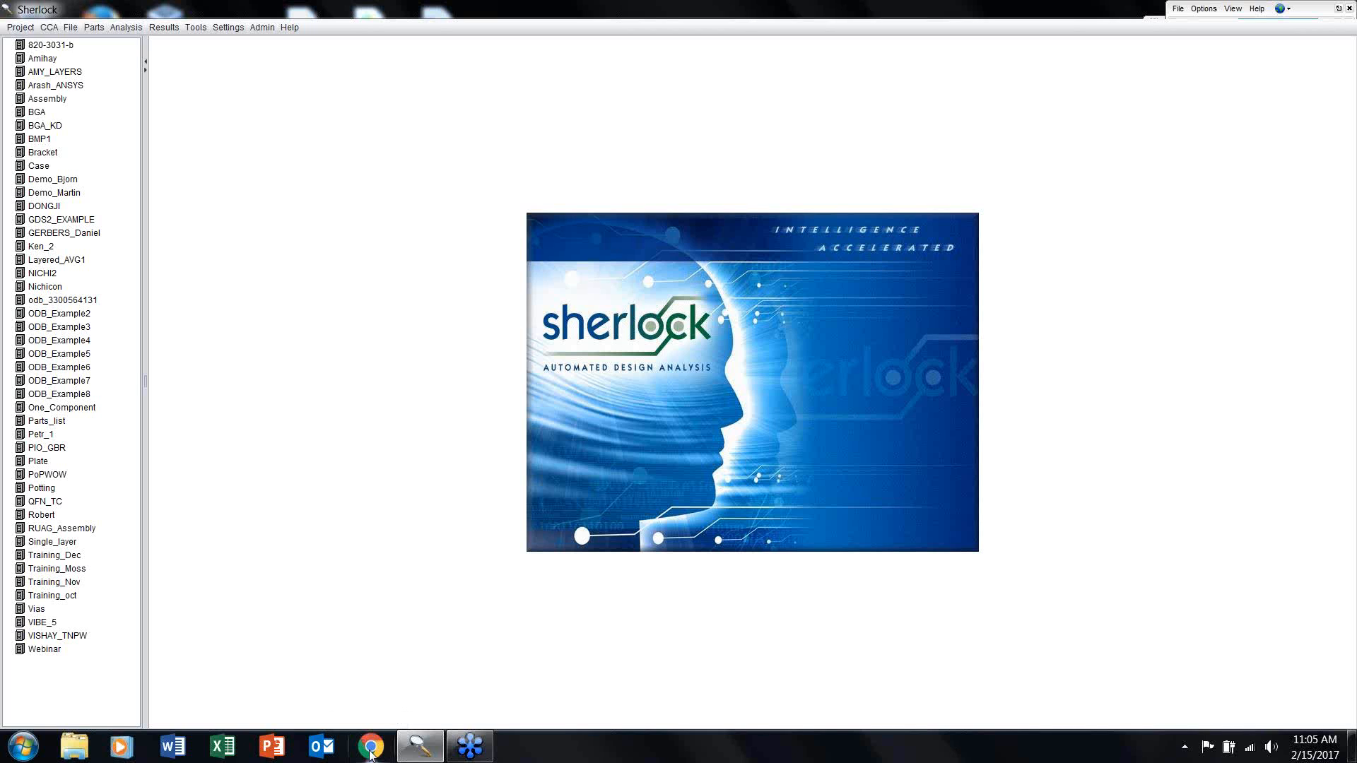
Step: Open update.dfrsolutions.com in Chrome and view the license file chooser, closing it without selecting a file
{"action": "left_click", "coordinate": [370, 754]}
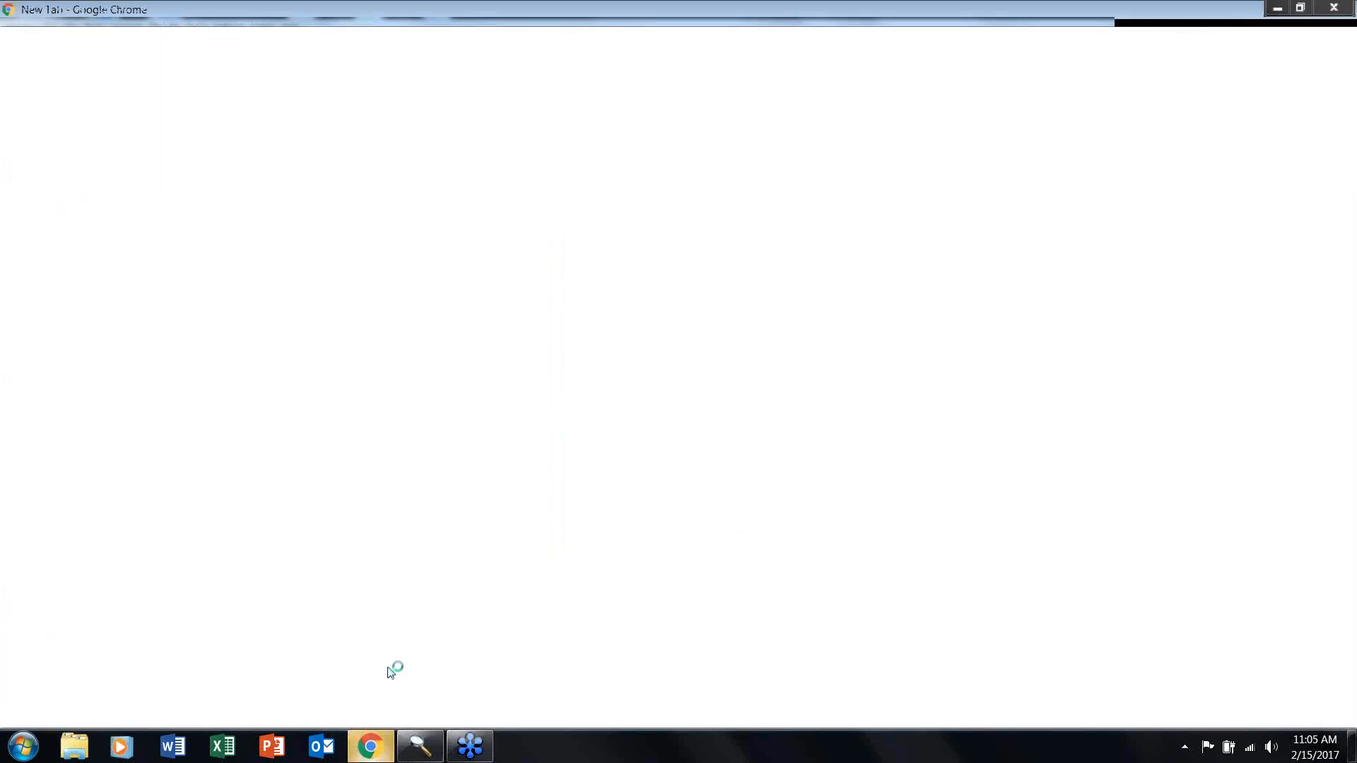
{"action": "type", "text": "update"}
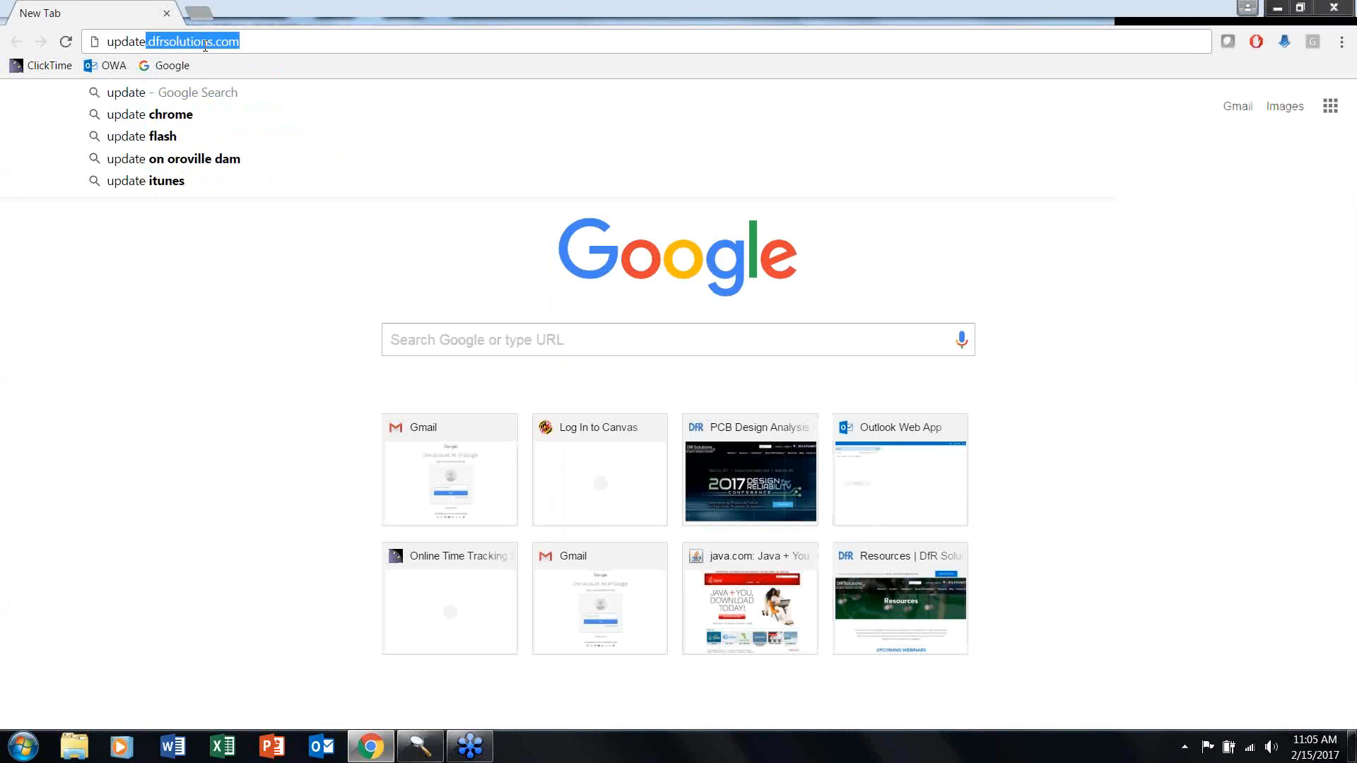
{"action": "key", "text": "Return"}
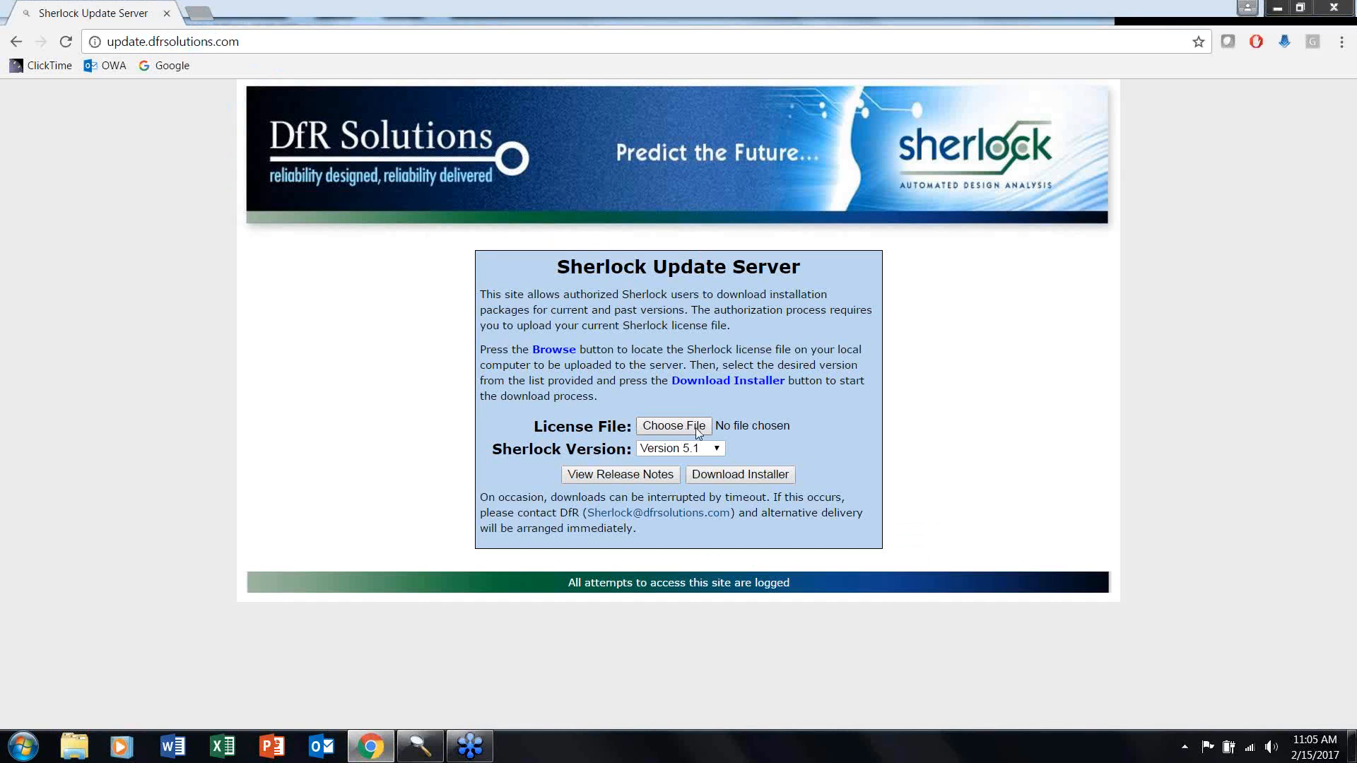
{"action": "left_click", "coordinate": [689, 426]}
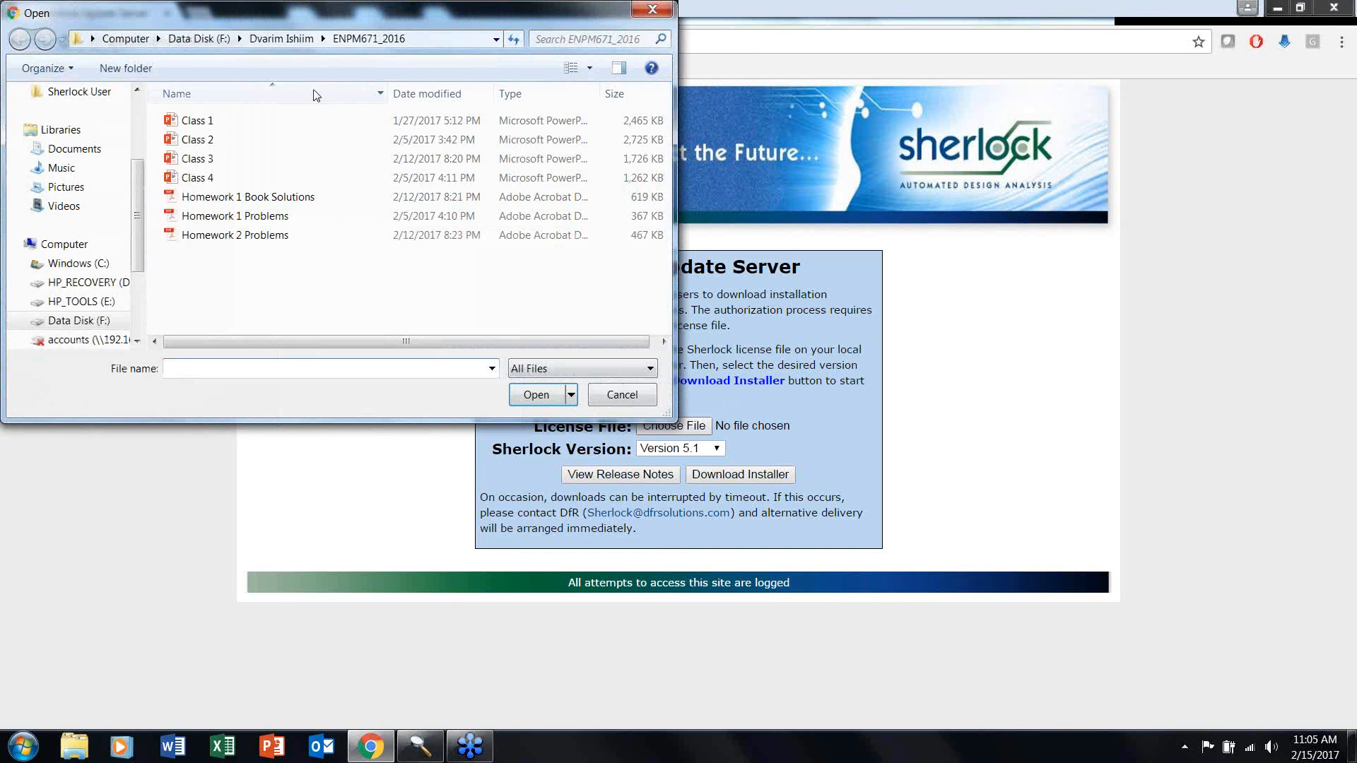
{"action": "left_click", "coordinate": [653, 8]}
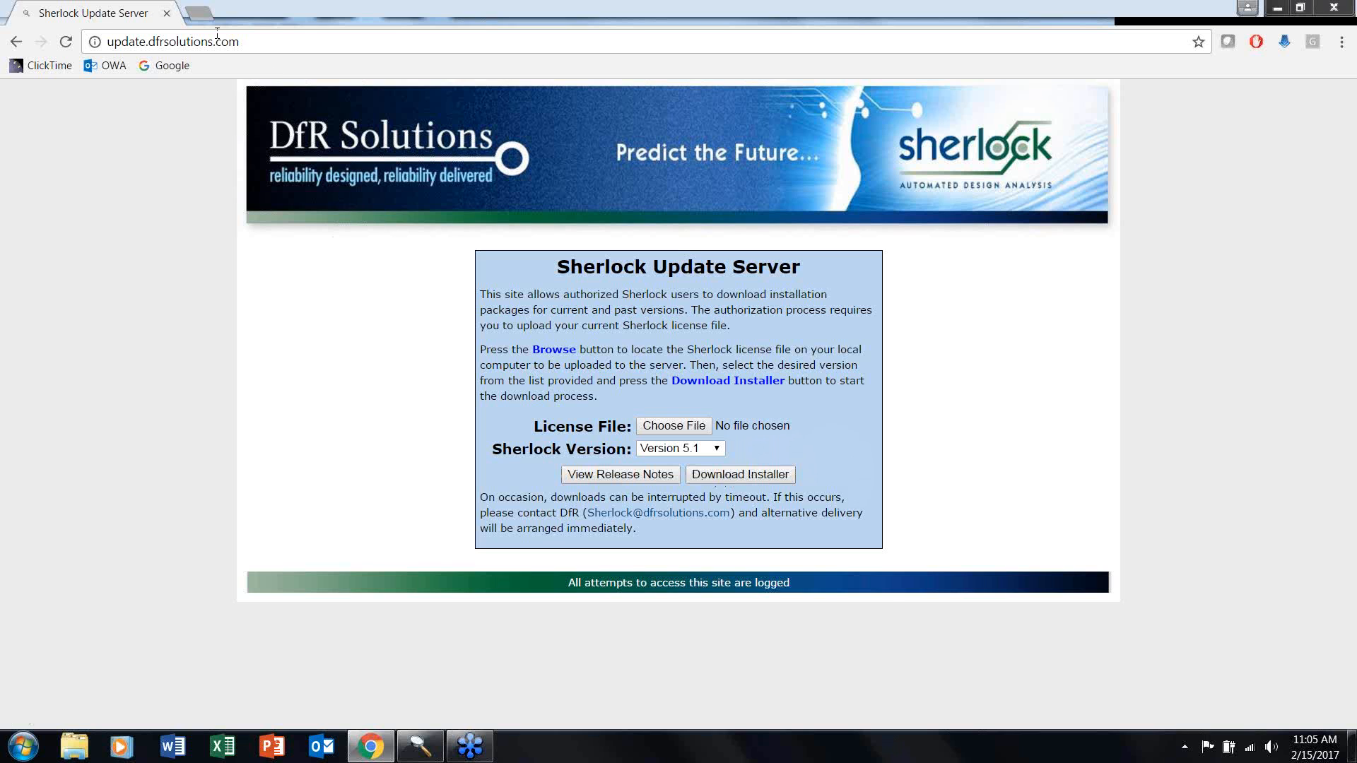
Step: Go to java.com and open the page listing Java downloads for all operating systems
{"action": "left_click", "coordinate": [259, 45]}
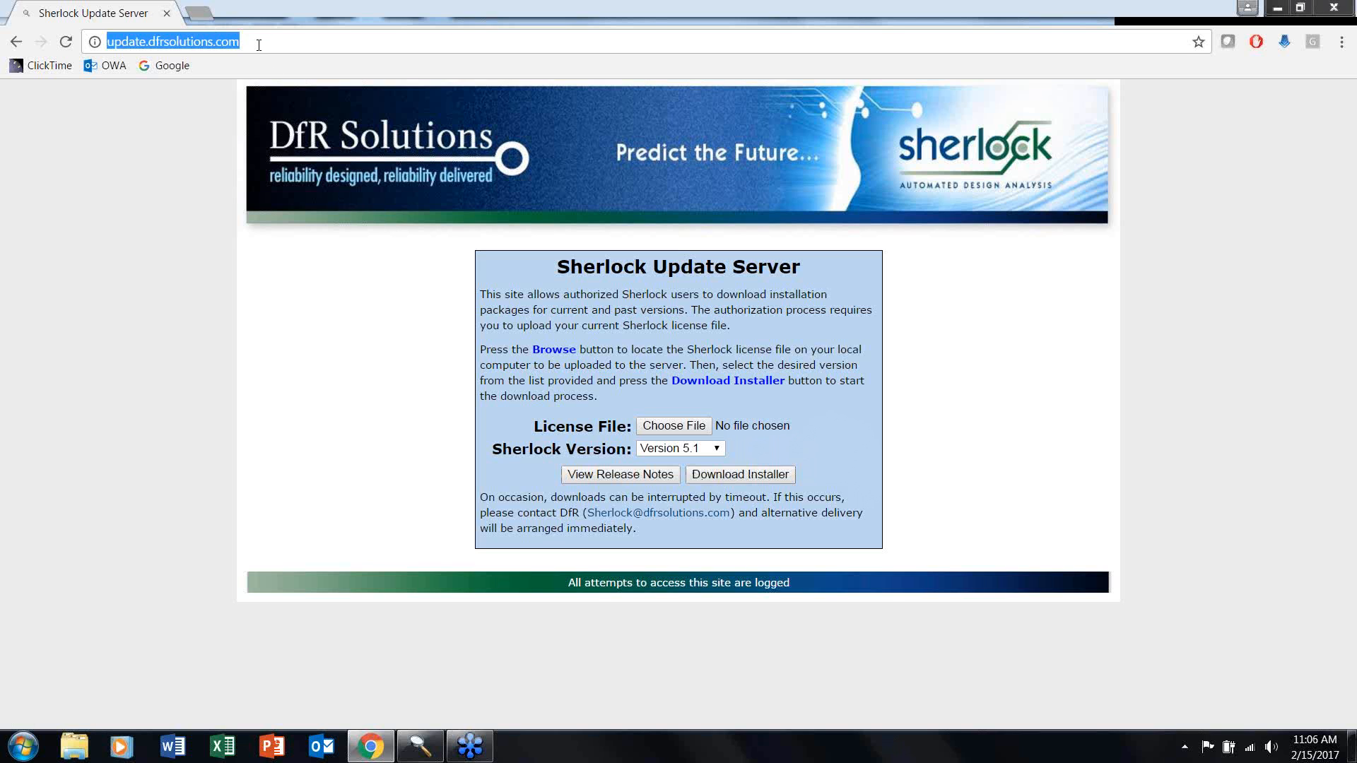
{"action": "type", "text": "java"}
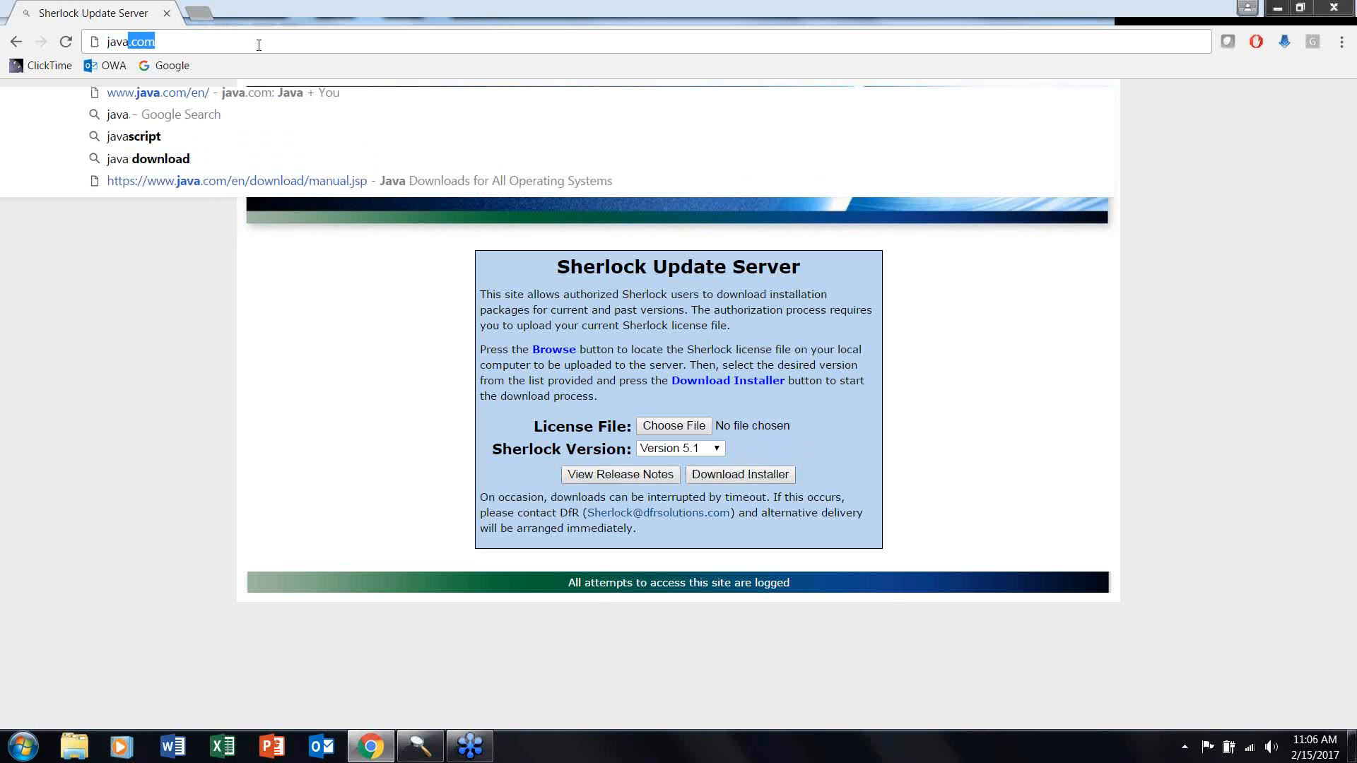
{"action": "key", "text": "Return"}
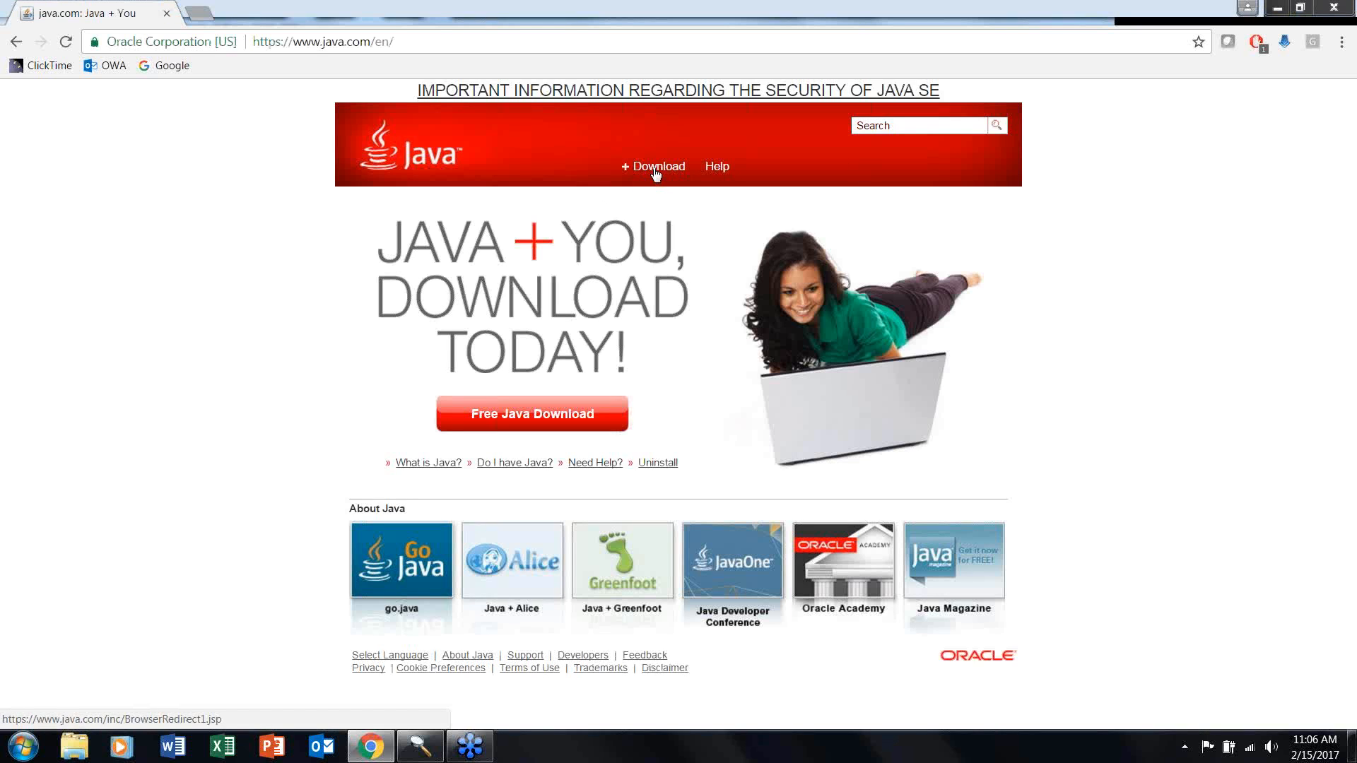
{"action": "left_click", "coordinate": [654, 171]}
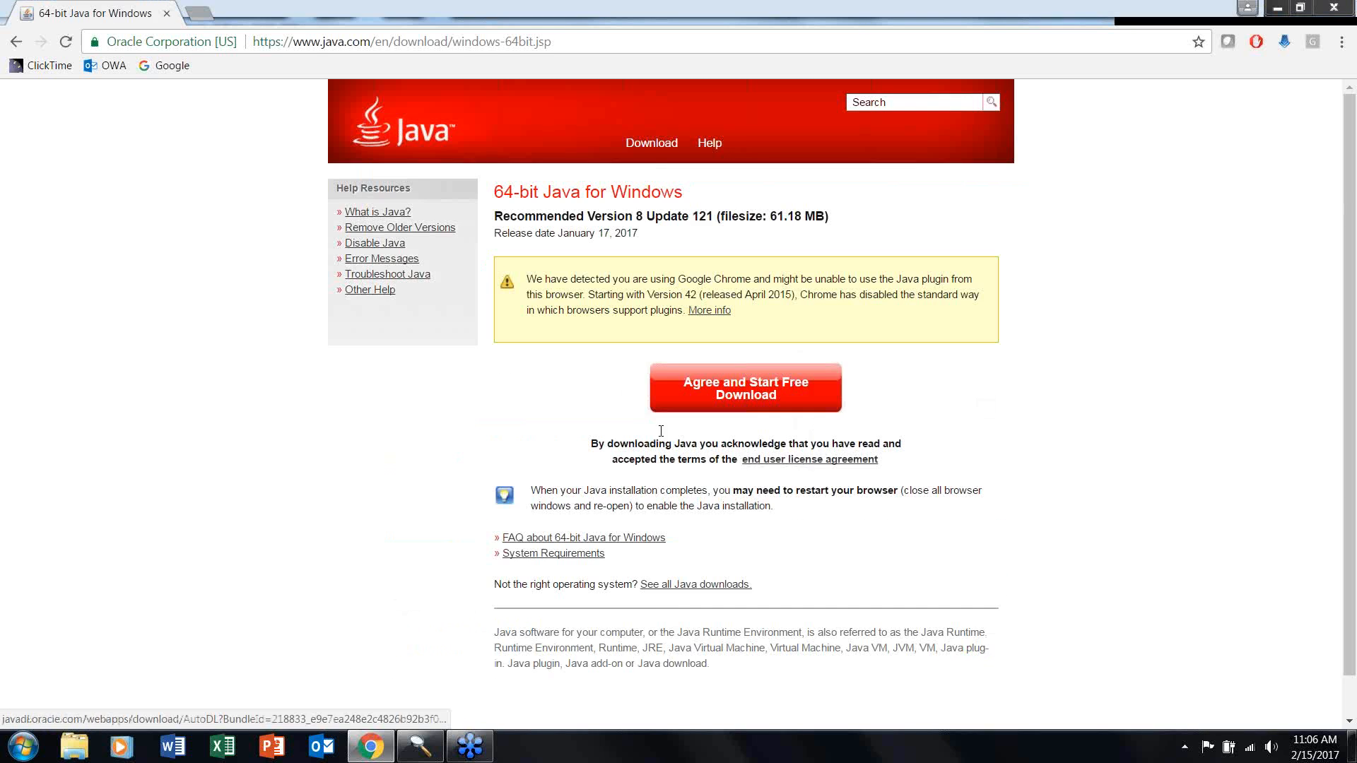
{"action": "left_click", "coordinate": [691, 588]}
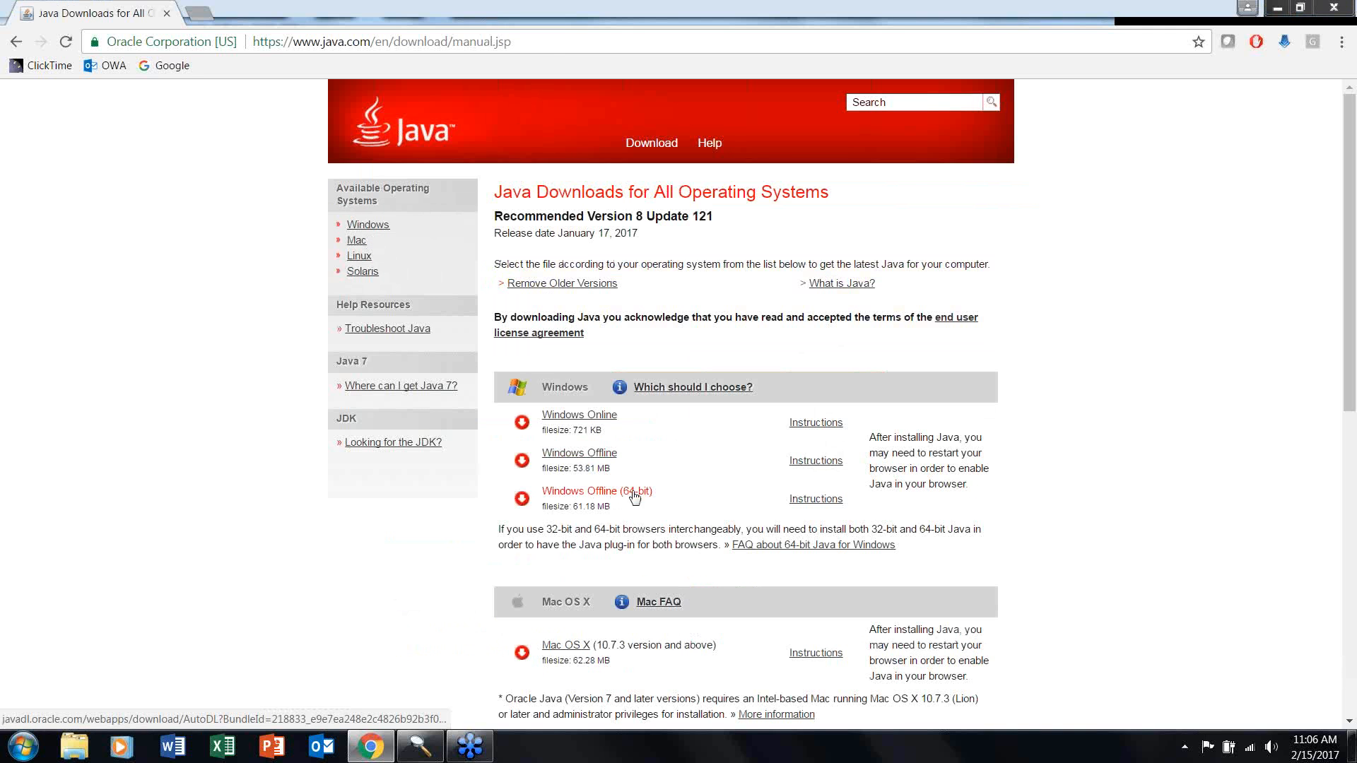
Step: Start downloading the Windows Offline (64-bit) Java installer and cancel the download
{"action": "left_click", "coordinate": [581, 498]}
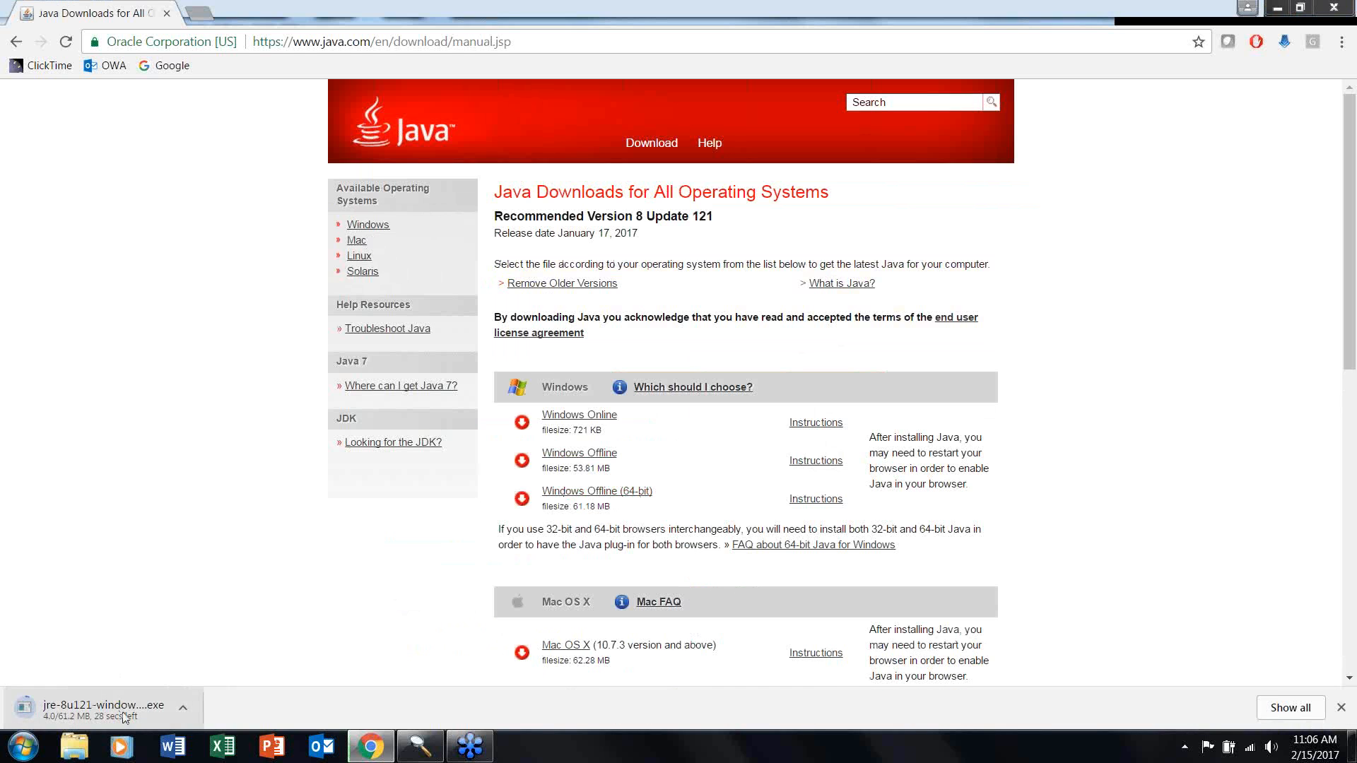
{"action": "left_click", "coordinate": [182, 707]}
{"action": "left_click", "coordinate": [181, 688]}
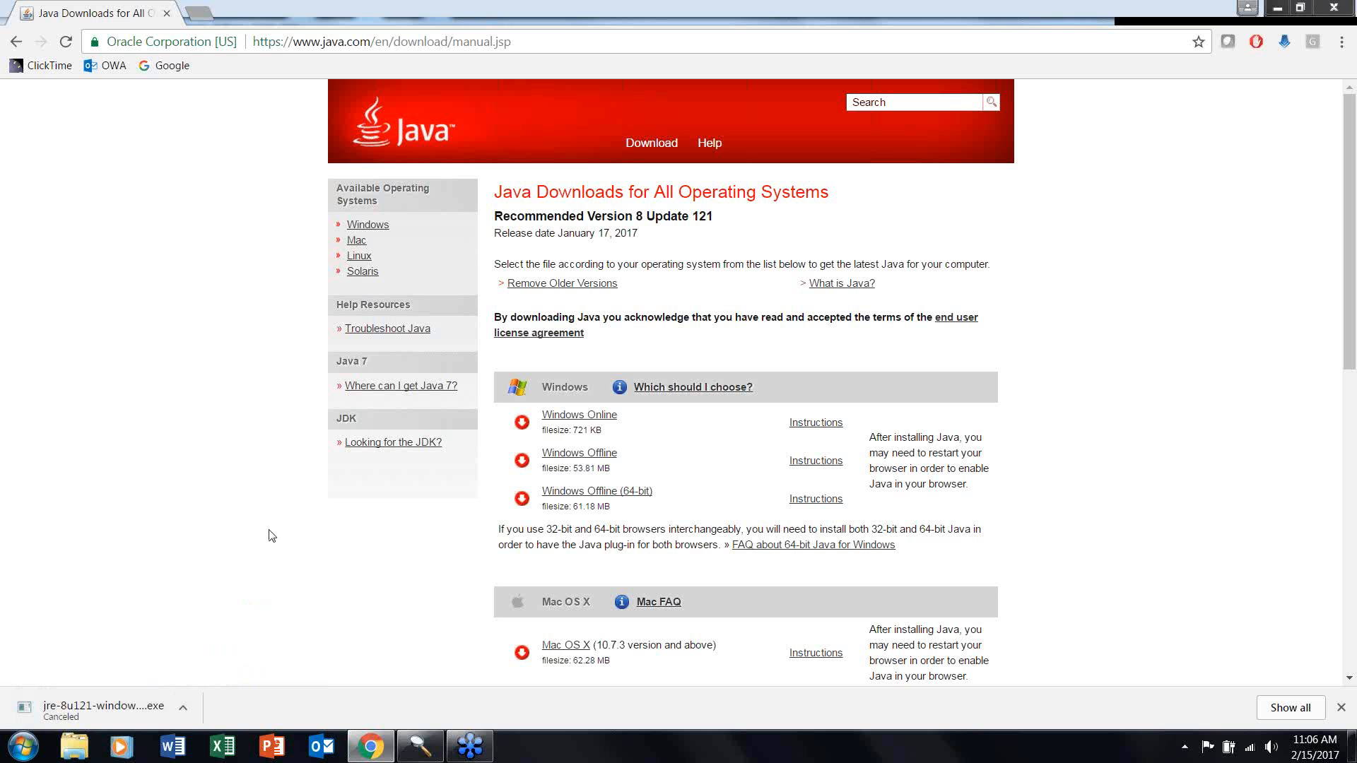
Step: Minimize Chrome to return to Sherlock
{"action": "right_click", "coordinate": [1044, 9]}
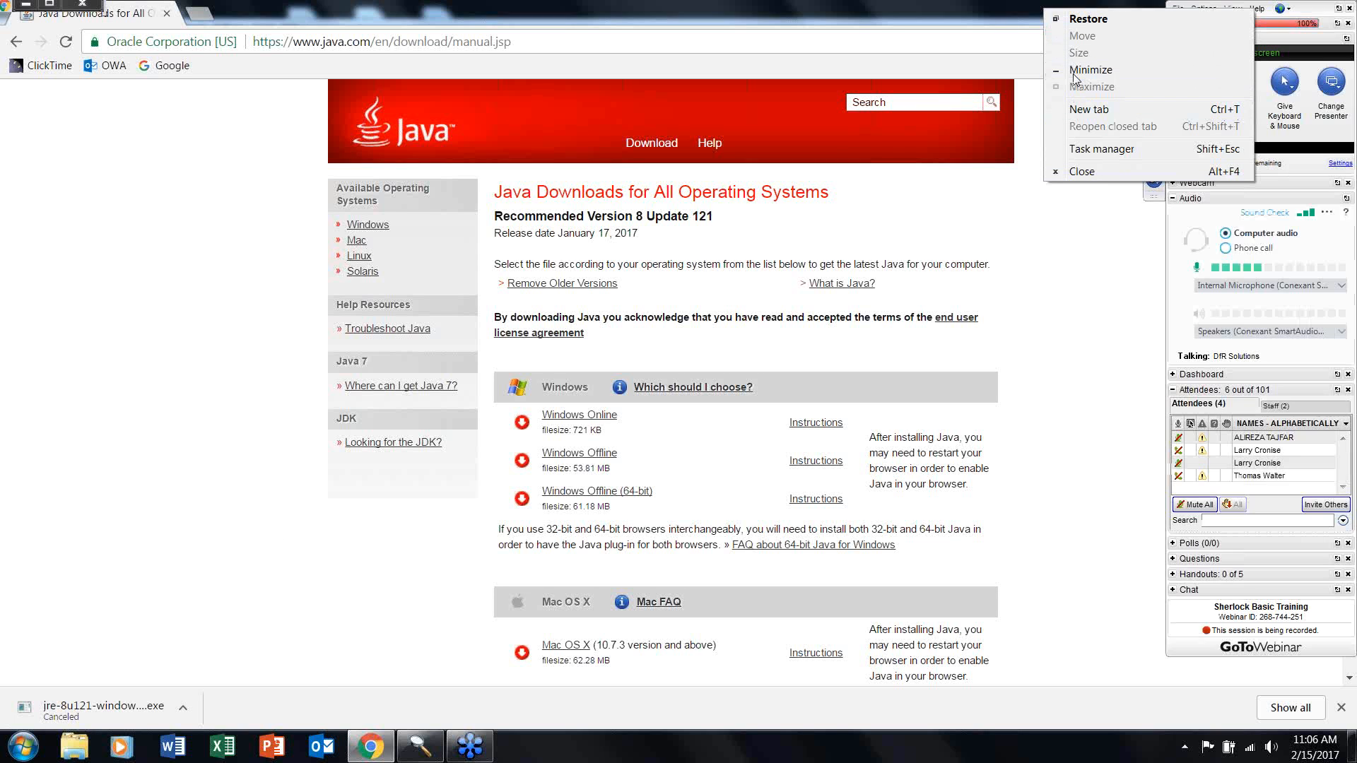
{"action": "left_click", "coordinate": [1074, 74]}
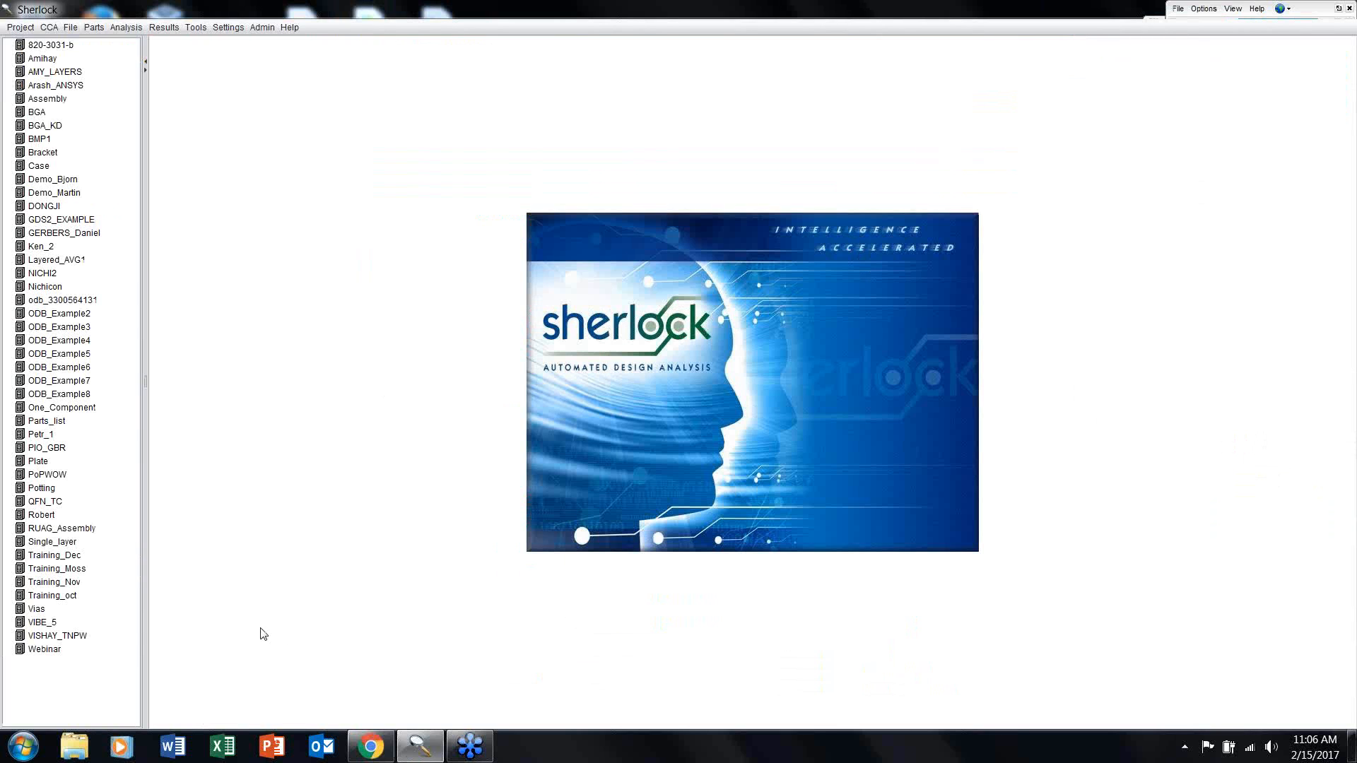
{"action": "left_click", "coordinate": [28, 752]}
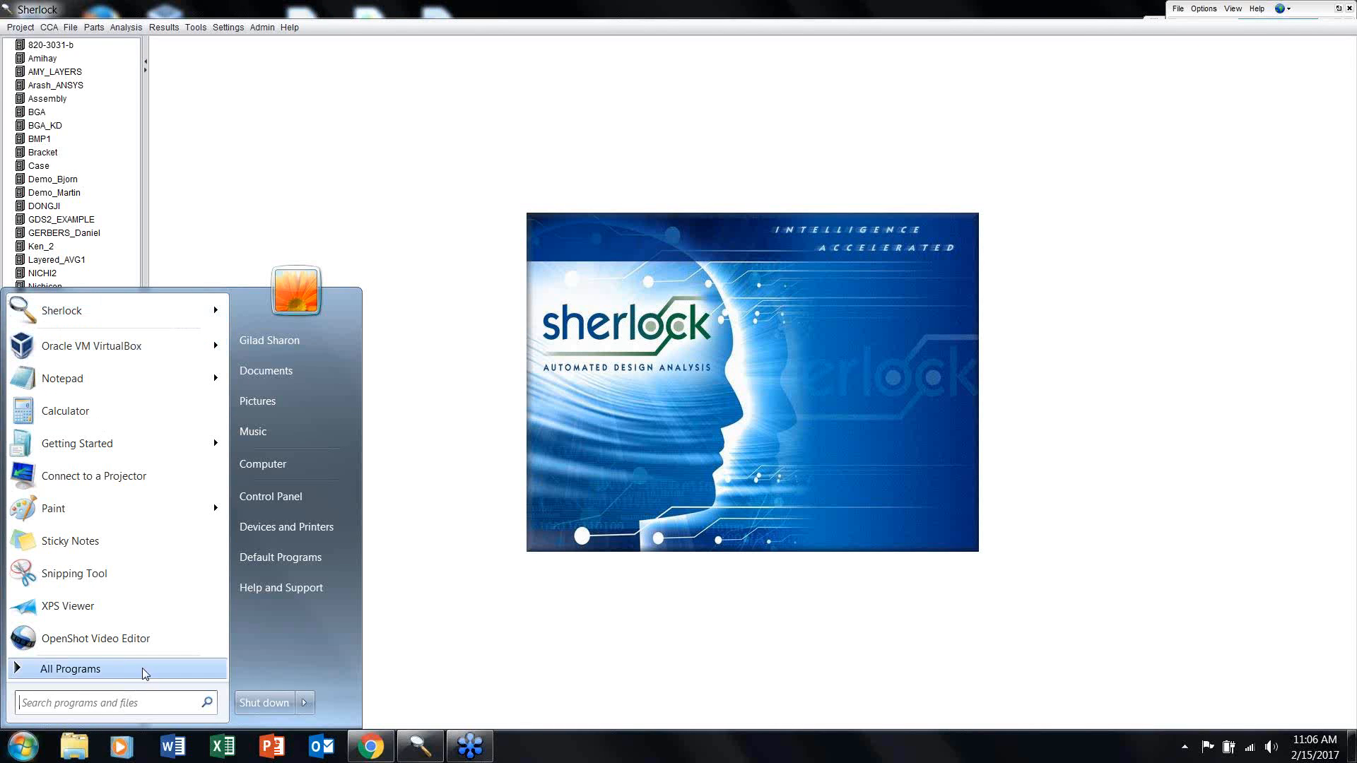
{"action": "left_click", "coordinate": [101, 670]}
{"action": "scroll", "coordinate": [84, 551], "scroll_direction": "down", "scroll_amount": 8}
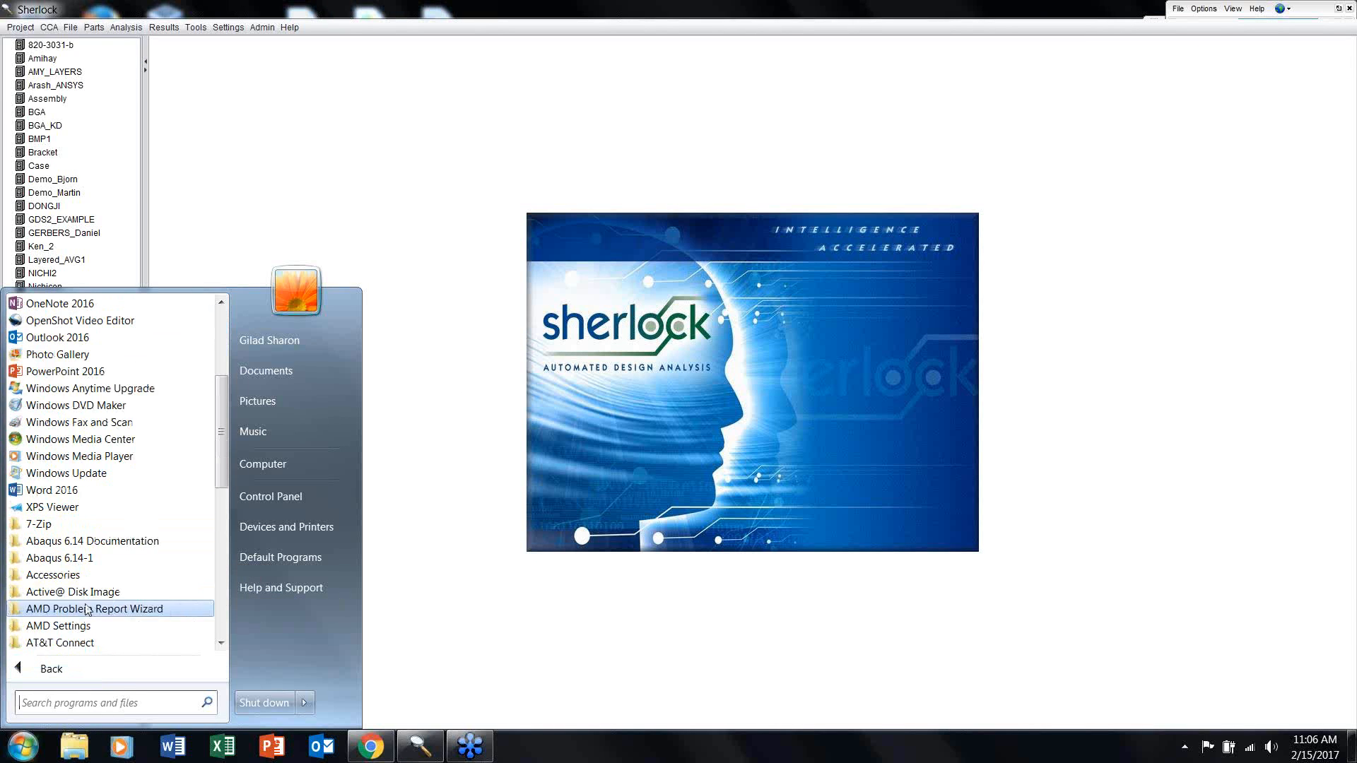
{"action": "scroll", "coordinate": [53, 565], "scroll_direction": "down", "scroll_amount": 2}
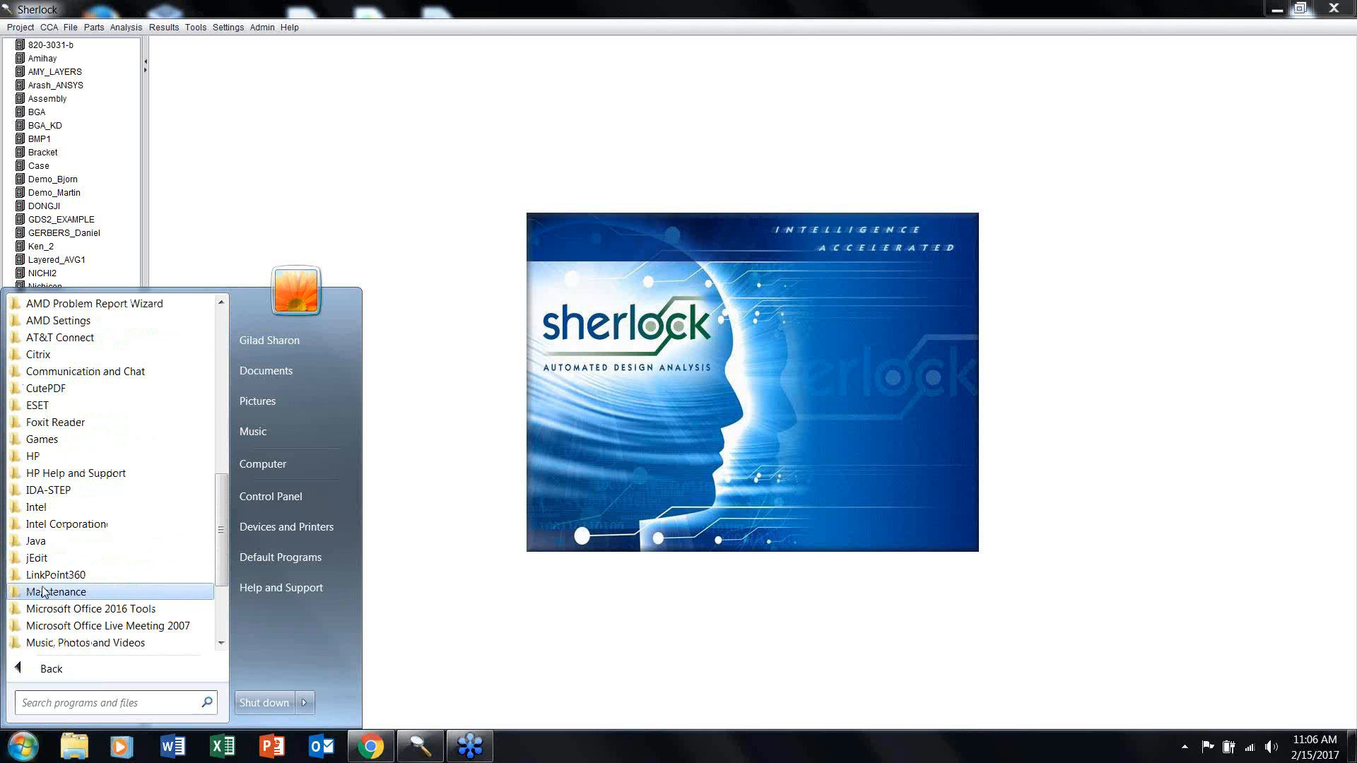
{"action": "scroll", "coordinate": [47, 591], "scroll_direction": "up", "scroll_amount": 1}
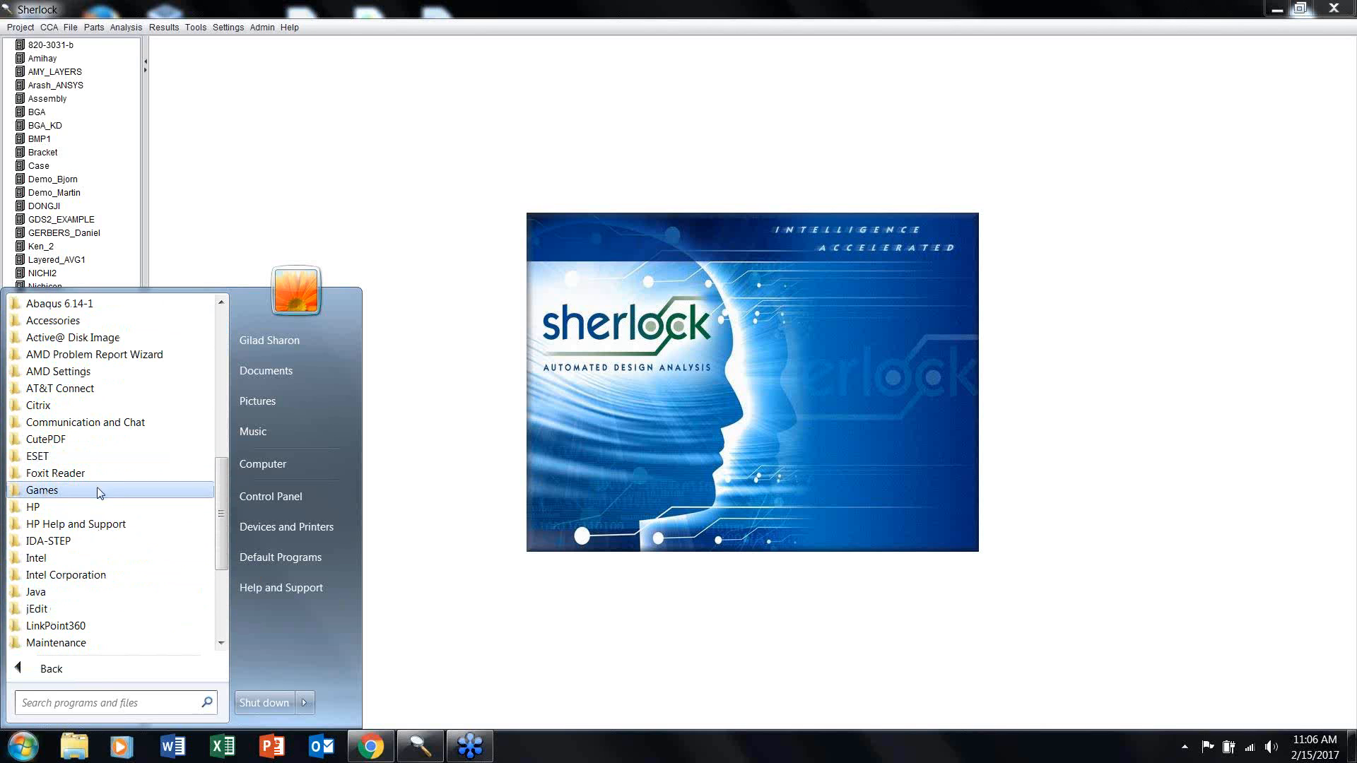
{"action": "left_click", "coordinate": [378, 394]}
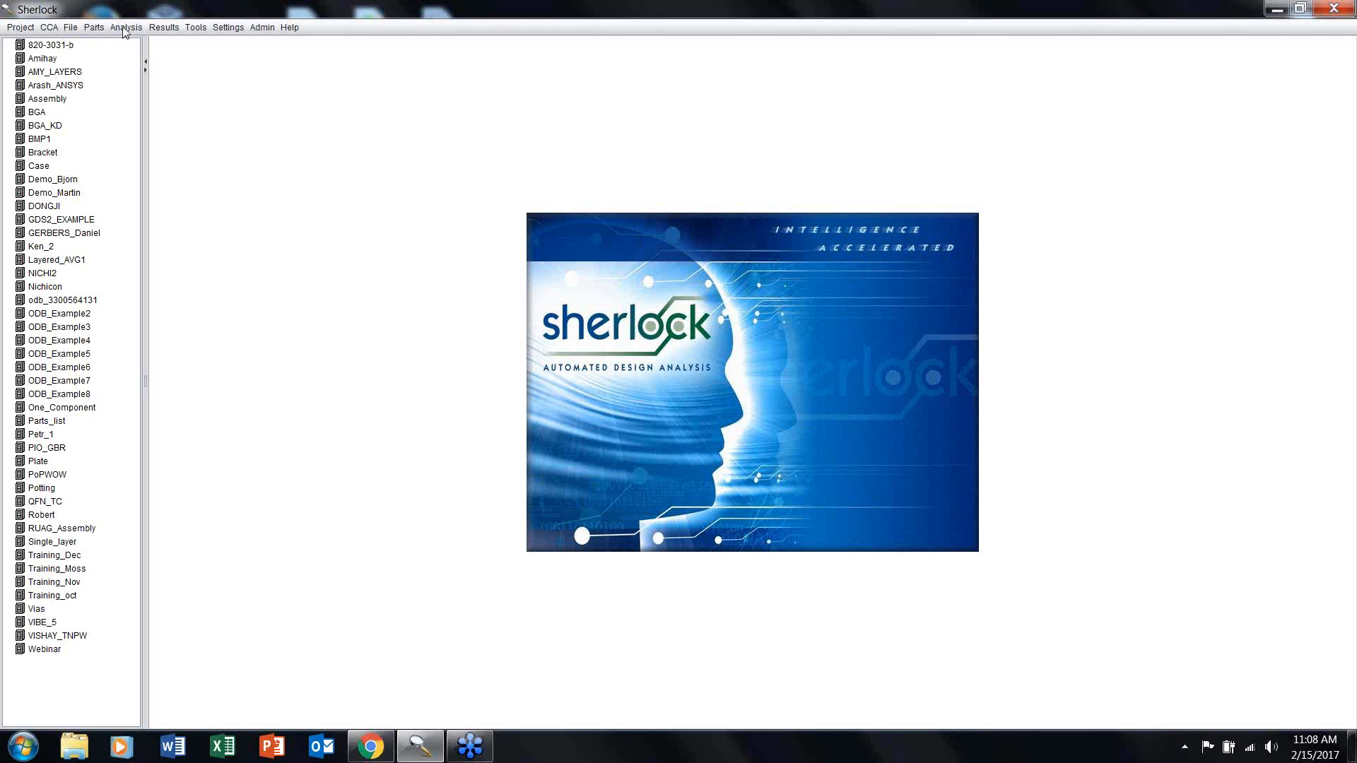
{"action": "left_click", "coordinate": [21, 28]}
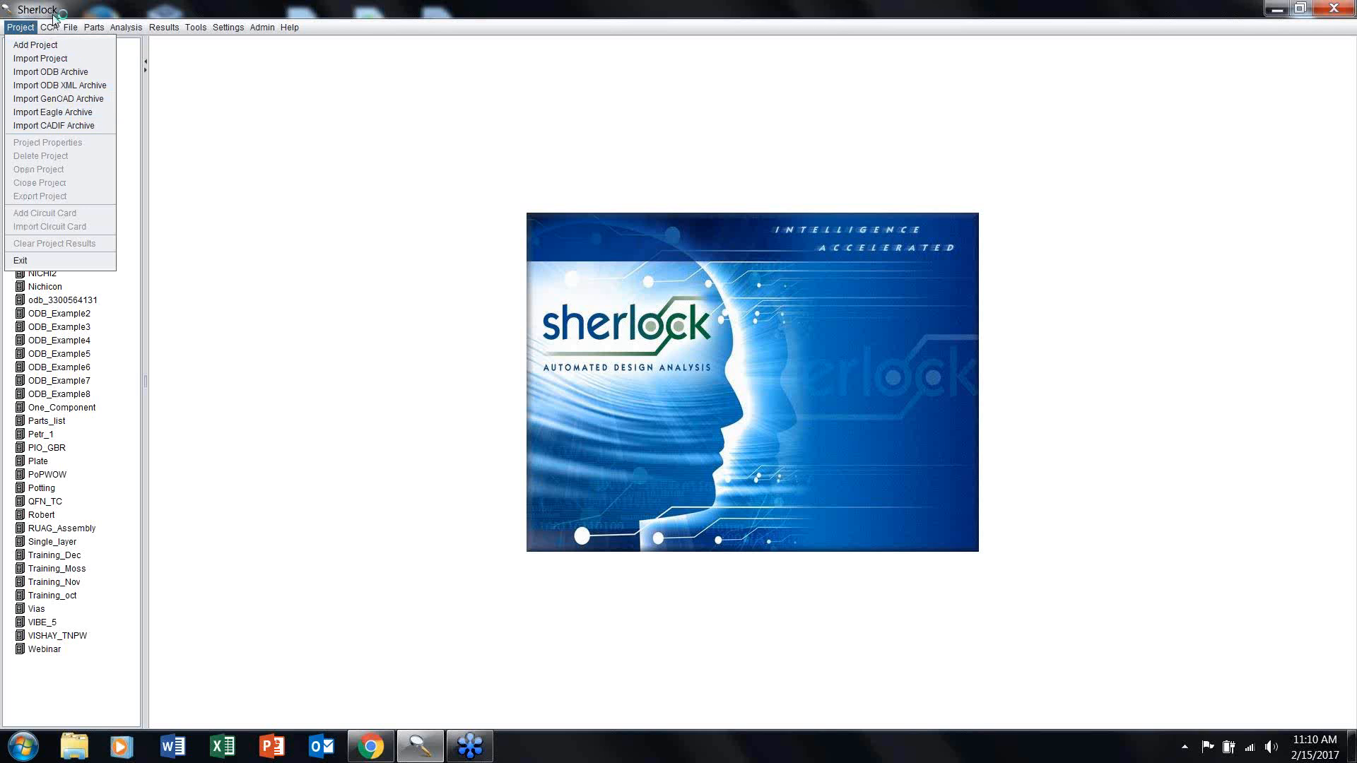
{"action": "mouse_move", "coordinate": [53, 29]}
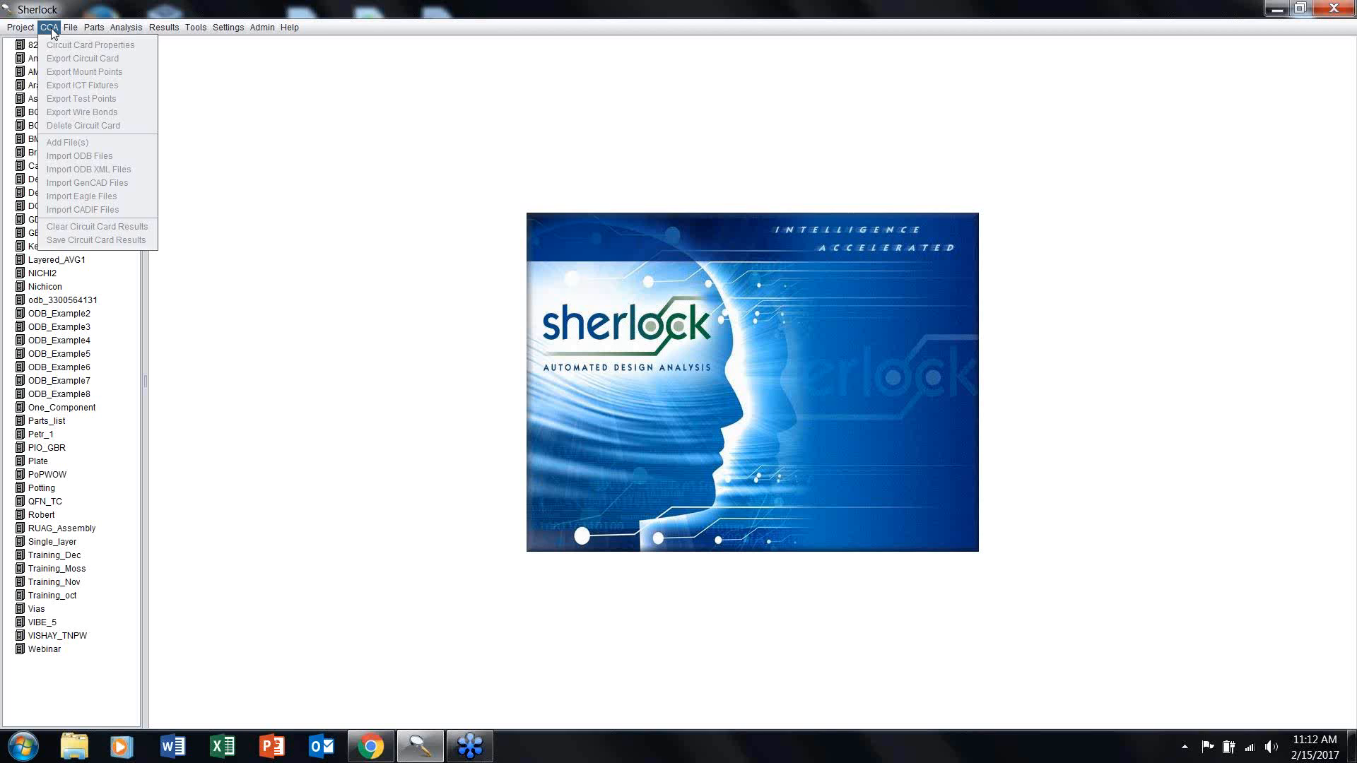
{"action": "mouse_move", "coordinate": [72, 29]}
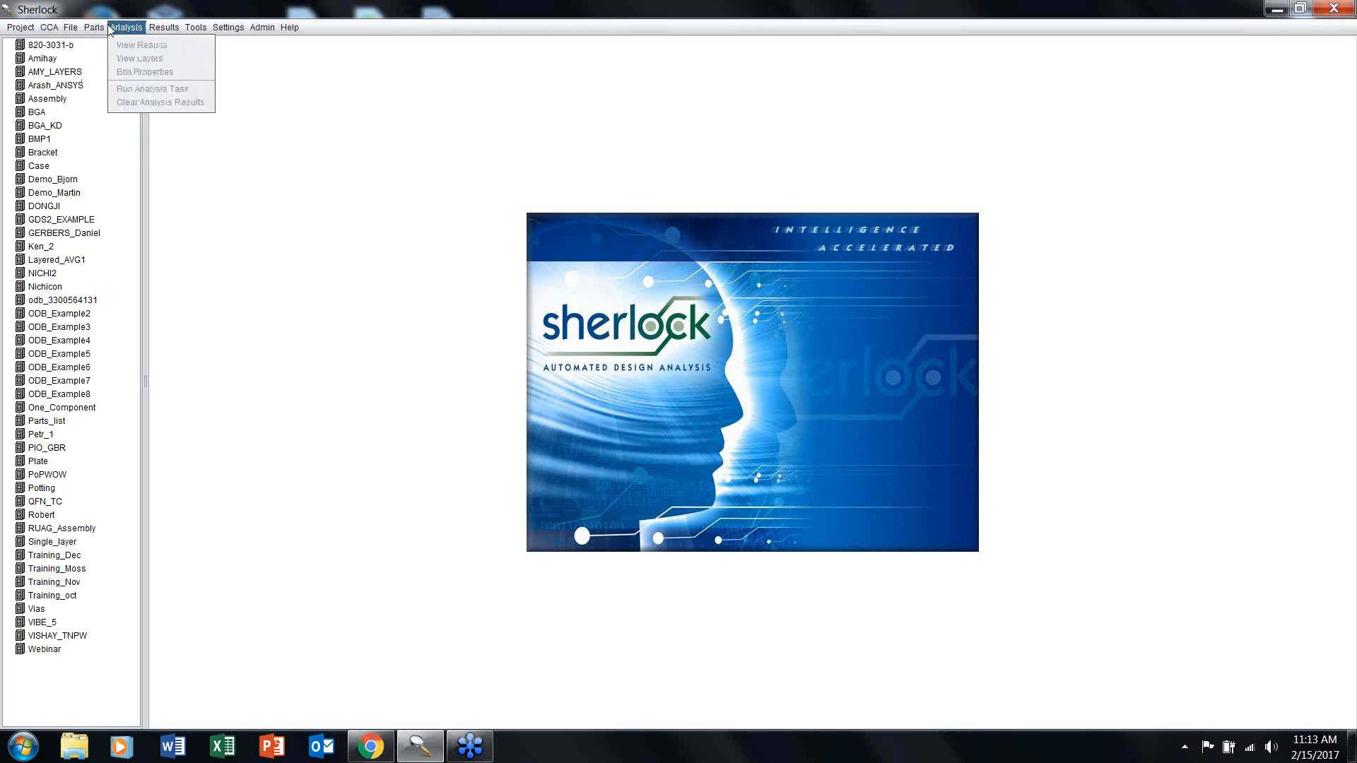
{"action": "mouse_move", "coordinate": [94, 29]}
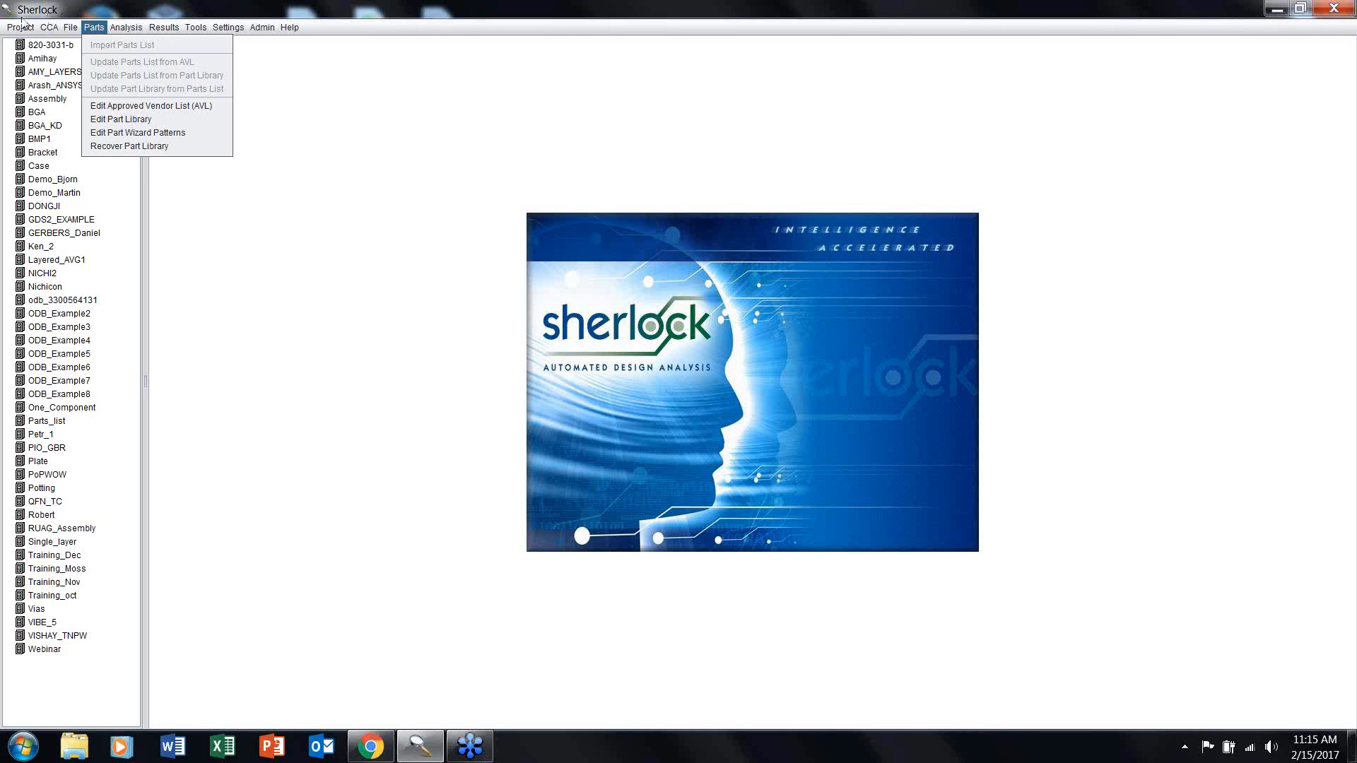
{"action": "mouse_move", "coordinate": [8, 32]}
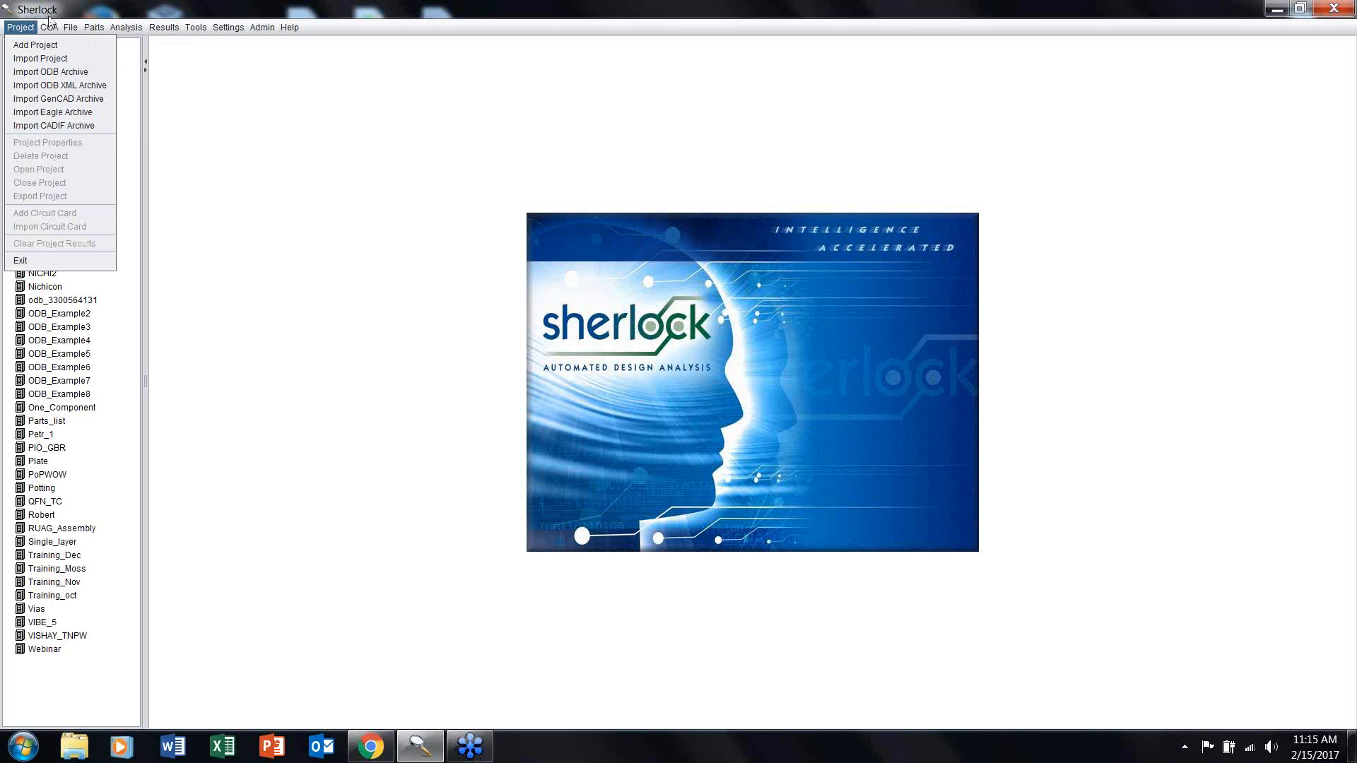
{"action": "mouse_move", "coordinate": [53, 31]}
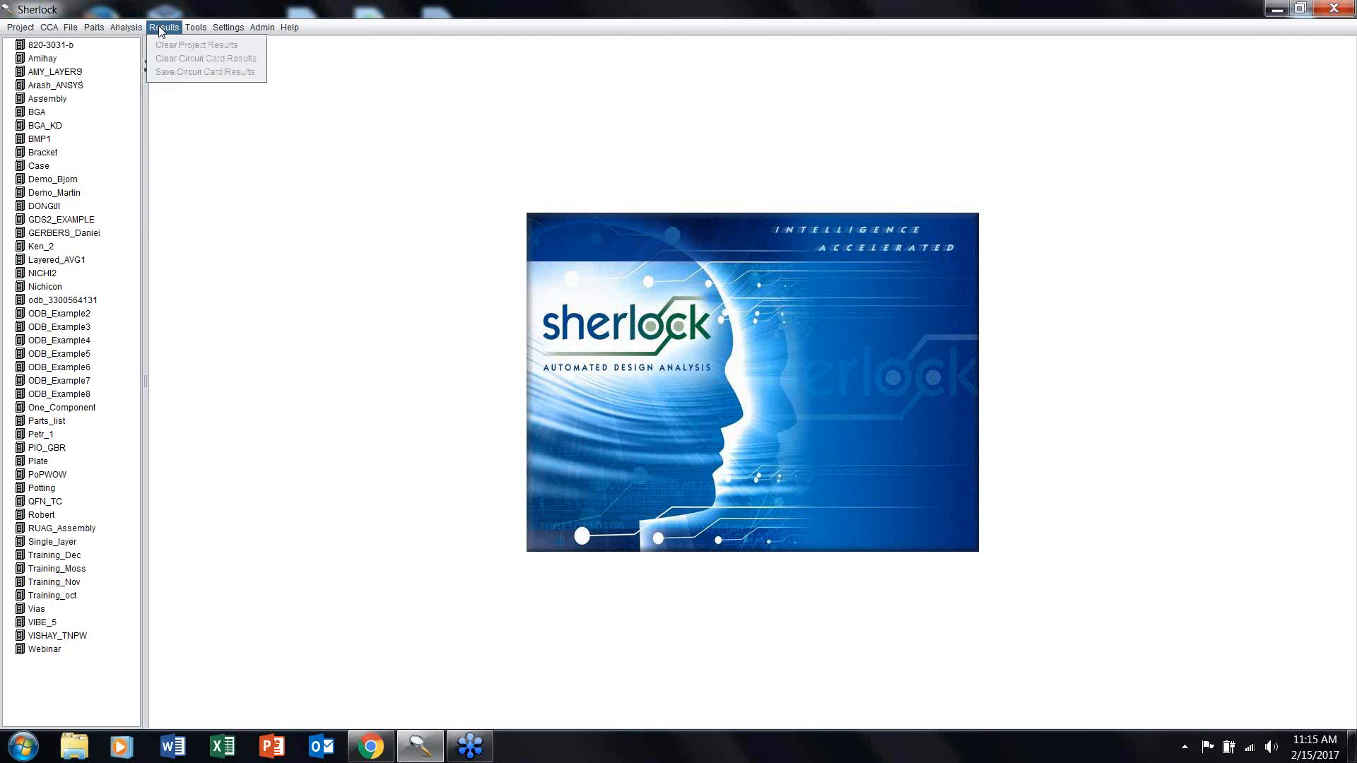
{"action": "left_click", "coordinate": [1346, 34]}
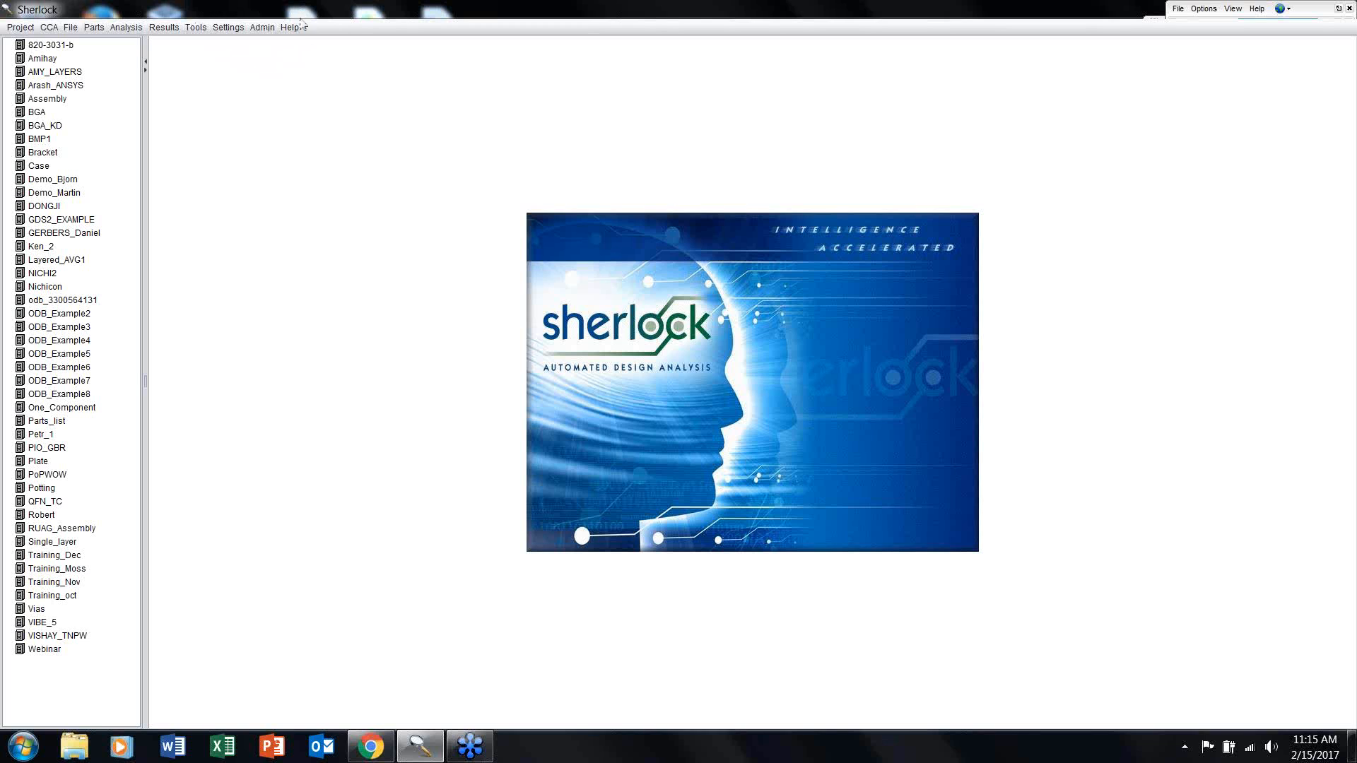
Step: Compute cycles to failure and barrel stress with the default values in the PTH Fatigue calculator, and close it
{"action": "left_click", "coordinate": [195, 28]}
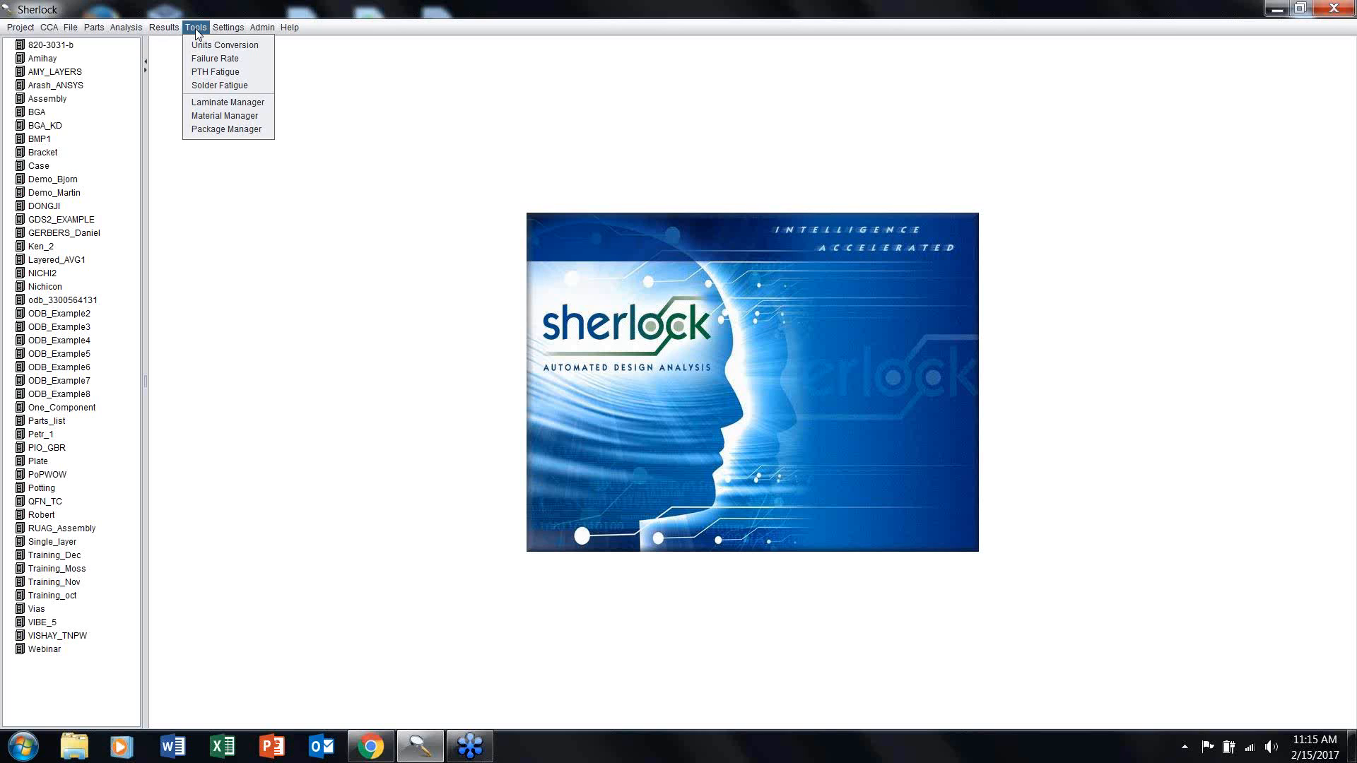
{"action": "left_click", "coordinate": [205, 74]}
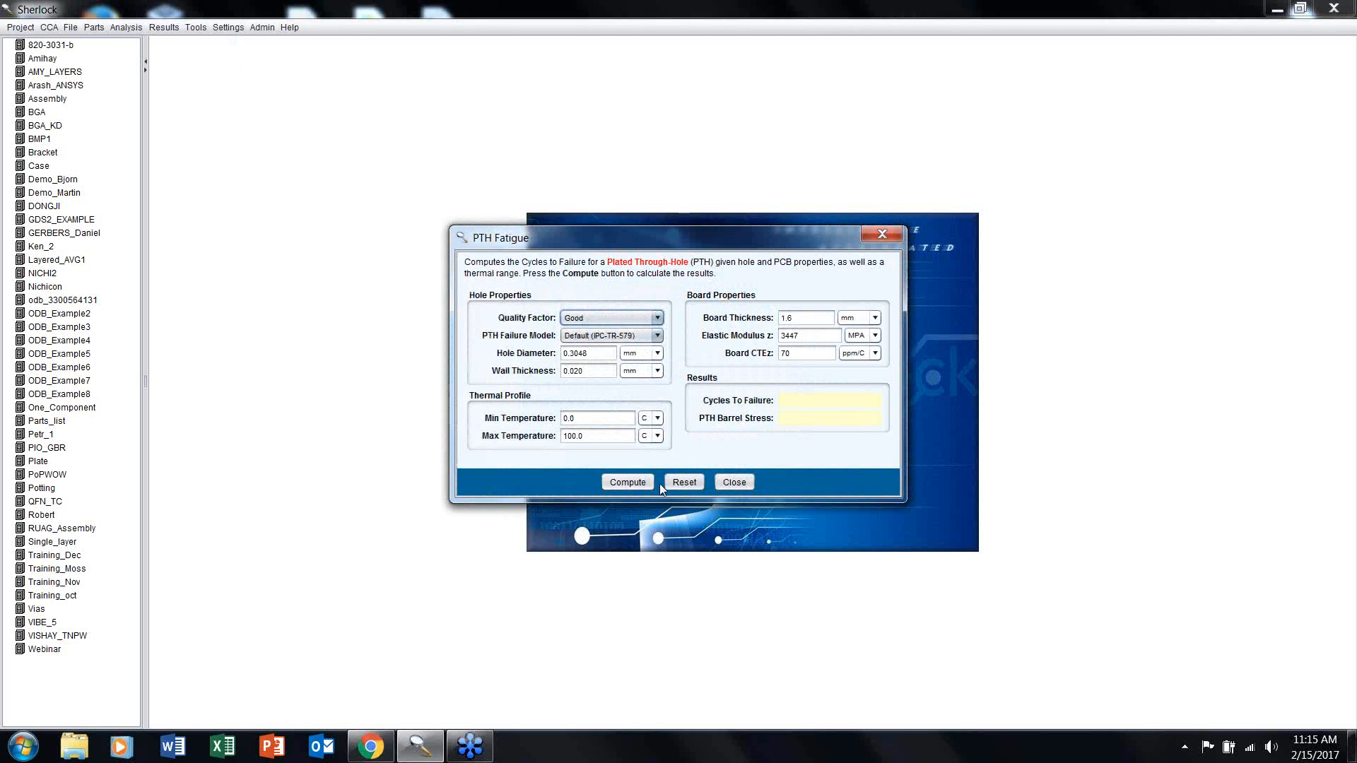
{"action": "left_click", "coordinate": [634, 484]}
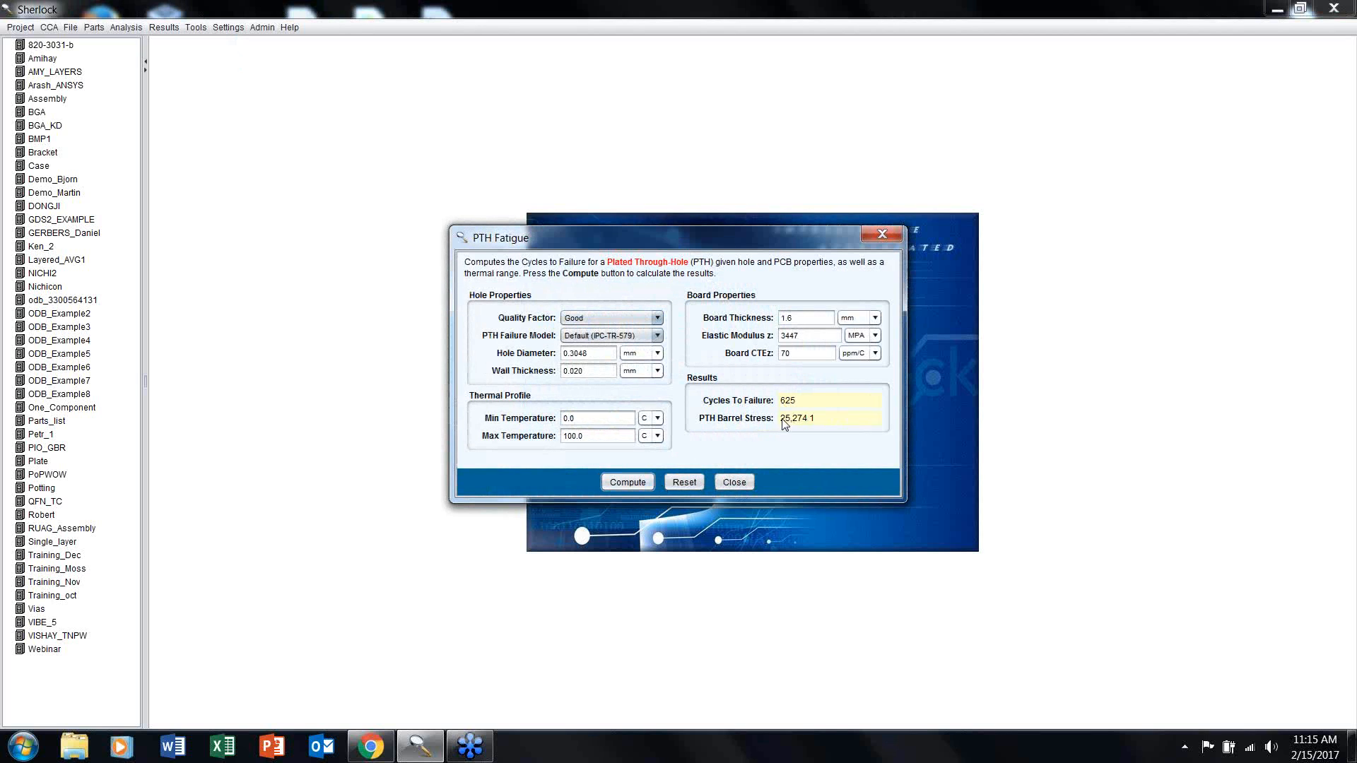
{"action": "left_click", "coordinate": [733, 485]}
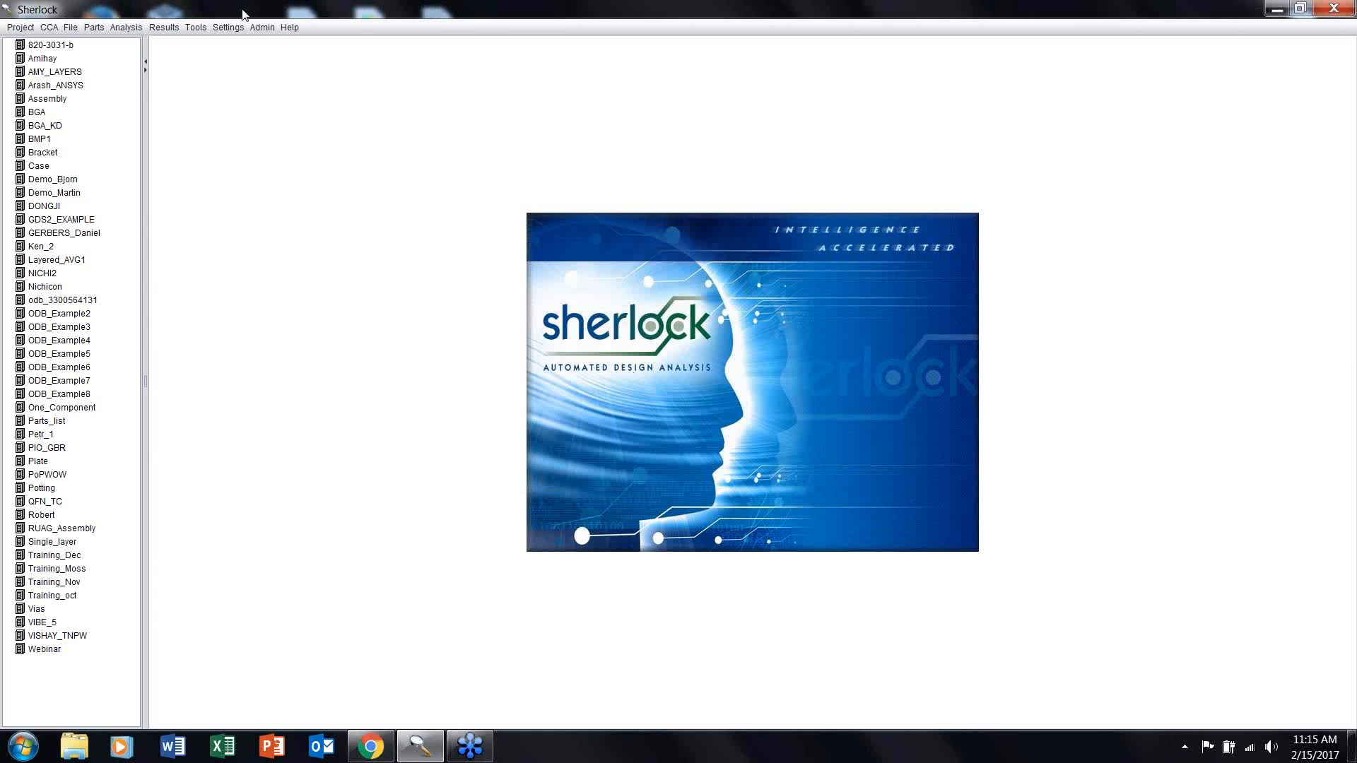
Step: Open the Solder Fatigue calculator to review its solder, thermal, board, package and lead properties, and close it
{"action": "left_click", "coordinate": [194, 27]}
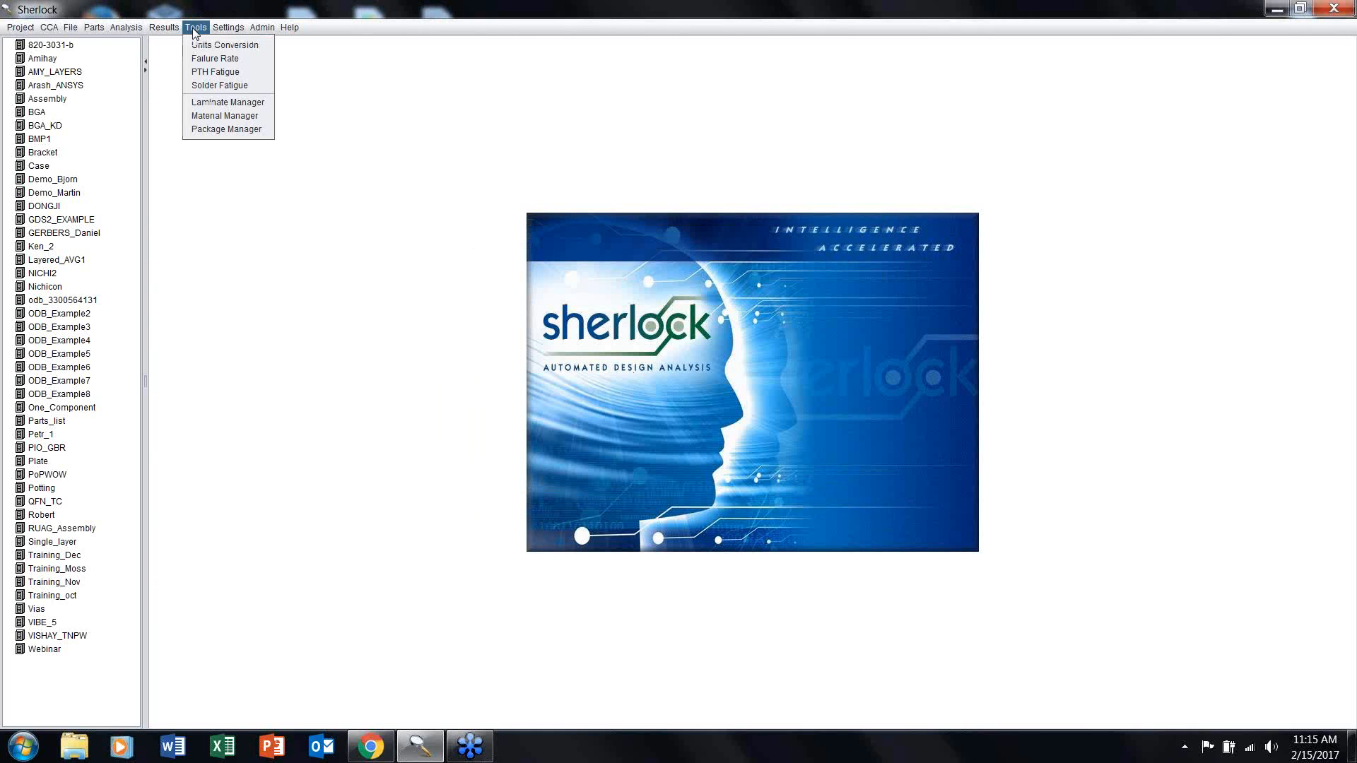
{"action": "left_click", "coordinate": [220, 86]}
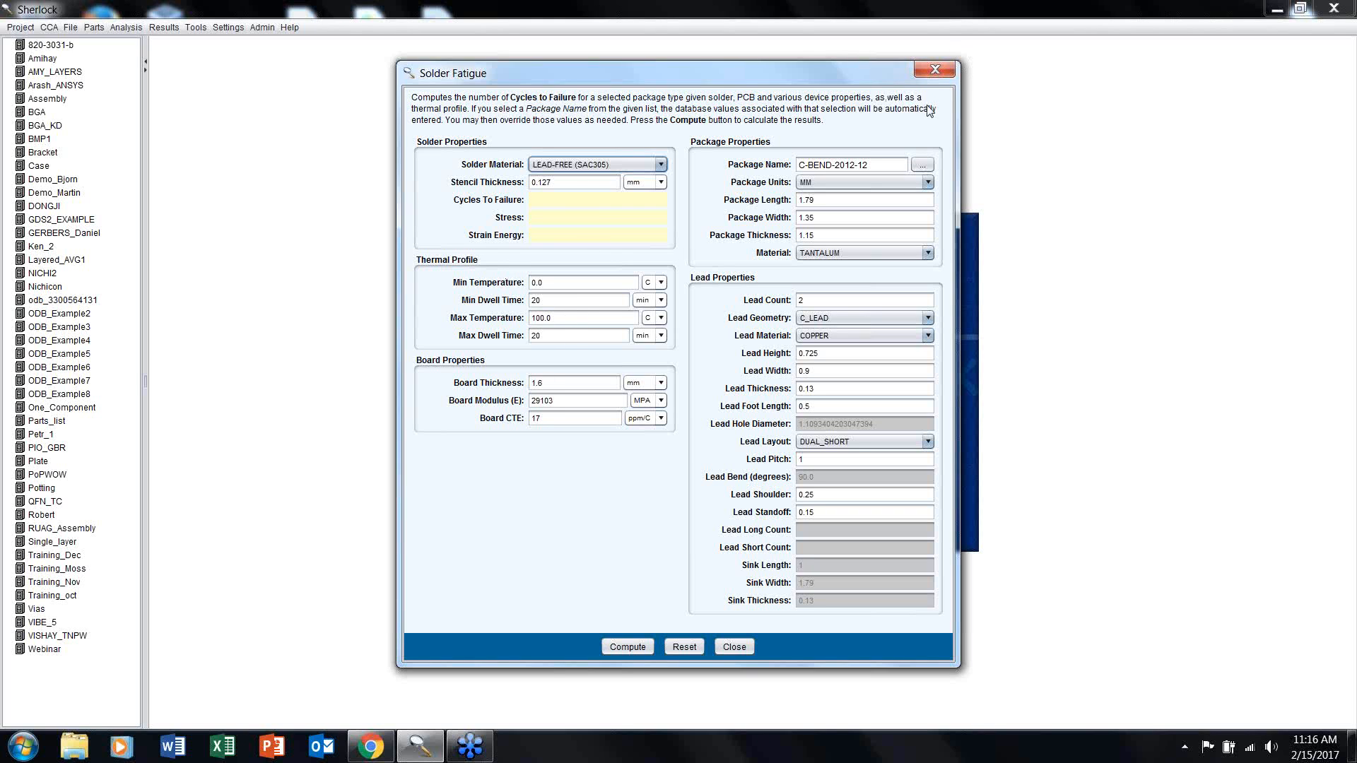
{"action": "left_click", "coordinate": [935, 70]}
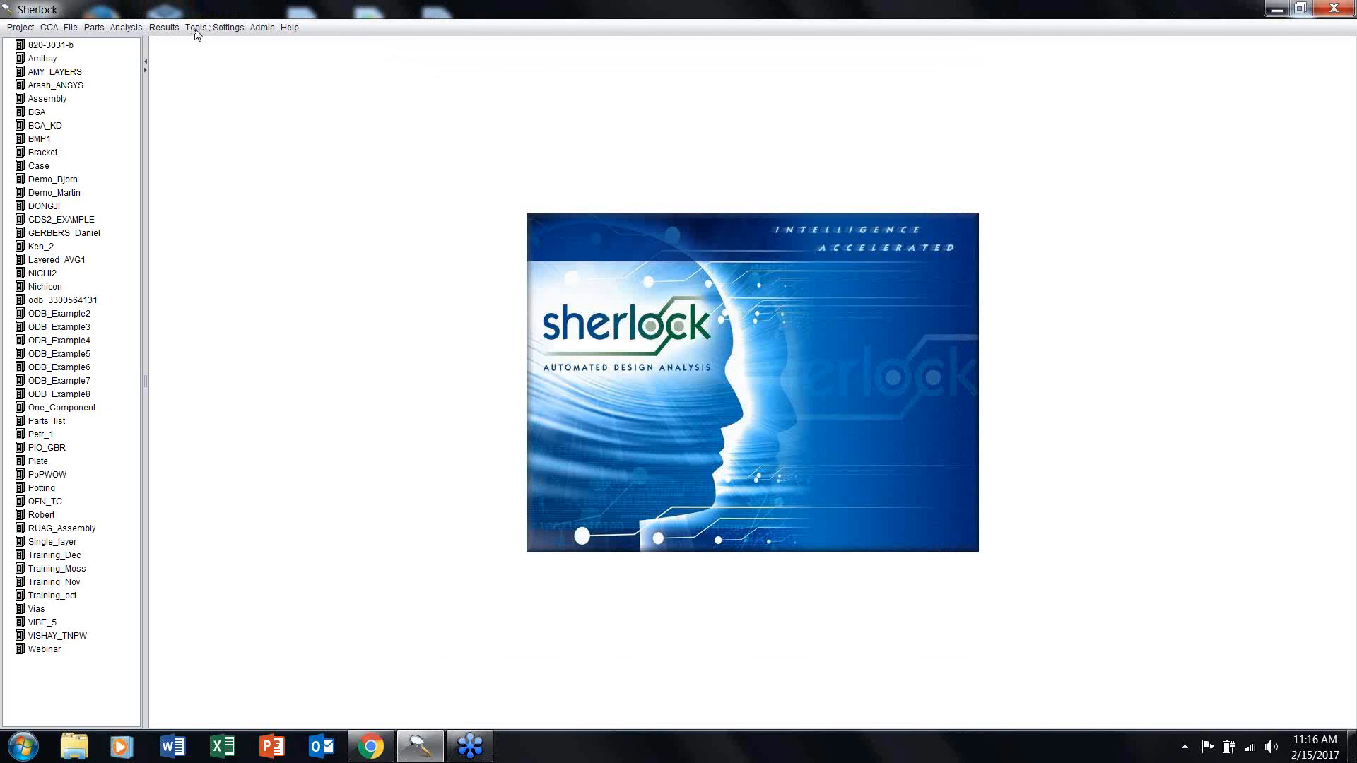
Step: Open the Laminate Manager to view the laminate materials
{"action": "left_click", "coordinate": [197, 28]}
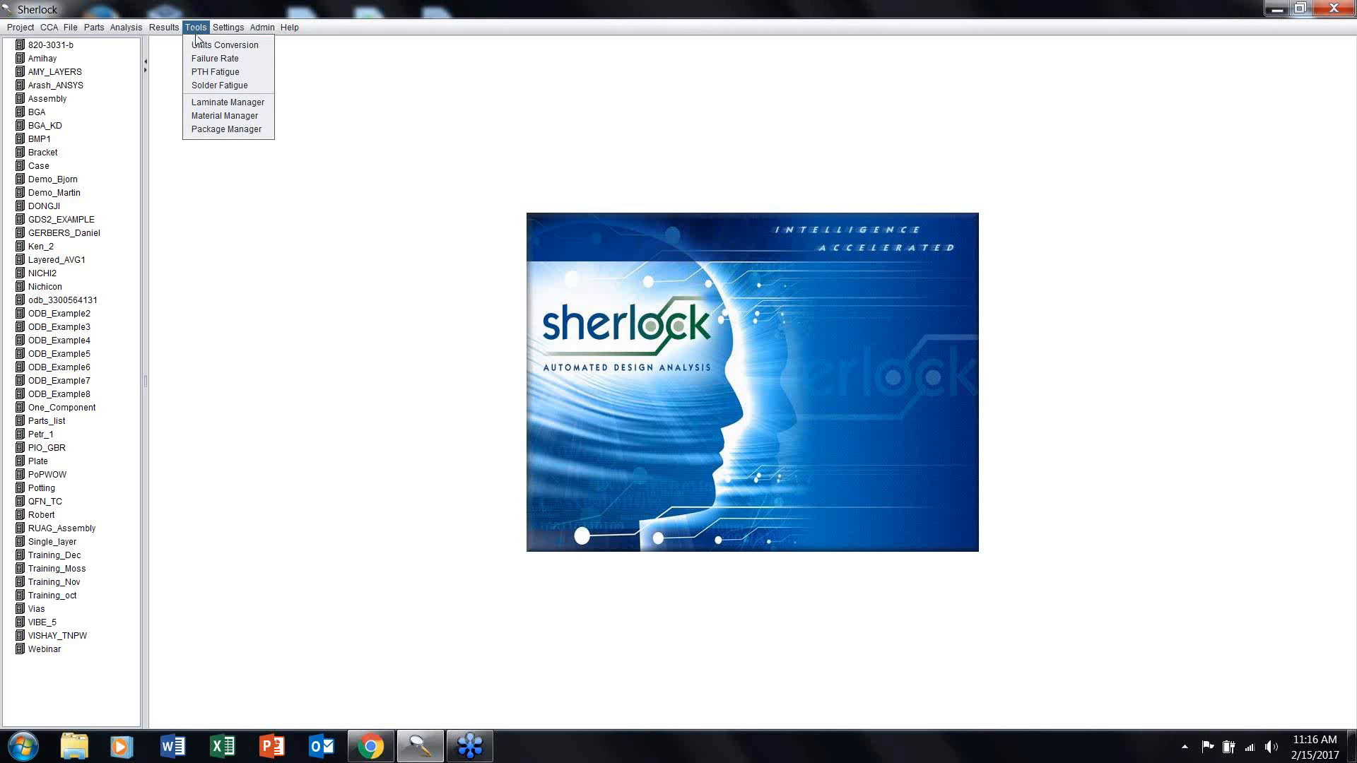
{"action": "left_click", "coordinate": [226, 103]}
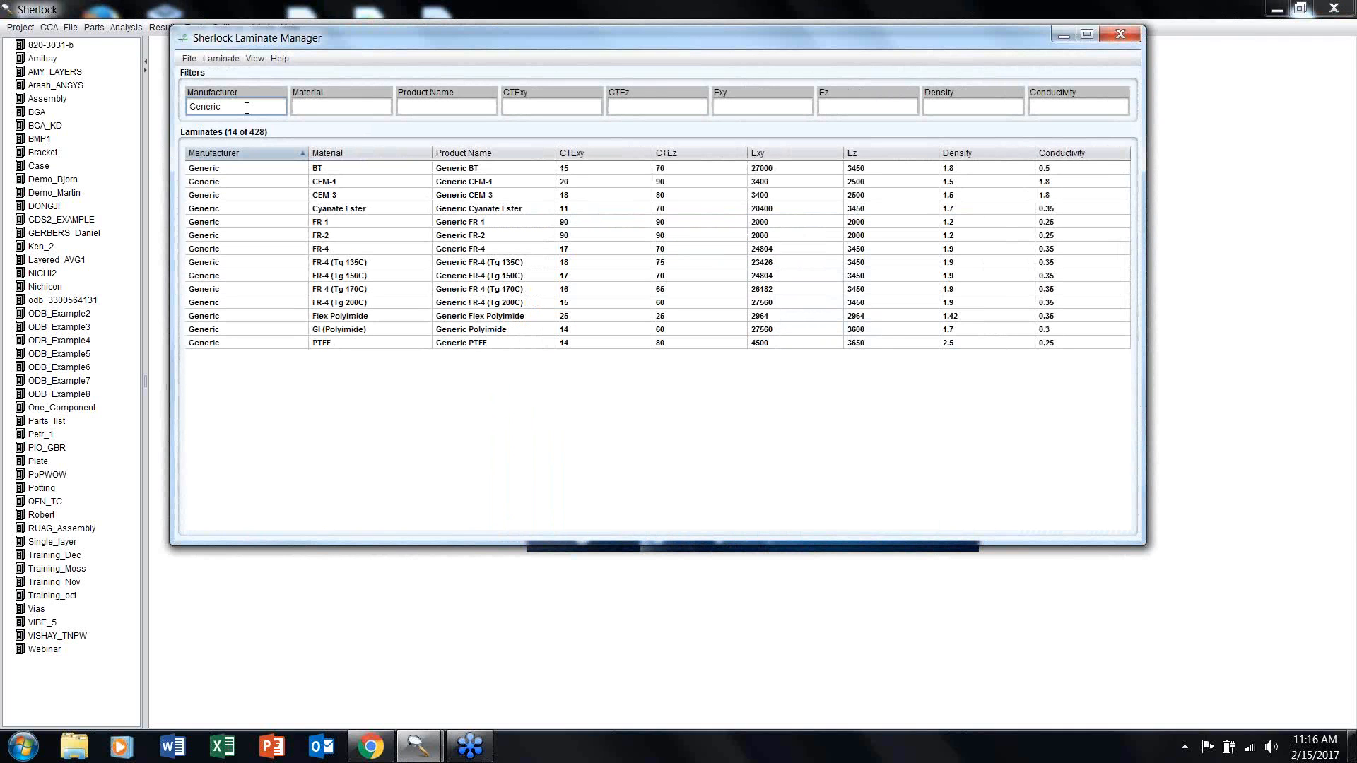
Step: Clear the manufacturer filter to list all laminates, and highlight the Arlon 51N and 99ML rows
{"action": "left_click_drag", "start_coordinate": [246, 108], "coordinate": [188, 106]}
{"action": "key", "text": "BackSpace"}
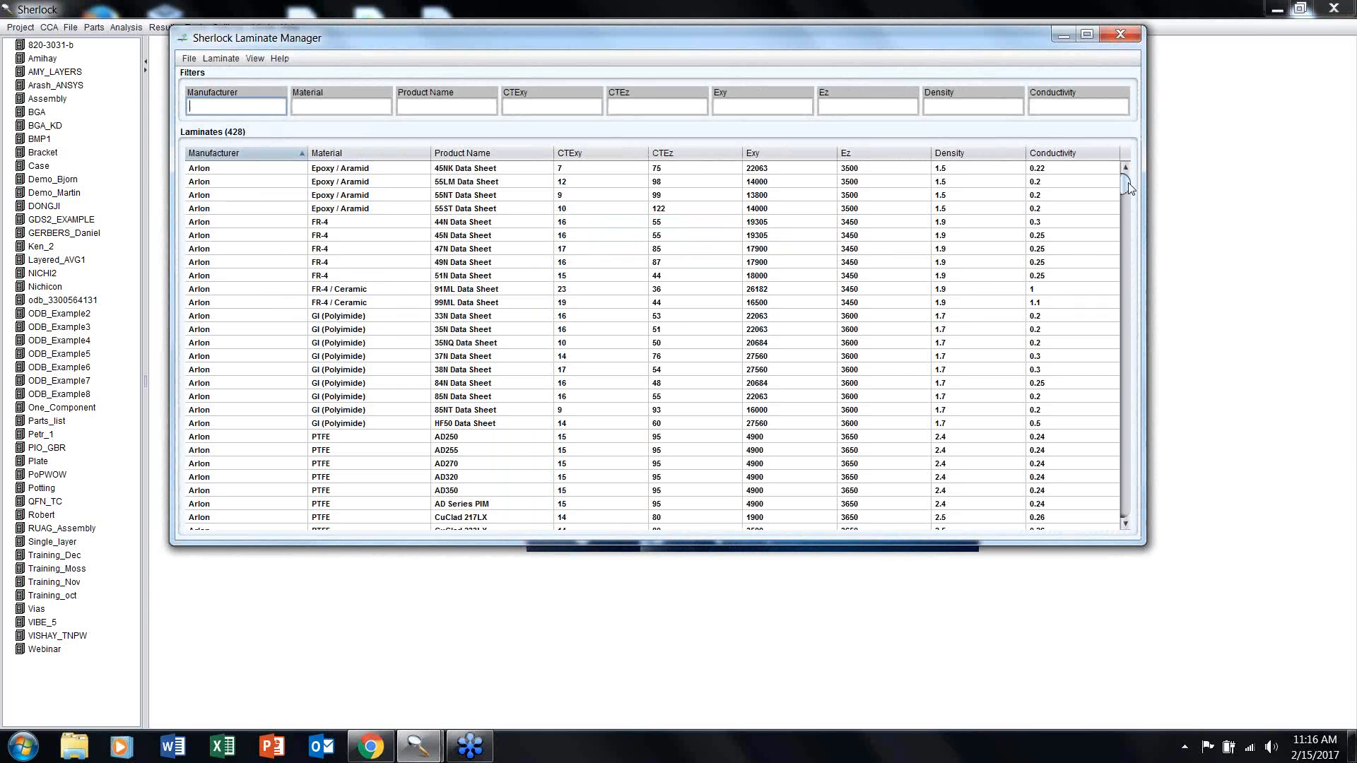
{"action": "left_click_drag", "start_coordinate": [1125, 185], "coordinate": [801, 284]}
{"action": "left_click", "coordinate": [623, 279]}
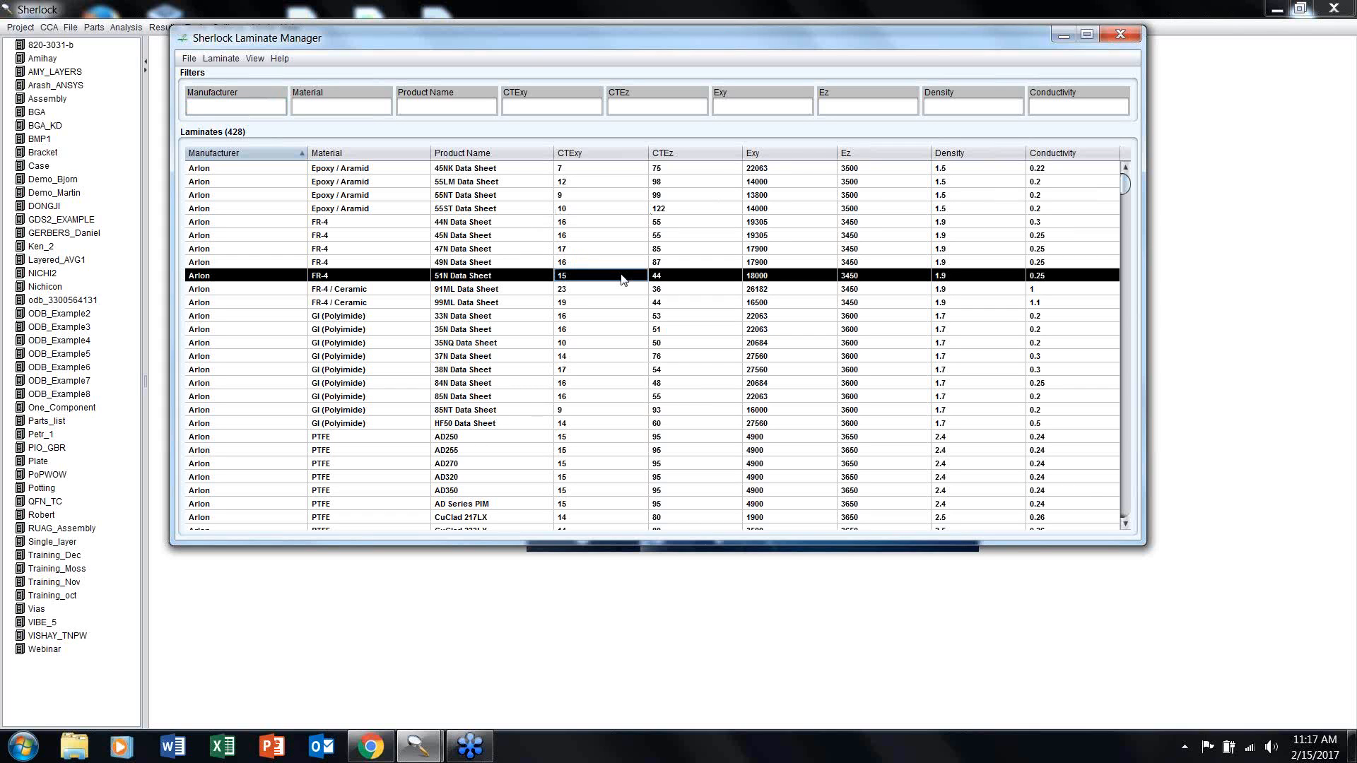
{"action": "left_click", "coordinate": [631, 306]}
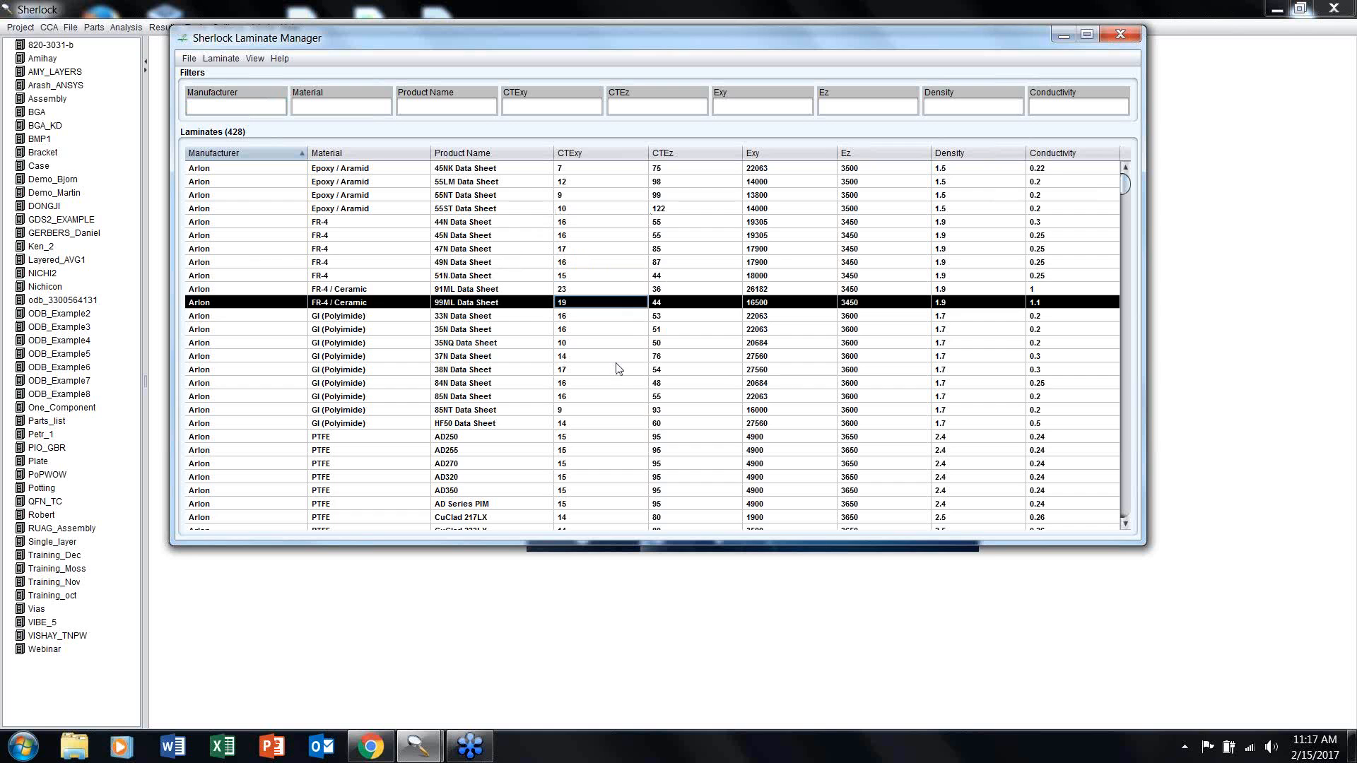
Step: Browse down to the Doosan FR-4 DS-7405 laminate, open it in the Laminate Editor to review its properties, and close the editor
{"action": "scroll", "coordinate": [600, 408], "scroll_direction": "down", "scroll_amount": 1}
{"action": "scroll", "coordinate": [601, 406], "scroll_direction": "down", "scroll_amount": 9}
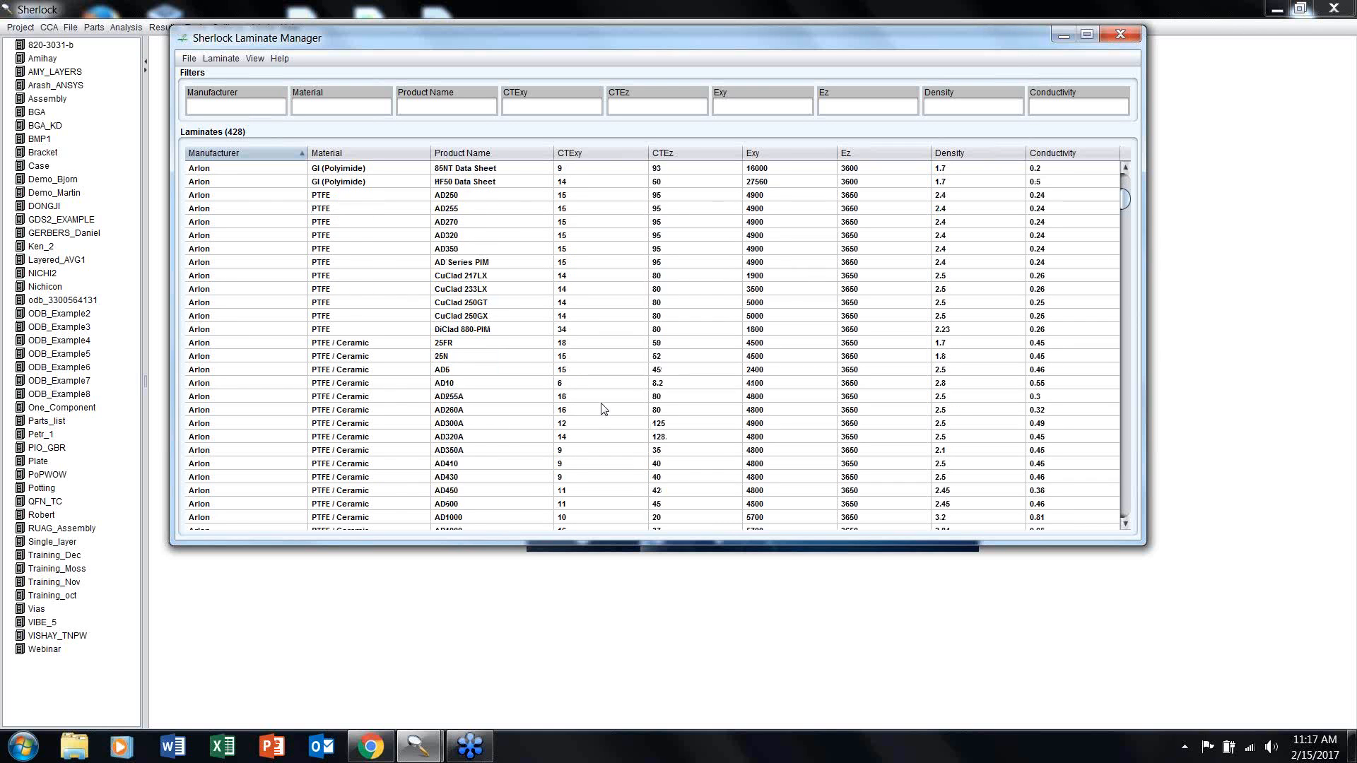
{"action": "scroll", "coordinate": [609, 392], "scroll_direction": "up", "scroll_amount": 4}
{"action": "scroll", "coordinate": [537, 364], "scroll_direction": "down", "scroll_amount": 4}
{"action": "scroll", "coordinate": [537, 379], "scroll_direction": "down", "scroll_amount": 15}
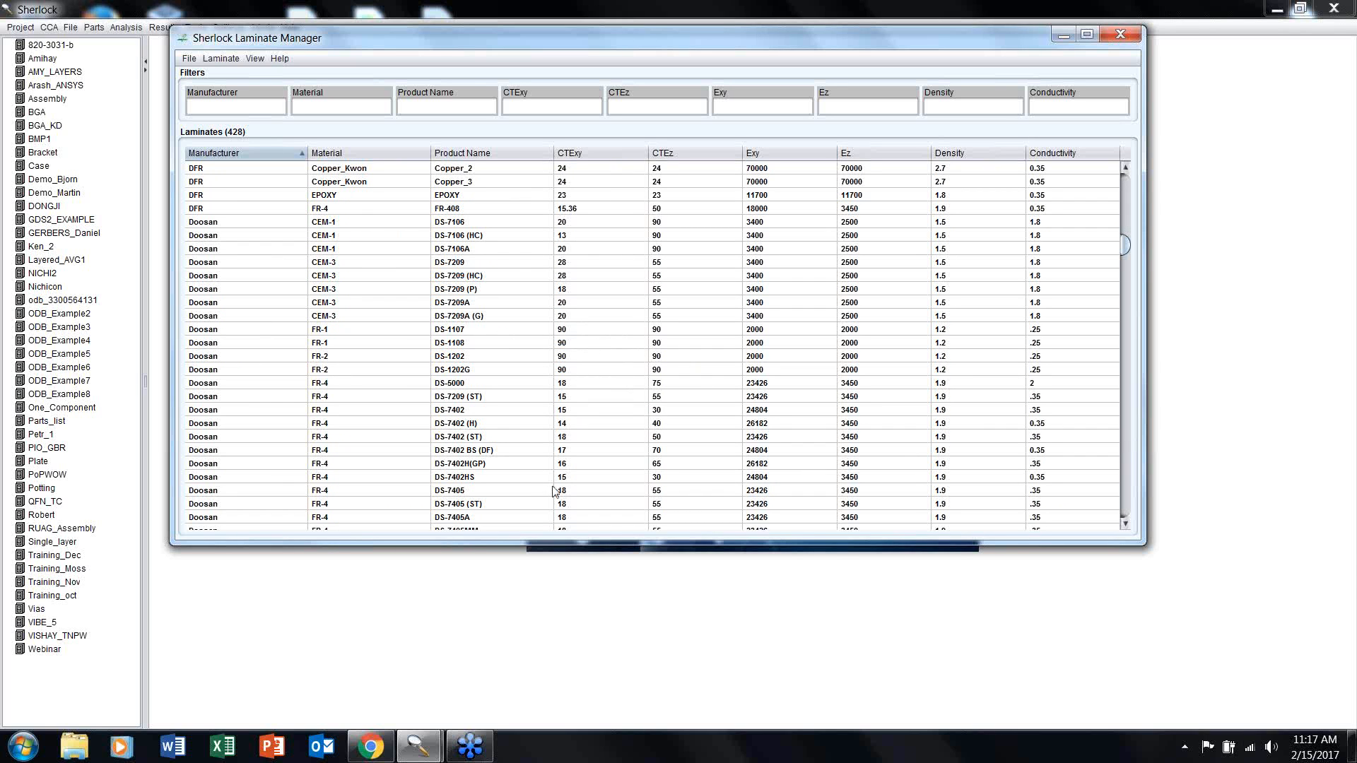
{"action": "scroll", "coordinate": [556, 491], "scroll_direction": "down", "scroll_amount": 3}
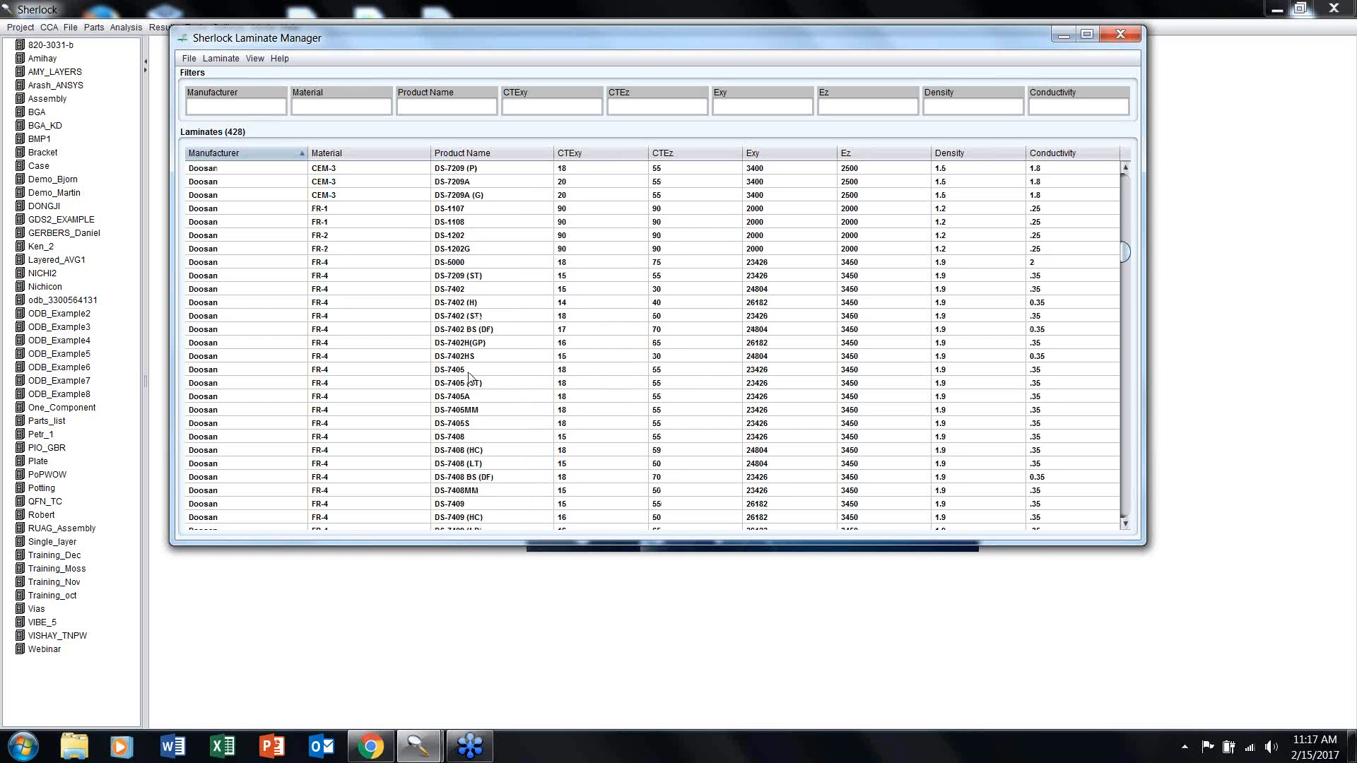
{"action": "double_click", "coordinate": [525, 370]}
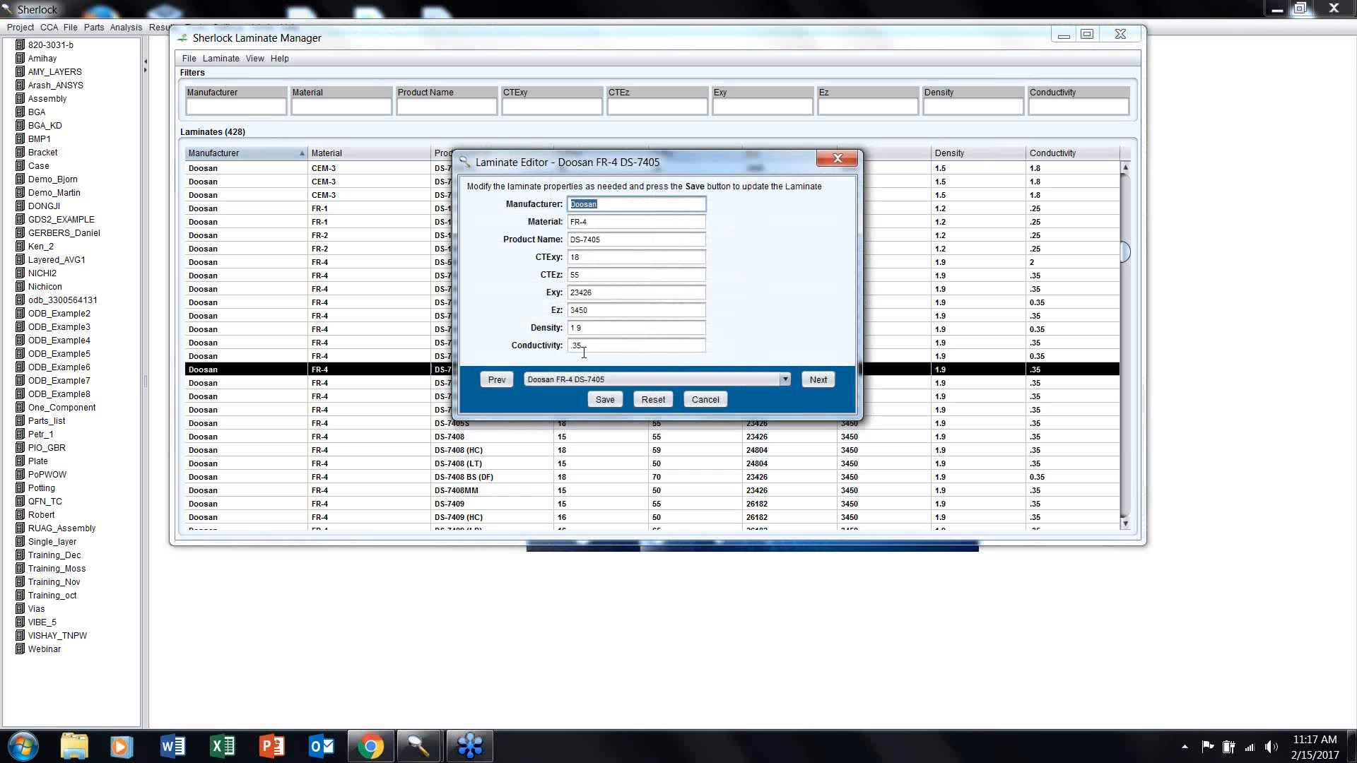
{"action": "left_click", "coordinate": [841, 159]}
Step: Open the laminate library export options to review the row, column and output file type settings, and cancel the export
{"action": "right_click", "coordinate": [726, 367]}
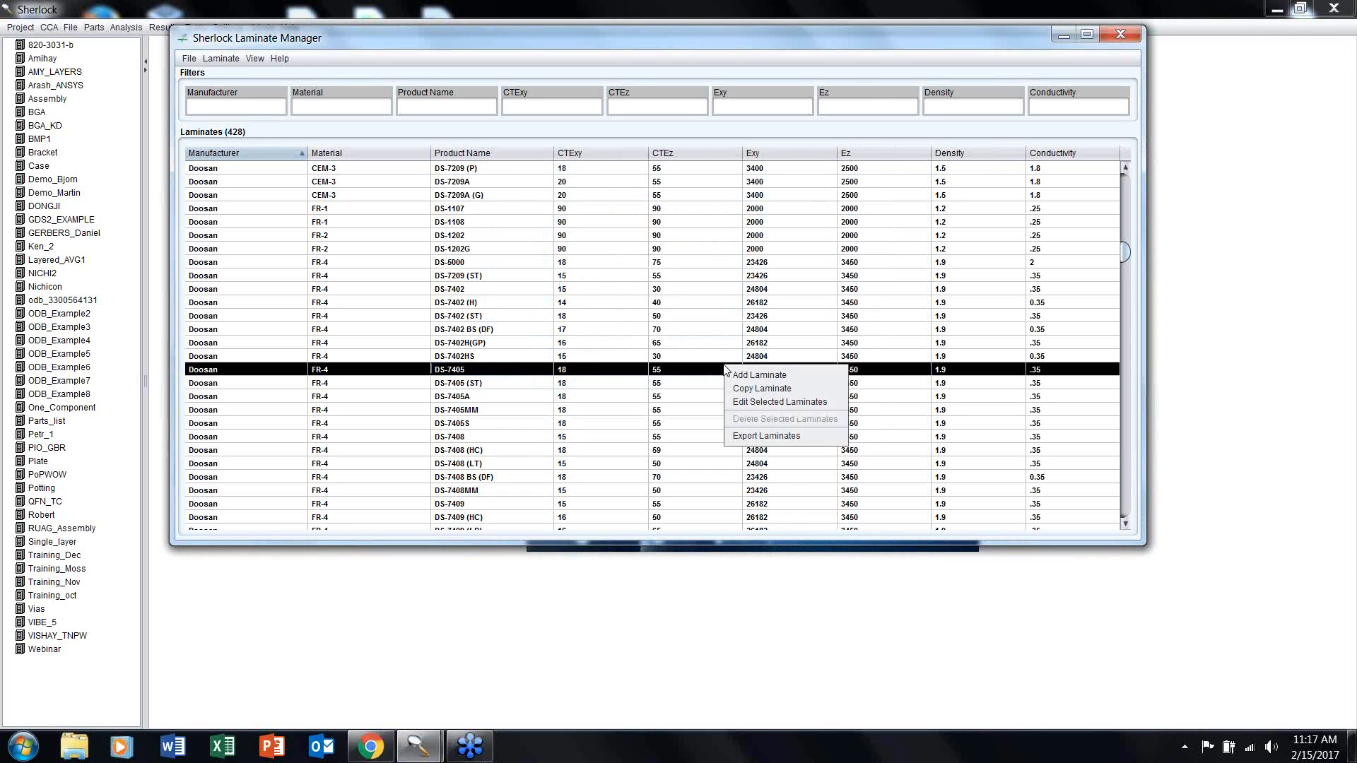
{"action": "left_click", "coordinate": [767, 435]}
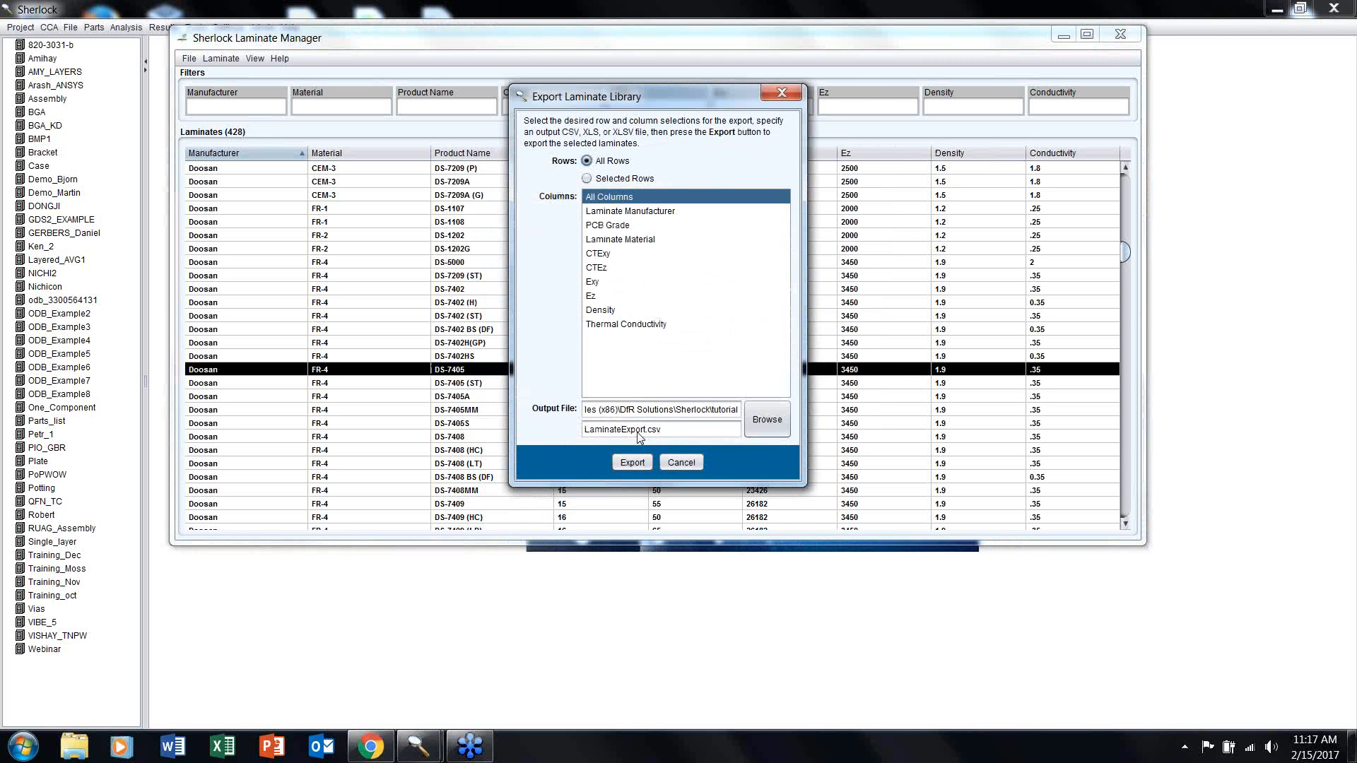
{"action": "left_click", "coordinate": [656, 430]}
{"action": "left_click_drag", "start_coordinate": [657, 433], "coordinate": [648, 432]}
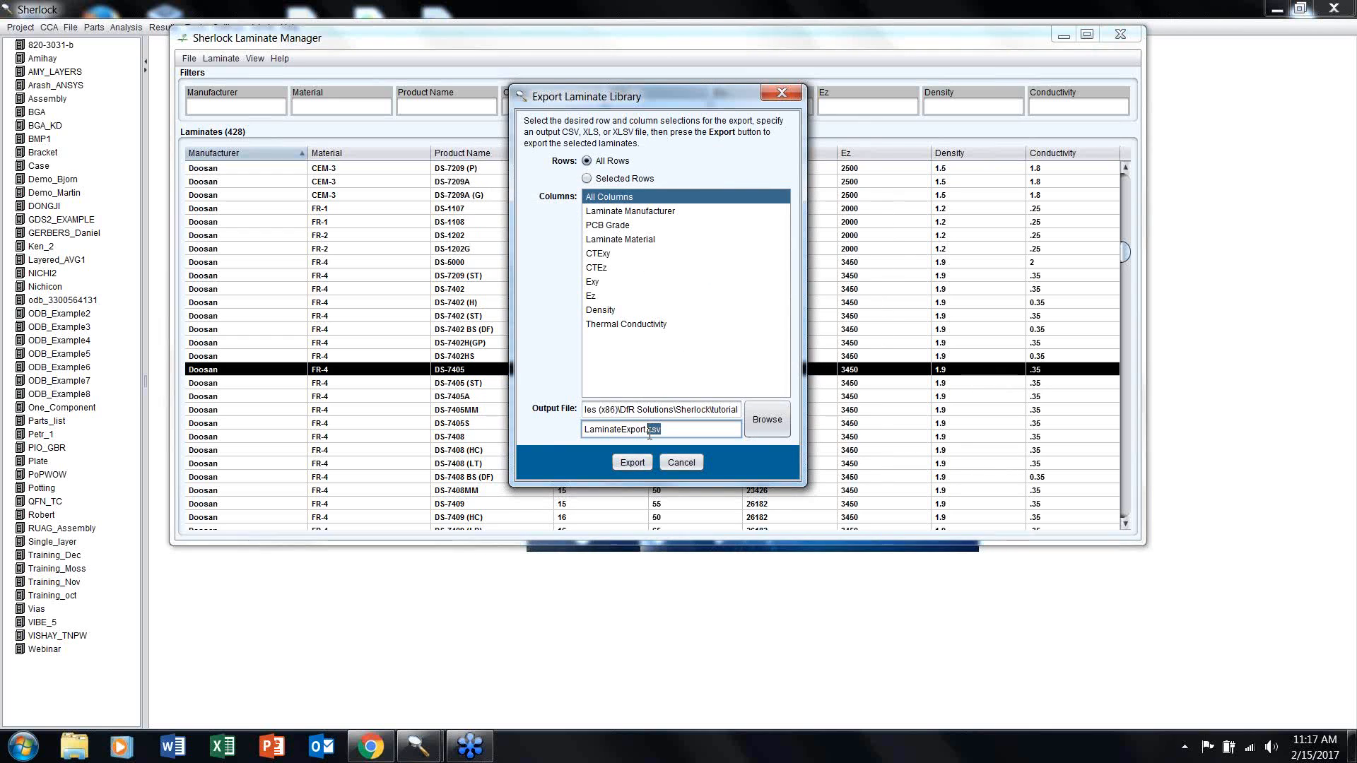
{"action": "left_click", "coordinate": [681, 463]}
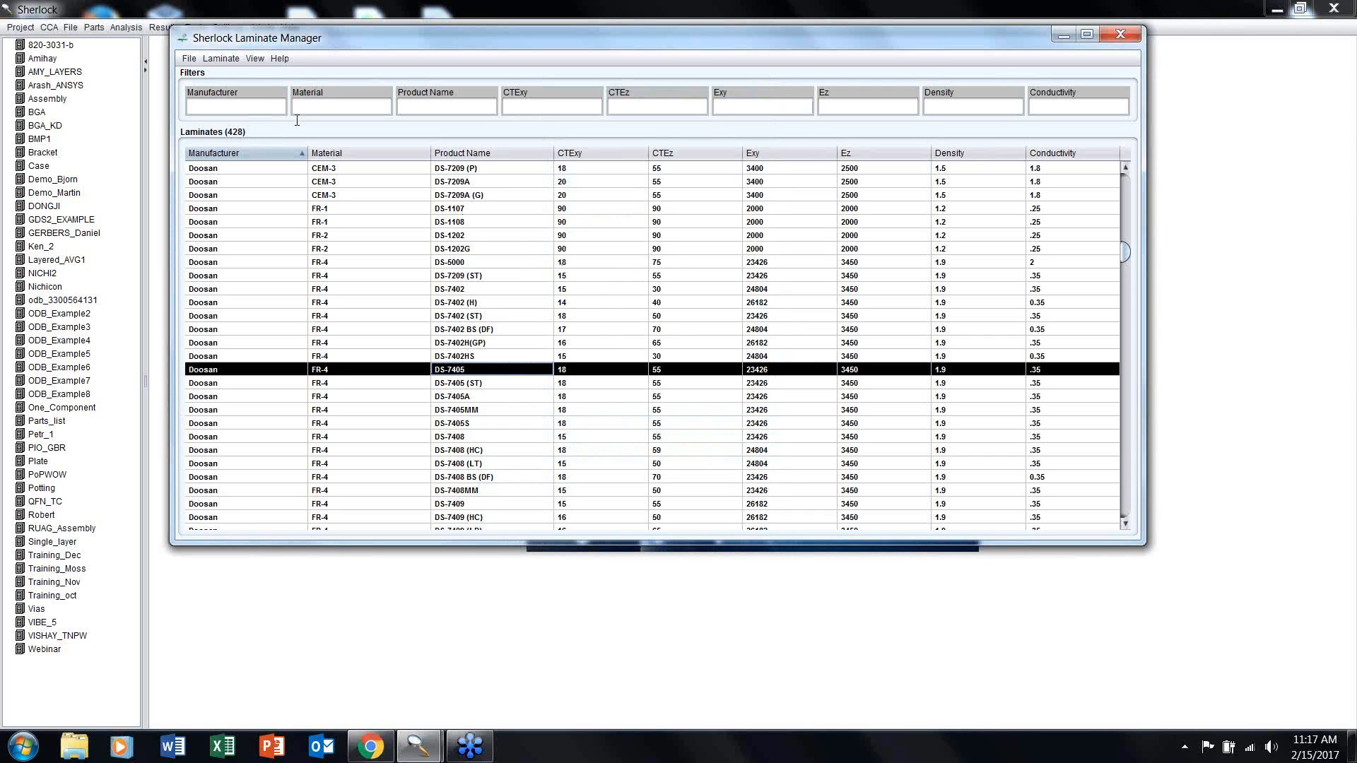
Step: Review the laminate import and export commands, and demonstrate selecting the range of Doosan laminates from DS-7209 (ST) to DS-7405
{"action": "left_click", "coordinate": [188, 60]}
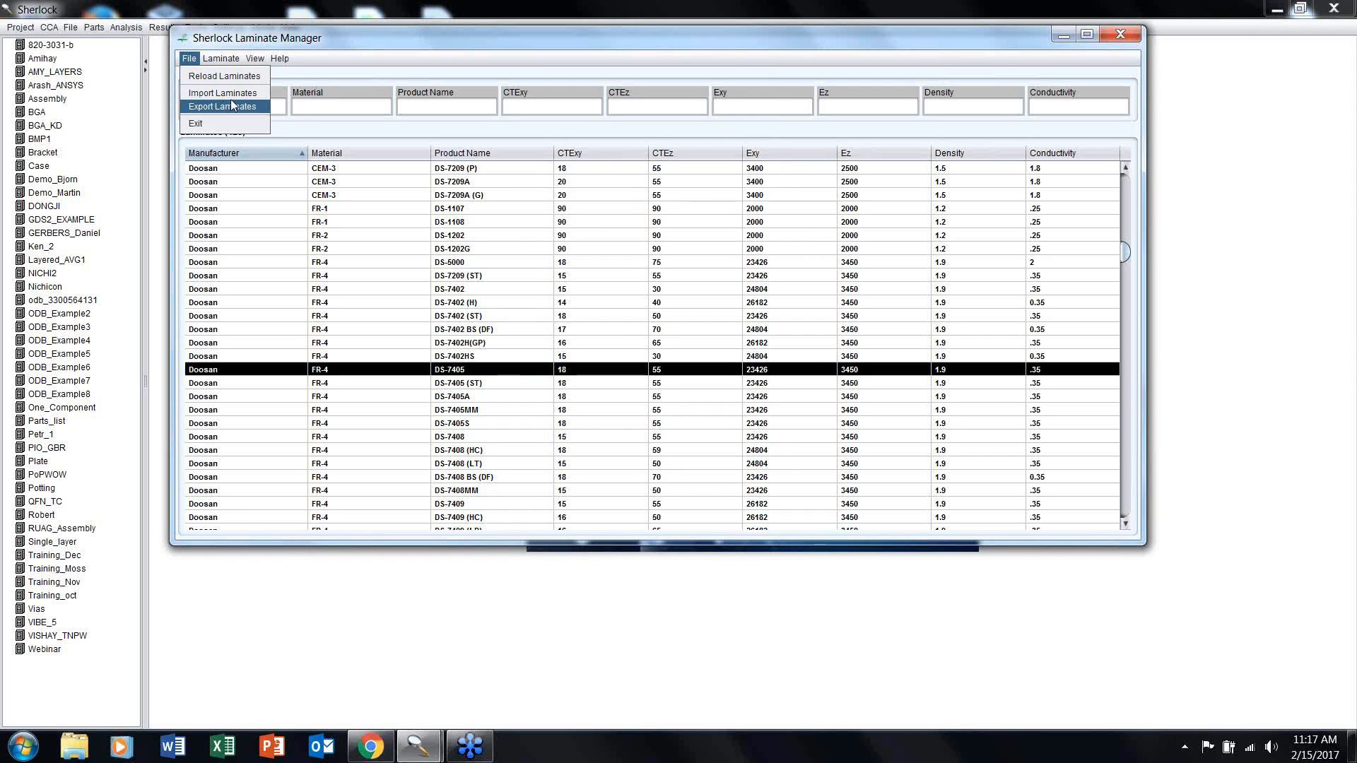
{"action": "left_click", "coordinate": [490, 276]}
{"action": "left_click", "coordinate": [509, 275], "text": "shift"}
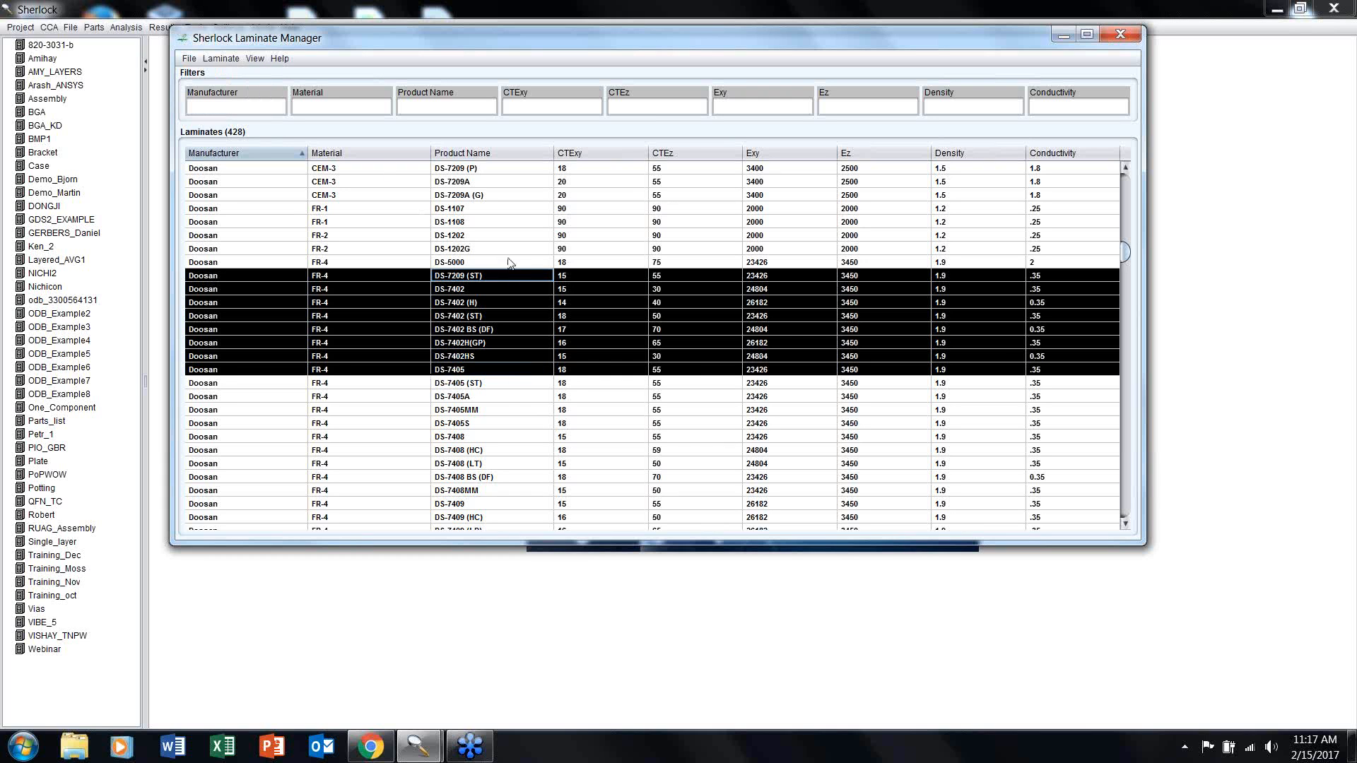
{"action": "left_click", "coordinate": [541, 282]}
{"action": "left_click", "coordinate": [540, 222]}
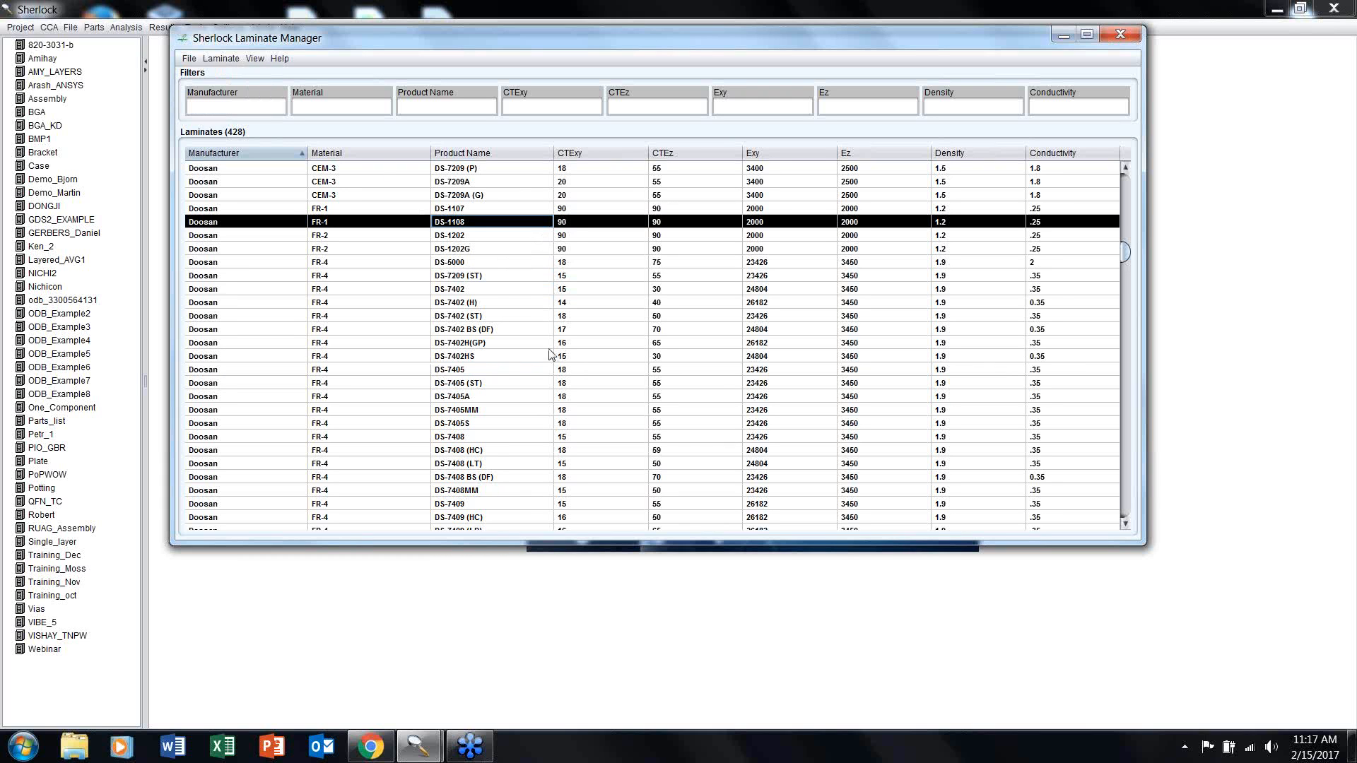
Step: Select the Arlon FR-4 laminates 45N to 51N and review the edit, import and export commands available for them
{"action": "scroll", "coordinate": [559, 362], "scroll_direction": "down", "scroll_amount": 5}
{"action": "scroll", "coordinate": [559, 364], "scroll_direction": "up", "scroll_amount": 5}
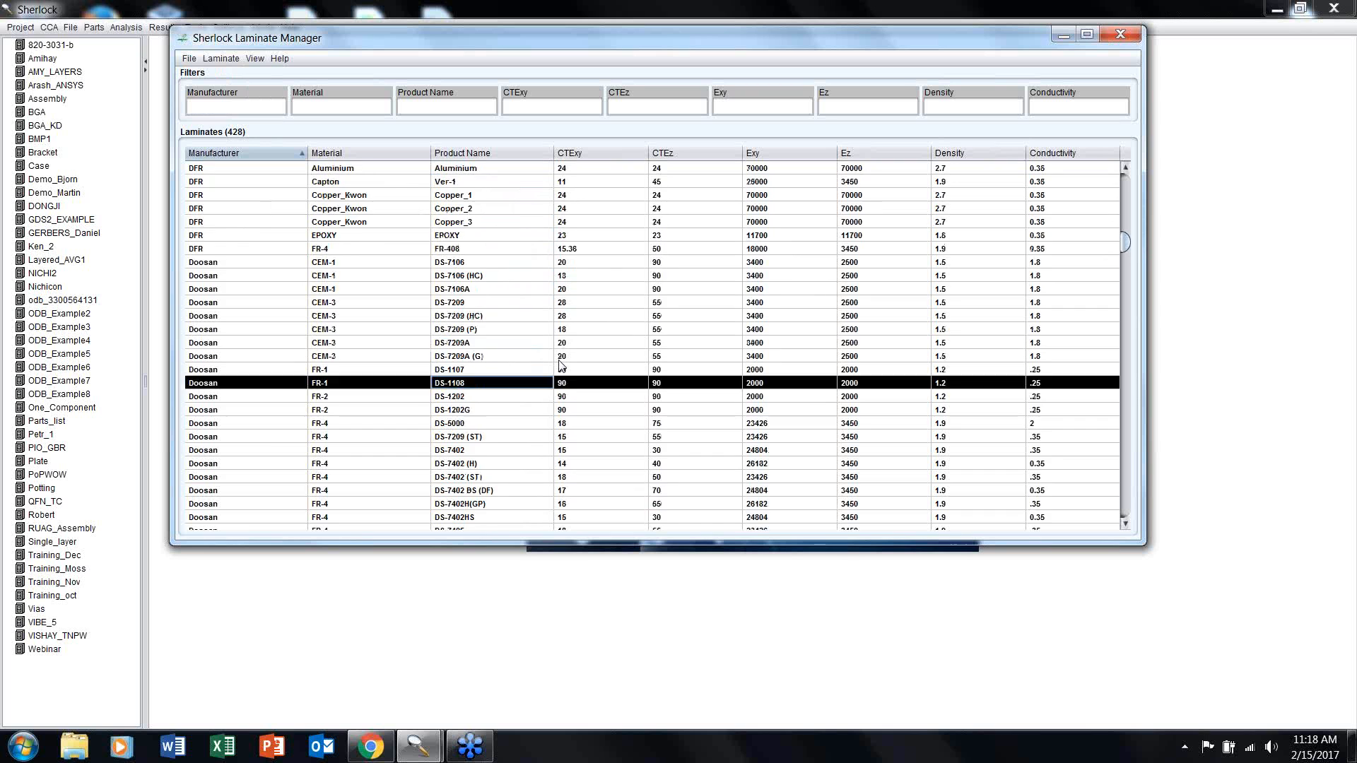
{"action": "scroll", "coordinate": [554, 350], "scroll_direction": "up", "scroll_amount": 7}
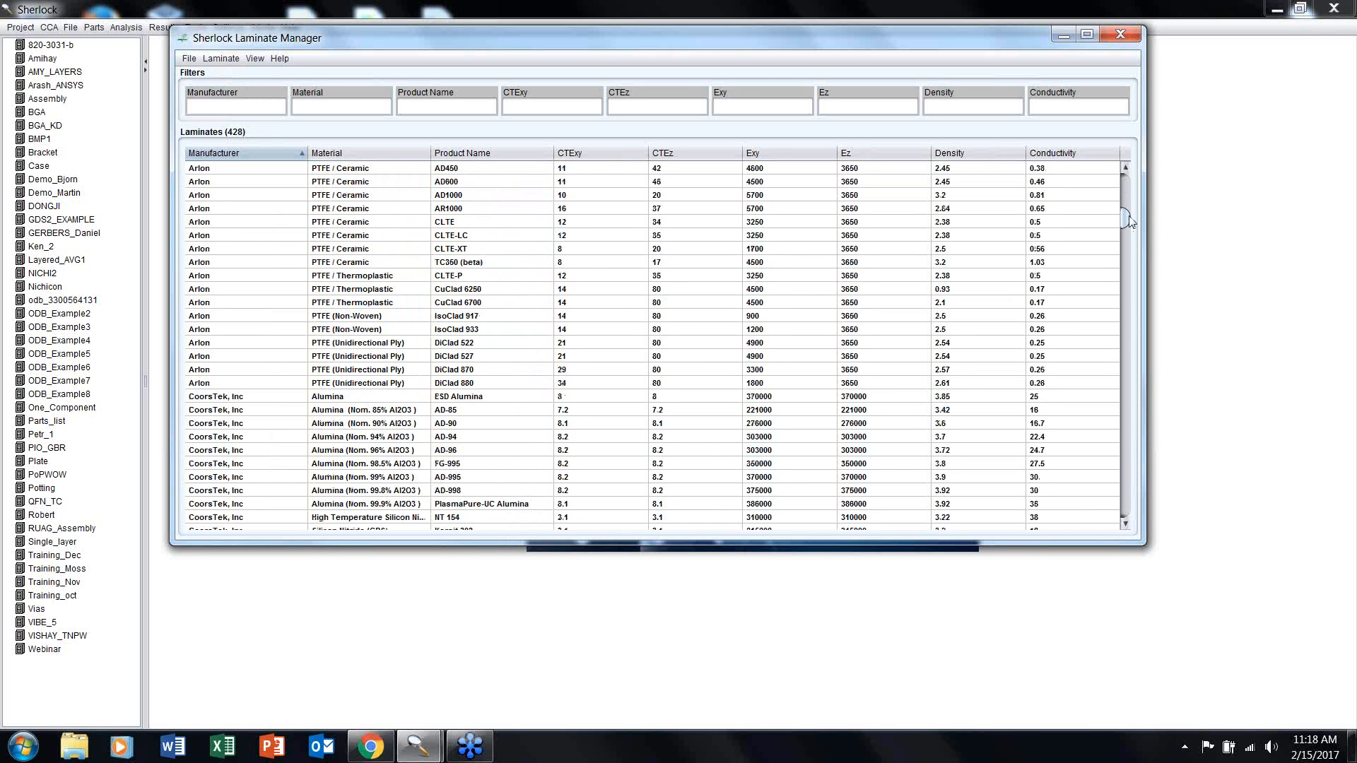
{"action": "scroll", "coordinate": [1128, 221], "scroll_direction": "up", "scroll_amount": 10}
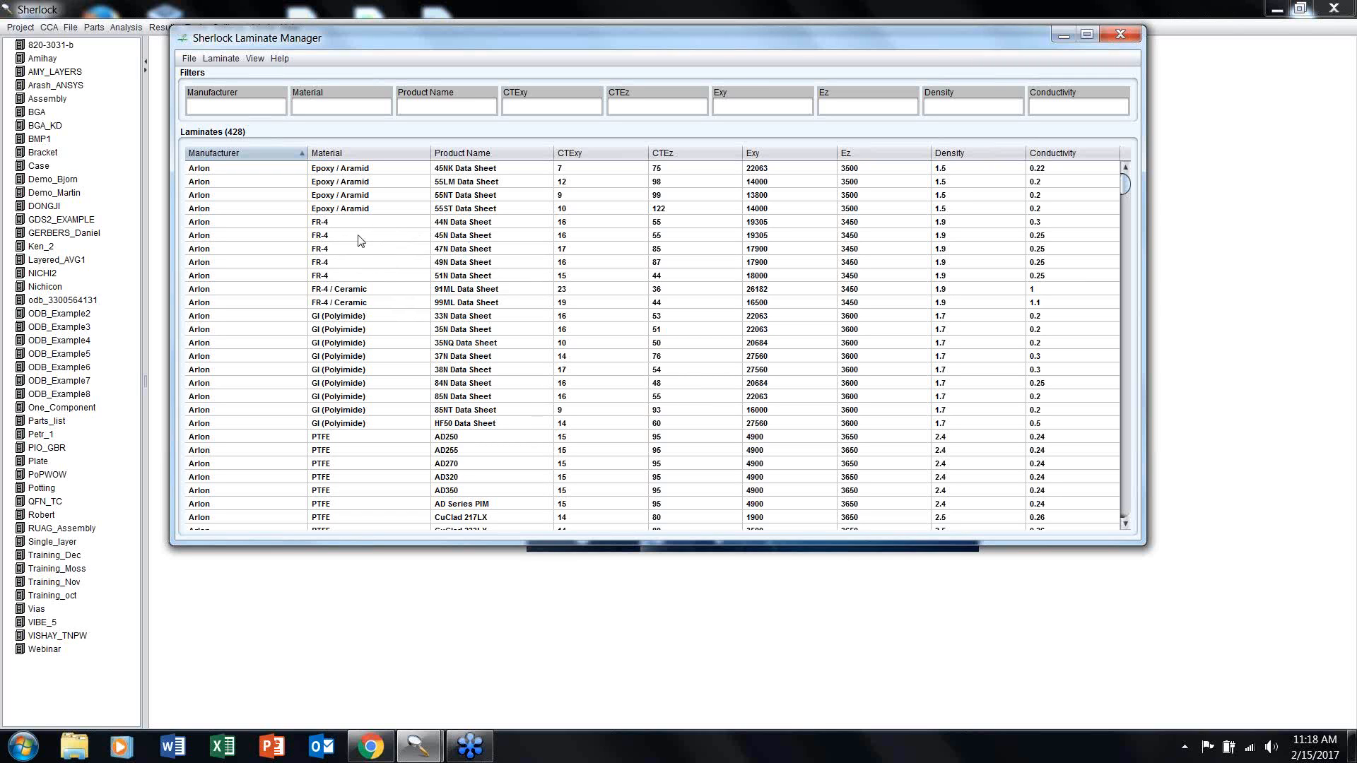
{"action": "left_click_drag", "start_coordinate": [359, 240], "coordinate": [359, 281]}
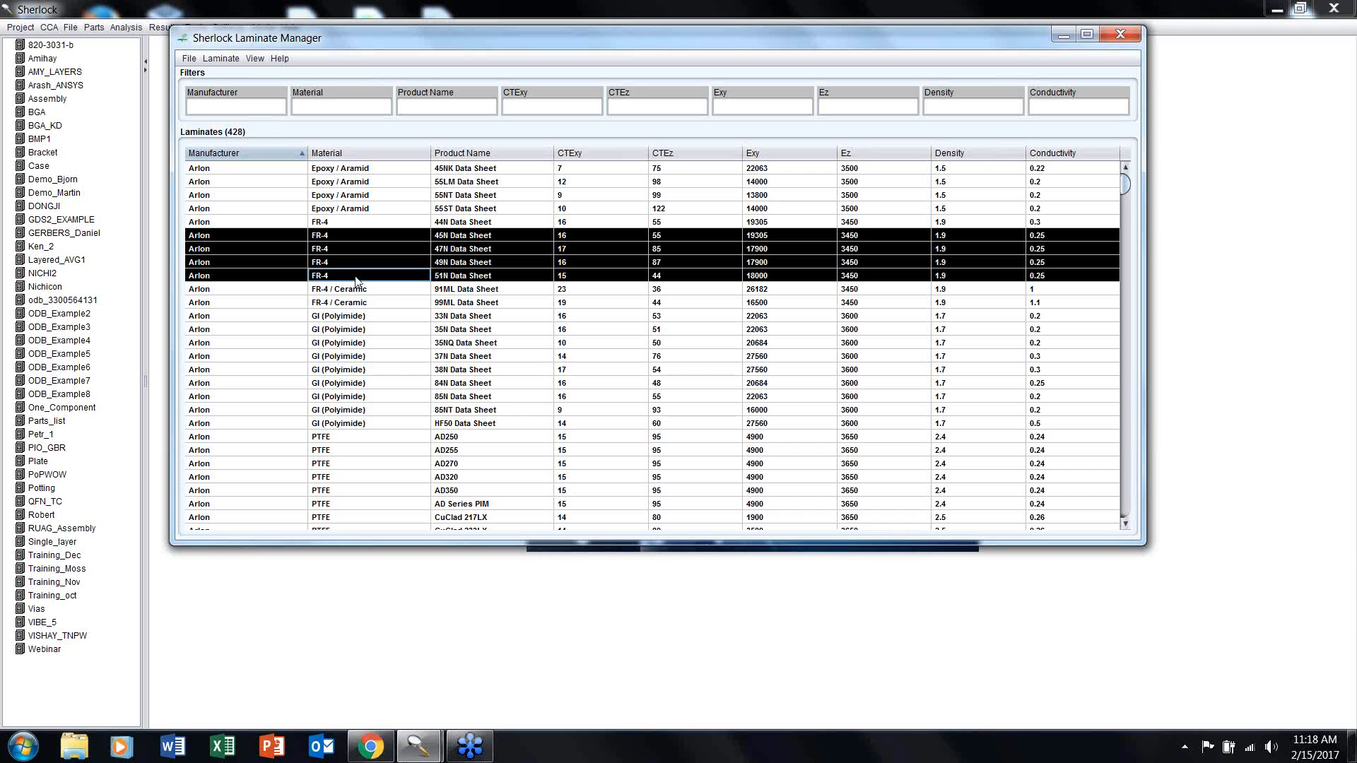
{"action": "right_click", "coordinate": [357, 279]}
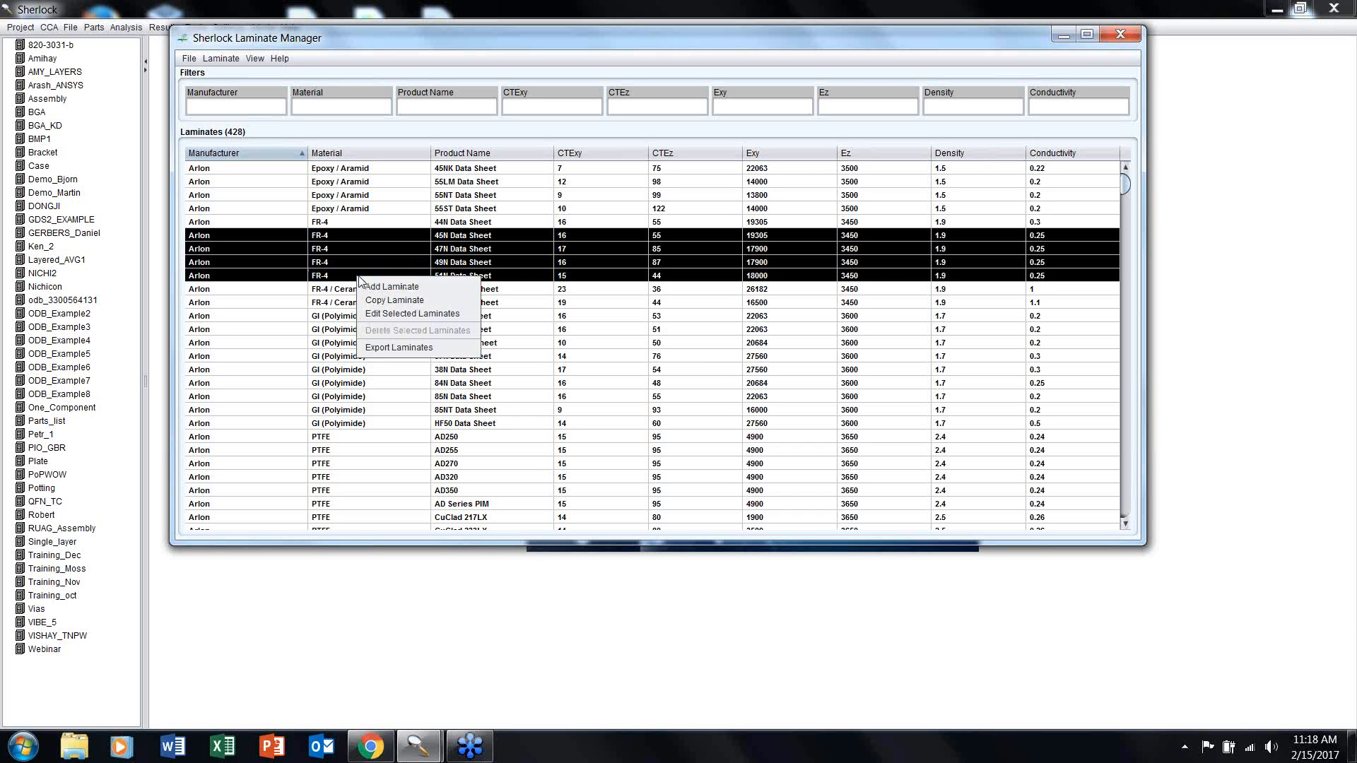
{"action": "left_click", "coordinate": [188, 58]}
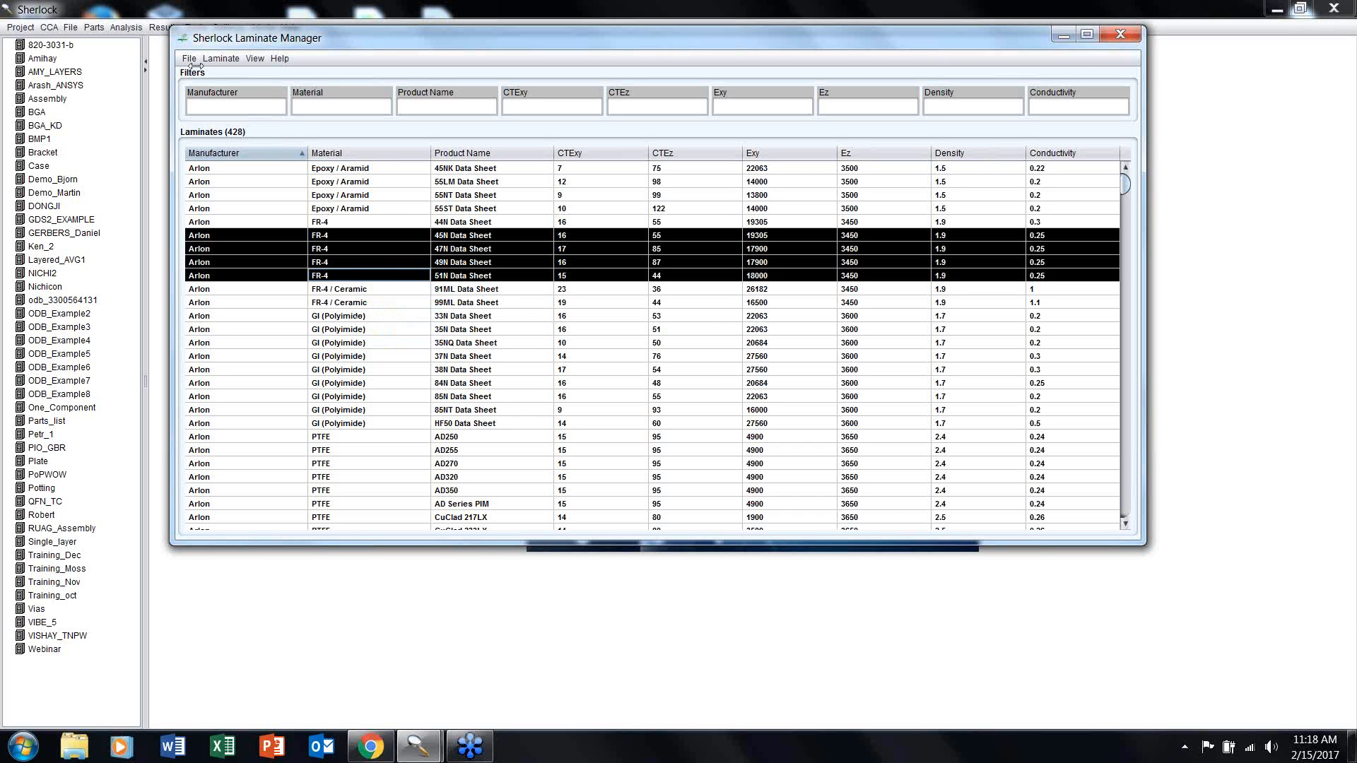
{"action": "left_click", "coordinate": [189, 58]}
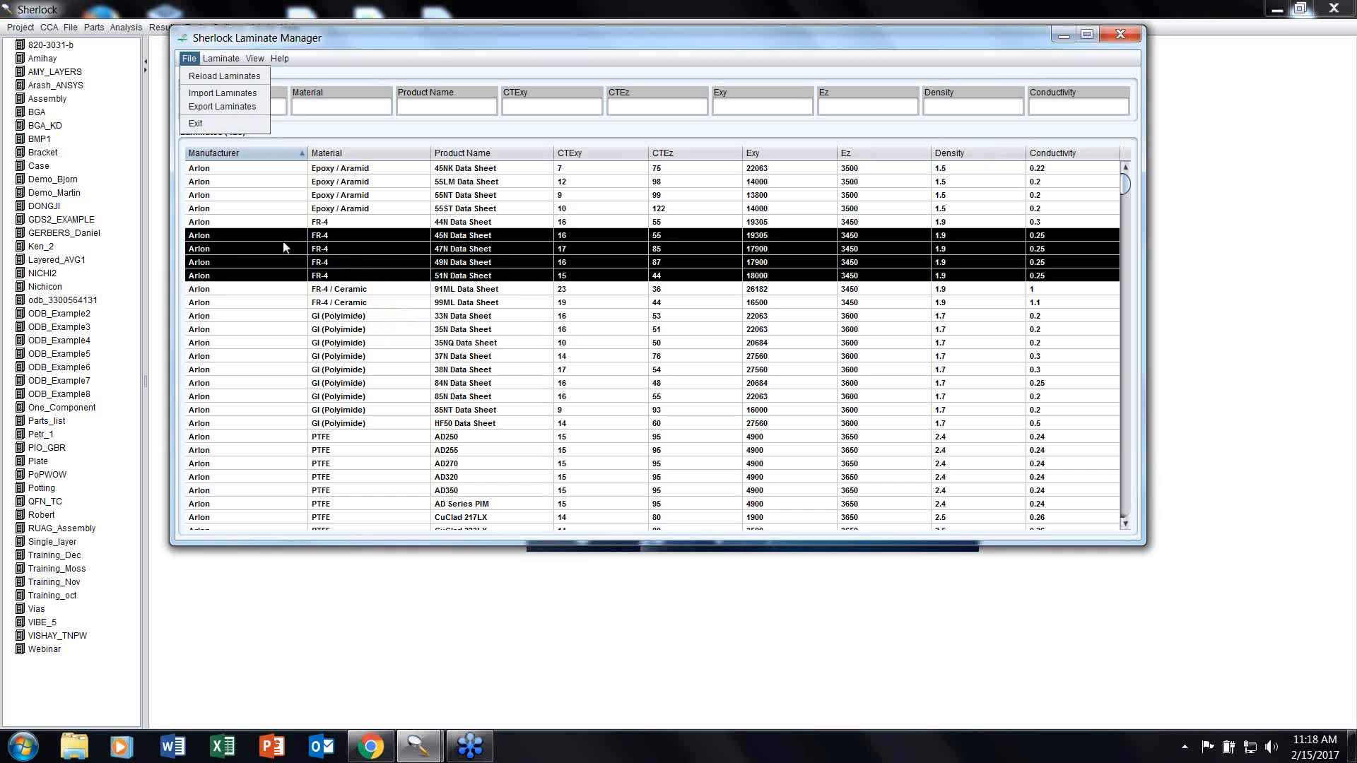
{"action": "left_click", "coordinate": [284, 212], "text": "shift"}
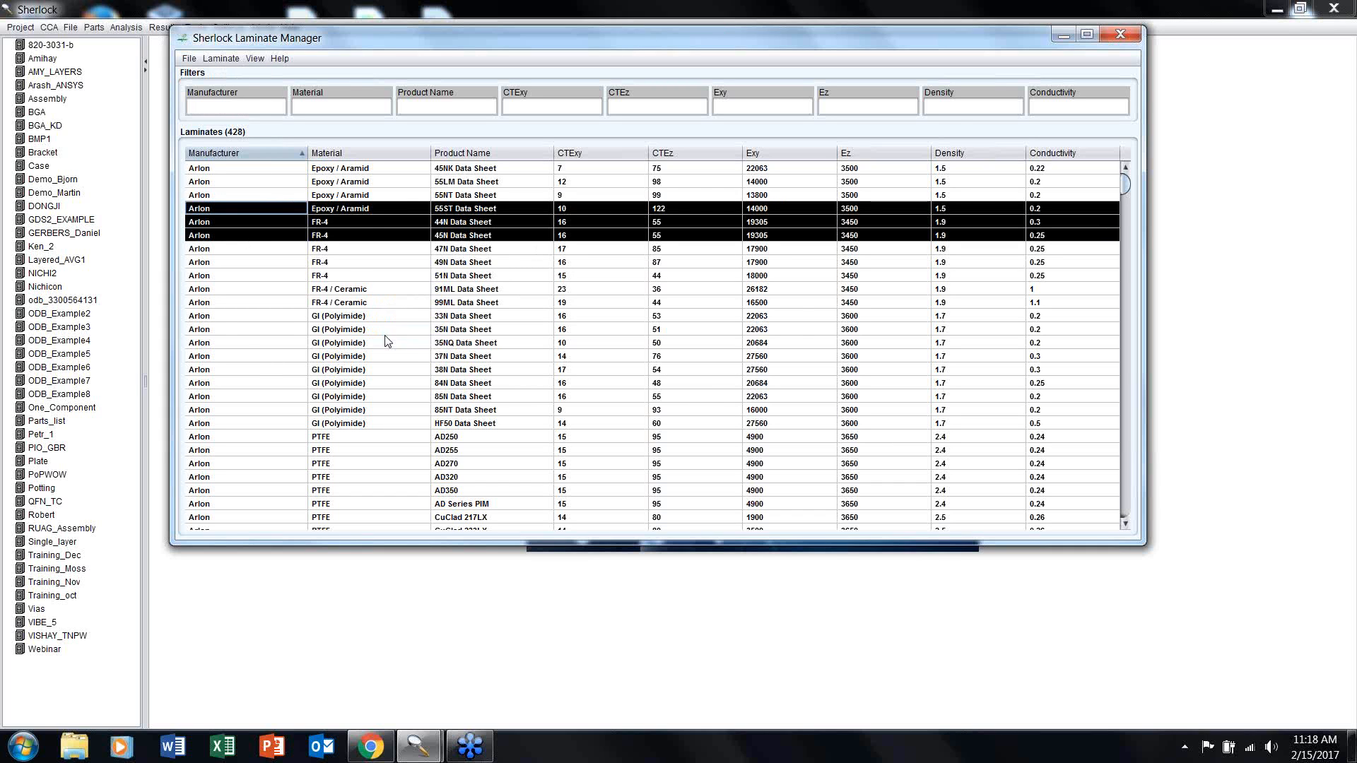
{"action": "left_click", "coordinate": [472, 329]}
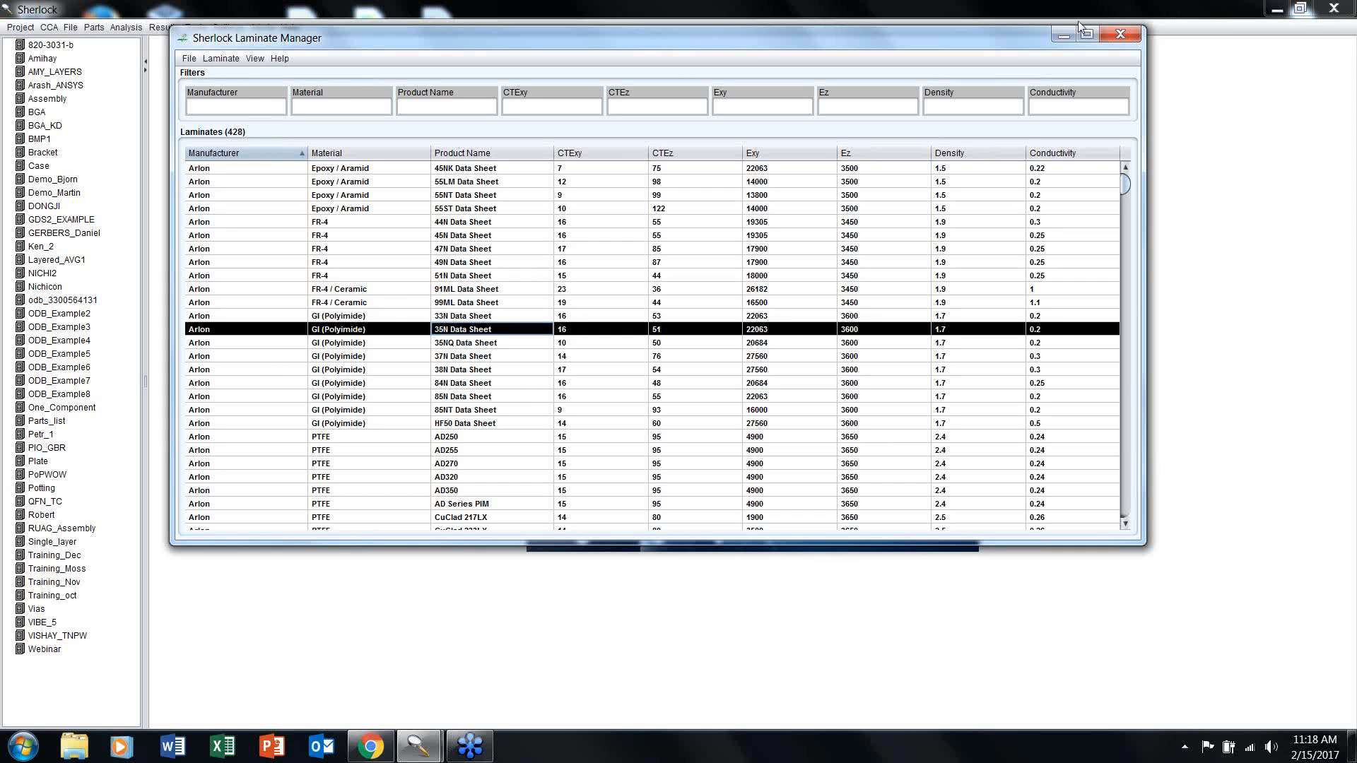
Step: Close the Laminate Manager and open the Material Manager
{"action": "left_click", "coordinate": [1131, 32]}
{"action": "left_click", "coordinate": [196, 26]}
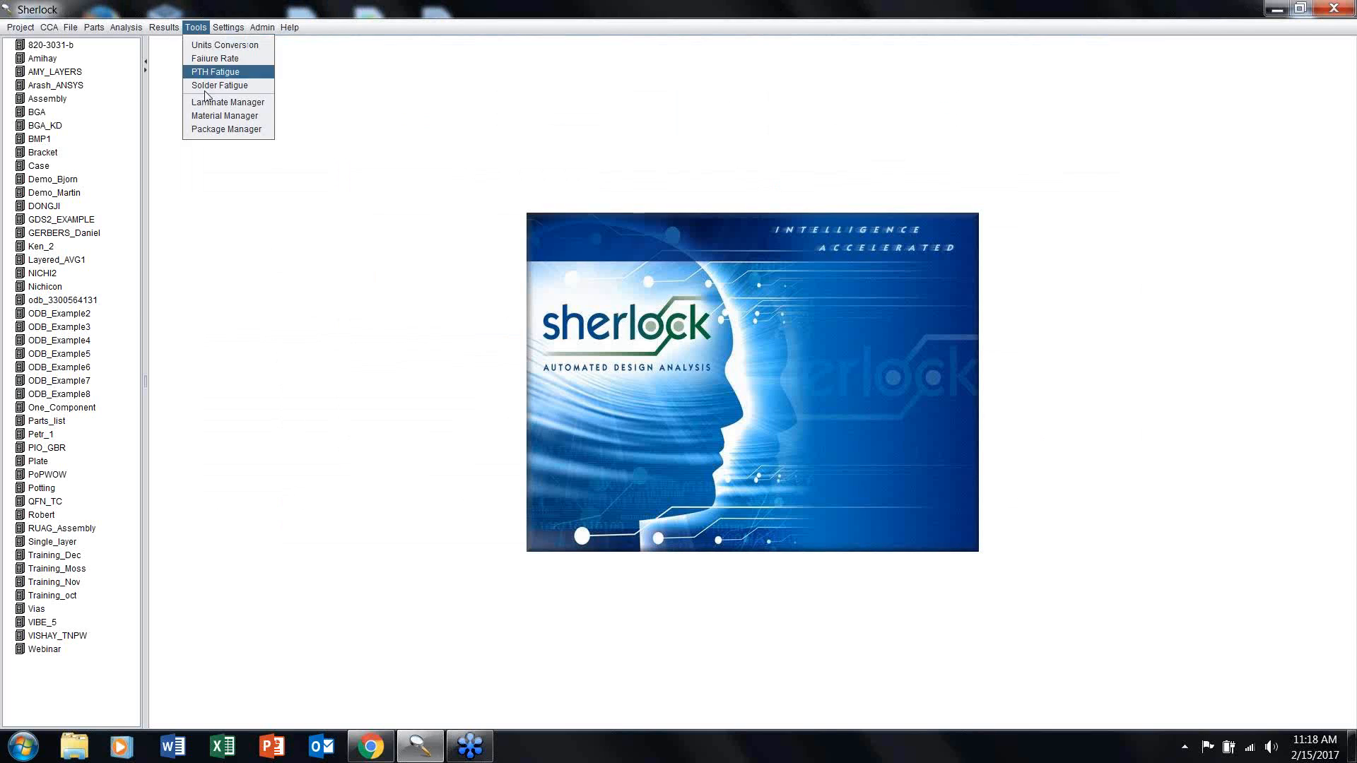
{"action": "left_click", "coordinate": [223, 117]}
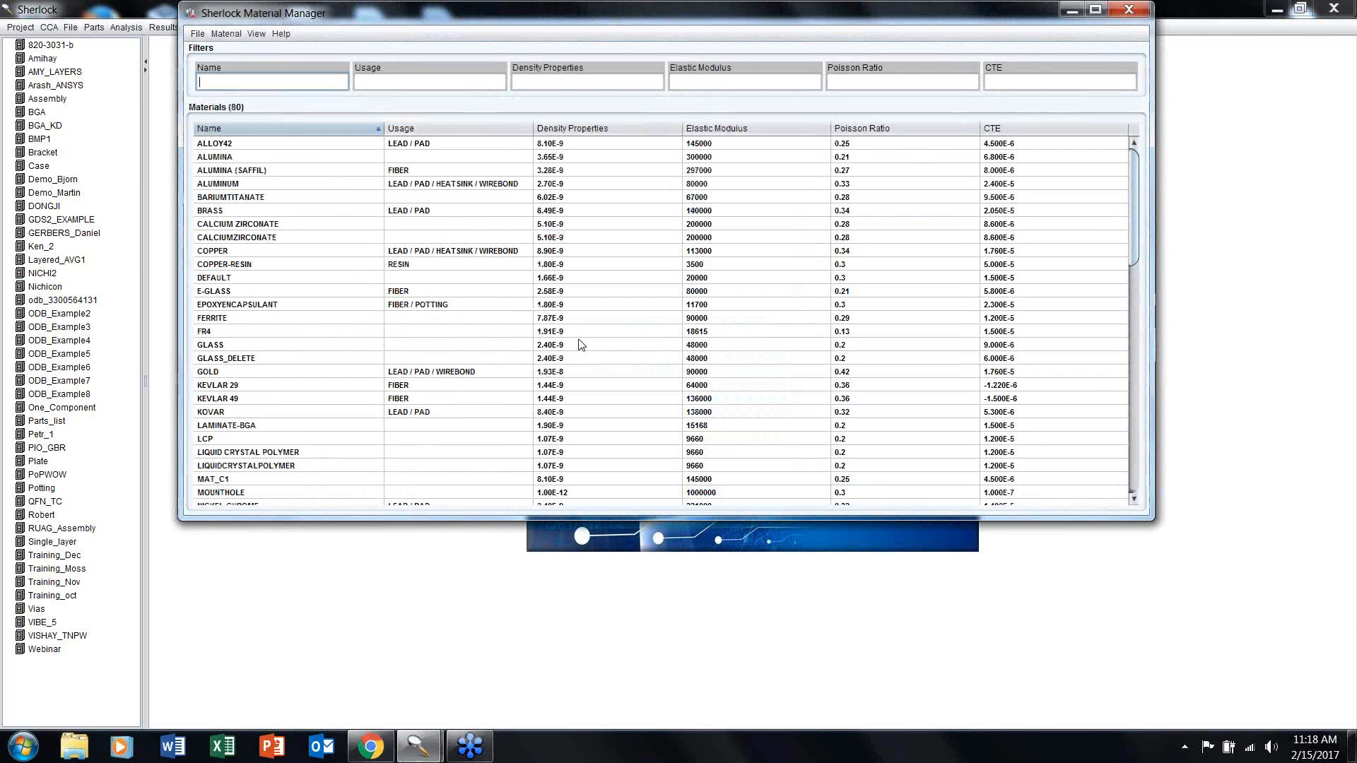
Step: Review the properties of EPOXYENCAPSULANT and NITTO MP-7000H in the Material Editor, closing the editor after each
{"action": "double_click", "coordinate": [555, 304]}
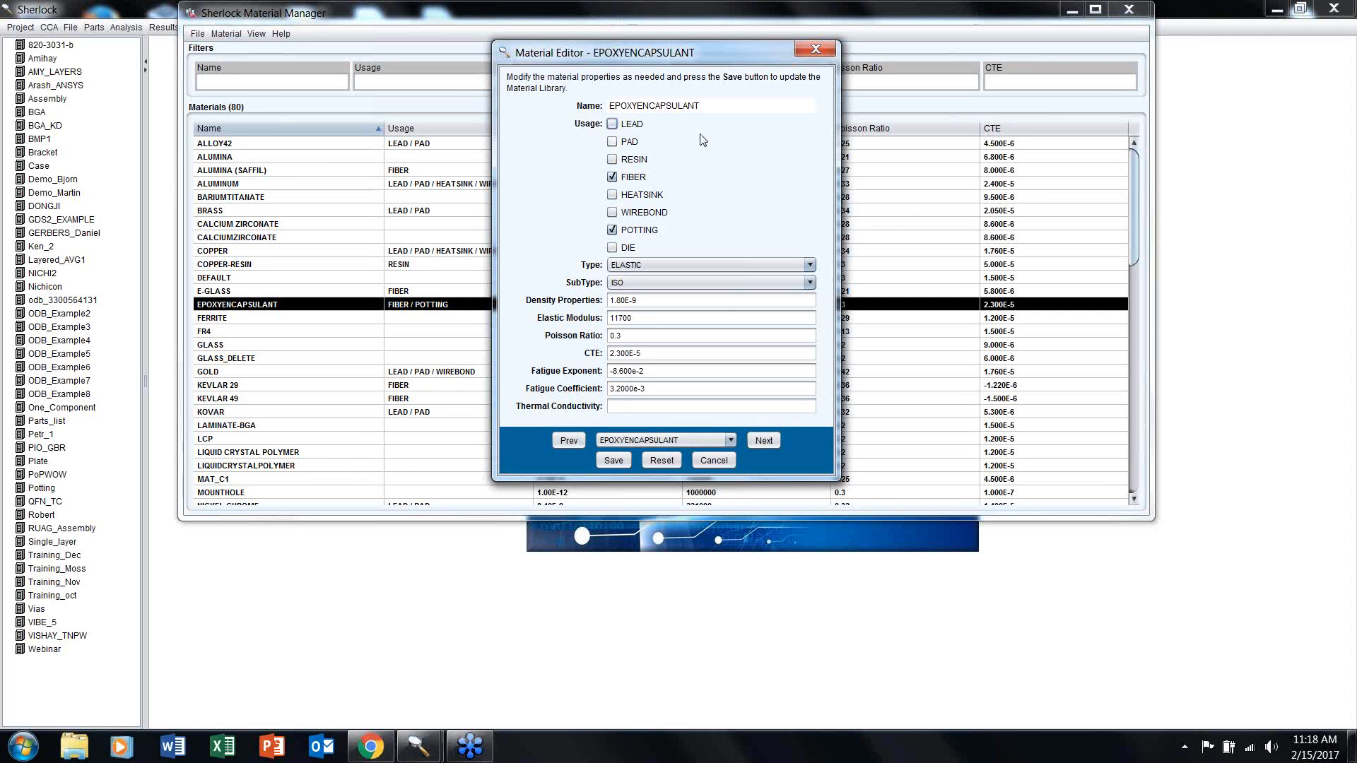
{"action": "left_click", "coordinate": [815, 50]}
{"action": "scroll", "coordinate": [505, 390], "scroll_direction": "down", "scroll_amount": 5}
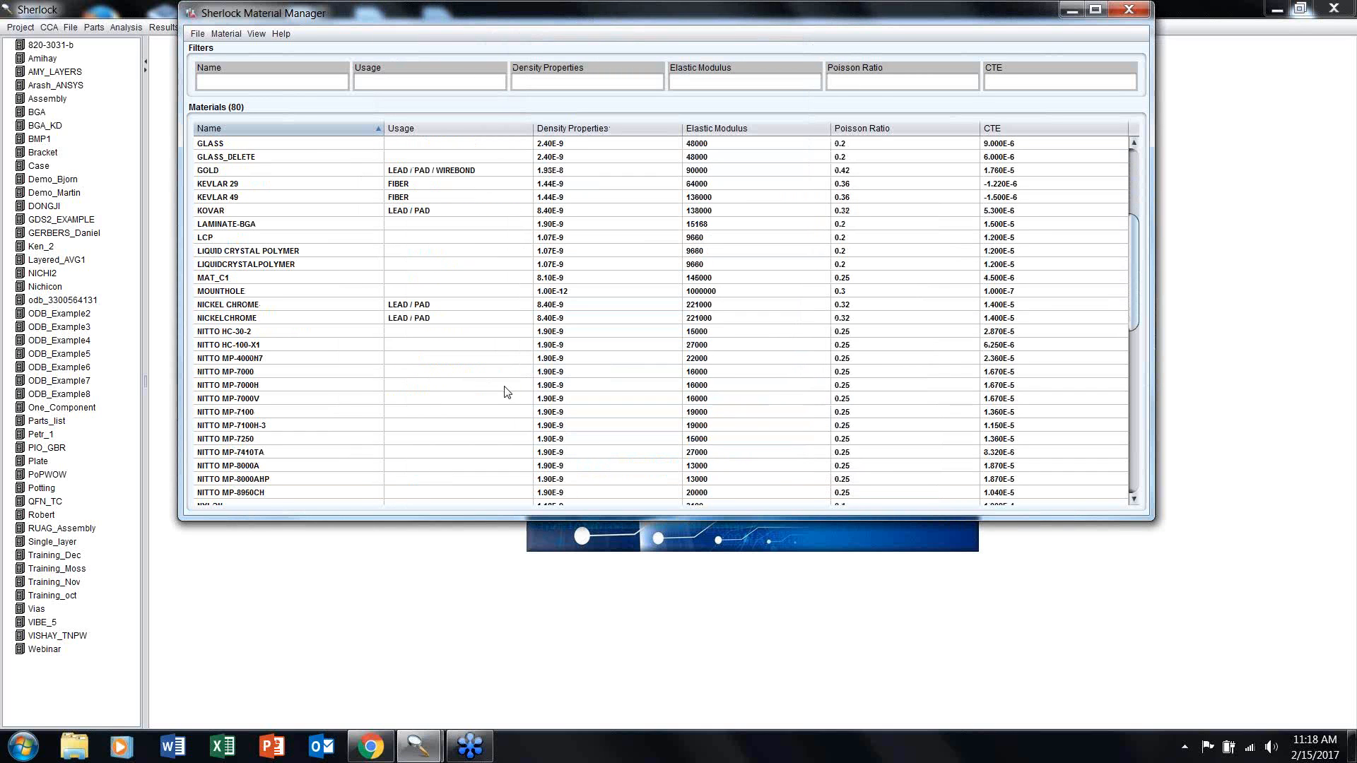
{"action": "left_click", "coordinate": [506, 391]}
{"action": "double_click", "coordinate": [506, 390]}
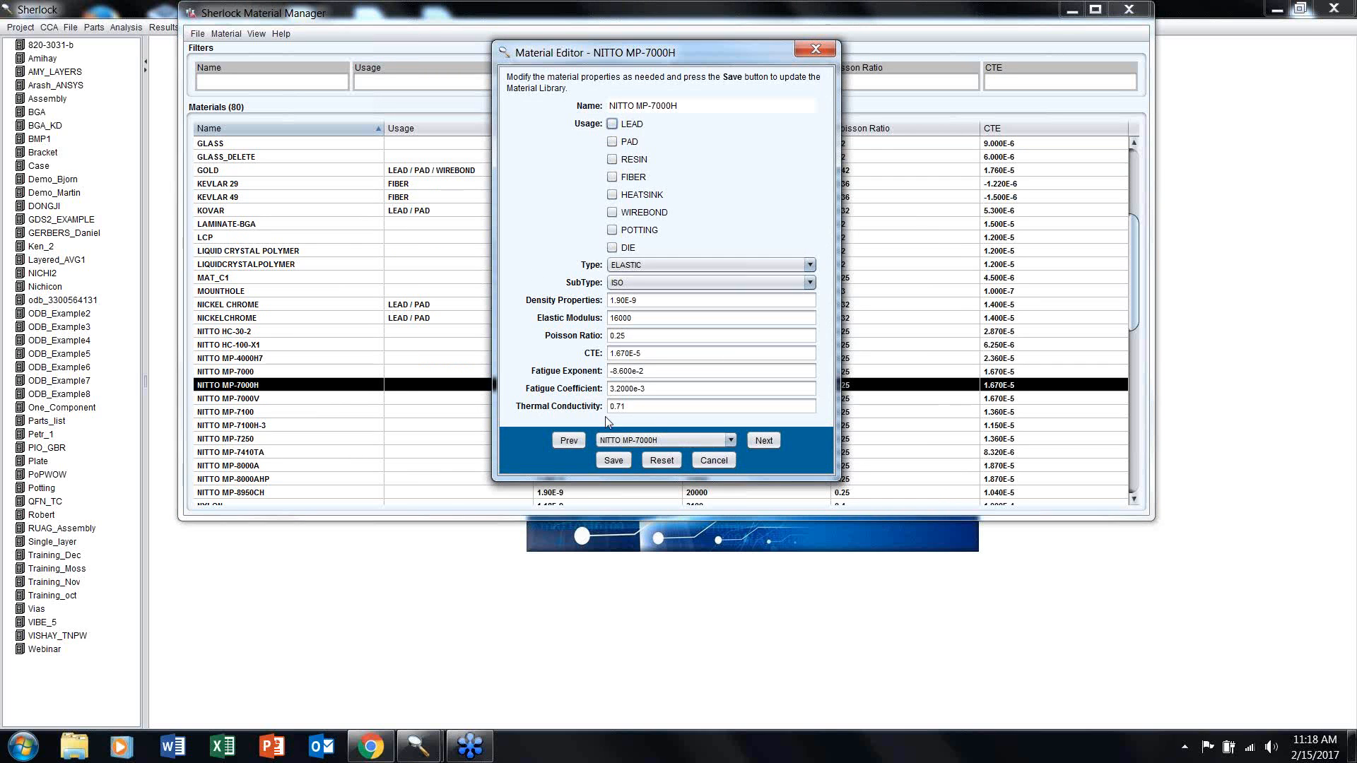
{"action": "left_click", "coordinate": [814, 49]}
Step: Select the materials from LIQUIDCRYSTALPOLYMER to NITTO MP-7000H and review the commands available for single and multiple materials
{"action": "right_click", "coordinate": [570, 385]}
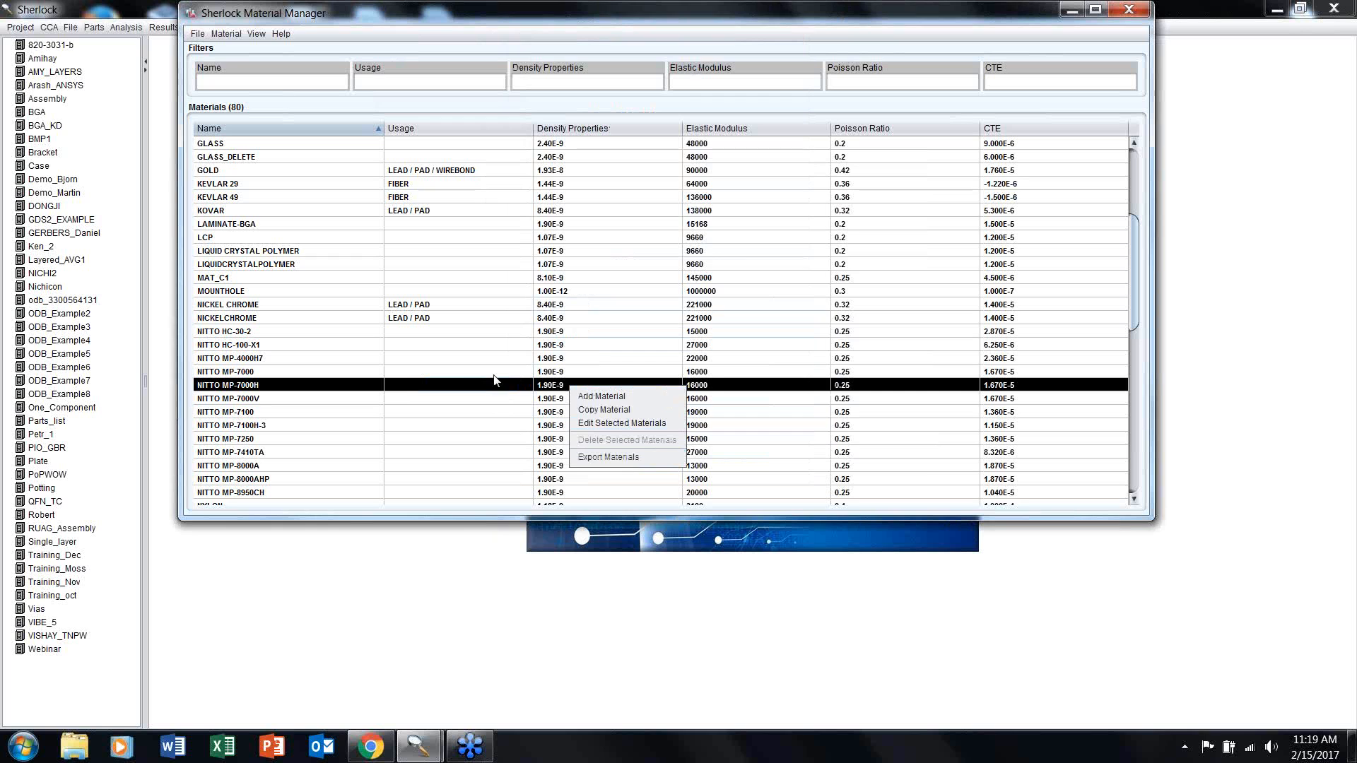
{"action": "left_click", "coordinate": [413, 268]}
{"action": "left_click", "coordinate": [414, 267], "text": "shift"}
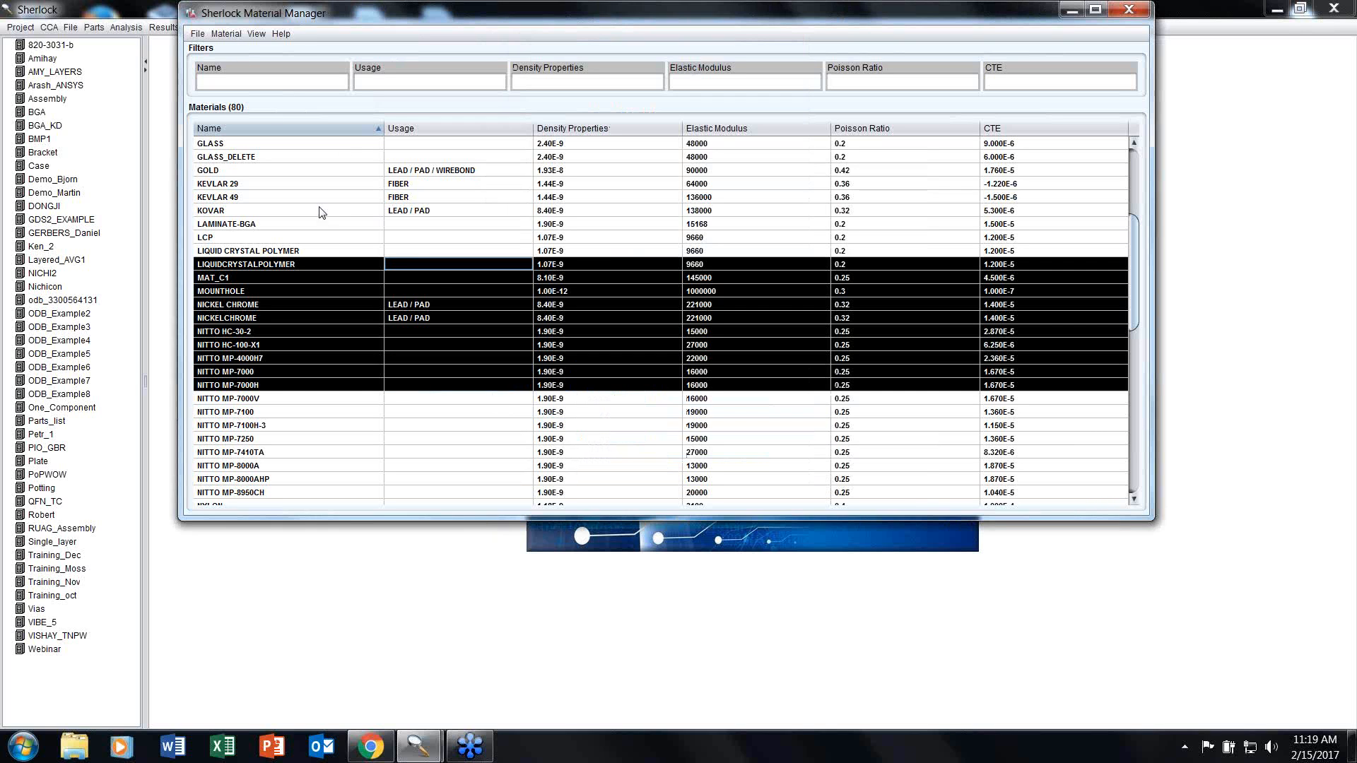
{"action": "right_click", "coordinate": [328, 291]}
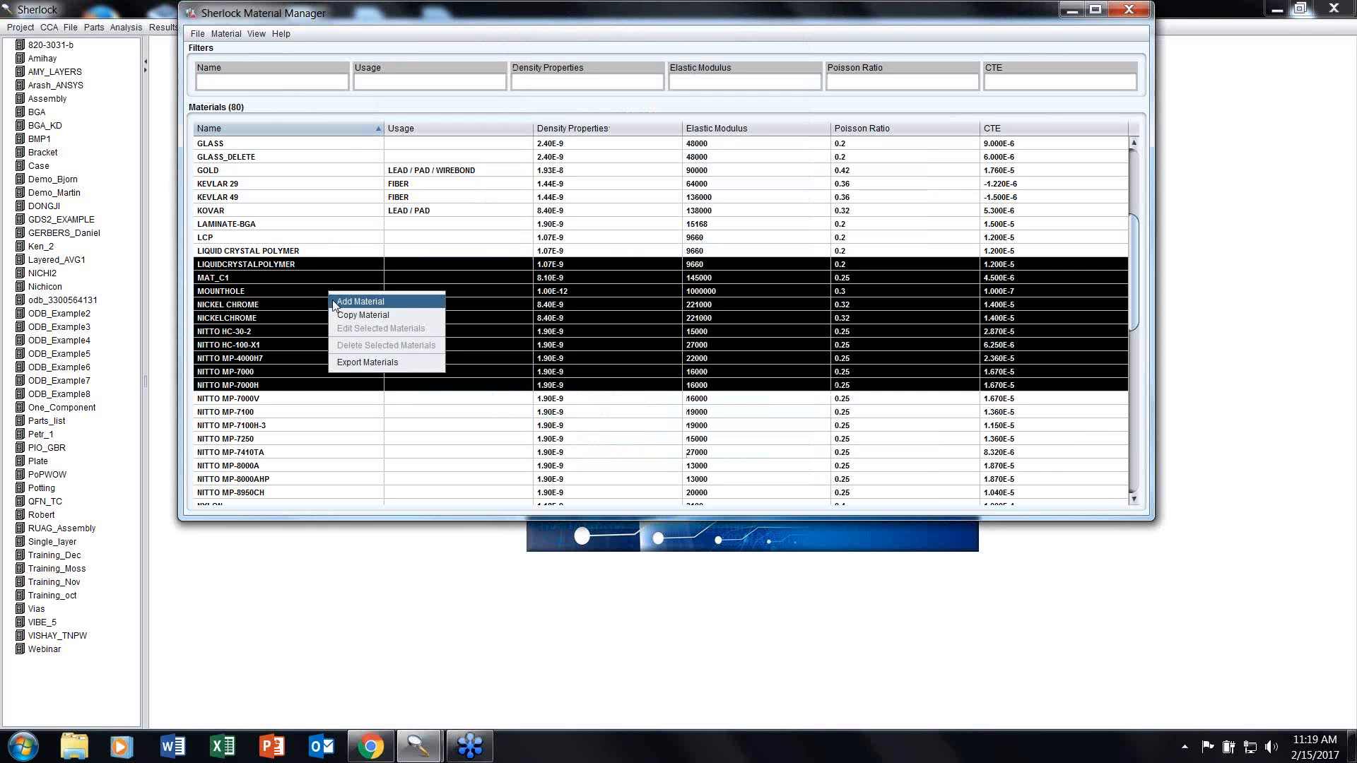
{"action": "left_click", "coordinate": [367, 403], "text": "shift"}
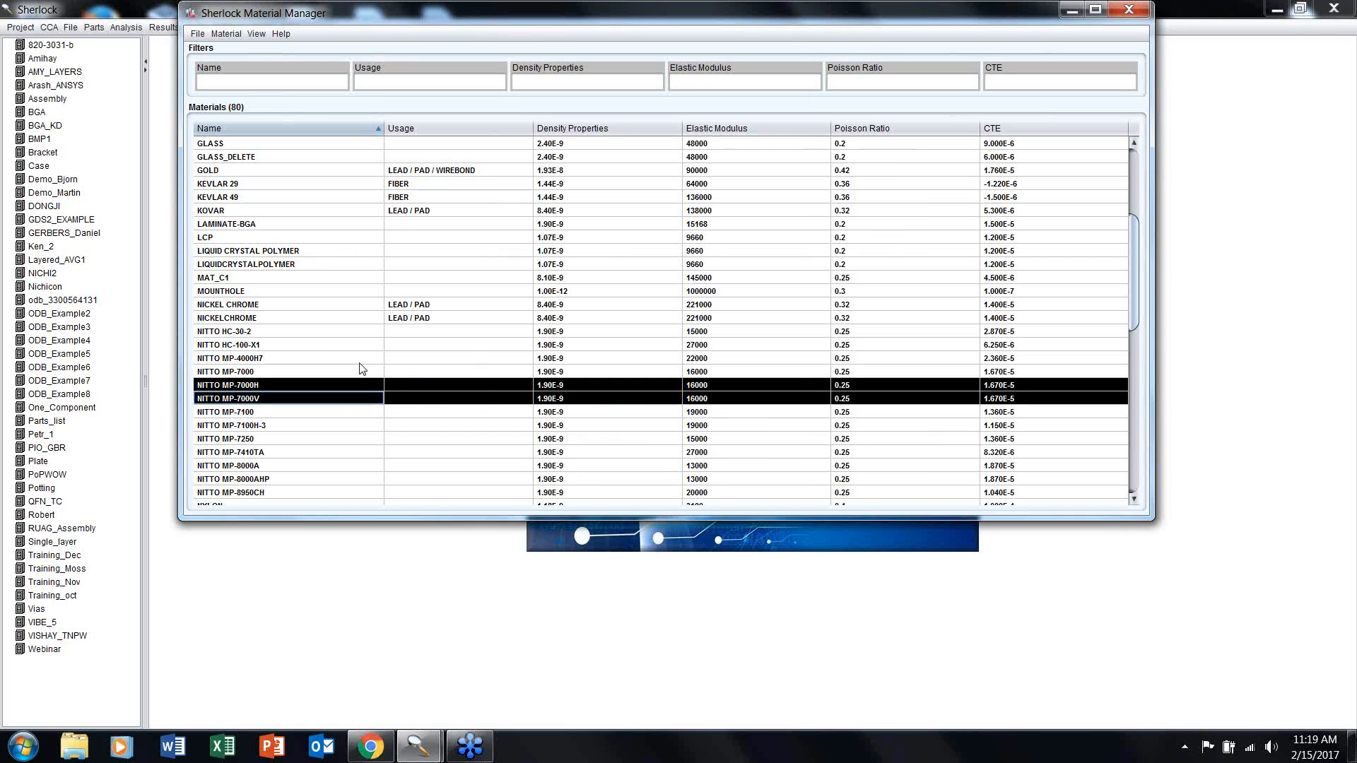
Step: Open a copy of the NITTO MP-4000H7 material to review its editable properties, and close it without saving
{"action": "right_click", "coordinate": [358, 360]}
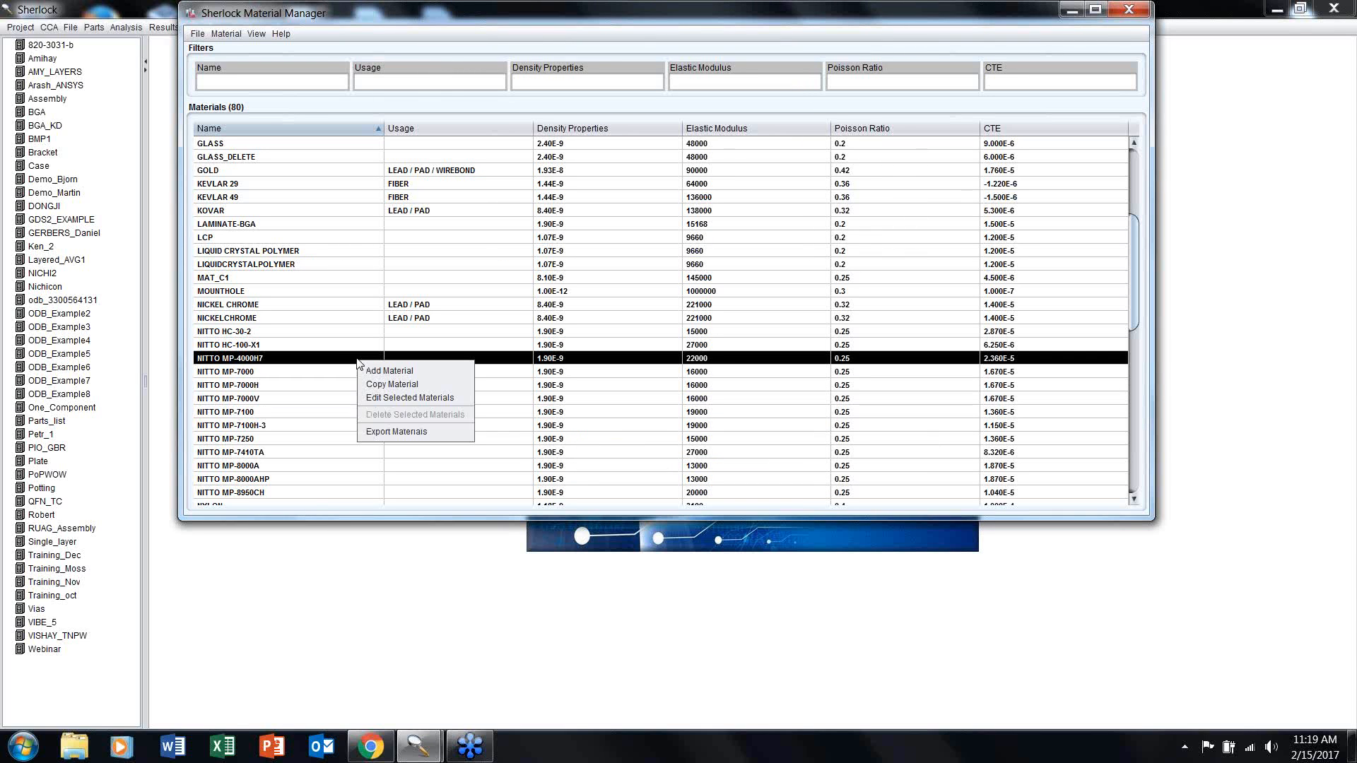
{"action": "left_click", "coordinate": [394, 384]}
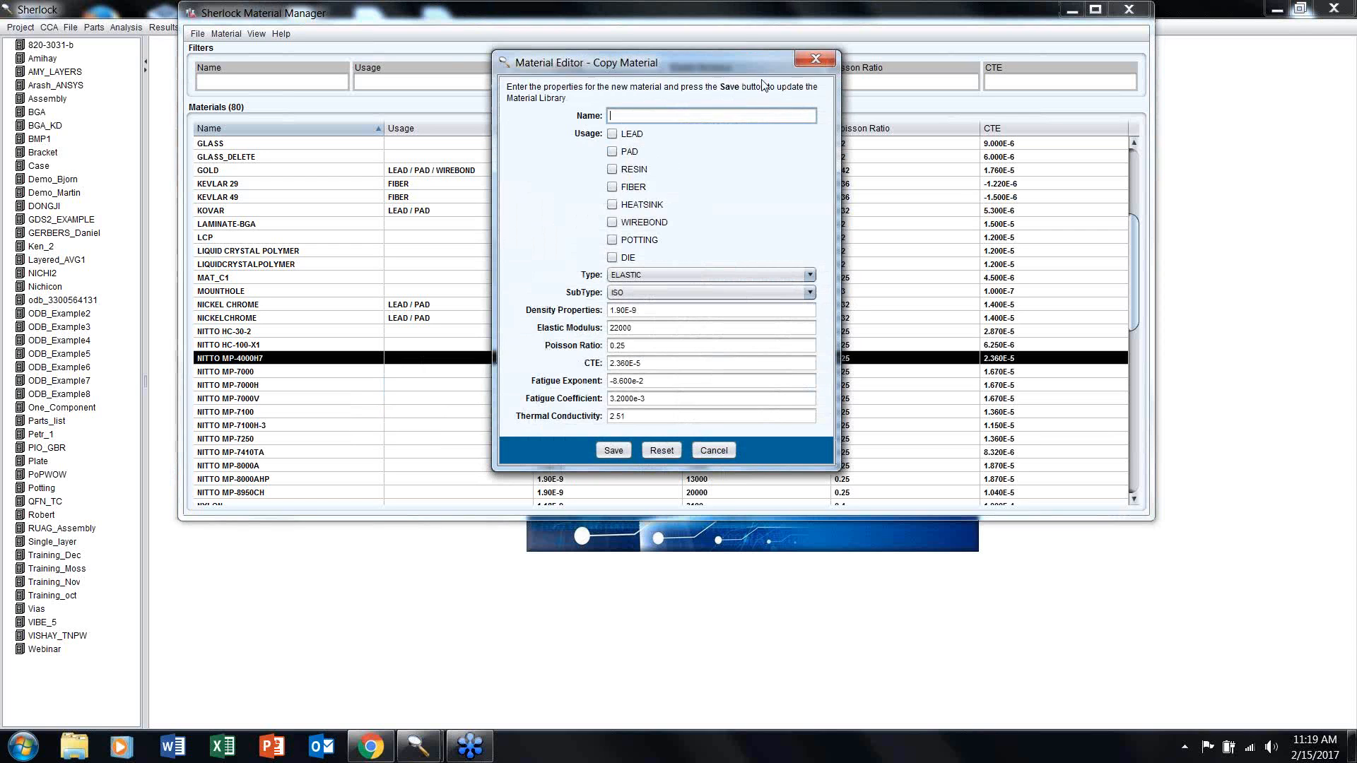
{"action": "left_click", "coordinate": [816, 60]}
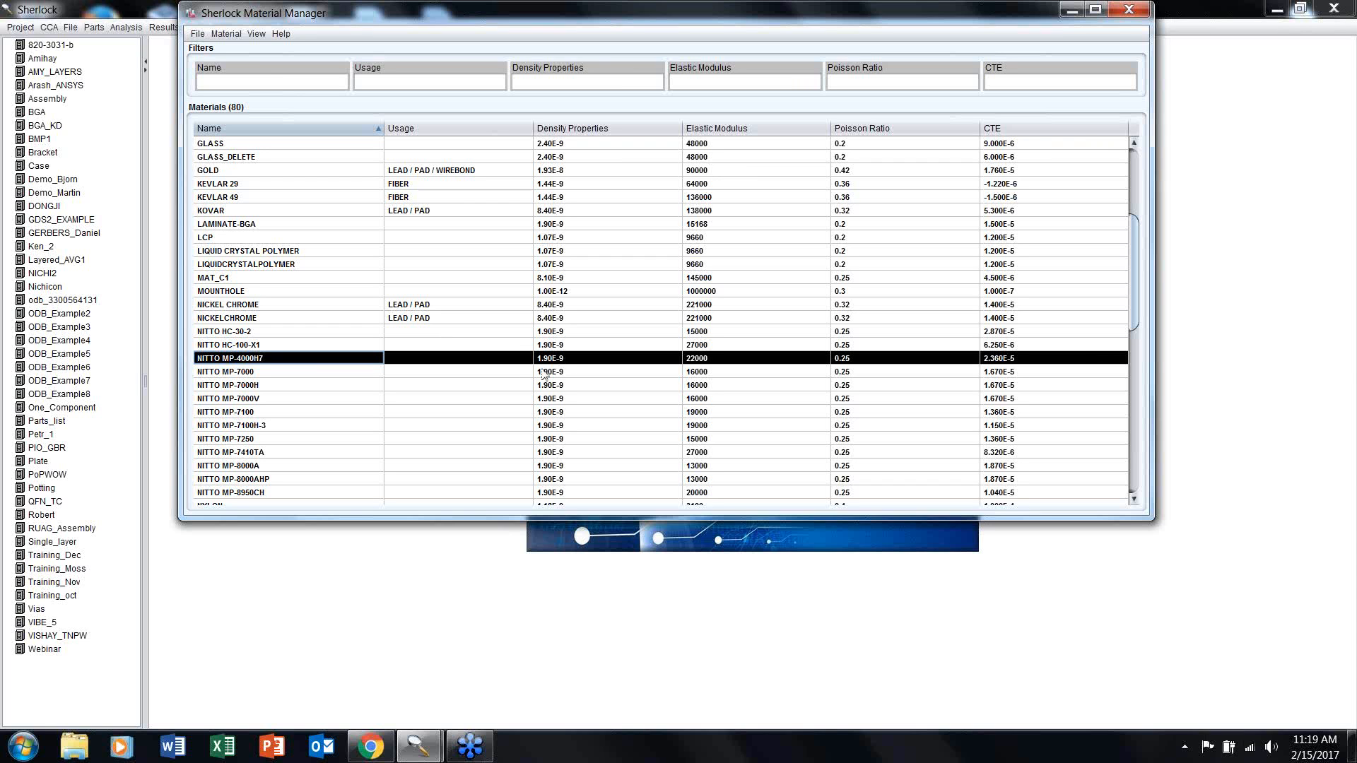
Step: Highlight the overmold materials from OVERMOLD-QFN to OVERMOLD-QFN-12PPM to compare their properties
{"action": "scroll", "coordinate": [541, 387], "scroll_direction": "down", "scroll_amount": 5}
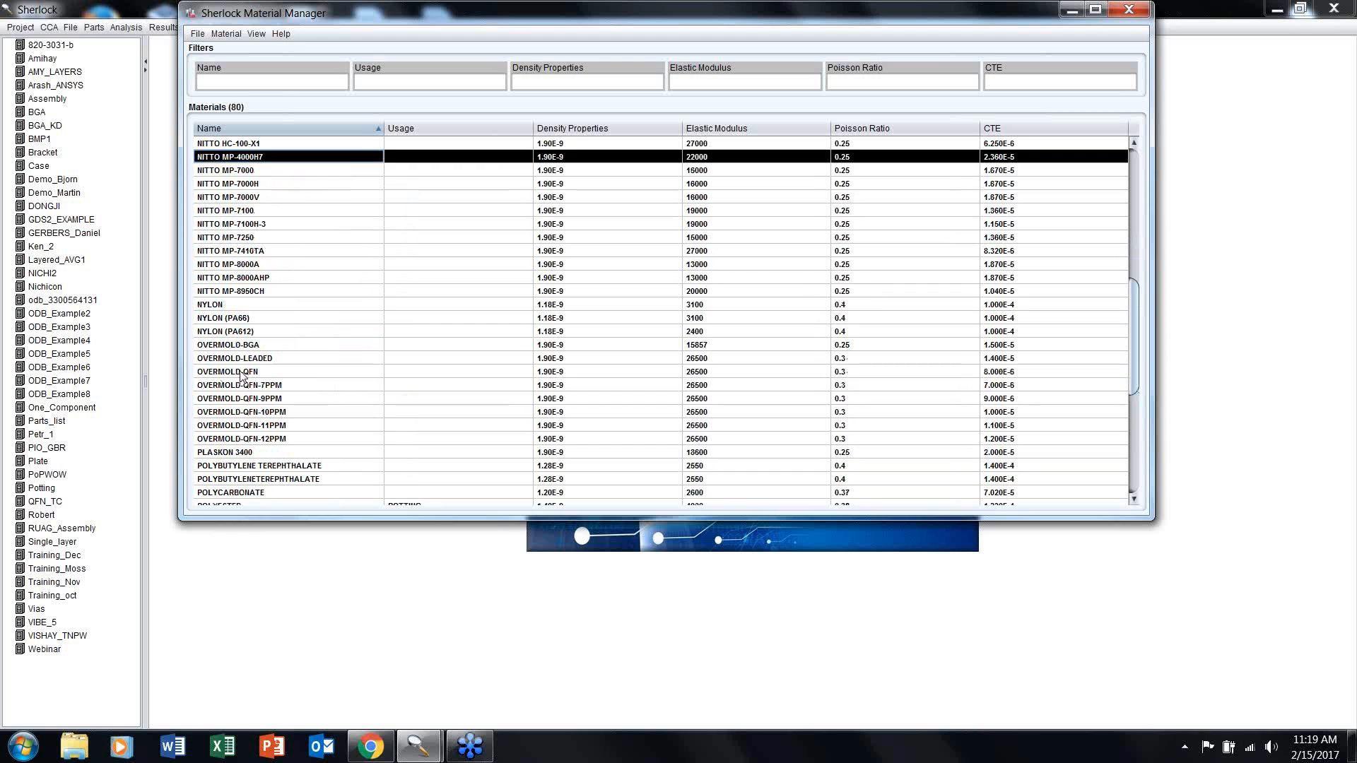
{"action": "left_click_drag", "start_coordinate": [241, 375], "coordinate": [241, 440]}
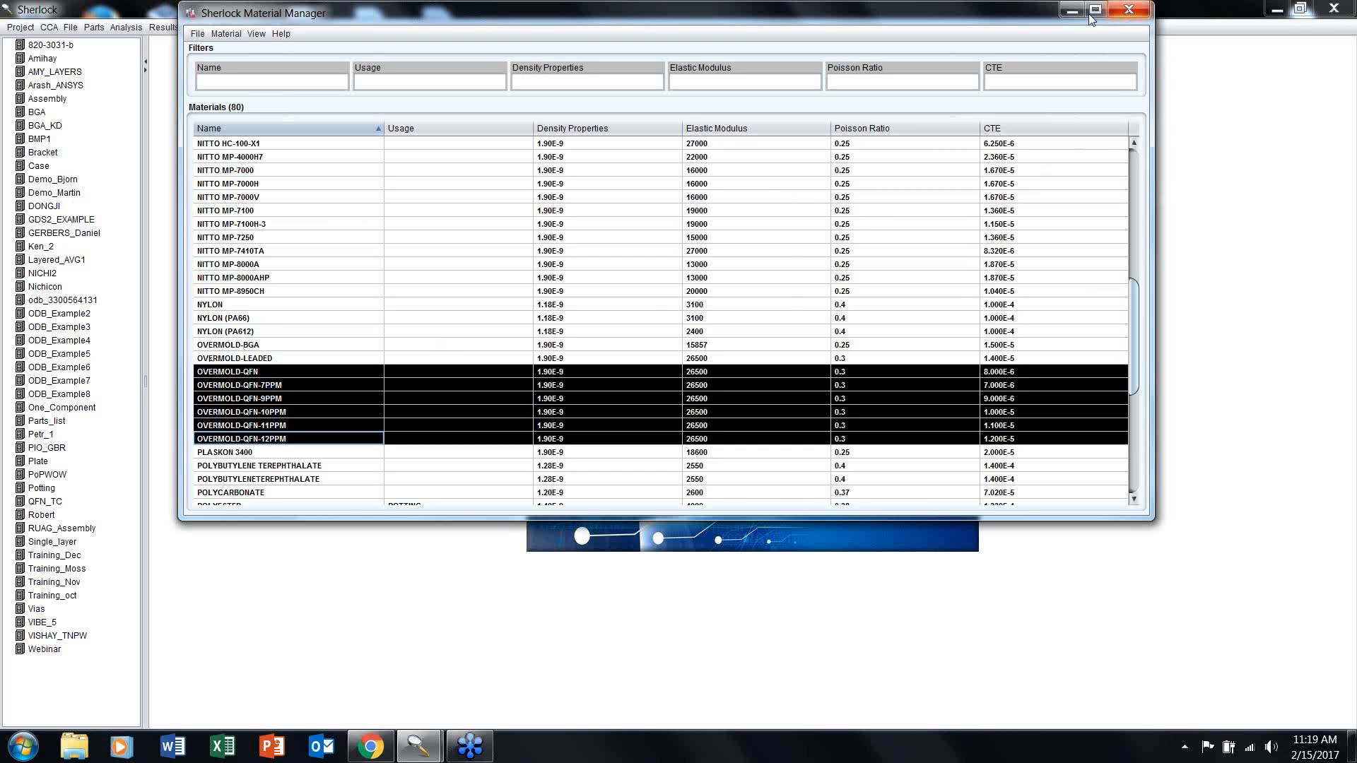
Step: Close the Material Manager and open the Package Manager
{"action": "left_click", "coordinate": [1128, 10]}
{"action": "left_click", "coordinate": [195, 27]}
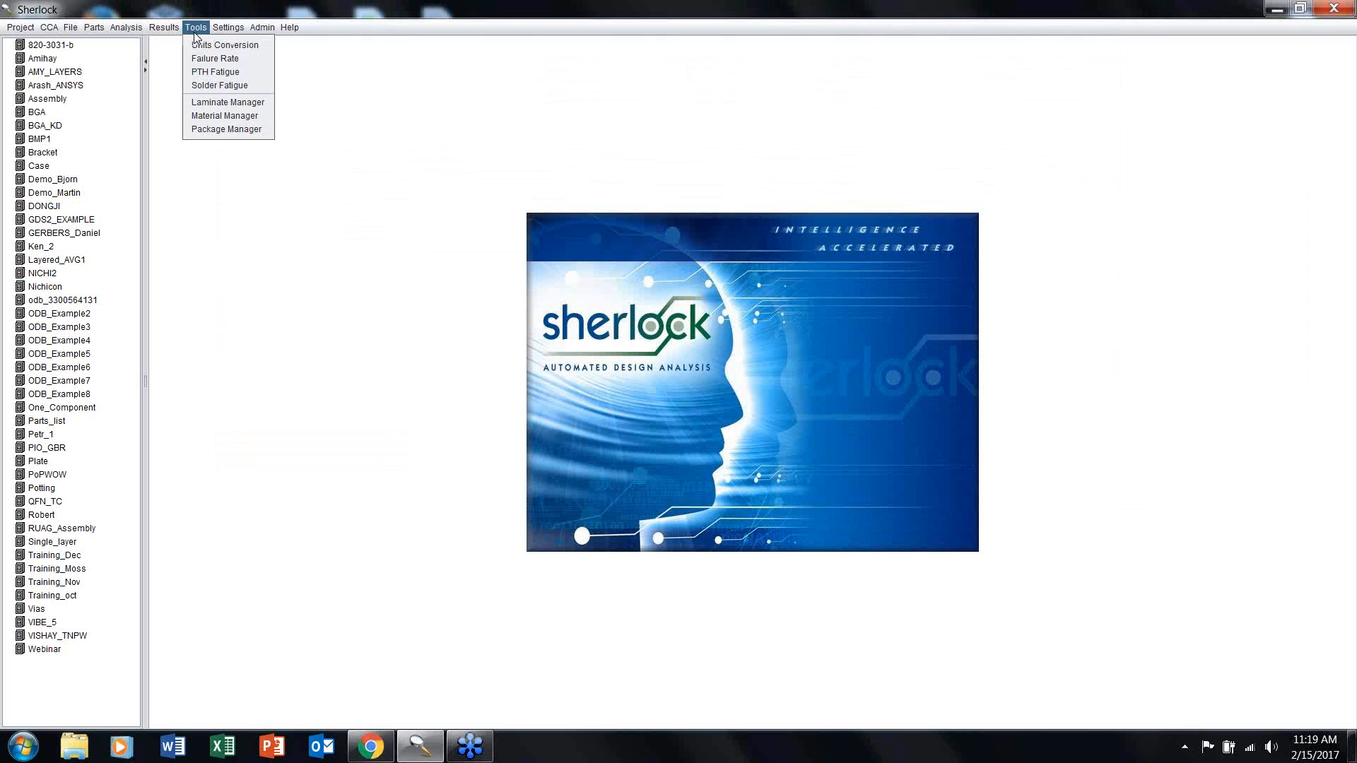
{"action": "left_click", "coordinate": [219, 131]}
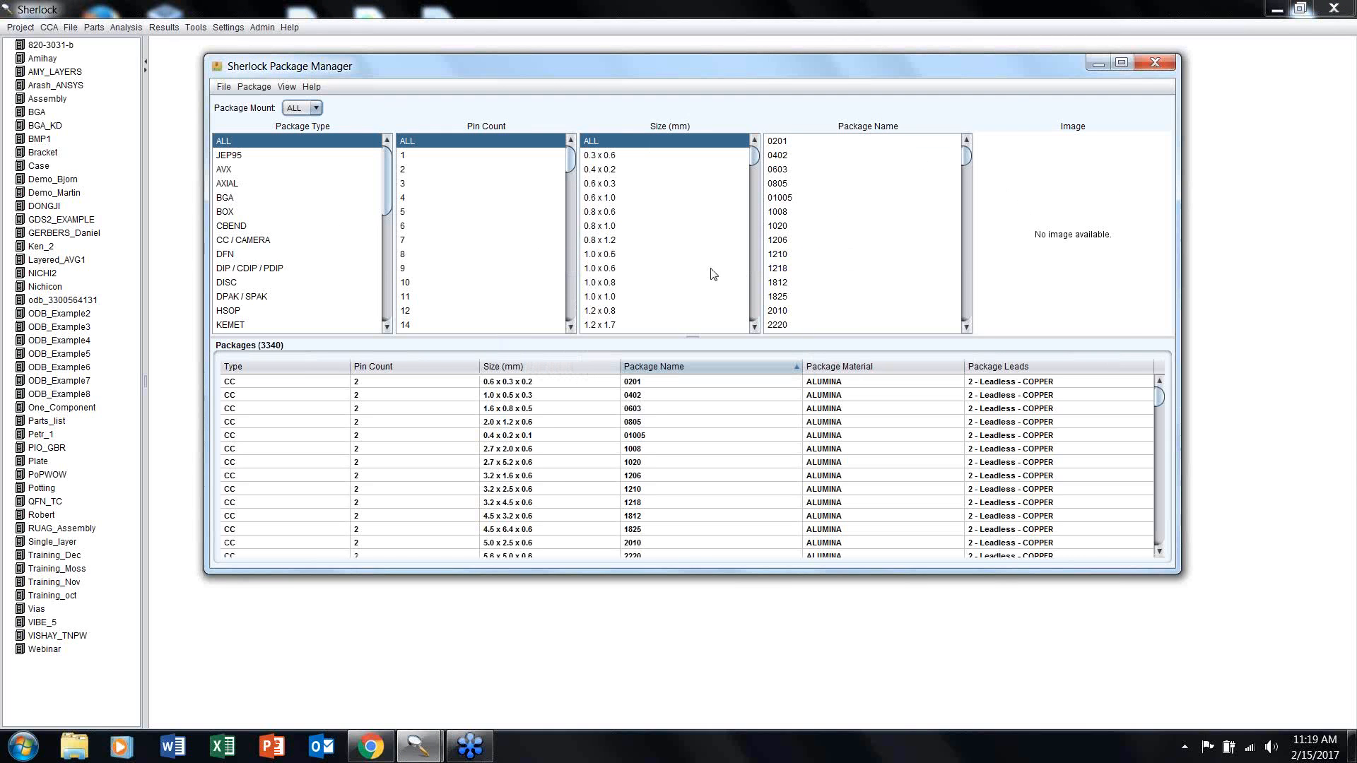
Step: Browse the package library and preview the images of 0805, BOX-2PIN-4.0X10.0 and BOX-2PIN-24.0X41.5X19
{"action": "left_click", "coordinate": [664, 422]}
{"action": "scroll", "coordinate": [883, 274], "scroll_direction": "down", "scroll_amount": 3}
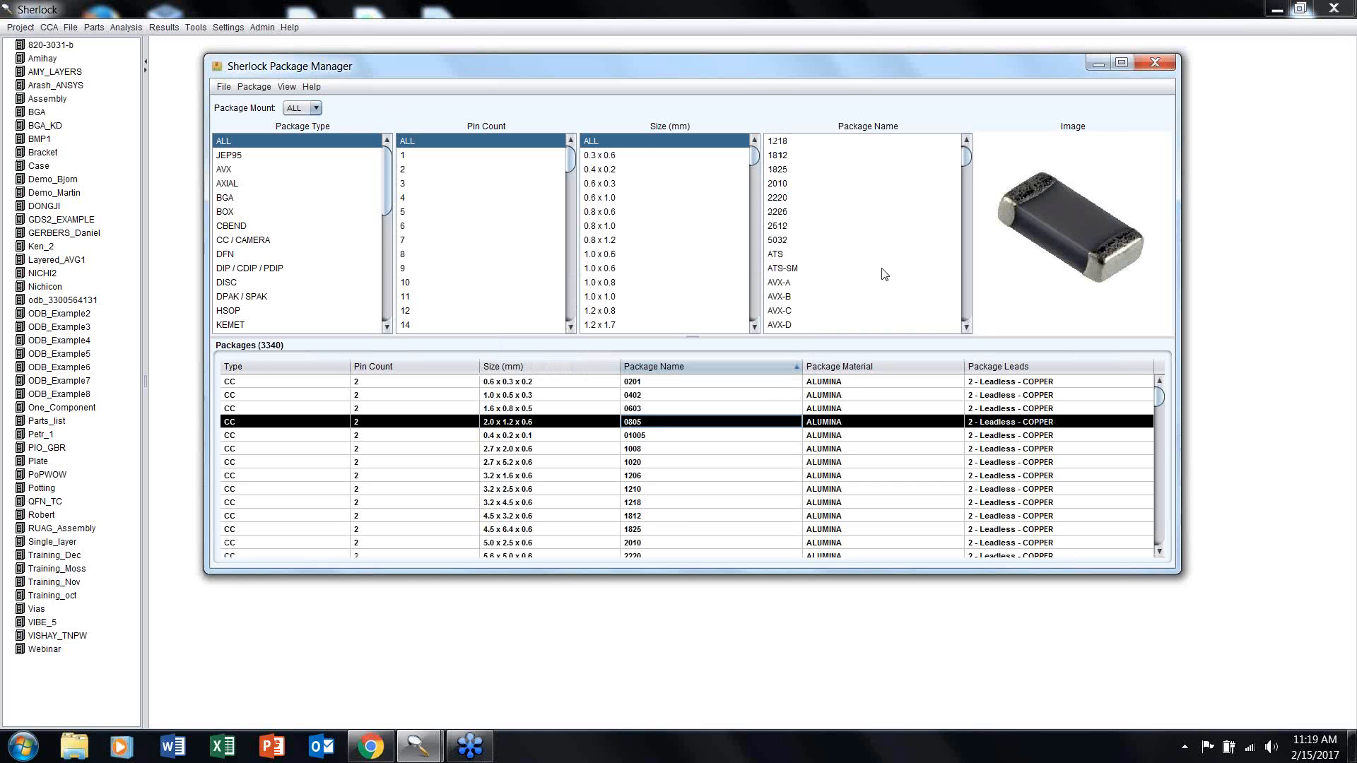
{"action": "scroll", "coordinate": [883, 274], "scroll_direction": "down", "scroll_amount": 5}
{"action": "left_click", "coordinate": [834, 282]}
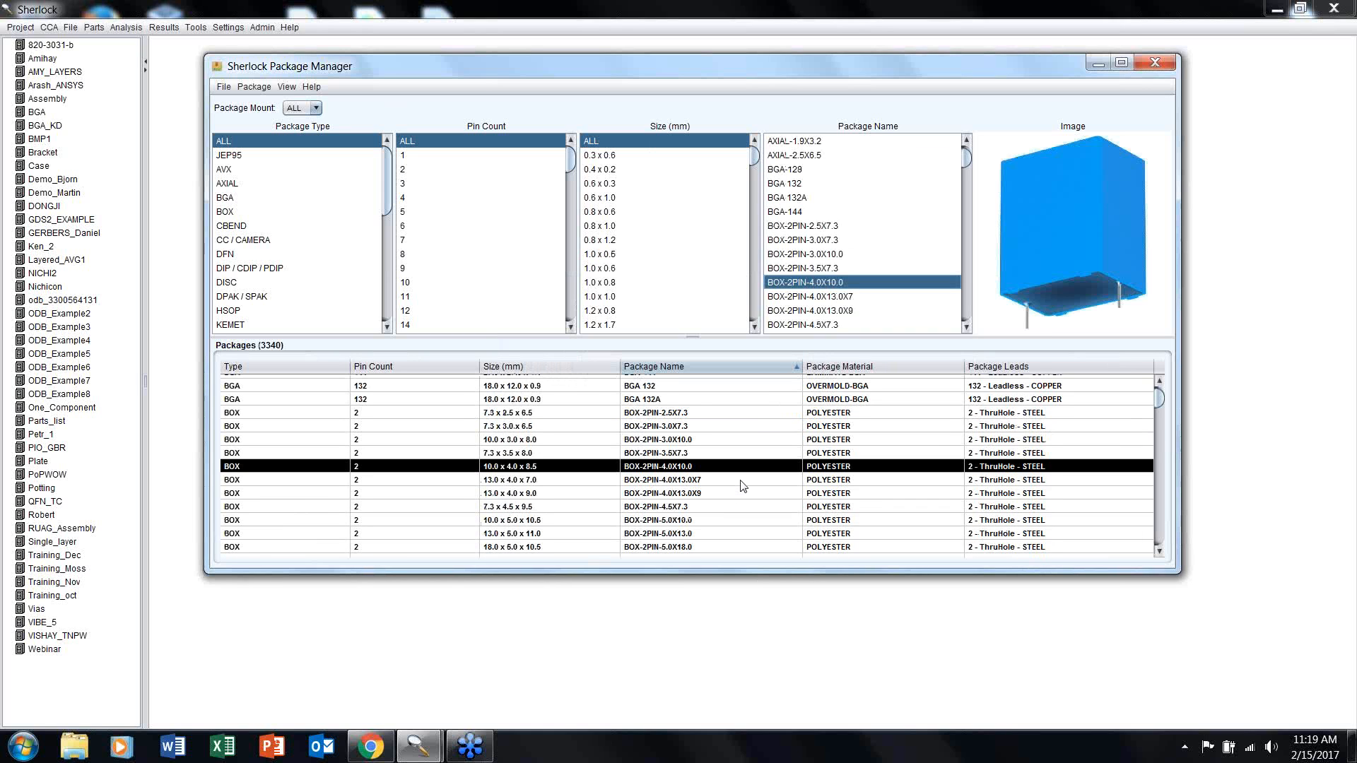
{"action": "scroll", "coordinate": [743, 482], "scroll_direction": "down", "scroll_amount": 10}
{"action": "scroll", "coordinate": [827, 305], "scroll_direction": "down", "scroll_amount": 7}
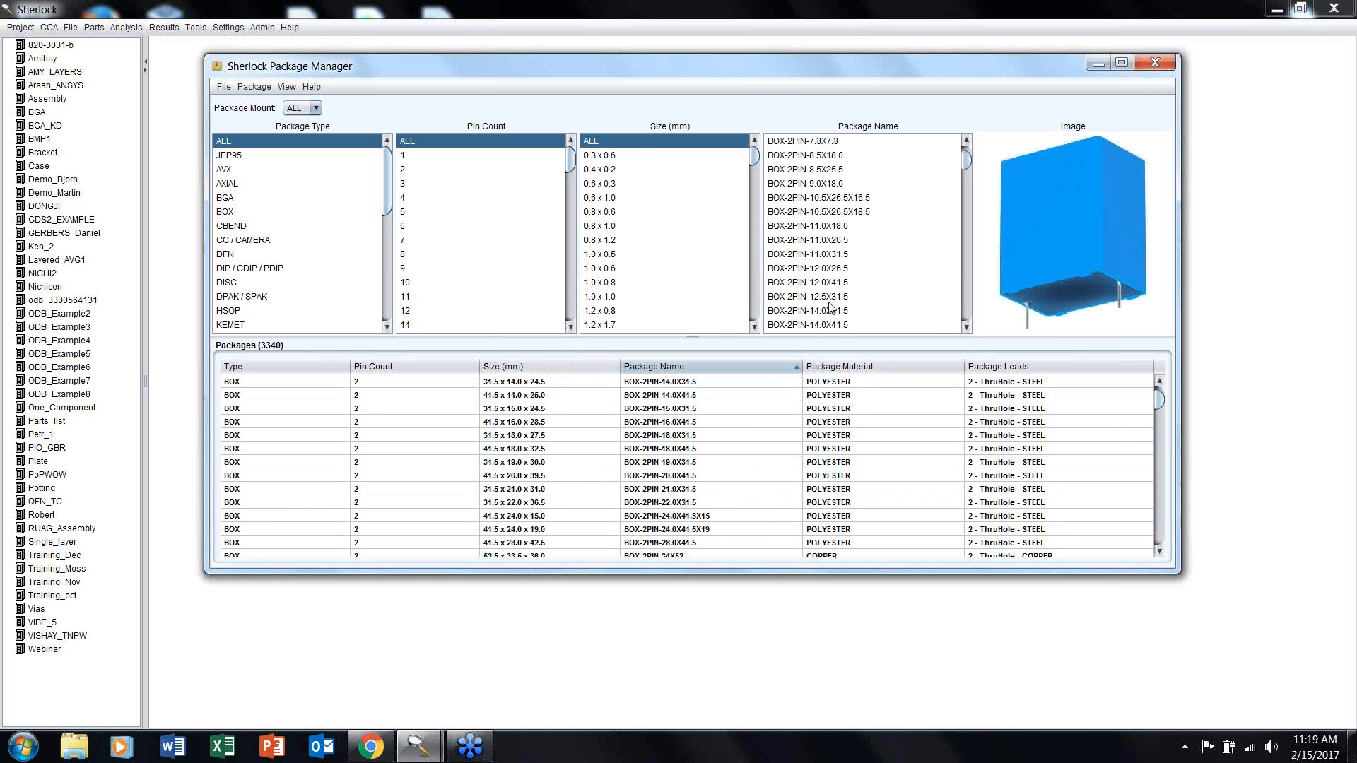
{"action": "left_click", "coordinate": [735, 530]}
{"action": "scroll", "coordinate": [832, 279], "scroll_direction": "down", "scroll_amount": 3}
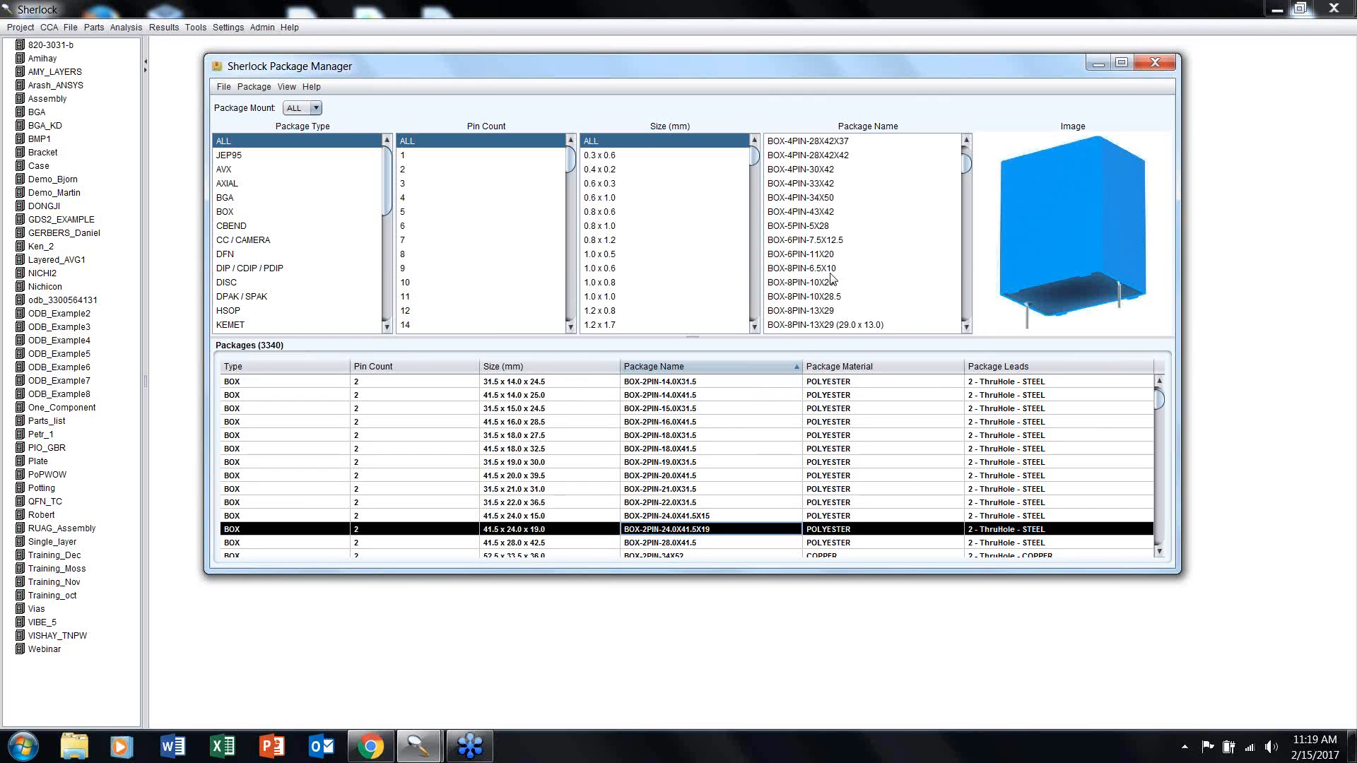
Step: Select the C-BEND-6032-28 package and inspect its 3D model from several angles, closing the viewer when done
{"action": "scroll", "coordinate": [832, 279], "scroll_direction": "down", "scroll_amount": 3}
{"action": "left_click", "coordinate": [832, 275]}
{"action": "left_click", "coordinate": [699, 466]}
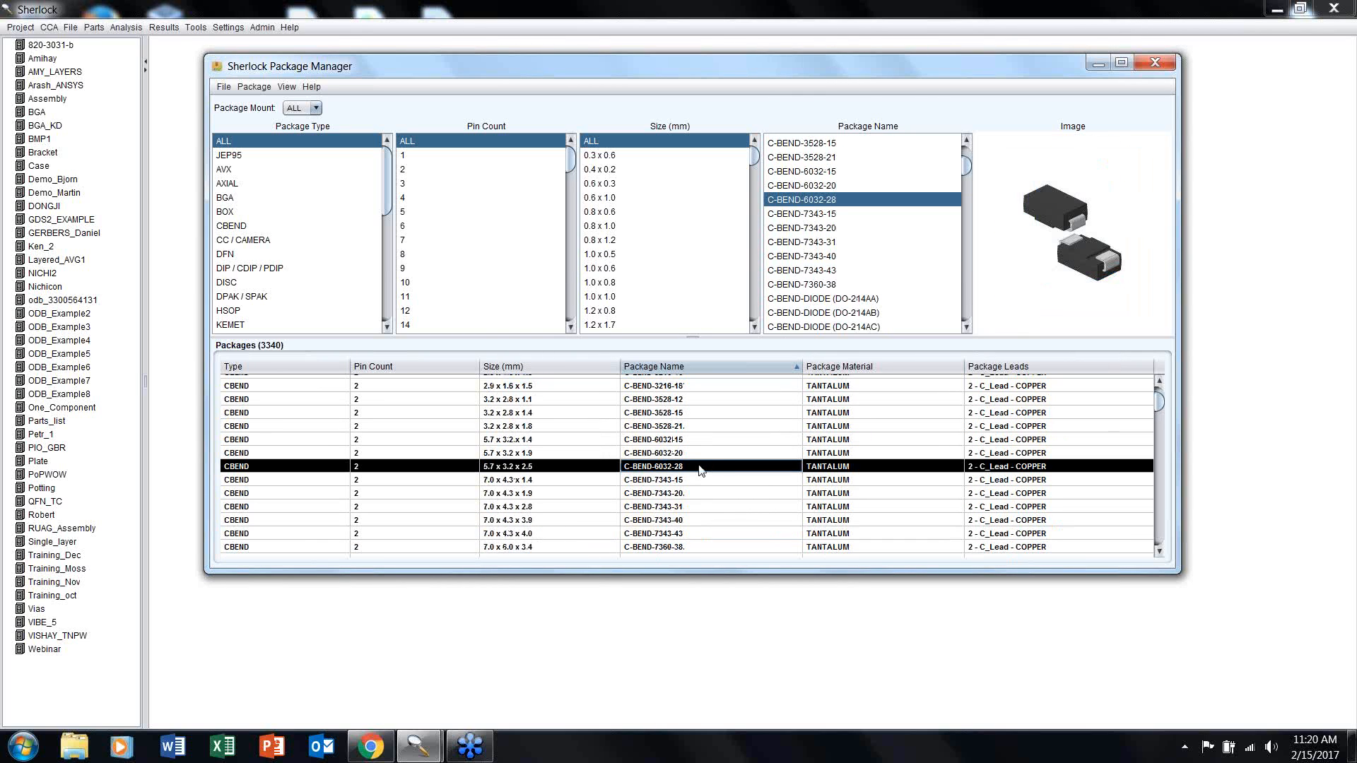
{"action": "left_click", "coordinate": [569, 469]}
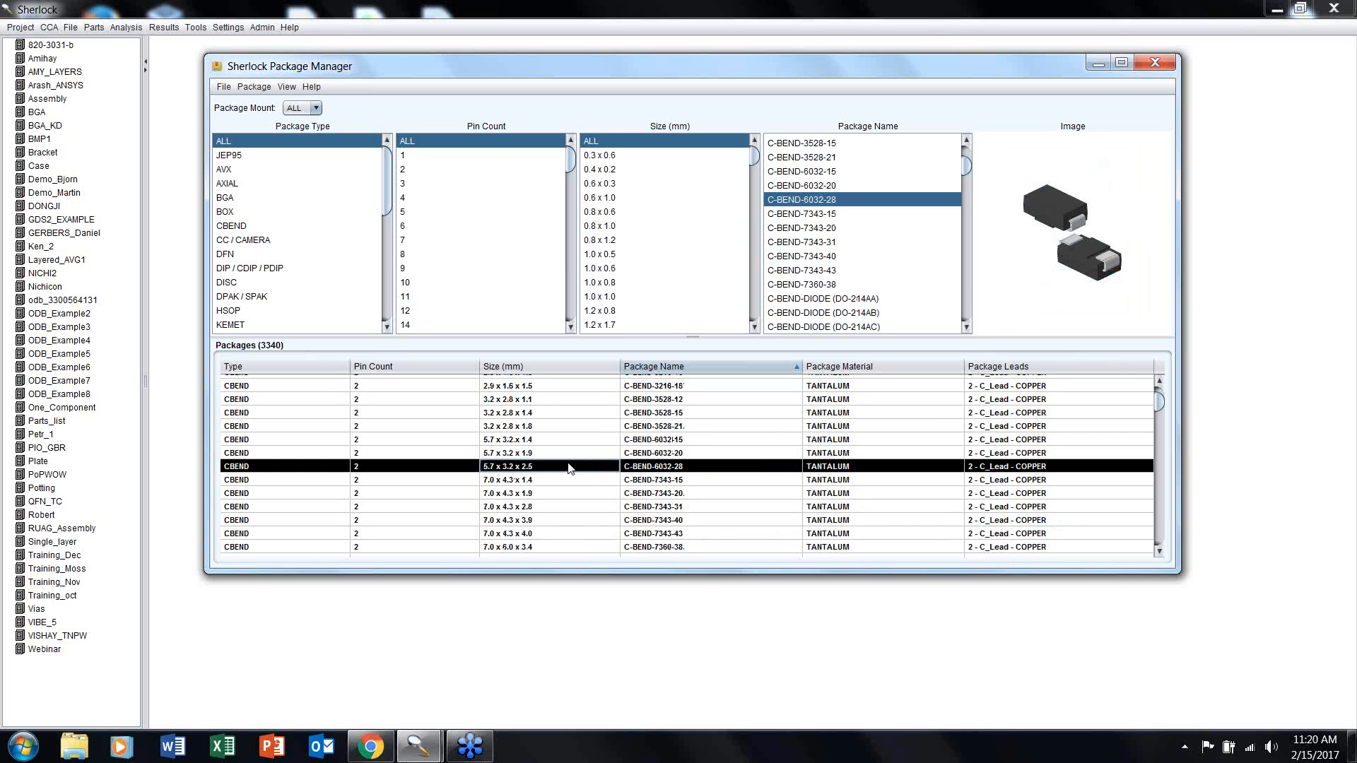
{"action": "mouse_move", "coordinate": [418, 745]}
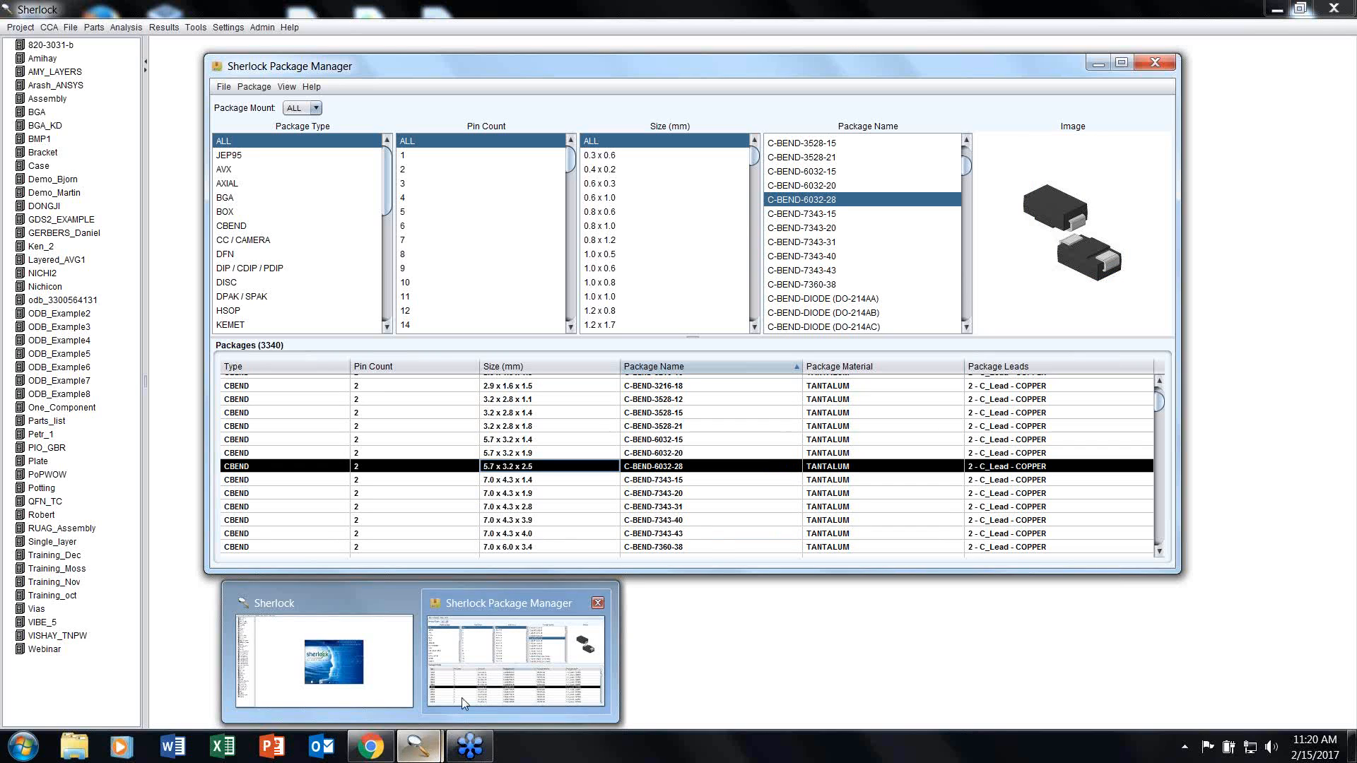
{"action": "right_click", "coordinate": [675, 472]}
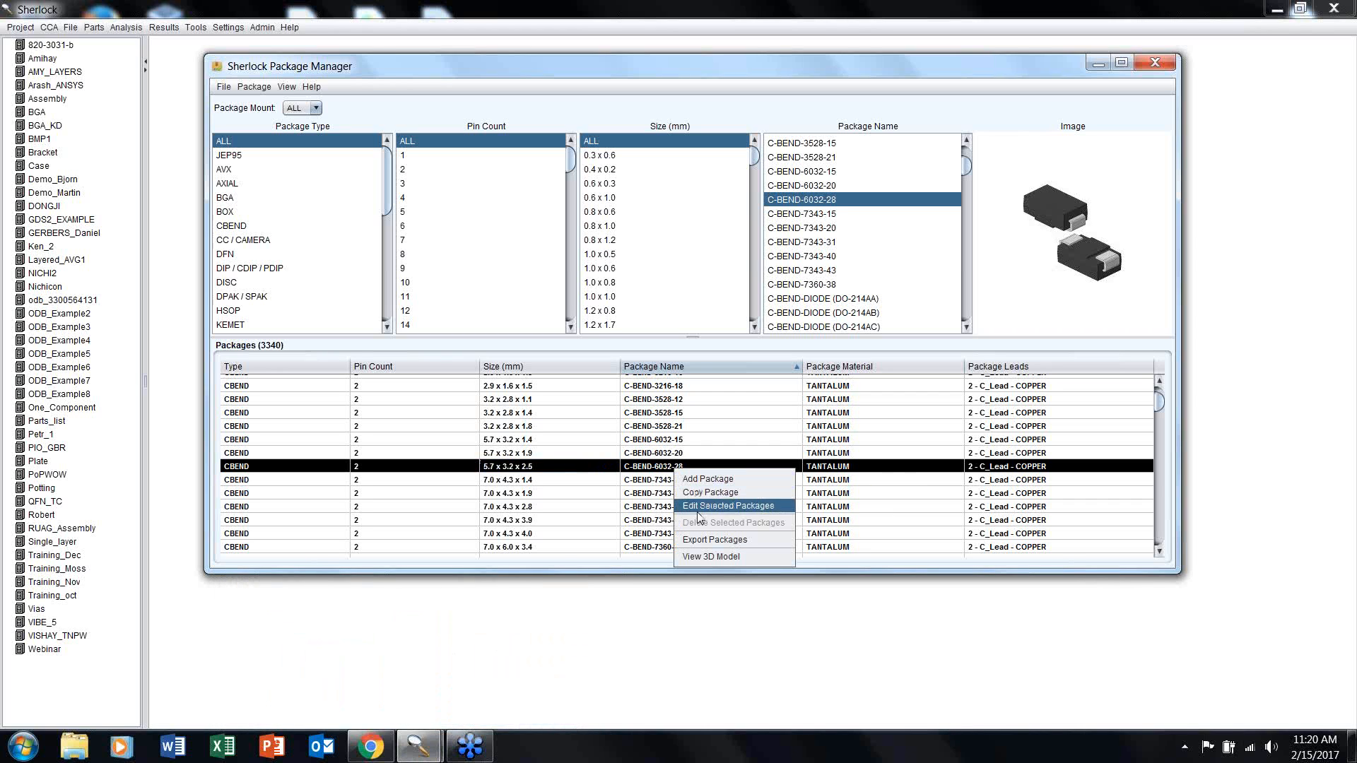
{"action": "left_click", "coordinate": [699, 560]}
{"action": "left_click_drag", "start_coordinate": [655, 236], "coordinate": [603, 322]}
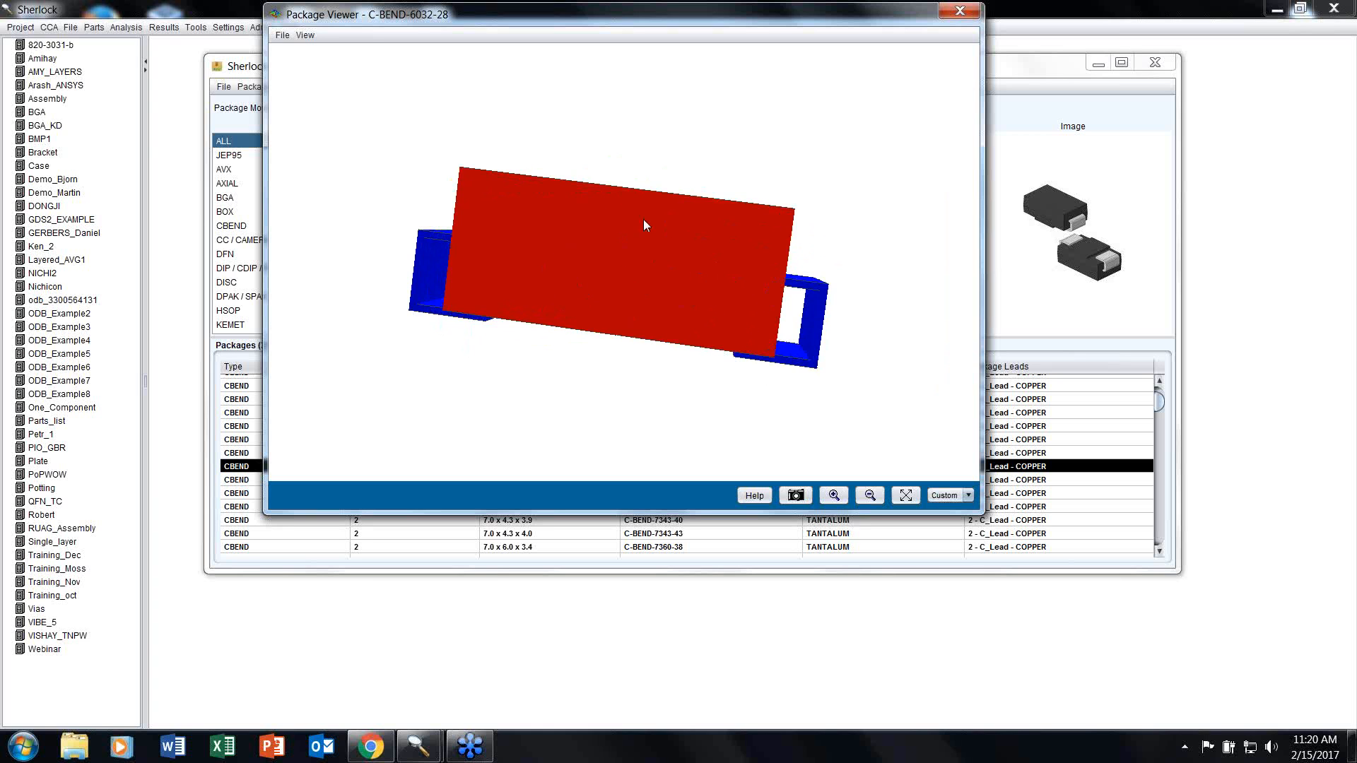
{"action": "left_click_drag", "start_coordinate": [645, 239], "coordinate": [667, 291]}
{"action": "left_click_drag", "start_coordinate": [668, 243], "coordinate": [636, 231]}
{"action": "left_click", "coordinate": [960, 10]}
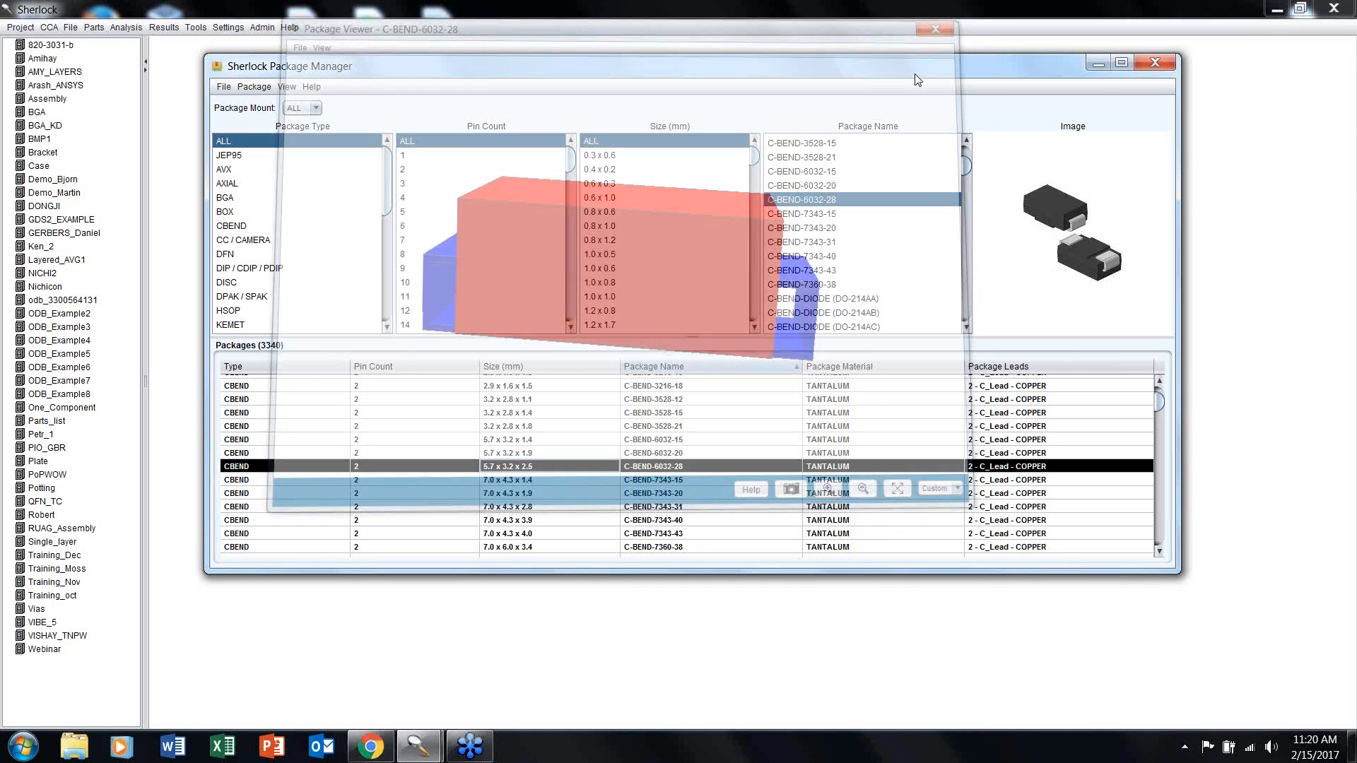
Step: Review the package and lead properties of C-BEND-6032-28 in the Package Editor, close it, and check the package's available commands
{"action": "right_click", "coordinate": [653, 472]}
{"action": "left_click", "coordinate": [683, 508]}
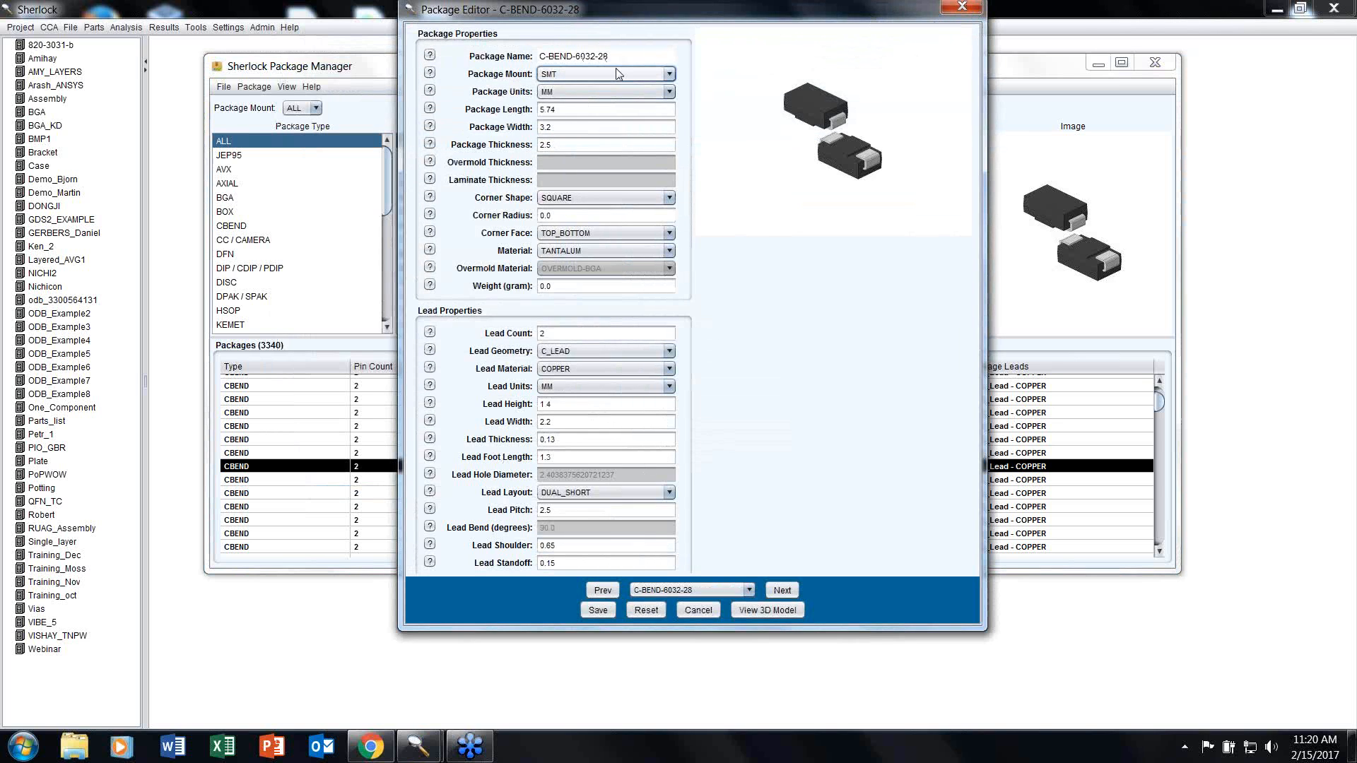
{"action": "left_click", "coordinate": [962, 8]}
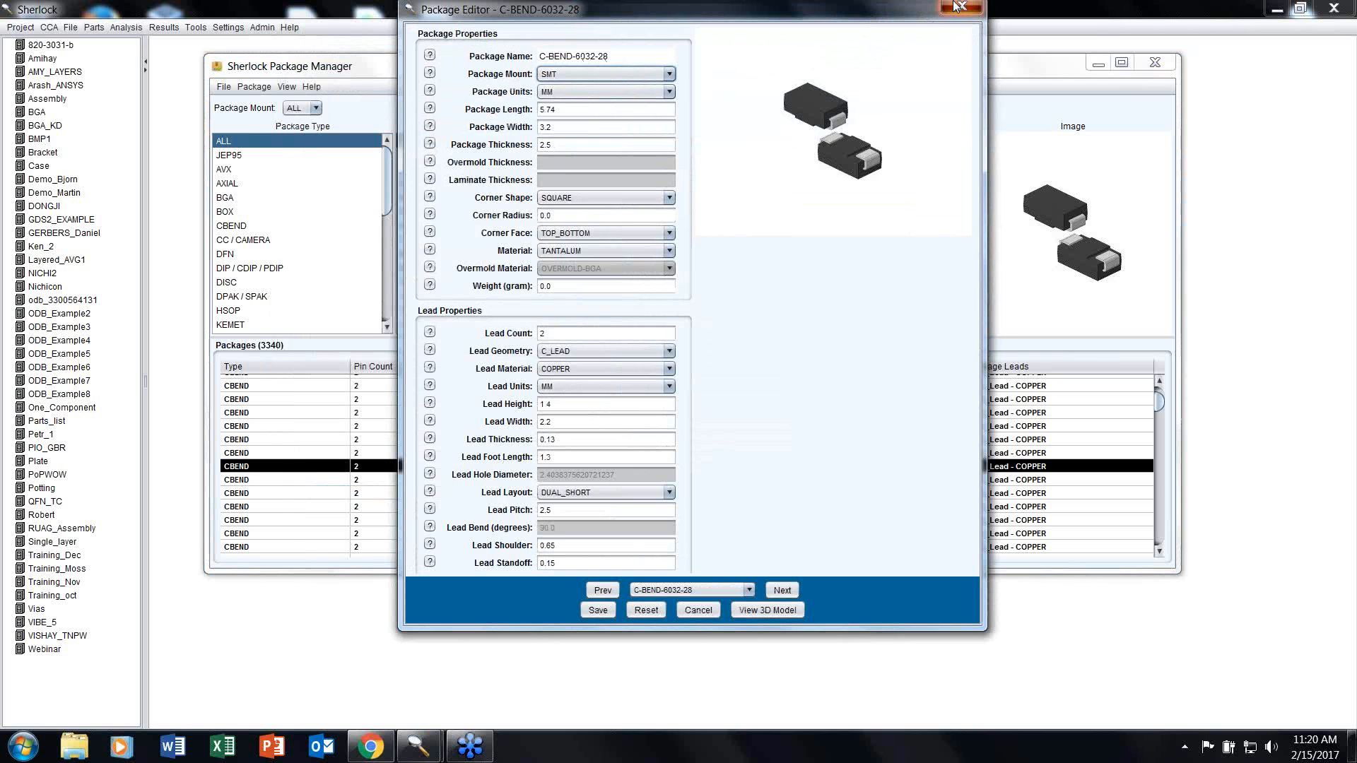
{"action": "right_click", "coordinate": [576, 471]}
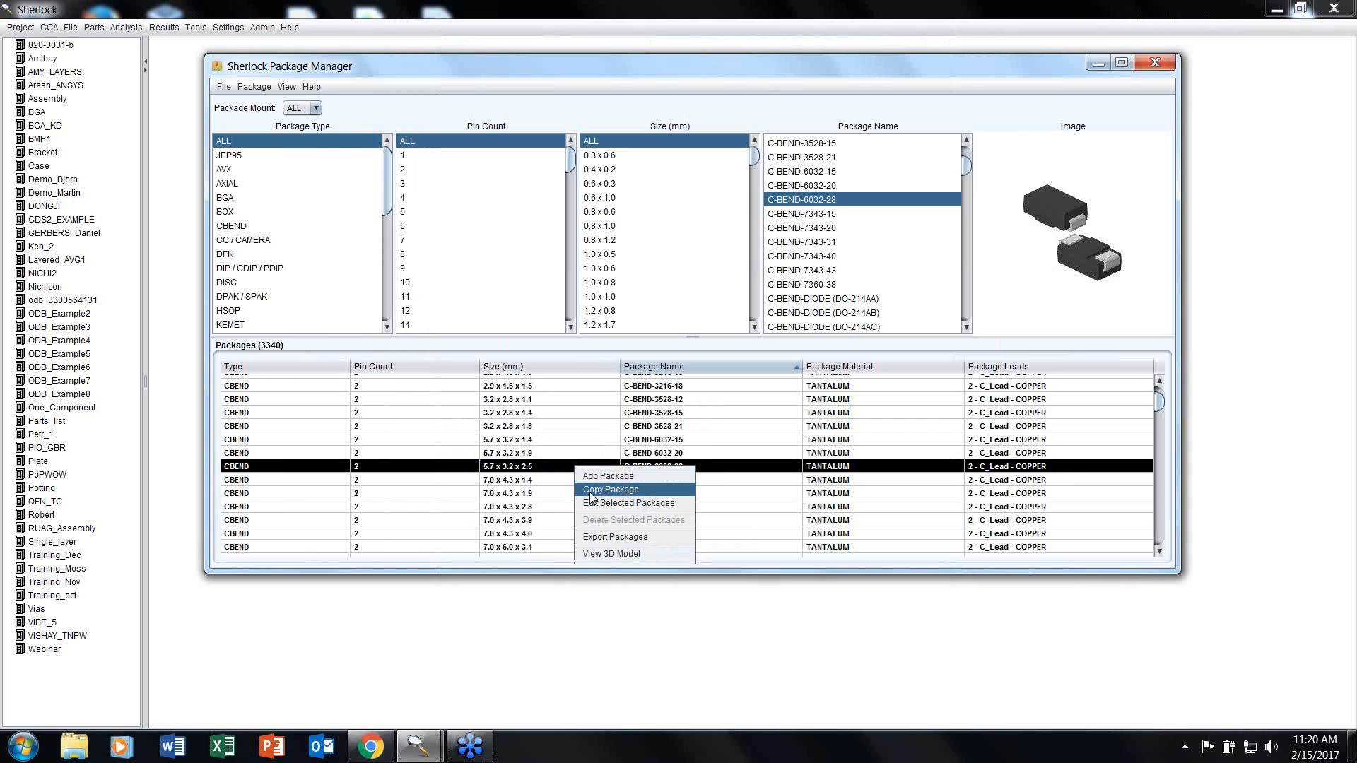
{"action": "left_click", "coordinate": [726, 472]}
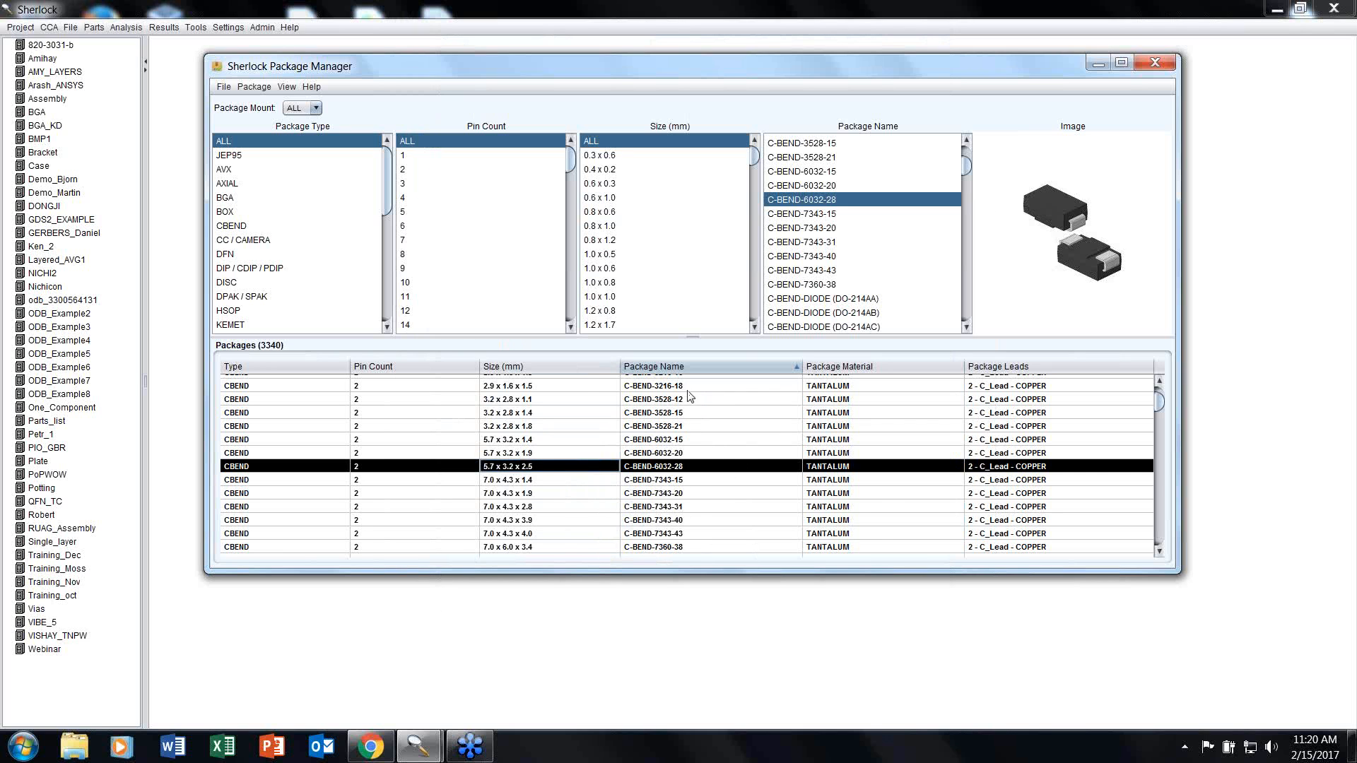
Step: Find the QFP-216 (MS-026BGB) package and inspect its 3D model from several angles
{"action": "scroll", "coordinate": [702, 406], "scroll_direction": "down", "scroll_amount": 3}
{"action": "left_click_drag", "start_coordinate": [965, 204], "coordinate": [965, 251]}
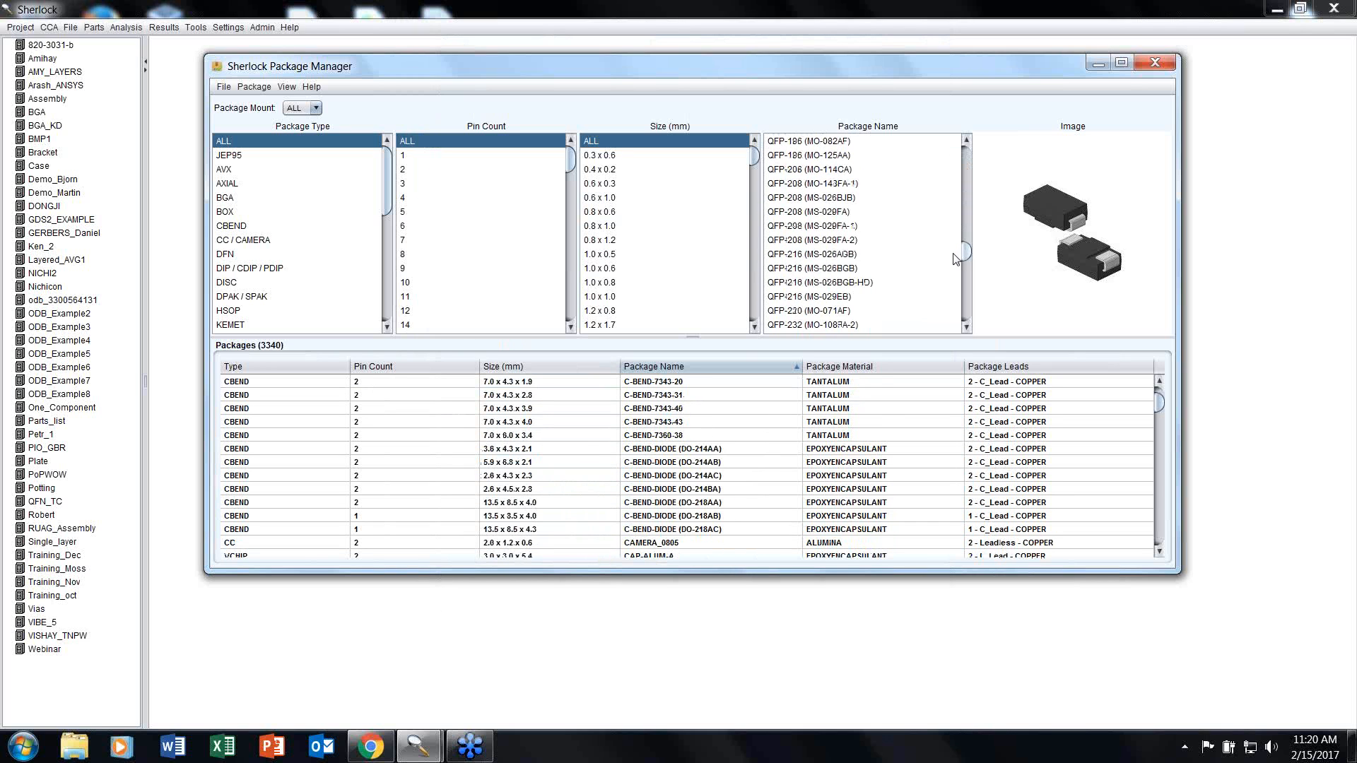
{"action": "left_click", "coordinate": [812, 269]}
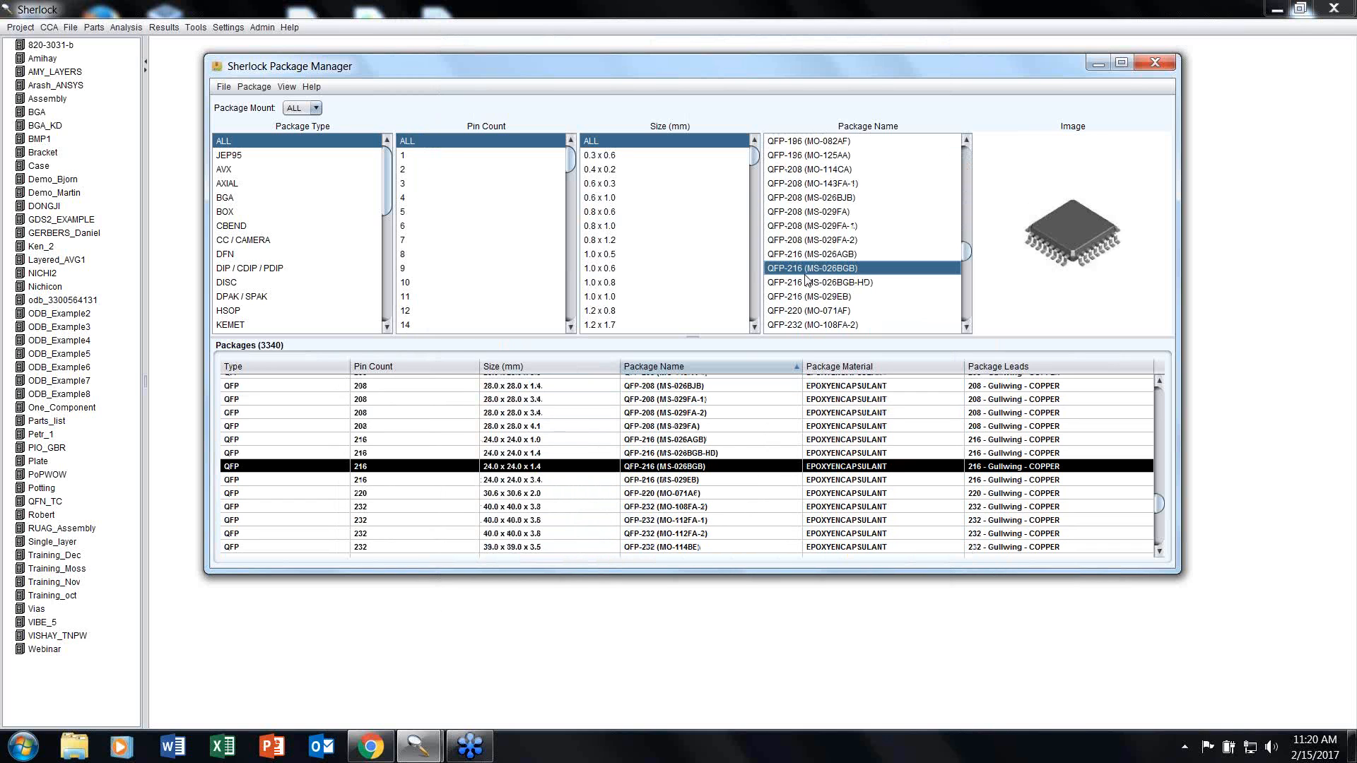
{"action": "right_click", "coordinate": [657, 470]}
{"action": "left_click", "coordinate": [681, 556]}
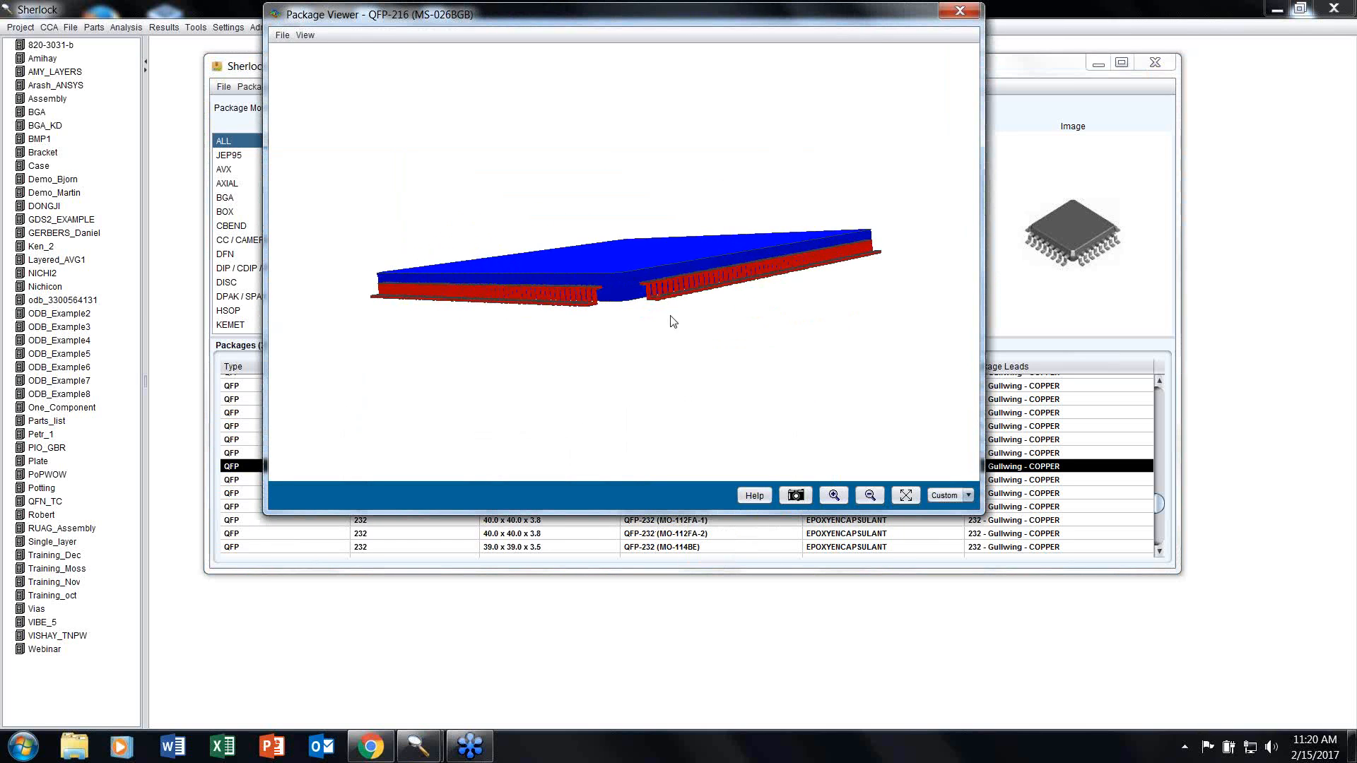
{"action": "left_click_drag", "start_coordinate": [673, 322], "coordinate": [748, 309]}
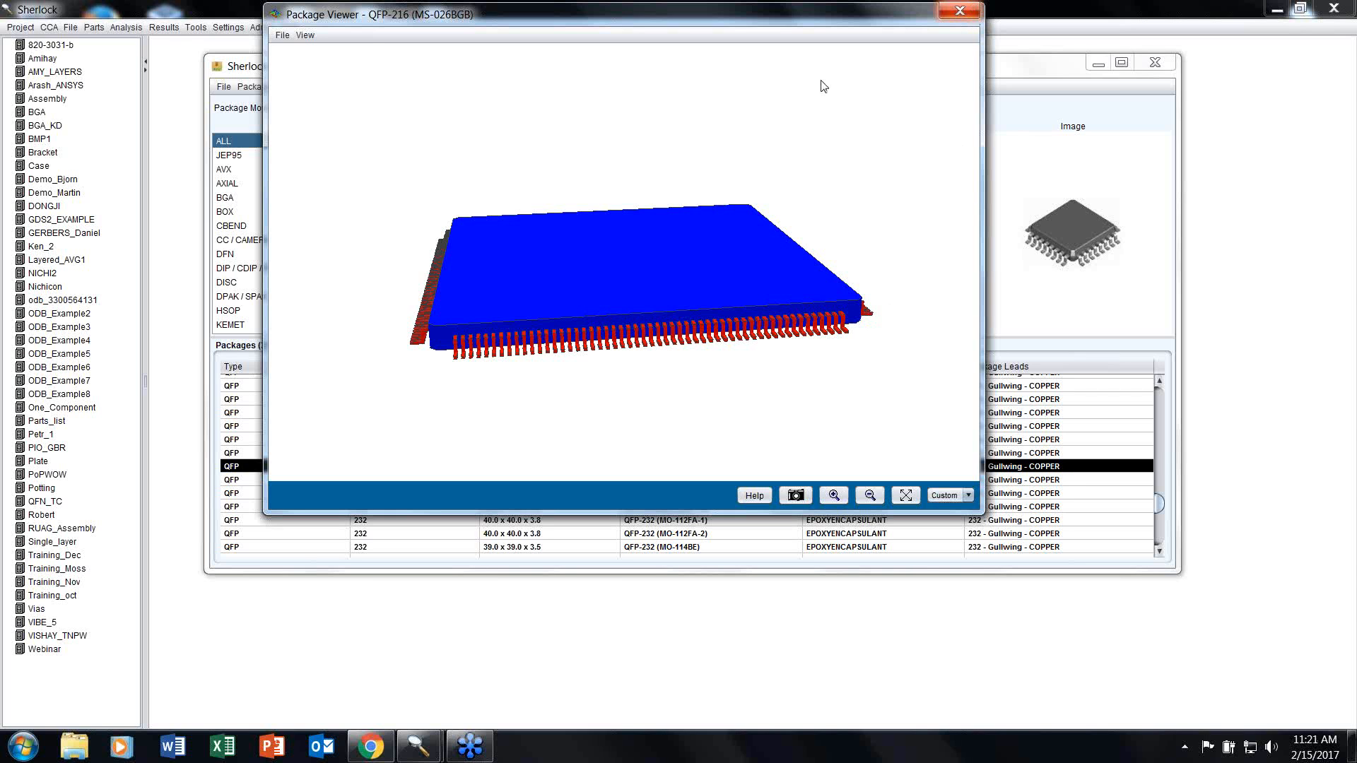
{"action": "left_click_drag", "start_coordinate": [337, 383], "coordinate": [538, 286]}
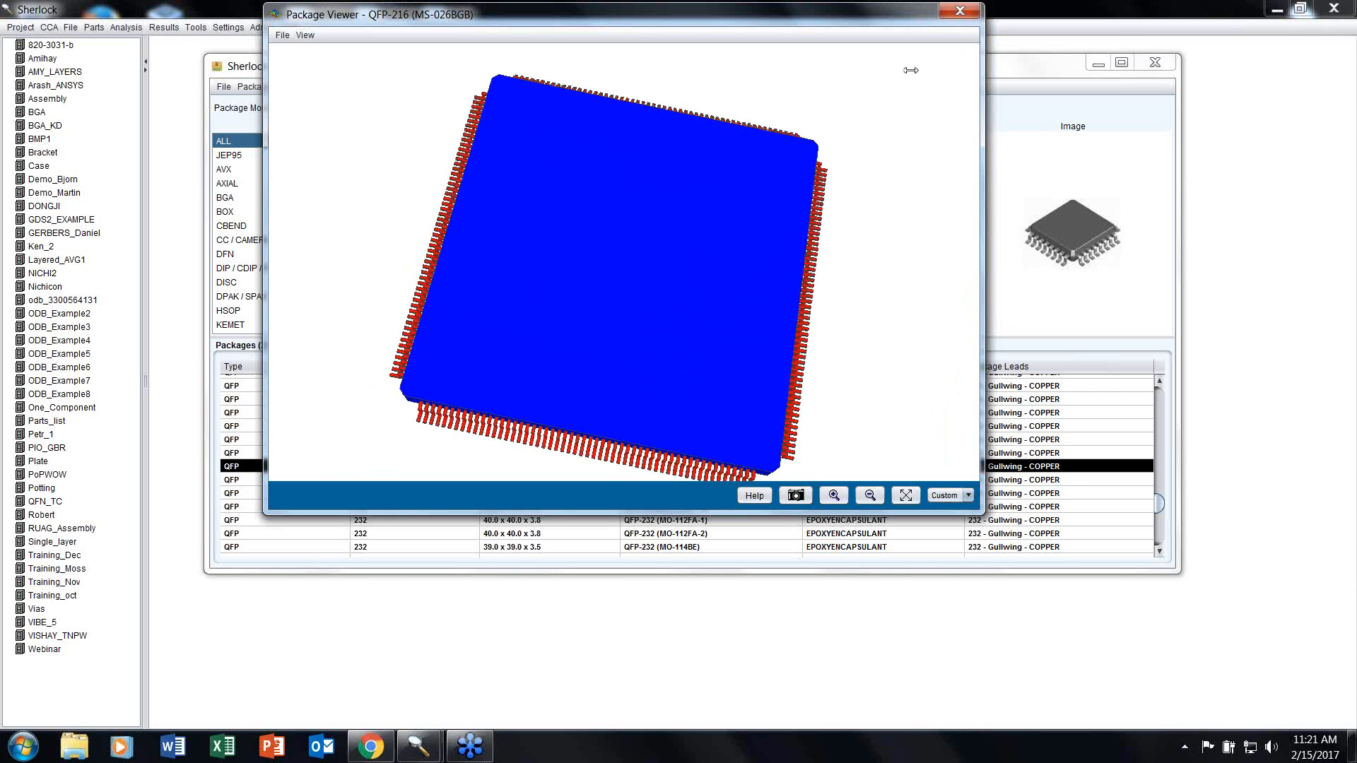
{"action": "left_click_drag", "start_coordinate": [721, 421], "coordinate": [713, 395]}
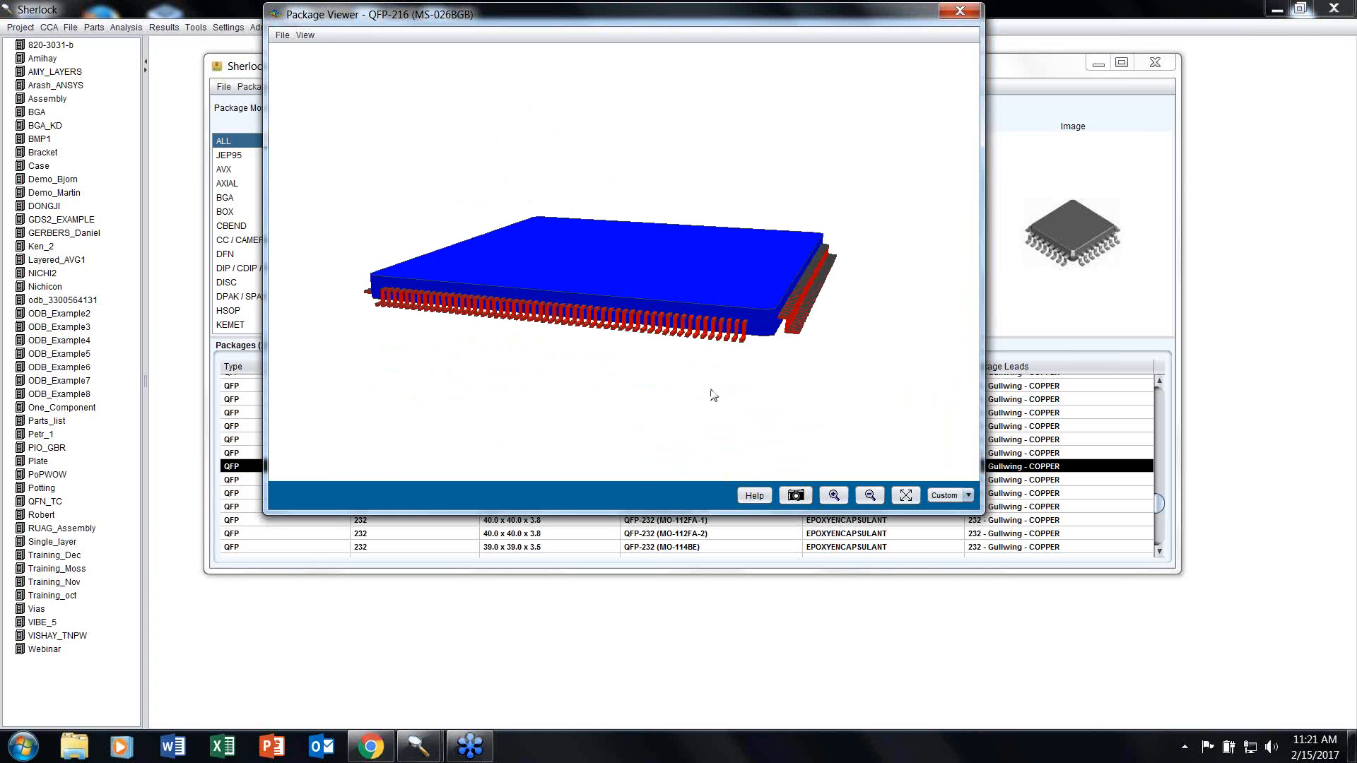
Step: Export the package model to the Desktop as QFP-216 (MS-026BGB).pdf, keeping the option to display the file after export
{"action": "left_click", "coordinate": [796, 497]}
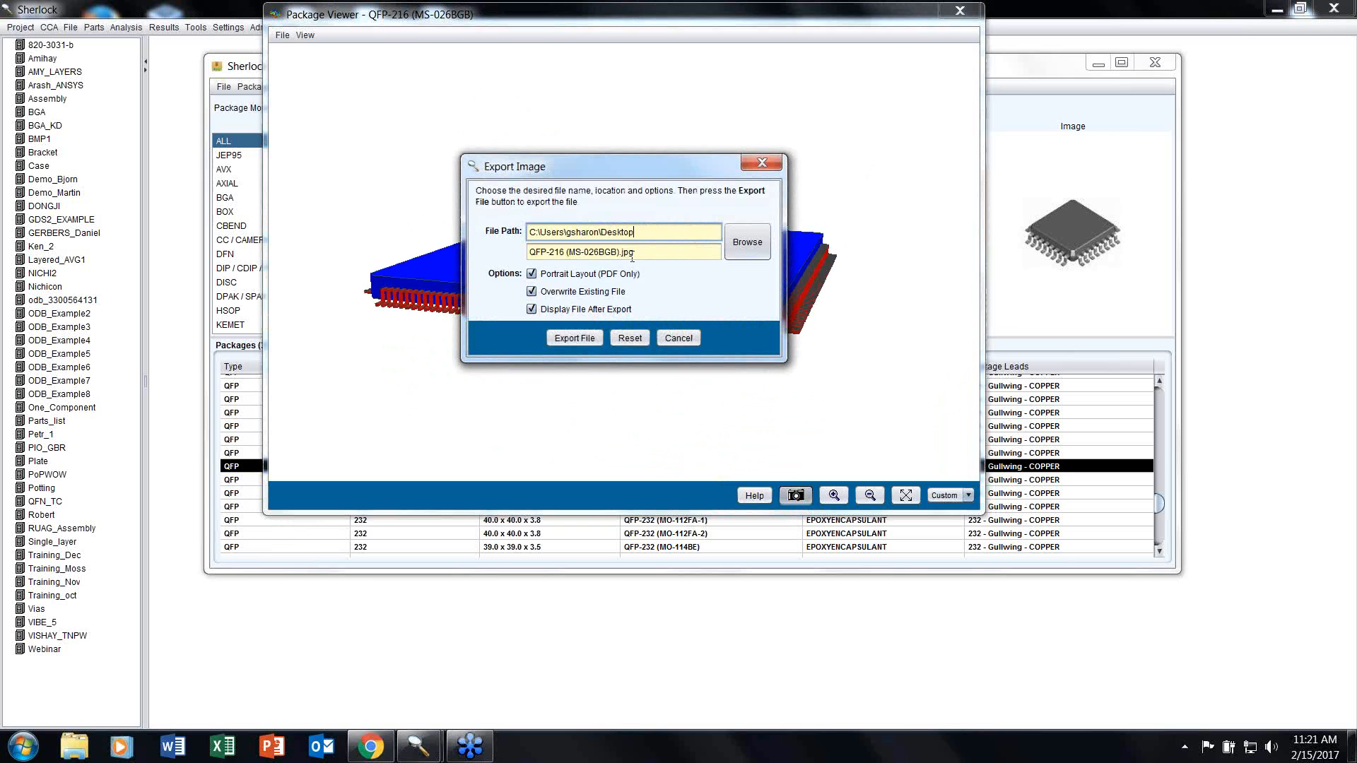
{"action": "left_click_drag", "start_coordinate": [649, 251], "coordinate": [625, 252]}
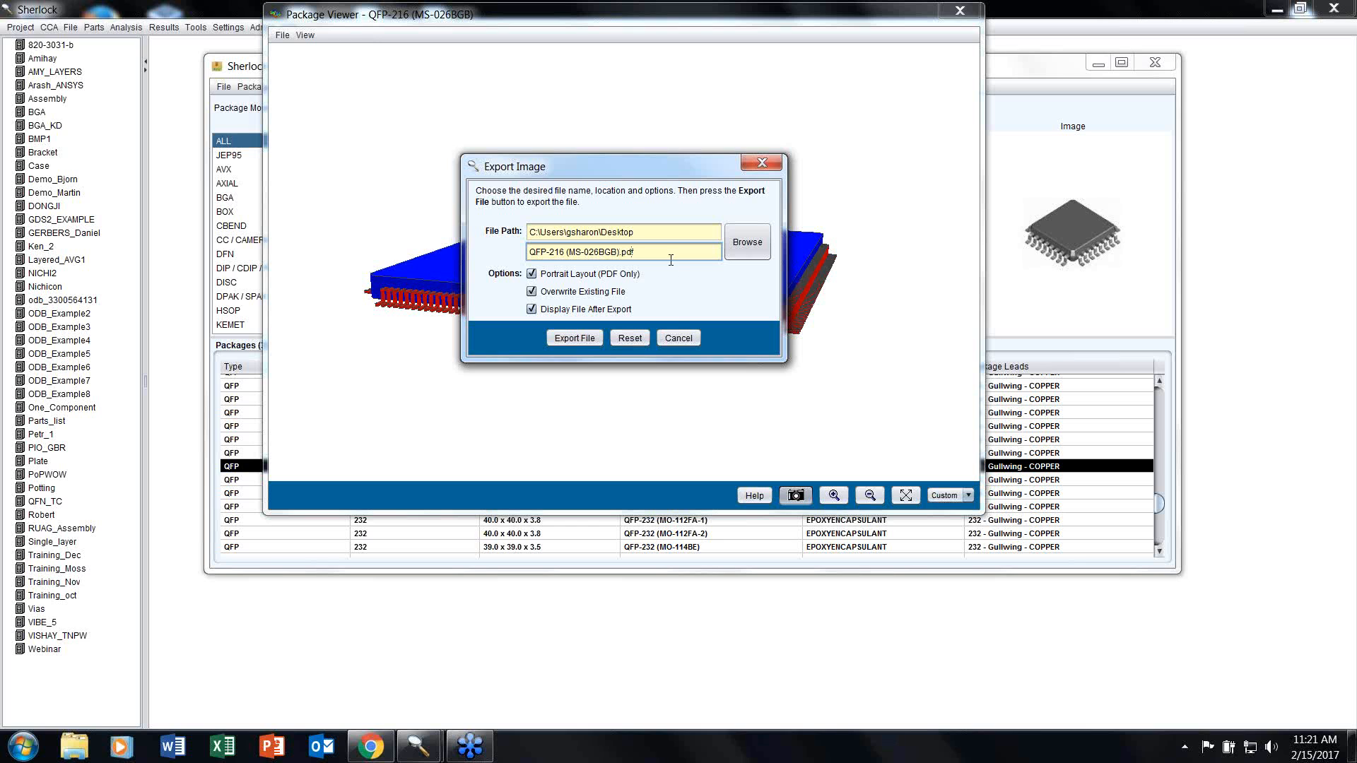
{"action": "left_click", "coordinate": [591, 335]}
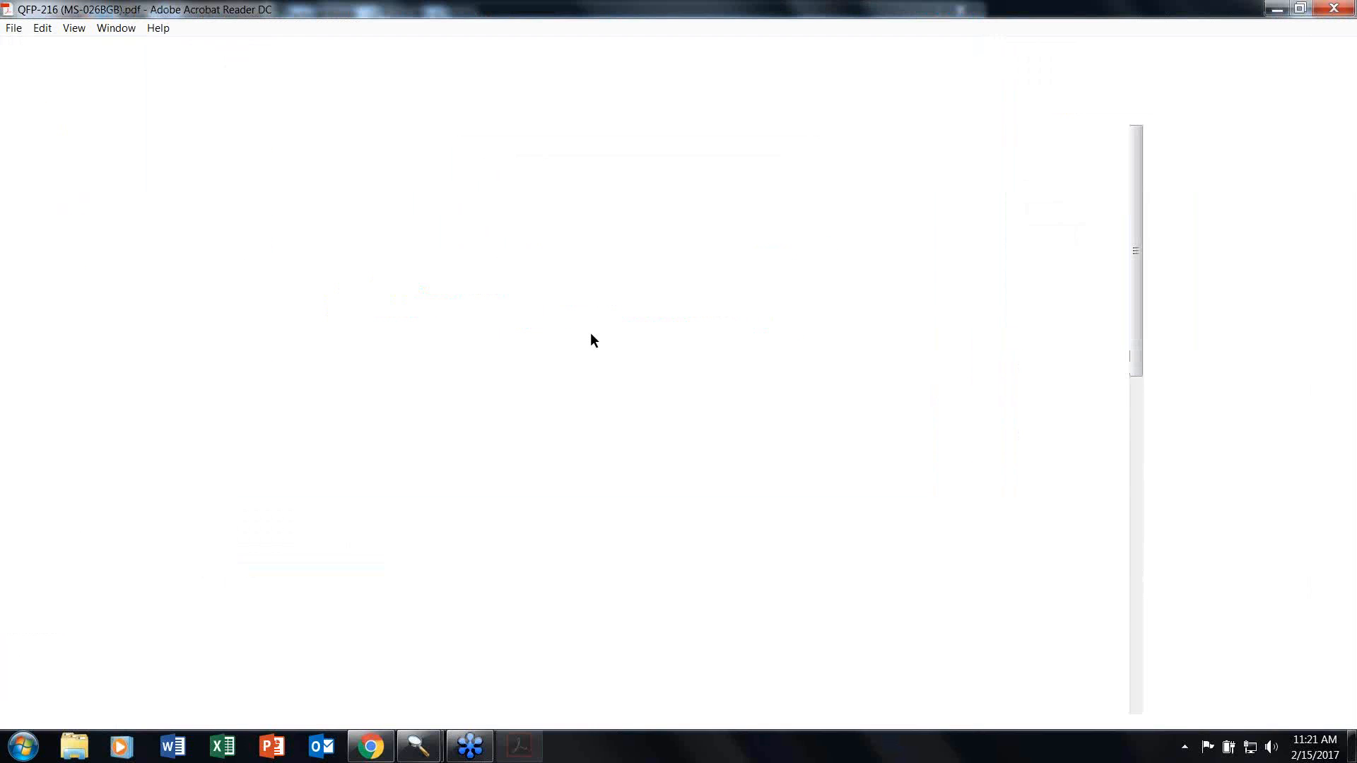
Step: Set the exported PDF to be trusted always, collapse the tools pane, and activate the embedded 3D model
{"action": "left_click", "coordinate": [1067, 125]}
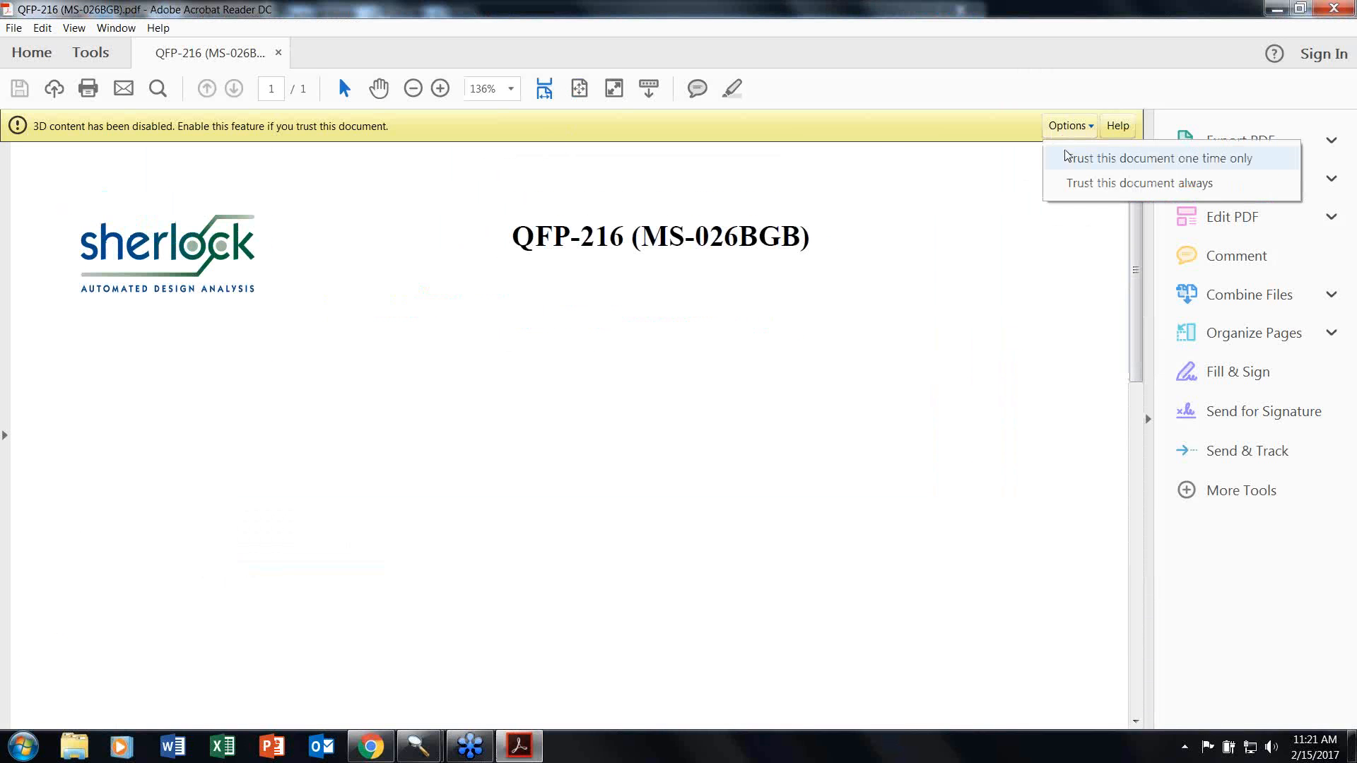
{"action": "left_click", "coordinate": [1096, 182]}
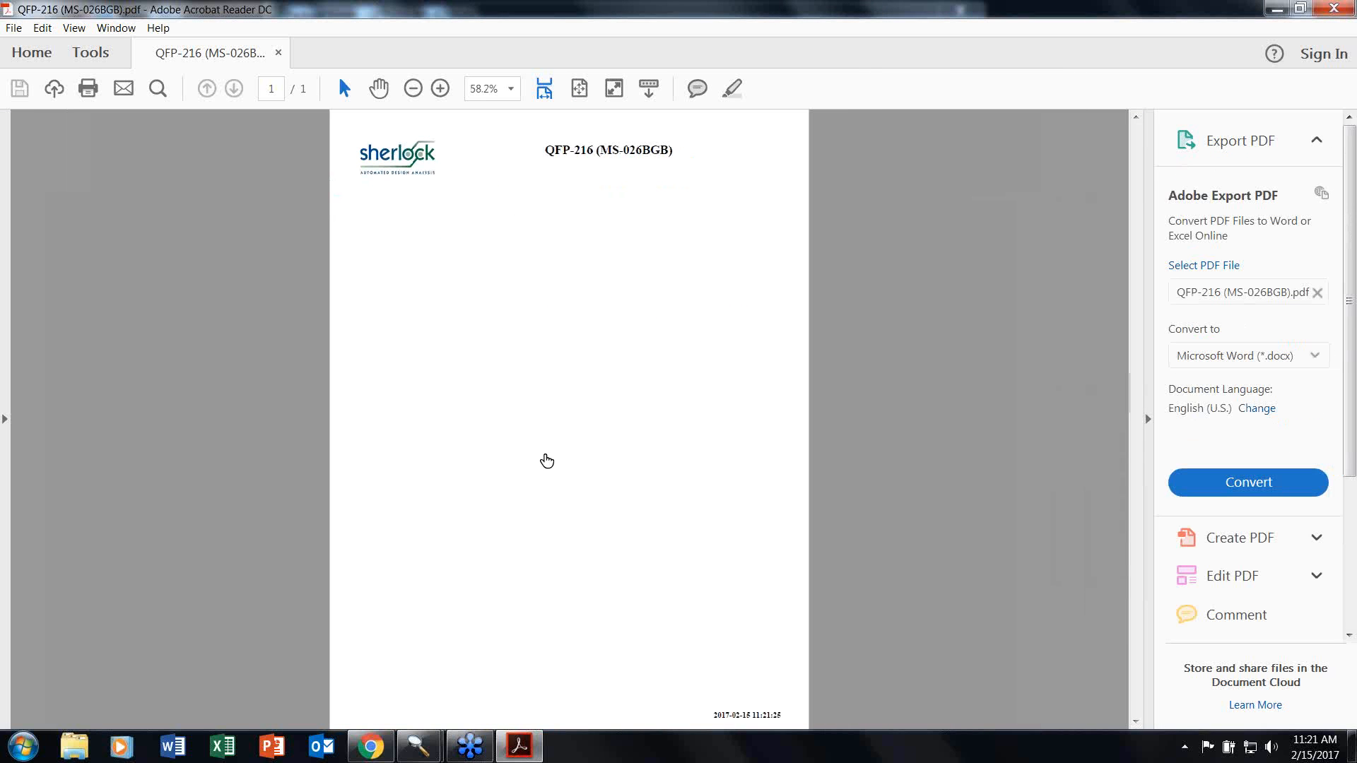
{"action": "left_click", "coordinate": [1153, 226]}
{"action": "left_click", "coordinate": [708, 308]}
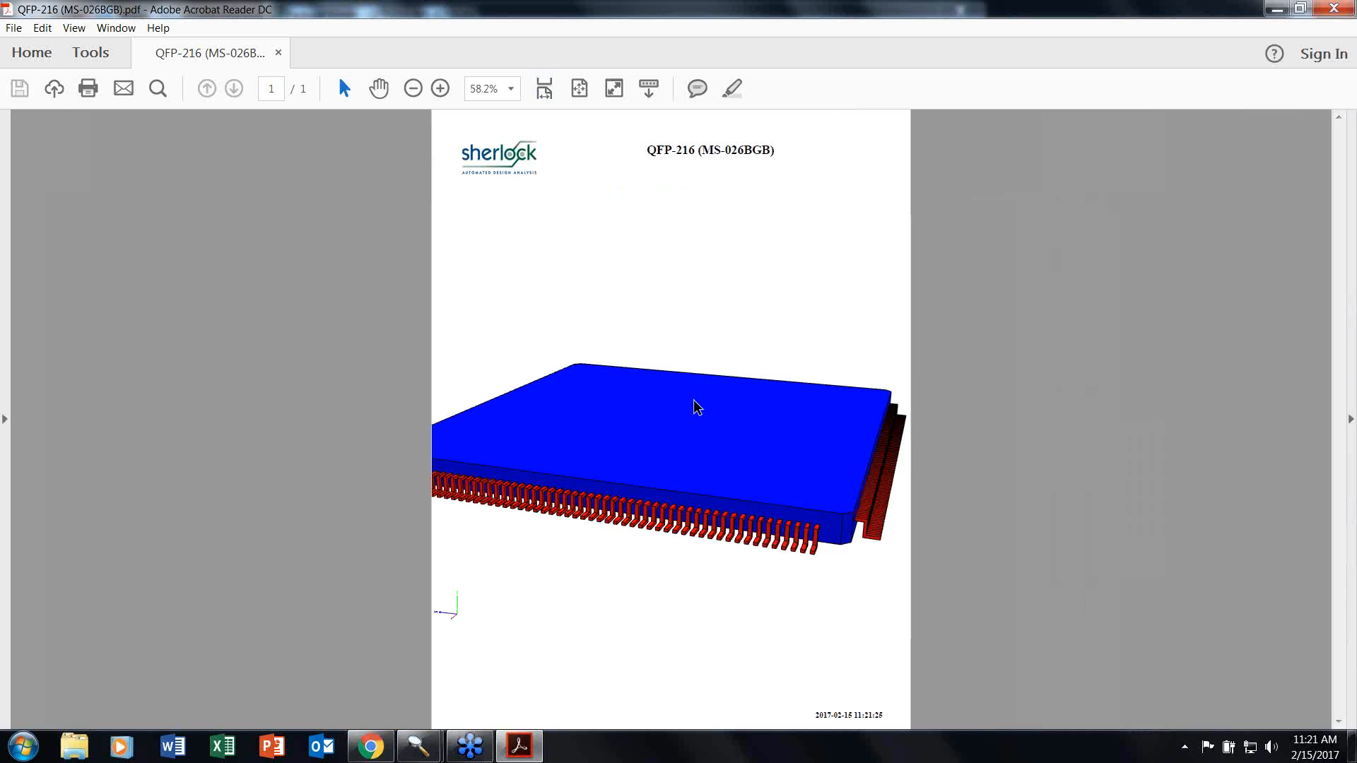
Step: Inspect the PDF's 3D model from different angles in full and reduced windows, and close the PDF and the Package Viewer
{"action": "left_click_drag", "start_coordinate": [781, 443], "coordinate": [696, 407]}
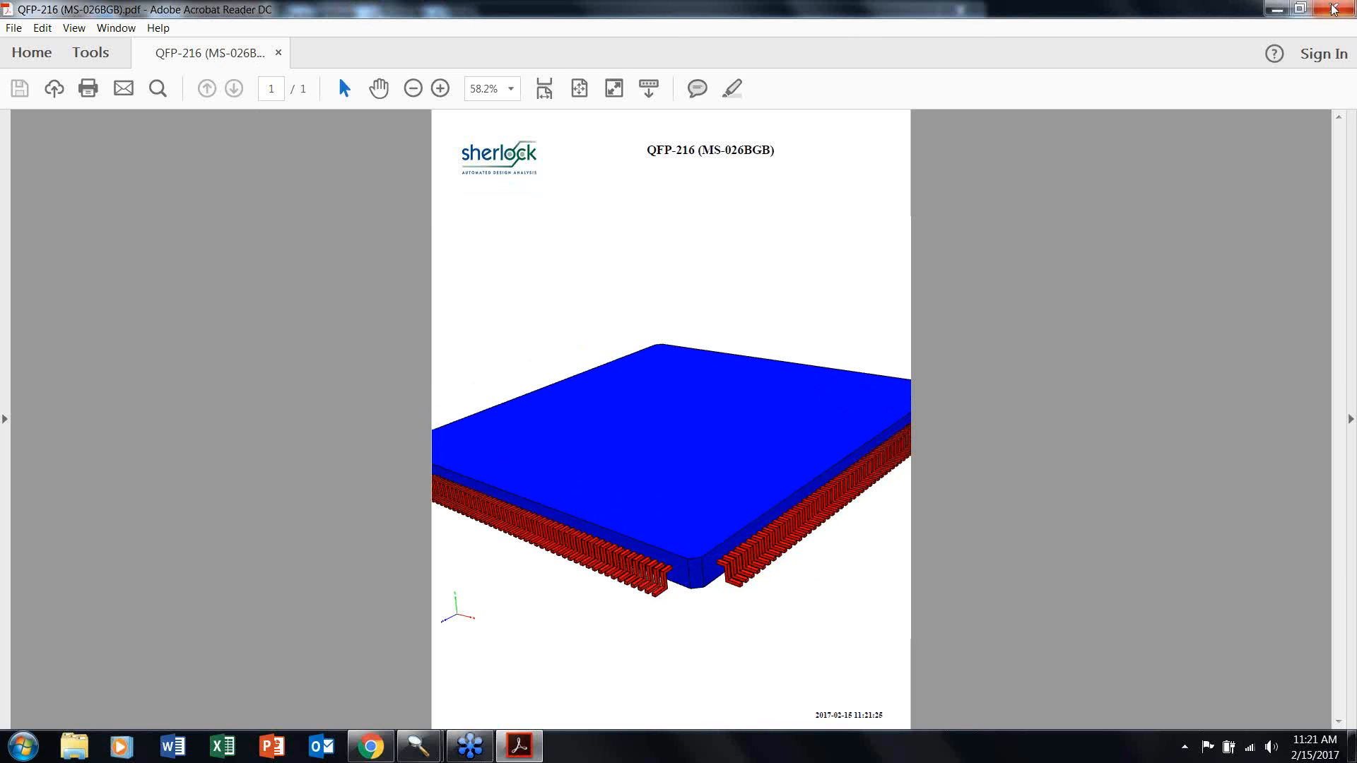
{"action": "left_click", "coordinate": [1299, 9]}
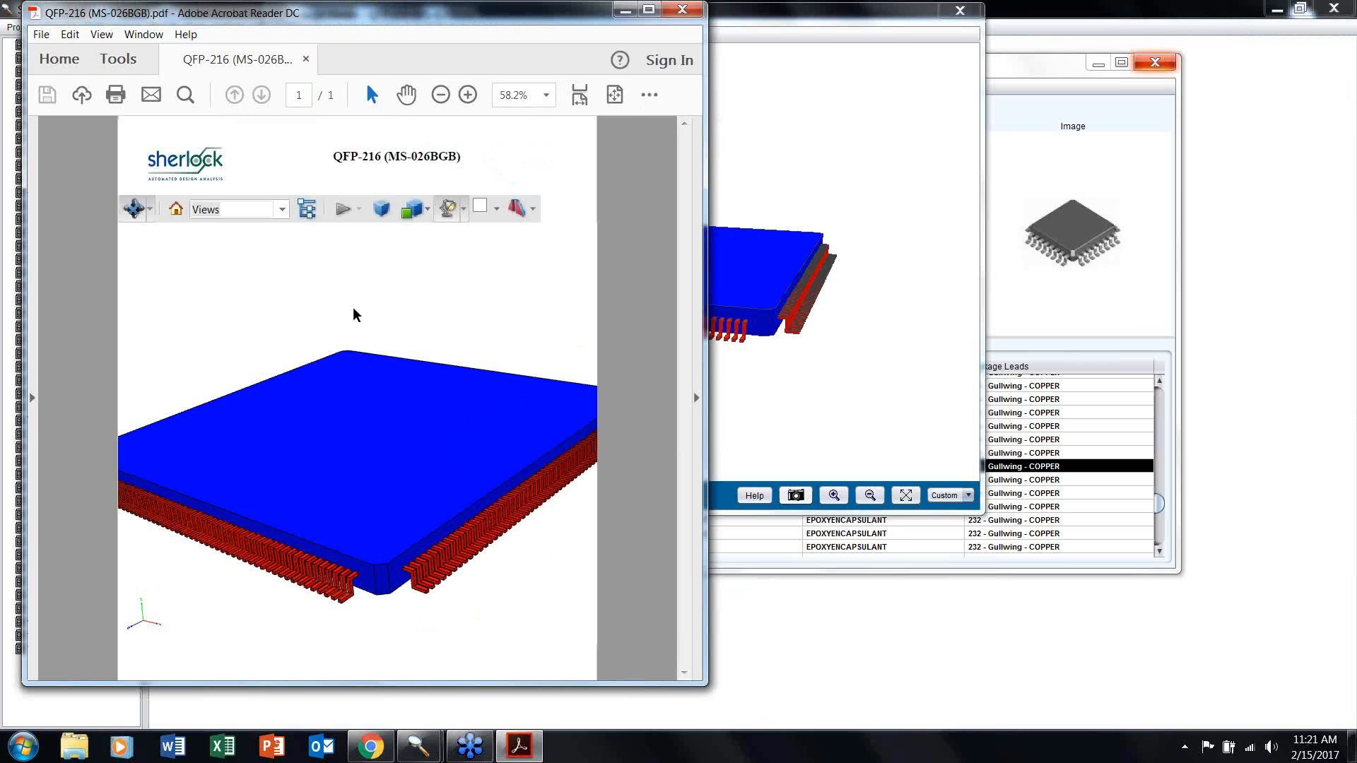
{"action": "left_click_drag", "start_coordinate": [421, 475], "coordinate": [458, 463]}
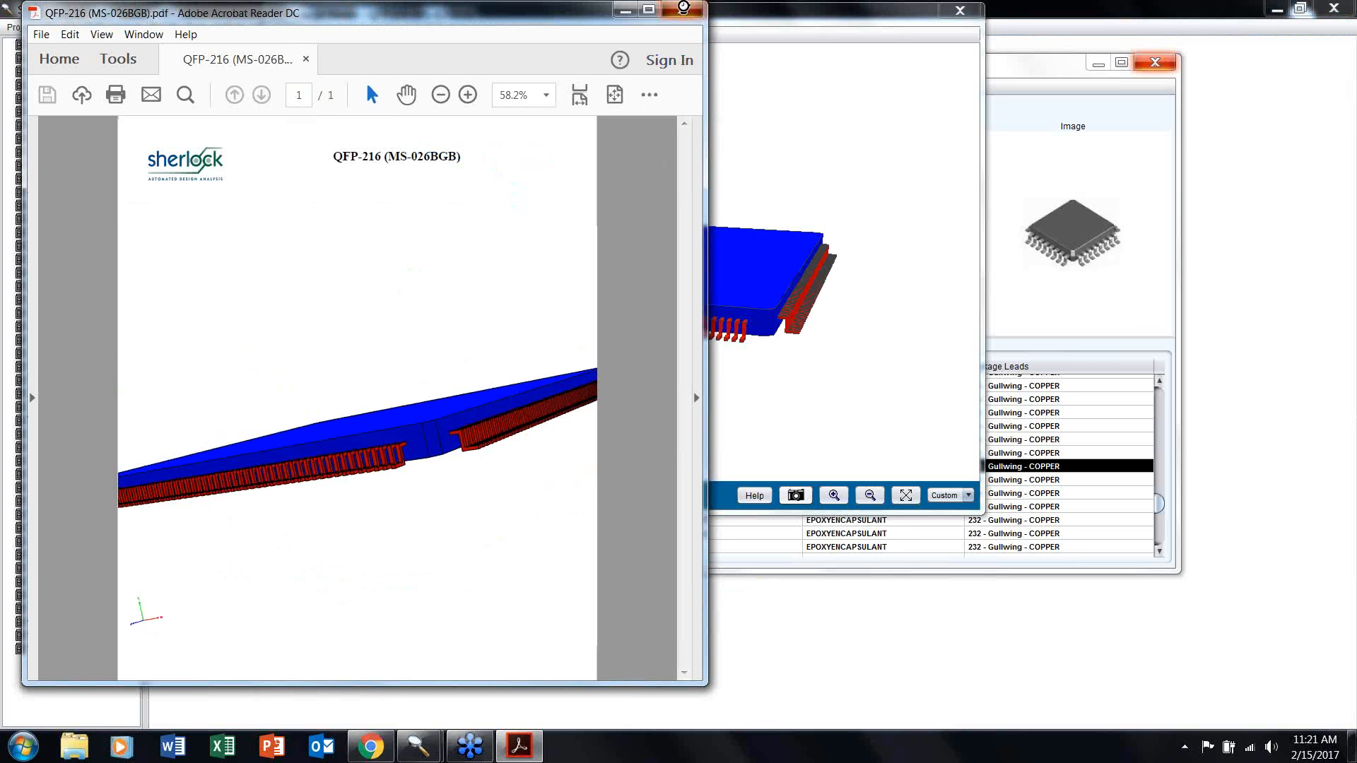
{"action": "left_click", "coordinate": [682, 9]}
{"action": "left_click", "coordinate": [959, 10]}
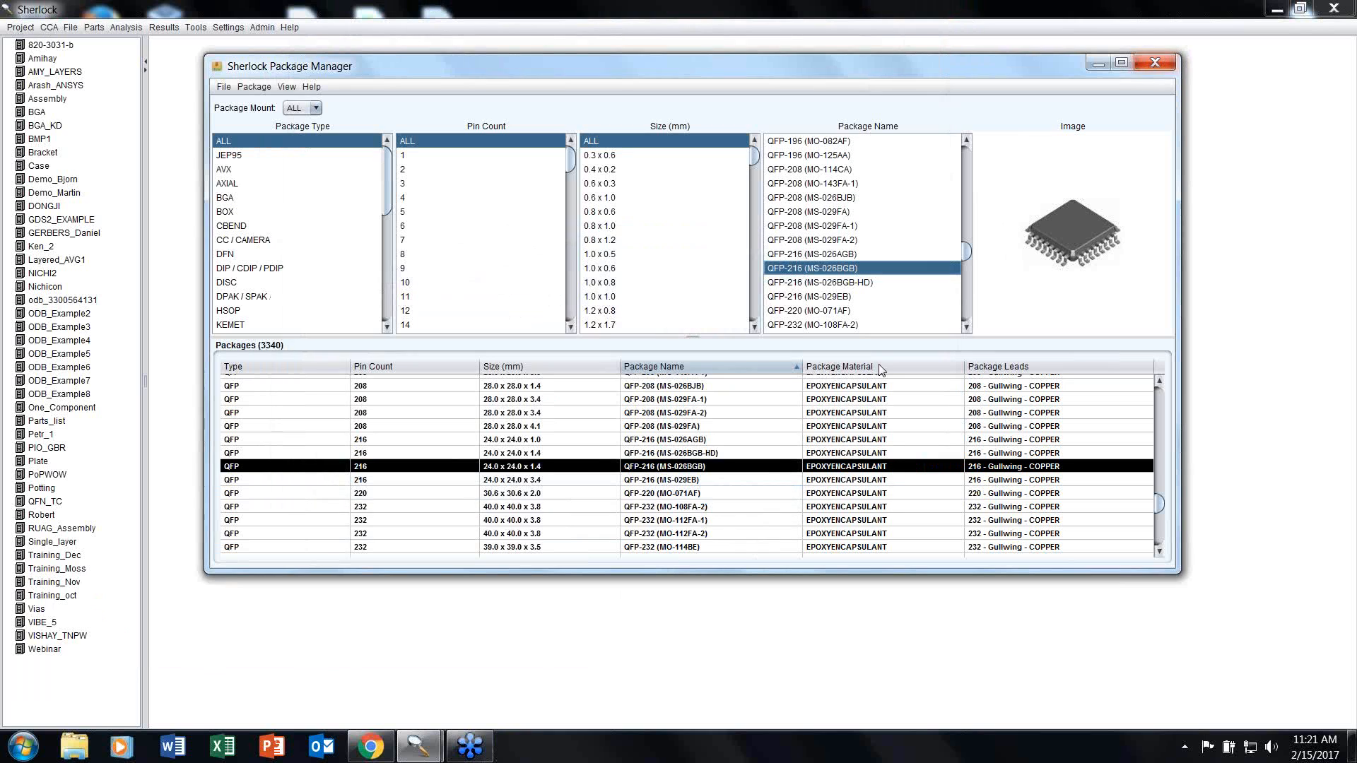
Step: Show the actions available for package QFP-216 (MS-026BGB-HD), select the rows from QFP-208 (MS-029FA-1) through it, and close the Package Manager
{"action": "right_click", "coordinate": [751, 458]}
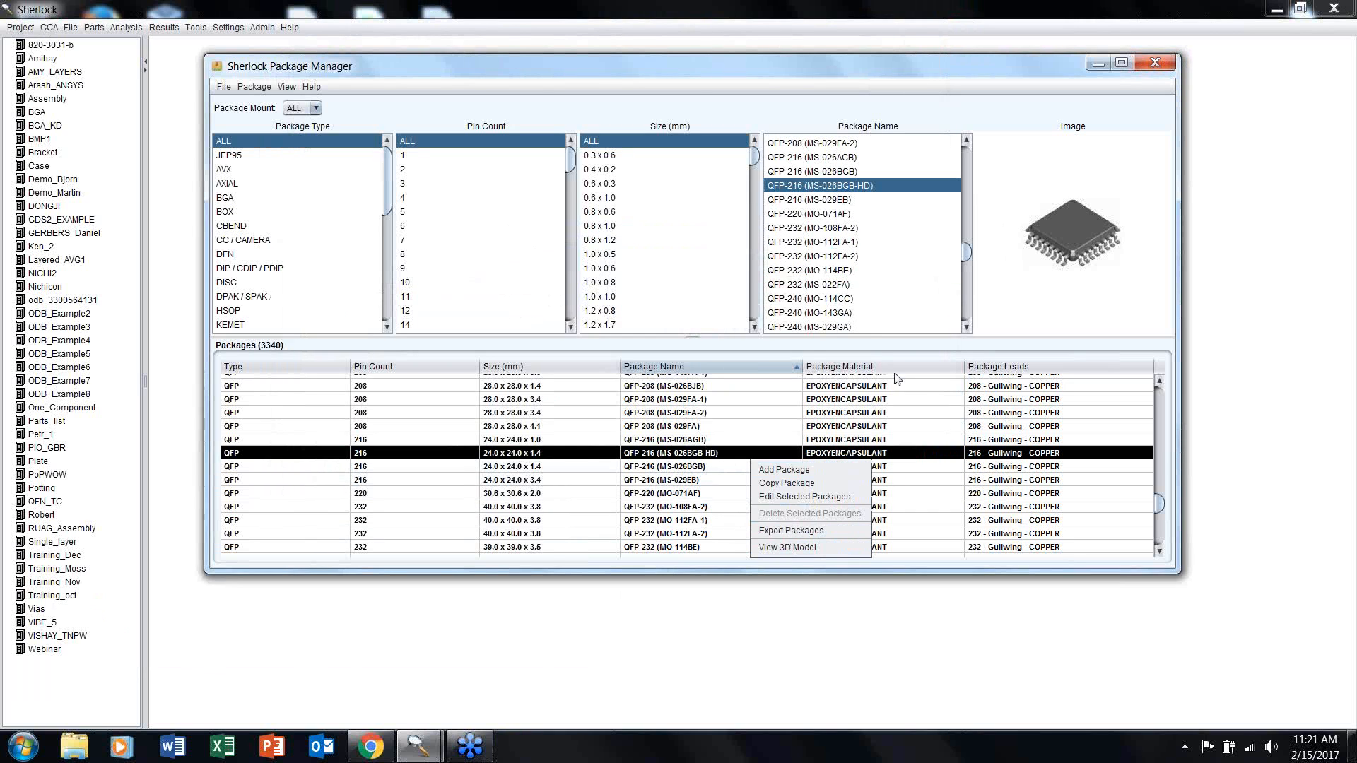
{"action": "left_click", "coordinate": [959, 402], "text": "shift"}
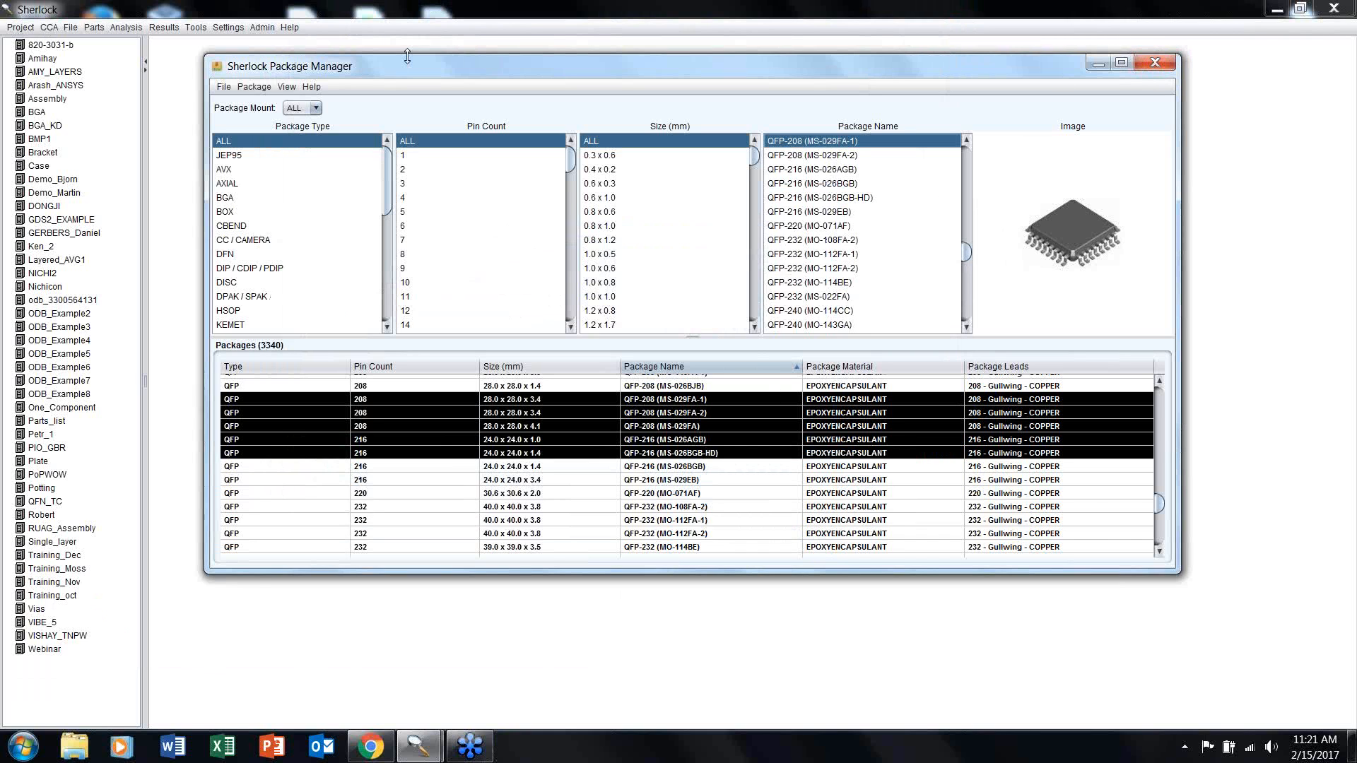
{"action": "key", "text": "alt+F4"}
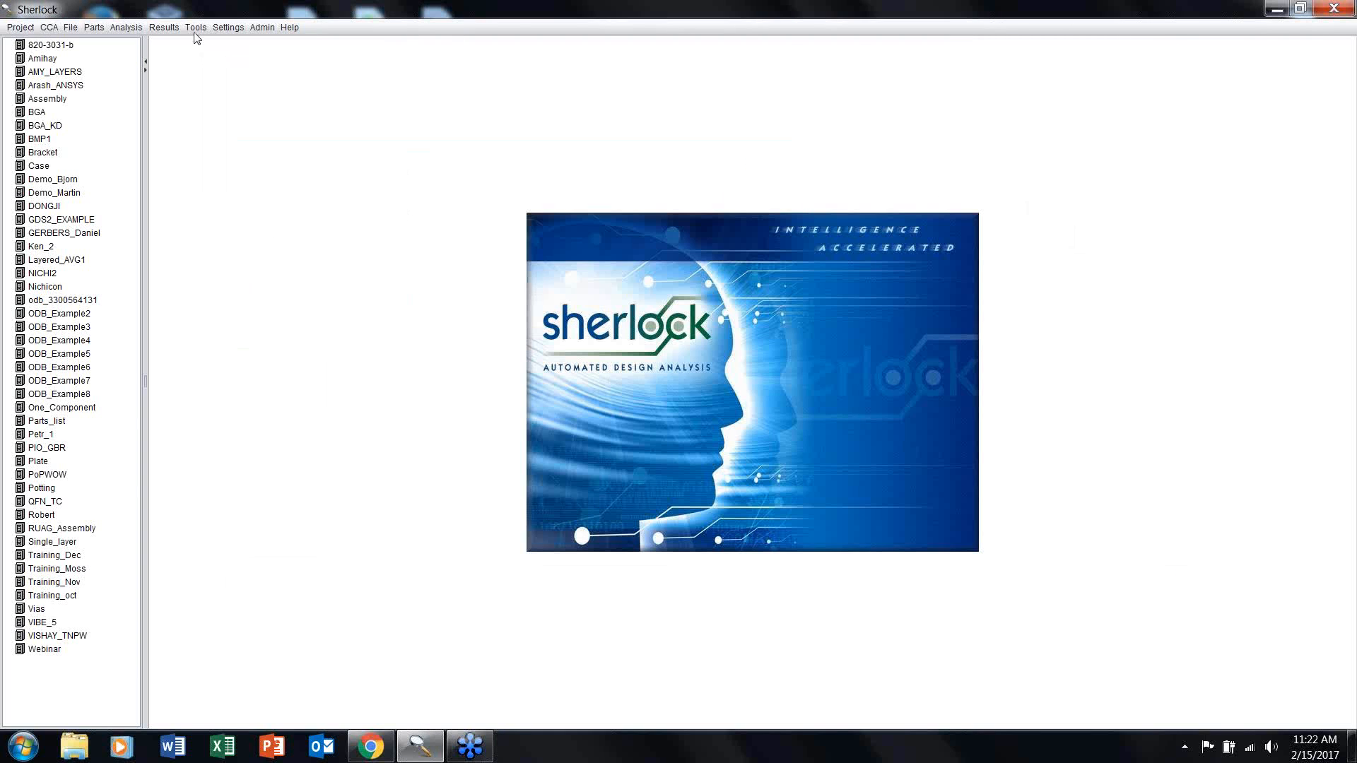
Step: Review the license settings and the license file import dialog, and close both without importing a file
{"action": "left_click", "coordinate": [234, 30]}
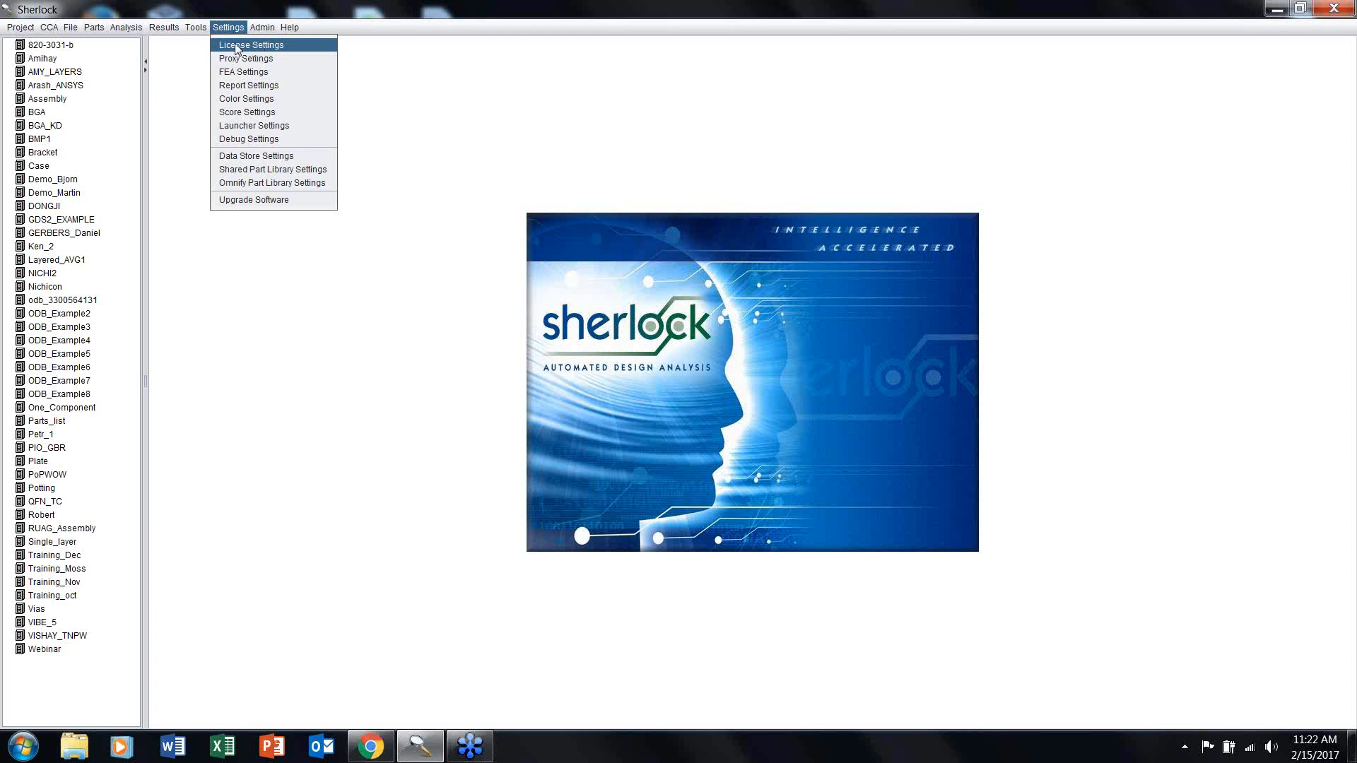
{"action": "left_click", "coordinate": [236, 45]}
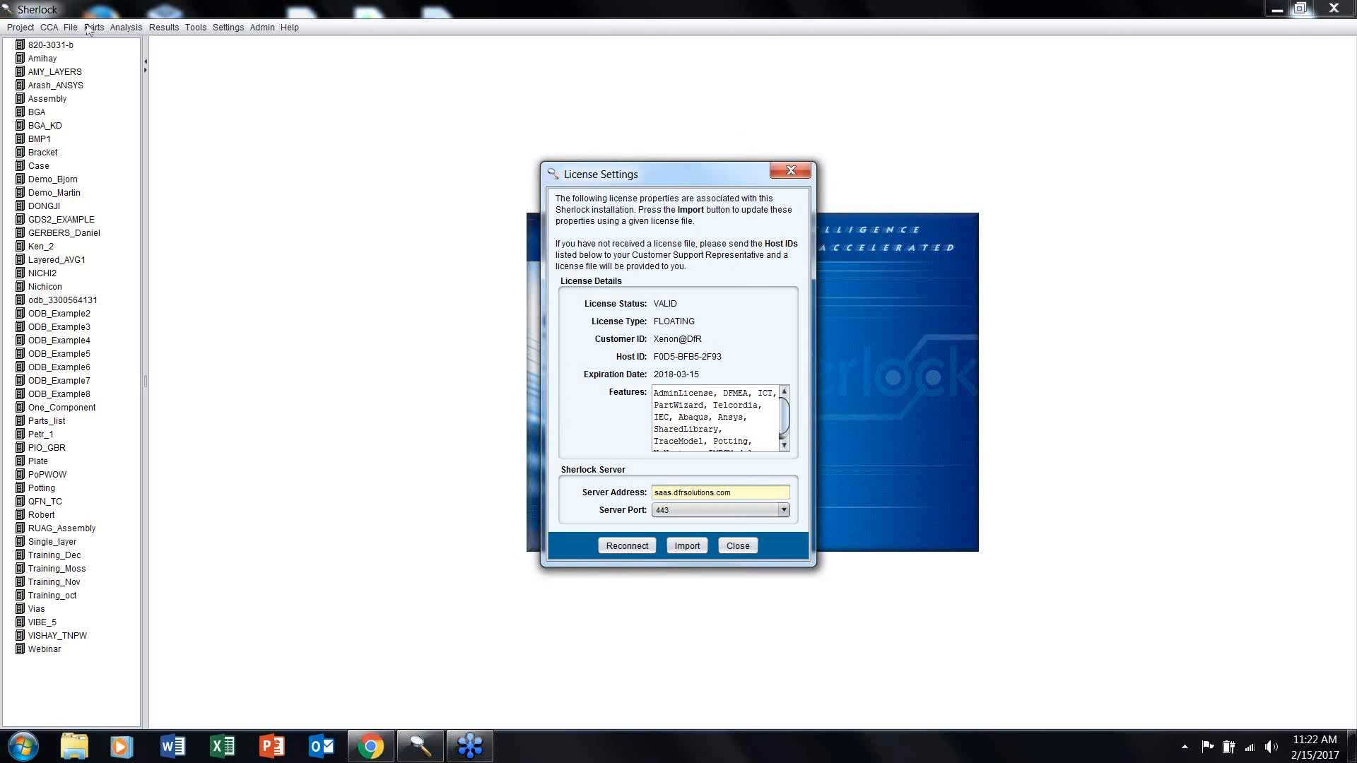
{"action": "left_click", "coordinate": [690, 548]}
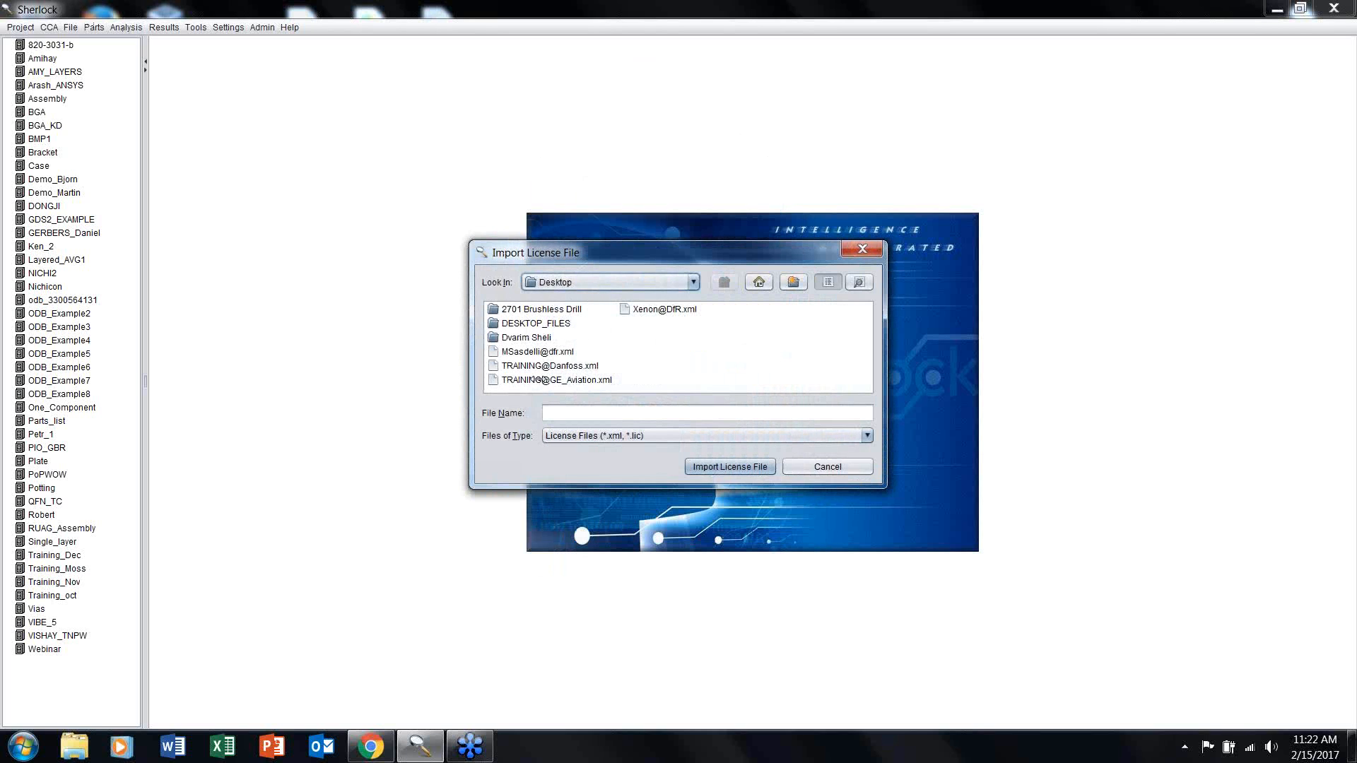
{"action": "left_click", "coordinate": [865, 250]}
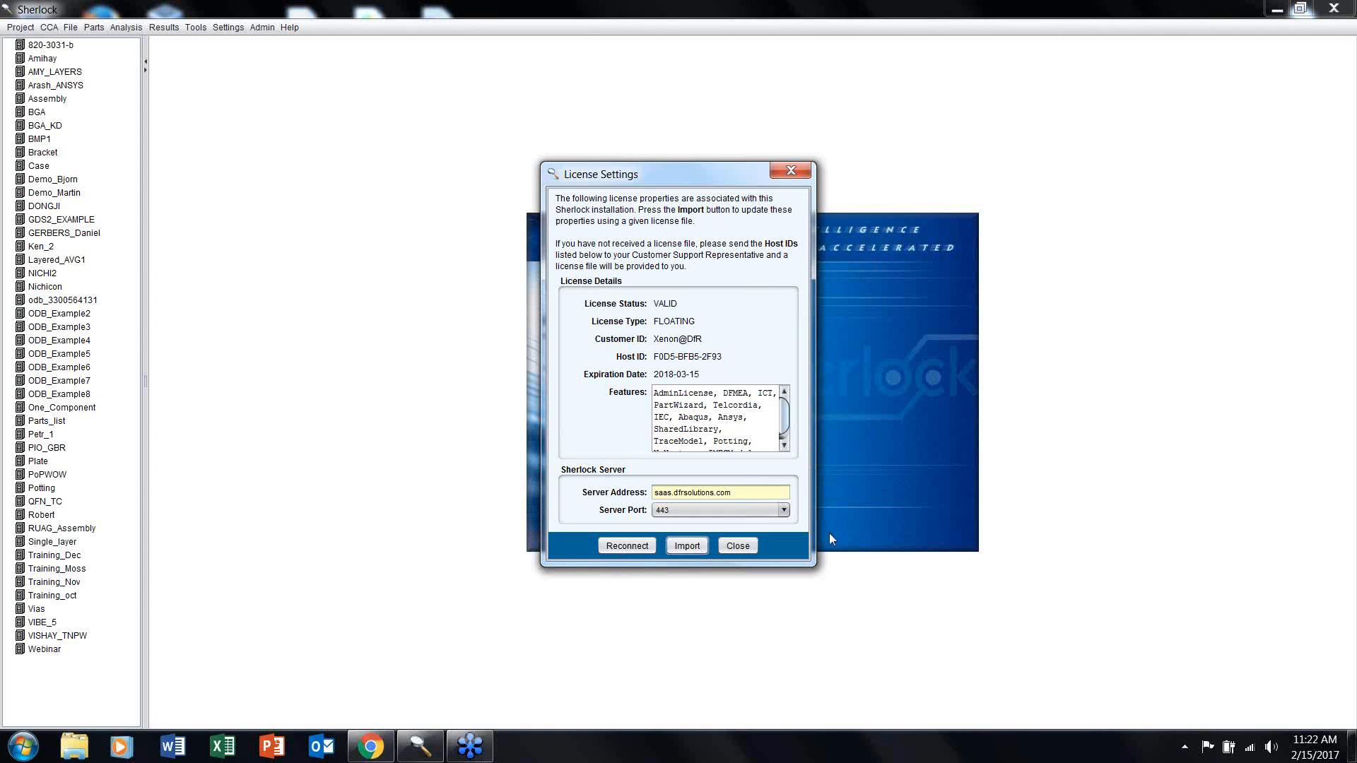
{"action": "left_click", "coordinate": [737, 546]}
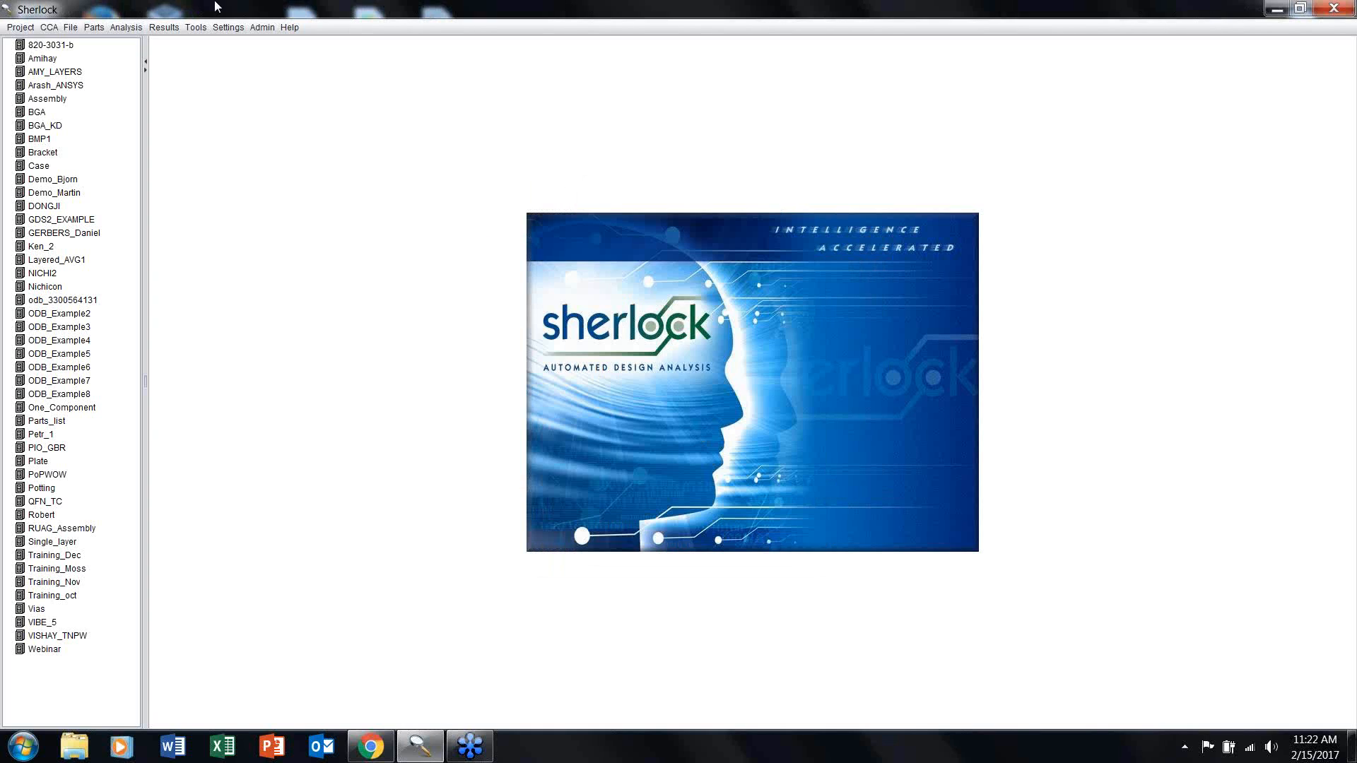
Step: Review the FEA settings, keep the number of CPUs at 2, and close them without saving
{"action": "left_click", "coordinate": [228, 26]}
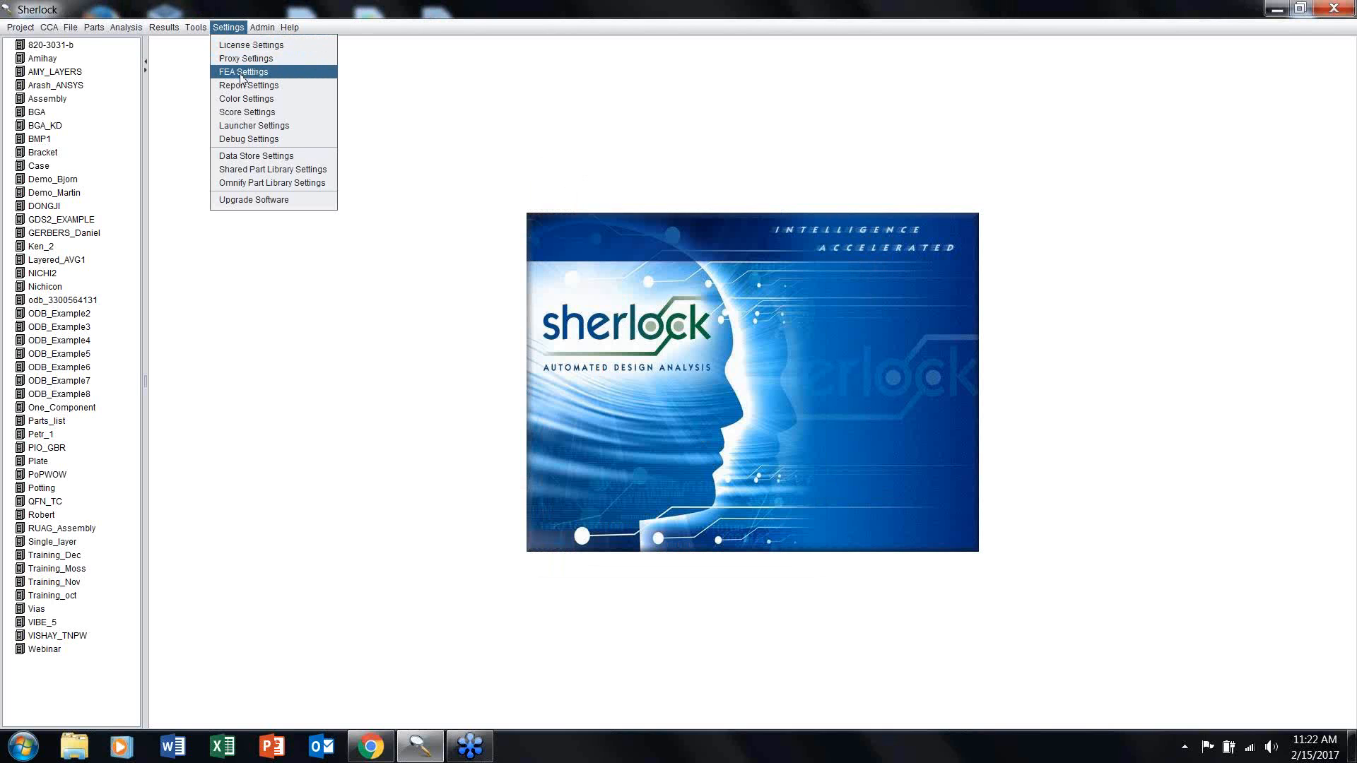
{"action": "left_click", "coordinate": [243, 72]}
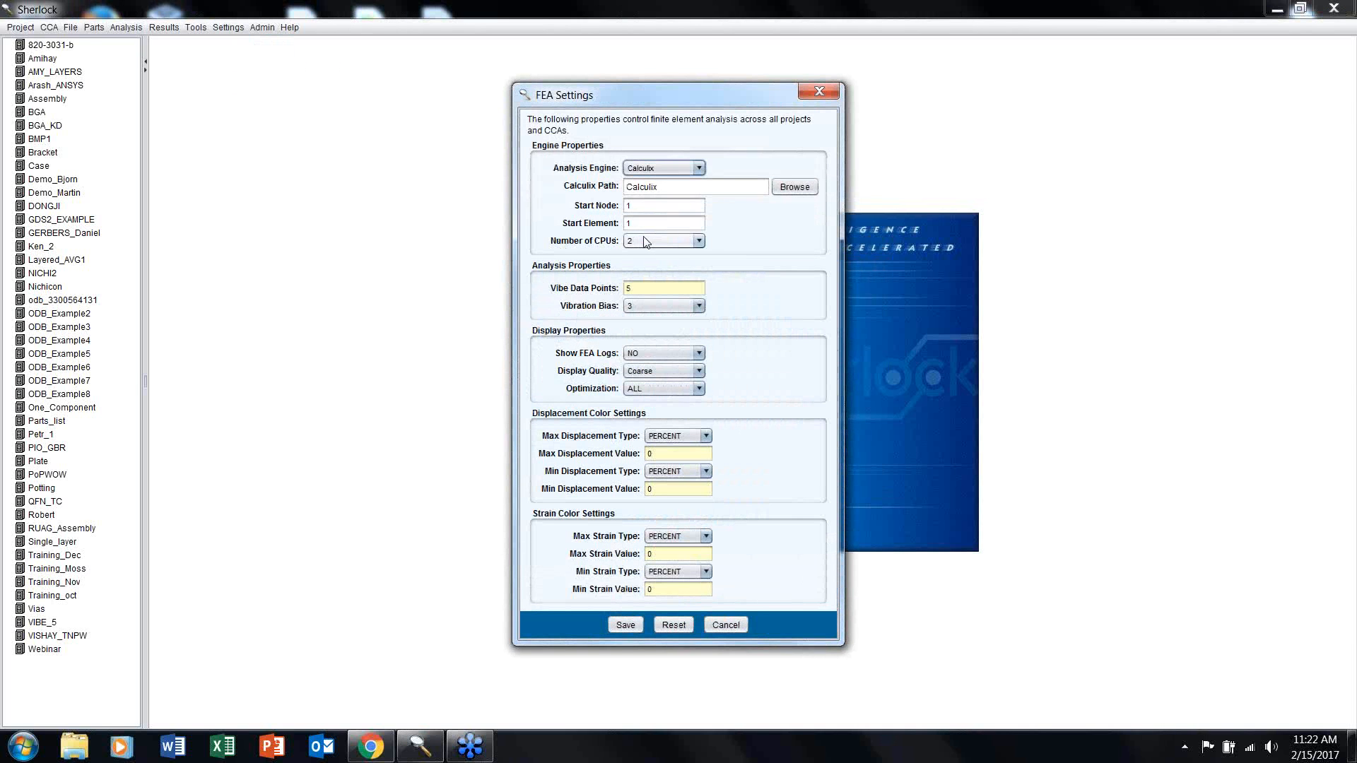
{"action": "left_click", "coordinate": [698, 241]}
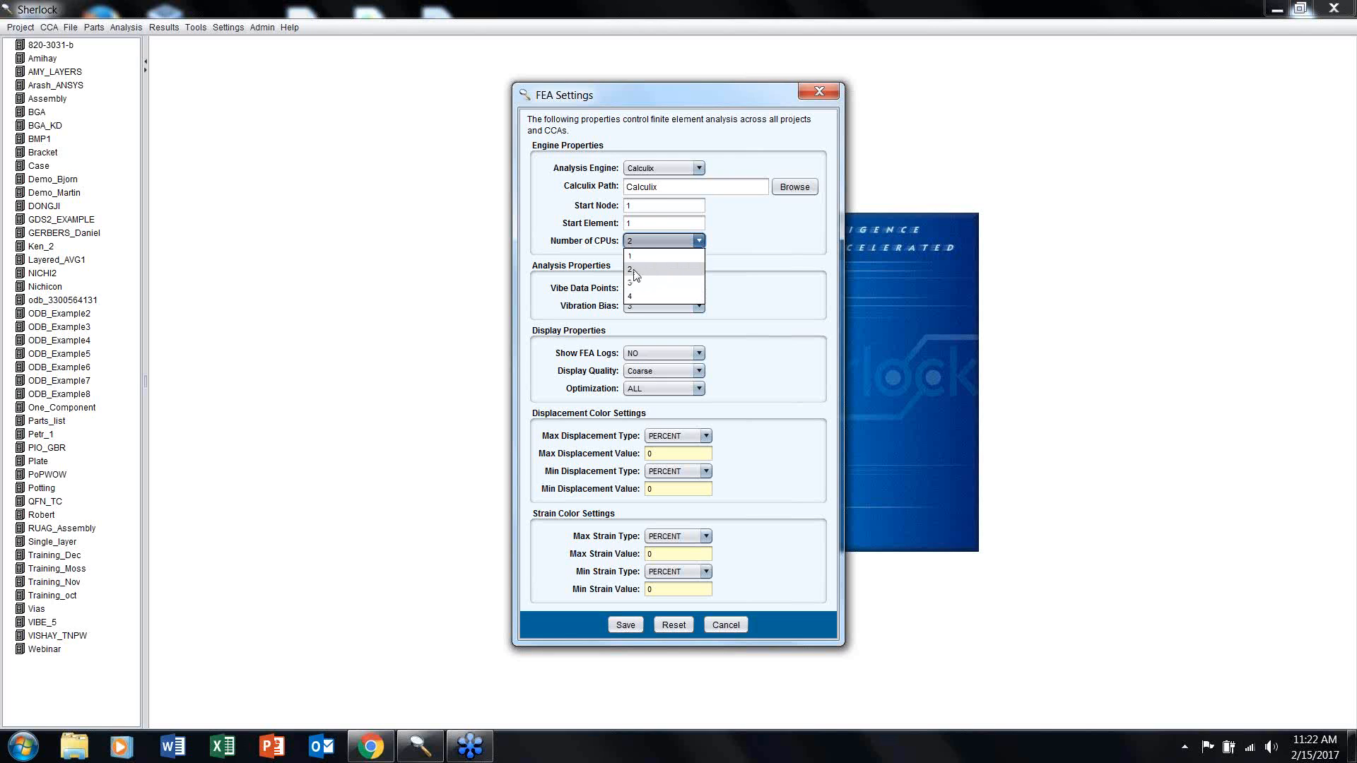
{"action": "left_click", "coordinate": [685, 276]}
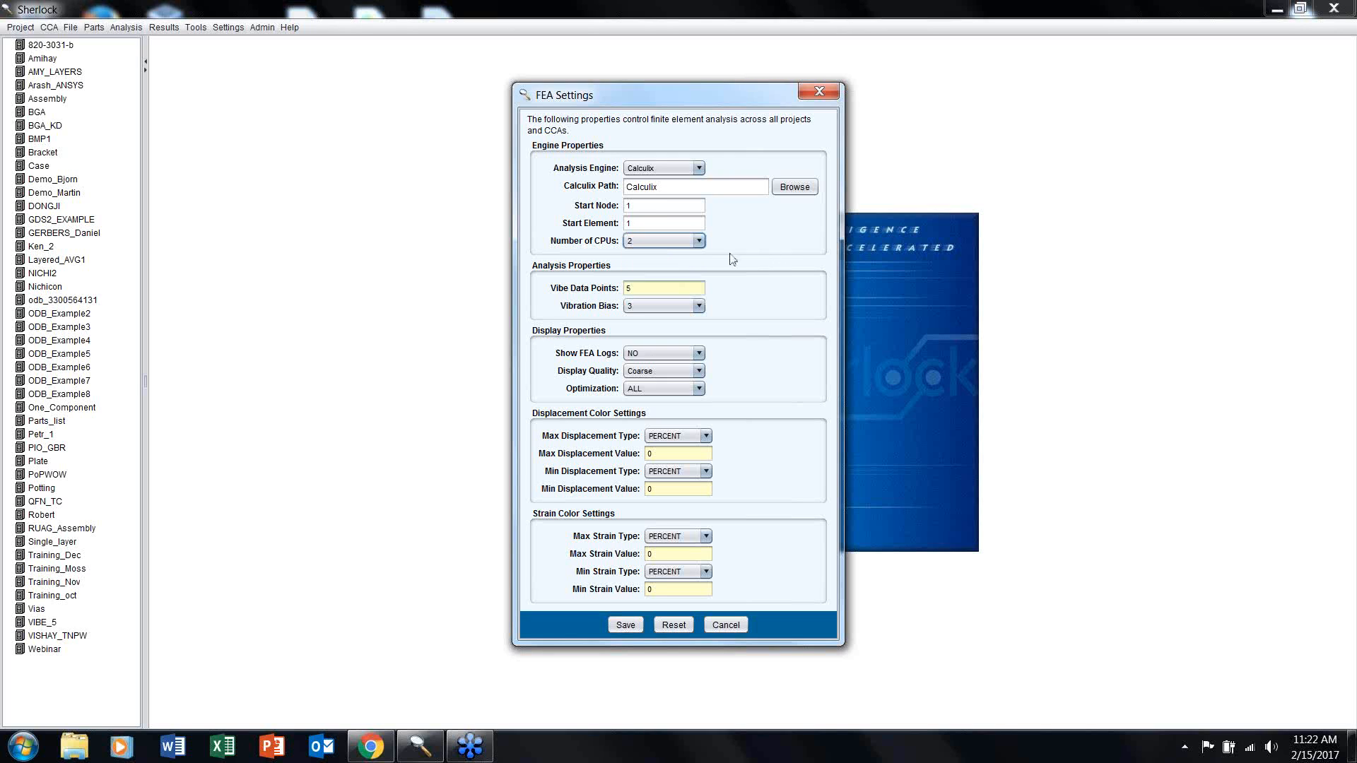
{"action": "left_click", "coordinate": [819, 92]}
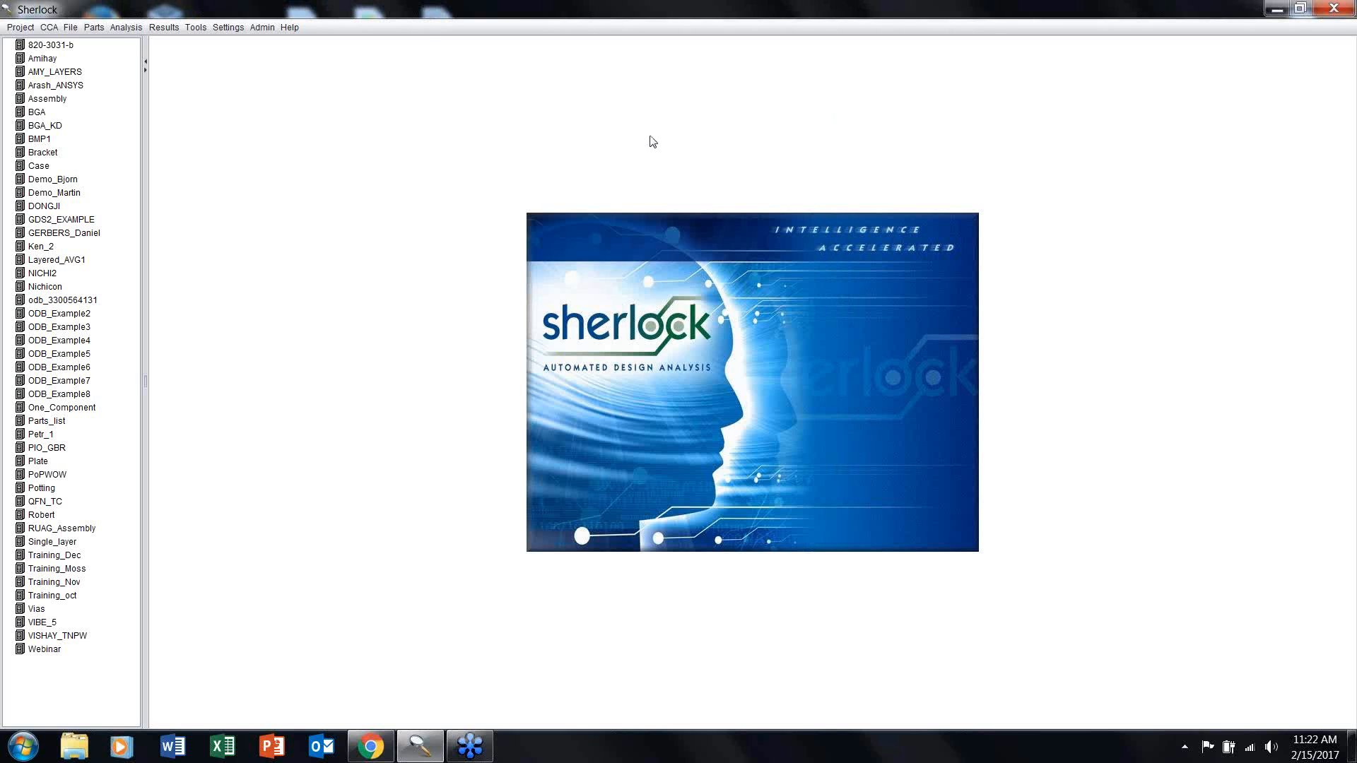
Step: Review the Launcher Settings, including the Java location and maximum memory size, and close them without saving
{"action": "left_click", "coordinate": [227, 27]}
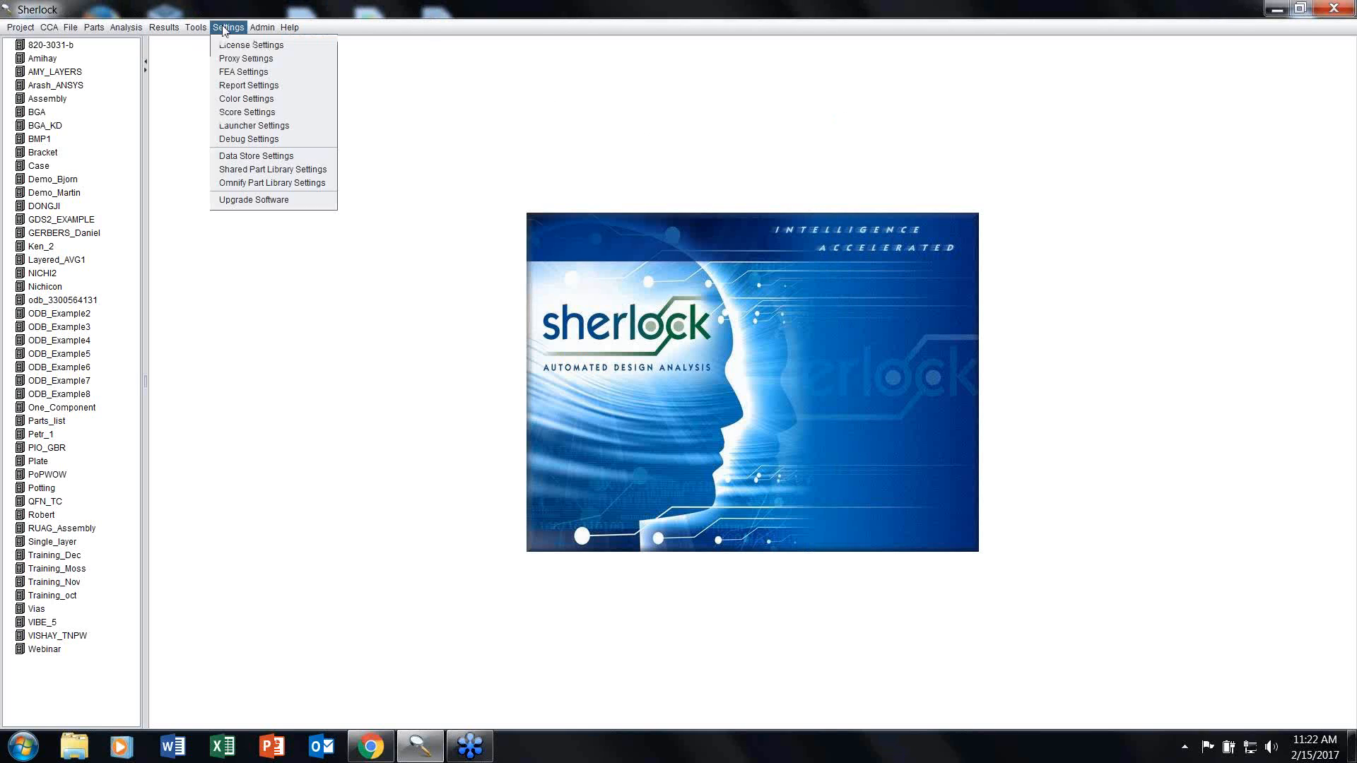
{"action": "left_click", "coordinate": [255, 125]}
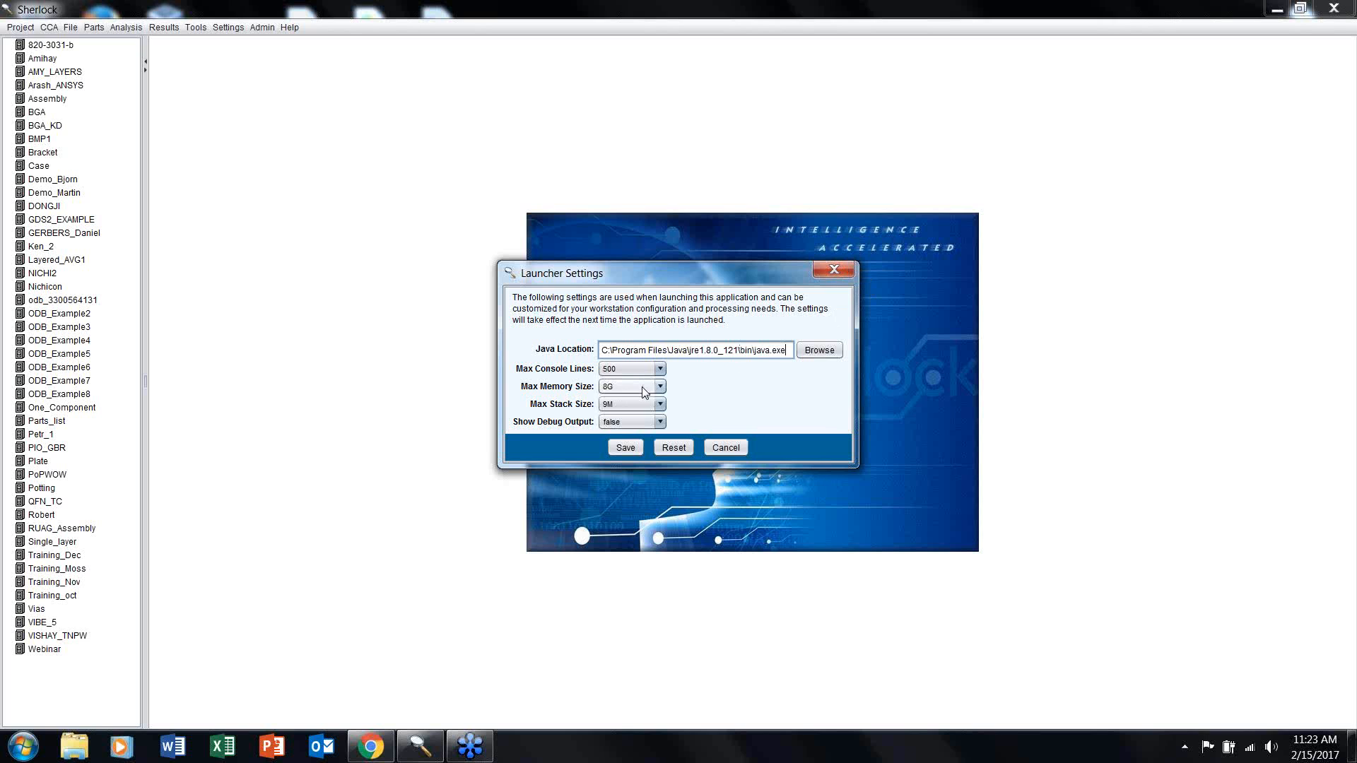
{"action": "left_click", "coordinate": [832, 268]}
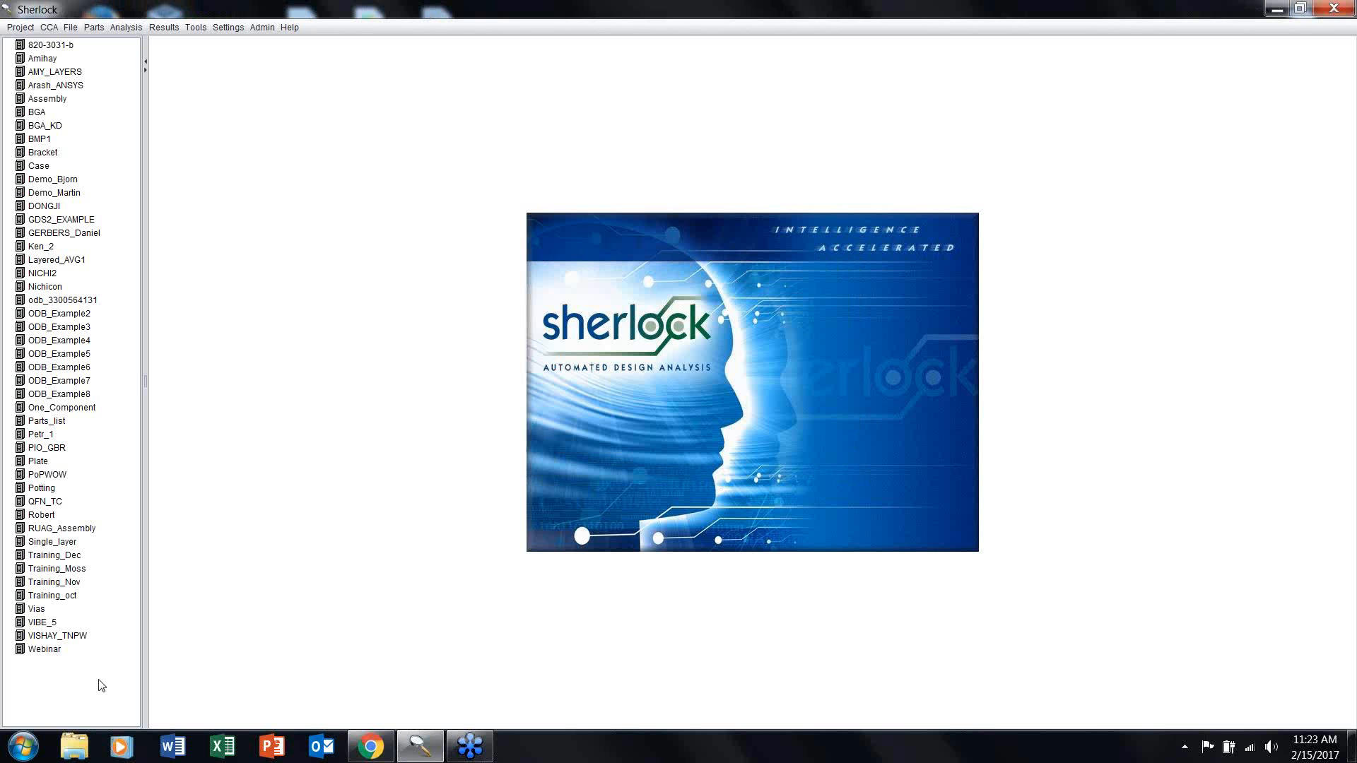
Step: Check the computer's installed memory in the Windows system properties and close them
{"action": "right_click", "coordinate": [27, 747]}
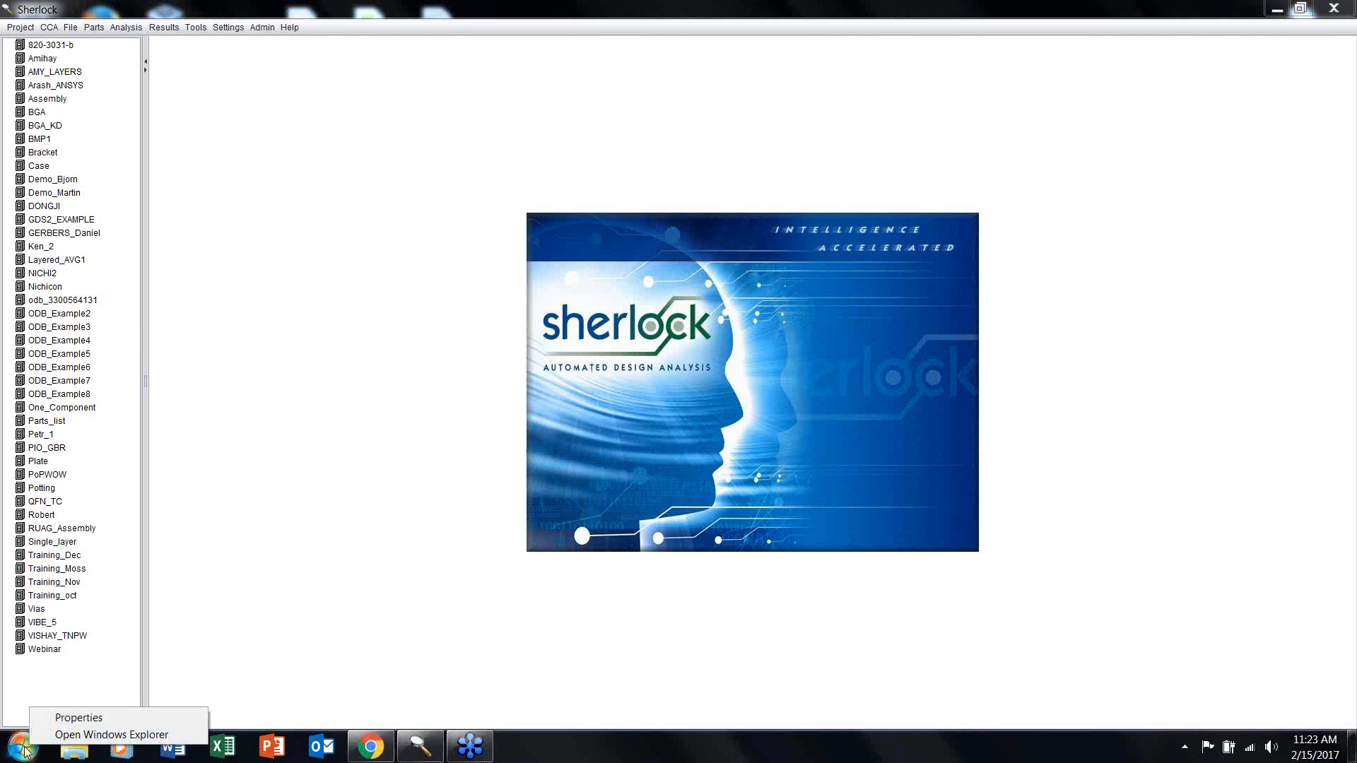
{"action": "left_click", "coordinate": [27, 748]}
{"action": "right_click", "coordinate": [298, 470]}
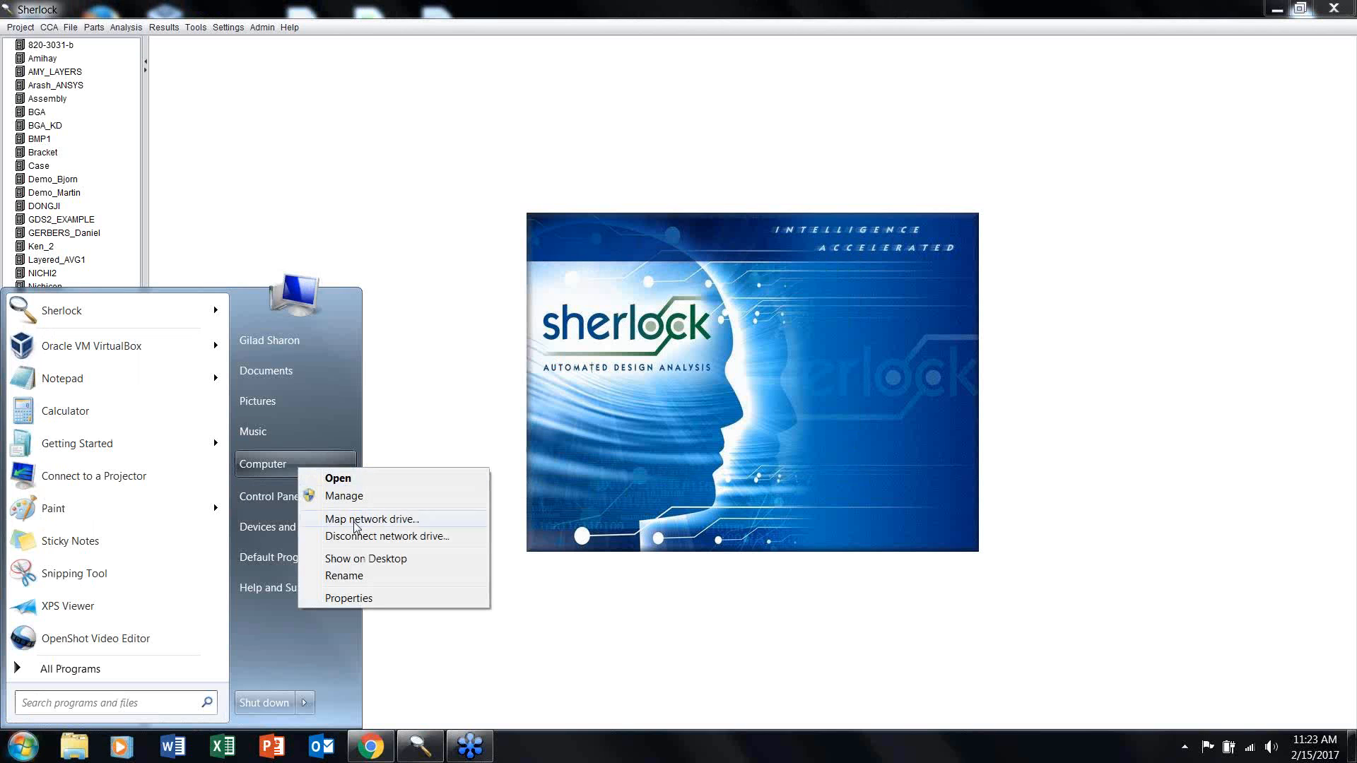
{"action": "left_click", "coordinate": [358, 605]}
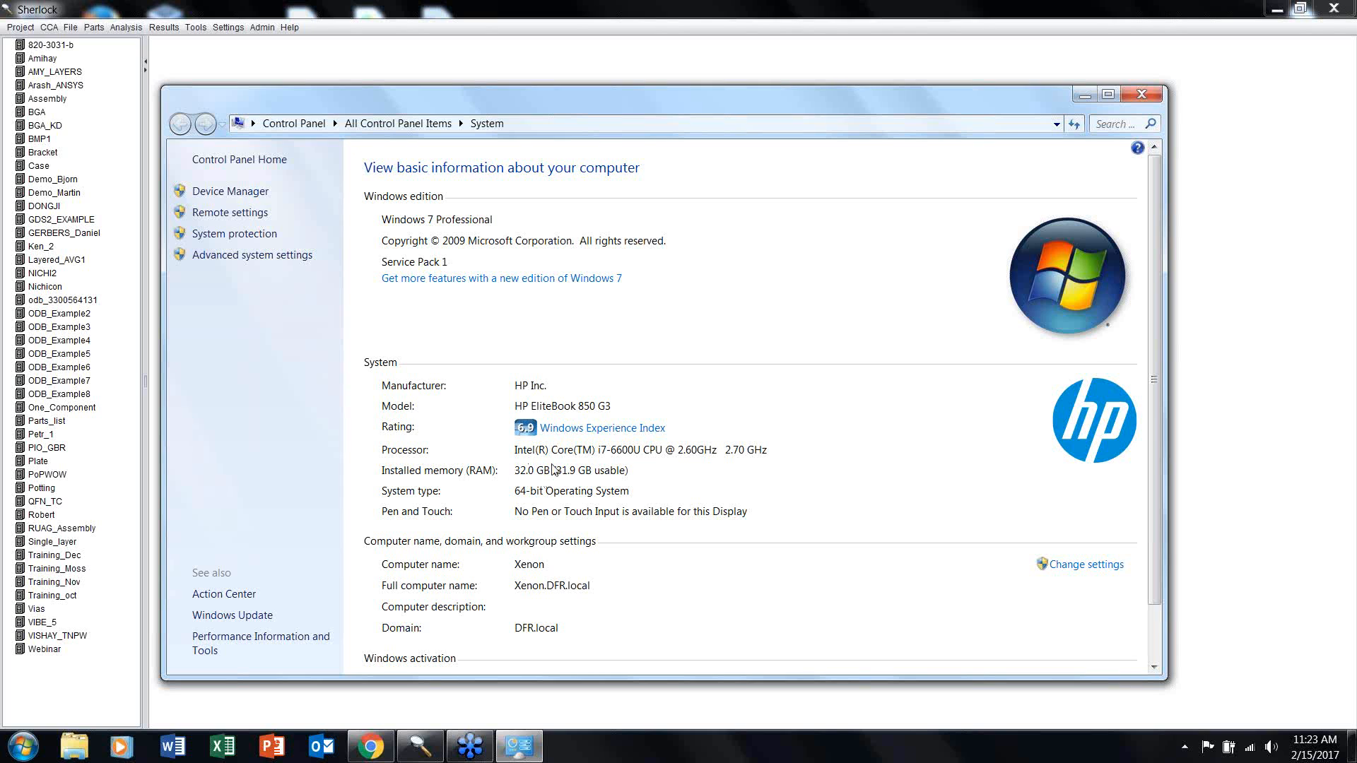
{"action": "left_click", "coordinate": [1142, 94]}
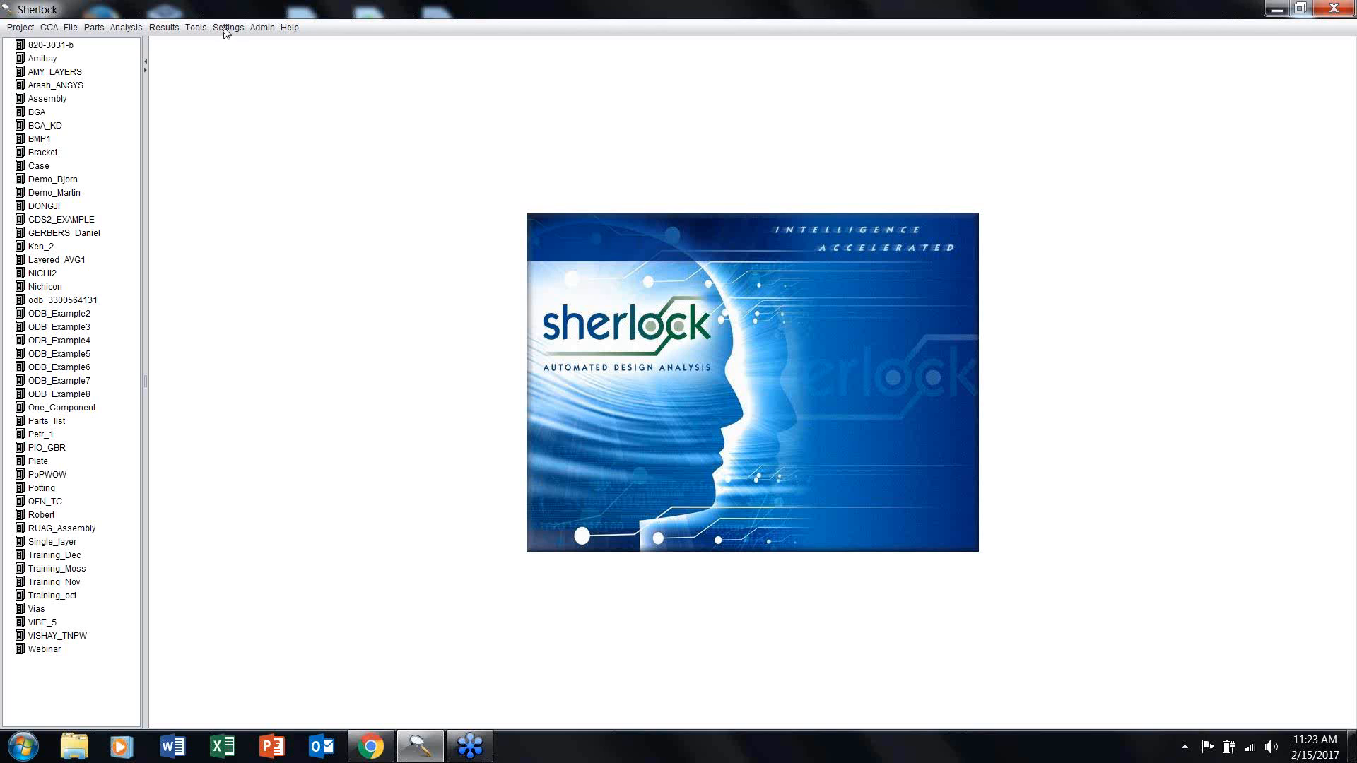
{"action": "left_click", "coordinate": [272, 29]}
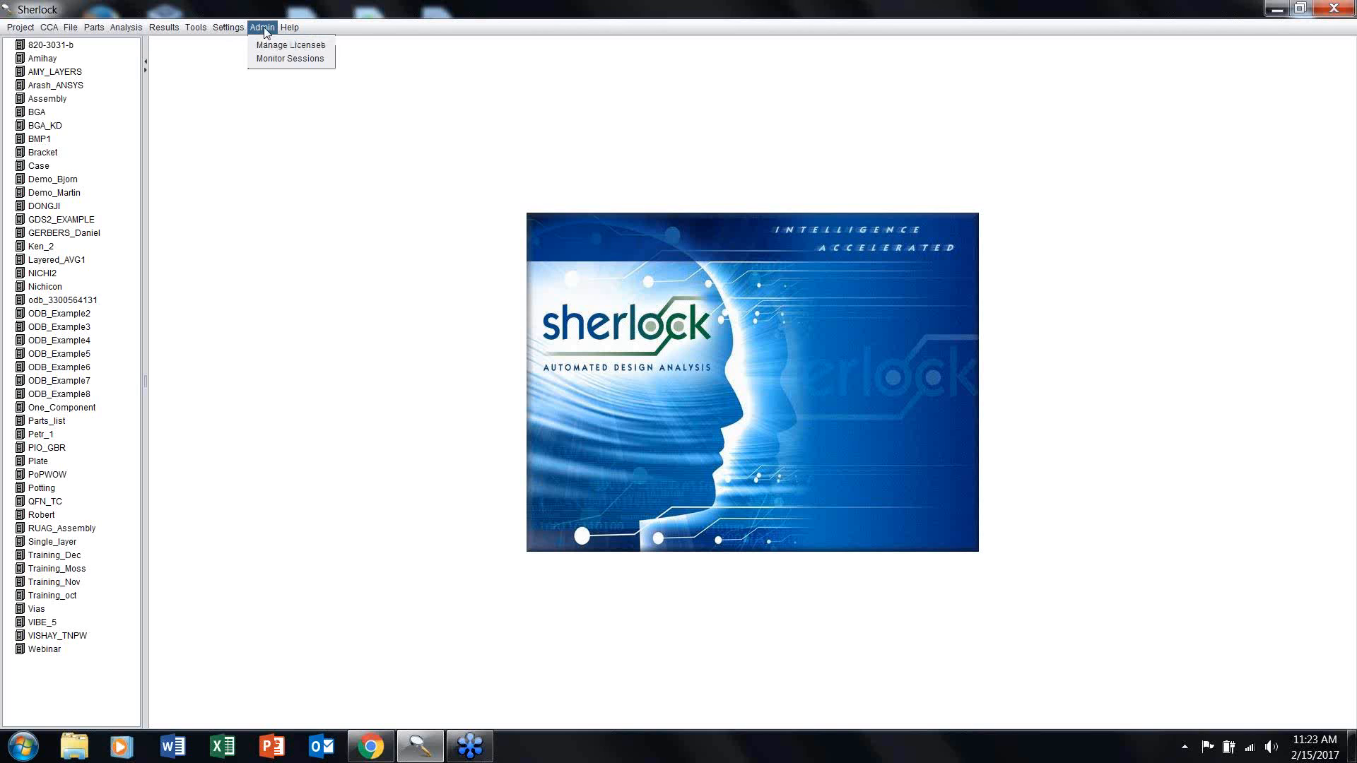
{"action": "left_click", "coordinate": [290, 28]}
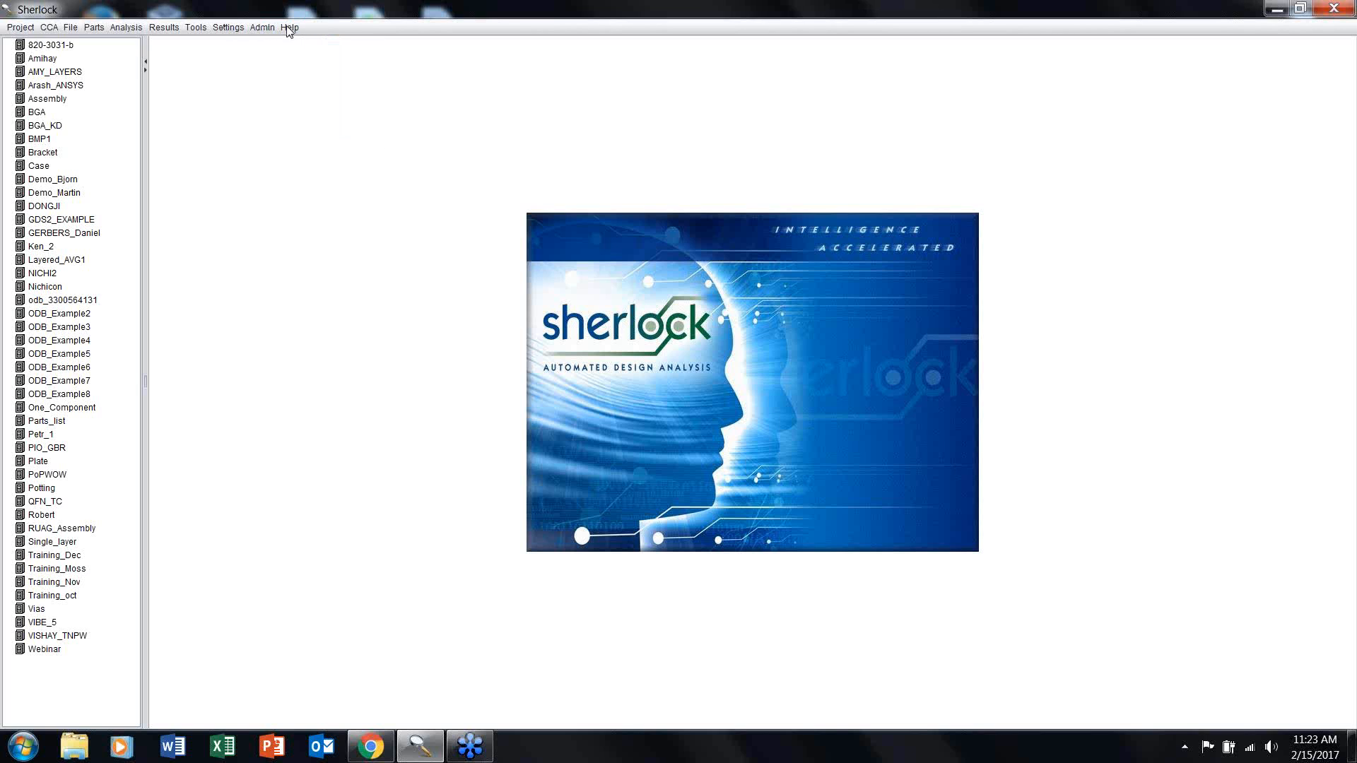
Step: Open the Sherlock client console, copy its log to the clipboard, and paste it into a blank Notepad document
{"action": "left_click", "coordinate": [292, 29]}
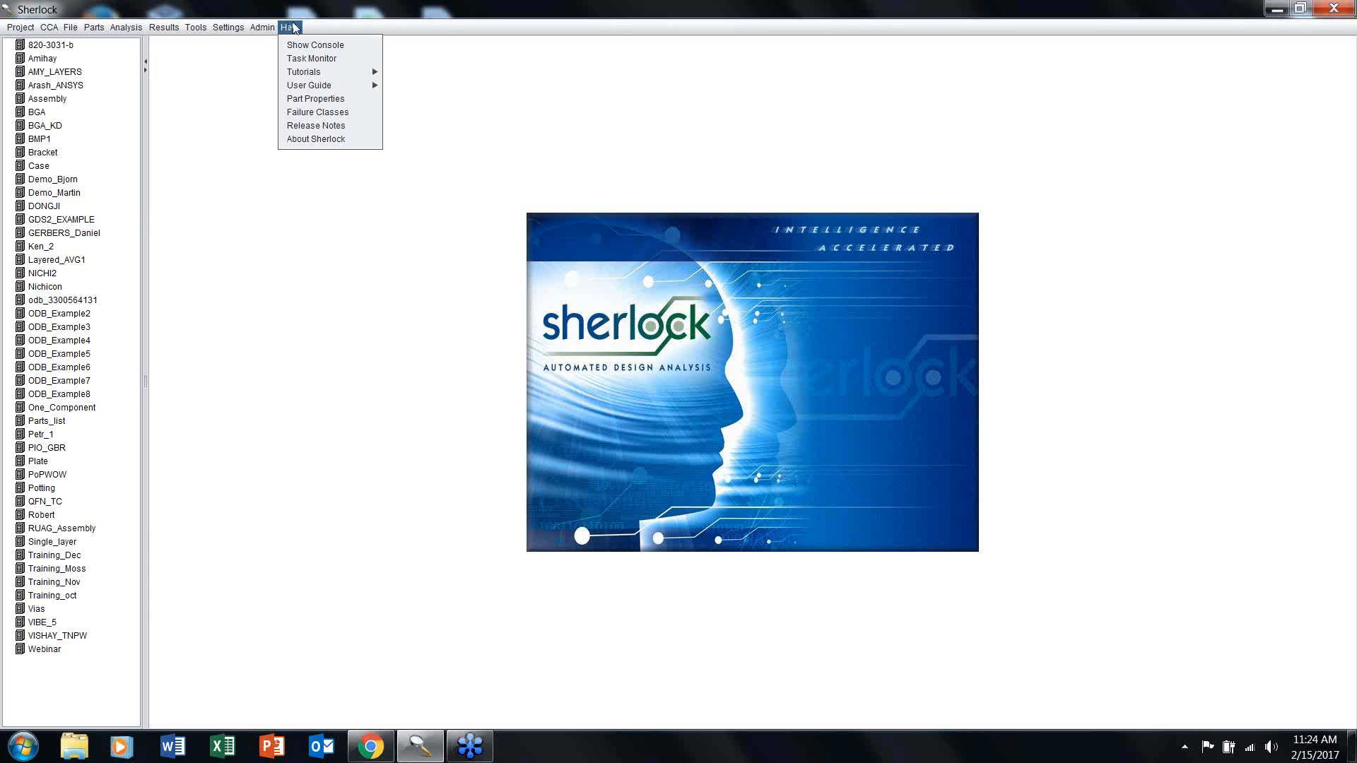
{"action": "left_click", "coordinate": [307, 47]}
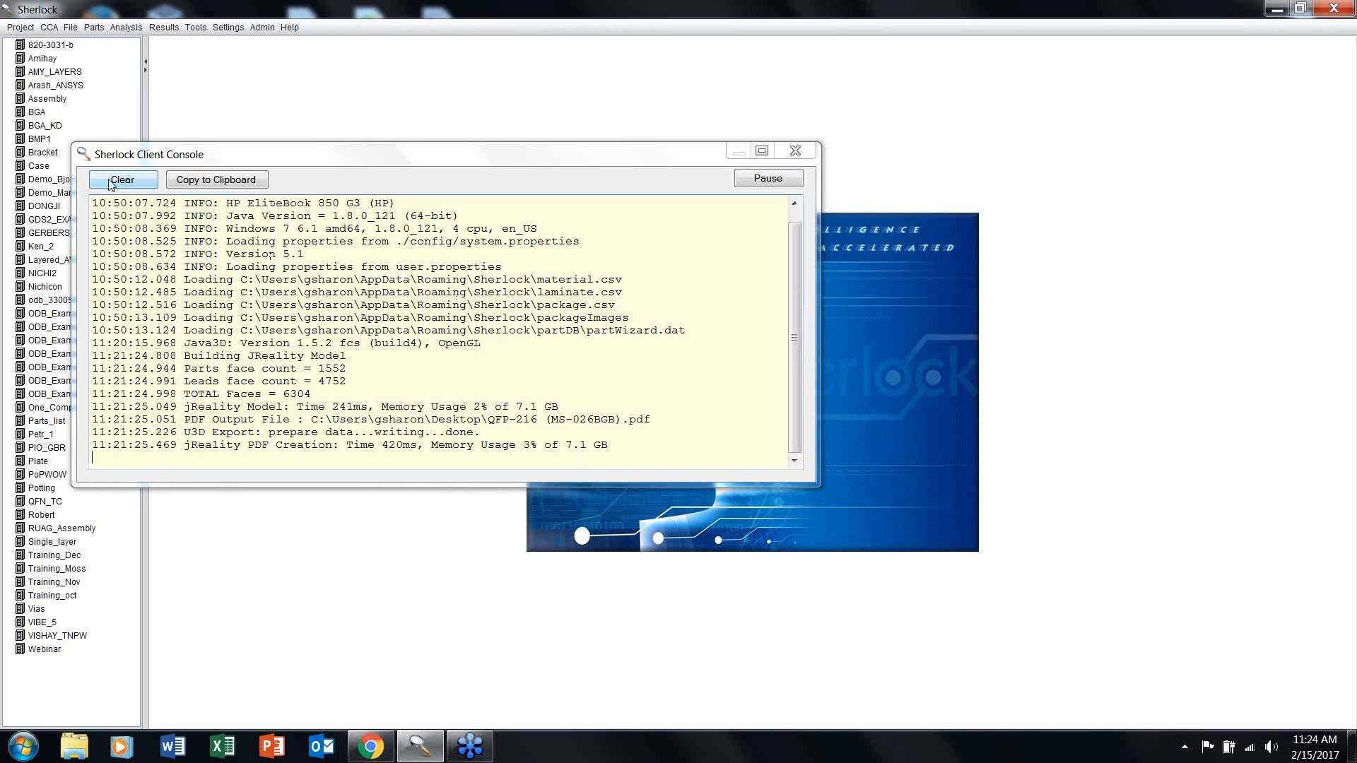
{"action": "left_click", "coordinate": [221, 181]}
{"action": "left_click", "coordinate": [23, 746]}
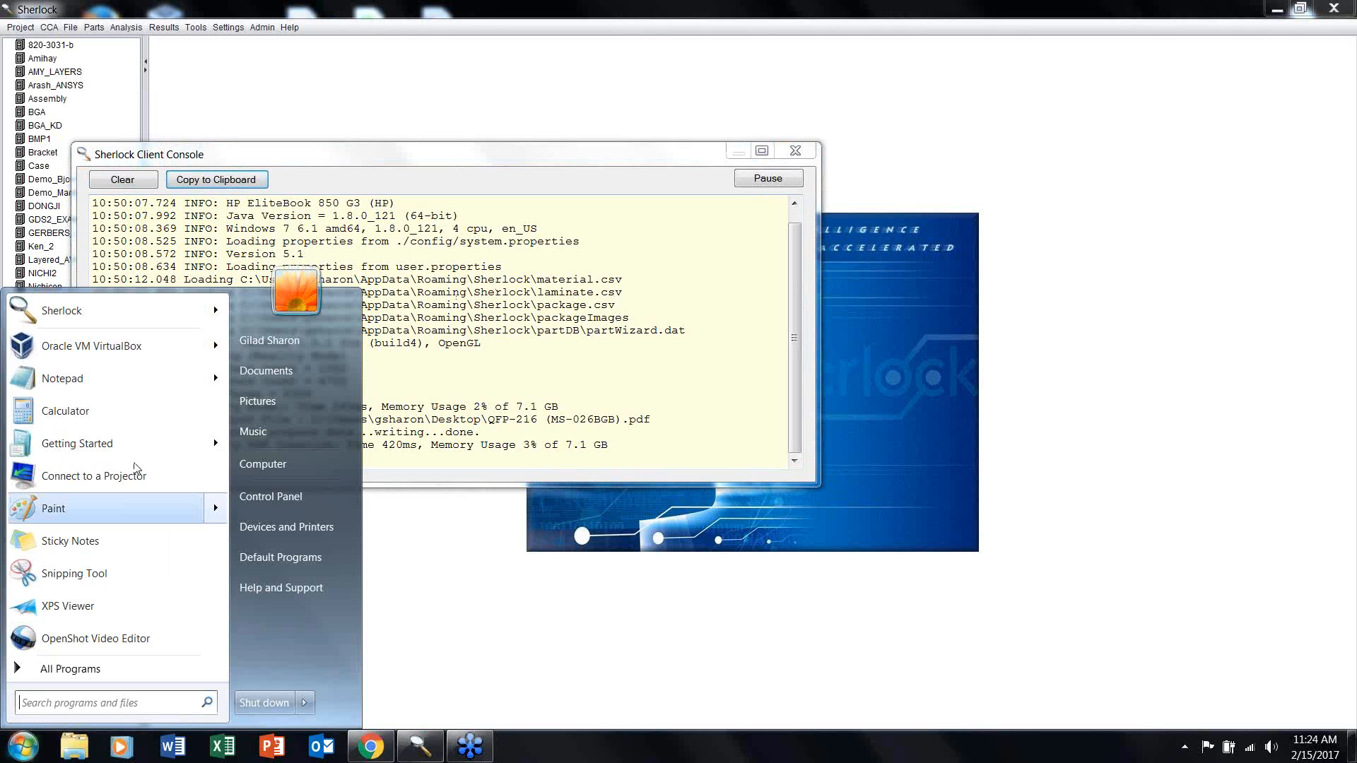
{"action": "left_click", "coordinate": [62, 378]}
{"action": "type", "text": "10:50:07.662 INFO: Sherlock Client Started 10:50:07.724 INFO: HP EliteBook 850 G3 (HP) 10:50:07.992 INFO: Java Version = 1.8.0_121 (64-bit) 10:50:08.369 INFO: Windows 7 6.1 amd64, 1.8.0_121, 4 cpu, en_US 10:50:08.525 INFO: Loading properties from ./config/system.properties 10:50:08.572 INFO: Version 5.1 10:50:08.634 INFO: Loading properties from user.properties 10:50:12.048 Loading C:\\Users\\gsharon\\AppData\\Roaming\\Sherlock\\material.csv 10:50:12.485 Loading C:\\Users\\gsharon\\AppData\\Roaming\\Sherlock\\laminate.csv 10:50:12.516 Loading C:\\Users\\gsharon\\AppData\\Roaming\\Sherlock\\package.csv 10:50:13.109 Loading C:\\Users\\gsharon\\AppData\\Roaming\\Sherlock\\packageImages 10:50:13.124 Loading C:\\Users\\gsharon\\AppData\\Roaming\\Sherlock\\partDB\\partWizard.dat 11:20:15.968 Java3D: Version 1.5.2 fcs (build4), OpenGL 11:21:24.808 Building JReality Model 11:21:24.944 Parts face count = 1552 11:21:24.991 Leads face count = 4752 11:21:24.998 TOTAL Faces = 6304 11:21:25.049 jReality Model: Time 241ms, Memory Usage 2% of 7.1 GB 11:21:25.051 PDF Output File : C:\\Users\\gsharon\\Desktop\\QFP-216 (MS-026BGB).pdf 11:21:25.226 U3D Export: prepare data...writing...done. 11:21:25.469 jReality PDF Creation: Time 420ms, Memory Usage 3% of 7.1 GB"}
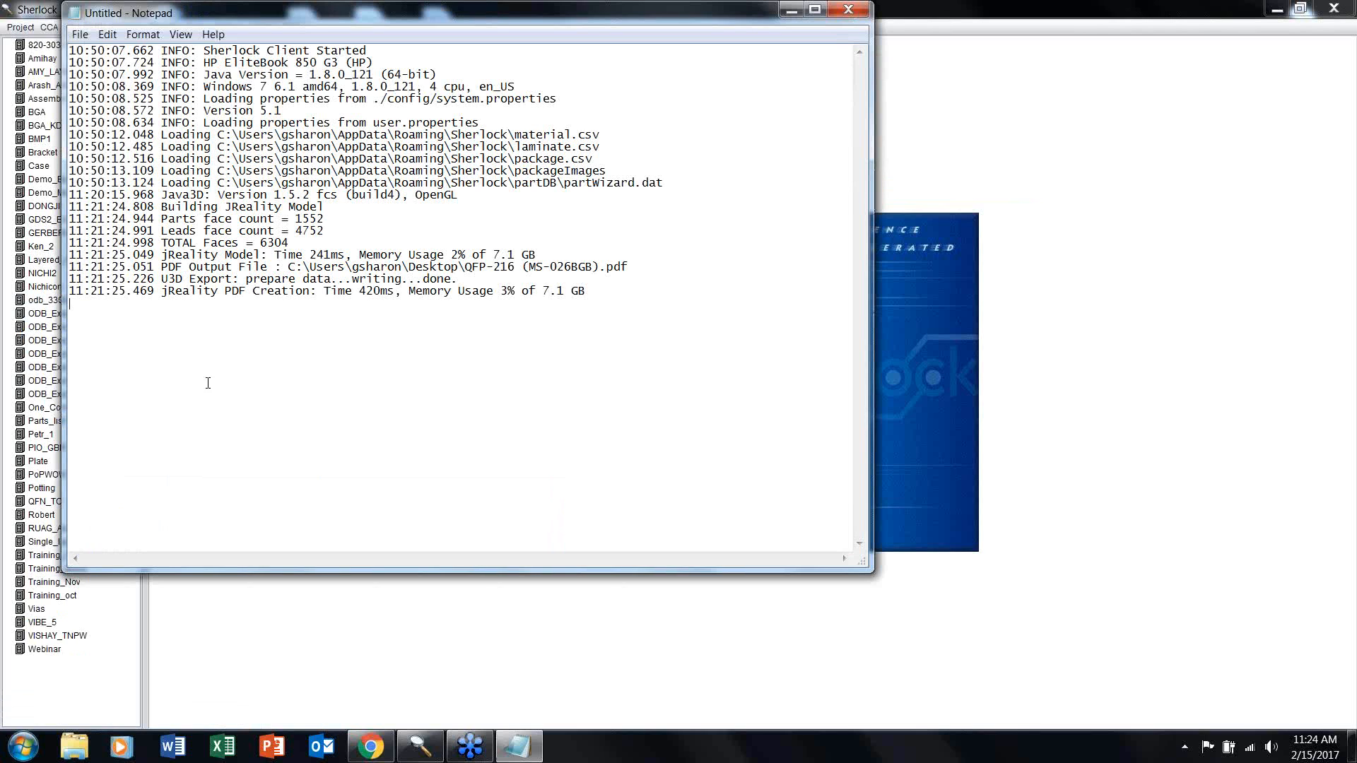
Step: Discard the Notepad document without saving and close the Sherlock client console
{"action": "left_click", "coordinate": [849, 12]}
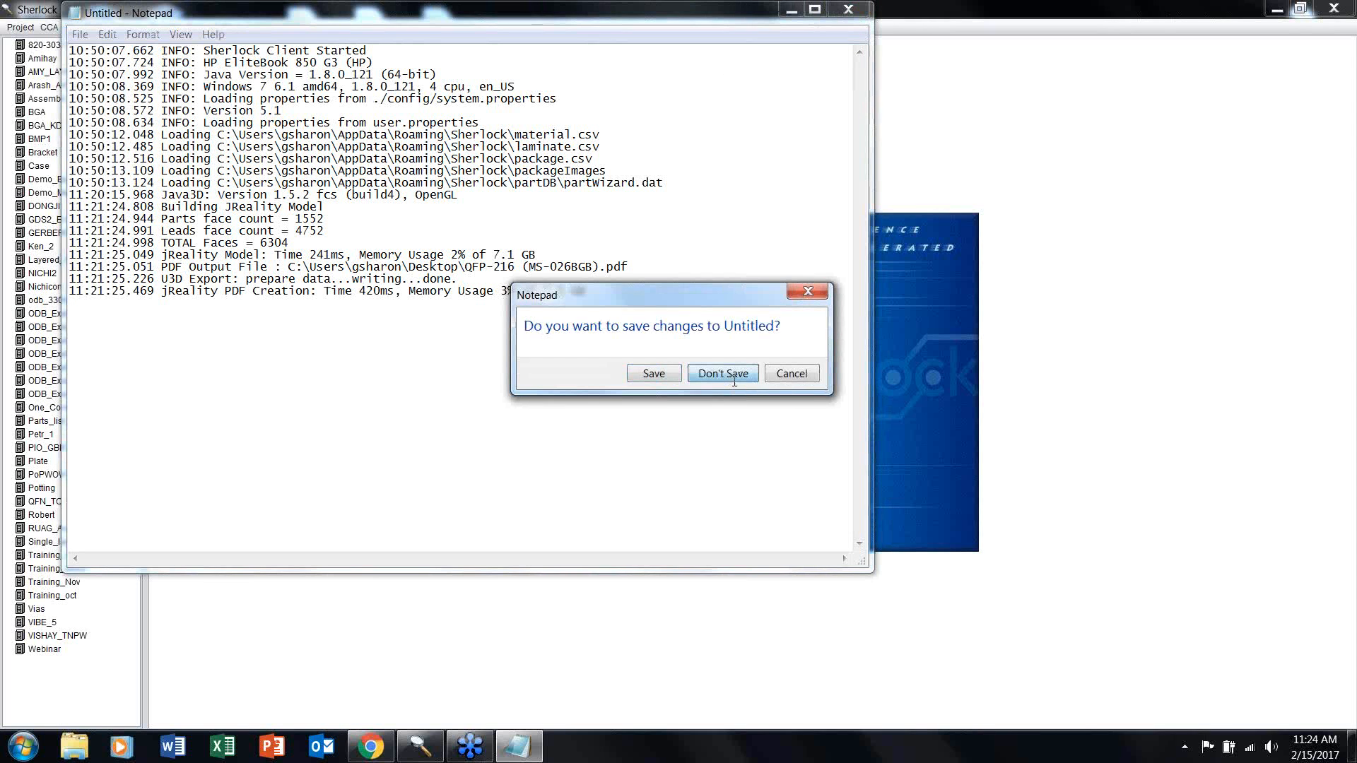
{"action": "left_click", "coordinate": [729, 383]}
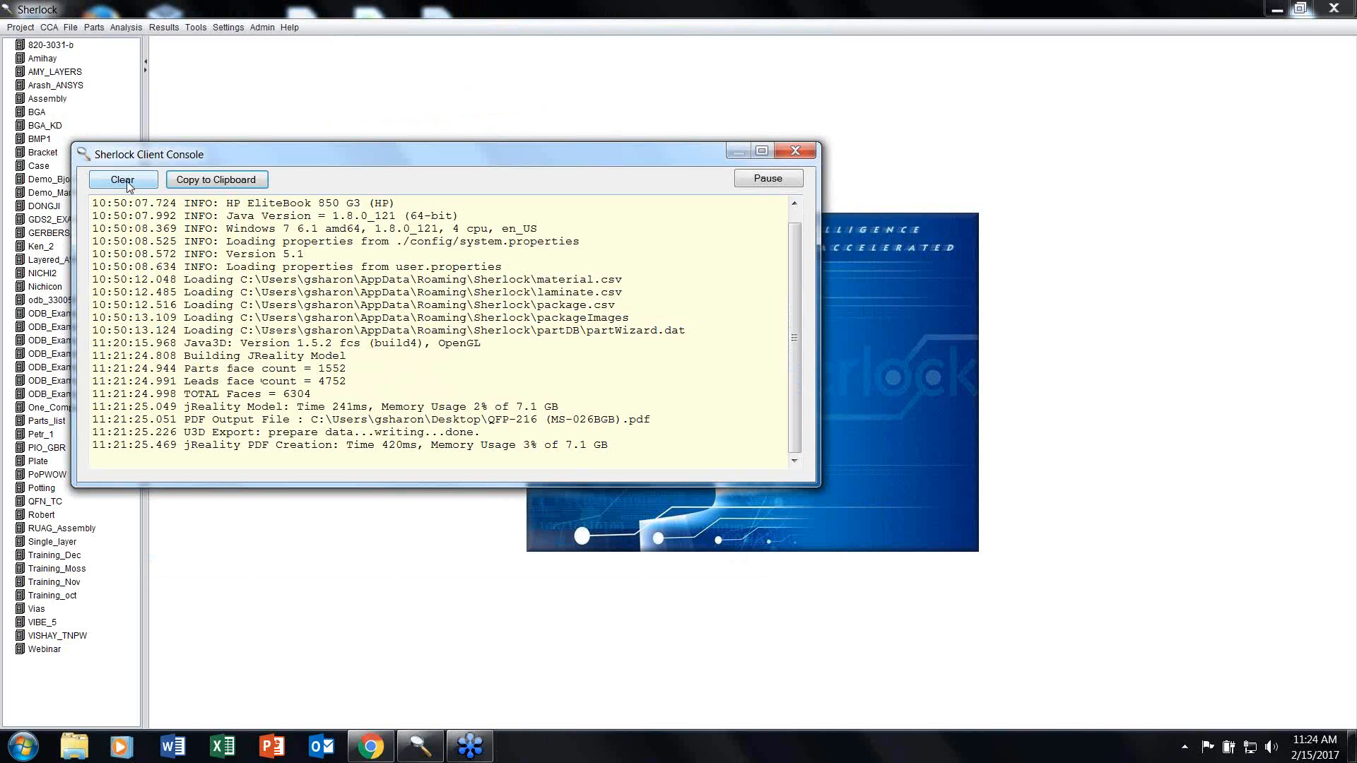
{"action": "left_click", "coordinate": [217, 182]}
{"action": "left_click", "coordinate": [810, 152]}
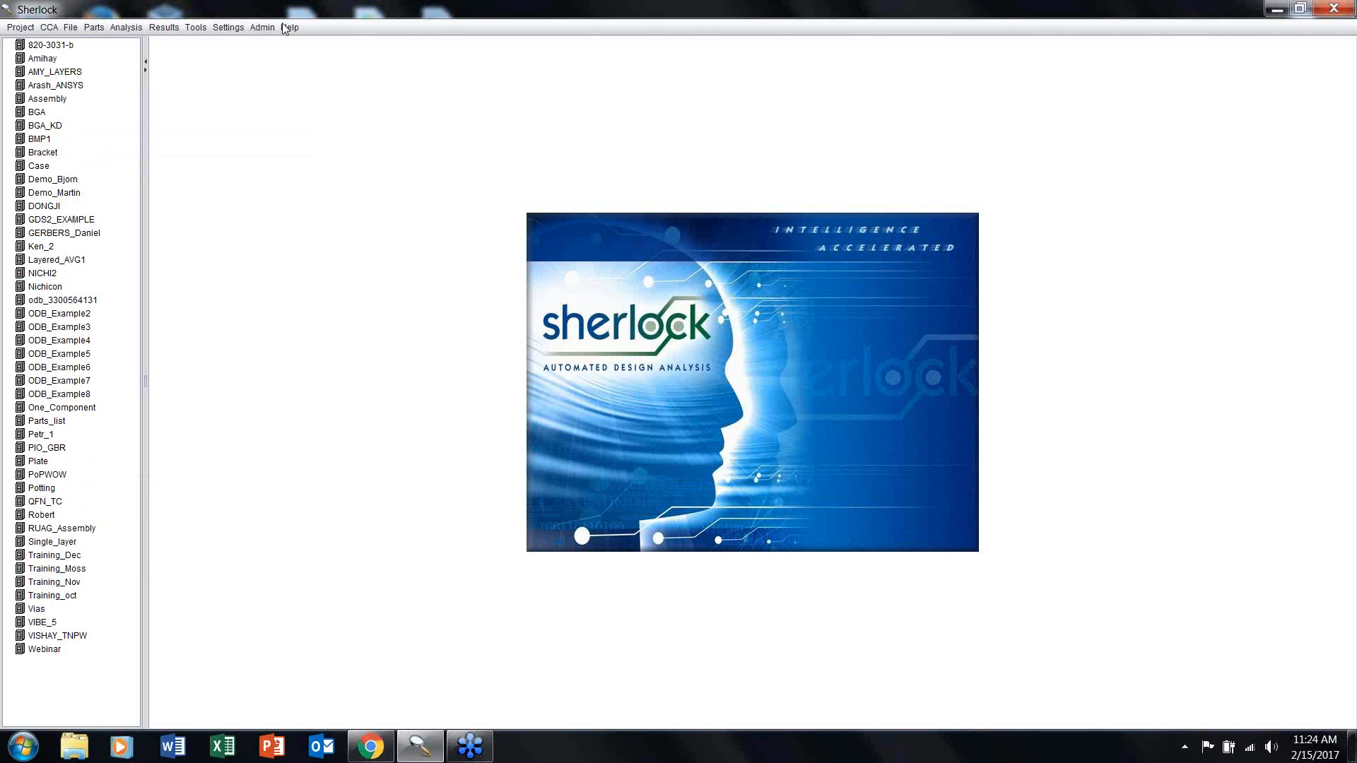
Step: Open the Task Monitor, view the explanation of Reserved Memory, and close the explanation
{"action": "left_click", "coordinate": [290, 27]}
{"action": "left_click", "coordinate": [313, 61]}
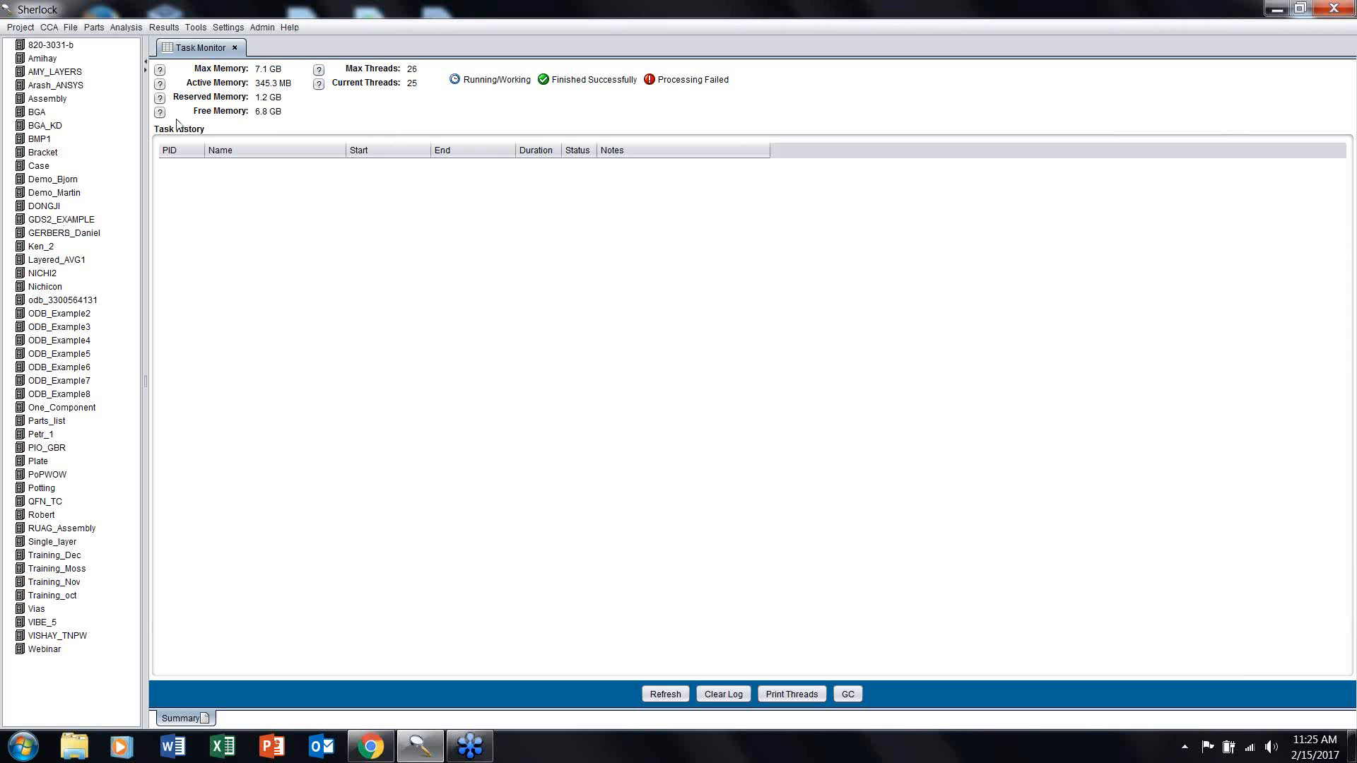
{"action": "left_click", "coordinate": [160, 98]}
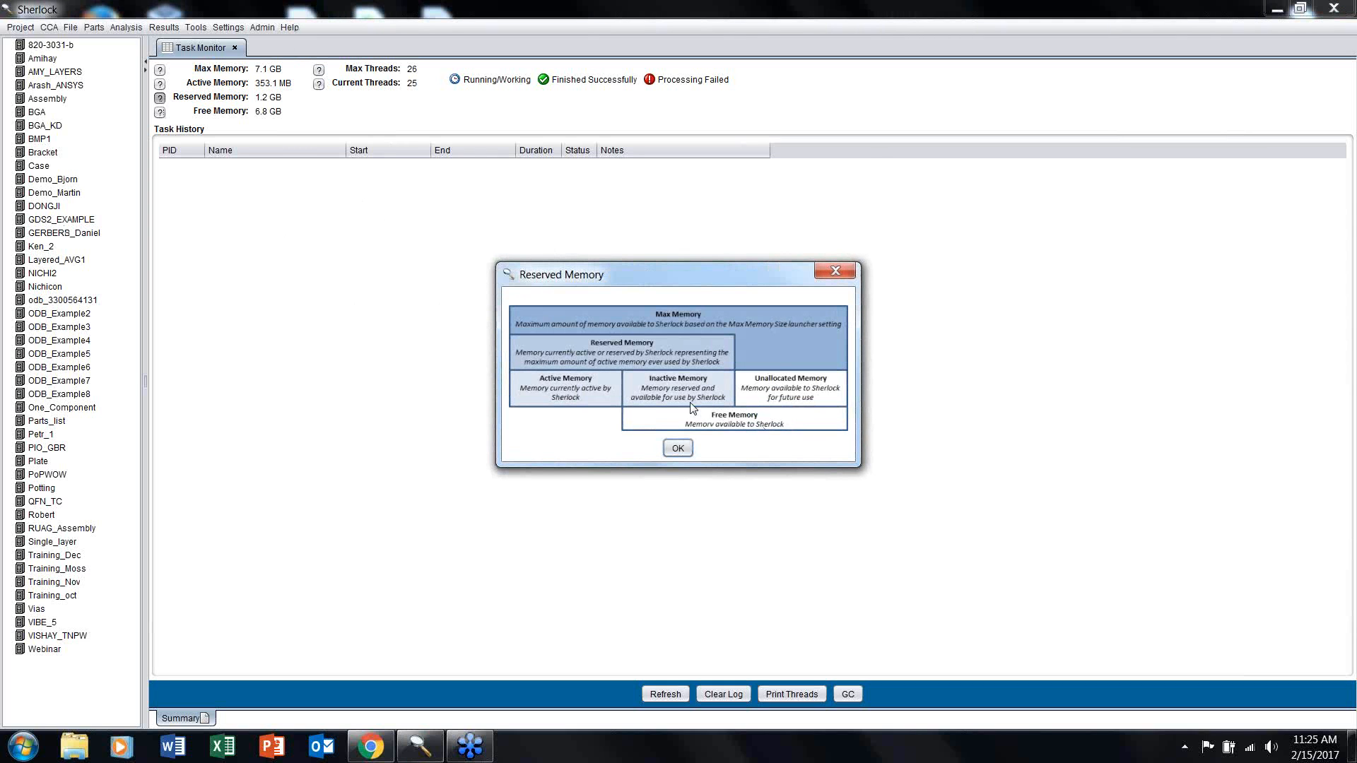
{"action": "left_click", "coordinate": [834, 273]}
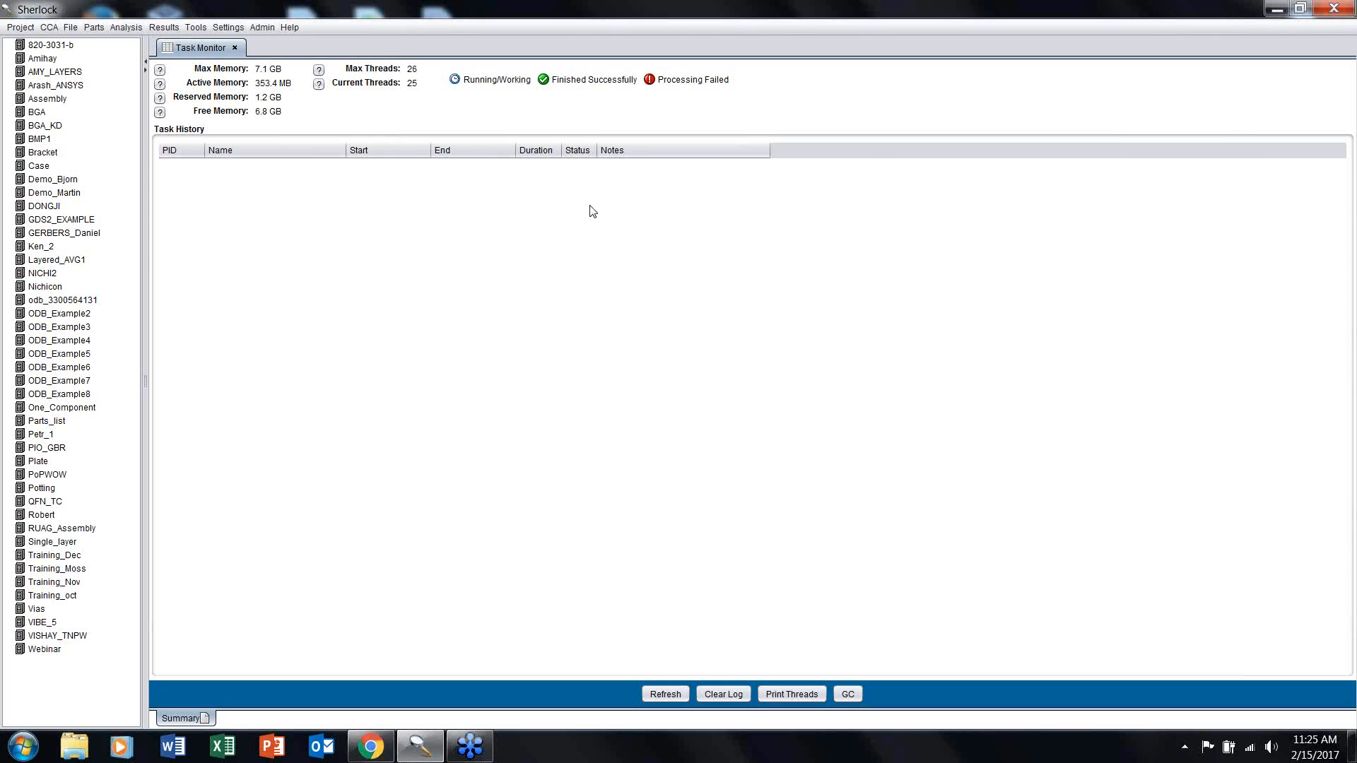
Step: Look over the help resources and open the Part Properties reference document
{"action": "left_click", "coordinate": [295, 28]}
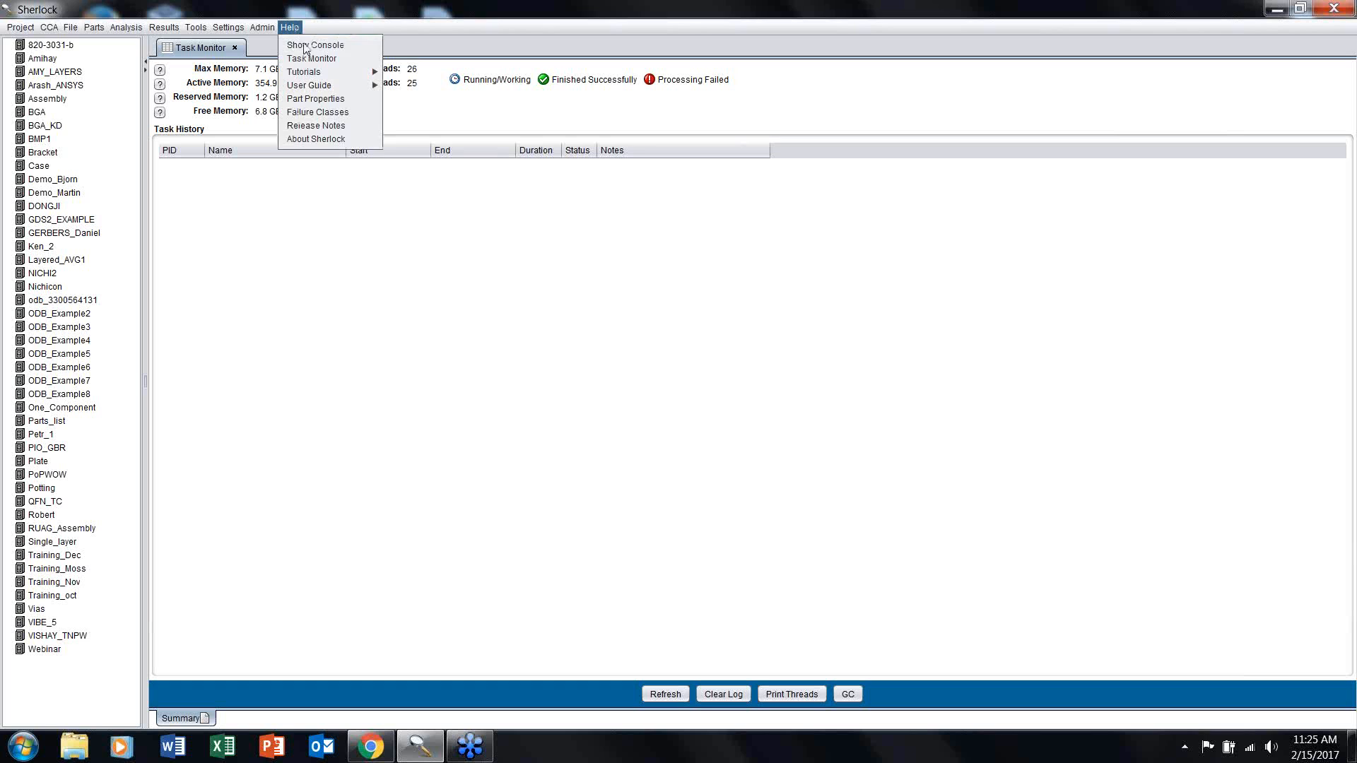
{"action": "mouse_move", "coordinate": [311, 75]}
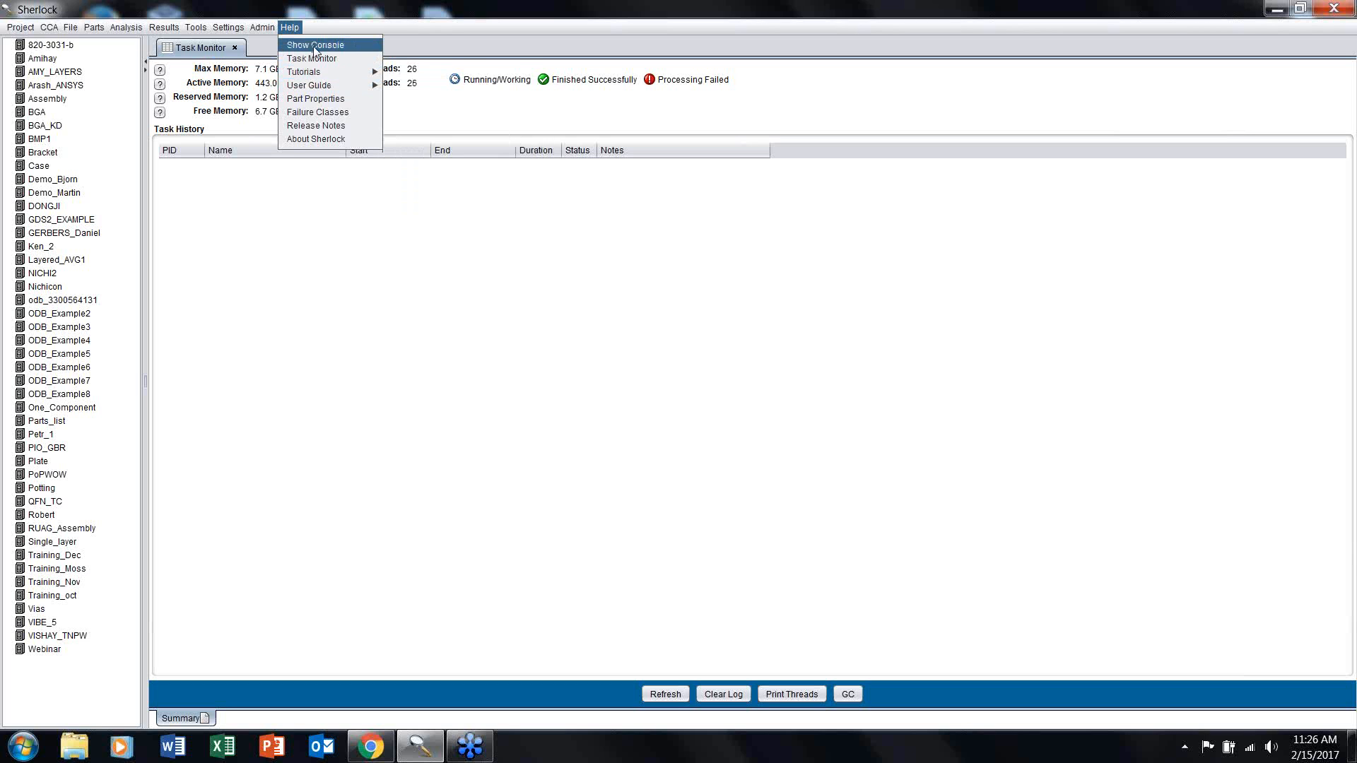
{"action": "left_click", "coordinate": [314, 100]}
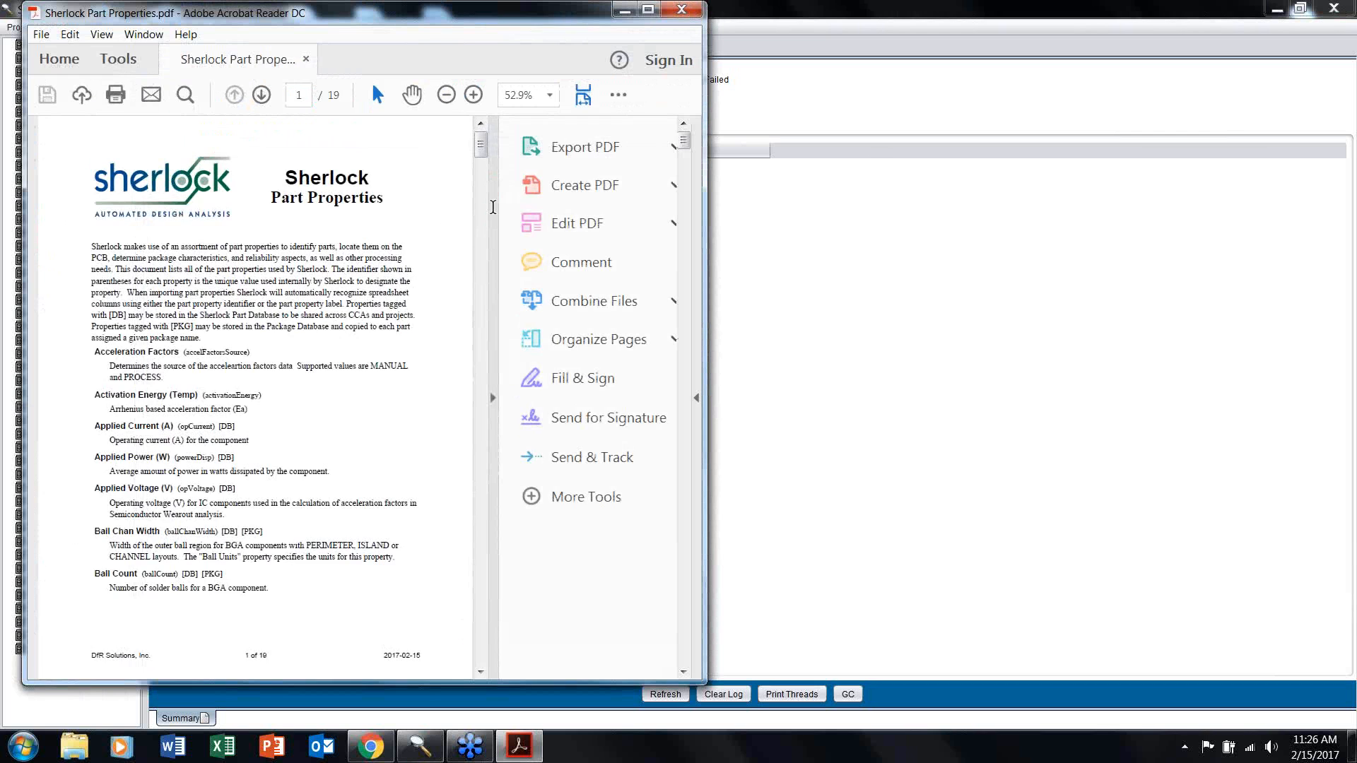
Step: Browse the Part Properties document to the Ball Pad Diameter entry and examine its ballPadDiam identifier up close
{"action": "scroll", "coordinate": [498, 332], "scroll_direction": "down", "scroll_amount": 10}
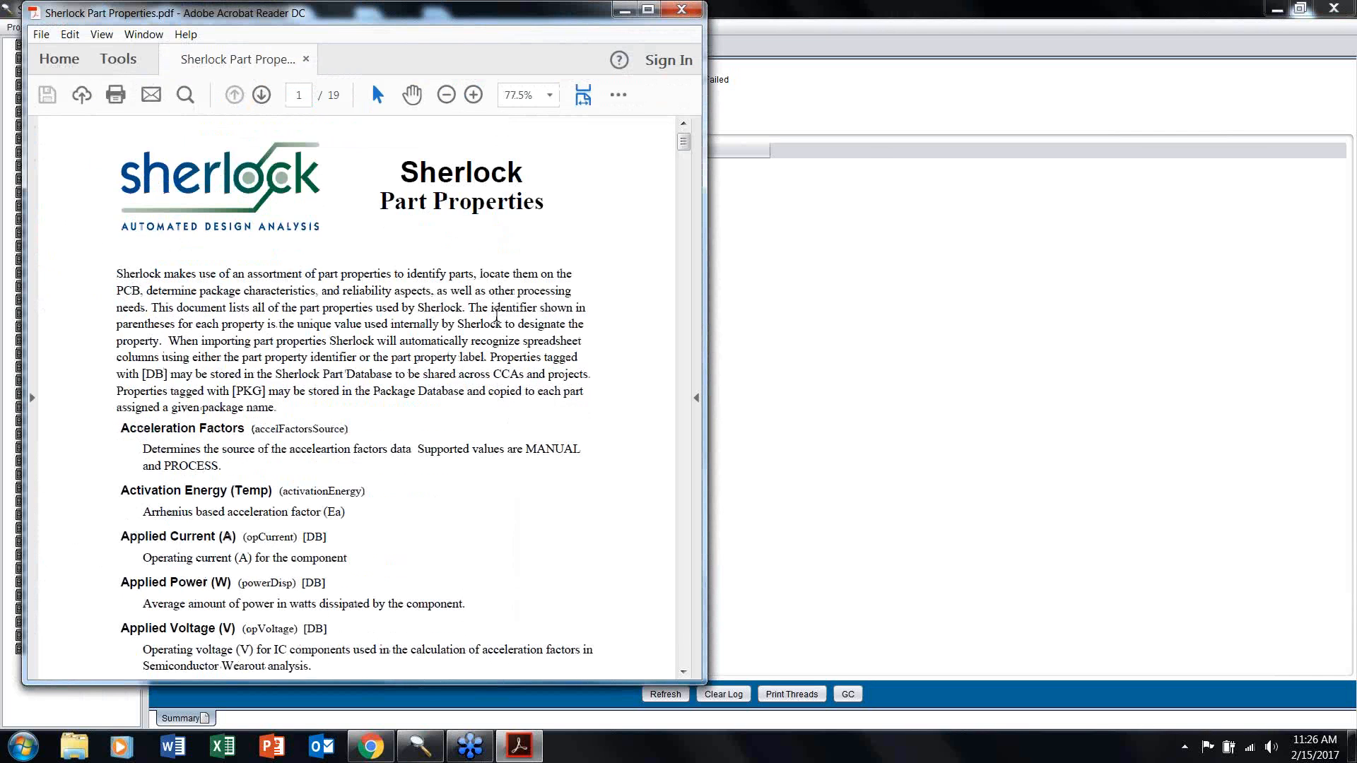
{"action": "scroll", "coordinate": [503, 361], "scroll_direction": "down", "scroll_amount": 12}
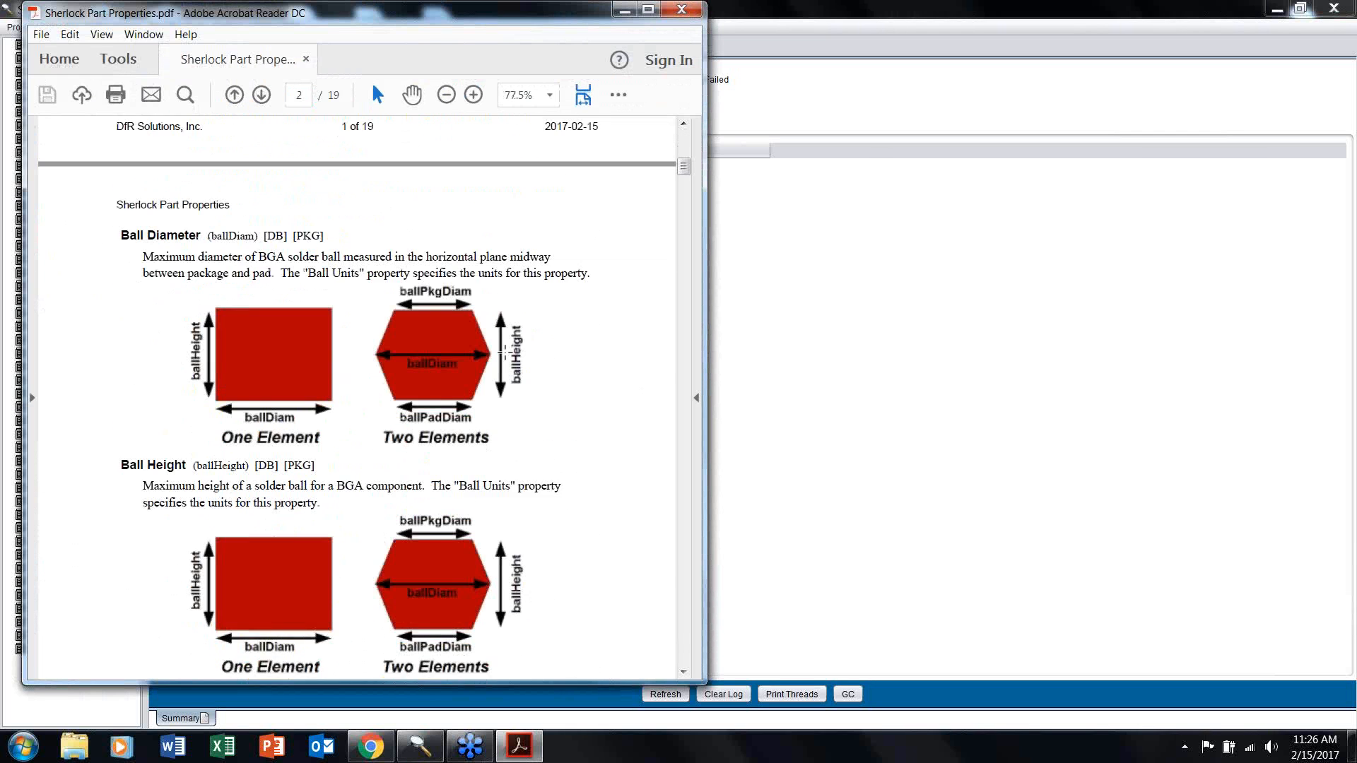
{"action": "scroll", "coordinate": [499, 369], "scroll_direction": "down", "scroll_amount": 9}
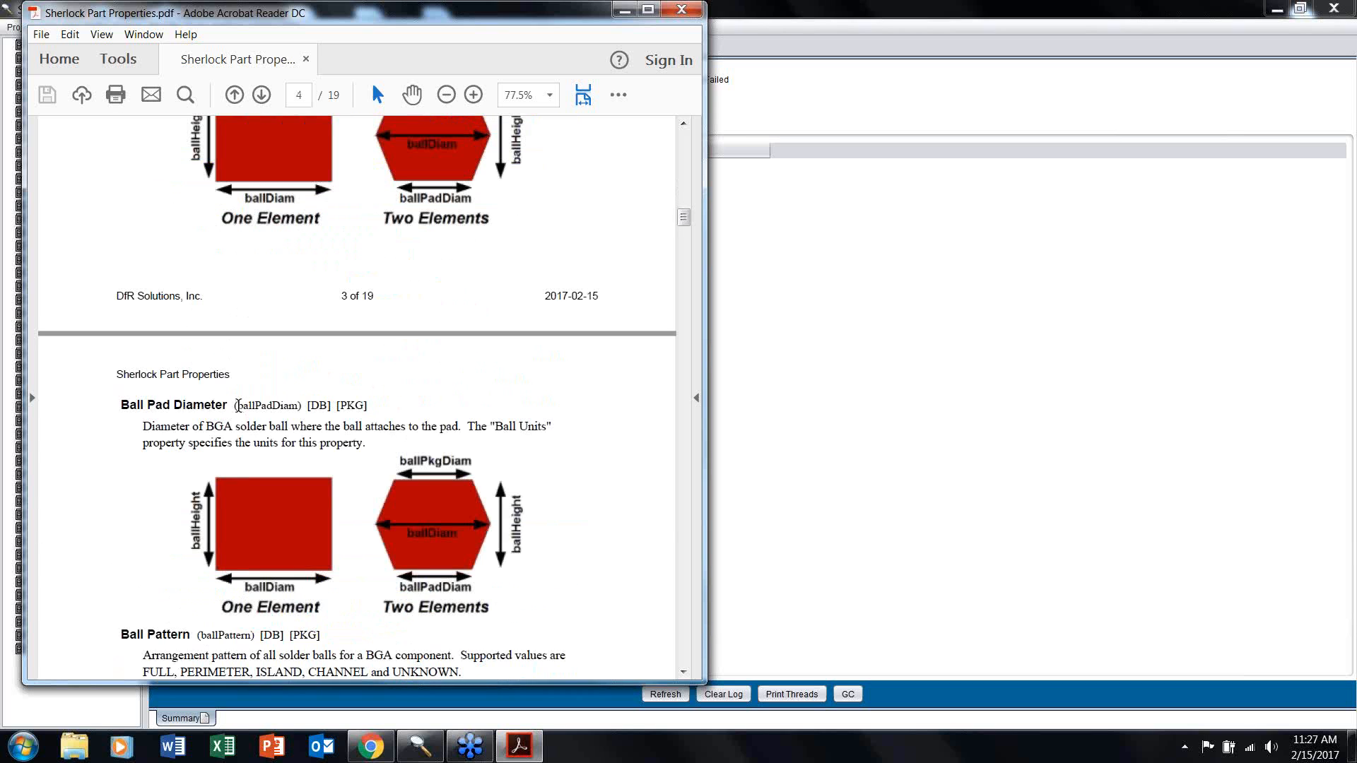
{"action": "left_click_drag", "start_coordinate": [238, 404], "coordinate": [299, 407]}
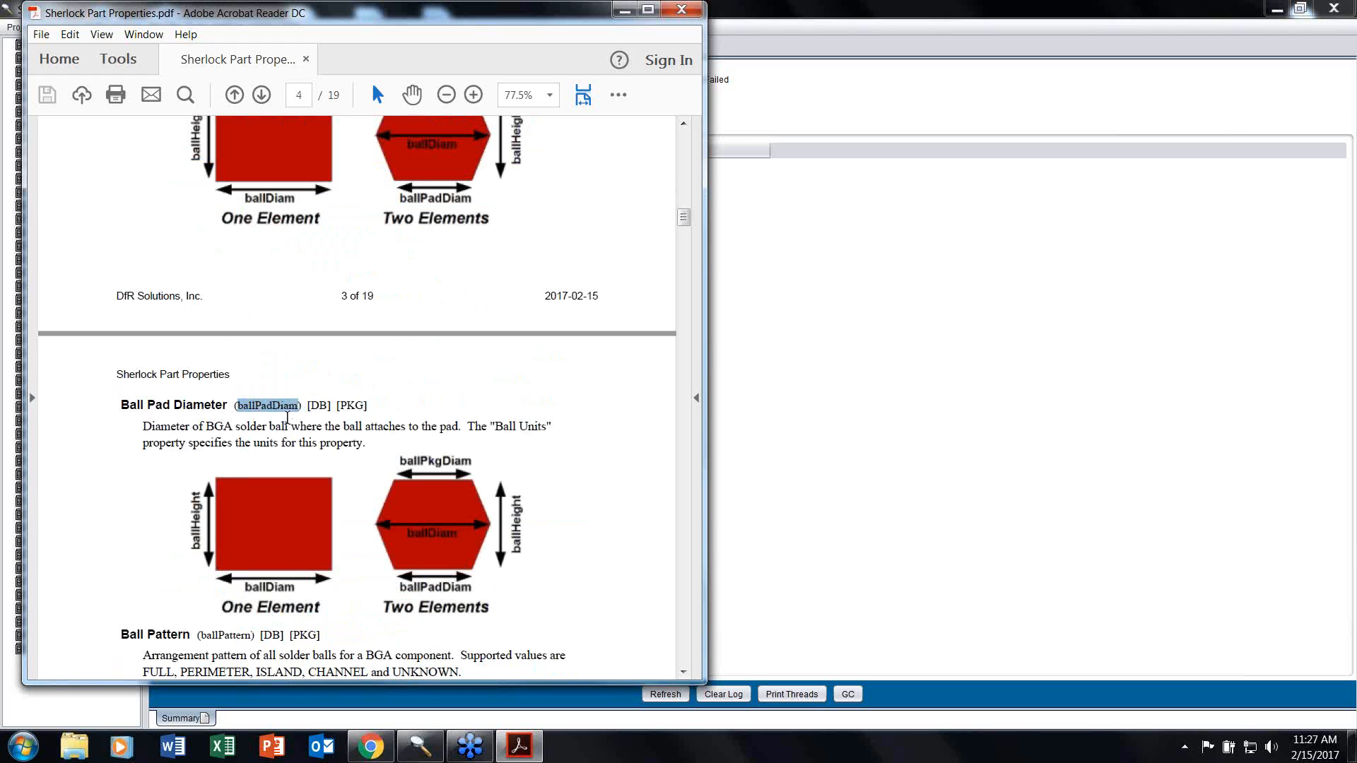
{"action": "scroll", "coordinate": [277, 430], "scroll_direction": "up", "scroll_amount": 1}
{"action": "scroll", "coordinate": [276, 429], "scroll_direction": "up", "scroll_amount": 5}
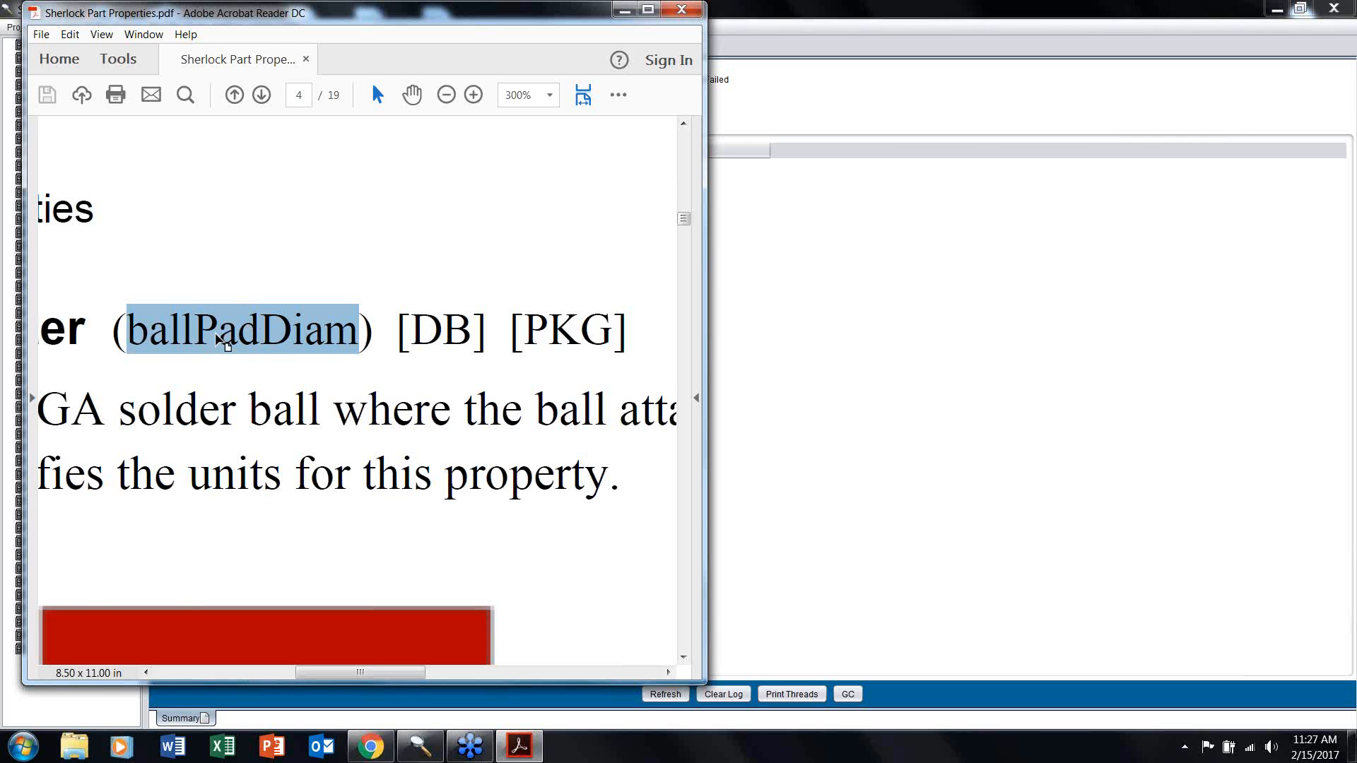
{"action": "scroll", "coordinate": [261, 357], "scroll_direction": "down", "scroll_amount": 5}
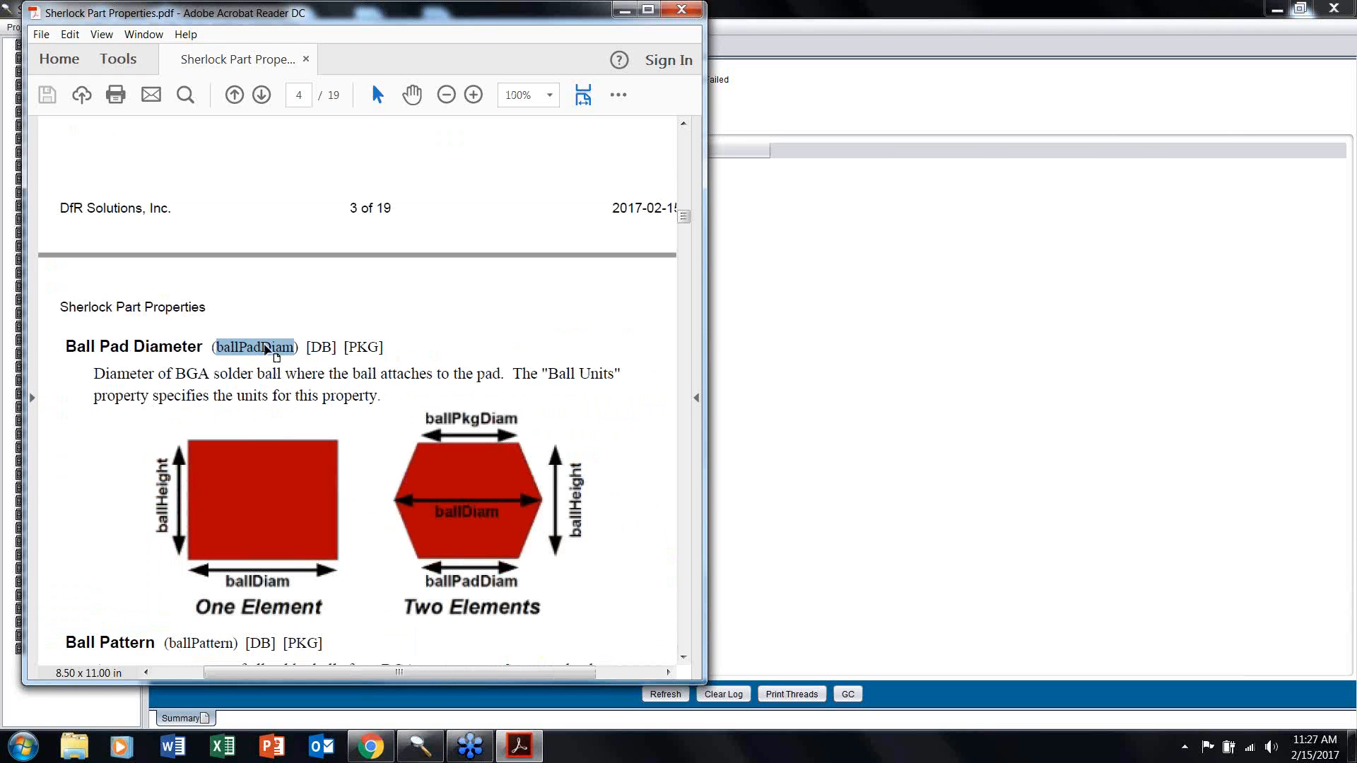
{"action": "scroll", "coordinate": [253, 353], "scroll_direction": "down", "scroll_amount": 1}
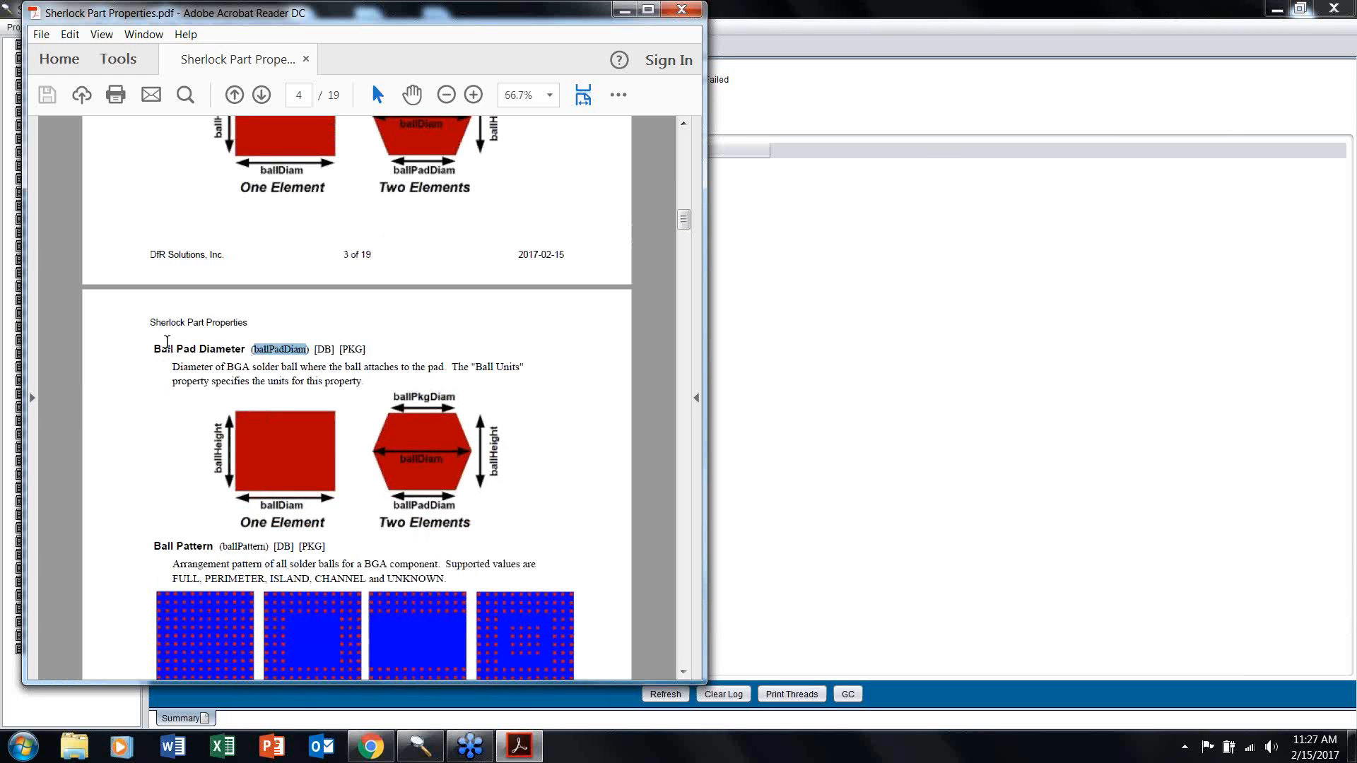
Step: Highlight the Ball Pad Diameter heading with its identifier, and the description beneath it
{"action": "left_click", "coordinate": [152, 349]}
{"action": "left_click_drag", "start_coordinate": [153, 349], "coordinate": [305, 352]}
{"action": "left_click_drag", "start_coordinate": [173, 367], "coordinate": [379, 398]}
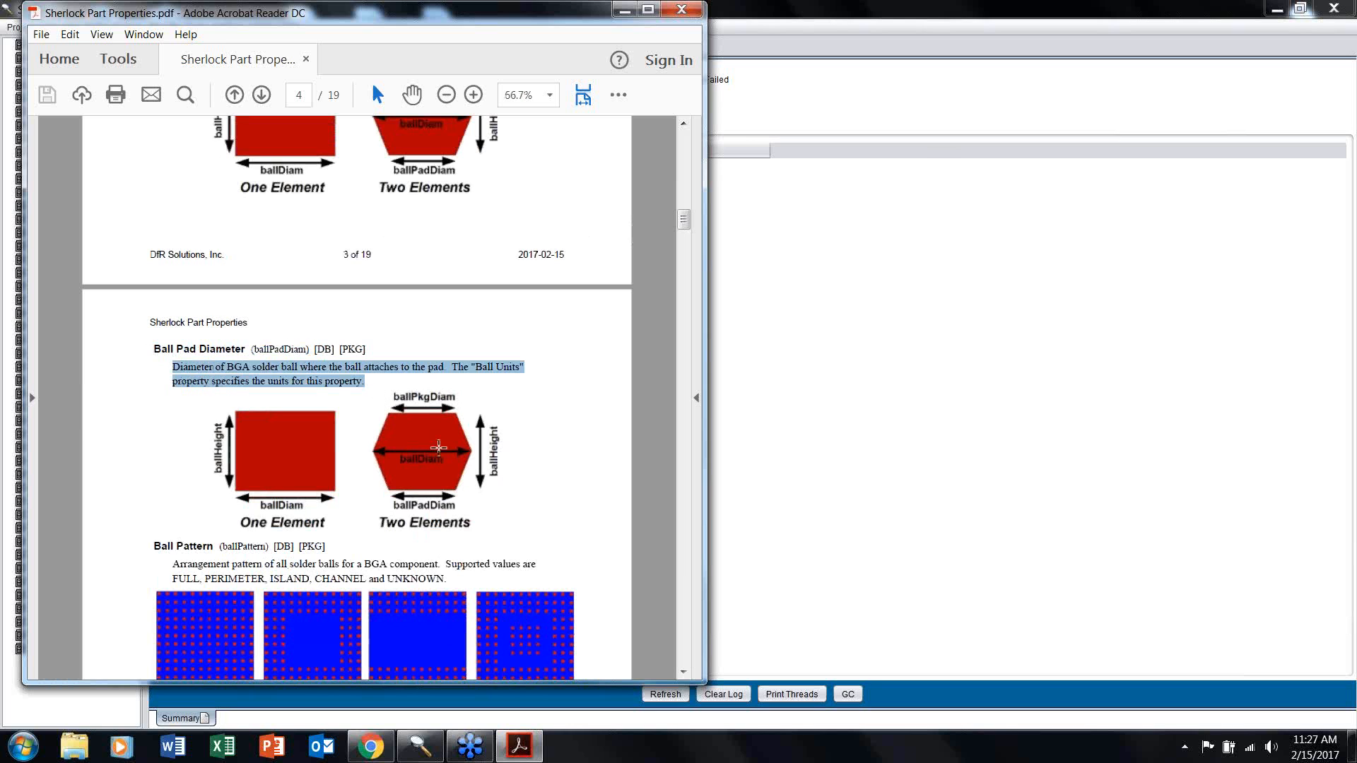
Step: Review the ball pattern, perimeter and island entries in the Part Properties document, and minimize its window
{"action": "scroll", "coordinate": [415, 456], "scroll_direction": "down", "scroll_amount": 1}
{"action": "scroll", "coordinate": [373, 530], "scroll_direction": "down", "scroll_amount": 20}
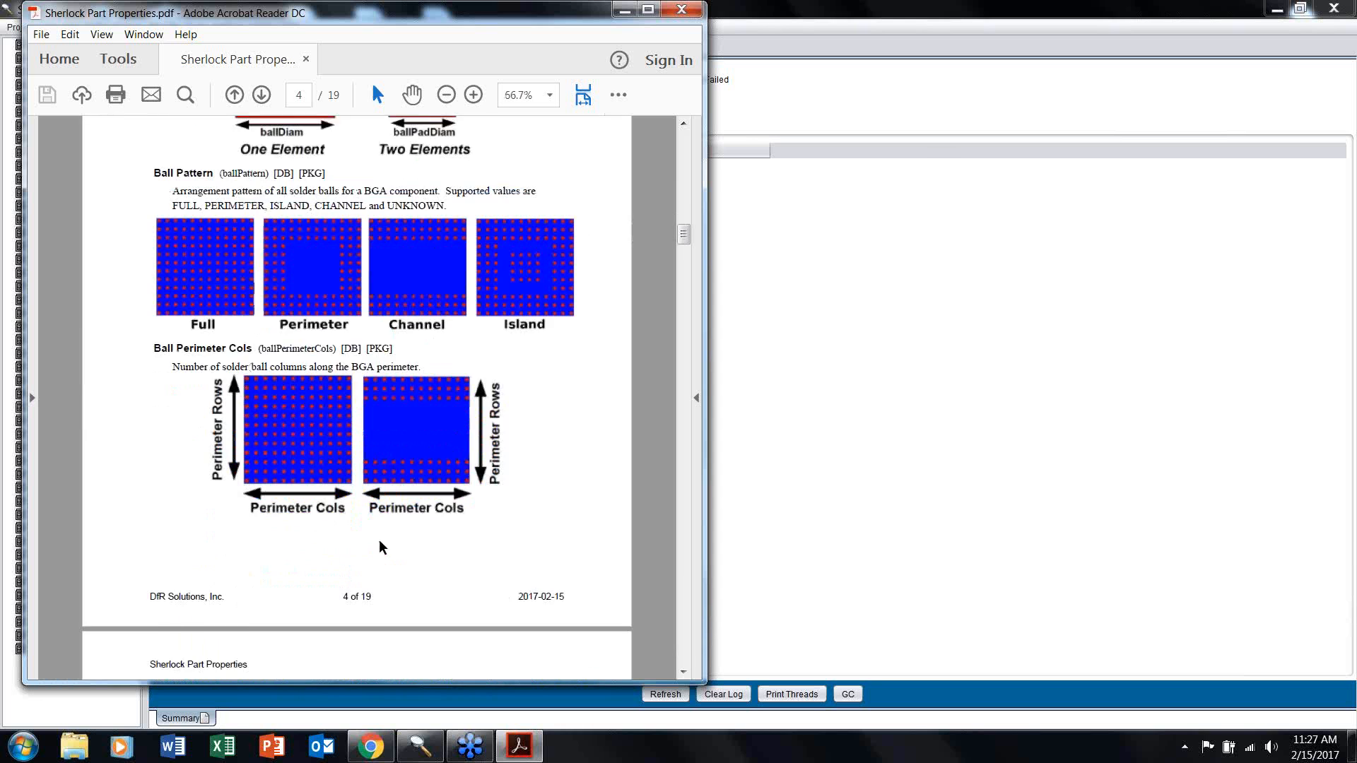
{"action": "left_click_drag", "start_coordinate": [680, 309], "coordinate": [735, 142]}
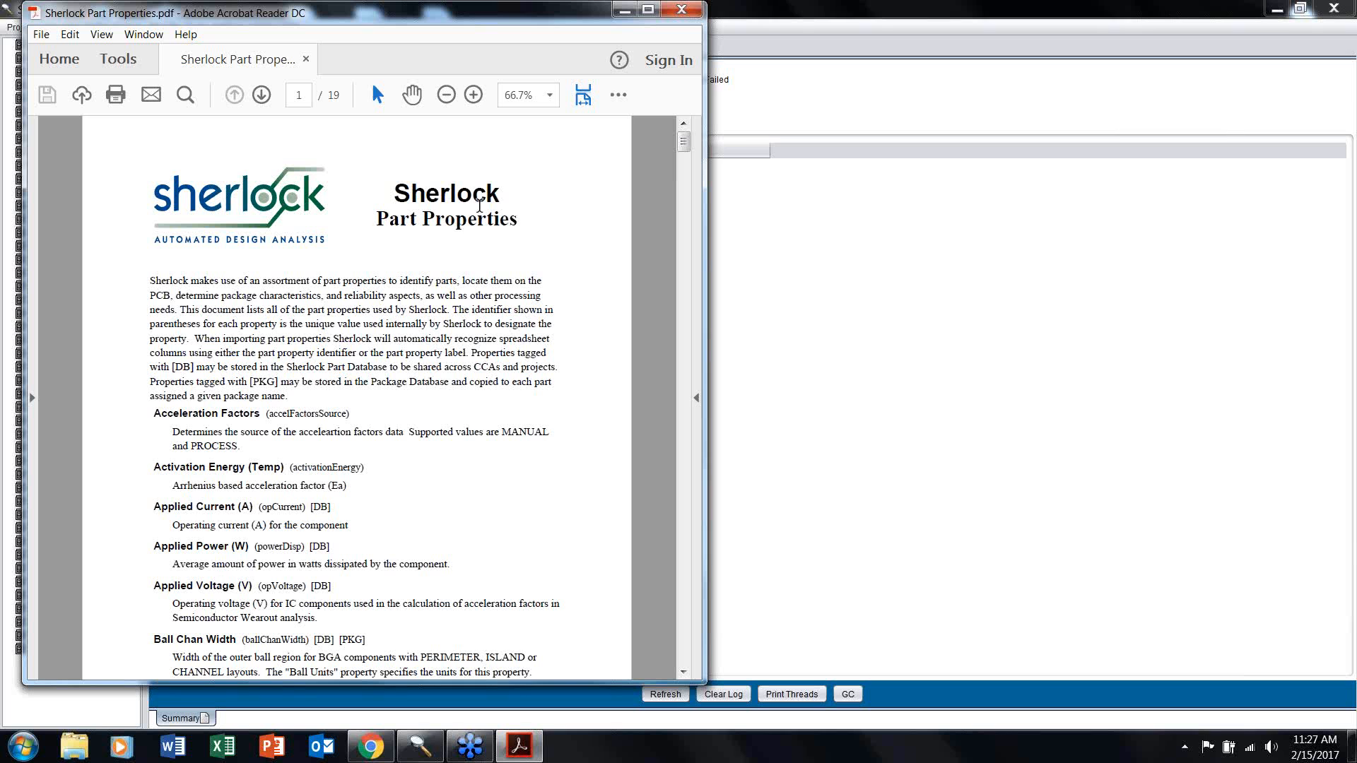
{"action": "scroll", "coordinate": [413, 341], "scroll_direction": "down", "scroll_amount": 2}
{"action": "scroll", "coordinate": [413, 342], "scroll_direction": "down", "scroll_amount": 20}
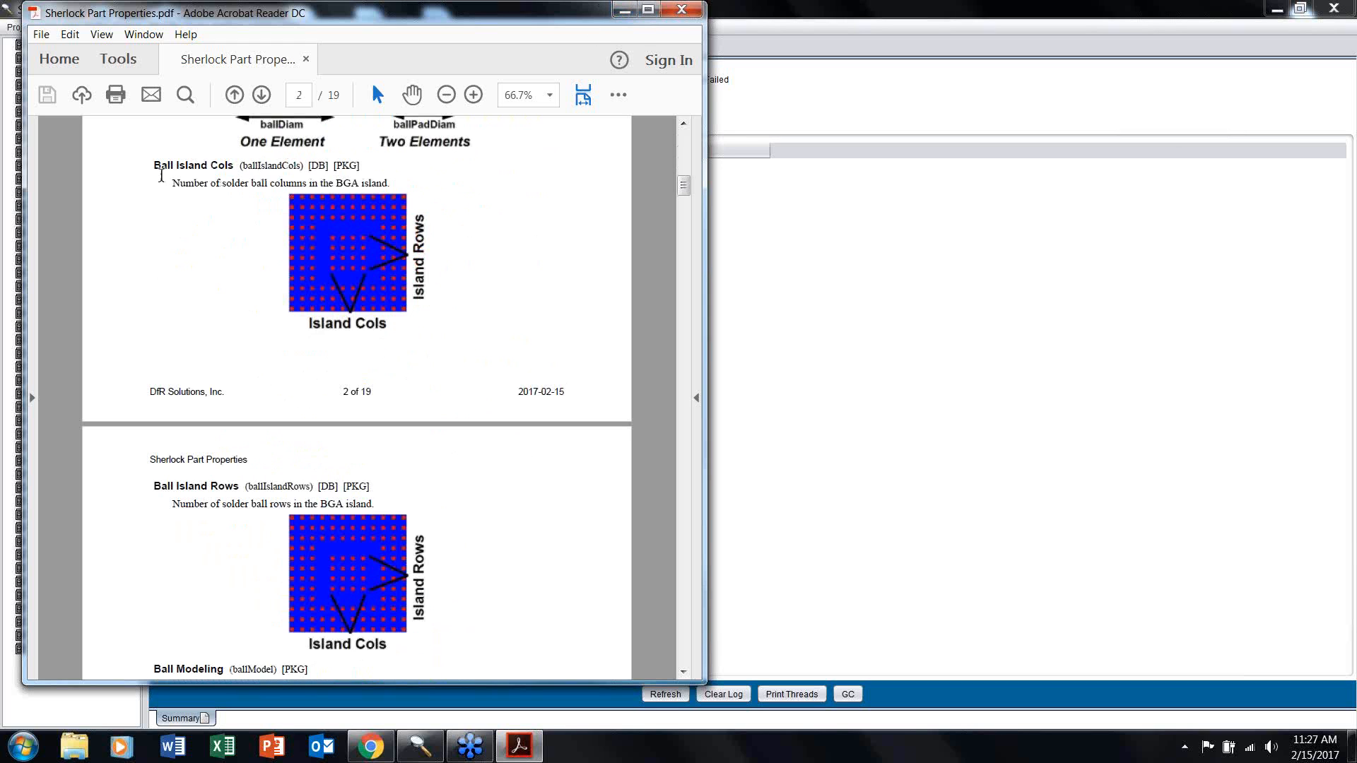
{"action": "left_click", "coordinate": [626, 12]}
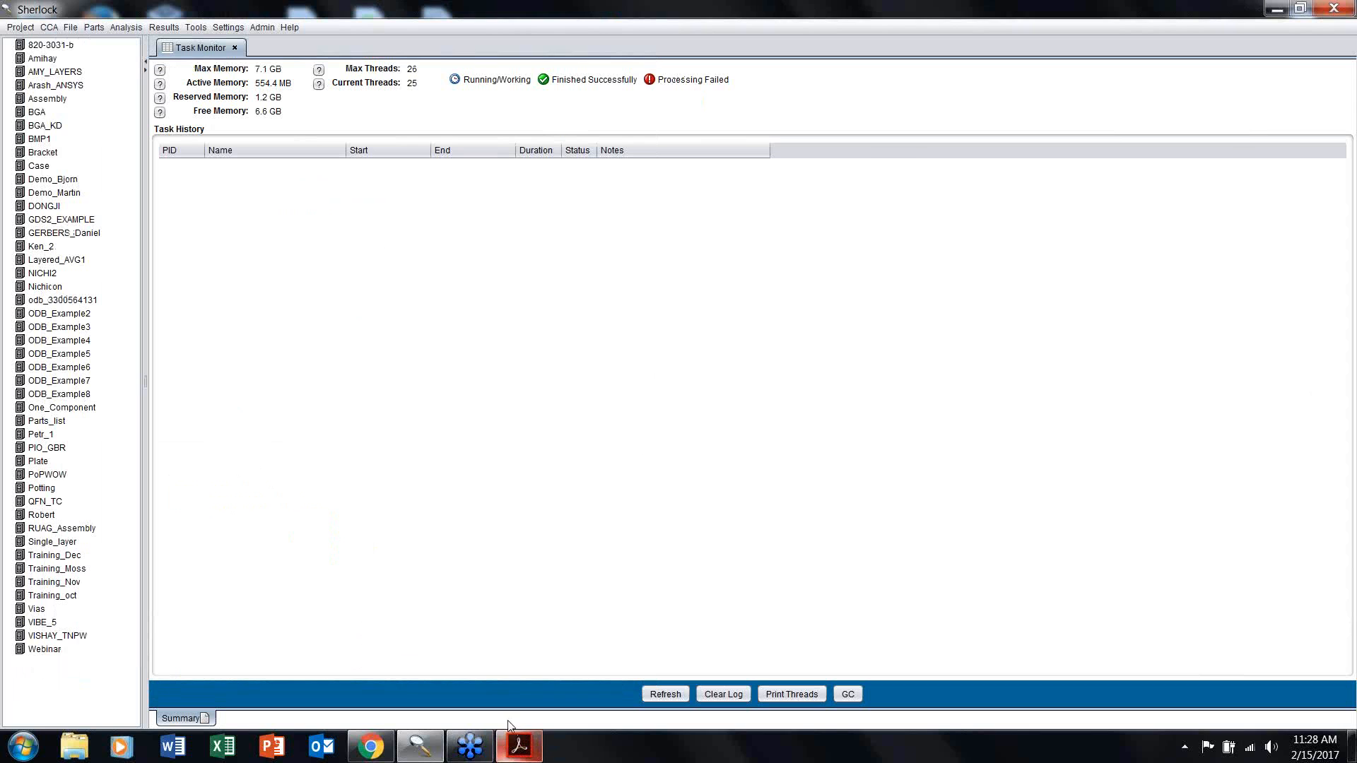
Step: Open the Sherlock release notes from the help resources and hide the tools pane beside the document
{"action": "left_click", "coordinate": [294, 30]}
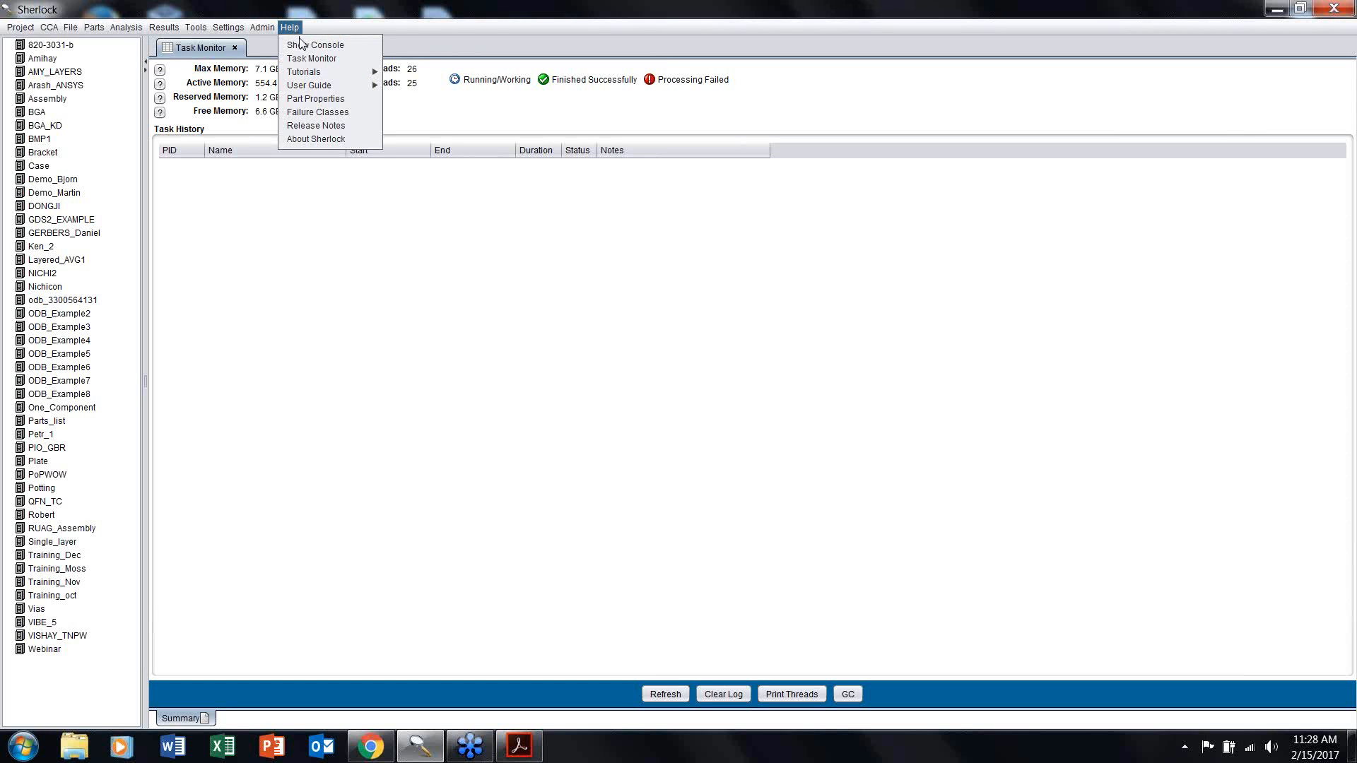
{"action": "left_click", "coordinate": [315, 127]}
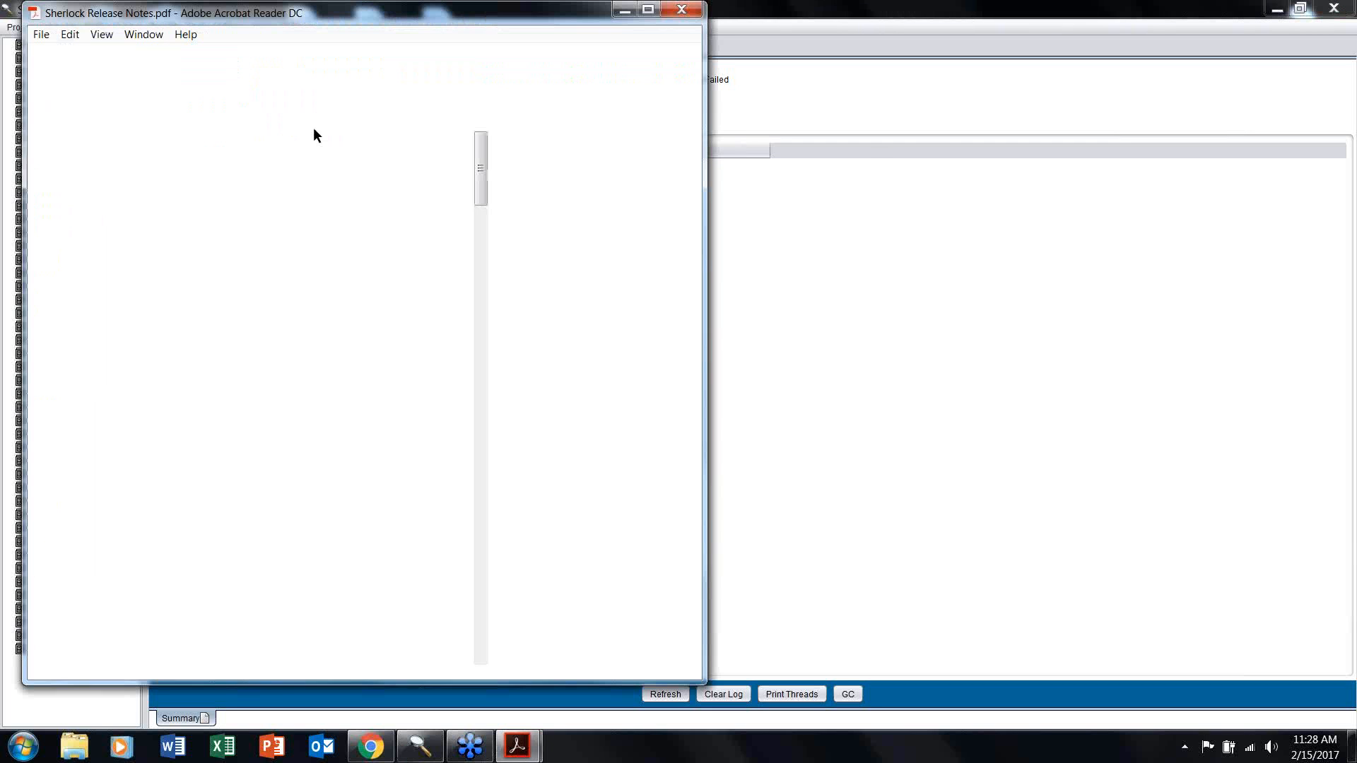
{"action": "left_click", "coordinate": [491, 191]}
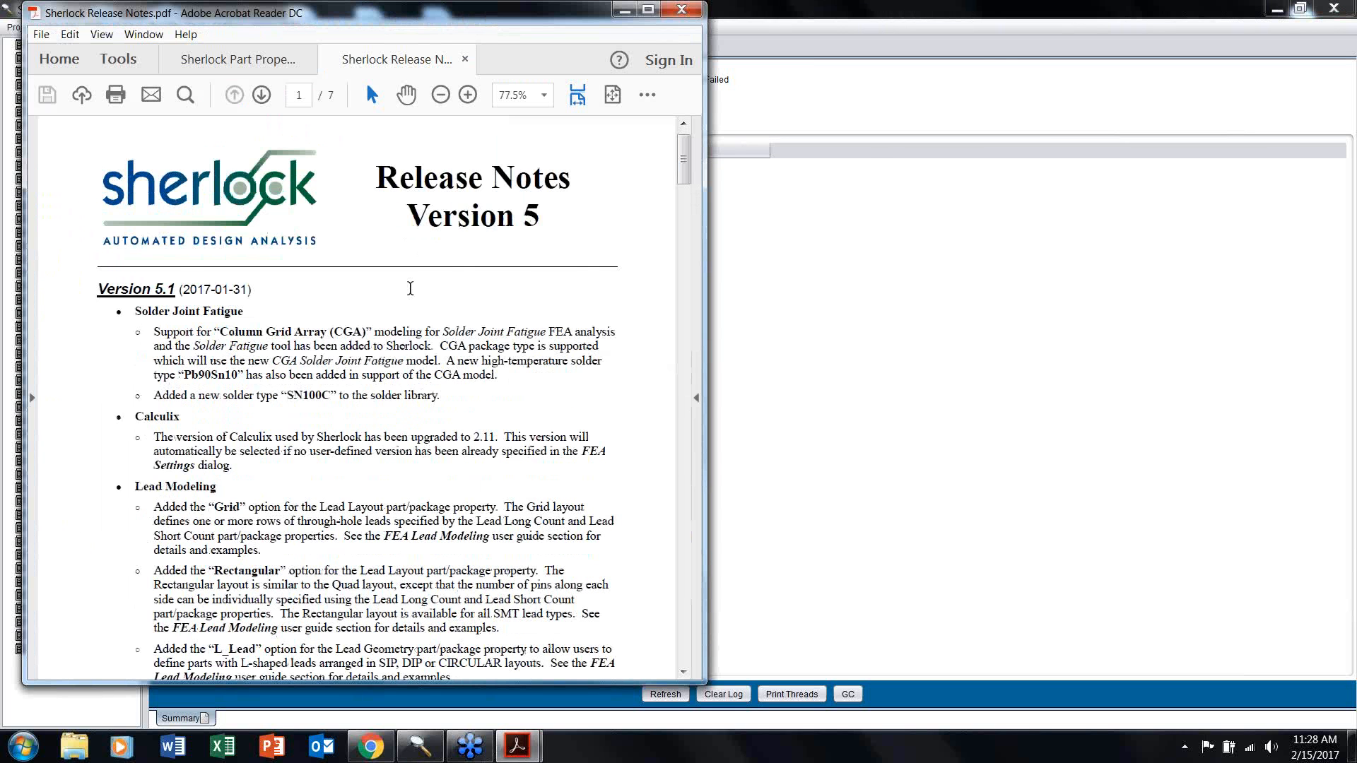
Step: Read through the Version 5.1 release notes, from Solder Joint Fatigue to the Bug Fixes section
{"action": "scroll", "coordinate": [410, 288], "scroll_direction": "down", "scroll_amount": 2}
{"action": "scroll", "coordinate": [630, 143], "scroll_direction": "up", "scroll_amount": 3}
{"action": "scroll", "coordinate": [505, 222], "scroll_direction": "down", "scroll_amount": 2}
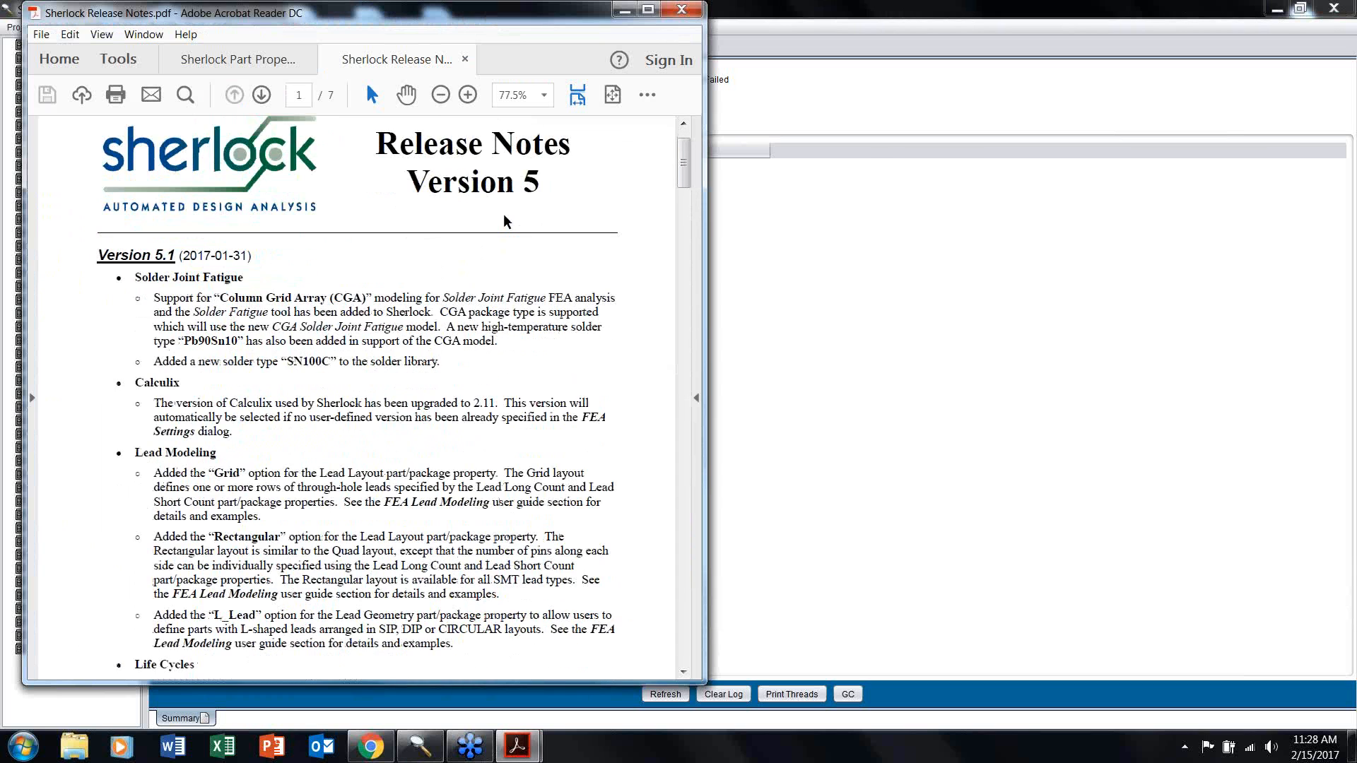
{"action": "scroll", "coordinate": [503, 219], "scroll_direction": "down", "scroll_amount": 2}
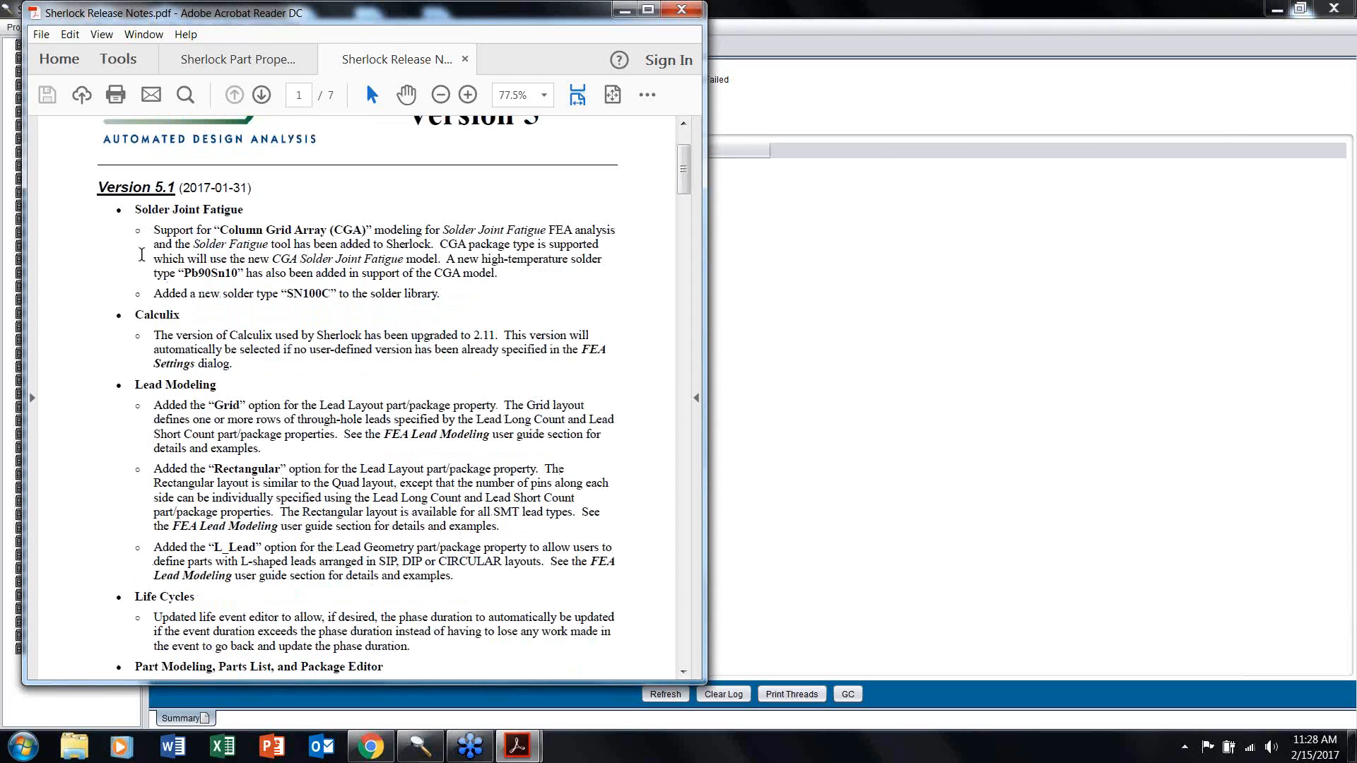
{"action": "scroll", "coordinate": [176, 300], "scroll_direction": "down", "scroll_amount": 2}
{"action": "scroll", "coordinate": [179, 311], "scroll_direction": "down", "scroll_amount": 3}
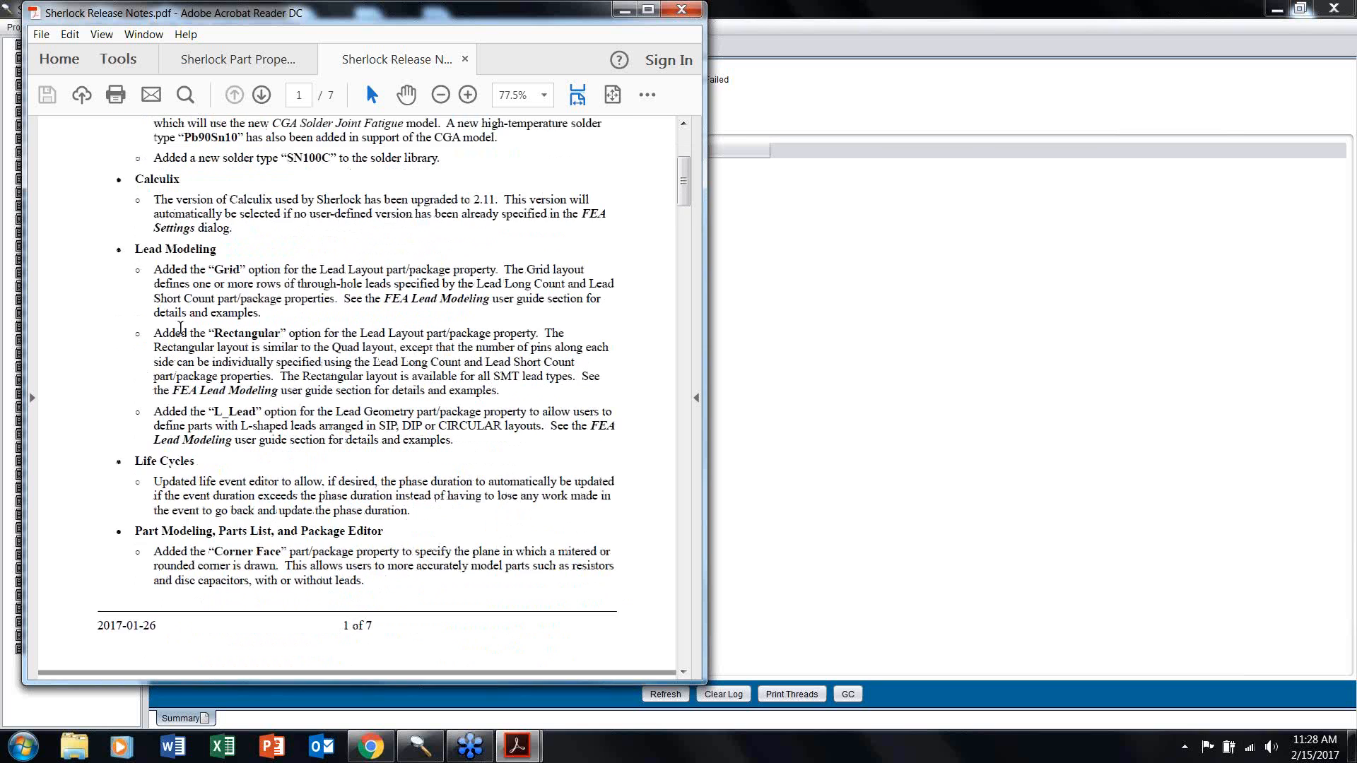
{"action": "scroll", "coordinate": [167, 457], "scroll_direction": "down", "scroll_amount": 6}
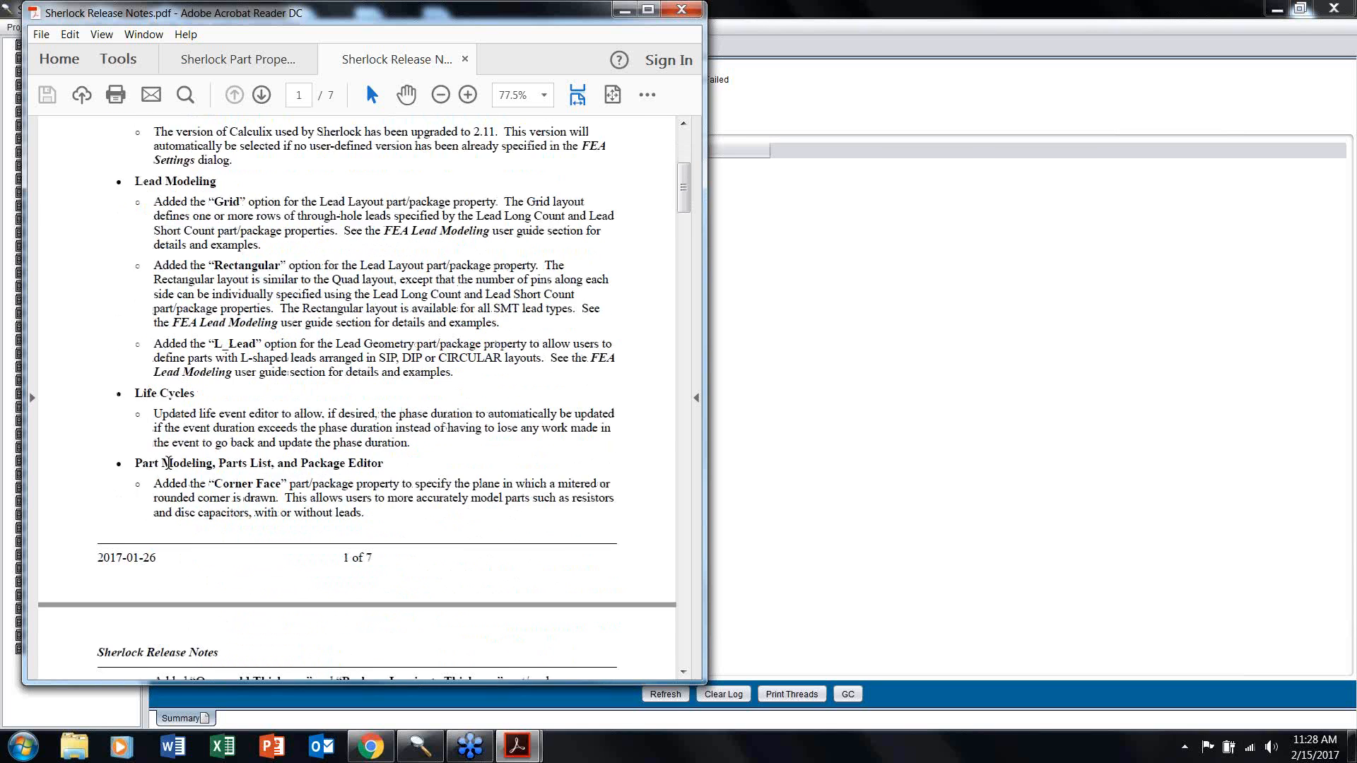
{"action": "scroll", "coordinate": [173, 467], "scroll_direction": "down", "scroll_amount": 11}
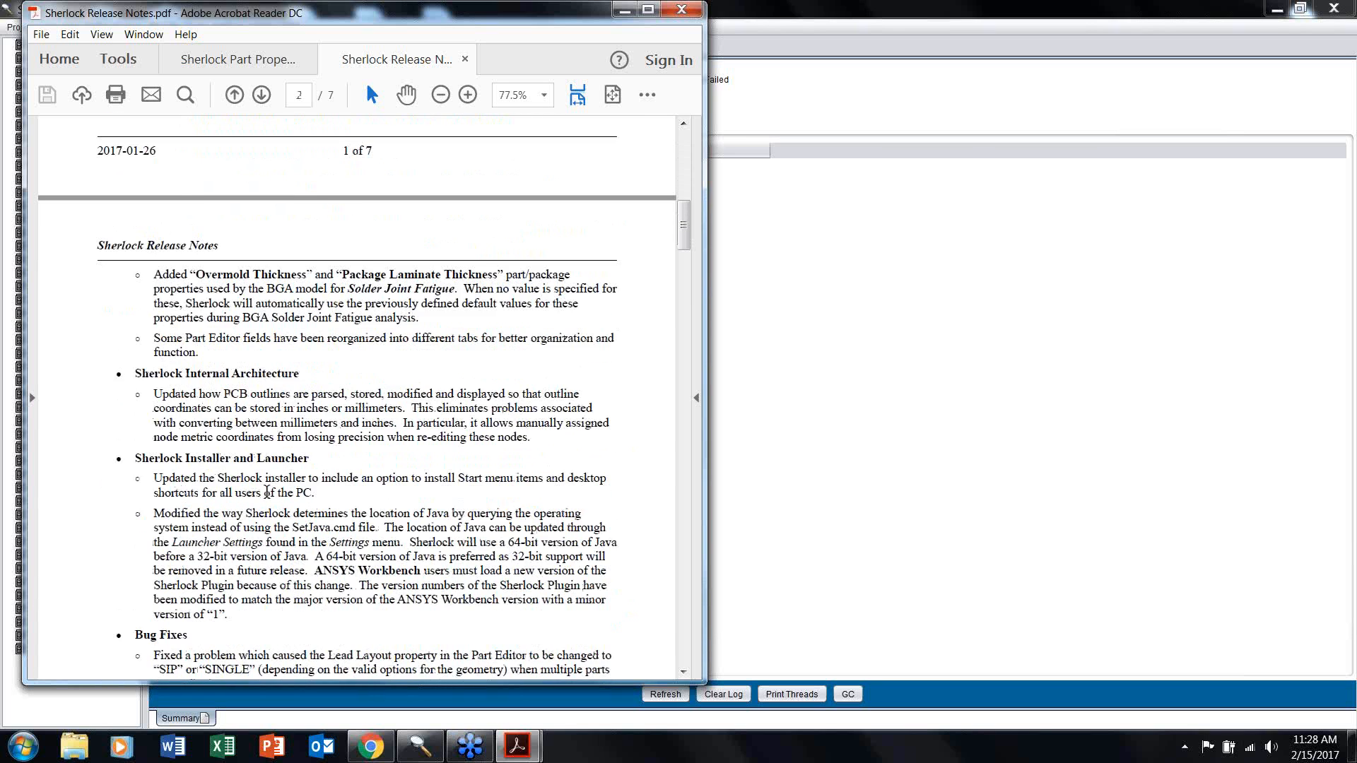
{"action": "scroll", "coordinate": [244, 442], "scroll_direction": "down", "scroll_amount": 13}
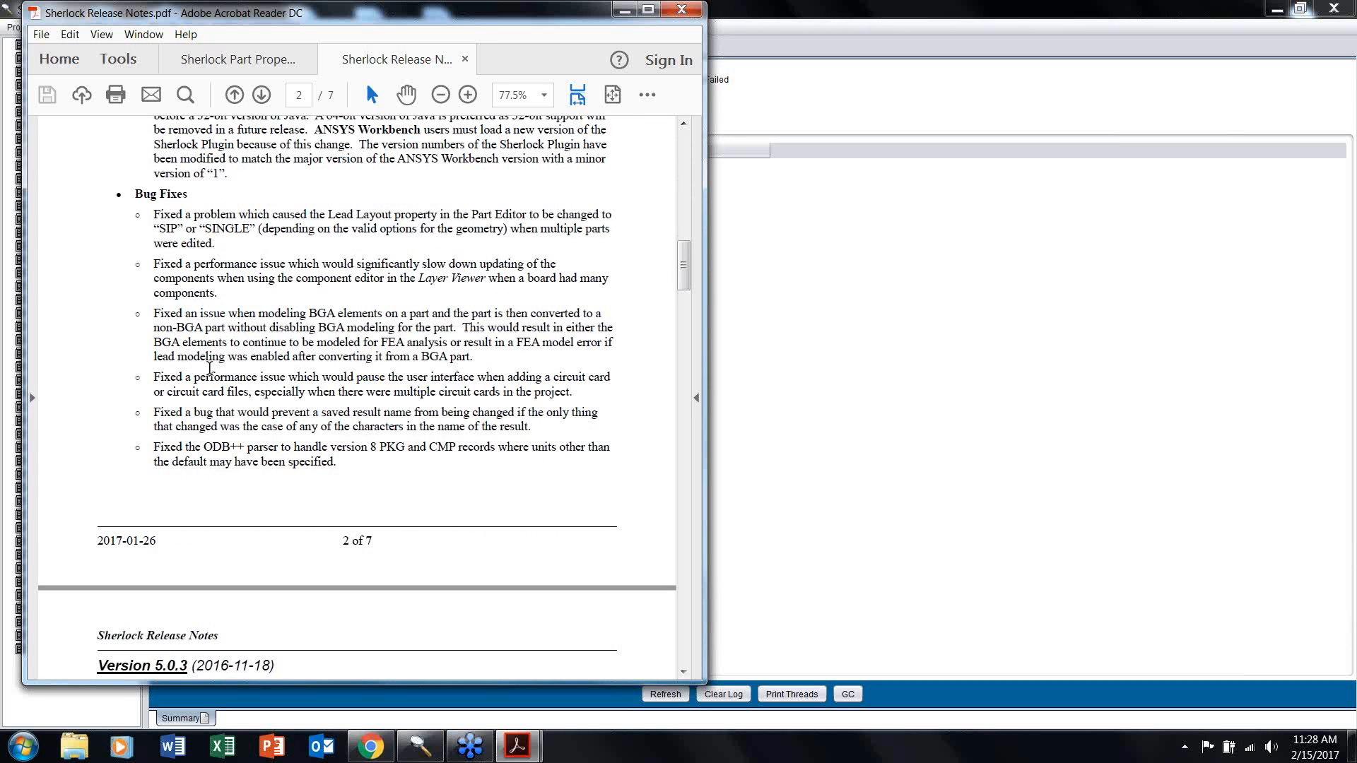
Step: Examine the Bug Fixes entries together with the Sherlock Installer and Launcher notes above them
{"action": "scroll", "coordinate": [225, 413], "scroll_direction": "up", "scroll_amount": 5}
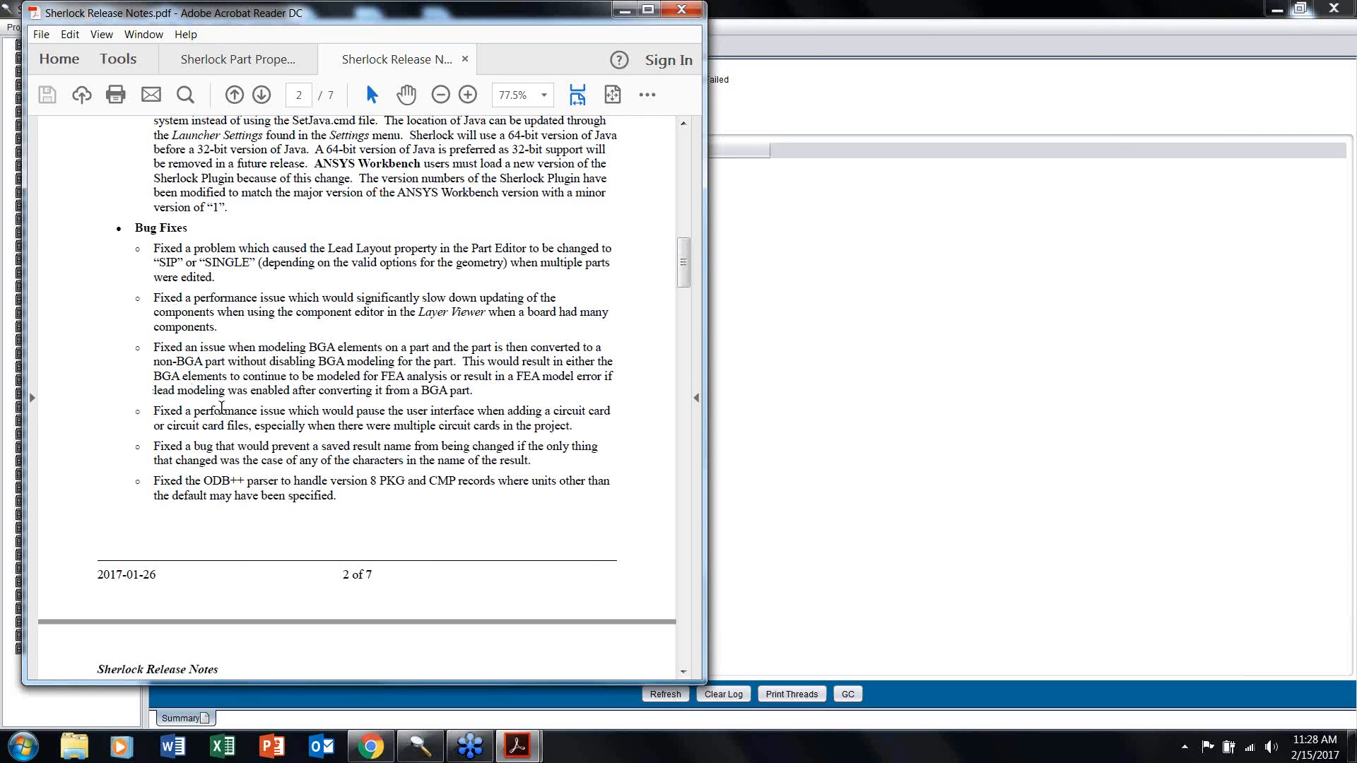
{"action": "scroll", "coordinate": [224, 409], "scroll_direction": "up", "scroll_amount": 3}
{"action": "scroll", "coordinate": [243, 428], "scroll_direction": "down", "scroll_amount": 3}
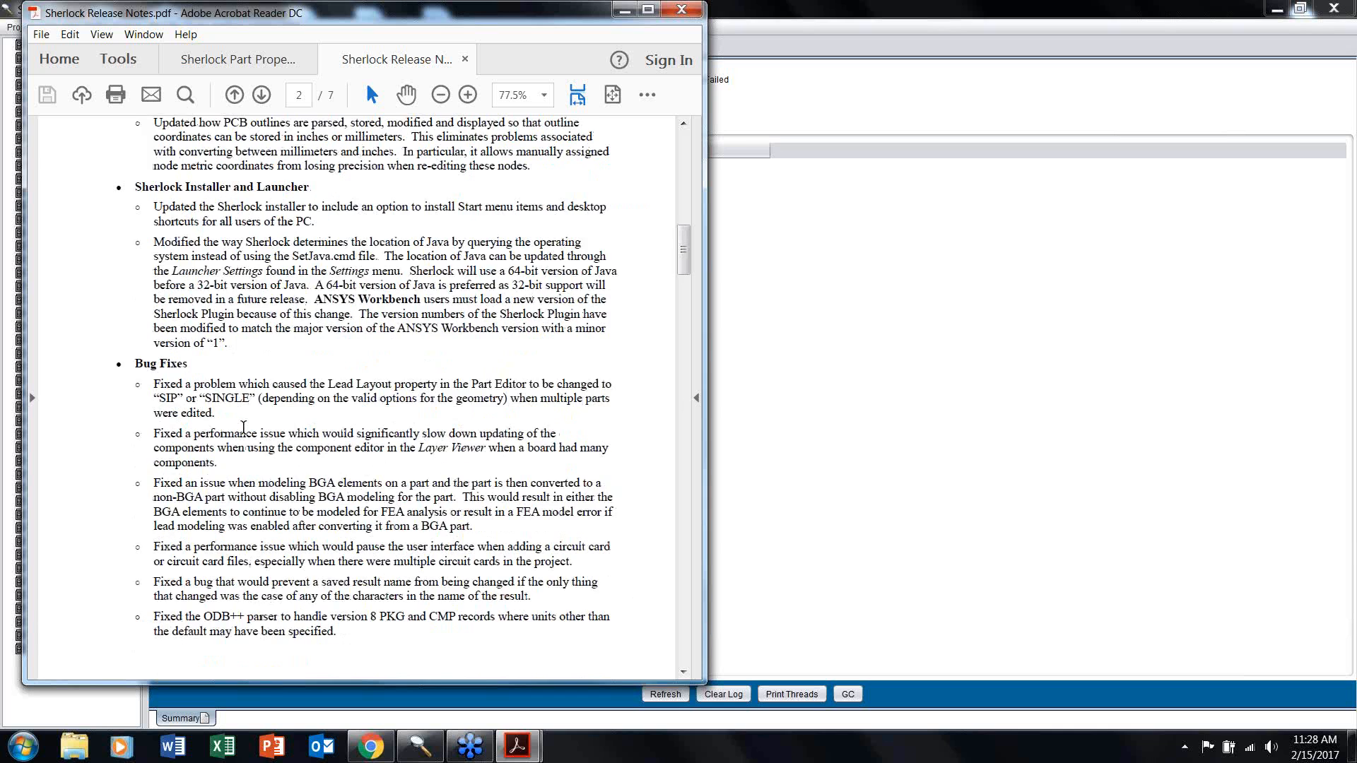
{"action": "scroll", "coordinate": [243, 428], "scroll_direction": "up", "scroll_amount": 2}
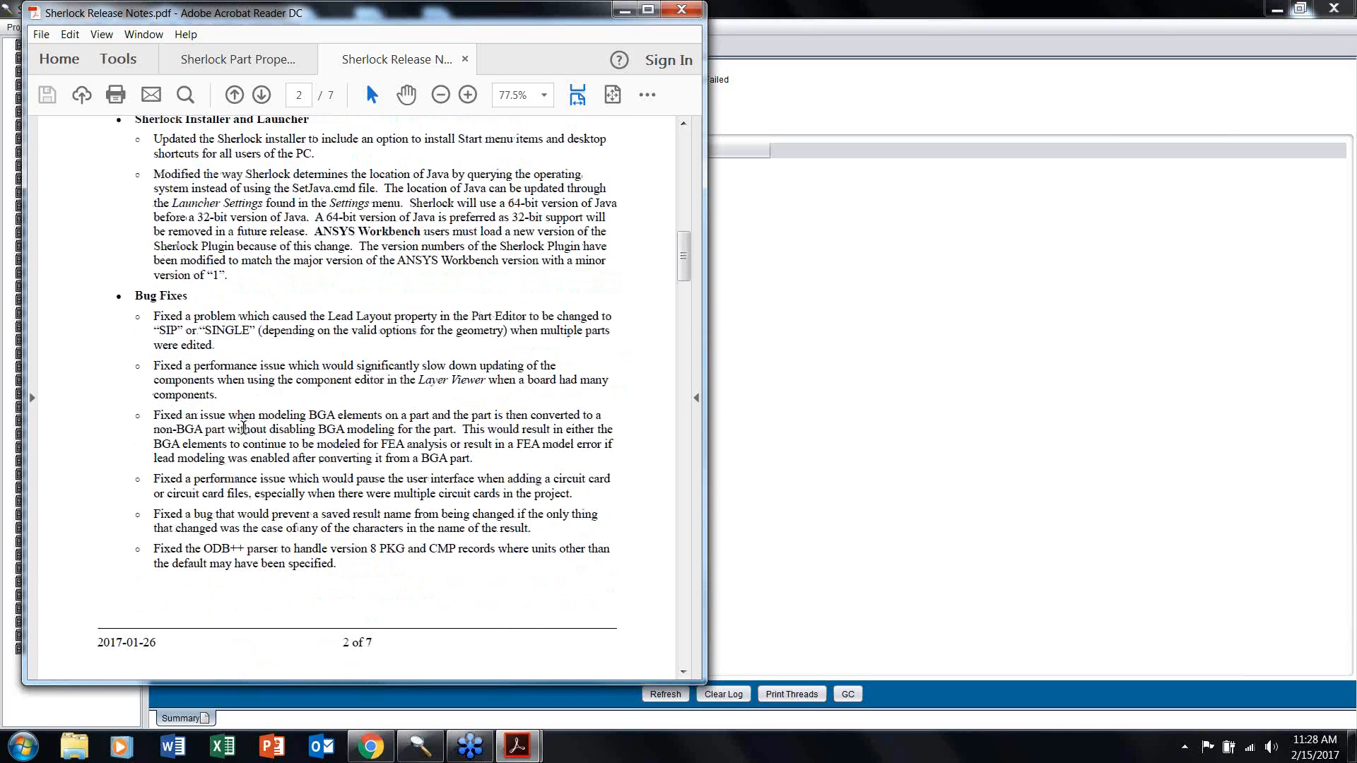
Step: Return to the beginning of the release notes and review the first Version 5.1 entries again
{"action": "left_click_drag", "start_coordinate": [684, 251], "coordinate": [684, 145]}
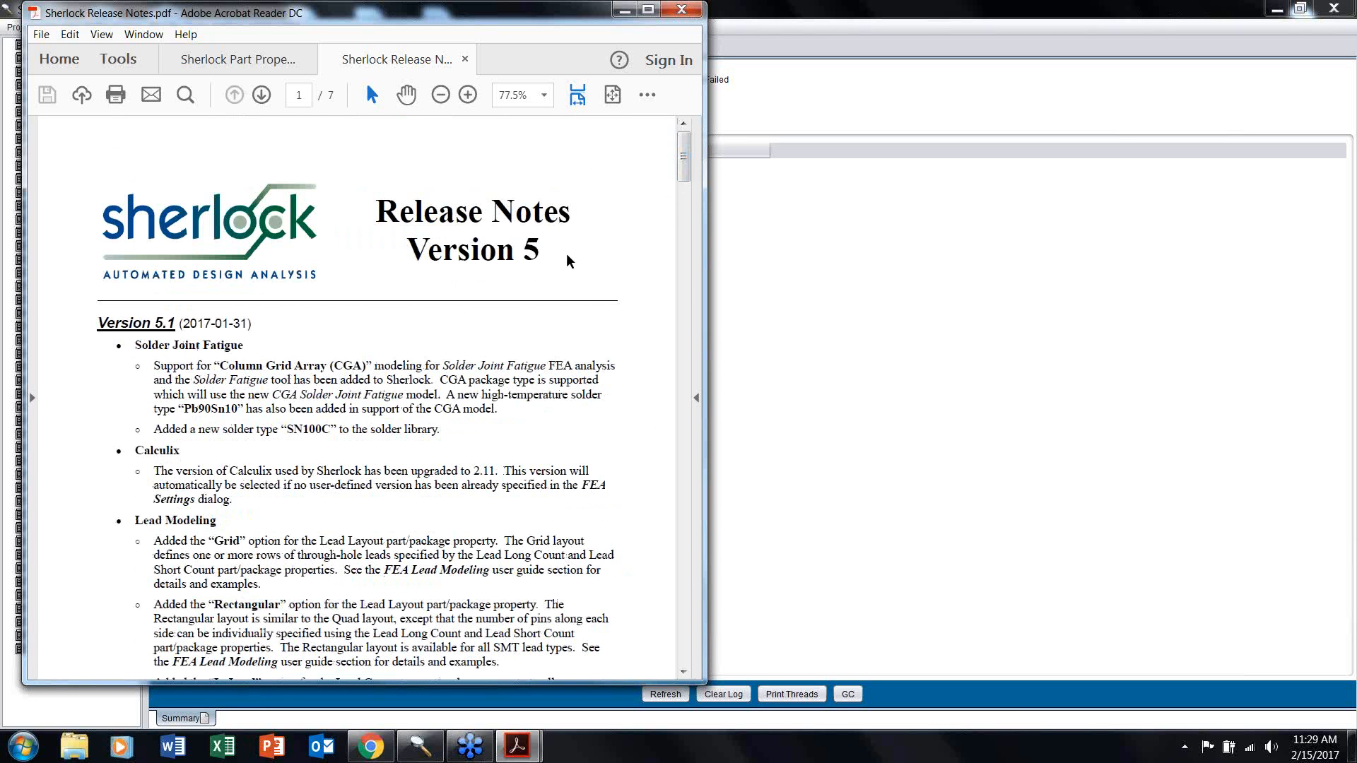
{"action": "scroll", "coordinate": [424, 302], "scroll_direction": "down", "scroll_amount": 2}
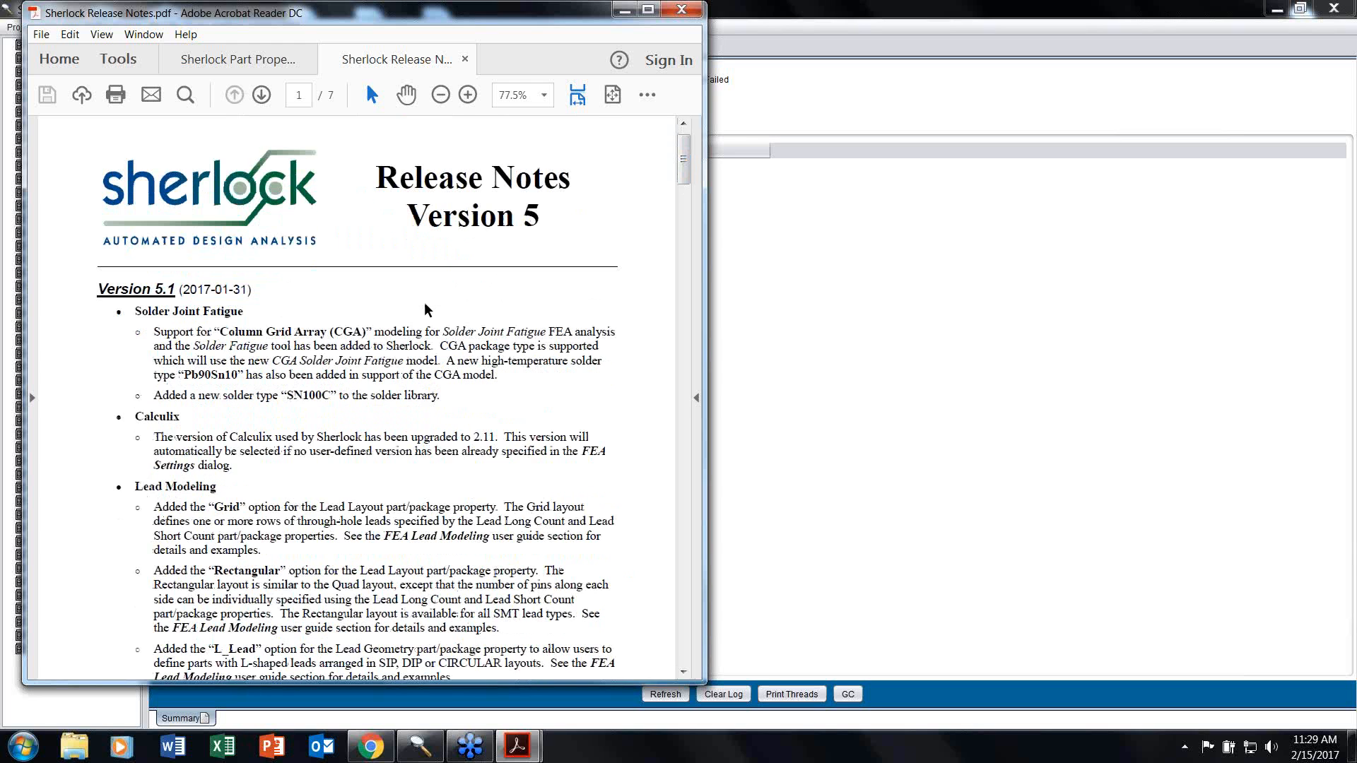
{"action": "scroll", "coordinate": [422, 309], "scroll_direction": "down", "scroll_amount": 1}
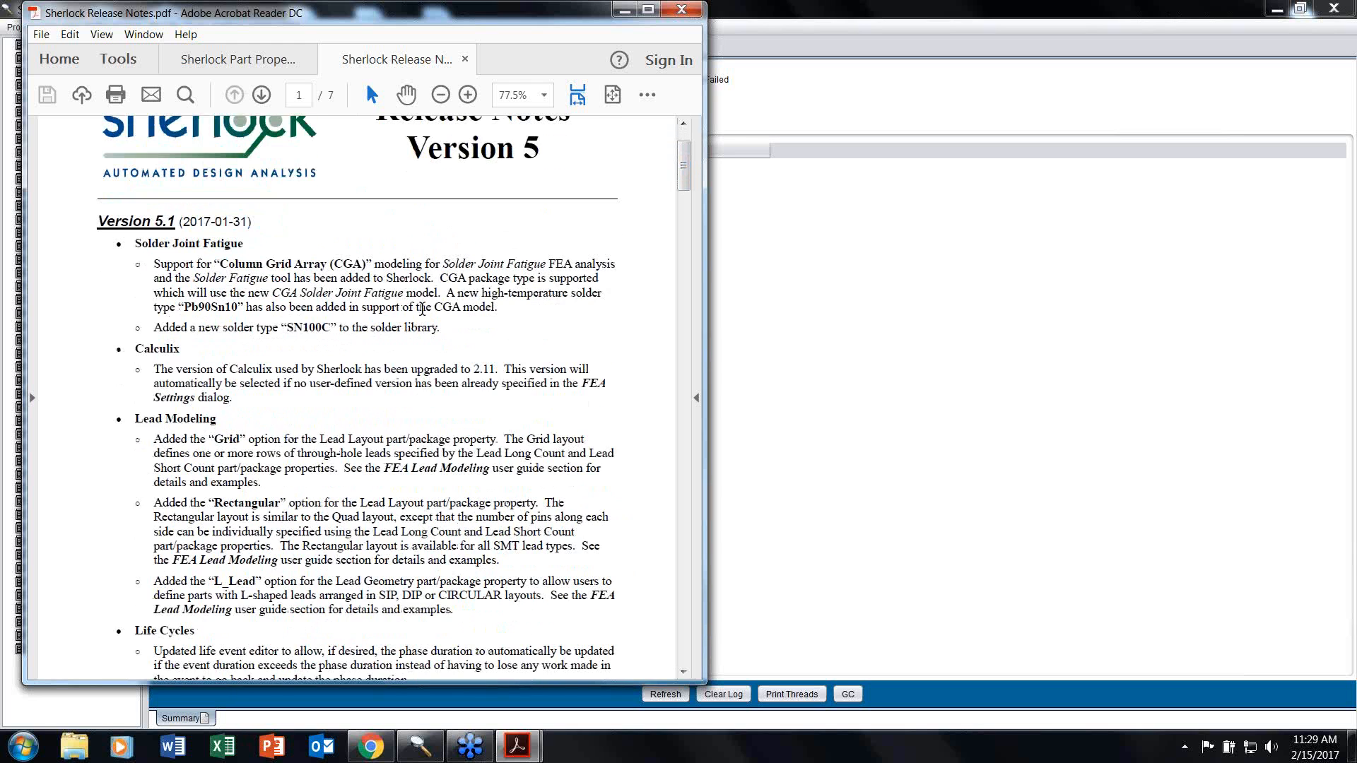
{"action": "scroll", "coordinate": [424, 305], "scroll_direction": "down", "scroll_amount": 1}
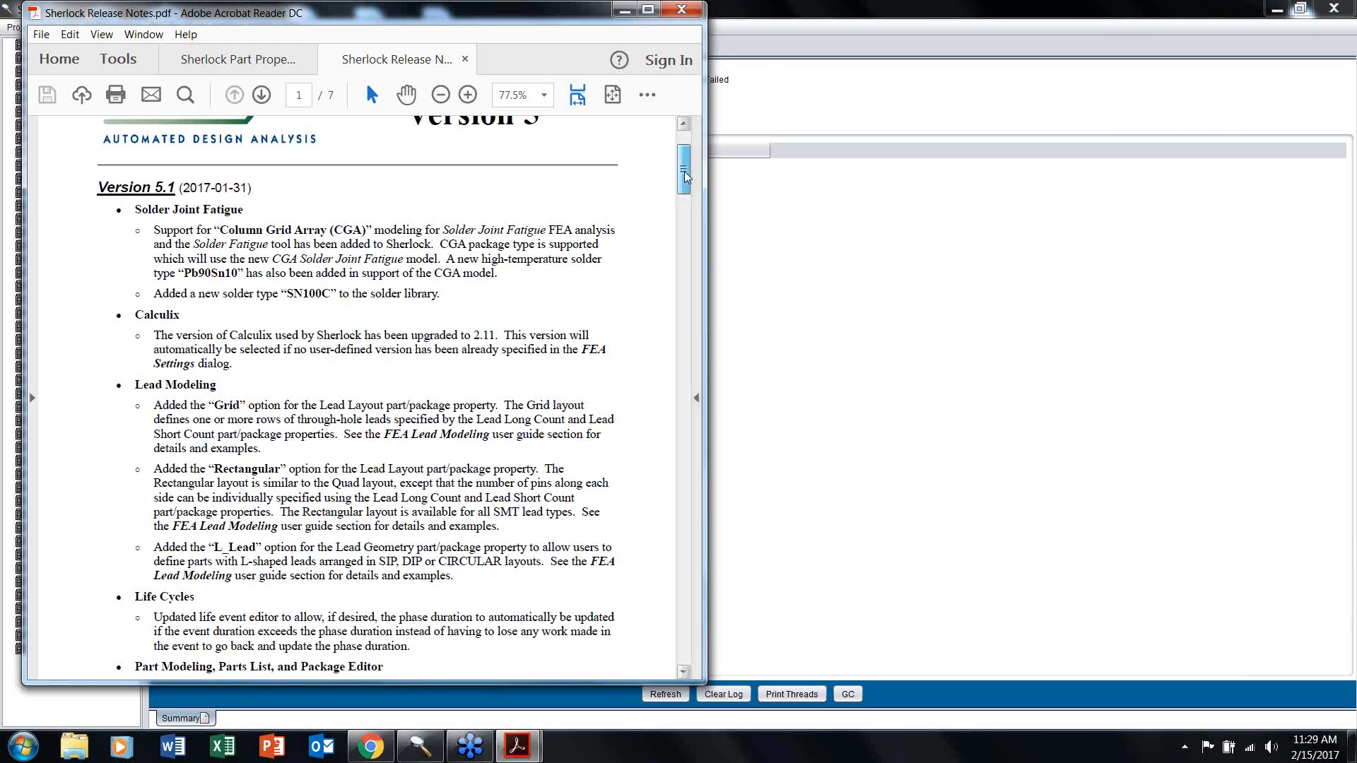
{"action": "scroll", "coordinate": [684, 177], "scroll_direction": "down", "scroll_amount": 2}
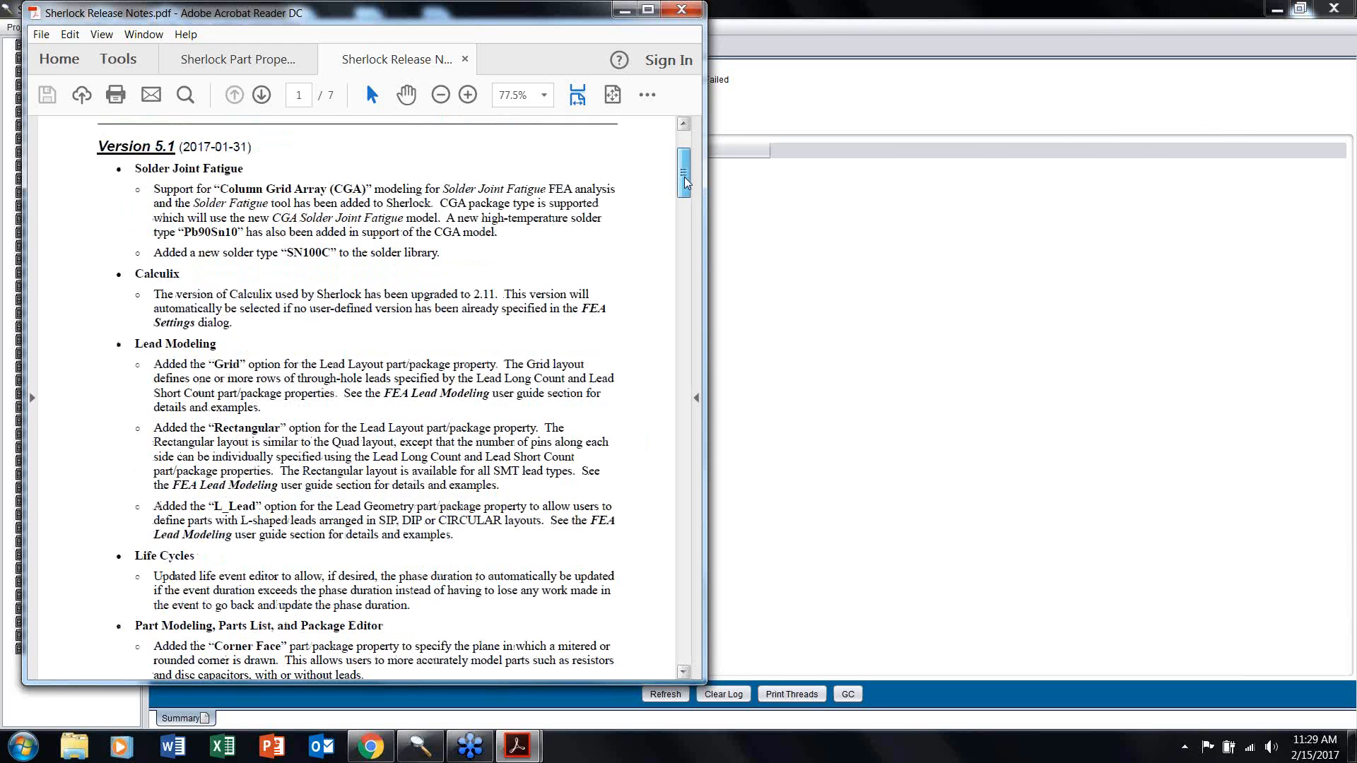
{"action": "scroll", "coordinate": [224, 230], "scroll_direction": "up", "scroll_amount": 3}
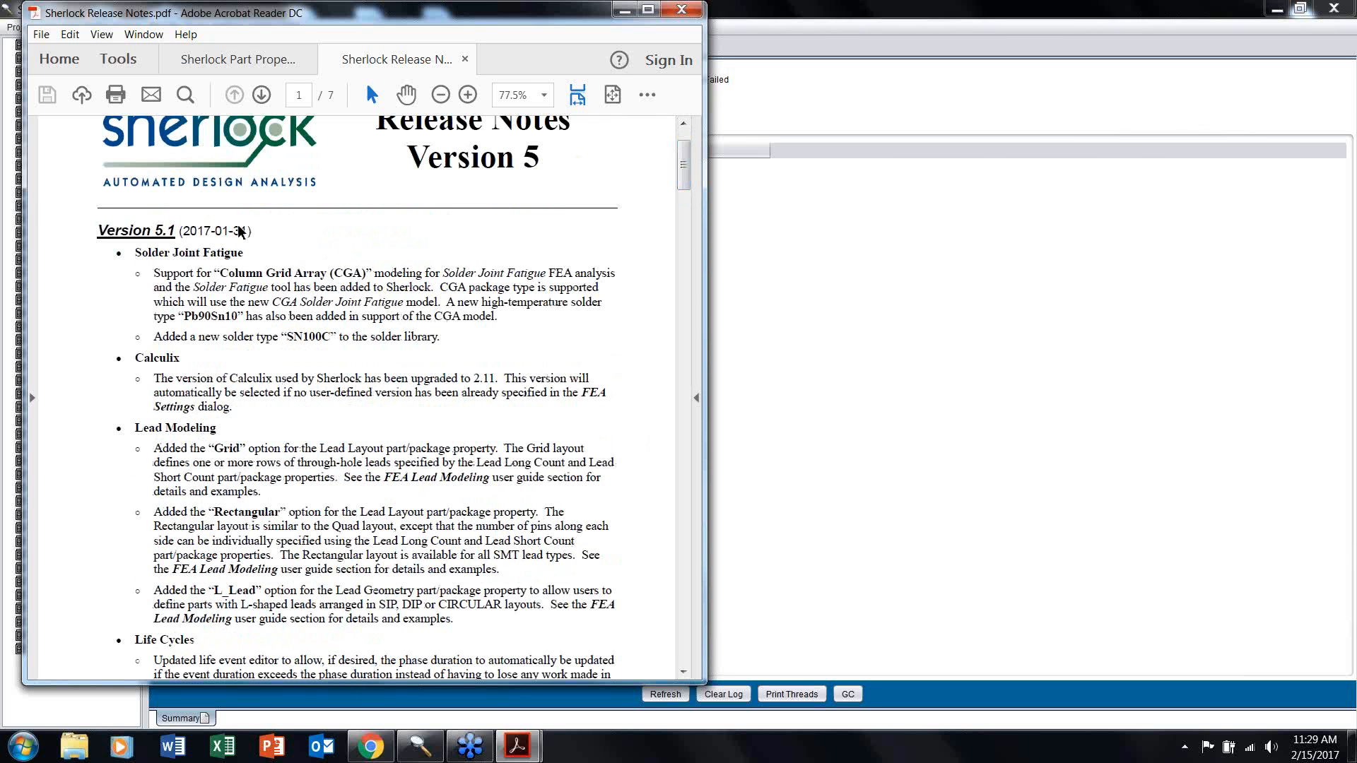
{"action": "mouse_move", "coordinate": [685, 161]}
{"action": "left_mouse_down"}
{"action": "mouse_move", "coordinate": [685, 650]}
{"action": "mouse_move", "coordinate": [685, 164]}
{"action": "left_mouse_up"}
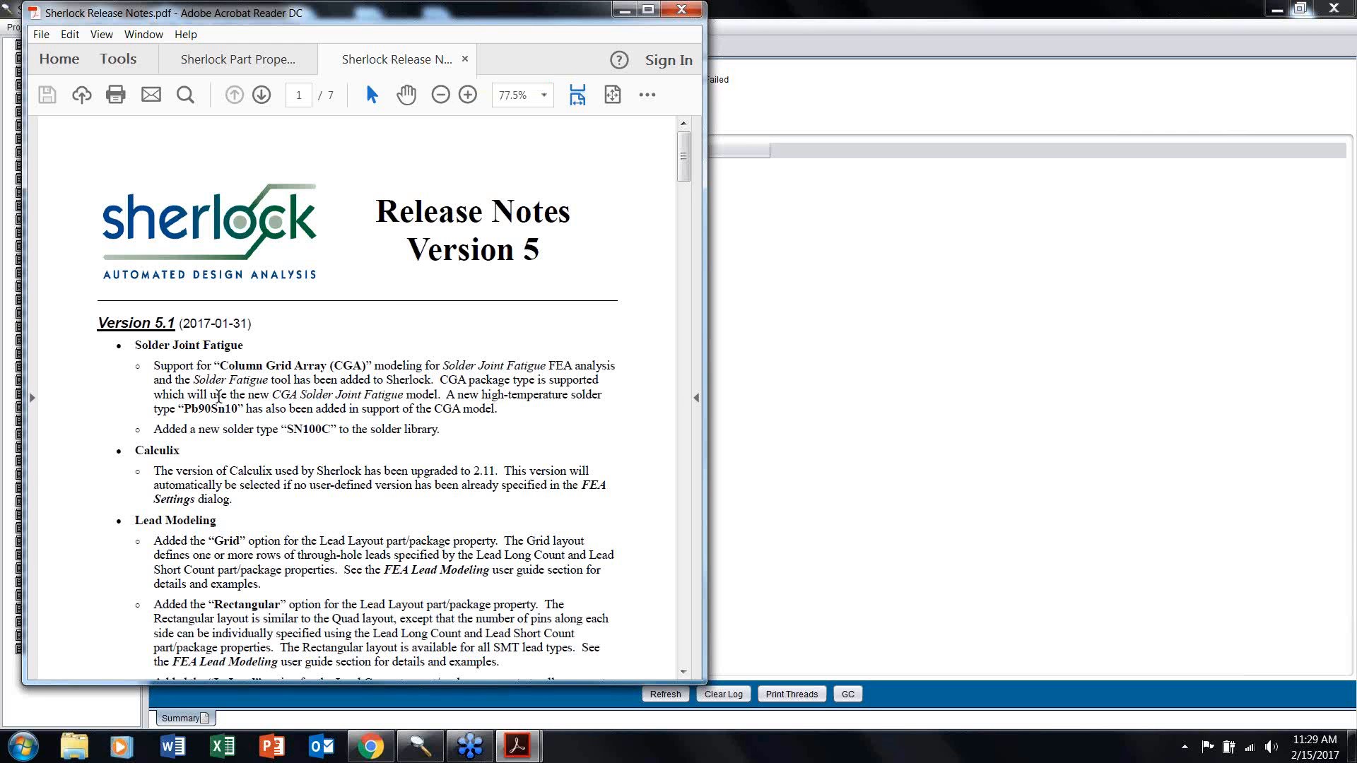
Step: Highlight text in the Lead Modeling note about the L_Lead option for the Lead Geometry property
{"action": "scroll", "coordinate": [219, 396], "scroll_direction": "down", "scroll_amount": 3}
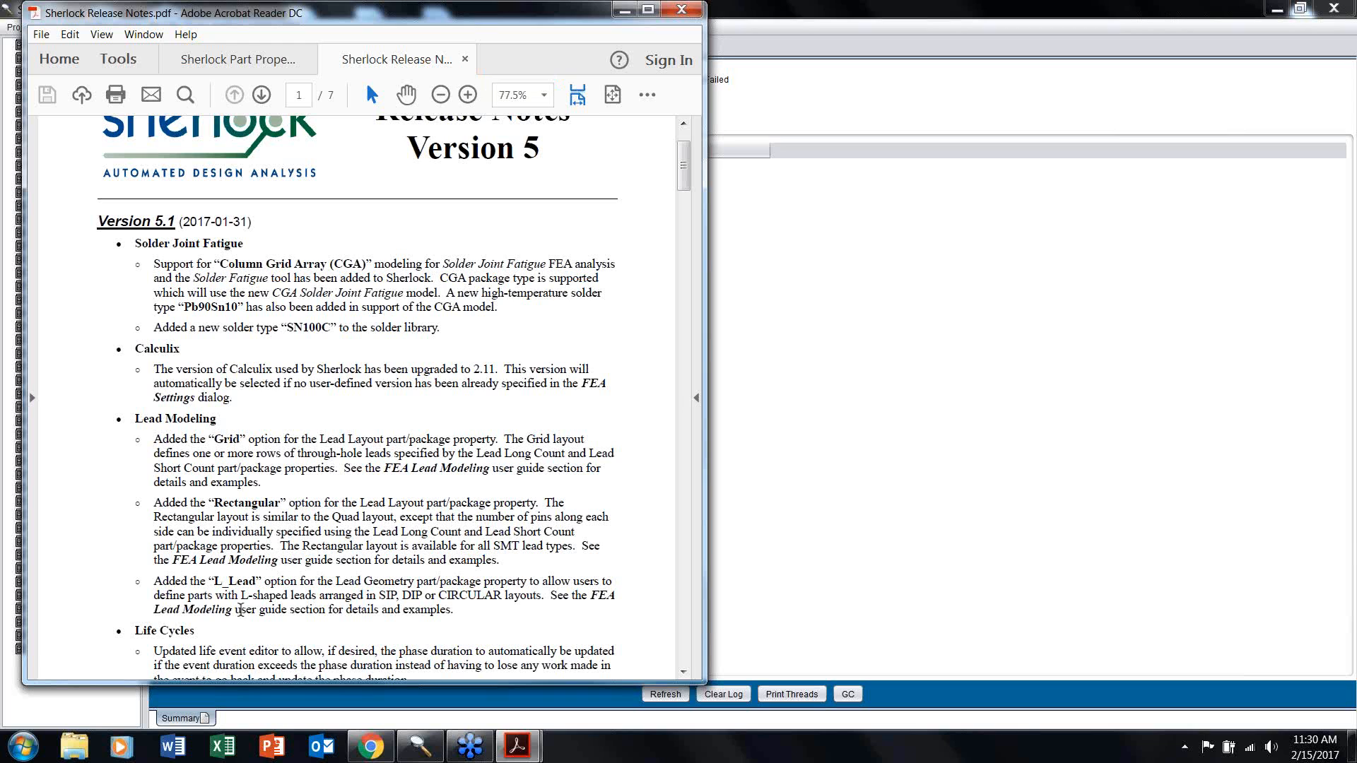
{"action": "left_click_drag", "start_coordinate": [214, 581], "coordinate": [280, 581]}
{"action": "left_click_drag", "start_coordinate": [364, 581], "coordinate": [281, 580]}
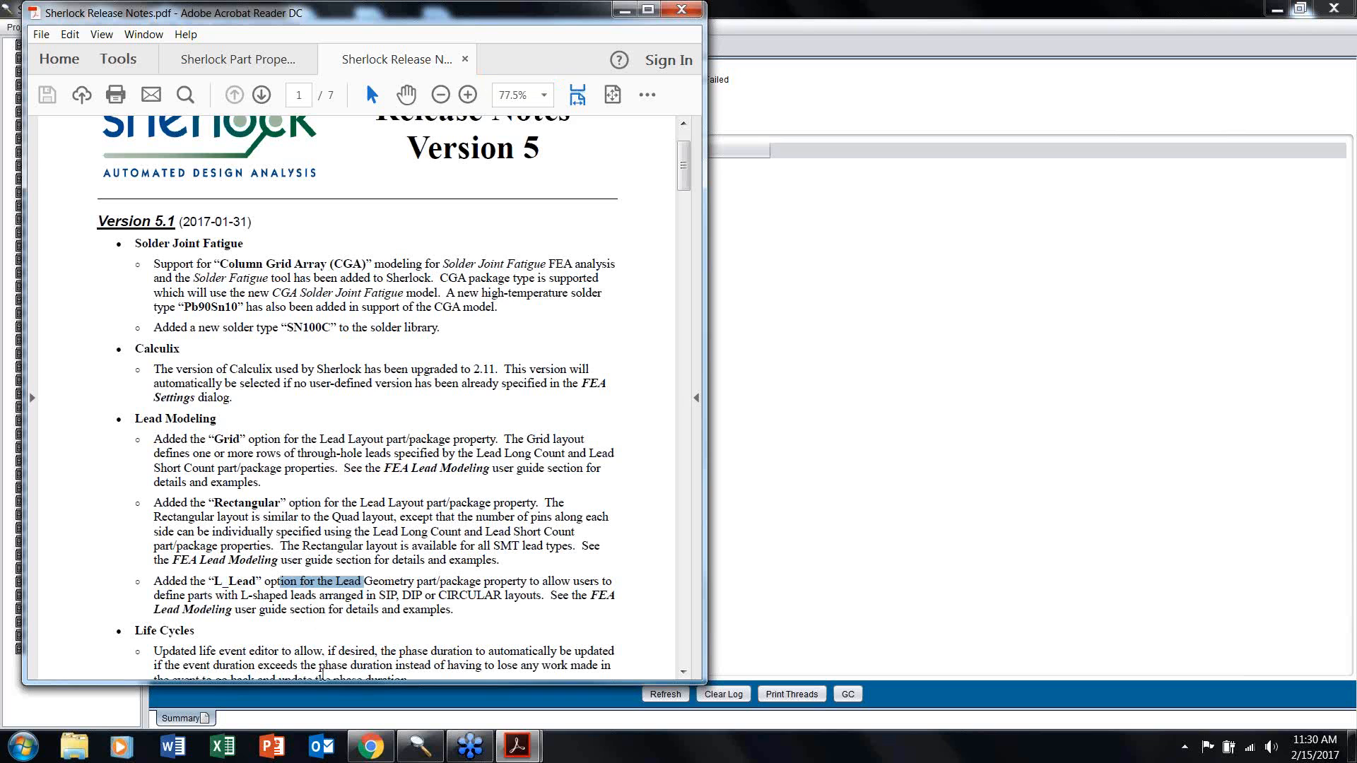
Step: Close the release notes, put away the PDF reader, and view Sherlock's About information and EULA
{"action": "left_click", "coordinate": [465, 60]}
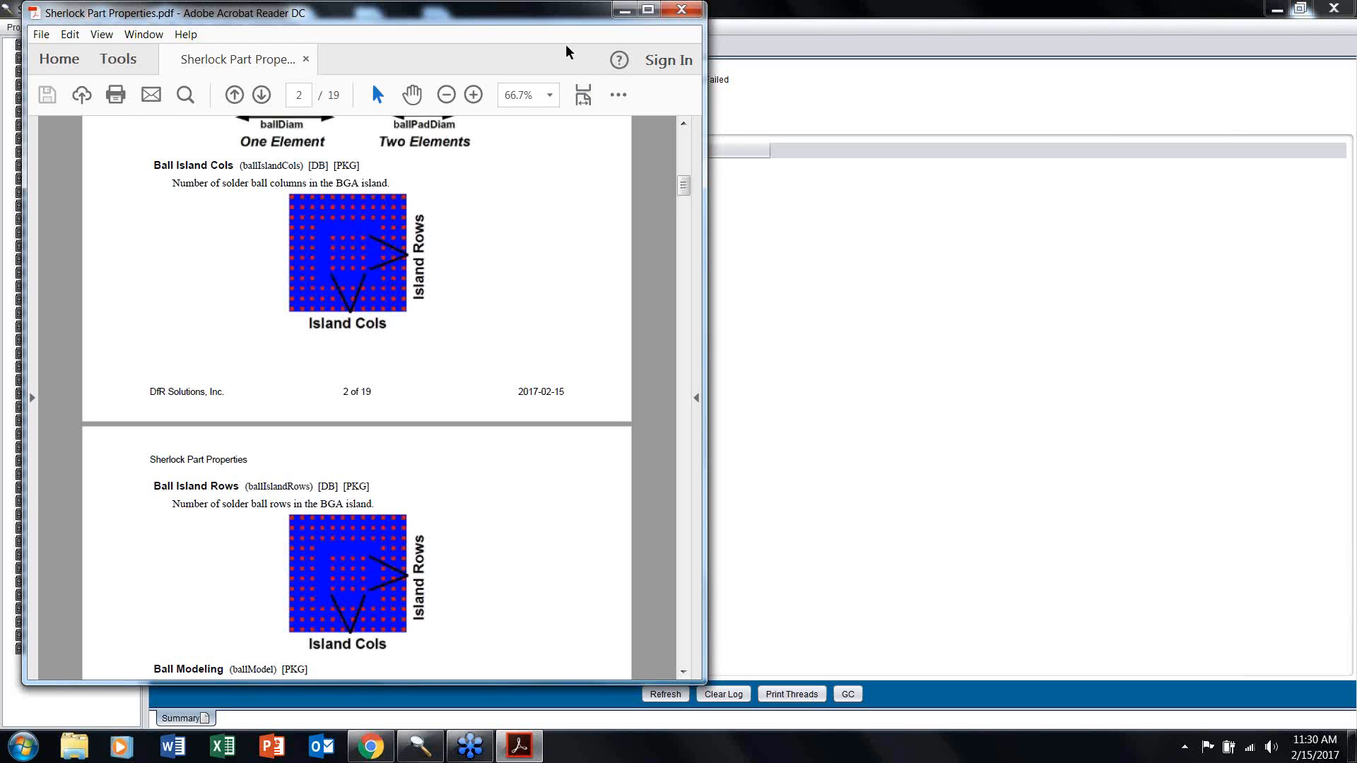
{"action": "left_click", "coordinate": [628, 7]}
{"action": "left_click", "coordinate": [289, 27]}
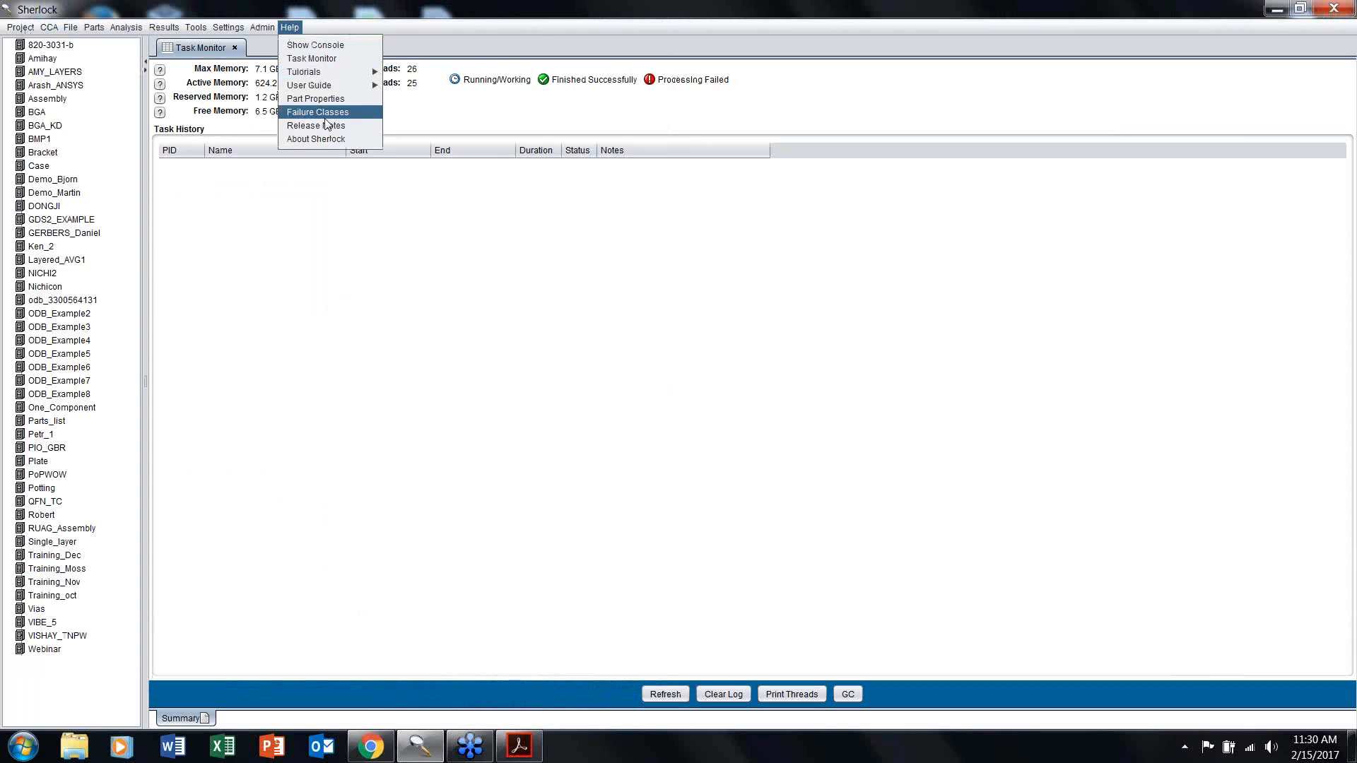
{"action": "left_click", "coordinate": [337, 144]}
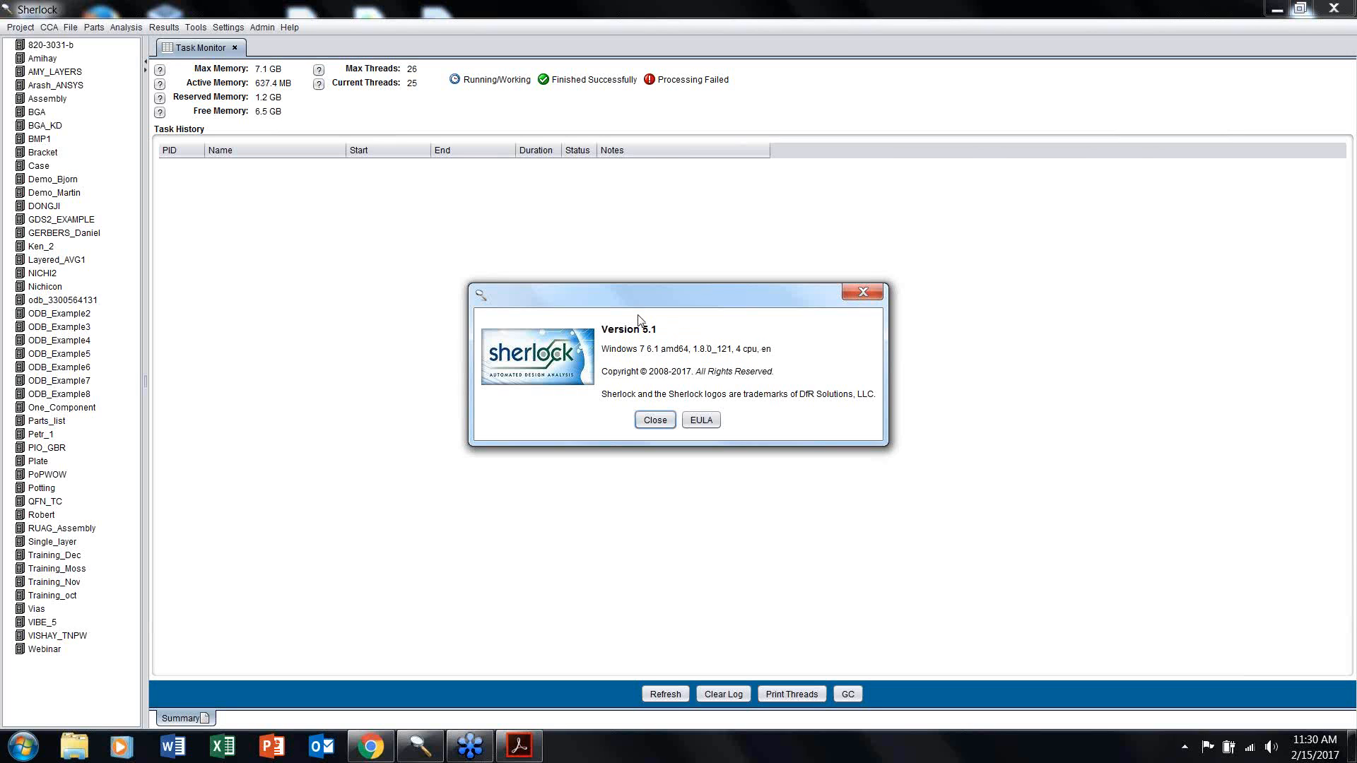
{"action": "left_click", "coordinate": [703, 421]}
{"action": "left_click", "coordinate": [893, 160]}
{"action": "left_click", "coordinate": [865, 291]}
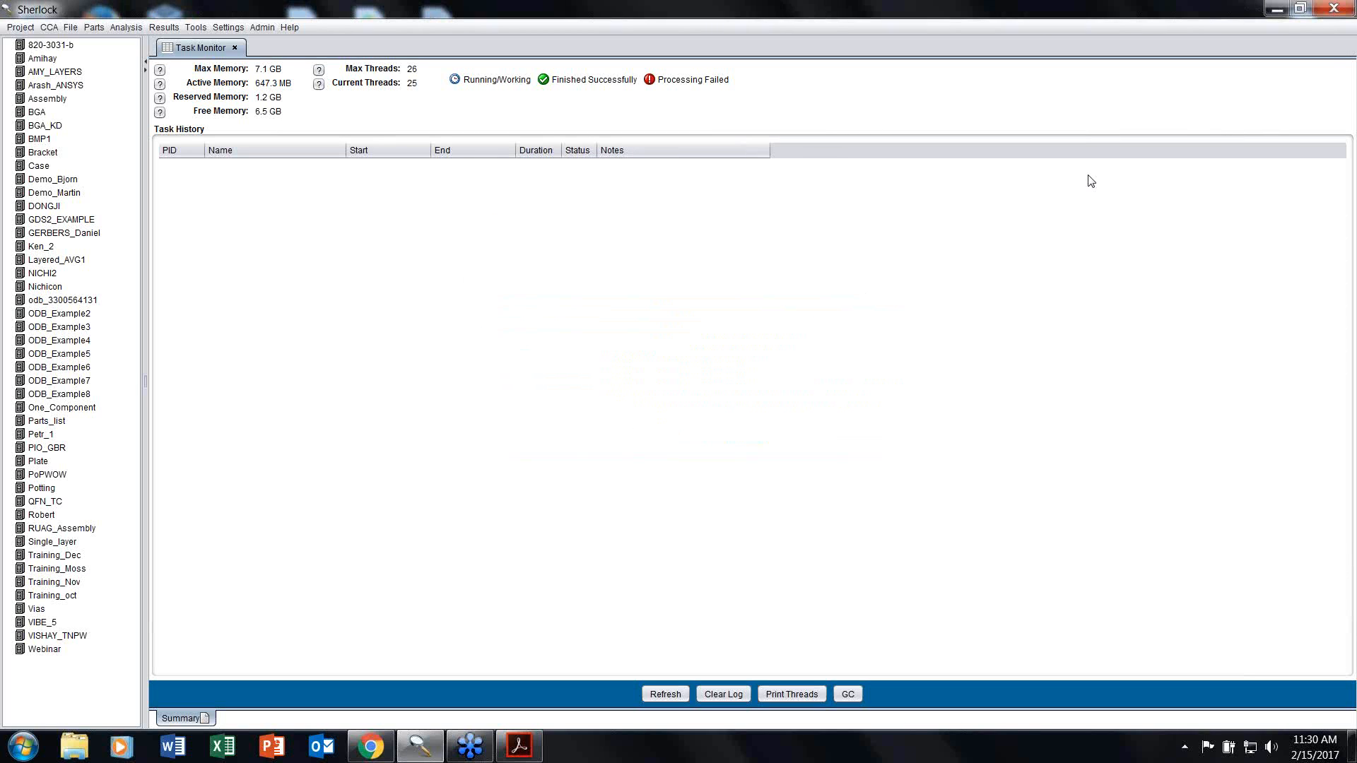
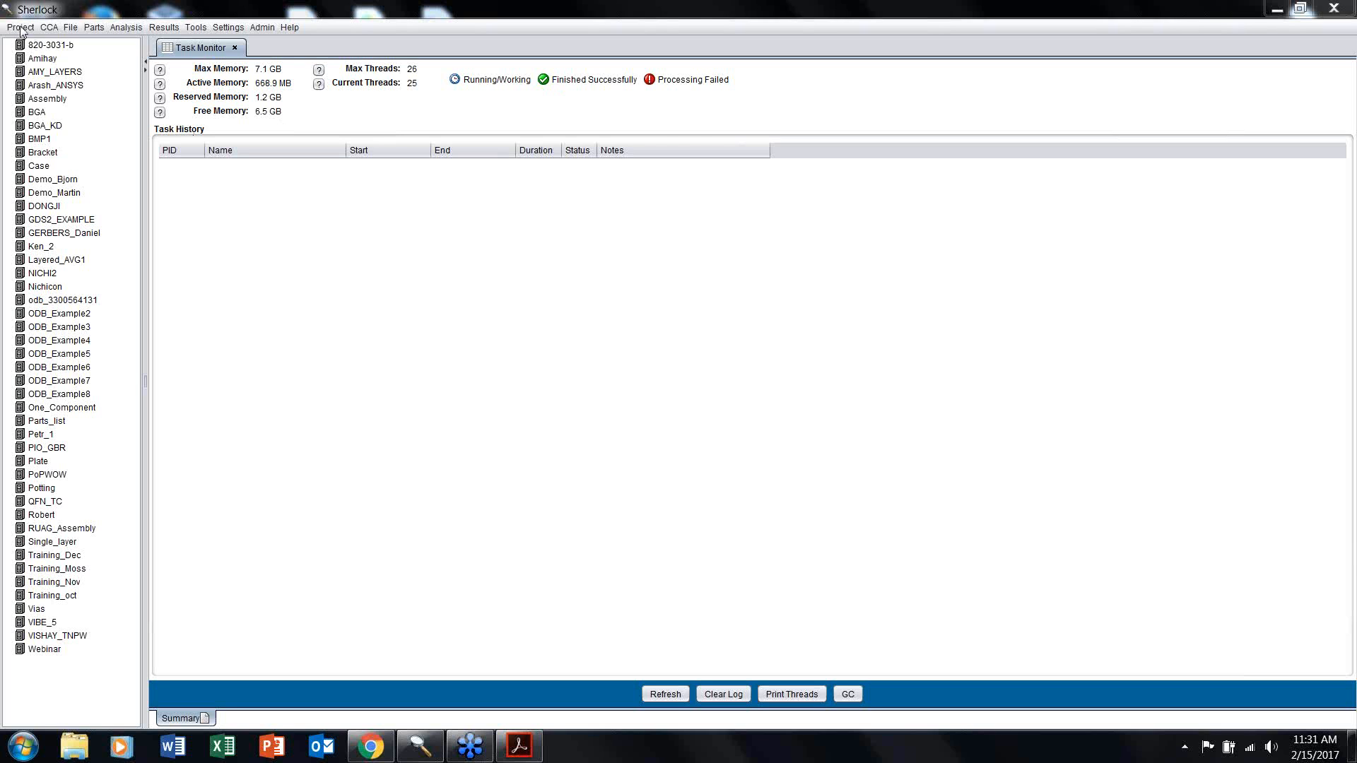
Step: Start an ODB archive import and browse to the Program Files (x86) folder on drive C
{"action": "left_click", "coordinate": [20, 29]}
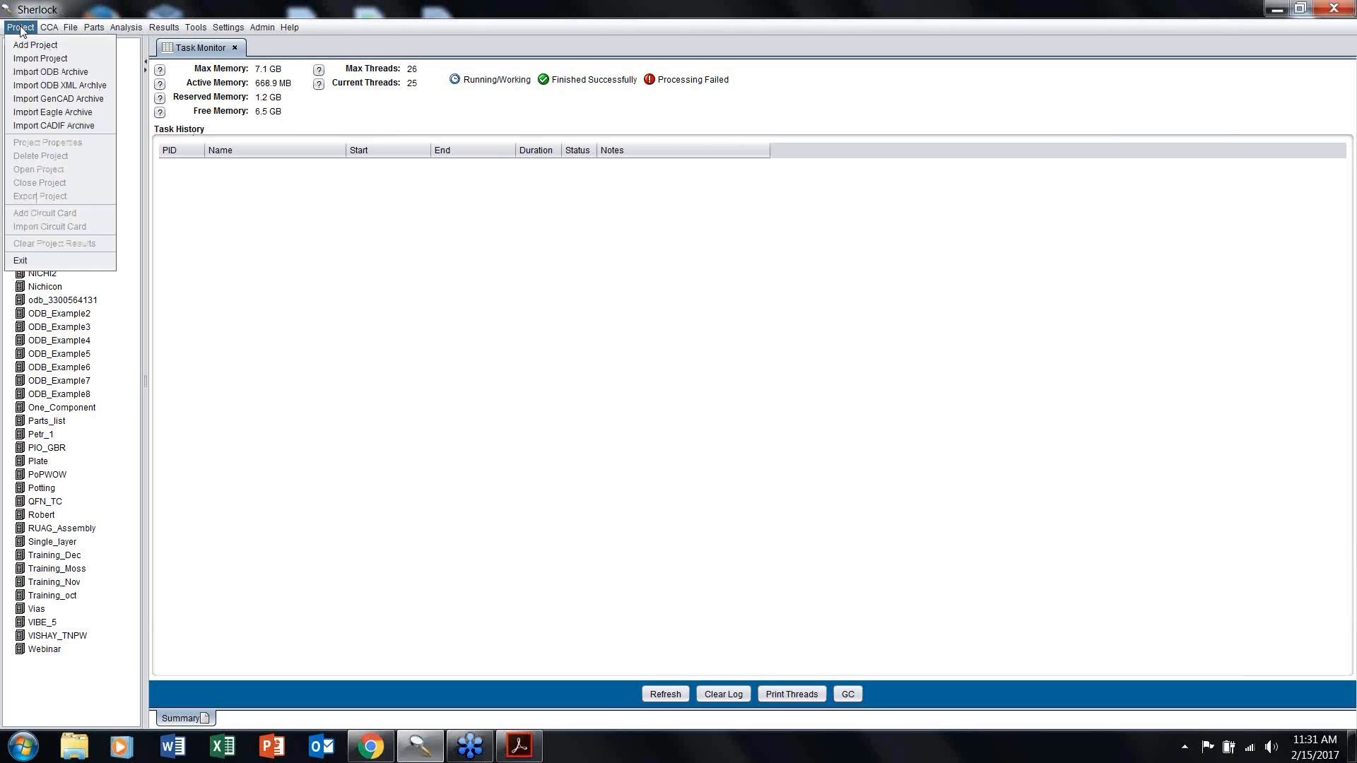
{"action": "left_click", "coordinate": [38, 73]}
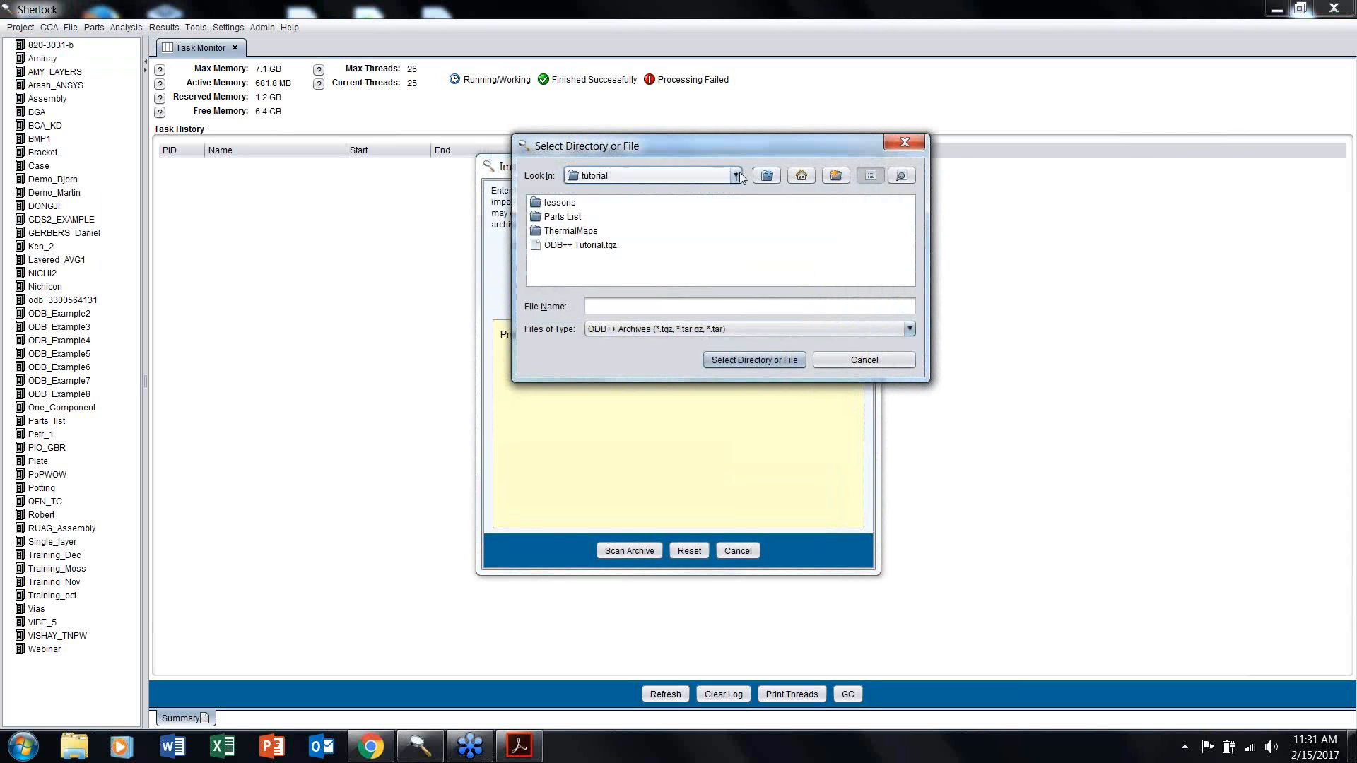
{"action": "left_click", "coordinate": [735, 176]}
{"action": "scroll", "coordinate": [664, 233], "scroll_direction": "up", "scroll_amount": 2}
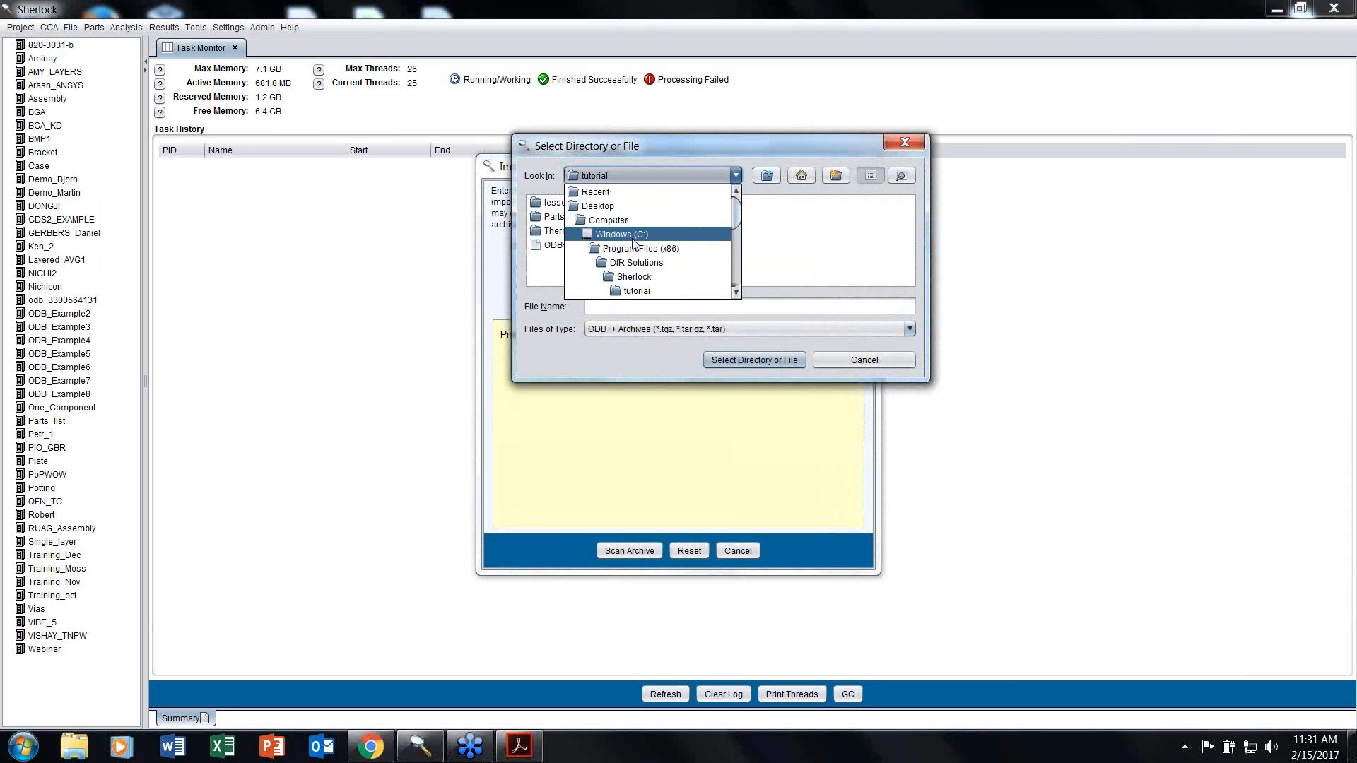
{"action": "left_click", "coordinate": [626, 248]}
{"action": "double_click", "coordinate": [565, 259]}
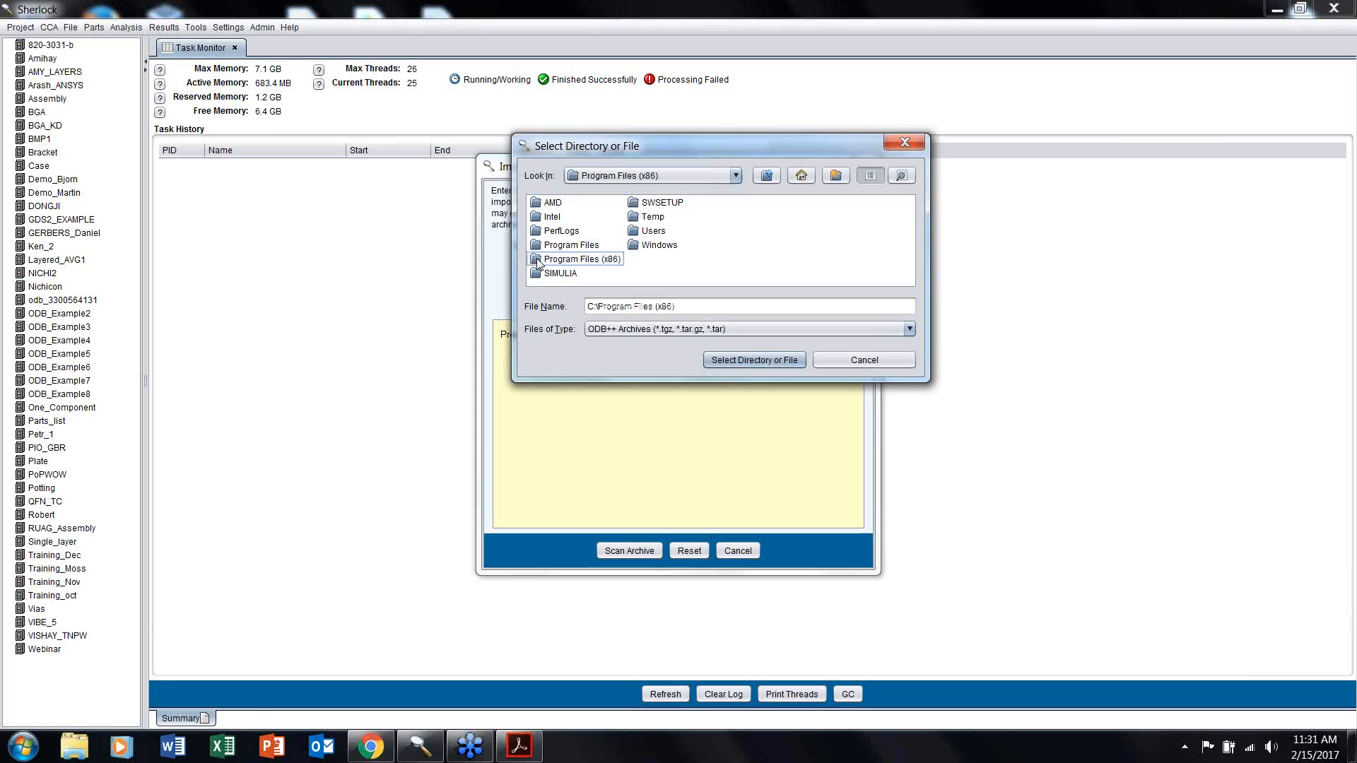
Step: Choose ODB++ Tutorial.tgz from the DfR Solutions\Sherlock\tutorial folder as the archive to import
{"action": "left_click", "coordinate": [811, 281]}
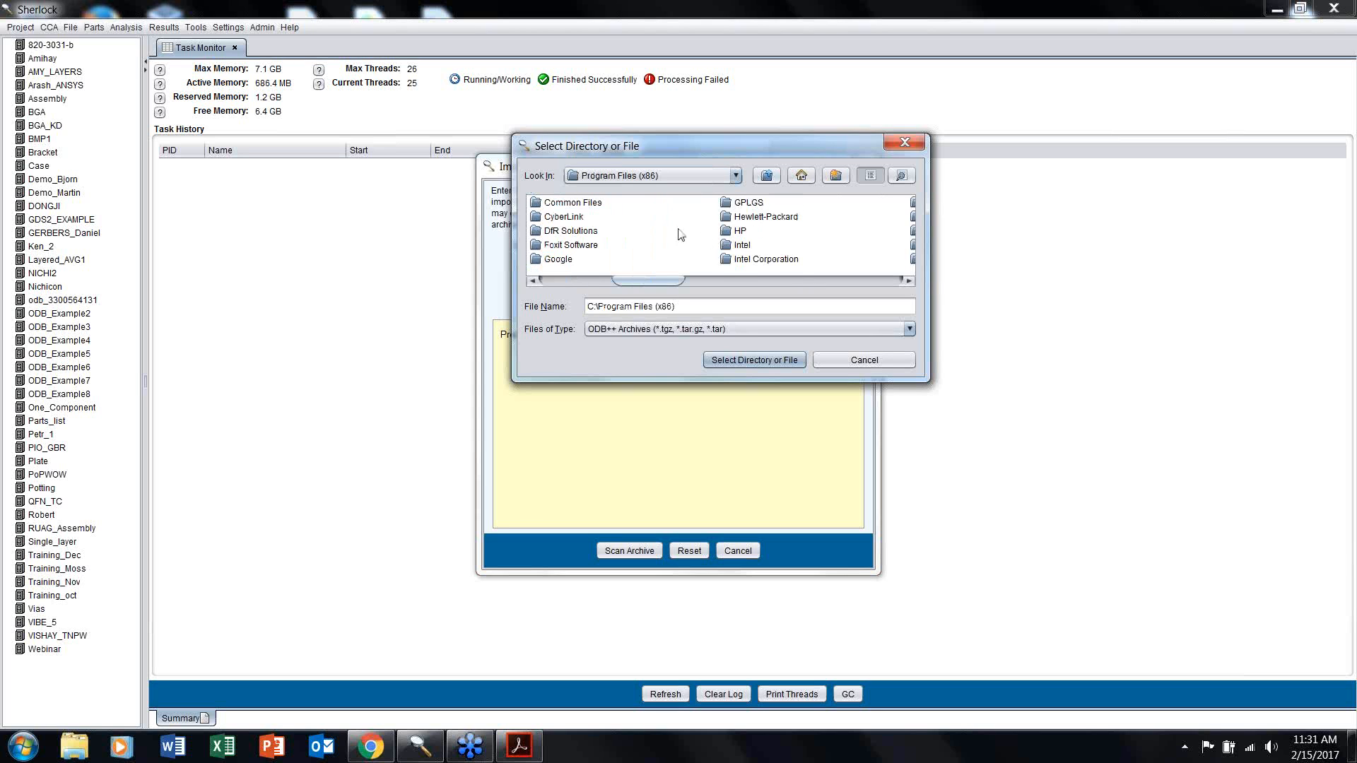
{"action": "double_click", "coordinate": [538, 232]}
{"action": "double_click", "coordinate": [541, 205]}
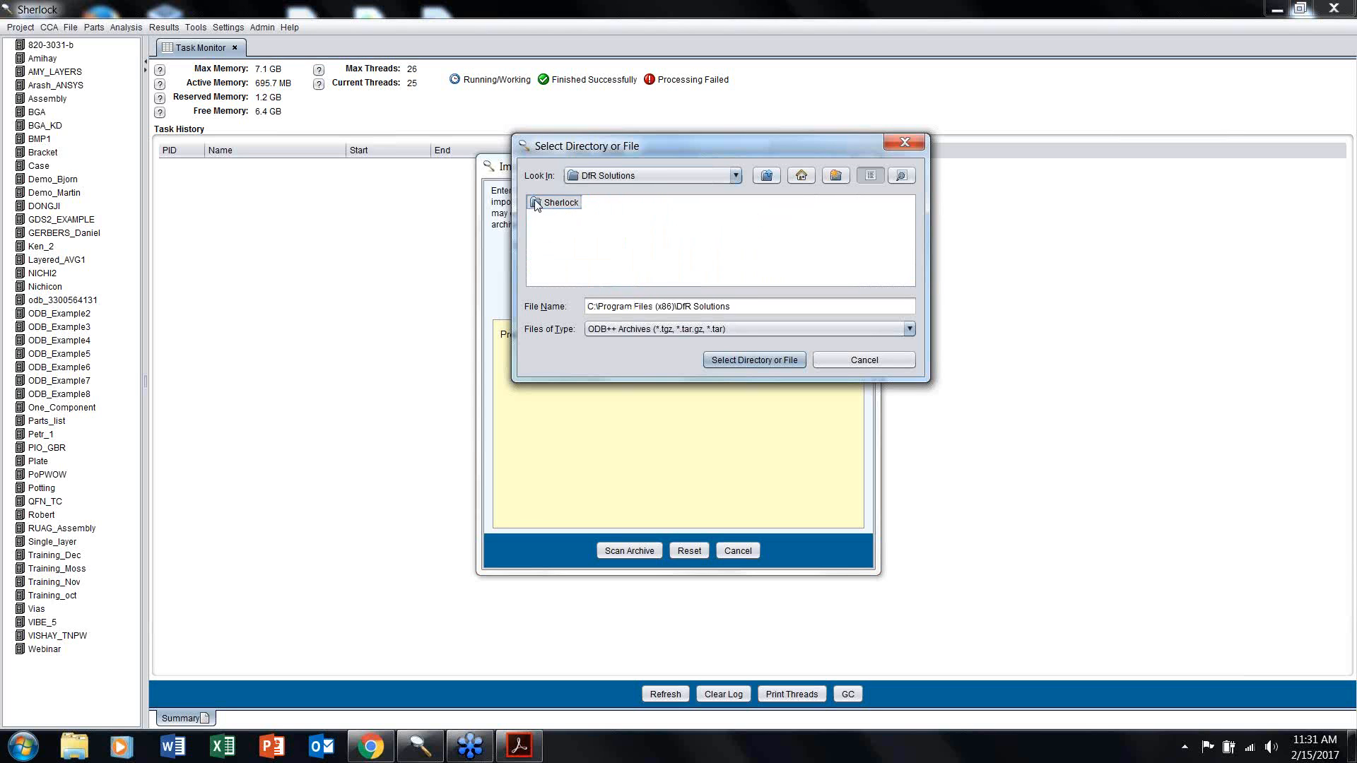
{"action": "double_click", "coordinate": [616, 232]}
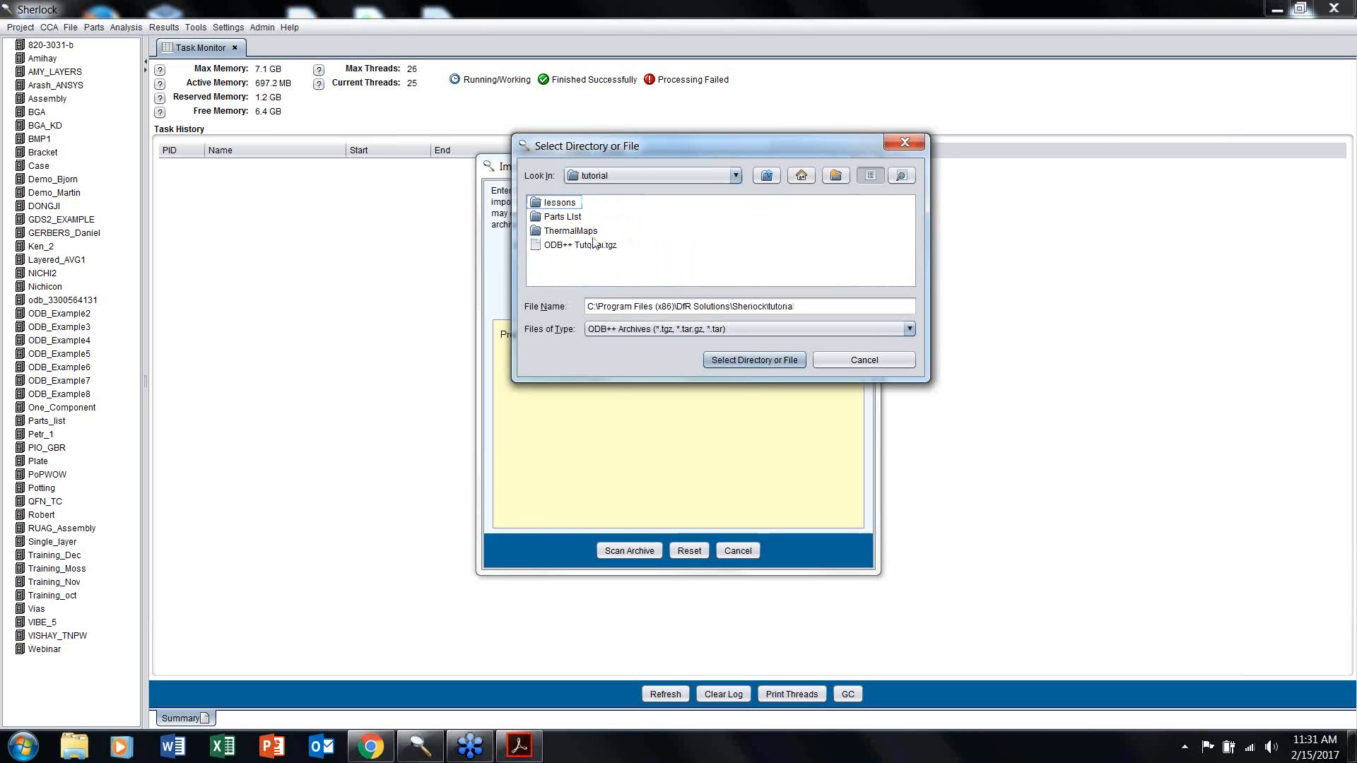
{"action": "left_click", "coordinate": [569, 247]}
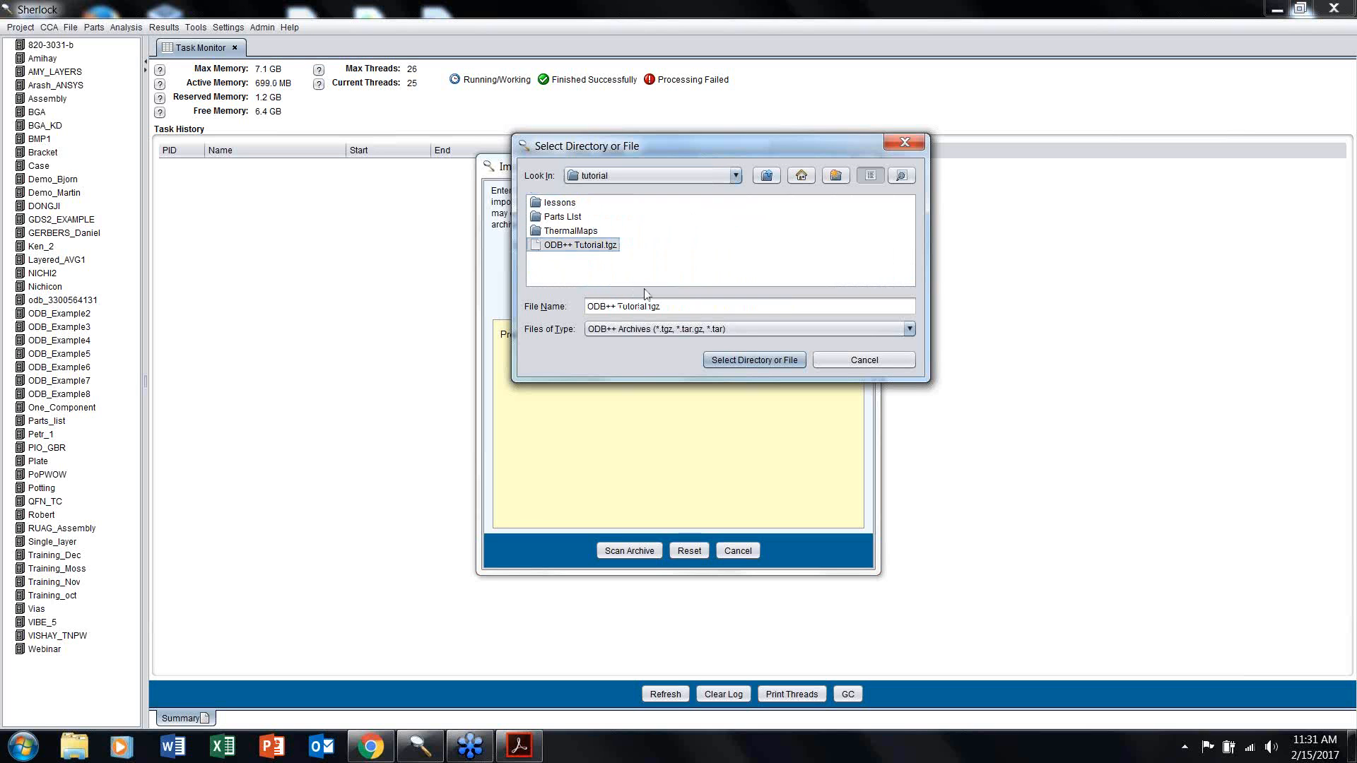
{"action": "left_click", "coordinate": [736, 176]}
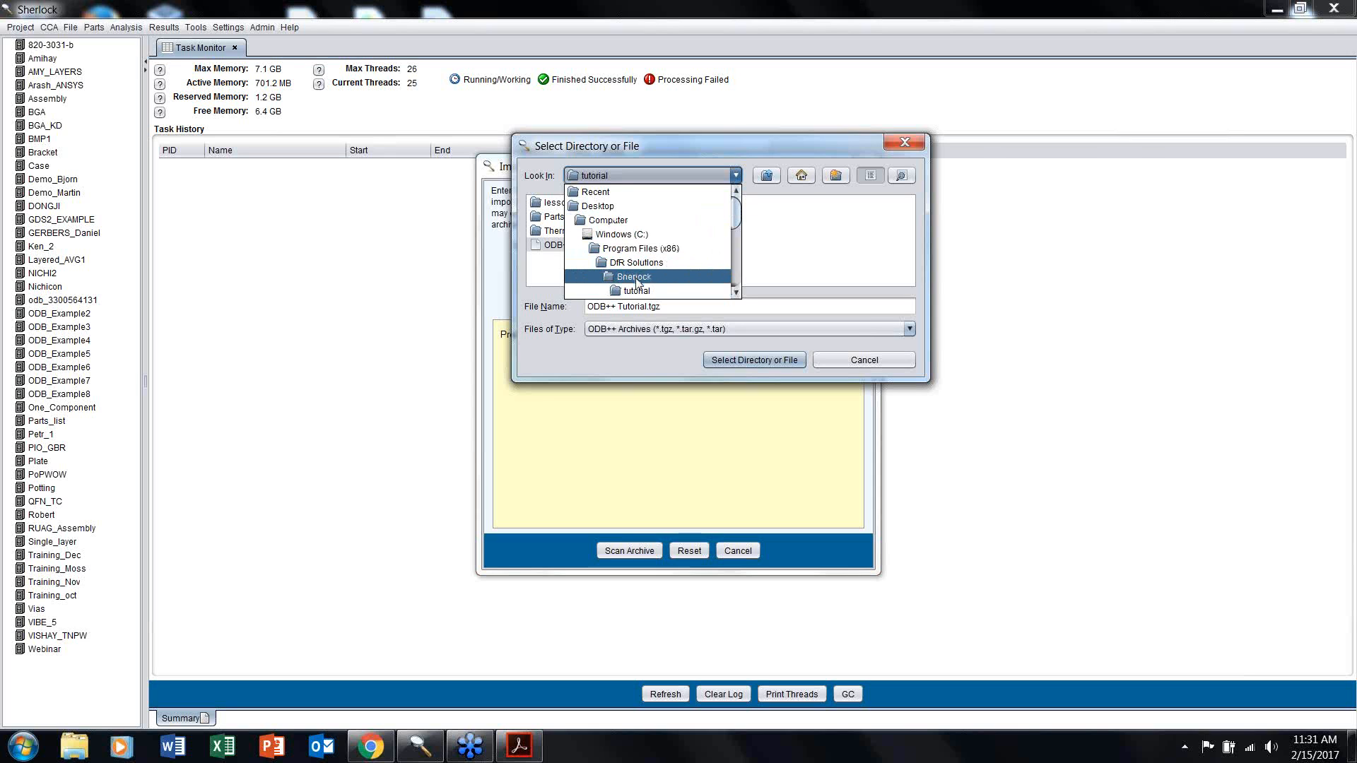
{"action": "left_click", "coordinate": [680, 306]}
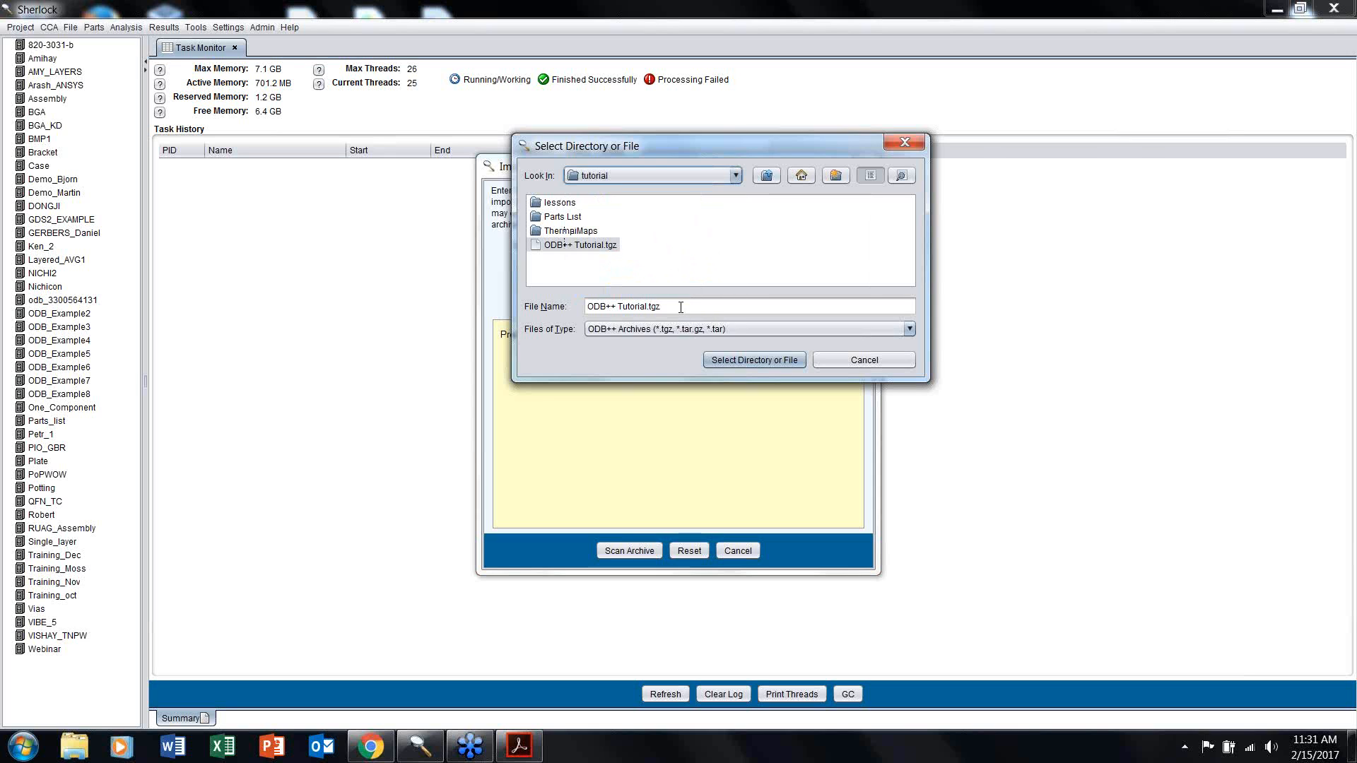
{"action": "left_click", "coordinate": [754, 361]}
Step: Enter Training_Feb as the project name and Best Board Ever as the CCA name
{"action": "left_click", "coordinate": [608, 289]}
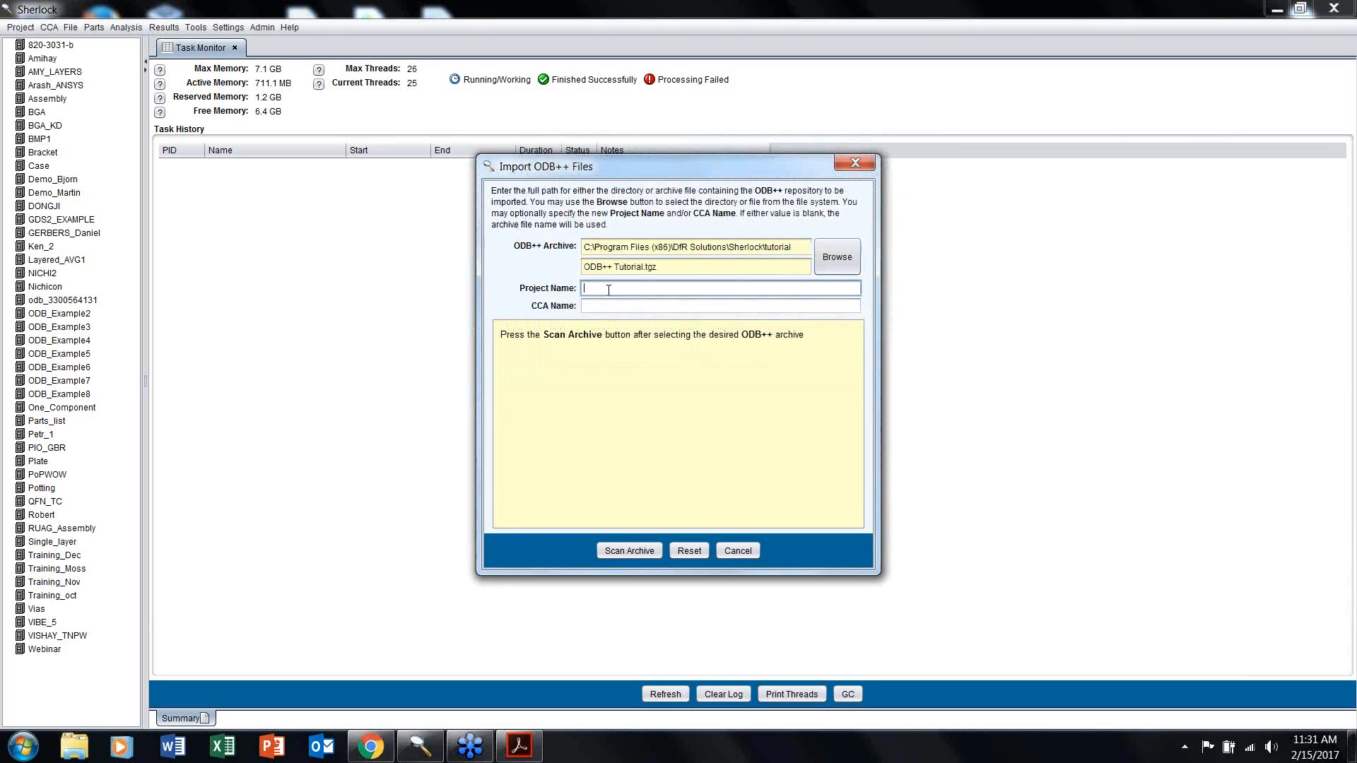
{"action": "type", "text": "Training_Feb"}
{"action": "left_click", "coordinate": [644, 307]}
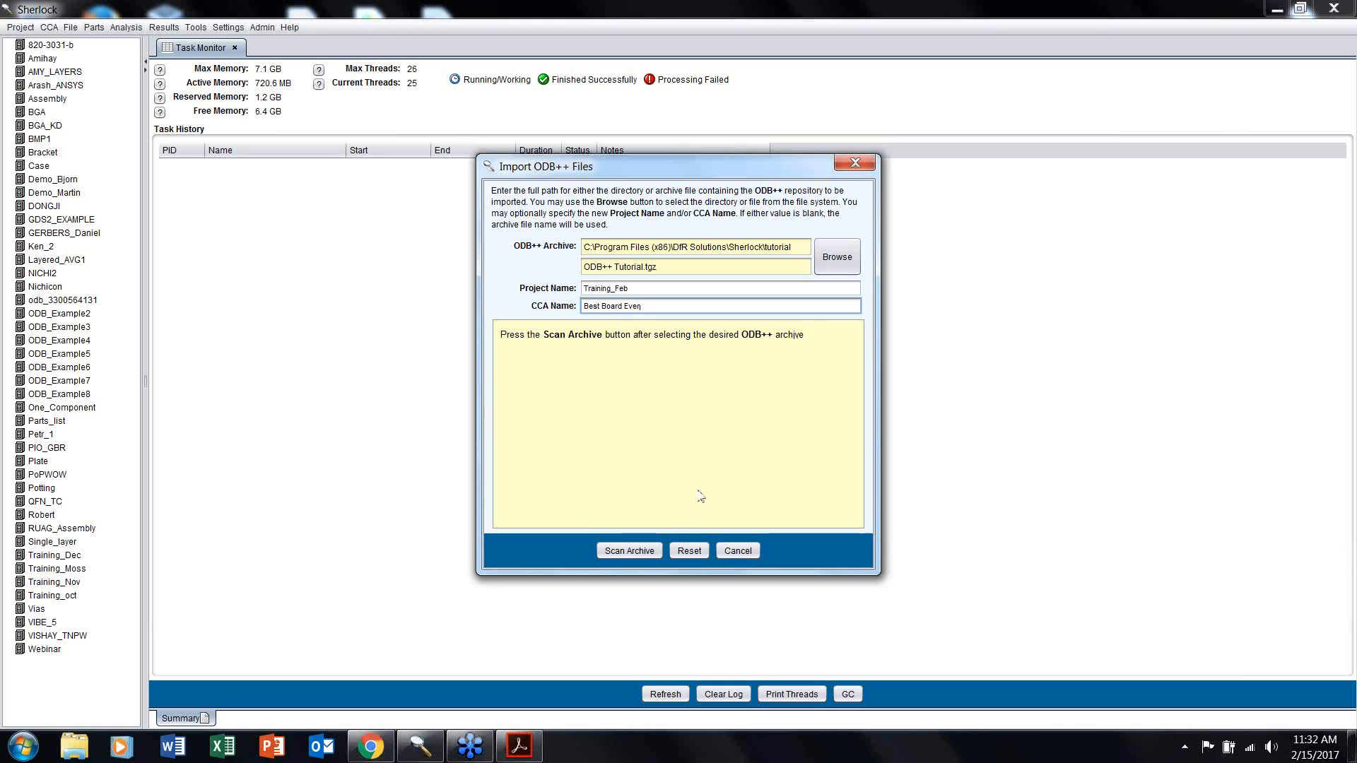
Step: Scan the ODB++ archive, accept the proposed component property mapping, and import the archive
{"action": "left_click", "coordinate": [627, 552]}
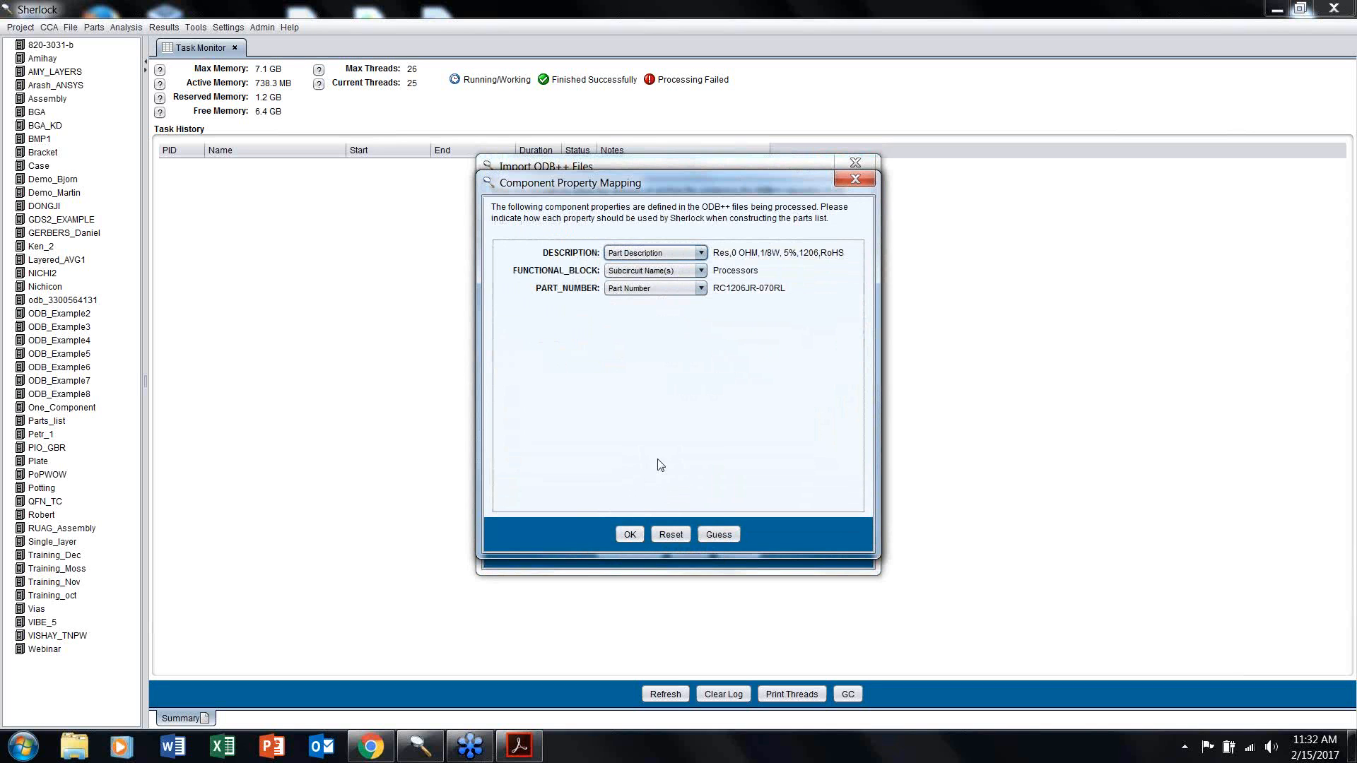
{"action": "left_click", "coordinate": [630, 538]}
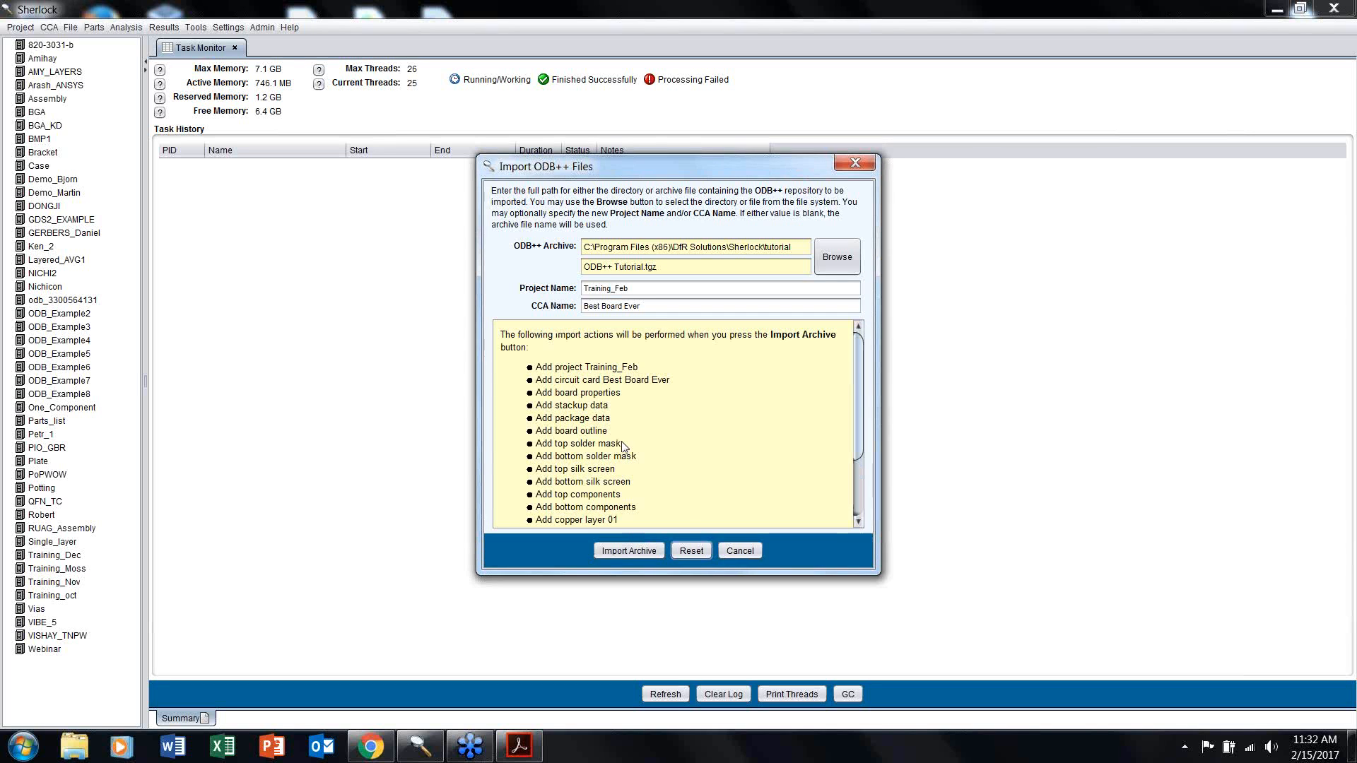
{"action": "left_click_drag", "start_coordinate": [680, 576], "coordinate": [680, 673]}
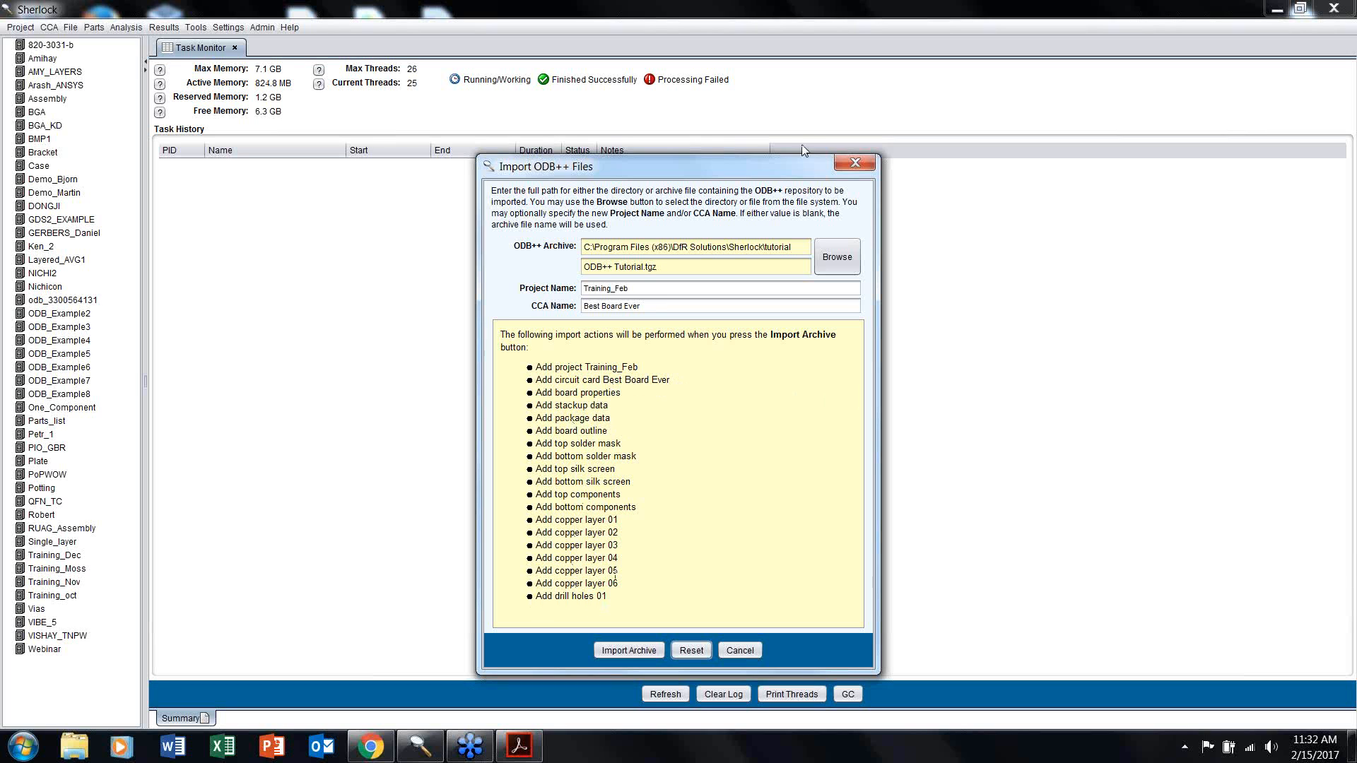
{"action": "left_click", "coordinate": [631, 650]}
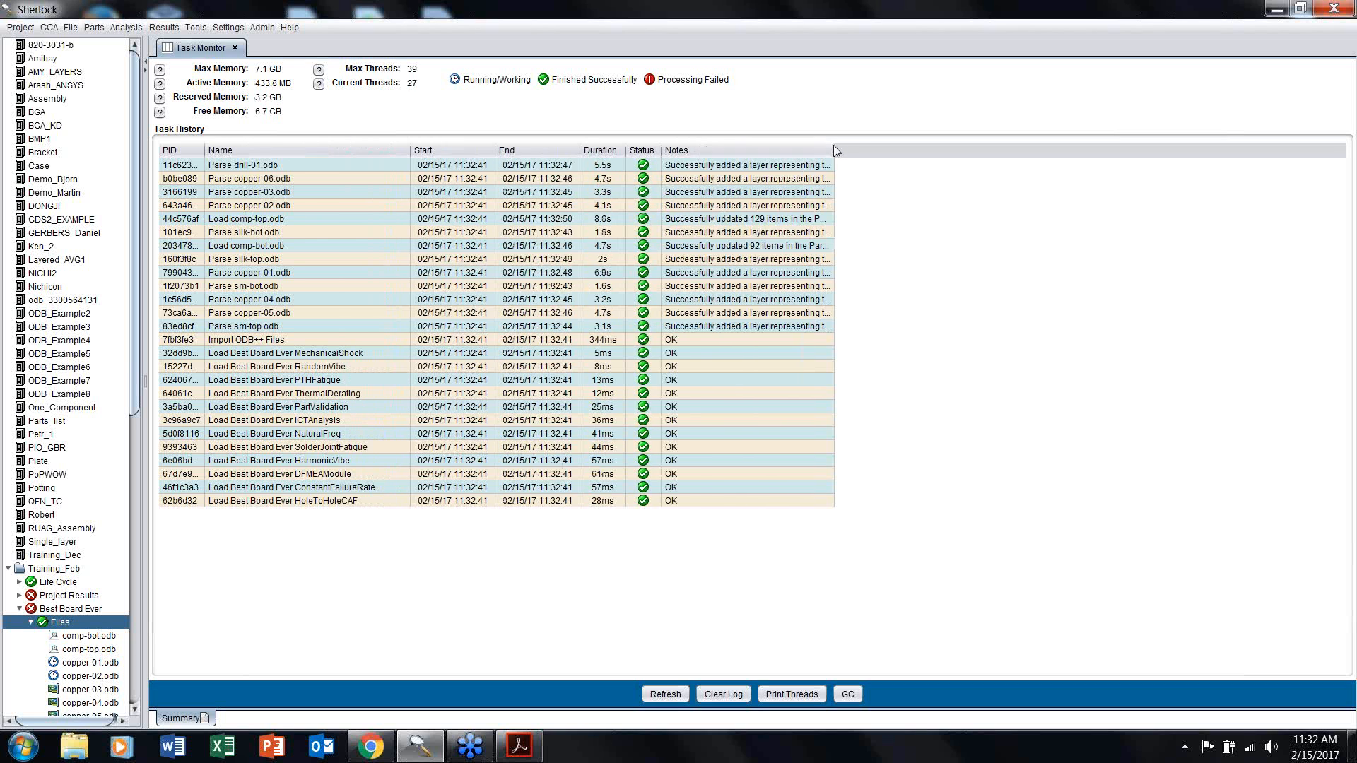
Step: Widen the Notes column of the task history and examine the comp-bot.odb and comp-top.odb entries
{"action": "left_click_drag", "start_coordinate": [834, 151], "coordinate": [917, 151]}
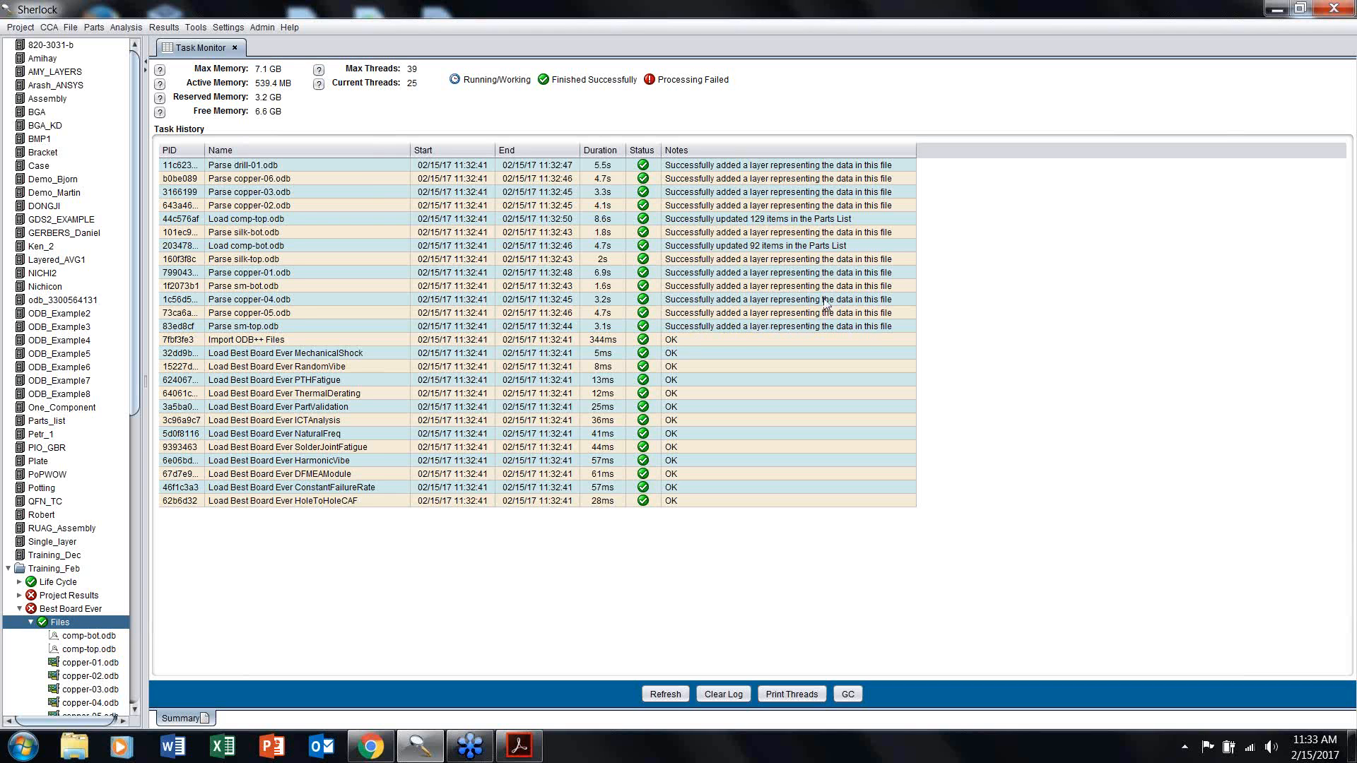
{"action": "left_click", "coordinate": [811, 249]}
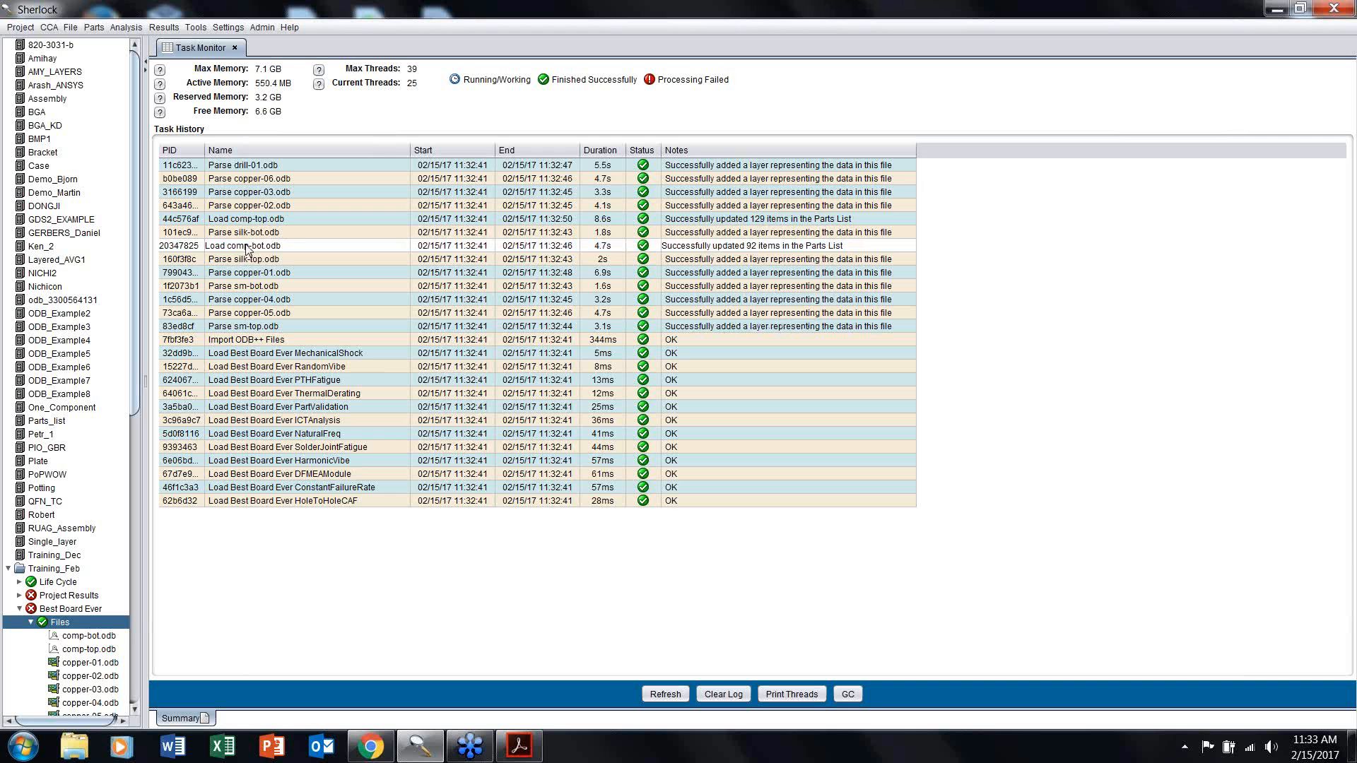
{"action": "left_click", "coordinate": [253, 221]}
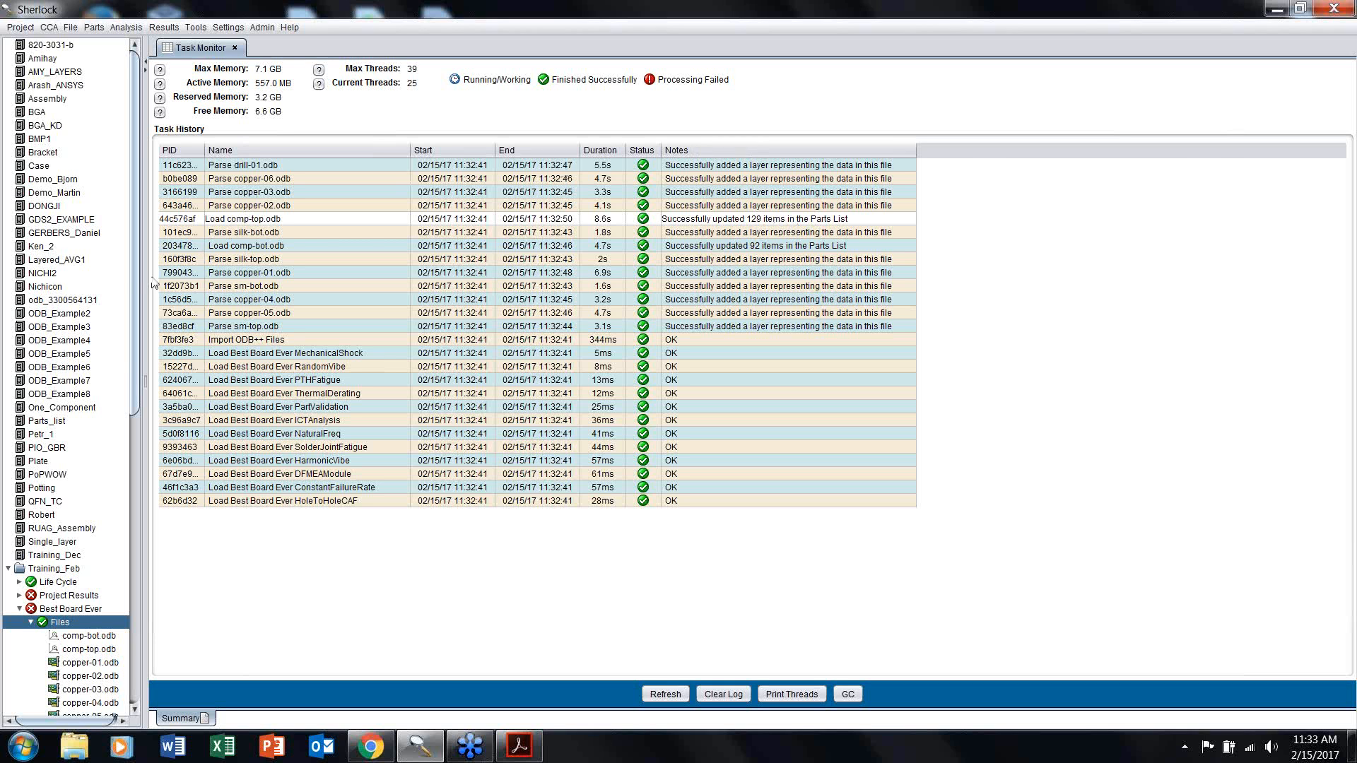
Step: Look through the Training_Feb project's files, inputs, analyses and results, and collapse its tree
{"action": "scroll", "coordinate": [85, 424], "scroll_direction": "down", "scroll_amount": 9}
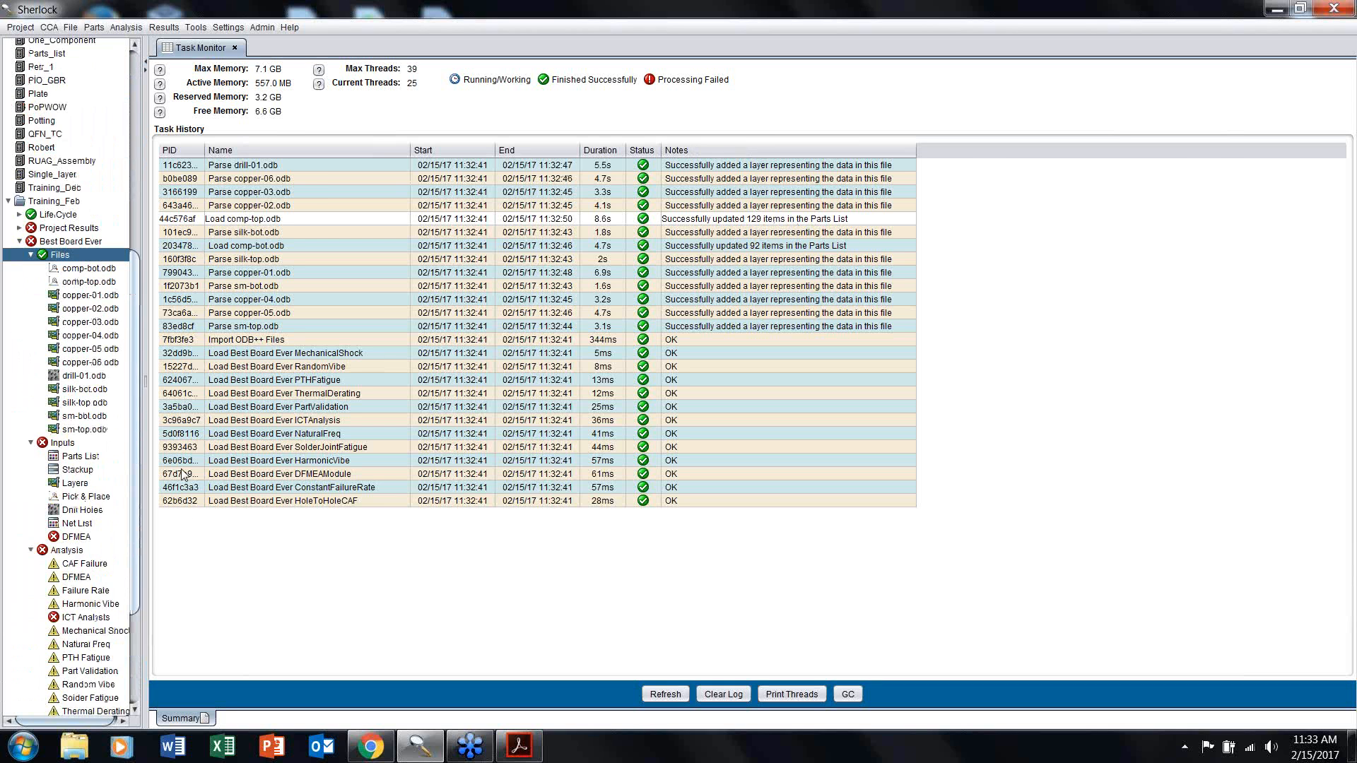
{"action": "scroll", "coordinate": [71, 353], "scroll_direction": "down", "scroll_amount": 3}
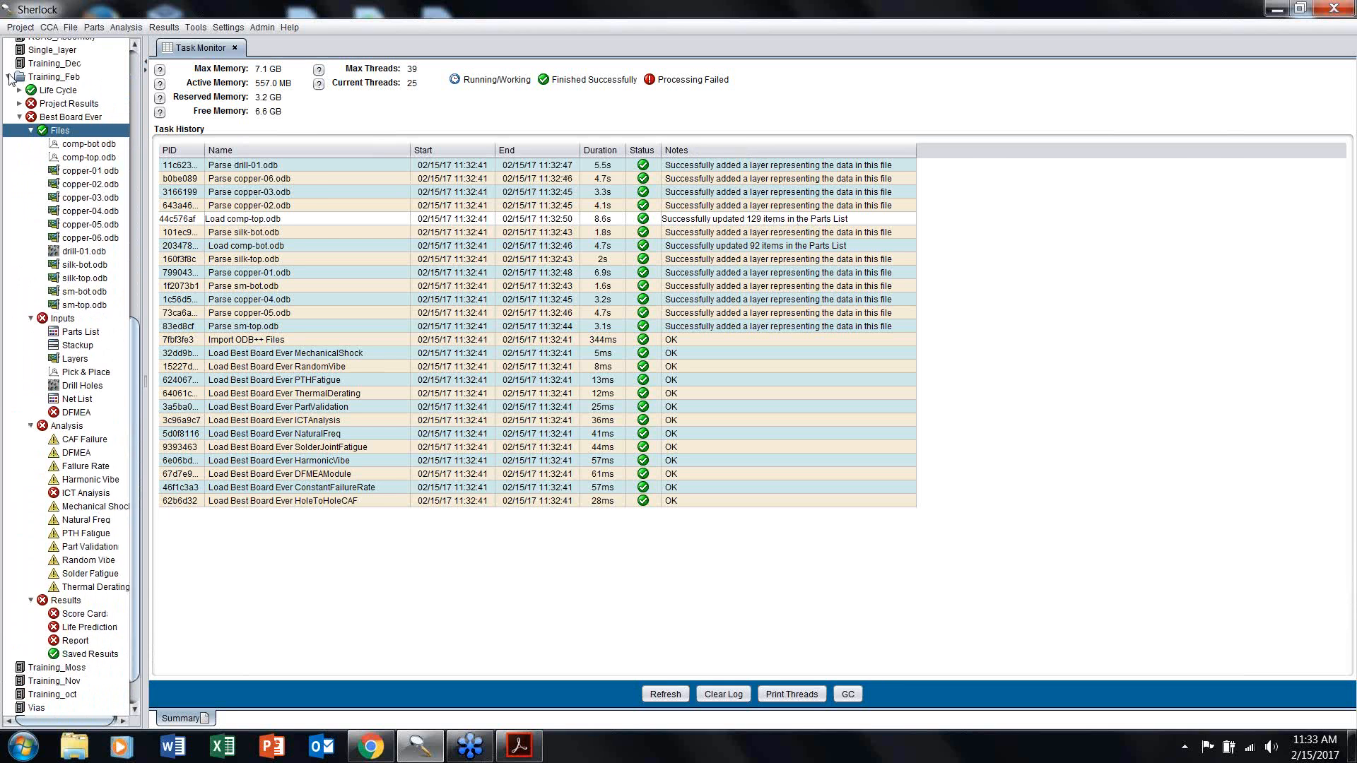
{"action": "left_click", "coordinate": [9, 76]}
Step: Open the ODB_Example3 project, then collapse and re-expand its tree
{"action": "left_click", "coordinate": [55, 463]}
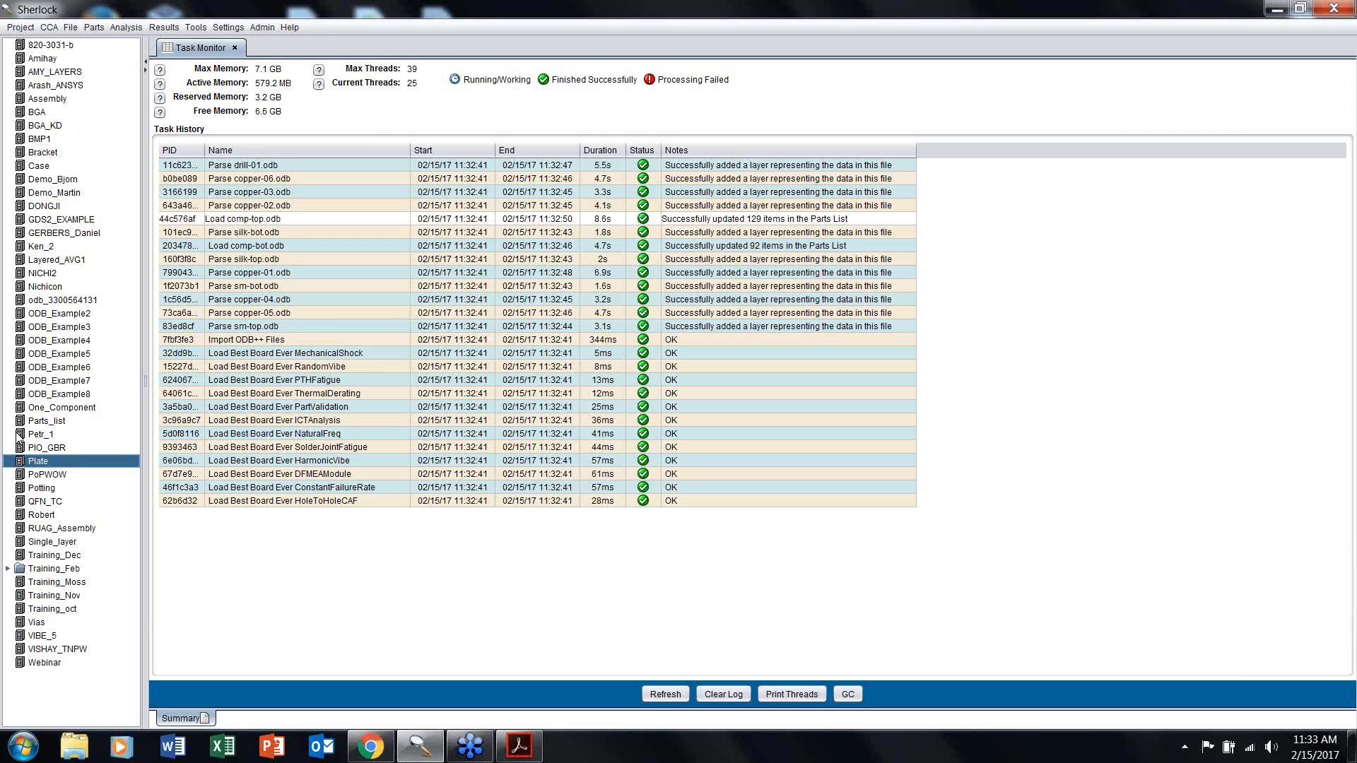
{"action": "left_click", "coordinate": [45, 326]}
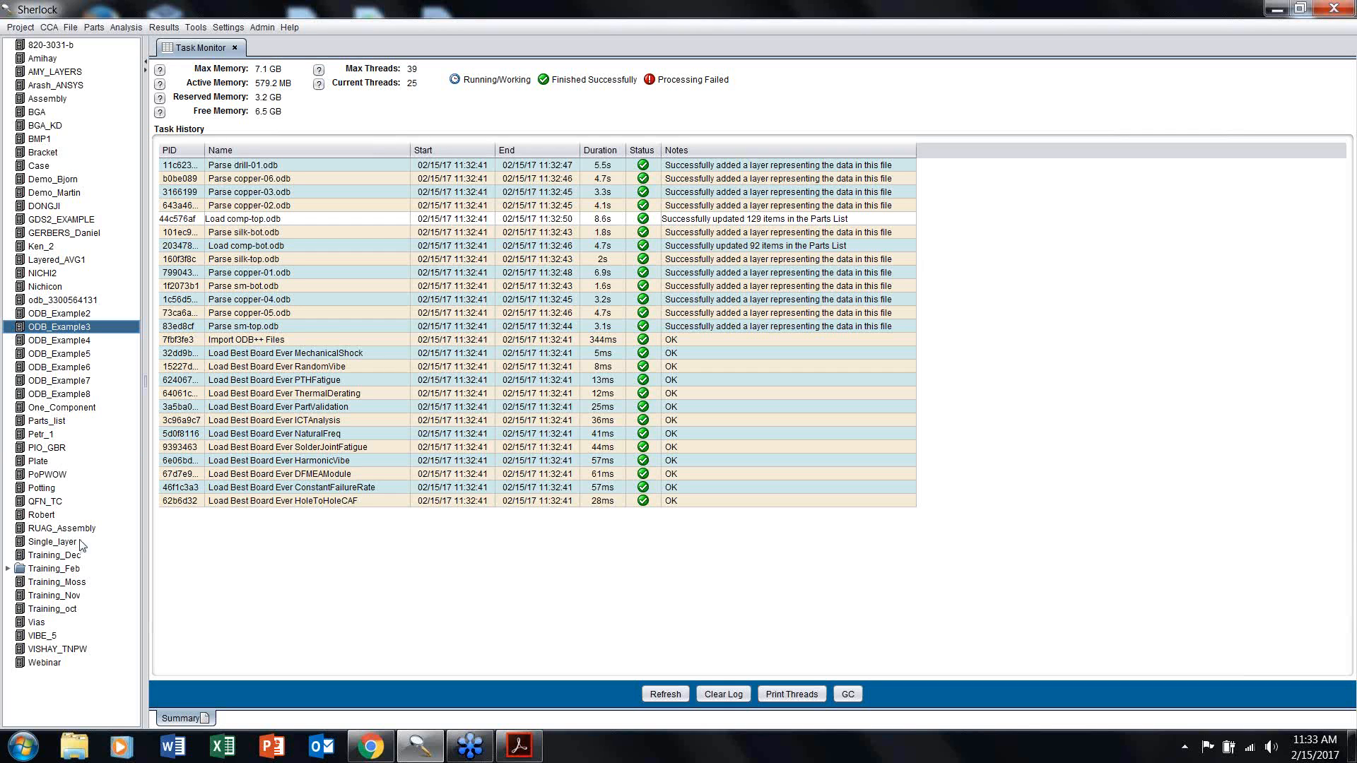
{"action": "double_click", "coordinate": [51, 327]}
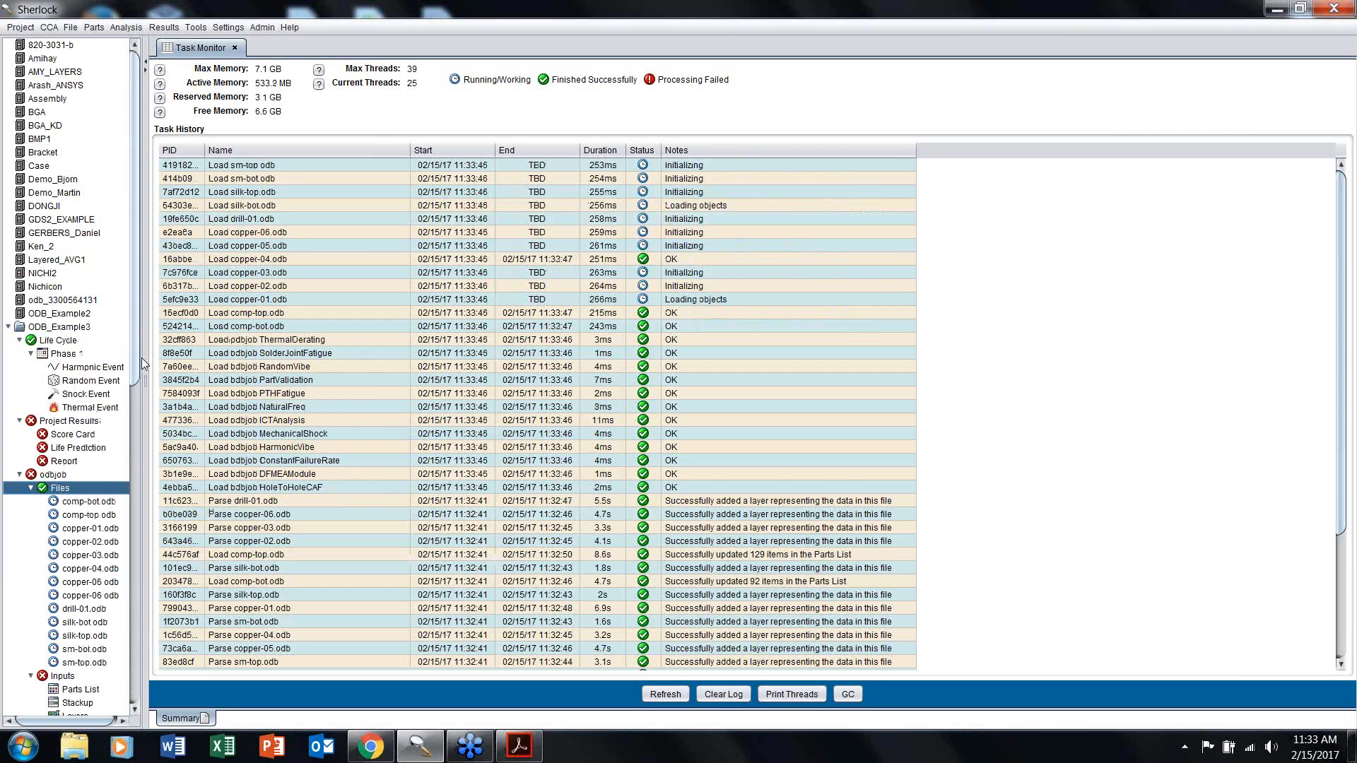
{"action": "left_click", "coordinate": [9, 327]}
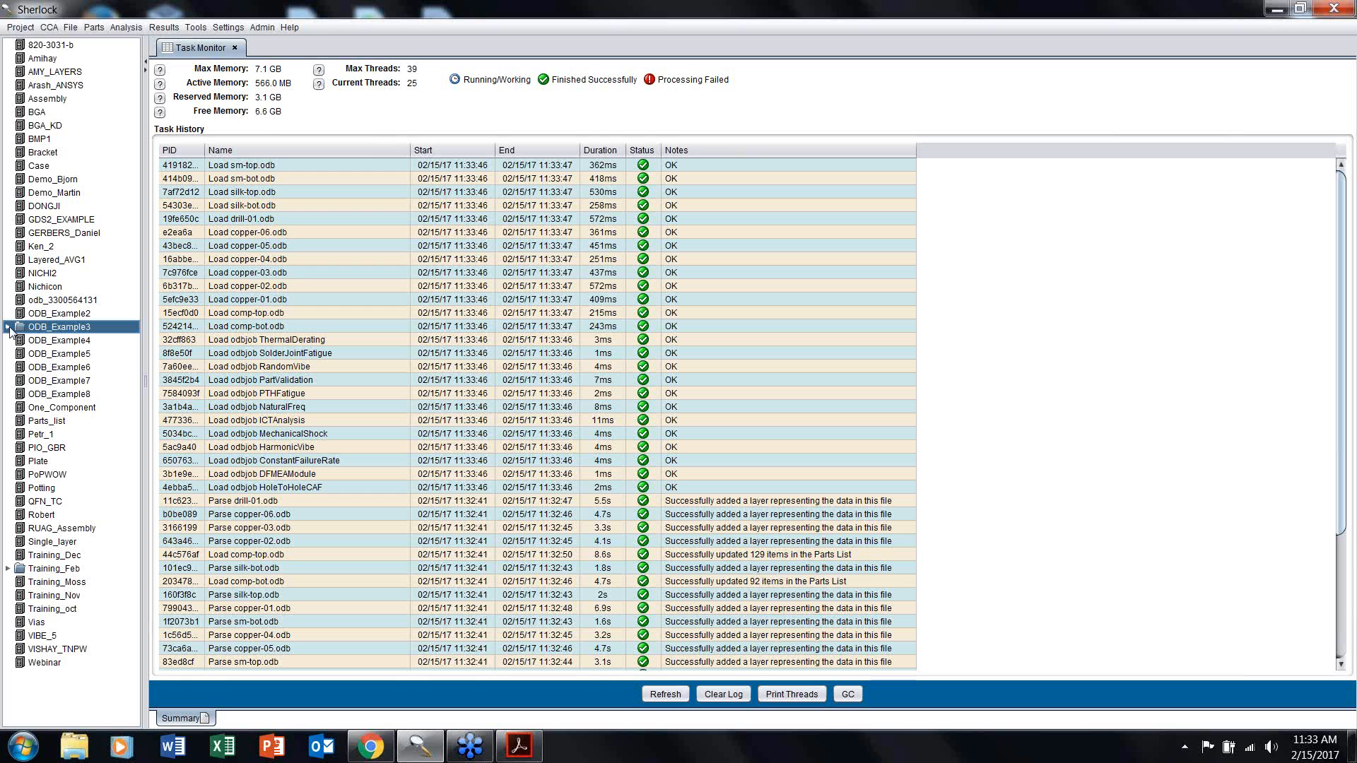
{"action": "left_click", "coordinate": [9, 327]}
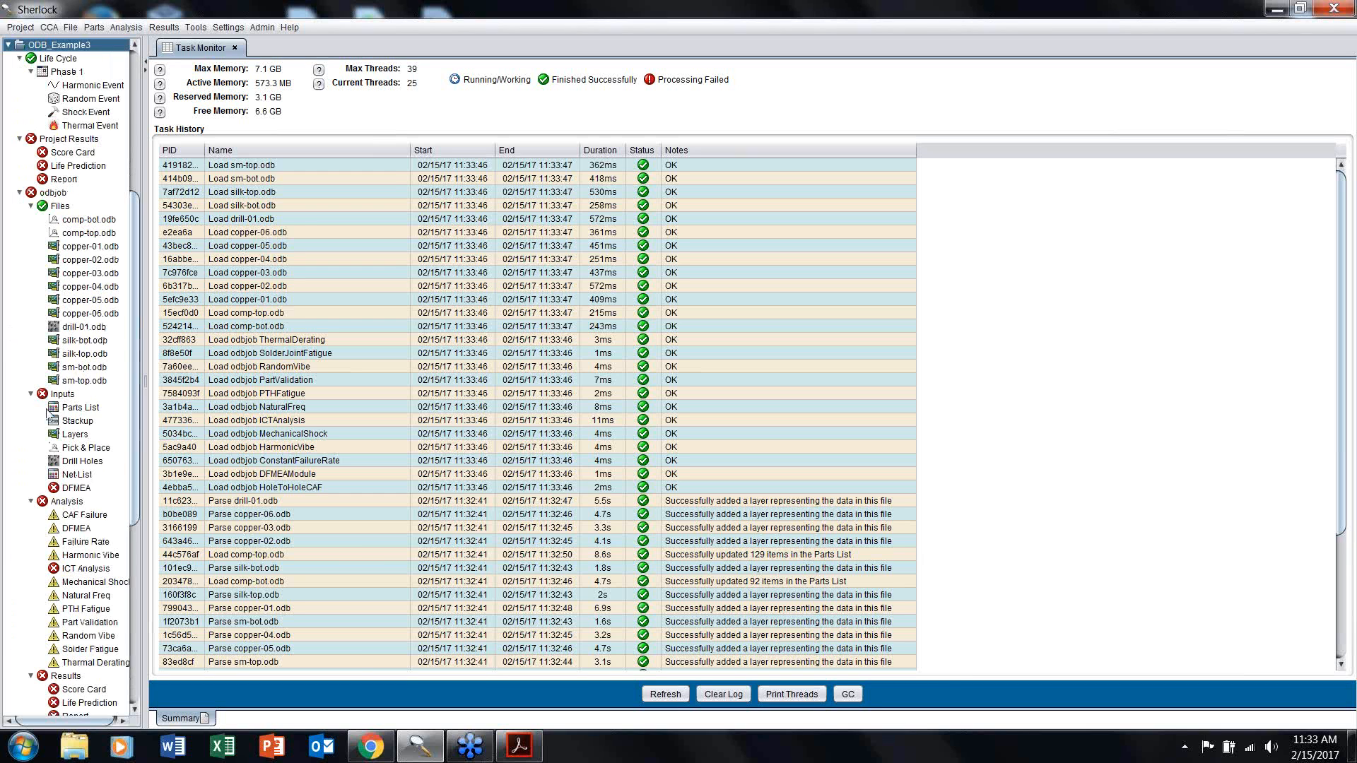
Step: Expand the Training_Feb project alongside the open ODB_Example3 project
{"action": "scroll", "coordinate": [71, 423], "scroll_direction": "down", "scroll_amount": 2}
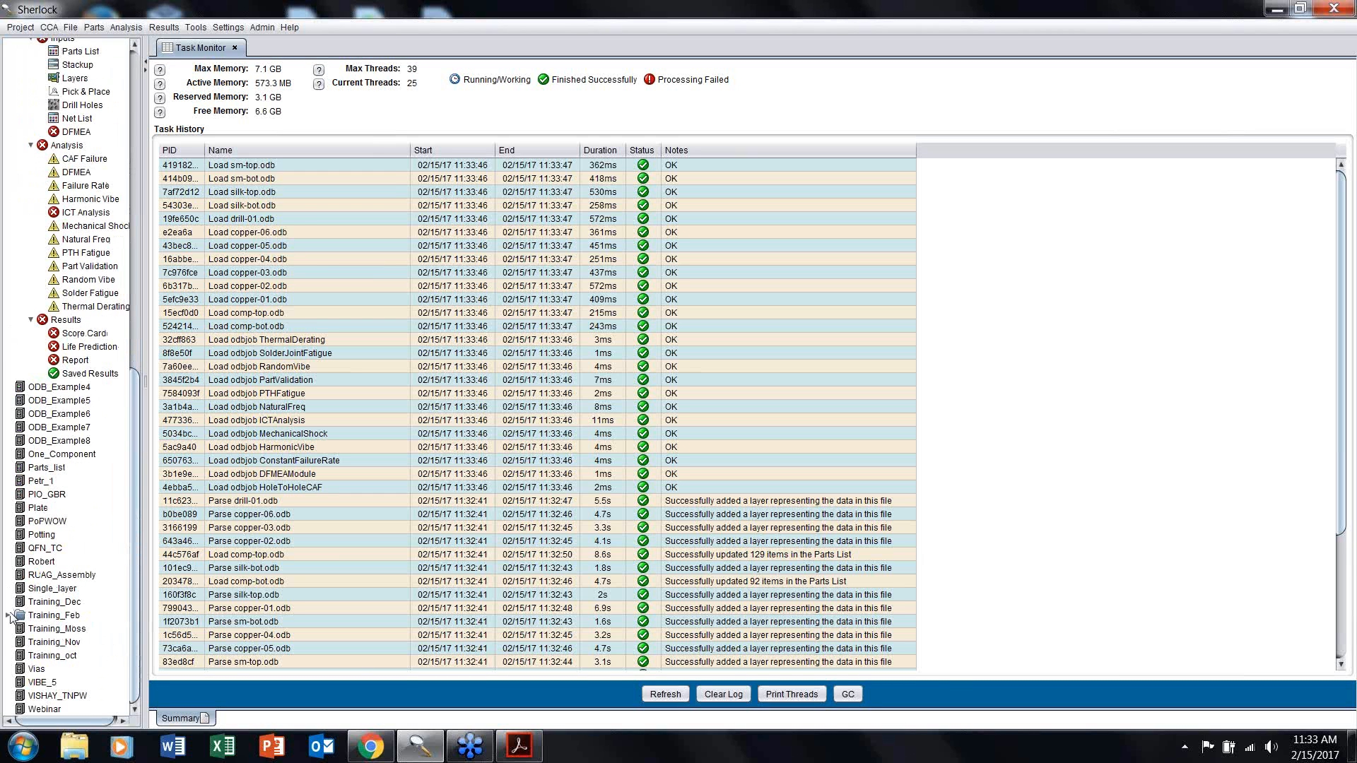
{"action": "left_click", "coordinate": [10, 616]}
{"action": "scroll", "coordinate": [137, 578], "scroll_direction": "down", "scroll_amount": 1}
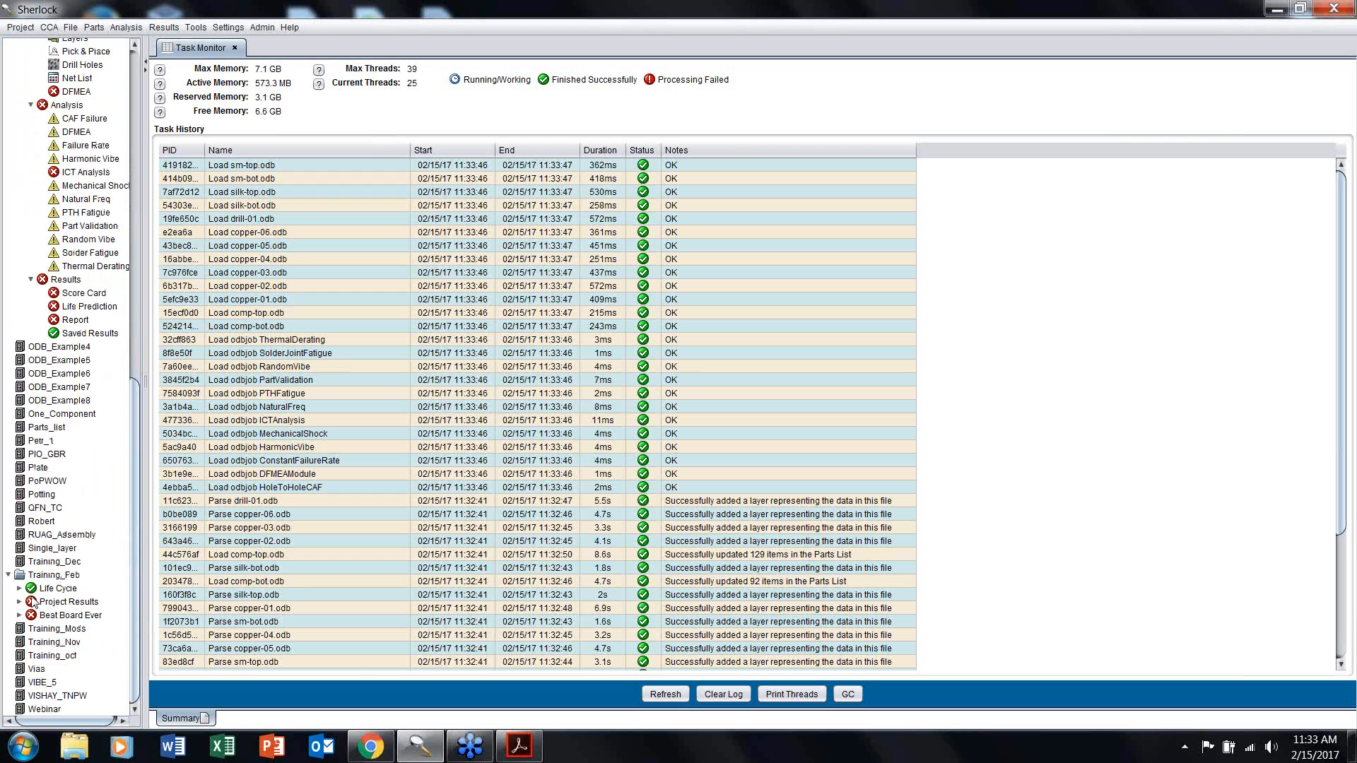
Step: Close the ODB_Example3 project
{"action": "left_click_drag", "start_coordinate": [134, 541], "coordinate": [134, 222]}
{"action": "right_click", "coordinate": [66, 264]}
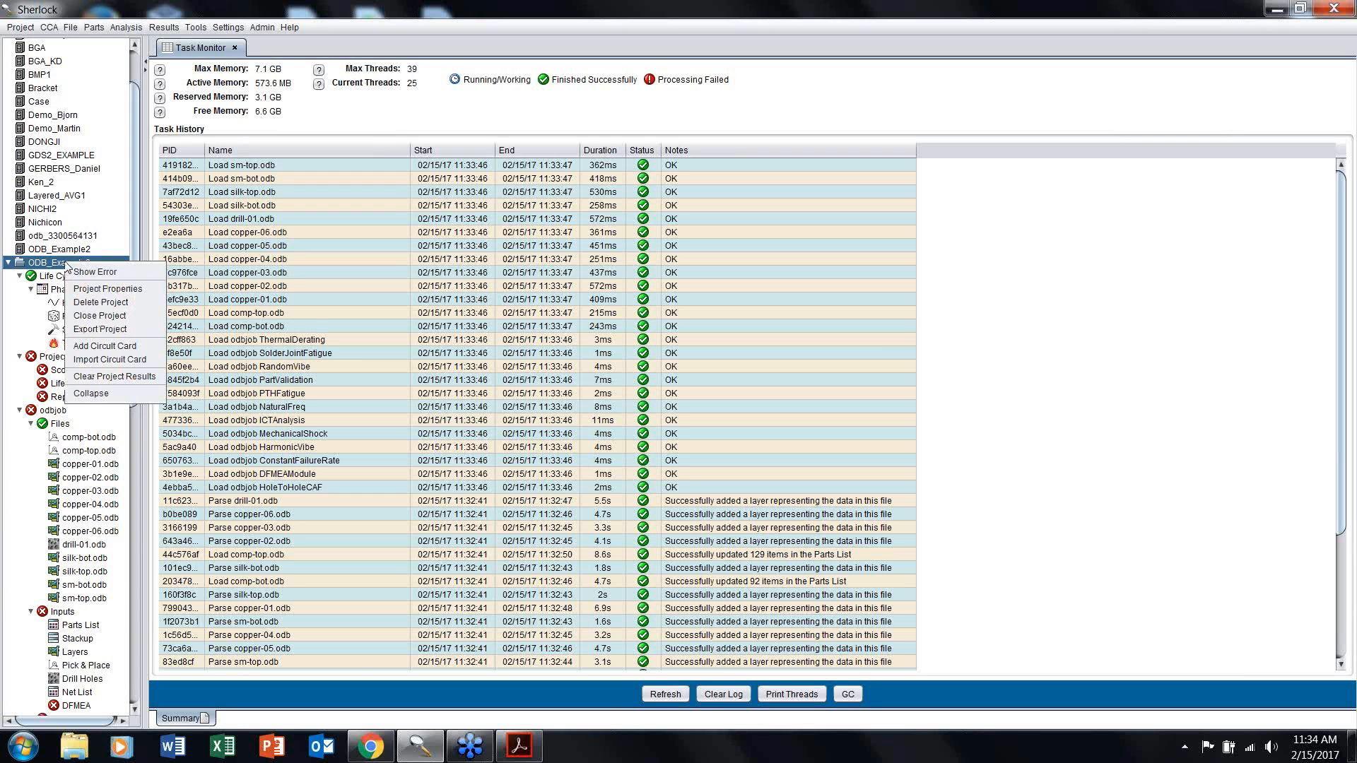
{"action": "left_click", "coordinate": [95, 316]}
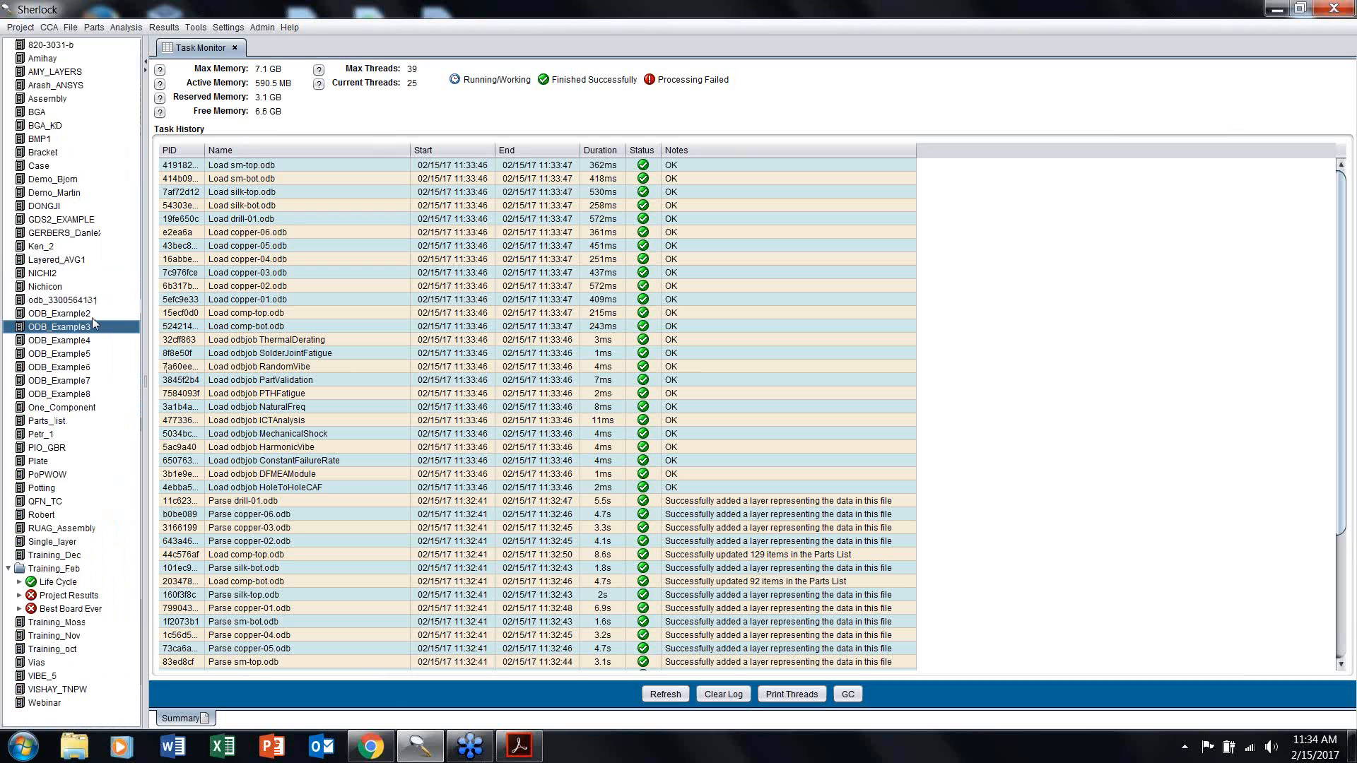
Step: Collapse and re-expand the Training_Feb project's tree
{"action": "left_click", "coordinate": [54, 382]}
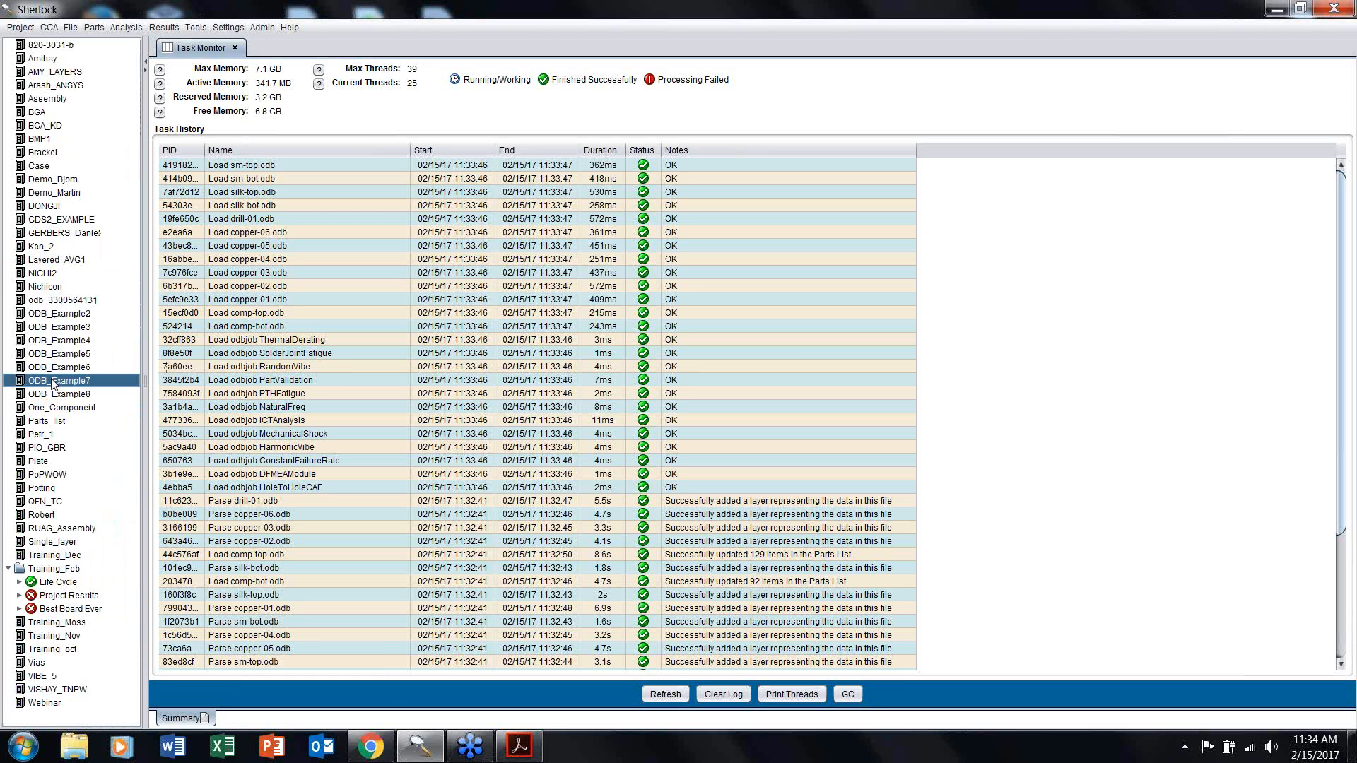
{"action": "left_click", "coordinate": [8, 569]}
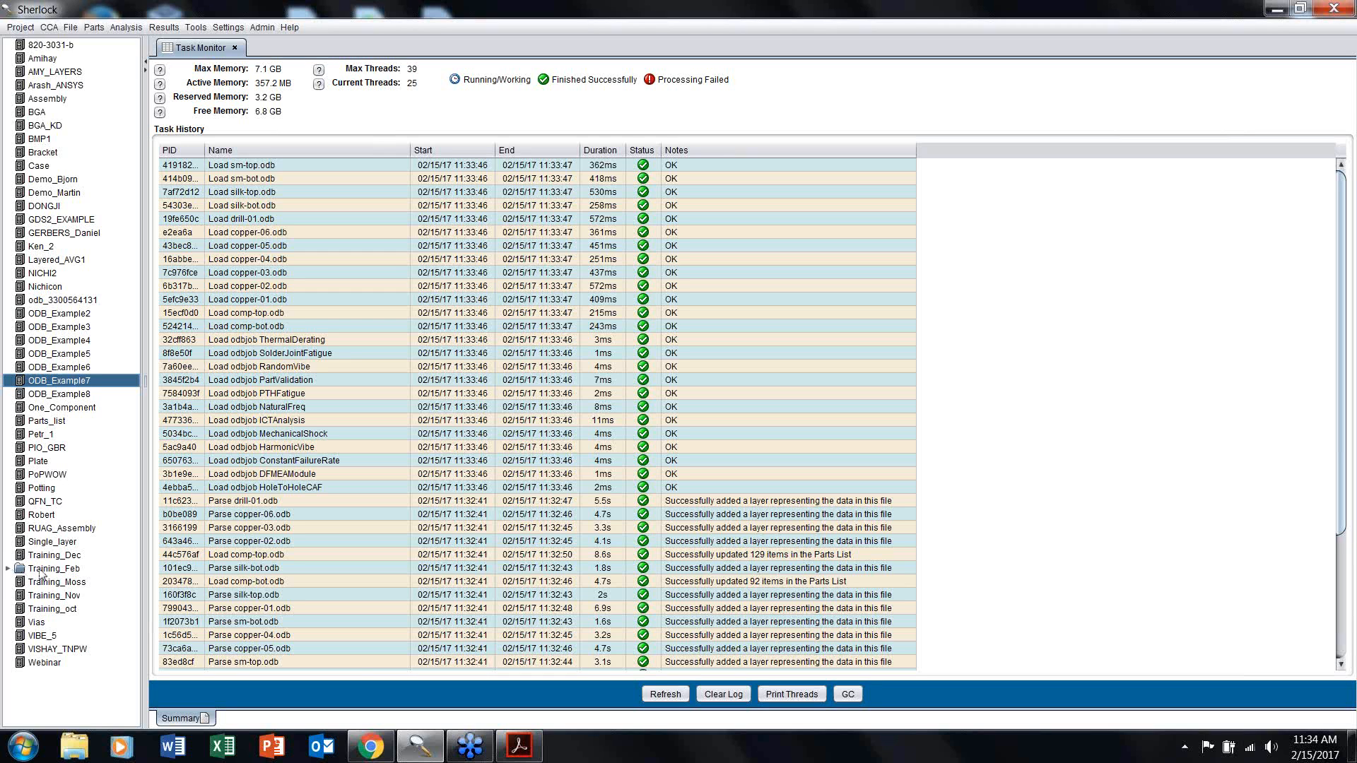
{"action": "left_click", "coordinate": [8, 569]}
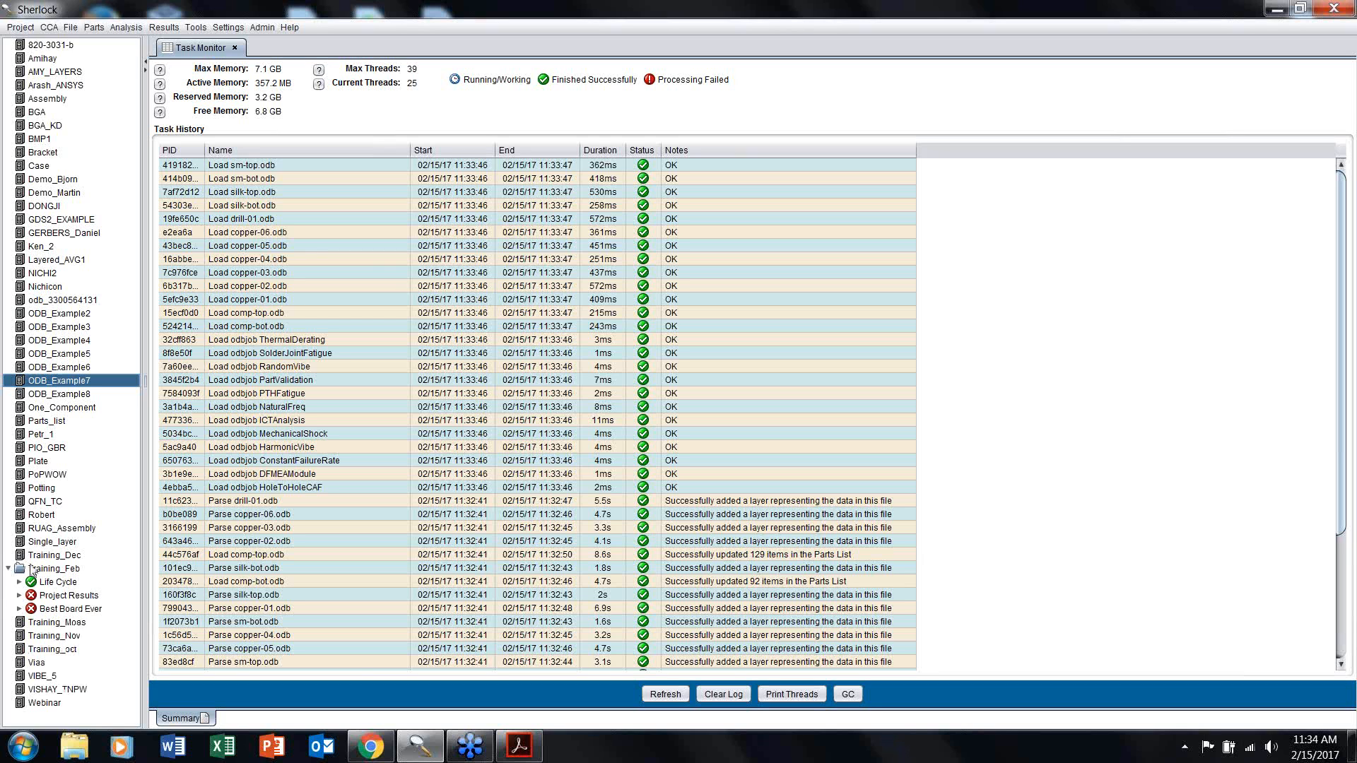
Step: Add a three-line description to the Training_Feb project: "Training board for new users", a note naming an attendee, and "Hello world"
{"action": "right_click", "coordinate": [37, 571]}
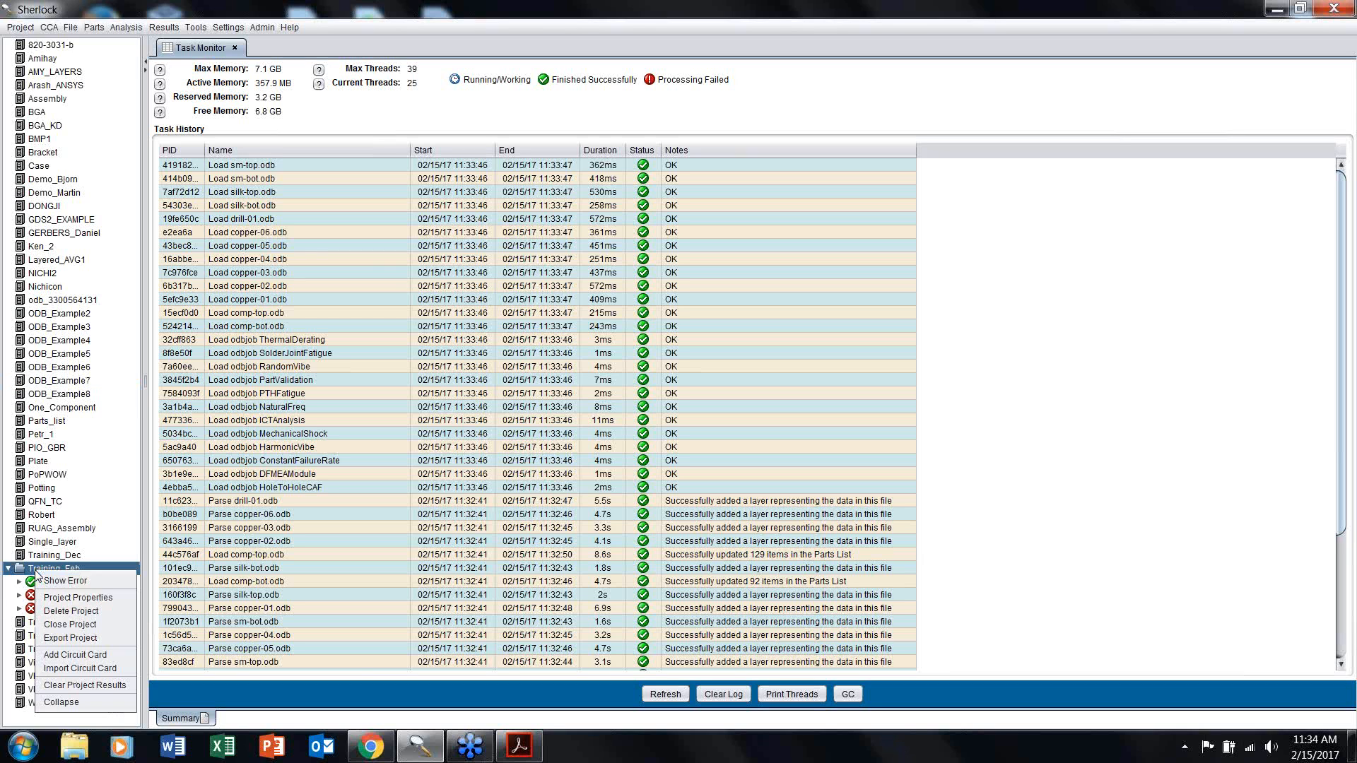
{"action": "left_click", "coordinate": [70, 598]}
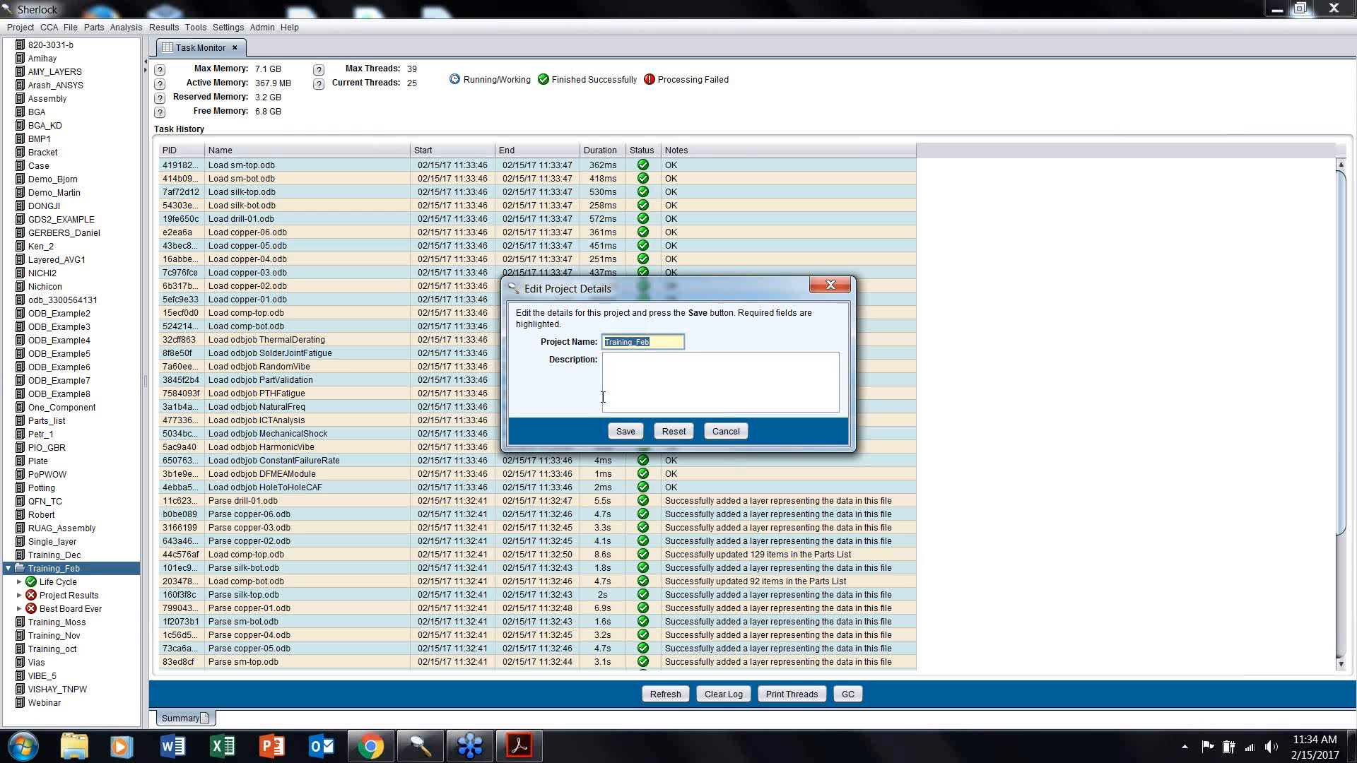
{"action": "left_click", "coordinate": [618, 366]}
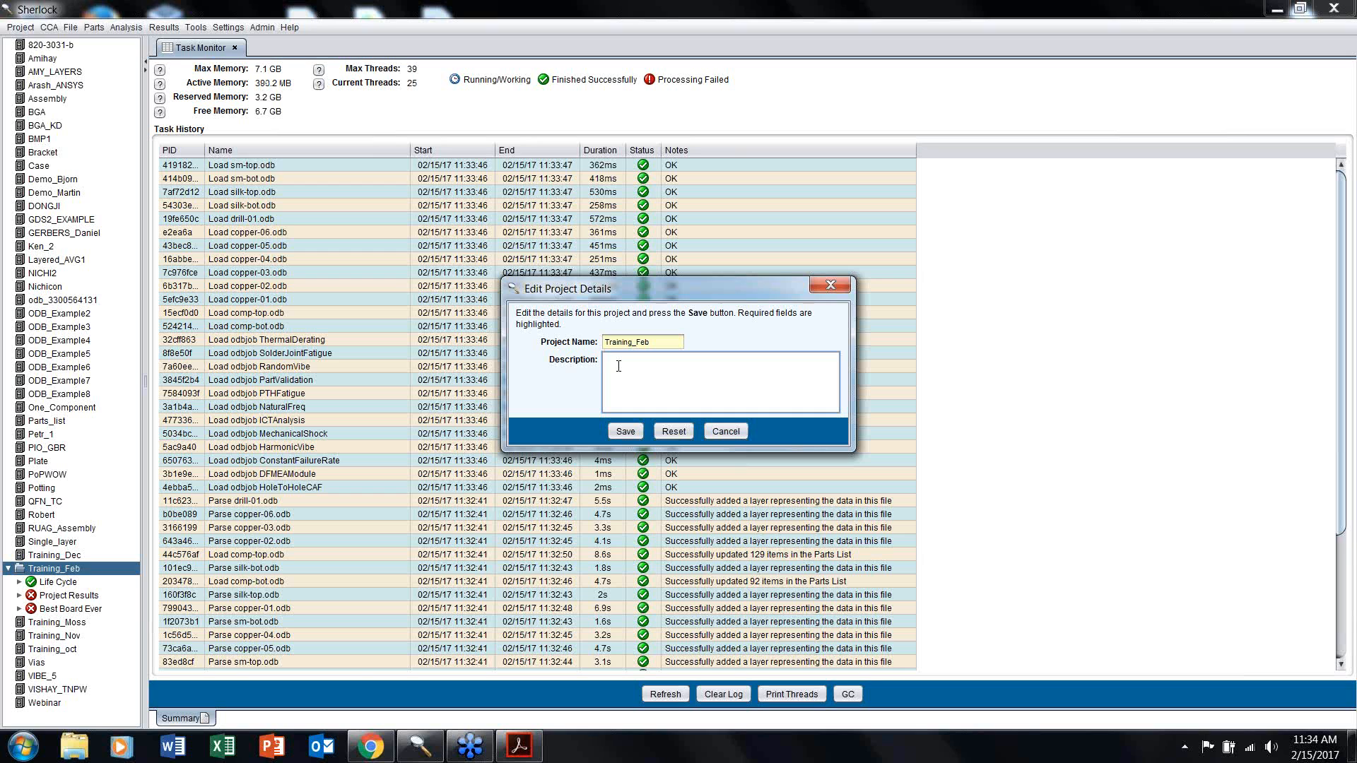
{"action": "type", "text": "raining board"}
{"action": "type", "text": " for ne"}
{"action": "type", "text": "w used"}
{"action": "type", "text": "Ma"}
{"action": "type", "text": "rk is in"}
{"action": "type", "text": " attendanc"}
{"action": "type", "text": "e Hello world"}
{"action": "left_click", "coordinate": [625, 431]}
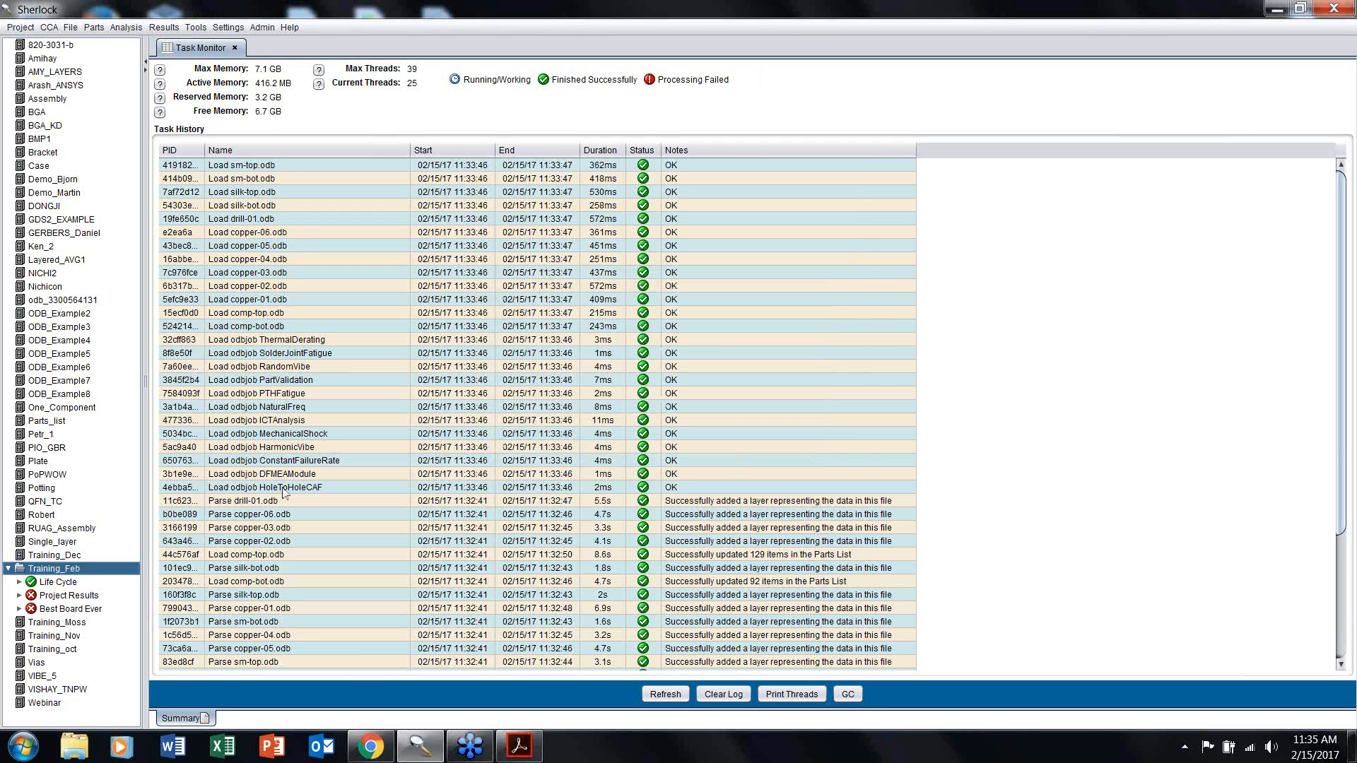
Step: Reopen the Training_Feb project properties to check the saved description
{"action": "right_click", "coordinate": [64, 572]}
{"action": "left_click", "coordinate": [92, 599]}
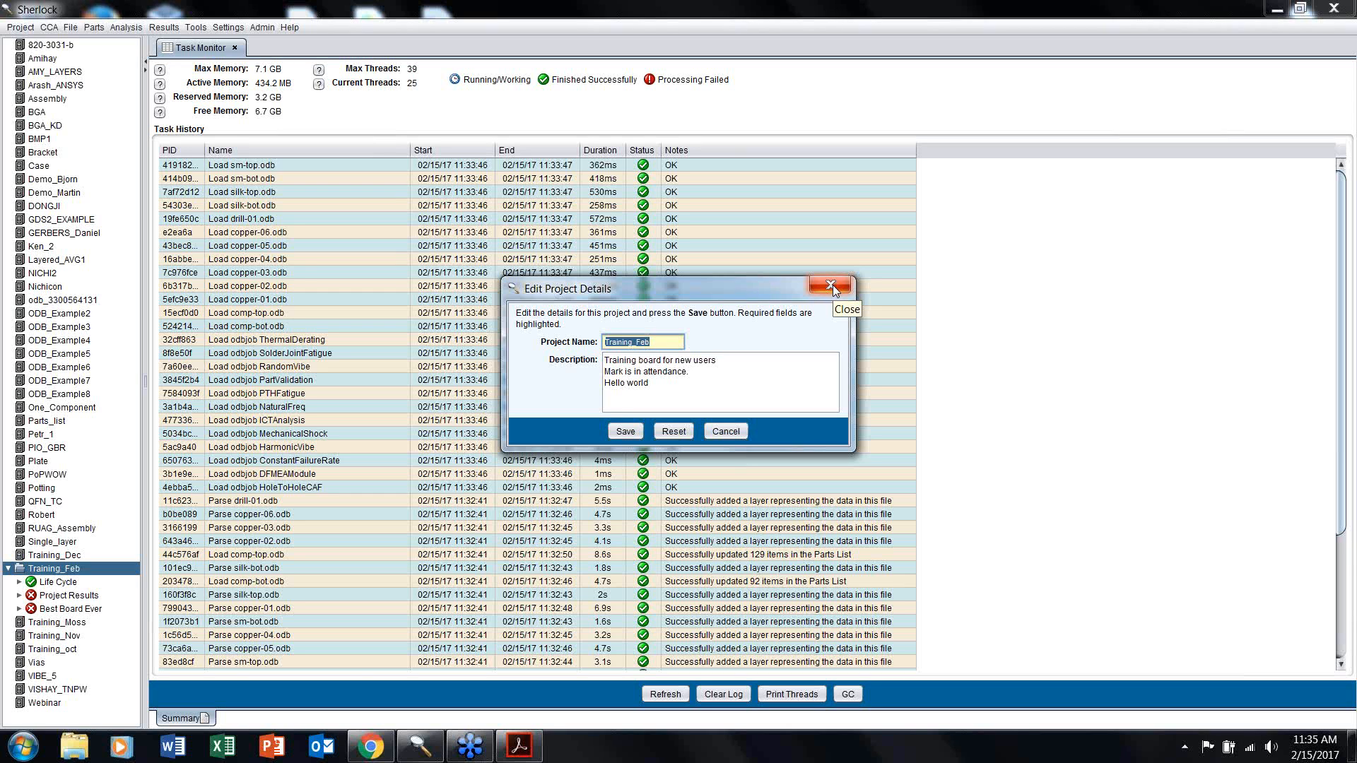
{"action": "left_click", "coordinate": [625, 431]}
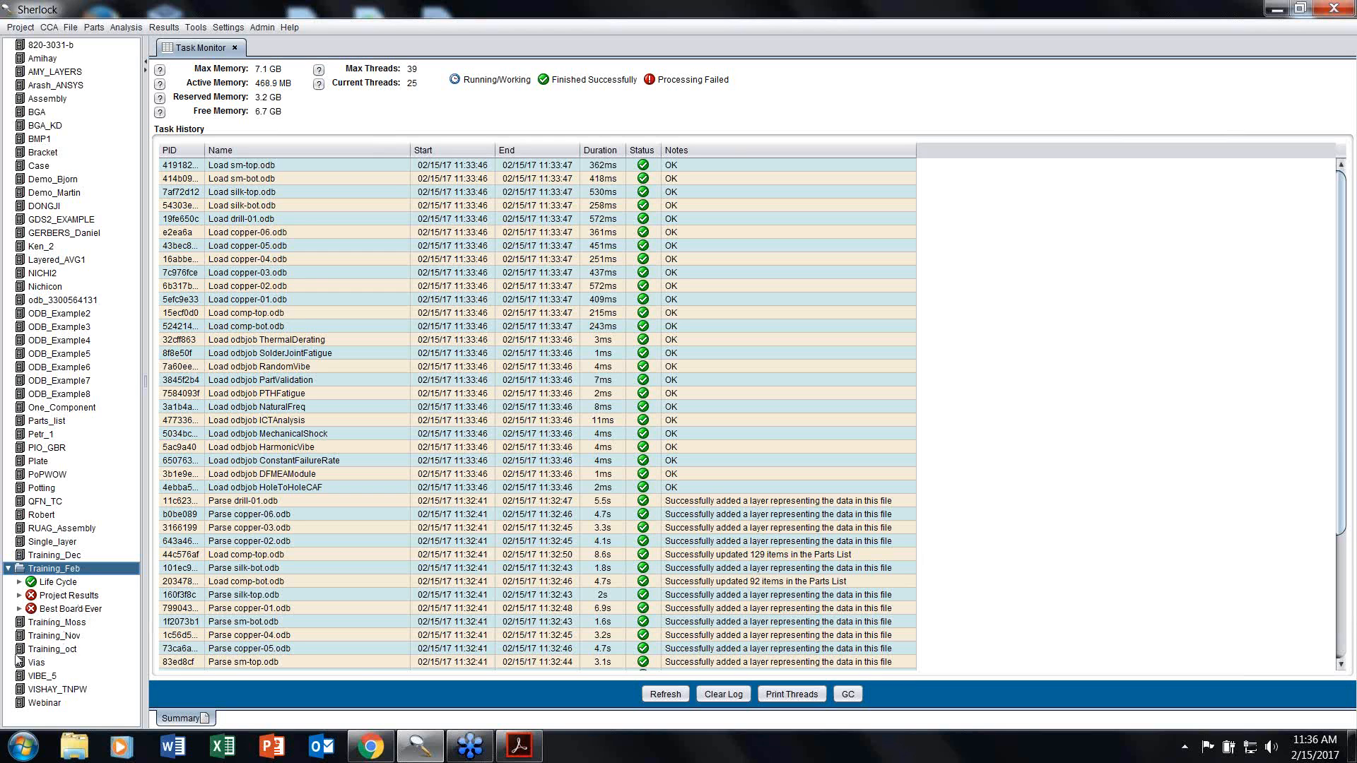
Step: Load the life cycle file Water Pump.dfr-lc from the Desktop into the Training_Feb project
{"action": "left_click", "coordinate": [19, 582]}
{"action": "right_click", "coordinate": [62, 585]}
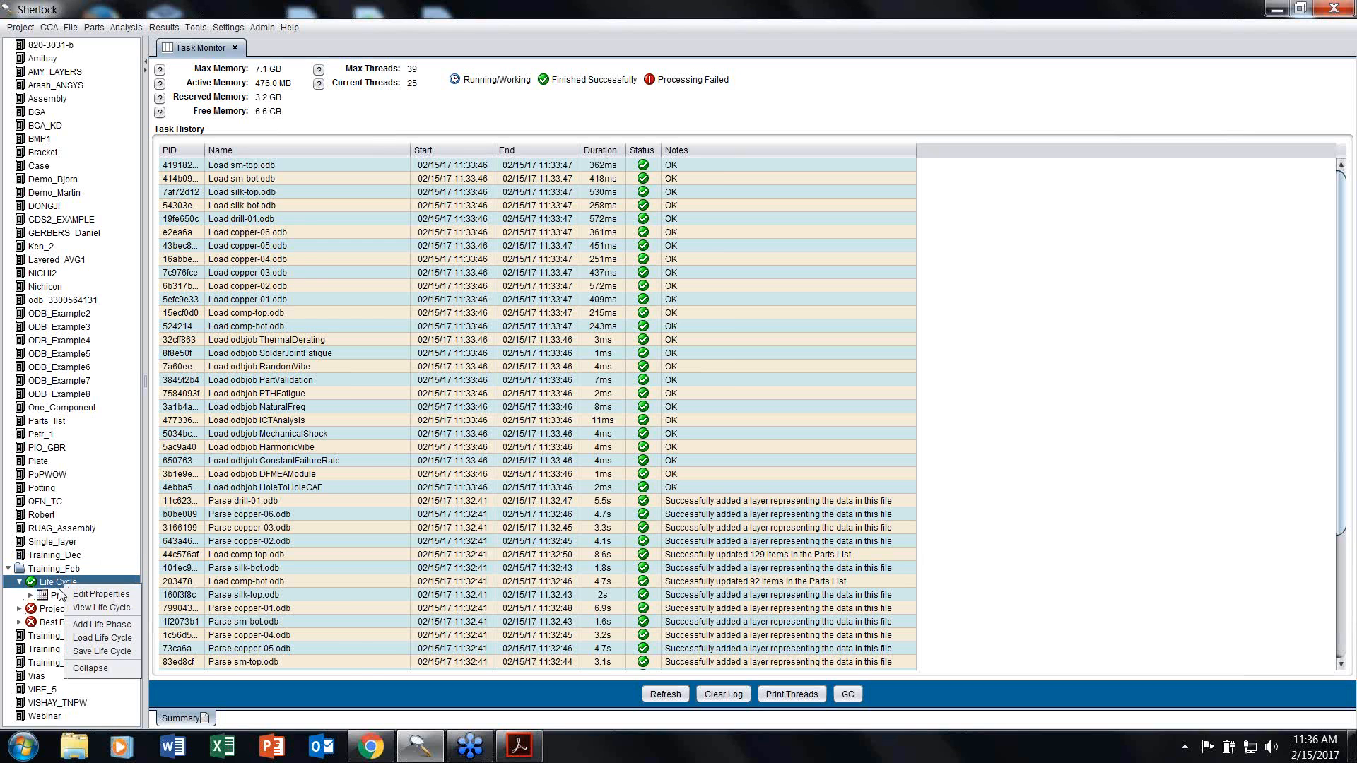
{"action": "left_click", "coordinate": [101, 638]}
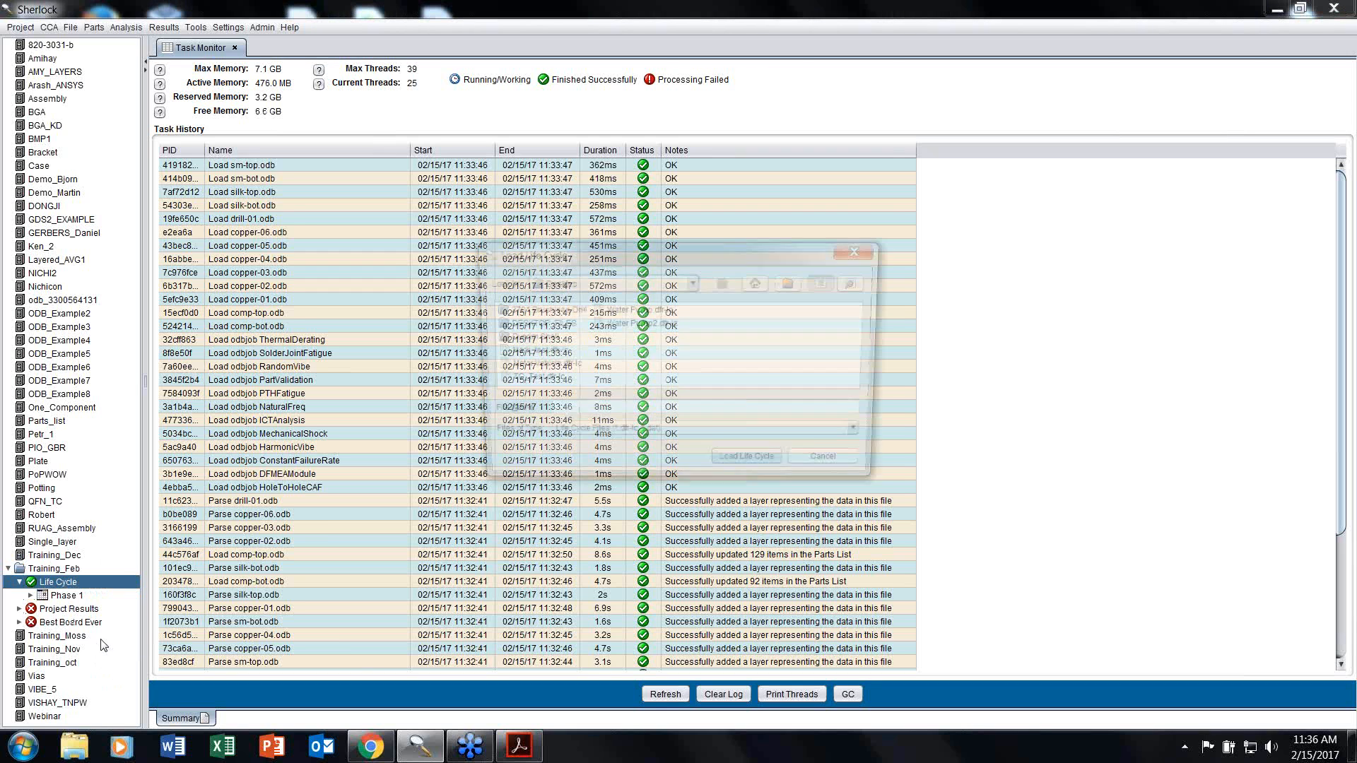
{"action": "left_click", "coordinate": [622, 311]}
{"action": "left_click", "coordinate": [772, 468]}
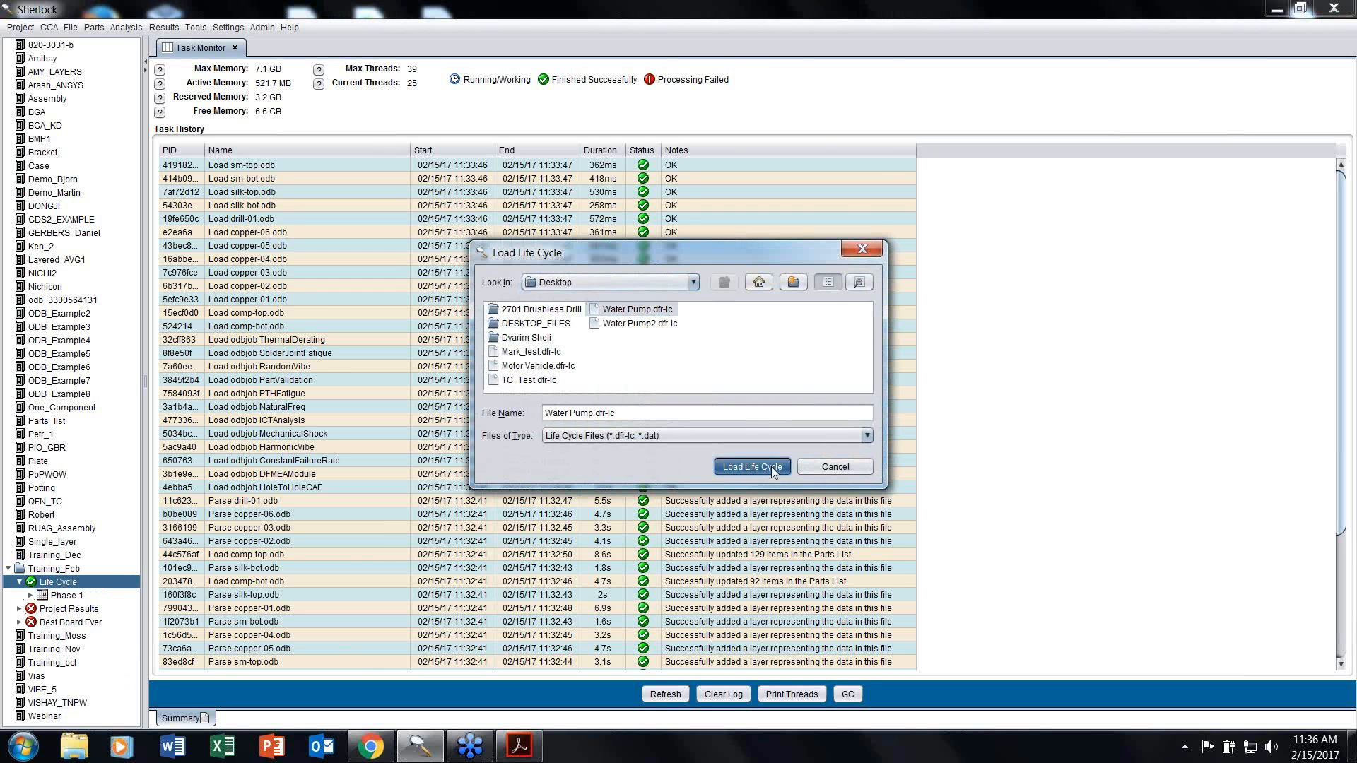
Step: Set the life cycle's reliability metric to 3 % probability of failure and its service life to 10 years
{"action": "double_click", "coordinate": [58, 582]}
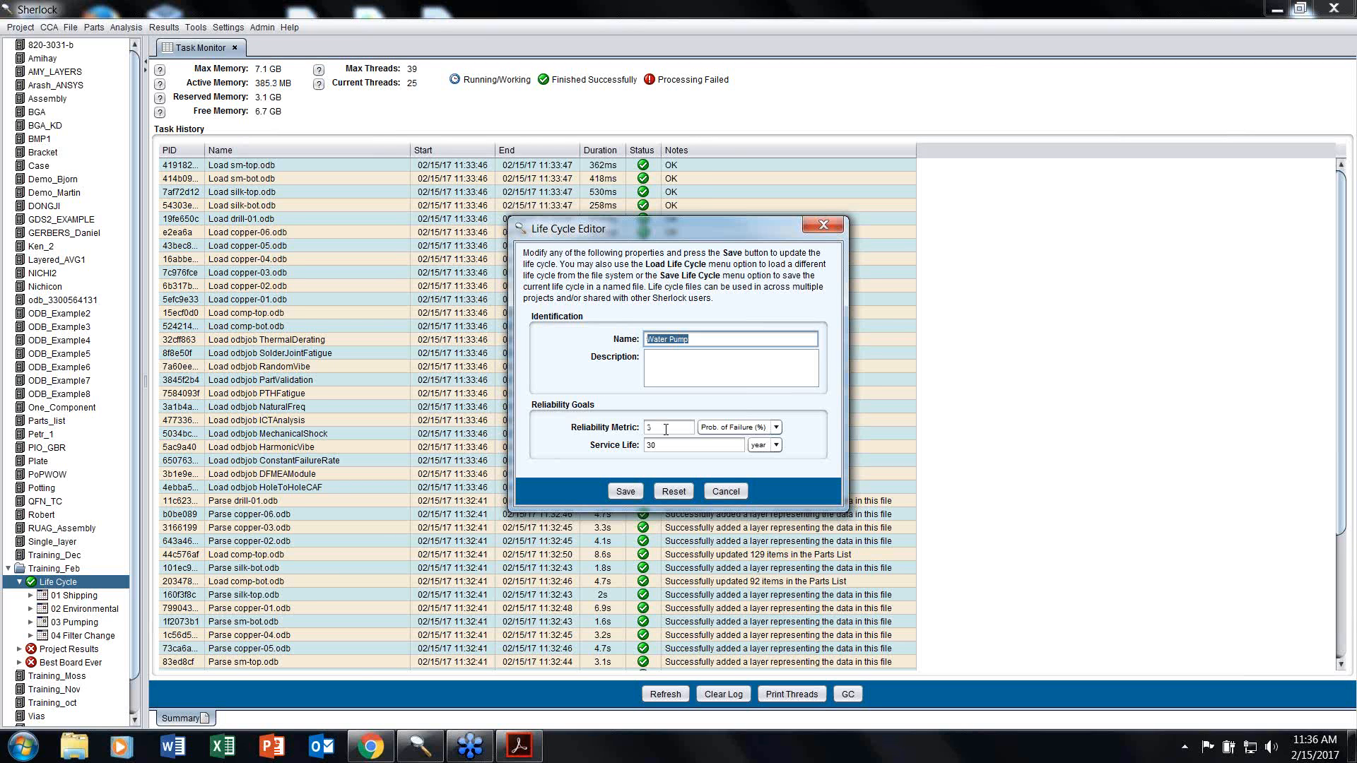
{"action": "type", "text": "."}
{"action": "key", "text": "BackSpace"}
{"action": "key", "text": "BackSpace"}
{"action": "type", "text": "5"}
{"action": "left_click", "coordinate": [675, 445]}
{"action": "double_click", "coordinate": [659, 445]}
{"action": "type", "text": "1"}
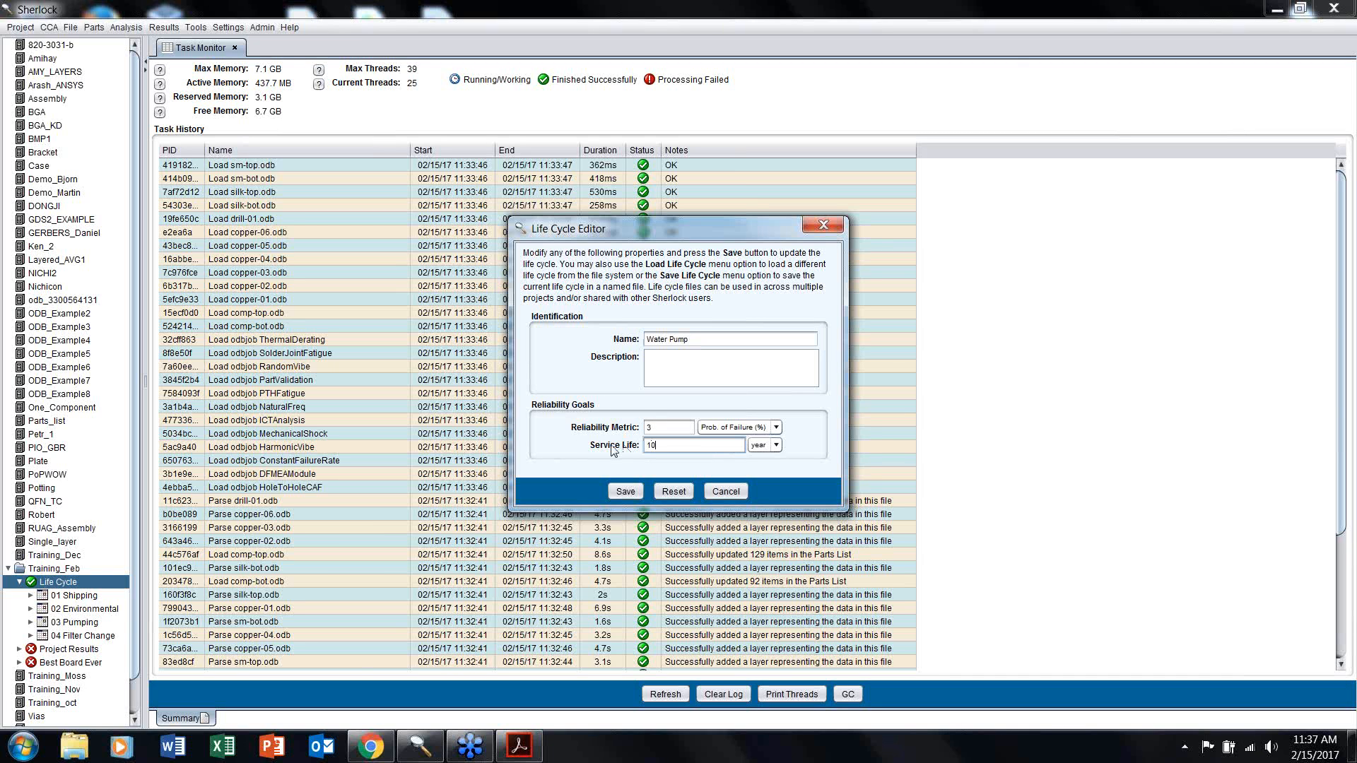
{"action": "type", "text": "0"}
{"action": "left_click", "coordinate": [625, 493]}
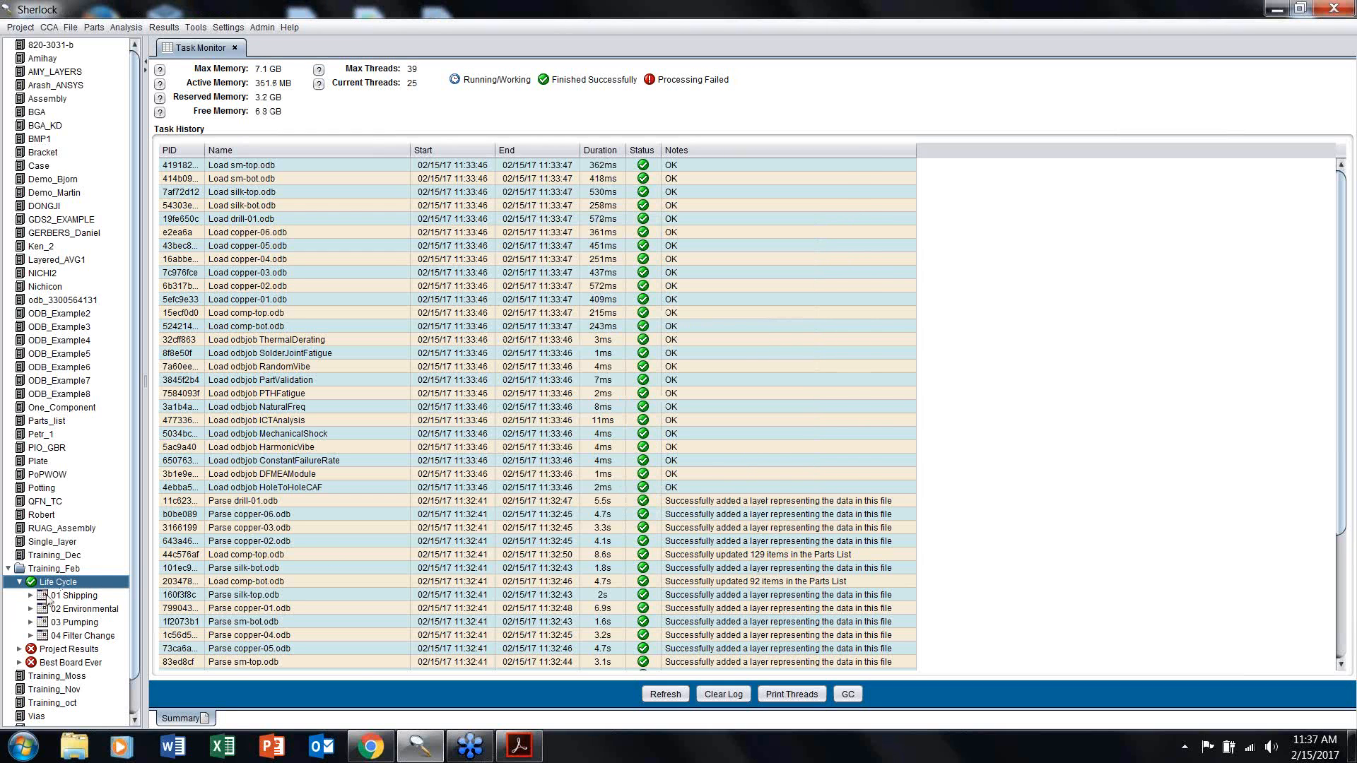
Step: Expand the 01 Shipping phase and review its settings and its X and Y random vibration events
{"action": "left_click", "coordinate": [30, 595]}
{"action": "double_click", "coordinate": [73, 597]}
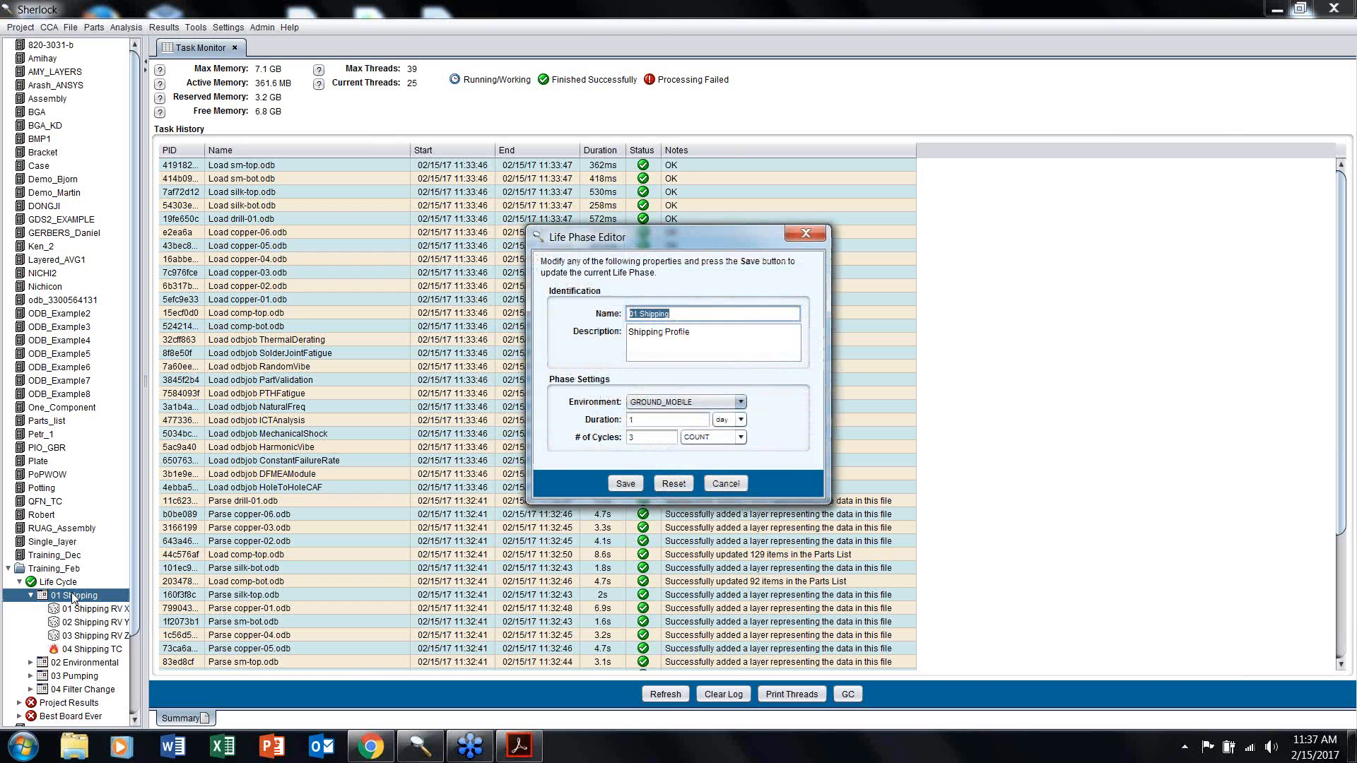
{"action": "left_click", "coordinate": [805, 233]}
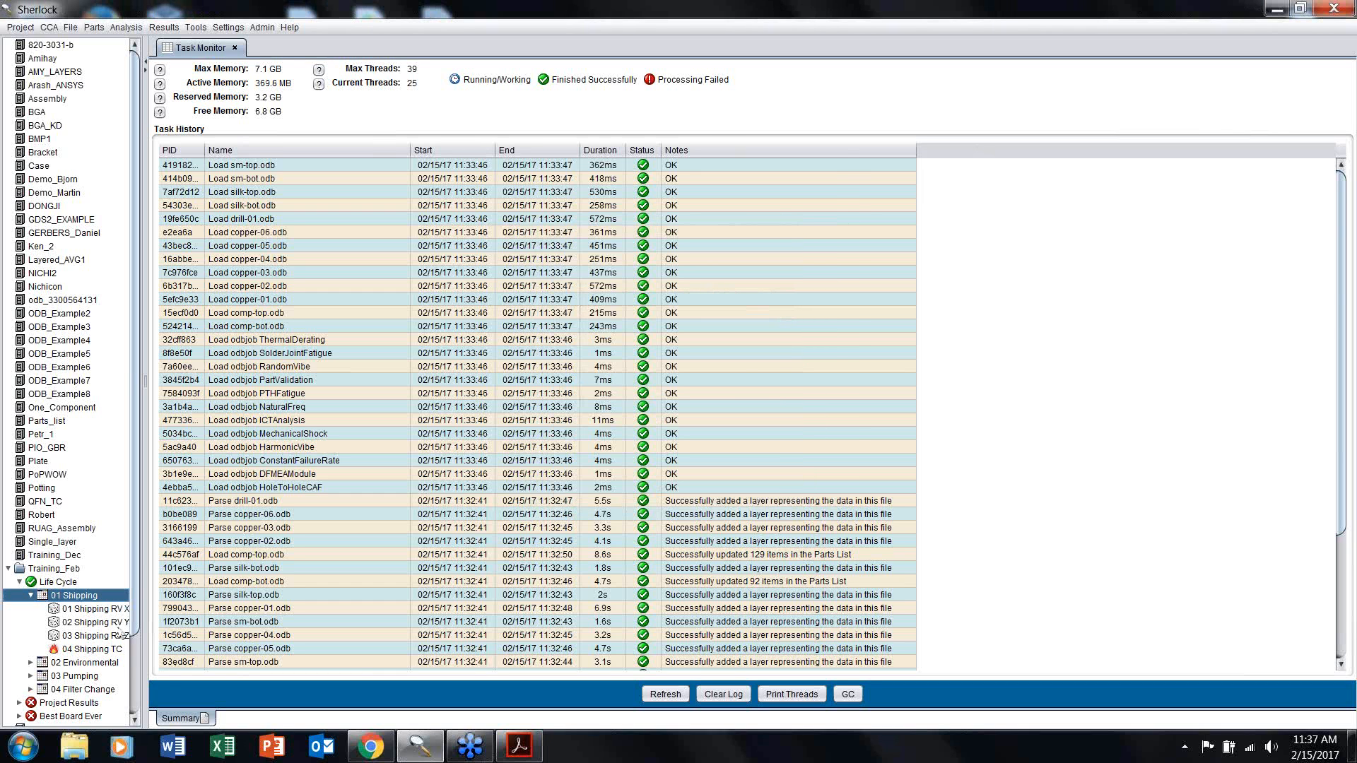
{"action": "double_click", "coordinate": [95, 609]}
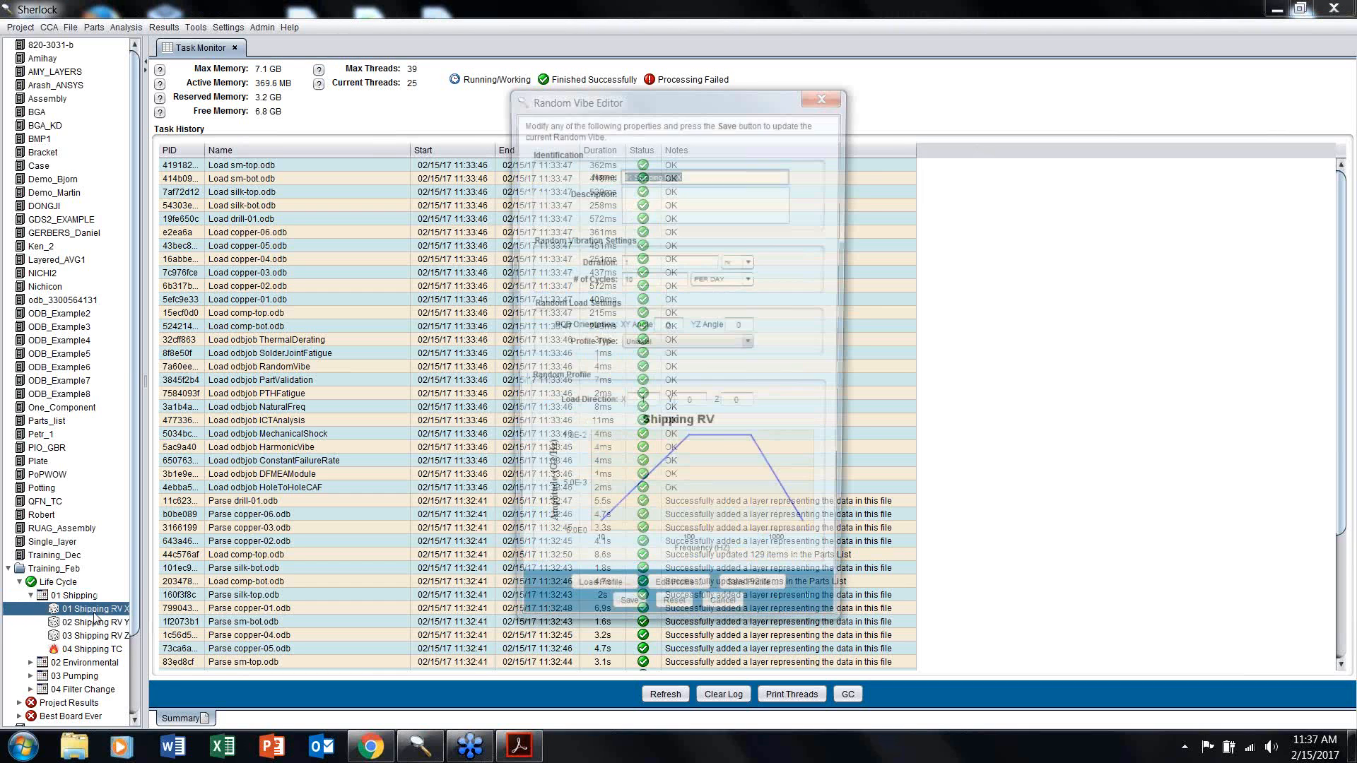
{"action": "left_click", "coordinate": [821, 99]}
{"action": "left_click", "coordinate": [94, 624]}
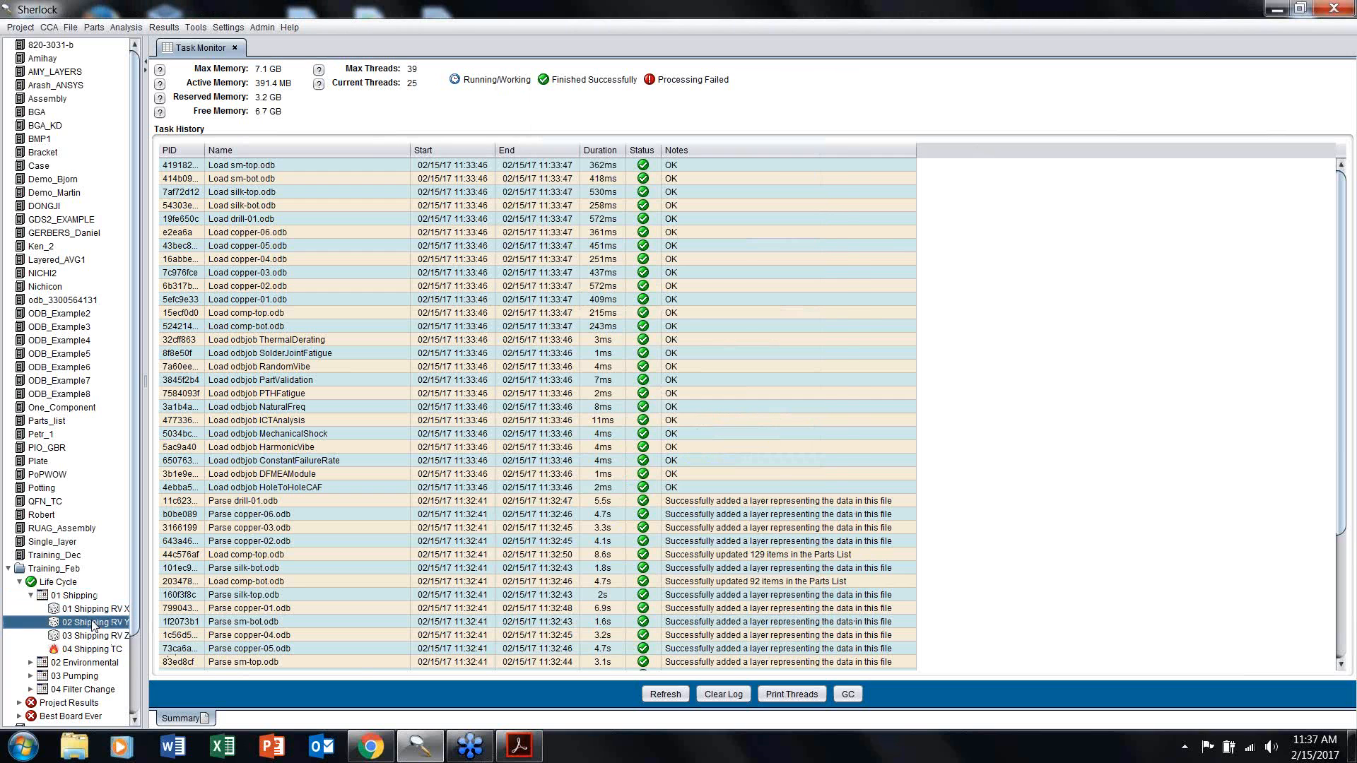
{"action": "double_click", "coordinate": [93, 625]}
{"action": "left_click", "coordinate": [821, 99]}
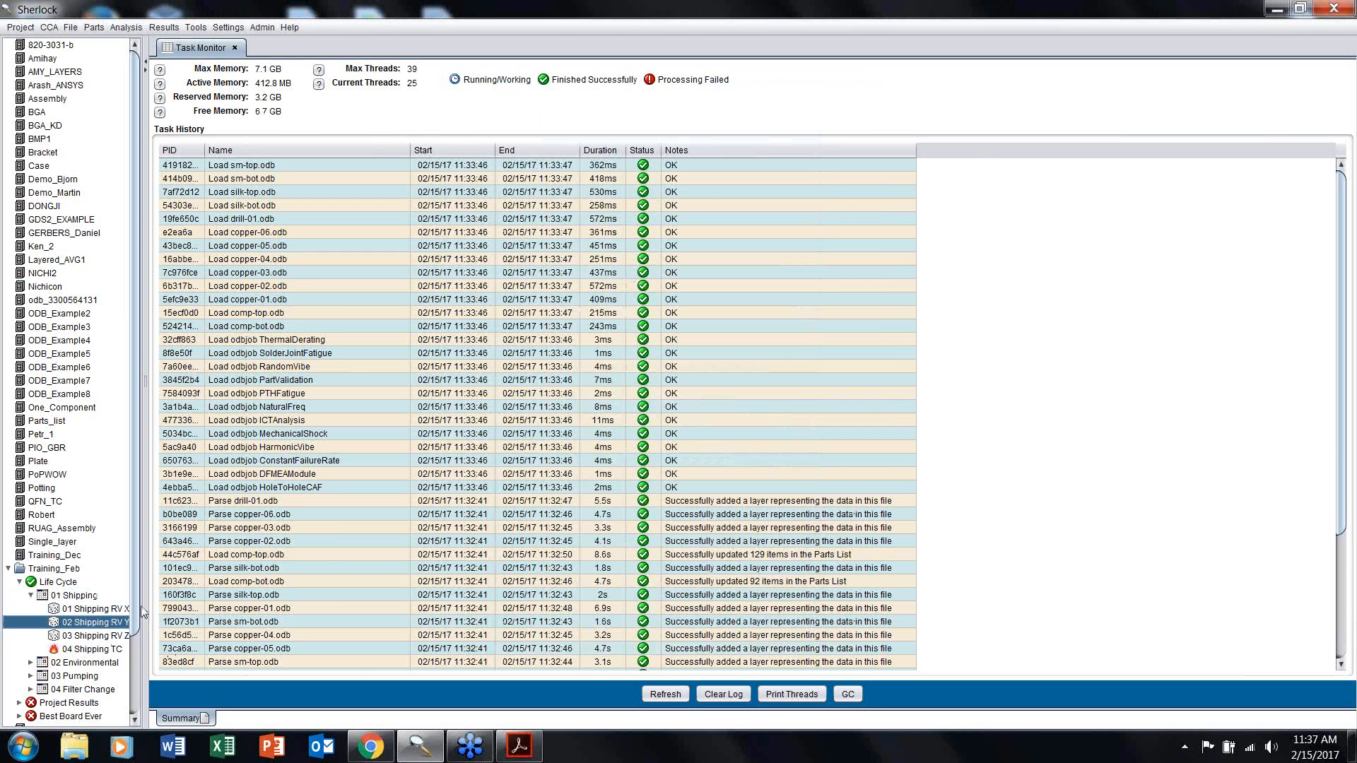
Step: In the 03 Shipping RV Z profile, shift the 100 Hz point to about 89.6 Hz and set its amplitude to 0.05 G2/Hz
{"action": "double_click", "coordinate": [77, 636]}
{"action": "left_click", "coordinate": [694, 603]}
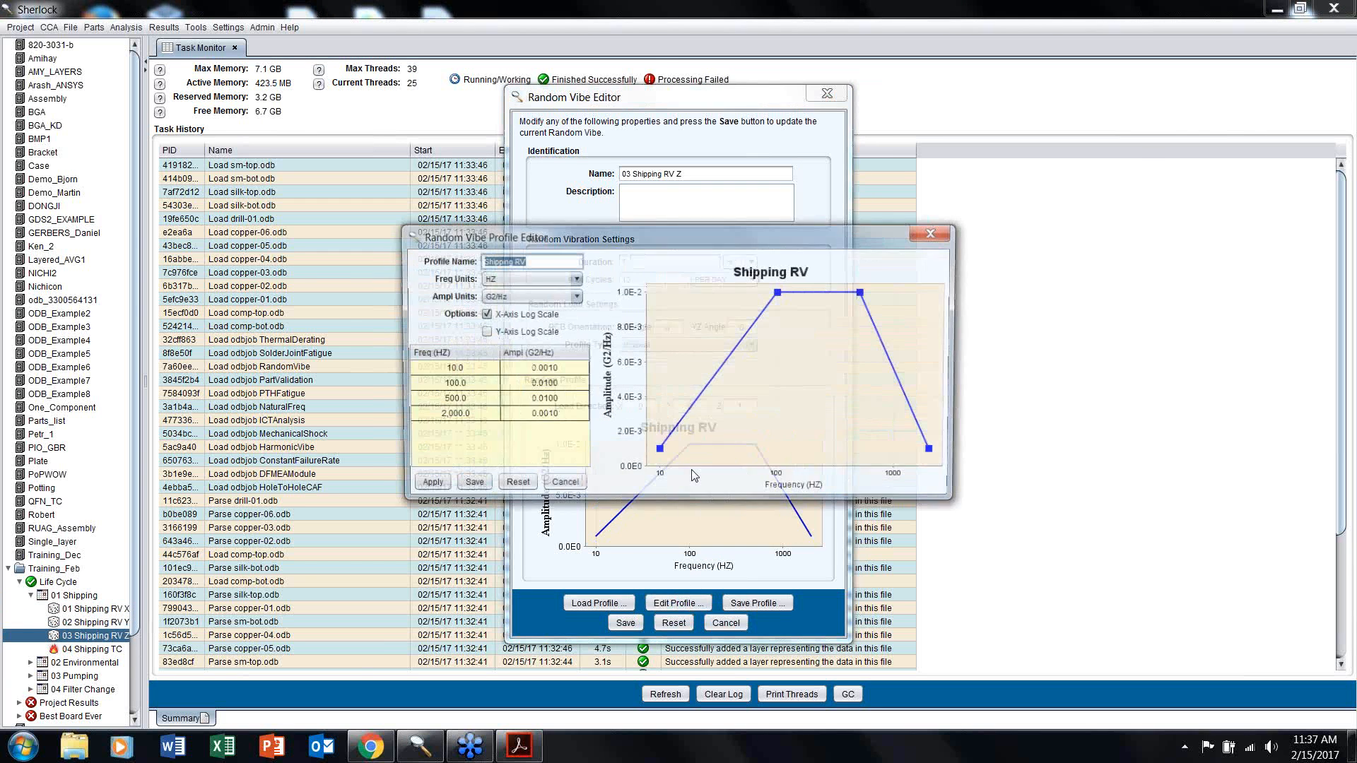
{"action": "mouse_move", "coordinate": [782, 297]}
{"action": "left_click_drag", "start_coordinate": [777, 380], "coordinate": [773, 292]}
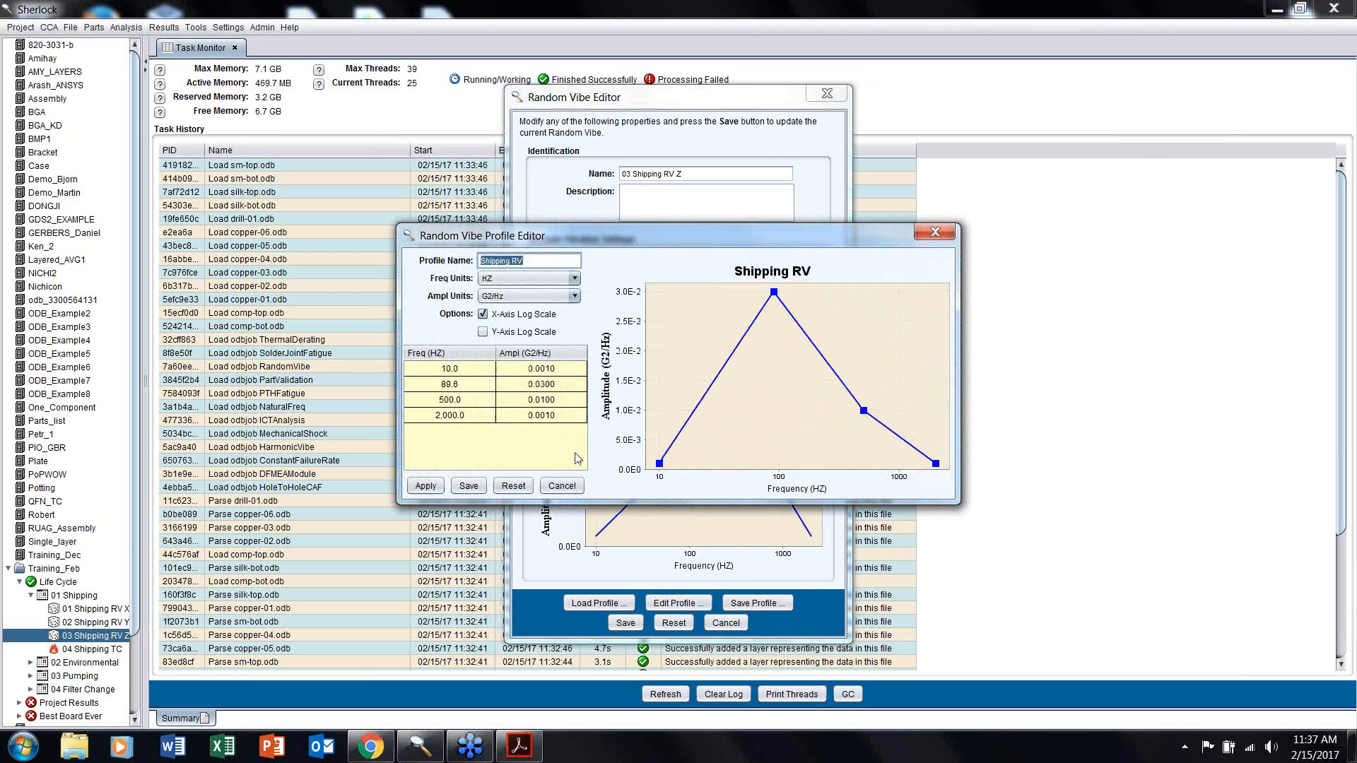
{"action": "double_click", "coordinate": [526, 384]}
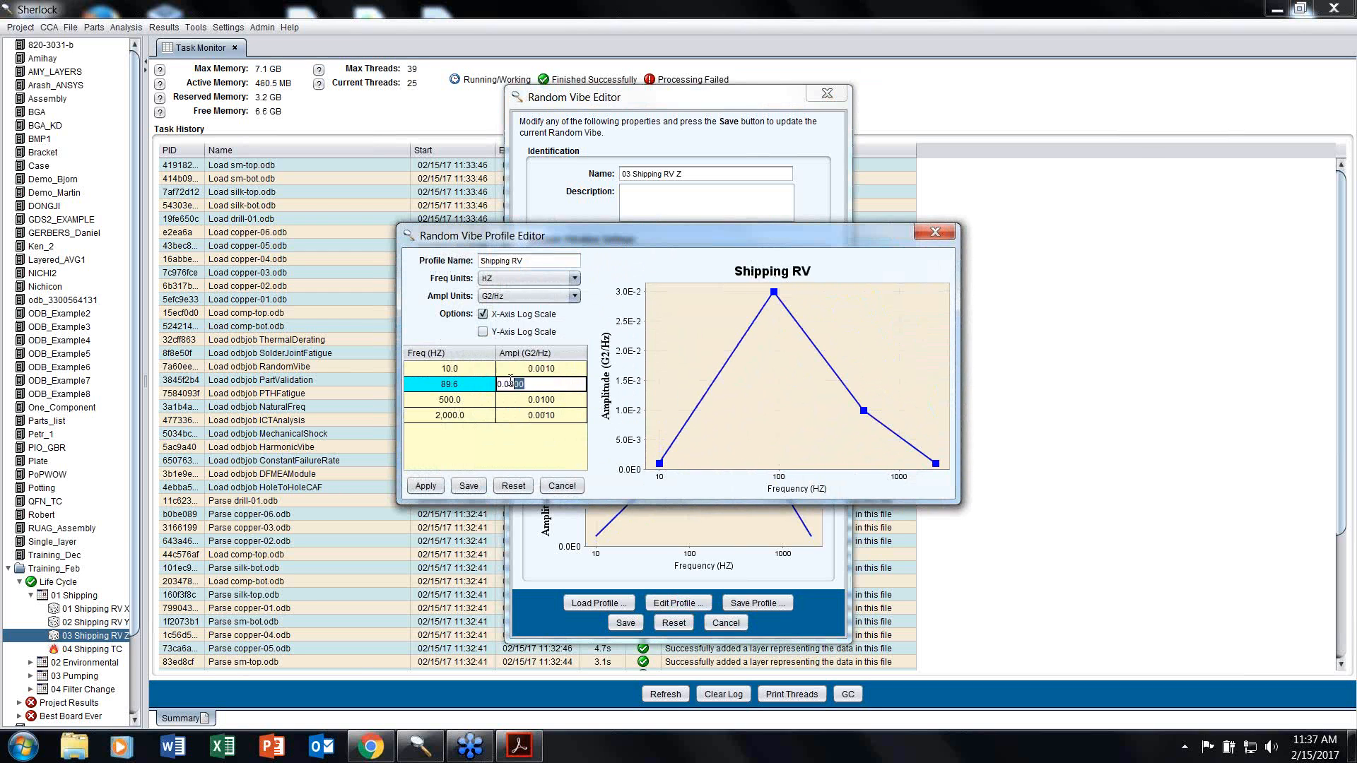
{"action": "left_click_drag", "start_coordinate": [524, 384], "coordinate": [515, 384]}
{"action": "type", "text": "5"}
{"action": "left_click", "coordinate": [468, 486]}
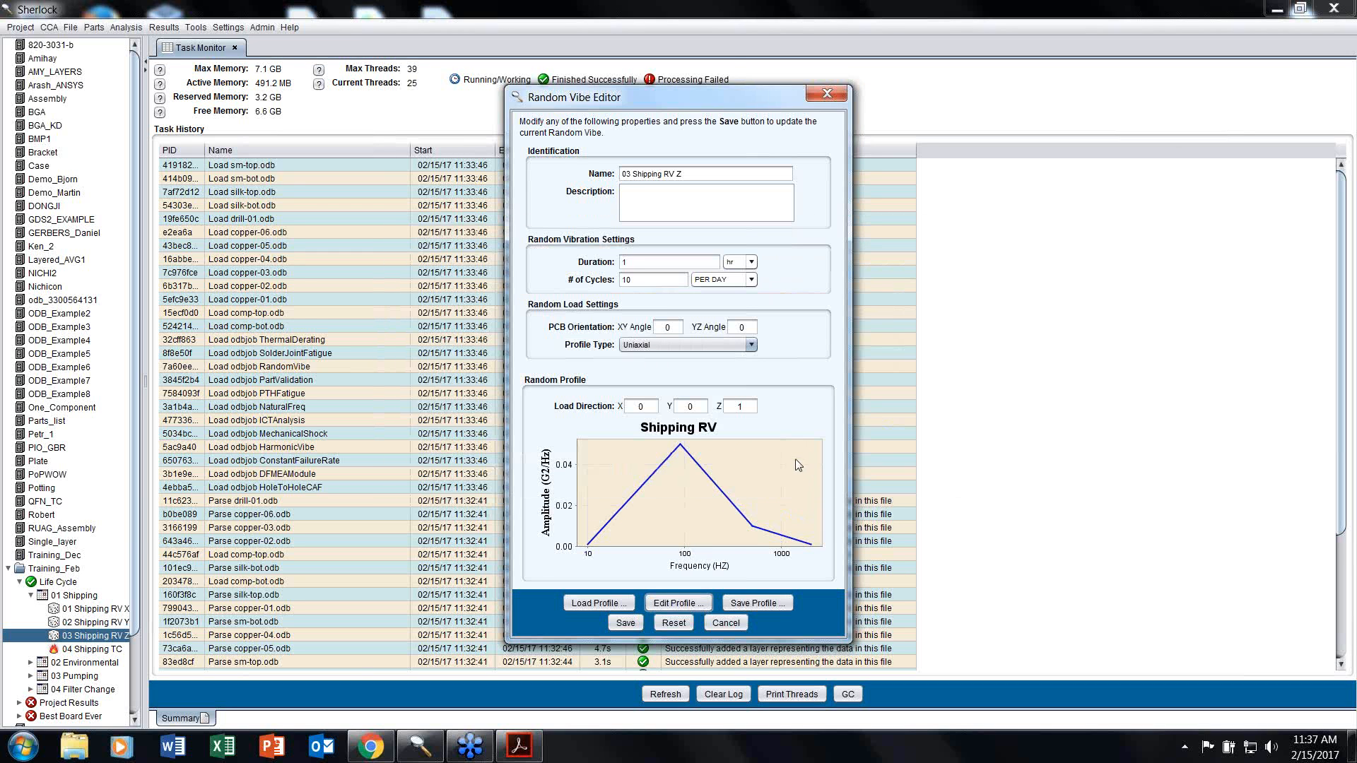
Step: Move the 500 Hz point of the 03 Shipping RV Z profile to about 368.8 Hz and 0.0356 G2/Hz, and save the event
{"action": "left_click", "coordinate": [676, 602]}
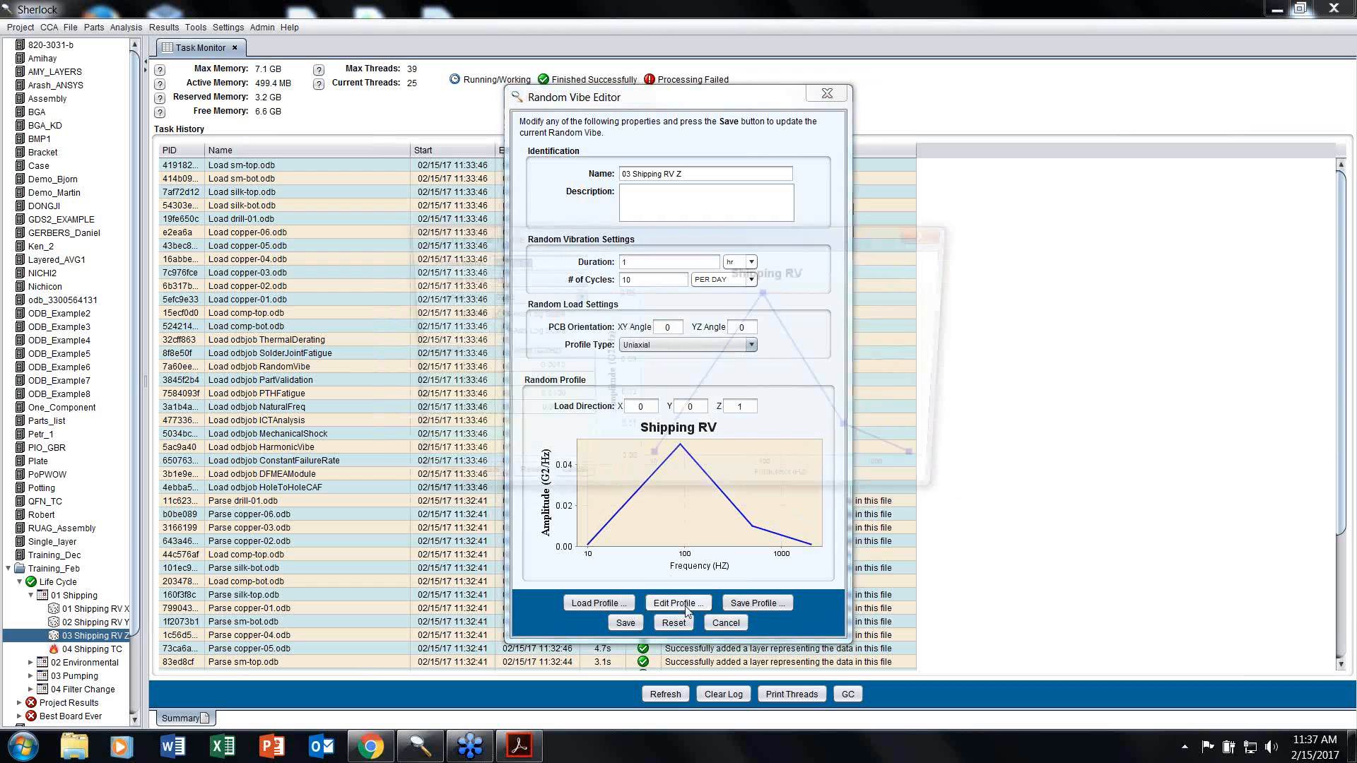
{"action": "left_click_drag", "start_coordinate": [860, 433], "coordinate": [844, 343]}
{"action": "left_click", "coordinate": [469, 486]}
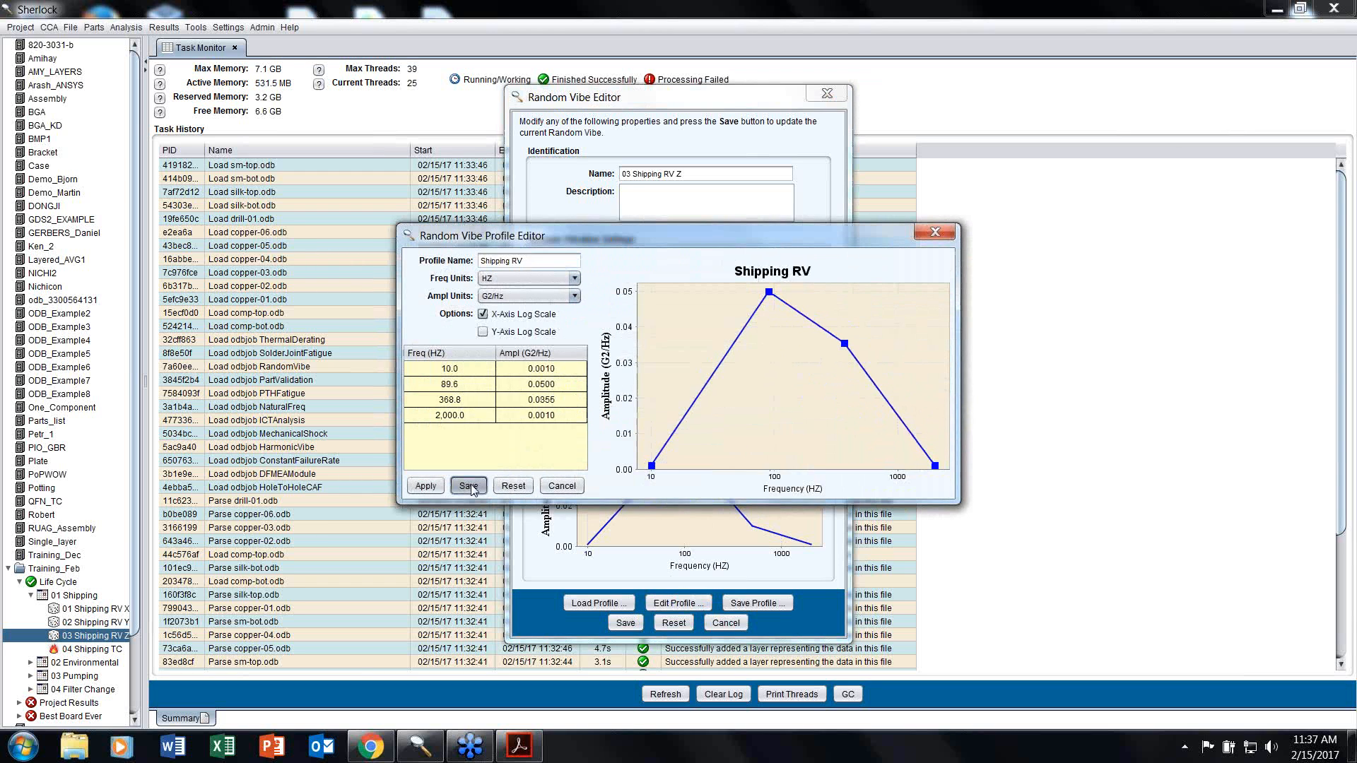
{"action": "left_click", "coordinate": [628, 624]}
Step: Review the 04 Shipping TC thermal event and collapse the 01 Shipping phase
{"action": "double_click", "coordinate": [89, 649]}
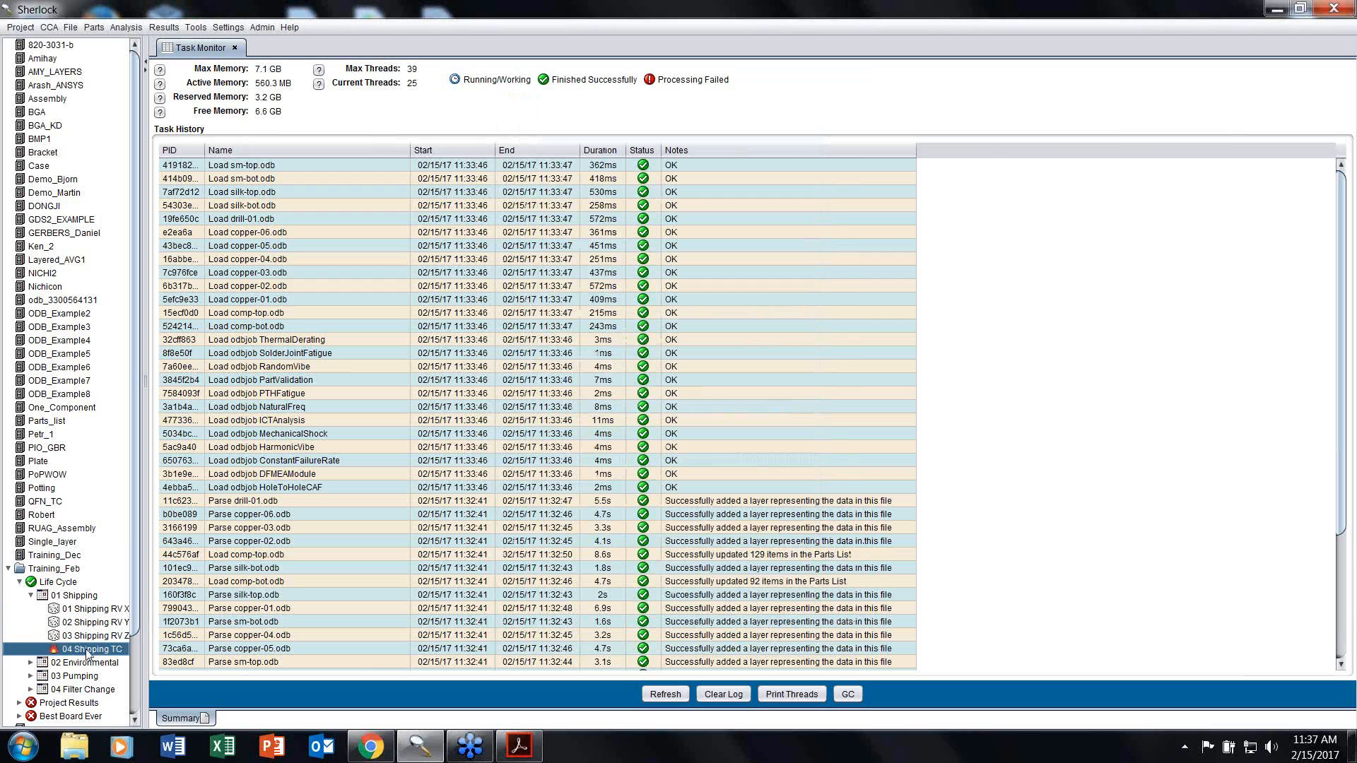
{"action": "left_click", "coordinate": [823, 146]}
{"action": "left_click", "coordinate": [31, 595]}
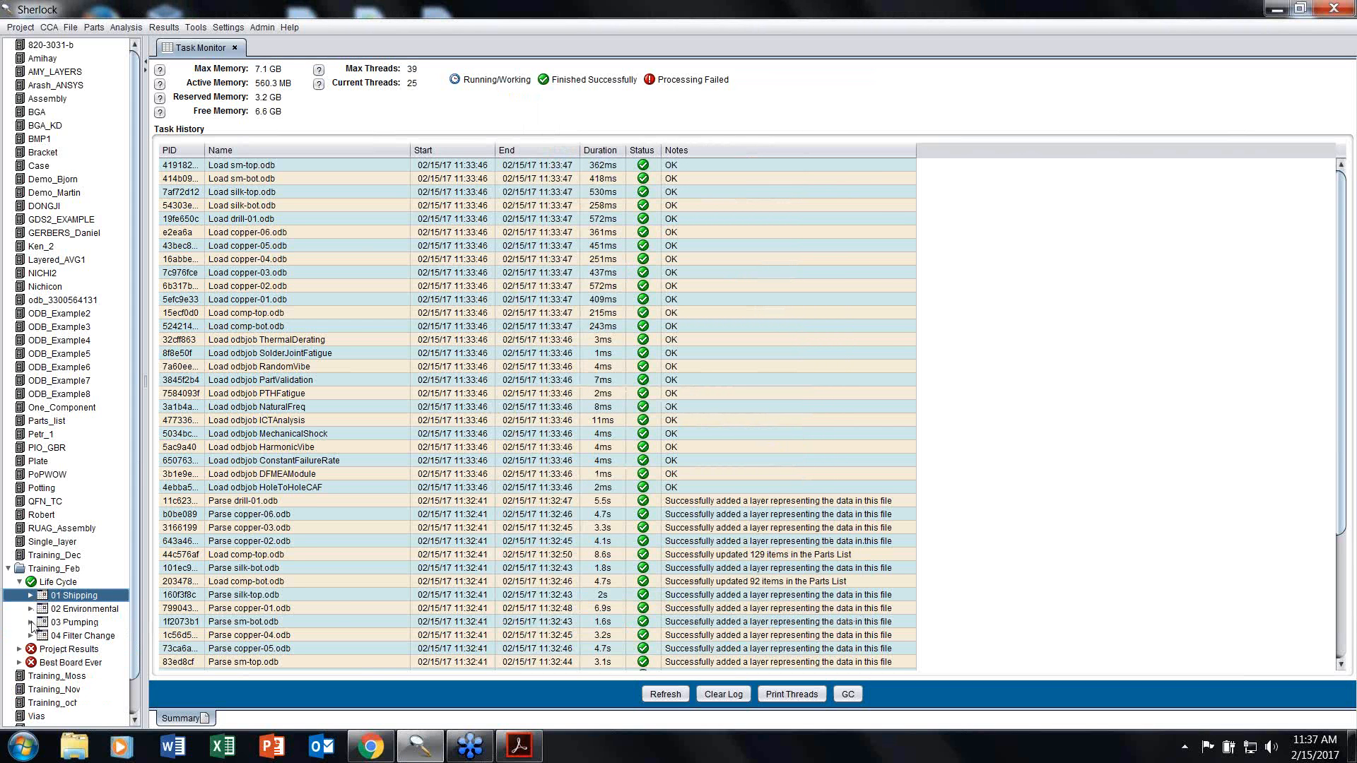
Step: Expand the 03 Pumping phase and review its 01 Pumping TC thermal event
{"action": "left_click", "coordinate": [31, 623]}
{"action": "double_click", "coordinate": [85, 636]}
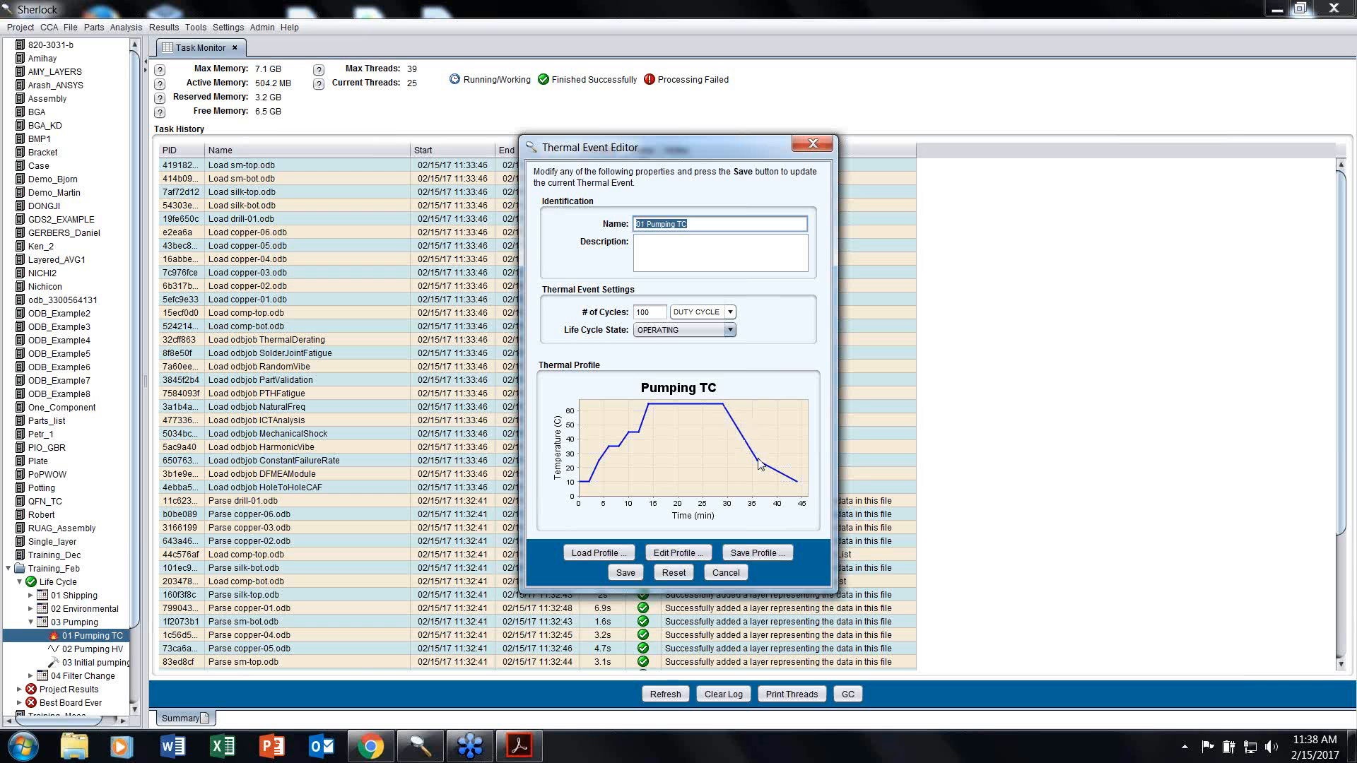
{"action": "left_click", "coordinate": [625, 572]}
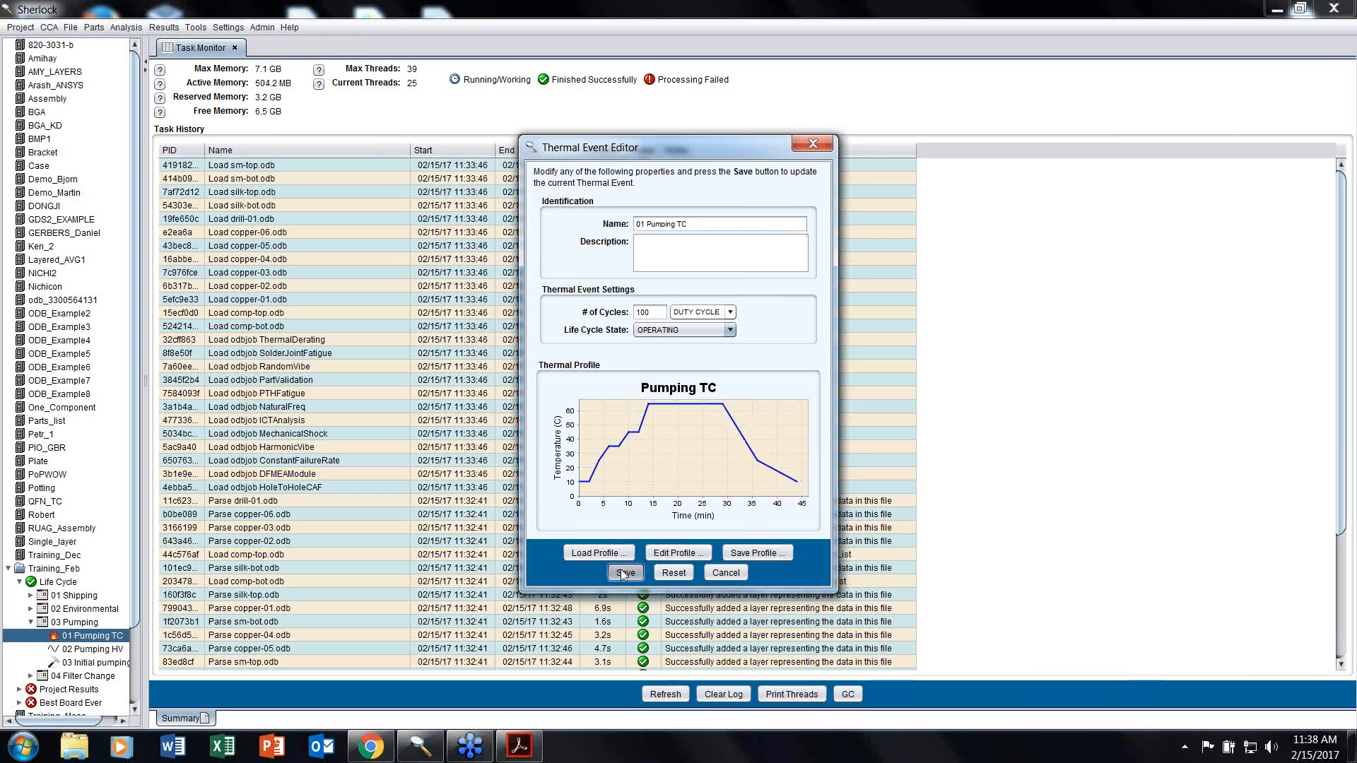
Step: In the 02 Pumping HV harmonic profile, move the 100 Hz point to about 160.8 Hz and 0.945 G, and save the profile
{"action": "scroll", "coordinate": [56, 656], "scroll_direction": "down", "scroll_amount": 2}
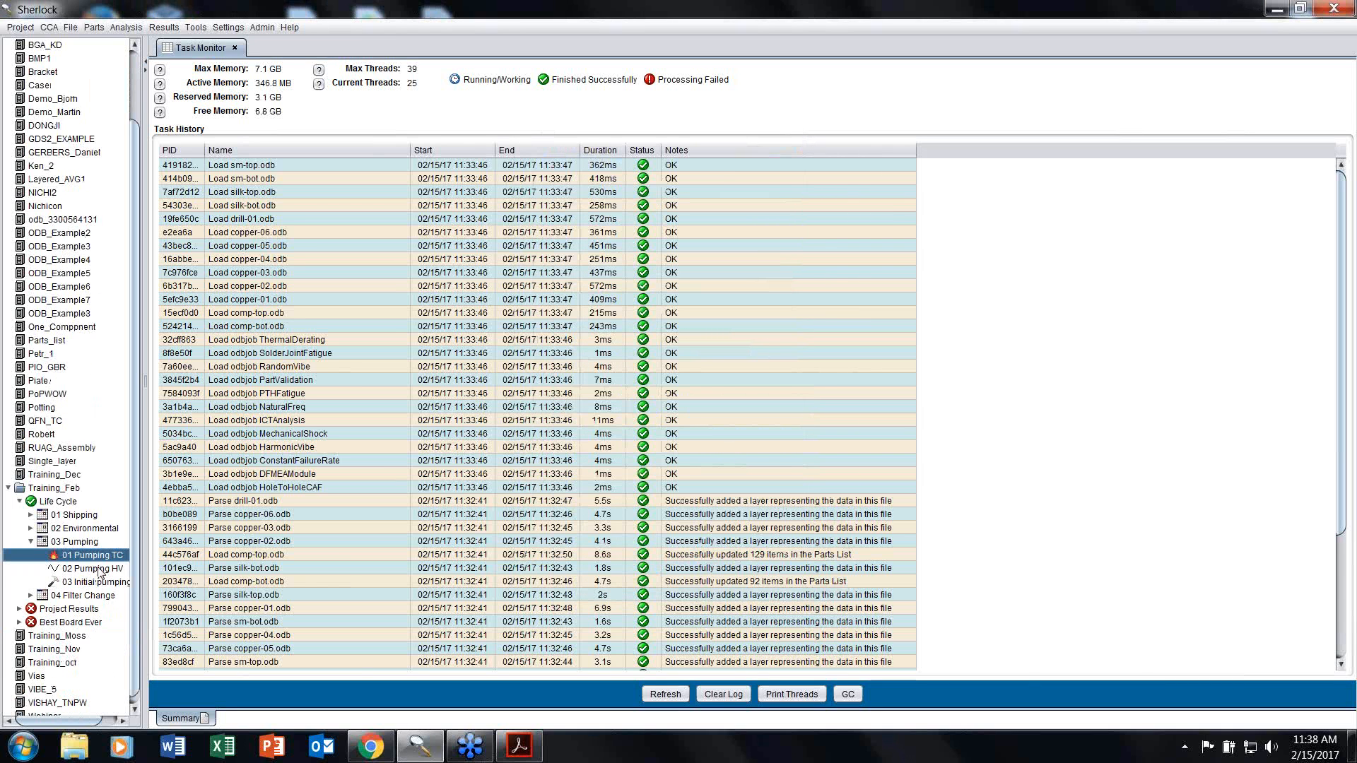
{"action": "double_click", "coordinate": [95, 569]}
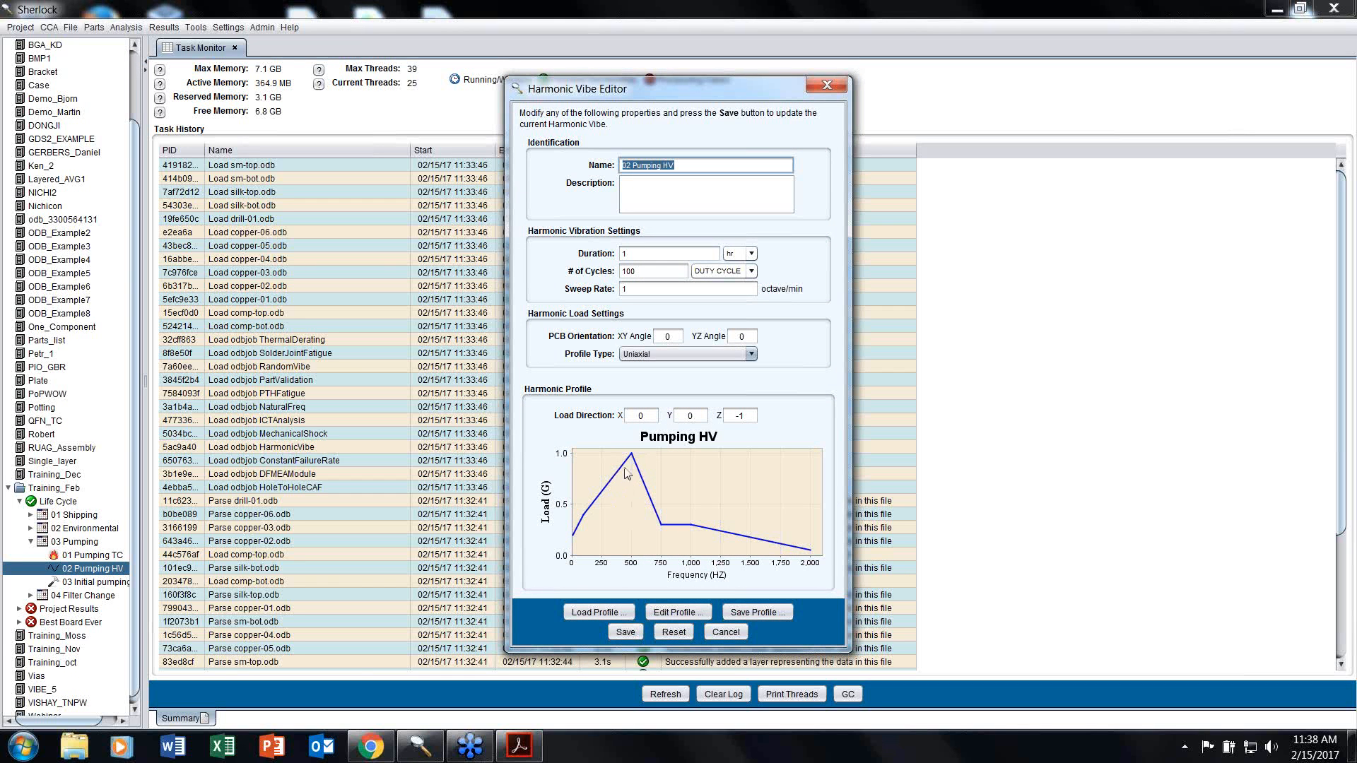
{"action": "left_click", "coordinate": [675, 613]}
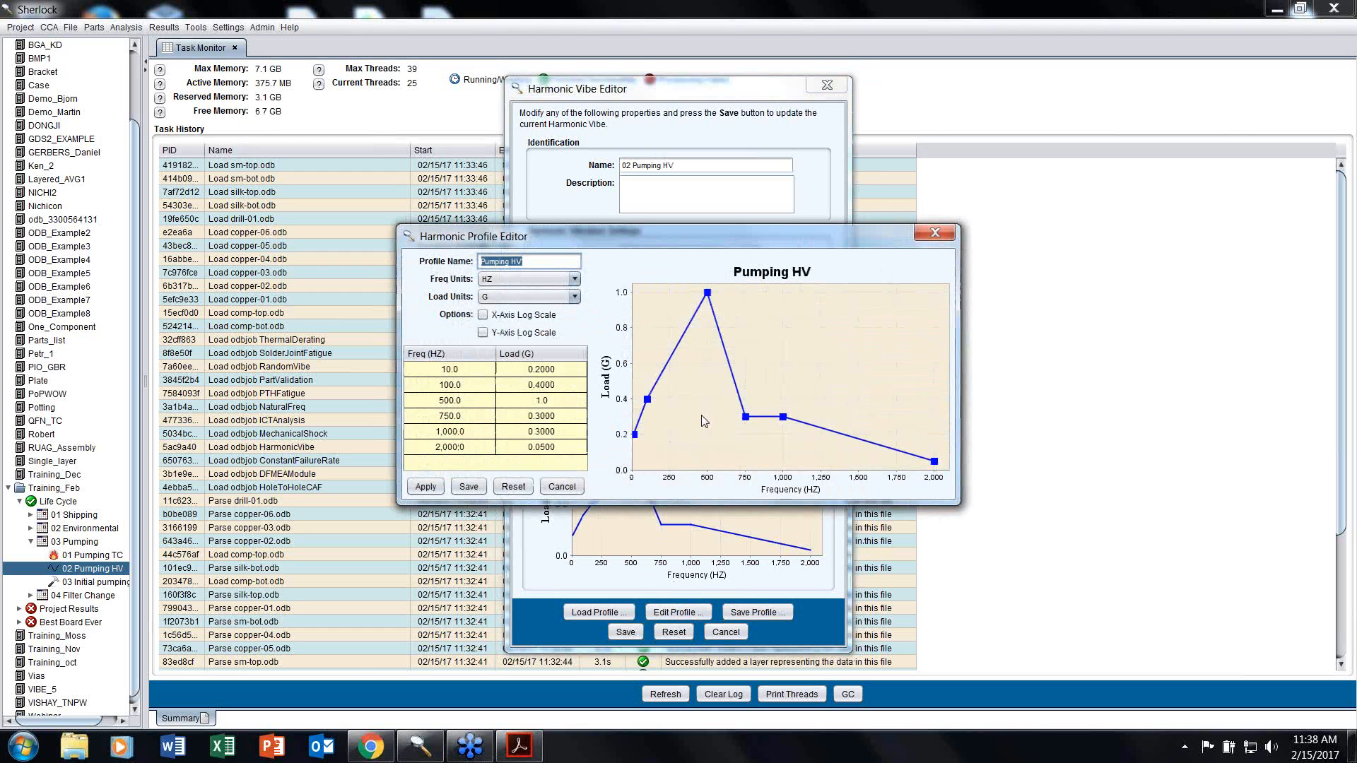
{"action": "left_click_drag", "start_coordinate": [648, 400], "coordinate": [656, 303]}
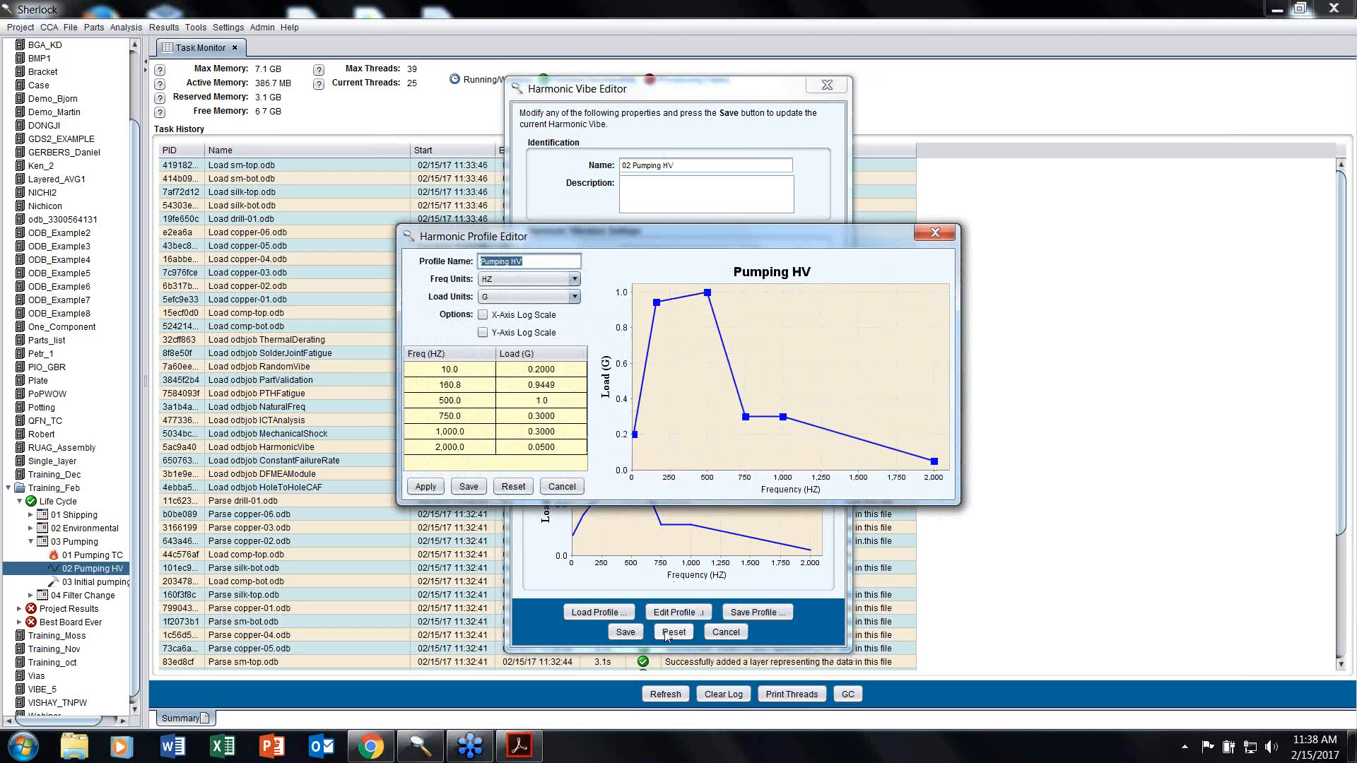
{"action": "left_click", "coordinate": [468, 486]}
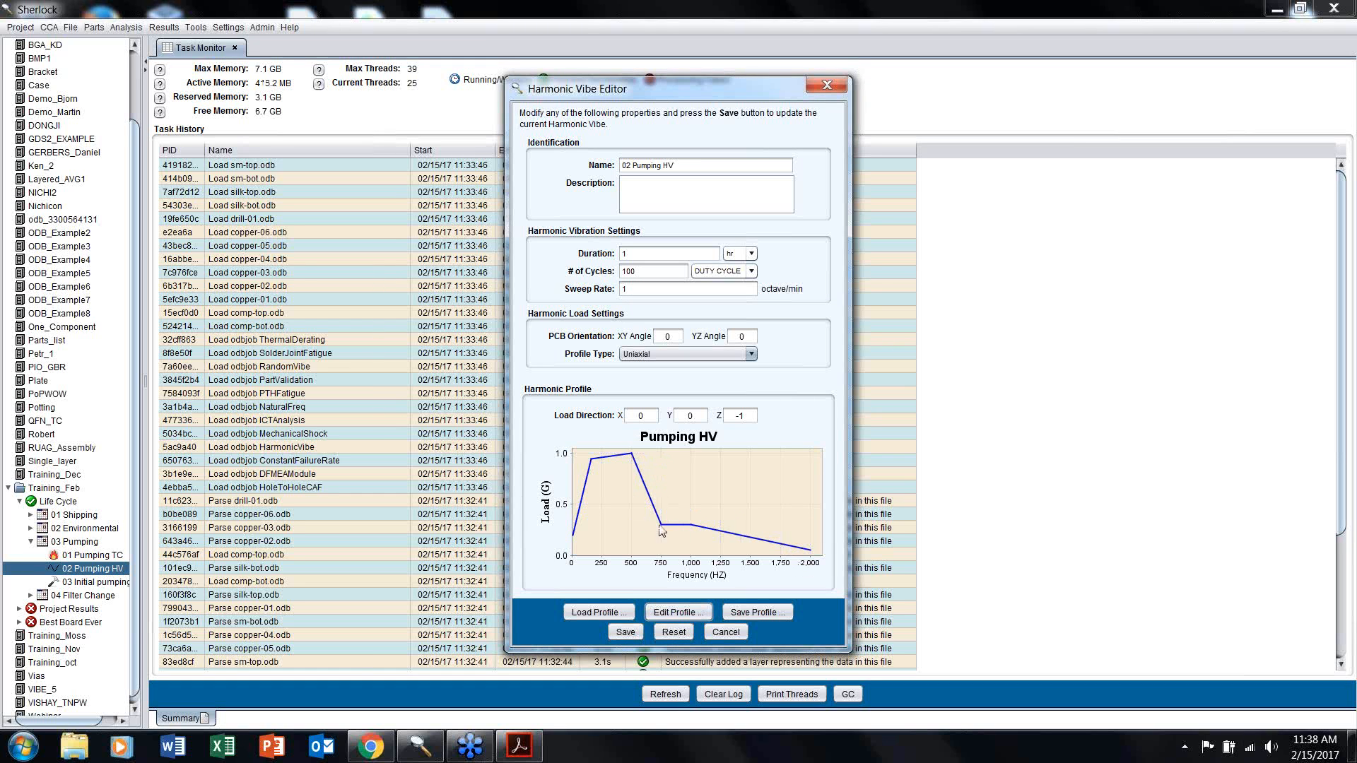
Step: Save the 02 Pumping HV event, expand the 04 Filter Change phase, and review the 03 Initial pumping start shock event
{"action": "left_click", "coordinate": [625, 632]}
{"action": "left_click", "coordinate": [31, 595]}
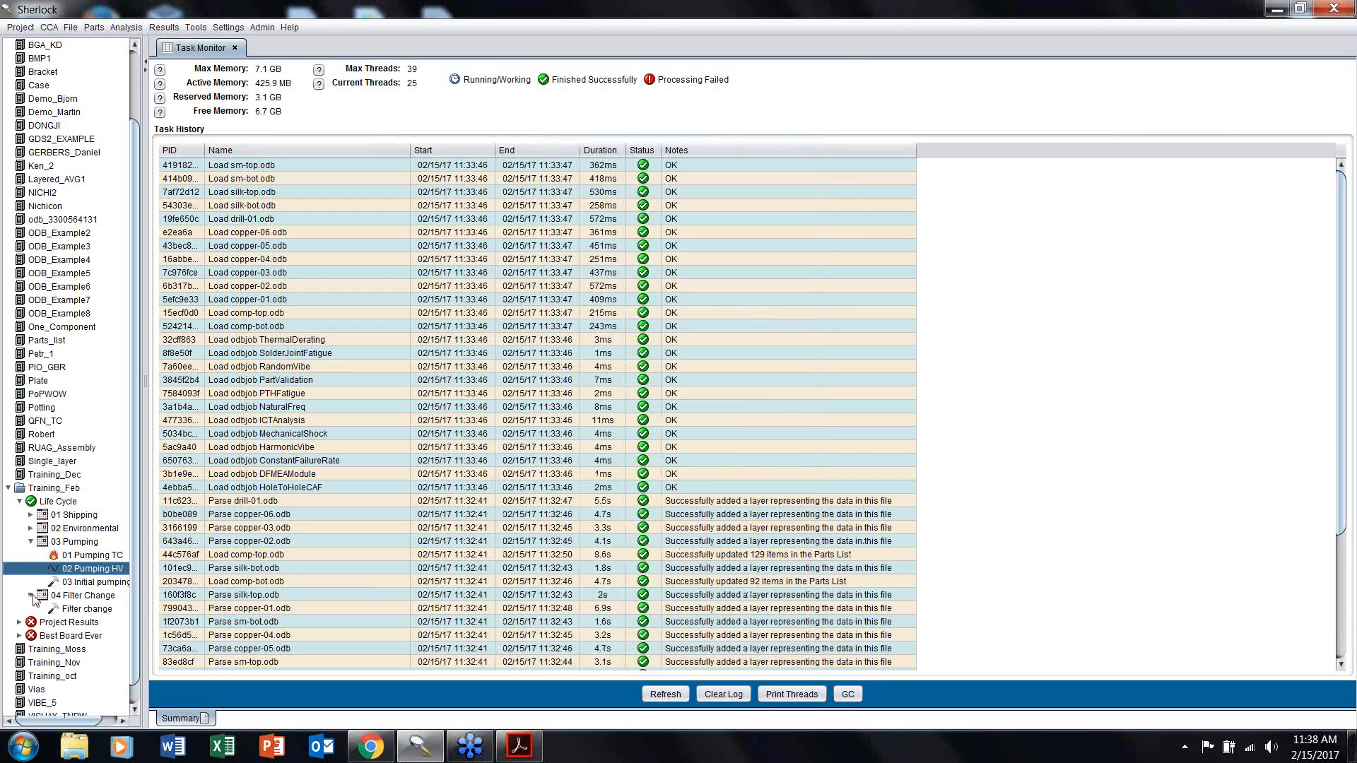
{"action": "double_click", "coordinate": [101, 583]}
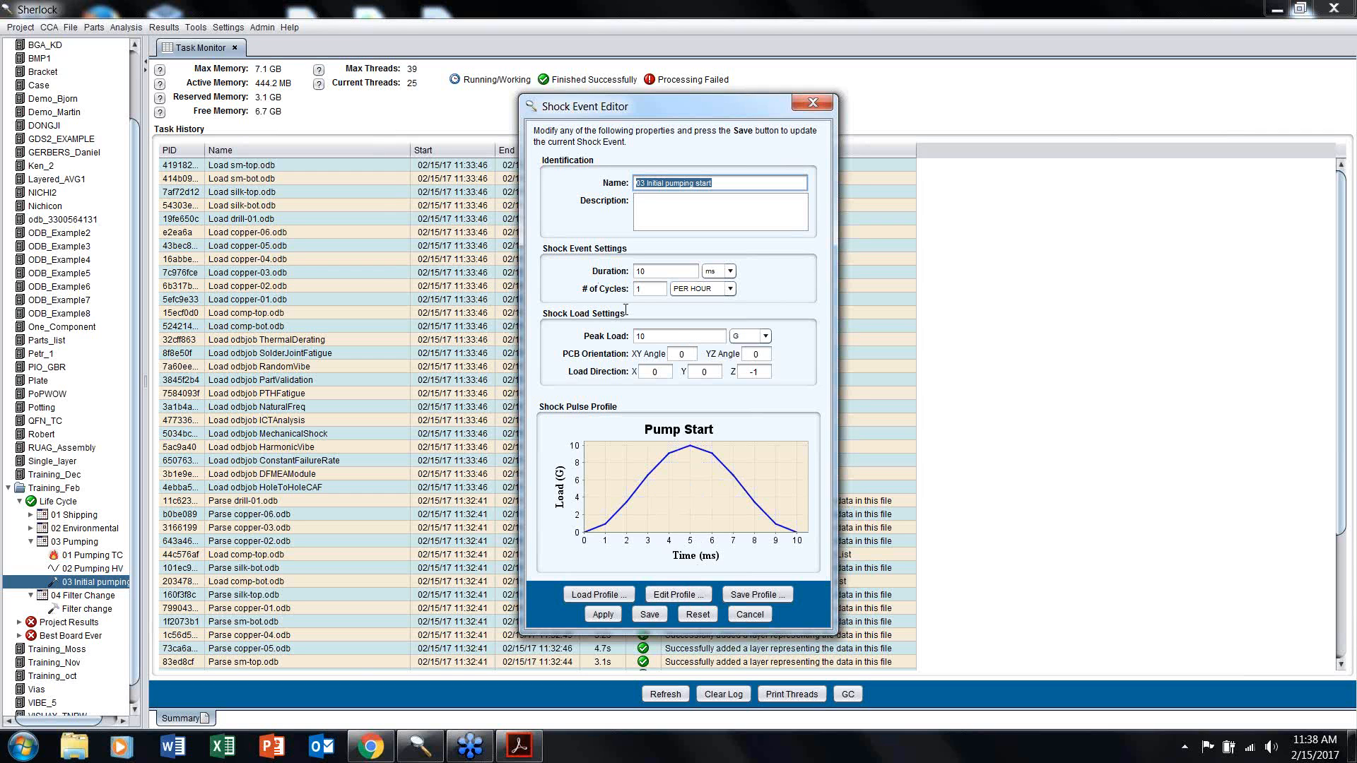
{"action": "left_click", "coordinate": [813, 102]}
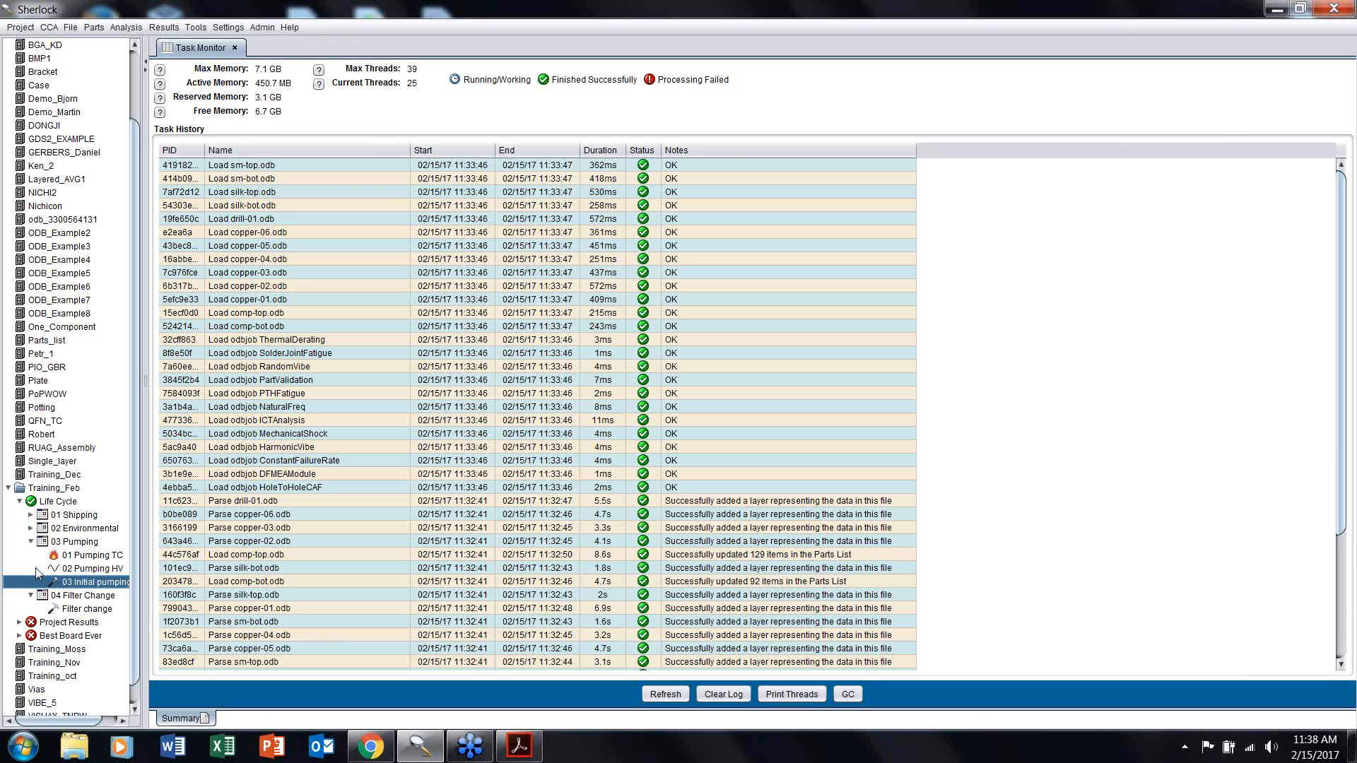
Step: Collapse the 03 Pumping and 04 Filter Change phases along with the whole Life Cycle of Training_Feb
{"action": "left_click", "coordinate": [31, 542]}
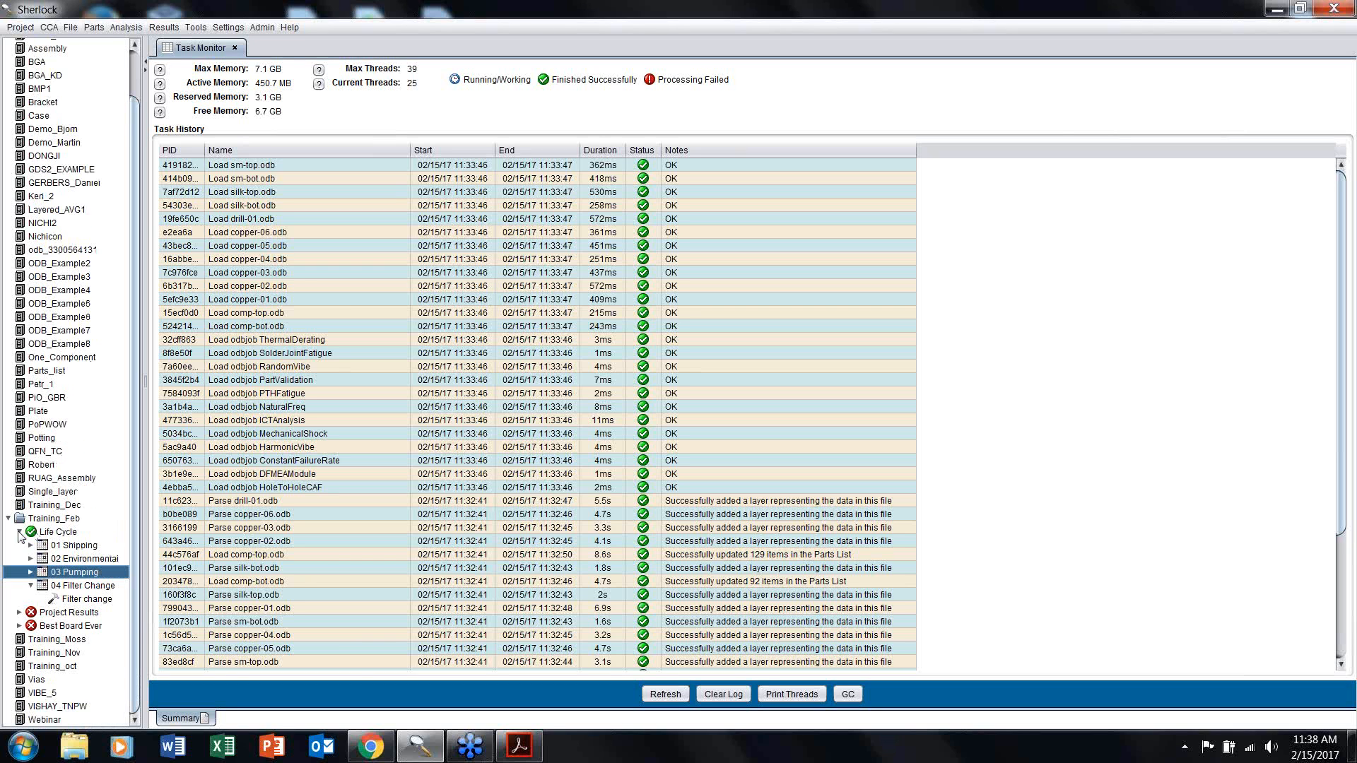
{"action": "left_click", "coordinate": [31, 587]}
{"action": "right_click", "coordinate": [50, 545]}
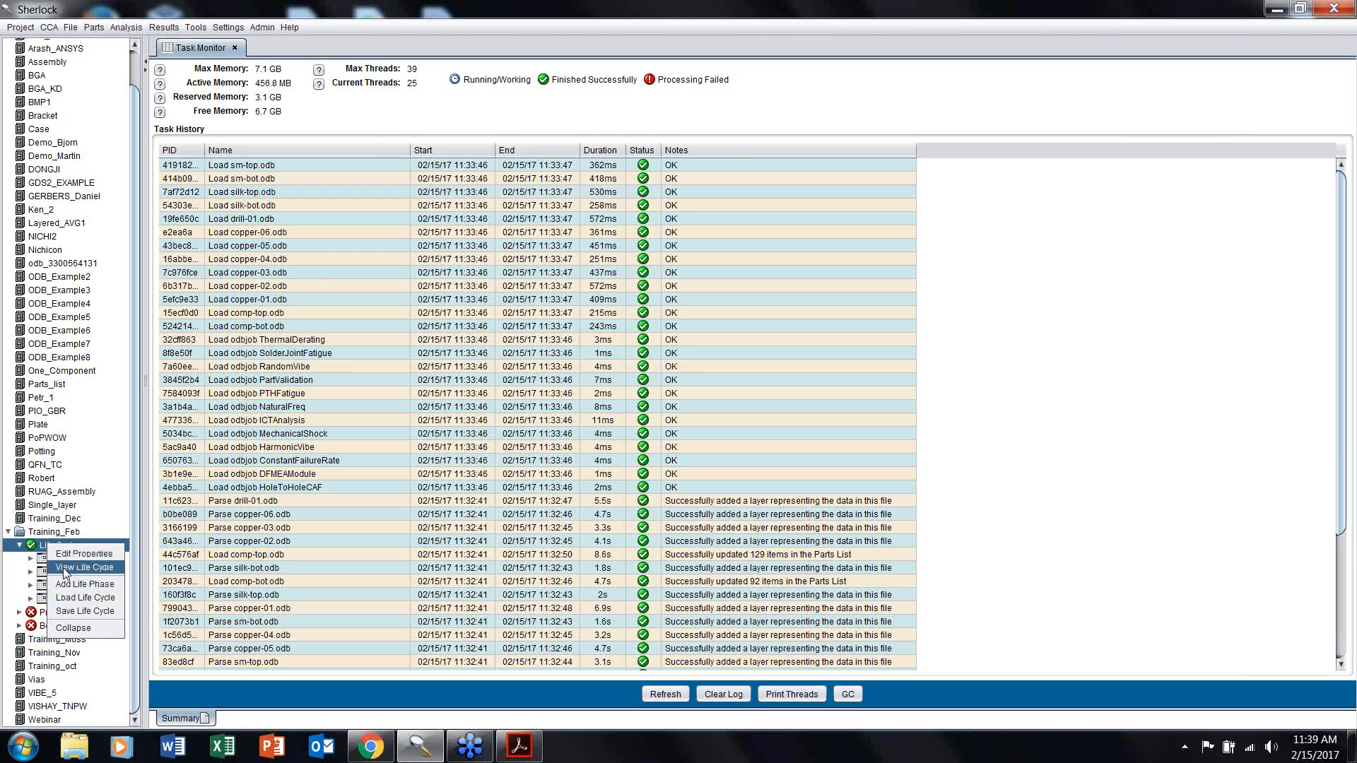
{"action": "left_click", "coordinate": [19, 546]}
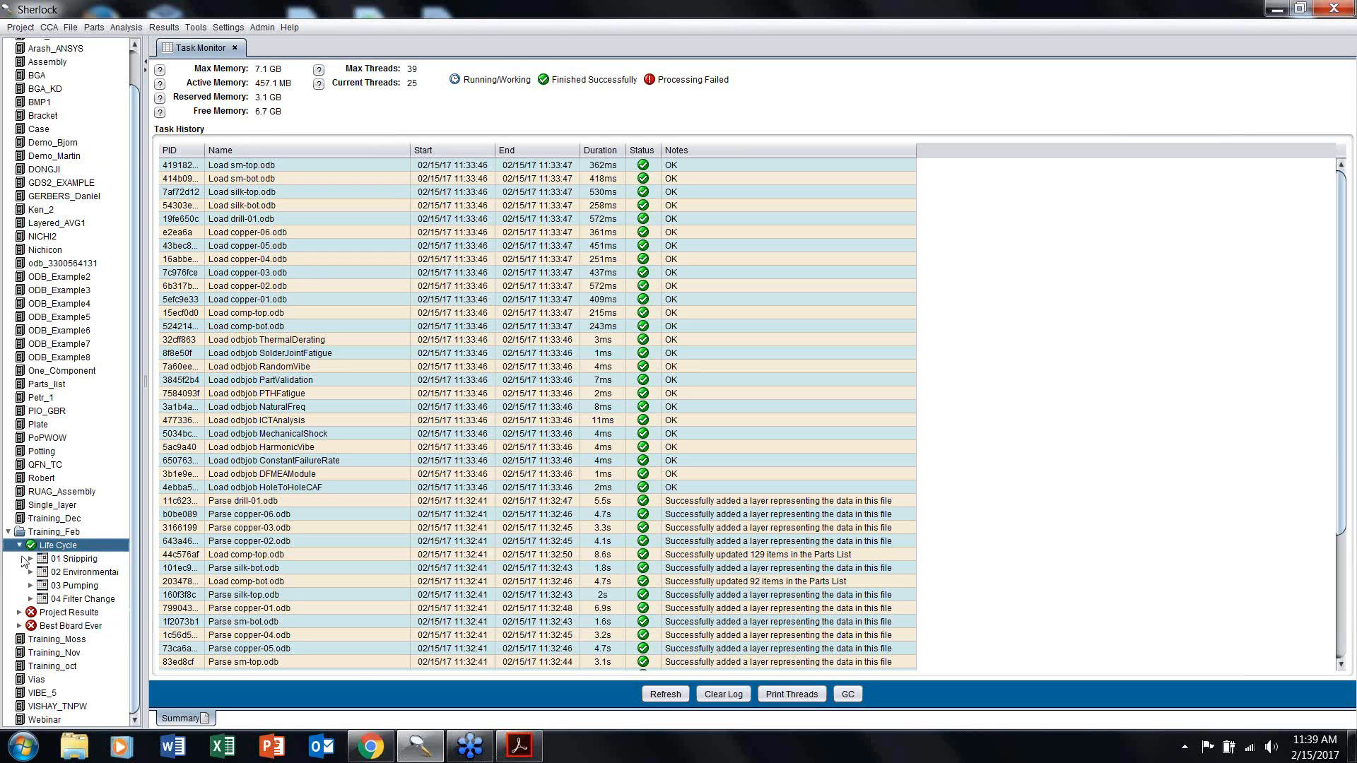
{"action": "left_click", "coordinate": [19, 546]}
Step: Expand the Files of Best Board Ever and examine the file properties of copper-01.odb
{"action": "left_click", "coordinate": [19, 609]}
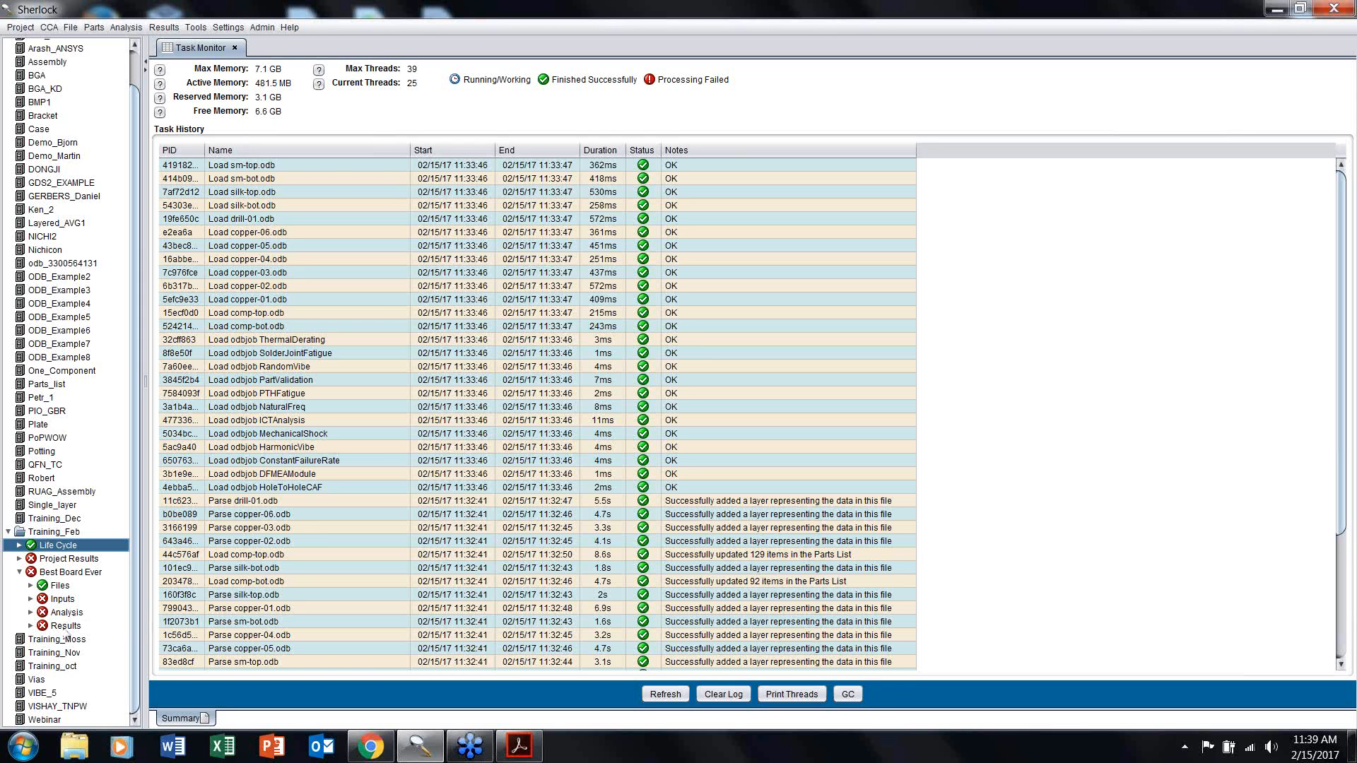
{"action": "left_click", "coordinate": [30, 586]}
{"action": "scroll", "coordinate": [70, 495], "scroll_direction": "down", "scroll_amount": 4}
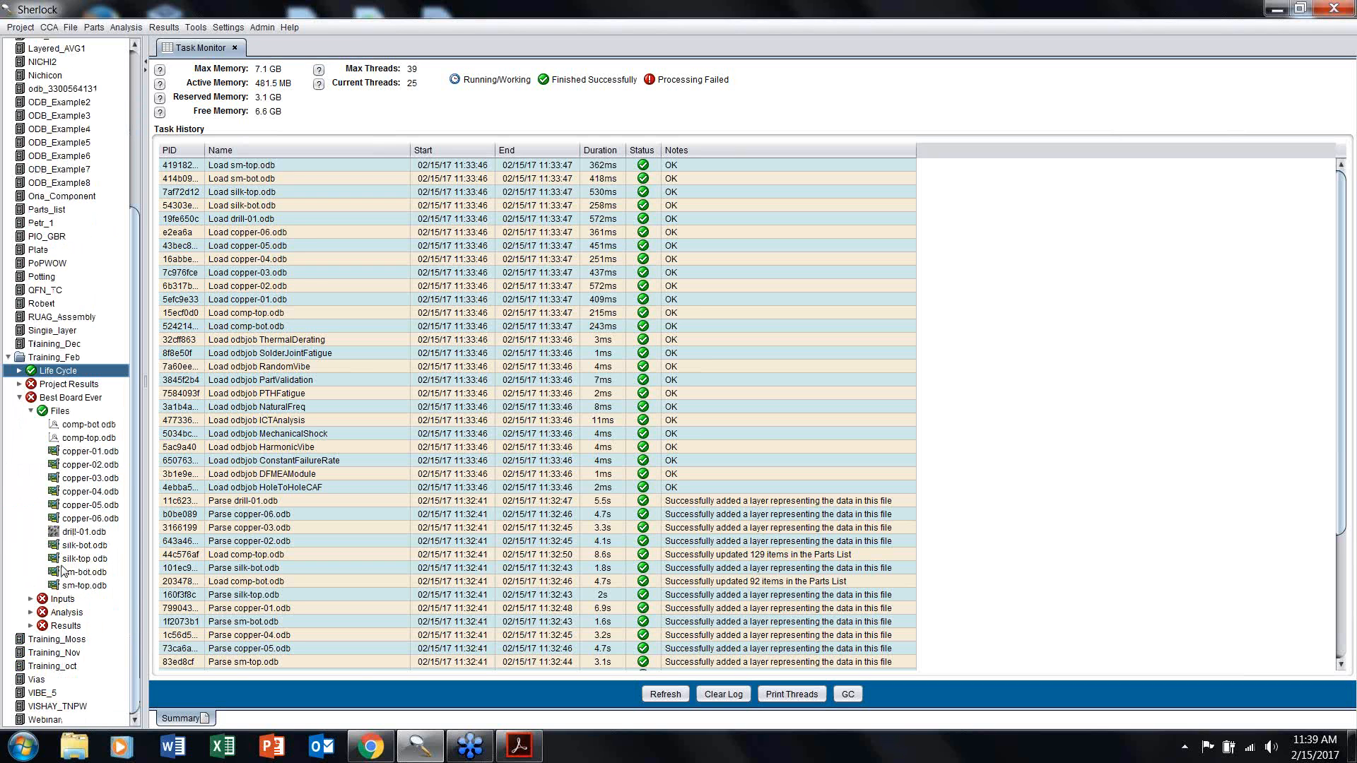
{"action": "right_click", "coordinate": [79, 455]}
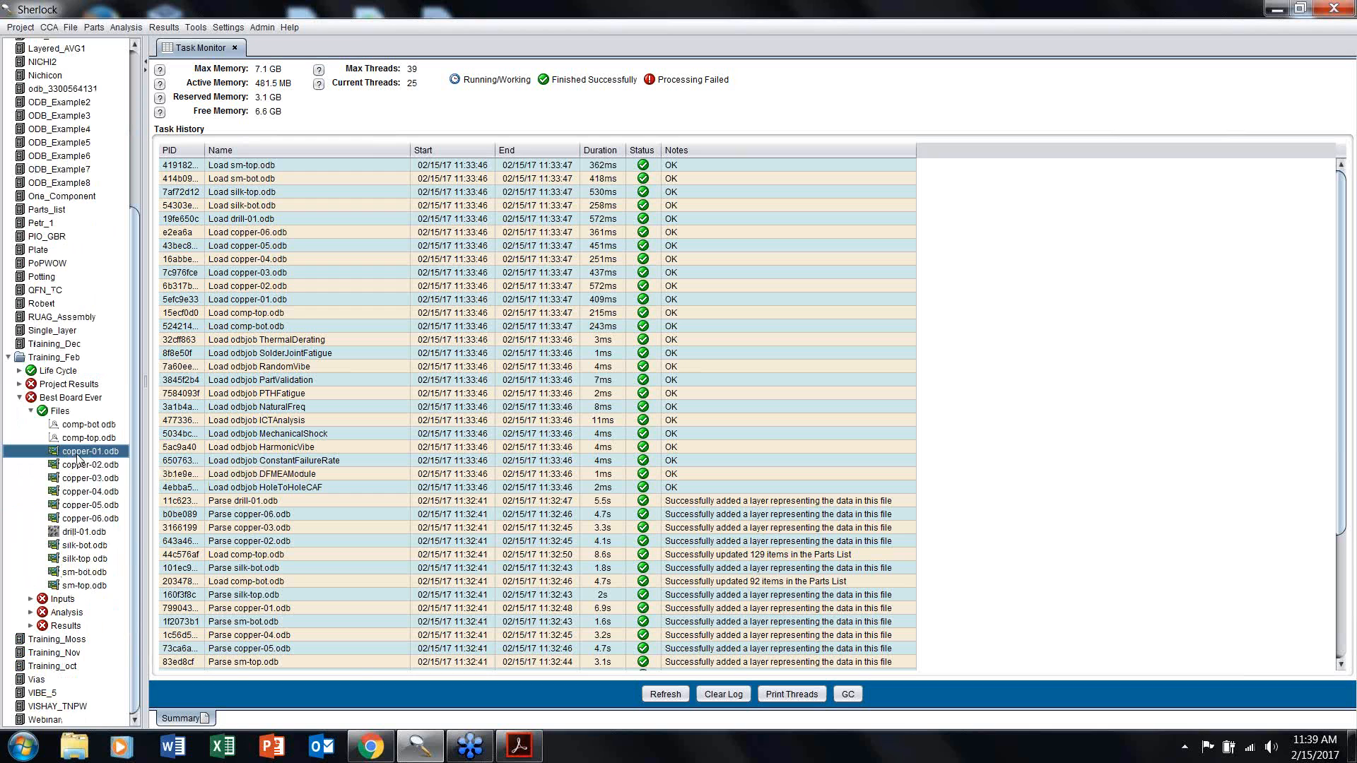
{"action": "left_click", "coordinate": [107, 521]}
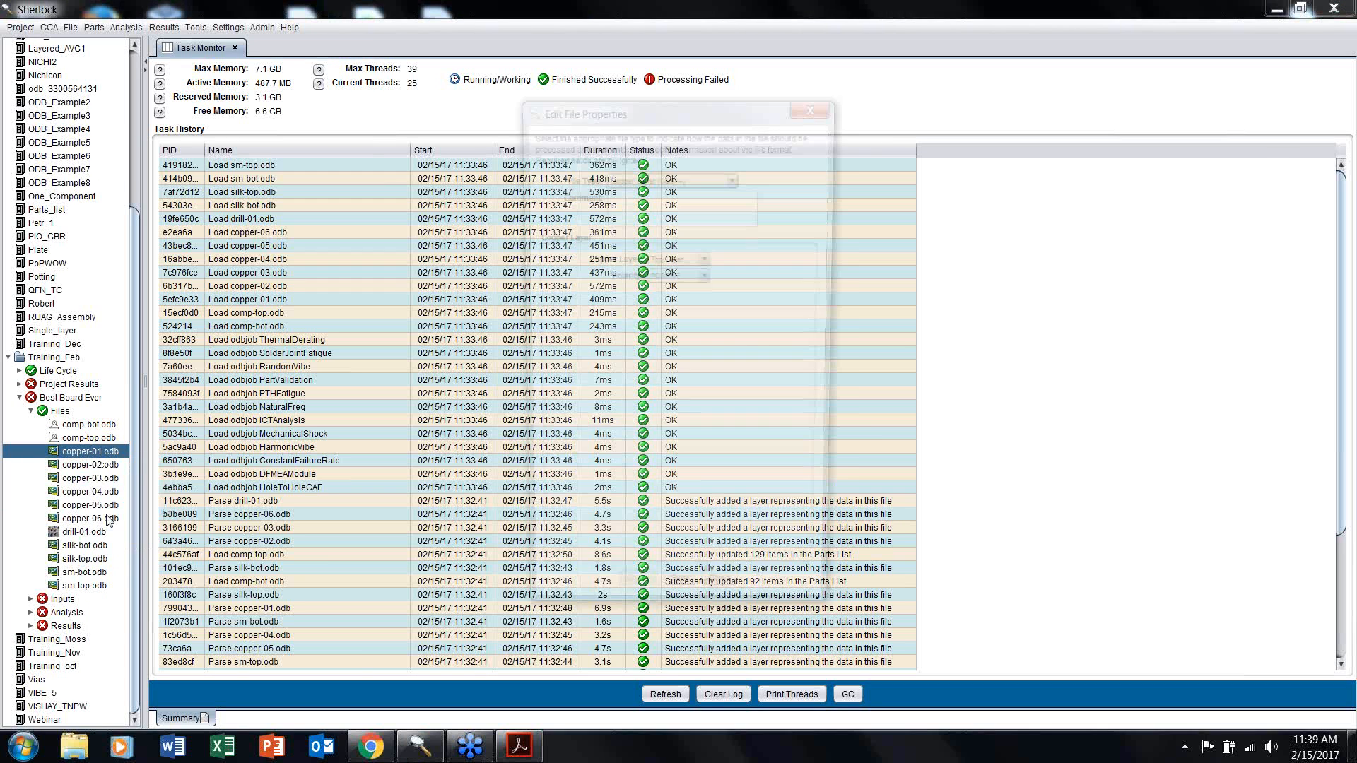
{"action": "left_click", "coordinate": [606, 197]}
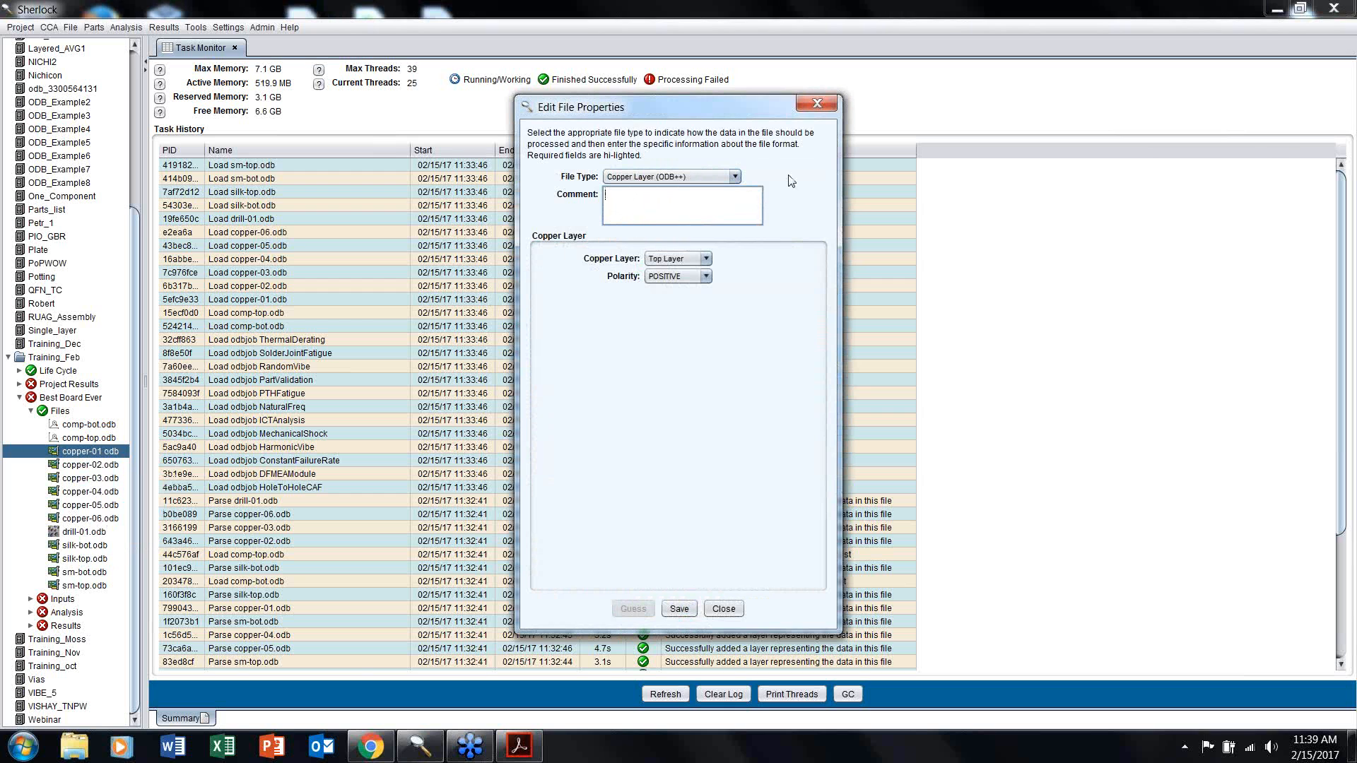
{"action": "left_click", "coordinate": [828, 103]}
Step: View the copper-01.odb and drill-01.odb layers graphically in the layer viewer
{"action": "right_click", "coordinate": [80, 452]}
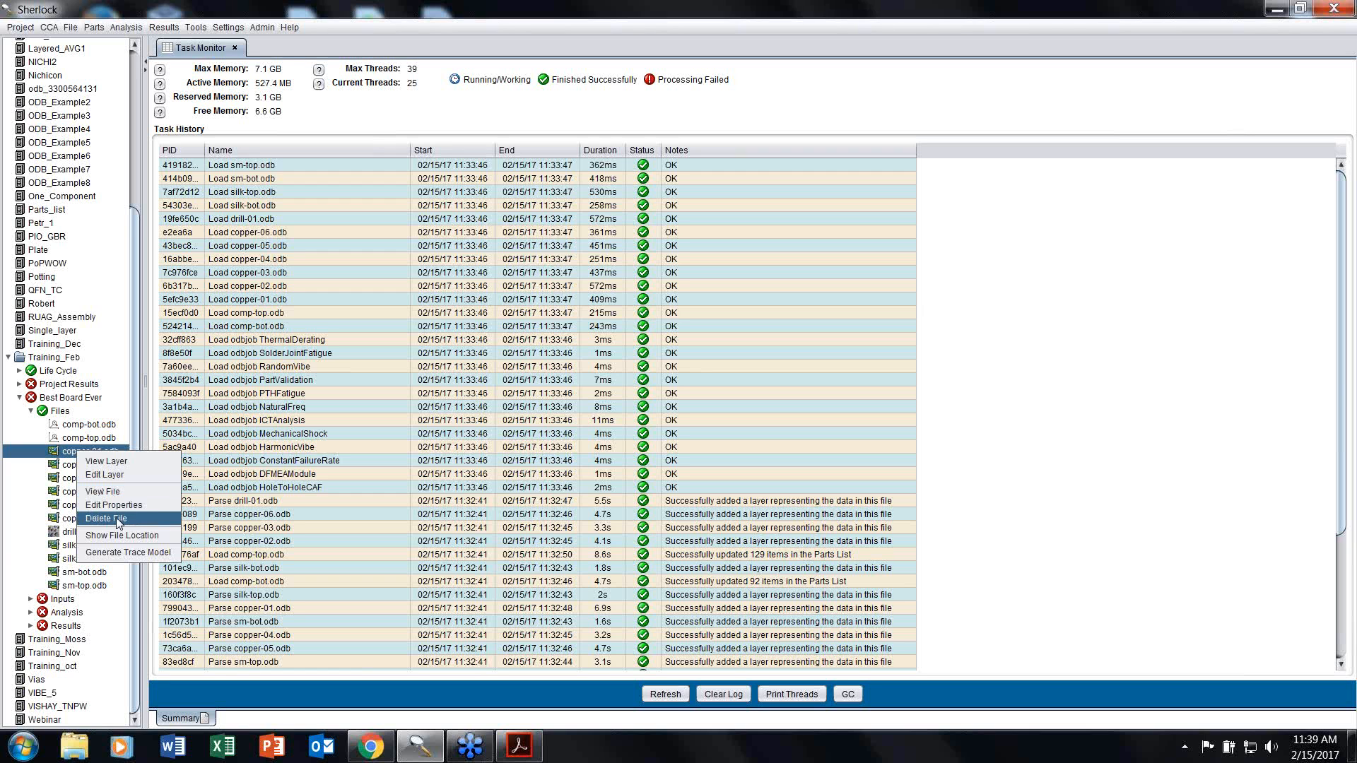
{"action": "left_click", "coordinate": [110, 462]}
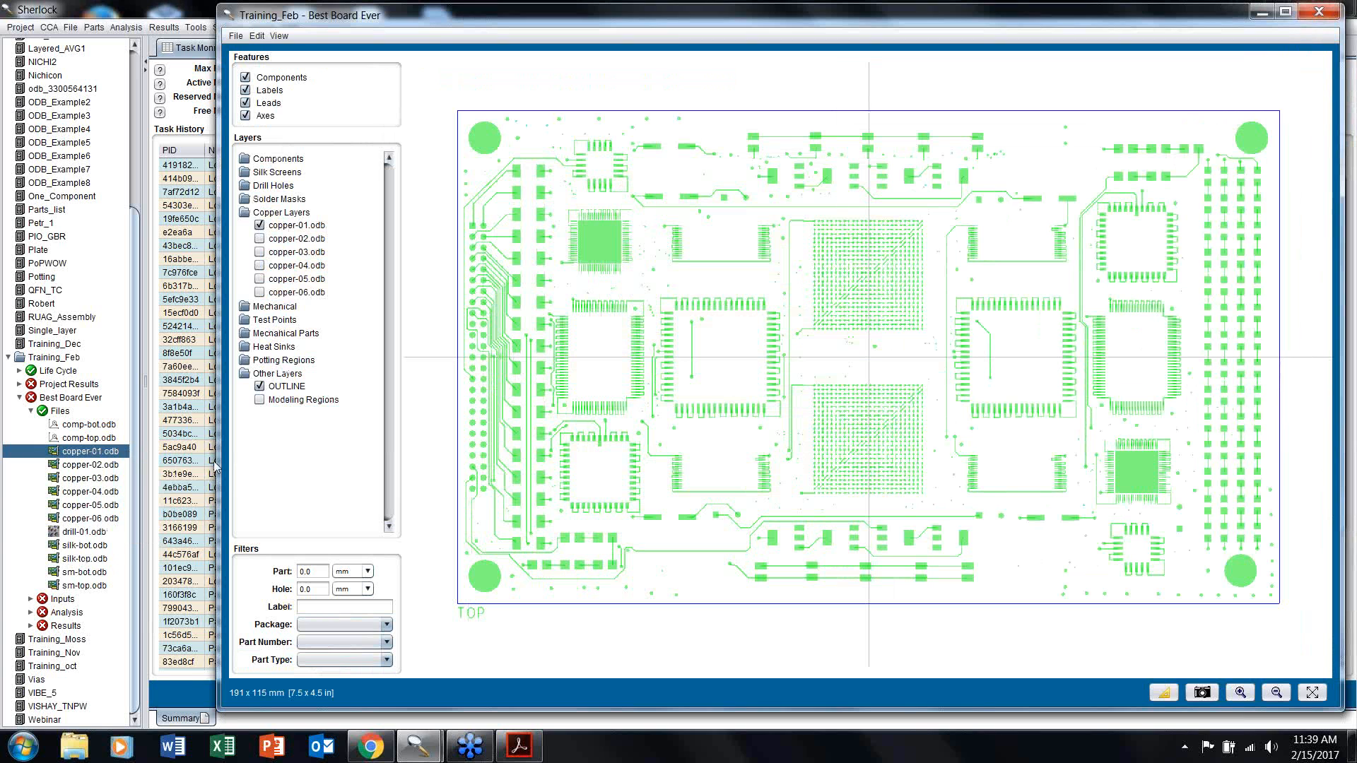
{"action": "right_click", "coordinate": [82, 533]}
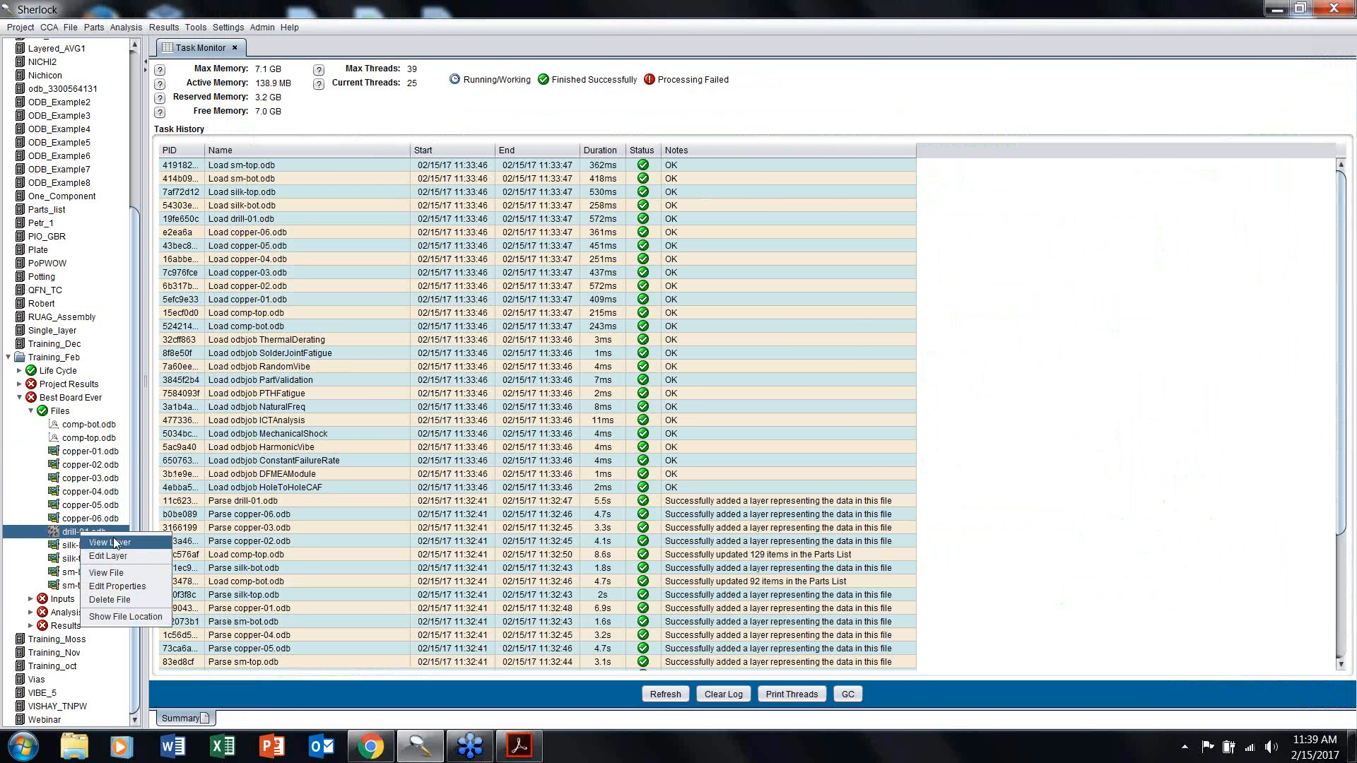
{"action": "left_click", "coordinate": [113, 541]}
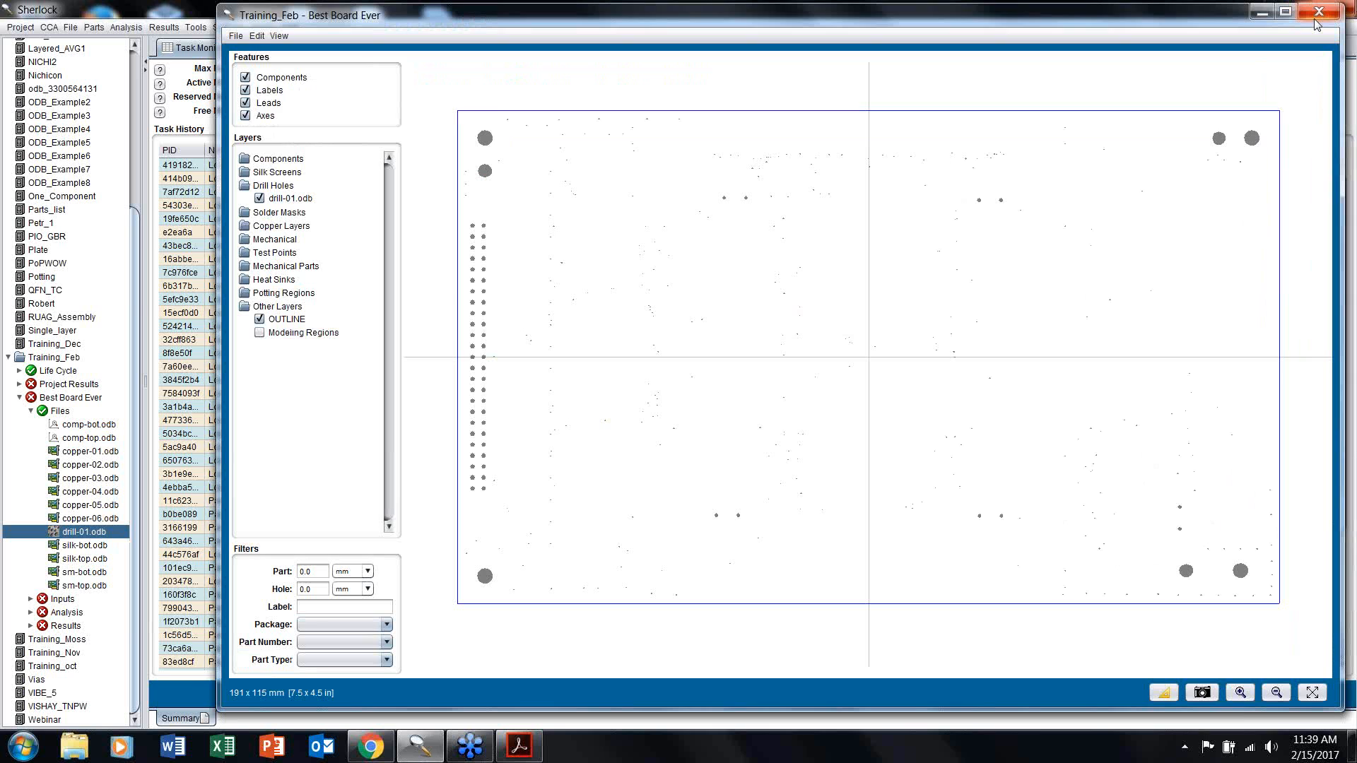
{"action": "left_click", "coordinate": [1318, 12]}
Step: Open the drill-01.odb file as text and examine its layer feature entries
{"action": "right_click", "coordinate": [90, 533]}
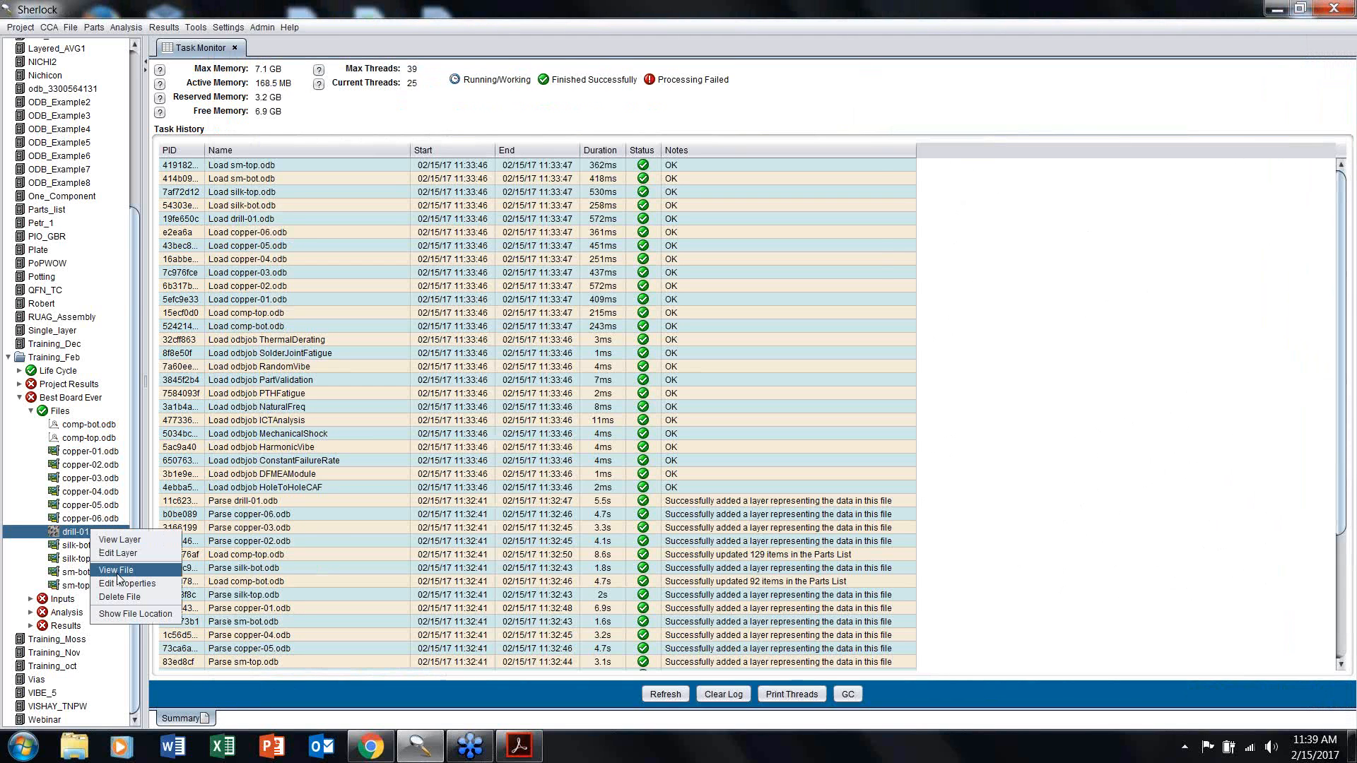
{"action": "left_click", "coordinate": [118, 571]}
{"action": "scroll", "coordinate": [268, 297], "scroll_direction": "down", "scroll_amount": 15}
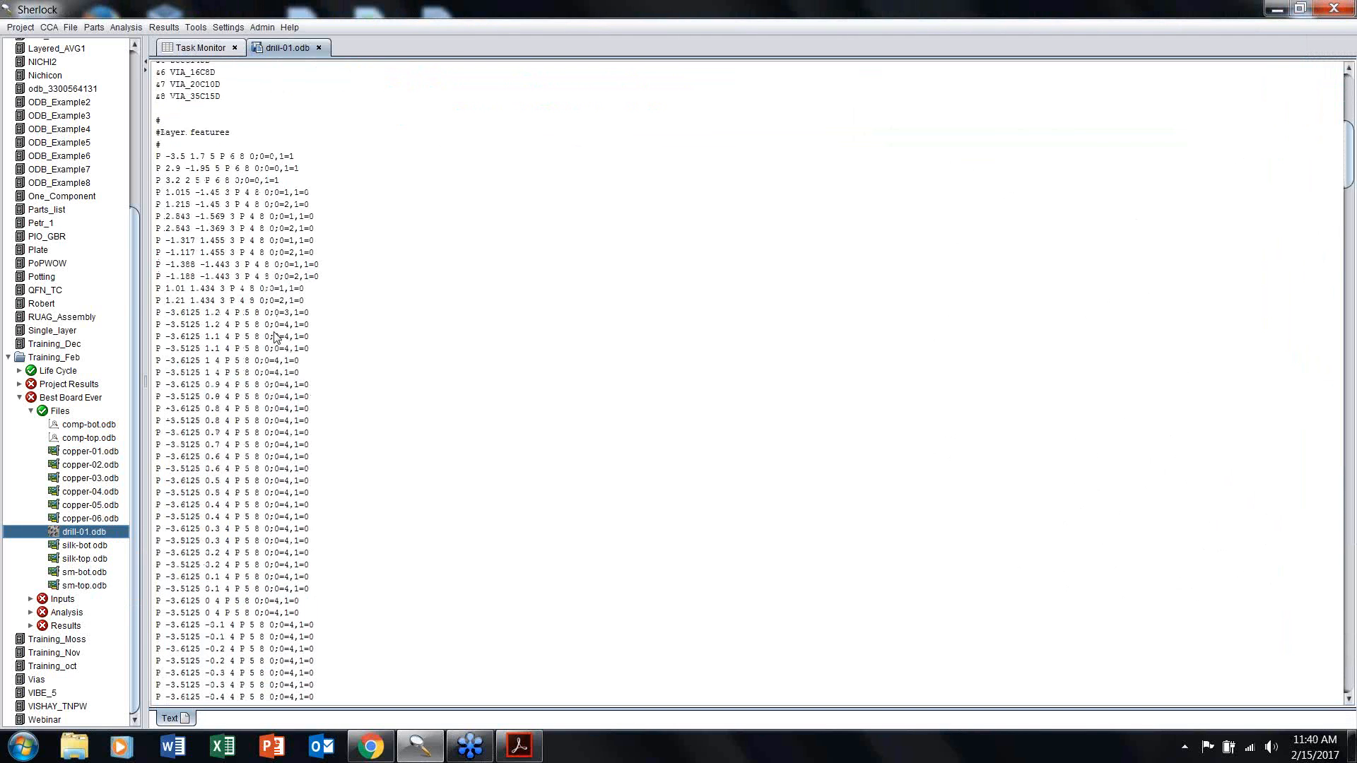
{"action": "scroll", "coordinate": [282, 368], "scroll_direction": "down", "scroll_amount": 20}
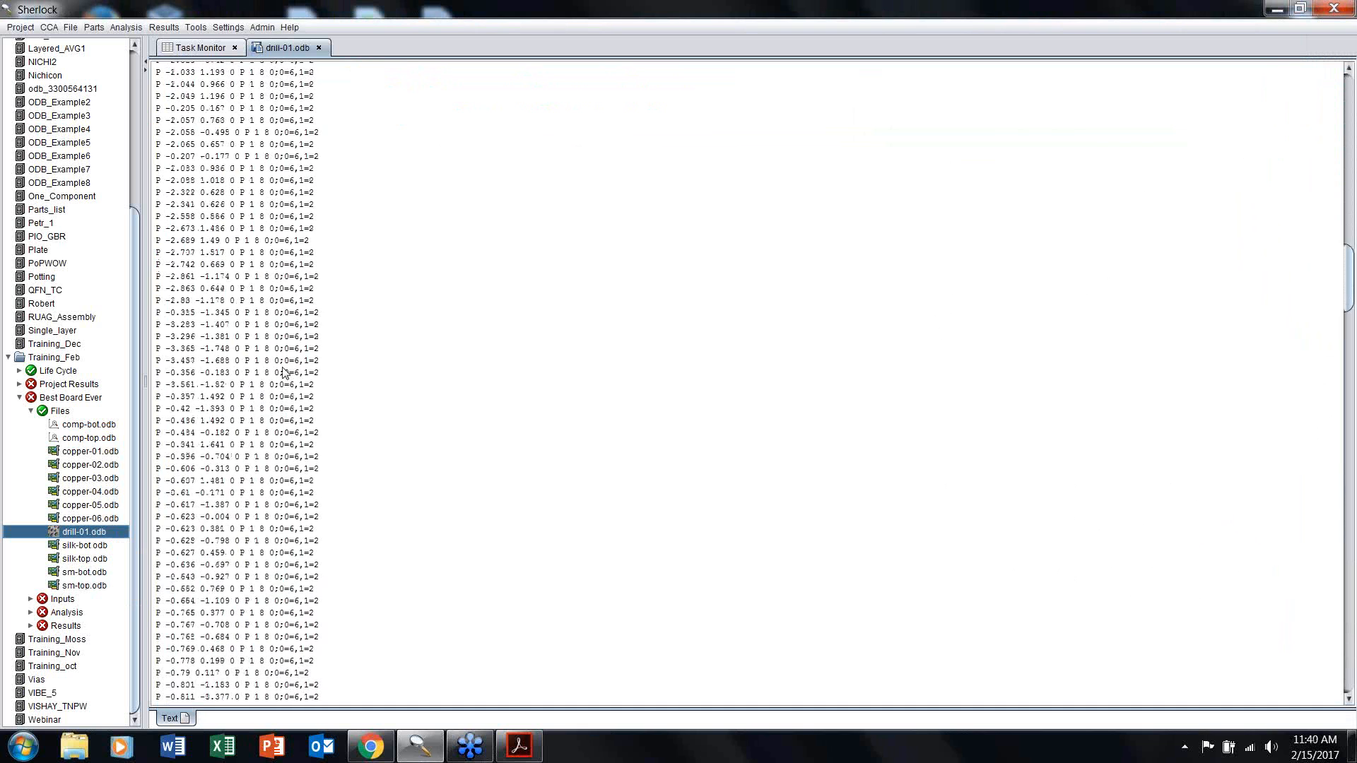
{"action": "scroll", "coordinate": [262, 380], "scroll_direction": "down", "scroll_amount": 2}
Step: Examine the component entries in the text of comp-top.odb, and close both opened text files
{"action": "right_click", "coordinate": [88, 438]}
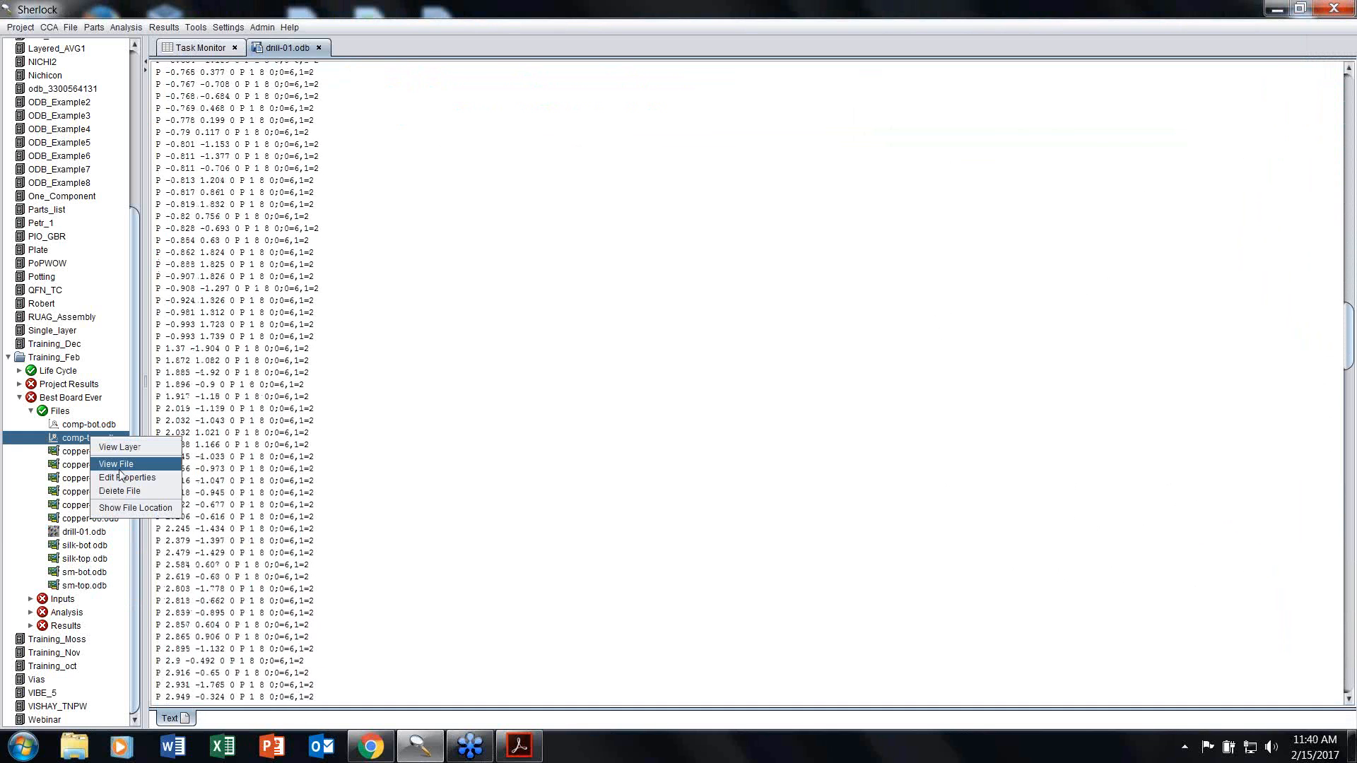
{"action": "left_click", "coordinate": [120, 466]}
{"action": "scroll", "coordinate": [342, 212], "scroll_direction": "down", "scroll_amount": 14}
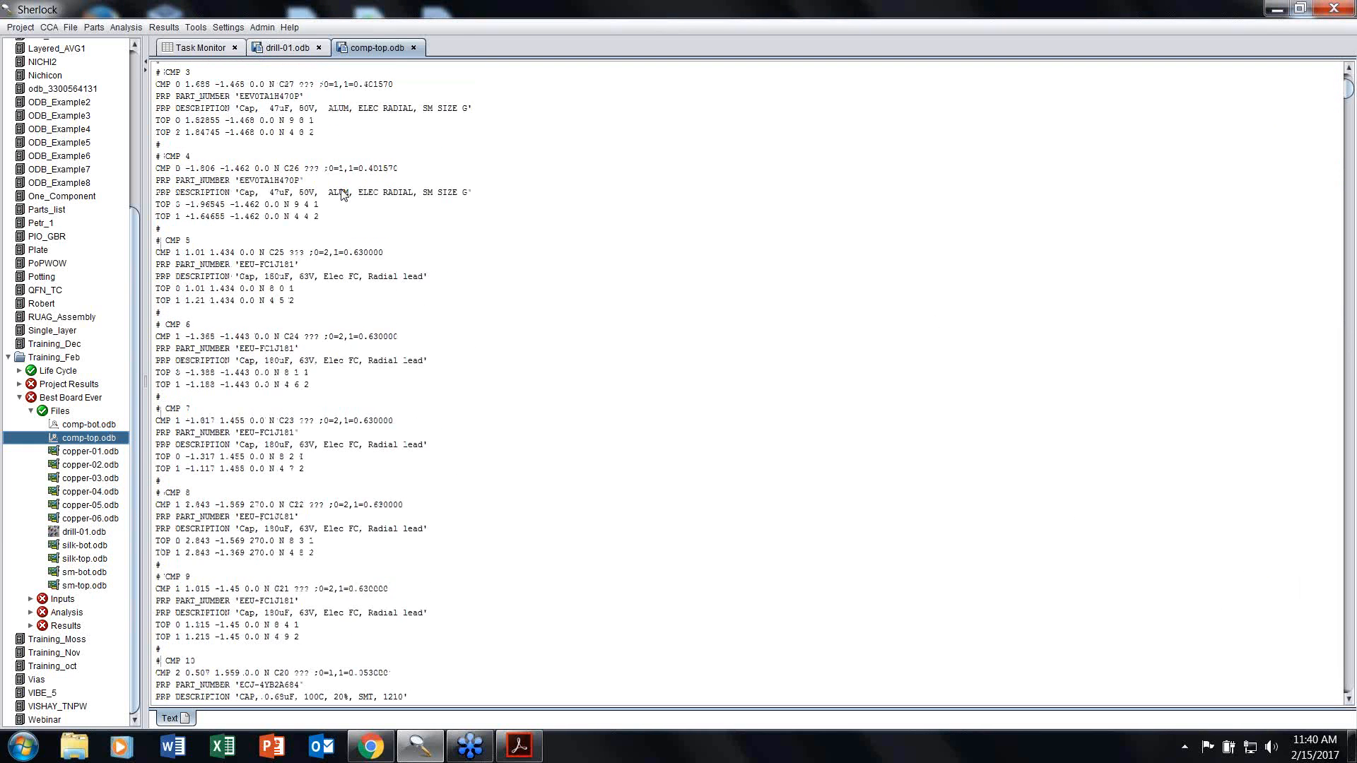
{"action": "scroll", "coordinate": [344, 258], "scroll_direction": "down", "scroll_amount": 5}
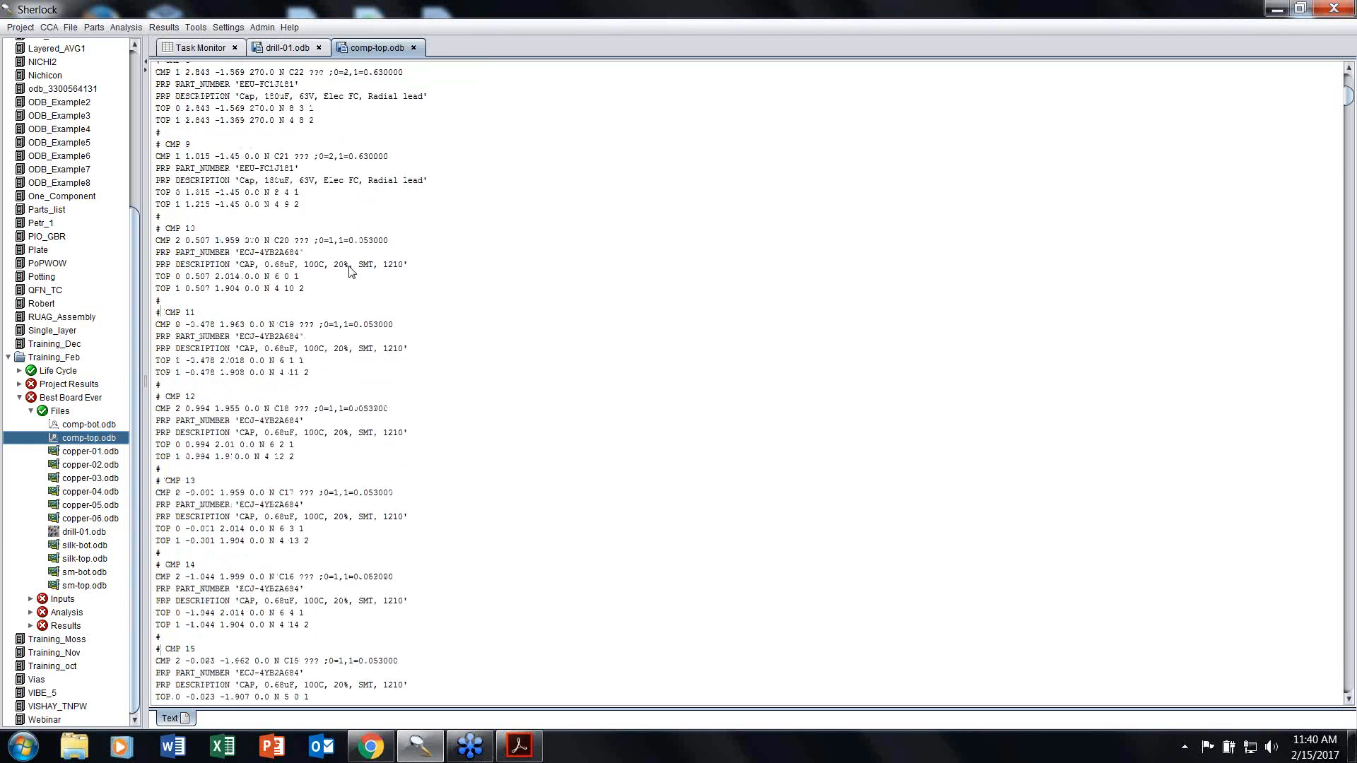
{"action": "left_click", "coordinate": [413, 47]}
{"action": "left_click", "coordinate": [318, 48]}
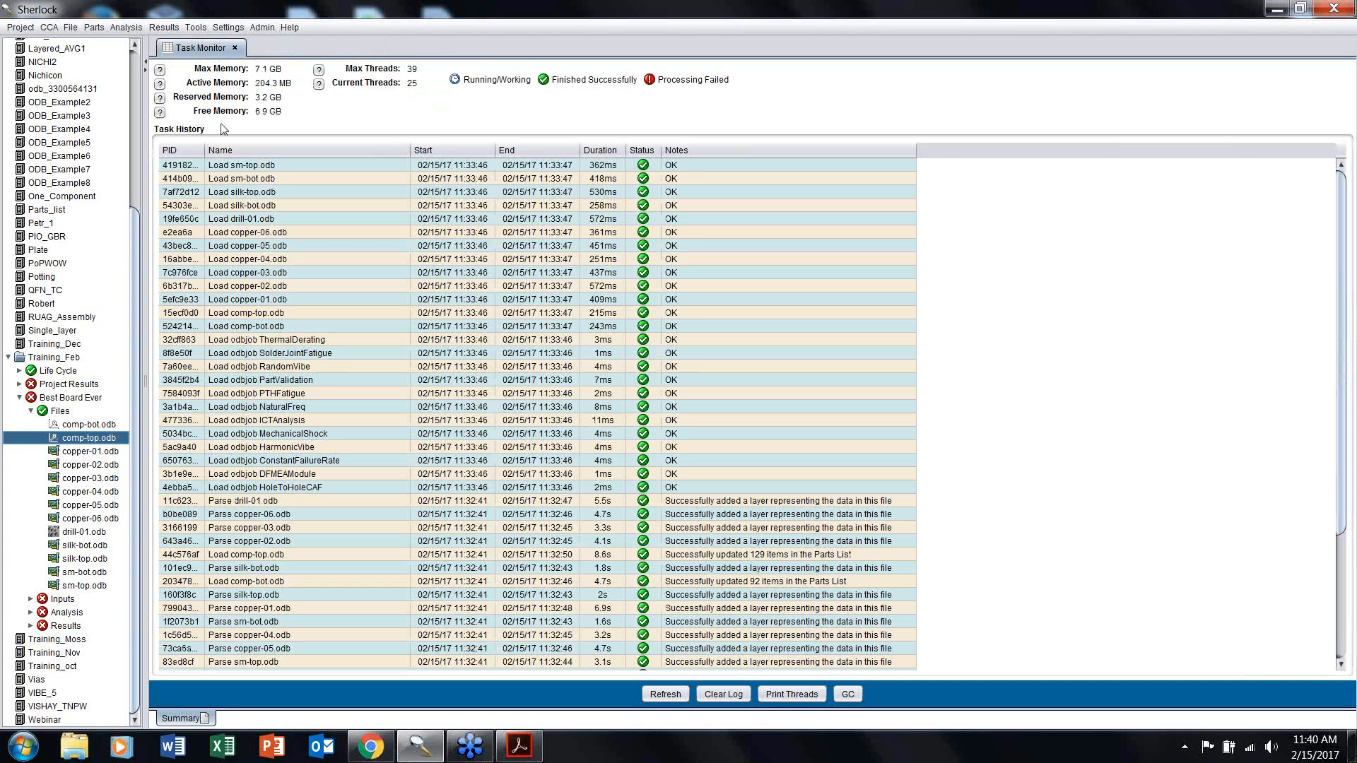
Step: Add the datasheet AAA_RK73Z.pdf from the Desktop to the Files of Best Board Ever
{"action": "right_click", "coordinate": [47, 414]}
{"action": "left_click", "coordinate": [77, 427]}
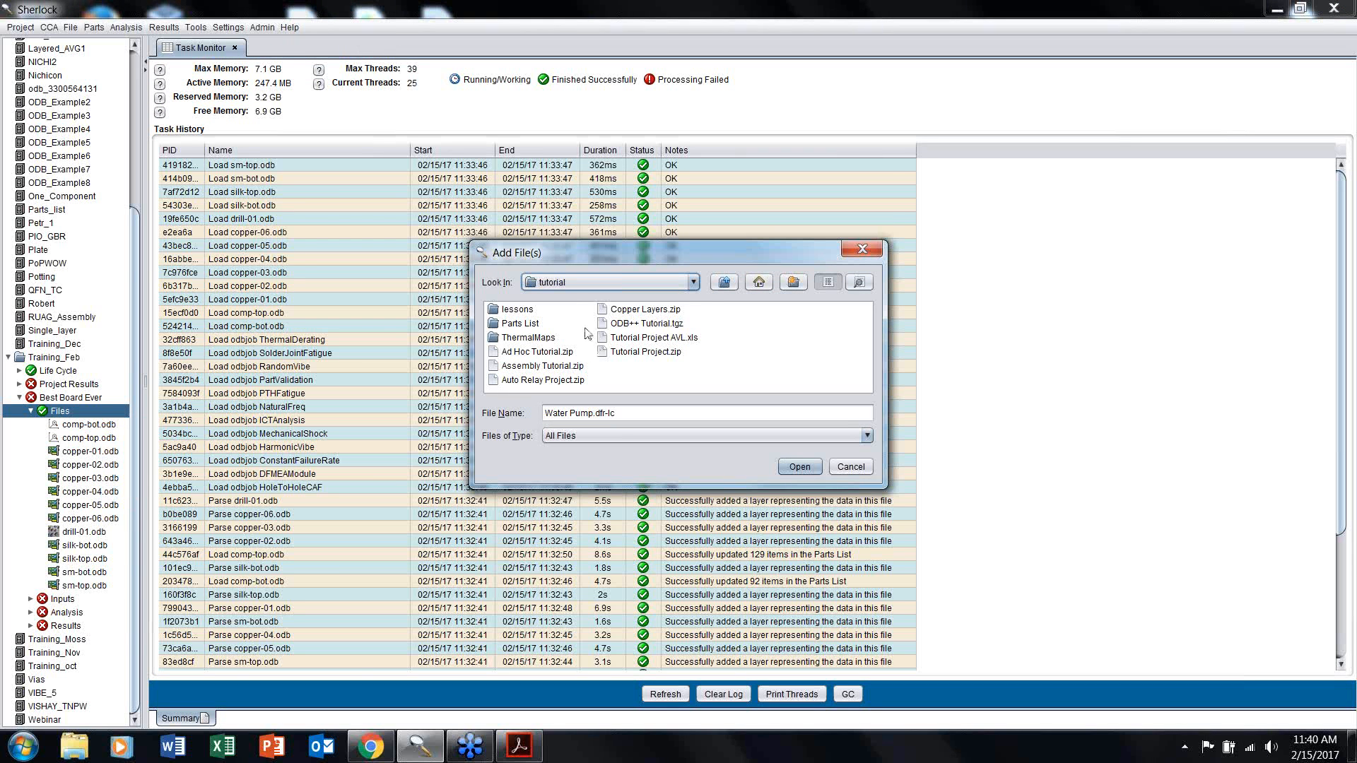
{"action": "left_click", "coordinate": [759, 282]}
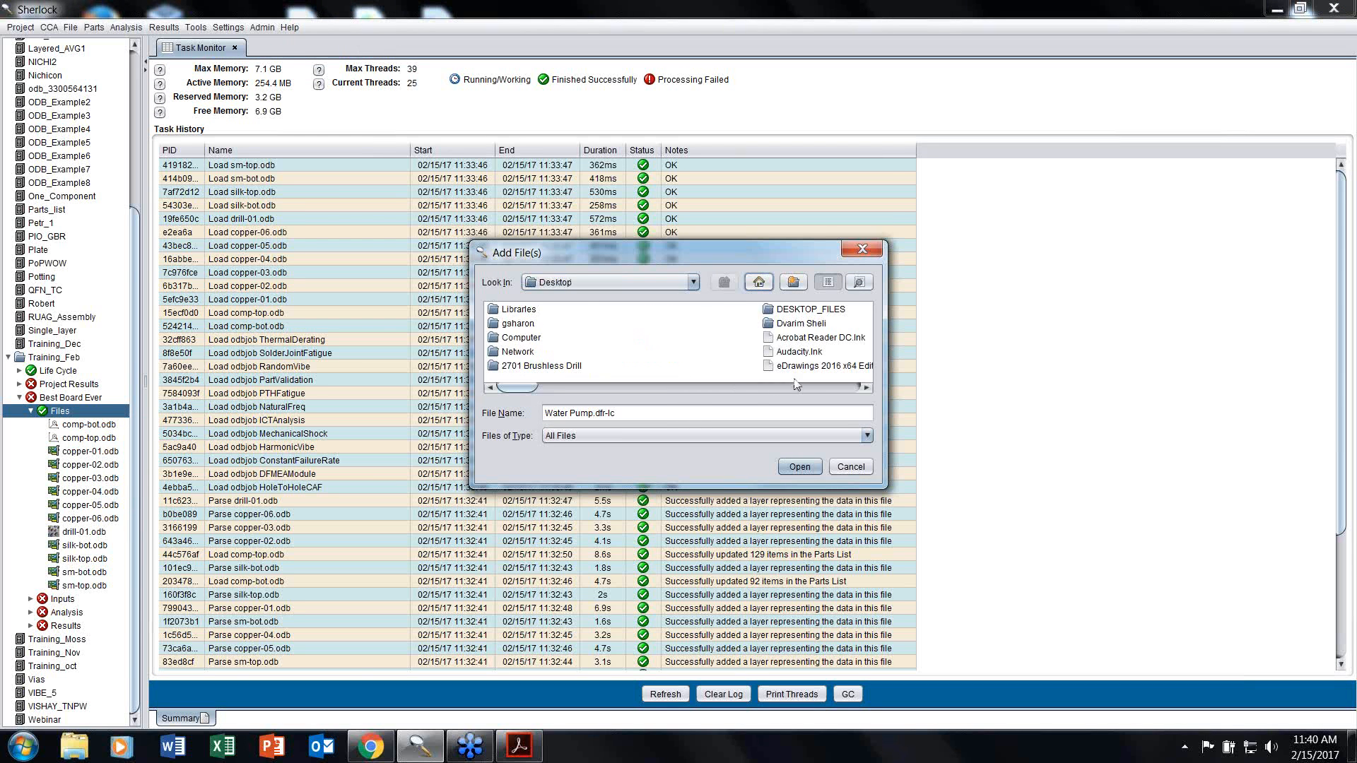
{"action": "left_click", "coordinate": [807, 386]}
{"action": "left_click", "coordinate": [806, 387]}
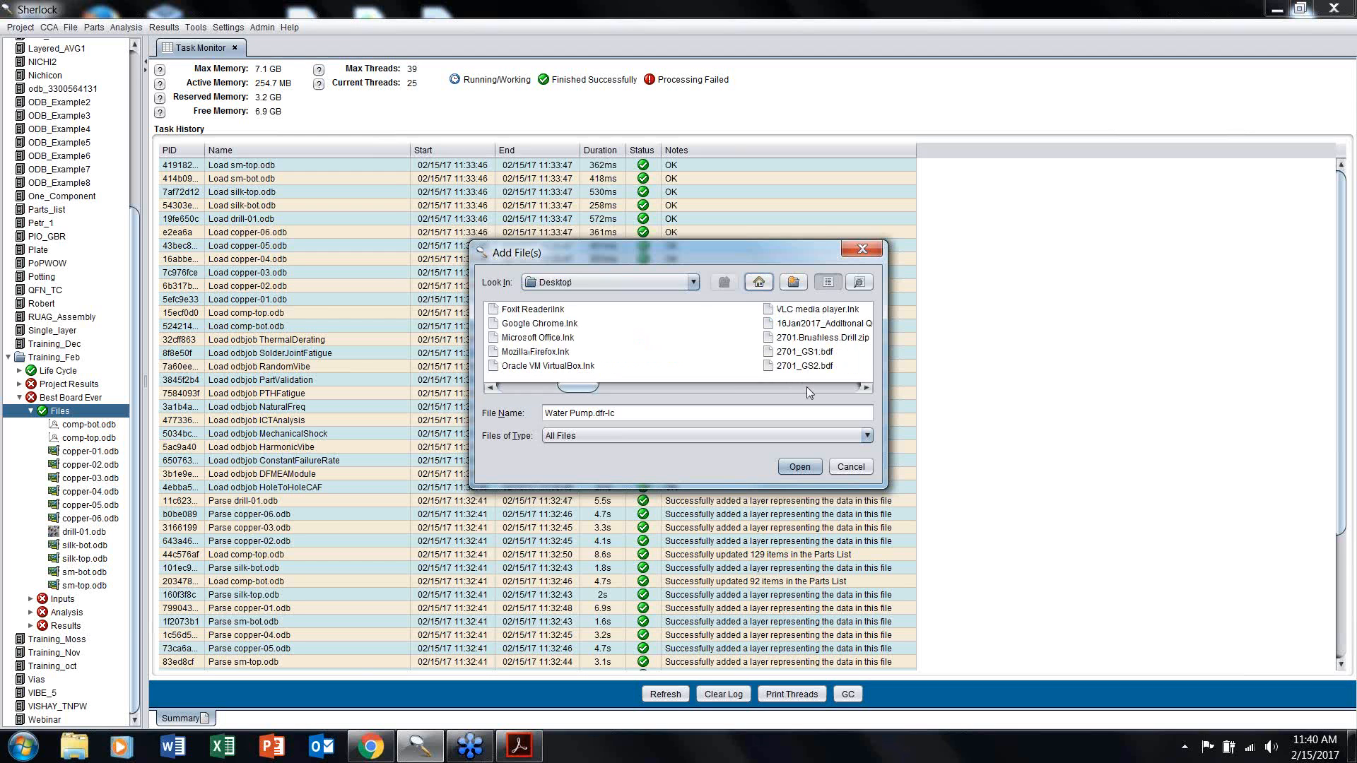
{"action": "left_click", "coordinate": [807, 388]}
{"action": "left_click", "coordinate": [810, 325]}
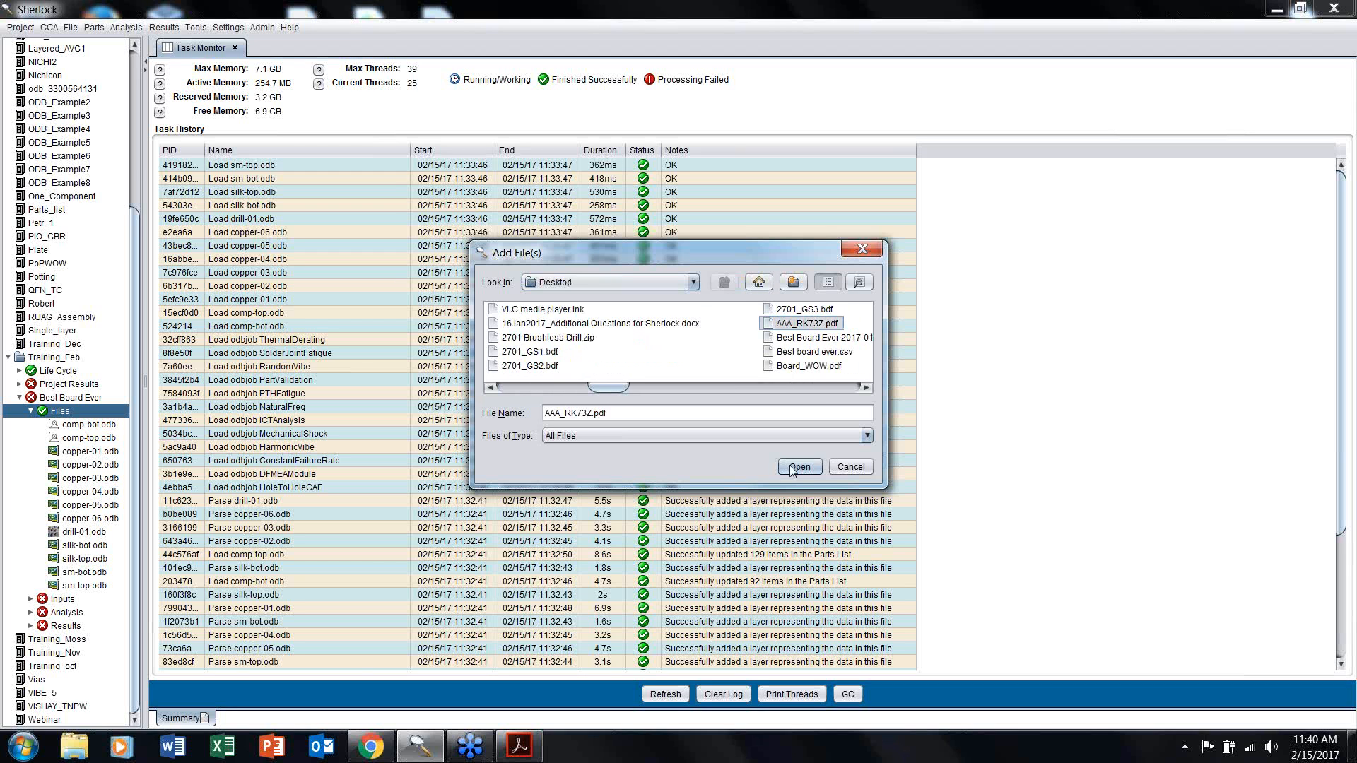
{"action": "left_click", "coordinate": [799, 466]}
Step: Add the 2halfD_DfR PowerPoint file from the DESKTOP_FILES folder to the Files of Best Board Ever
{"action": "right_click", "coordinate": [61, 417]}
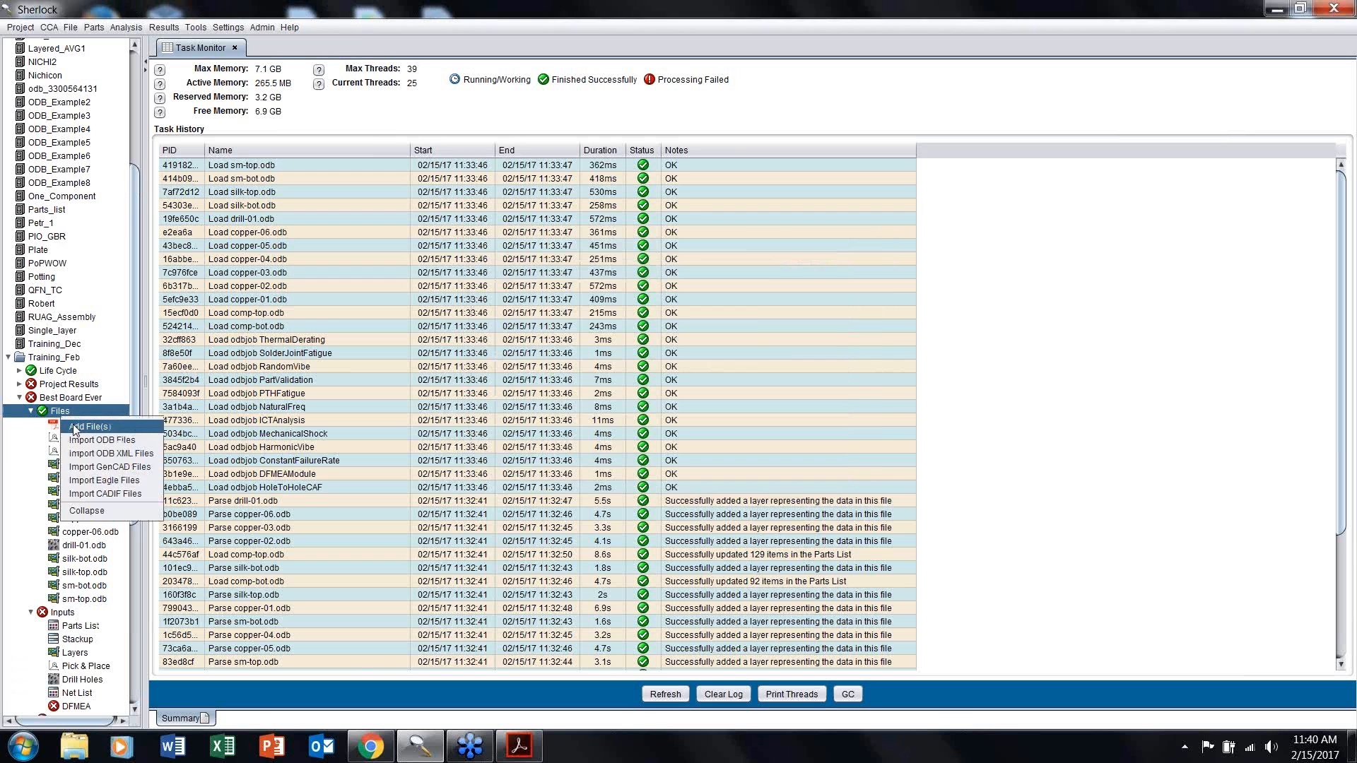
{"action": "left_click", "coordinate": [78, 427]}
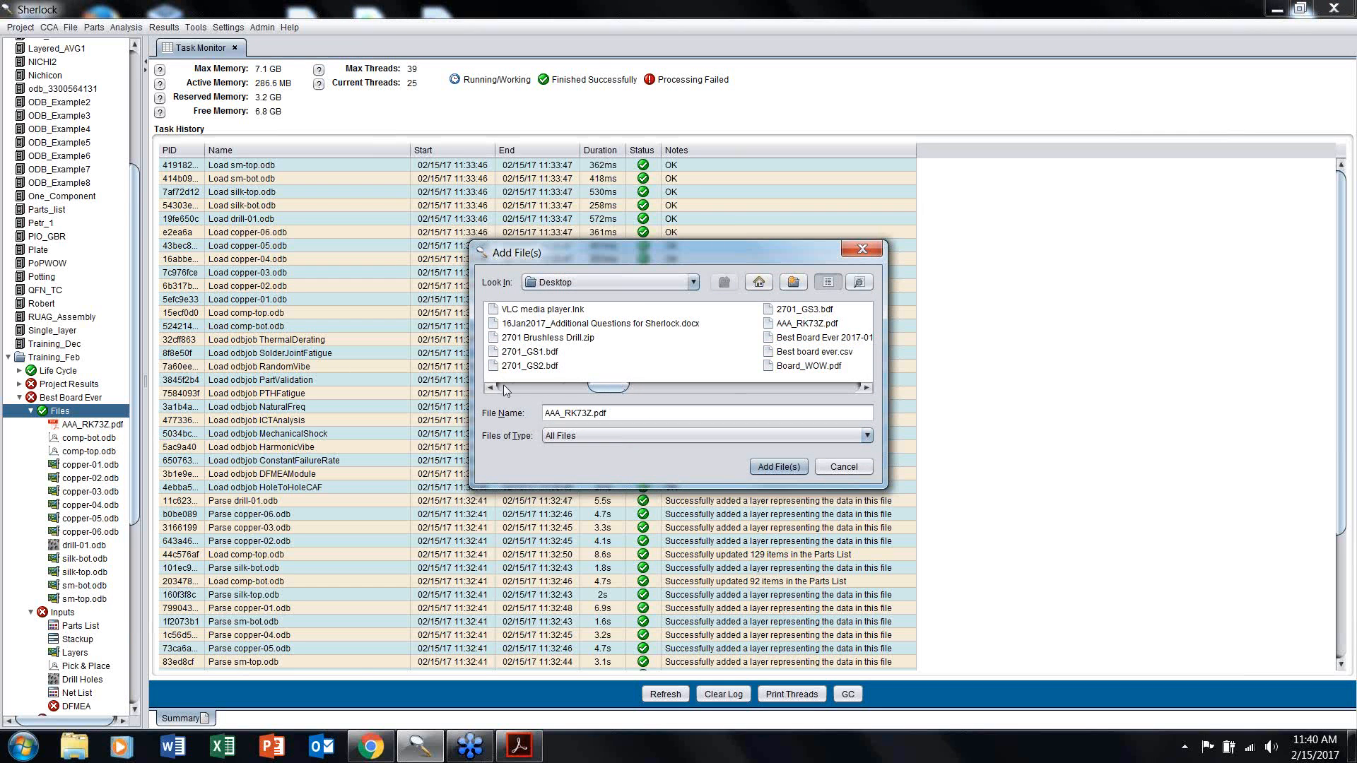
{"action": "left_click", "coordinate": [507, 388]}
{"action": "left_click", "coordinate": [507, 387]}
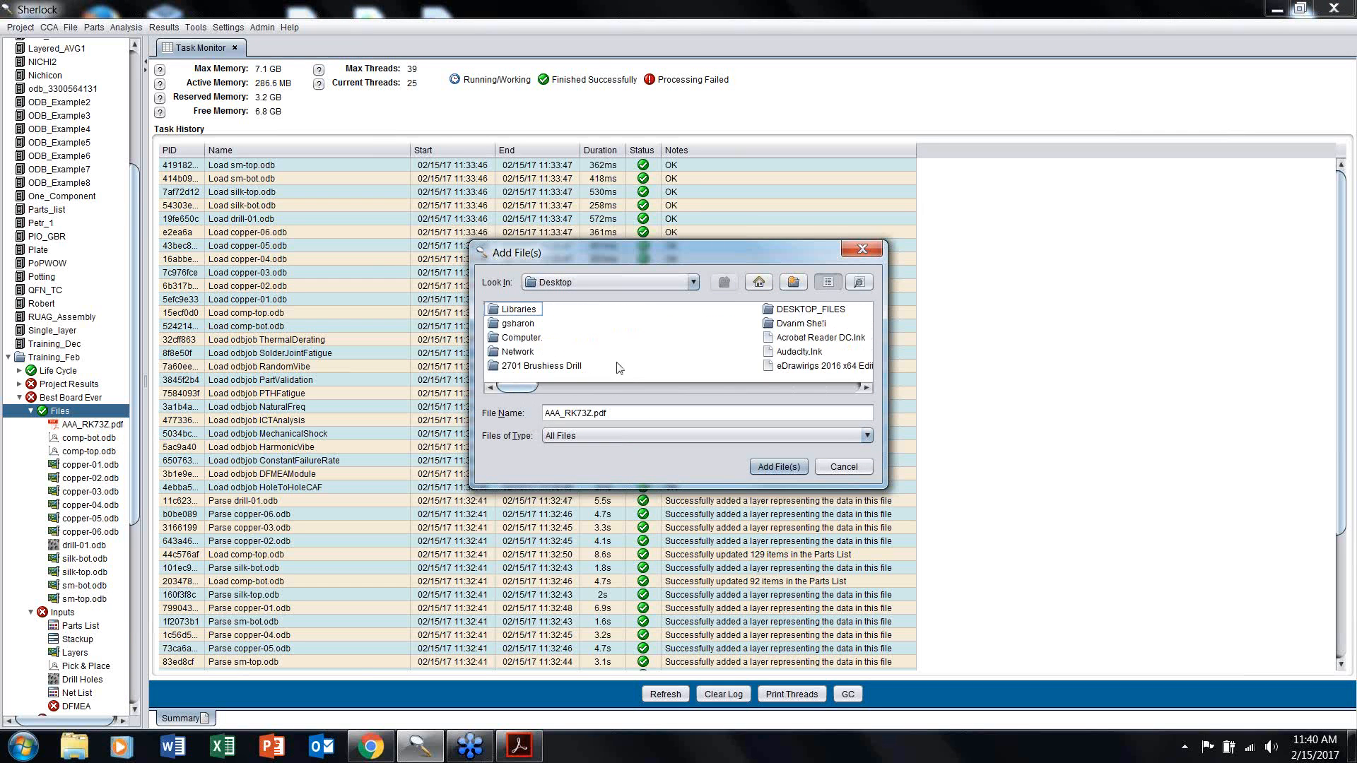
{"action": "left_click", "coordinate": [787, 314]}
{"action": "double_click", "coordinate": [775, 314]}
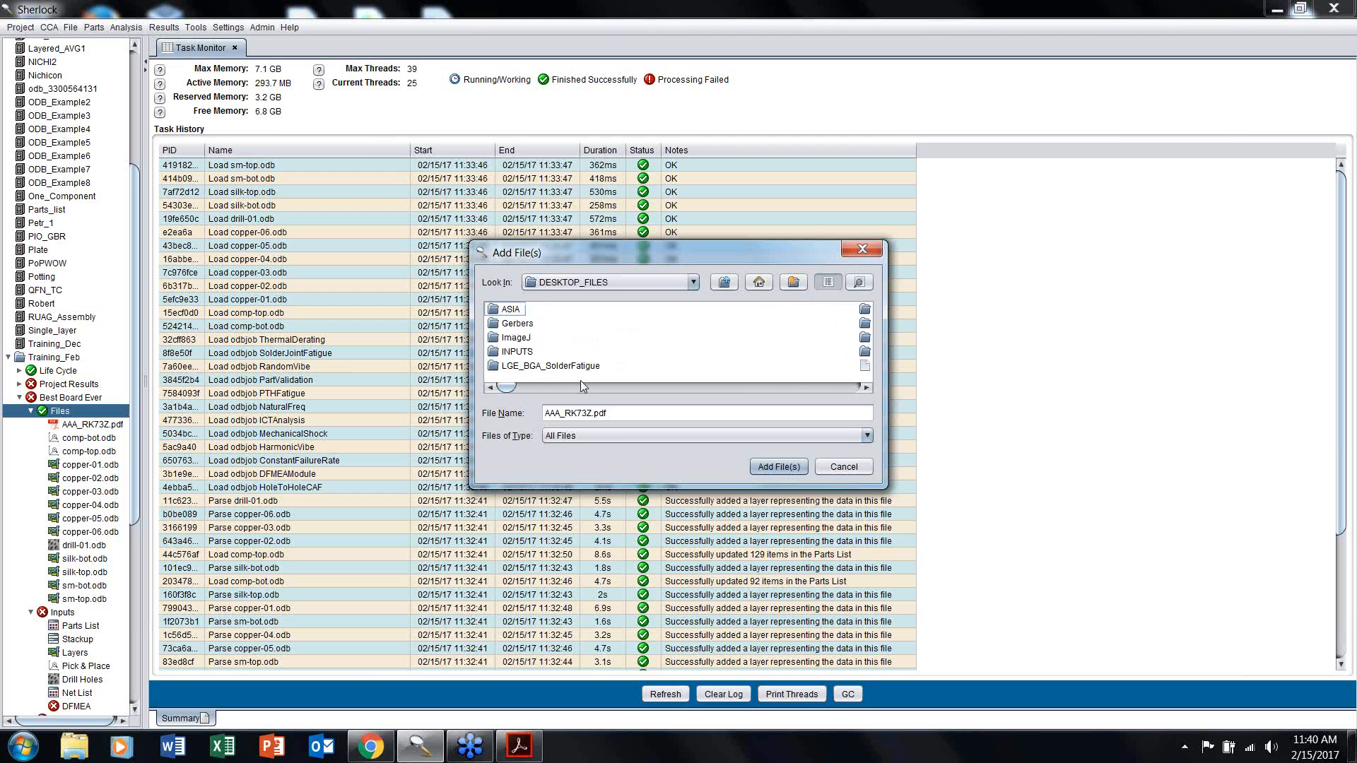
{"action": "left_click", "coordinate": [862, 366]}
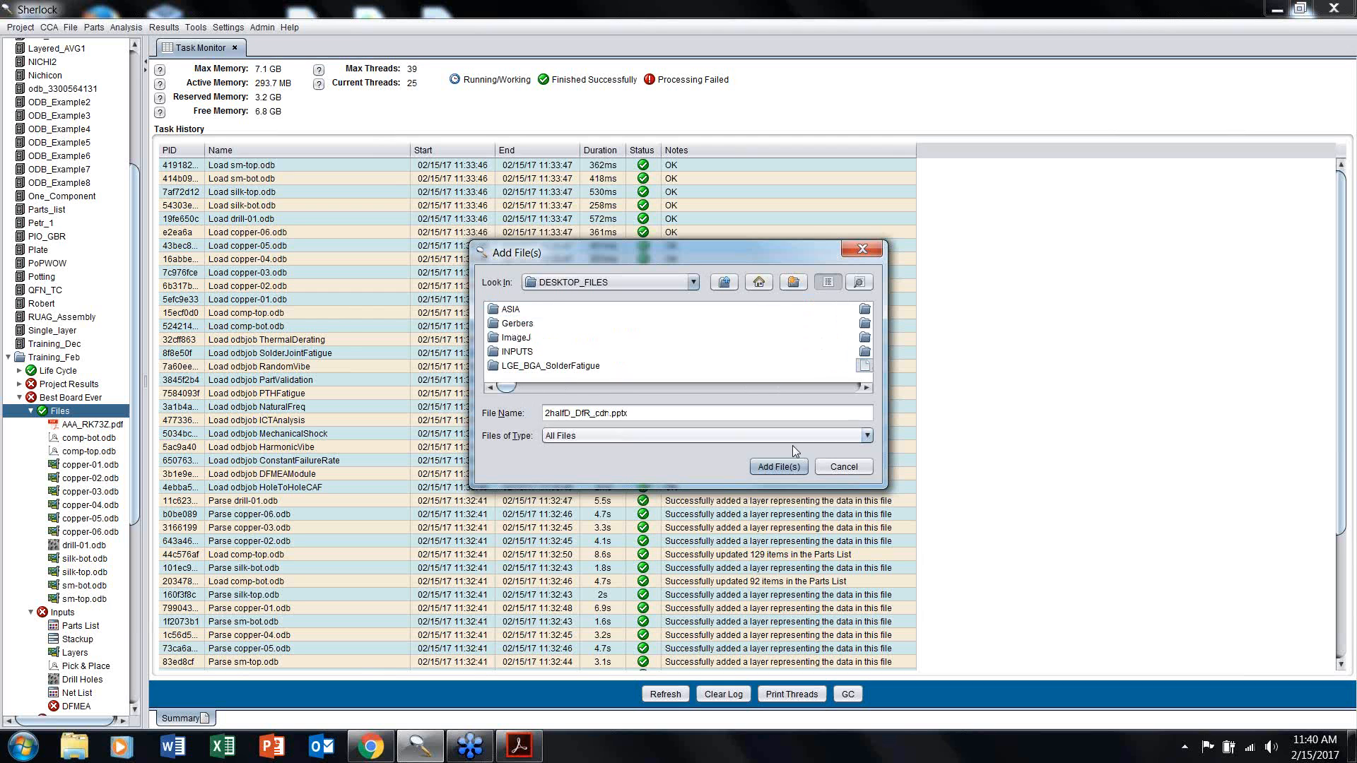
{"action": "left_click", "coordinate": [780, 464]}
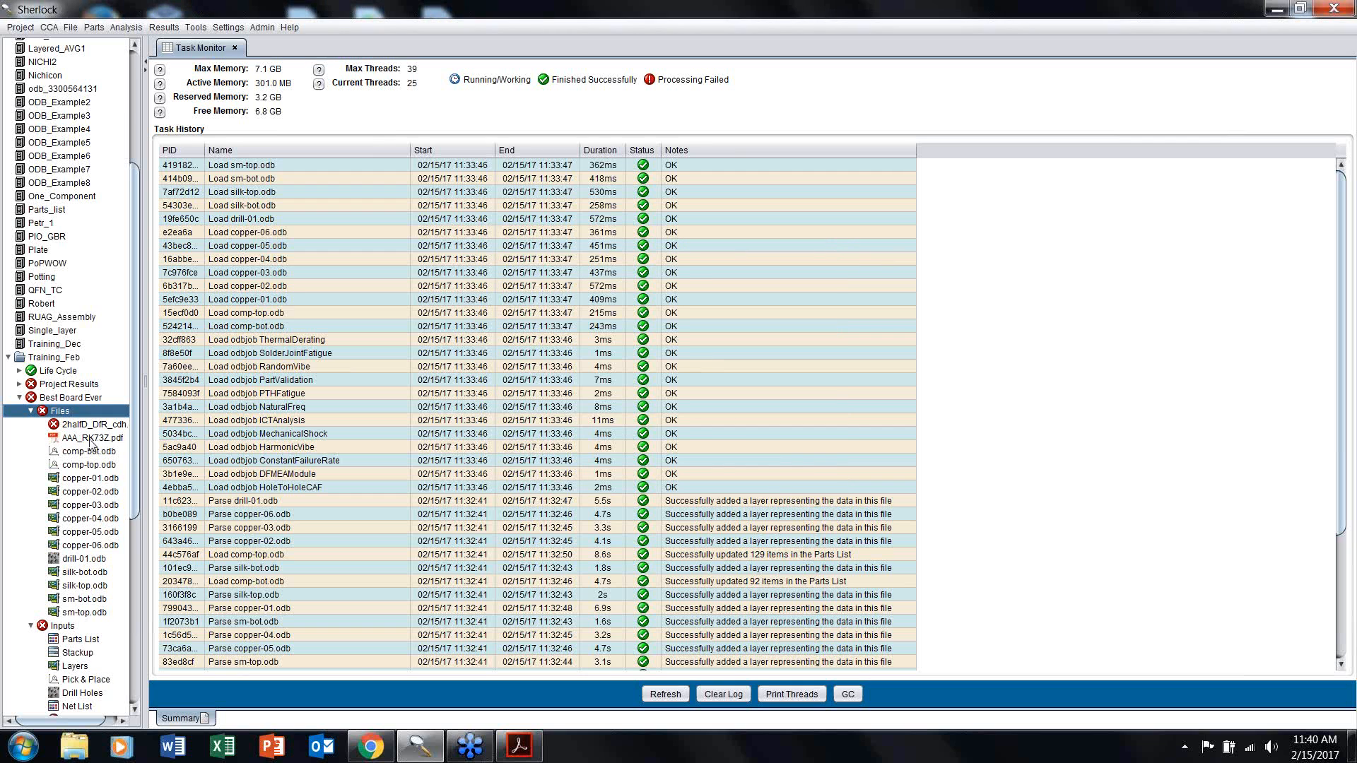
Step: Open the added AAA_RK73Z.pdf in Adobe Acrobat Reader and look through the resistor datasheet's dimensions, ratings and derating curve
{"action": "left_click", "coordinate": [90, 439]}
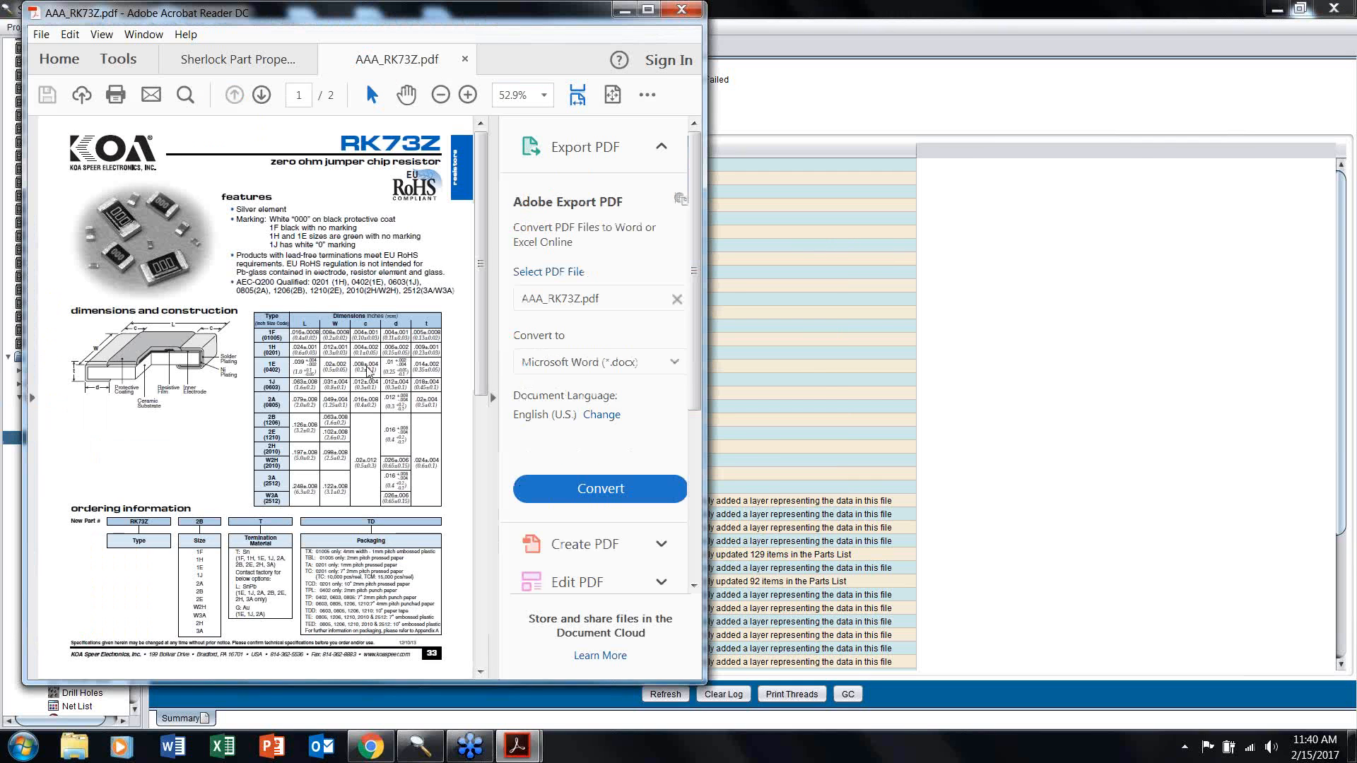
{"action": "left_click", "coordinate": [493, 397]}
{"action": "scroll", "coordinate": [417, 363], "scroll_direction": "down", "scroll_amount": 10}
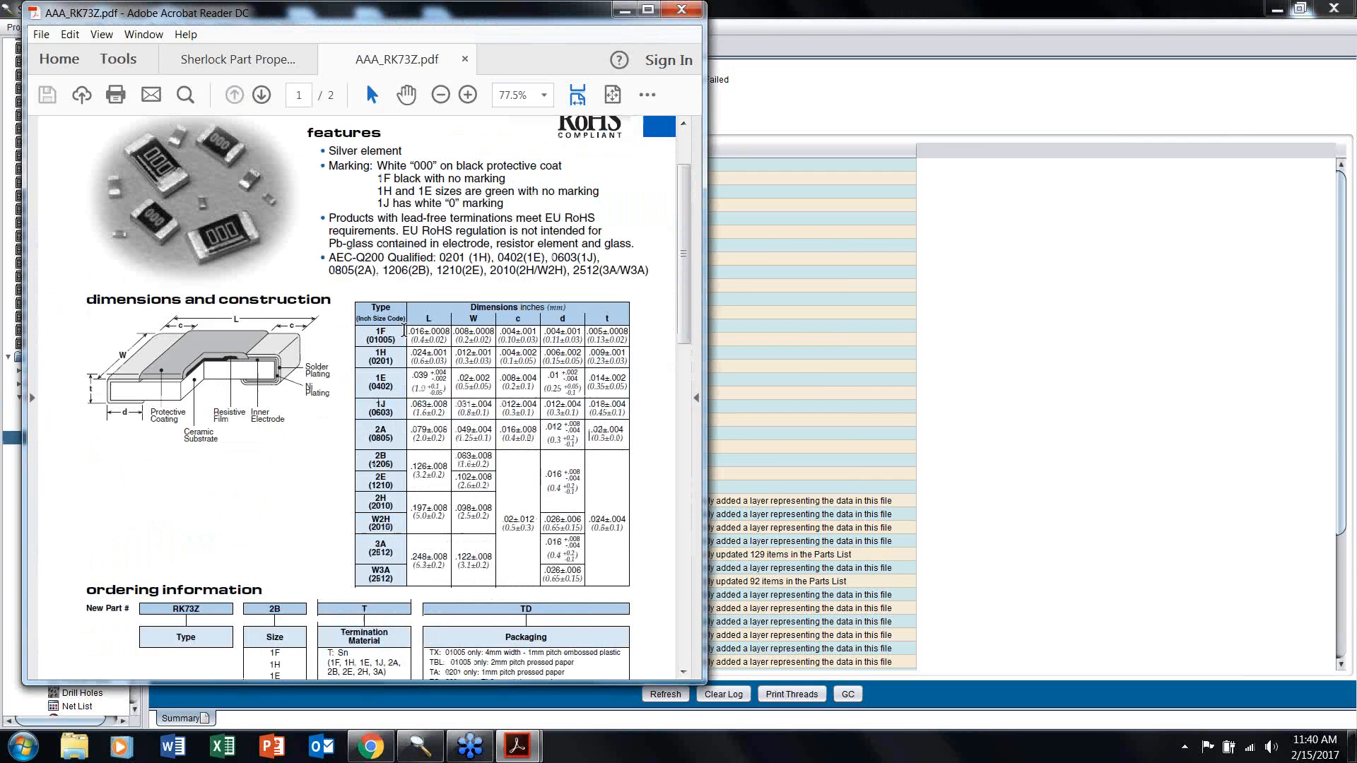
{"action": "scroll", "coordinate": [416, 363], "scroll_direction": "down", "scroll_amount": 3}
{"action": "scroll", "coordinate": [436, 385], "scroll_direction": "up", "scroll_amount": 4}
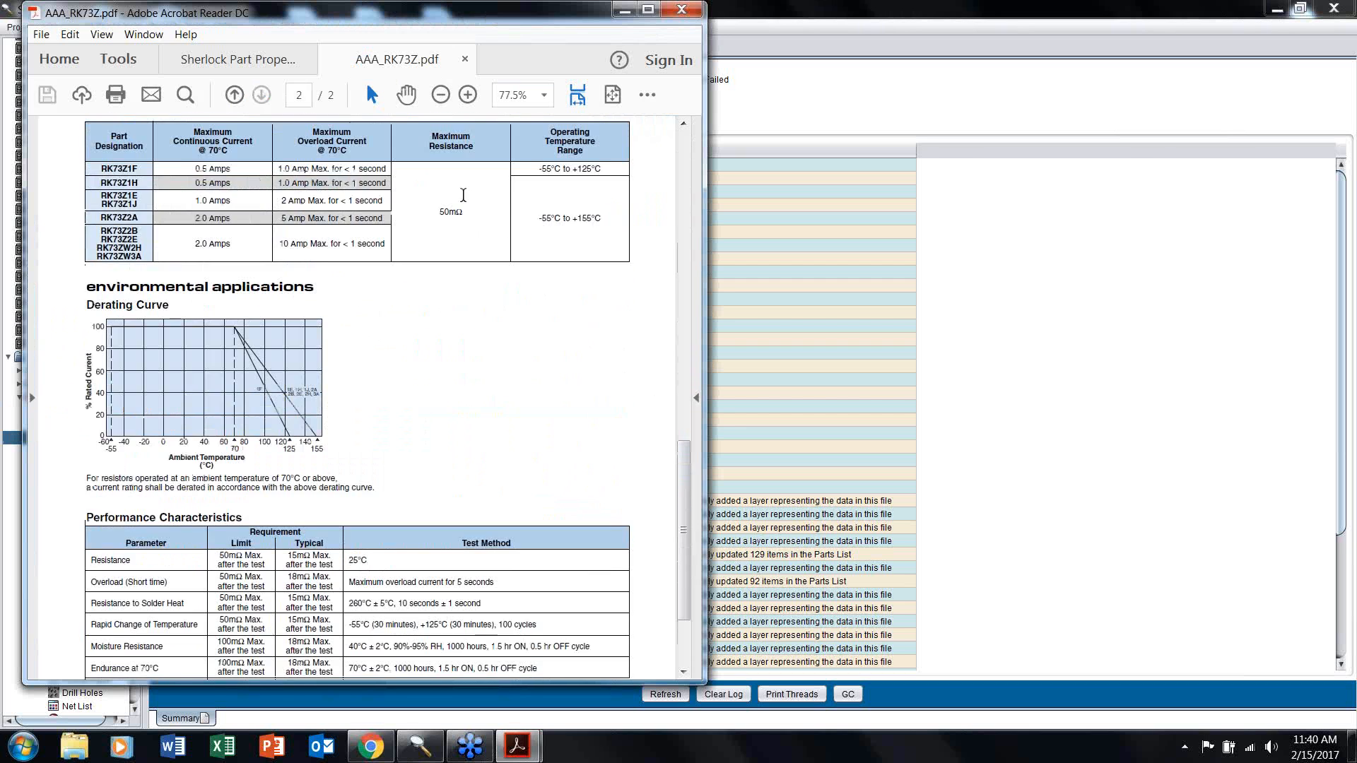
Step: Close the AAA_RK73Z.pdf datasheet, return to Sherlock, and show the added 2halfD_DfR_cdh file in its Best Board Ever folder
{"action": "left_click", "coordinate": [464, 59]}
{"action": "left_click", "coordinate": [631, 11]}
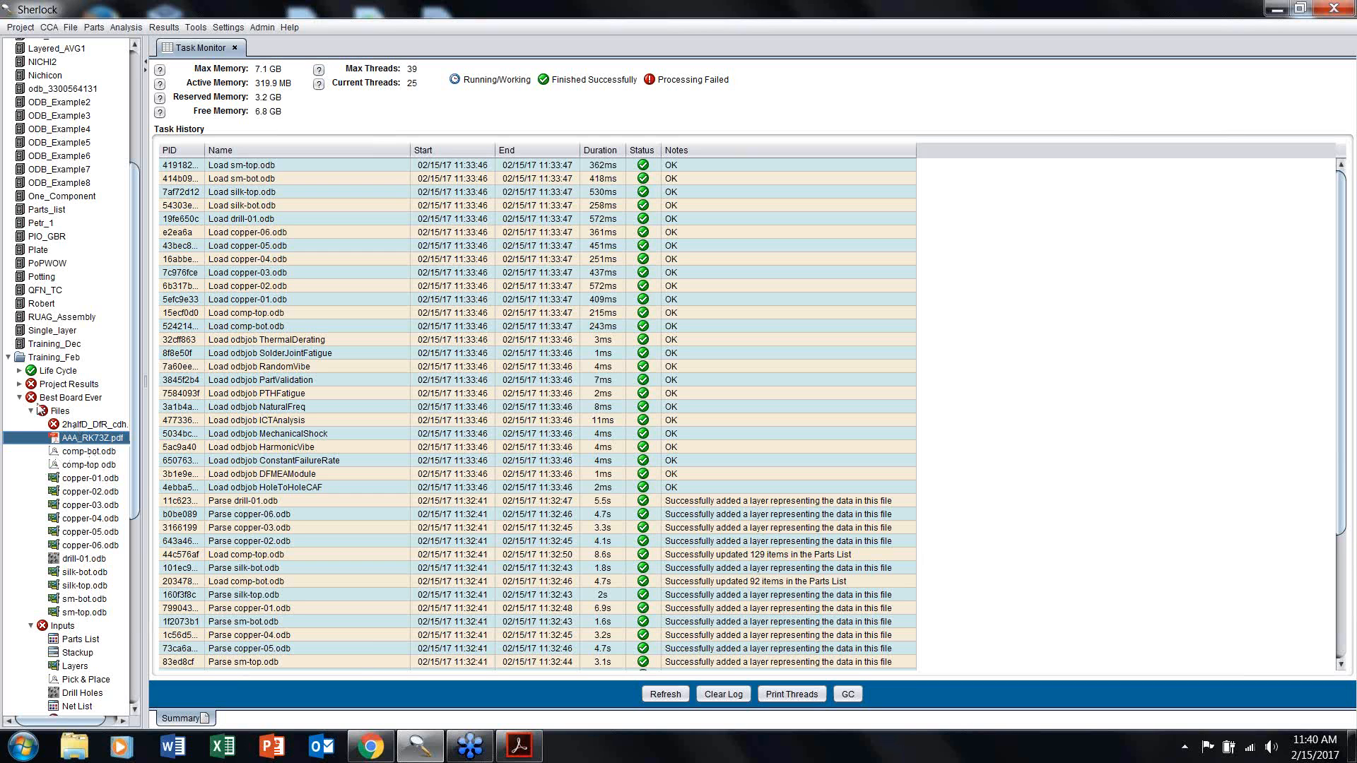
{"action": "left_click", "coordinate": [82, 425]}
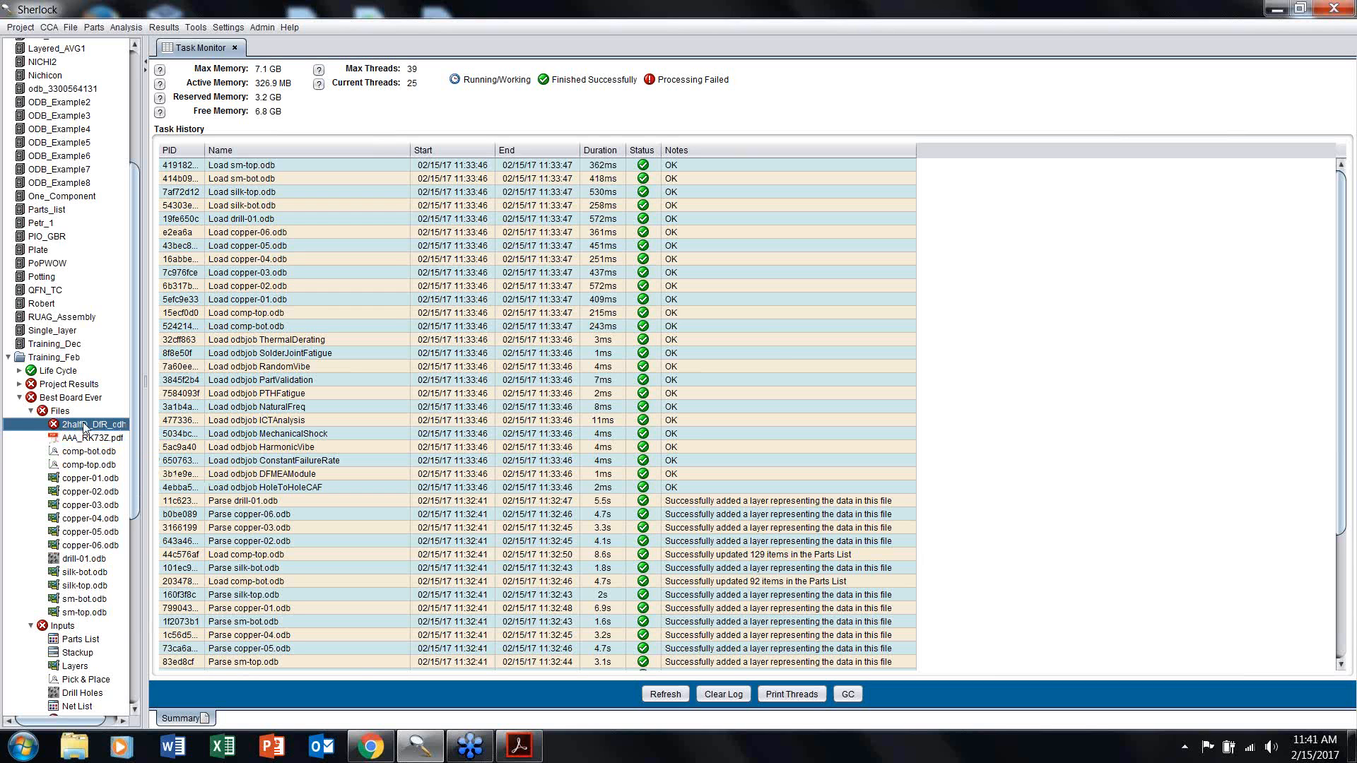
{"action": "right_click", "coordinate": [83, 426]}
{"action": "left_click", "coordinate": [92, 496]}
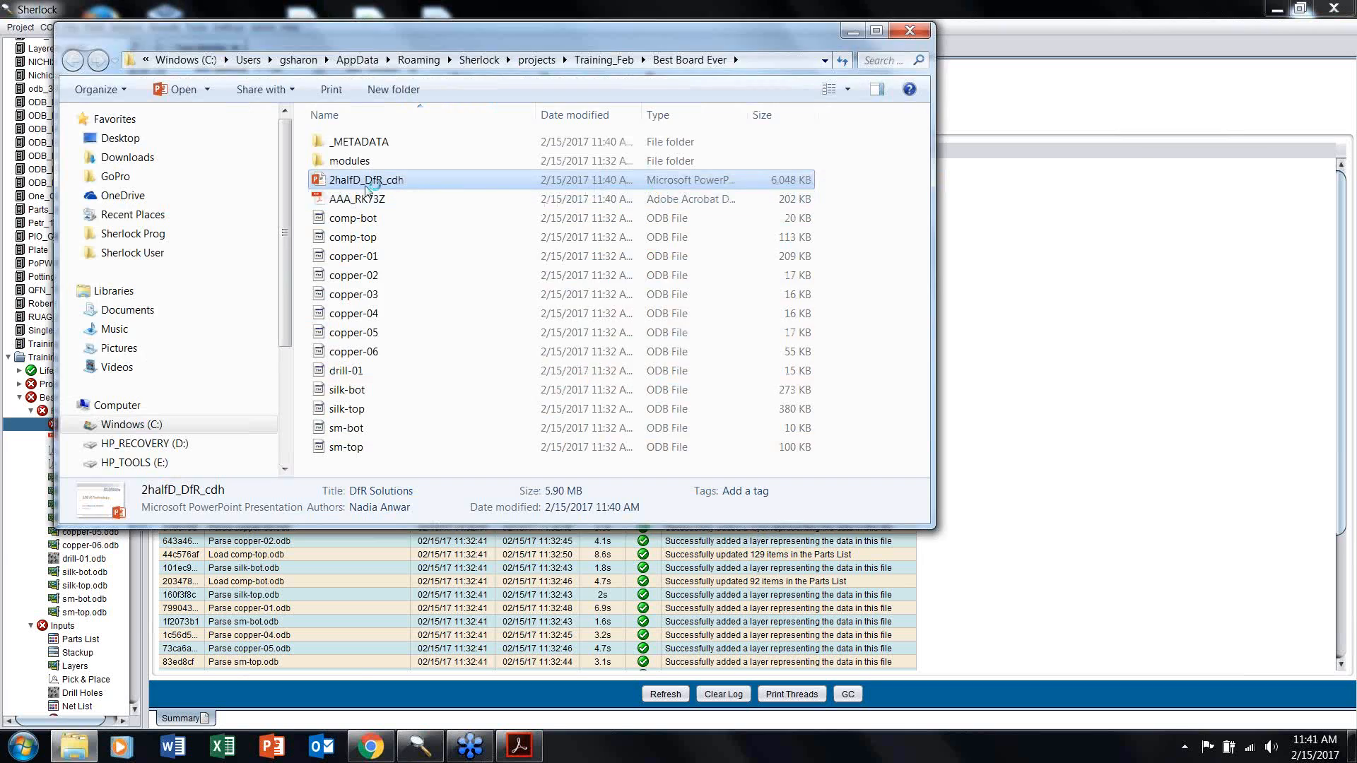
Step: Open the 2halfD_DfR_cdh presentation in PowerPoint, look through its slides, and close the presentation and the Best Board Ever folder
{"action": "double_click", "coordinate": [362, 181]}
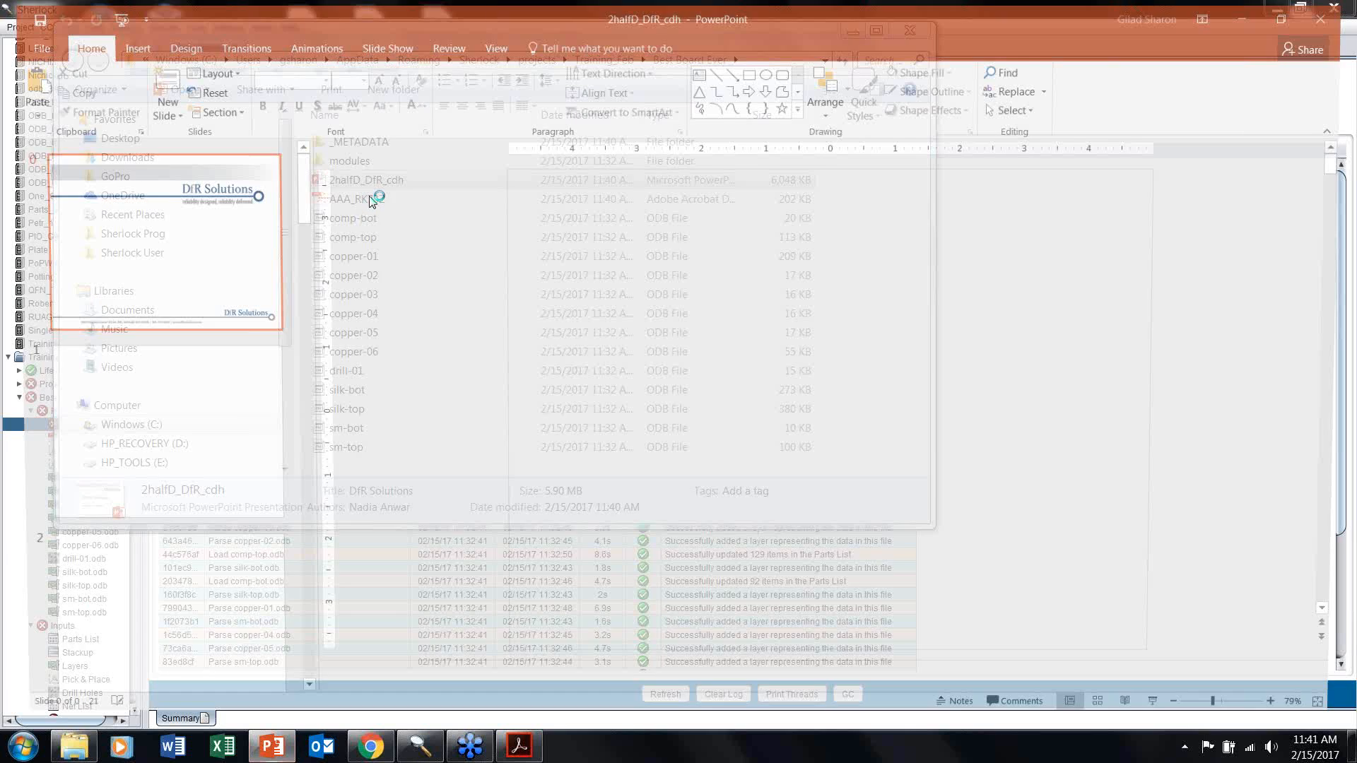
{"action": "scroll", "coordinate": [197, 528], "scroll_direction": "down", "scroll_amount": 6}
{"action": "scroll", "coordinate": [197, 528], "scroll_direction": "down", "scroll_amount": 6}
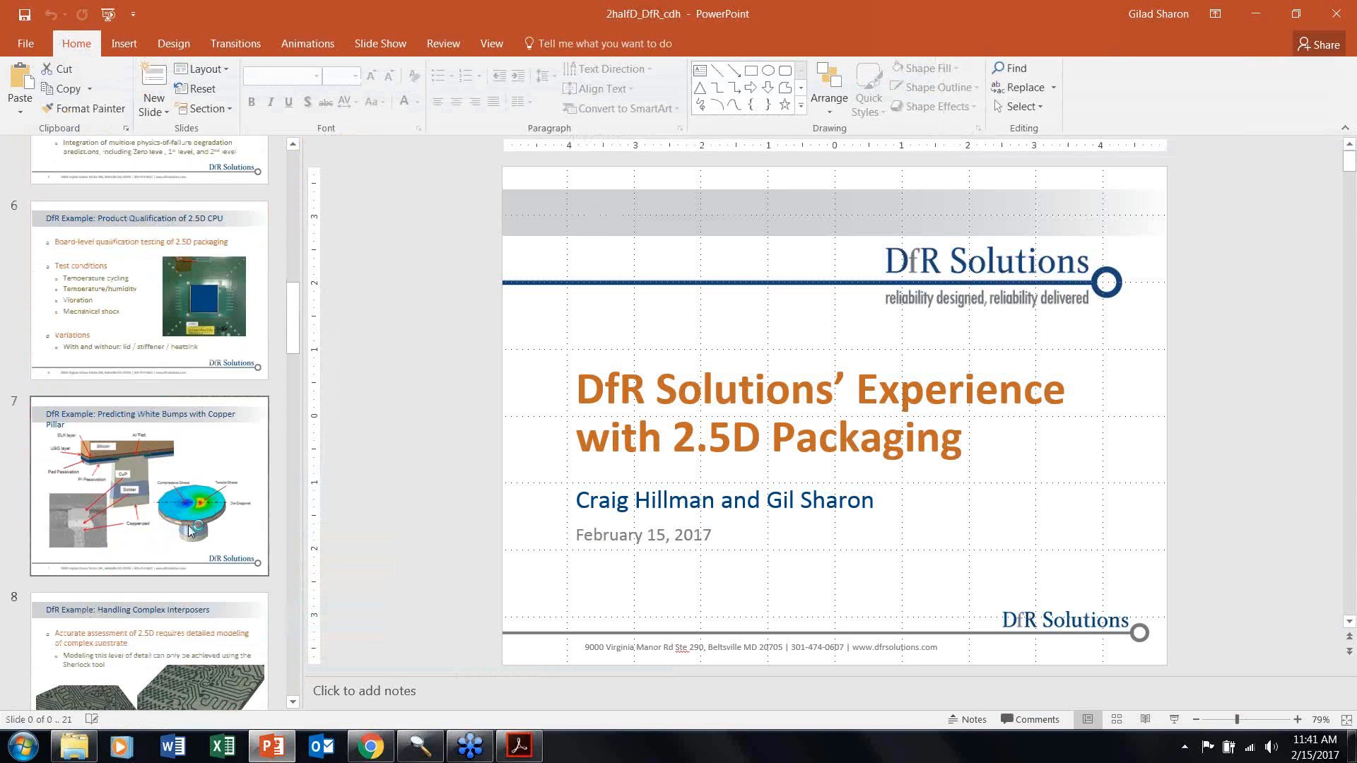
{"action": "scroll", "coordinate": [189, 531], "scroll_direction": "down", "scroll_amount": 4}
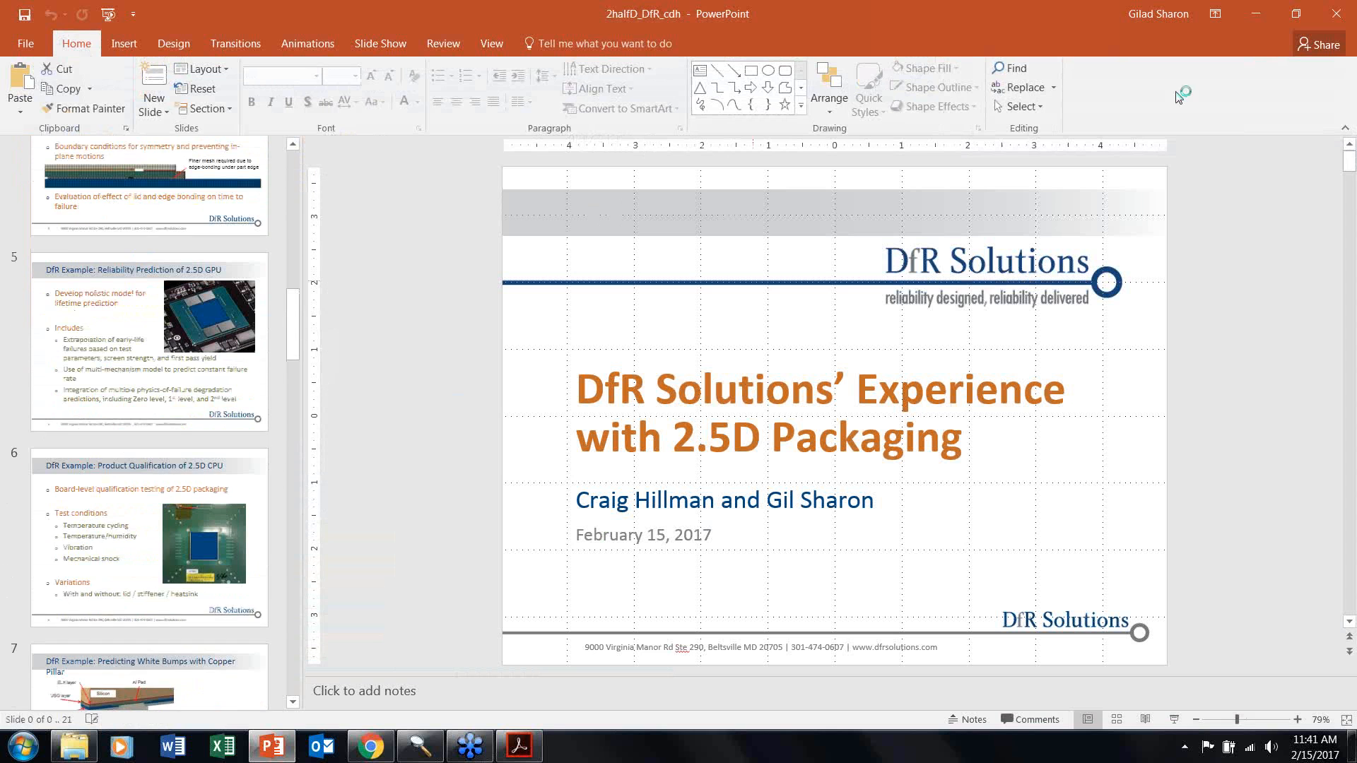
{"action": "key", "text": "alt+Tab"}
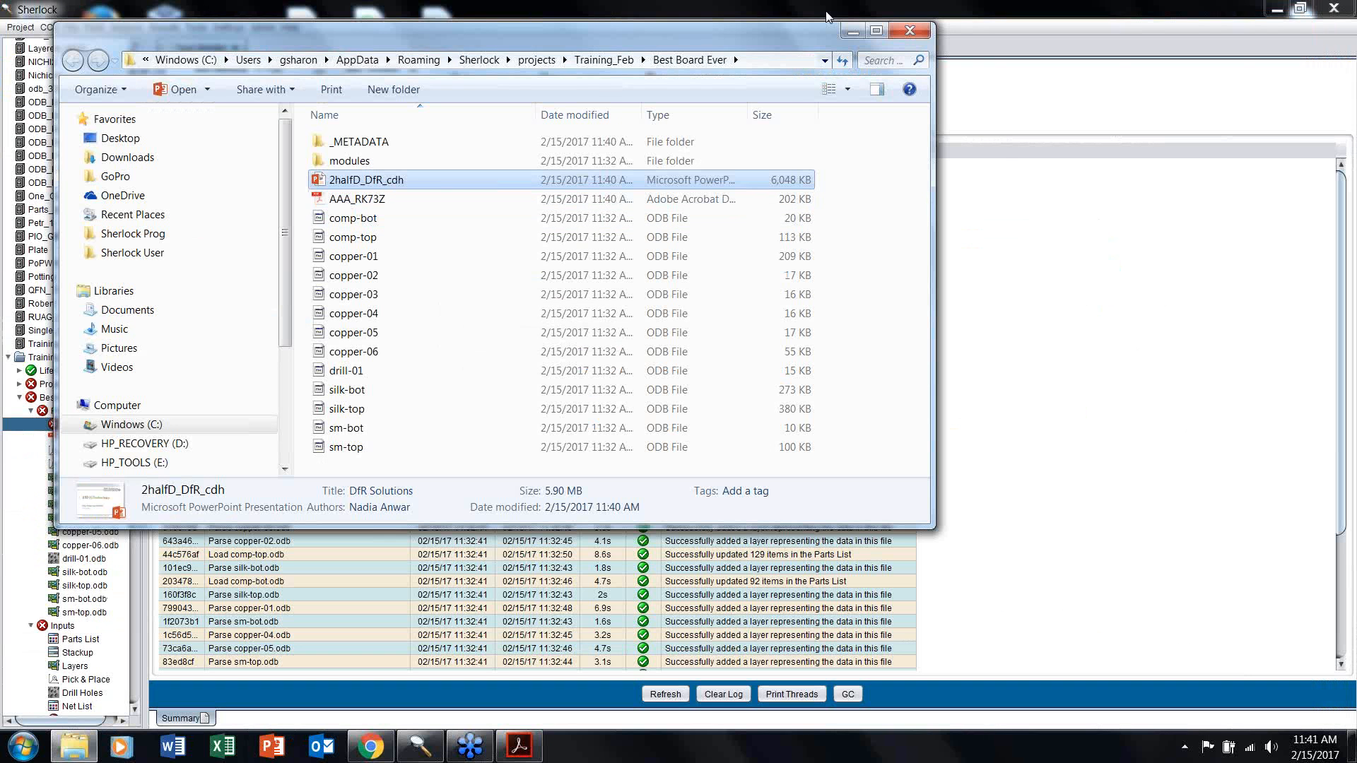
{"action": "left_click", "coordinate": [908, 31]}
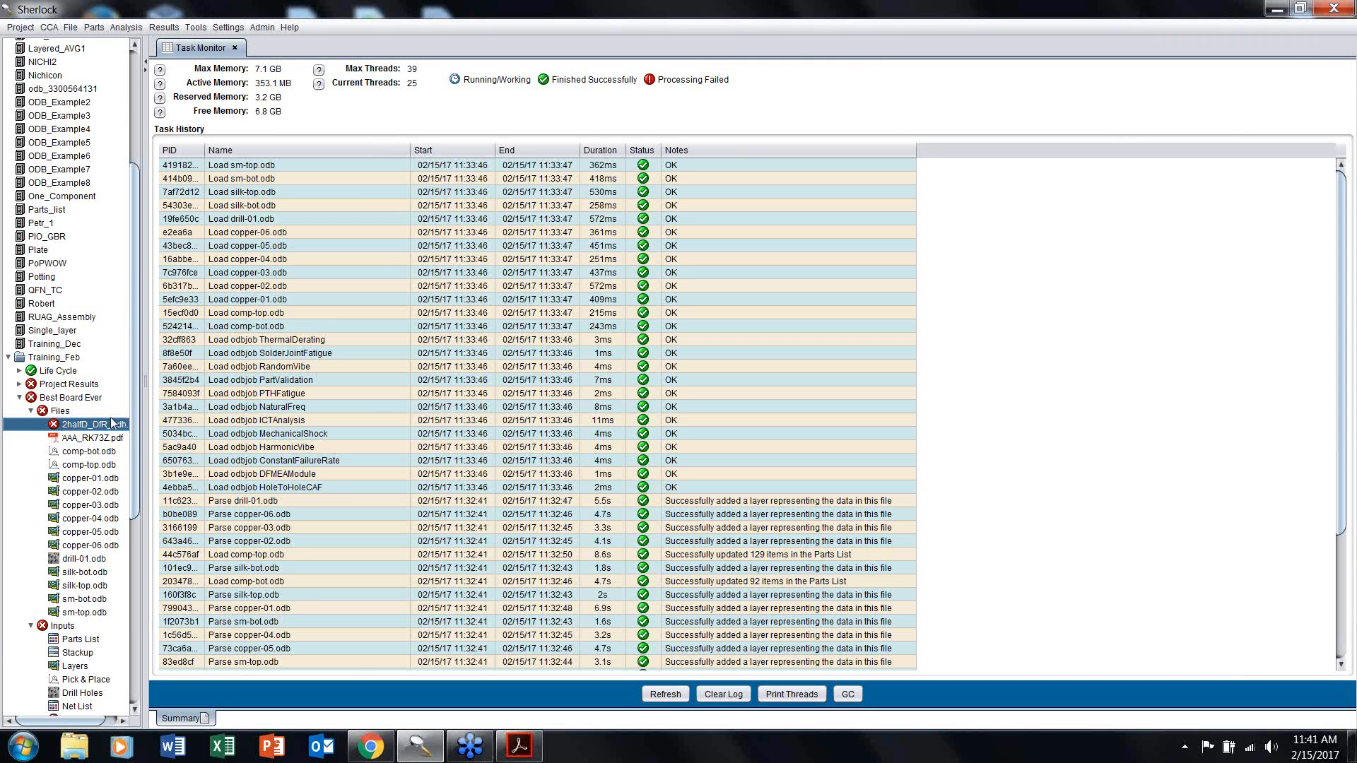
Step: Open the file properties of AAA_RK73Z.pdf, browse the available file types, and close without changes
{"action": "left_click", "coordinate": [74, 439]}
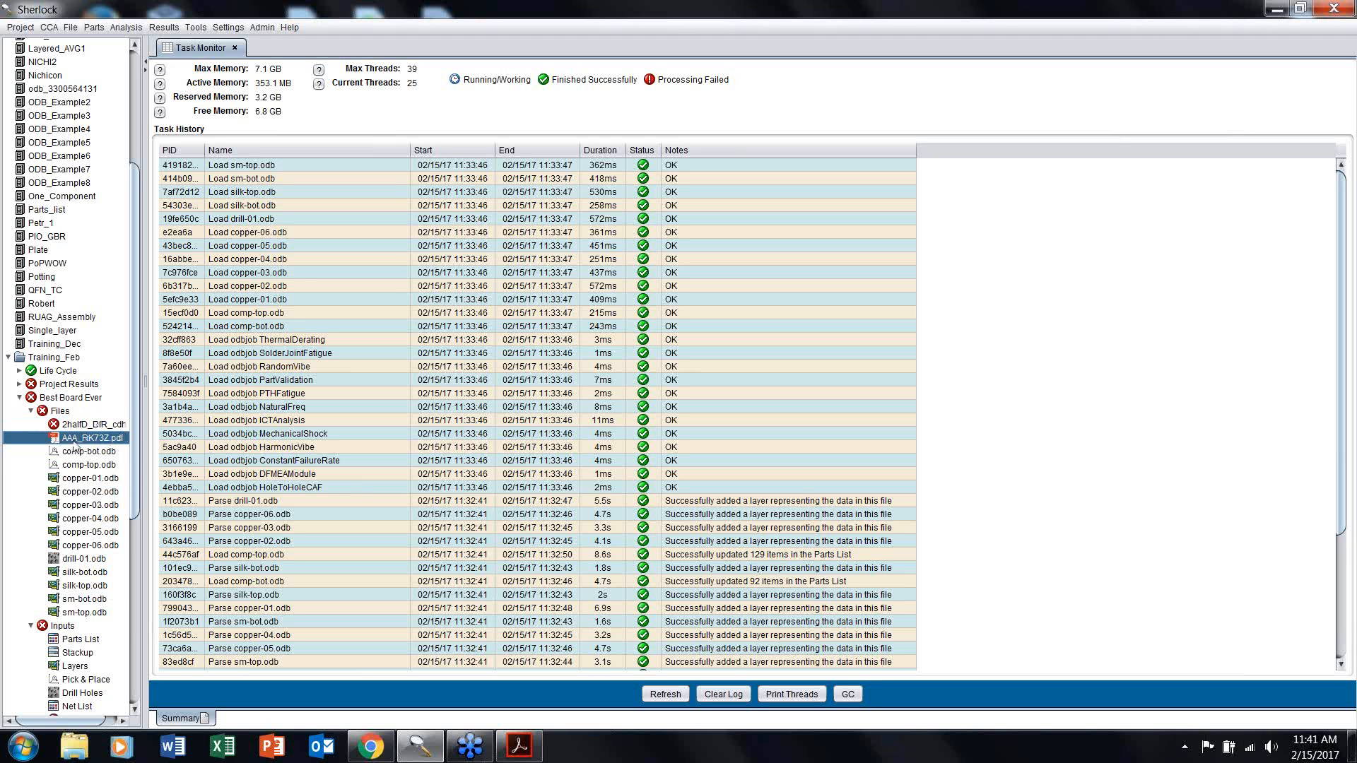
{"action": "right_click", "coordinate": [74, 438]}
{"action": "left_click", "coordinate": [113, 482]}
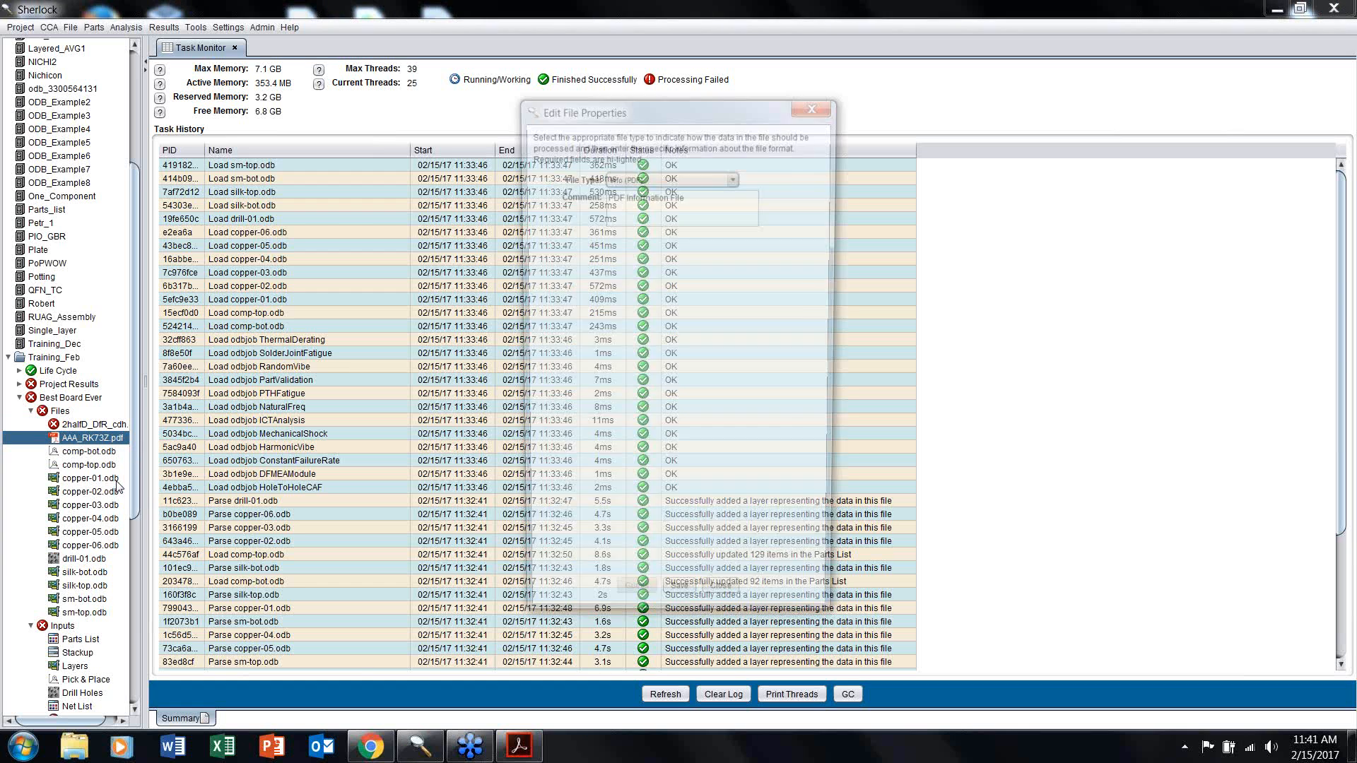
{"action": "left_click", "coordinate": [734, 177]}
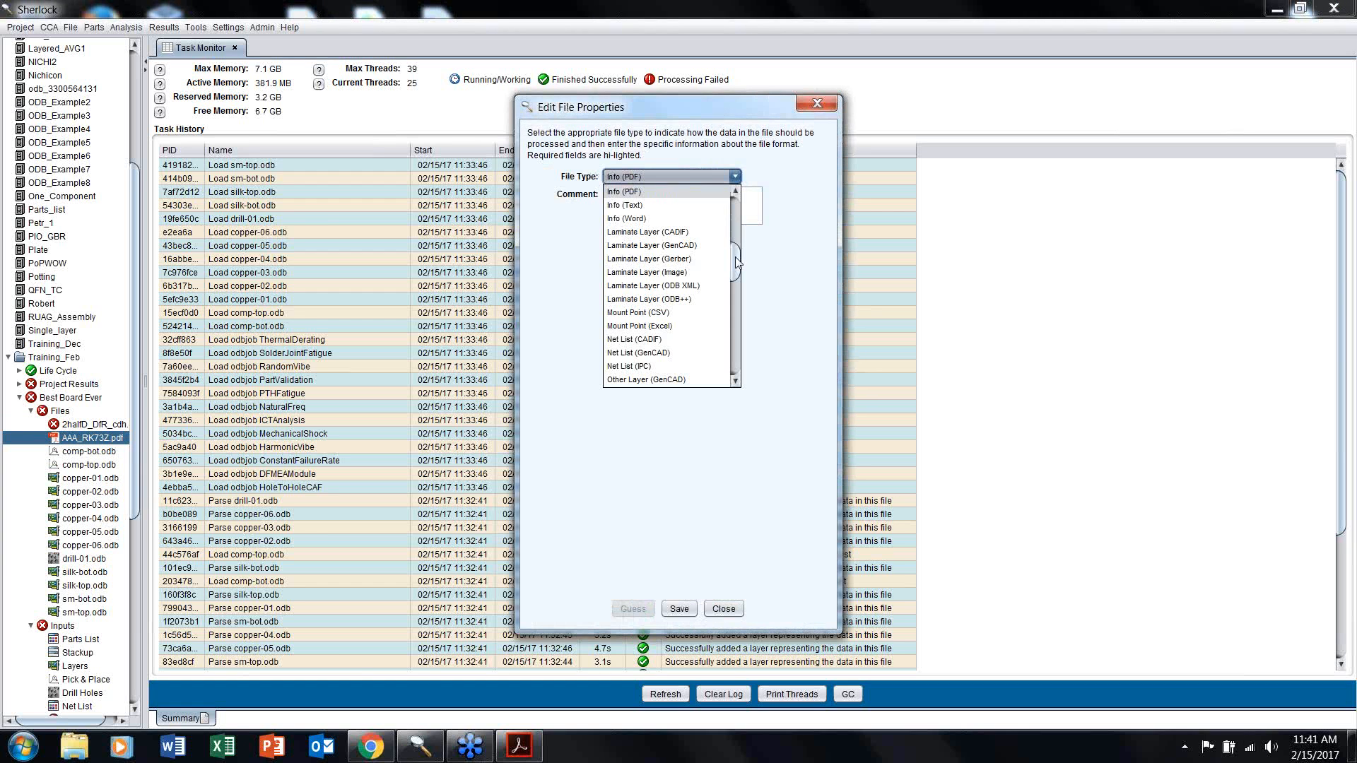
{"action": "left_click_drag", "start_coordinate": [735, 260], "coordinate": [739, 375]}
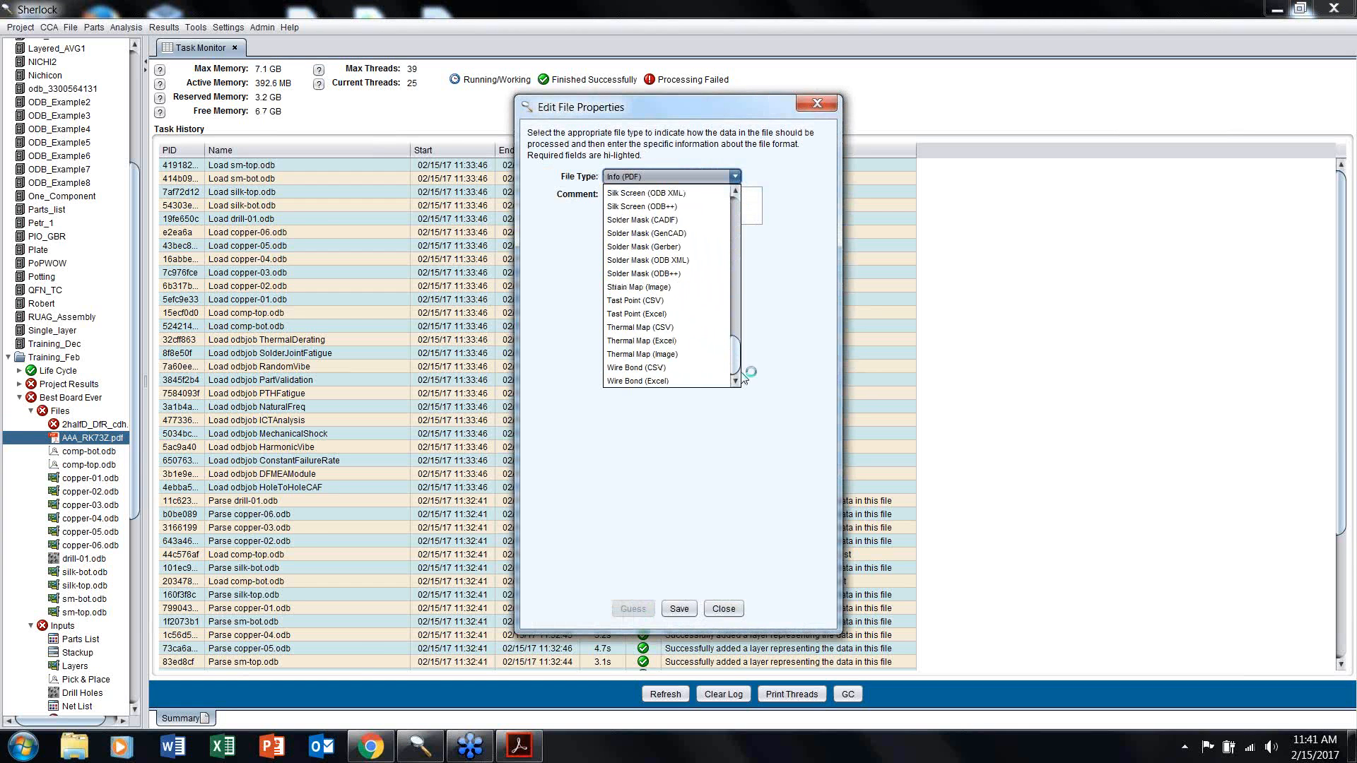
{"action": "scroll", "coordinate": [650, 233], "scroll_direction": "up", "scroll_amount": 10}
{"action": "left_click", "coordinate": [817, 104]}
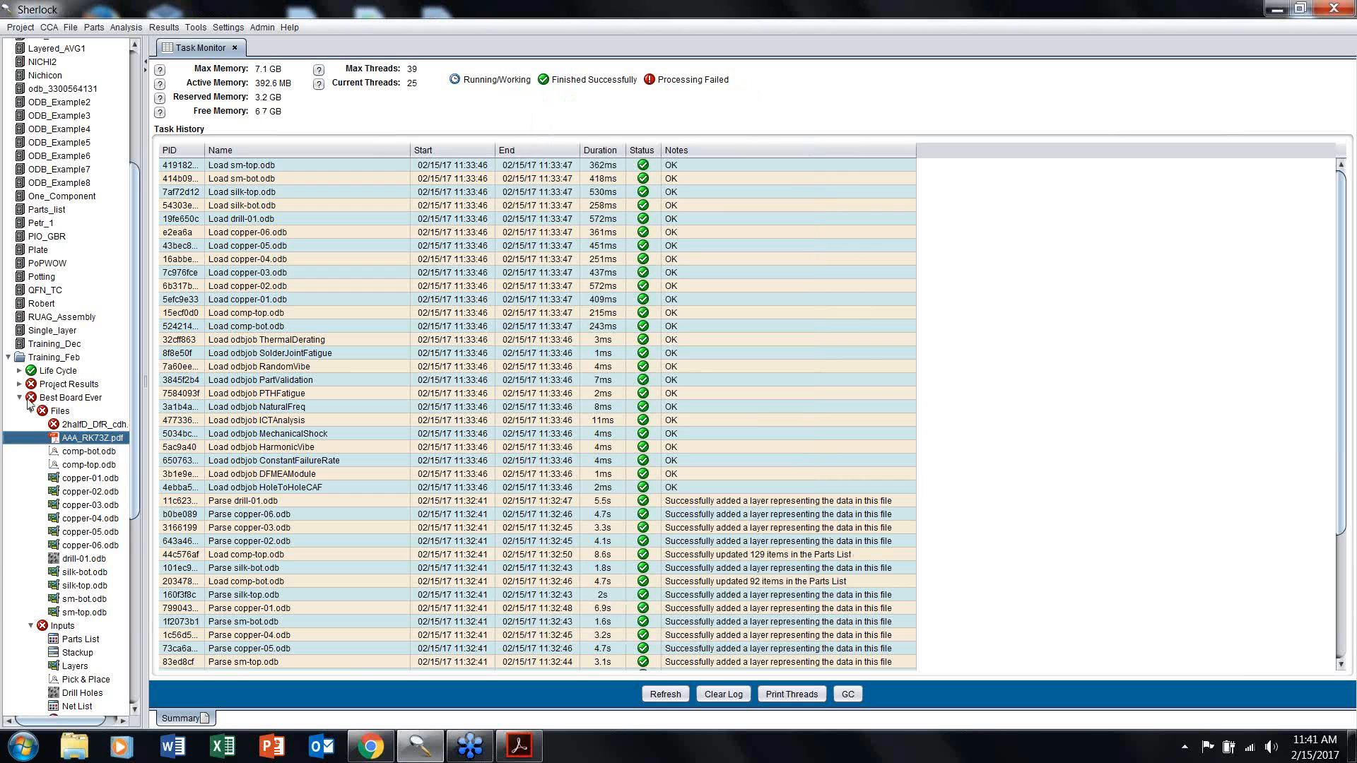
Step: Collapse the Files branch of Best Board Ever and open the board's stackup
{"action": "left_click", "coordinate": [31, 412]}
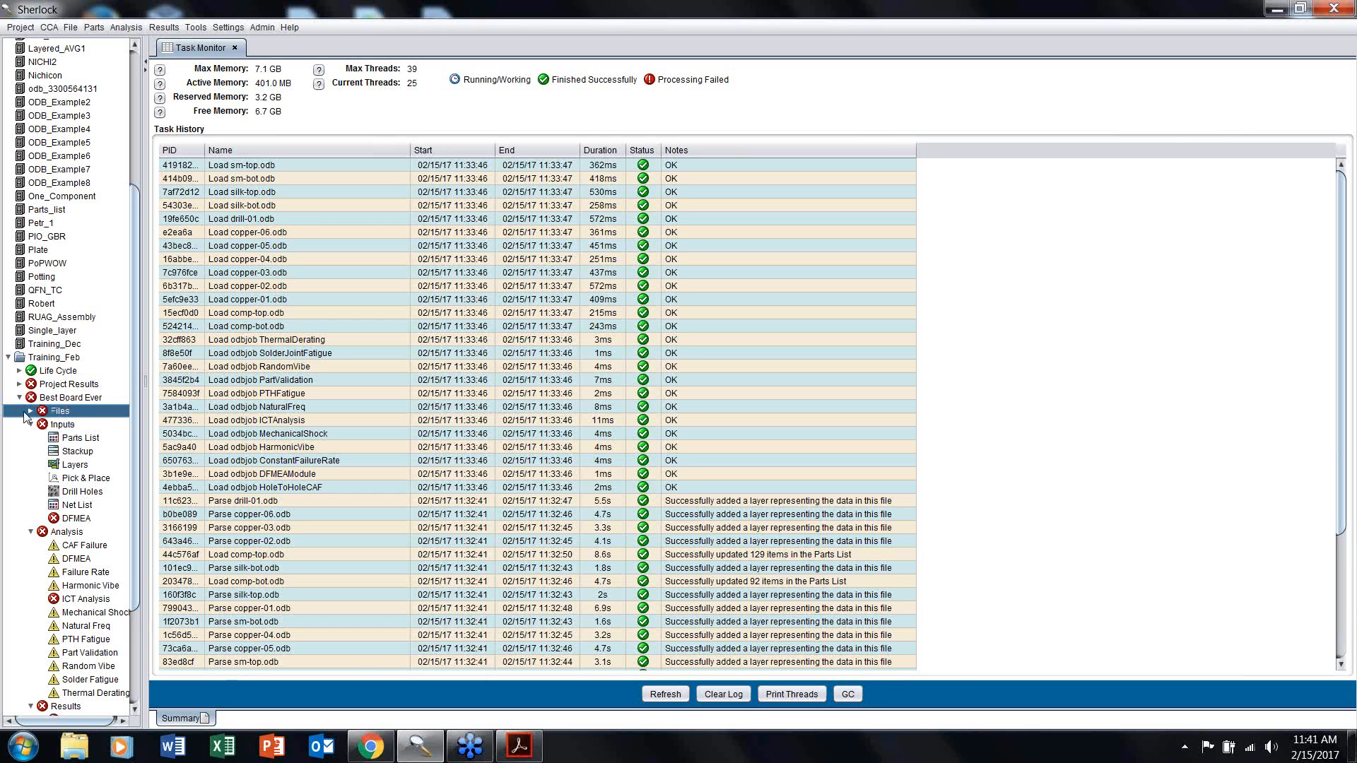
{"action": "double_click", "coordinate": [76, 453]}
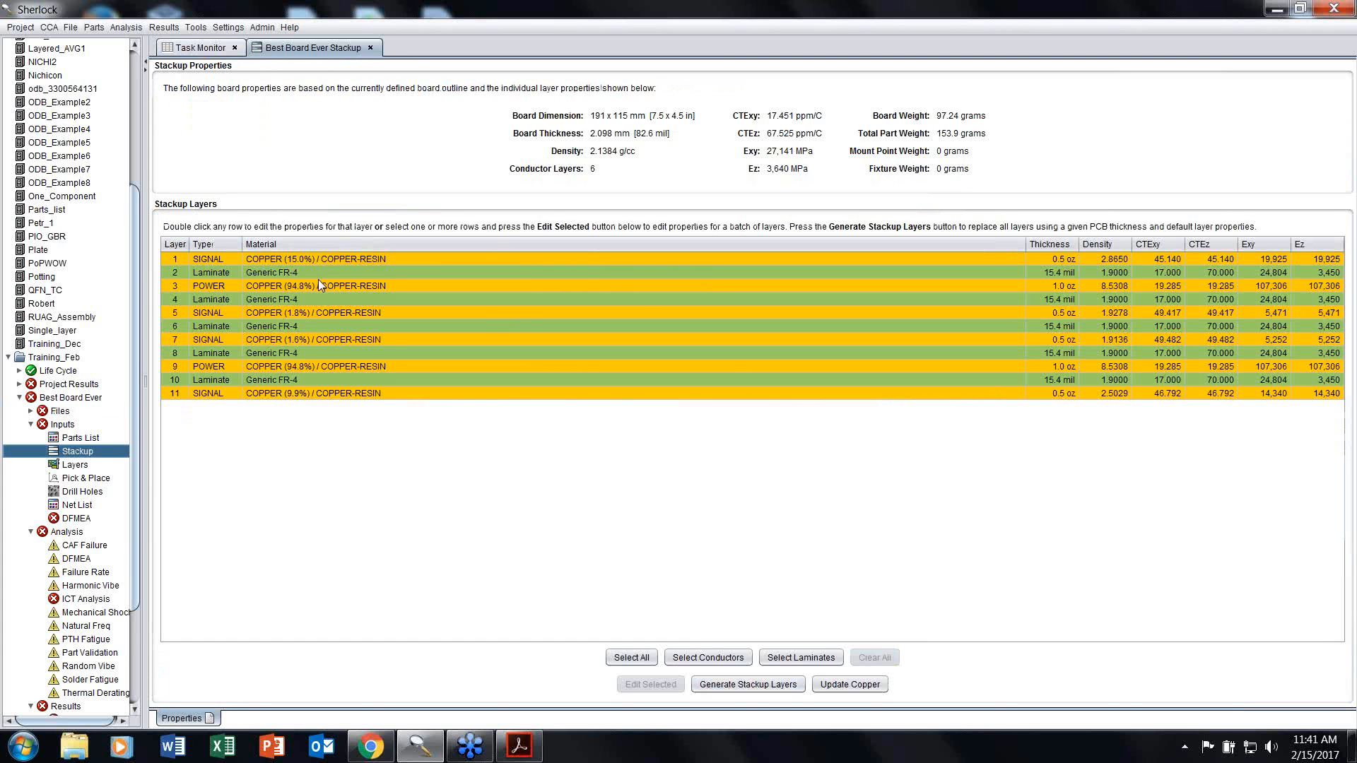
Step: View the copper-01.odb layer in the layer viewer, switch the display to only copper-02.odb, and minimize the viewer
{"action": "left_click", "coordinate": [31, 410]}
{"action": "right_click", "coordinate": [69, 482]}
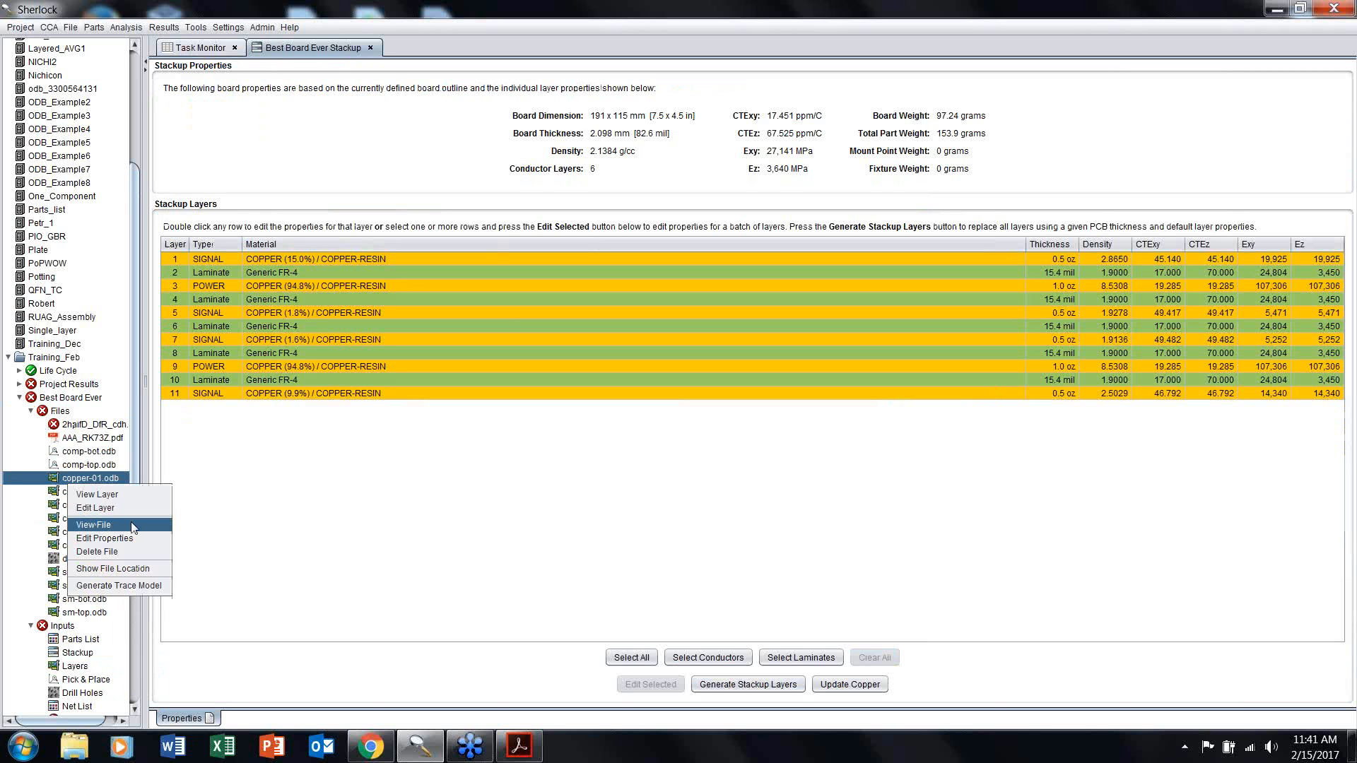
{"action": "left_click", "coordinate": [117, 494]}
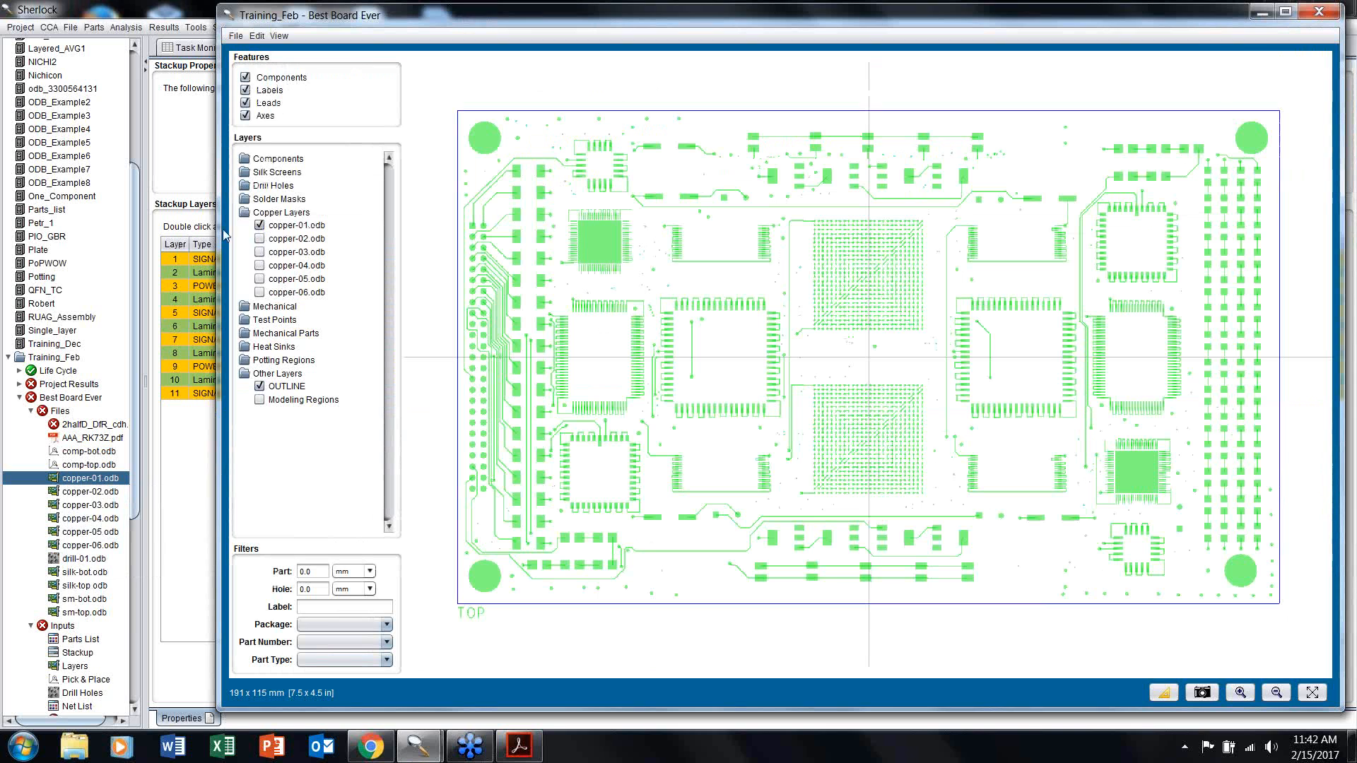
{"action": "left_click", "coordinate": [258, 240]}
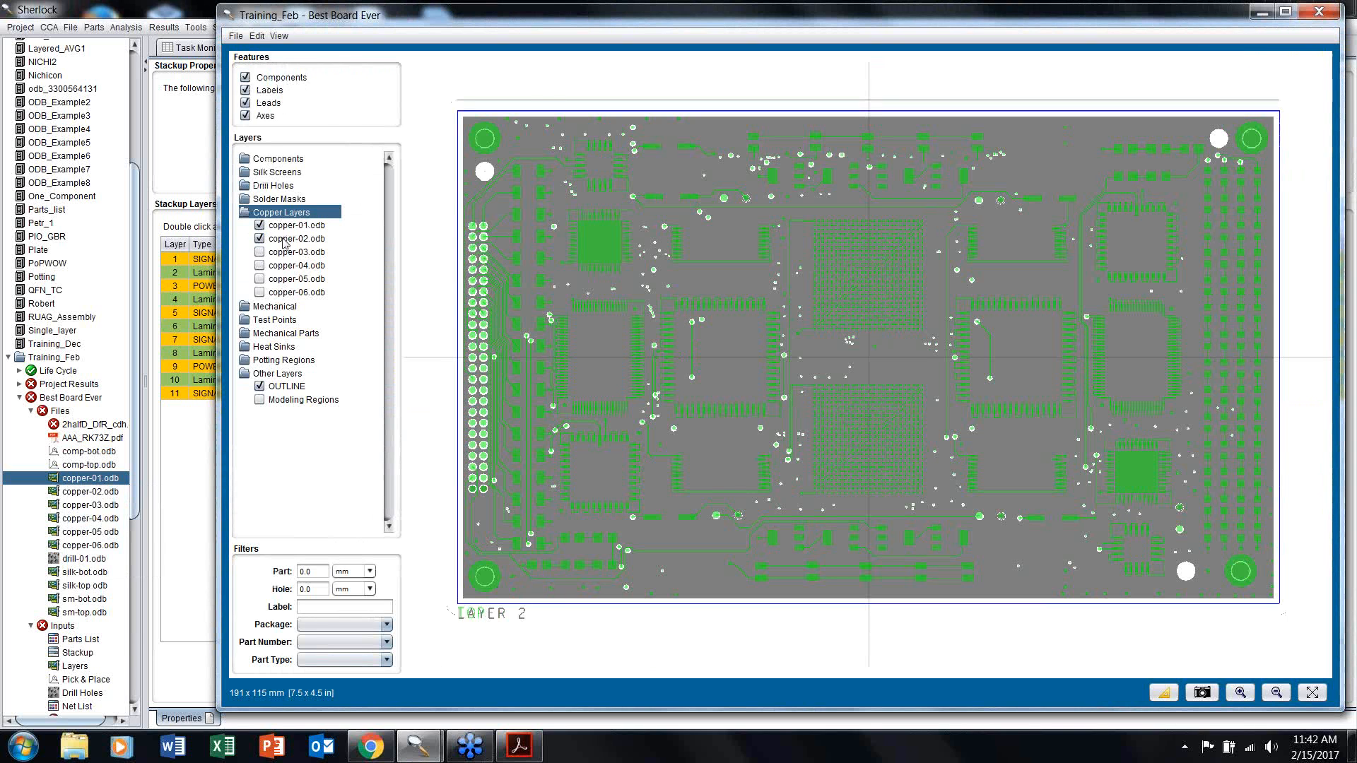
{"action": "left_click", "coordinate": [259, 226]}
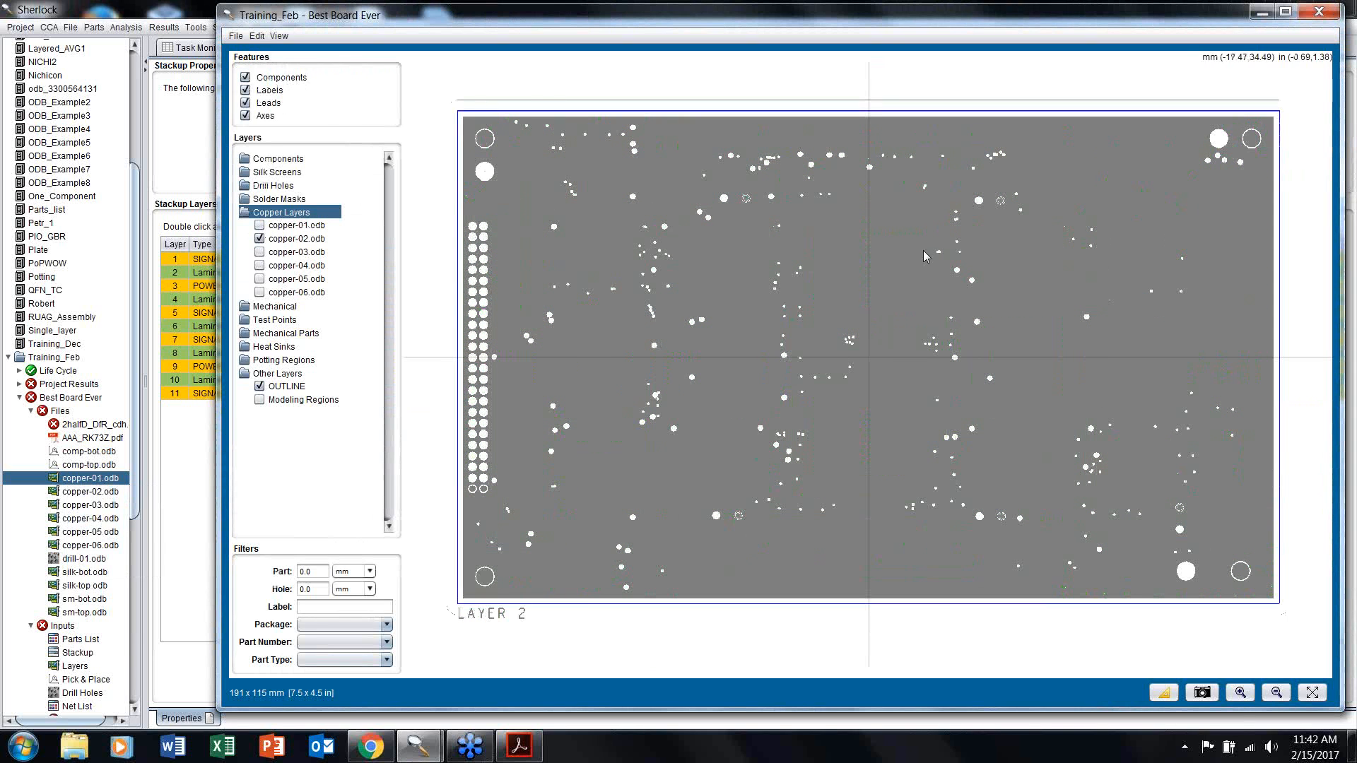
{"action": "left_click", "coordinate": [1263, 14]}
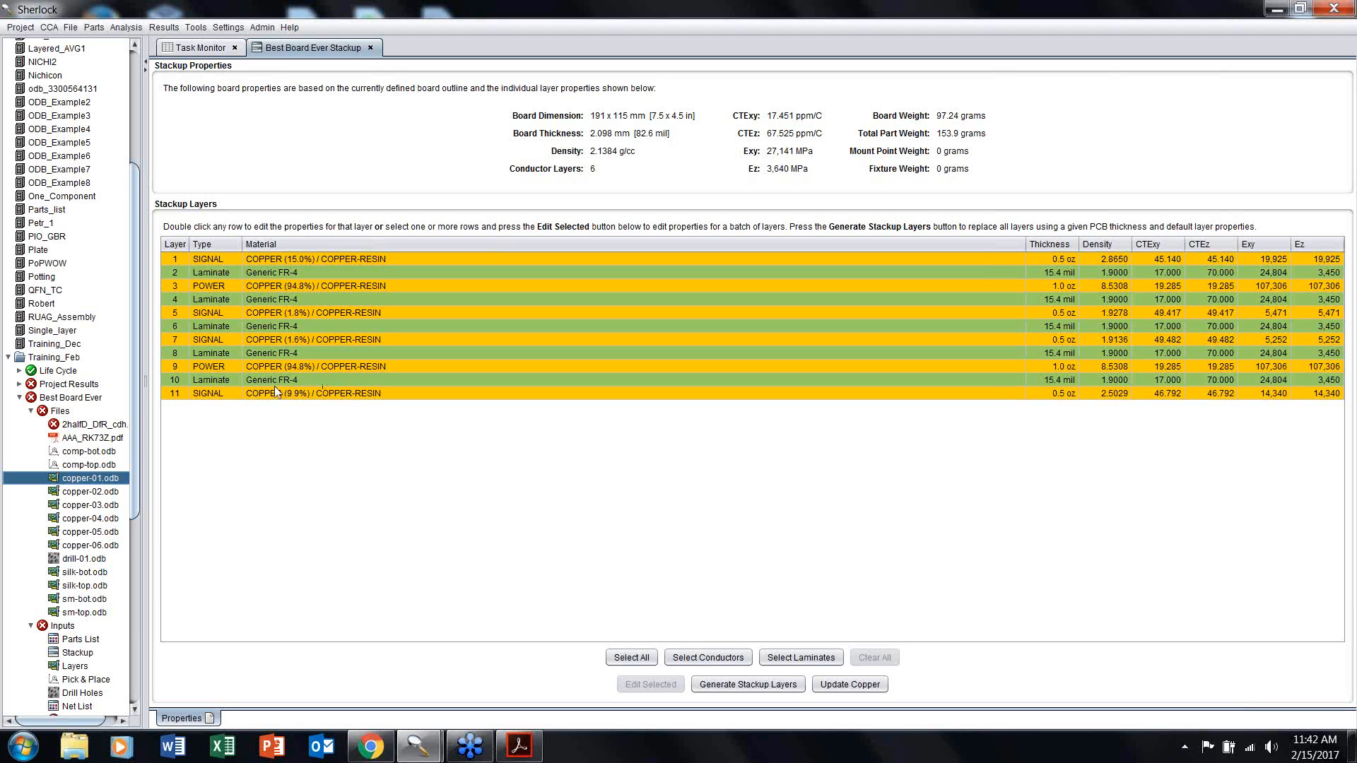
Step: Inspect the properties of stackup layer 1 and laminate layer 2, closing each without changes
{"action": "double_click", "coordinate": [289, 260]}
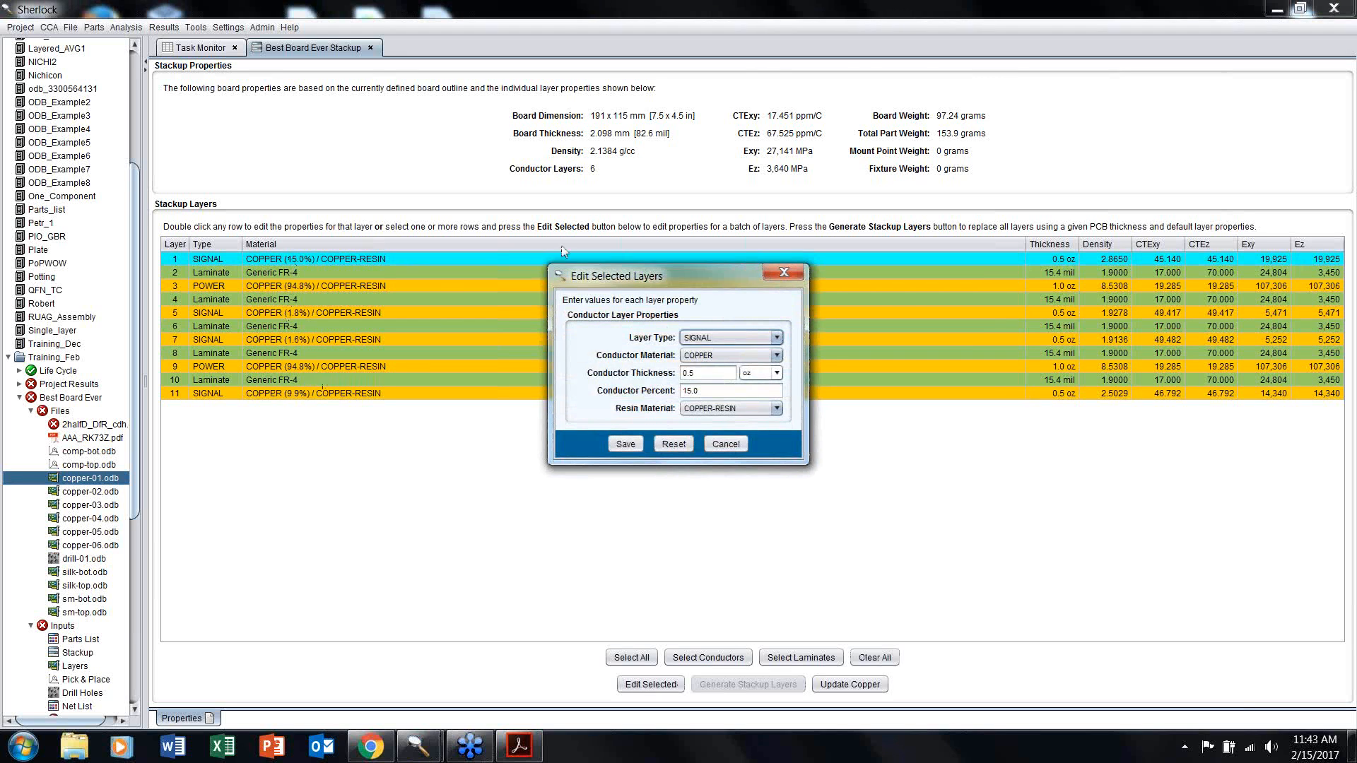
{"action": "left_click", "coordinate": [788, 271]}
{"action": "double_click", "coordinate": [692, 274]}
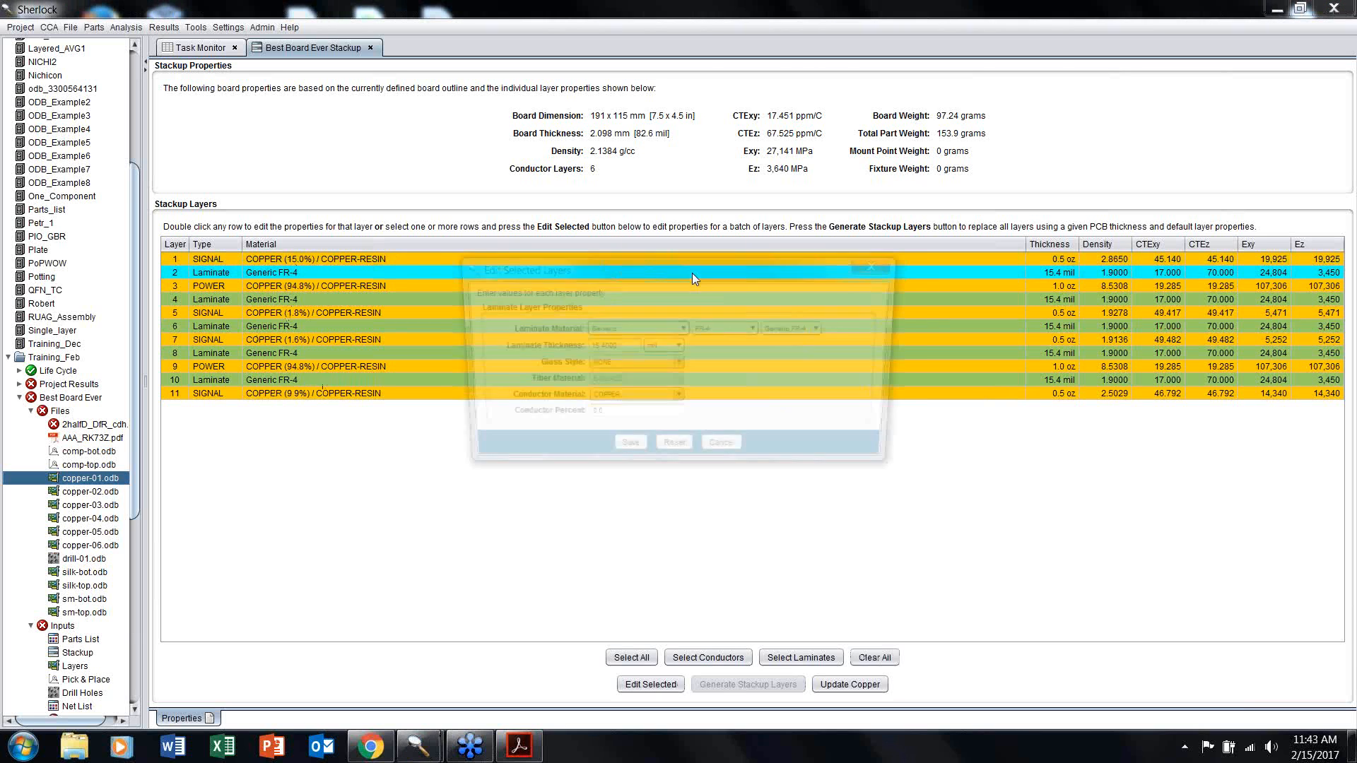
{"action": "left_click", "coordinate": [883, 265]}
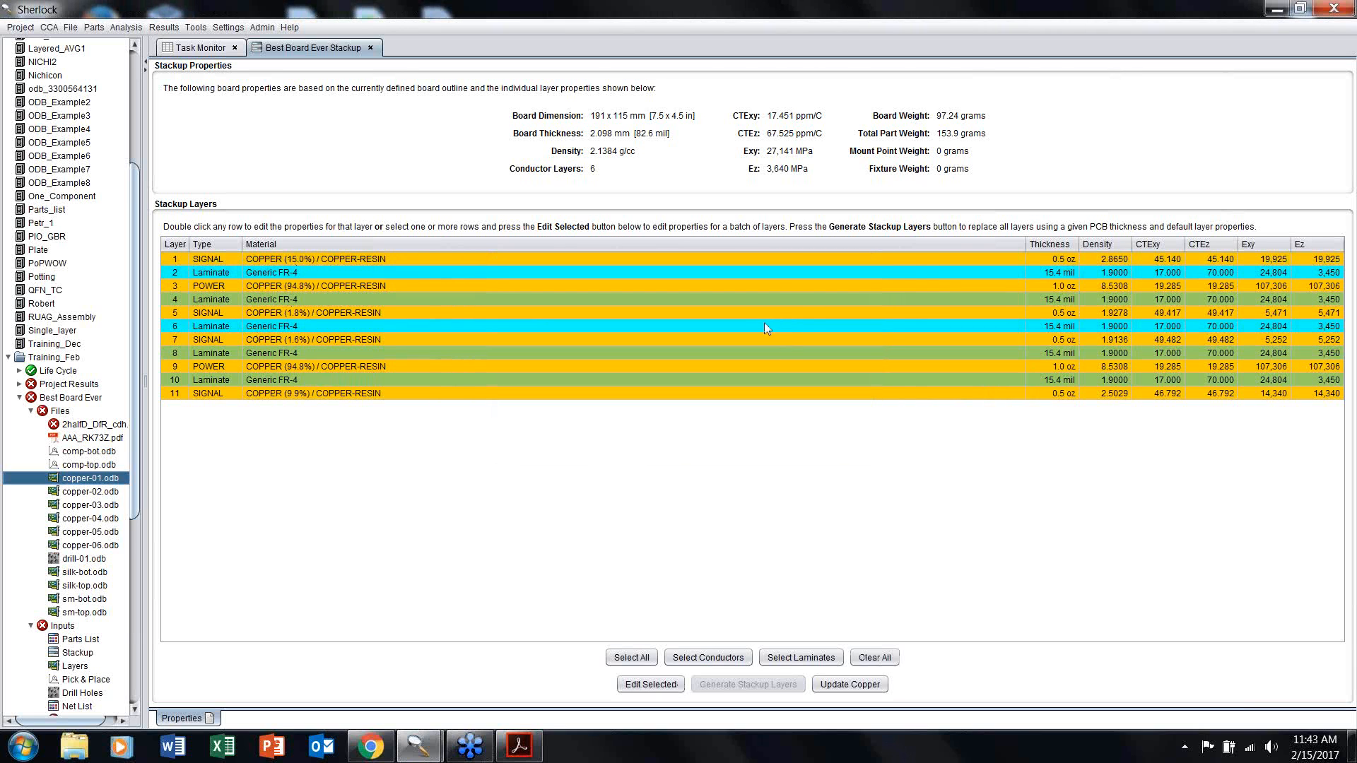
Step: Select stackup layers 2, 3, 4 and 6 together, view their batch edit properties, and close without changes
{"action": "left_click", "coordinate": [770, 287], "text": "ctrl"}
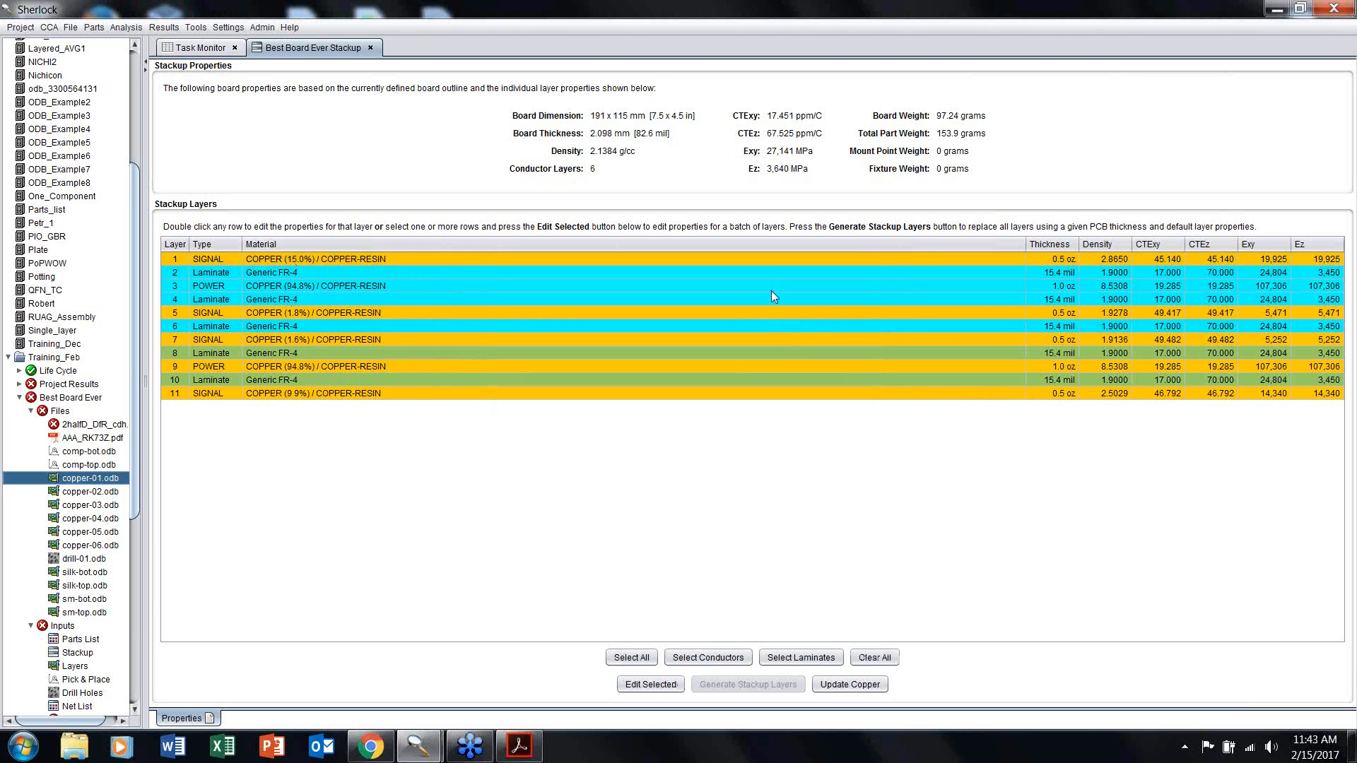
{"action": "right_click", "coordinate": [770, 290]}
{"action": "left_click", "coordinate": [794, 307]}
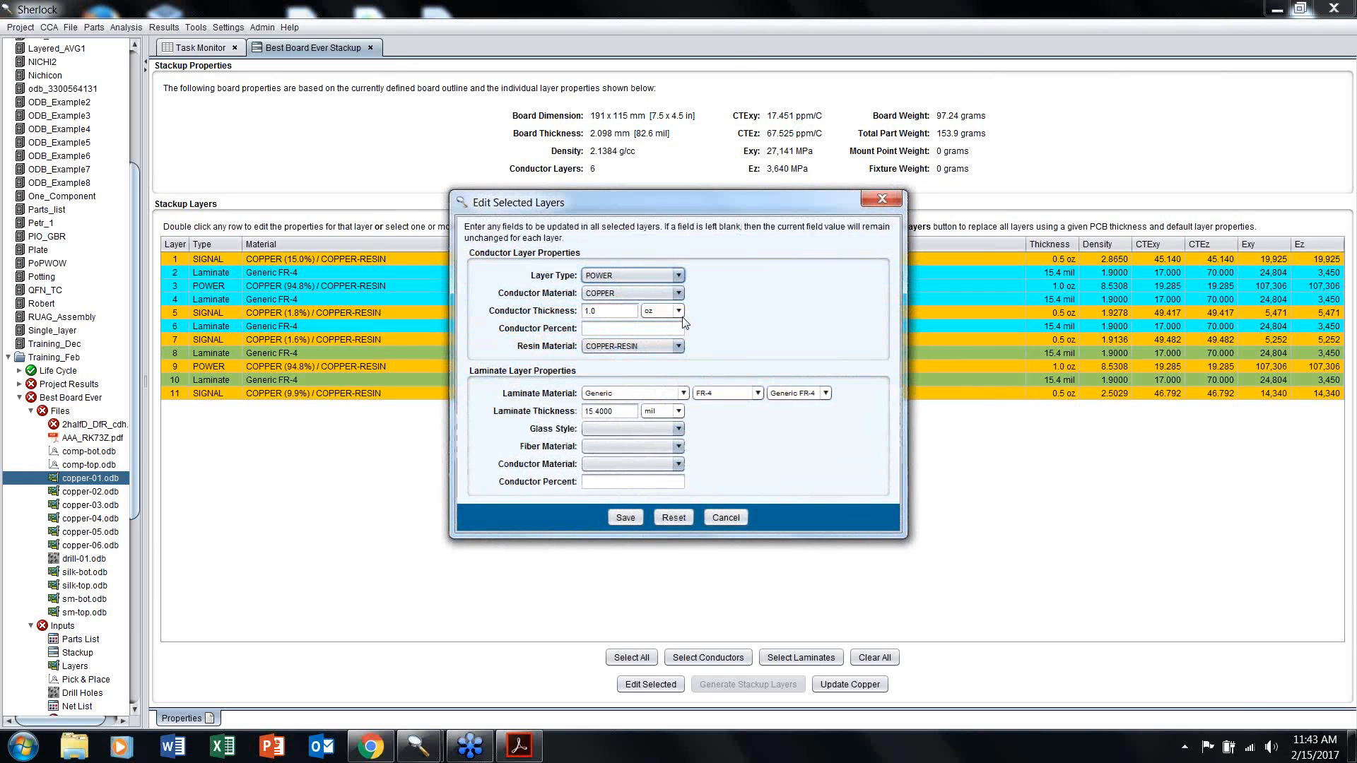
{"action": "left_click", "coordinate": [883, 201]}
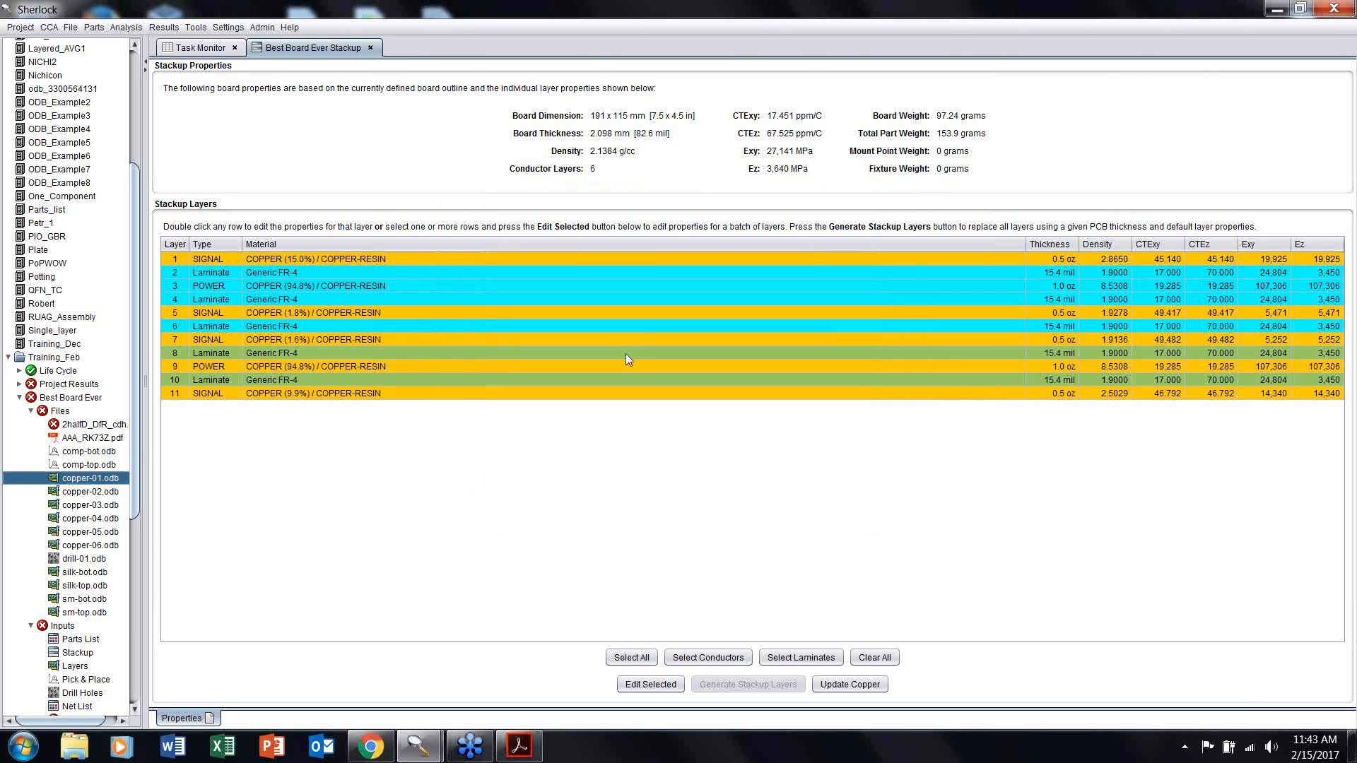
Step: Select the range of stackup layers 4 to 8, view the properties of laminate layer 6, and close them
{"action": "left_click_drag", "start_coordinate": [626, 353], "coordinate": [629, 299]}
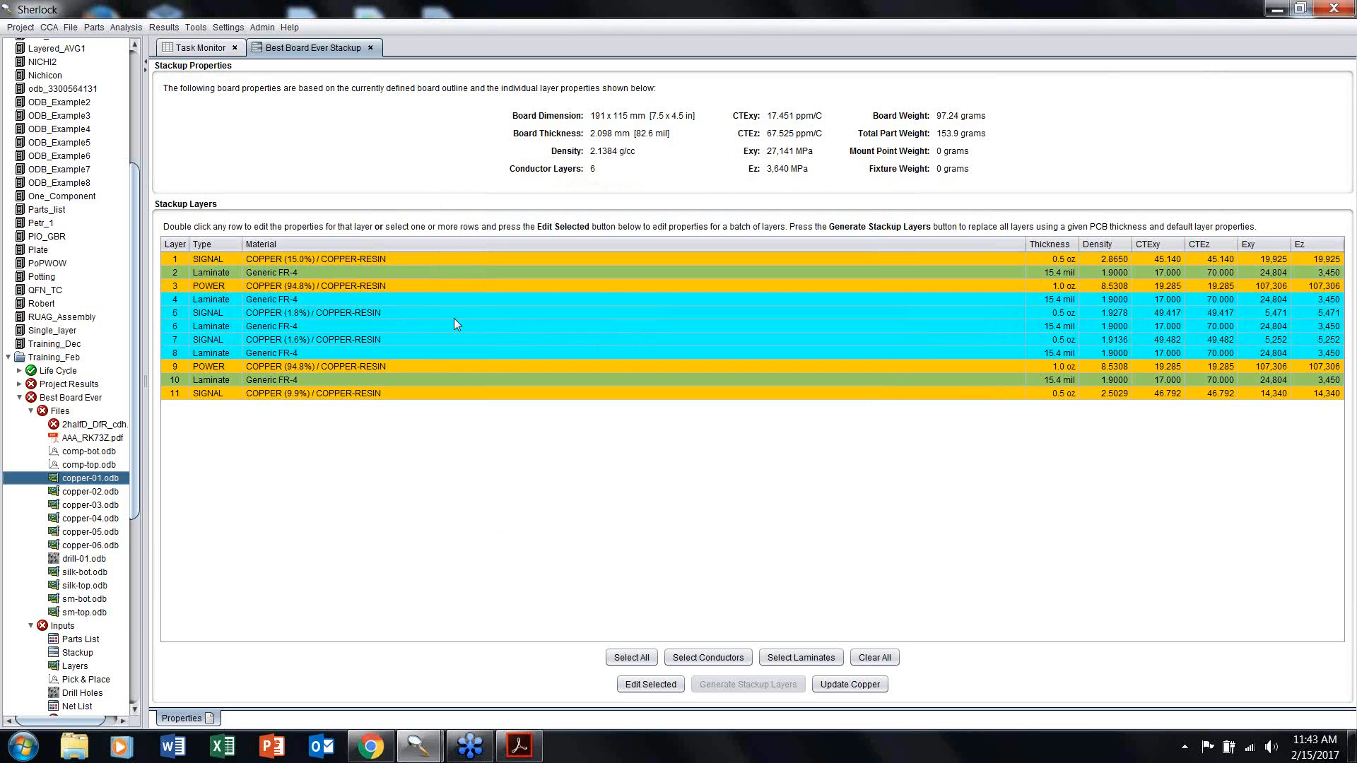
{"action": "double_click", "coordinate": [513, 325]}
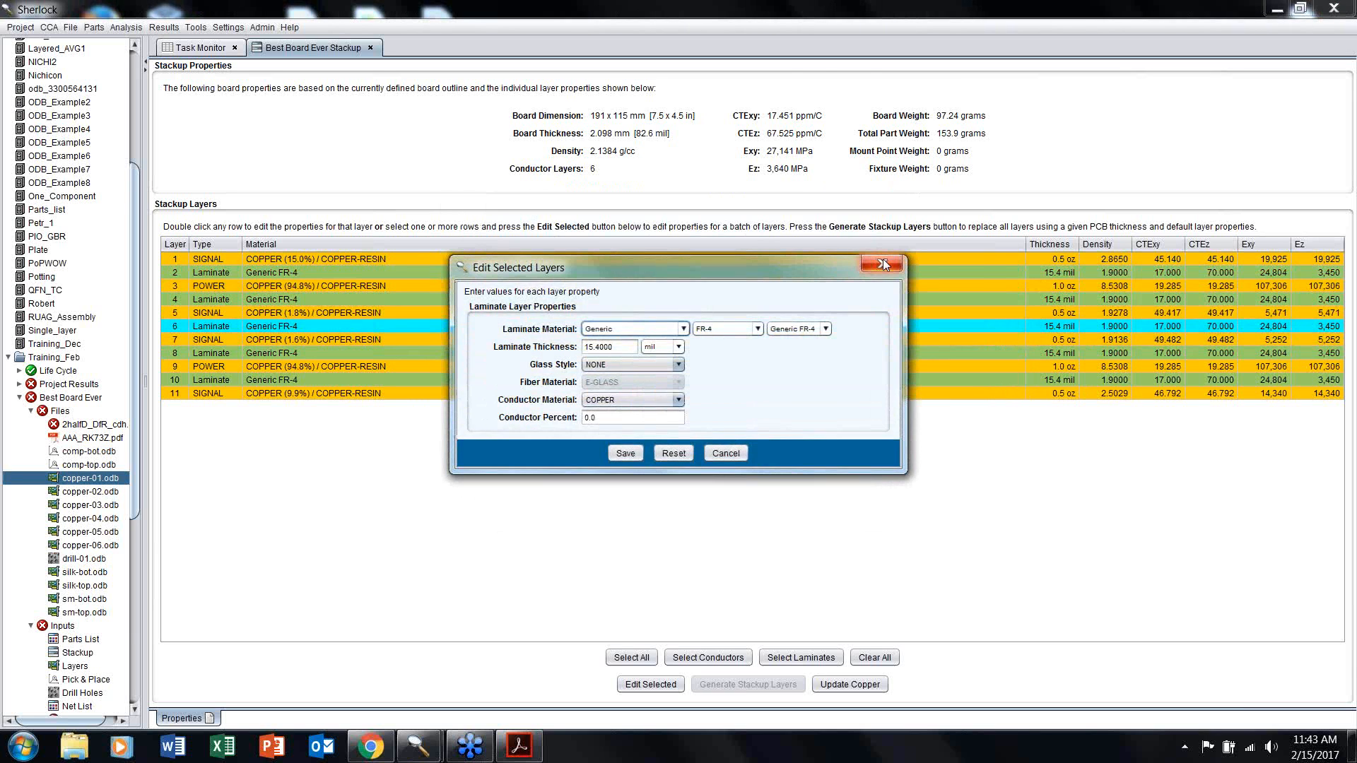
{"action": "left_click", "coordinate": [884, 260]}
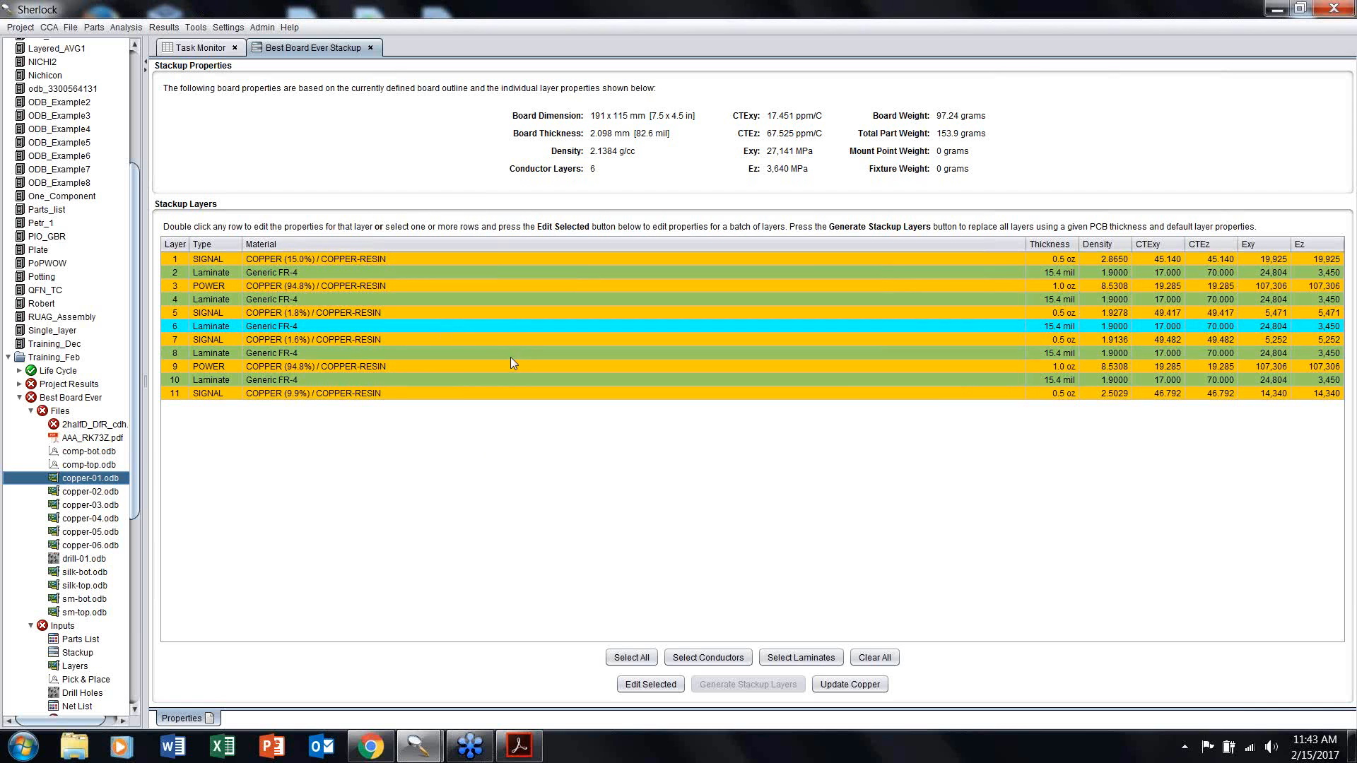
Step: Select all conductor layers in the stackup, switch to all laminate layers, and clear the selection
{"action": "left_click", "coordinate": [707, 657]}
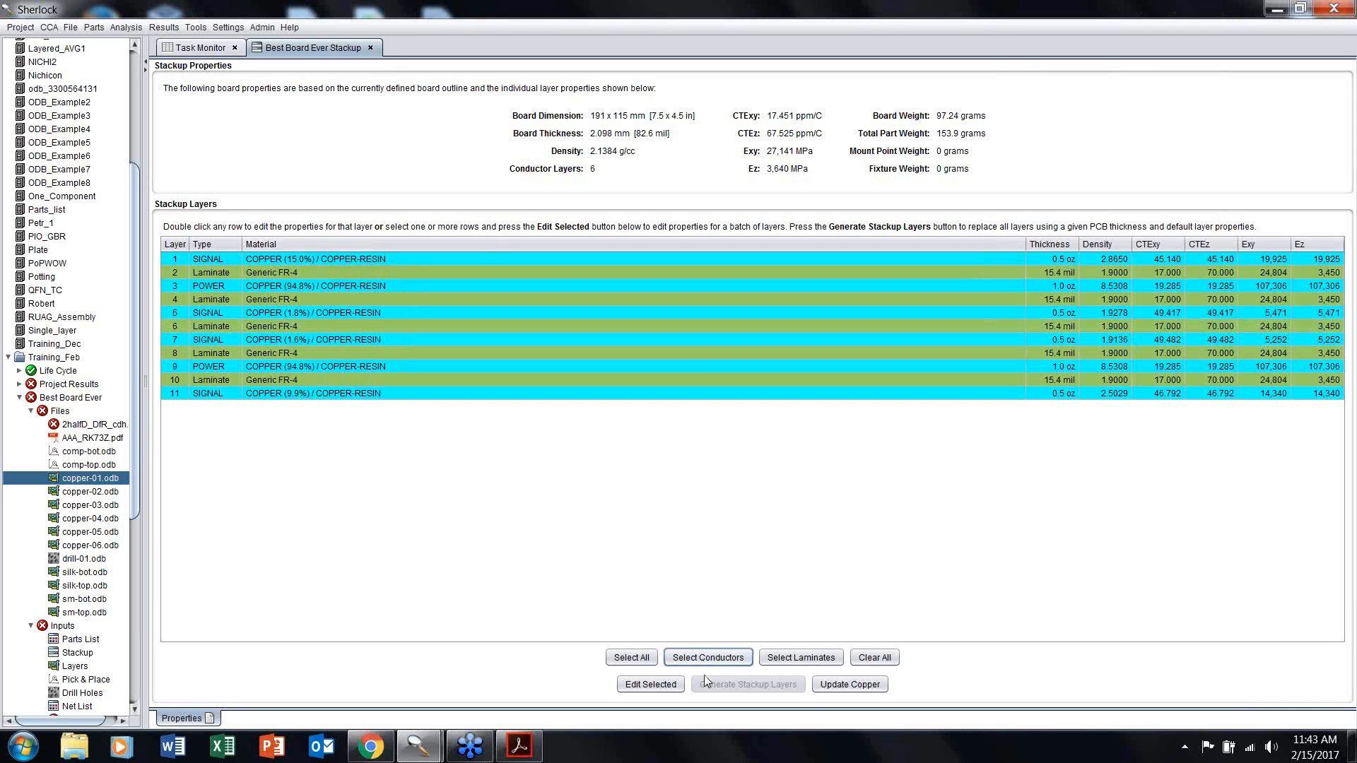
{"action": "left_click", "coordinate": [793, 661]}
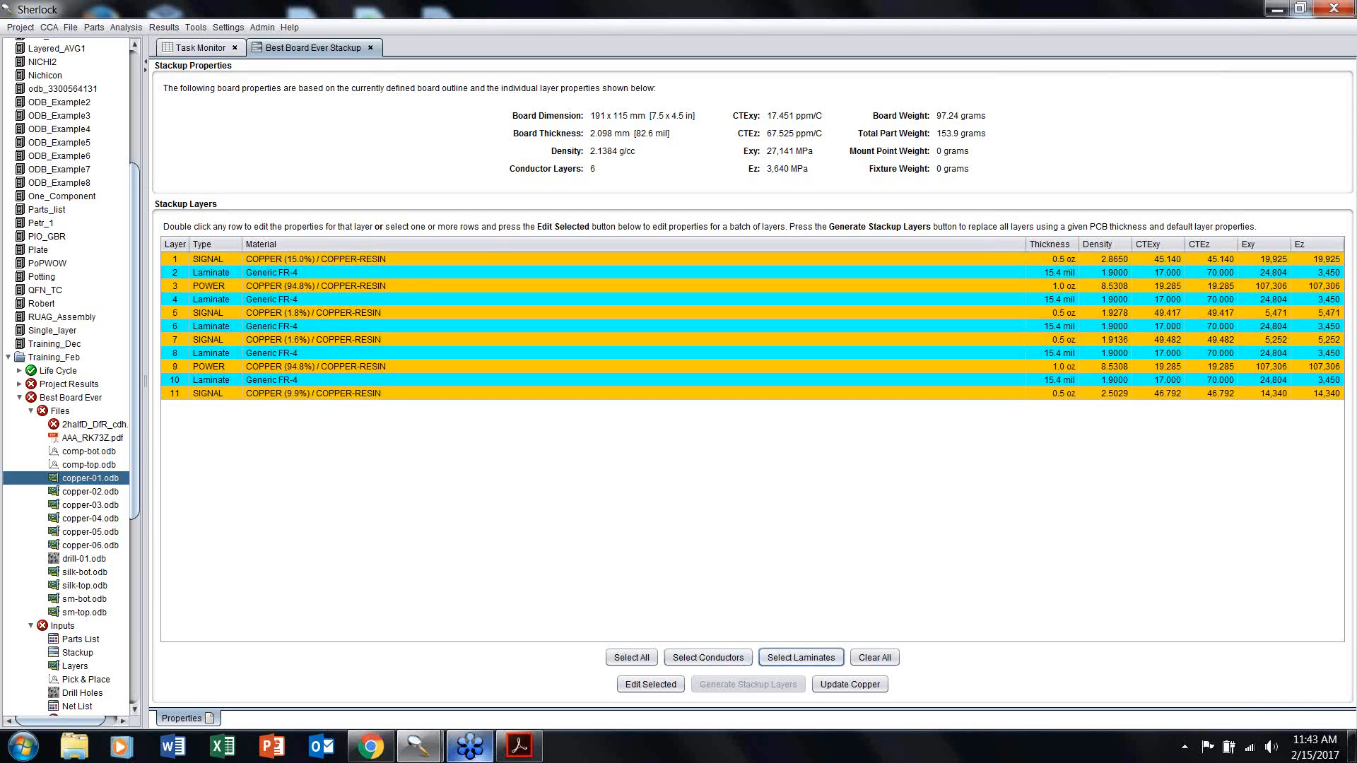
{"action": "left_click", "coordinate": [874, 657]}
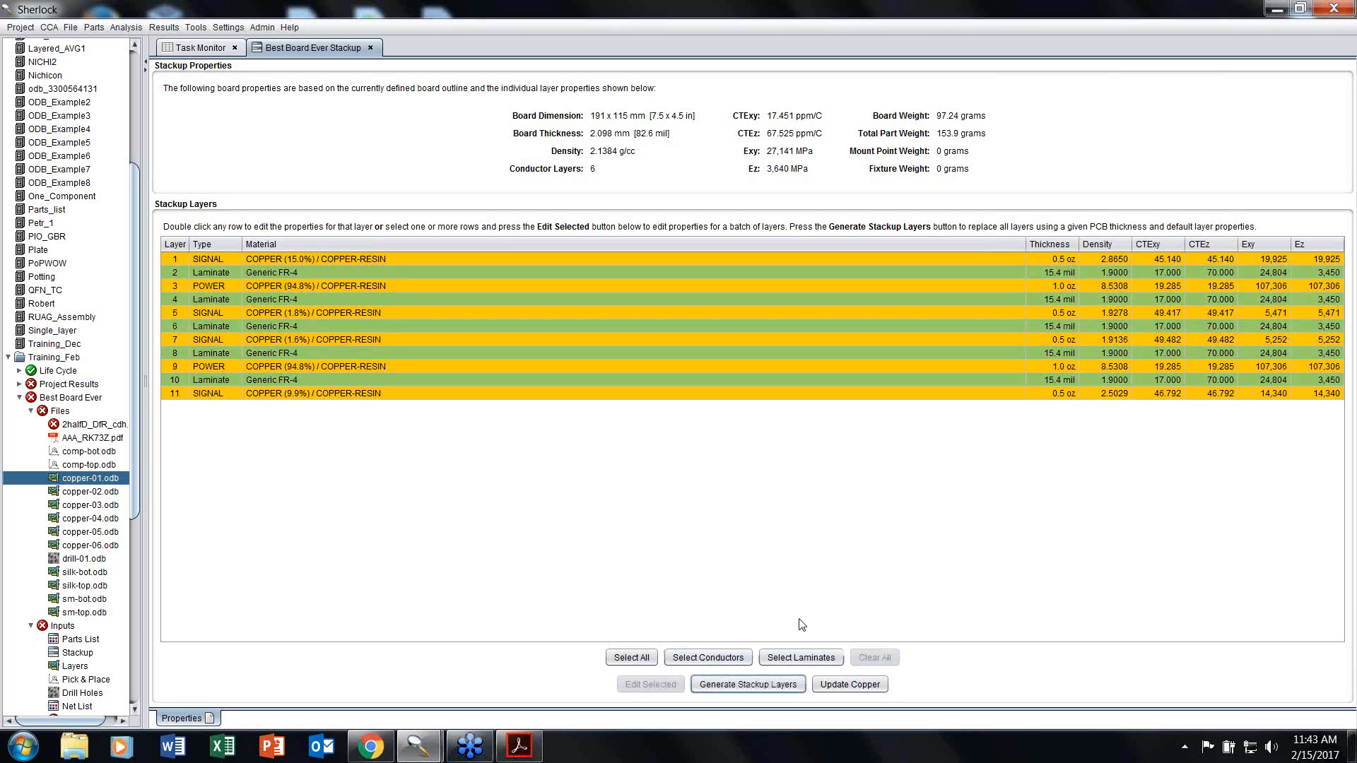
Step: Close the stackup, open the Best Board Ever parts list, and look through the listed parts and their data sources
{"action": "left_click", "coordinate": [371, 48]}
{"action": "left_click", "coordinate": [74, 639]}
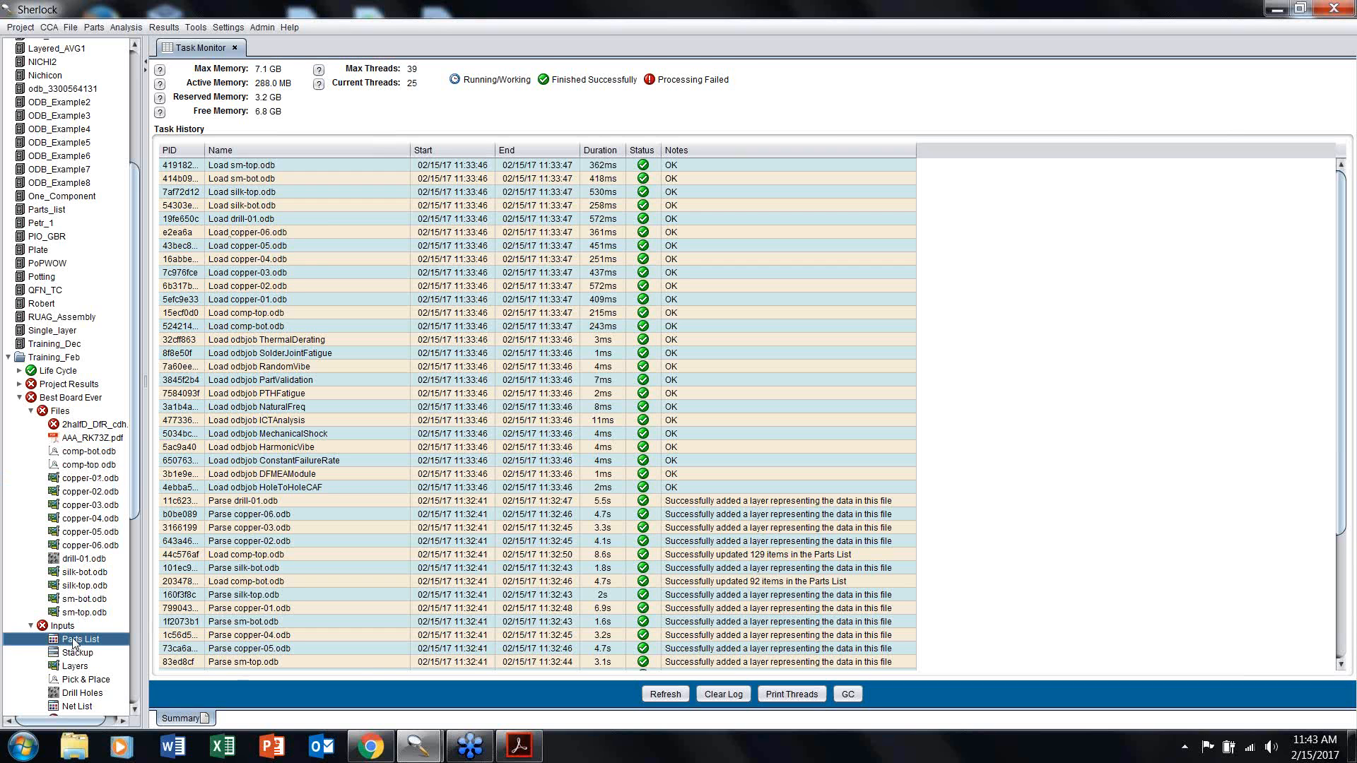
{"action": "double_click", "coordinate": [74, 639]}
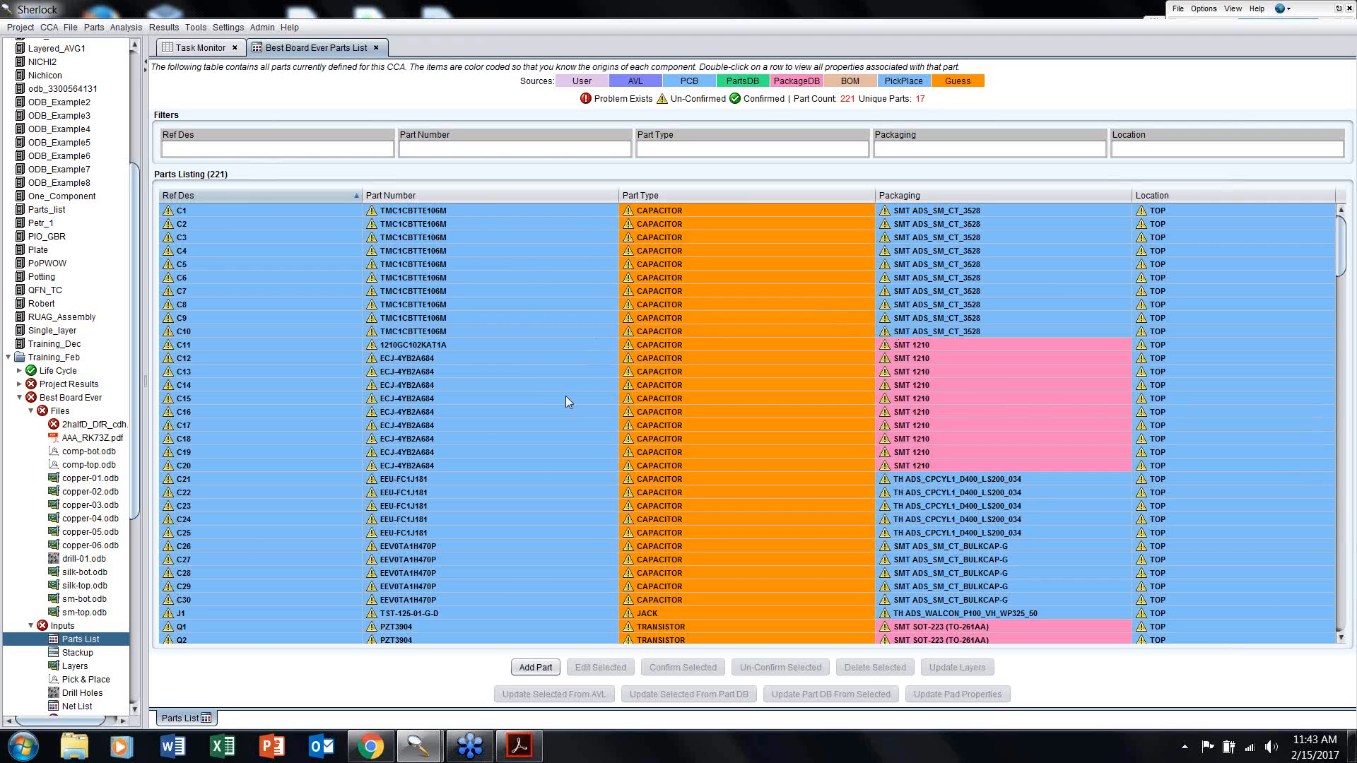
{"action": "left_click", "coordinate": [444, 373]}
{"action": "left_click", "coordinate": [312, 267]}
{"action": "scroll", "coordinate": [312, 274], "scroll_direction": "down", "scroll_amount": 20}
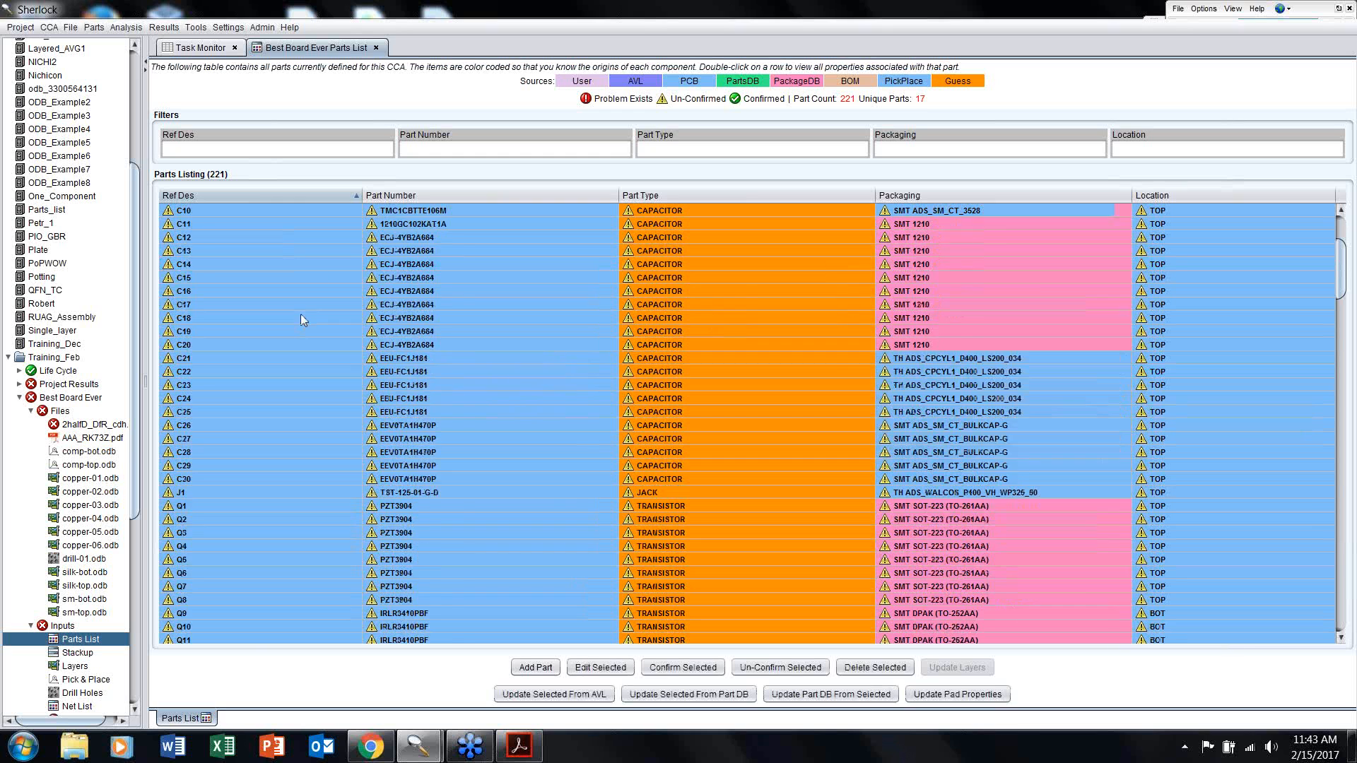
{"action": "scroll", "coordinate": [351, 458], "scroll_direction": "up", "scroll_amount": 20}
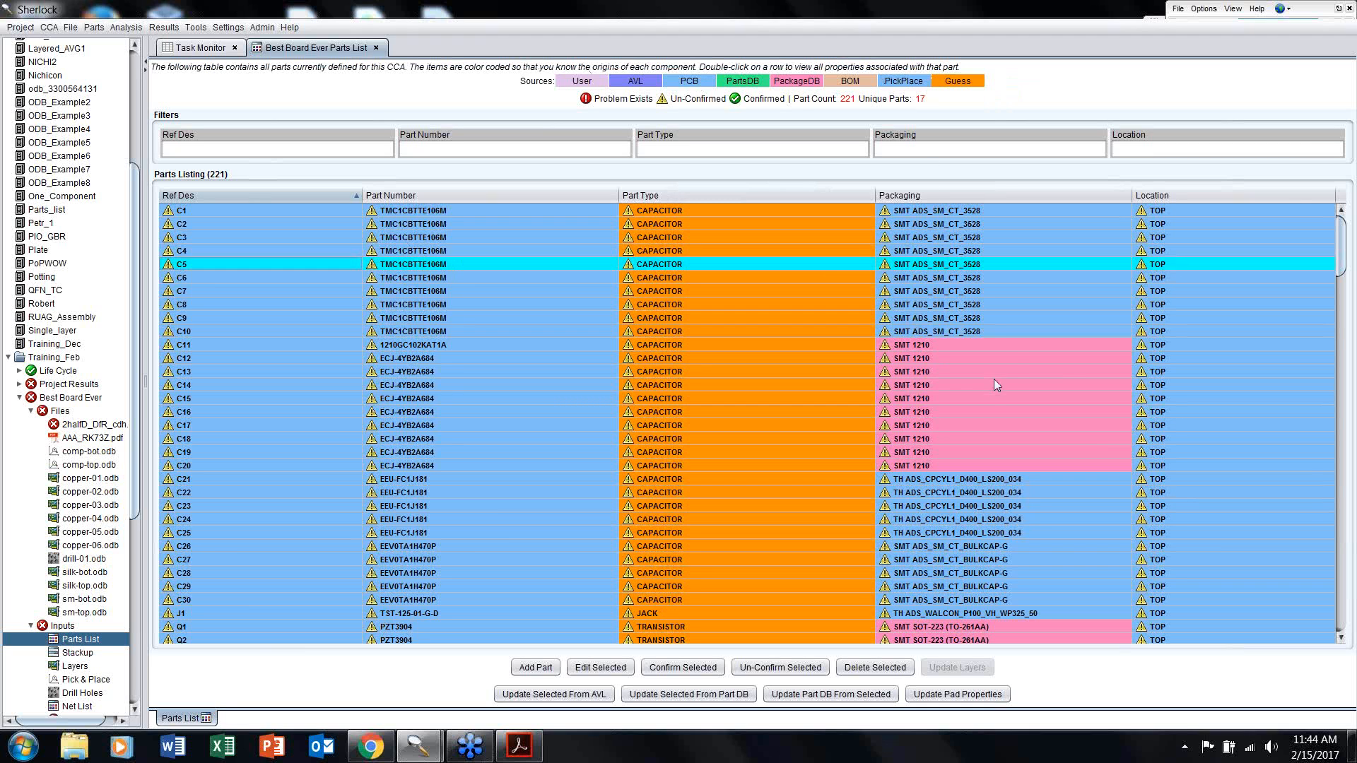
Step: Open the part properties of C14 and review its identification, package properties and the source values of its package name
{"action": "left_click", "coordinate": [890, 392]}
{"action": "double_click", "coordinate": [890, 391]}
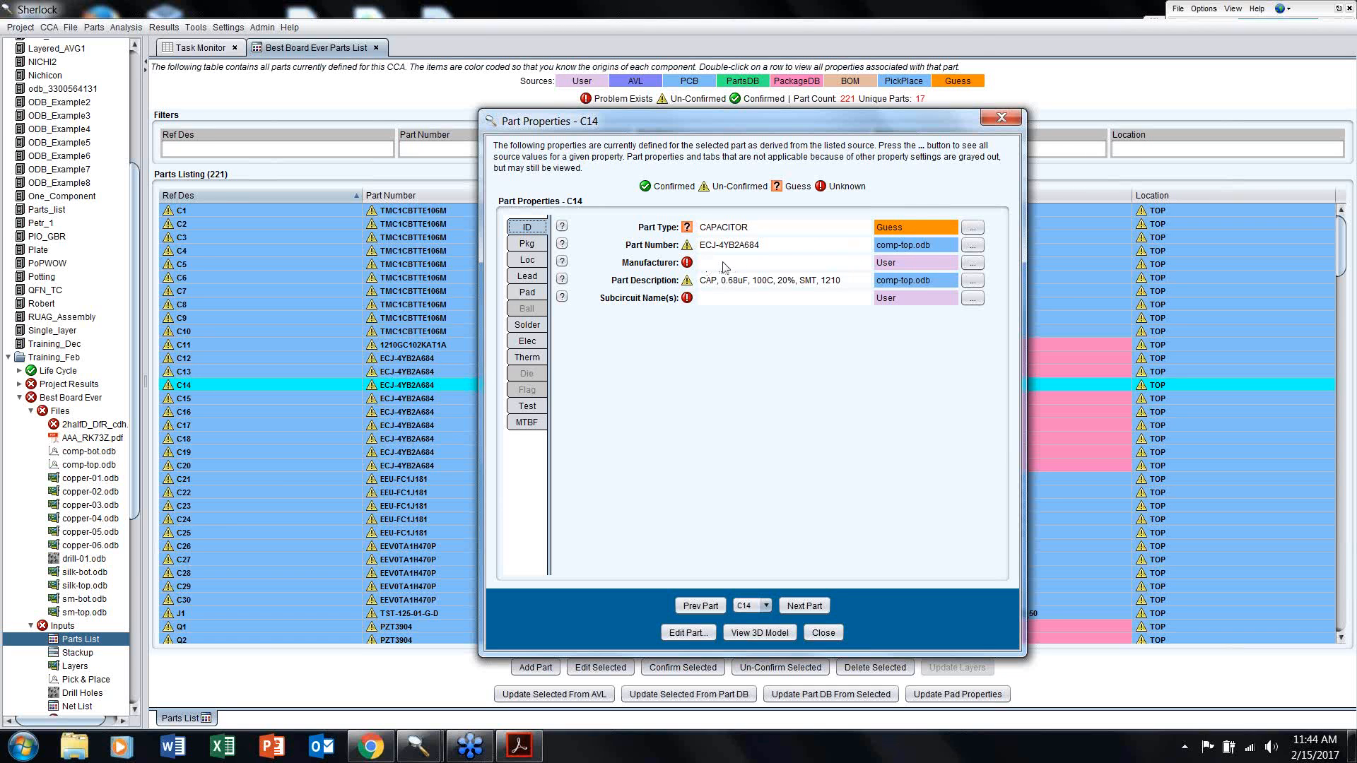
{"action": "left_click", "coordinate": [534, 248]}
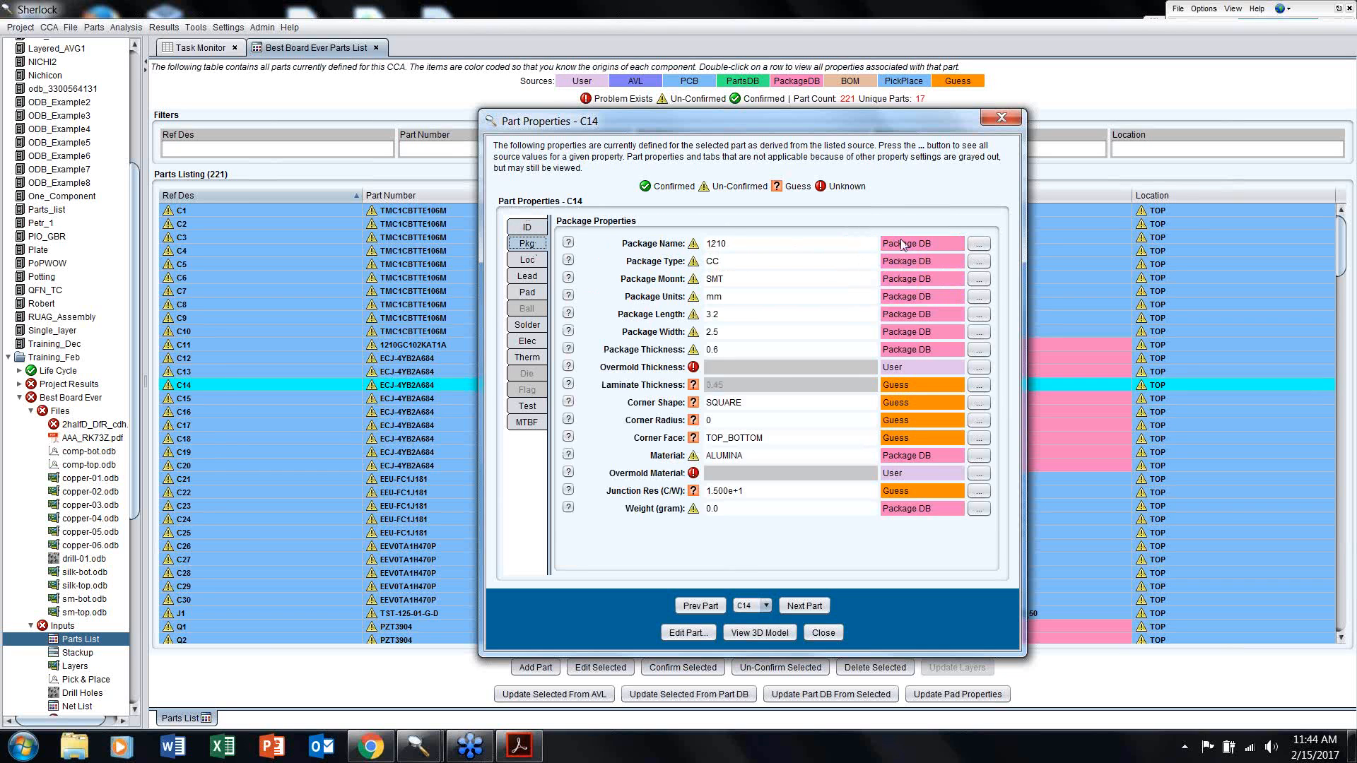
{"action": "left_click", "coordinate": [979, 244]}
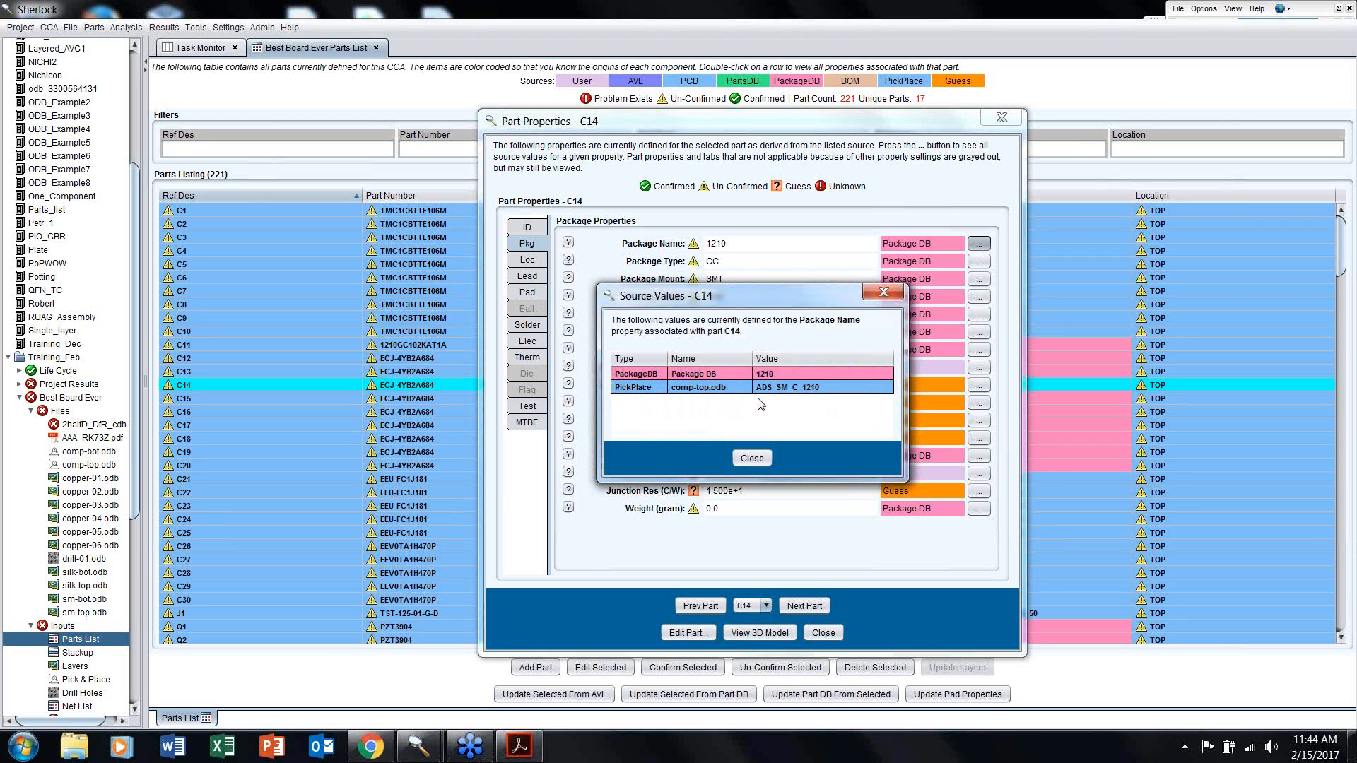
{"action": "left_click", "coordinate": [882, 292]}
{"action": "left_click", "coordinate": [526, 227]}
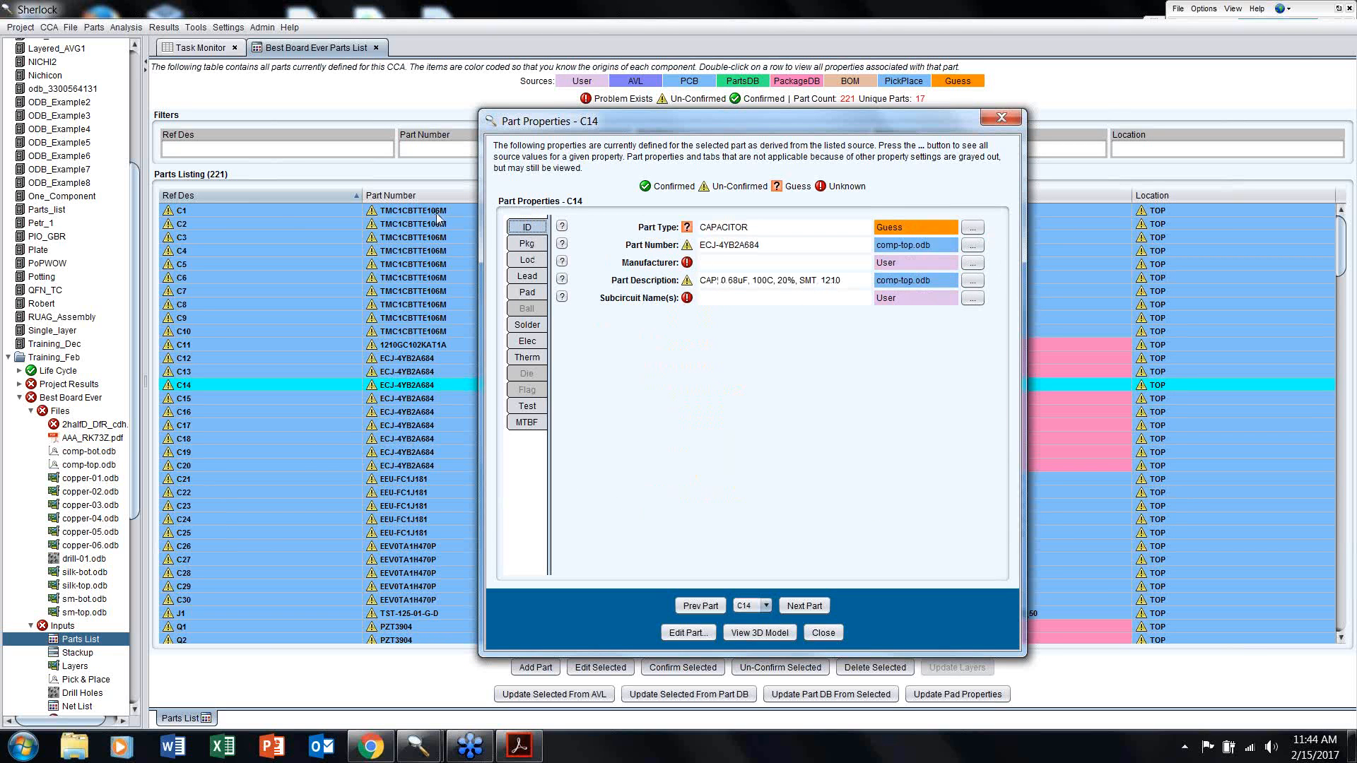
{"action": "left_click", "coordinate": [526, 243]}
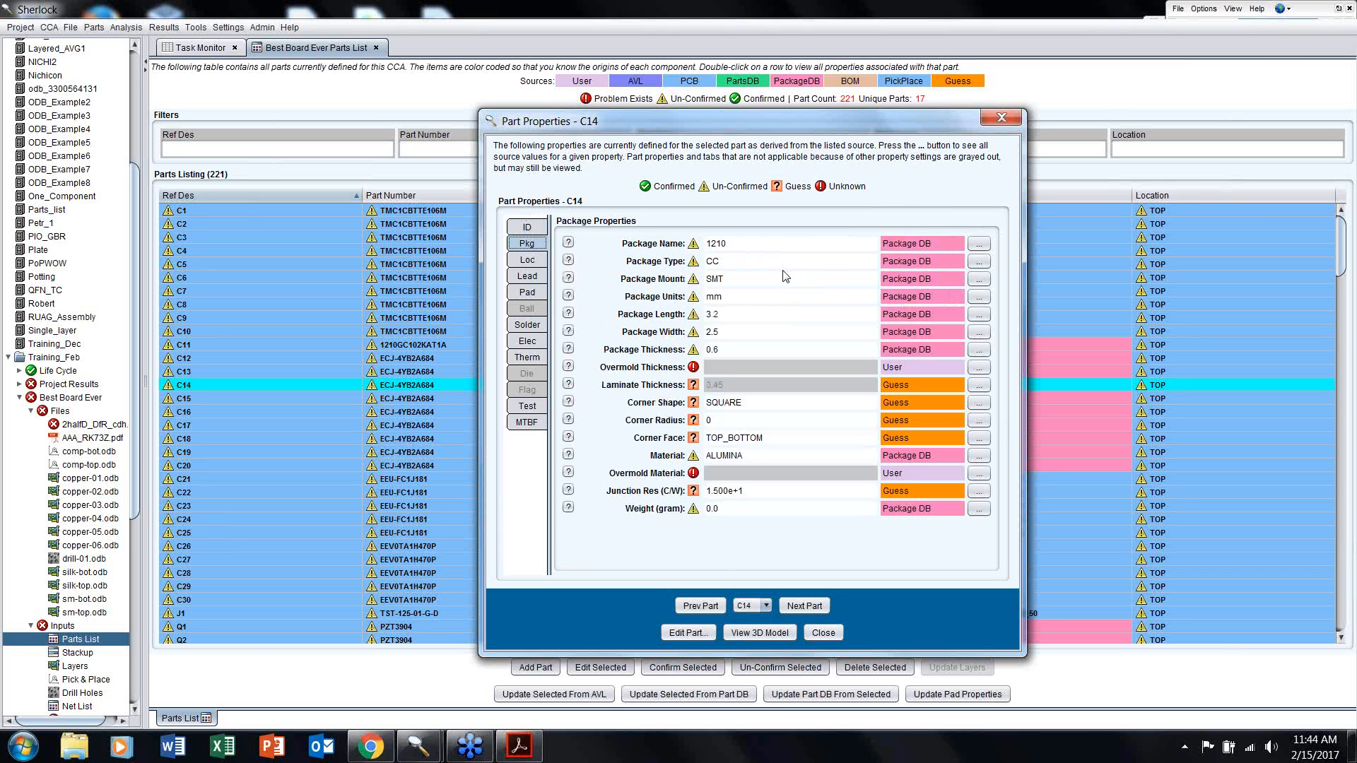
Step: Open part C14 for editing, view the package chooser for its package name, and cancel the edit
{"action": "left_click", "coordinate": [693, 638]}
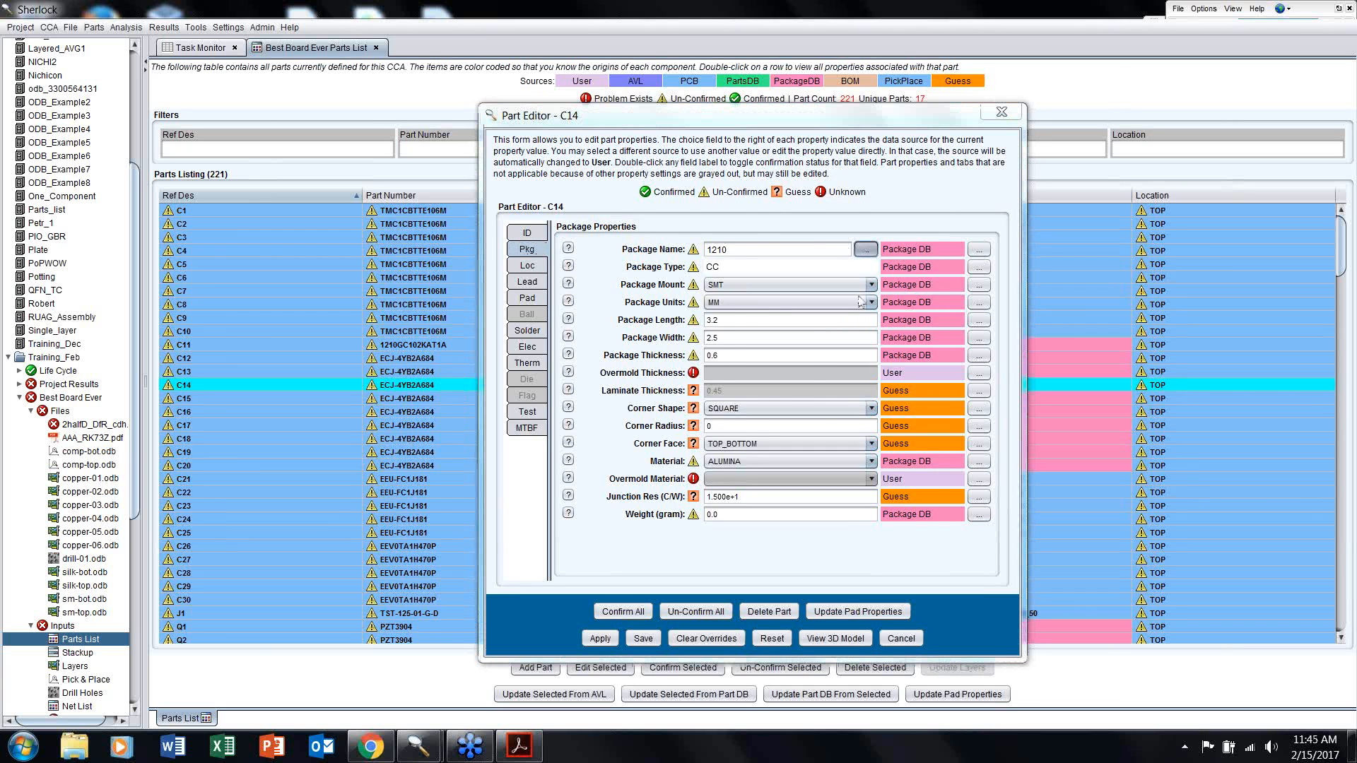
{"action": "left_click", "coordinate": [866, 249]}
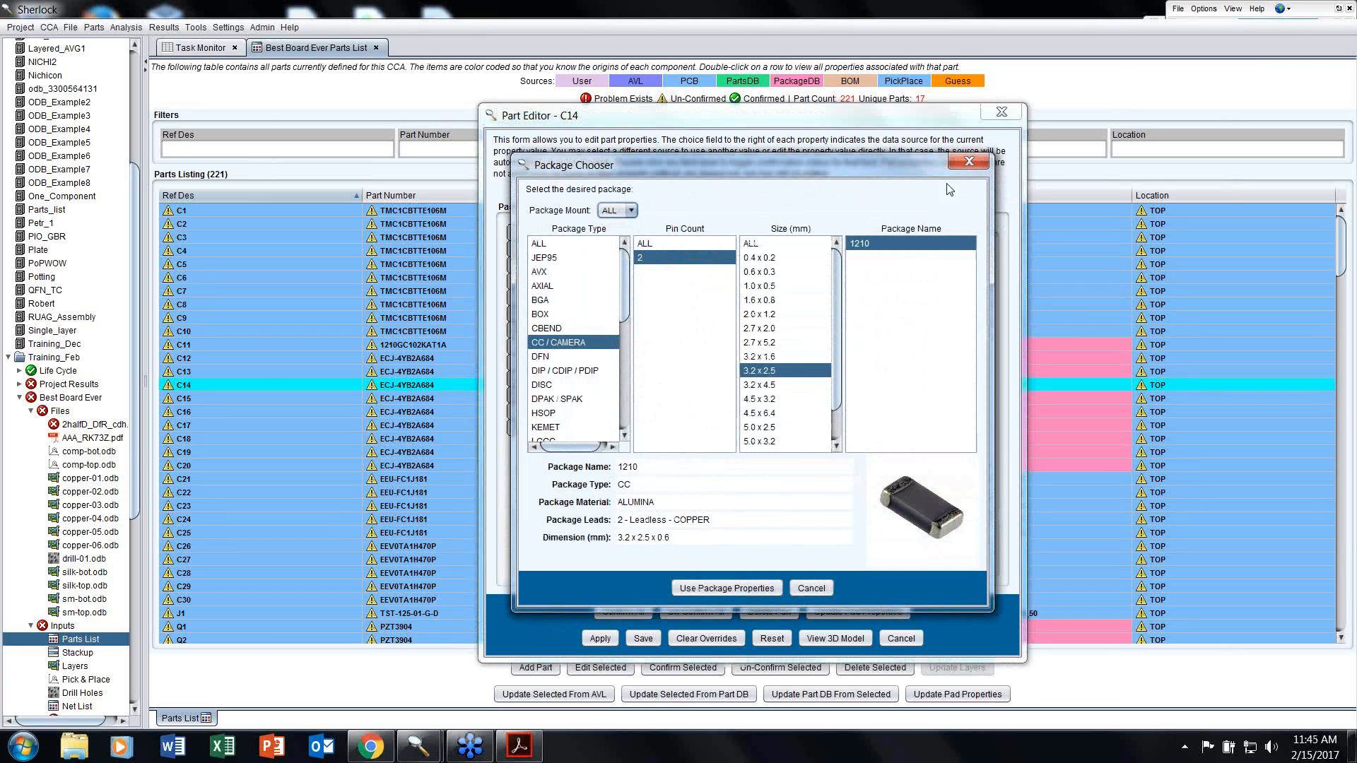
{"action": "left_click", "coordinate": [967, 162]}
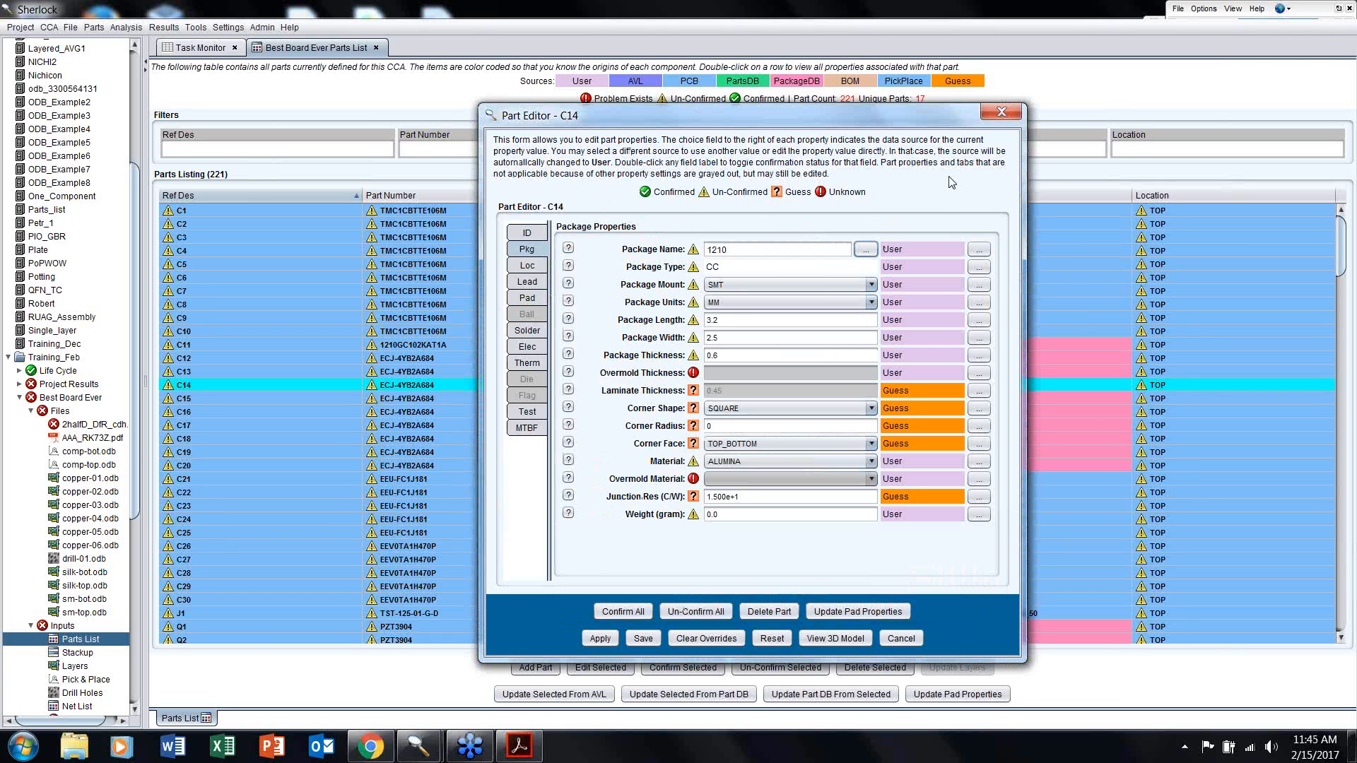
{"action": "left_click", "coordinate": [903, 638]}
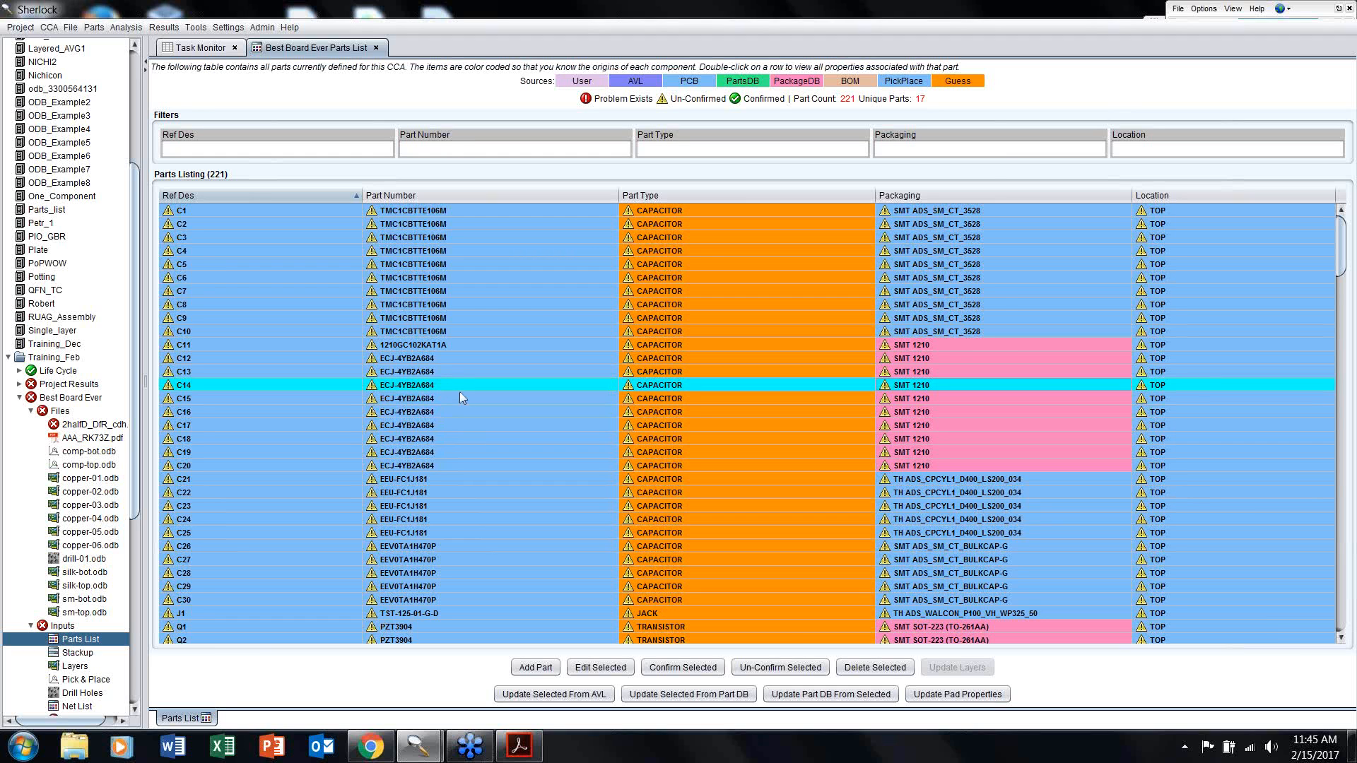
Step: Update the parts list from the Global Part Library, matching by part number only and using the first match
{"action": "left_click", "coordinate": [94, 29]}
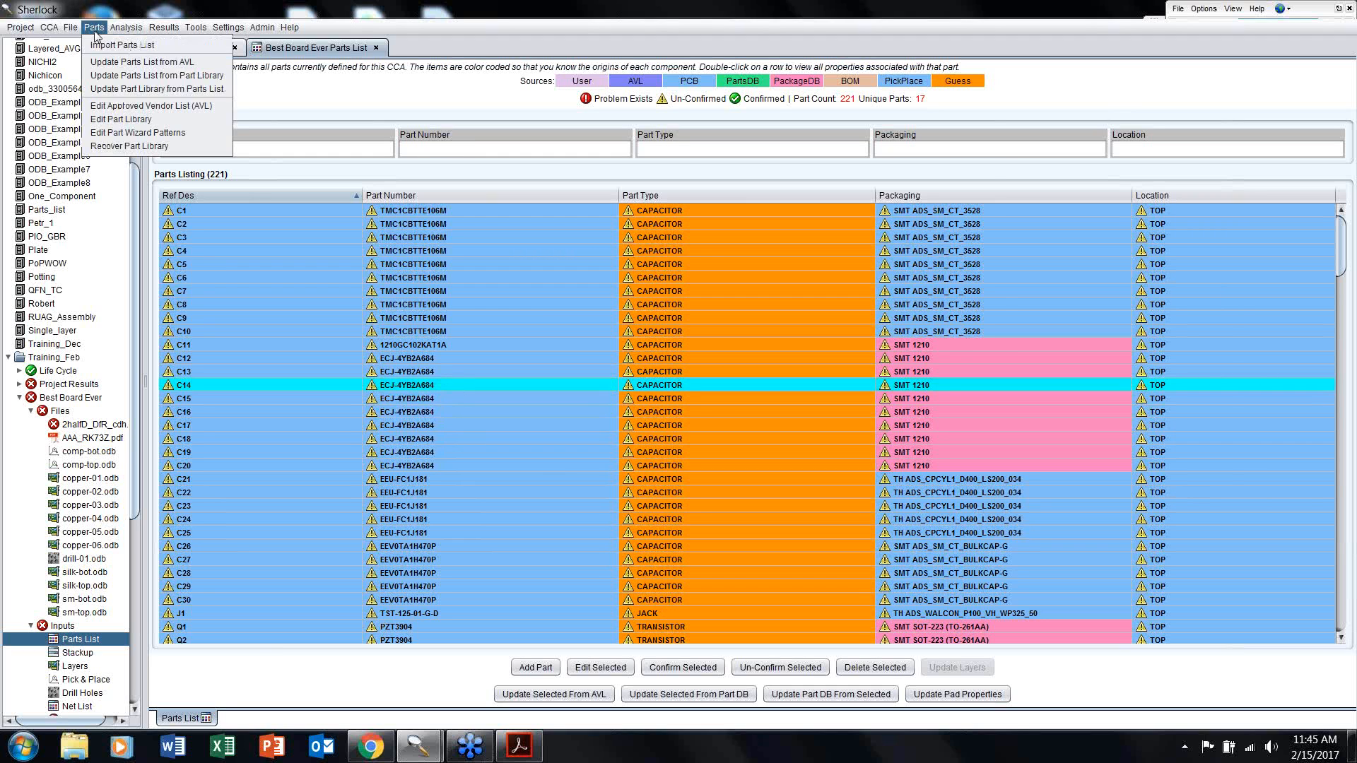
{"action": "left_click", "coordinate": [141, 75]}
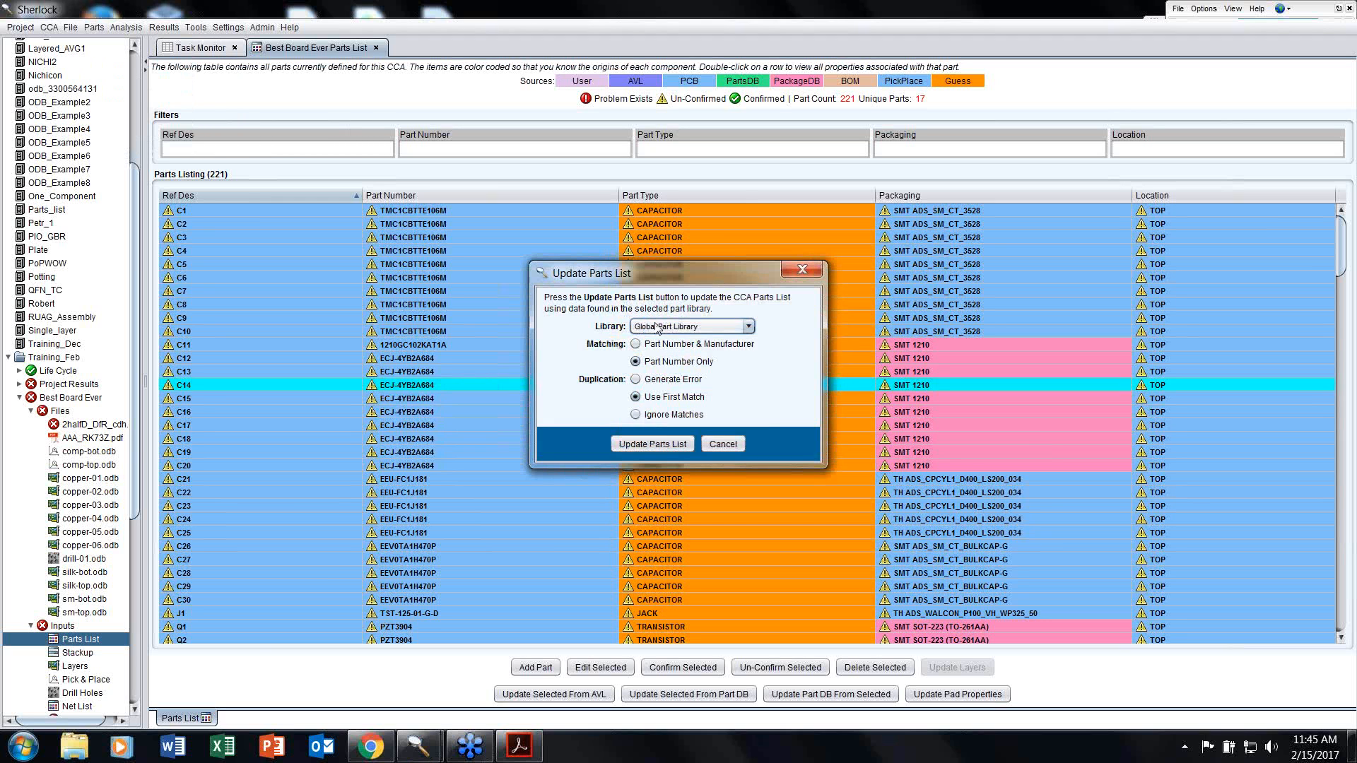
{"action": "left_click", "coordinate": [652, 443]}
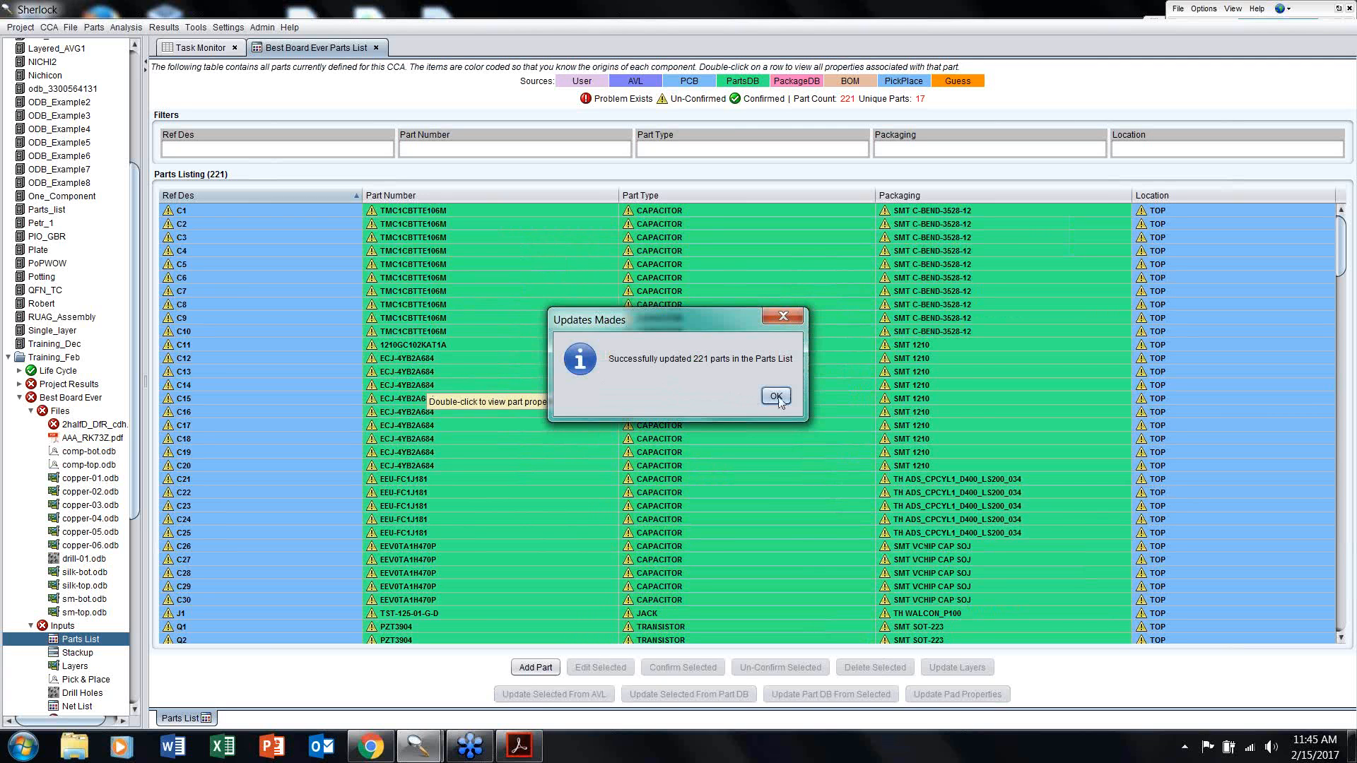
{"action": "left_click", "coordinate": [776, 396]}
Step: Review the identification, package properties and package name source values of part C13, and close its properties
{"action": "left_click", "coordinate": [747, 370]}
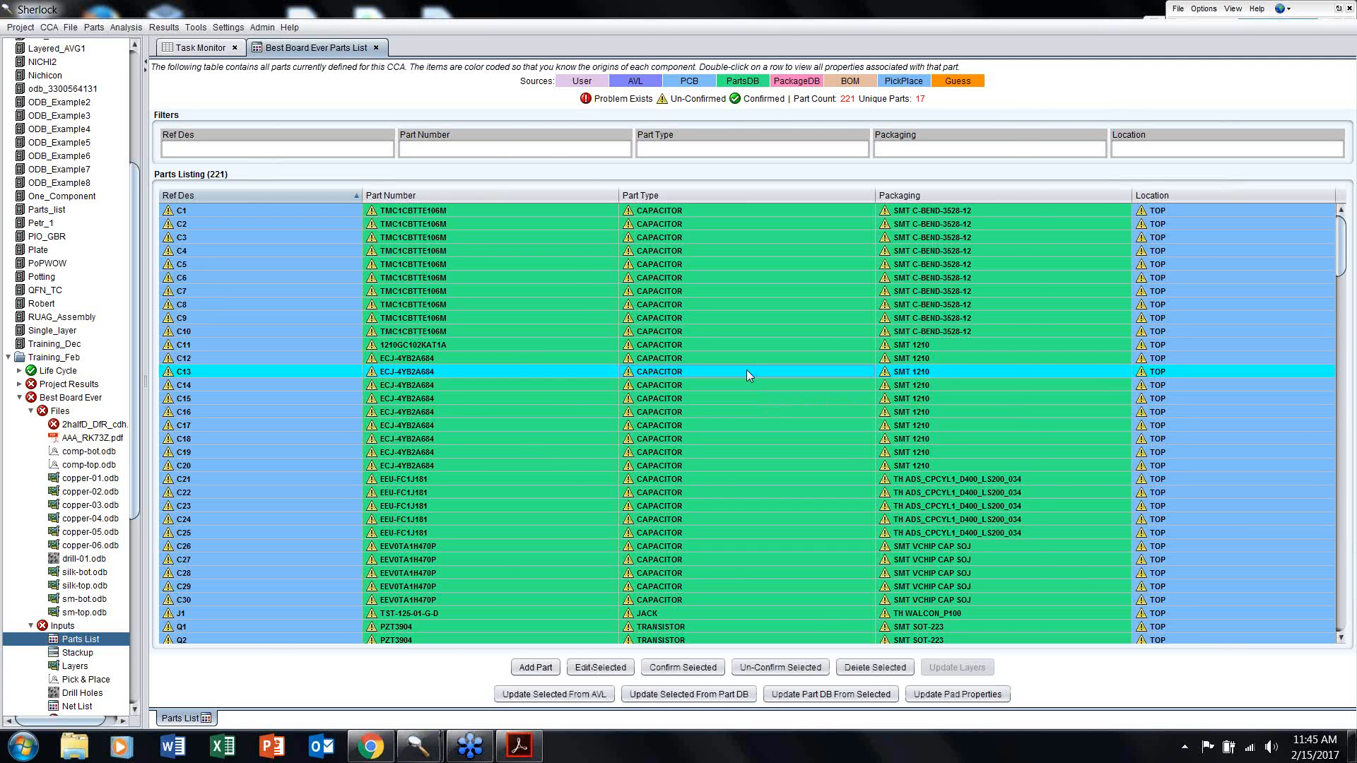
{"action": "double_click", "coordinate": [746, 370]}
{"action": "left_click", "coordinate": [527, 227]}
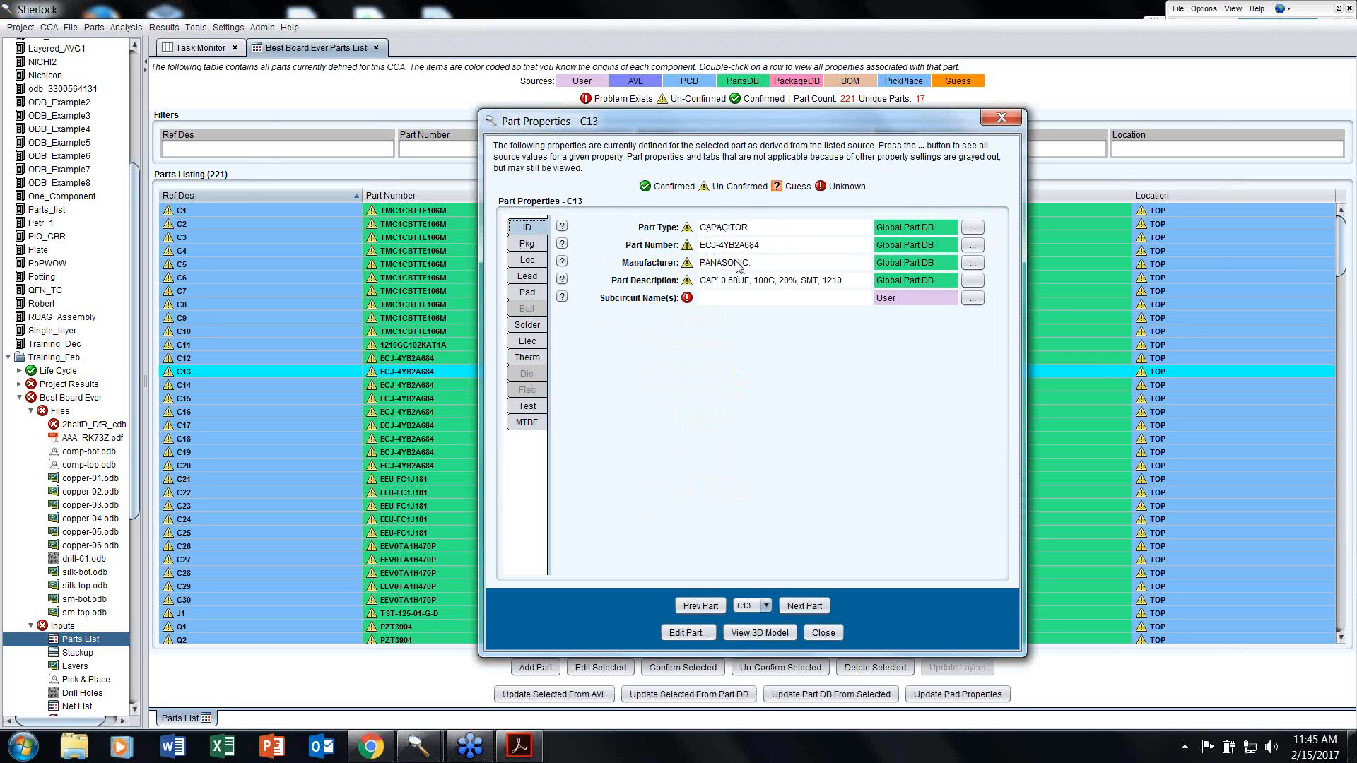
{"action": "left_click", "coordinate": [528, 244]}
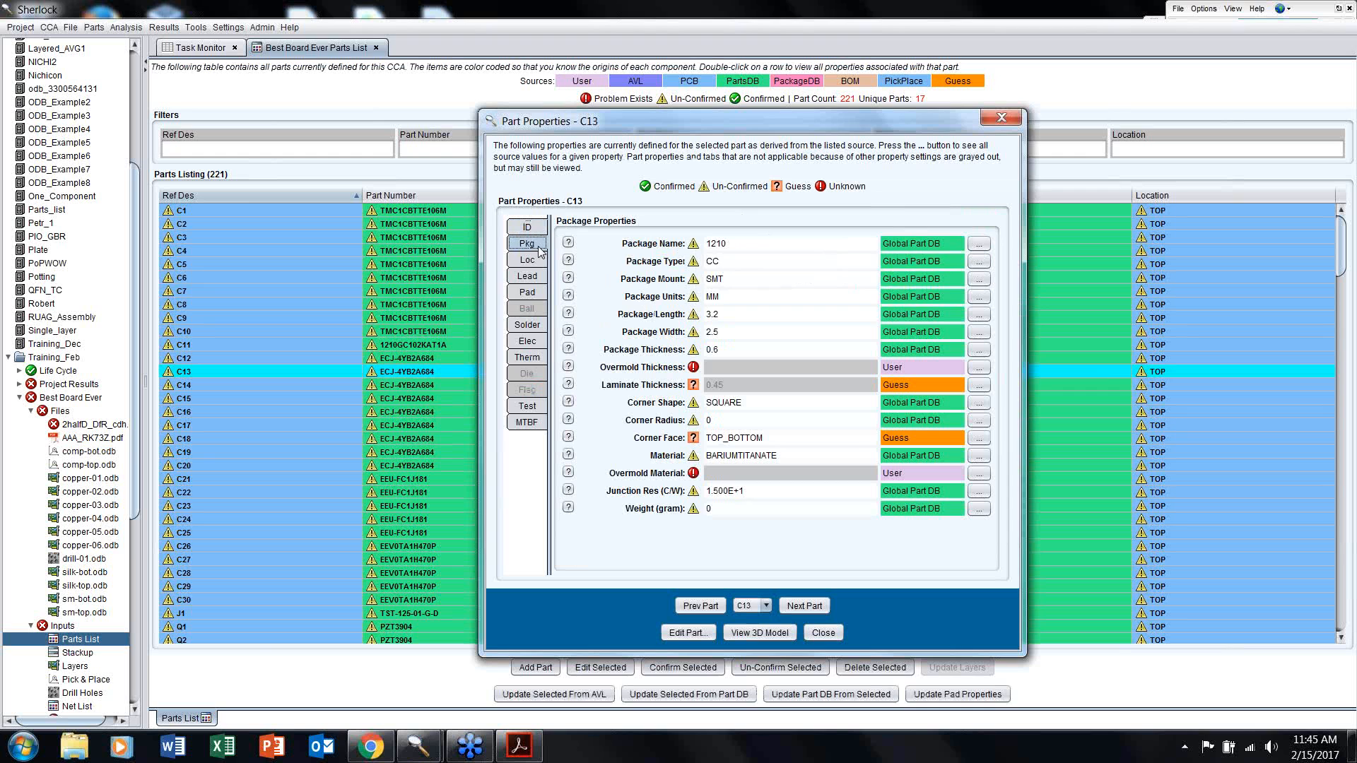
{"action": "left_click", "coordinate": [978, 243]}
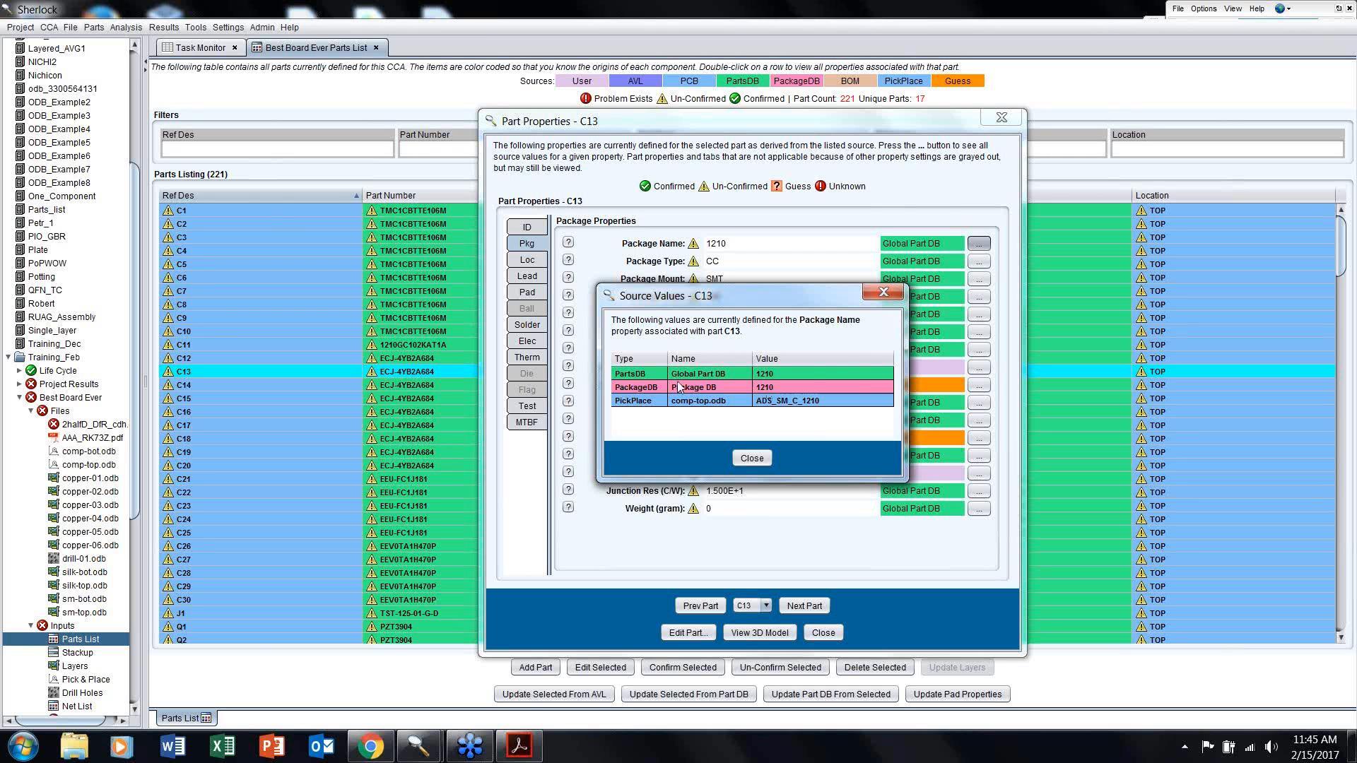
{"action": "left_click", "coordinate": [753, 458]}
{"action": "left_click", "coordinate": [999, 118]}
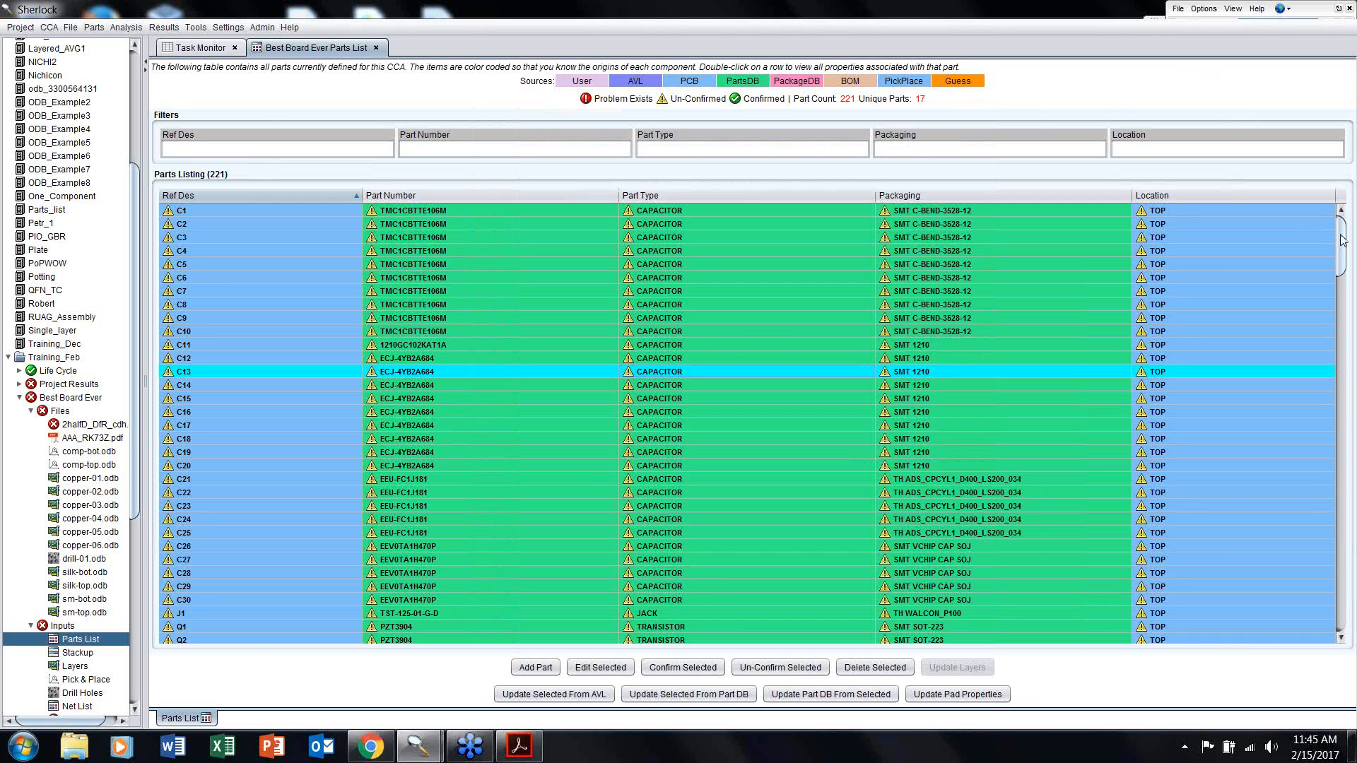
Step: Review the package, solder and thermal properties of part C23, and close its properties
{"action": "left_click_drag", "start_coordinate": [1342, 240], "coordinate": [1341, 200]}
{"action": "left_click", "coordinate": [707, 423]}
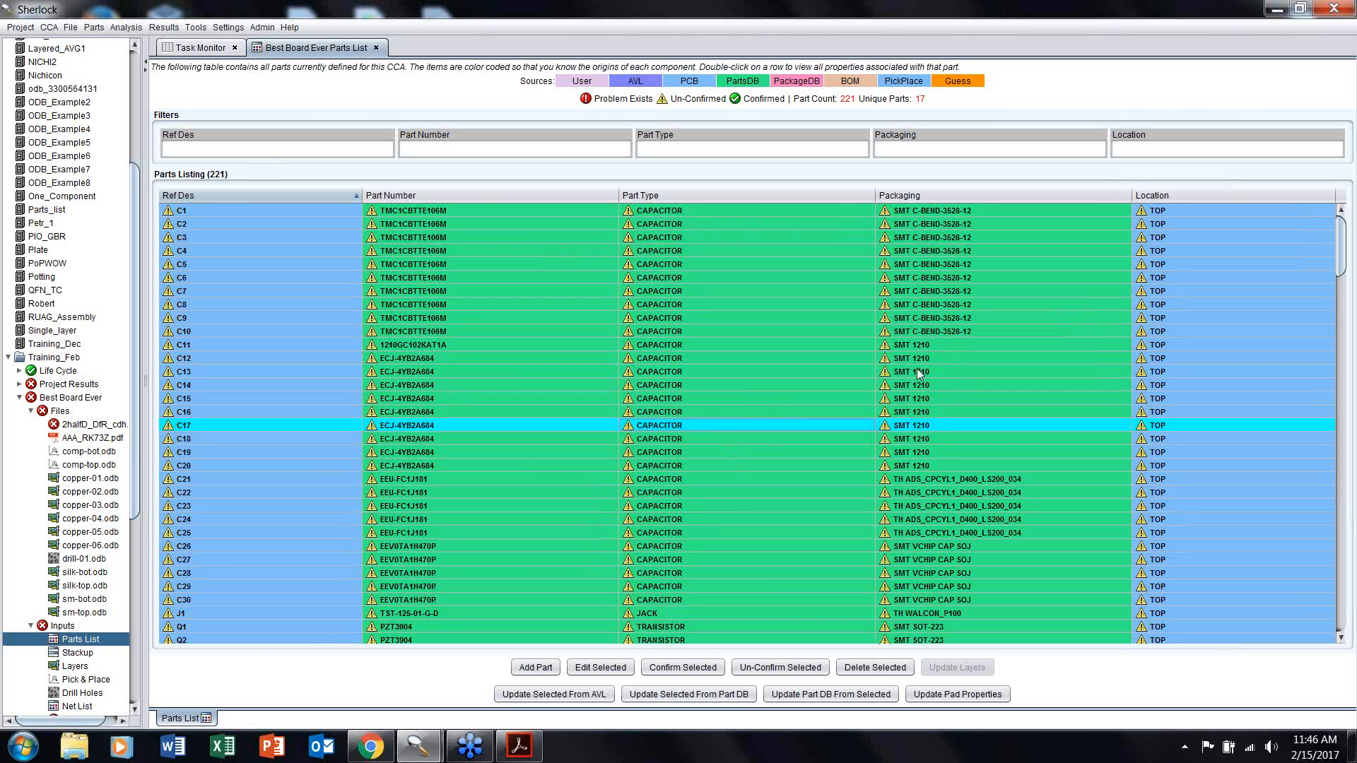
{"action": "left_click", "coordinate": [909, 506]}
{"action": "double_click", "coordinate": [909, 510]}
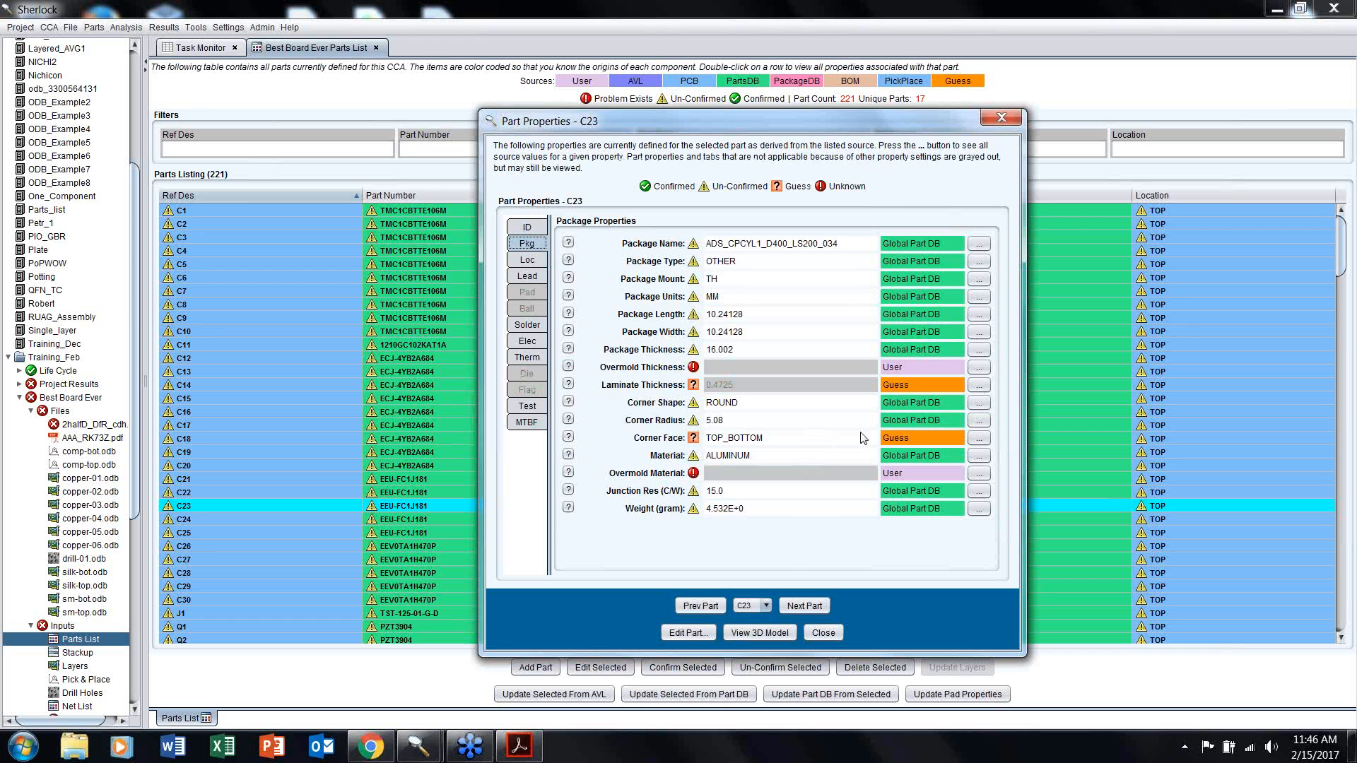
{"action": "left_click", "coordinate": [519, 325]}
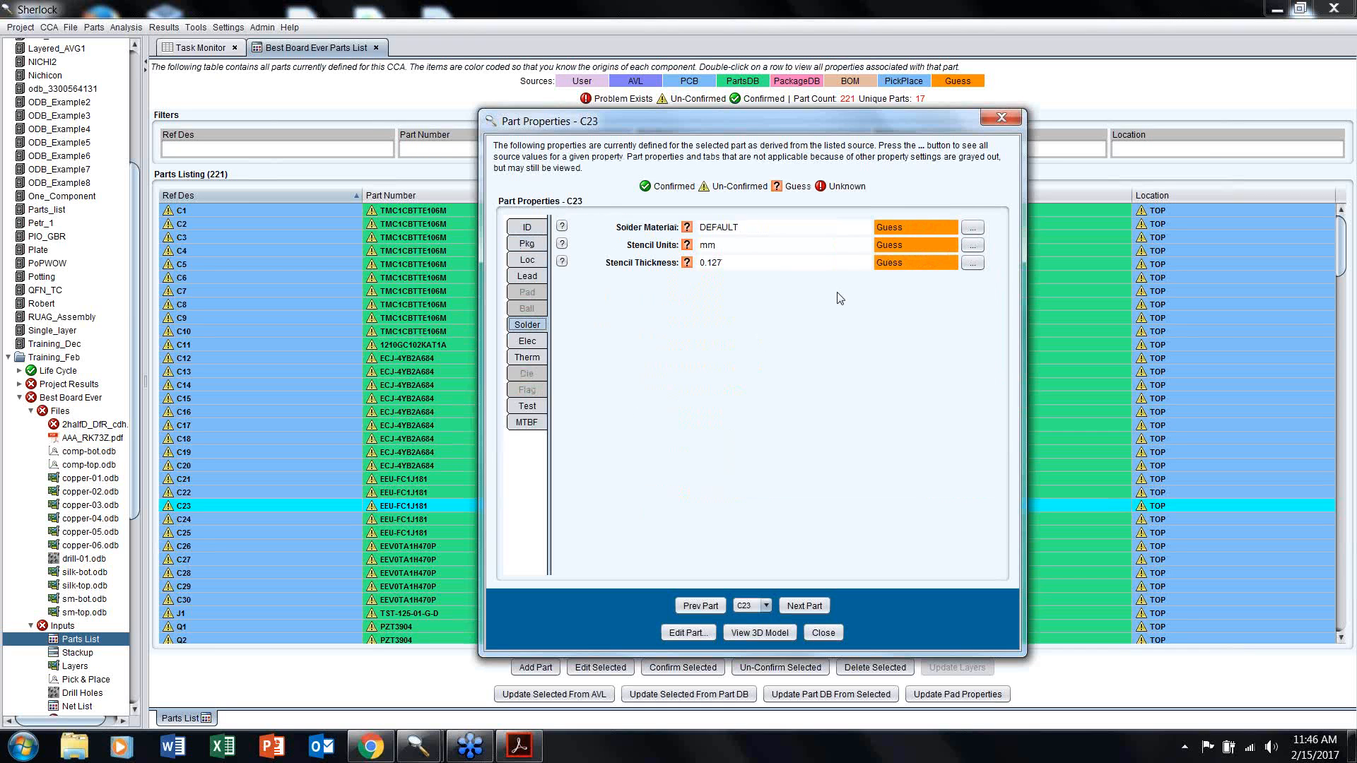
{"action": "left_click", "coordinate": [526, 357]}
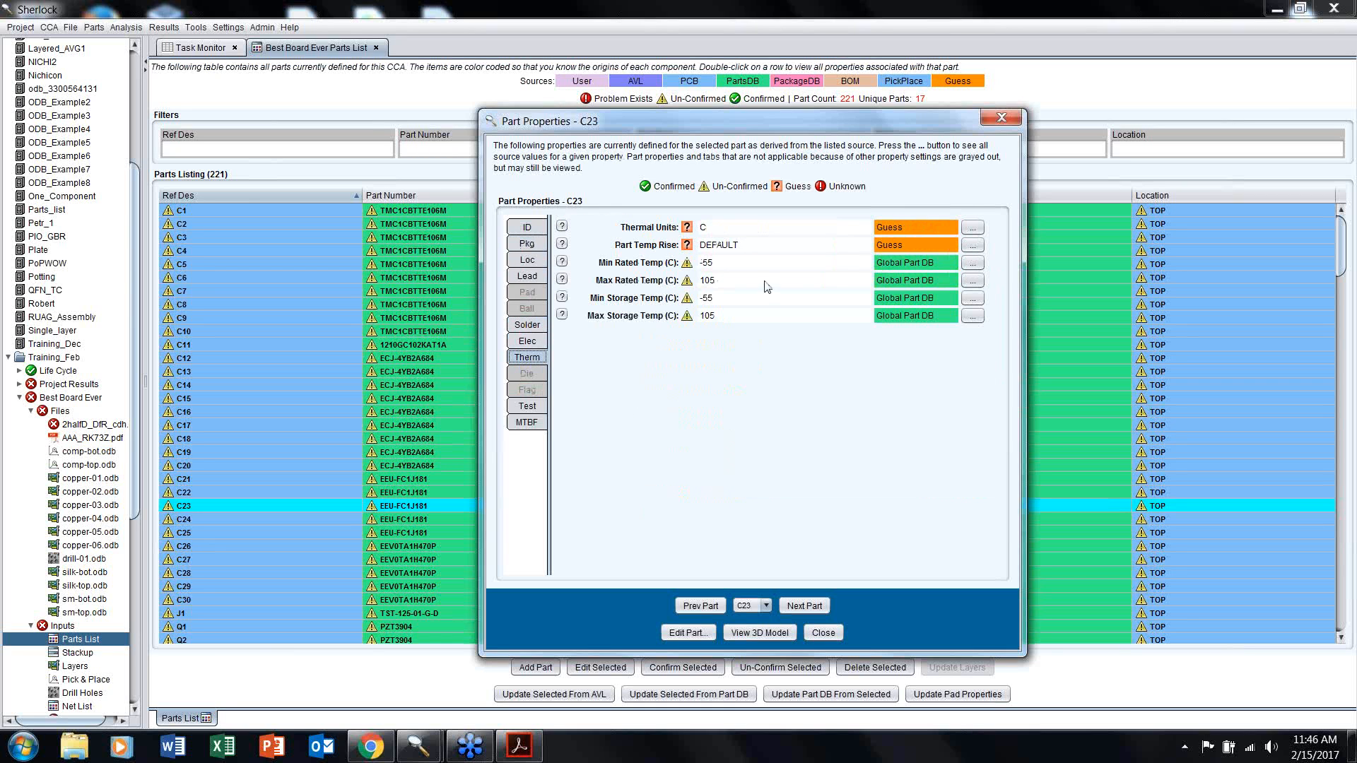
{"action": "left_click", "coordinate": [997, 122]}
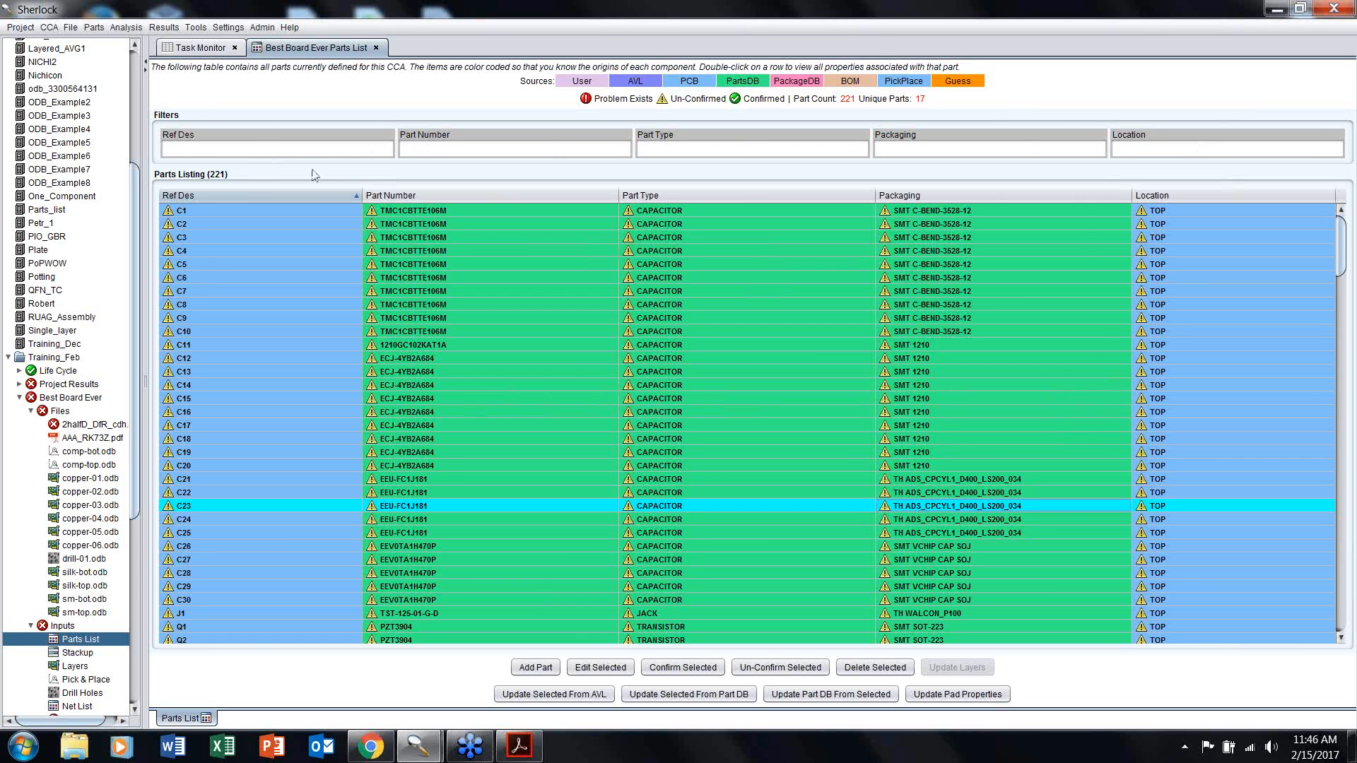
Step: Filter the parts list by reference designators C and U2 and by part number ECJ, clearing each filter
{"action": "left_click", "coordinate": [325, 152]}
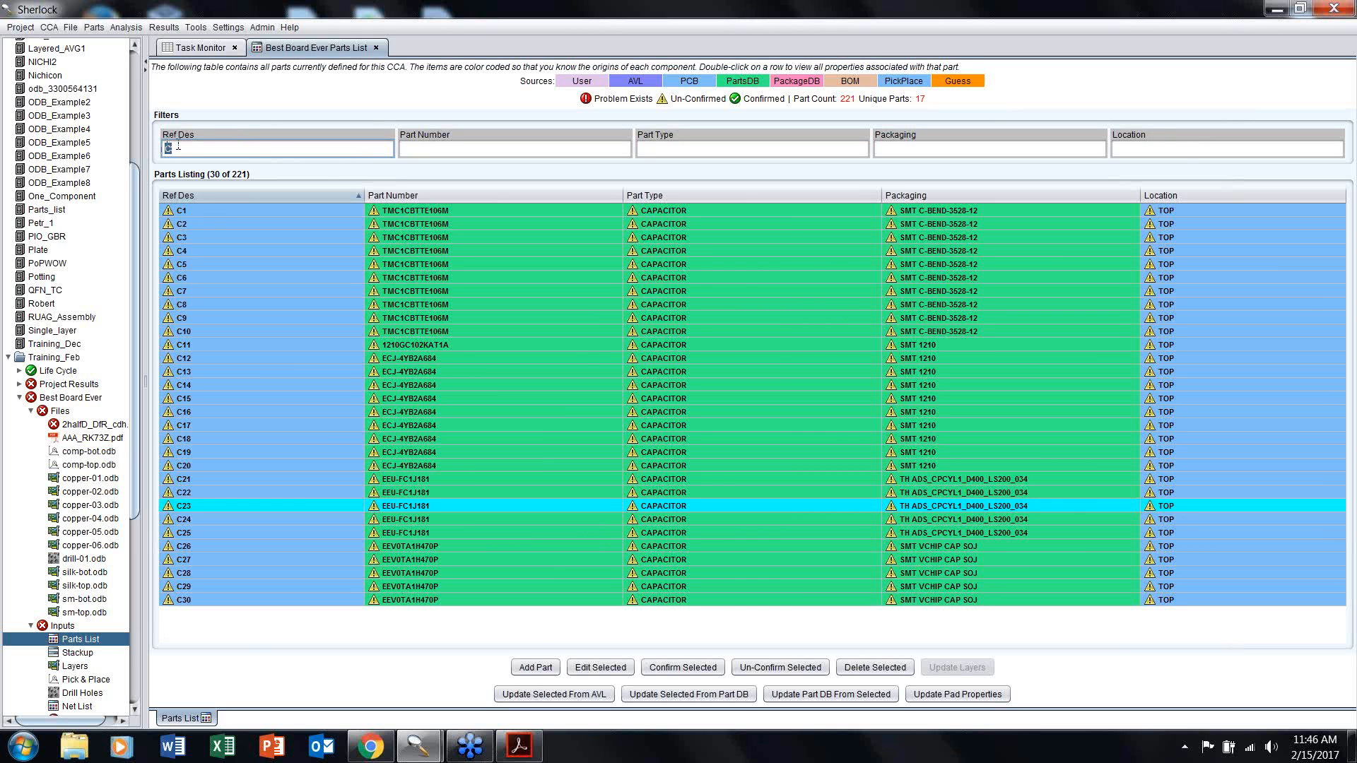
{"action": "type", "text": "UU"}
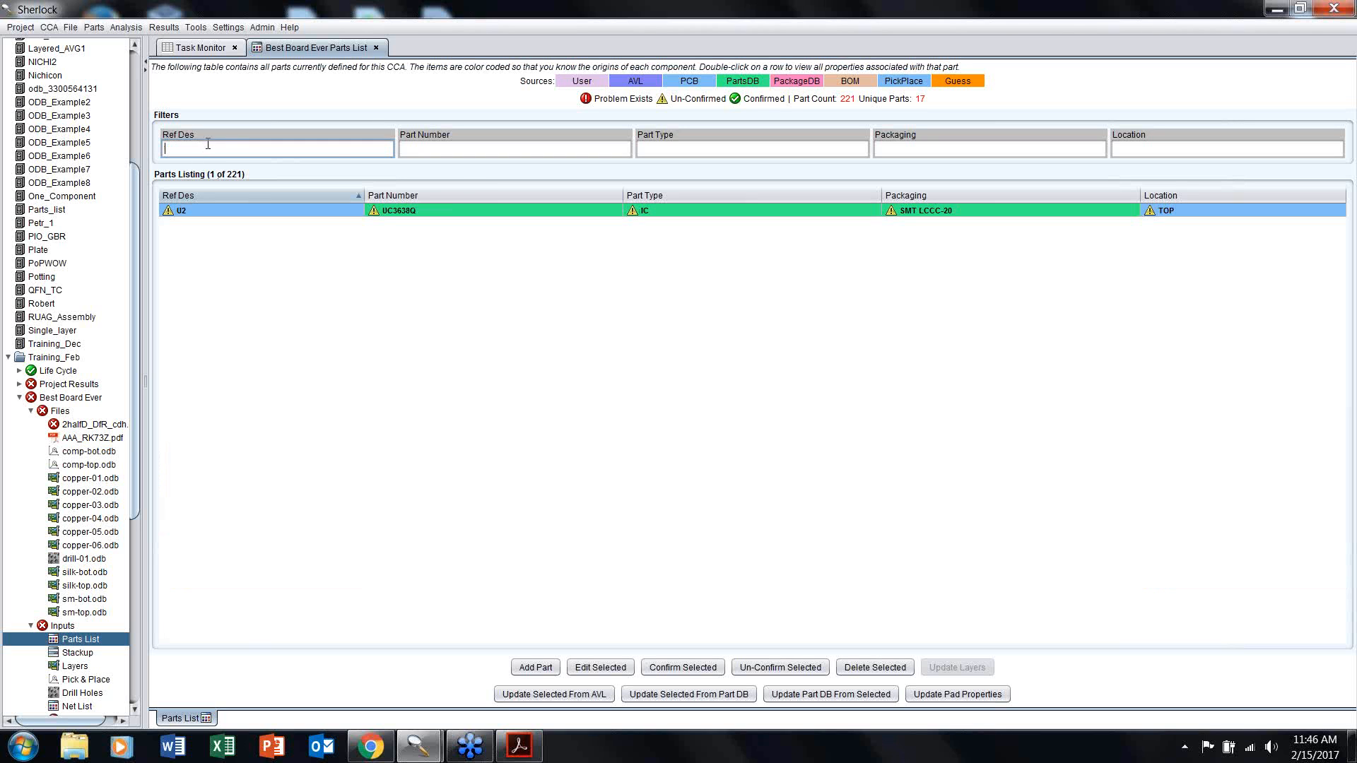
{"action": "left_click", "coordinate": [438, 149]}
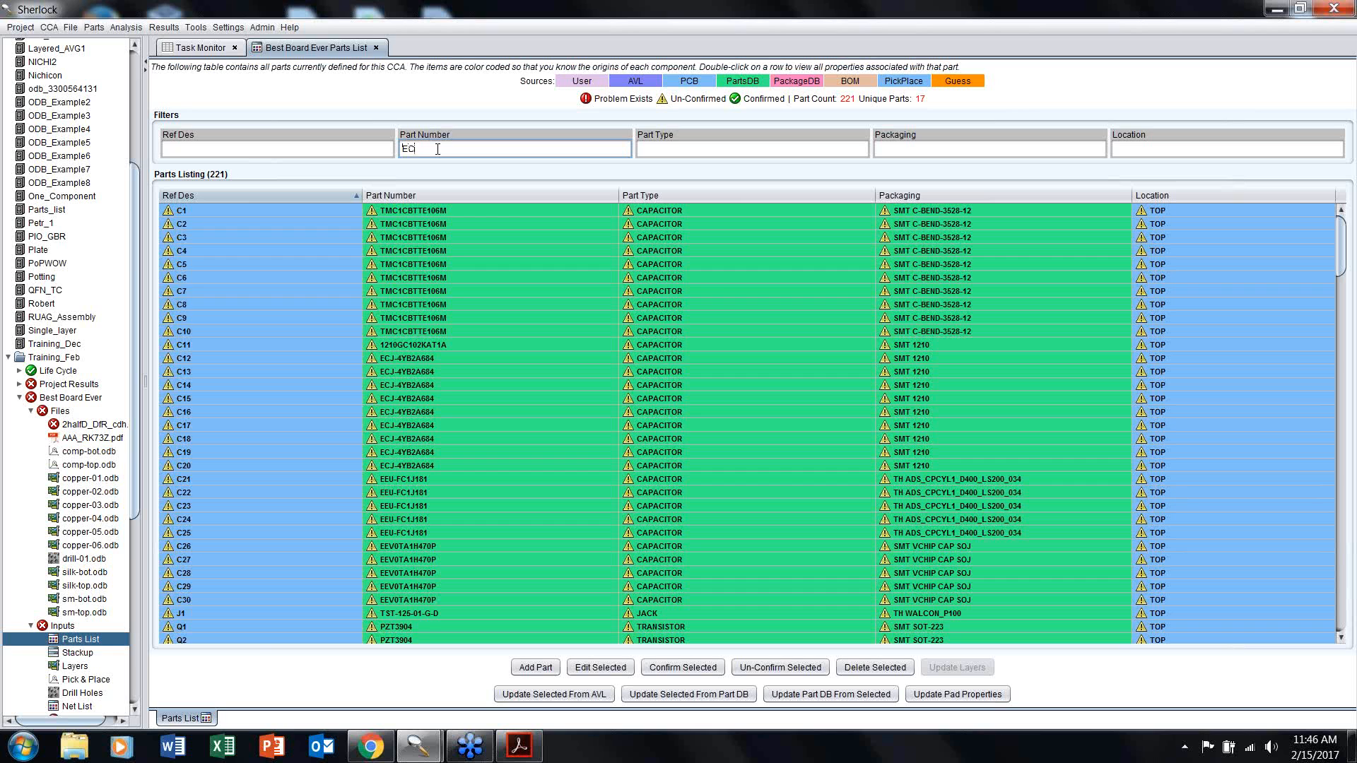
{"action": "type", "text": "ECJ"}
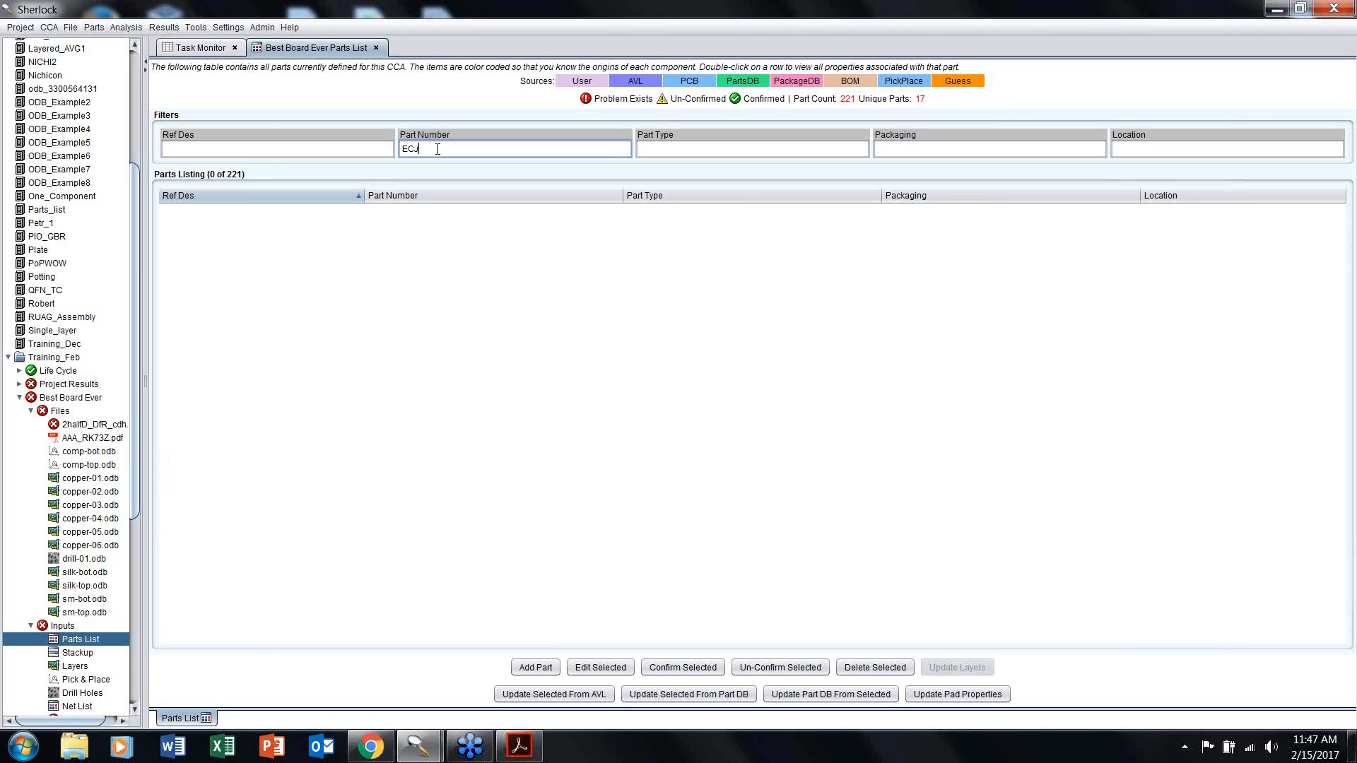
{"action": "key", "text": "ctrl+a"}
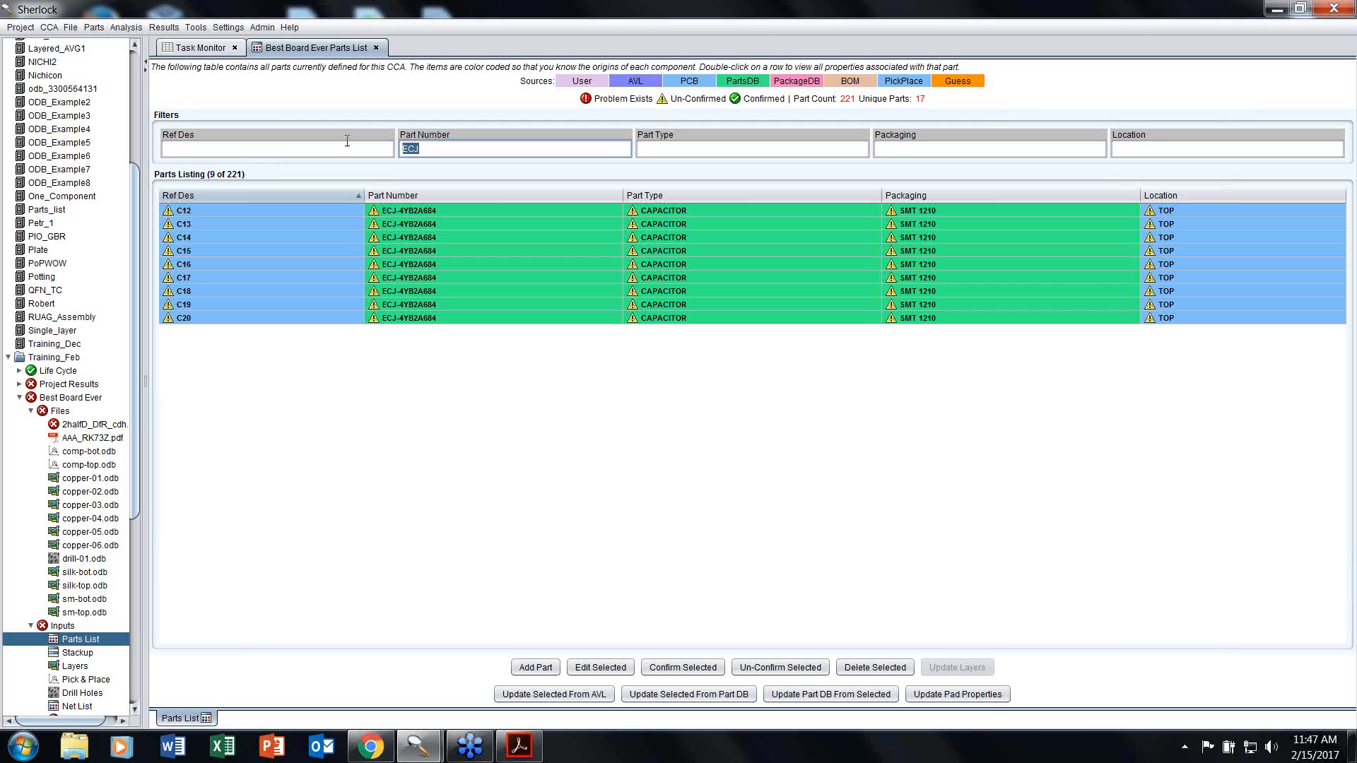
{"action": "key", "text": "BackSpace"}
{"action": "left_click", "coordinate": [677, 149]}
{"action": "left_click", "coordinate": [956, 143]}
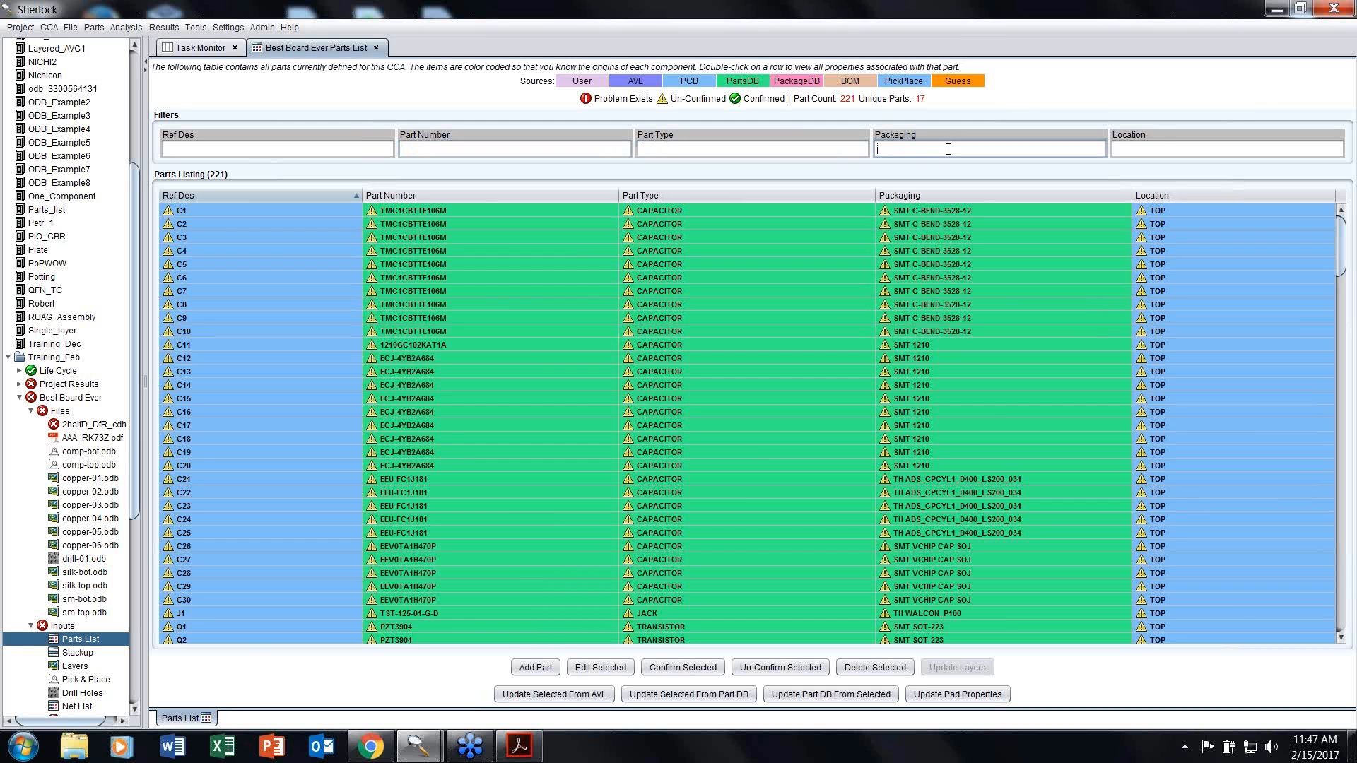
{"action": "left_click", "coordinate": [1150, 153]}
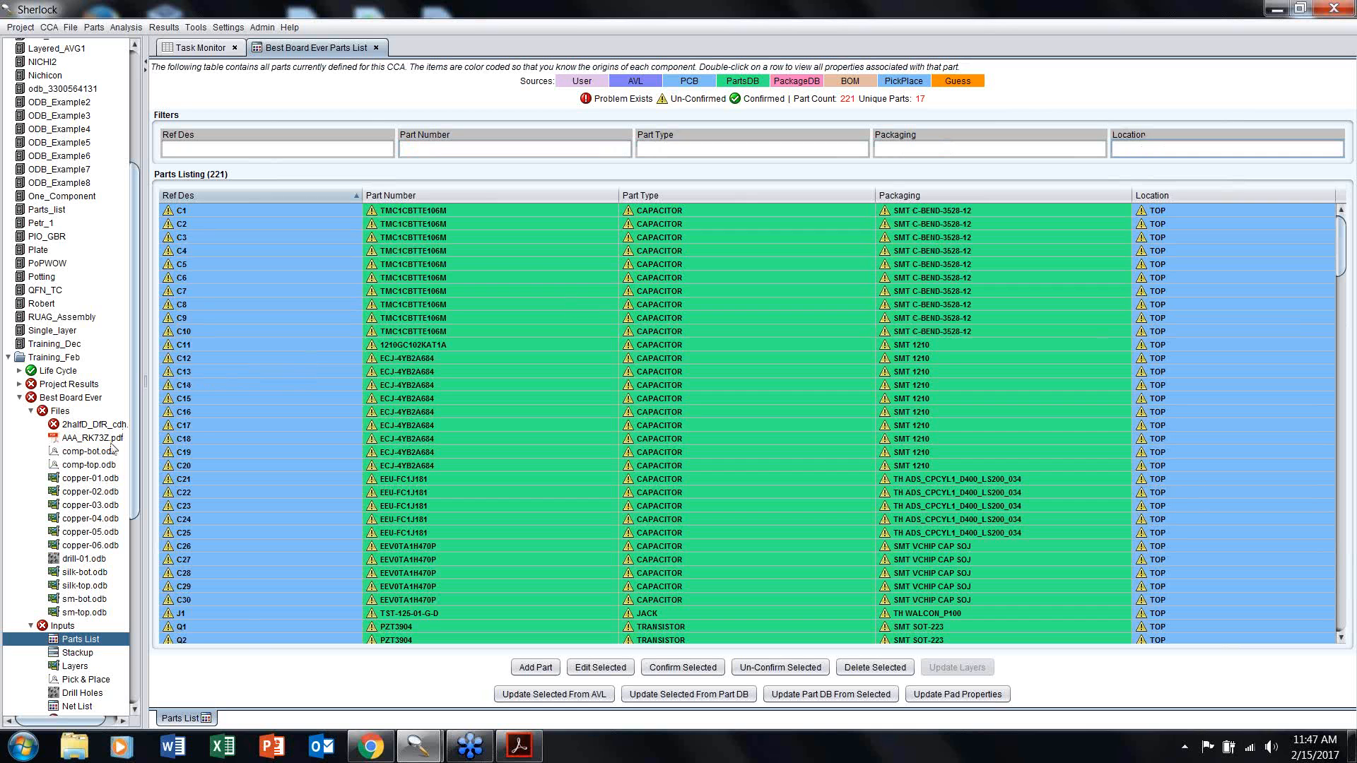
Step: Close the parts list and open the layers view of Best Board Ever
{"action": "left_click", "coordinate": [378, 48]}
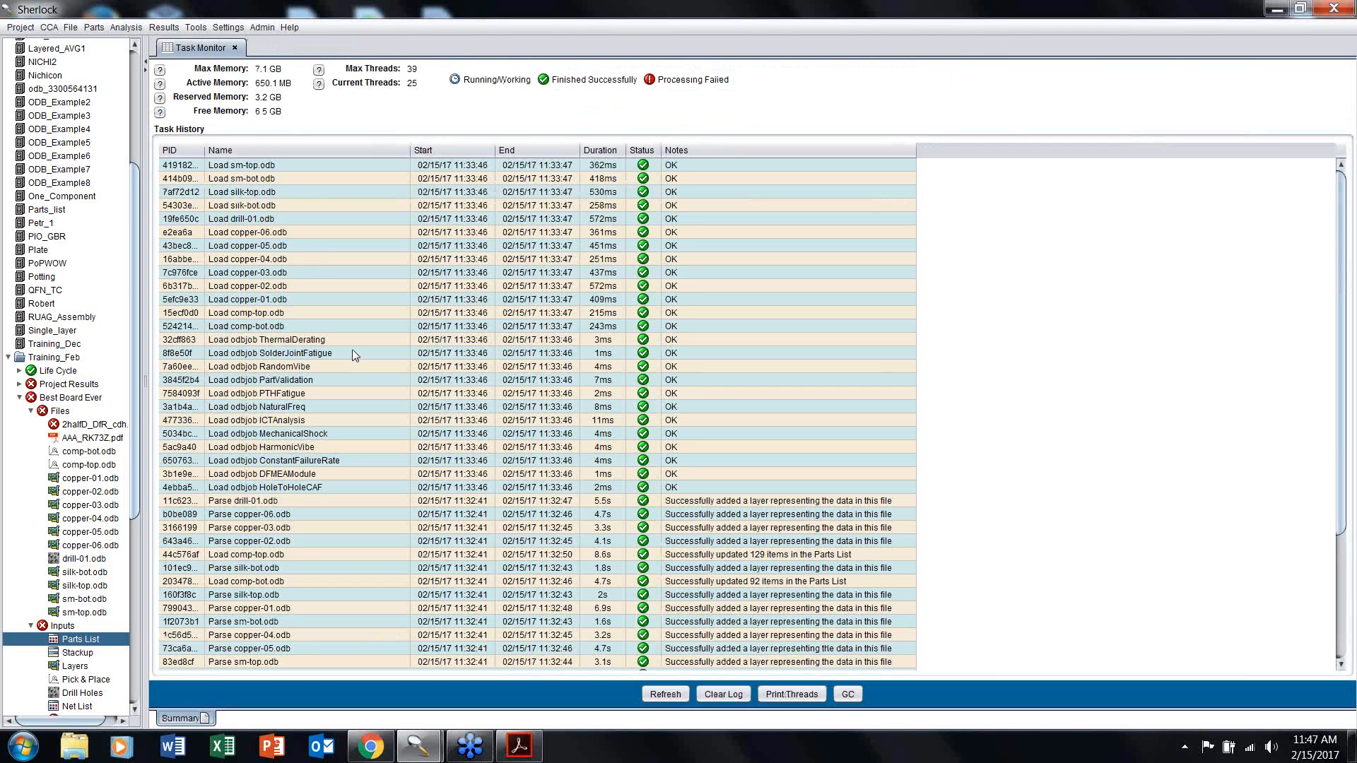
{"action": "scroll", "coordinate": [53, 677], "scroll_direction": "down", "scroll_amount": 1}
{"action": "scroll", "coordinate": [53, 677], "scroll_direction": "down", "scroll_amount": 3}
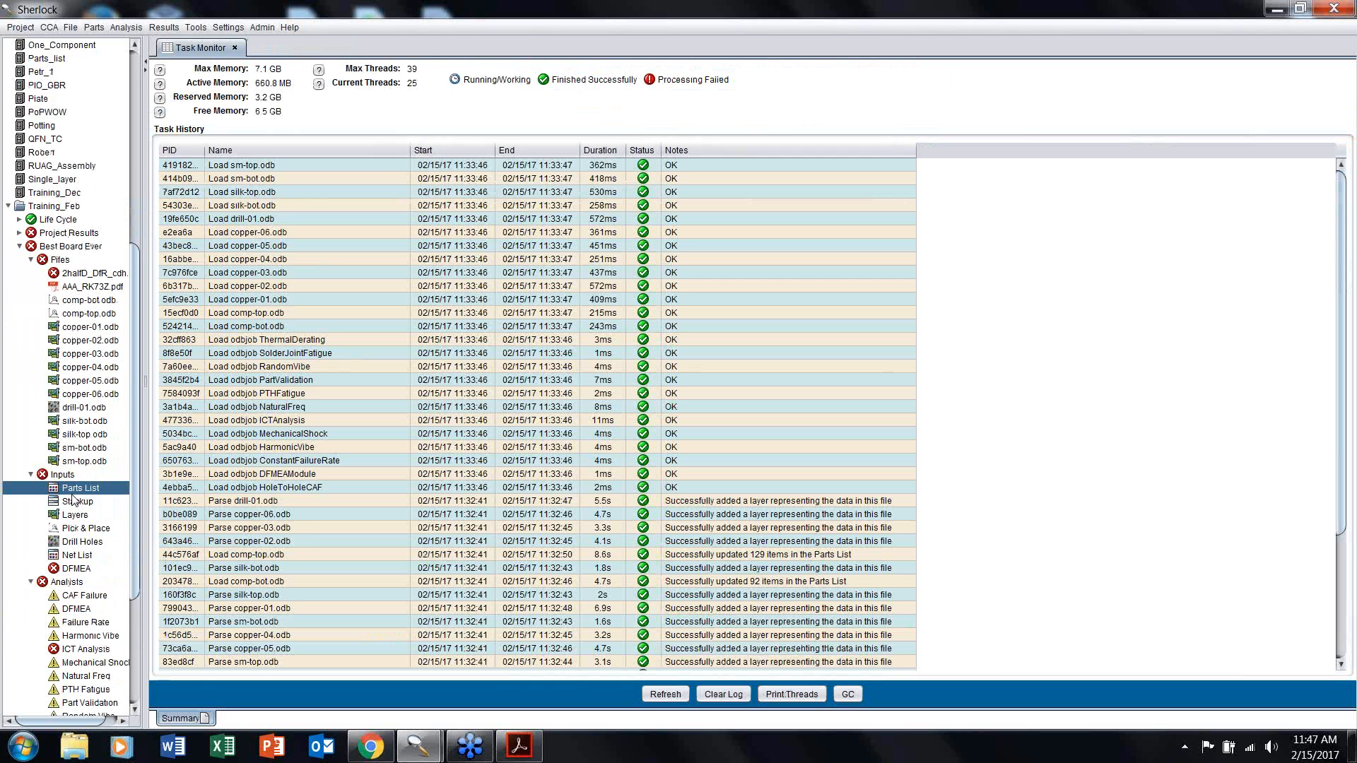
{"action": "left_click", "coordinate": [74, 503]}
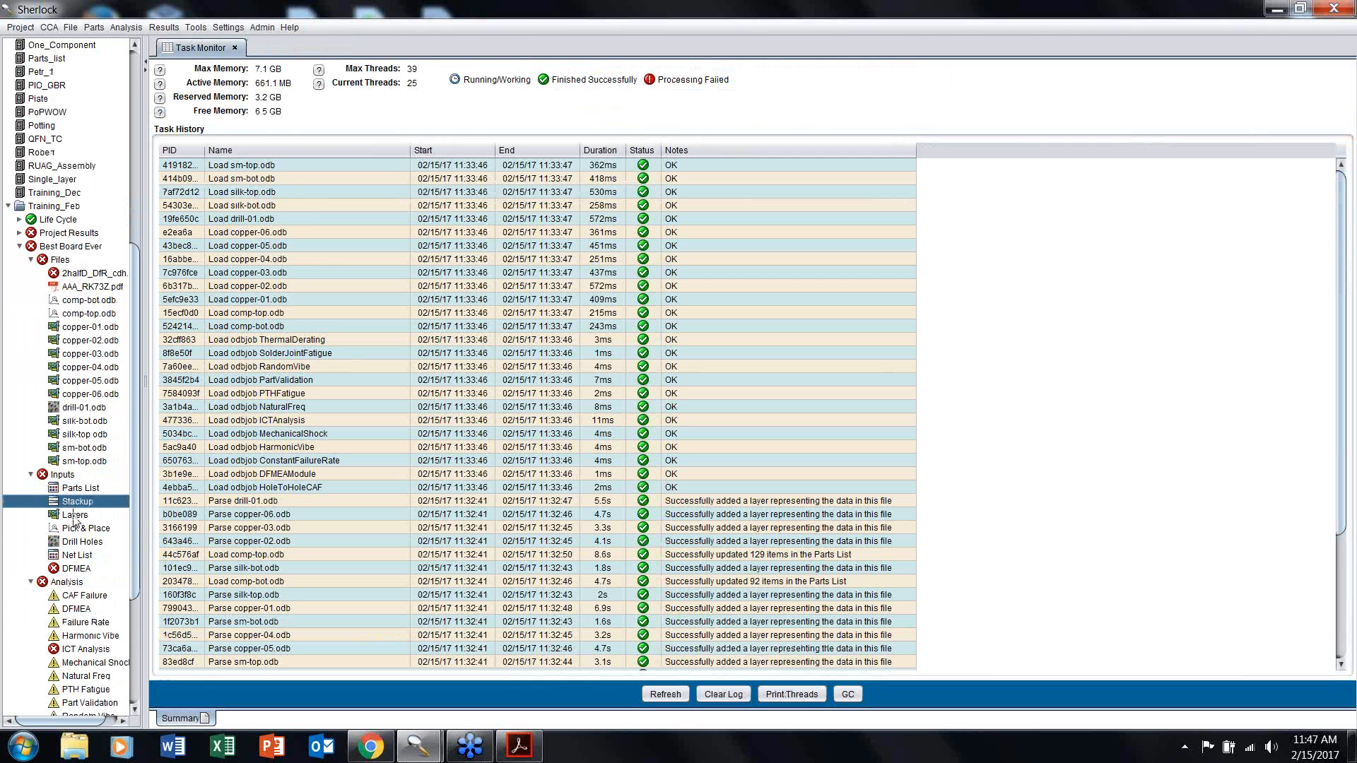
{"action": "left_click", "coordinate": [75, 518]}
{"action": "double_click", "coordinate": [75, 520]}
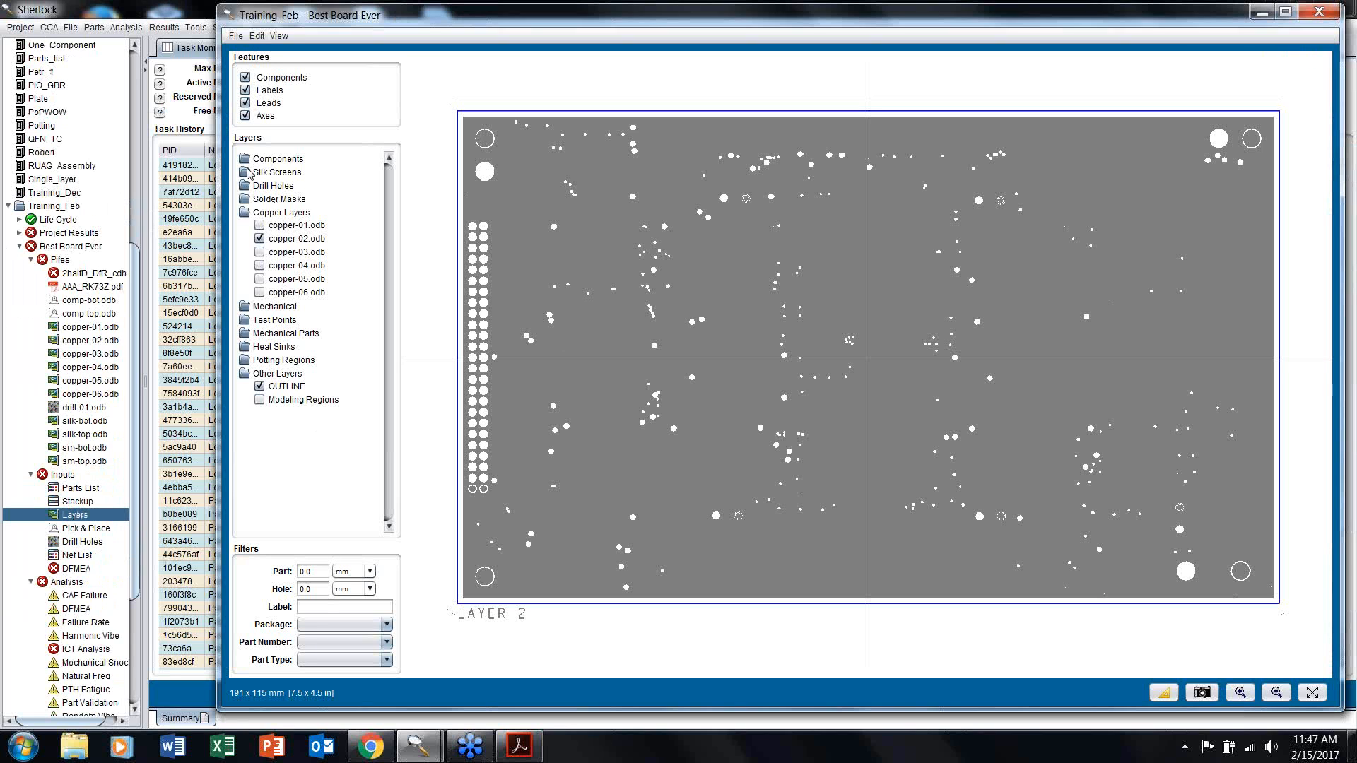
Step: Hide the copper-02.odb layer, and show the copper-01.odb and comp-top layers
{"action": "left_click", "coordinate": [260, 239]}
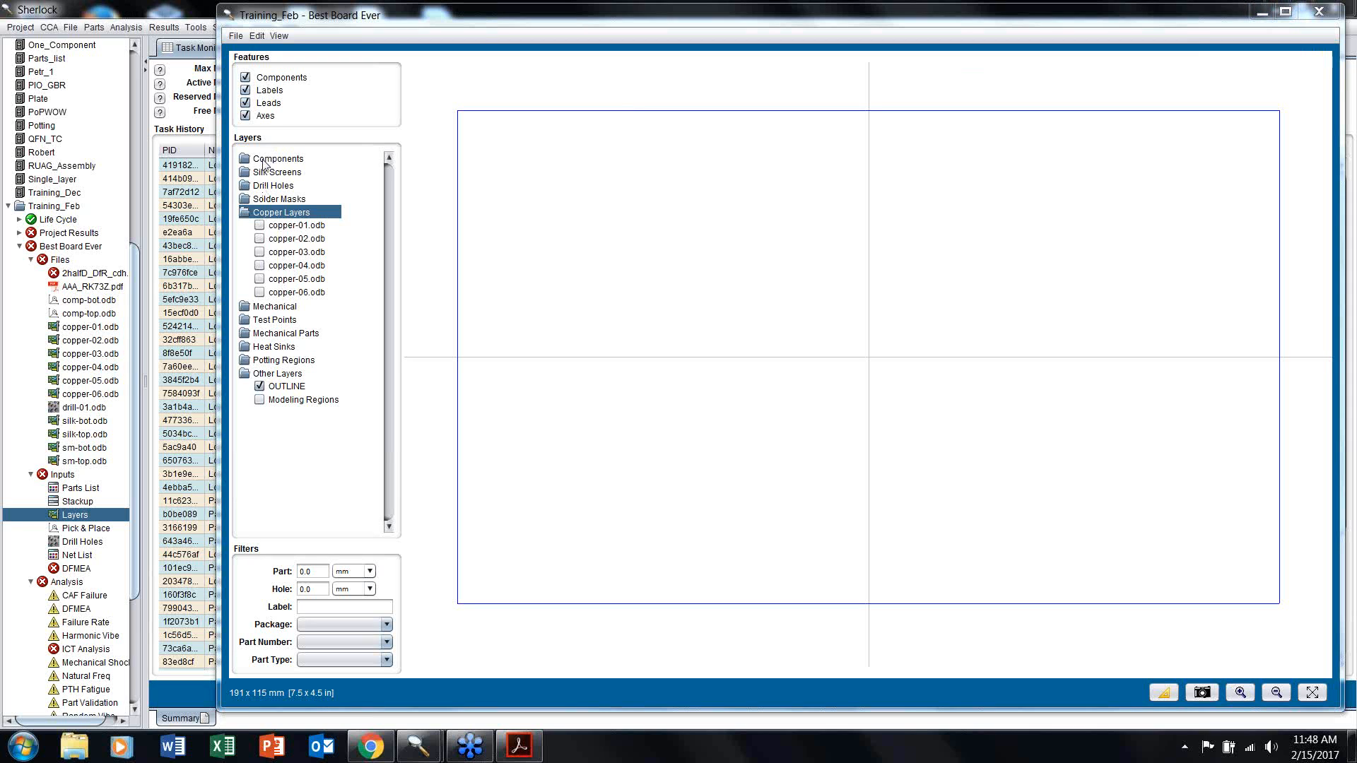
{"action": "left_click", "coordinate": [233, 36]}
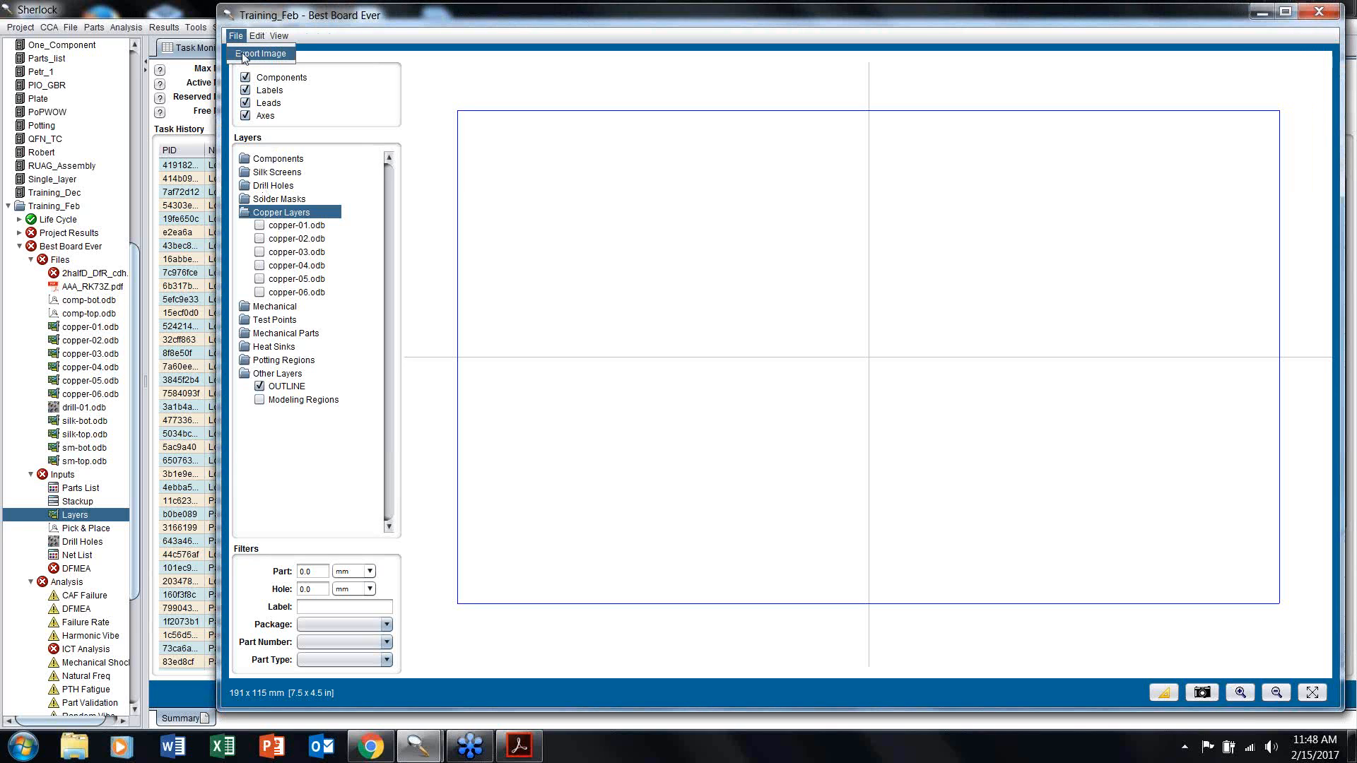
{"action": "left_click", "coordinate": [260, 225]}
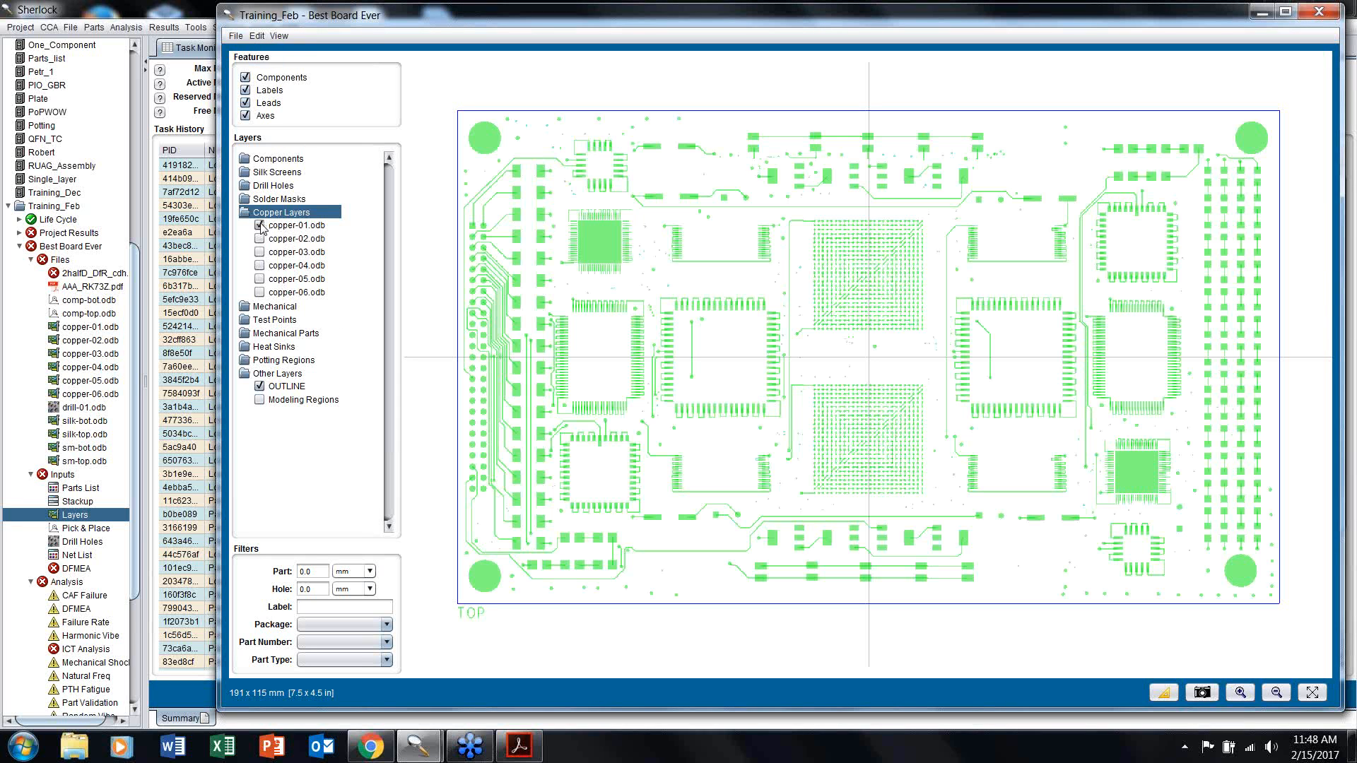
{"action": "double_click", "coordinate": [260, 159]}
{"action": "left_click", "coordinate": [260, 172]}
{"action": "left_click", "coordinate": [260, 185]}
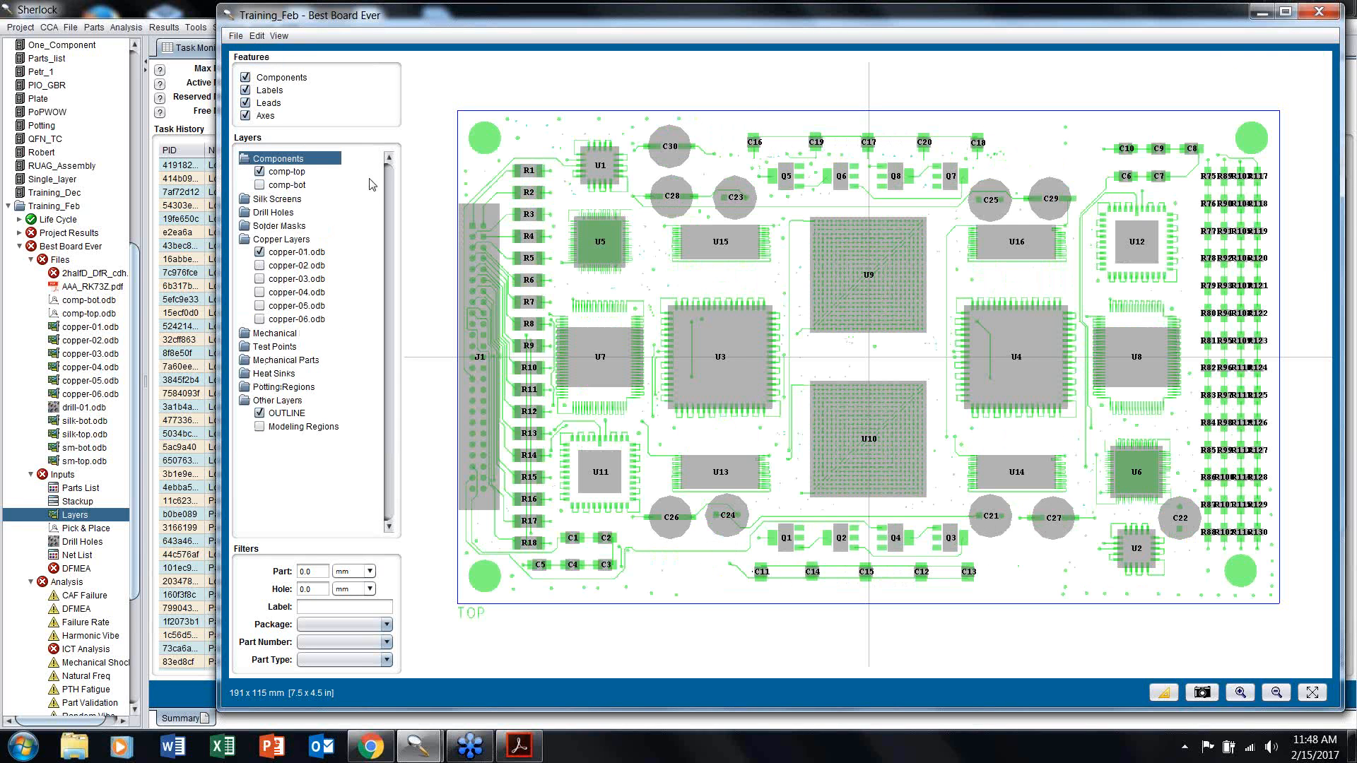
Step: Open the layer image export options, examine the scale factor, and close them without exporting
{"action": "left_click", "coordinate": [236, 36]}
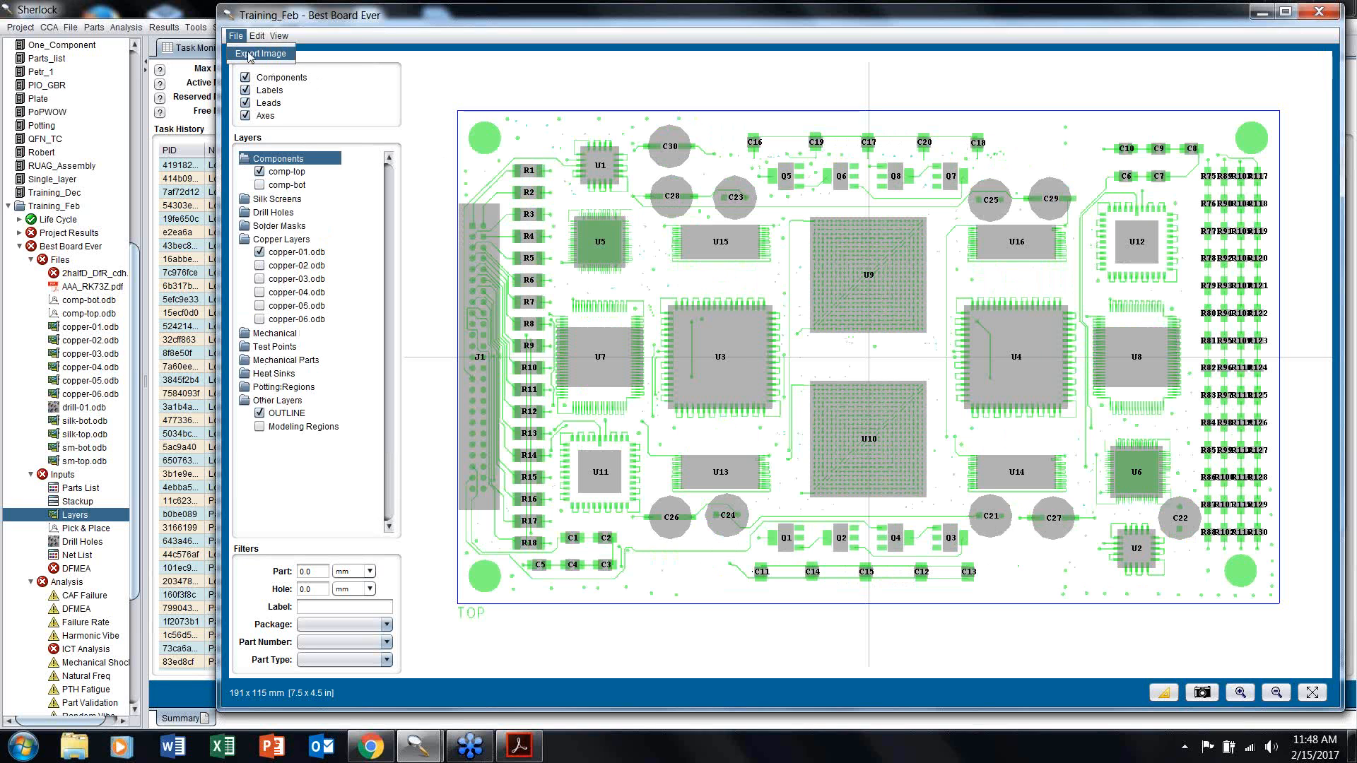
{"action": "left_click", "coordinate": [262, 55]}
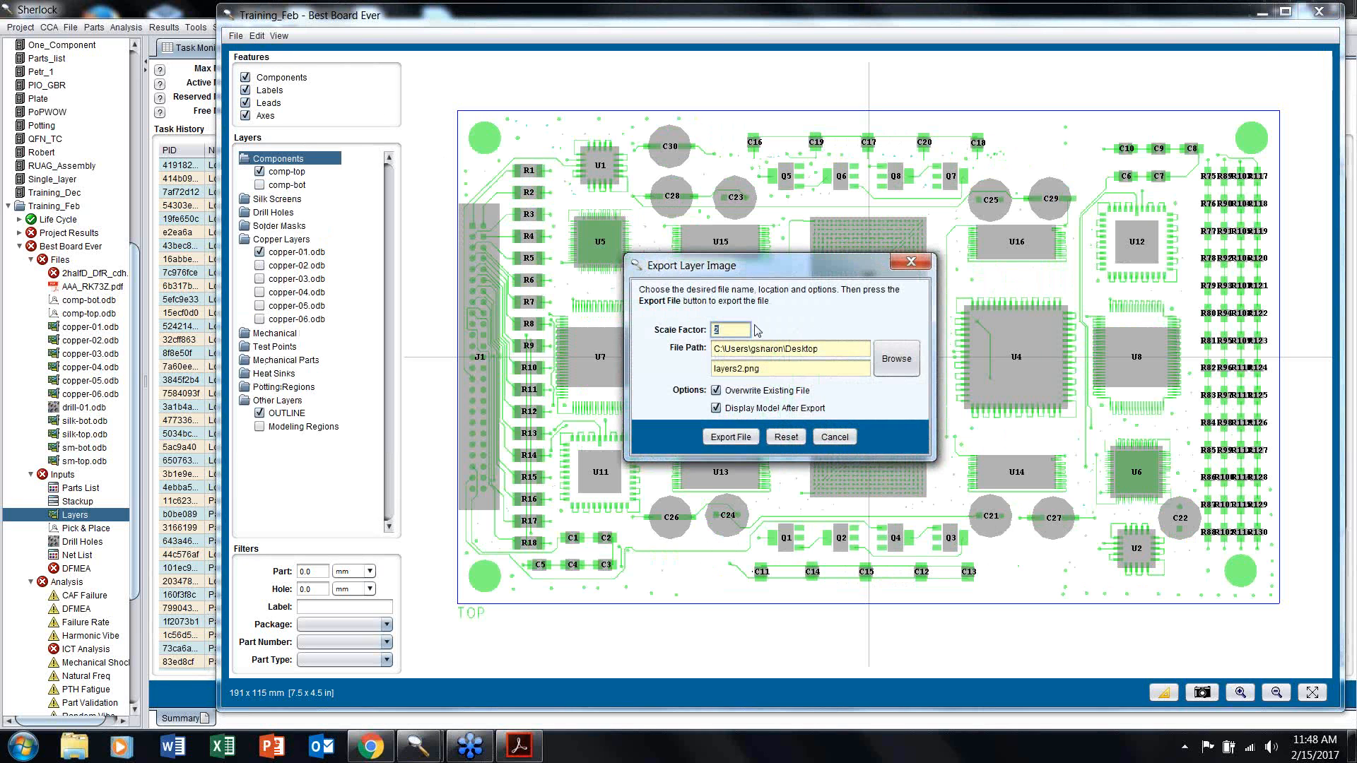
{"action": "double_click", "coordinate": [714, 329]}
{"action": "left_click", "coordinate": [910, 264]}
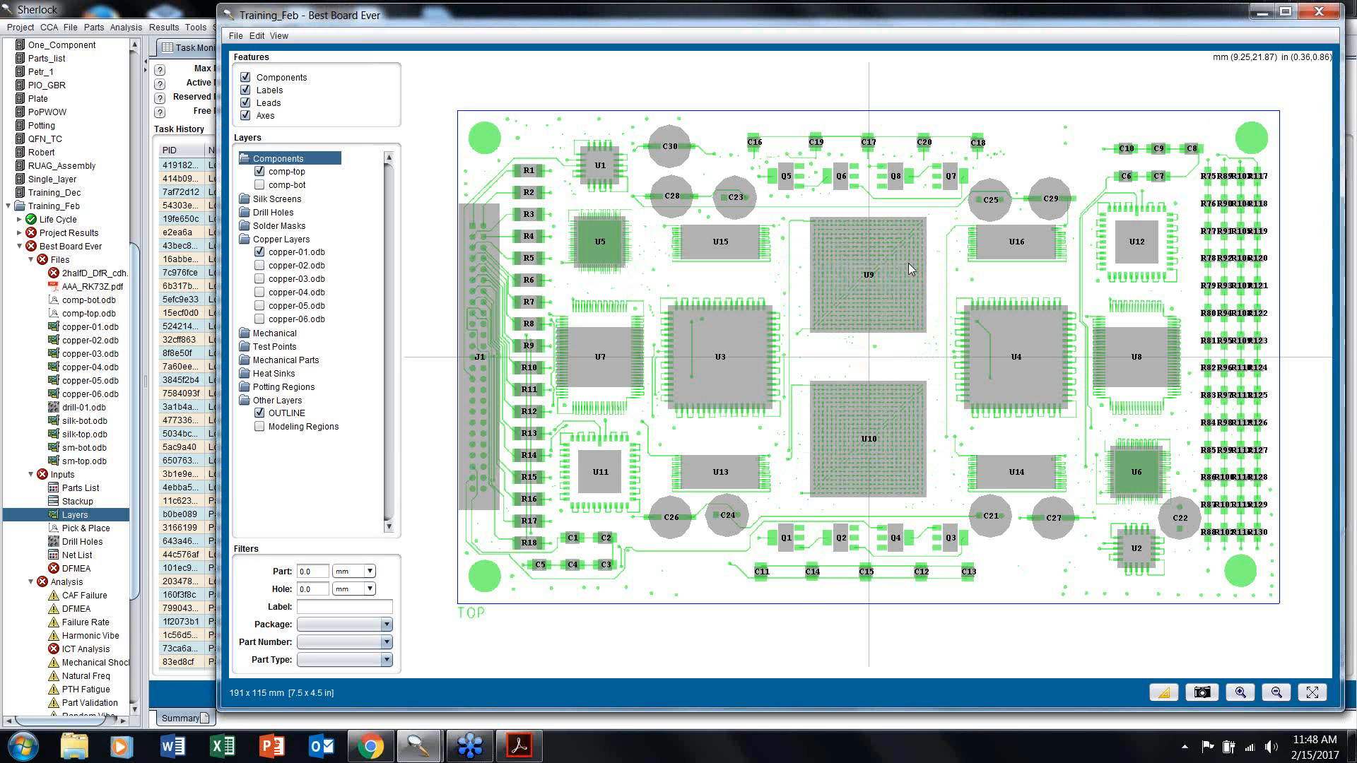
Step: Zoom the board view in and out, and fit the whole board back into view
{"action": "left_click", "coordinate": [277, 36]}
{"action": "left_click", "coordinate": [291, 53]}
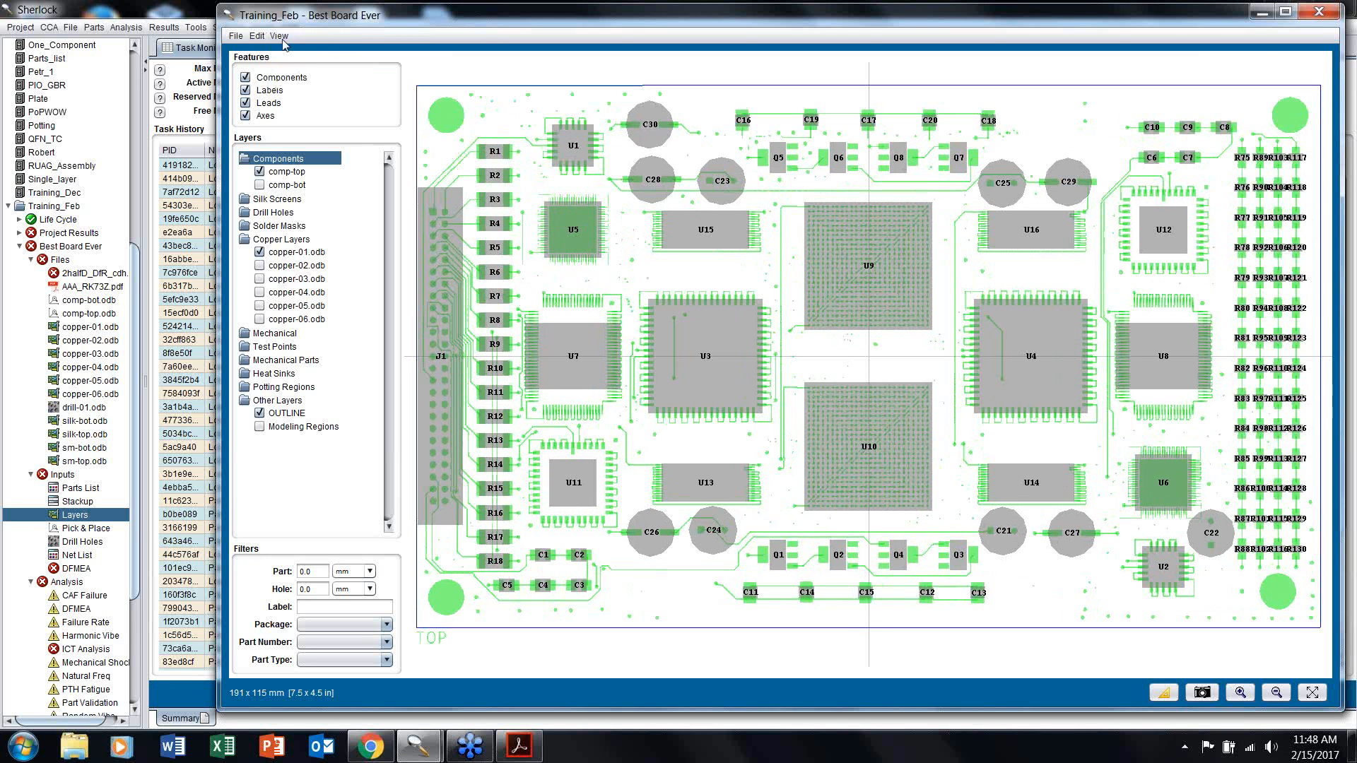
{"action": "left_click", "coordinate": [279, 36]}
{"action": "left_click", "coordinate": [293, 67]}
{"action": "scroll", "coordinate": [842, 465], "scroll_direction": "up", "scroll_amount": 4}
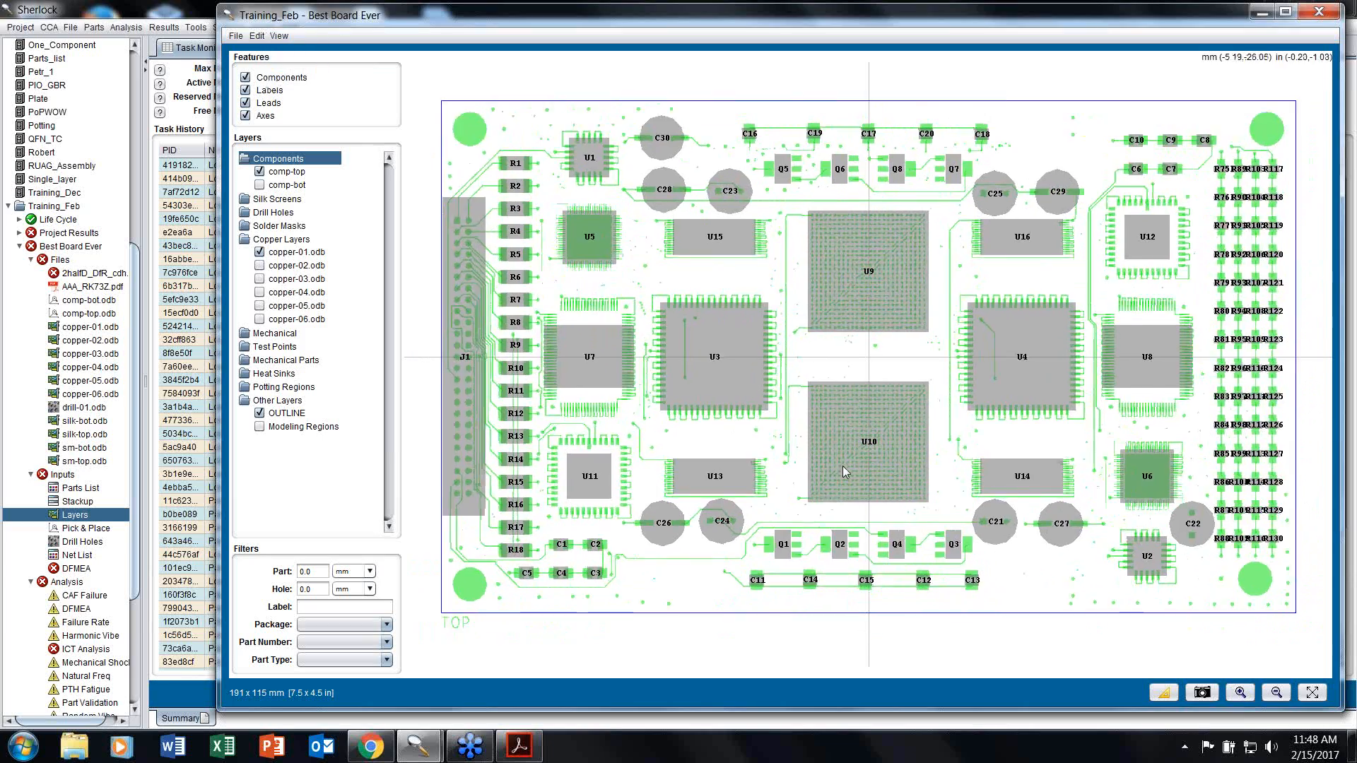
{"action": "scroll", "coordinate": [858, 408], "scroll_direction": "down", "scroll_amount": 4}
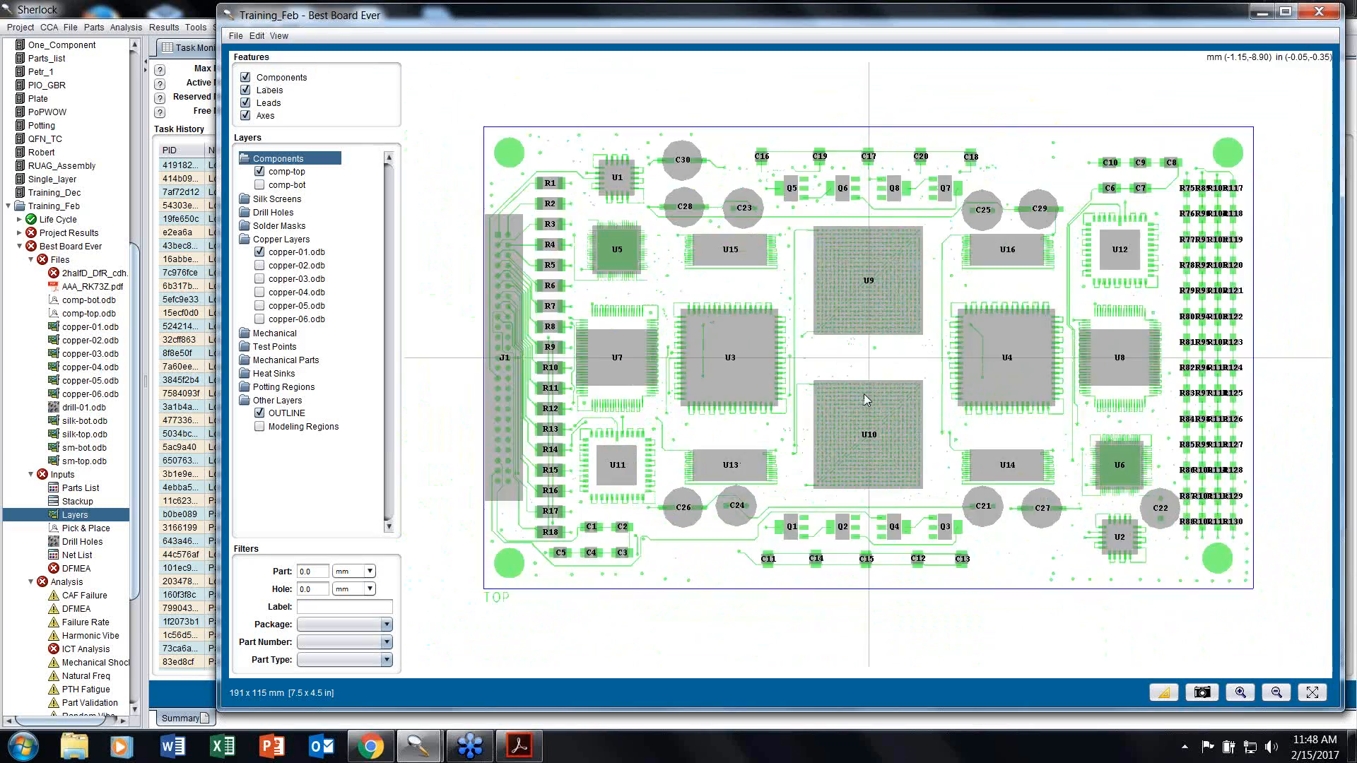
{"action": "scroll", "coordinate": [855, 418], "scroll_direction": "up", "scroll_amount": 1}
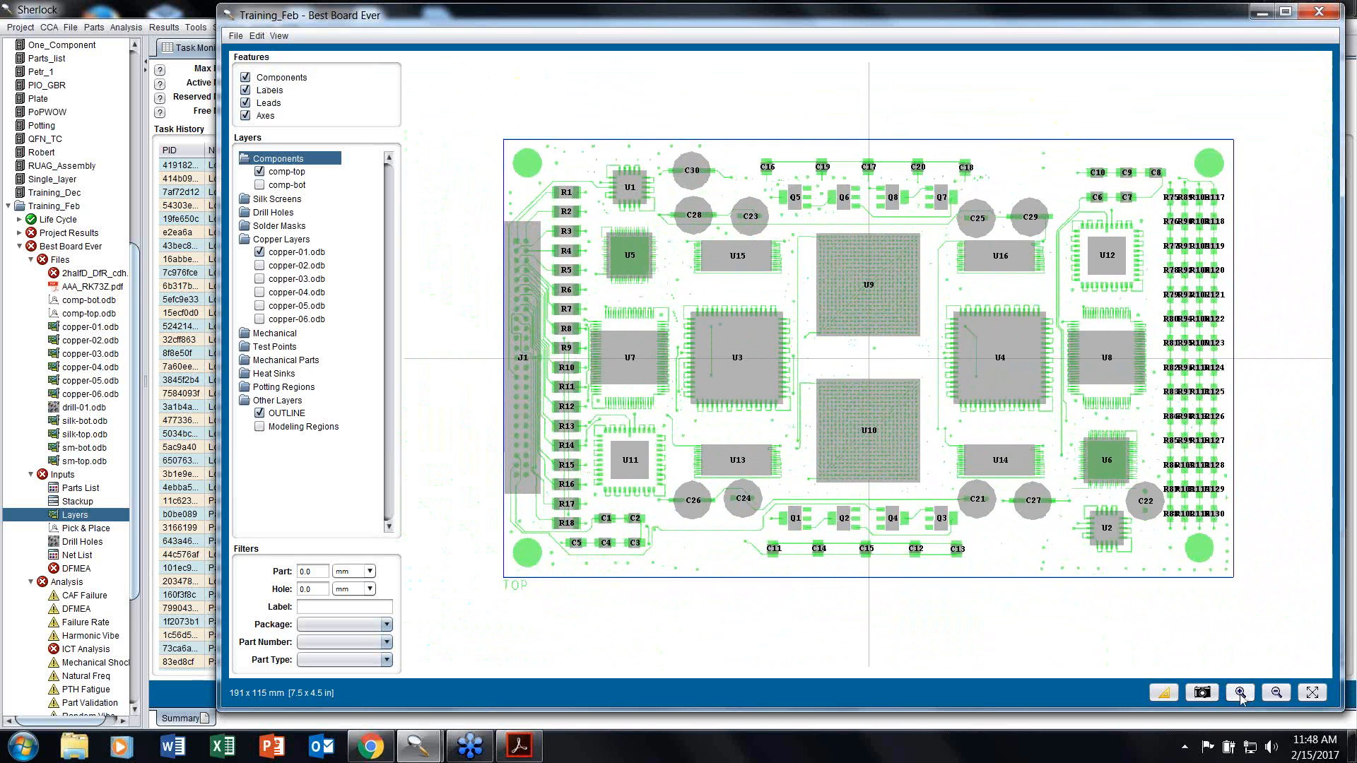
{"action": "left_click", "coordinate": [1274, 693]}
{"action": "left_click", "coordinate": [1240, 694]}
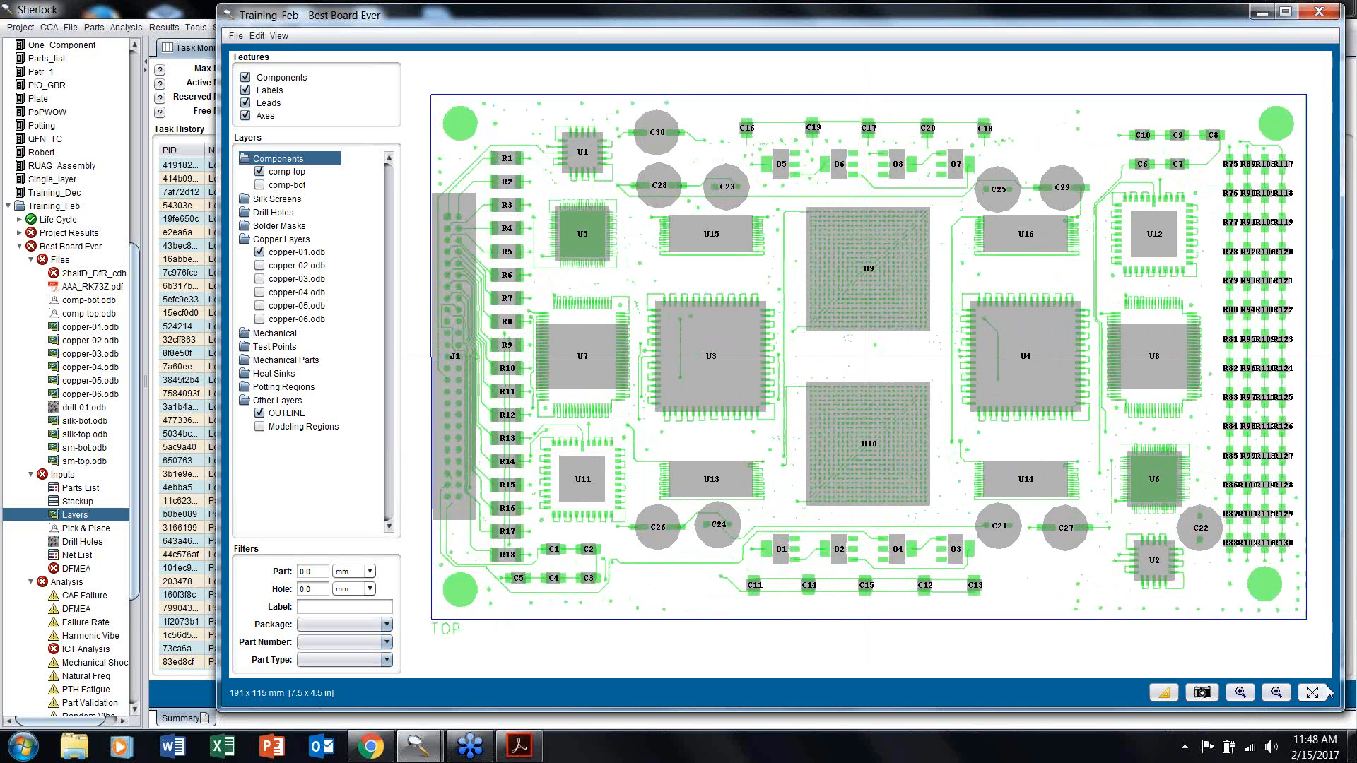
{"action": "left_click", "coordinate": [1313, 693]}
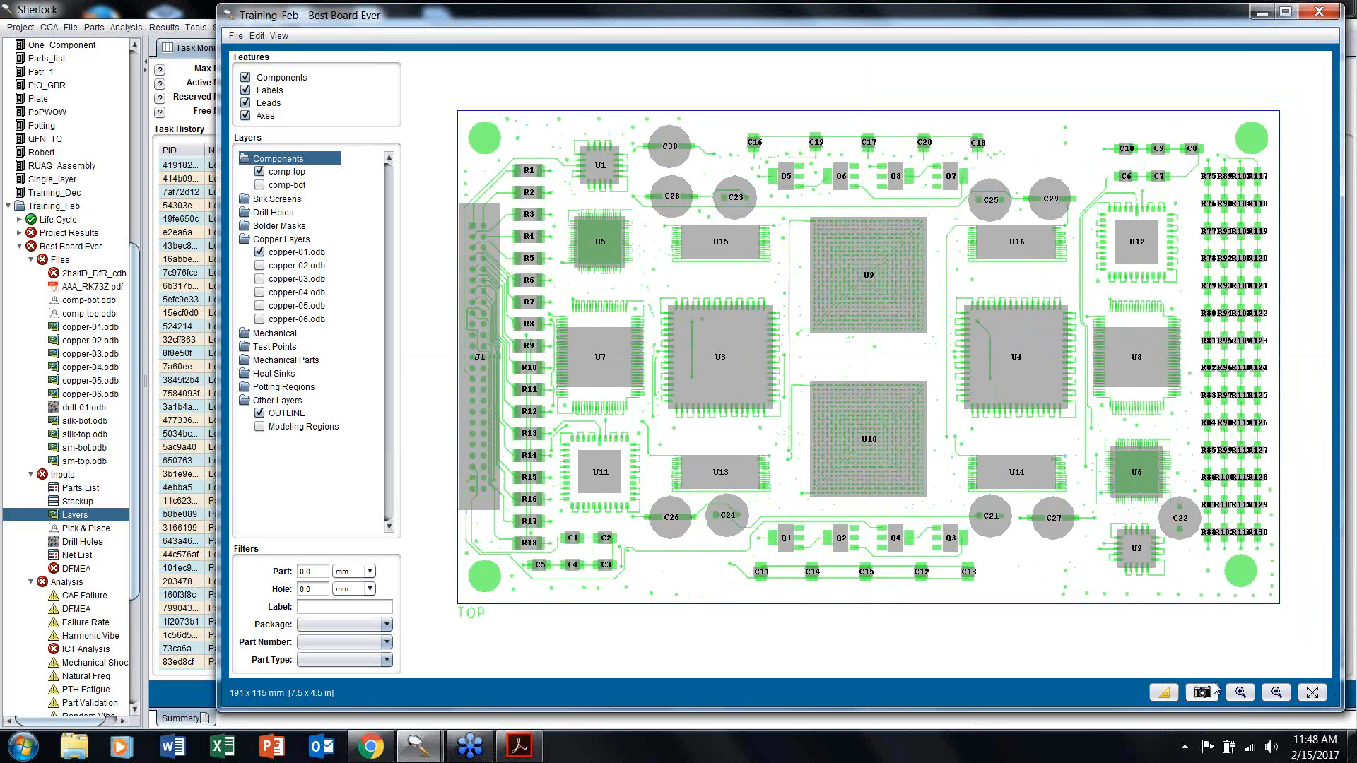
{"action": "left_click", "coordinate": [258, 36]}
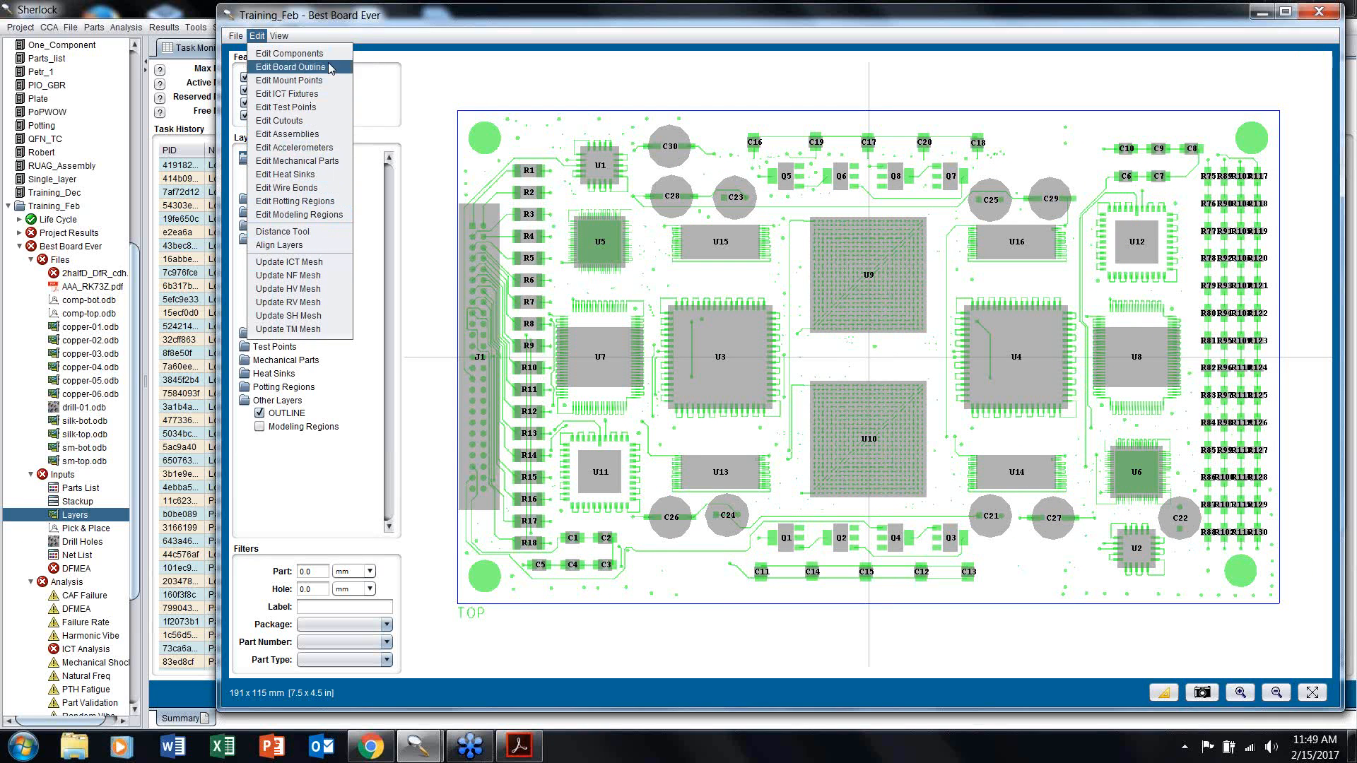
{"action": "left_click", "coordinate": [429, 96]}
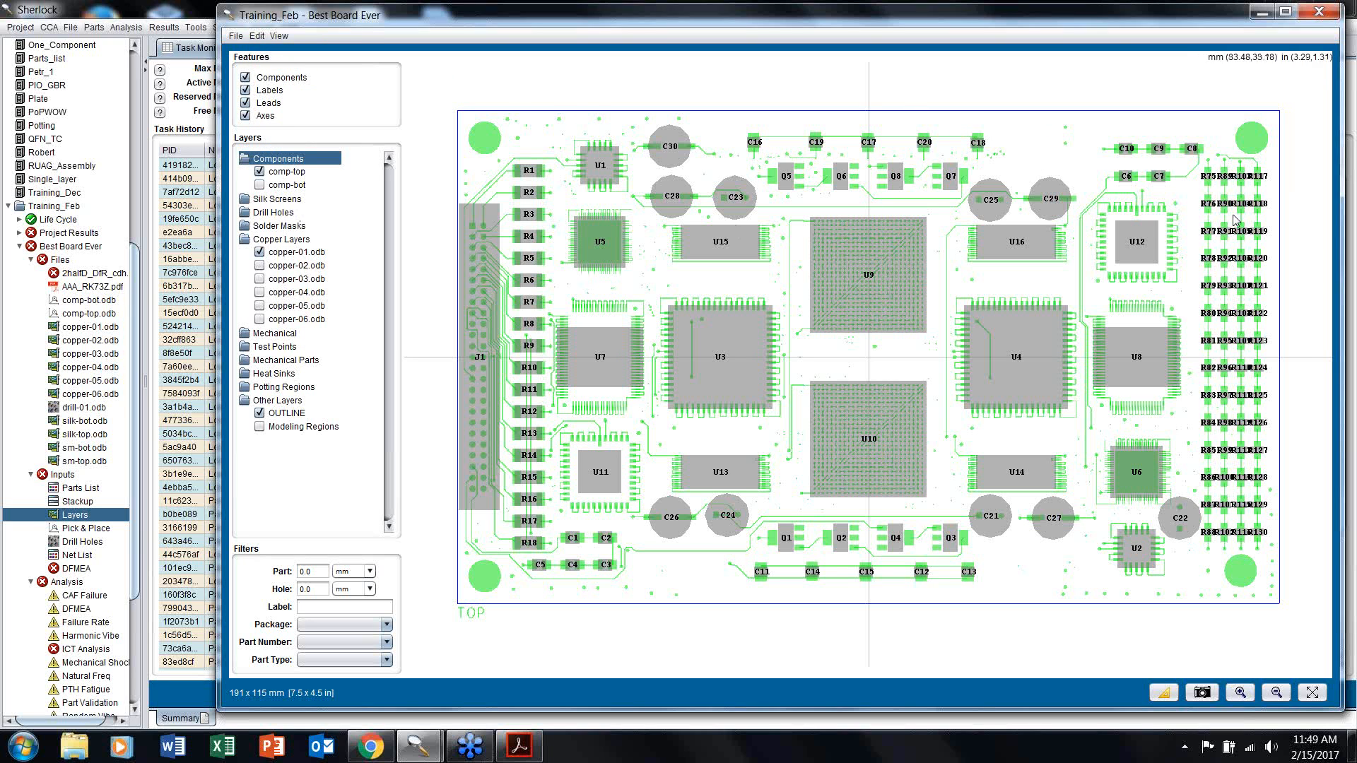
Step: Show the copper layers from copper-02.odb to copper-06.odb and the drill-01.odb drill holes
{"action": "left_click", "coordinate": [260, 266]}
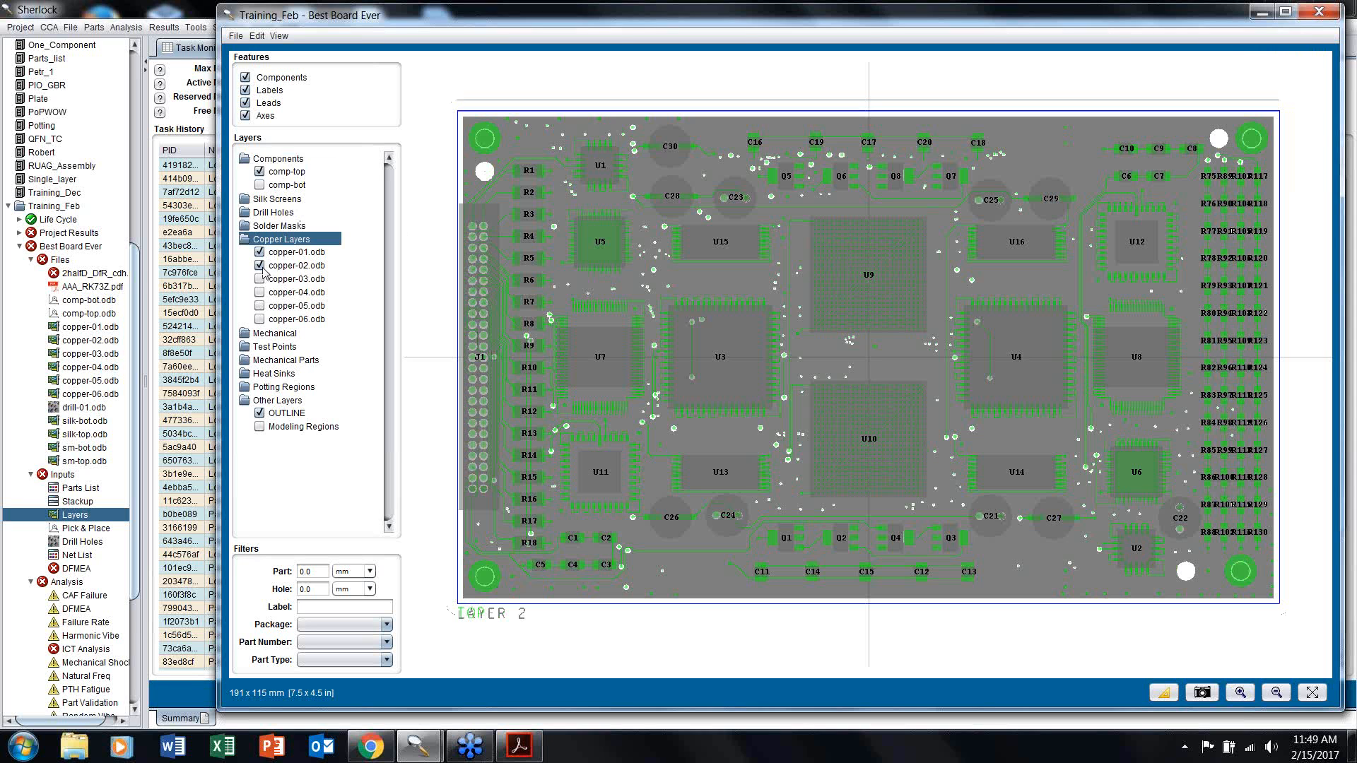
{"action": "left_click", "coordinate": [260, 280]}
{"action": "left_click", "coordinate": [259, 292]}
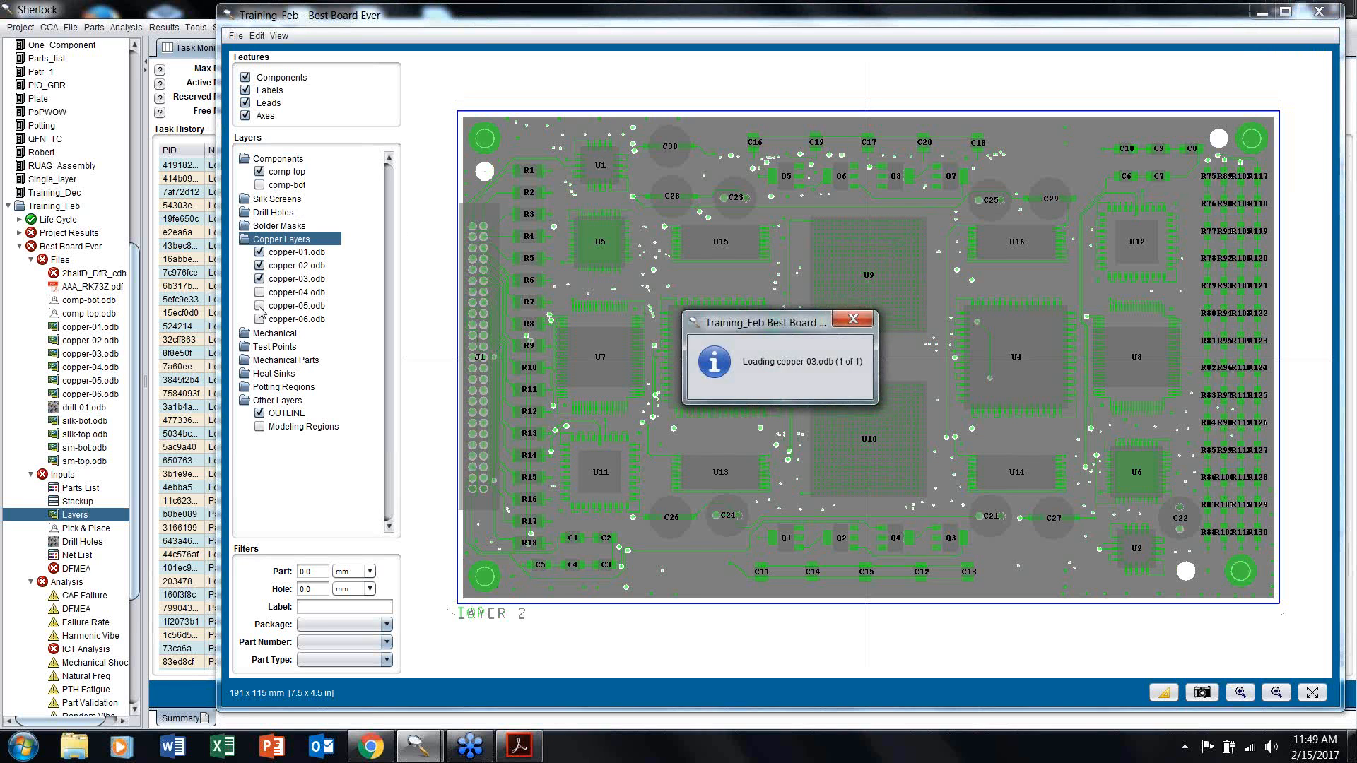
{"action": "left_click", "coordinate": [259, 306]}
{"action": "left_click", "coordinate": [259, 319]}
{"action": "double_click", "coordinate": [270, 214]}
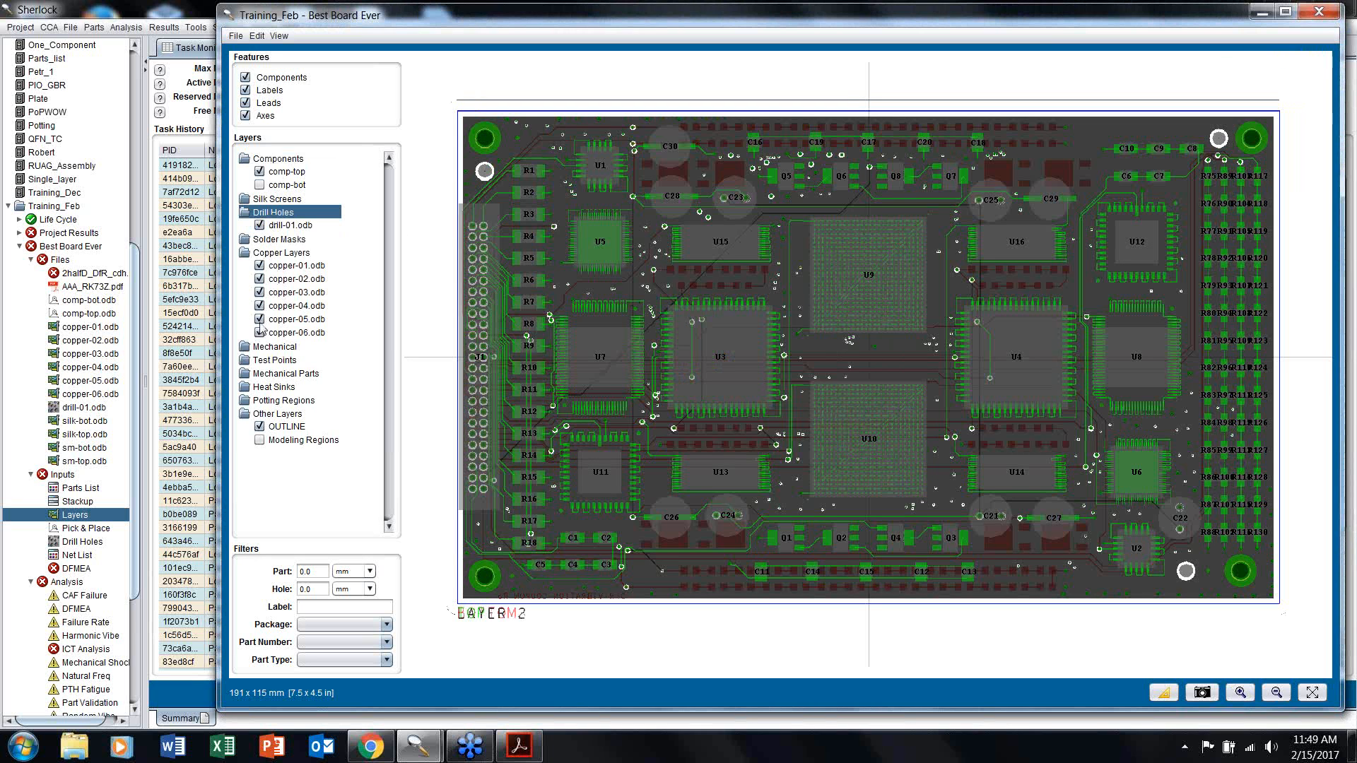
Step: Hide the copper-05.odb and copper-02.odb layers, and collapse the Copper Layers group to hide the remaining copper
{"action": "left_click", "coordinate": [260, 319]}
{"action": "left_click", "coordinate": [260, 280]}
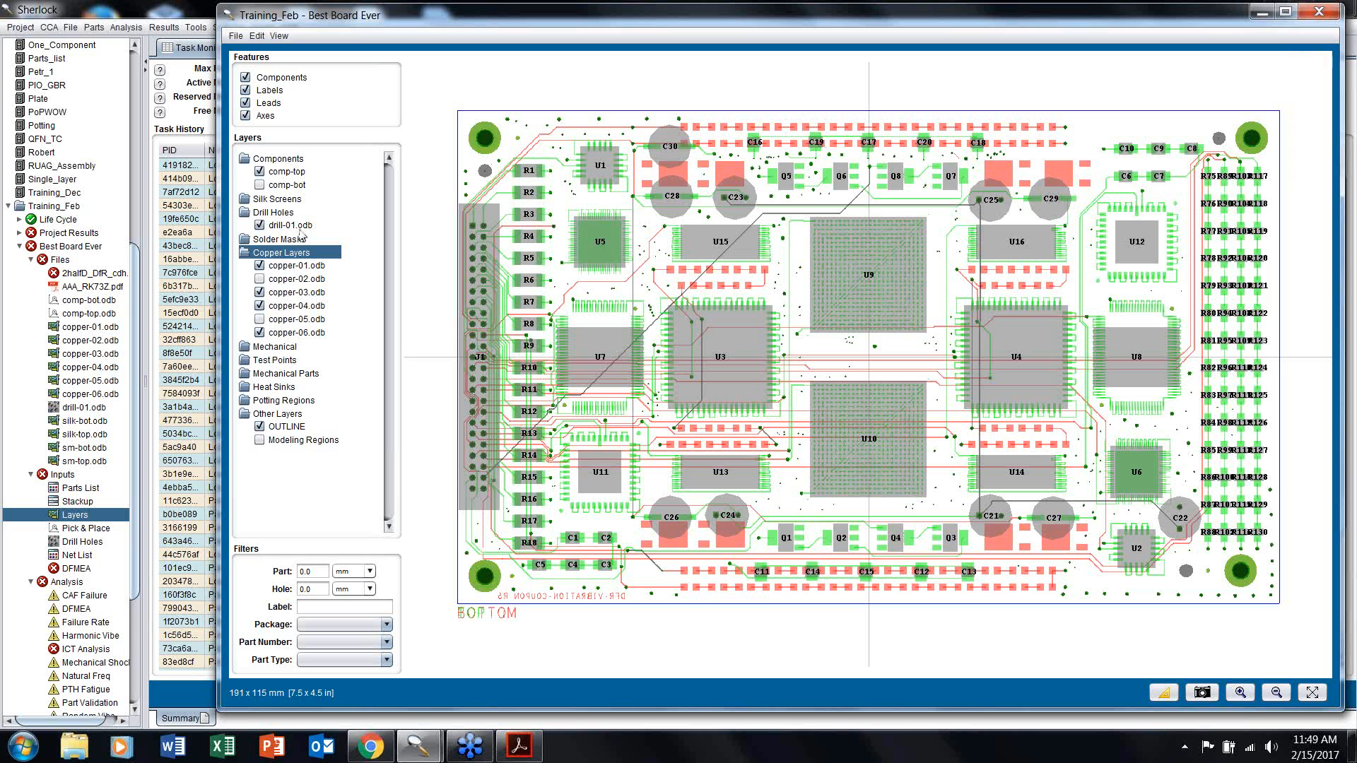
{"action": "left_click", "coordinate": [246, 256]}
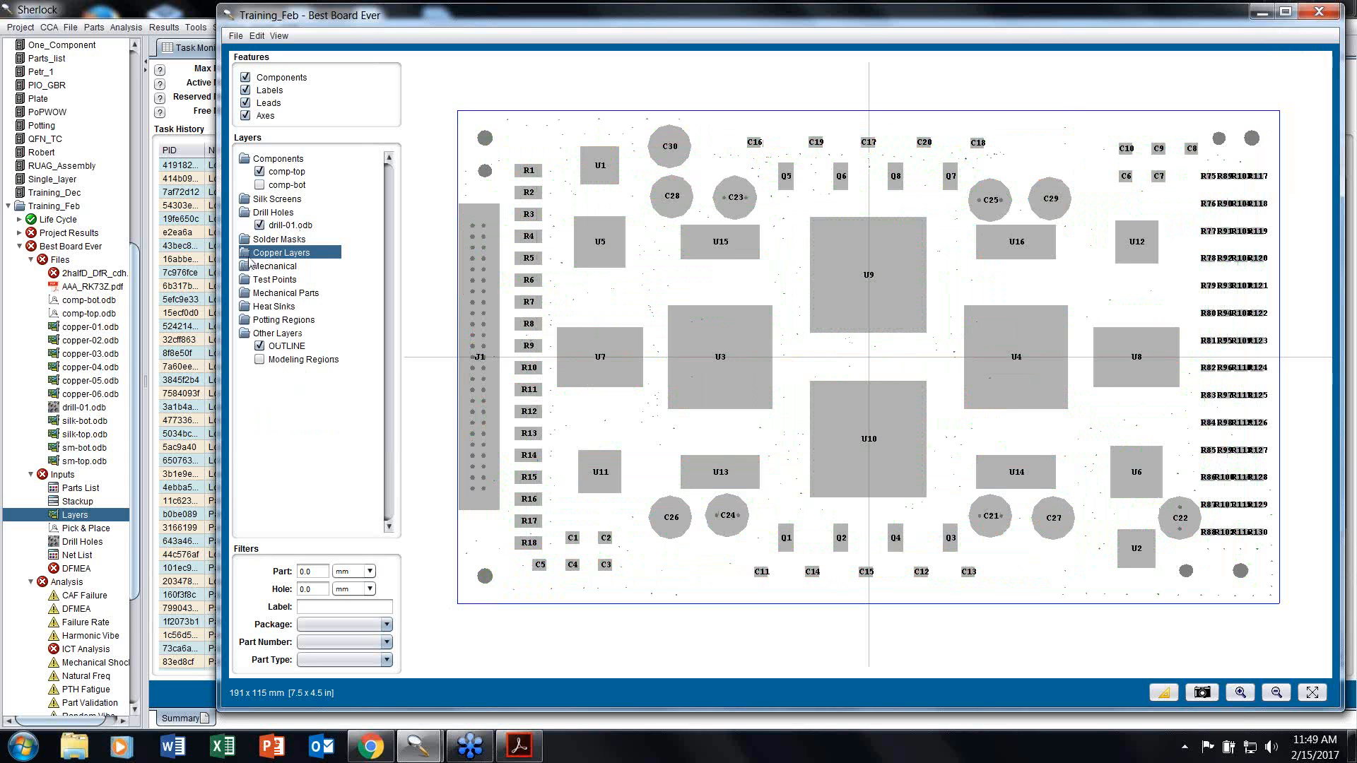
Step: Expand the solder masks, hide drill-01.odb and sm-bot.odb, and show the sm-top.odb solder mask
{"action": "left_click", "coordinate": [263, 243]}
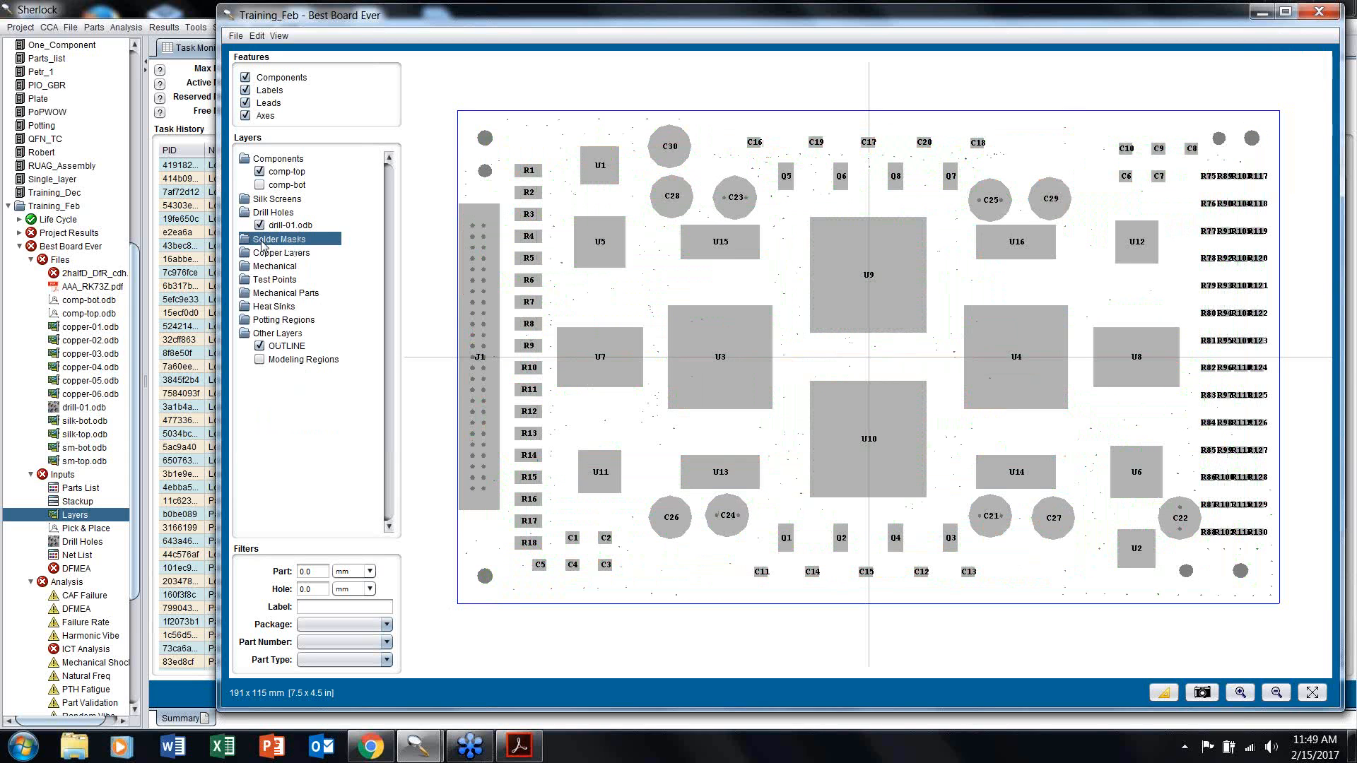
{"action": "left_click", "coordinate": [260, 251]}
{"action": "left_click", "coordinate": [259, 225]}
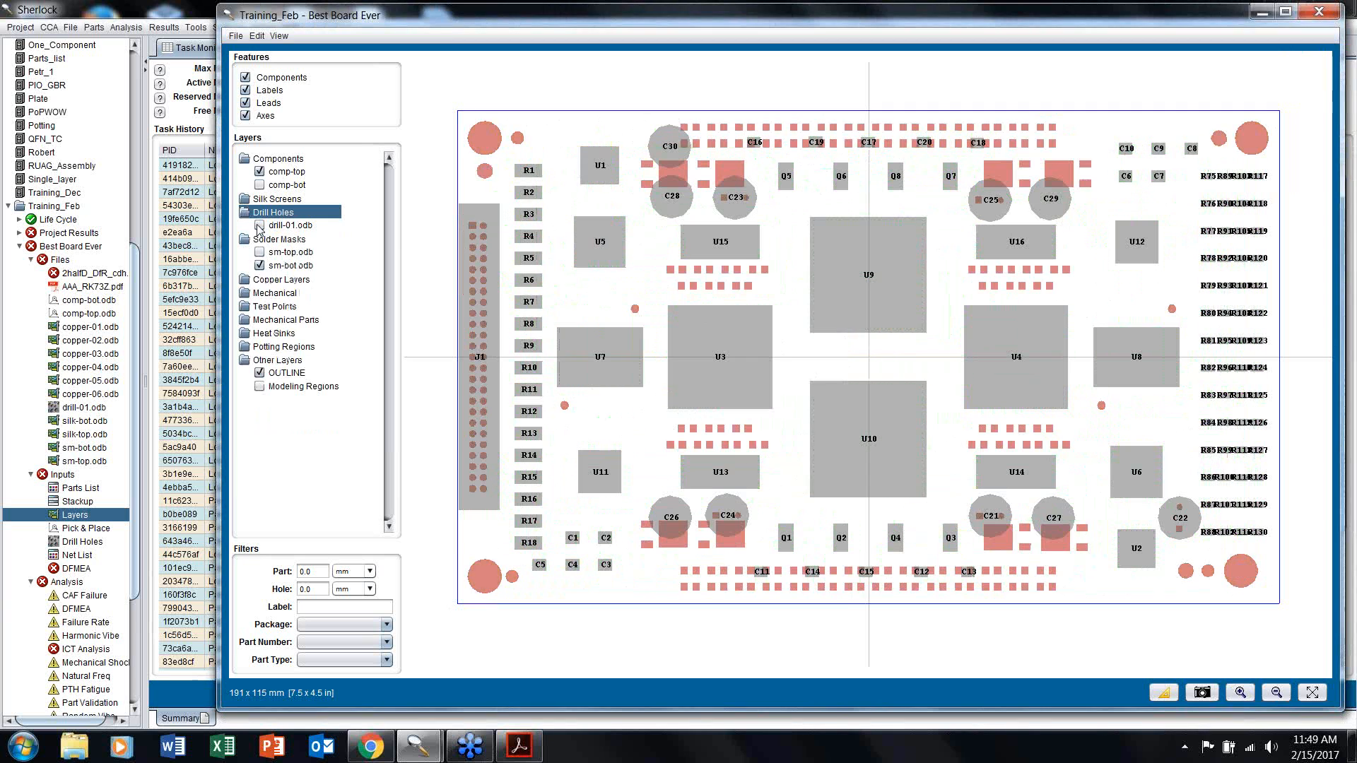
{"action": "left_click", "coordinate": [259, 265]}
{"action": "left_click", "coordinate": [259, 251]}
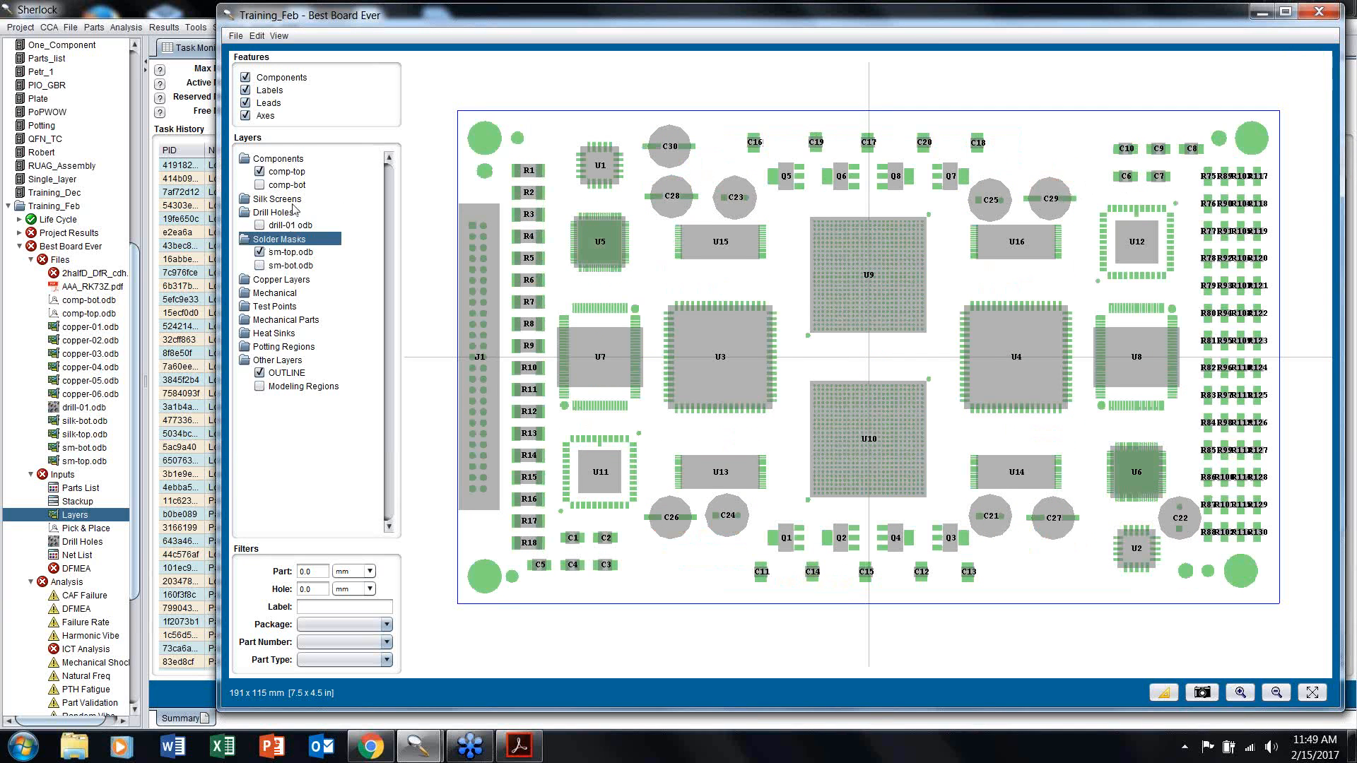
Step: Compare the board with component bodies hidden and shown, leaving the Components feature enabled
{"action": "left_click", "coordinate": [245, 80]}
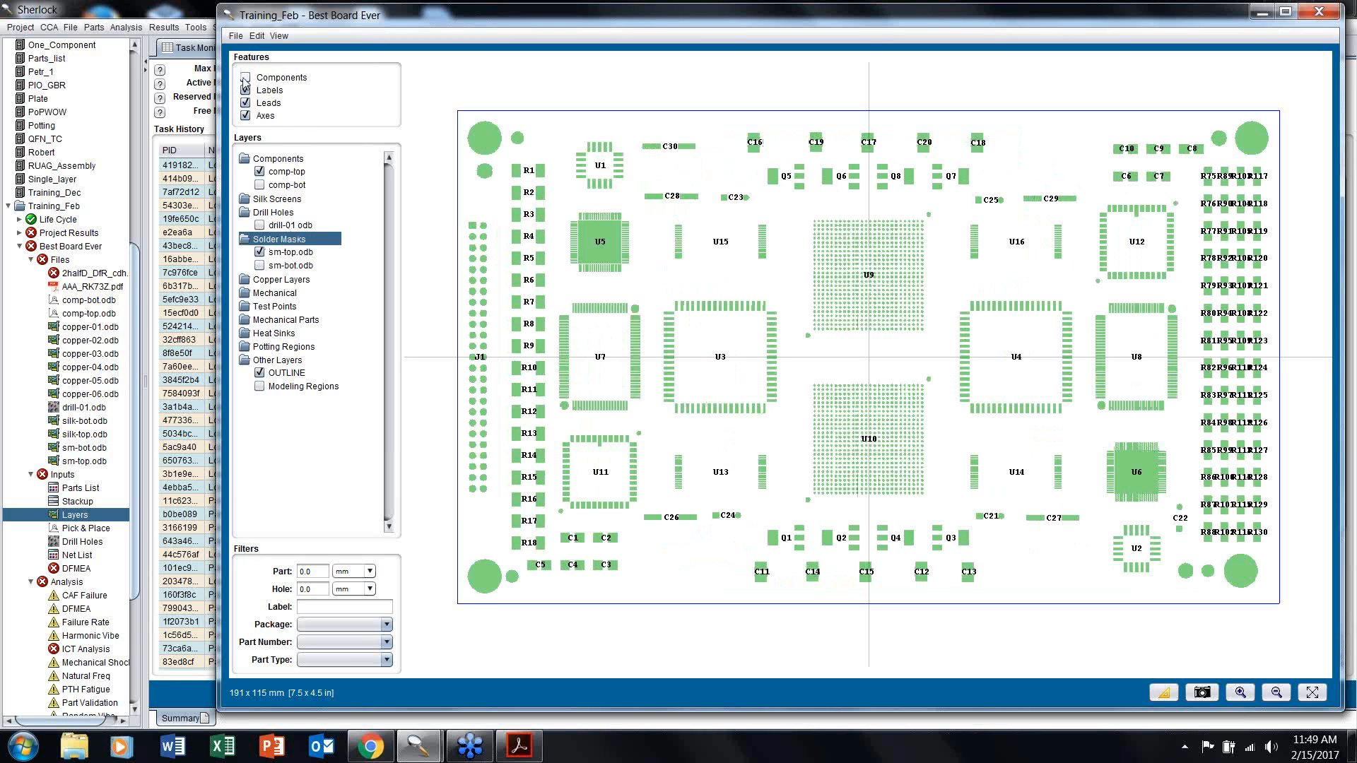
{"action": "left_click", "coordinate": [245, 77]}
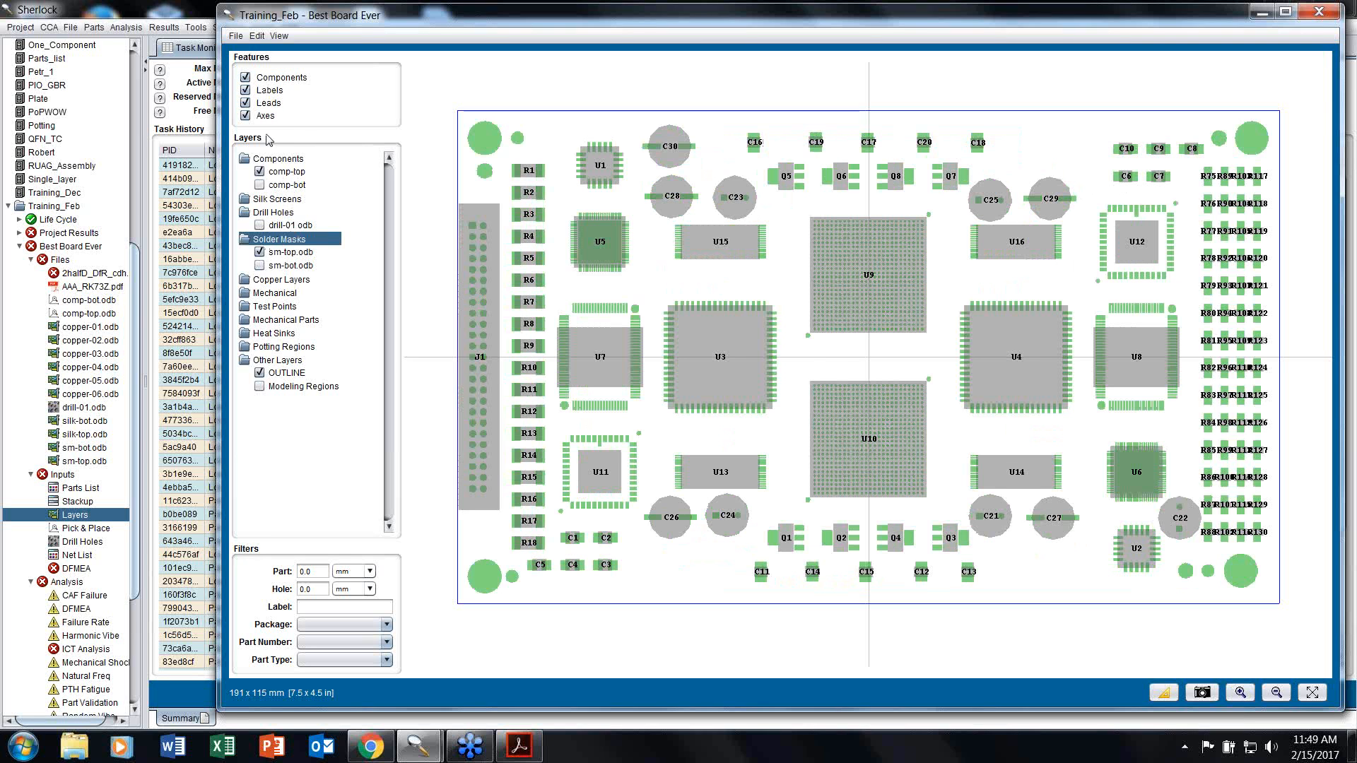
{"action": "left_click", "coordinate": [245, 78]}
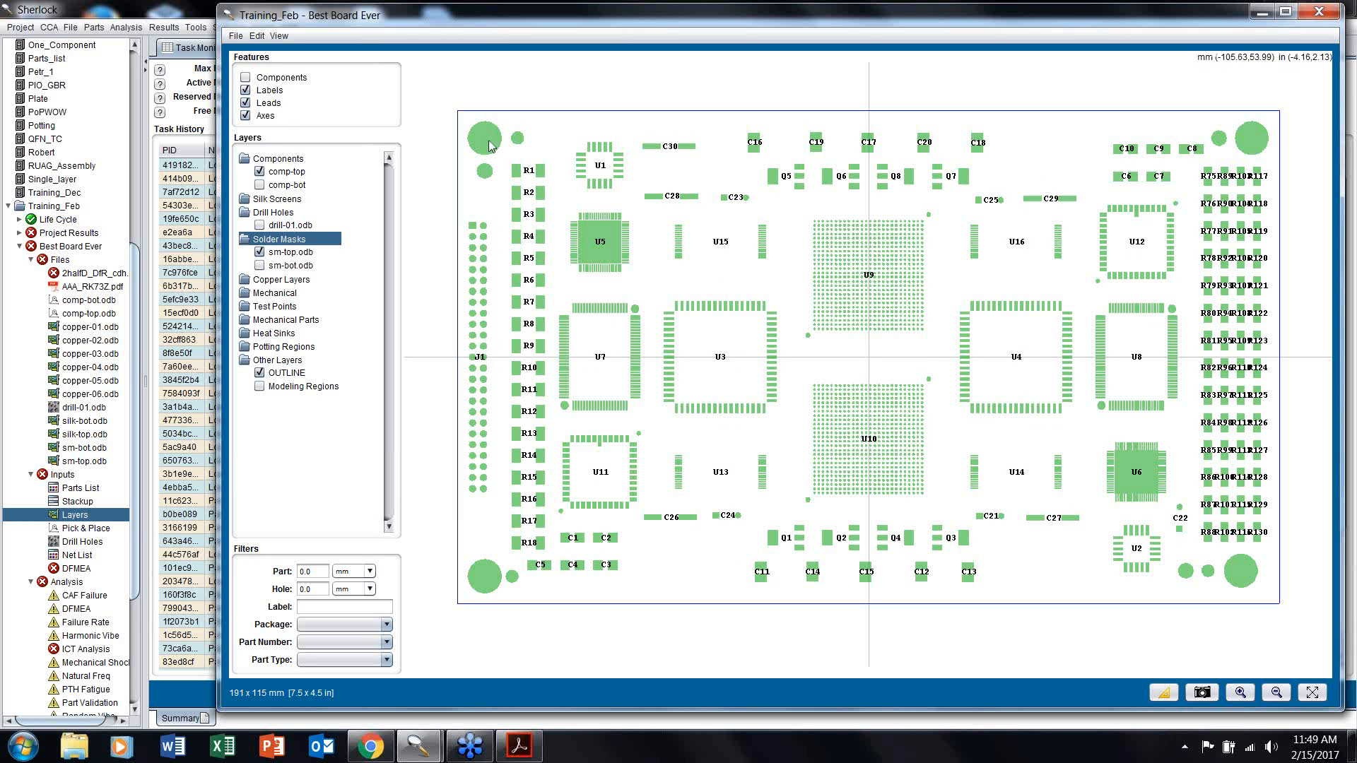
{"action": "left_click", "coordinate": [257, 162]}
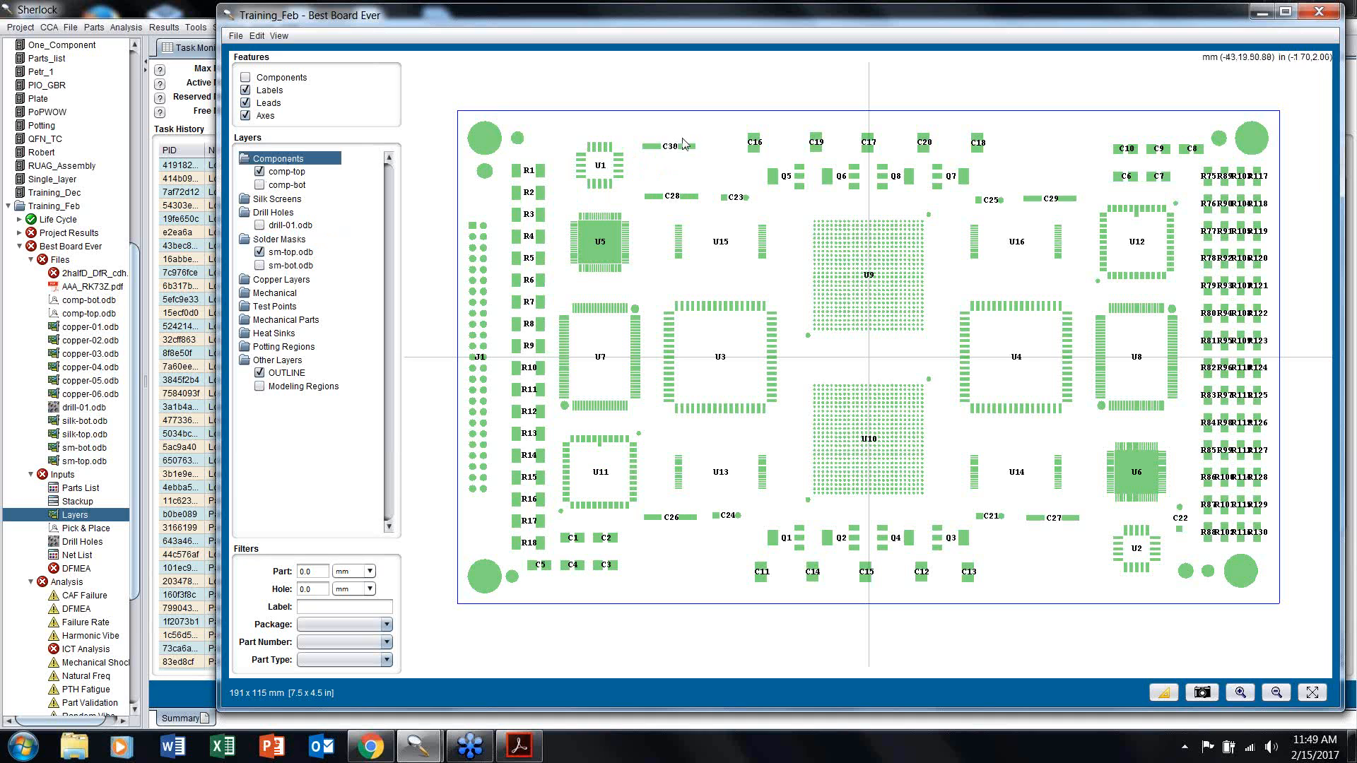
{"action": "left_click", "coordinate": [246, 78]}
Step: Hide and restore the component labels and the axes, leaving both features enabled
{"action": "left_click", "coordinate": [246, 90]}
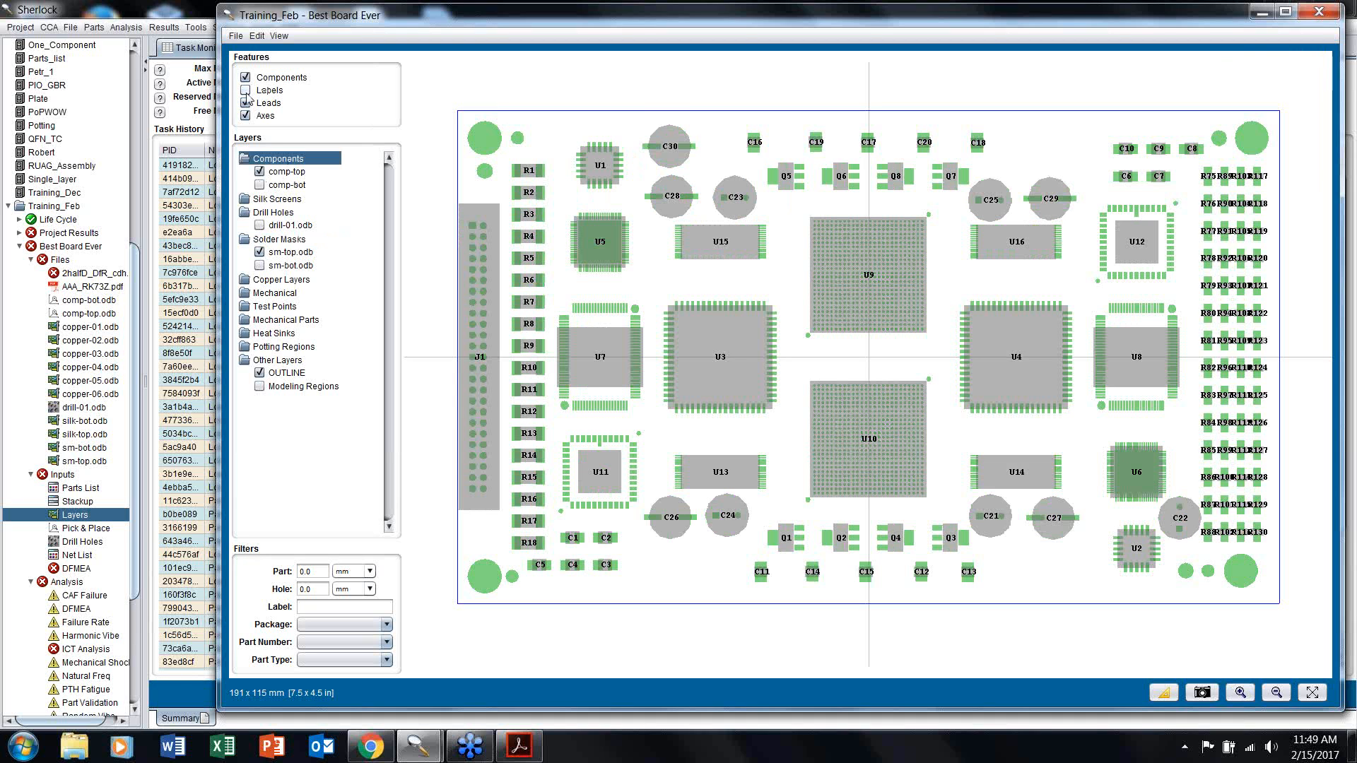
{"action": "left_click", "coordinate": [246, 90]}
{"action": "left_click", "coordinate": [246, 116]}
{"action": "left_click", "coordinate": [246, 116]}
{"action": "left_click", "coordinate": [246, 117]}
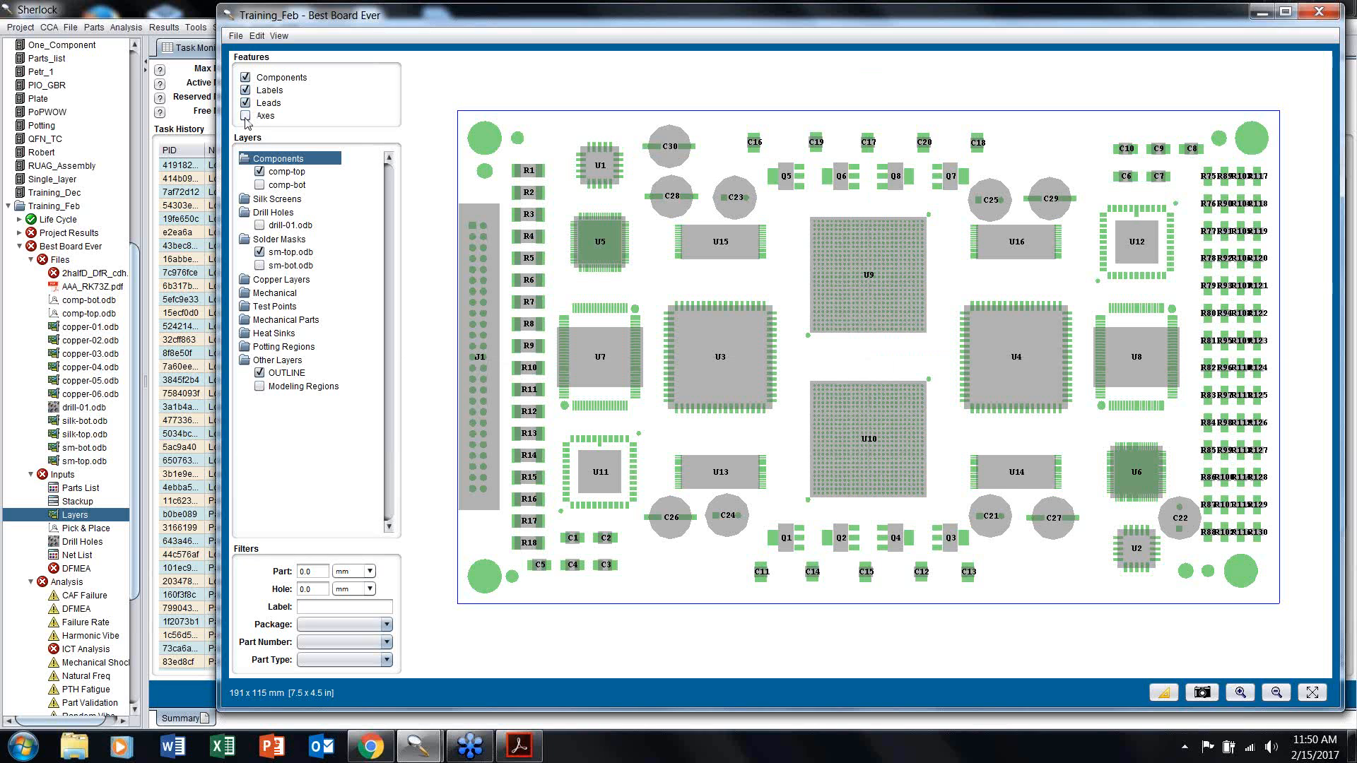
{"action": "left_click", "coordinate": [245, 116]}
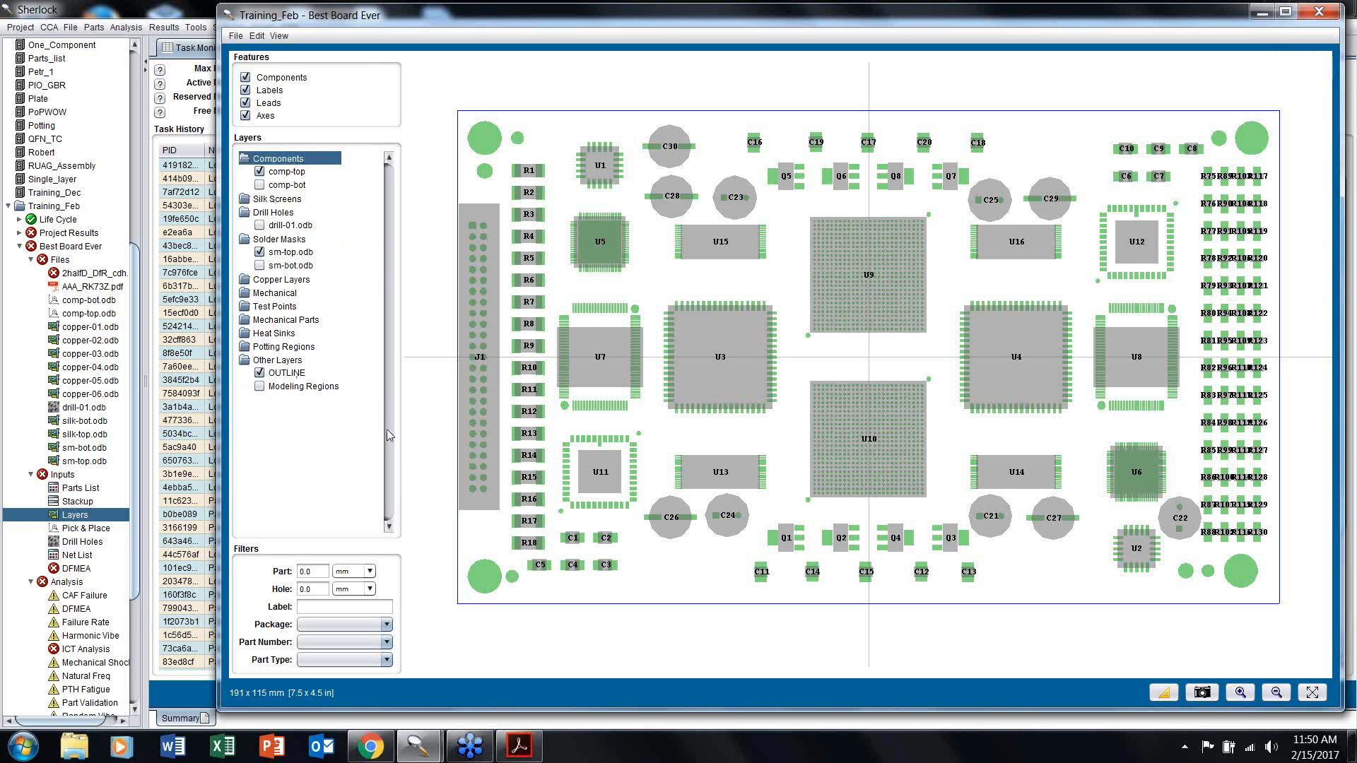
Step: Filter the displayed components by a part size of 10 mm and label u, and close and reopen the layers view
{"action": "left_click", "coordinate": [311, 571]}
{"action": "left_click", "coordinate": [309, 607]}
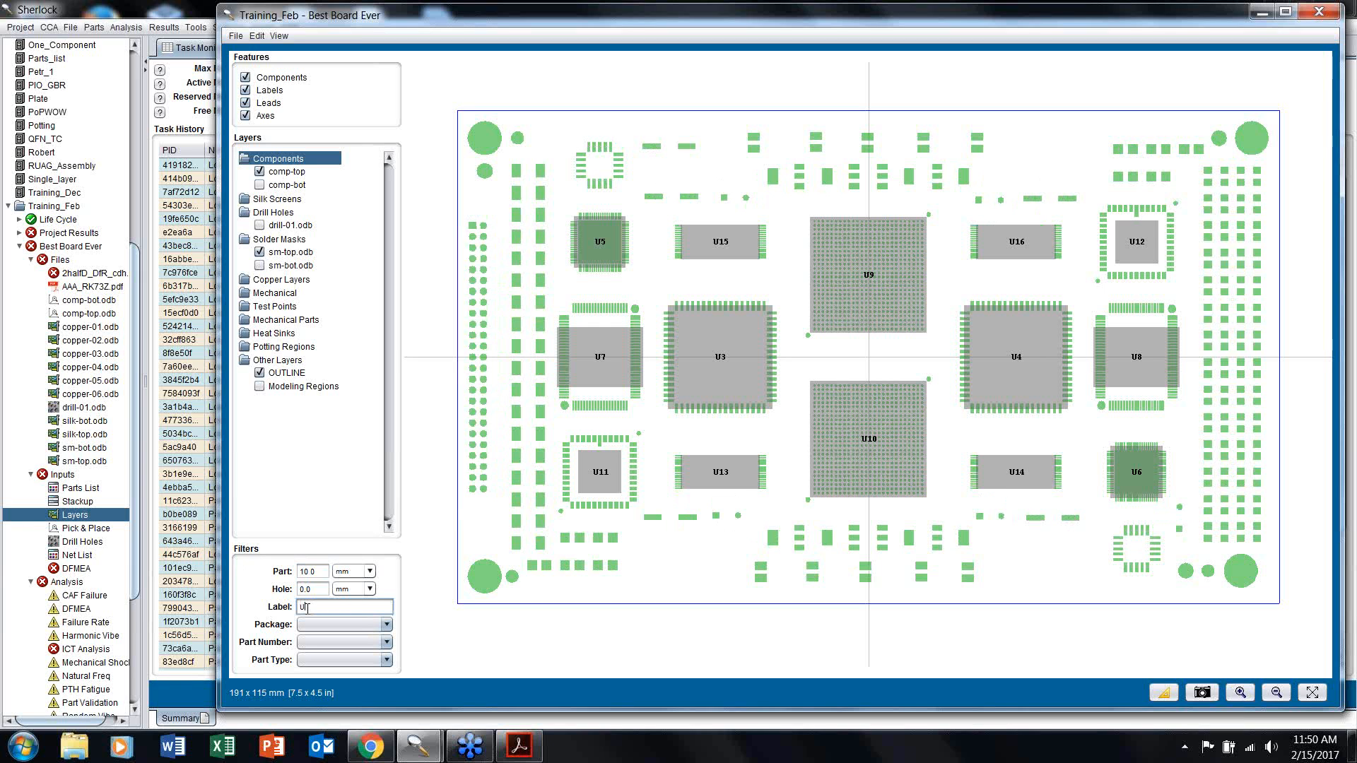
{"action": "left_click", "coordinate": [1318, 11]}
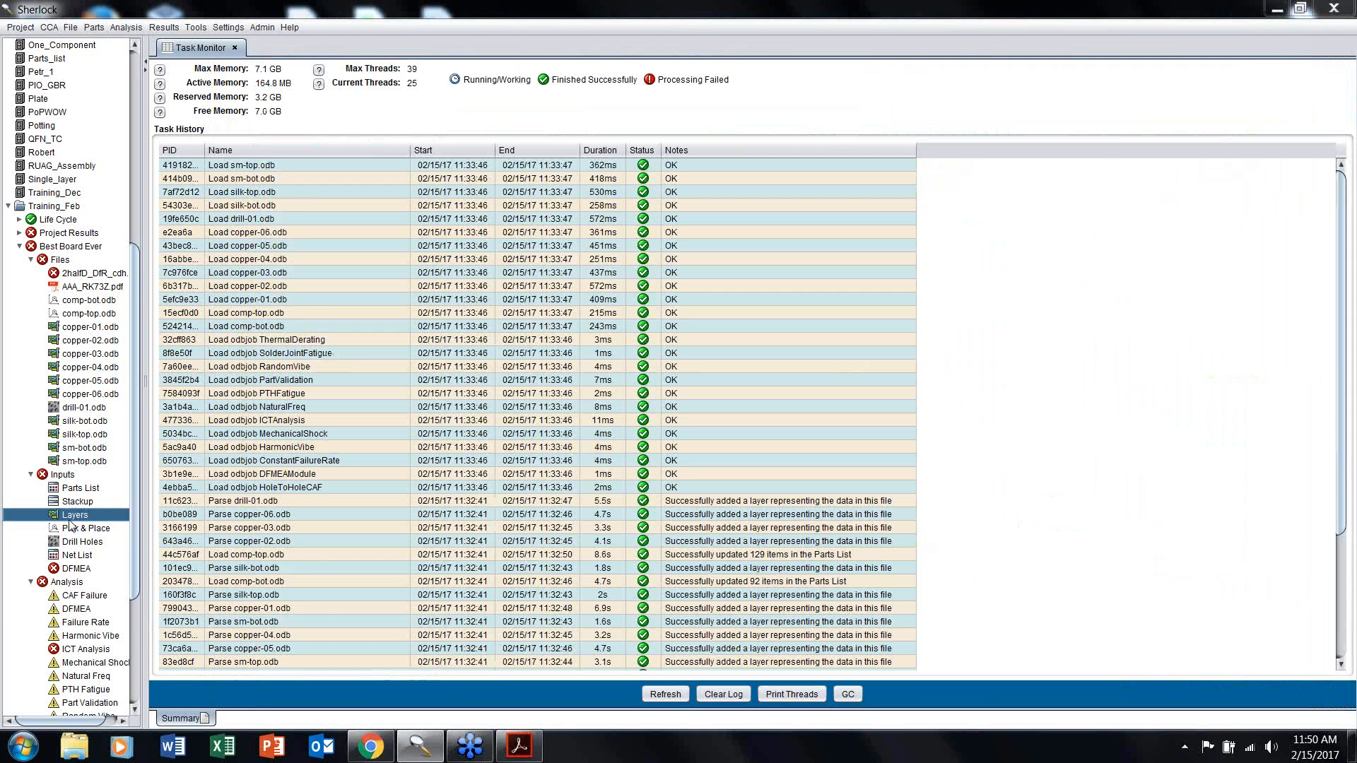
{"action": "double_click", "coordinate": [70, 521]}
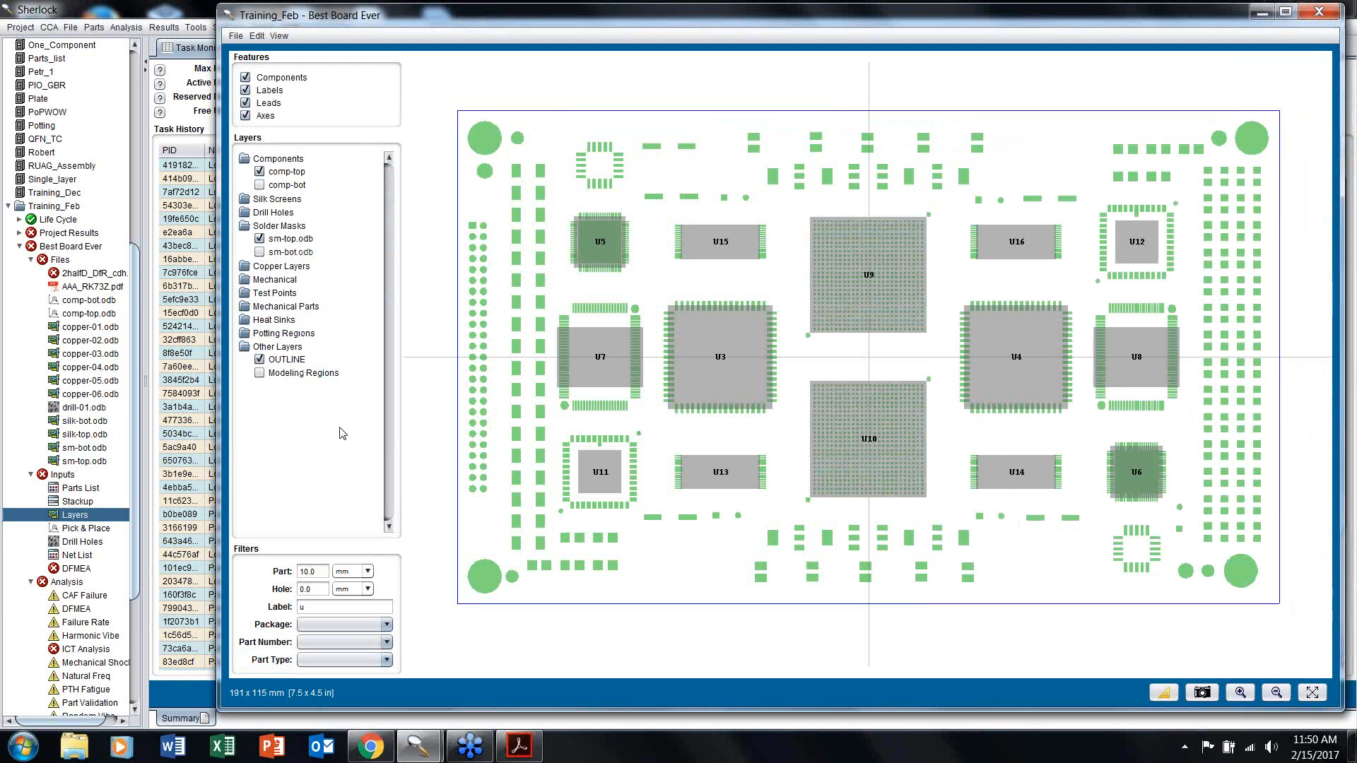
Step: Clear the label filter and set the part size filter to 0 mm
{"action": "double_click", "coordinate": [315, 602]}
{"action": "double_click", "coordinate": [316, 572]}
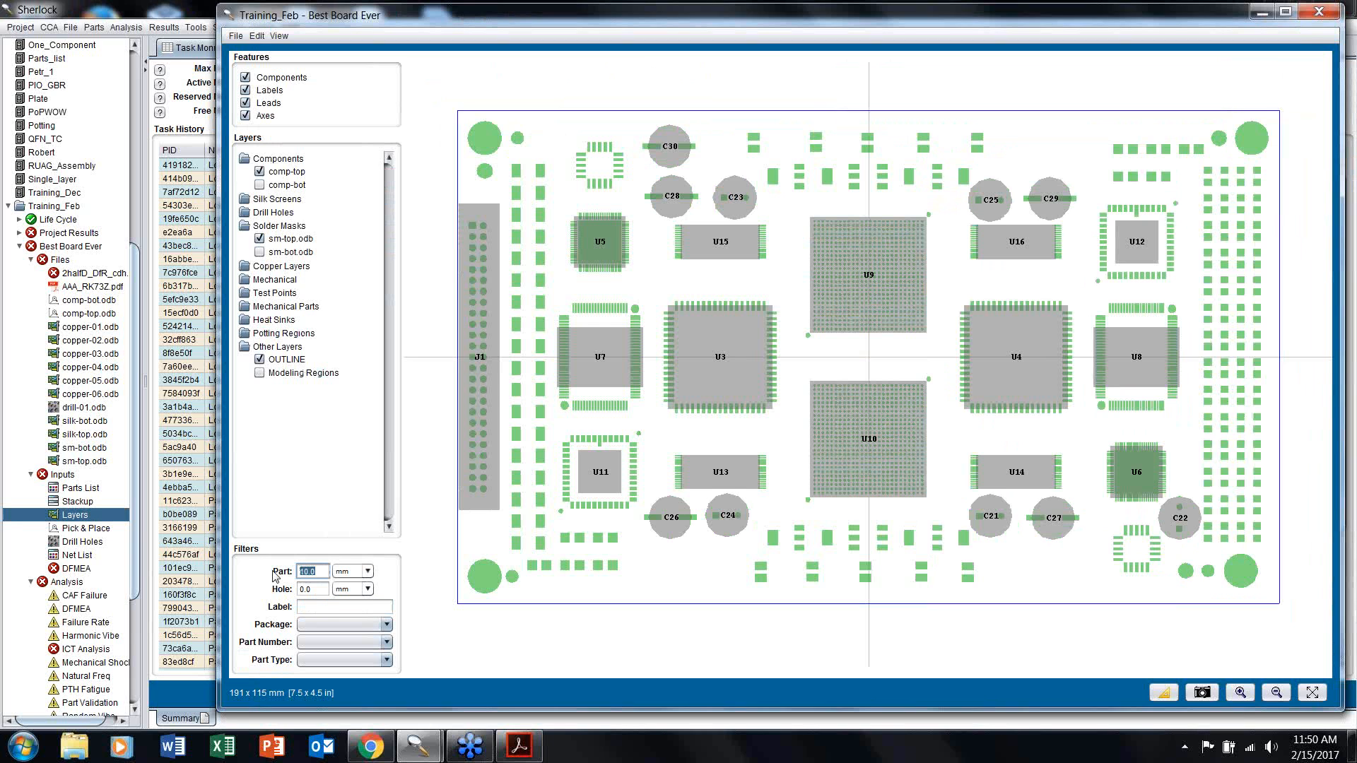
{"action": "type", "text": "0"}
{"action": "key", "text": "Return"}
Step: Examine the available Package and Part Type filter options without choosing any
{"action": "left_click", "coordinate": [323, 624]}
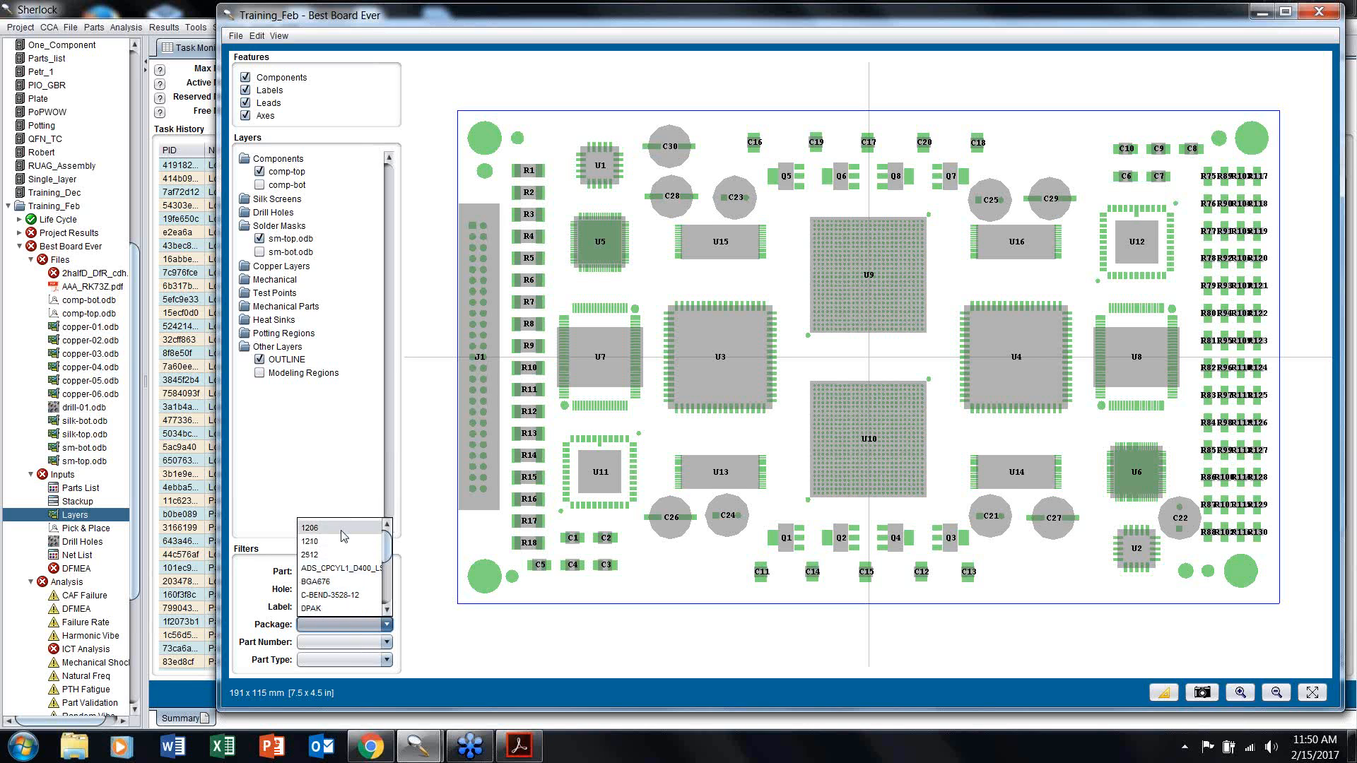
{"action": "left_click", "coordinate": [387, 660]}
{"action": "left_click", "coordinate": [469, 649]}
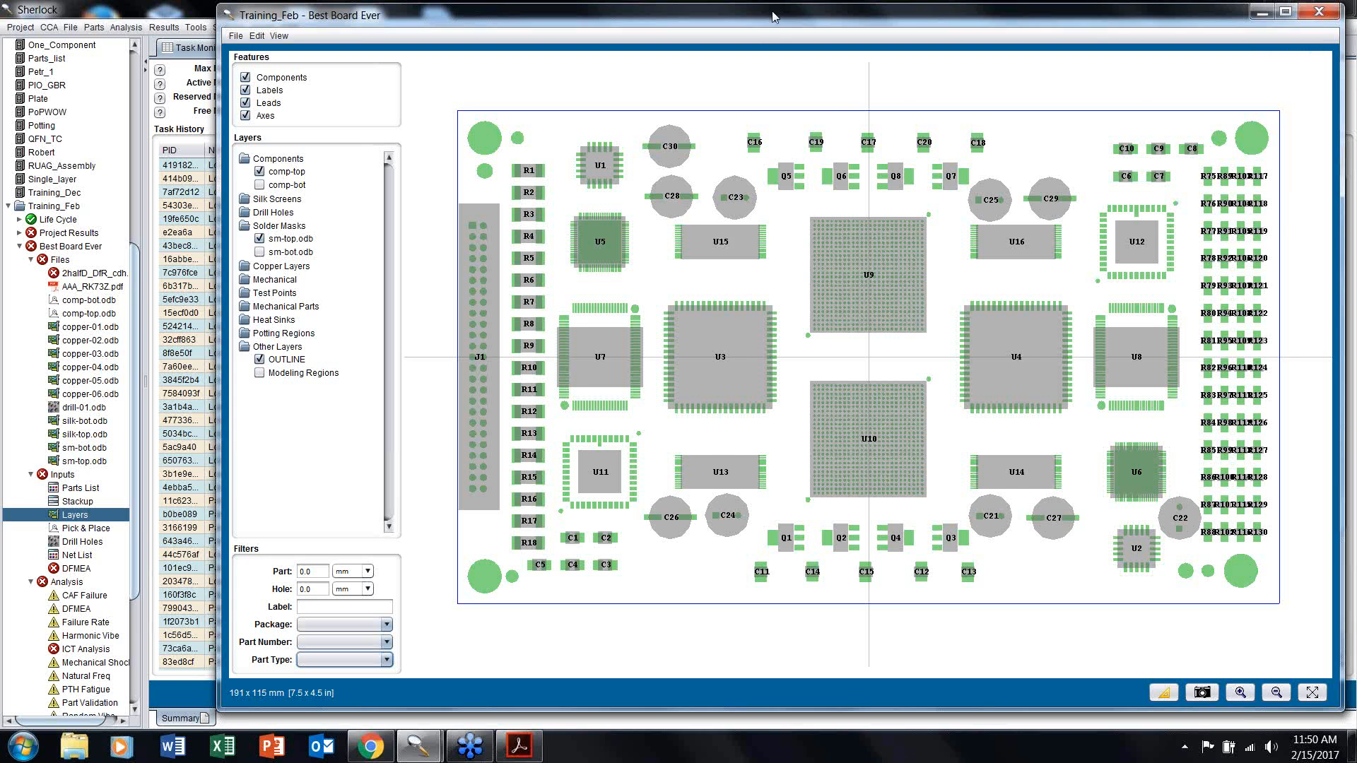
Step: Move the layers window slightly aside, start the Component Editor for the board, and display the editor's help
{"action": "left_click_drag", "start_coordinate": [773, 15], "coordinate": [732, 19]}
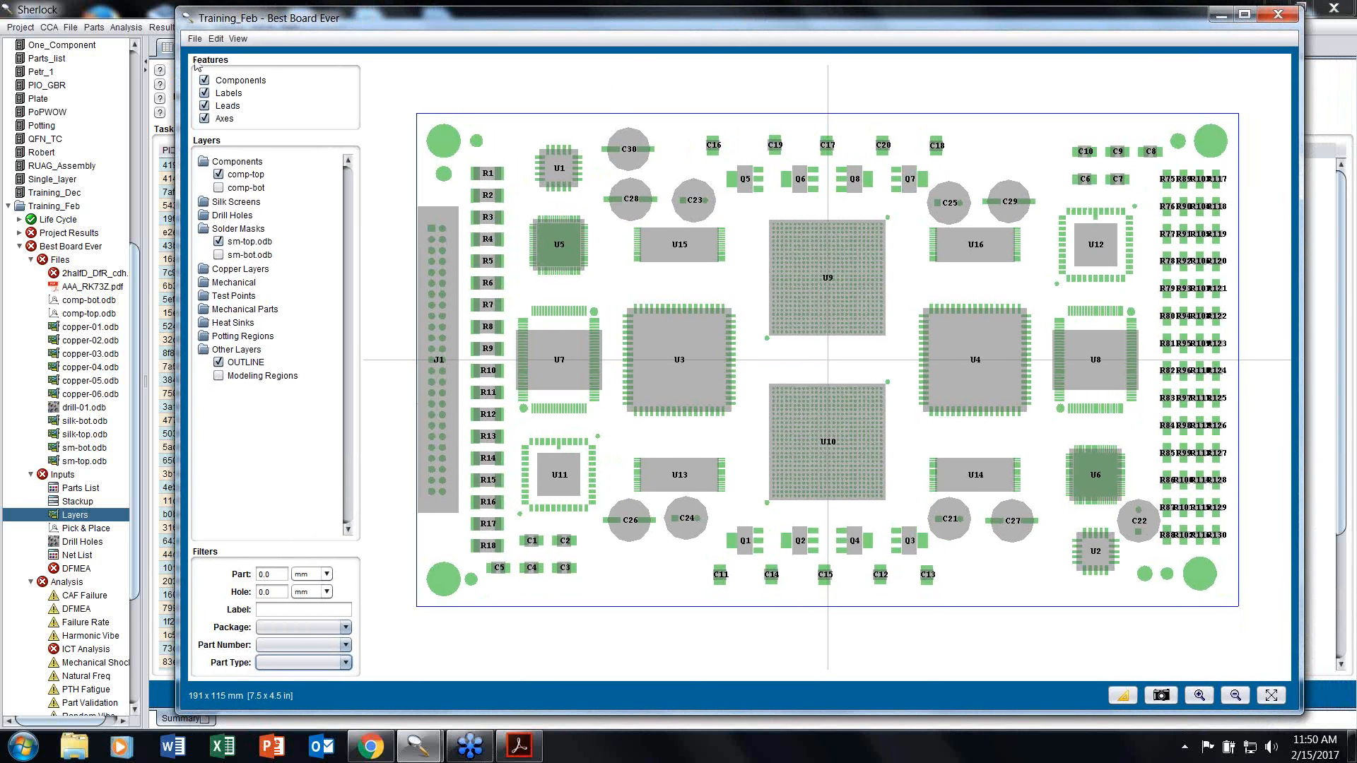
{"action": "left_click", "coordinate": [215, 38]}
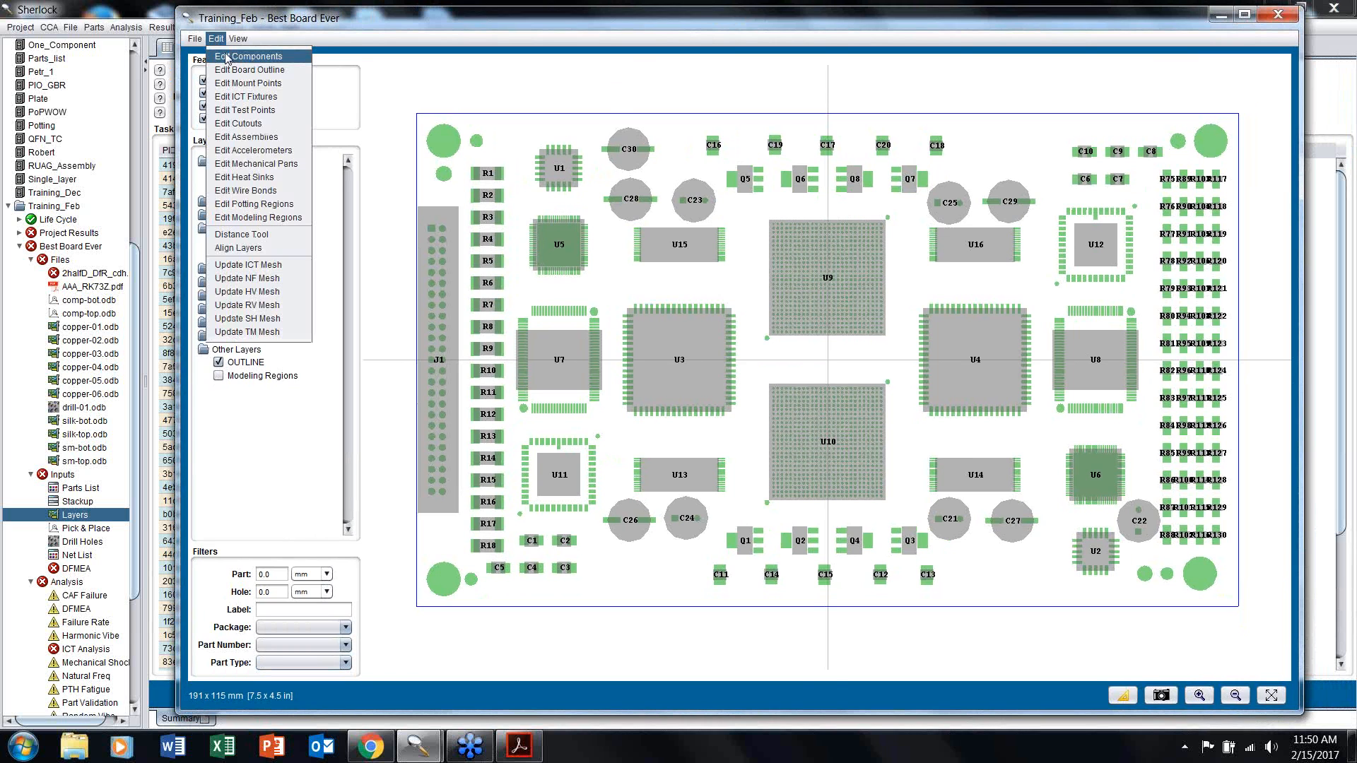
{"action": "left_click", "coordinate": [227, 56]}
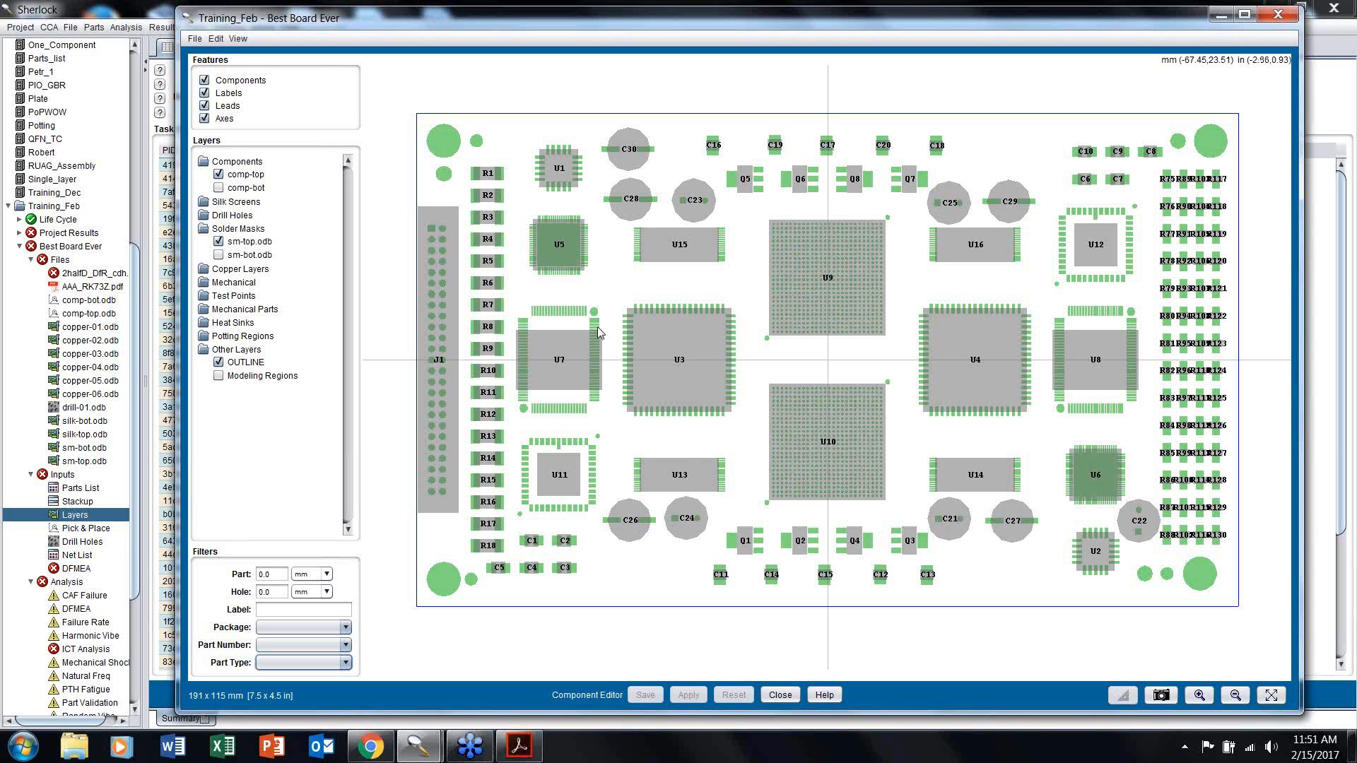
{"action": "left_click", "coordinate": [214, 39]}
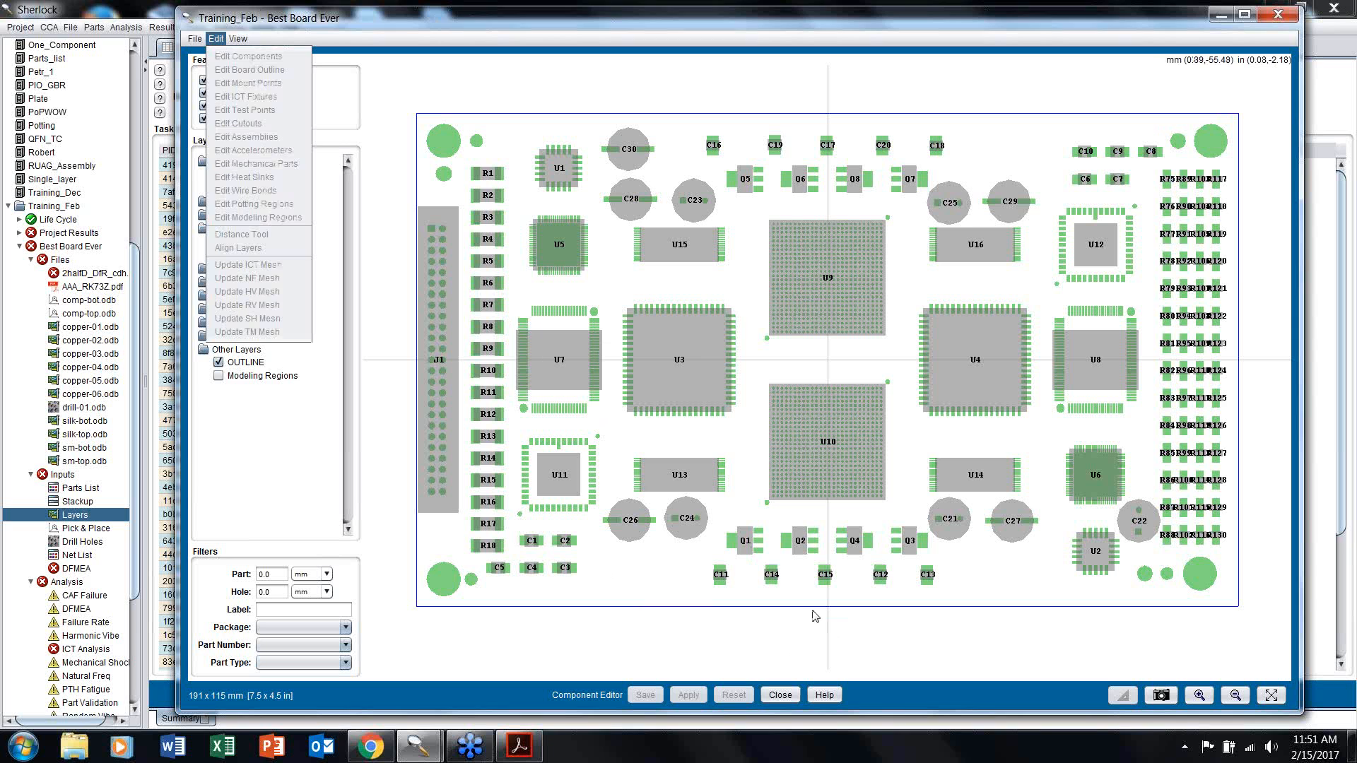
{"action": "left_click", "coordinate": [802, 652]}
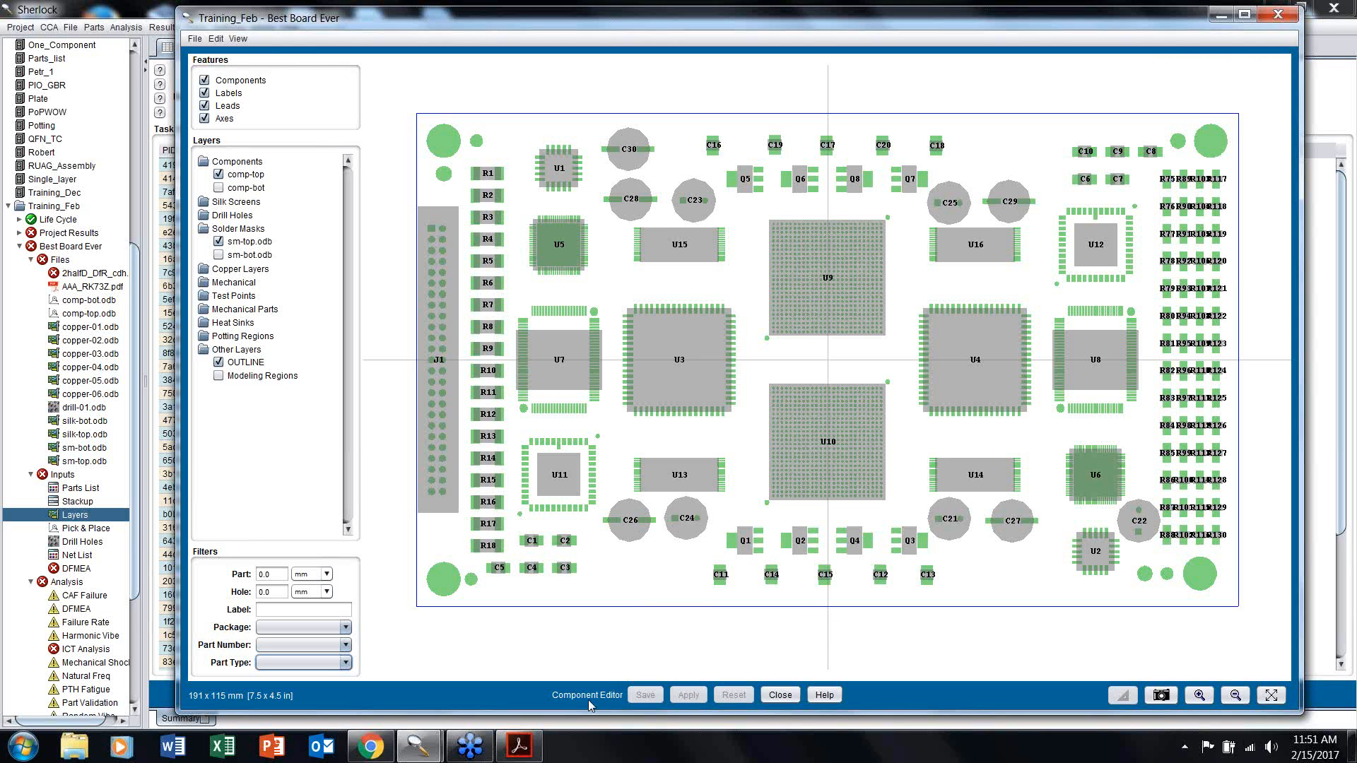
{"action": "left_click", "coordinate": [825, 696]}
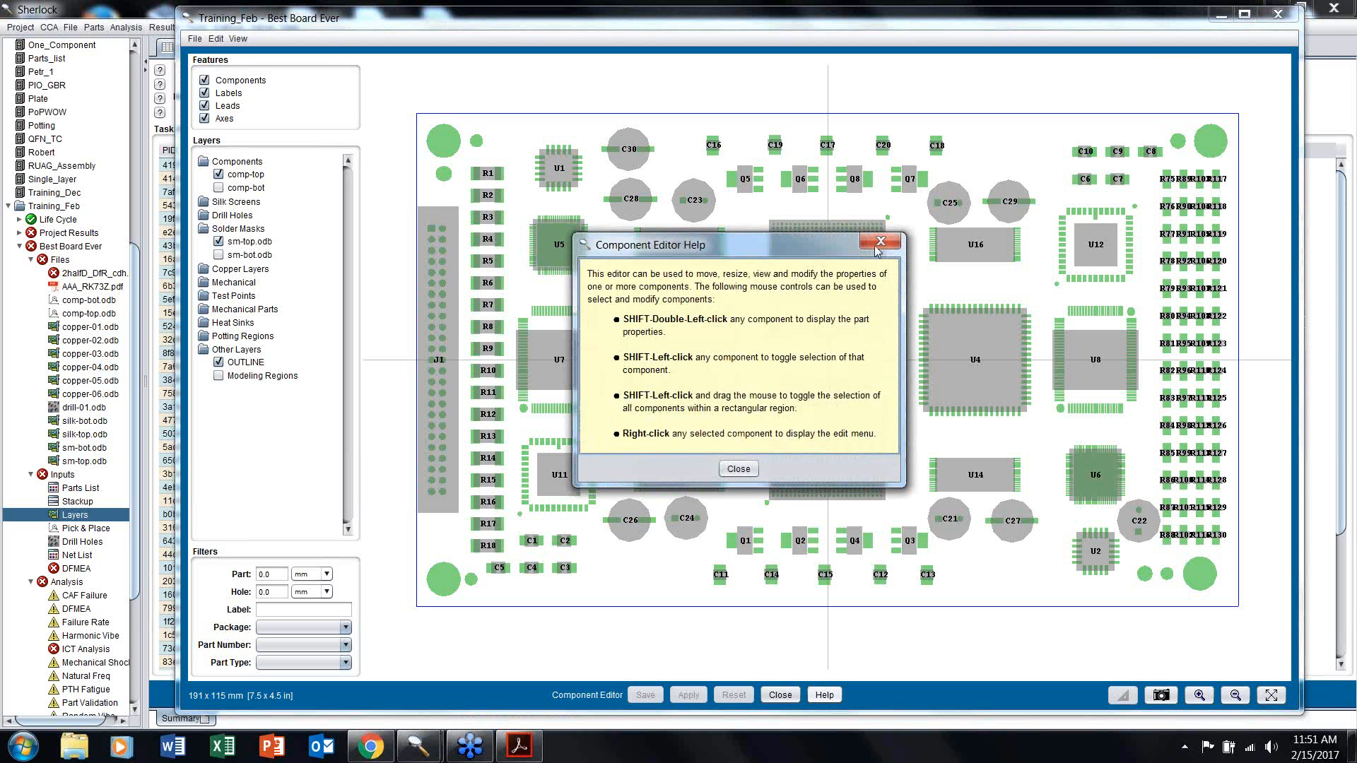
Step: Close the editor help and rotate components U7 and U8 by 90 degrees to align with their pads
{"action": "left_click", "coordinate": [876, 246]}
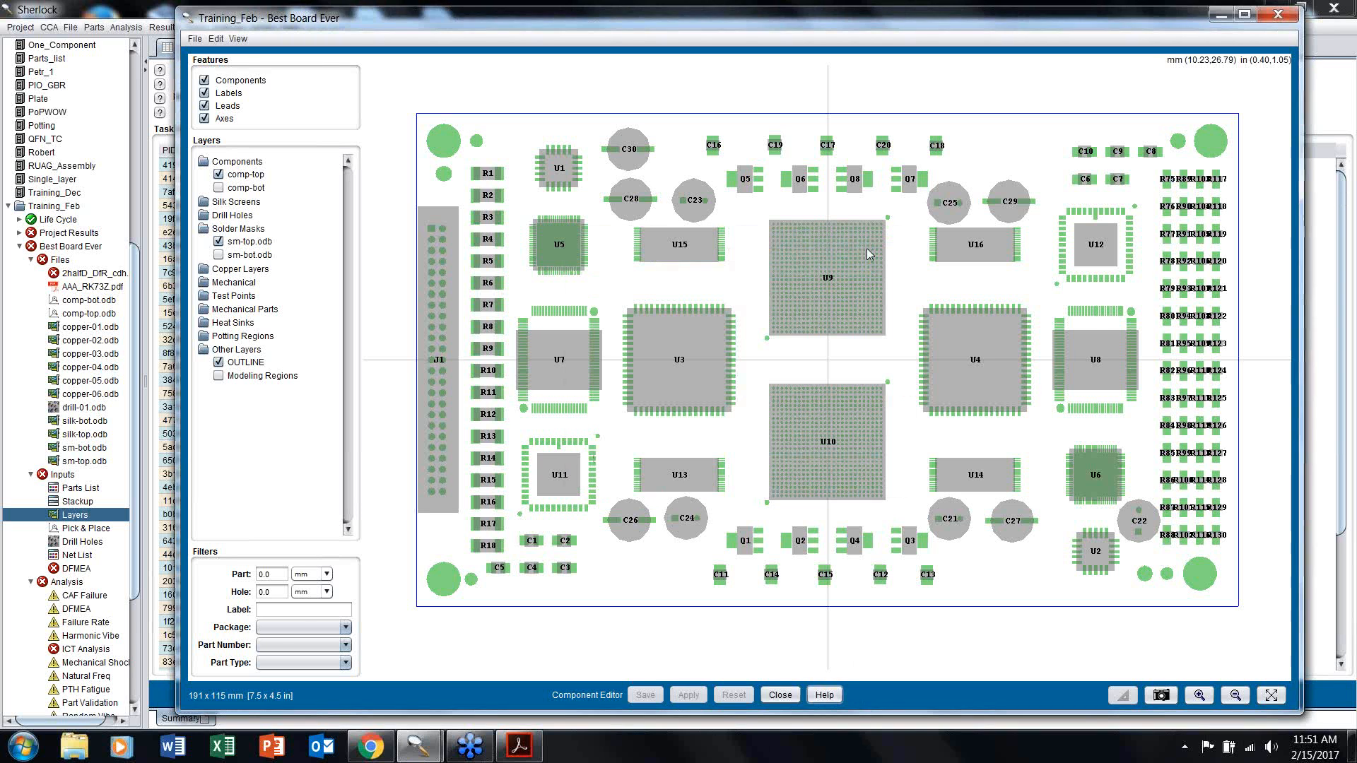
{"action": "right_click", "coordinate": [552, 349]}
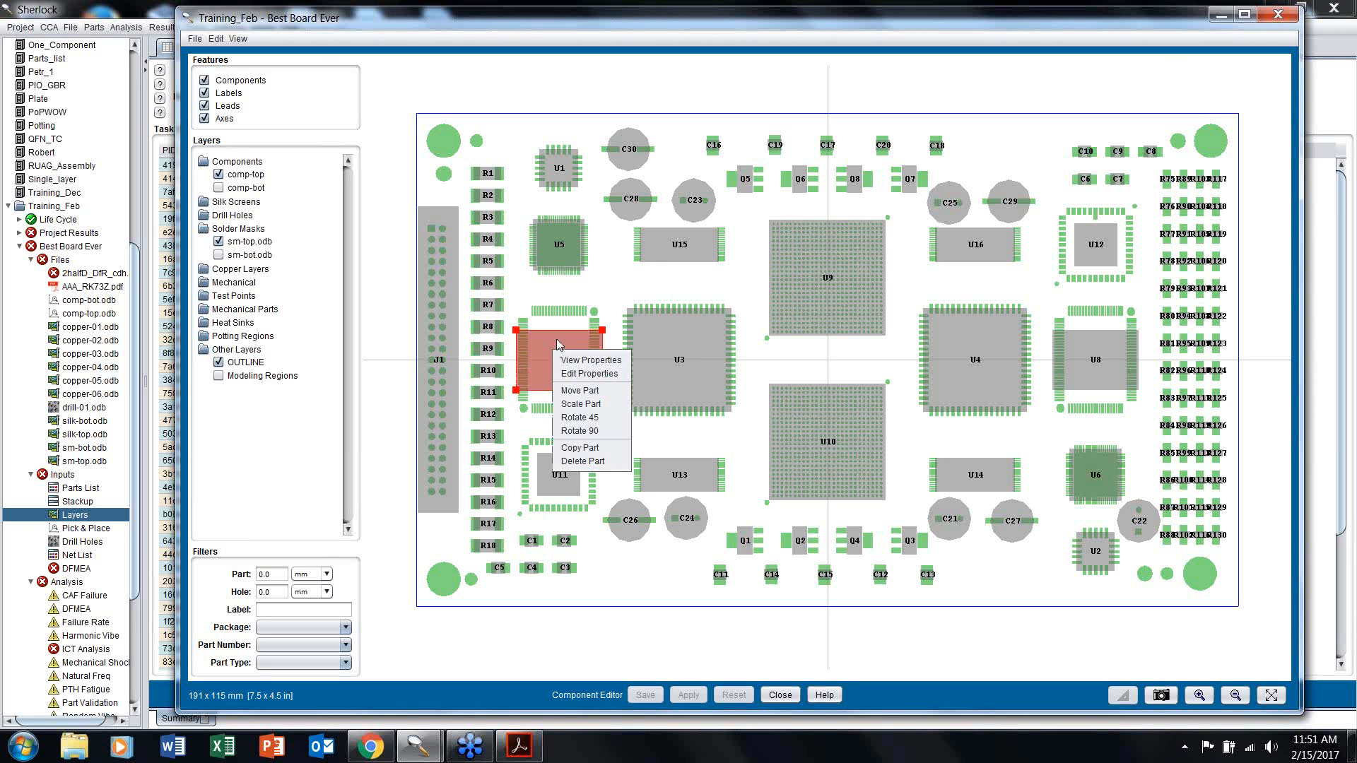
{"action": "left_click", "coordinate": [594, 435]}
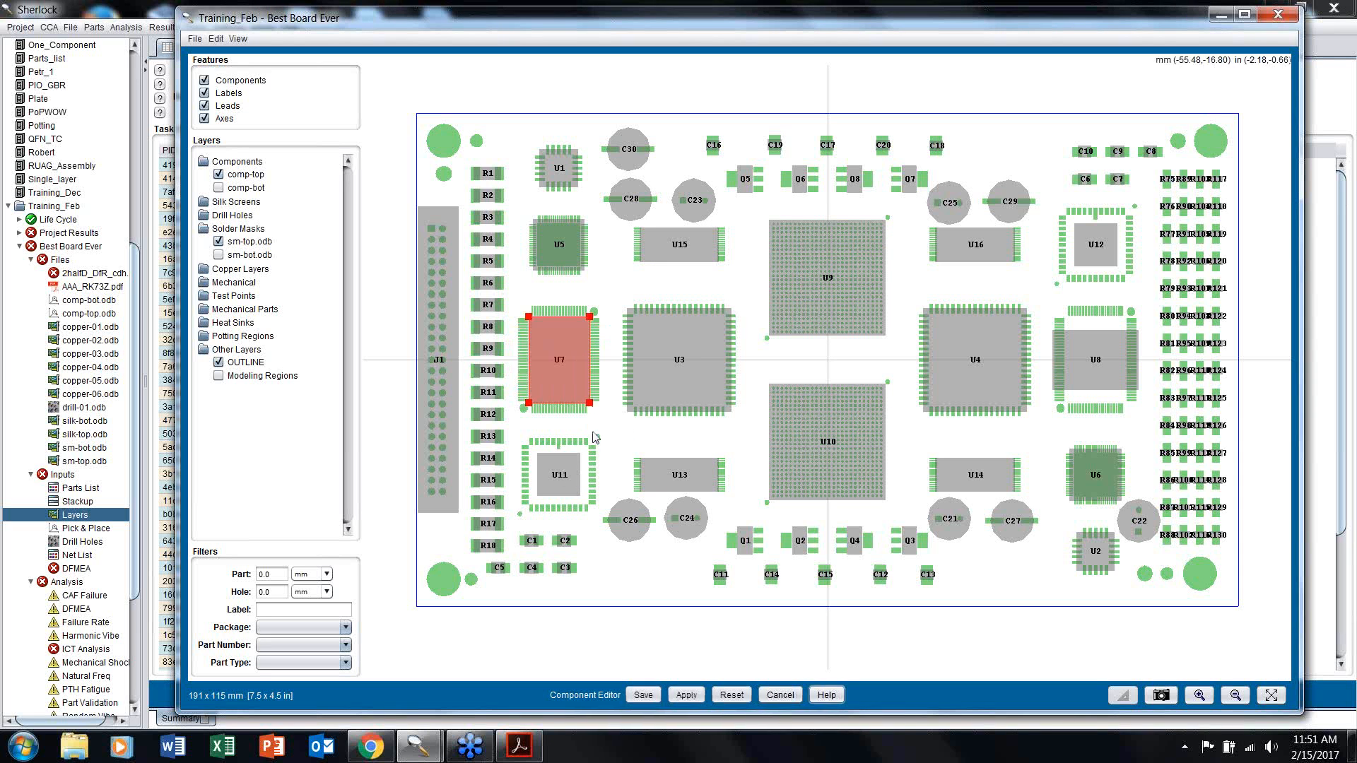
{"action": "left_click", "coordinate": [1037, 369]}
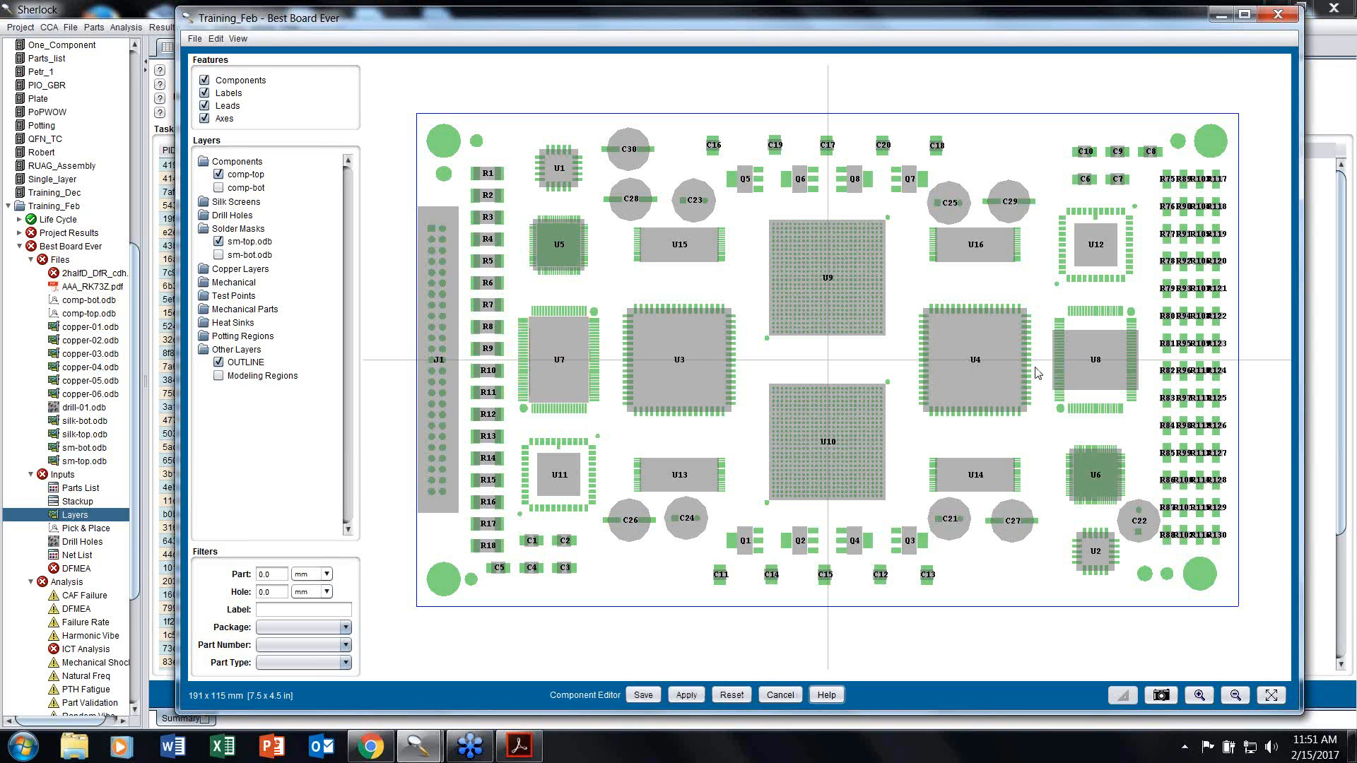
{"action": "right_click", "coordinate": [1075, 353]}
{"action": "left_click", "coordinate": [1117, 438]}
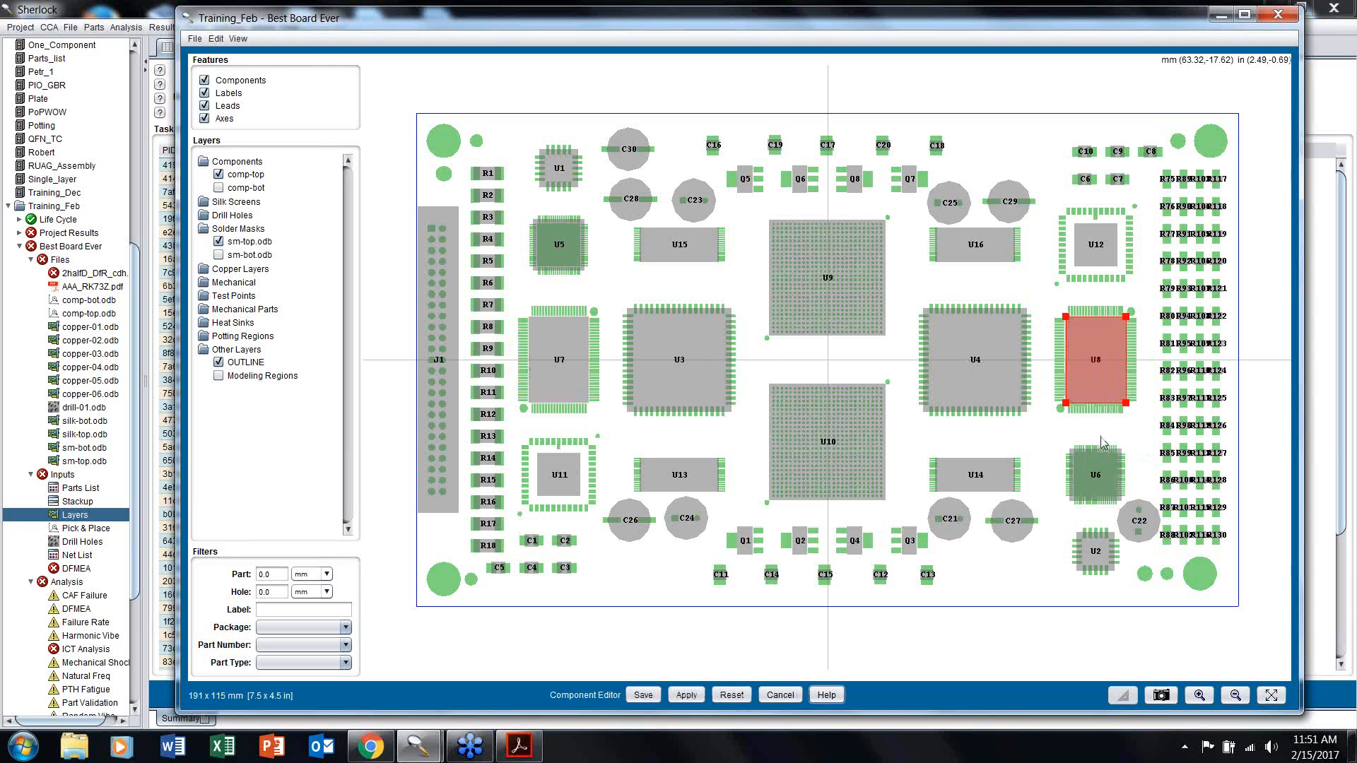
Step: Rotate resistors R75, R89, R103 and R117 together by 90 degrees
{"action": "scroll", "coordinate": [1132, 305], "scroll_direction": "up", "scroll_amount": 2}
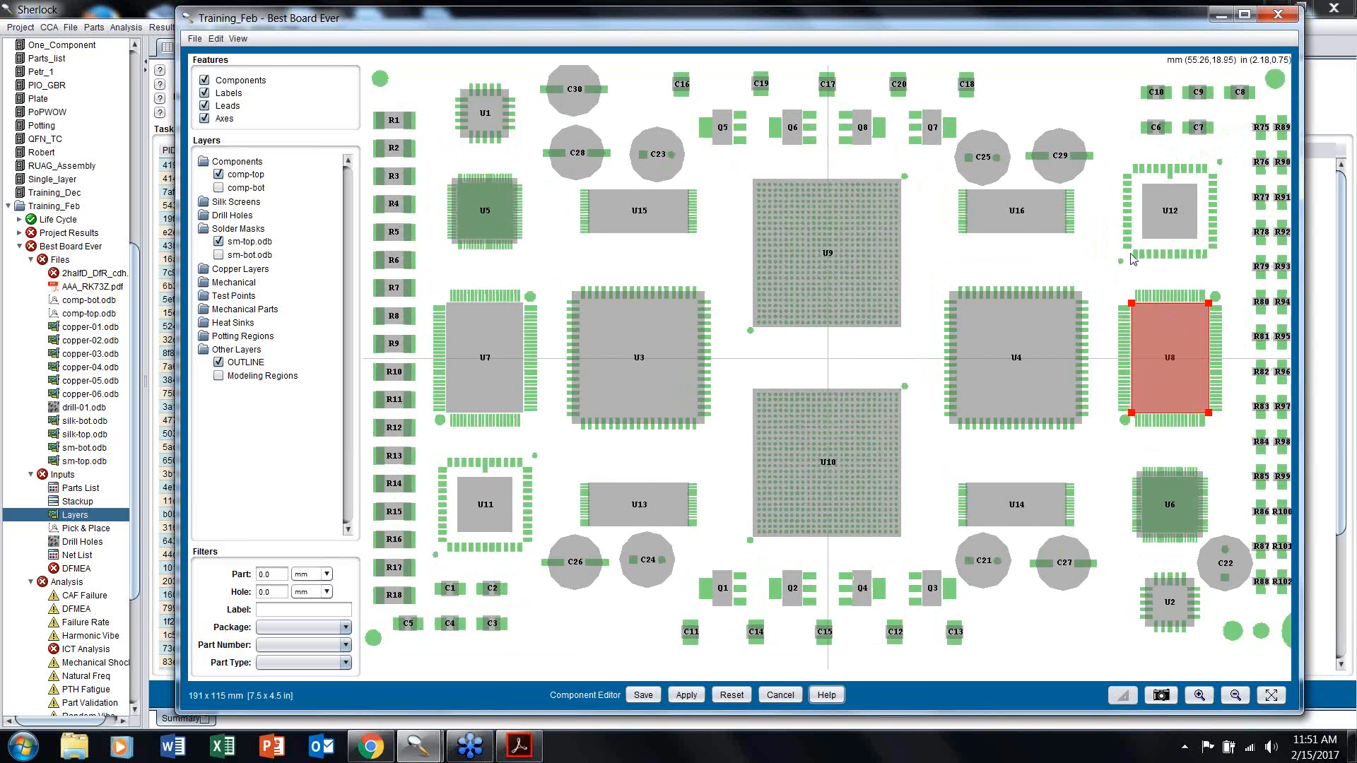
{"action": "left_click_drag", "start_coordinate": [1132, 305], "coordinate": [648, 439]}
{"action": "left_click", "coordinate": [889, 335]}
{"action": "scroll", "coordinate": [984, 378], "scroll_direction": "up", "scroll_amount": 4}
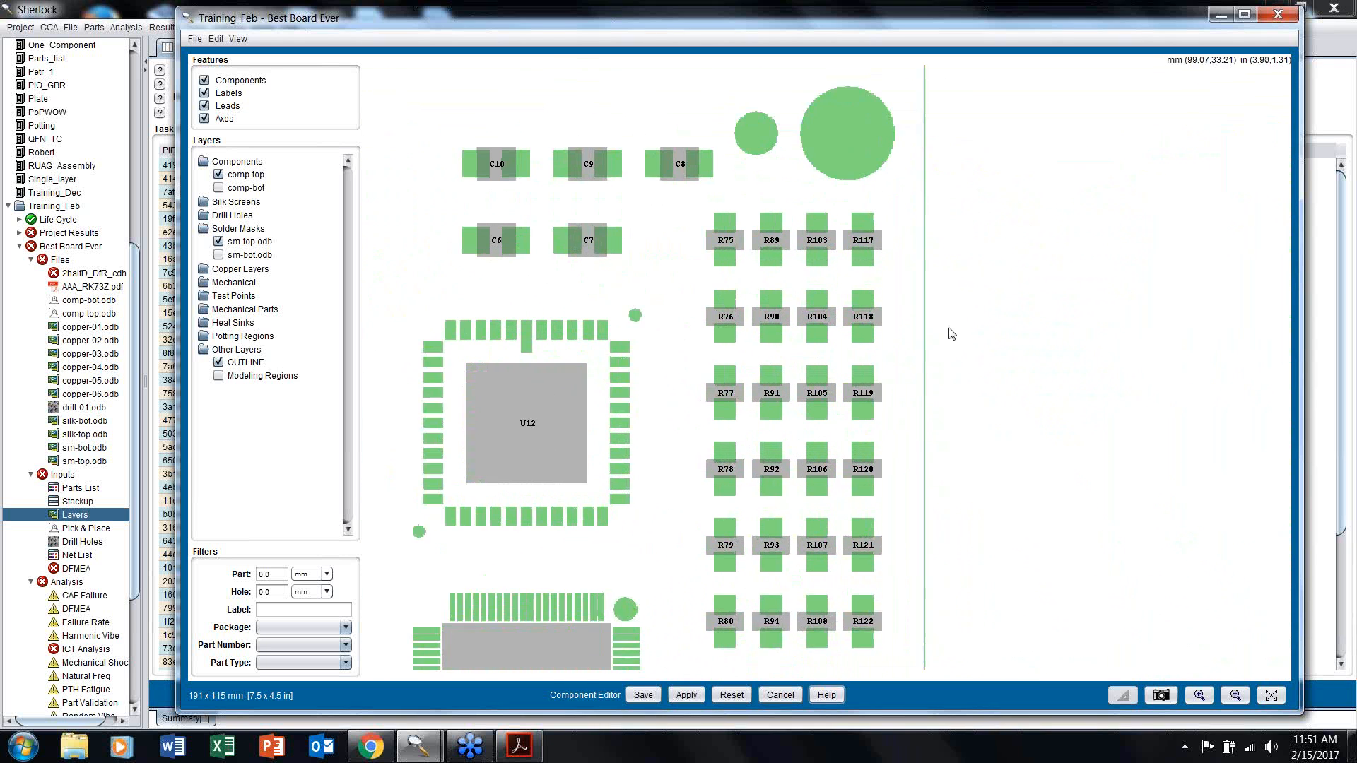
{"action": "left_click", "coordinate": [710, 228]}
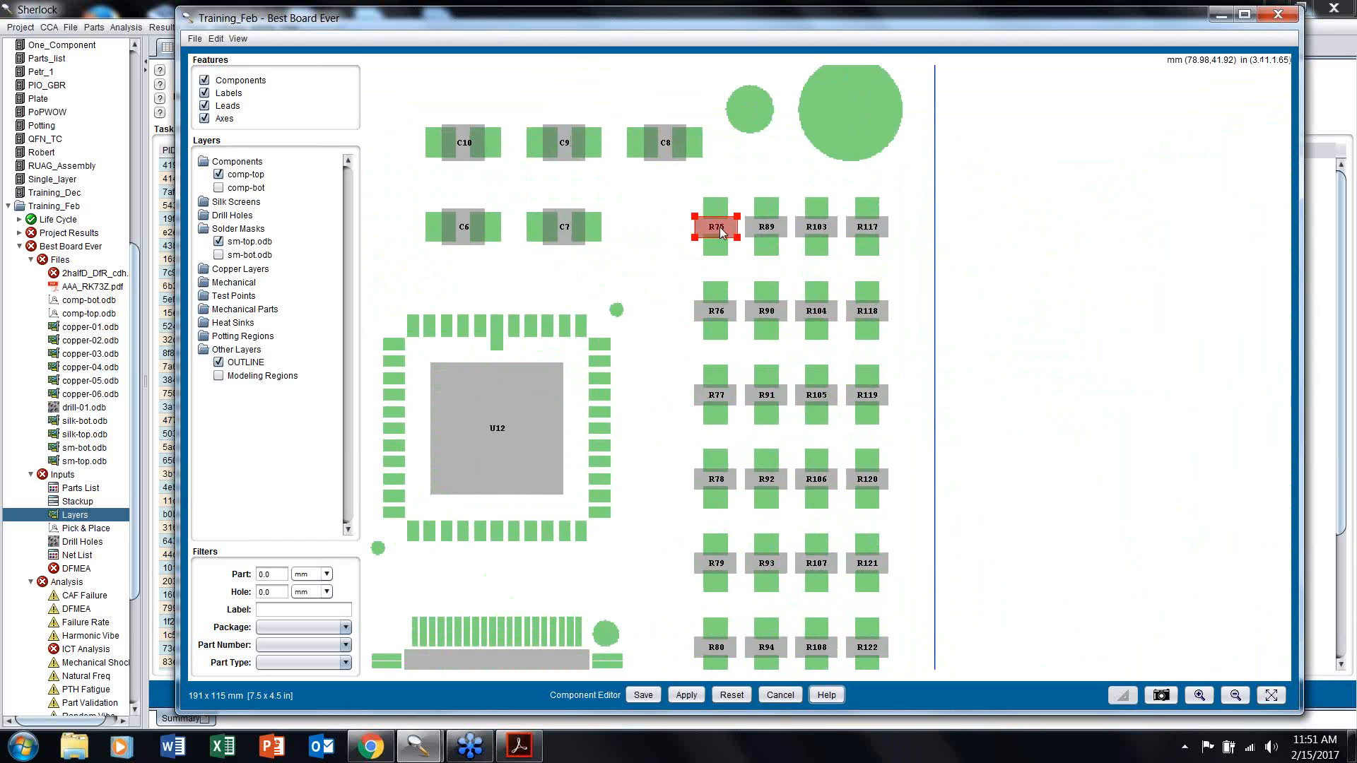
{"action": "left_click", "coordinate": [766, 227], "text": "ctrl"}
{"action": "left_click", "coordinate": [817, 228], "text": "ctrl"}
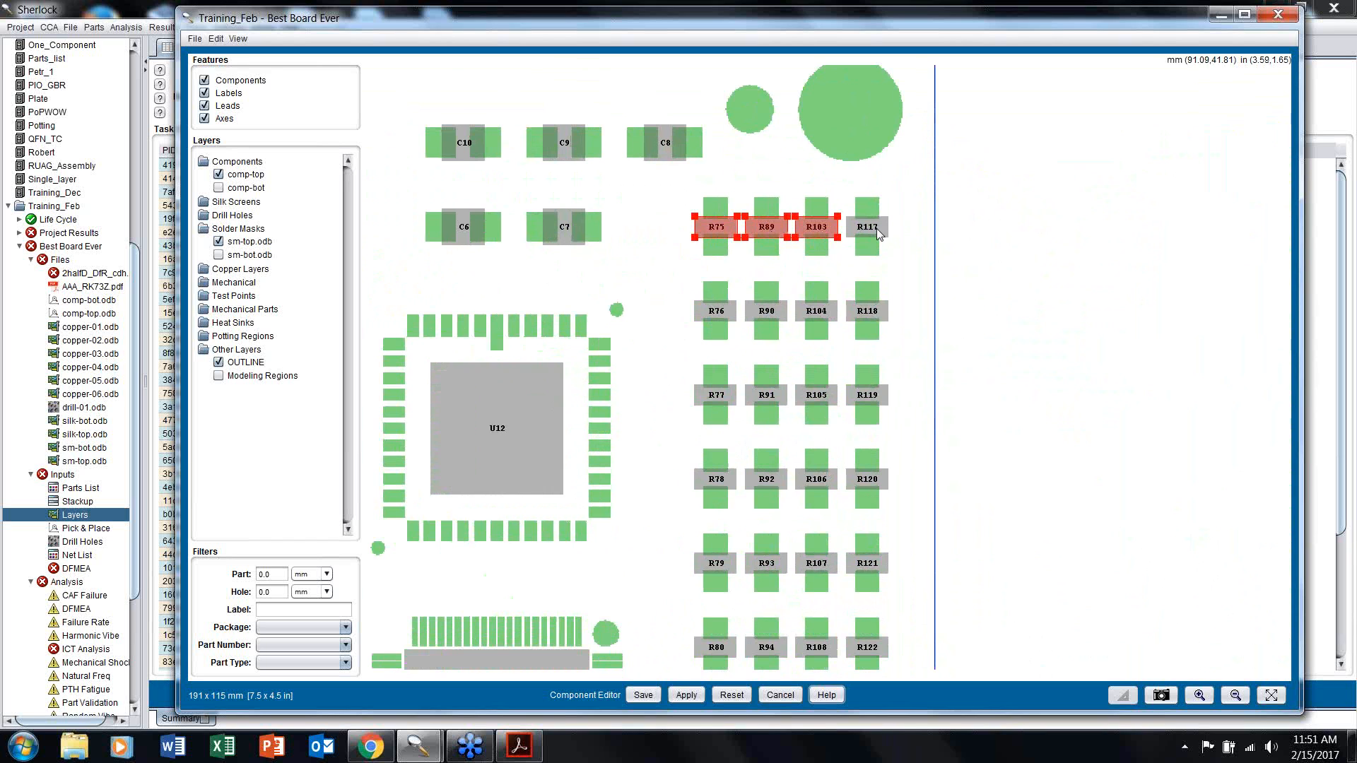
{"action": "left_click", "coordinate": [873, 227], "text": "ctrl"}
{"action": "right_click", "coordinate": [872, 227]}
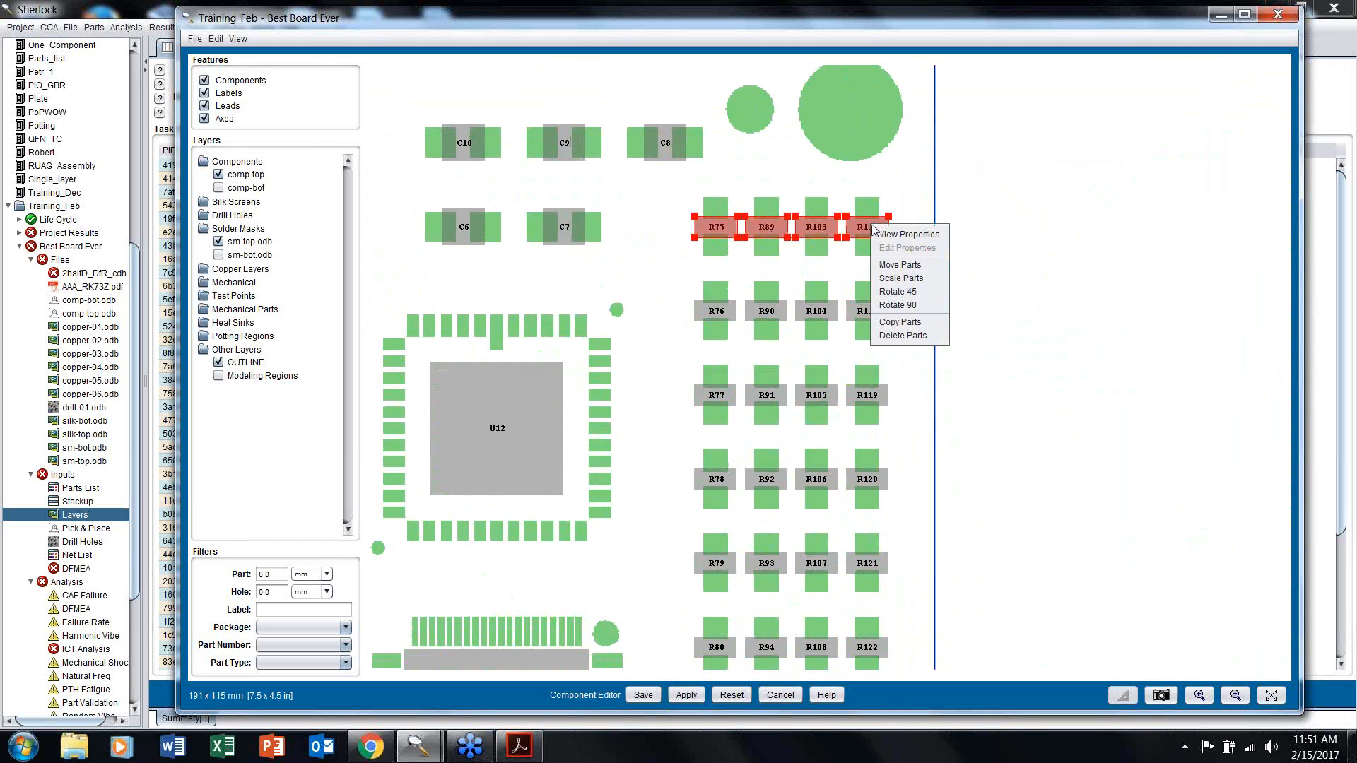
{"action": "left_click", "coordinate": [898, 305]}
{"action": "left_click", "coordinate": [778, 272]}
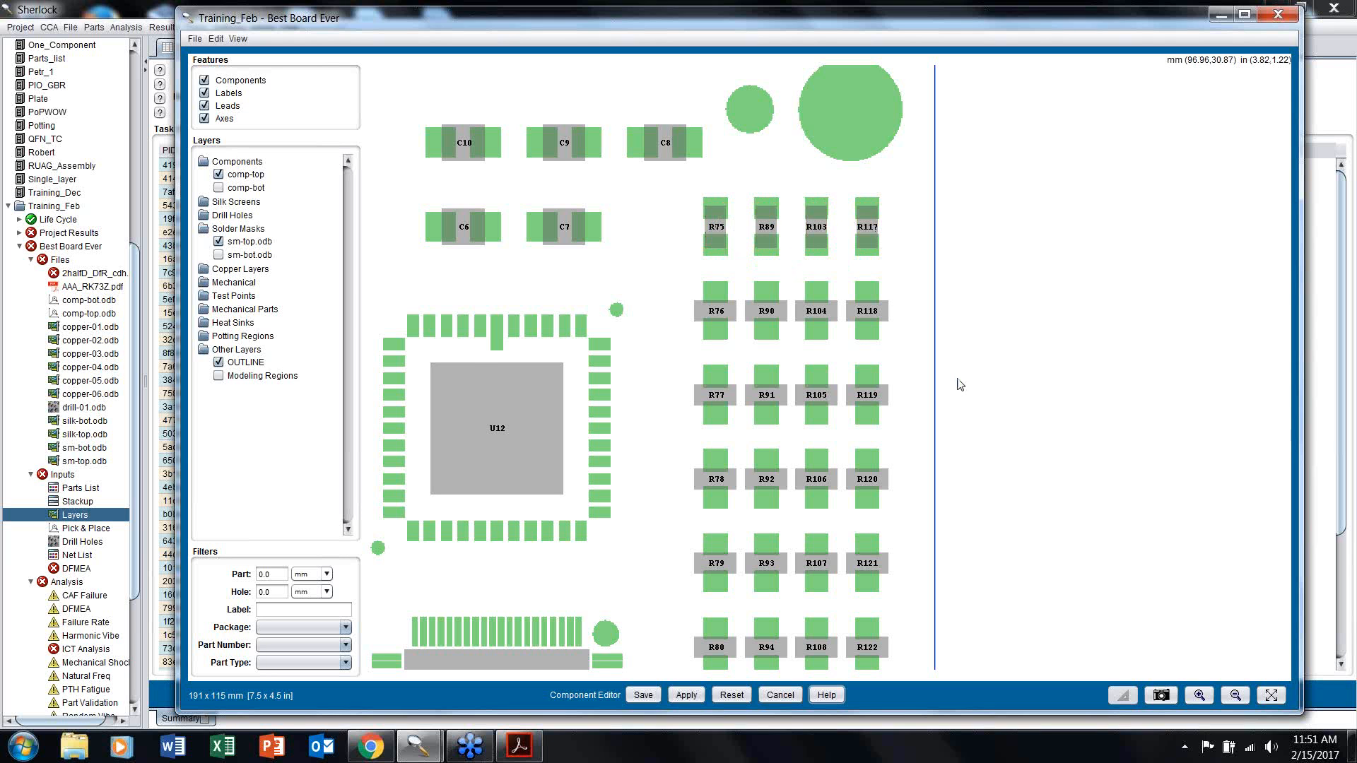
Step: Rotate all the remaining resistors below R75, R89, R103 and R117 together by 90 degrees
{"action": "scroll", "coordinate": [960, 384], "scroll_direction": "down", "scroll_amount": 5}
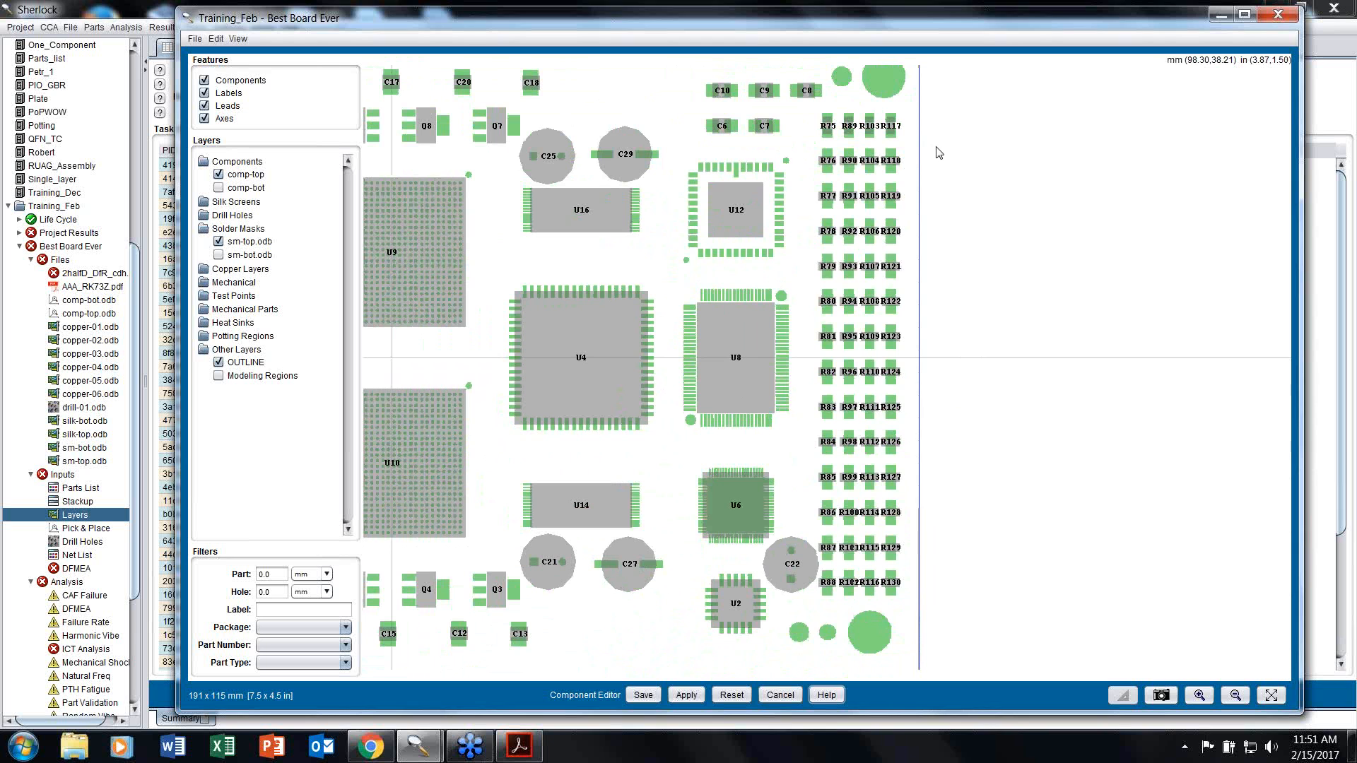
{"action": "left_click_drag", "start_coordinate": [937, 147], "coordinate": [822, 614]}
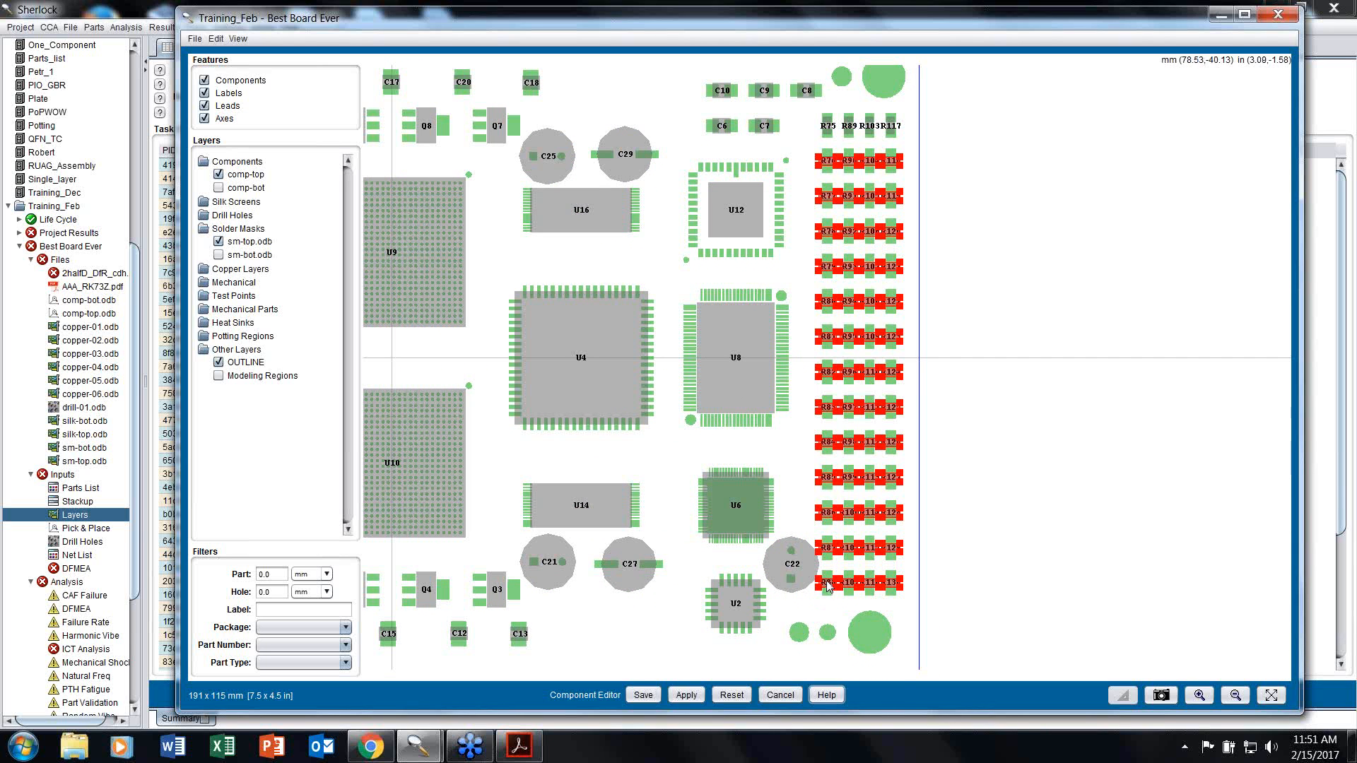
{"action": "right_click", "coordinate": [820, 586]}
{"action": "left_click", "coordinate": [841, 666]}
{"action": "left_click", "coordinate": [770, 456]}
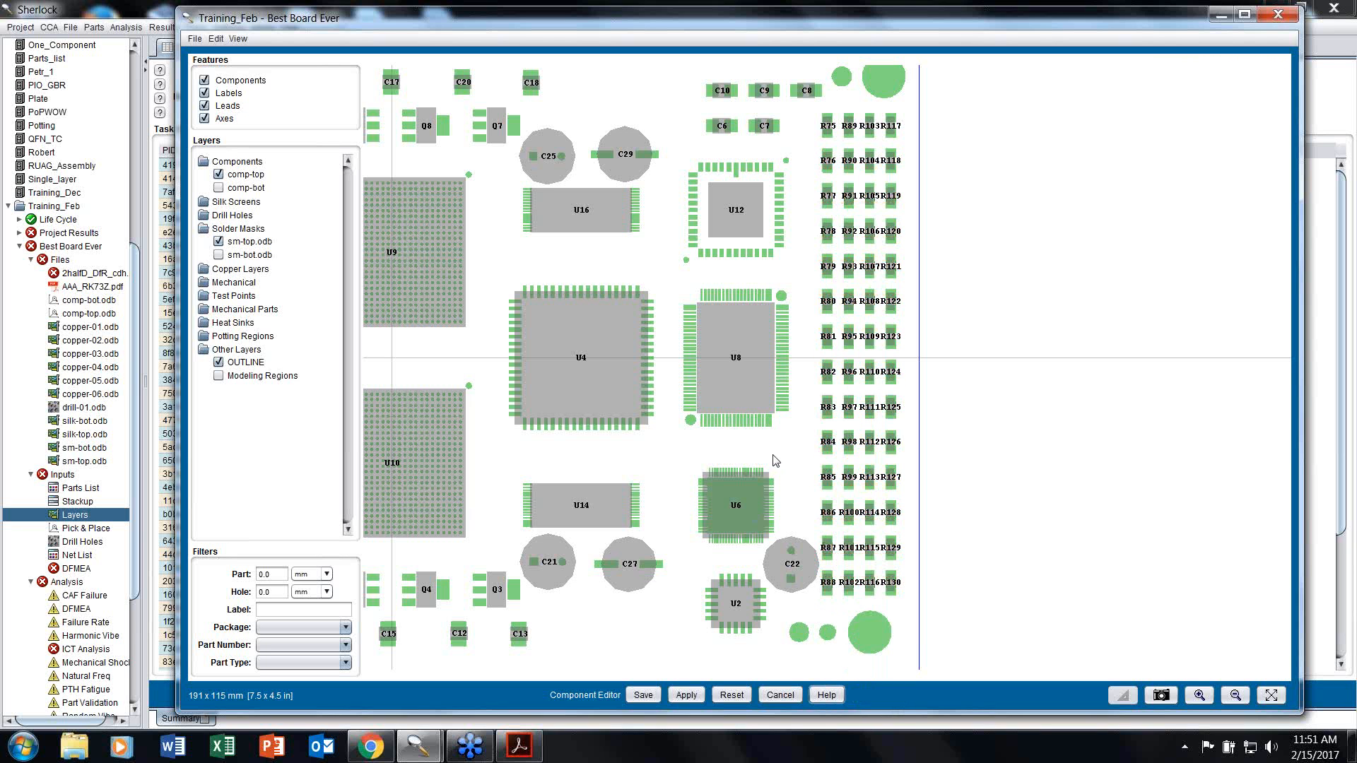
Step: Hide the comp-top and sm-top.odb layers and show comp-bot and sm-bot.odb instead
{"action": "left_click_drag", "start_coordinate": [713, 484], "coordinate": [751, 492]}
{"action": "scroll", "coordinate": [751, 493], "scroll_direction": "down", "scroll_amount": 5}
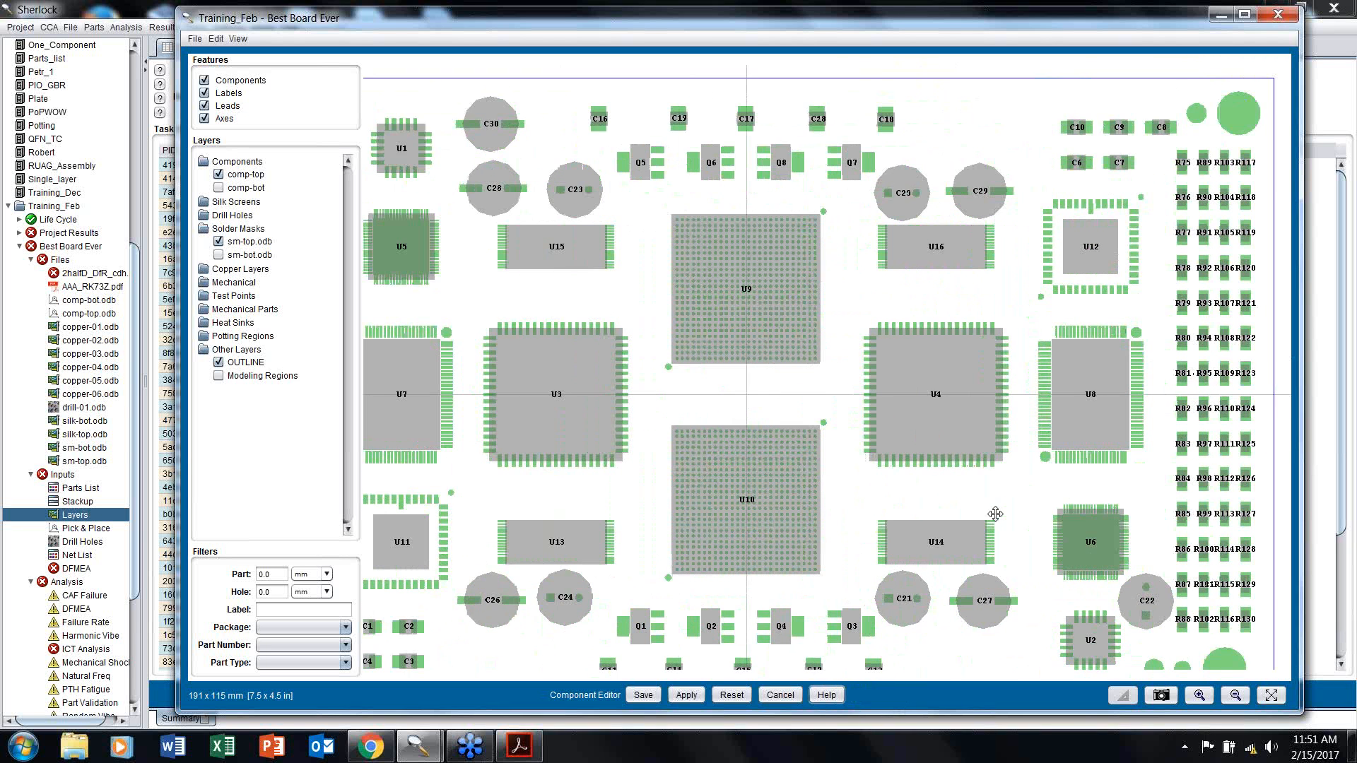
{"action": "left_click_drag", "start_coordinate": [865, 452], "coordinate": [868, 455]}
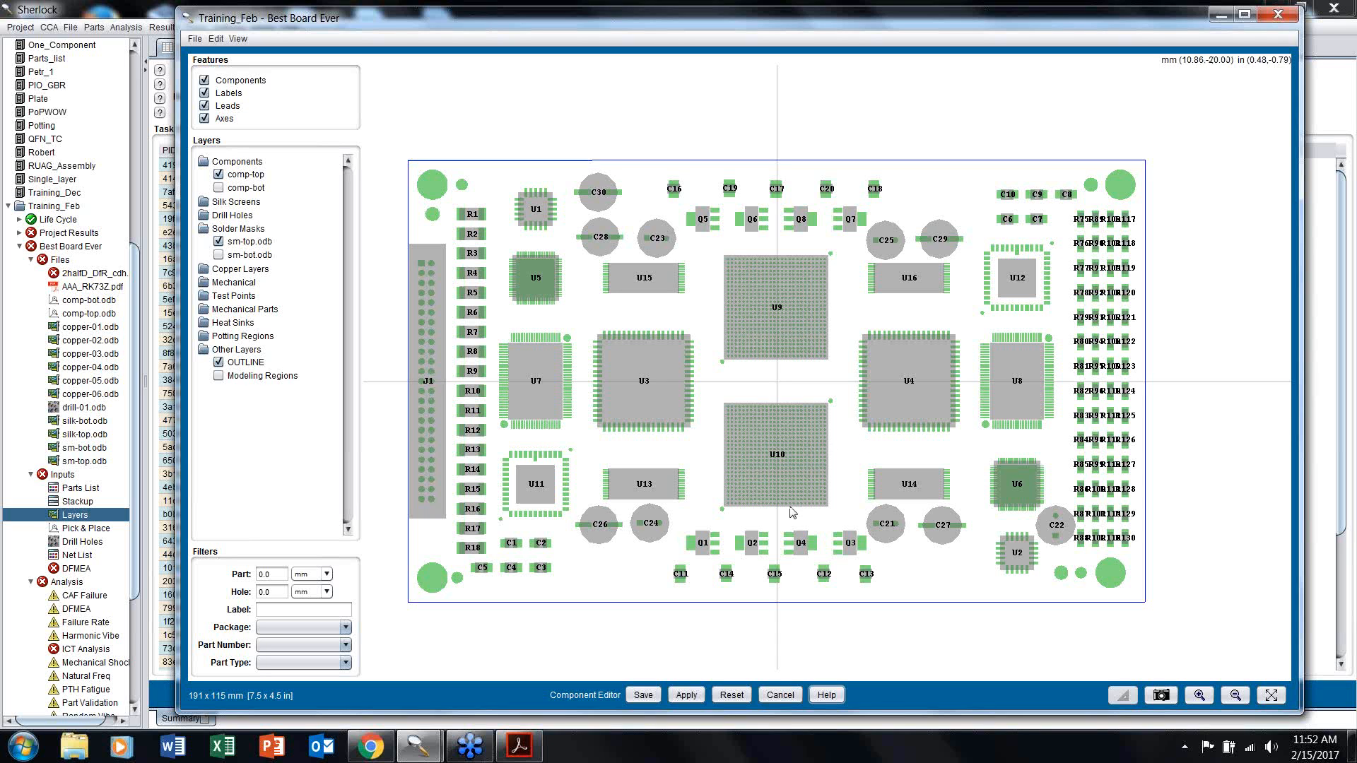
{"action": "left_click", "coordinate": [219, 175]}
{"action": "left_click", "coordinate": [219, 187]}
{"action": "left_click", "coordinate": [219, 241]}
{"action": "left_click", "coordinate": [218, 254]}
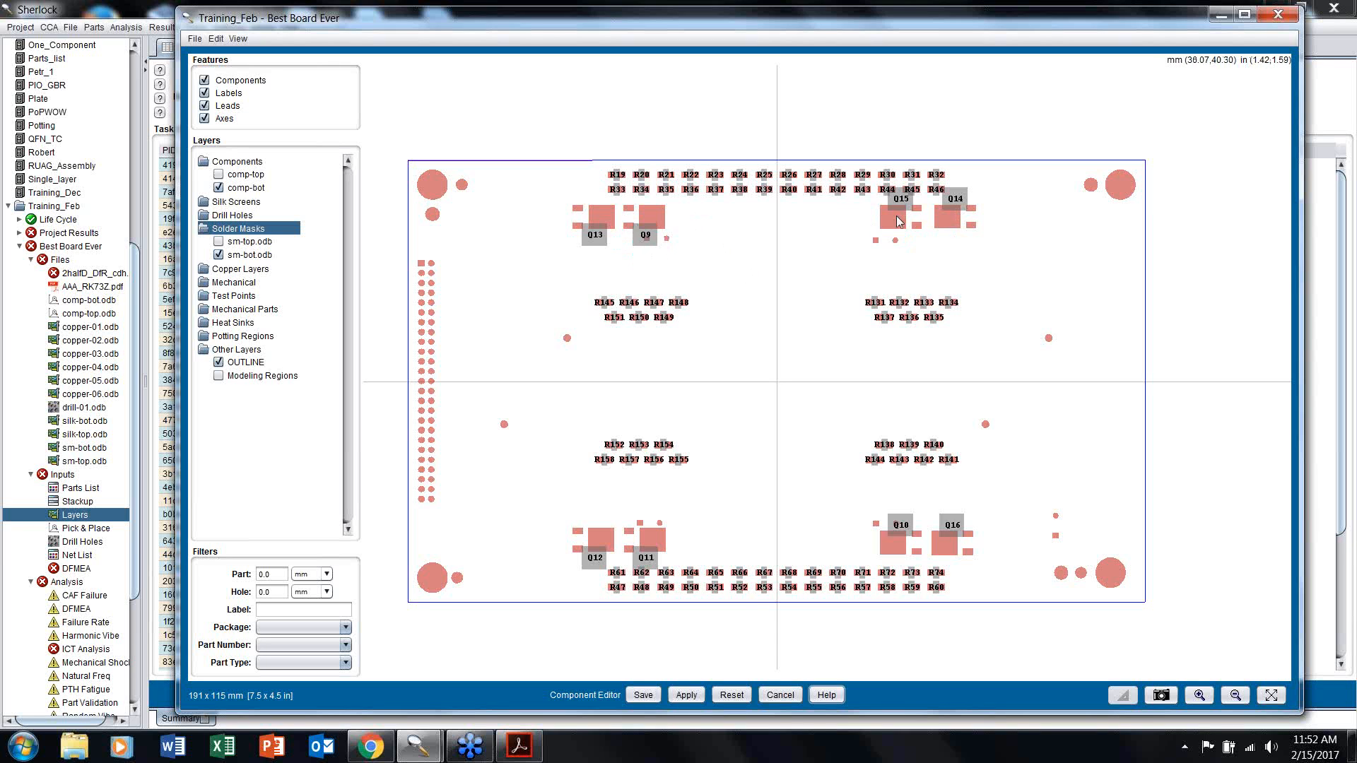
Step: Filter the components by label R and rotate all the bottom-side resistors together by 90 degrees
{"action": "left_click", "coordinate": [278, 610]}
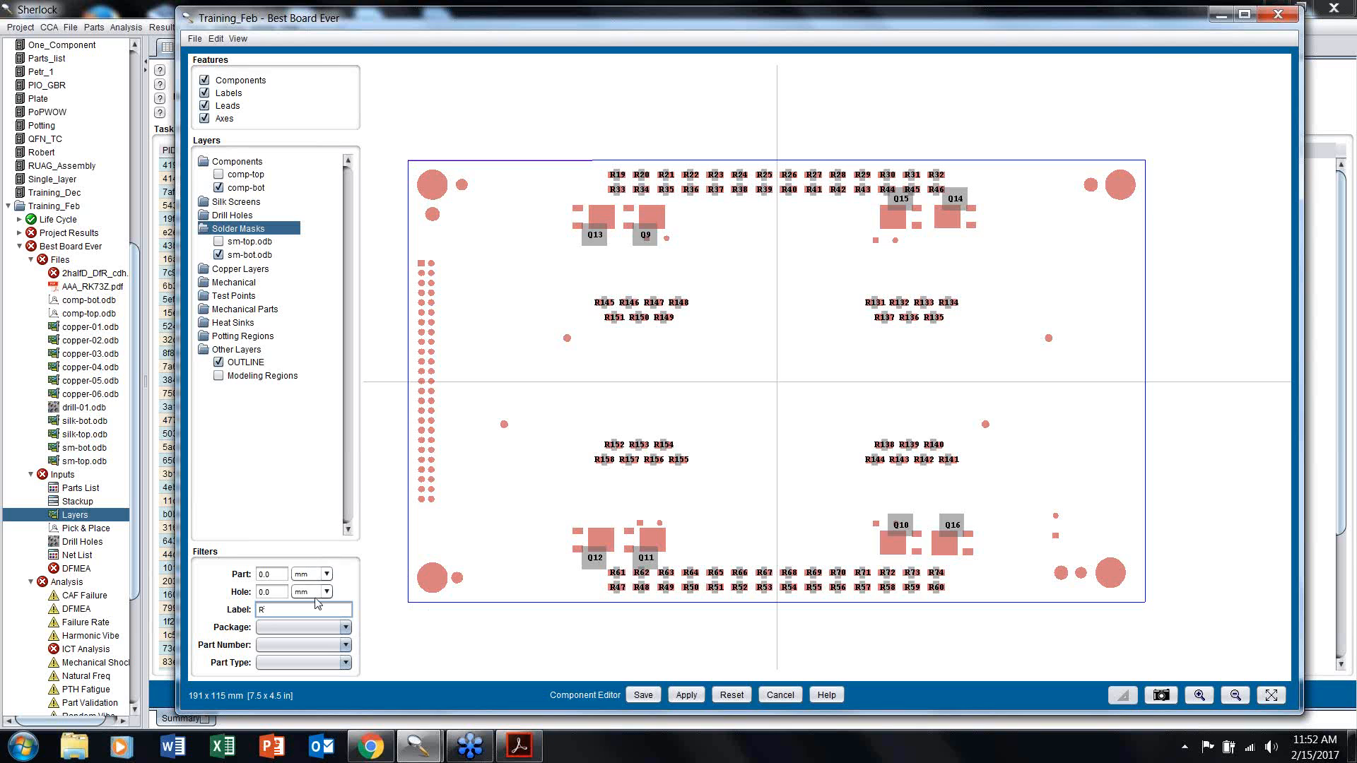
{"action": "key", "text": "Return"}
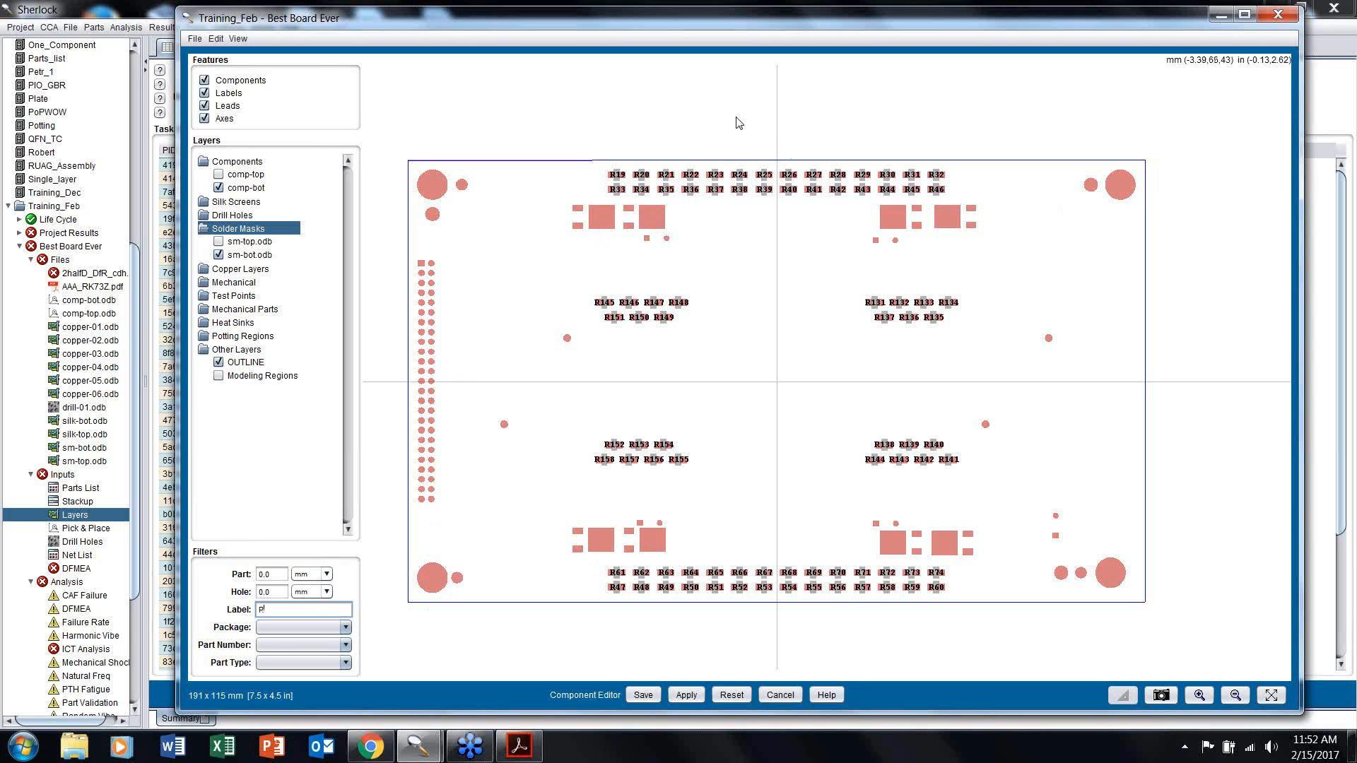
{"action": "left_click_drag", "start_coordinate": [495, 90], "coordinate": [1133, 654]}
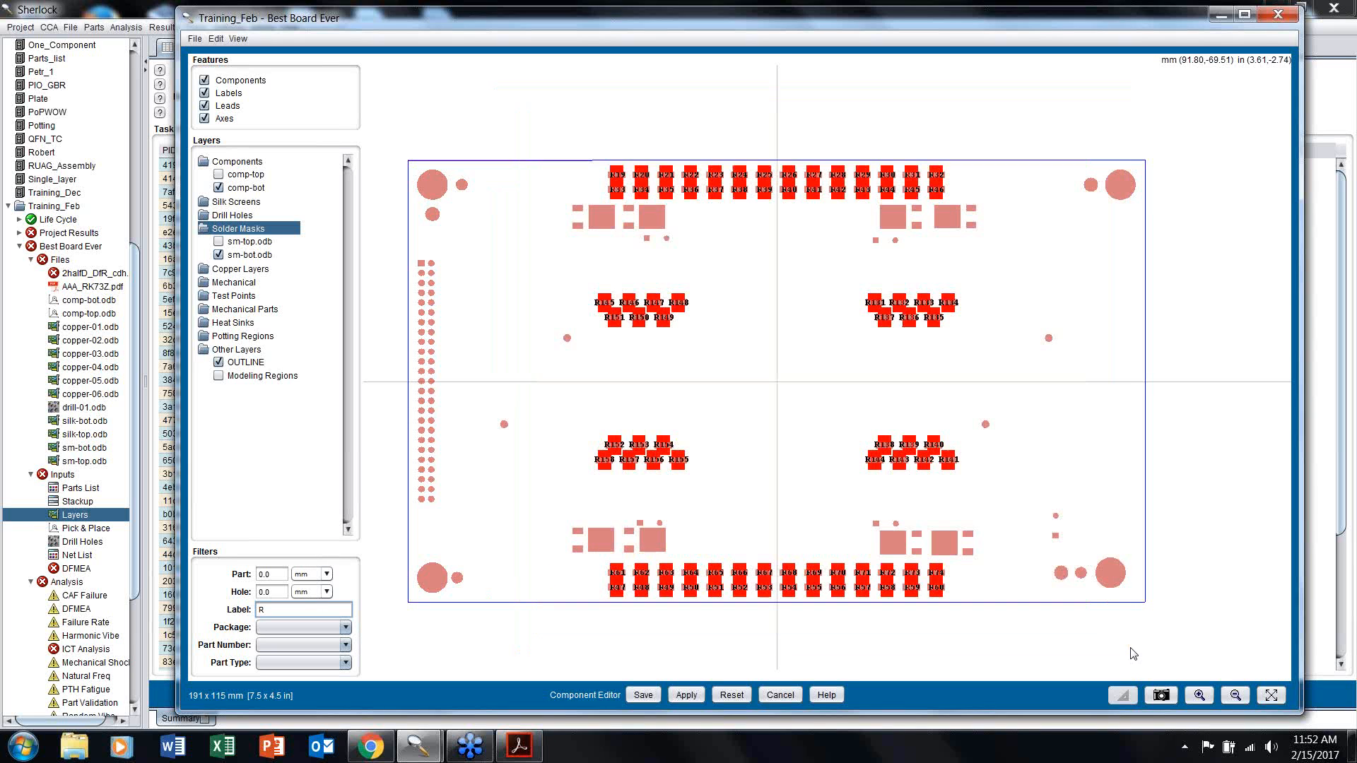
{"action": "right_click", "coordinate": [935, 579]}
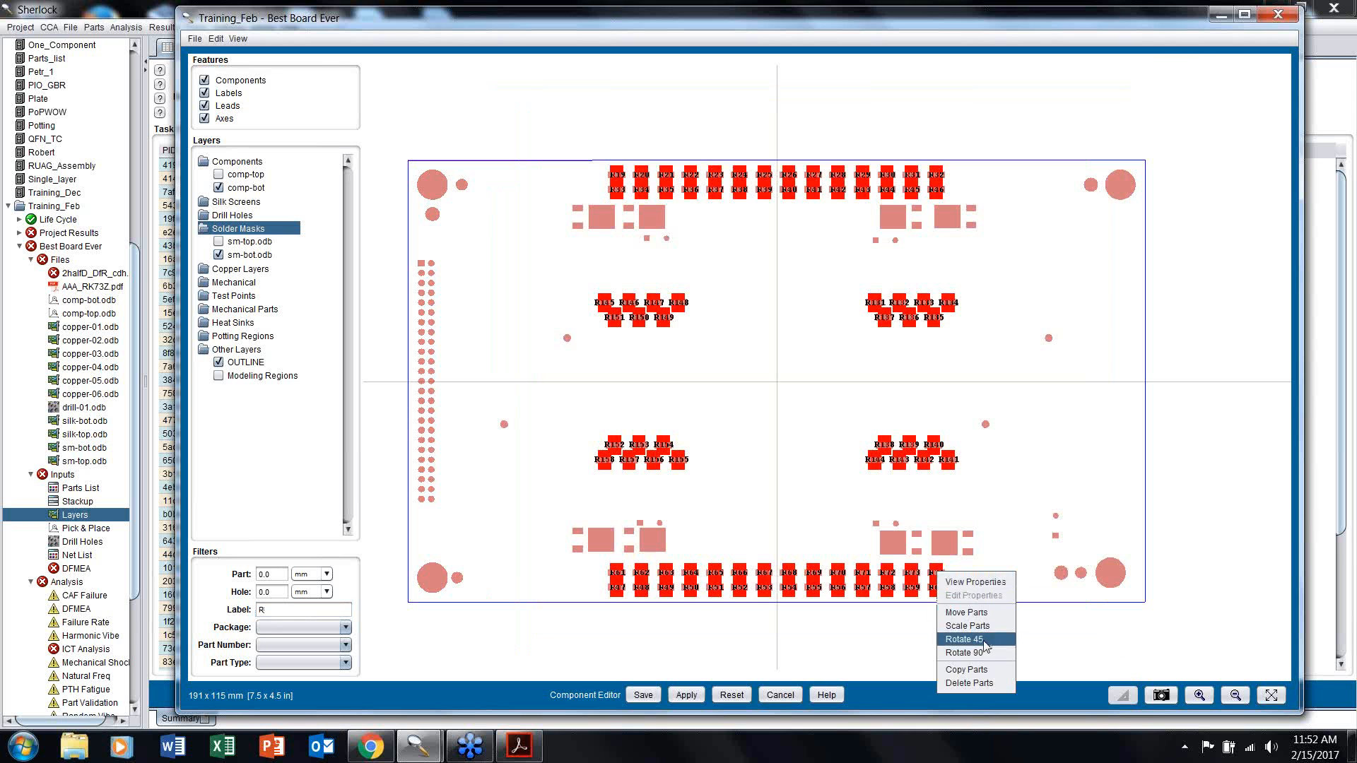
{"action": "left_click", "coordinate": [833, 509]}
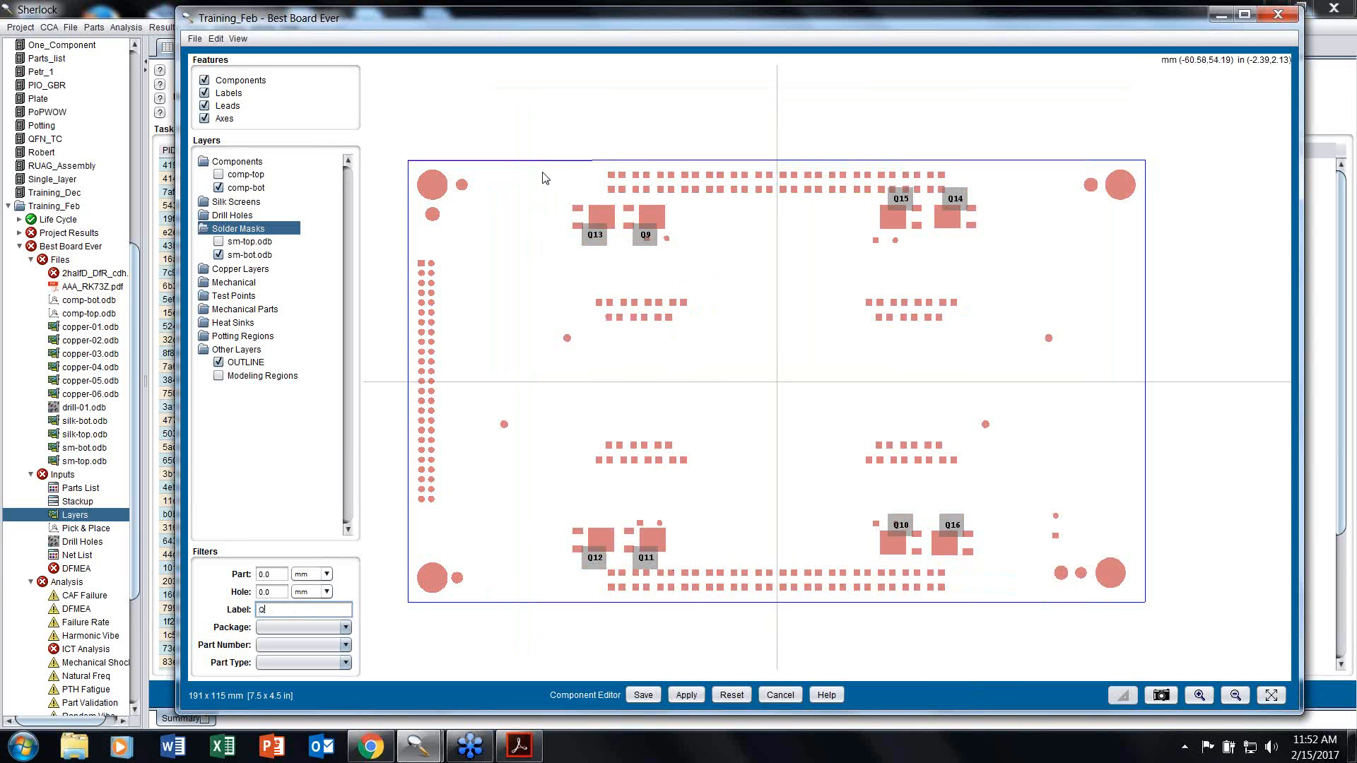
Step: Filter the components by label Q and move Q13, Q9, Q12 and Q11 together onto their solder pads
{"action": "left_click_drag", "start_coordinate": [513, 154], "coordinate": [772, 695]}
{"action": "scroll", "coordinate": [660, 570], "scroll_direction": "up", "scroll_amount": 3}
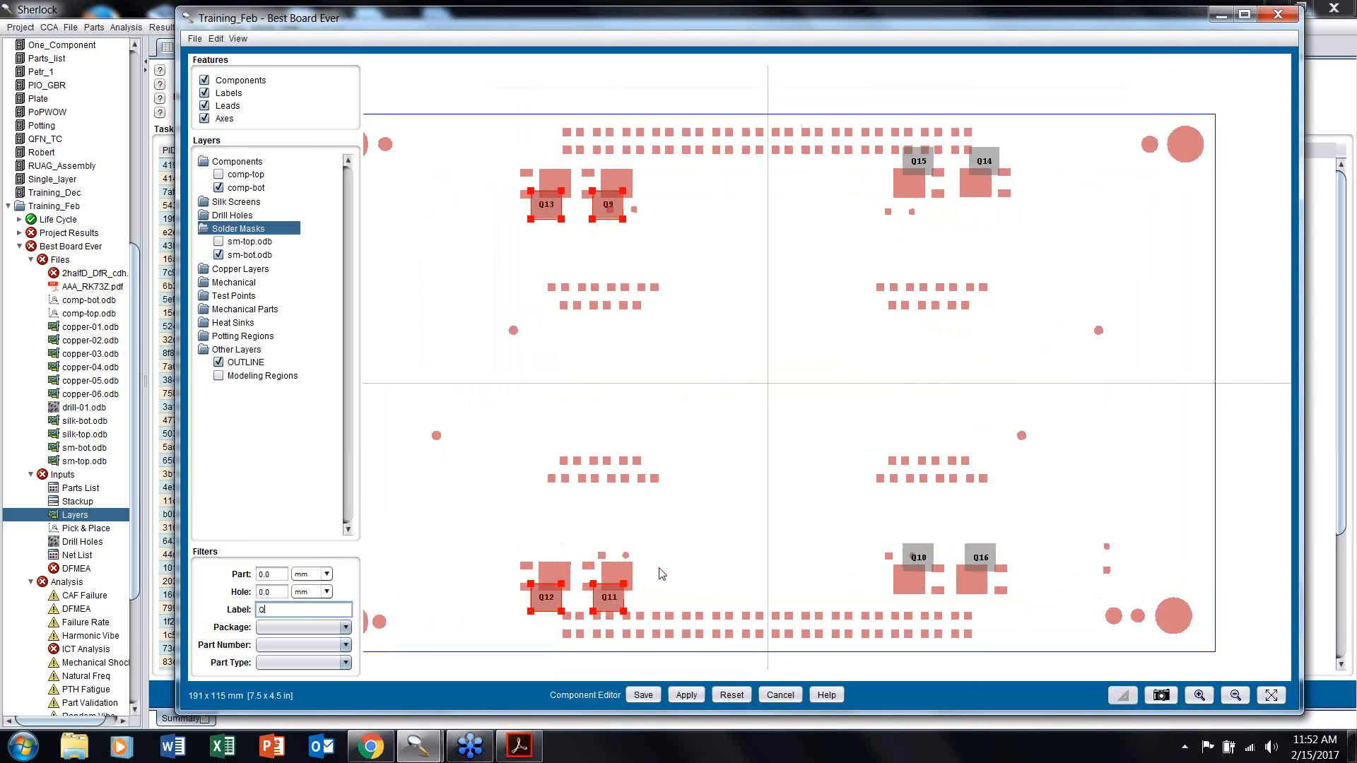
{"action": "scroll", "coordinate": [903, 613], "scroll_direction": "up", "scroll_amount": 5}
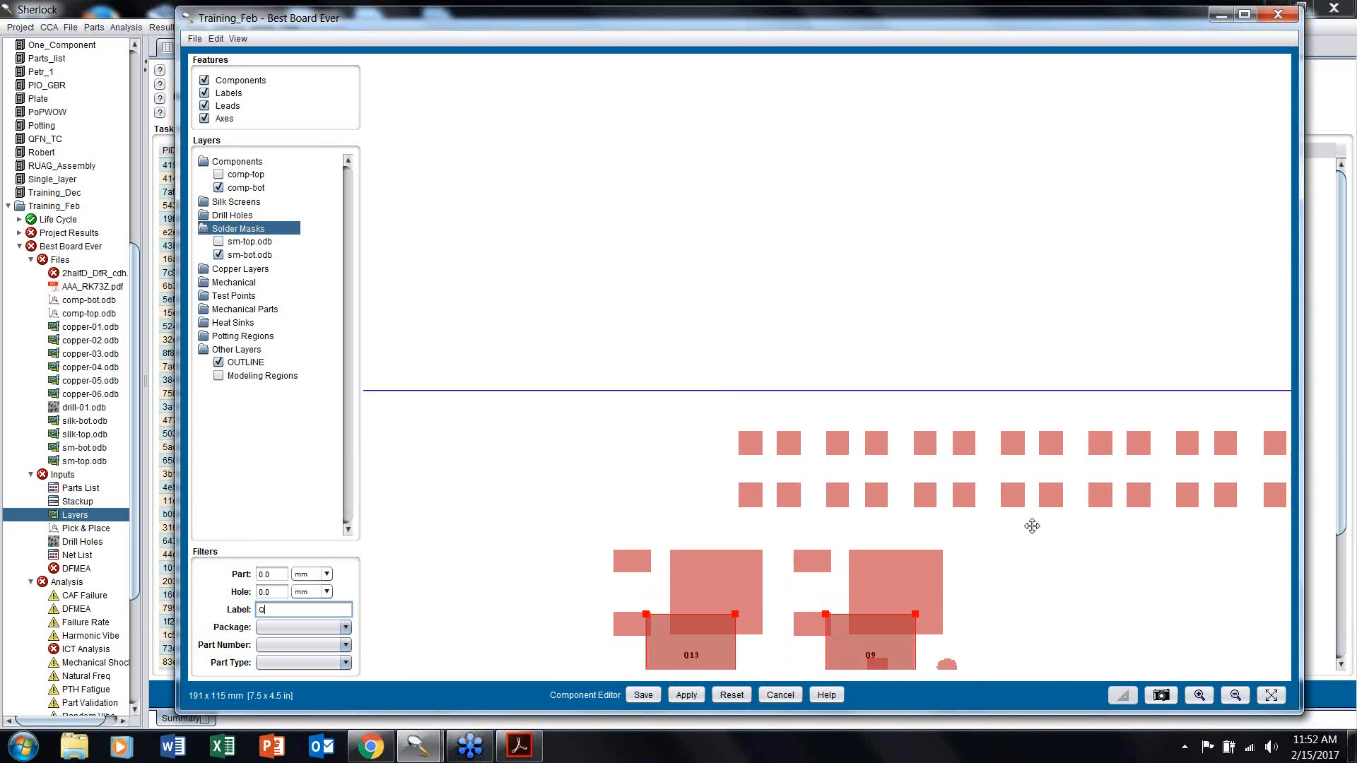
{"action": "scroll", "coordinate": [897, 430], "scroll_direction": "up", "scroll_amount": 5}
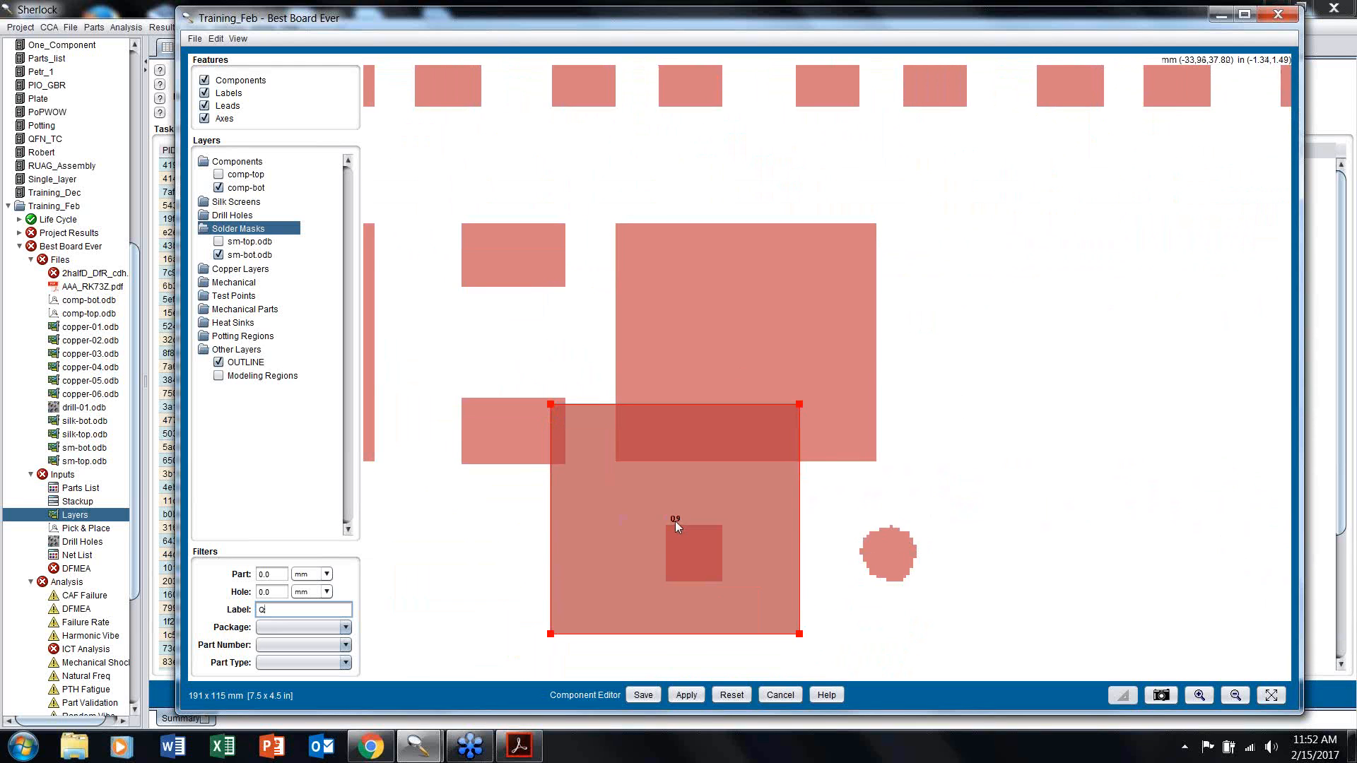
{"action": "left_click_drag", "start_coordinate": [676, 520], "coordinate": [691, 347]}
{"action": "scroll", "coordinate": [938, 477], "scroll_direction": "down", "scroll_amount": 4}
{"action": "scroll", "coordinate": [943, 490], "scroll_direction": "down", "scroll_amount": 5}
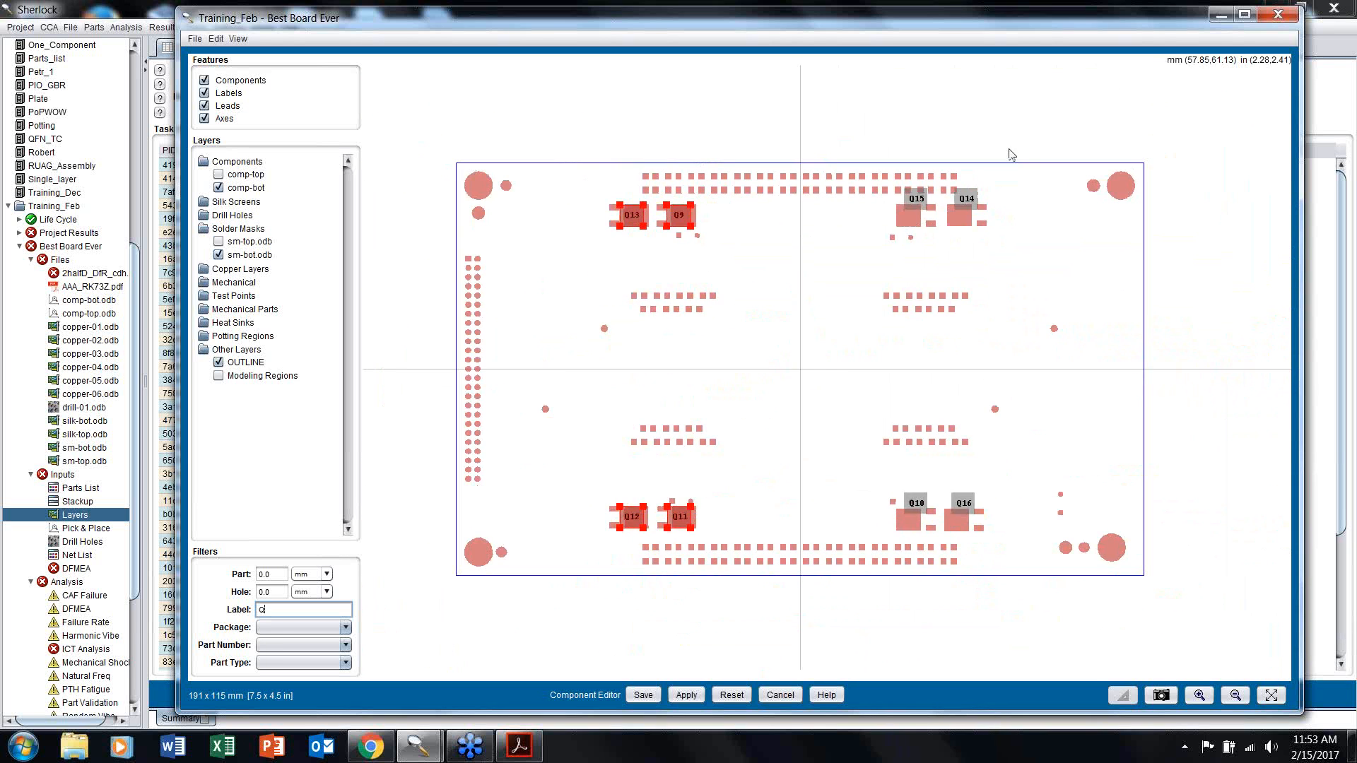
Step: Move components Q15, Q14, Q10 and Q16 together onto their solder pads
{"action": "left_click_drag", "start_coordinate": [1009, 147], "coordinate": [824, 626]}
{"action": "scroll", "coordinate": [879, 508], "scroll_direction": "up", "scroll_amount": 2}
{"action": "scroll", "coordinate": [879, 507], "scroll_direction": "up", "scroll_amount": 2}
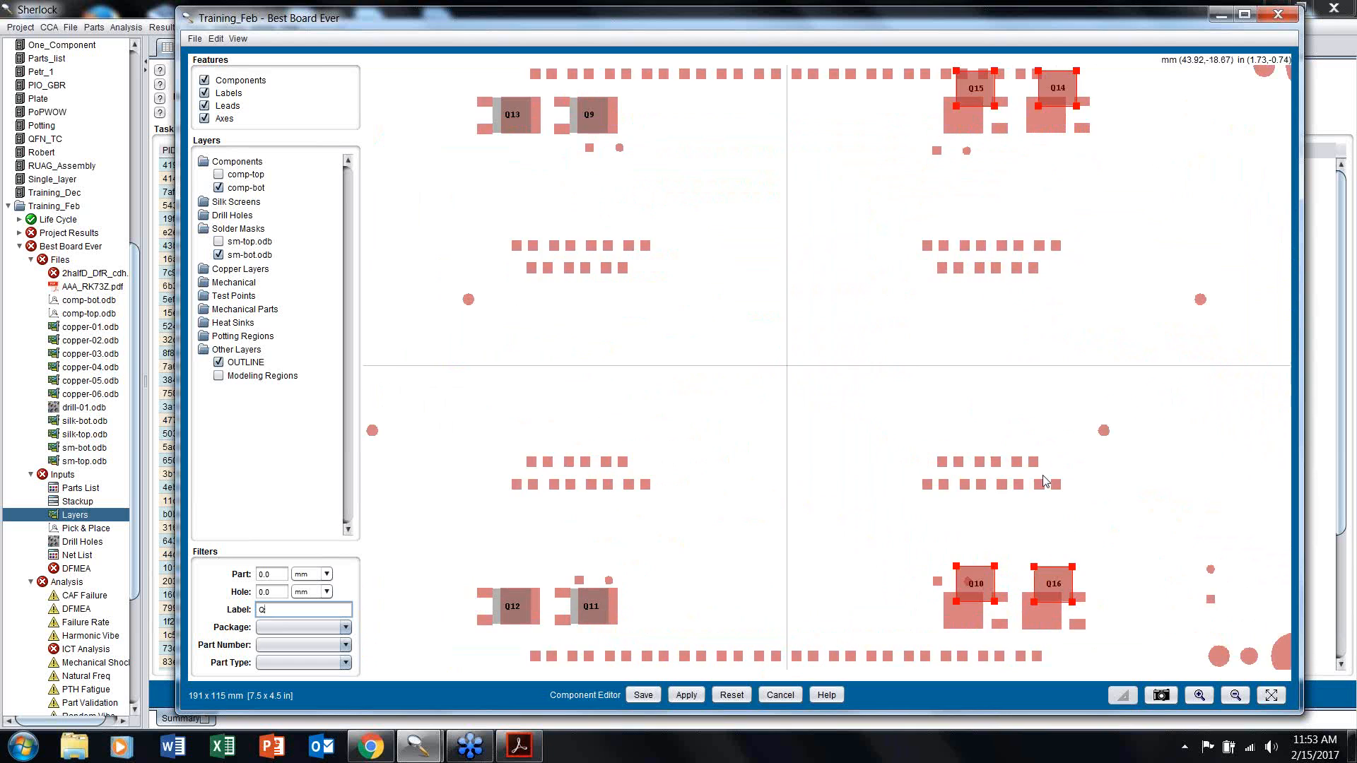
{"action": "left_click_drag", "start_coordinate": [935, 376], "coordinate": [934, 390]}
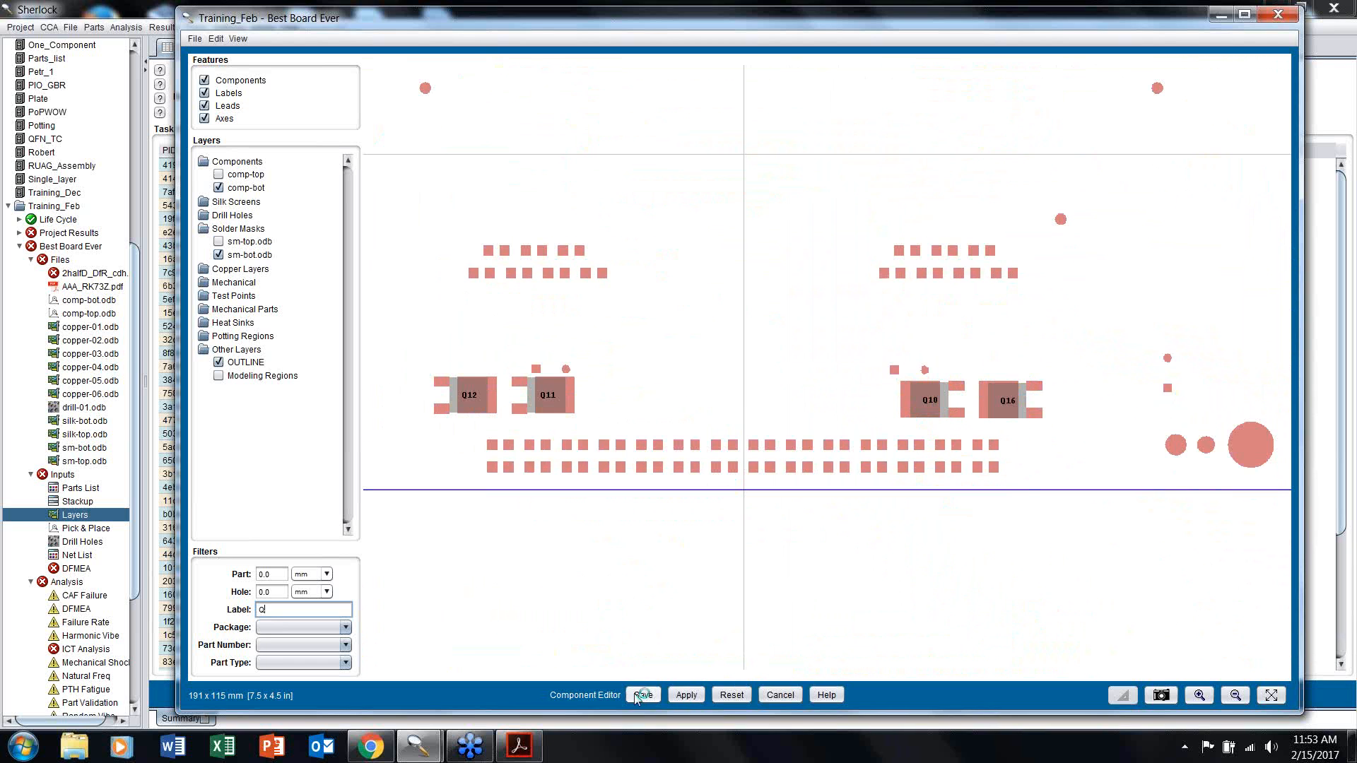
Step: Clear the label filter and save the component edits
{"action": "scroll", "coordinate": [742, 468], "scroll_direction": "down", "scroll_amount": 3}
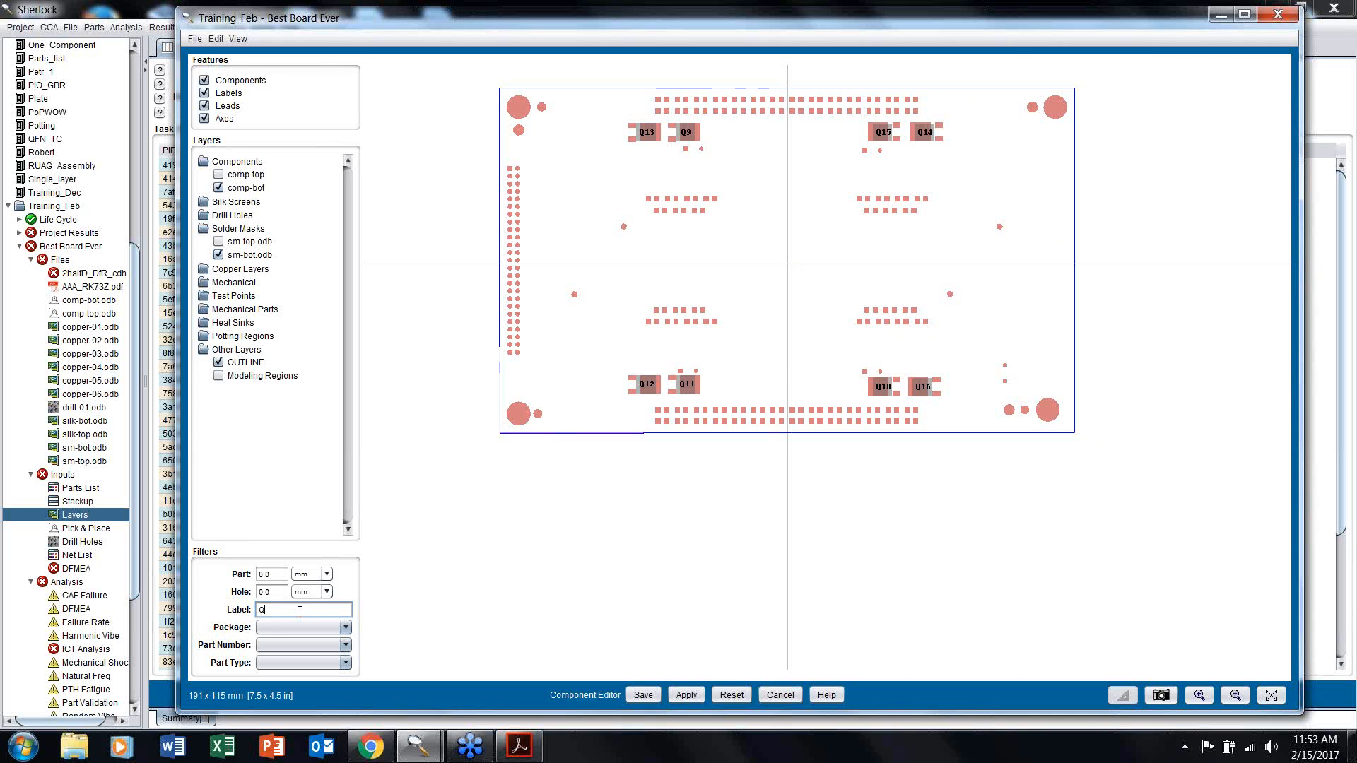
{"action": "key", "text": "BackSpace"}
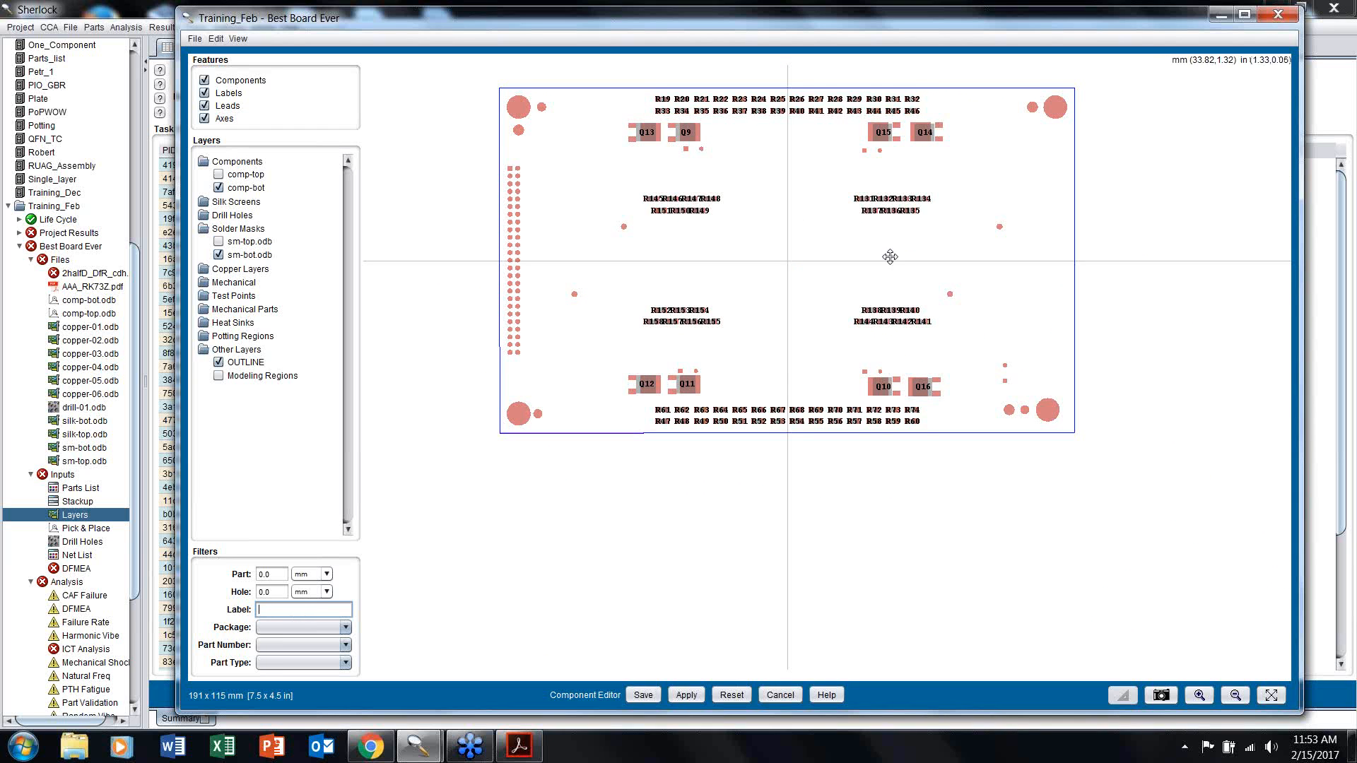
{"action": "left_click_drag", "start_coordinate": [892, 258], "coordinate": [914, 353]}
{"action": "scroll", "coordinate": [915, 354], "scroll_direction": "up", "scroll_amount": 2}
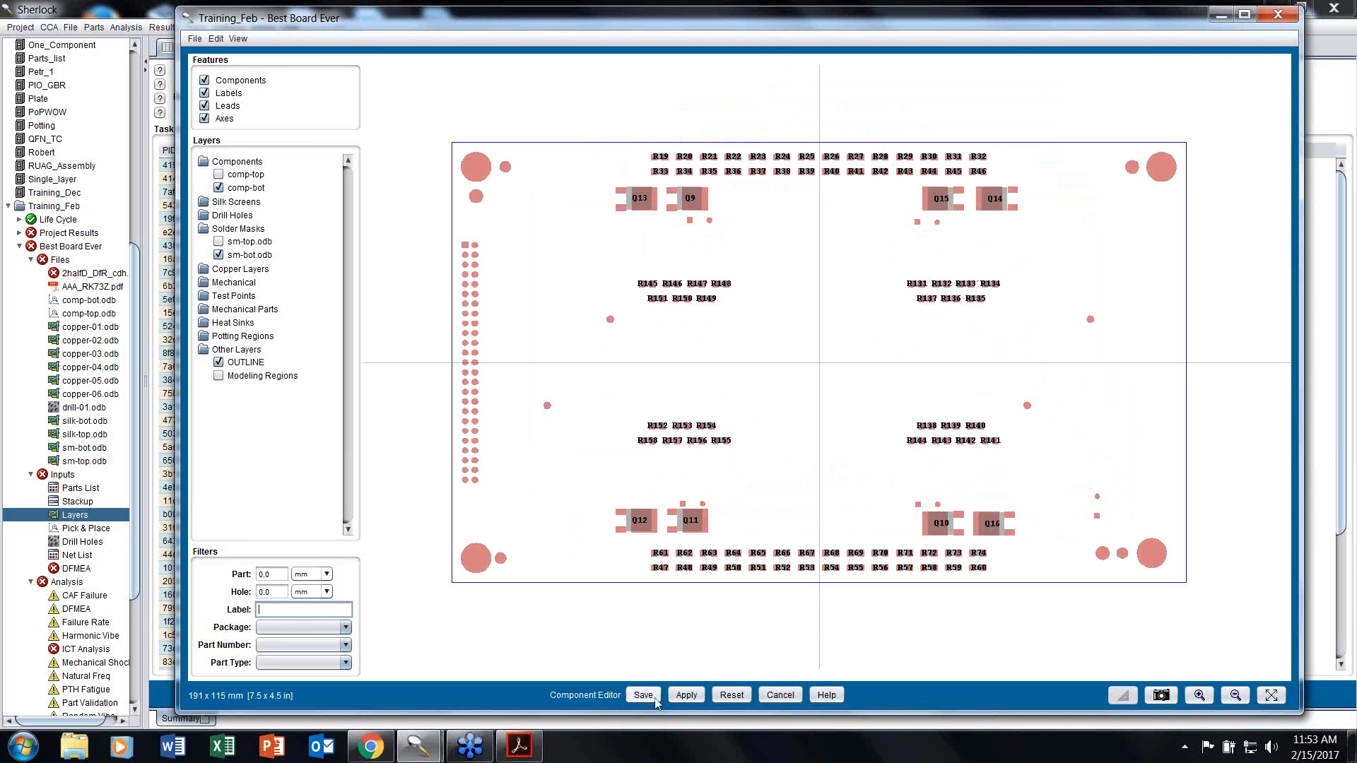
{"action": "left_click", "coordinate": [643, 695]}
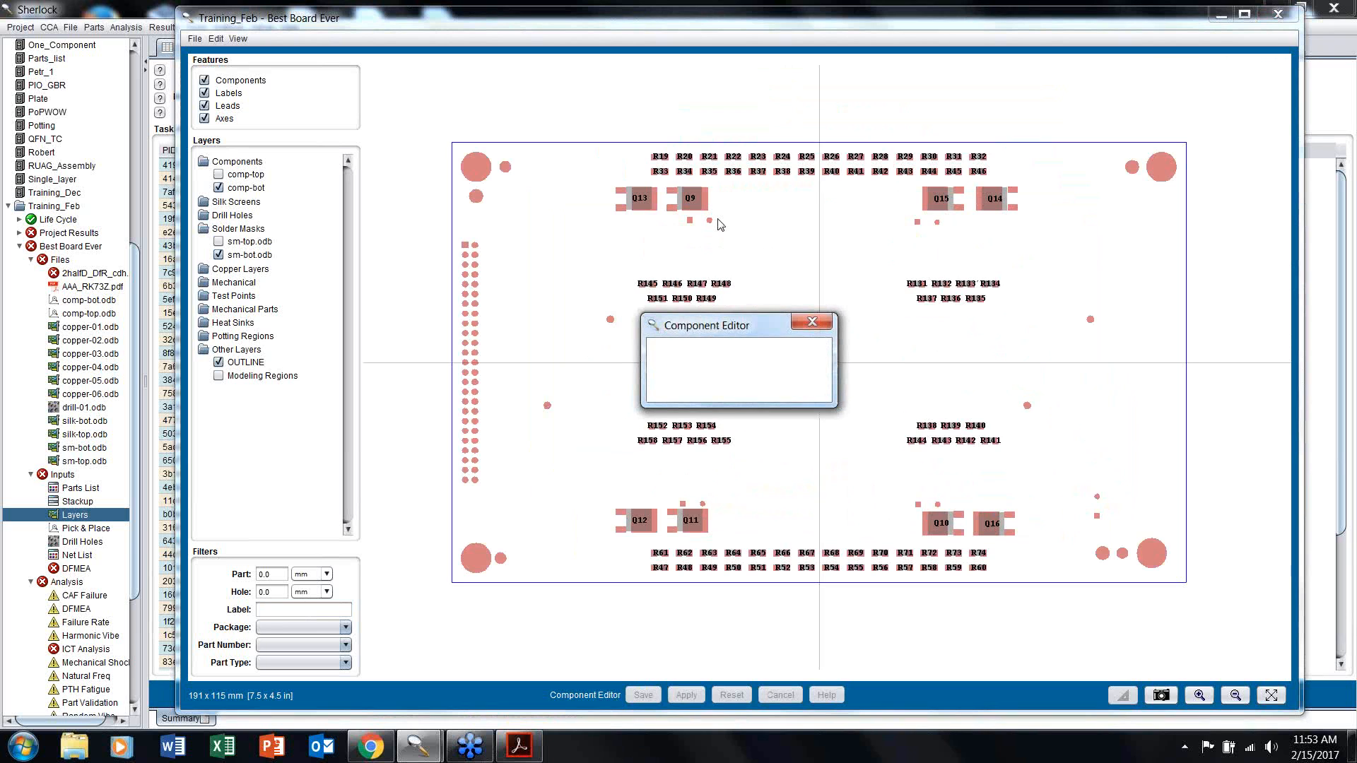
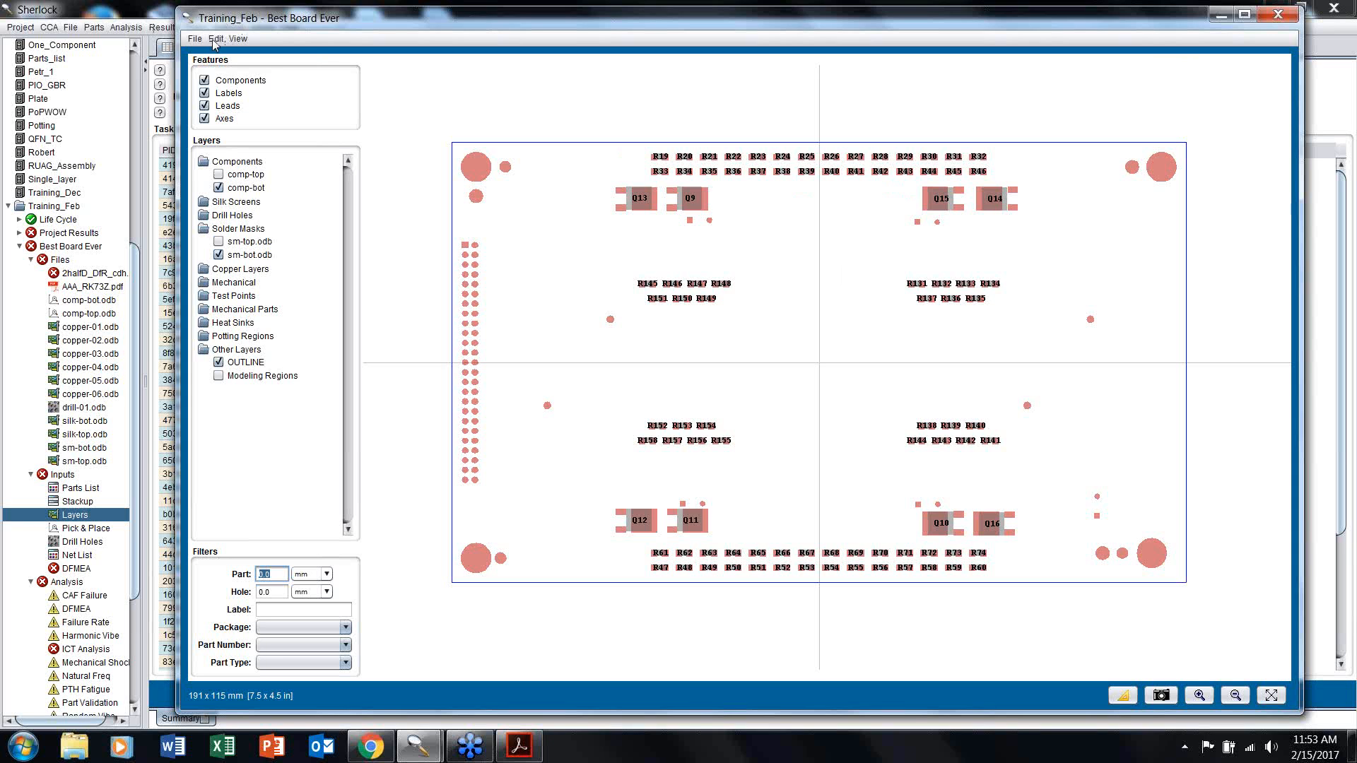
Step: Try drawing a new four-corner outline across the board's lower edge with the board outline editor and discard it
{"action": "left_click", "coordinate": [215, 41]}
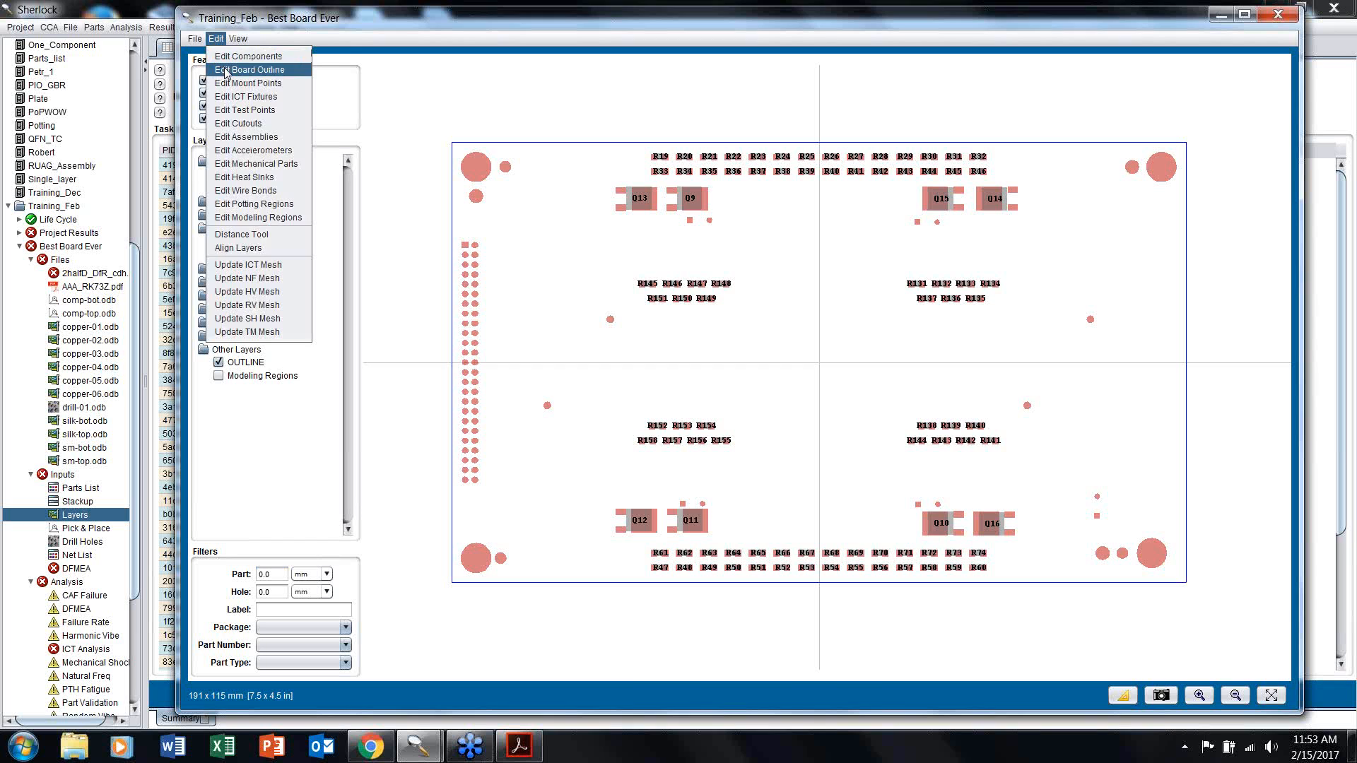
{"action": "left_click", "coordinate": [225, 70]}
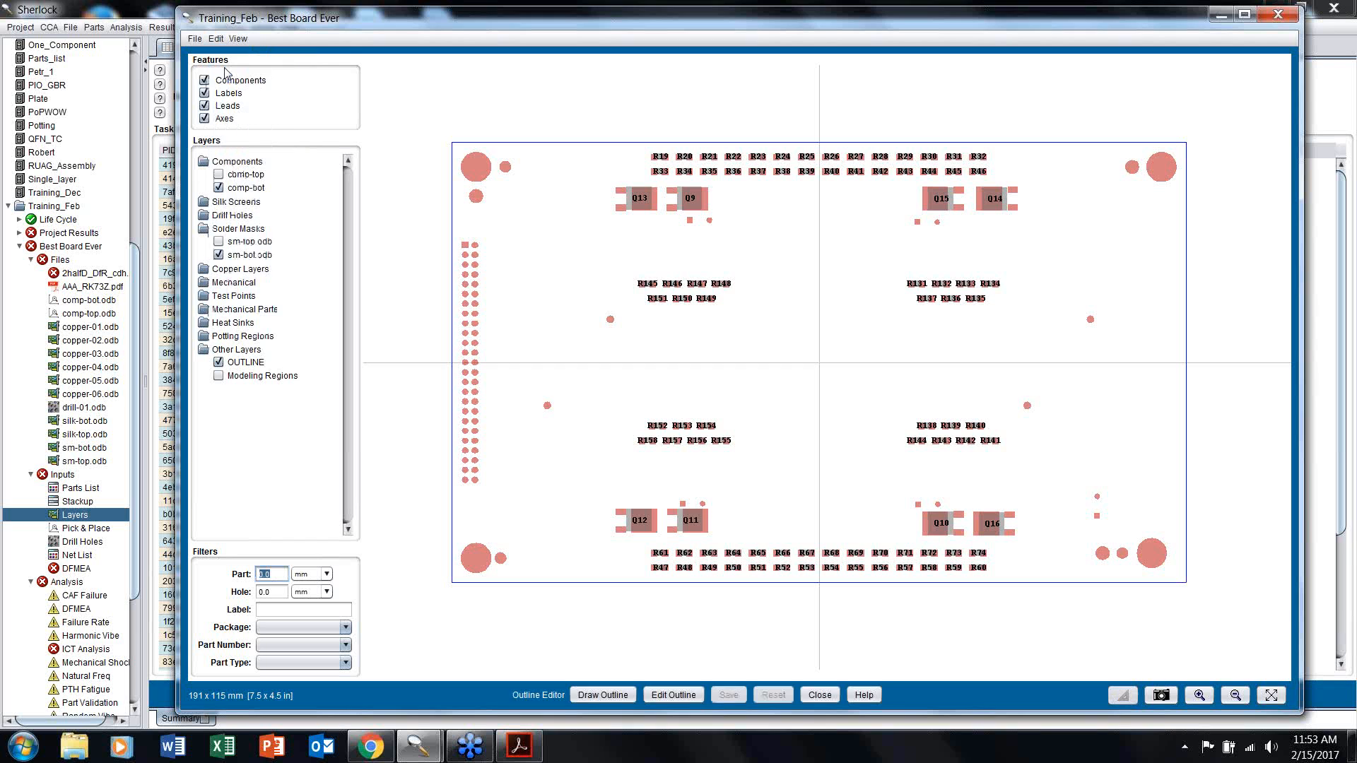
{"action": "left_click", "coordinate": [742, 643]}
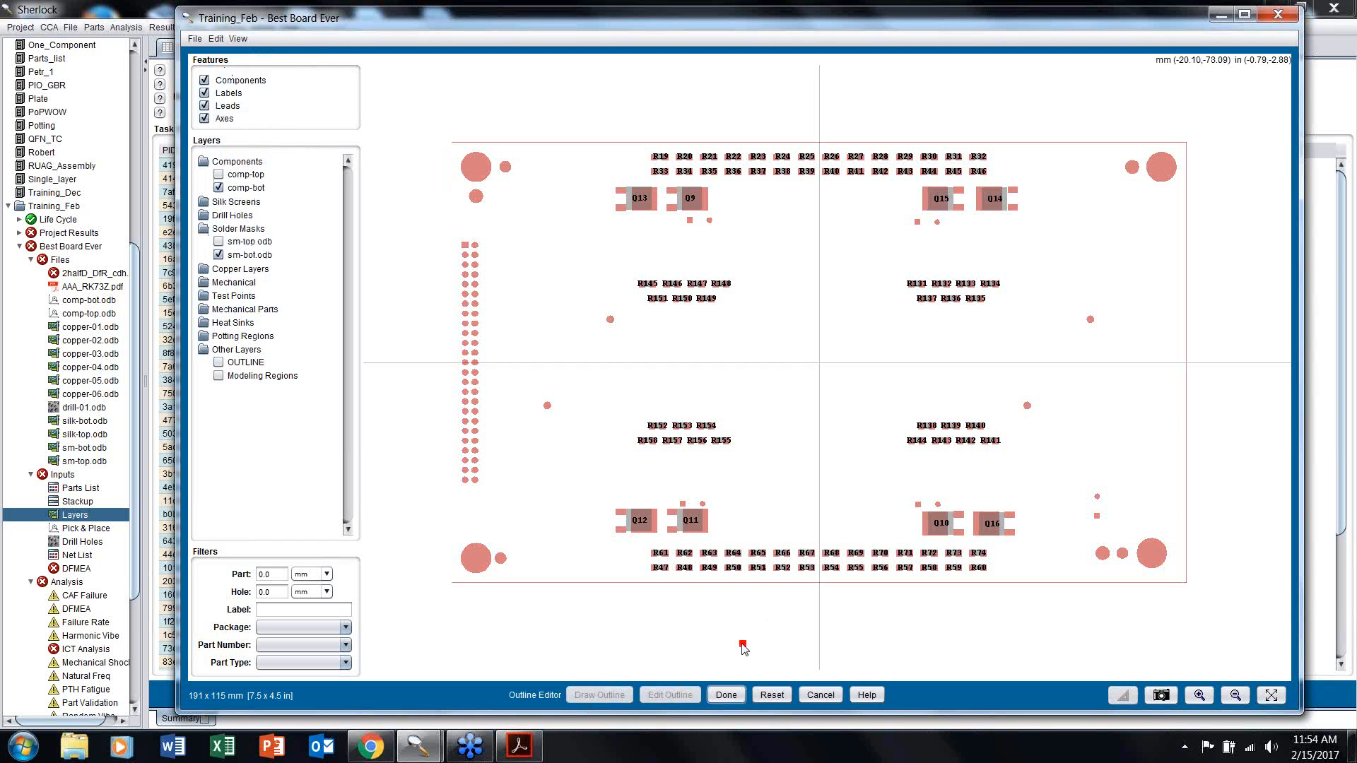
{"action": "left_click", "coordinate": [737, 421]}
{"action": "left_click", "coordinate": [886, 411]}
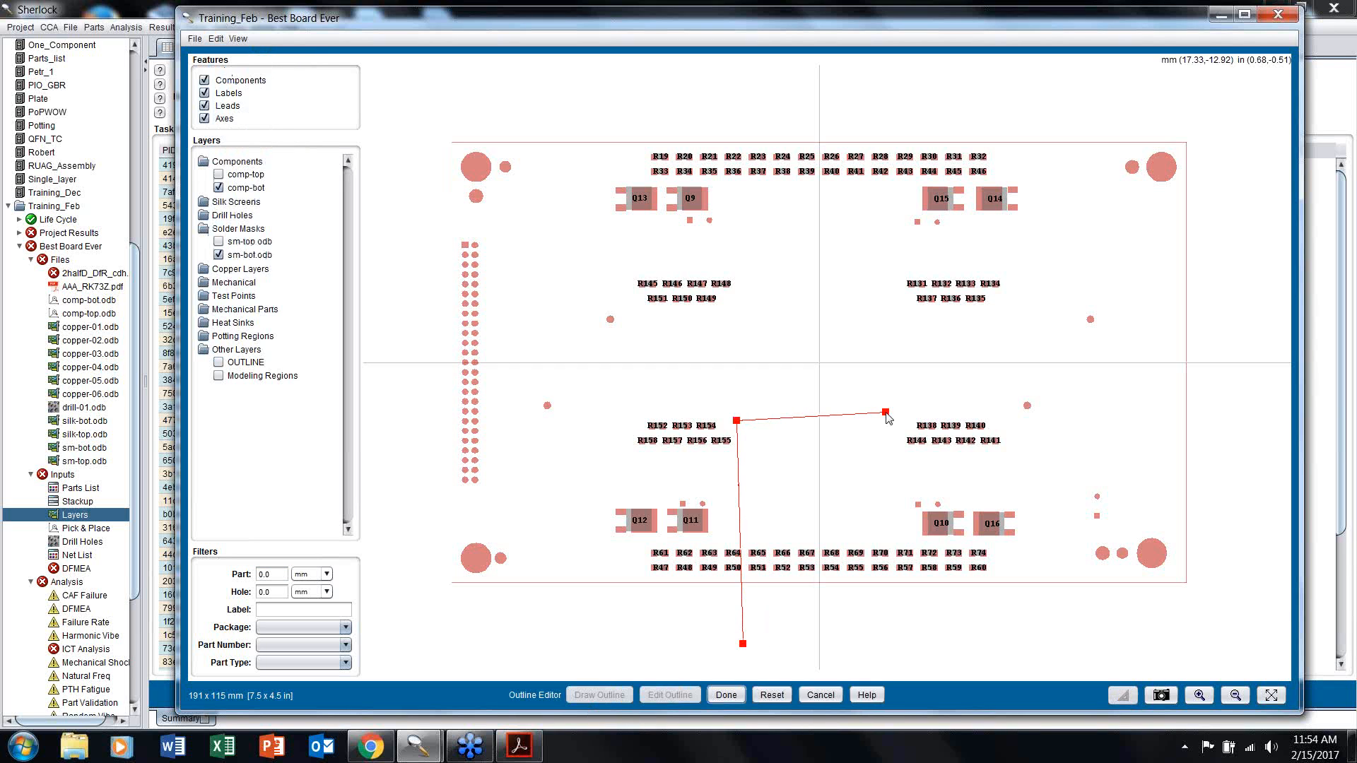
{"action": "left_click", "coordinate": [898, 635]}
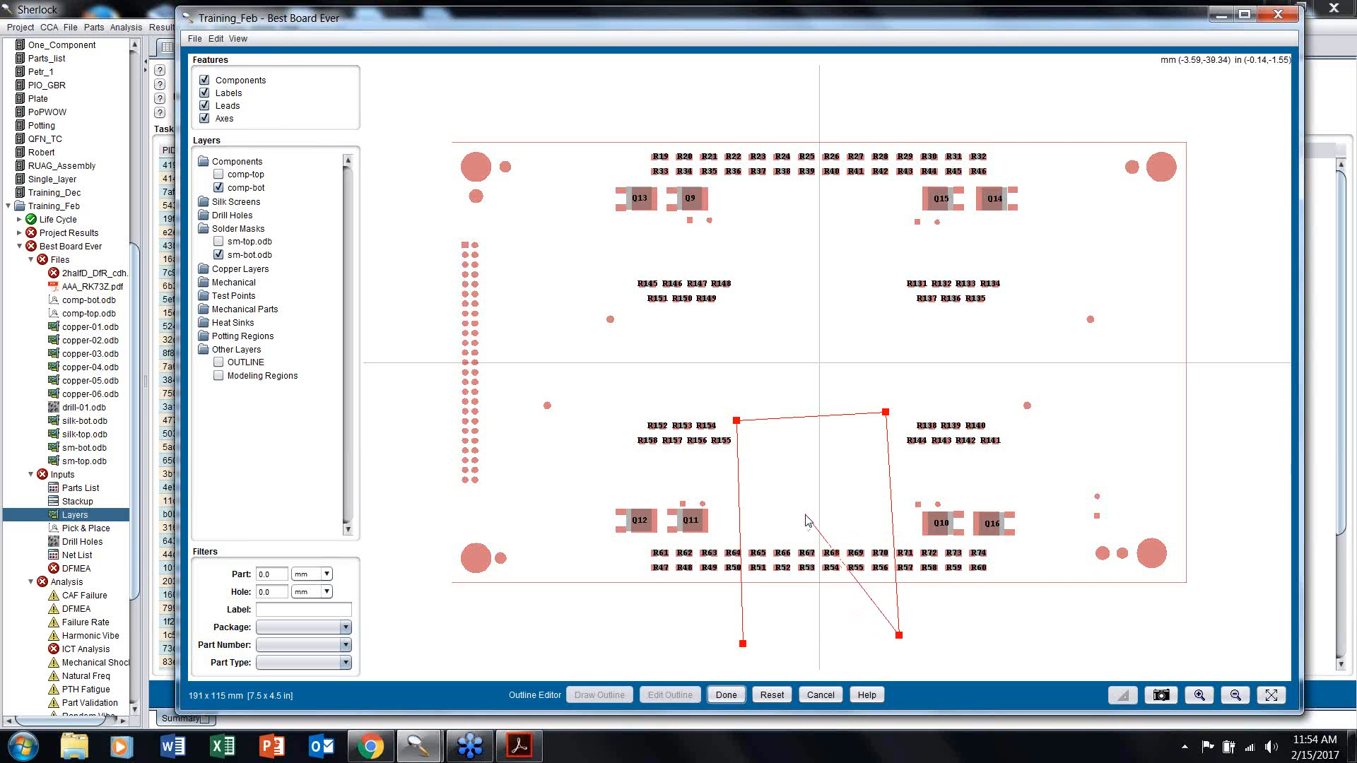
{"action": "double_click", "coordinate": [814, 542]}
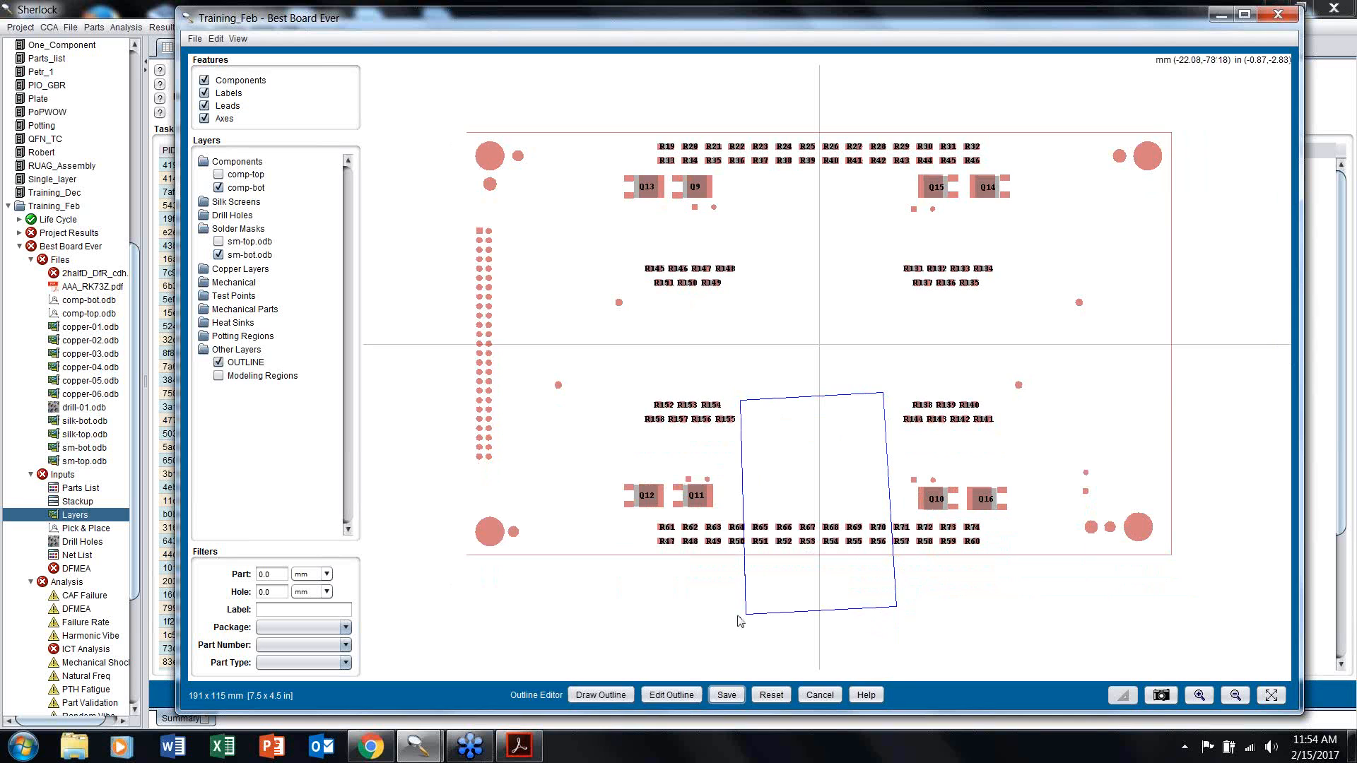
{"action": "left_click", "coordinate": [821, 694]}
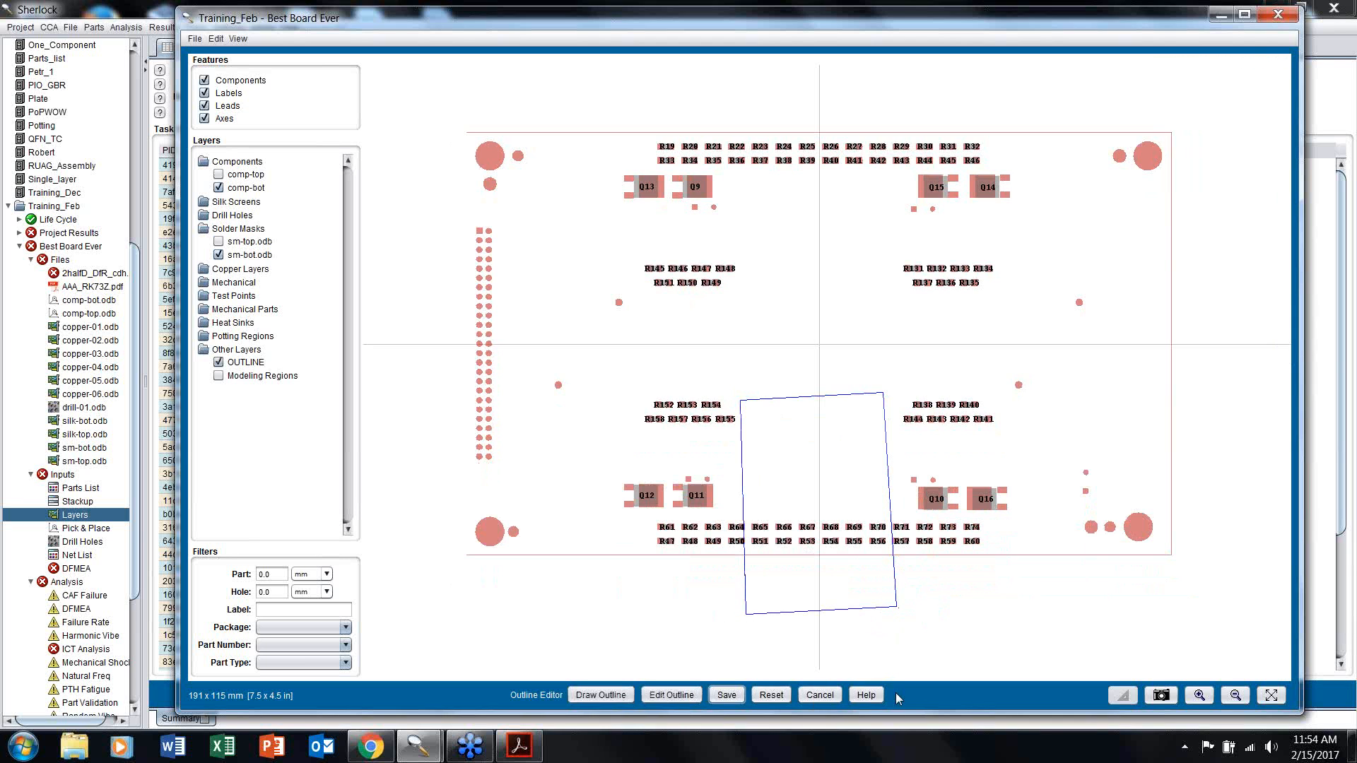
Step: Read the outline editor help on drawing outlines and on moving, inserting and deleting vertices
{"action": "left_click", "coordinate": [873, 696]}
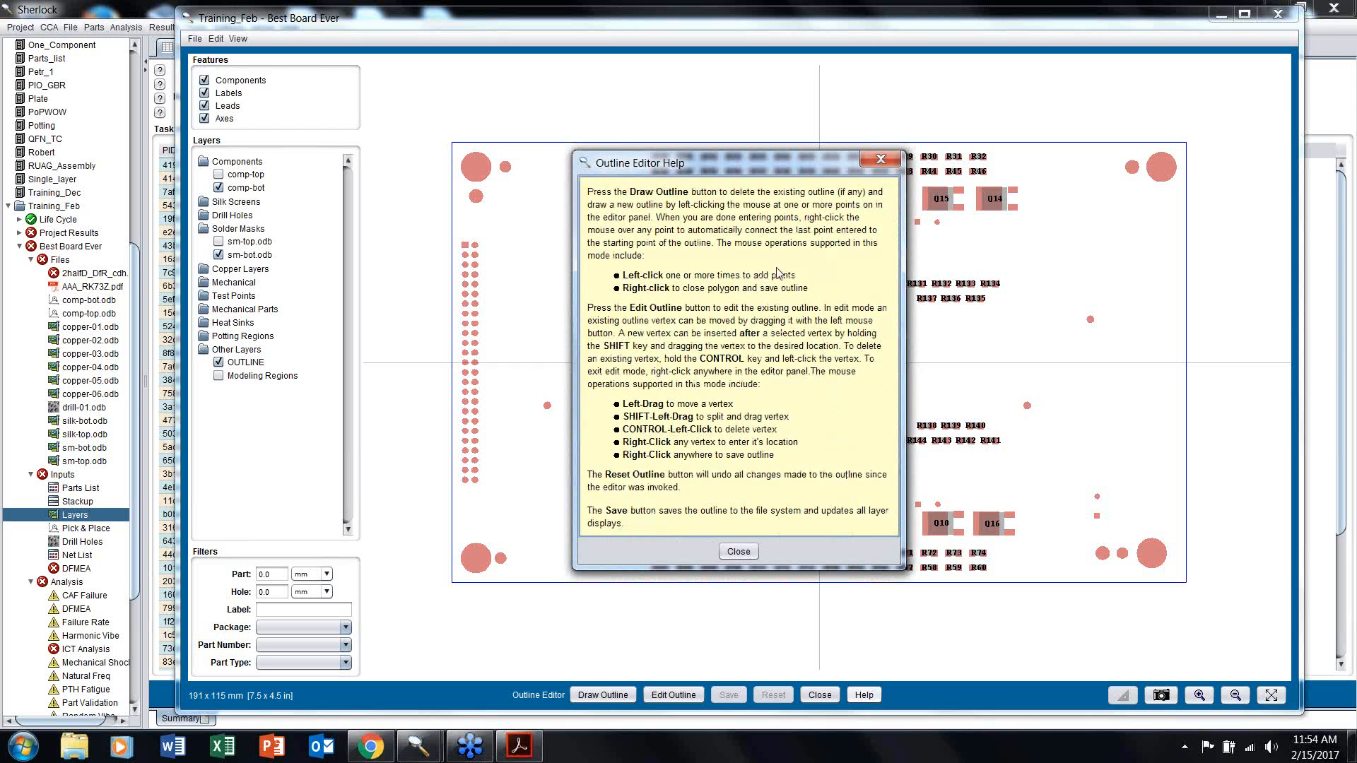
{"action": "left_click", "coordinate": [879, 160]}
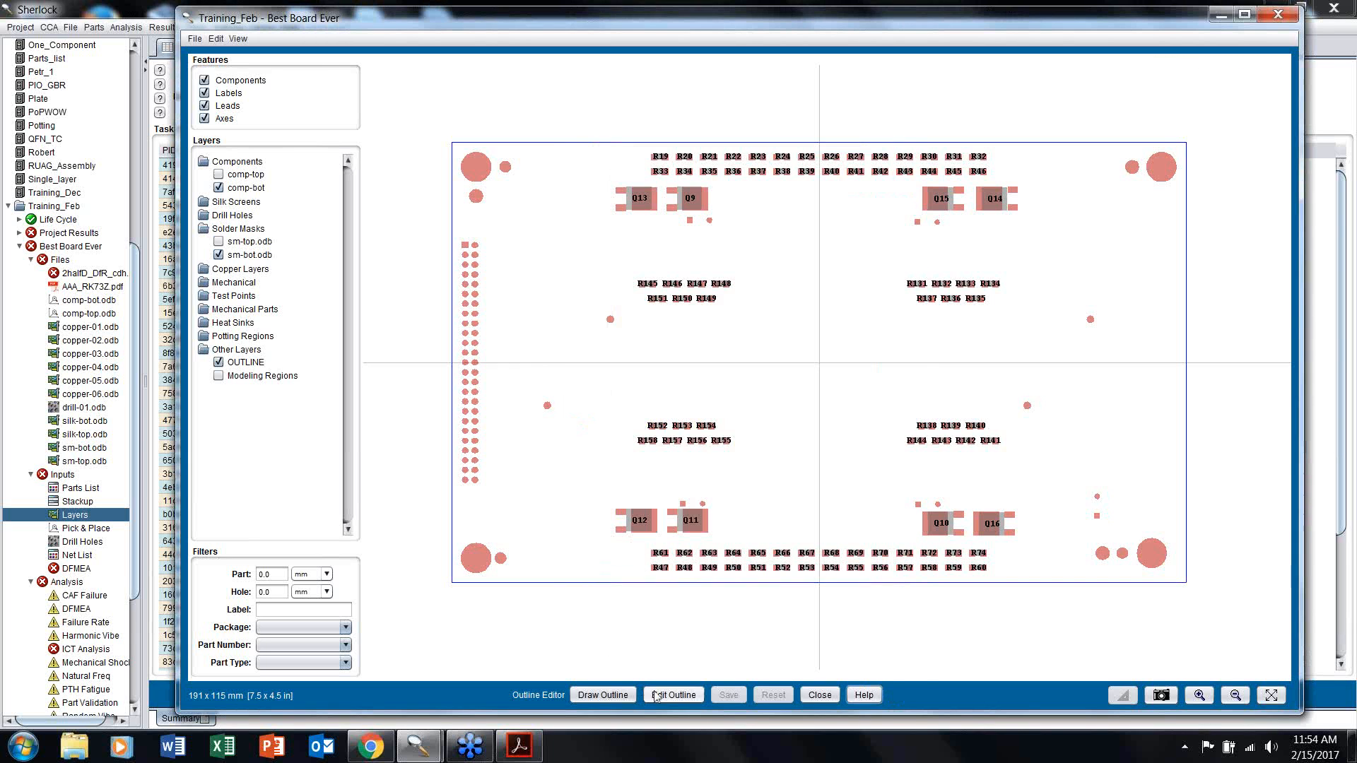
Step: Insert ten vertices in the upper edge of the board outline as an irregular notch and move its two end vertices near the board centre
{"action": "left_click", "coordinate": [655, 696]}
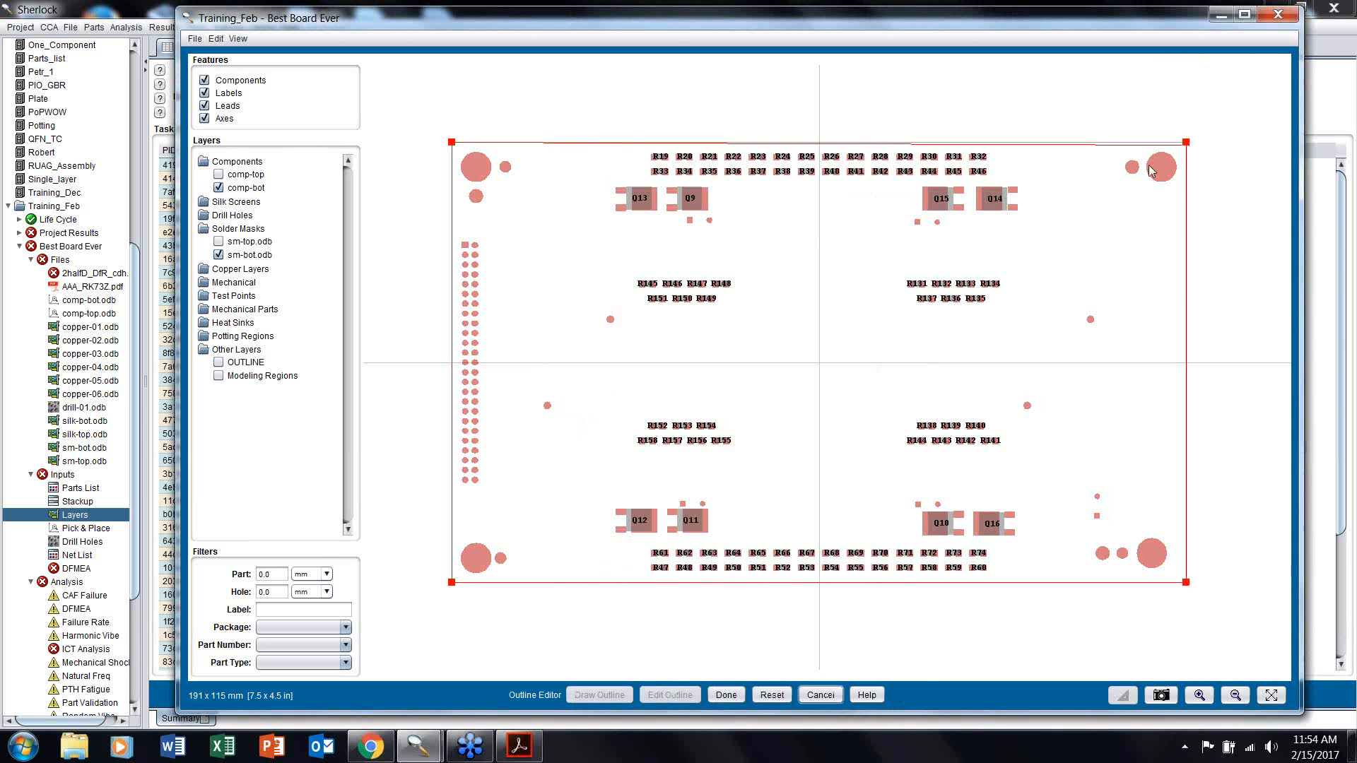
{"action": "left_click_drag", "start_coordinate": [776, 142], "coordinate": [777, 339]}
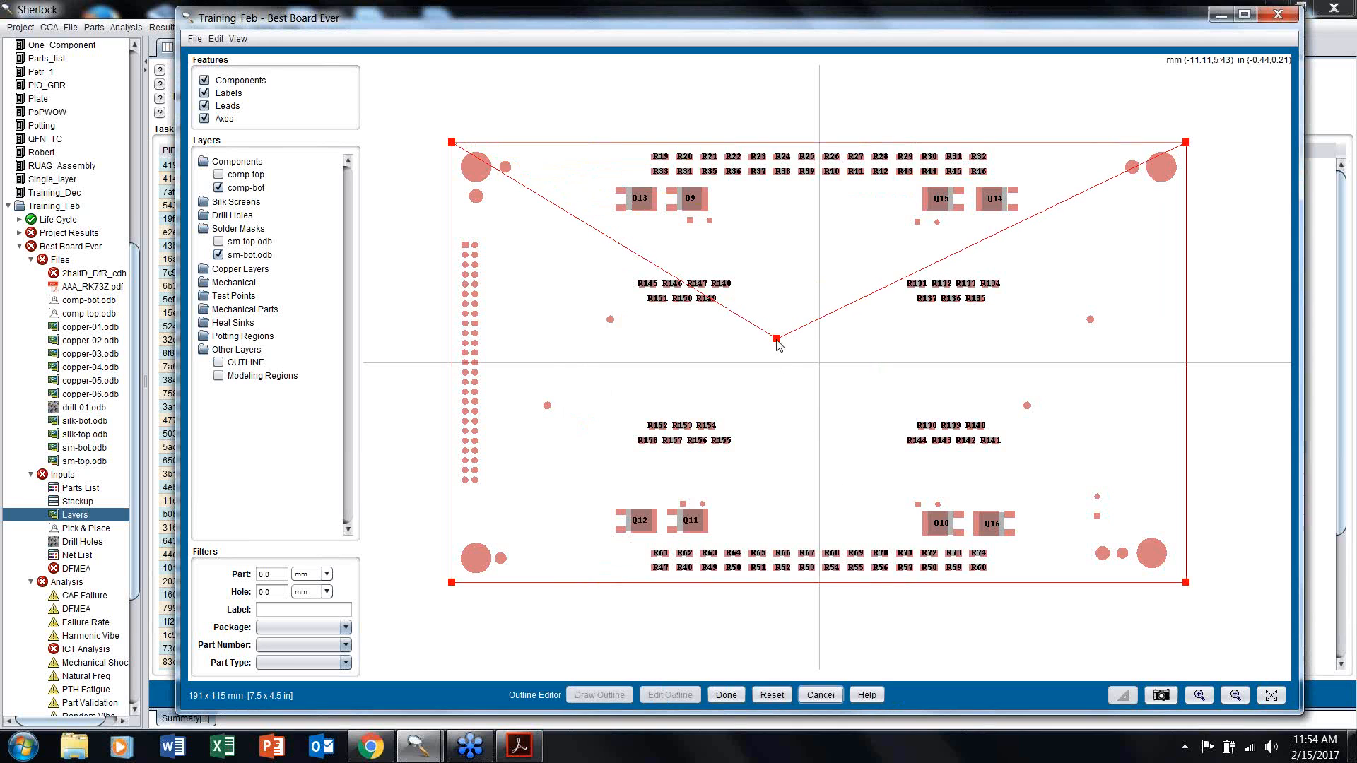
{"action": "left_click", "coordinate": [784, 298]}
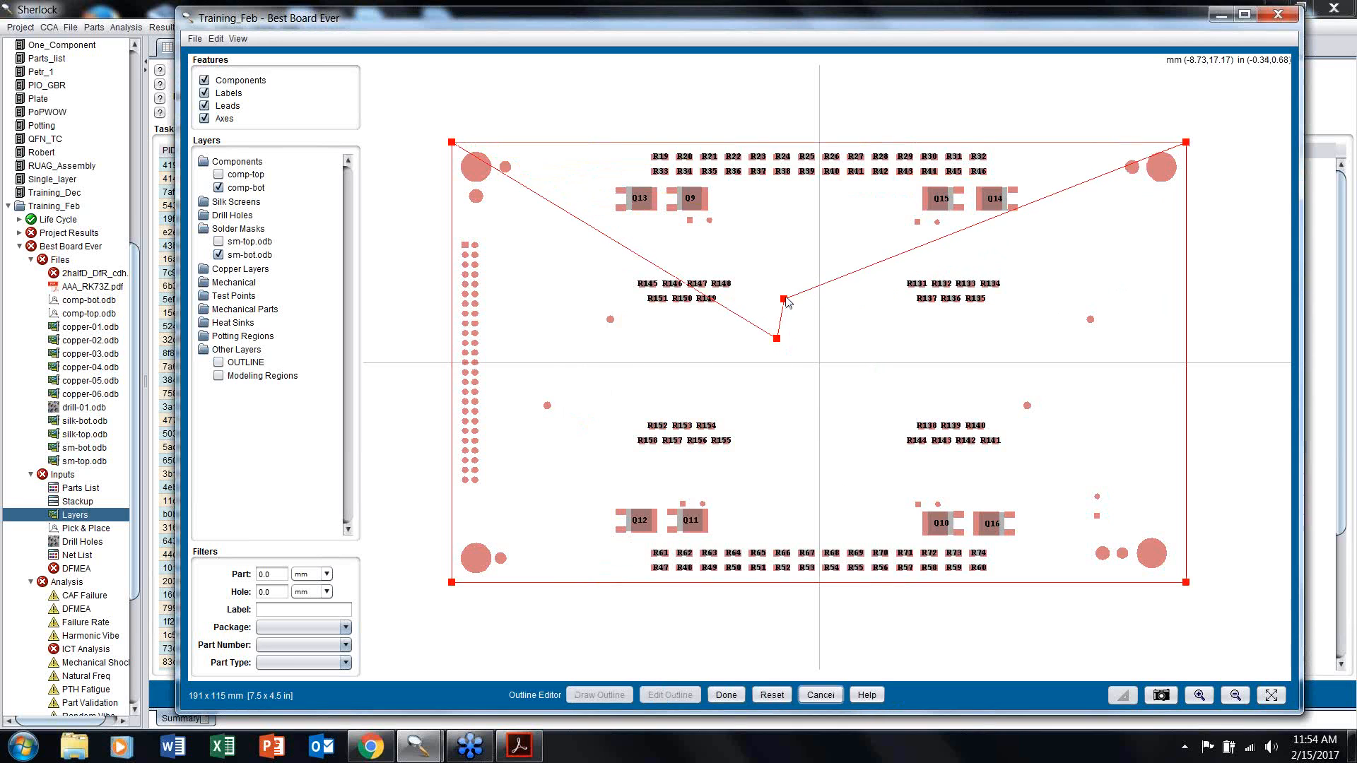
{"action": "left_click", "coordinate": [795, 269]}
{"action": "left_click", "coordinate": [822, 239]}
{"action": "left_click", "coordinate": [850, 221]}
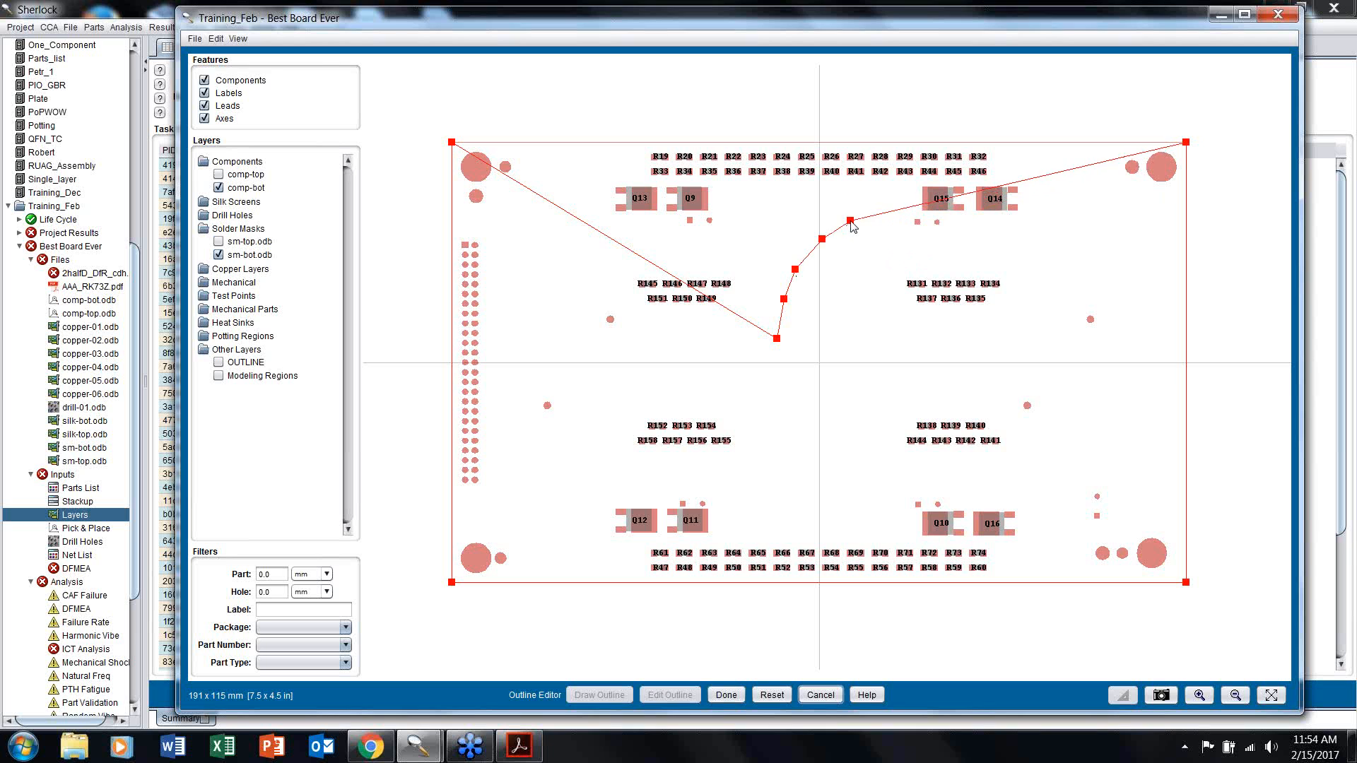
{"action": "left_click", "coordinate": [876, 223]}
{"action": "left_click", "coordinate": [901, 251]}
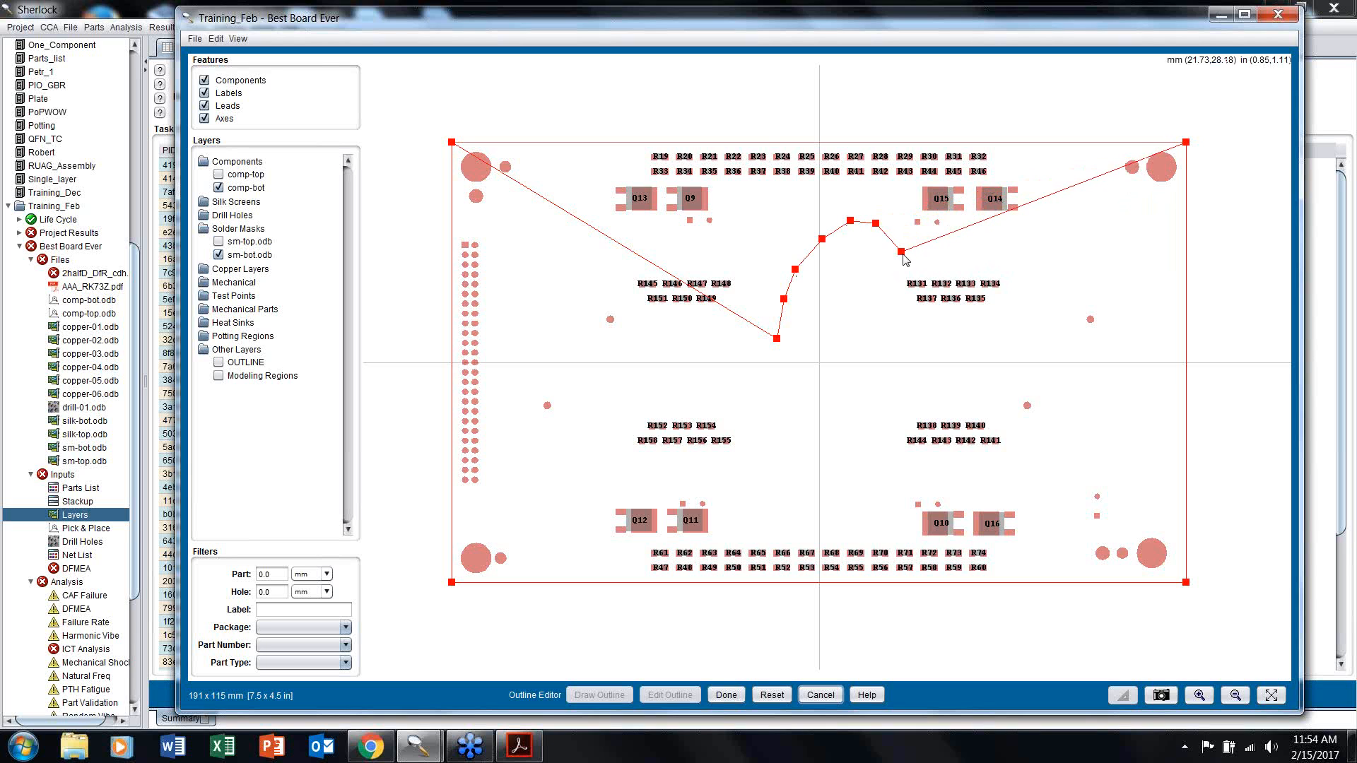
{"action": "left_click", "coordinate": [940, 237]}
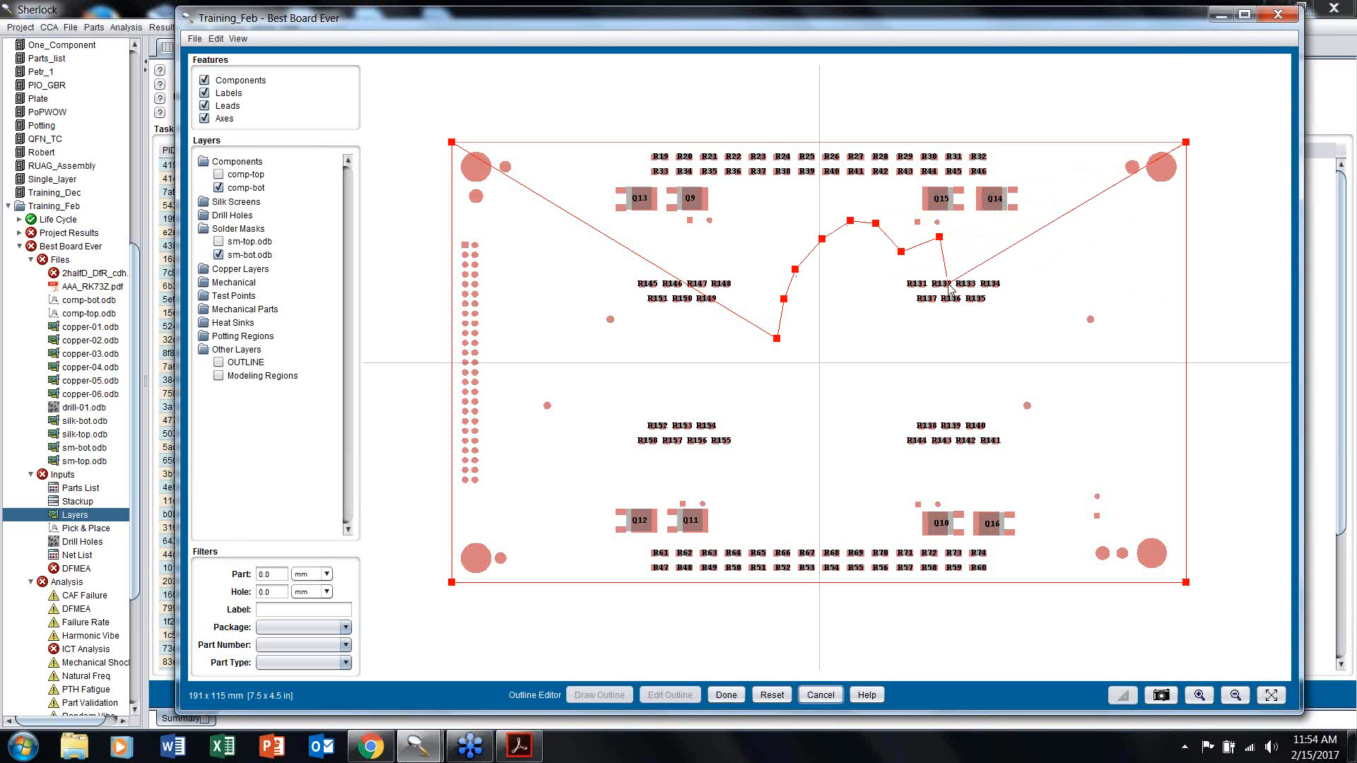
{"action": "left_click", "coordinate": [948, 283]}
{"action": "left_click", "coordinate": [949, 309]}
{"action": "left_click_drag", "start_coordinate": [777, 338], "coordinate": [803, 384]}
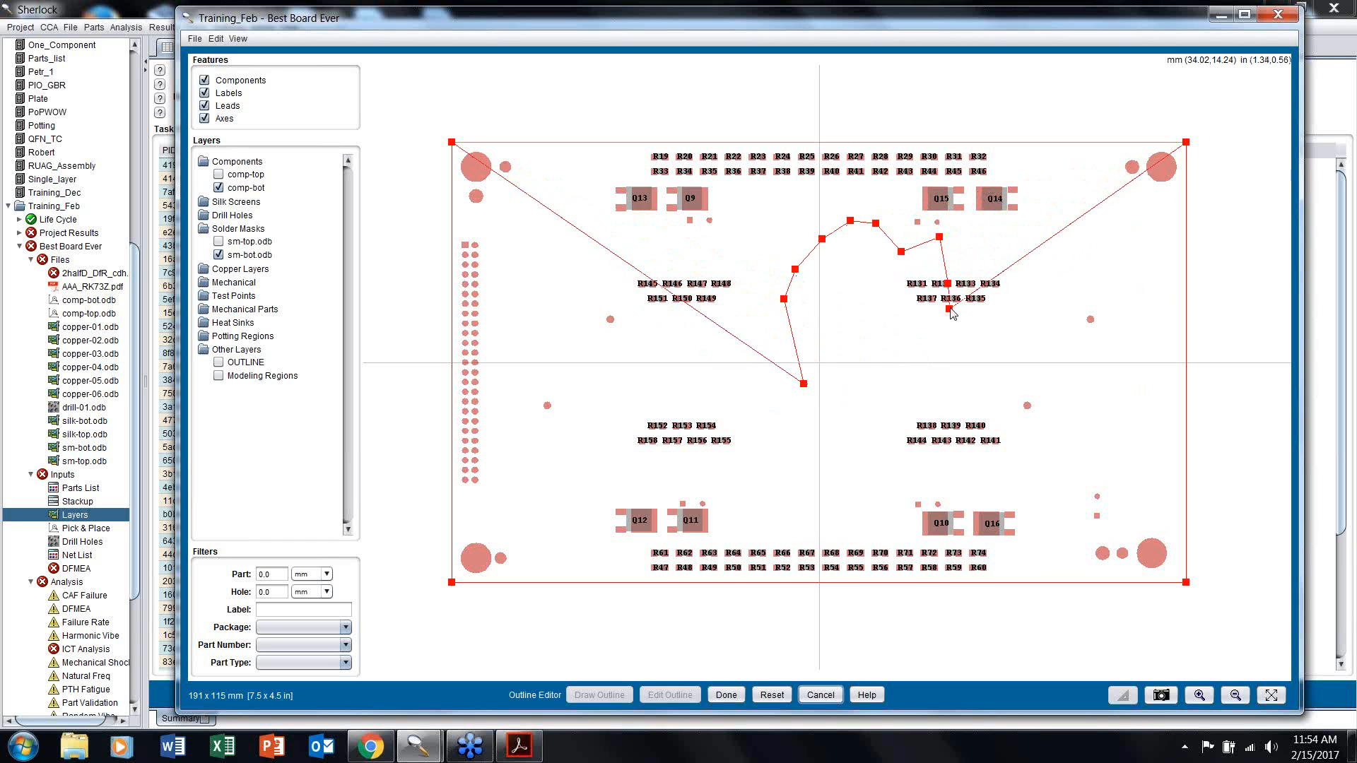
{"action": "left_click_drag", "start_coordinate": [949, 308], "coordinate": [816, 397]}
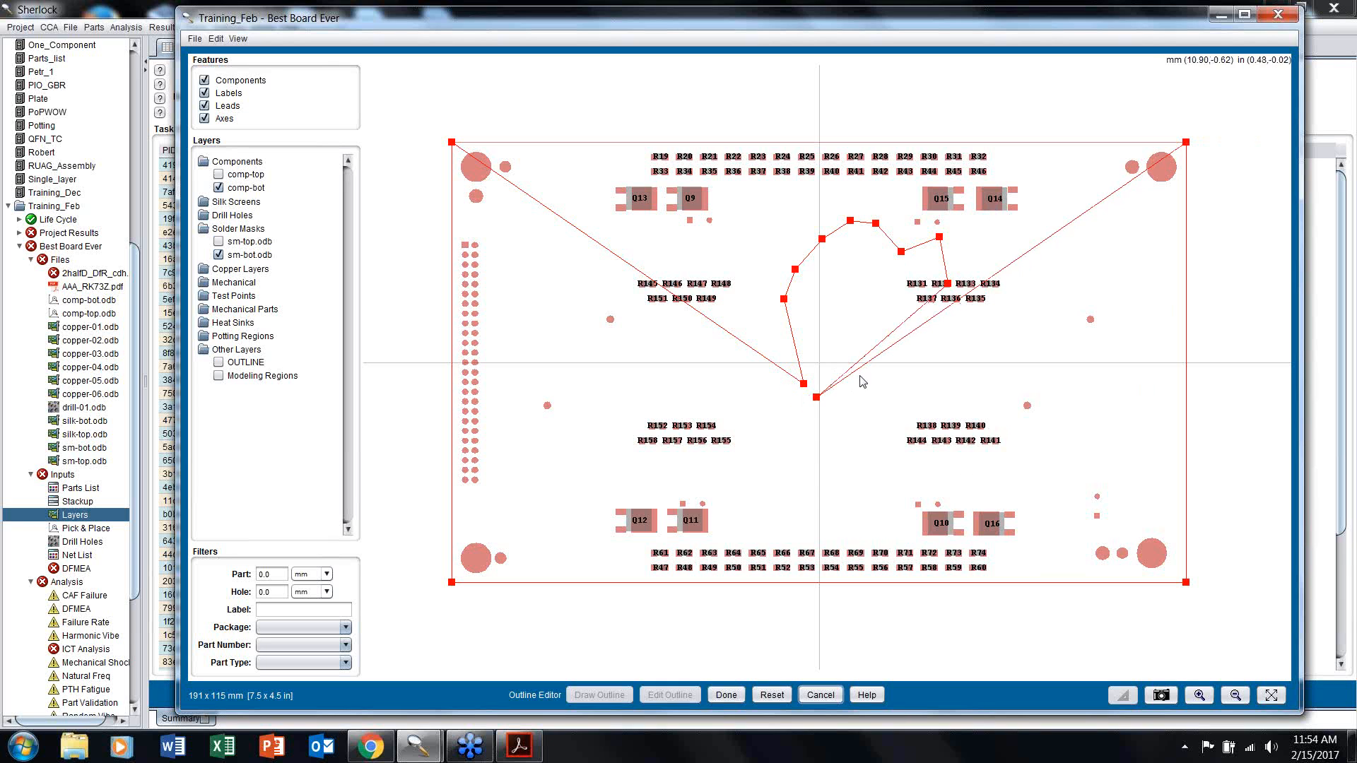
Step: Delete all ten inserted notch vertices from the board outline, keeping only its four corner vertices
{"action": "left_click", "coordinate": [816, 397]}
{"action": "left_click", "coordinate": [804, 383]}
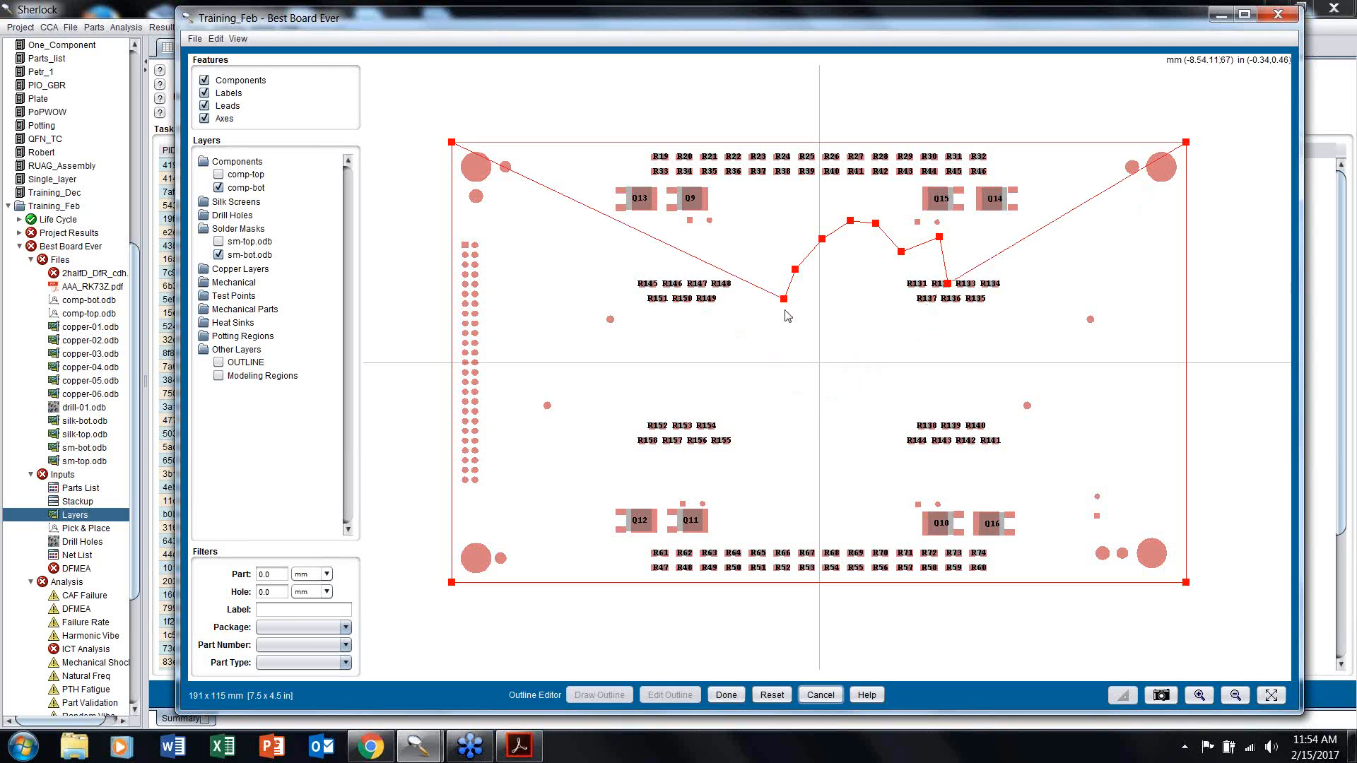
{"action": "left_click", "coordinate": [795, 269]}
{"action": "left_click", "coordinate": [784, 299]}
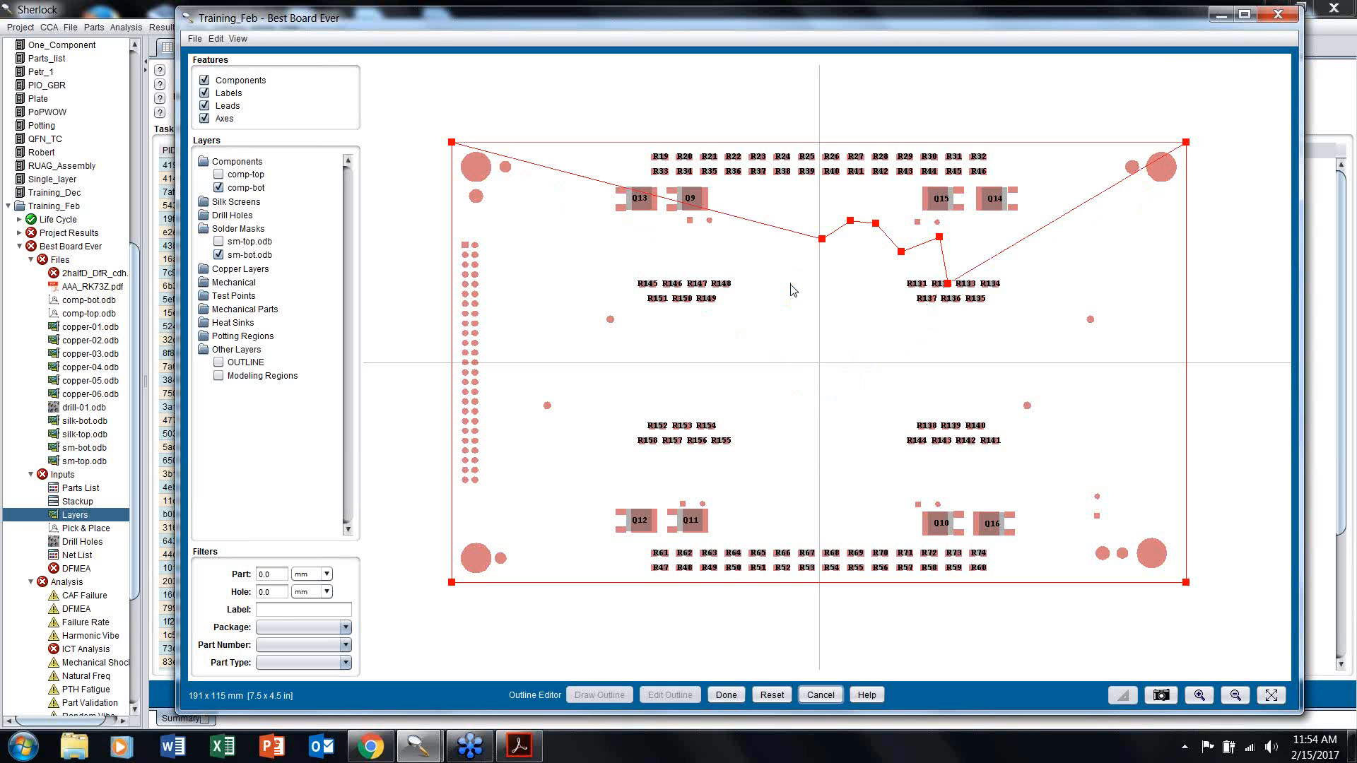
{"action": "left_click", "coordinate": [821, 239]}
{"action": "left_click", "coordinate": [850, 222]}
{"action": "left_click", "coordinate": [876, 223]}
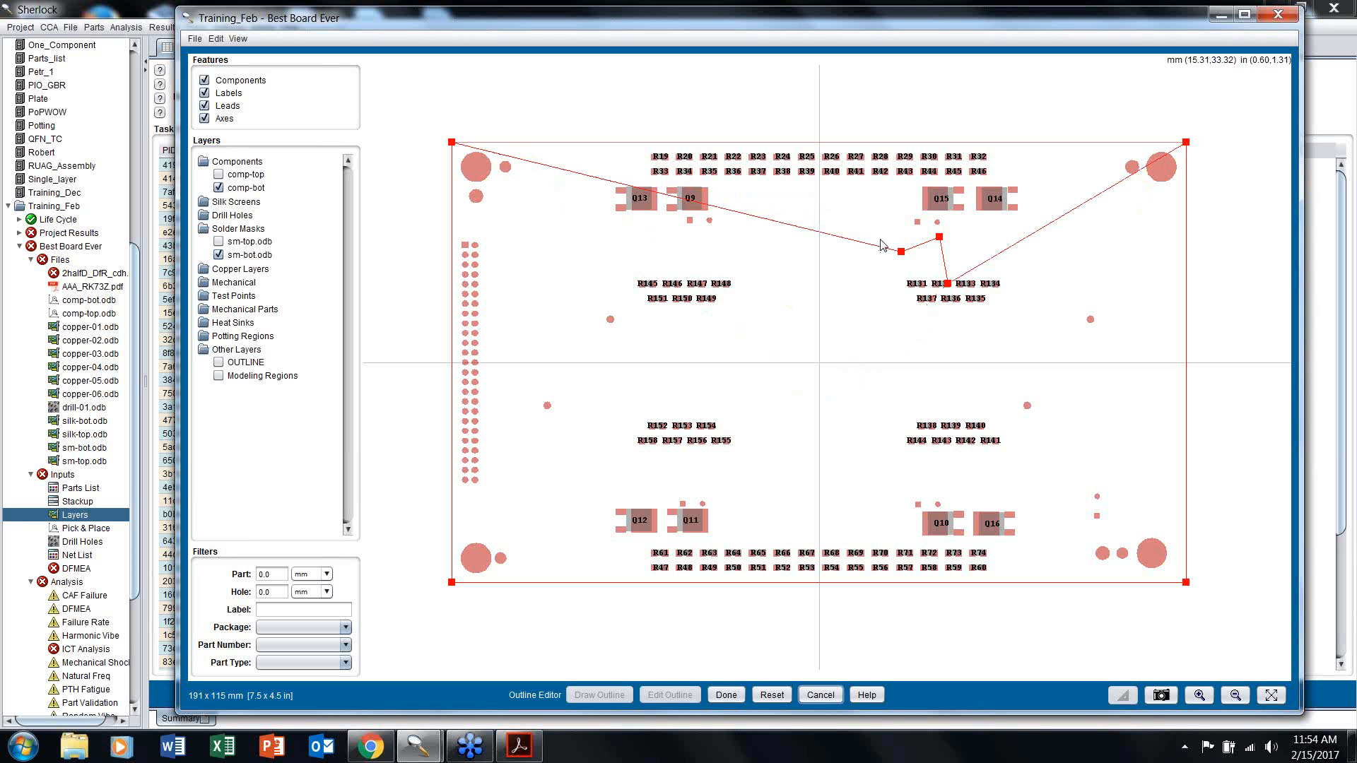
{"action": "left_click", "coordinate": [900, 251]}
{"action": "left_click", "coordinate": [938, 236]}
{"action": "left_click", "coordinate": [948, 283]}
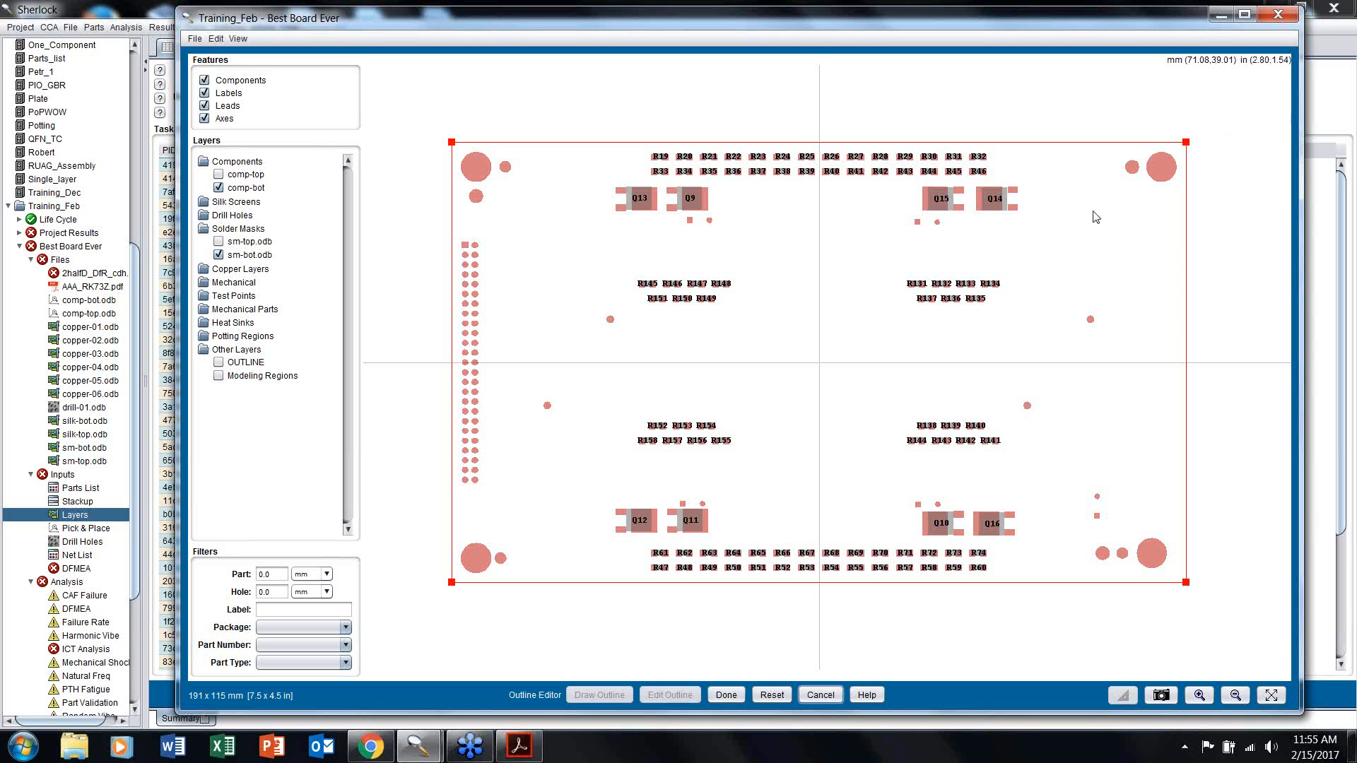
Step: Finish the outline edit and save the board outline
{"action": "left_click", "coordinate": [726, 695]}
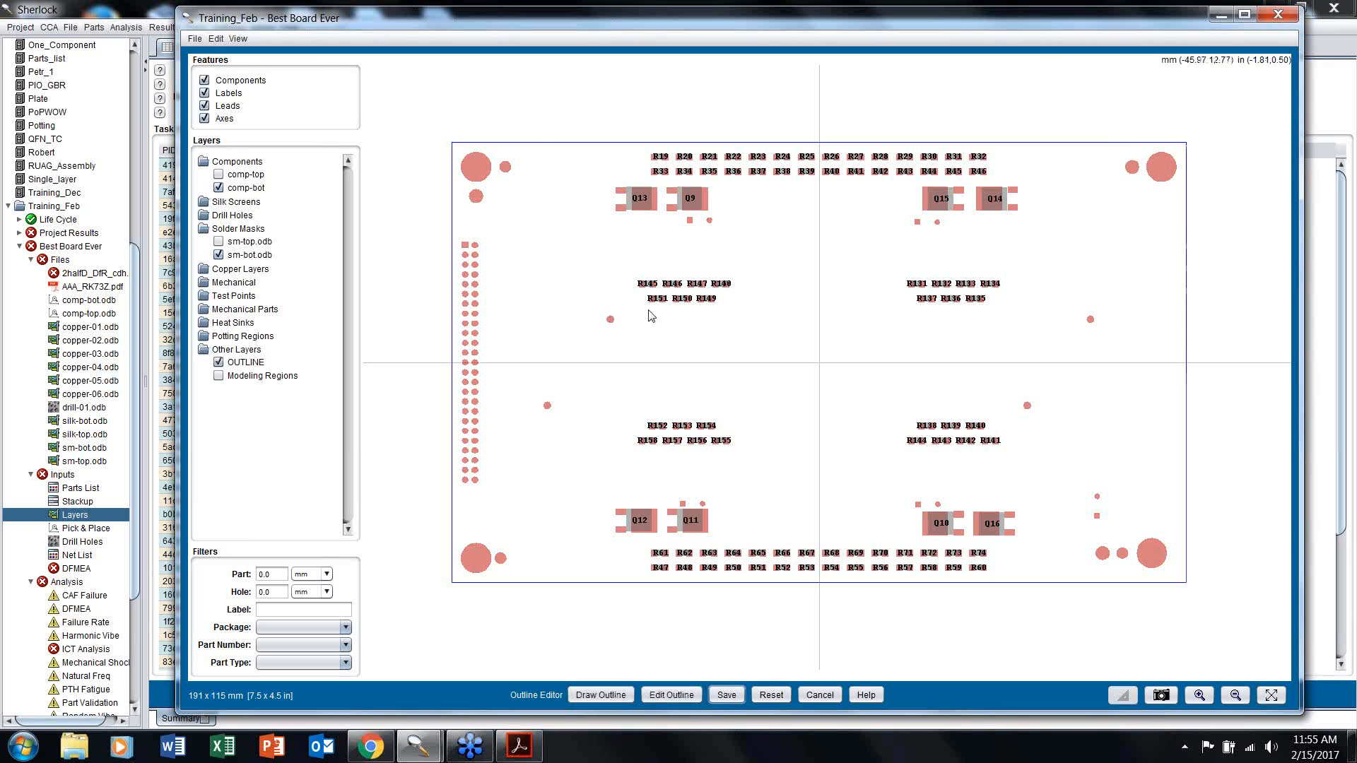
{"action": "left_click", "coordinate": [216, 39]}
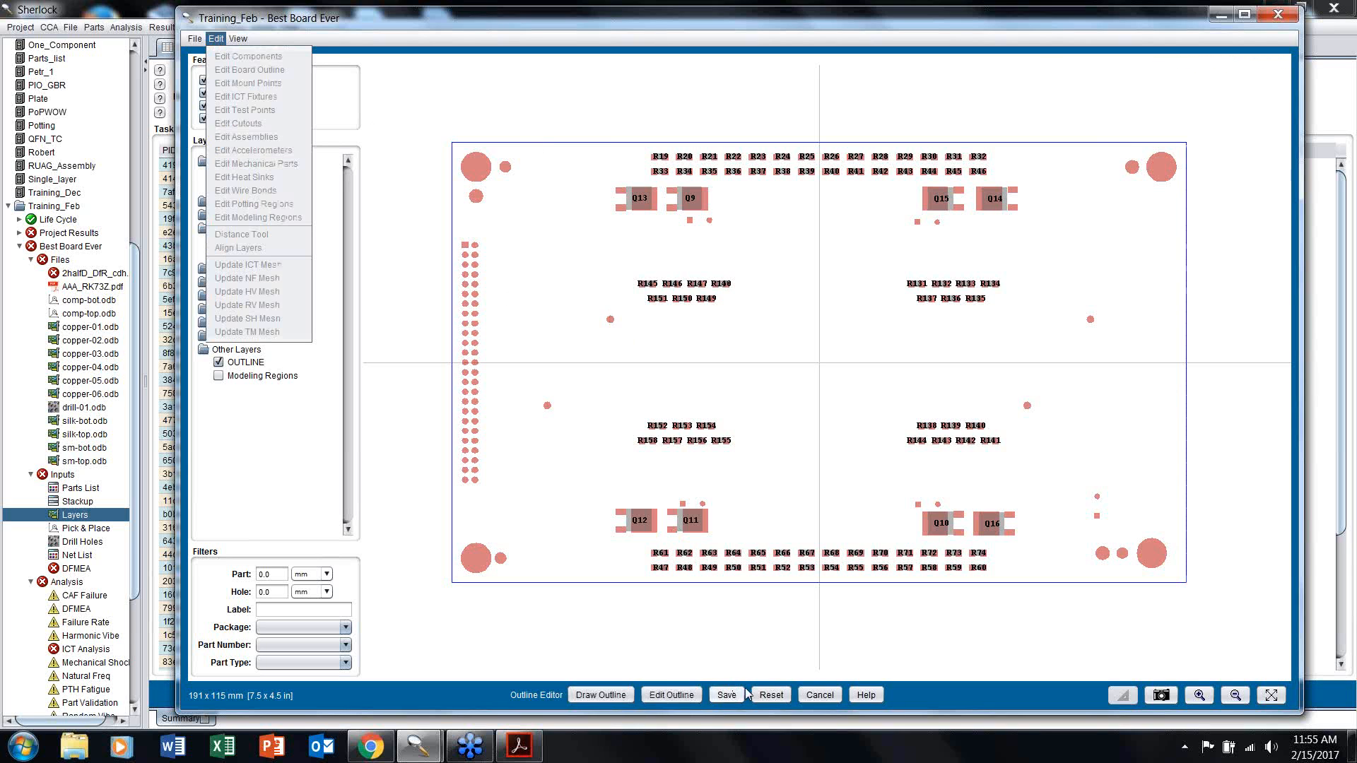
{"action": "left_click", "coordinate": [739, 697]}
Step: Start editing the mount points and compare them with the drill holes by hiding and reshowing the Mount Points layer
{"action": "left_click", "coordinate": [215, 39]}
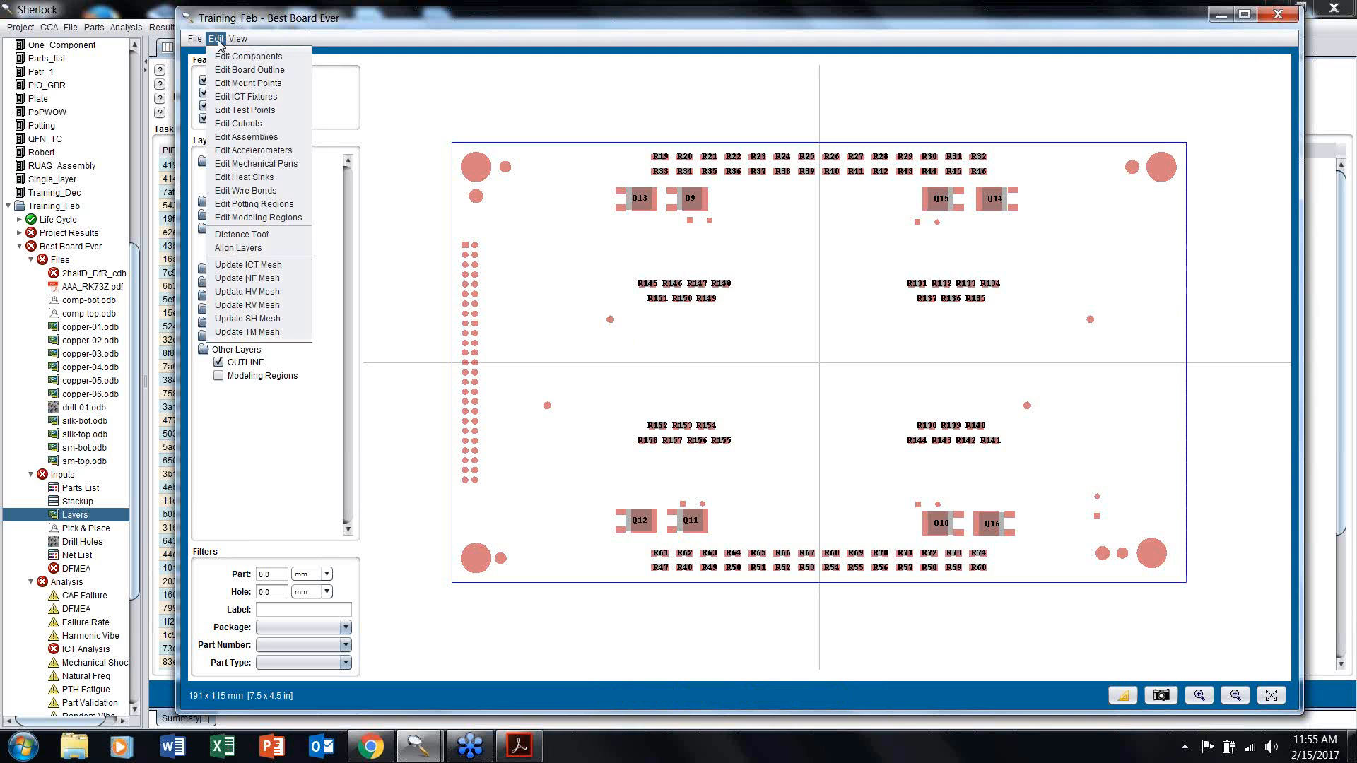
{"action": "left_click", "coordinate": [239, 86]}
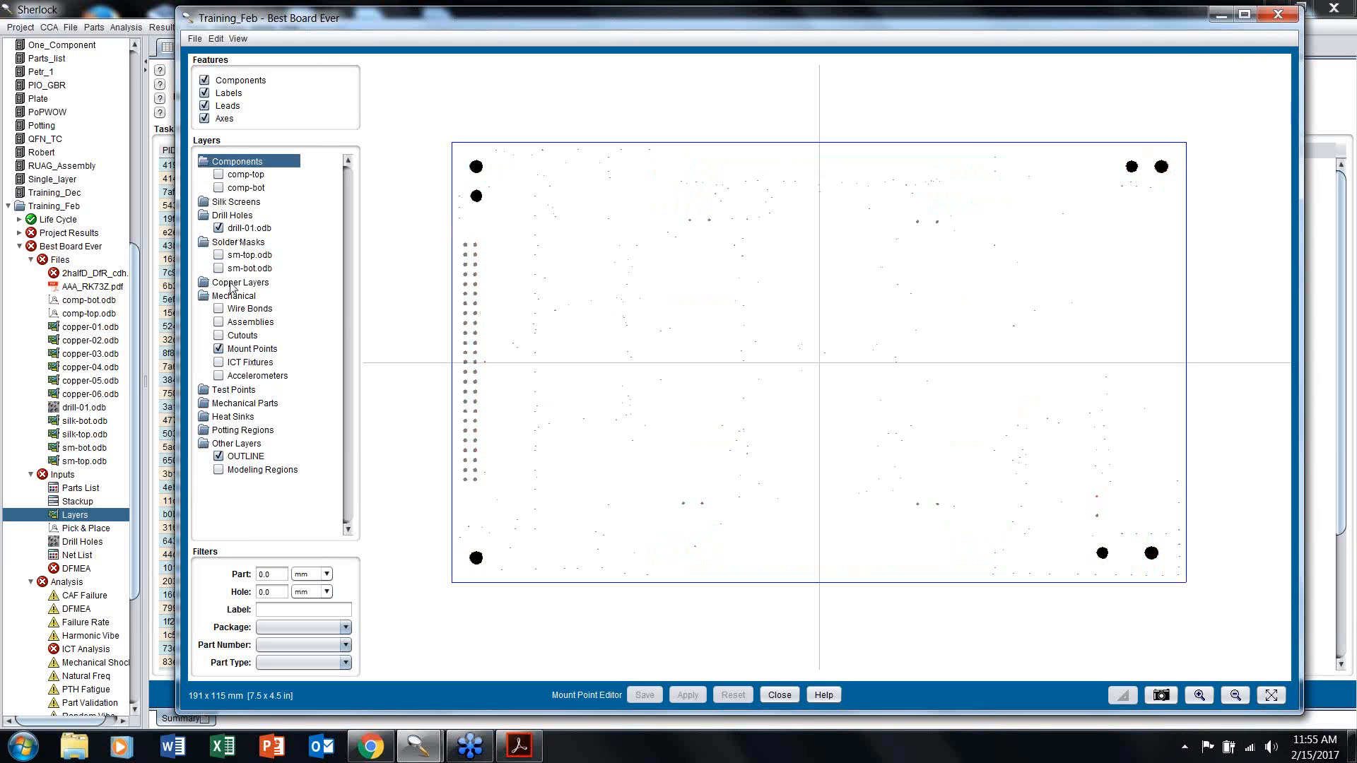
{"action": "left_click", "coordinate": [219, 351]}
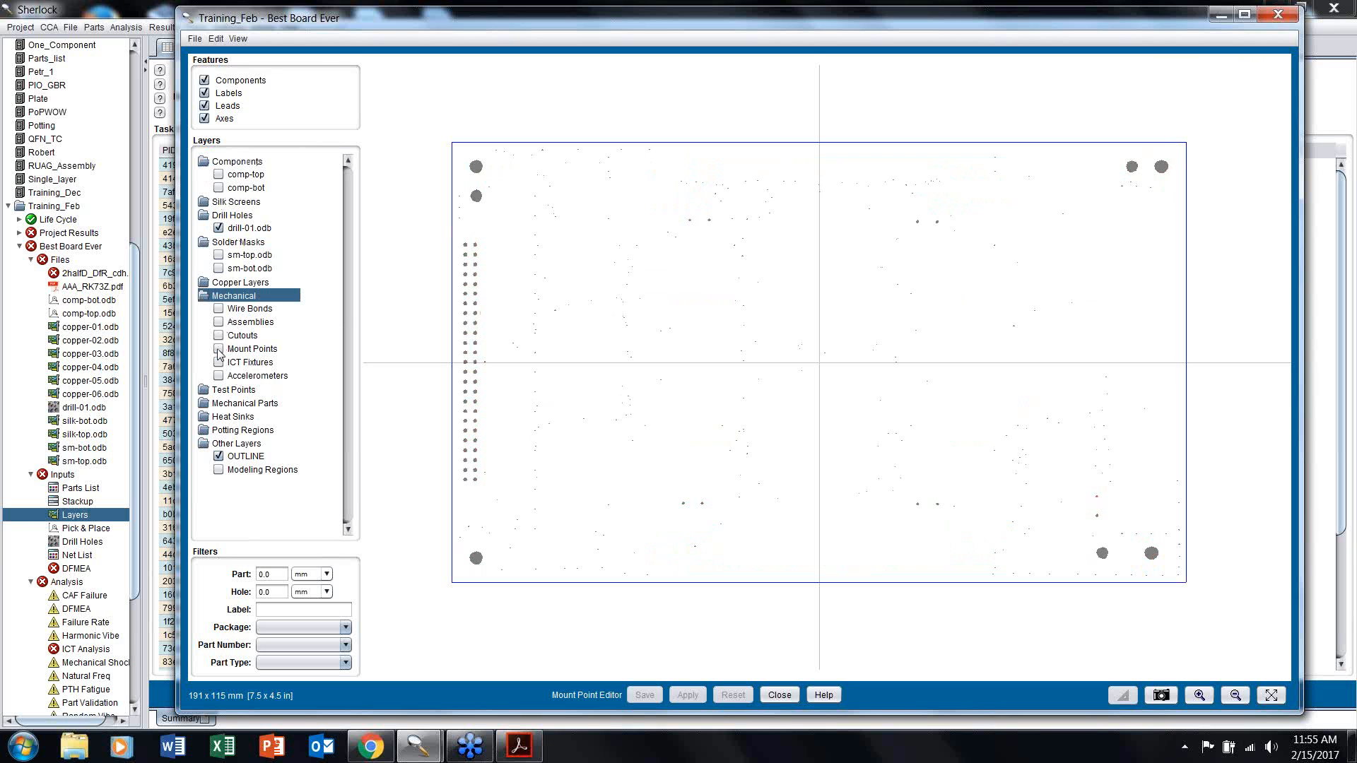
{"action": "left_click", "coordinate": [219, 351]}
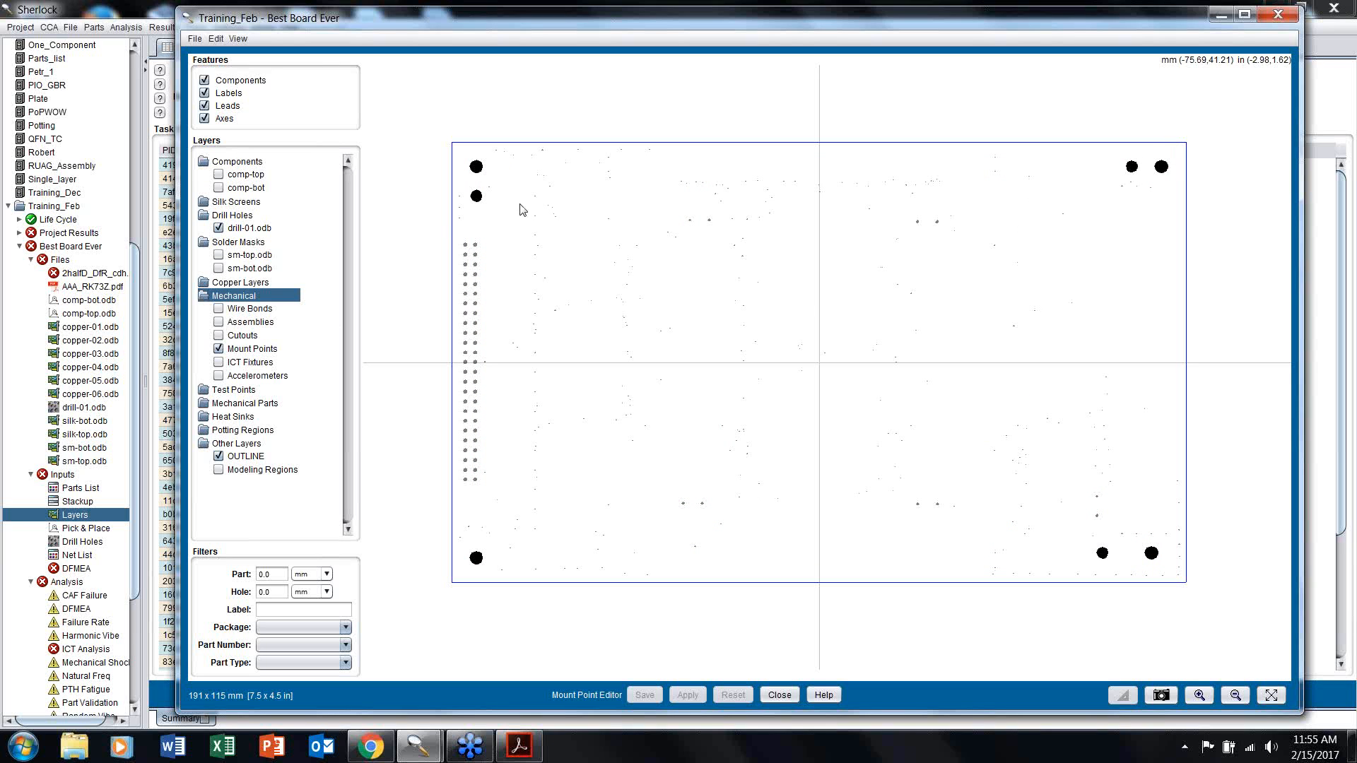
Step: Delete the mount point just below the one in the board's upper-left corner
{"action": "right_click", "coordinate": [478, 200]}
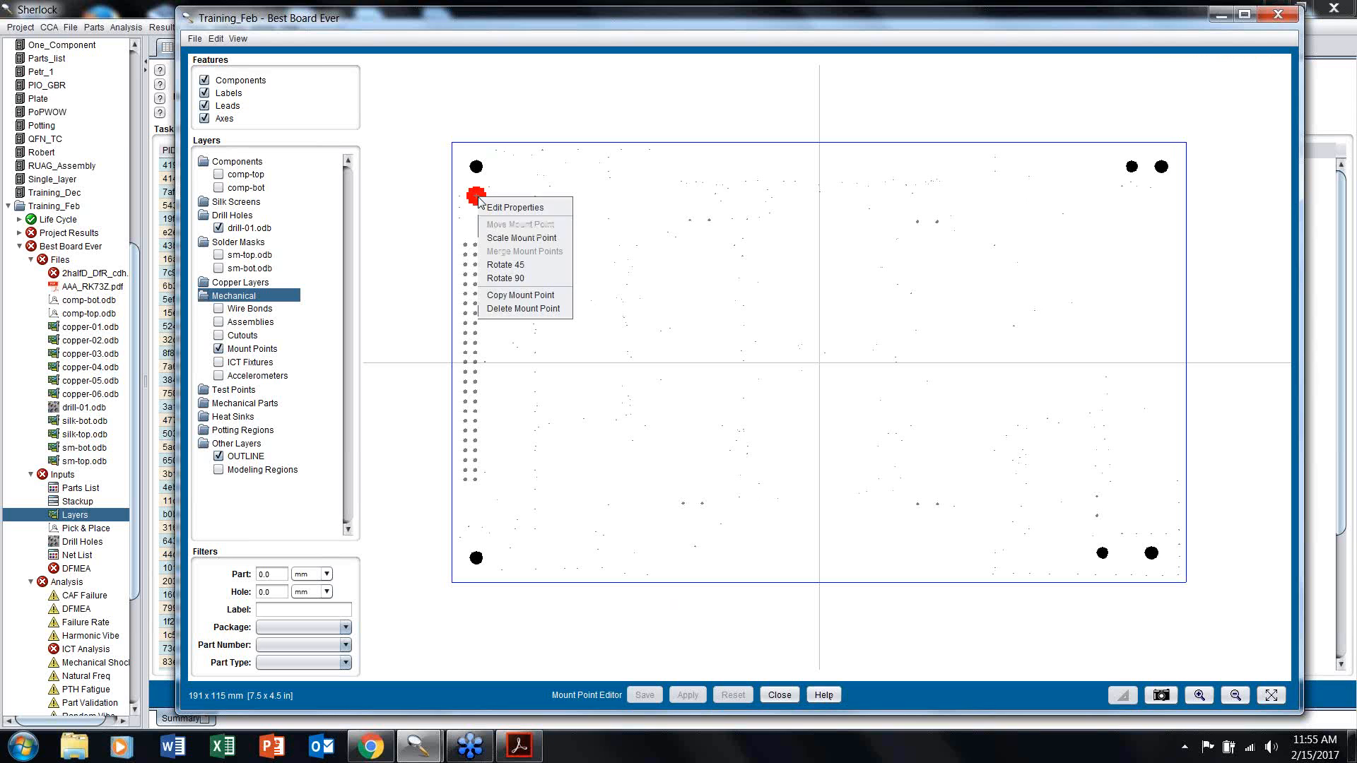
{"action": "left_click", "coordinate": [516, 311]}
{"action": "left_click", "coordinate": [818, 390]}
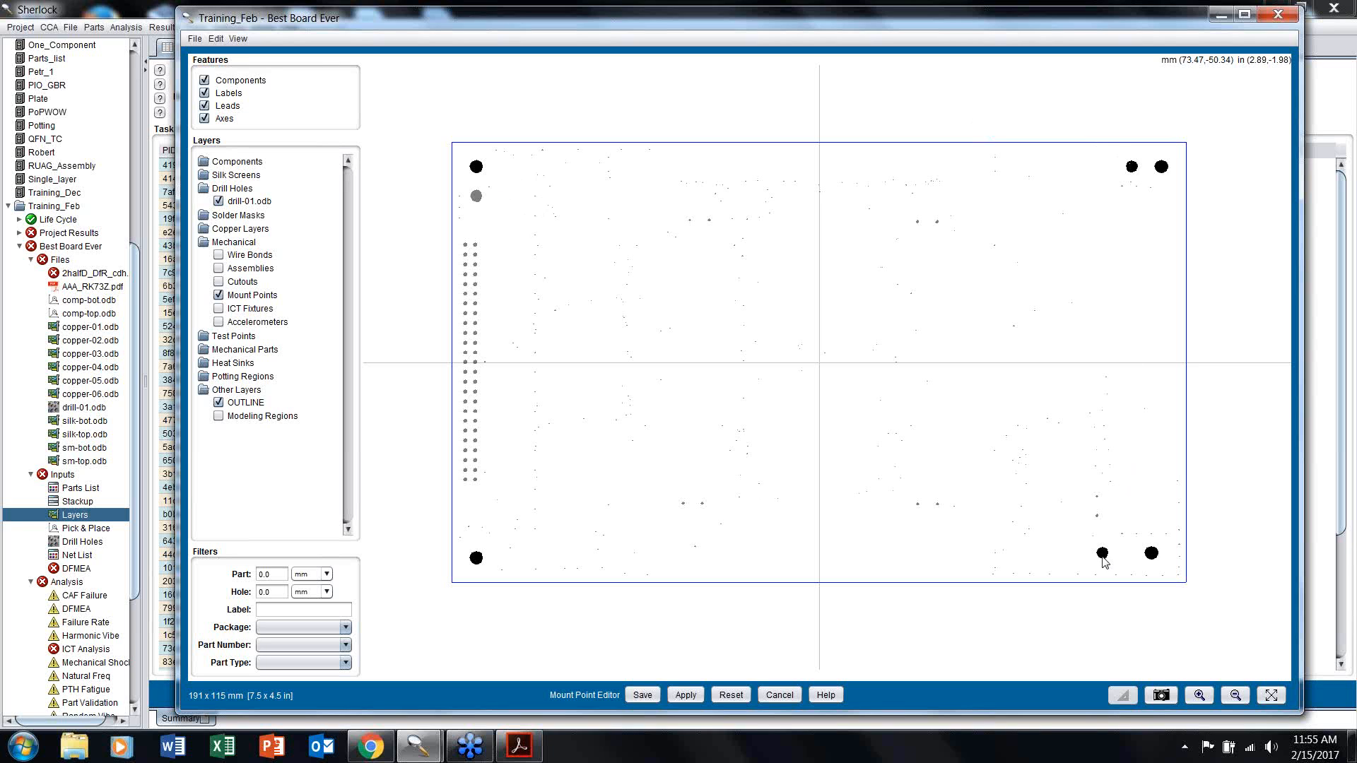
Step: Show the sm-top.odb solder mask layer and delete the two mount points in the board's upper-right corner
{"action": "left_click", "coordinate": [235, 217]}
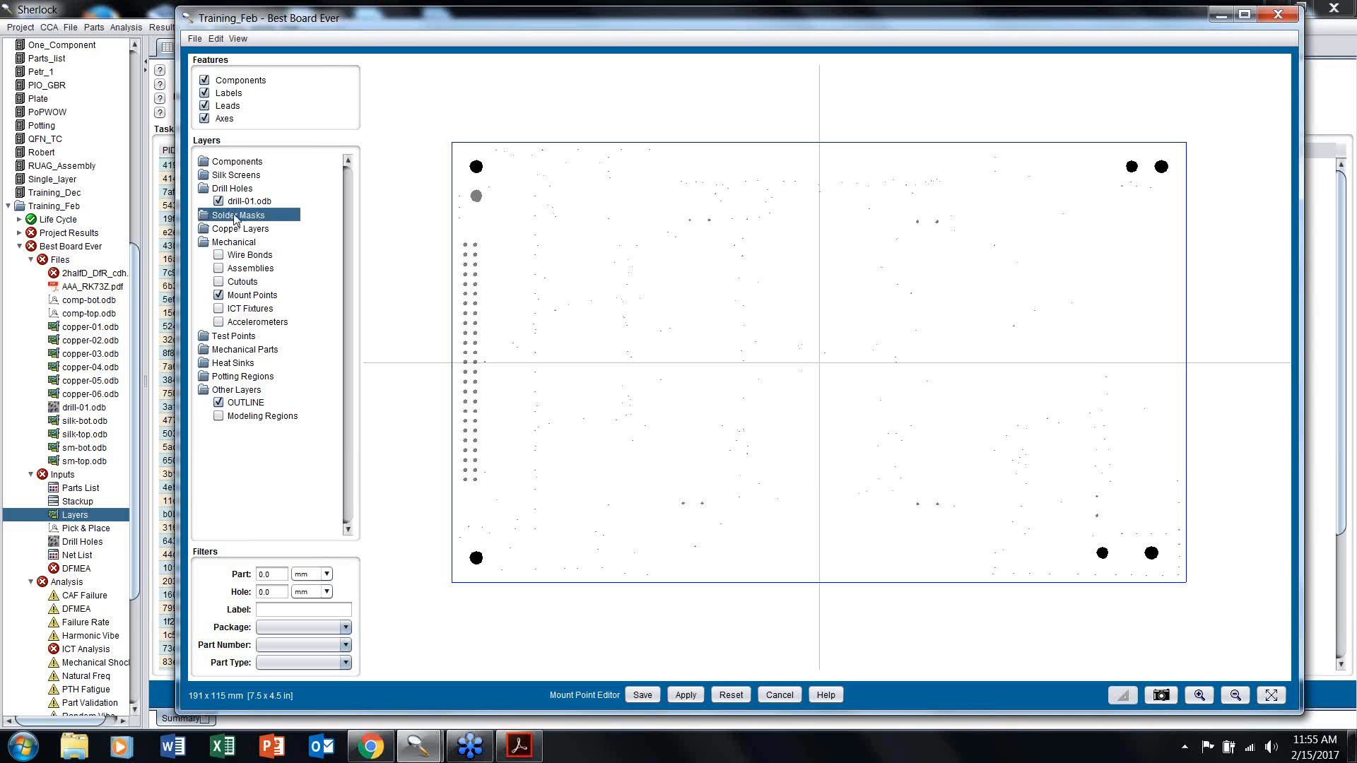
{"action": "left_click", "coordinate": [235, 217]}
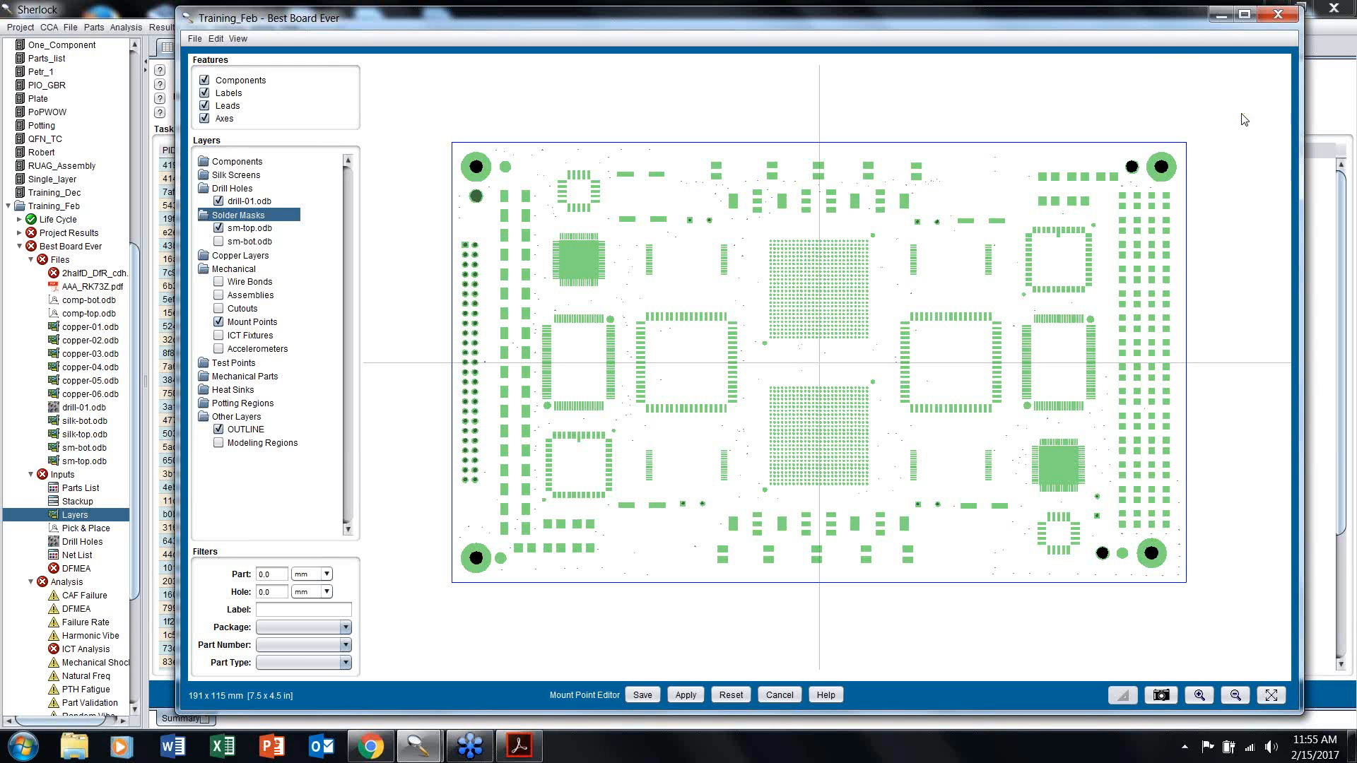
{"action": "left_click", "coordinate": [1133, 167]}
{"action": "left_click", "coordinate": [1163, 168]}
{"action": "right_click", "coordinate": [1162, 168]}
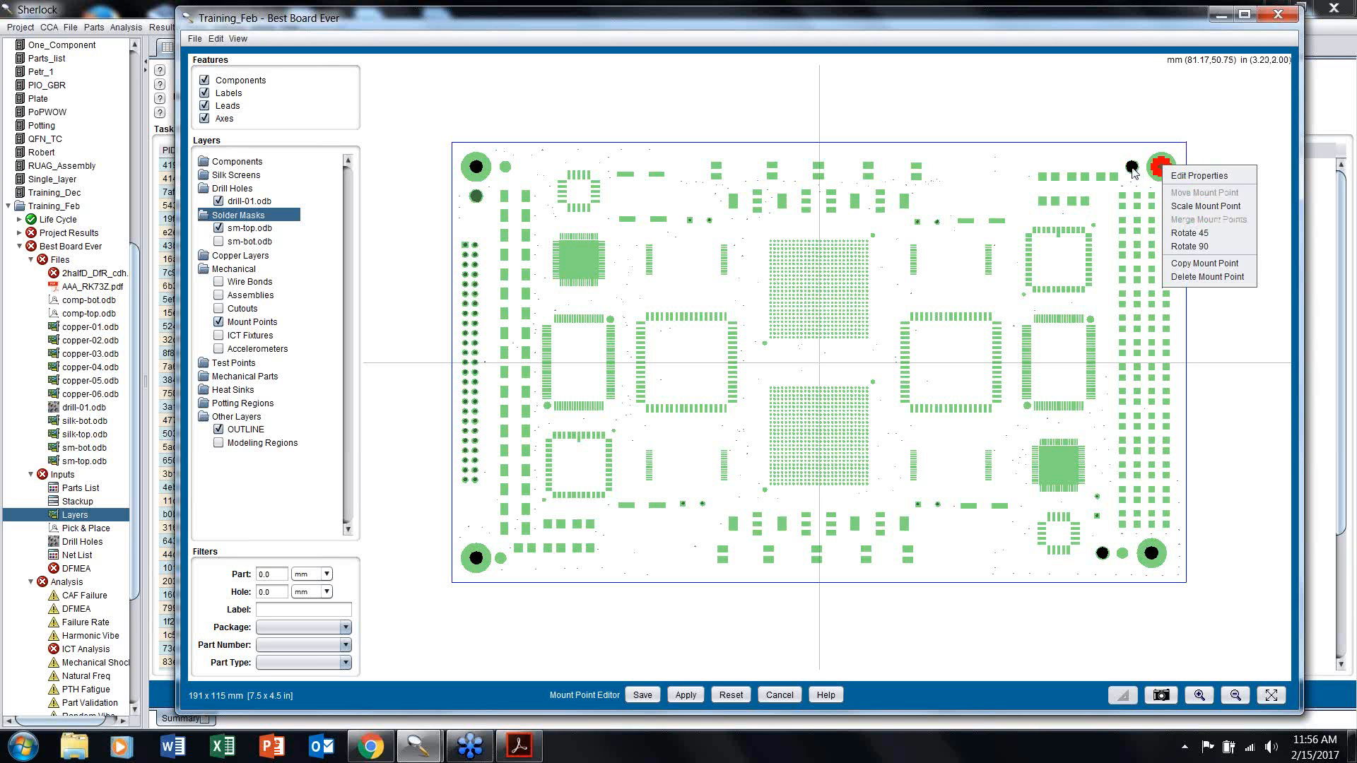
{"action": "left_click", "coordinate": [1132, 168], "text": "ctrl"}
{"action": "right_click", "coordinate": [1160, 165]}
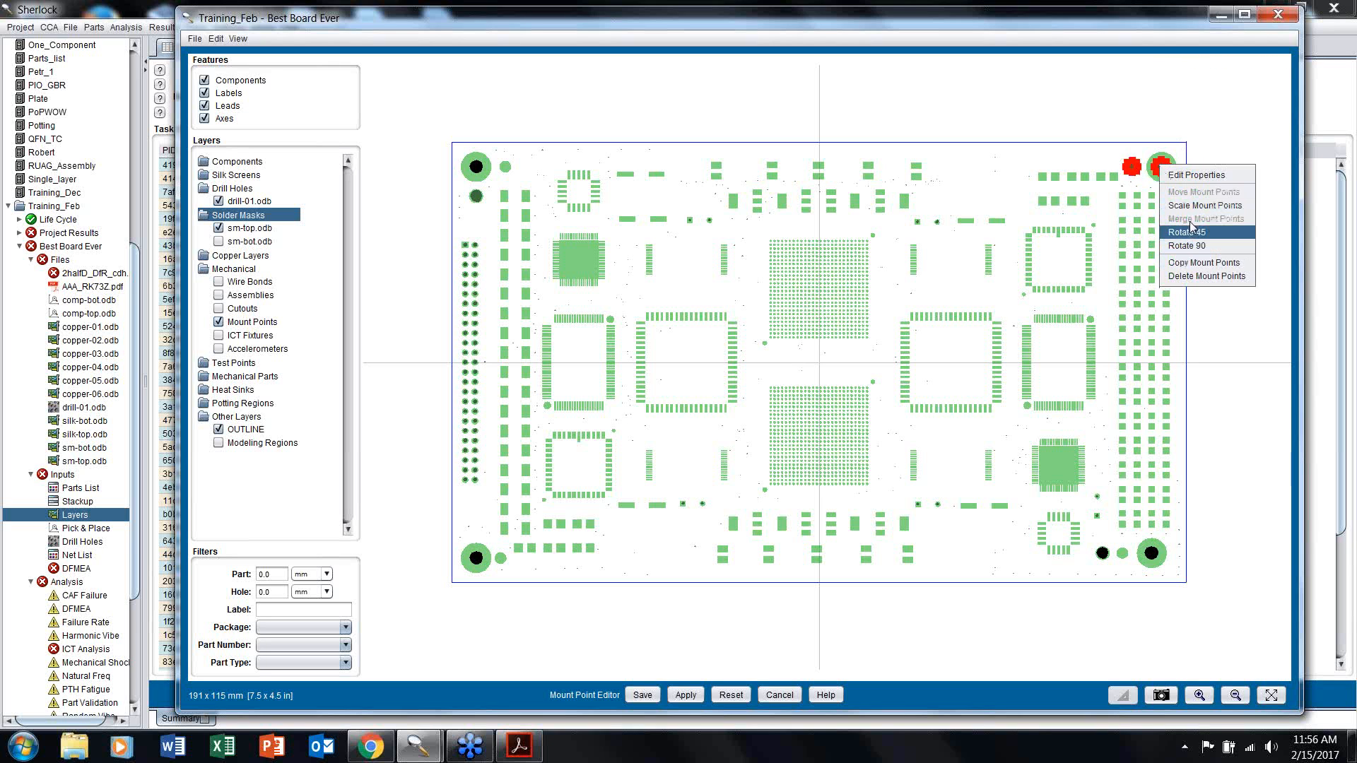
{"action": "left_click", "coordinate": [1208, 277]}
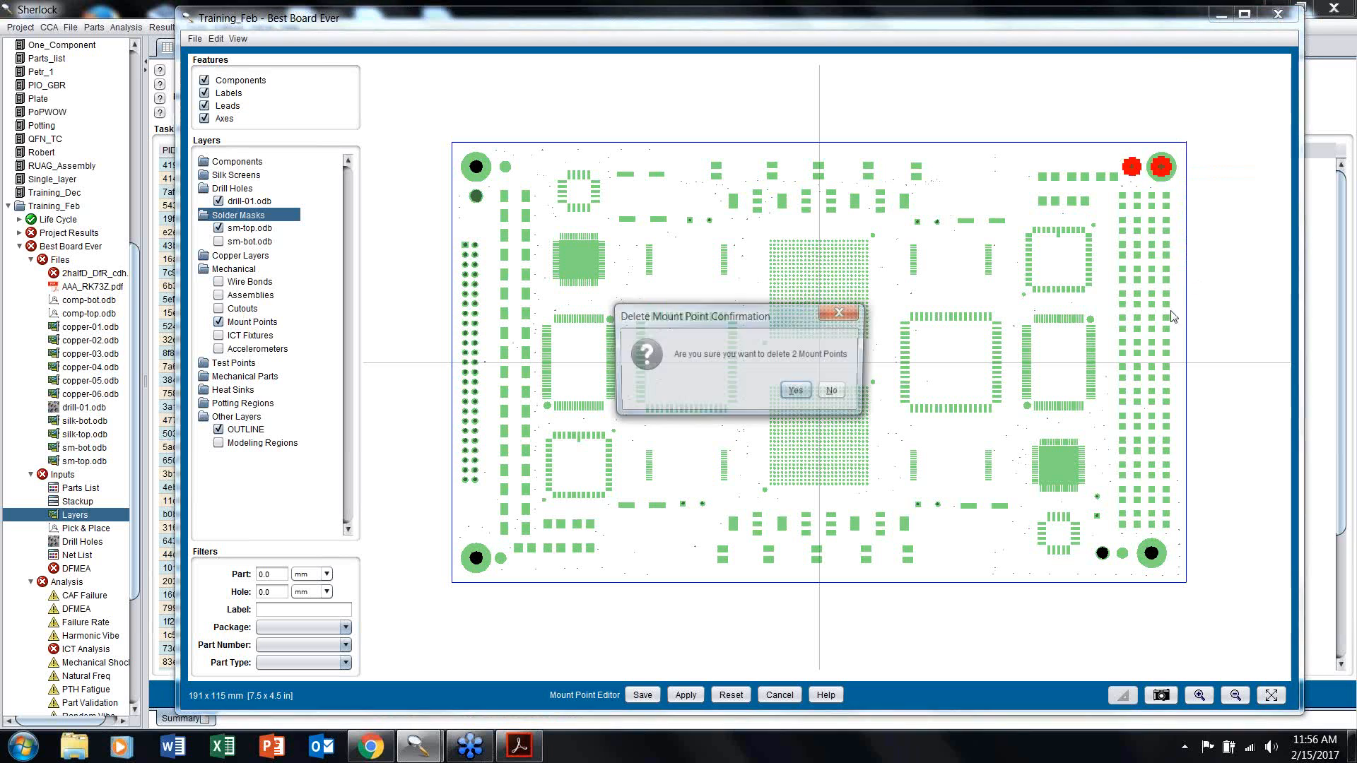
{"action": "left_click", "coordinate": [794, 390]}
Step: Delete the two mount points in the board's lower-right corner
{"action": "left_click_drag", "start_coordinate": [1186, 516], "coordinate": [1017, 536]}
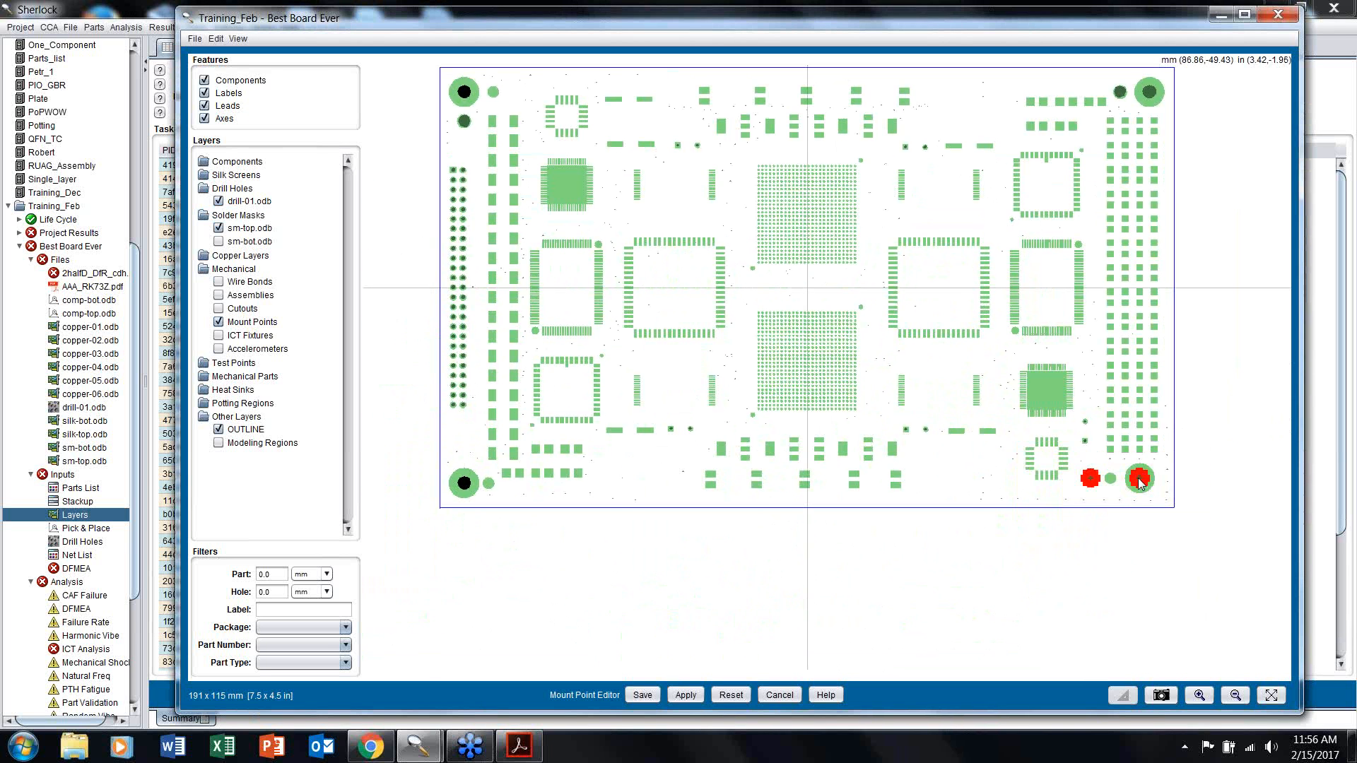
{"action": "right_click", "coordinate": [1138, 480]}
{"action": "left_click", "coordinate": [1173, 591]}
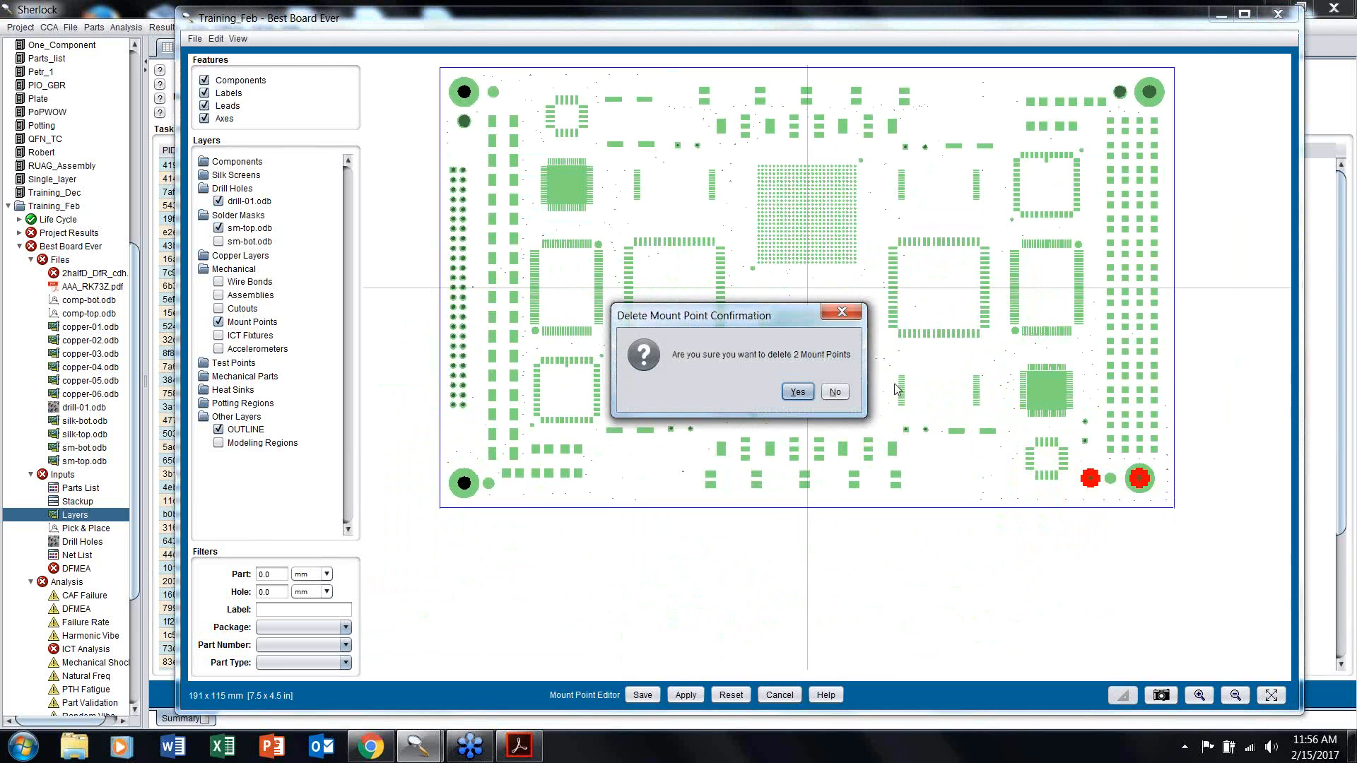
{"action": "left_click", "coordinate": [795, 393]}
Step: Start adding a mount point at the board's upper-right mounting hole and review its boundary point and shape type options
{"action": "left_click_drag", "start_coordinate": [997, 218], "coordinate": [973, 241]}
{"action": "left_click_drag", "start_coordinate": [1125, 116], "coordinate": [997, 252]}
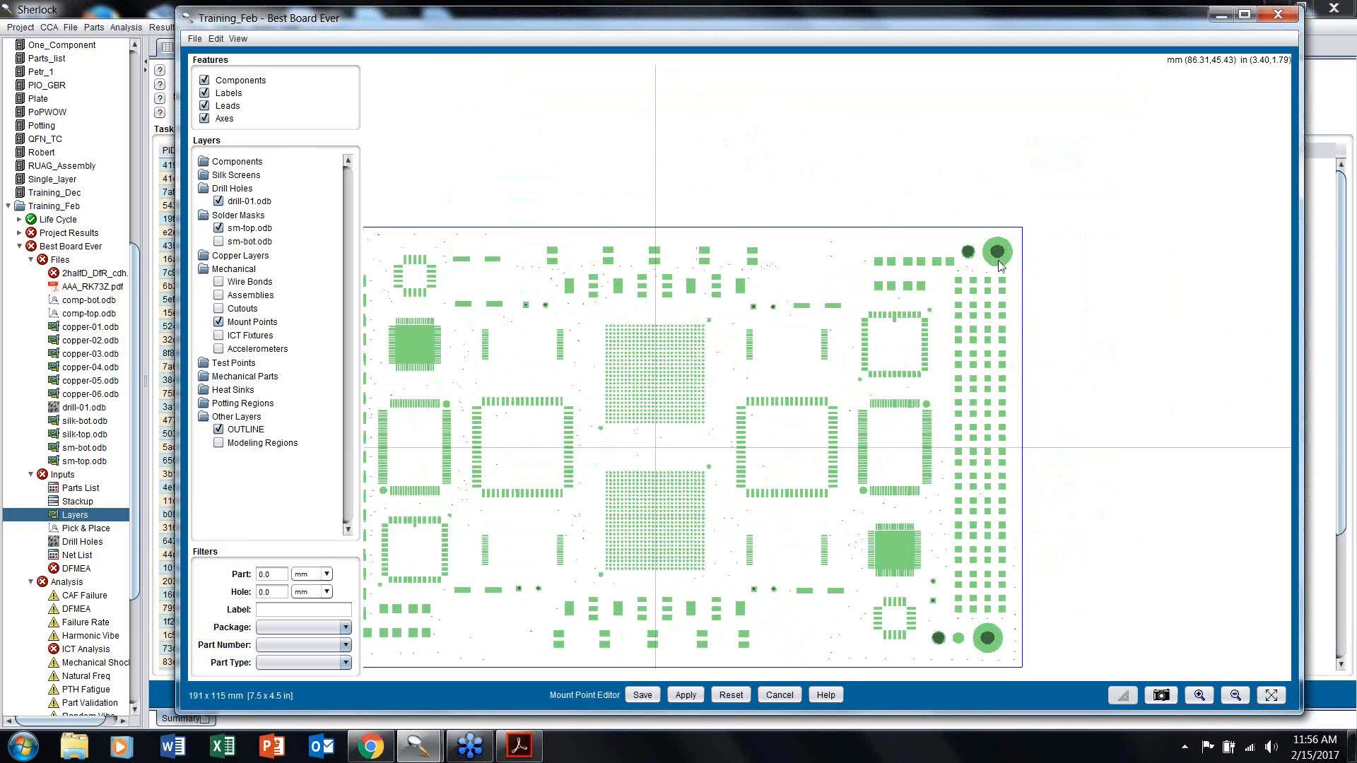
{"action": "right_click", "coordinate": [997, 253]}
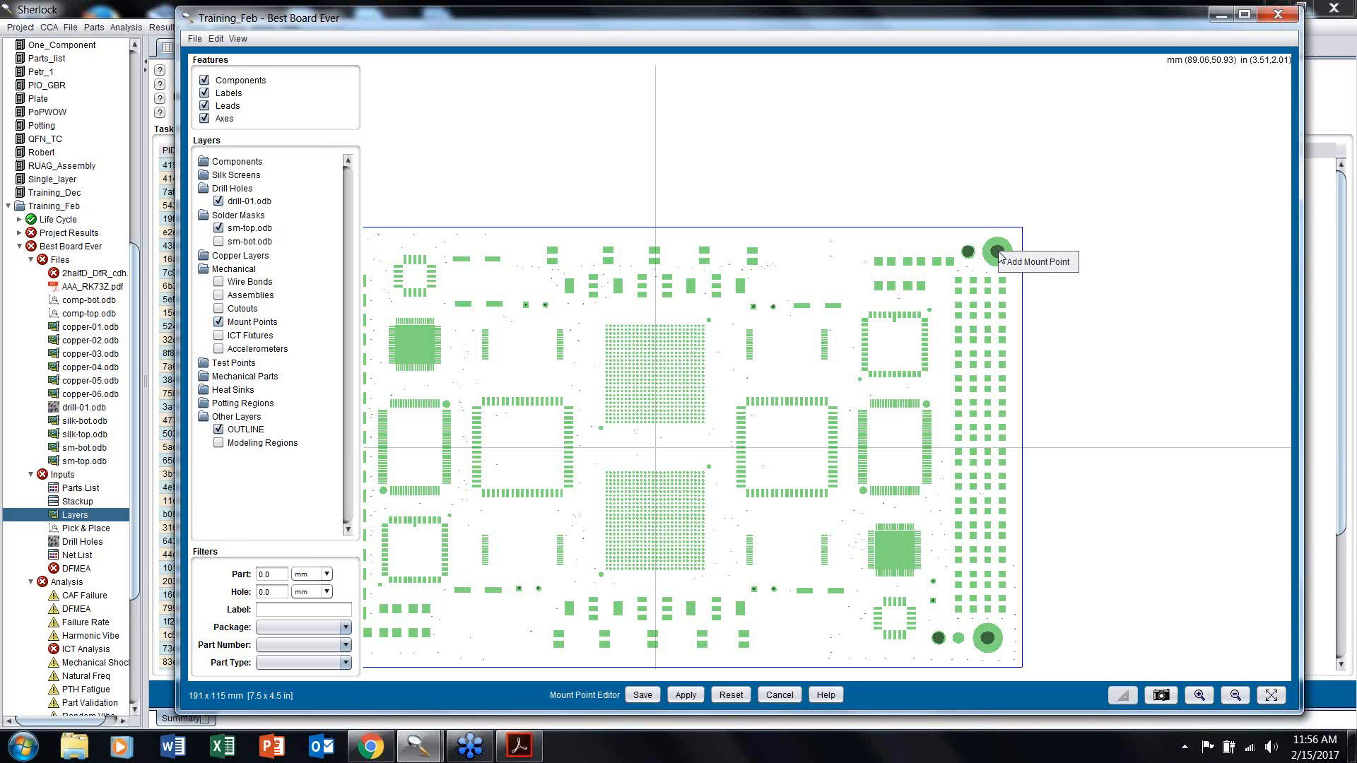
{"action": "left_click", "coordinate": [1021, 262]}
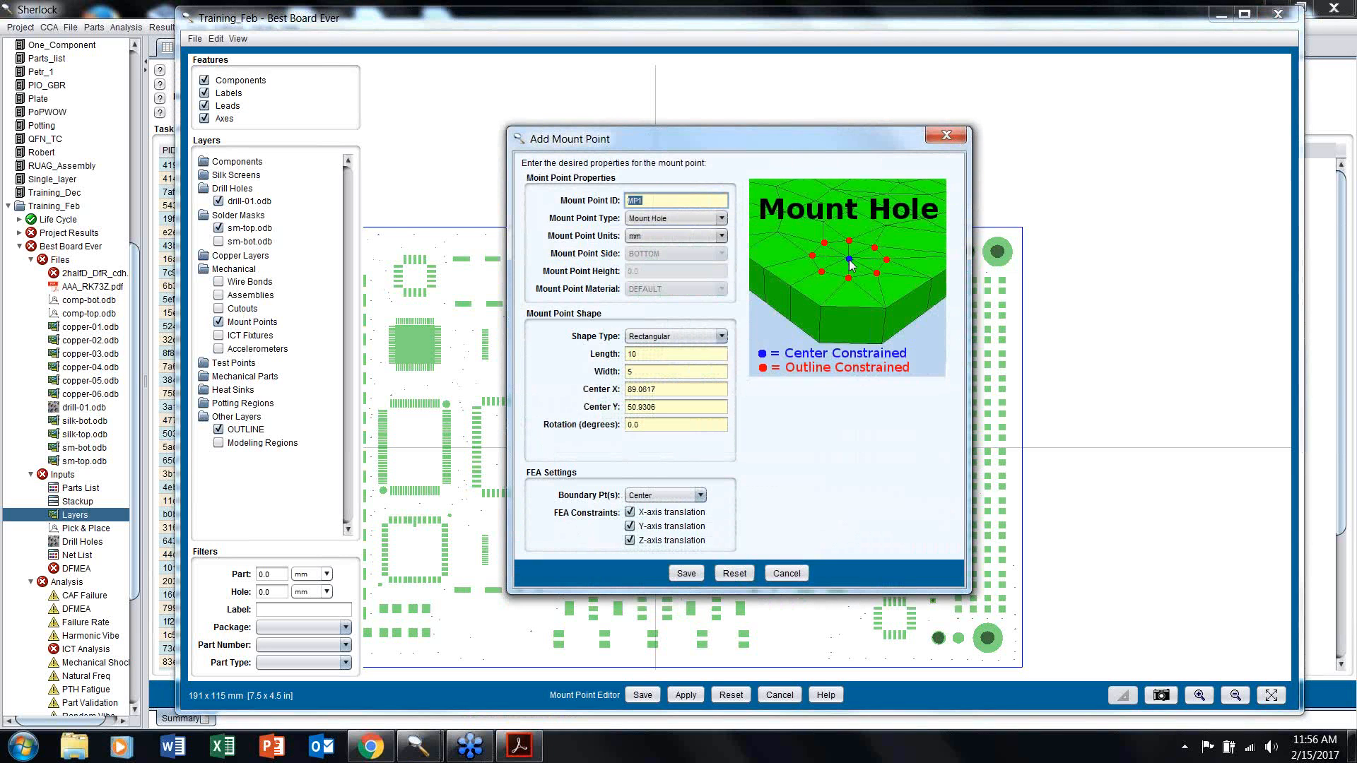
{"action": "left_click", "coordinate": [677, 498]}
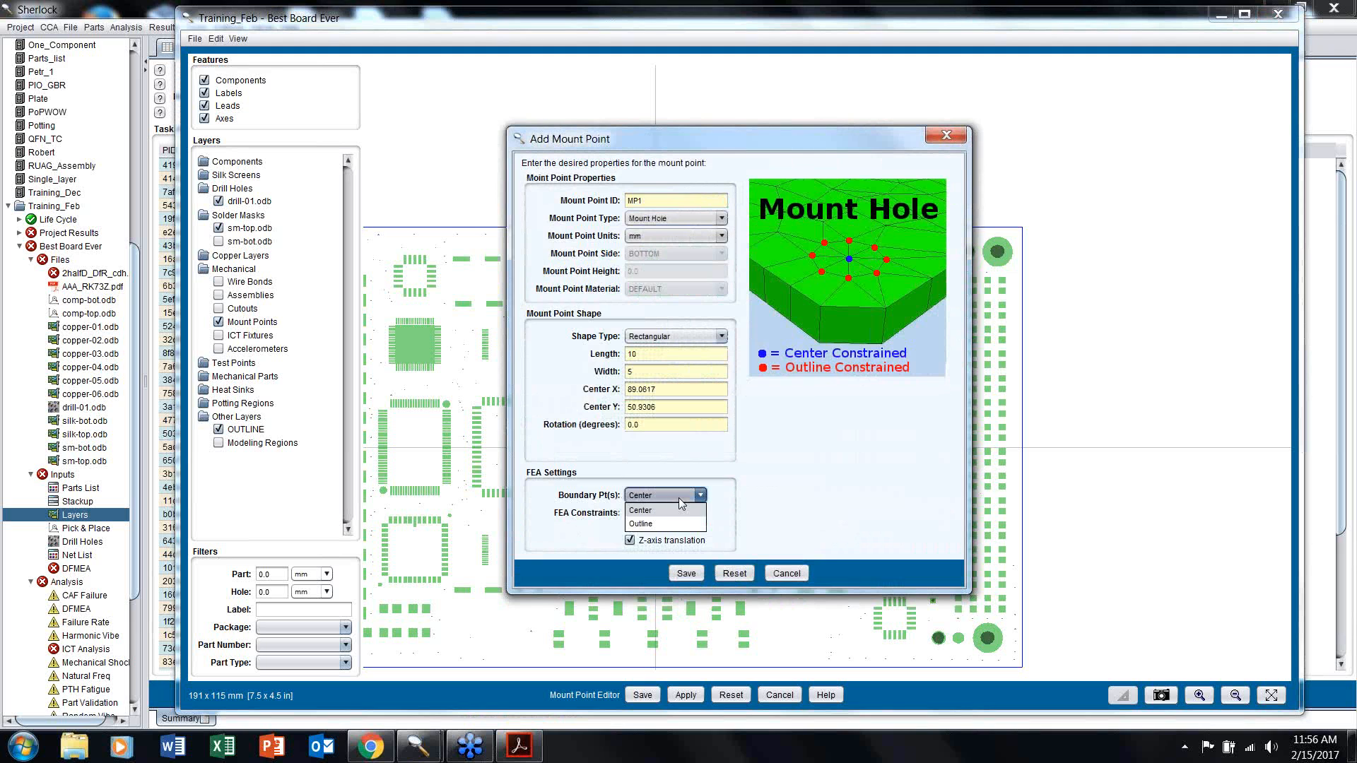
{"action": "left_click", "coordinate": [678, 497]}
{"action": "left_click", "coordinate": [679, 336]}
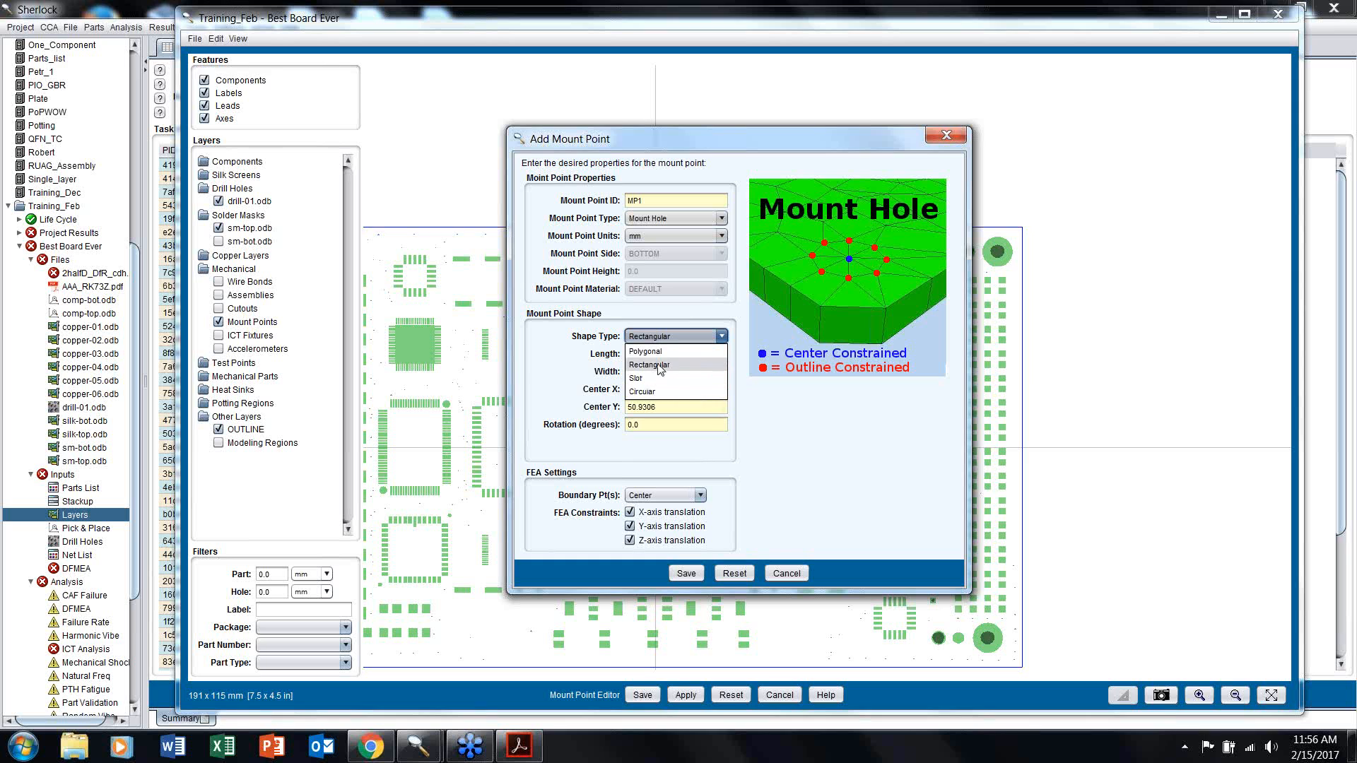
Step: Preview the Mount Pad, Standoff and Support Pin types for the new mount point, and discard it without saving
{"action": "left_click", "coordinate": [701, 218]}
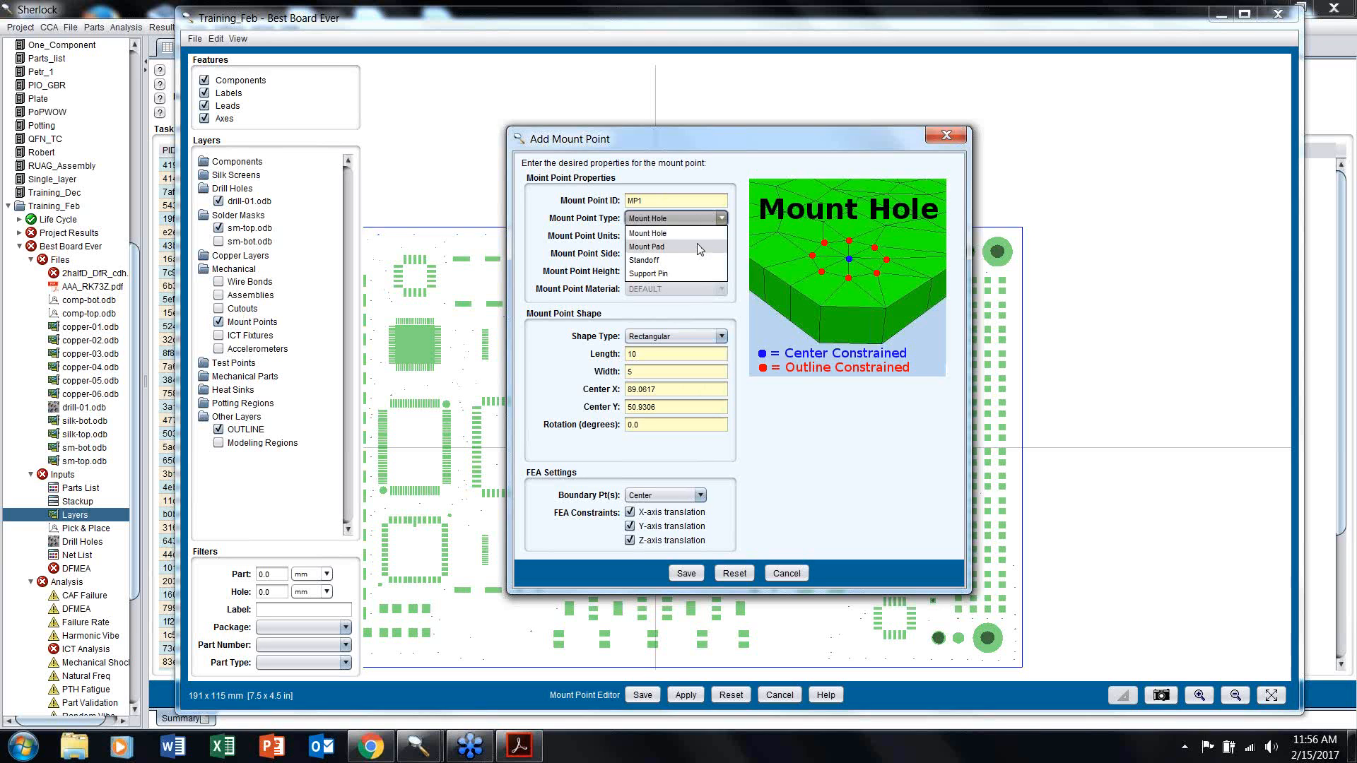
{"action": "left_click", "coordinate": [703, 247]}
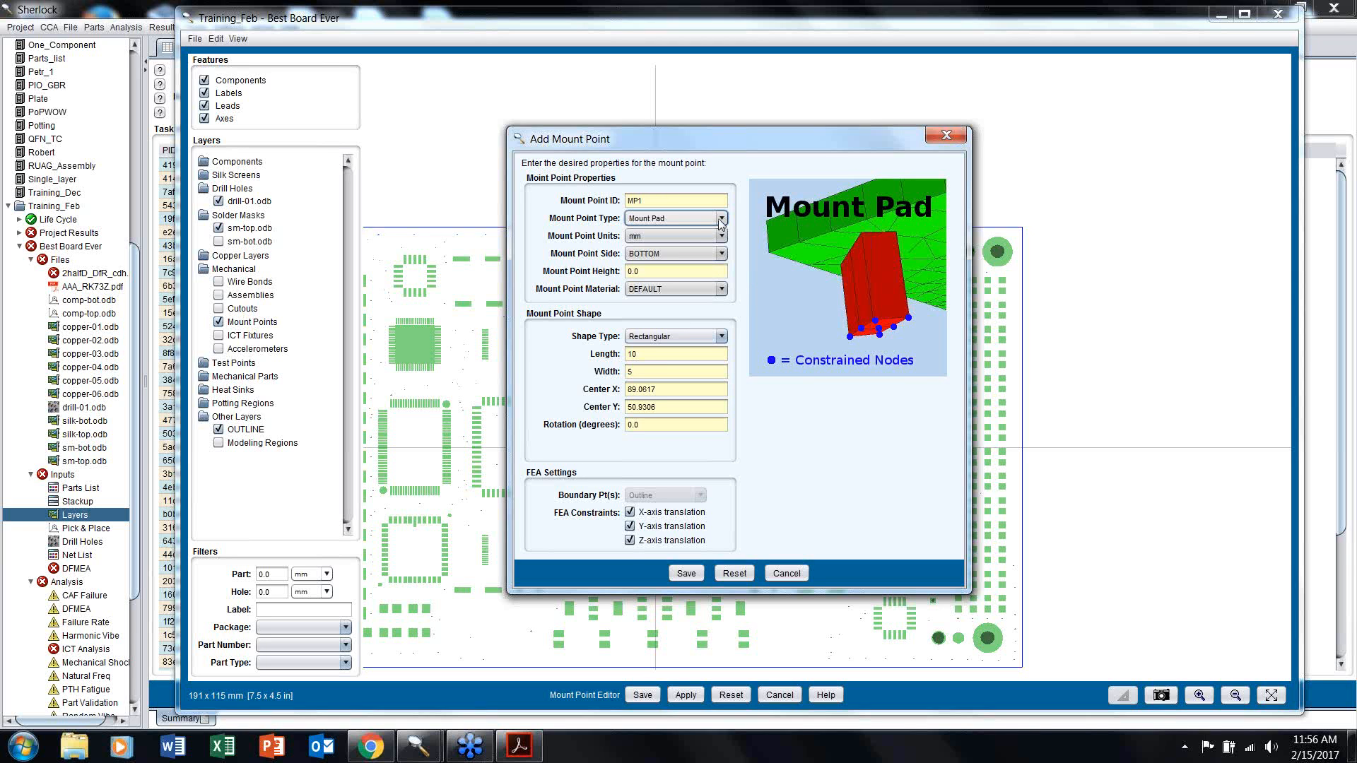
{"action": "left_click", "coordinate": [702, 217]}
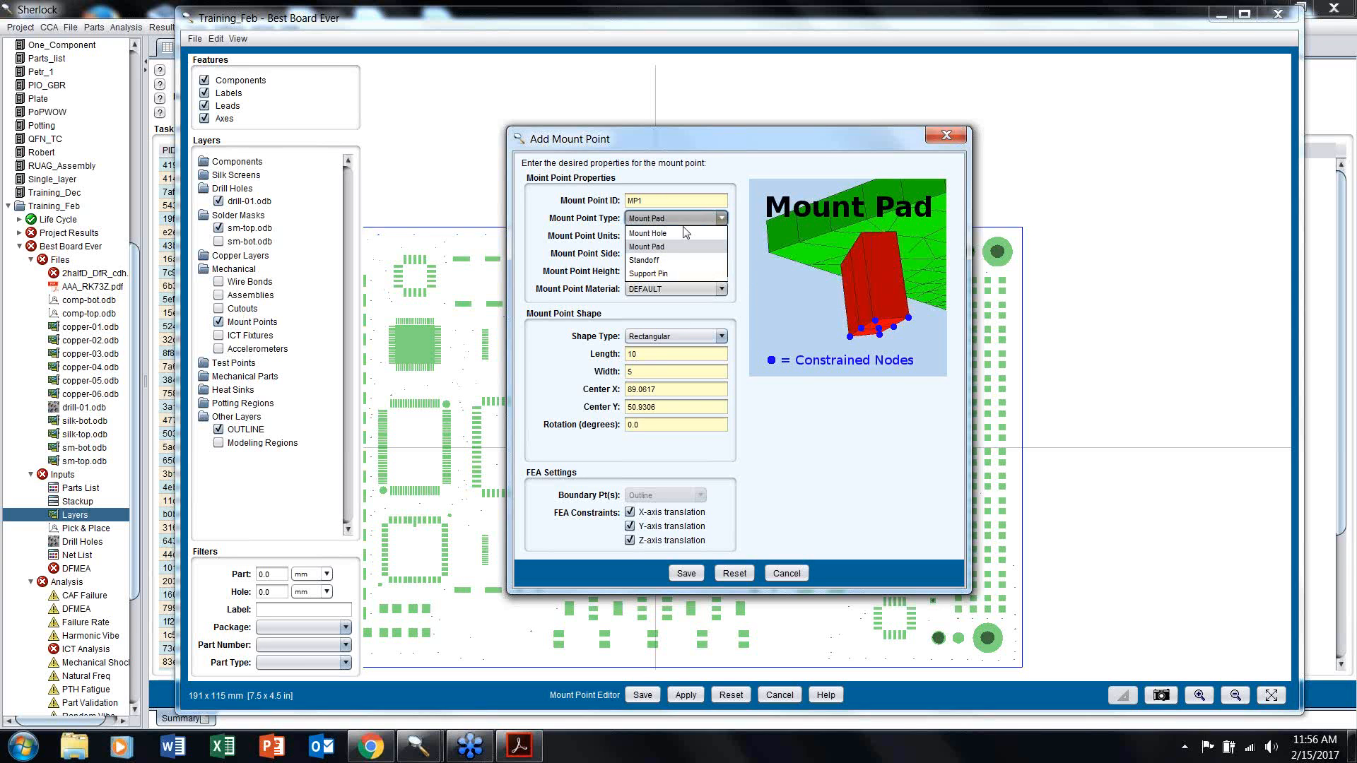
{"action": "left_click", "coordinate": [685, 231]}
{"action": "left_click", "coordinate": [696, 219]}
{"action": "left_click", "coordinate": [686, 246]}
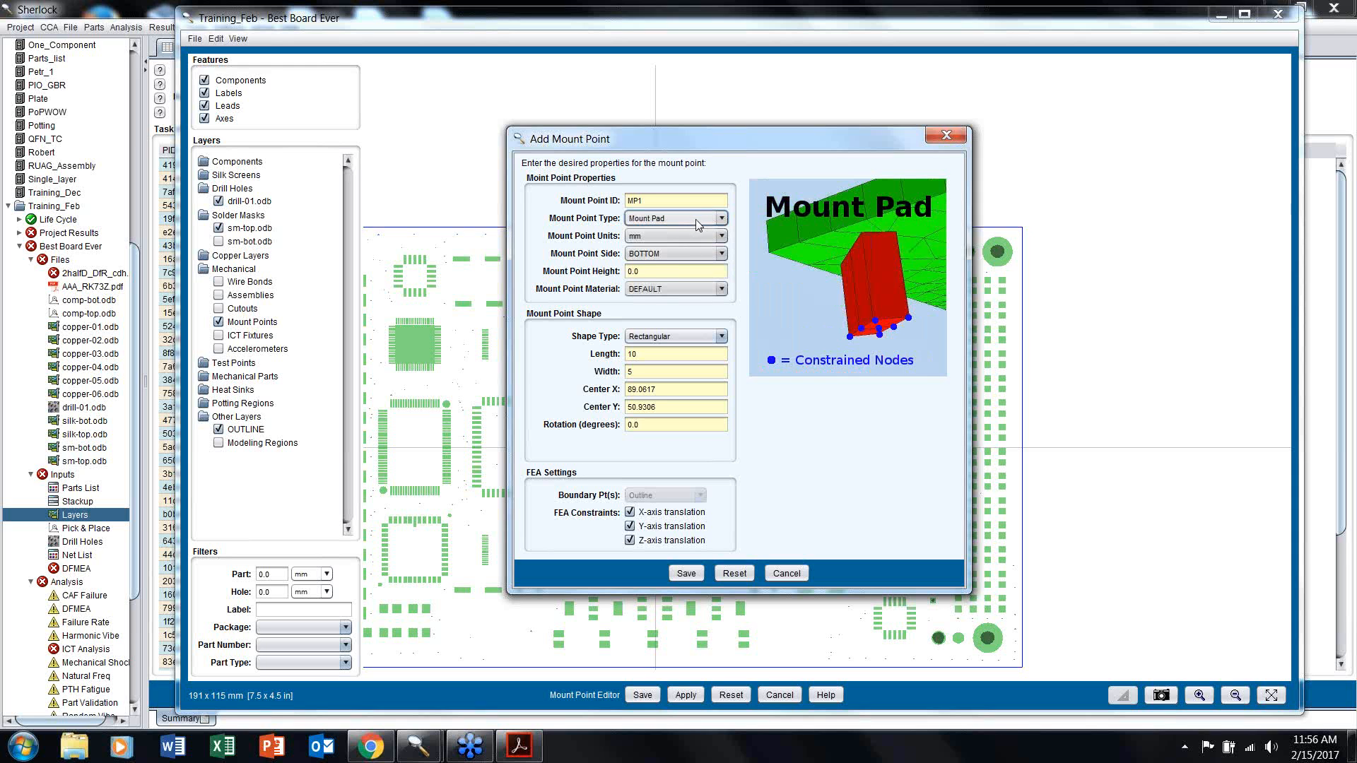
{"action": "left_click", "coordinate": [698, 224]}
{"action": "left_click", "coordinate": [668, 262]}
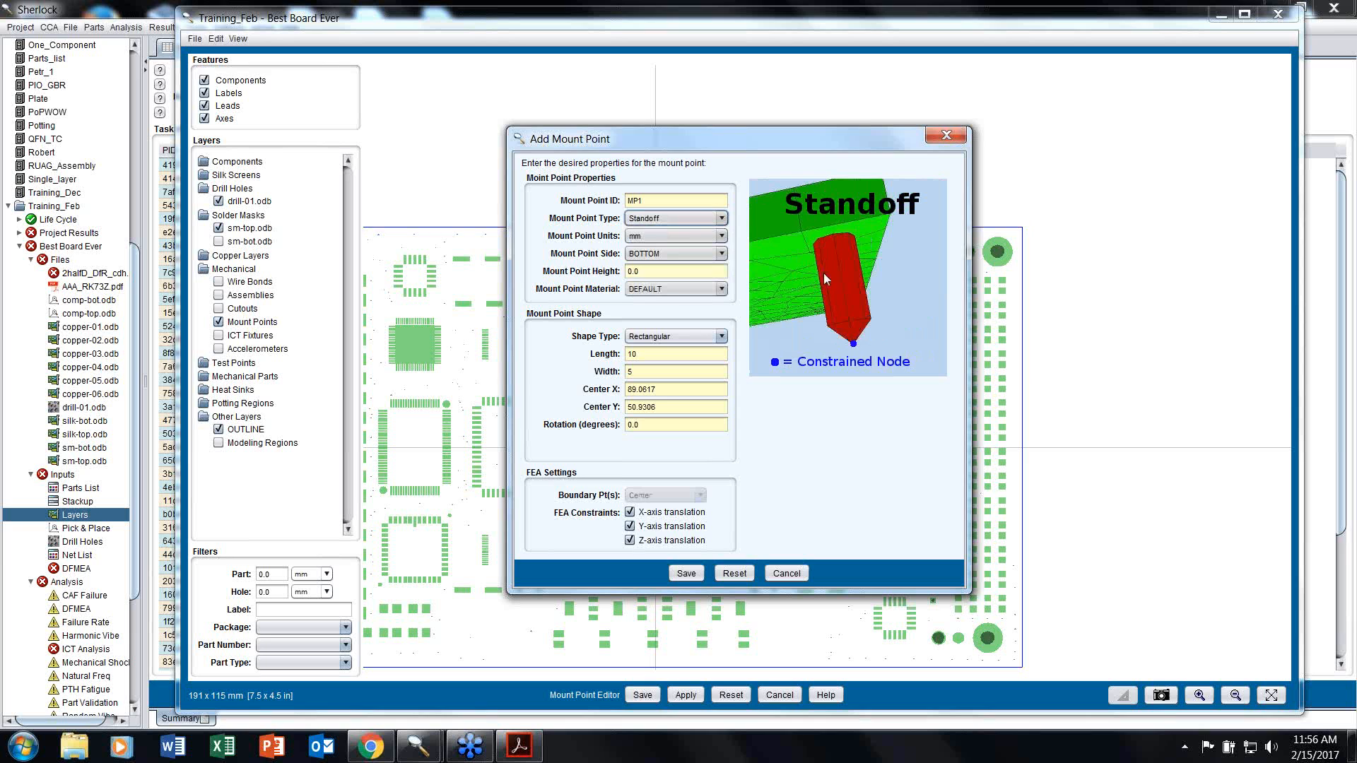
{"action": "left_click", "coordinate": [680, 216]}
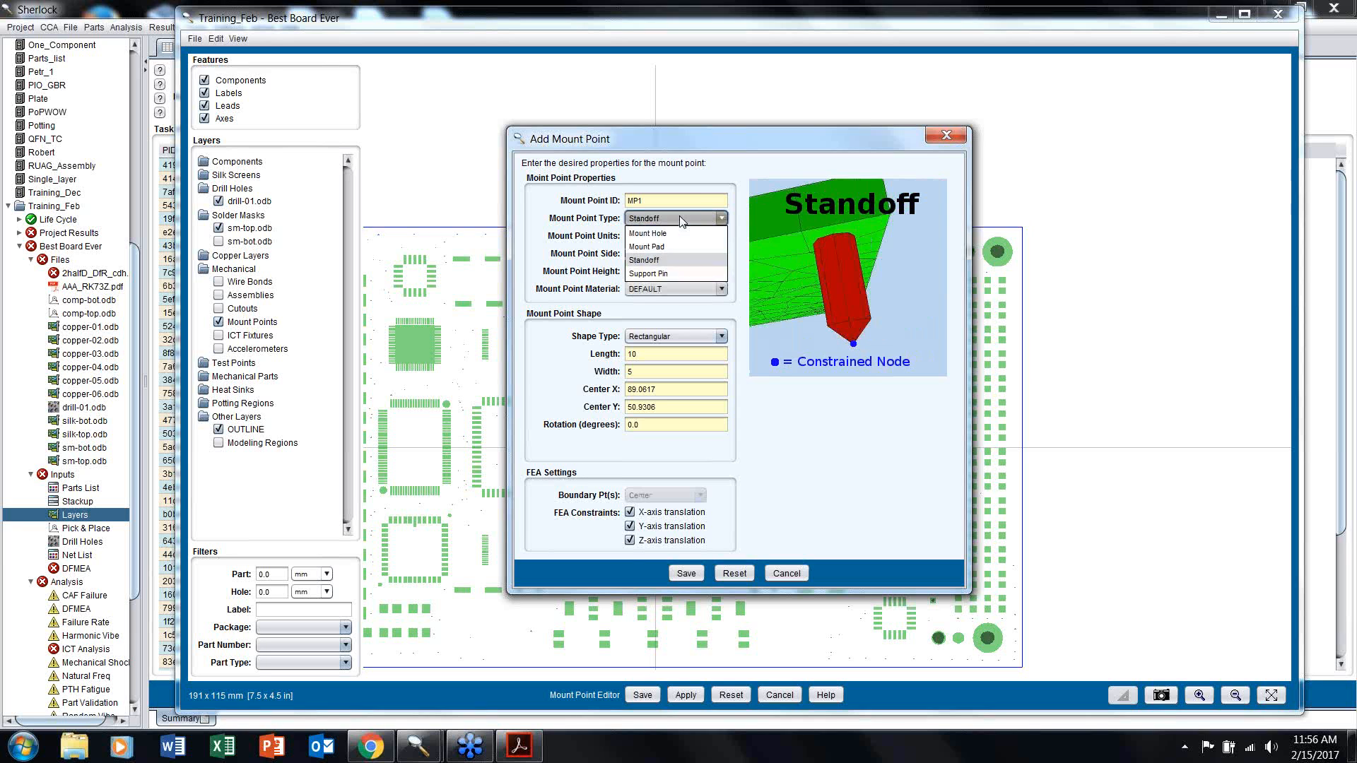
{"action": "left_click", "coordinate": [679, 277]}
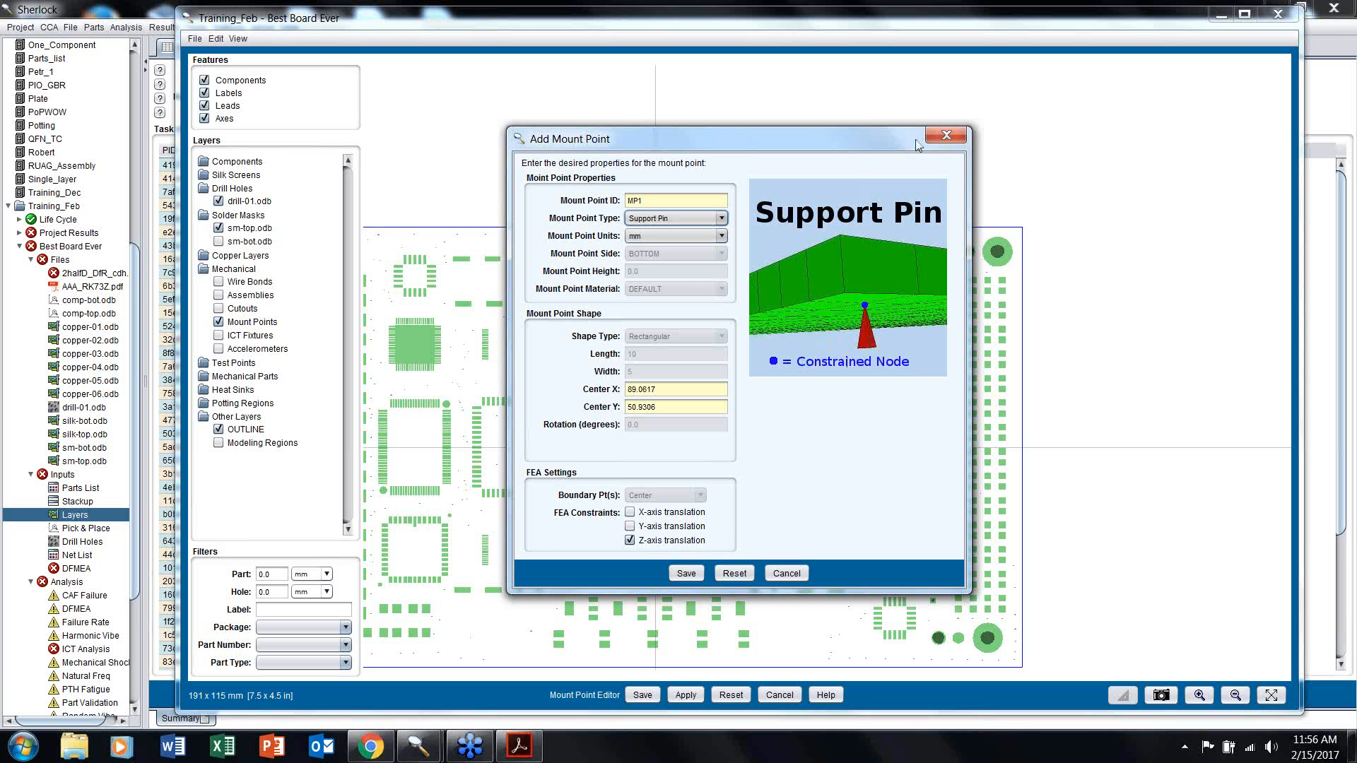
{"action": "left_click", "coordinate": [947, 137]}
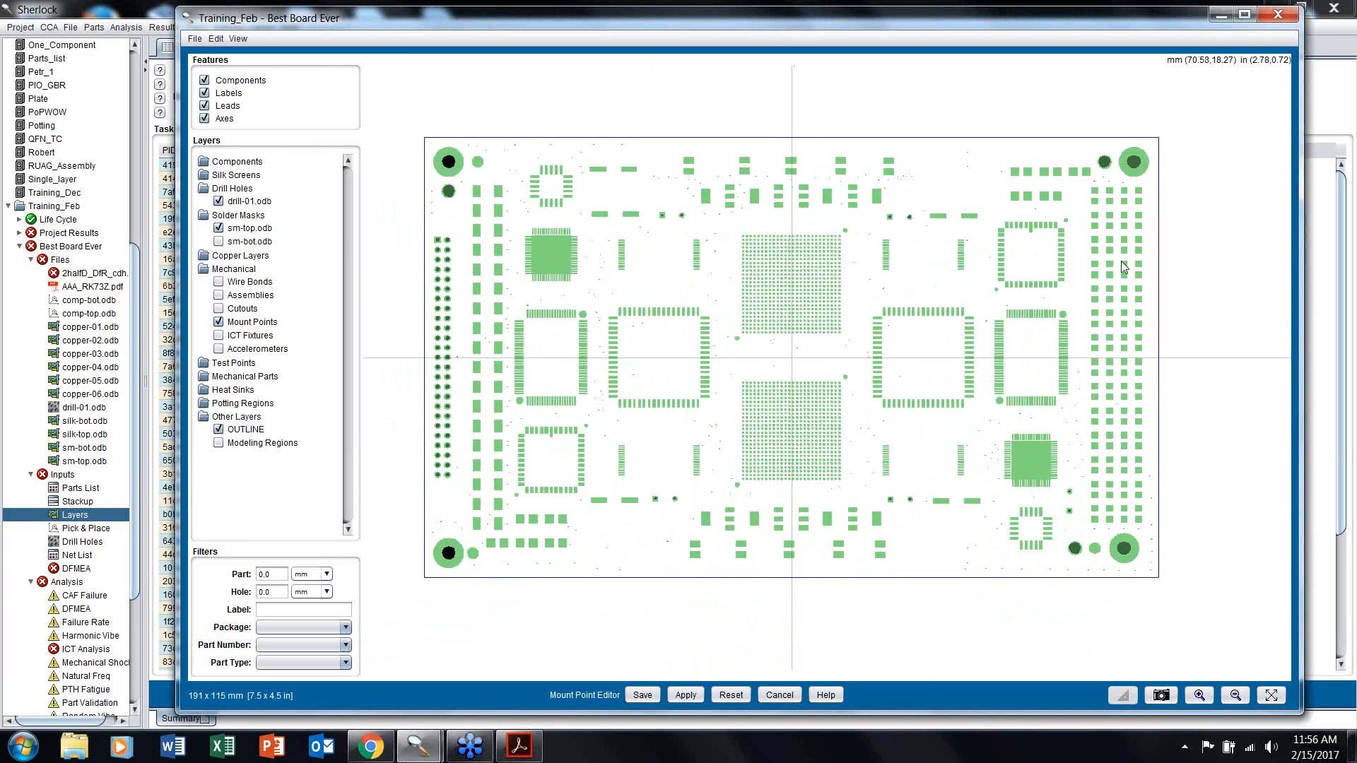
Step: Hide the sm-top.odb solder mask layer and create a mount point from the outer drill hole in the board's upper-right corner
{"action": "left_click", "coordinate": [219, 228]}
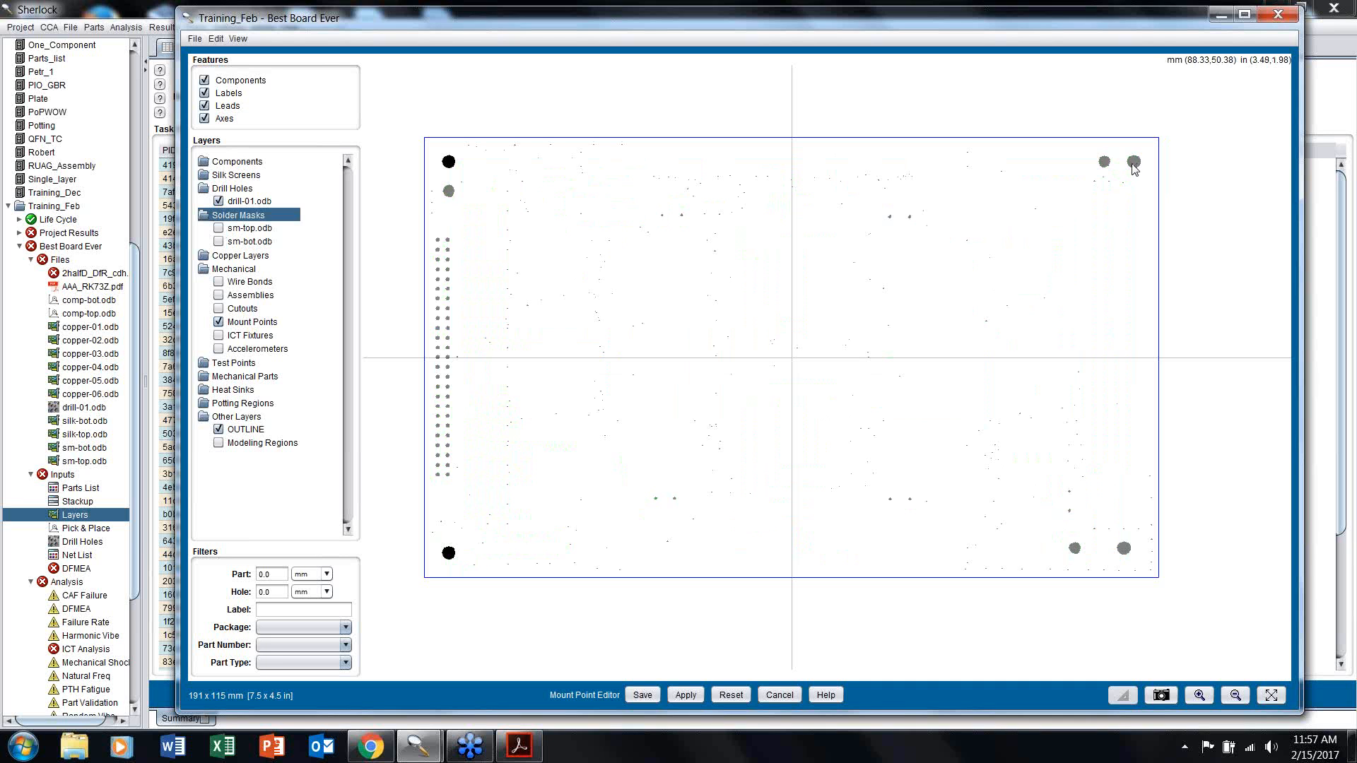
{"action": "left_click", "coordinate": [1132, 167]}
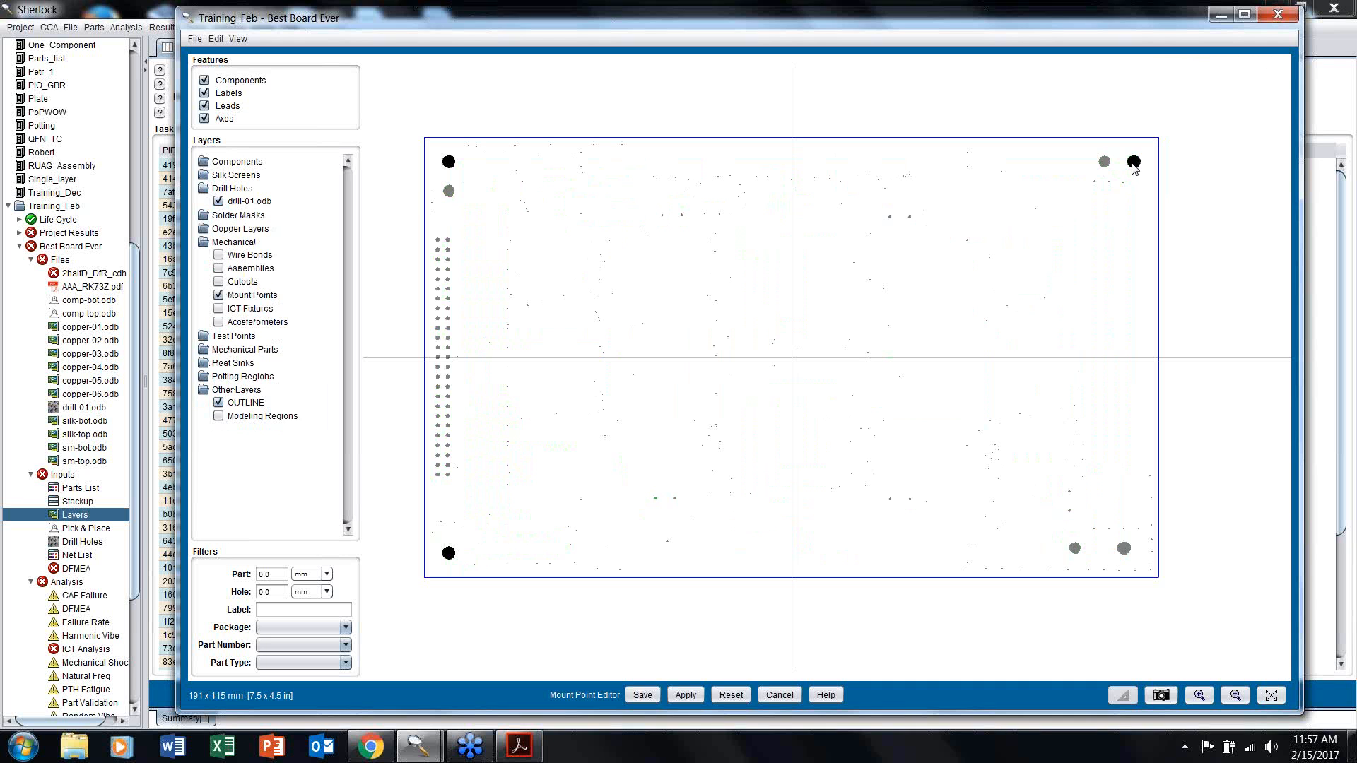
Step: Edit the upper-right mount point's properties, making it a Mount Pad with a circle diameter of 4.5 mm
{"action": "right_click", "coordinate": [1133, 167]}
{"action": "left_click", "coordinate": [1144, 174]}
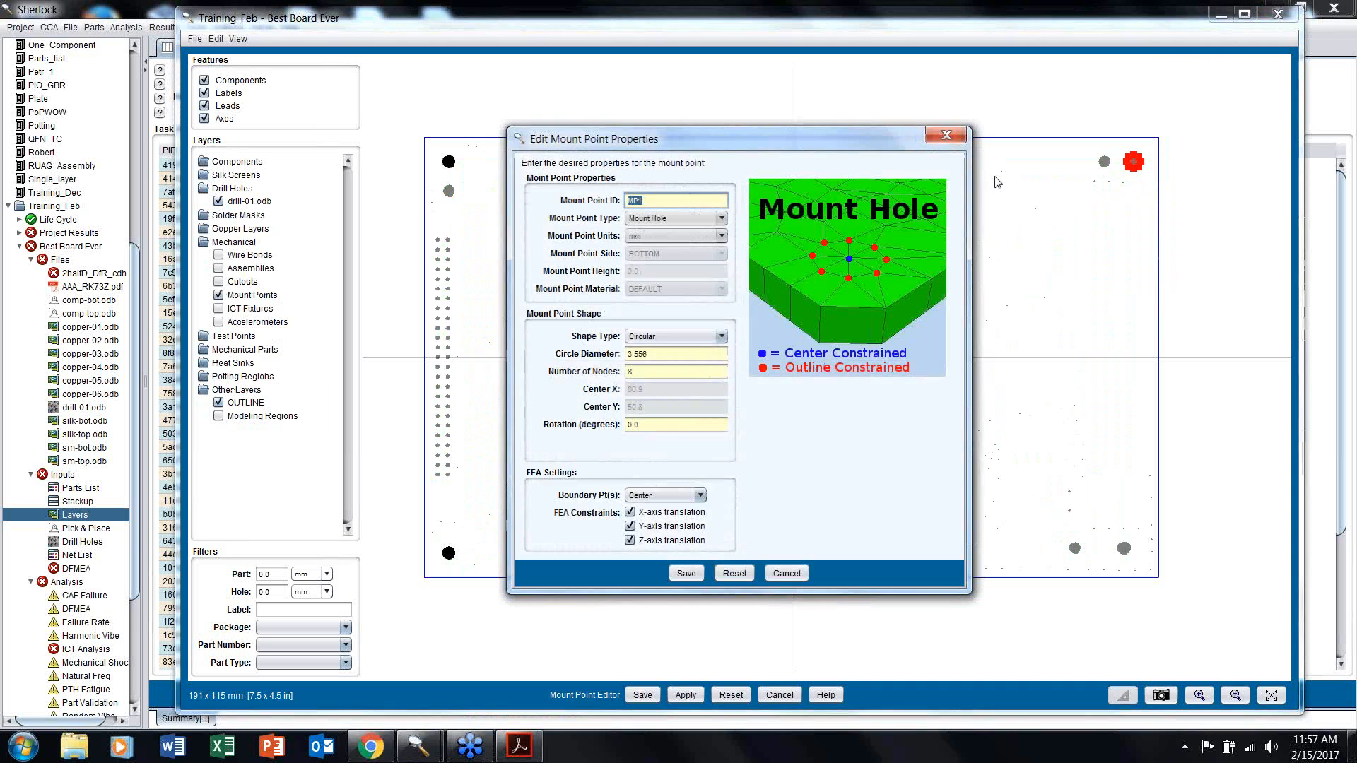
{"action": "left_click", "coordinate": [698, 217]}
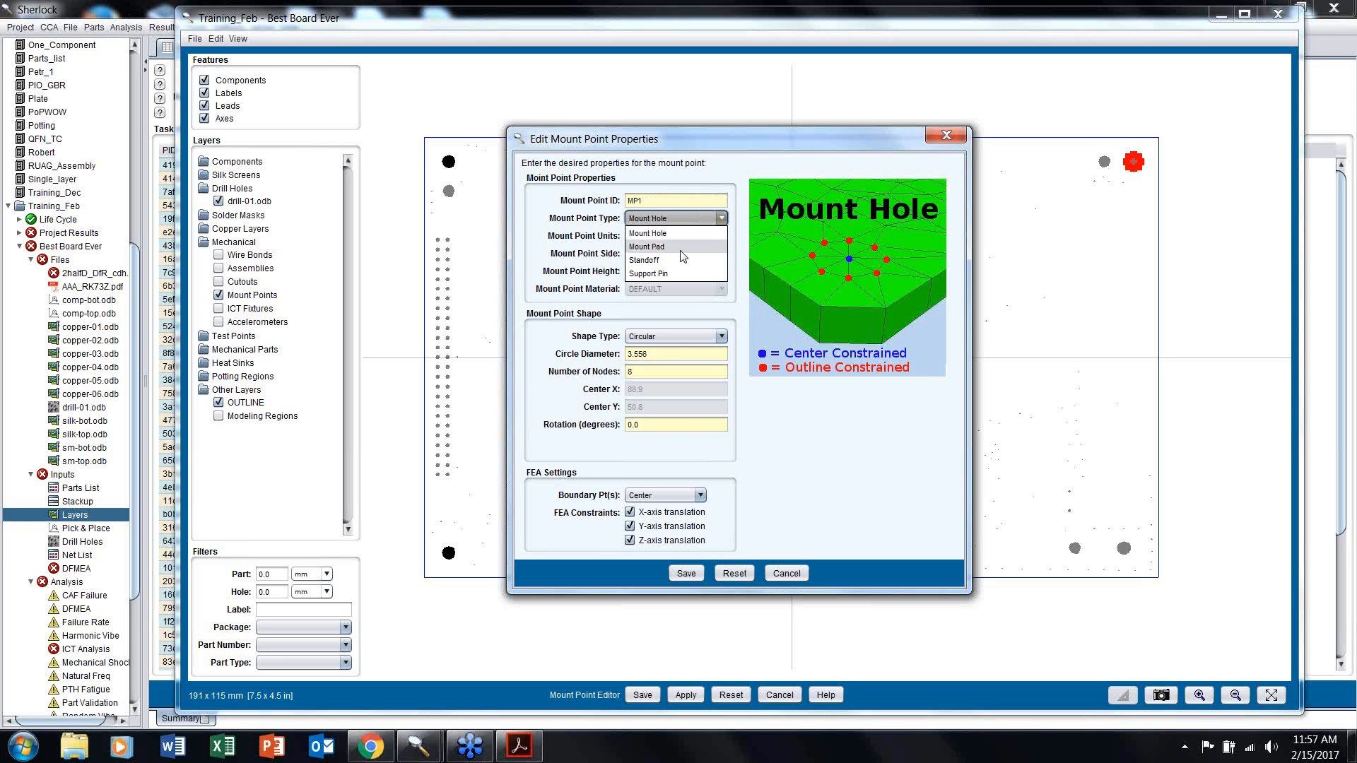
{"action": "left_click", "coordinate": [643, 240]}
{"action": "left_click_drag", "start_coordinate": [665, 355], "coordinate": [604, 359]}
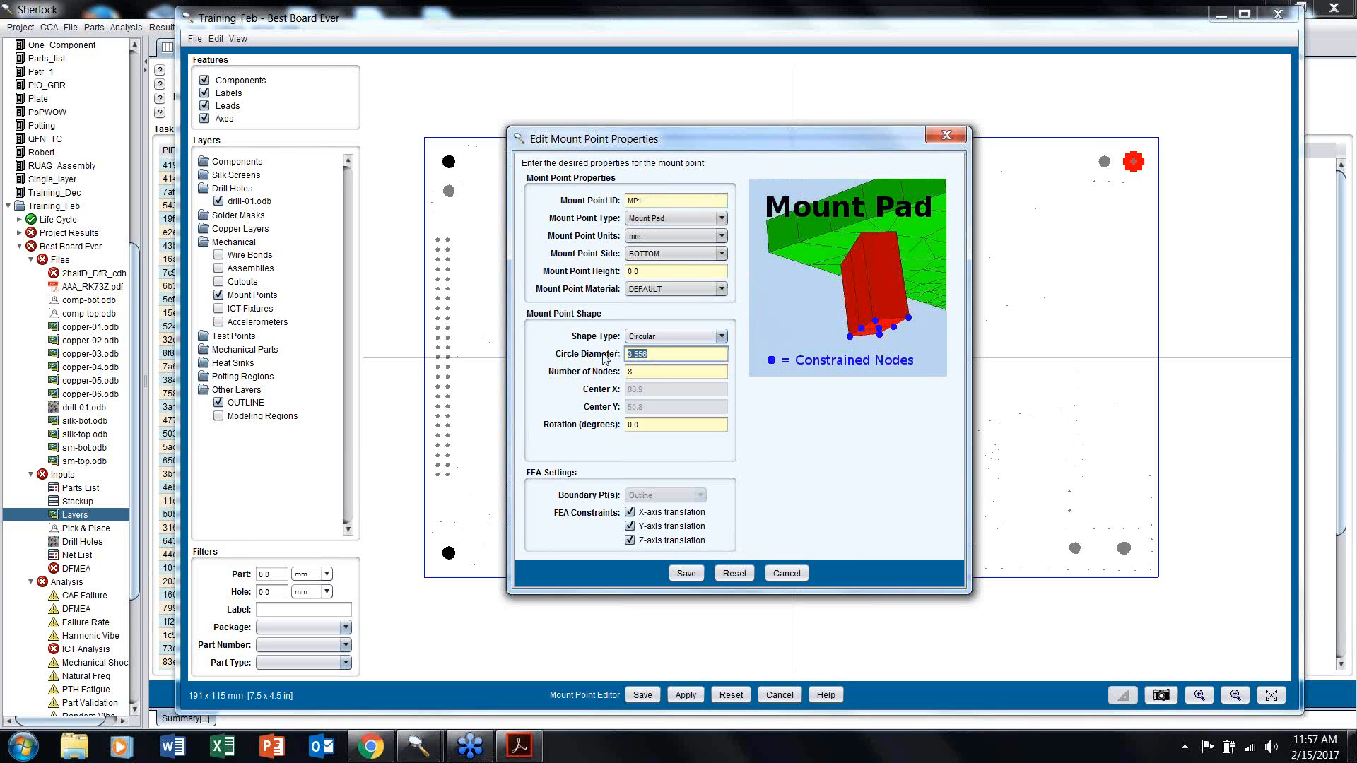
{"action": "type", "text": "4.5"}
{"action": "left_click", "coordinate": [686, 573]}
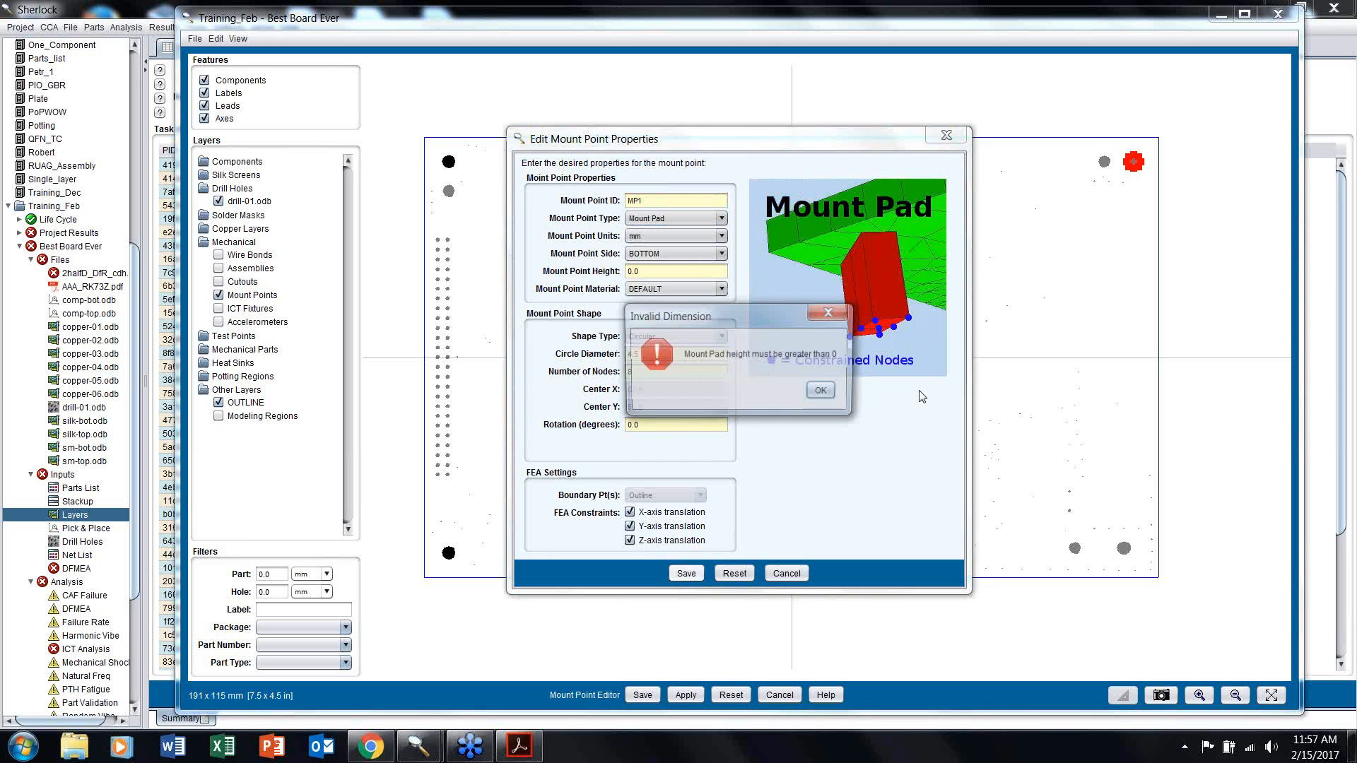
Step: Set the mount pad's height to 10 mm and its material to ALUMINUM, and save its properties
{"action": "left_click", "coordinate": [824, 394]}
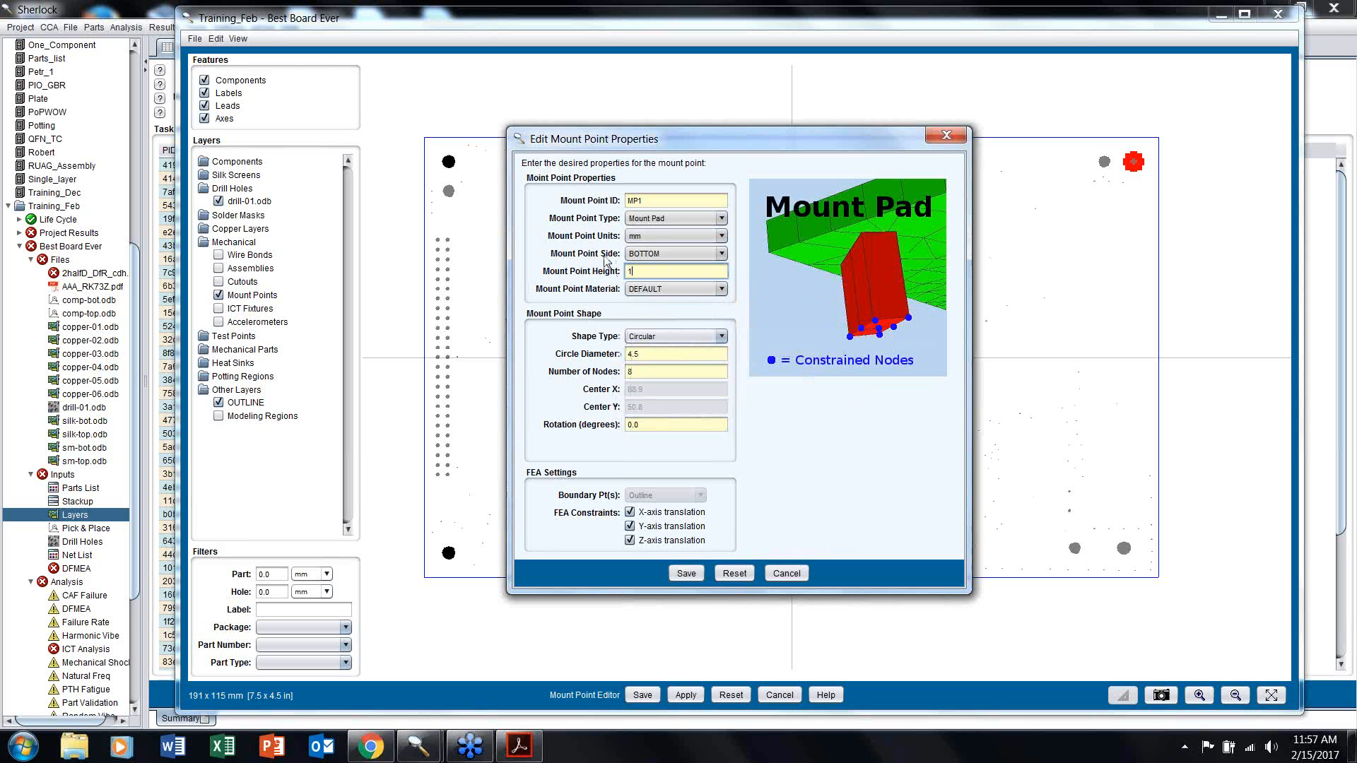
{"action": "left_click", "coordinate": [668, 288]}
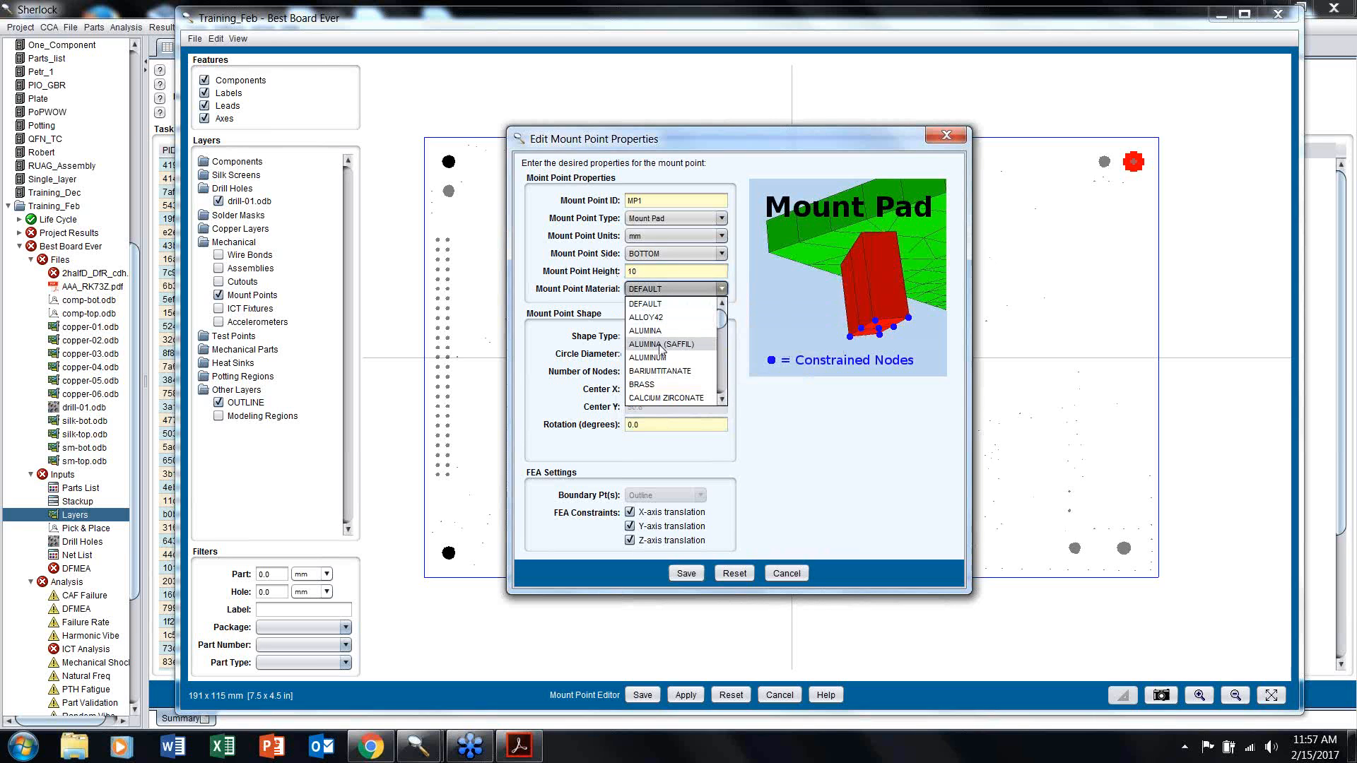
{"action": "left_click", "coordinate": [647, 358]}
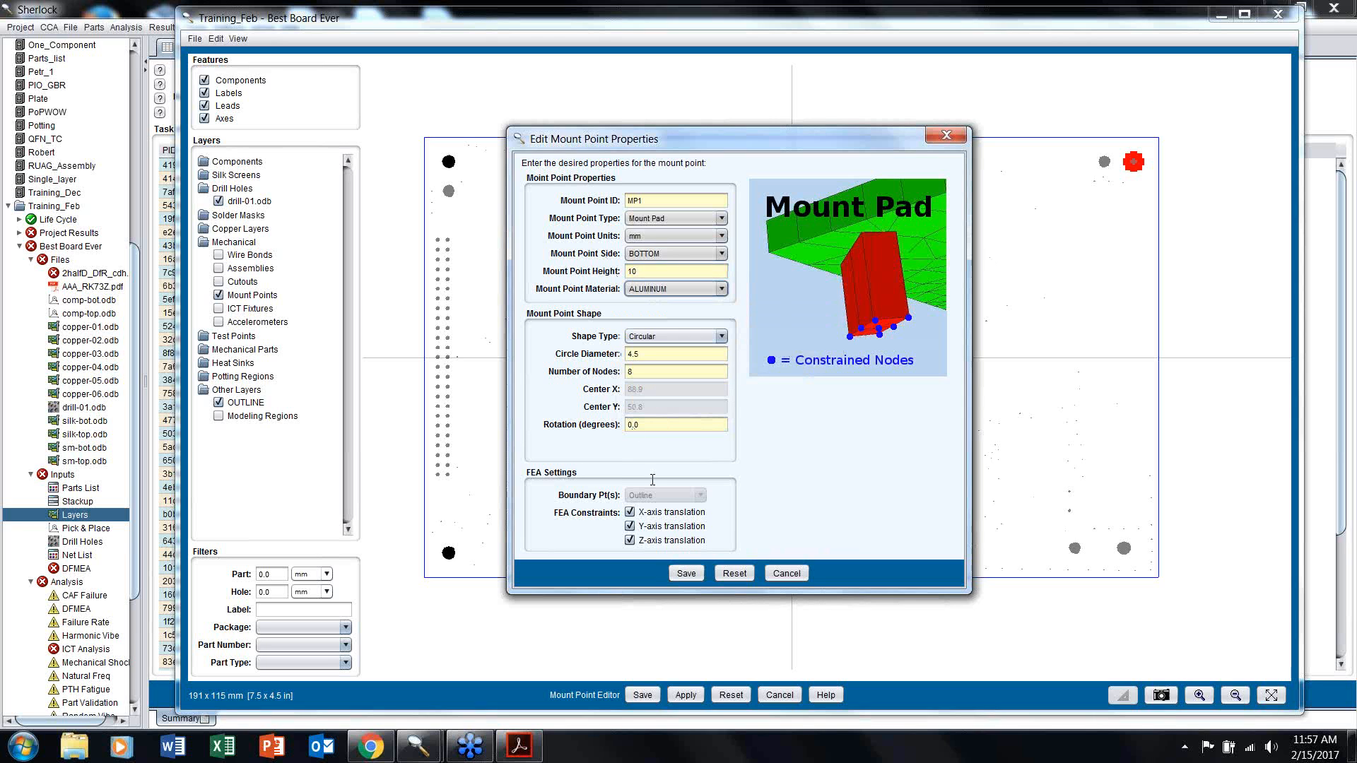
{"action": "left_click", "coordinate": [687, 573]}
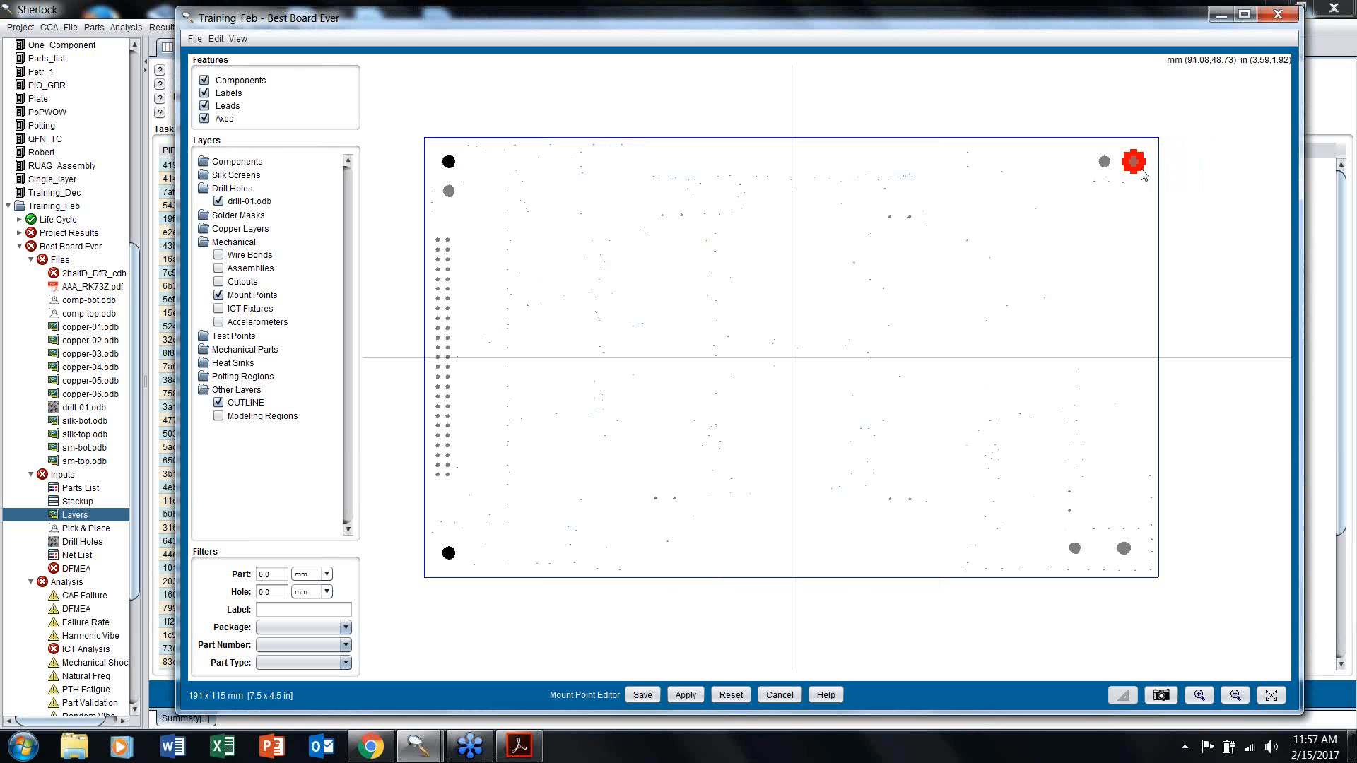
Step: Create a mount point from the outer drill hole in the board's lower-right corner and save the mount point edits
{"action": "left_click", "coordinate": [1123, 550]}
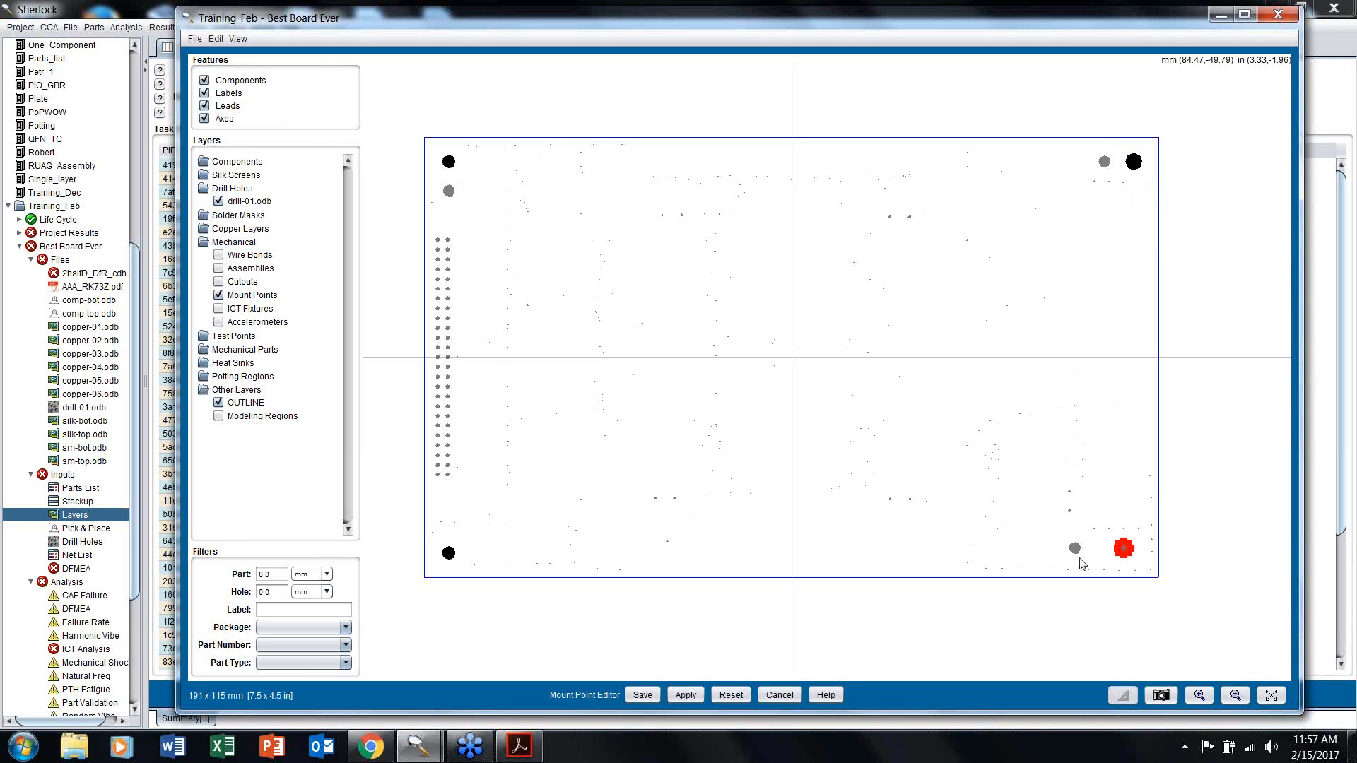
{"action": "left_click", "coordinate": [642, 695]}
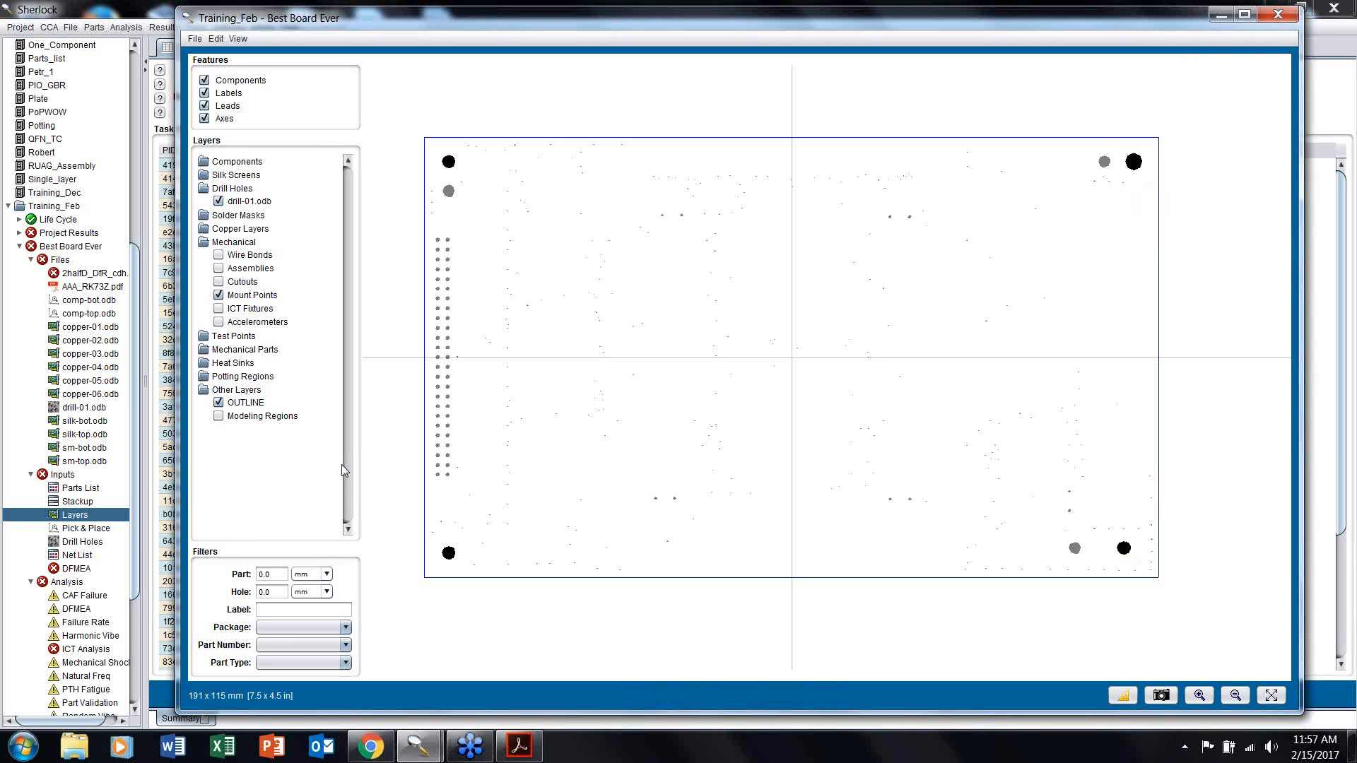
Step: Measure a nearly horizontal distance across the middle of the board with the Distance Tool, and close the tool
{"action": "left_click", "coordinate": [220, 39]}
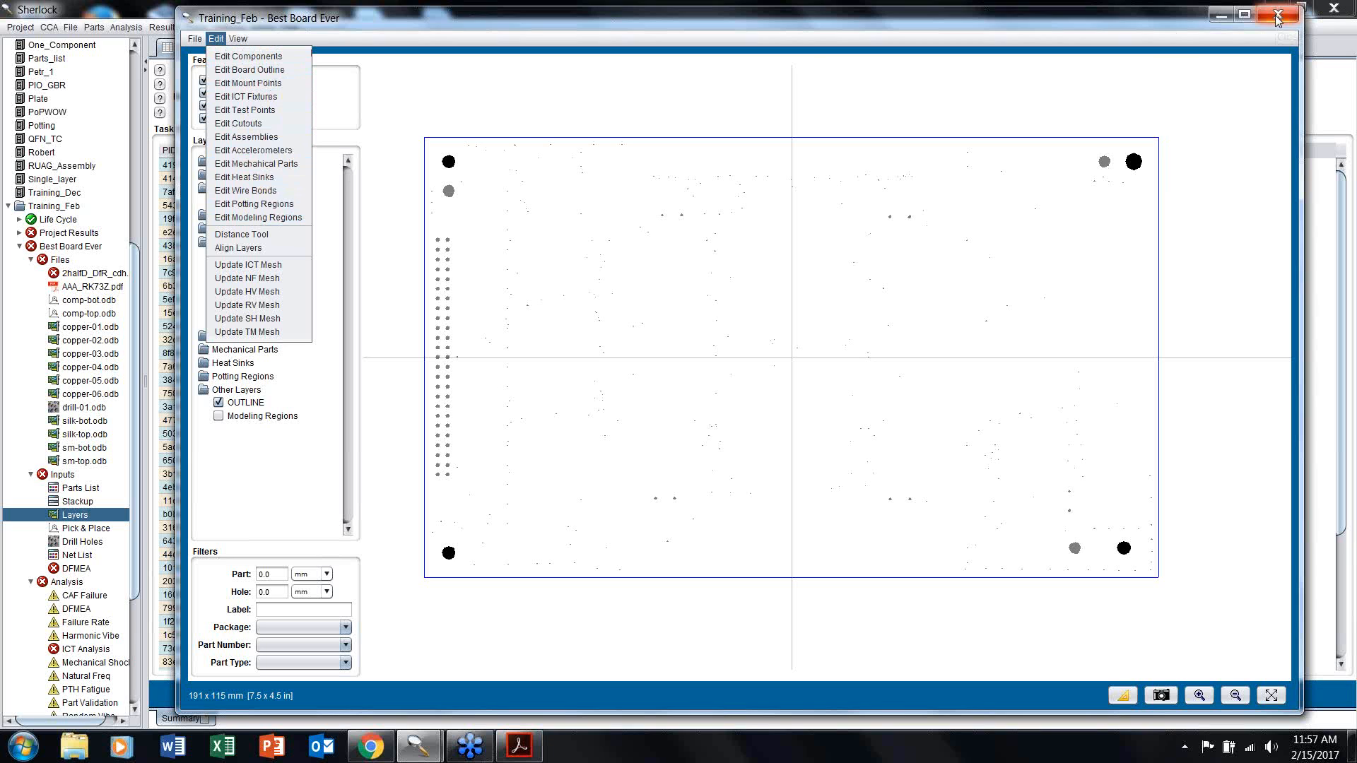
{"action": "left_click", "coordinate": [1124, 698]}
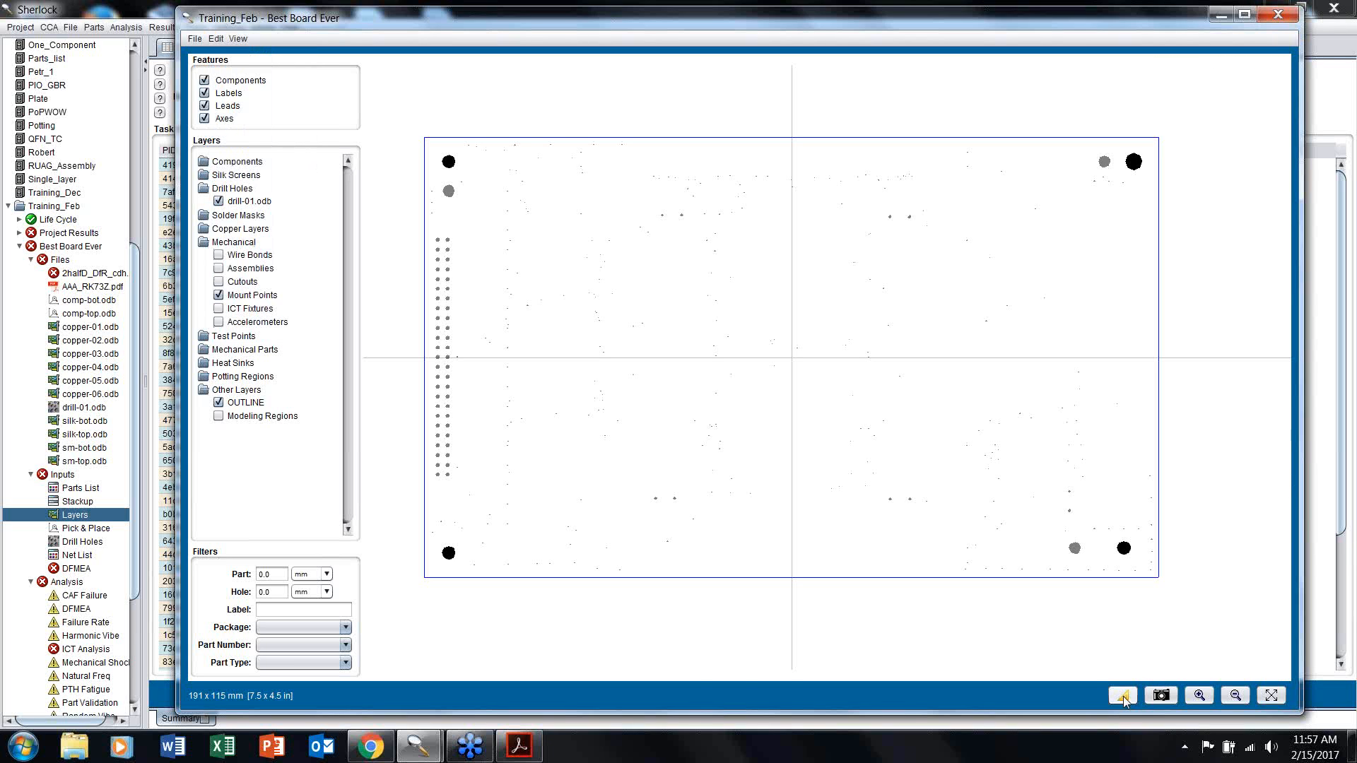
{"action": "left_click", "coordinate": [1124, 698]}
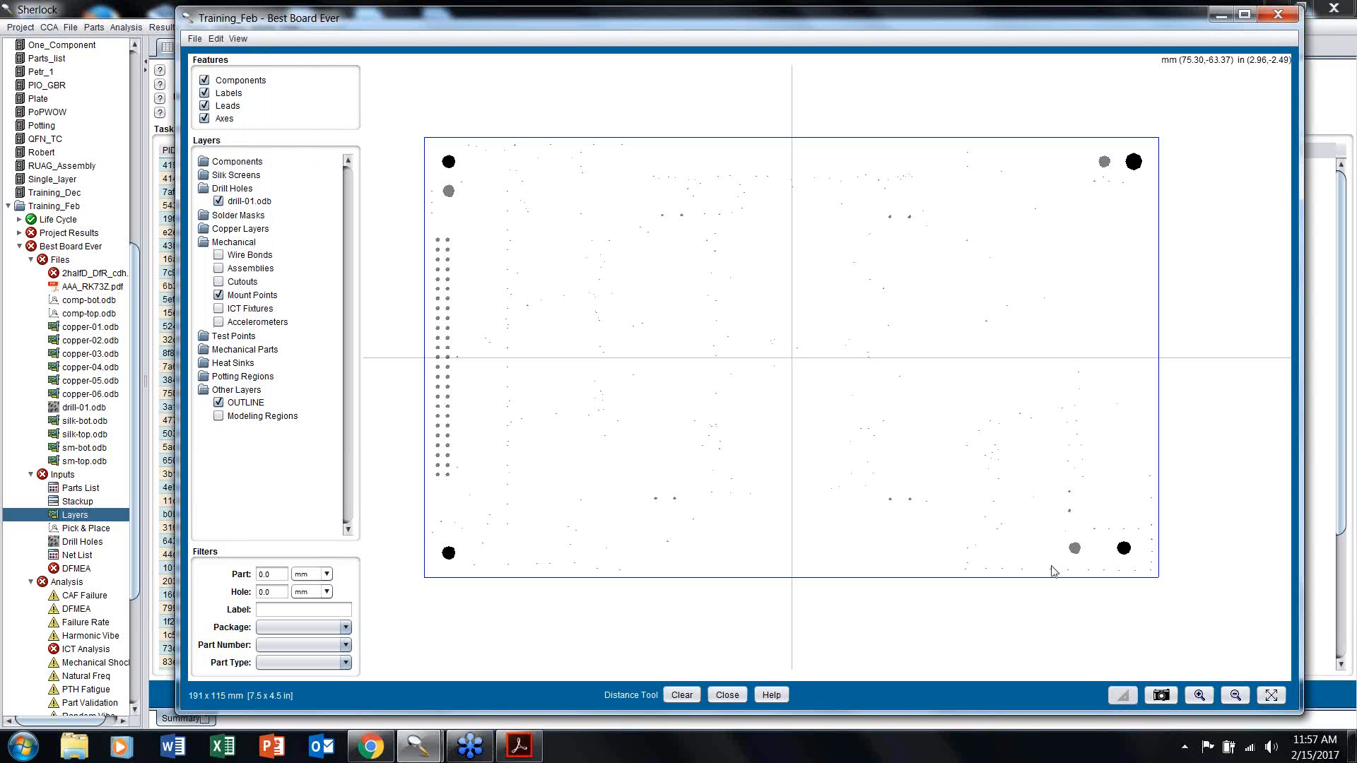
{"action": "left_click", "coordinate": [568, 336]}
{"action": "left_click", "coordinate": [1034, 327]}
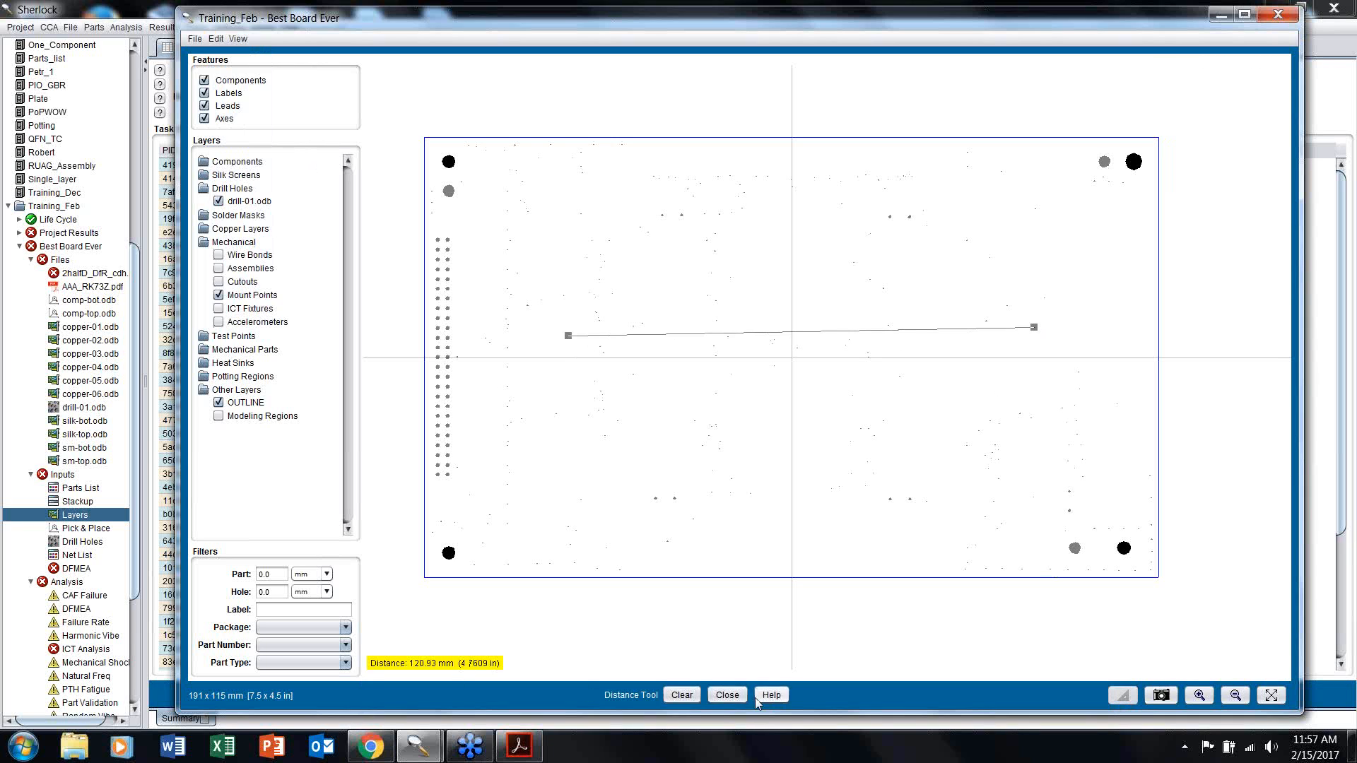
{"action": "left_click", "coordinate": [727, 695]}
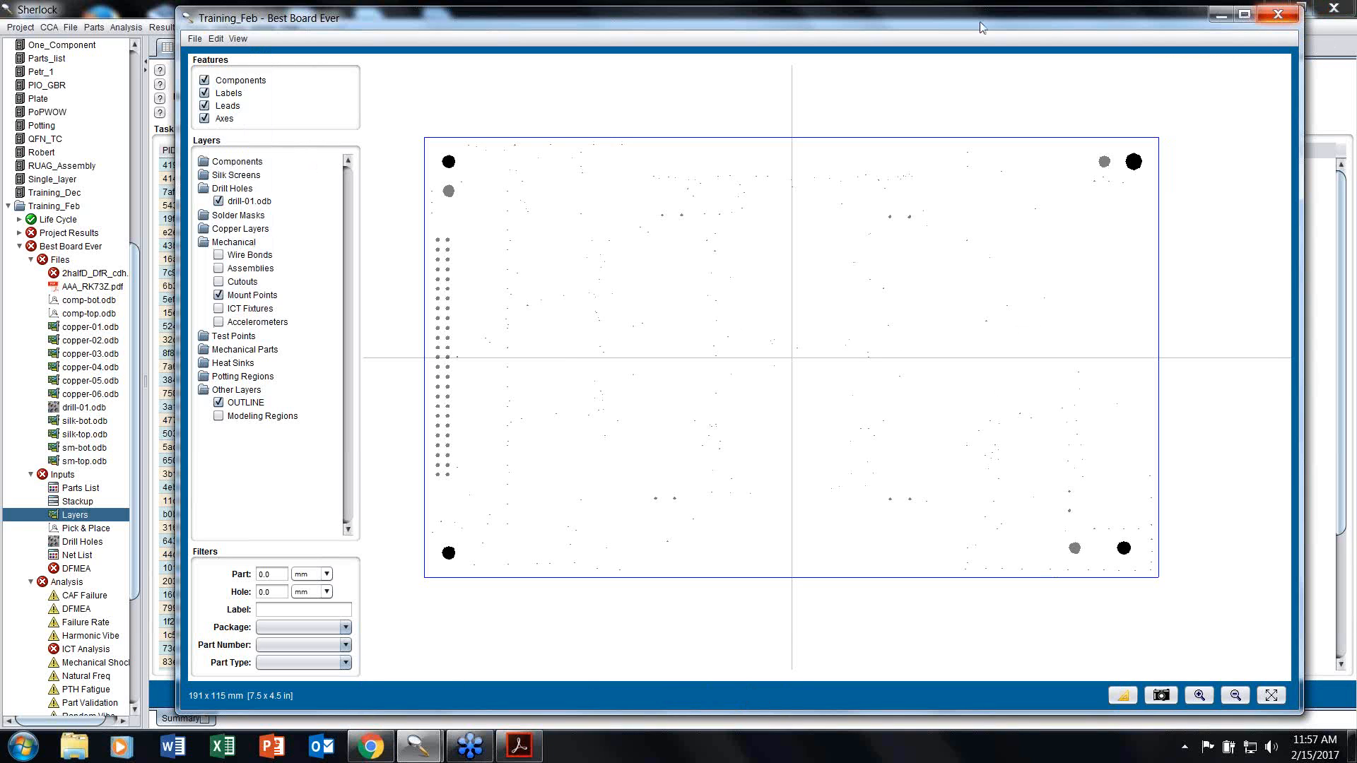
Step: Close the layer viewer, collapse the board's Files branch, and check the project properties of Training_Feb
{"action": "key", "text": "alt+F4"}
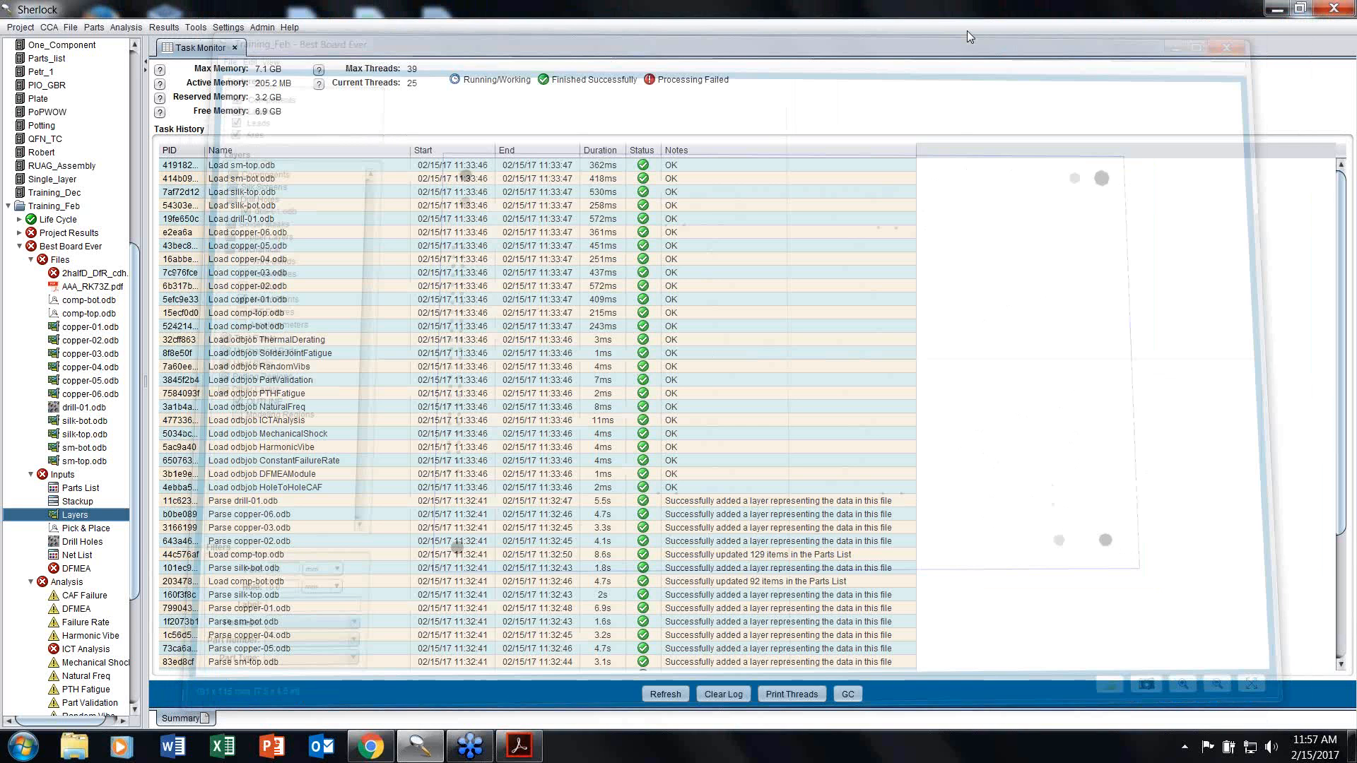
{"action": "left_click", "coordinate": [32, 261]}
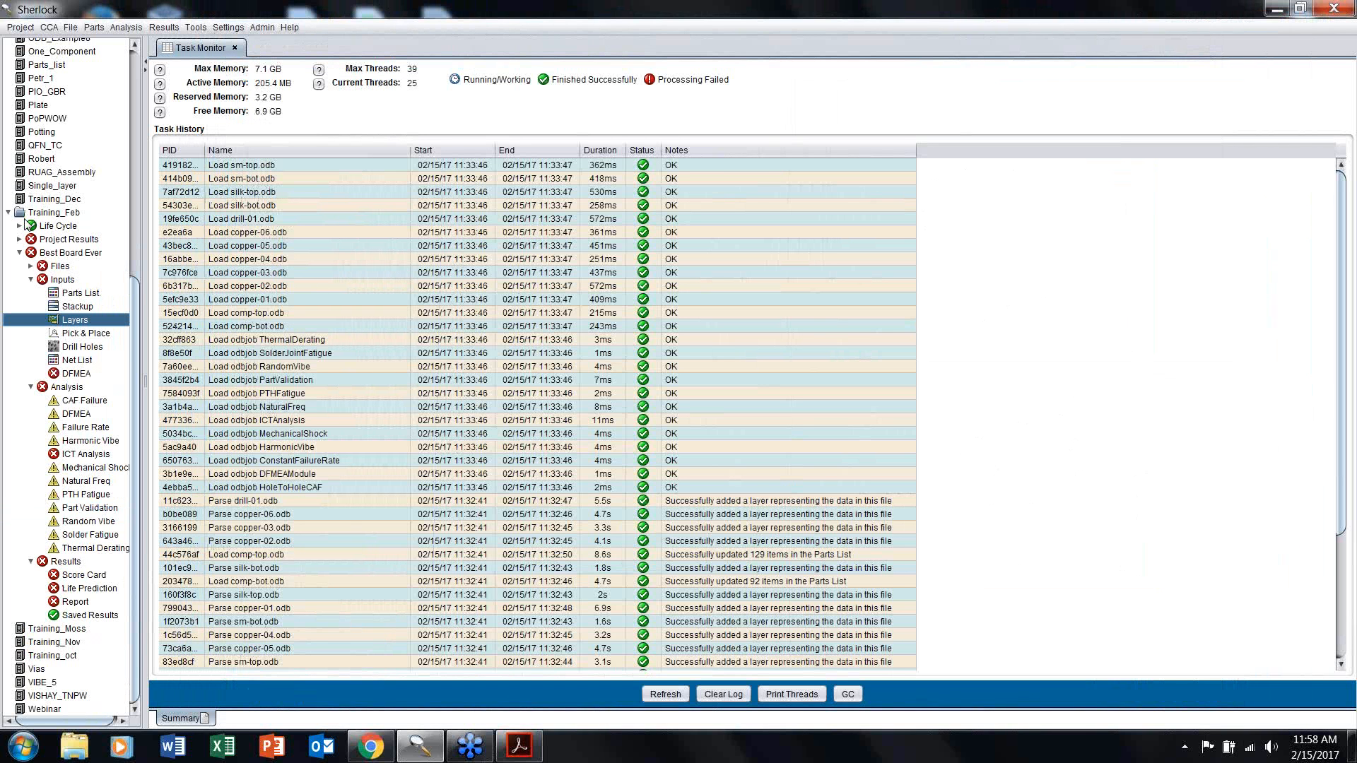
{"action": "right_click", "coordinate": [33, 211]}
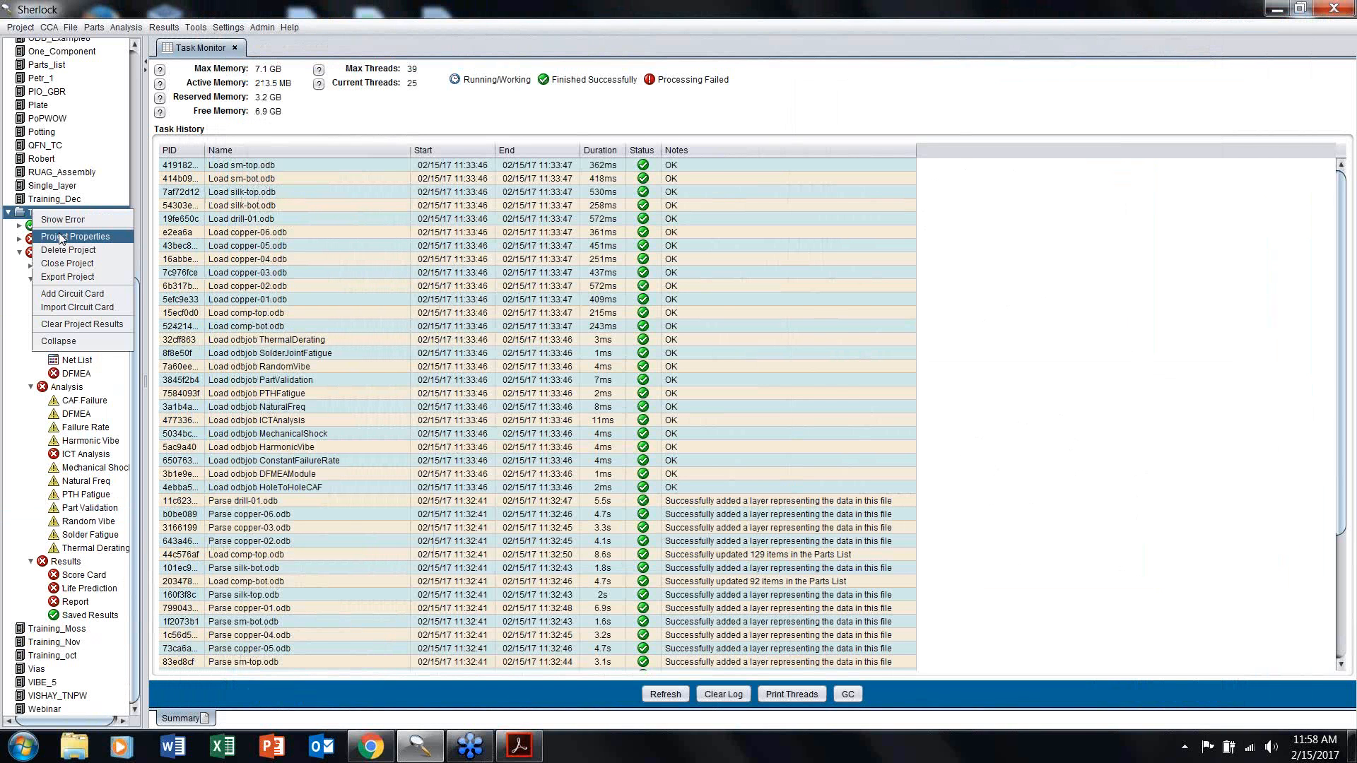
{"action": "left_click", "coordinate": [62, 237]}
{"action": "left_click", "coordinate": [852, 277]}
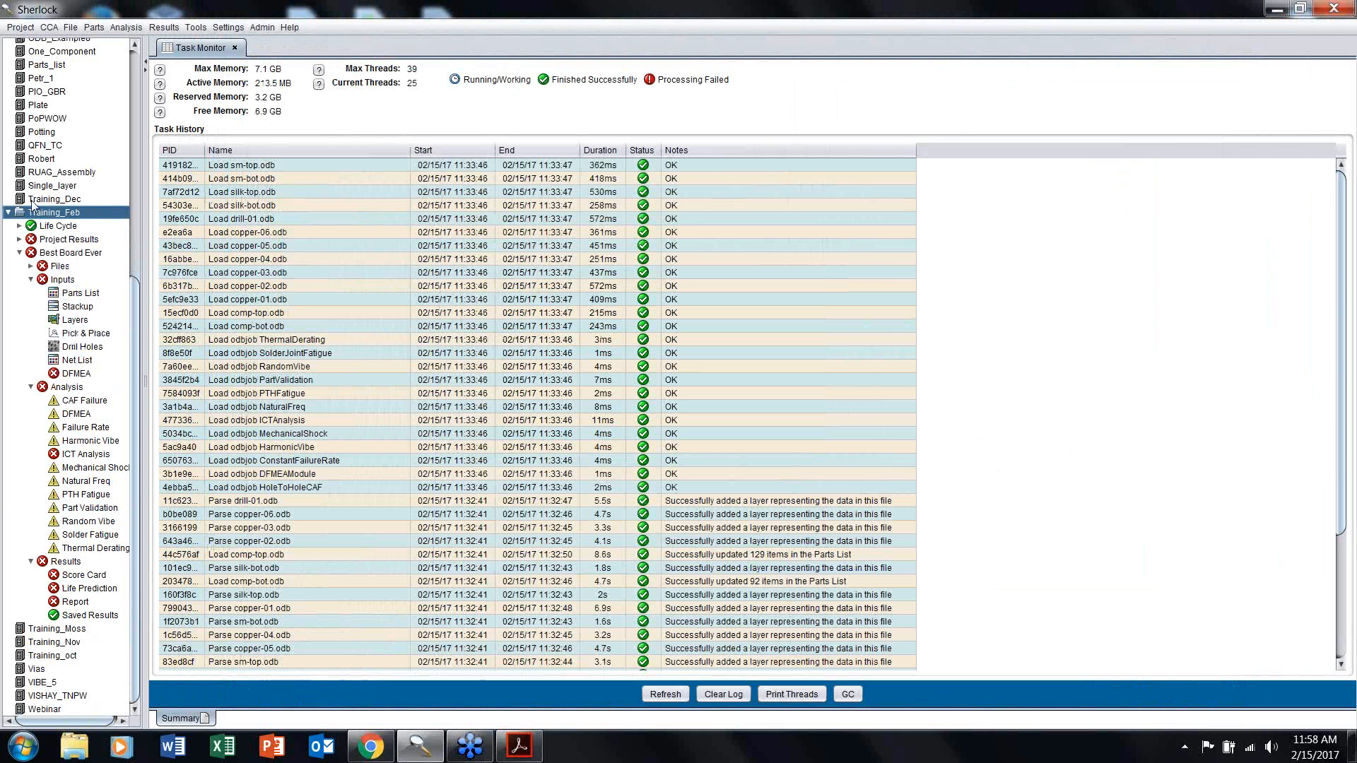
Step: Check the circuit card details of Best Board Ever, including its default solder type and part temperature rise
{"action": "right_click", "coordinate": [49, 256]}
{"action": "left_click", "coordinate": [106, 285]}
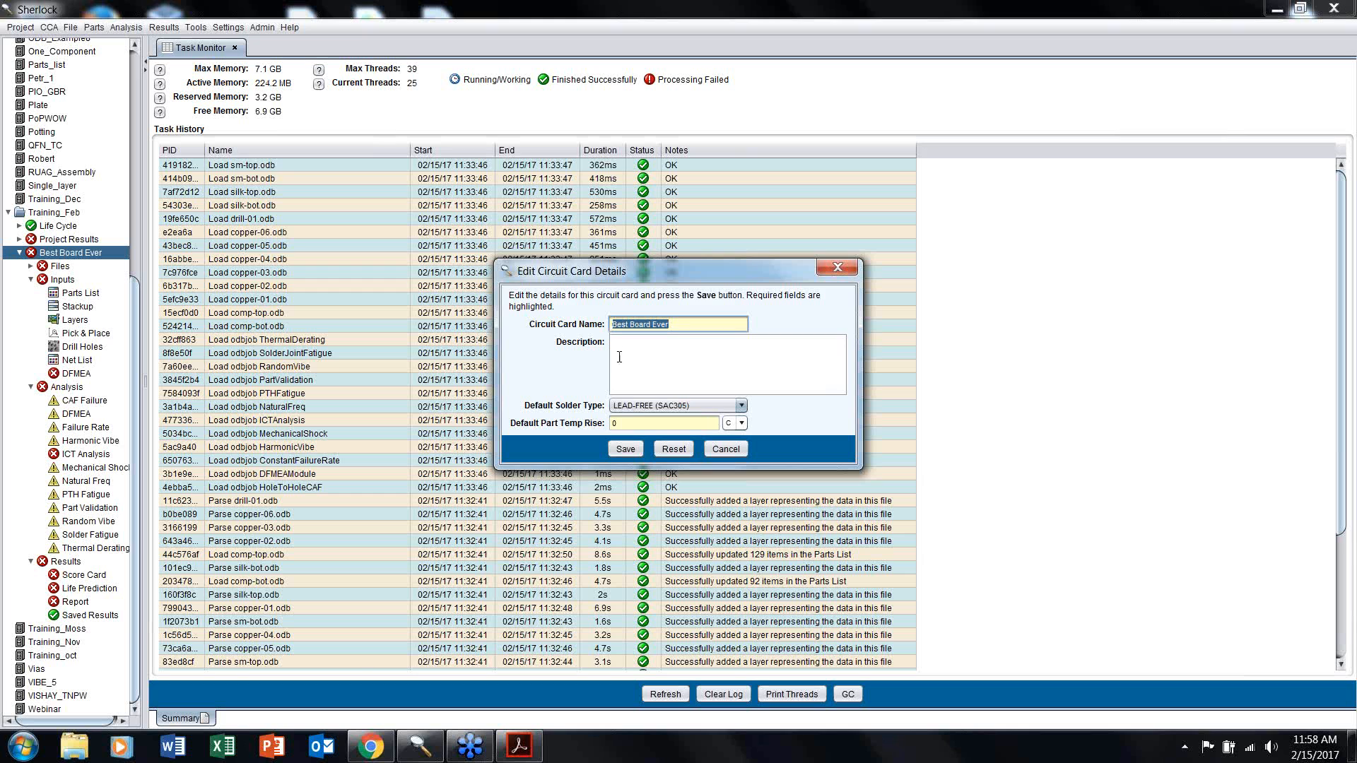
{"action": "left_click", "coordinate": [834, 270]}
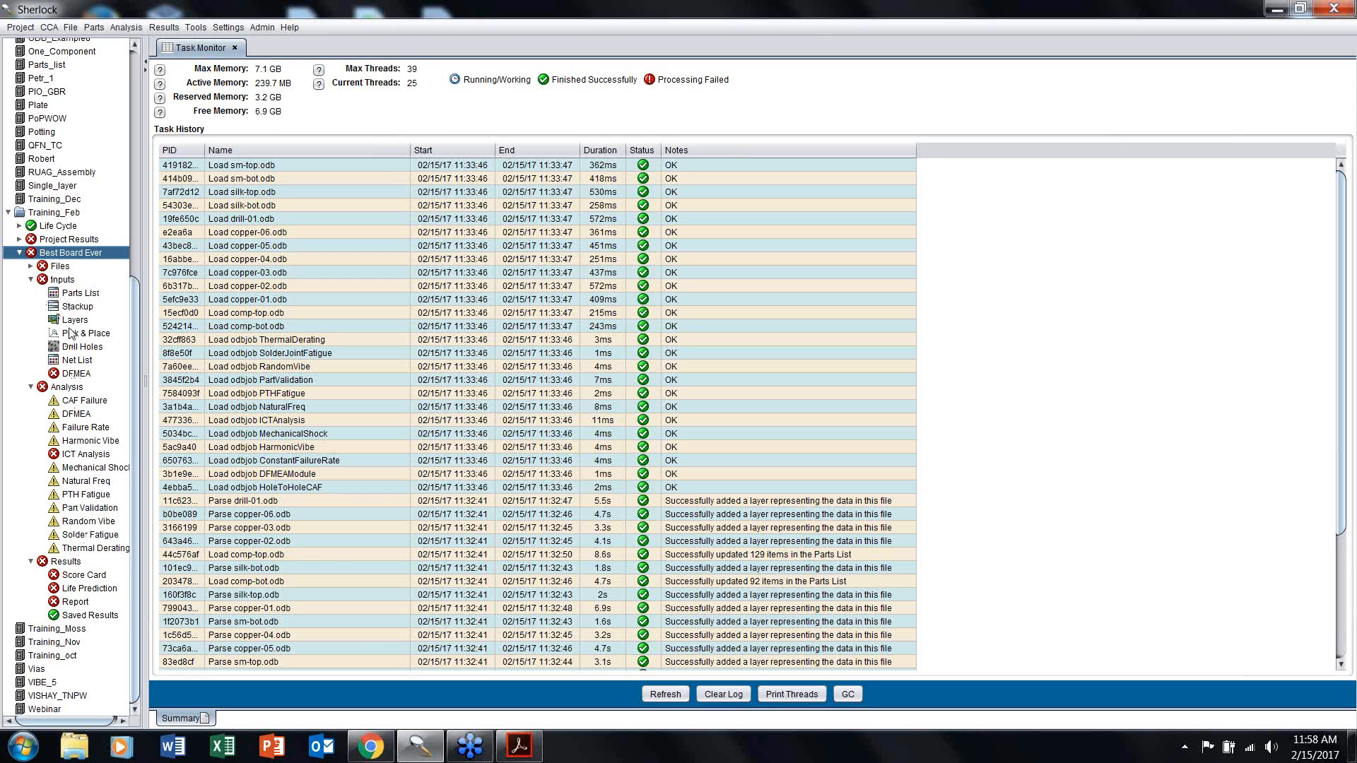
Step: Inspect the board with its solder mask and copper layers displayed over the drill holes, and close the viewer
{"action": "left_click", "coordinate": [72, 323]}
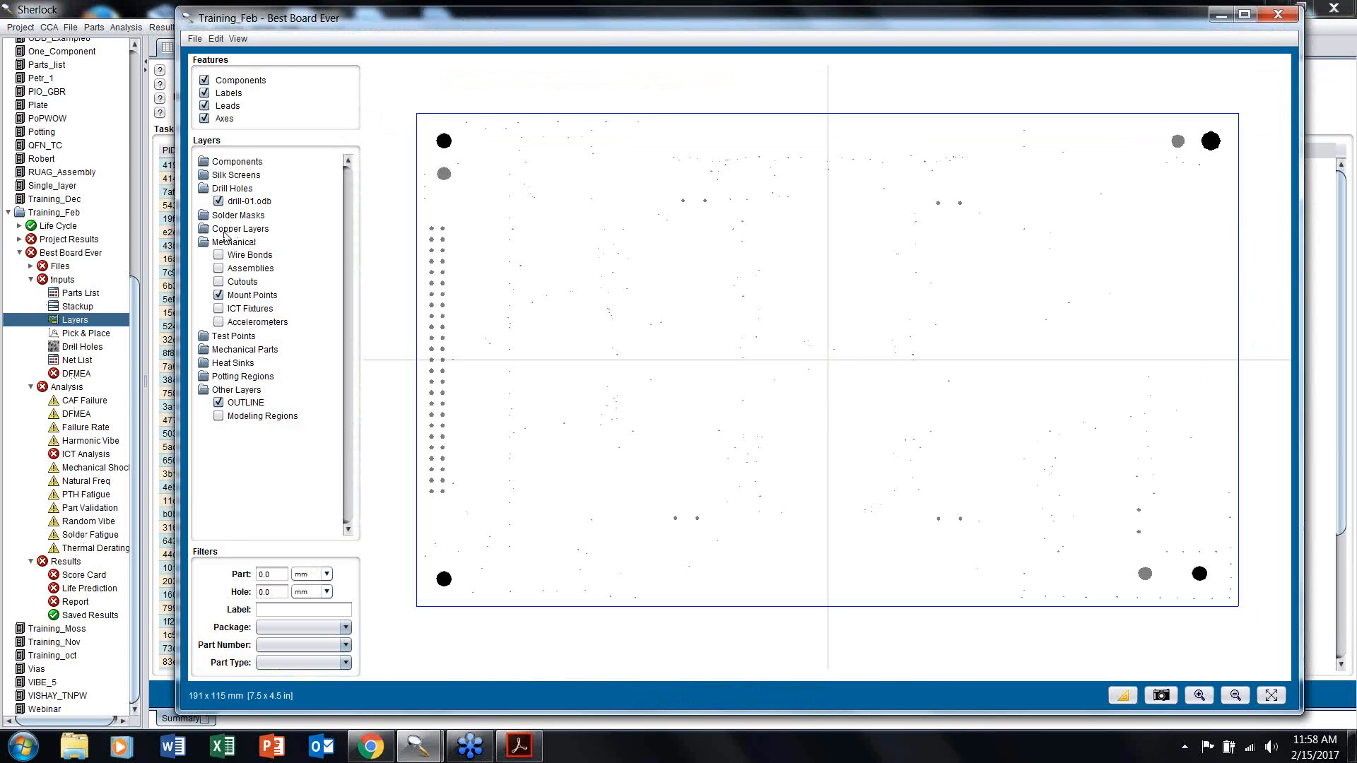
{"action": "left_click", "coordinate": [225, 225]}
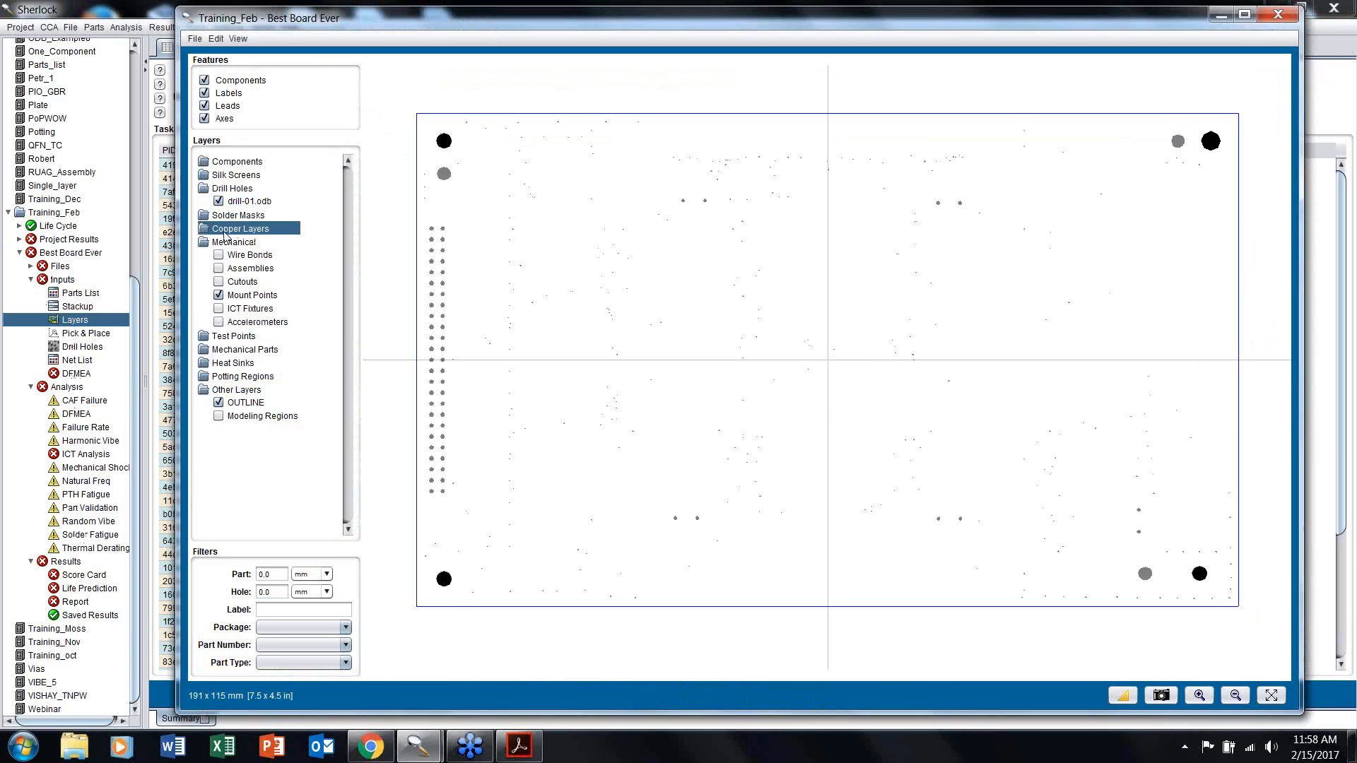
{"action": "left_click", "coordinate": [225, 215]}
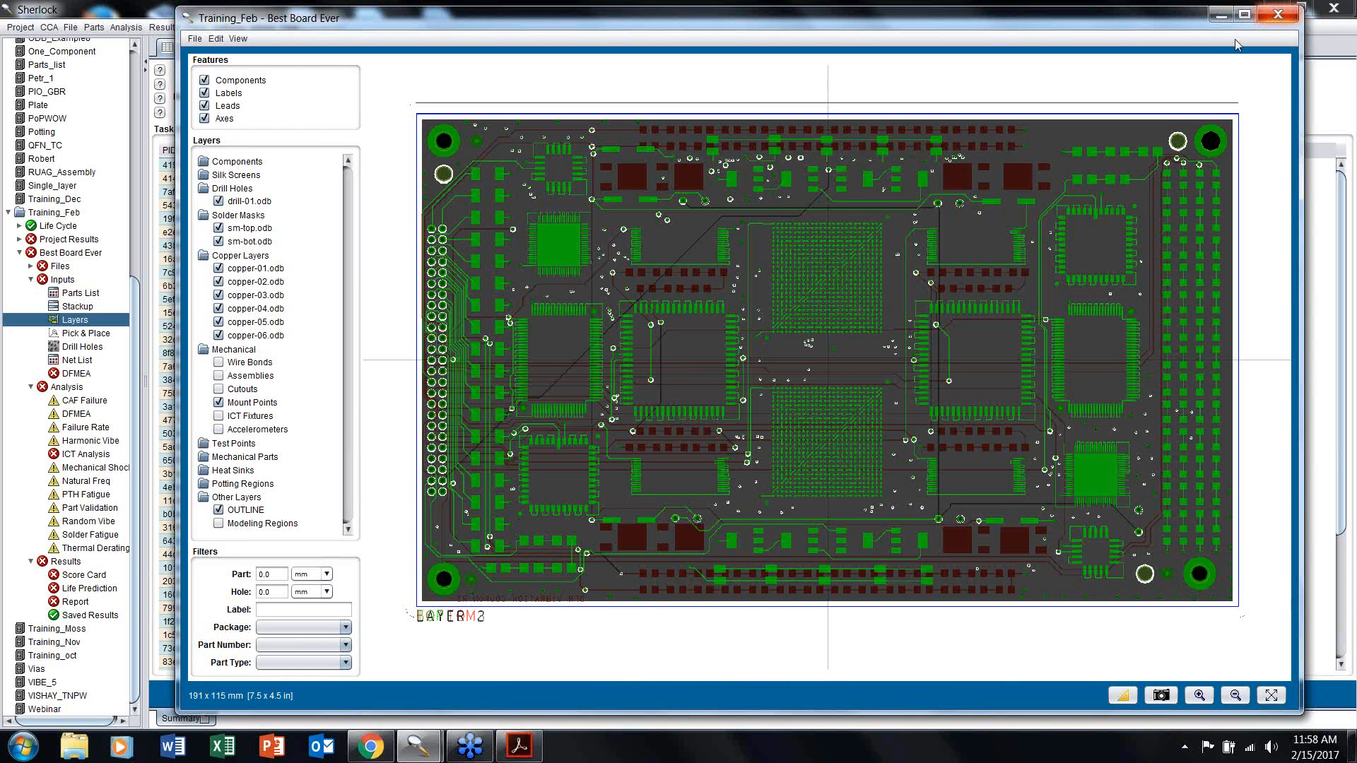
{"action": "left_click", "coordinate": [1277, 14]}
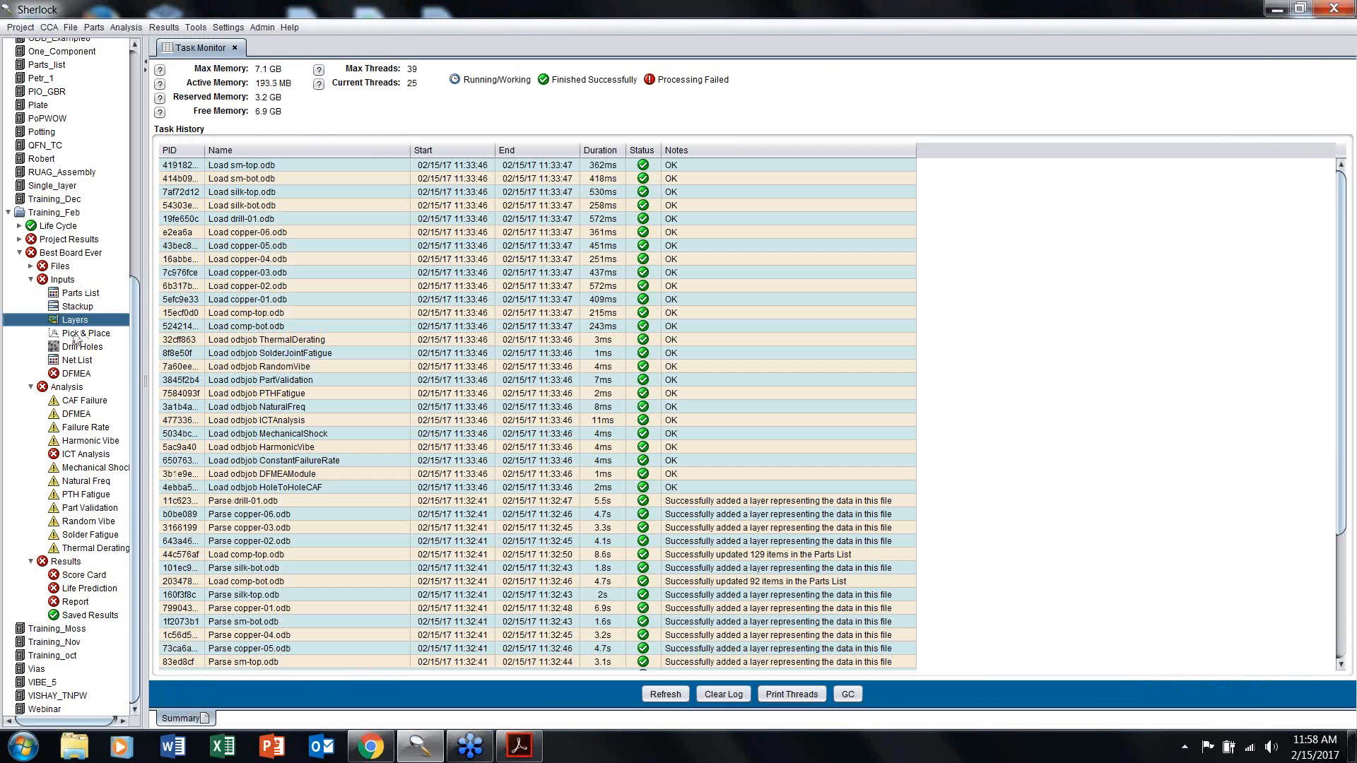
Step: Inspect the board's Pick & Place component layout and its Drill Holes view, closing each viewer
{"action": "left_click", "coordinate": [75, 335]}
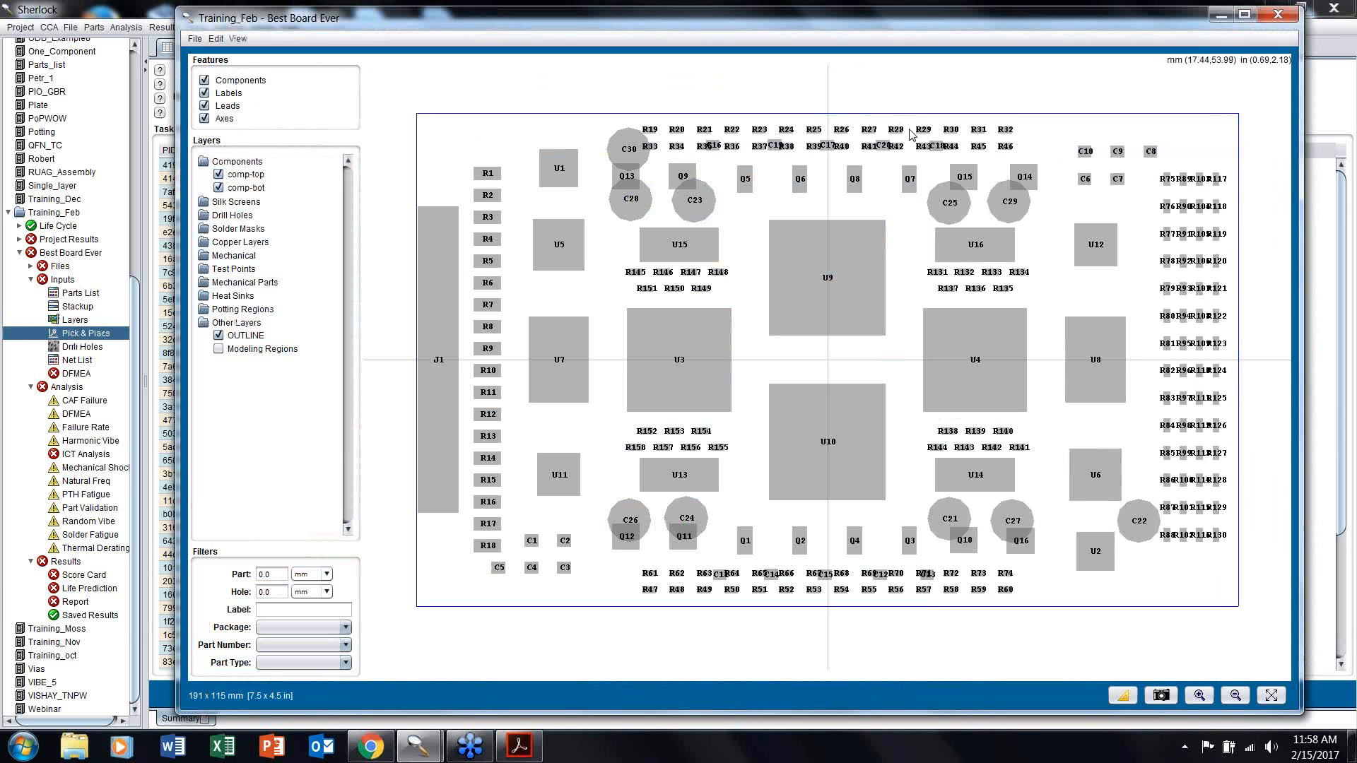
{"action": "left_click", "coordinate": [1289, 22]}
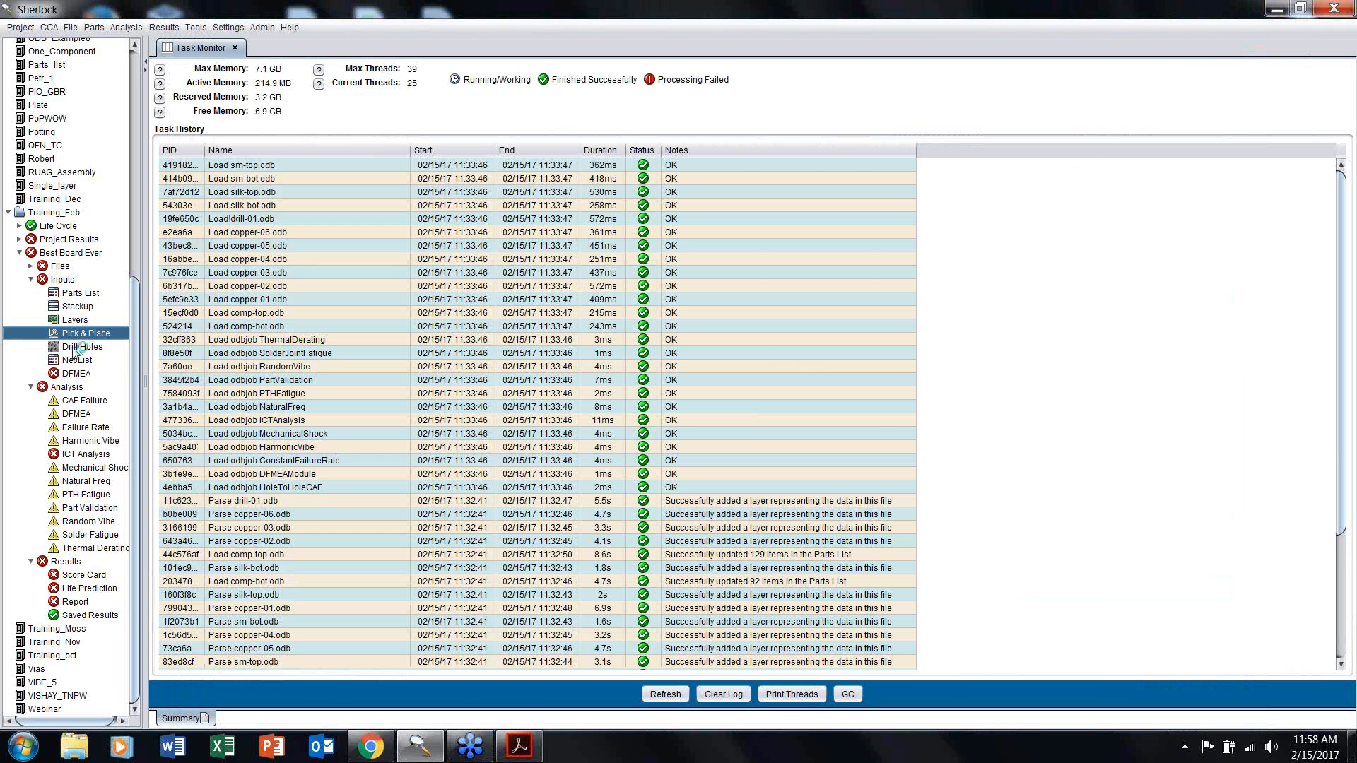
{"action": "left_click", "coordinate": [76, 347]}
{"action": "double_click", "coordinate": [76, 348]}
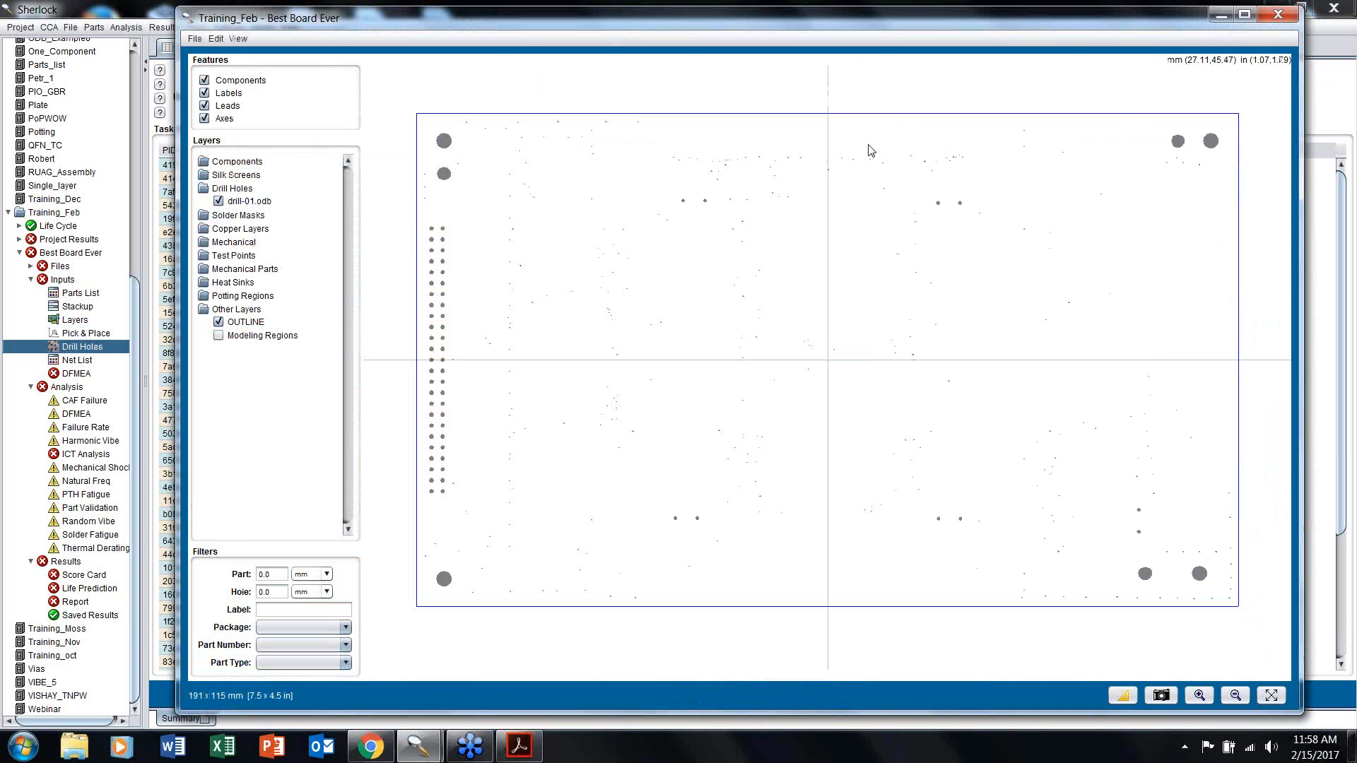
{"action": "left_click", "coordinate": [1291, 14]}
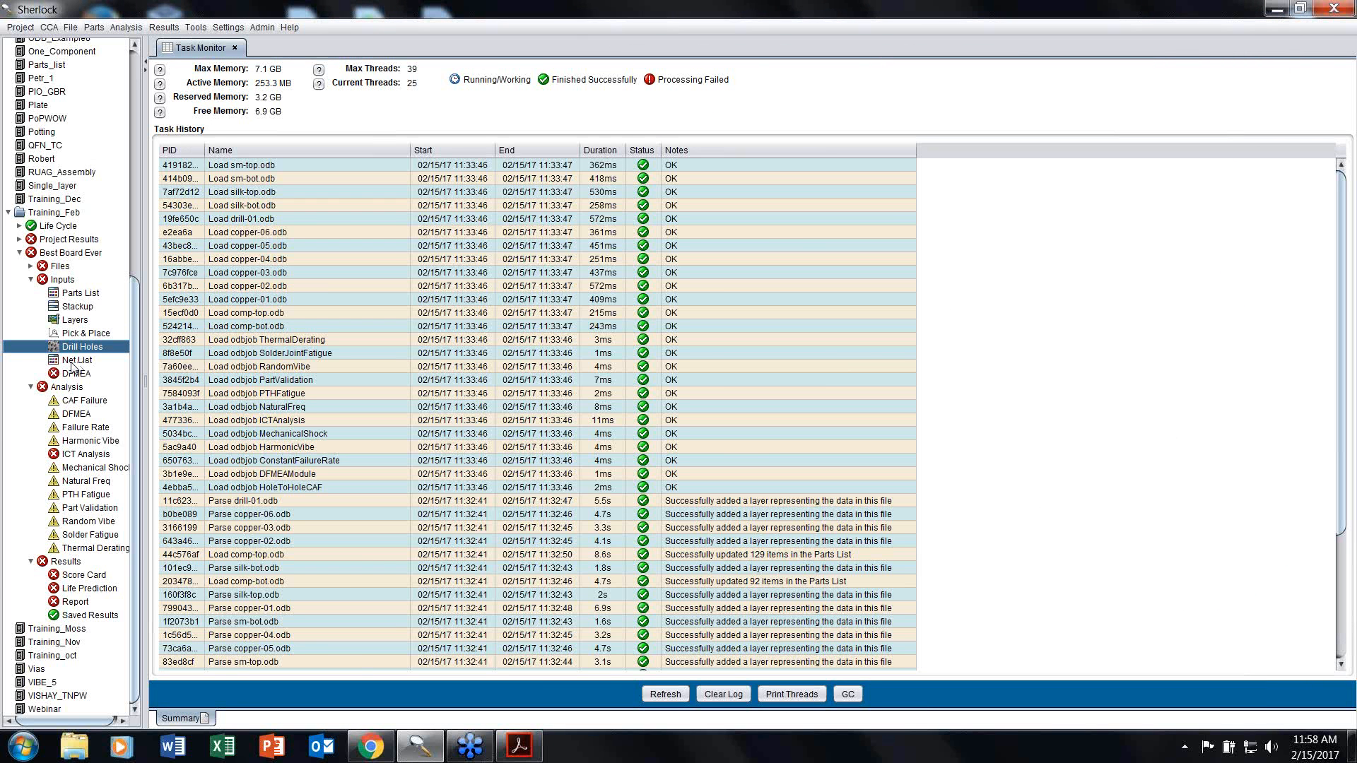
Step: Open the board's net list and look at its export options without exporting
{"action": "double_click", "coordinate": [74, 361]}
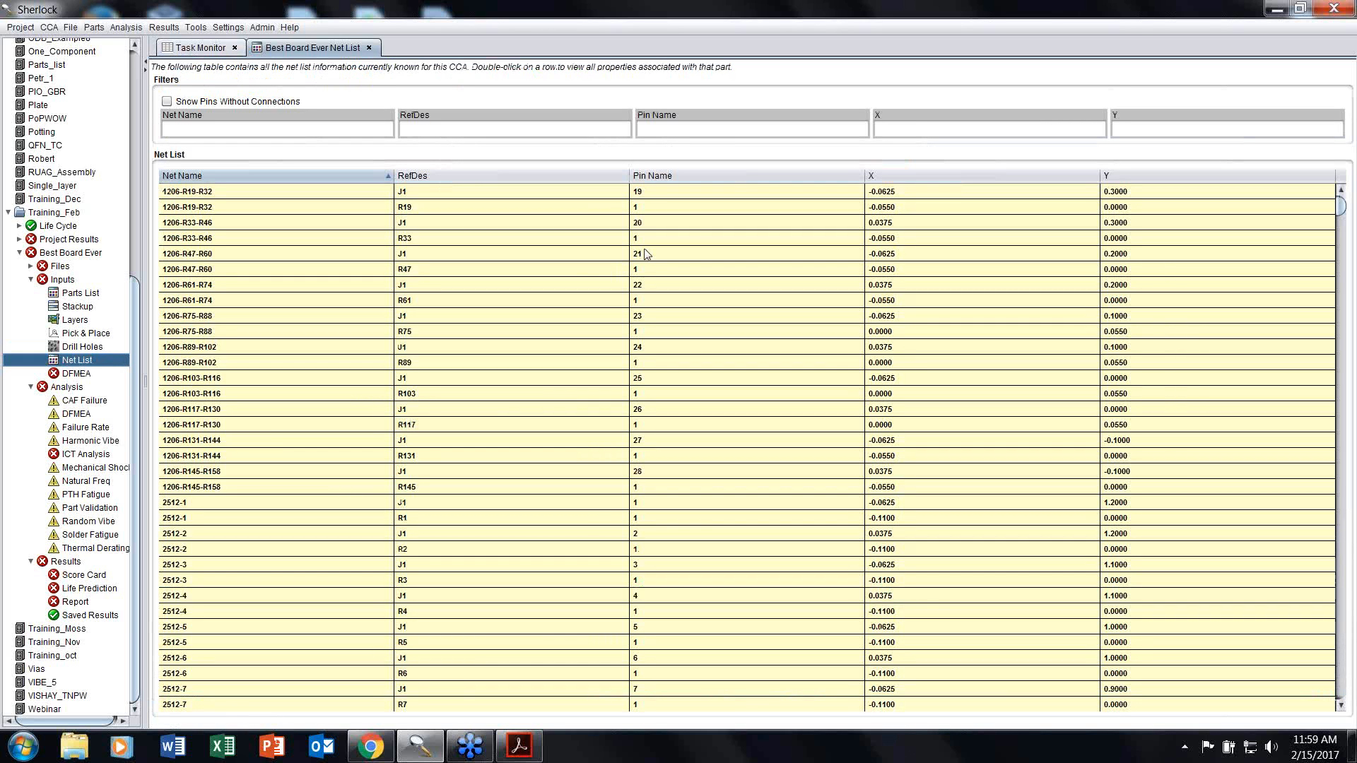
{"action": "right_click", "coordinate": [560, 383]}
{"action": "left_click", "coordinate": [577, 407]}
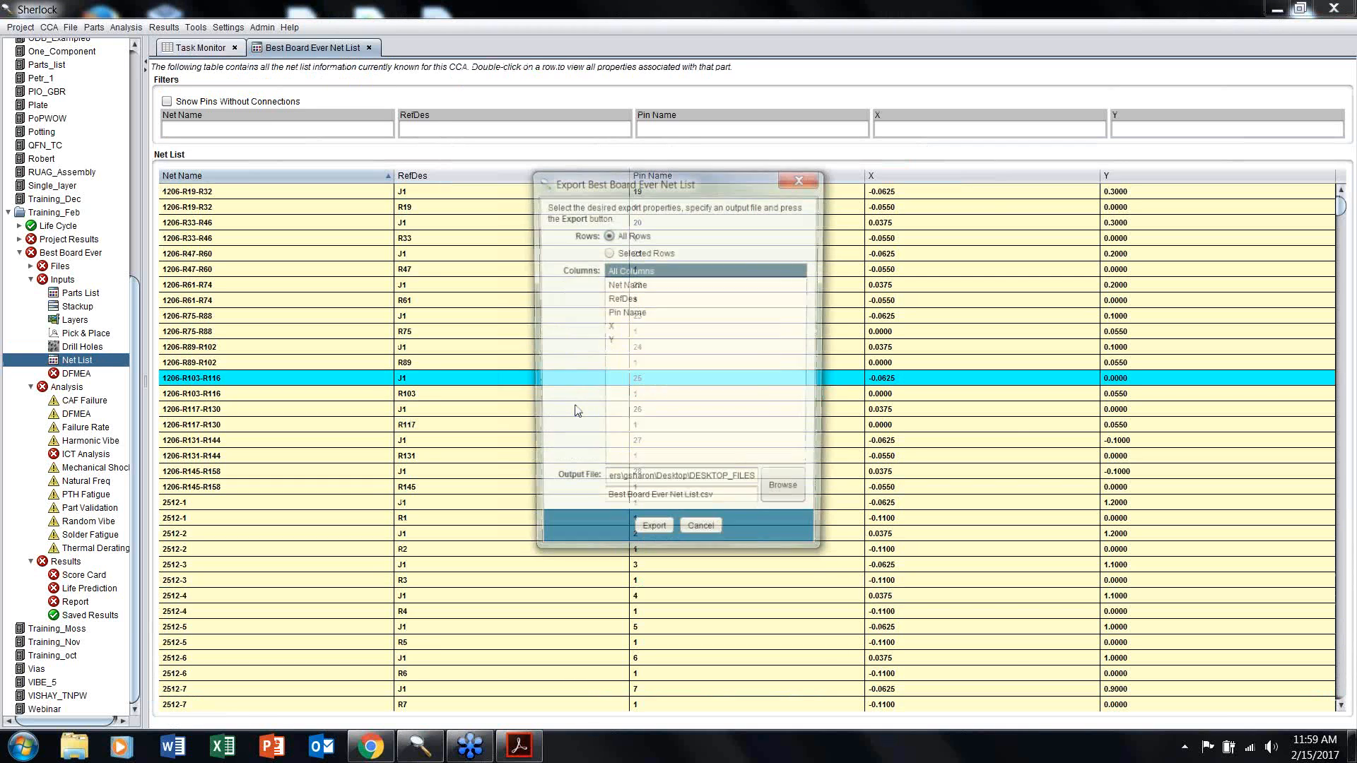
{"action": "left_click", "coordinate": [803, 177]}
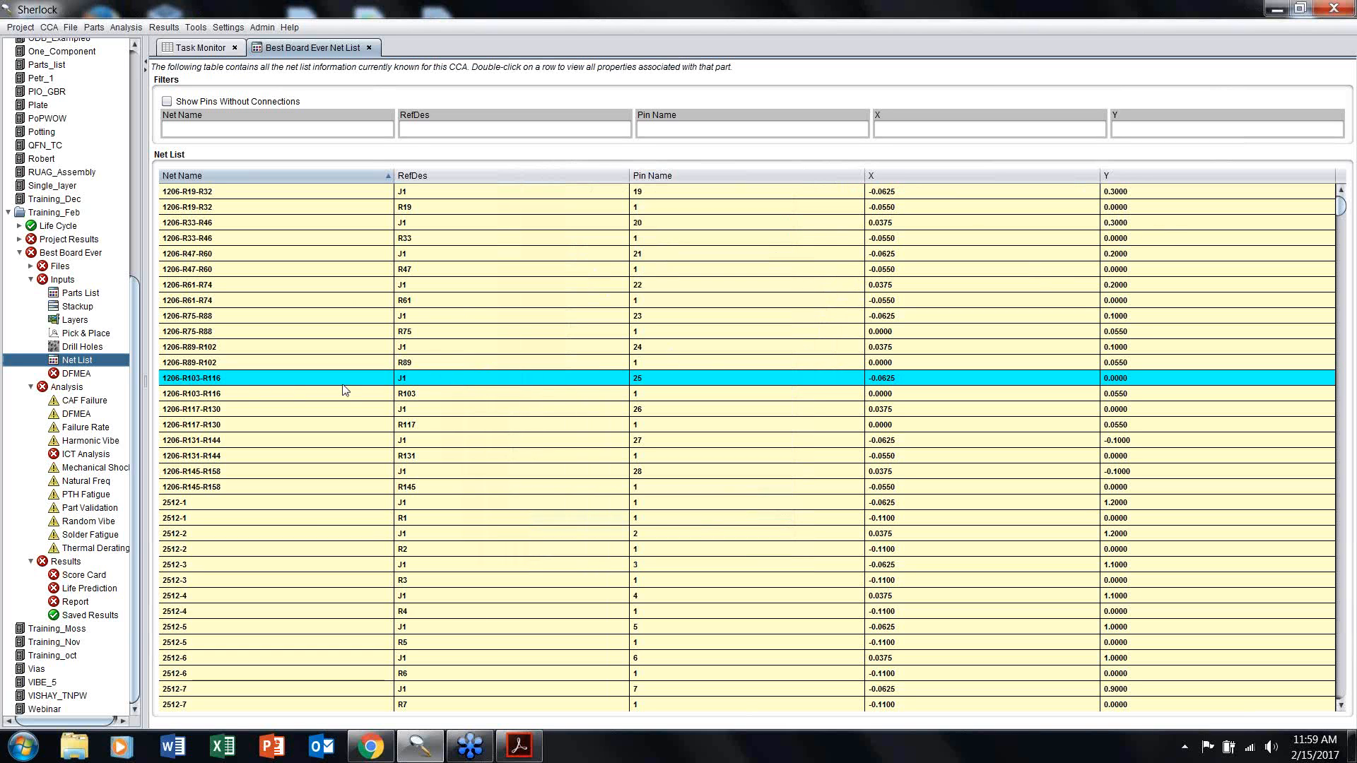
Step: Review the ID, package and location properties of part J1 from the net list, and close the net list
{"action": "double_click", "coordinate": [206, 381]}
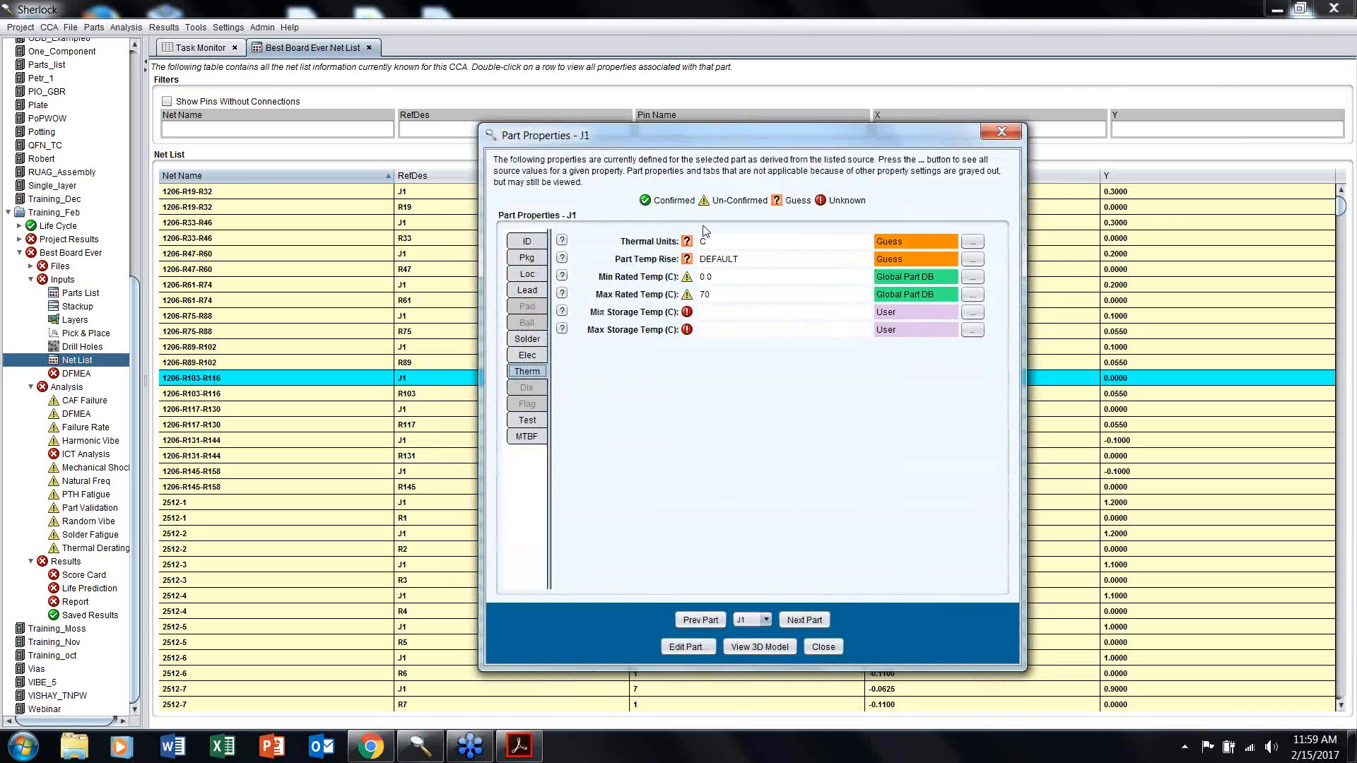
{"action": "left_click", "coordinate": [526, 241]}
{"action": "left_click", "coordinate": [527, 258]}
{"action": "left_click", "coordinate": [527, 273]}
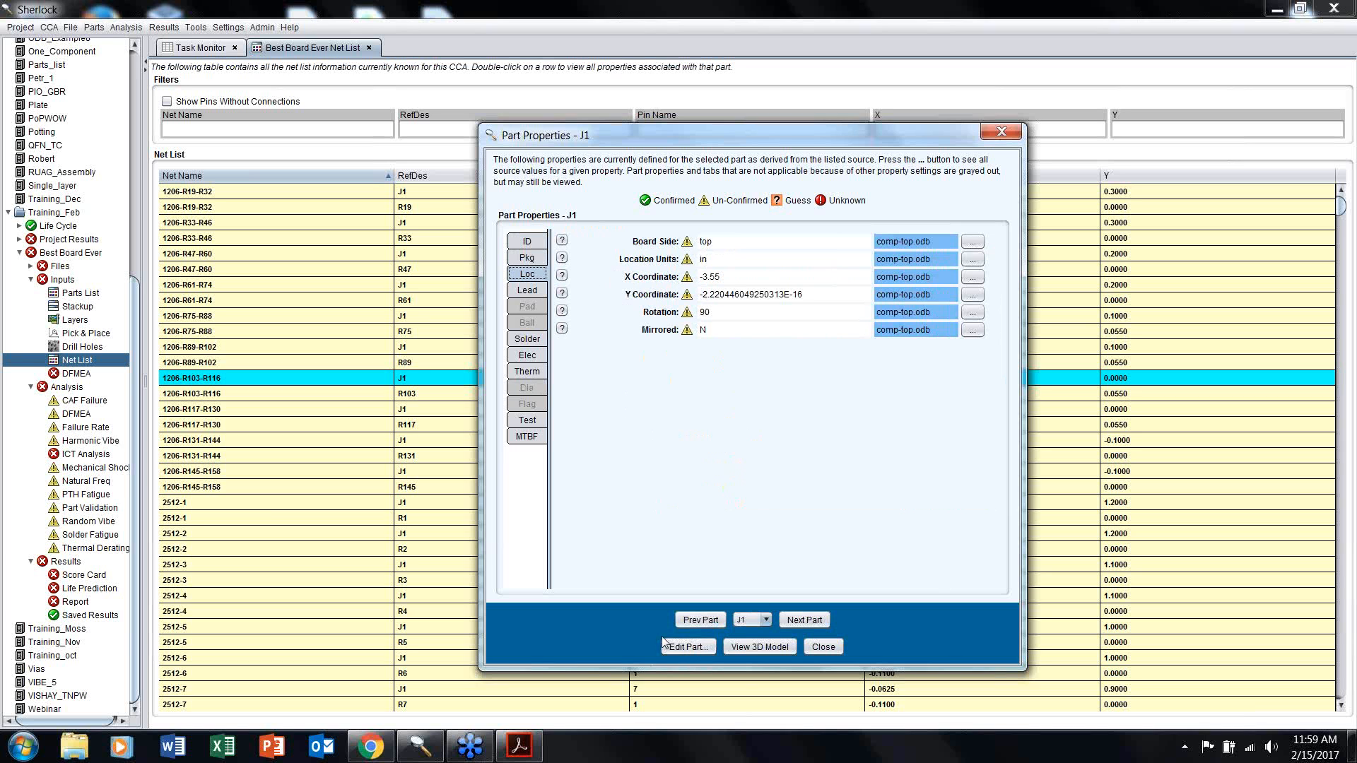
{"action": "left_click", "coordinate": [1001, 132]}
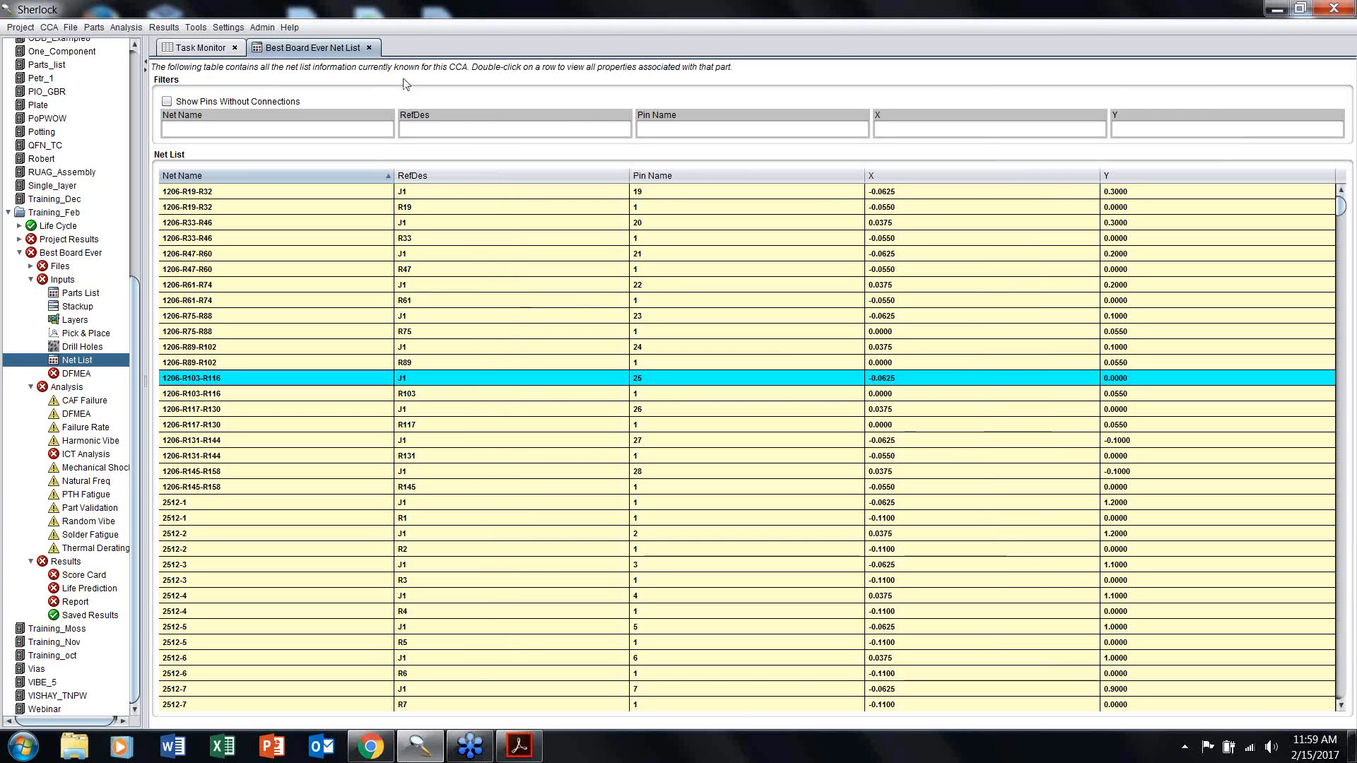
{"action": "left_click", "coordinate": [368, 47]}
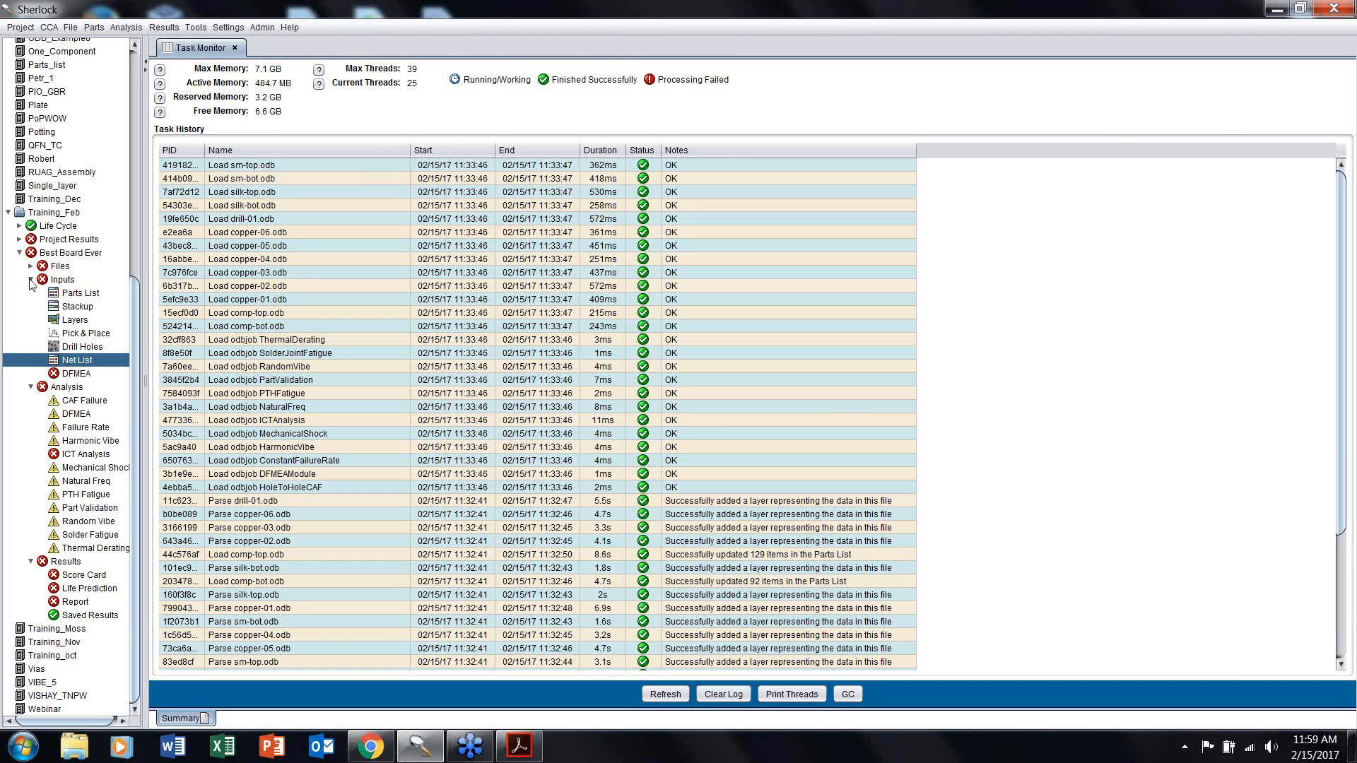
Step: Collapse the Inputs branch and run the CAF Failure analysis with its existing input values
{"action": "left_click", "coordinate": [31, 280]}
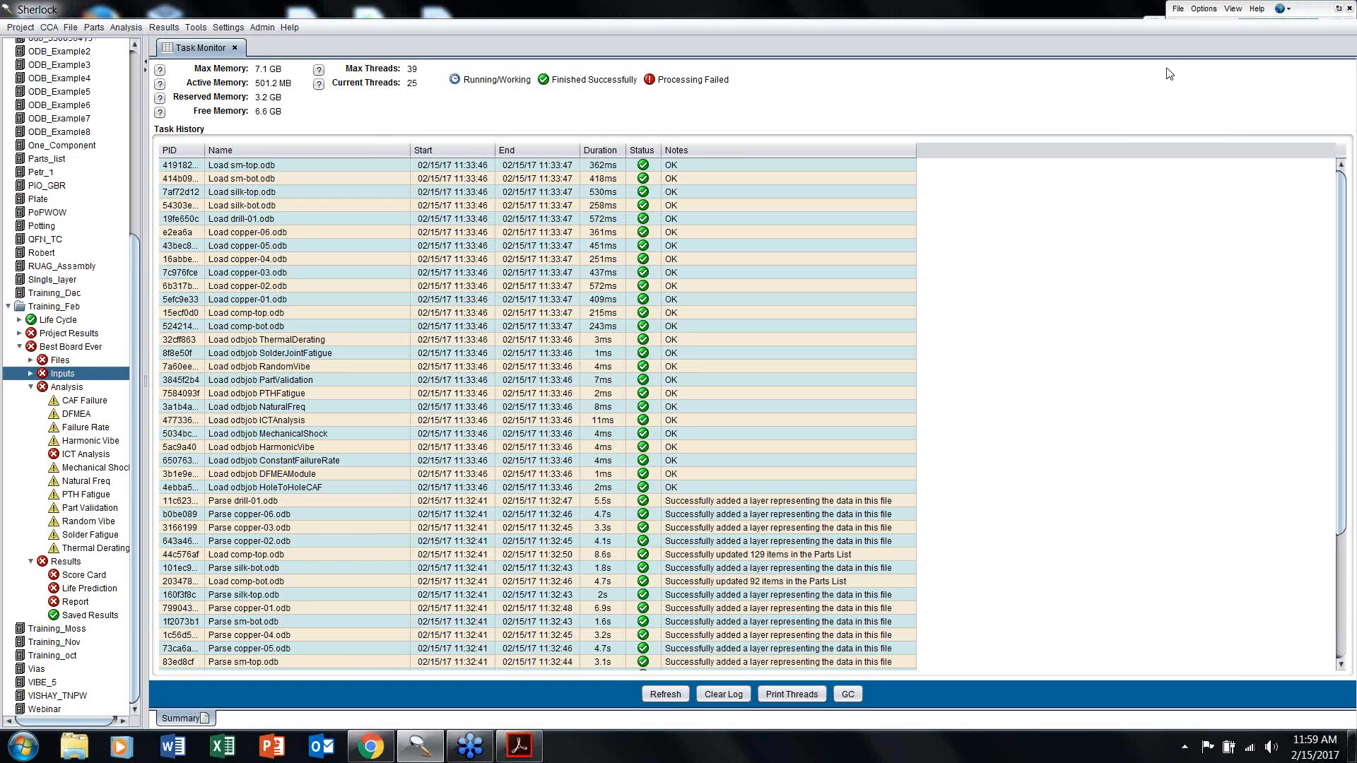
{"action": "left_click", "coordinate": [75, 403]}
{"action": "right_click", "coordinate": [75, 410]}
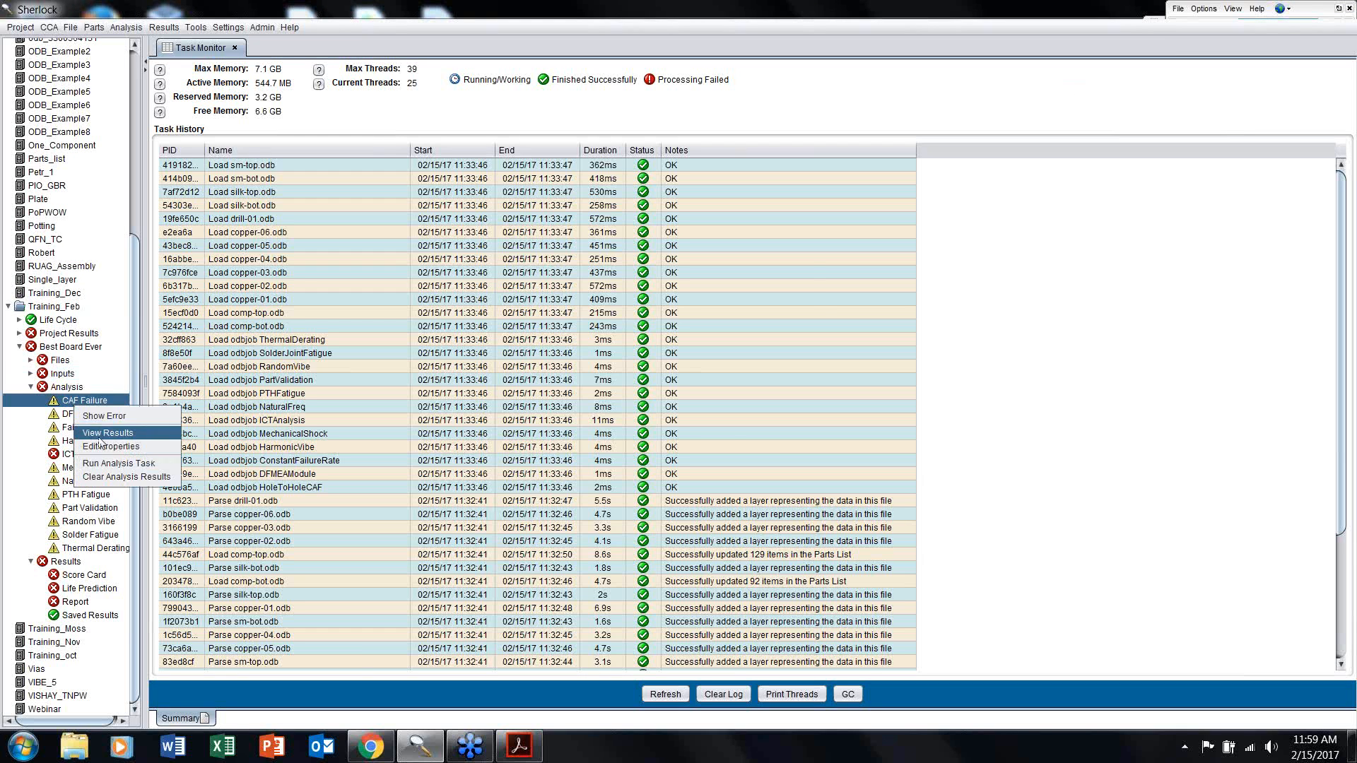
{"action": "left_click", "coordinate": [99, 436]}
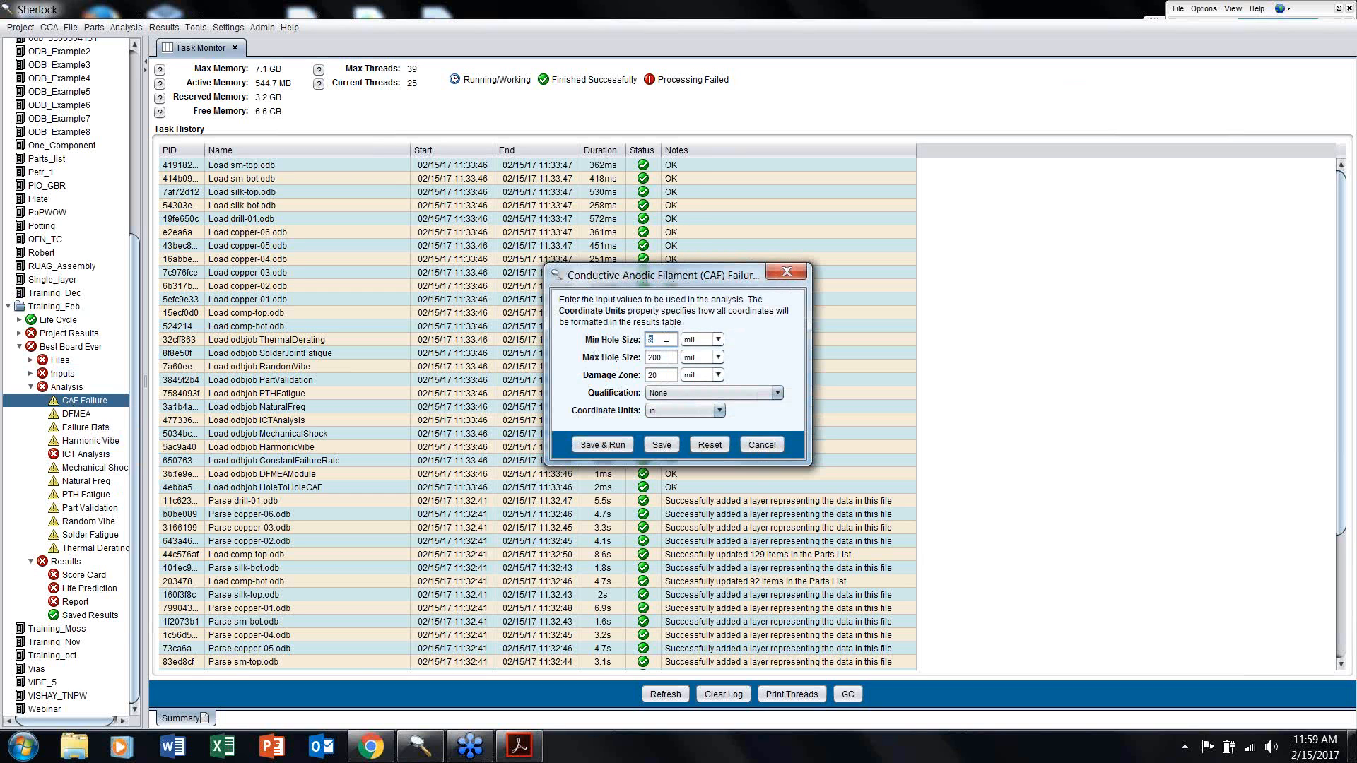
{"action": "left_click", "coordinate": [609, 449]}
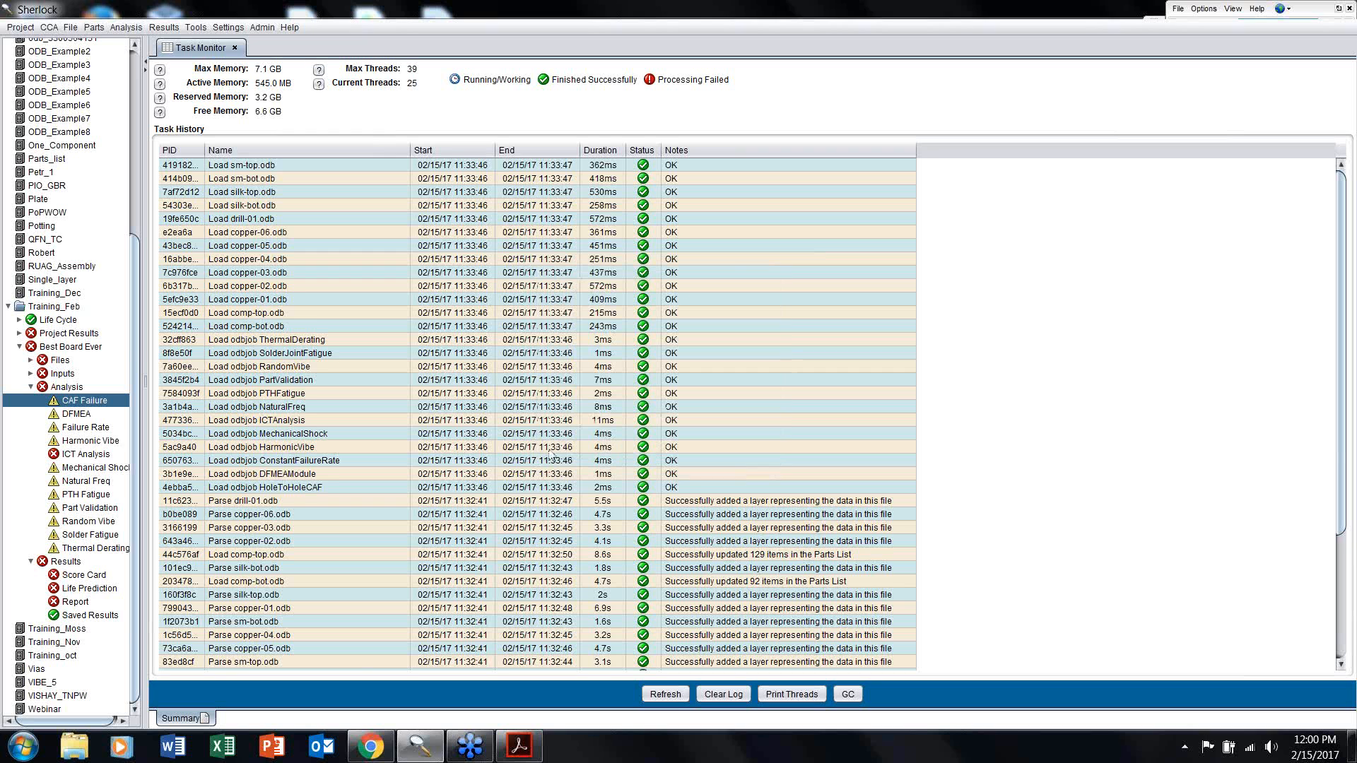
Step: Edit the Harmonic Vibe analysis properties, setting the PCB modeling max mesh size to 10 mm
{"action": "right_click", "coordinate": [82, 444]}
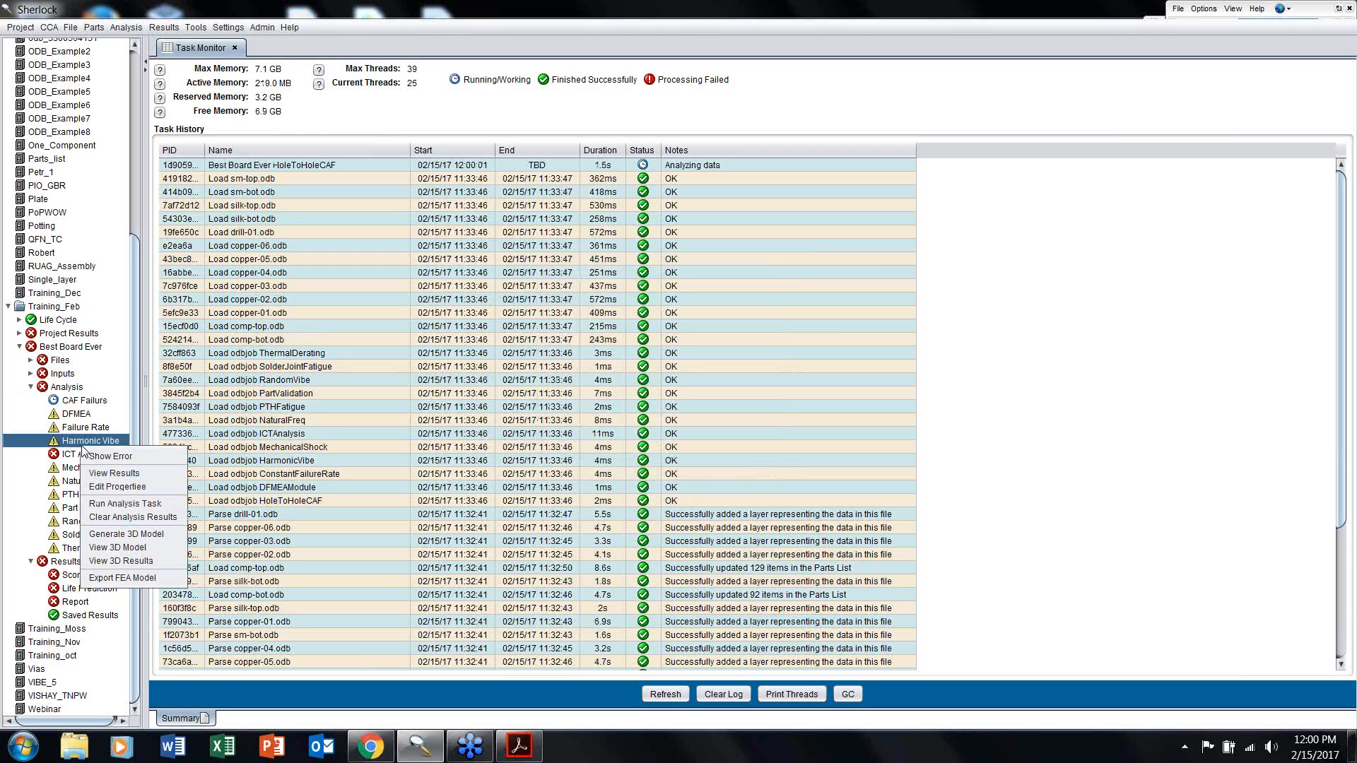
{"action": "left_click", "coordinate": [125, 488]}
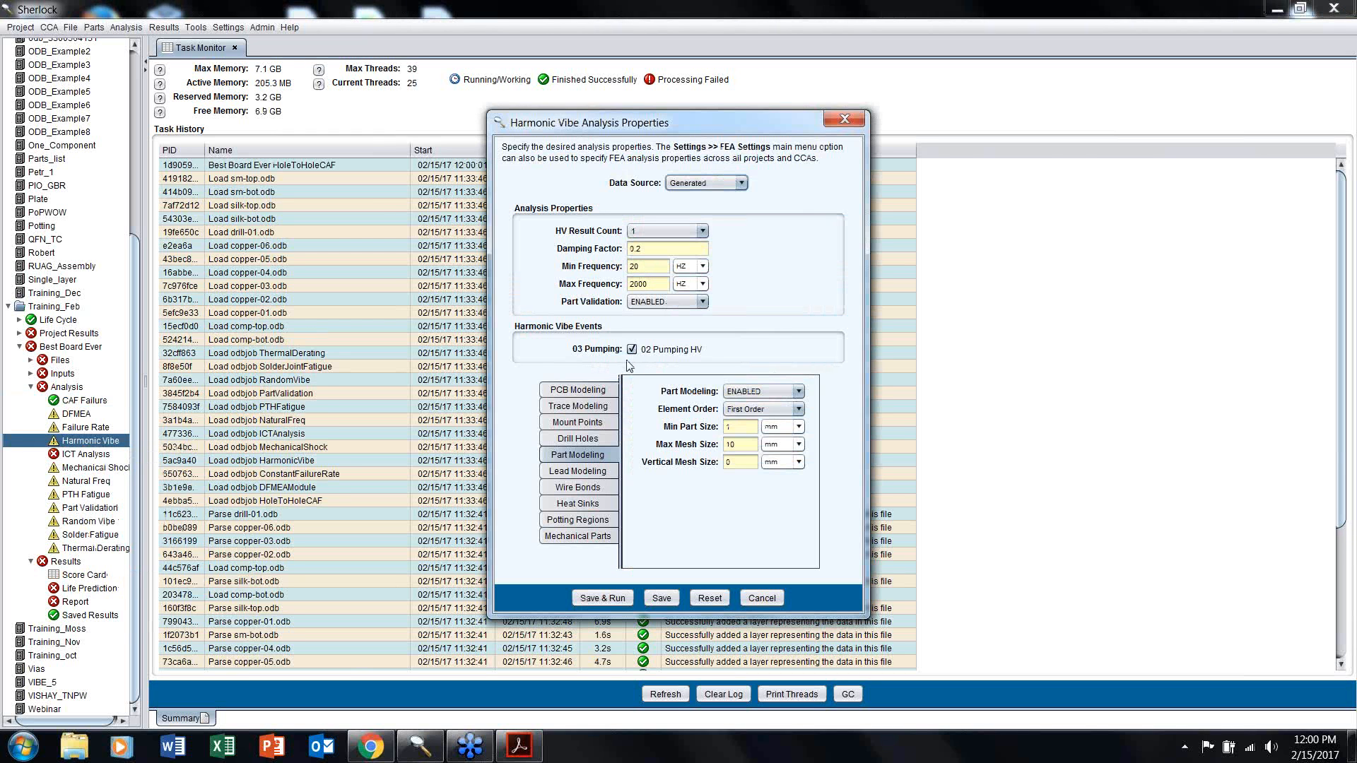
{"action": "left_click", "coordinate": [576, 390]}
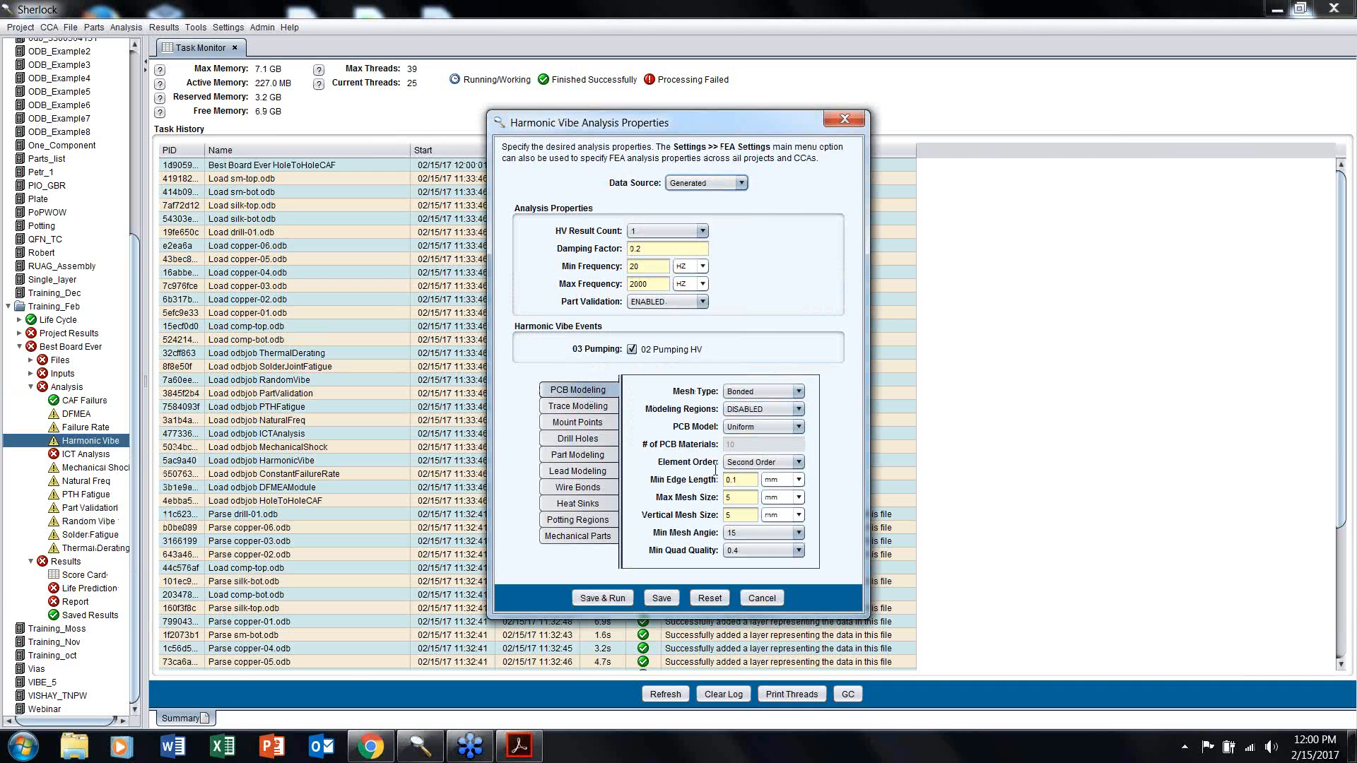
{"action": "double_click", "coordinate": [732, 497]}
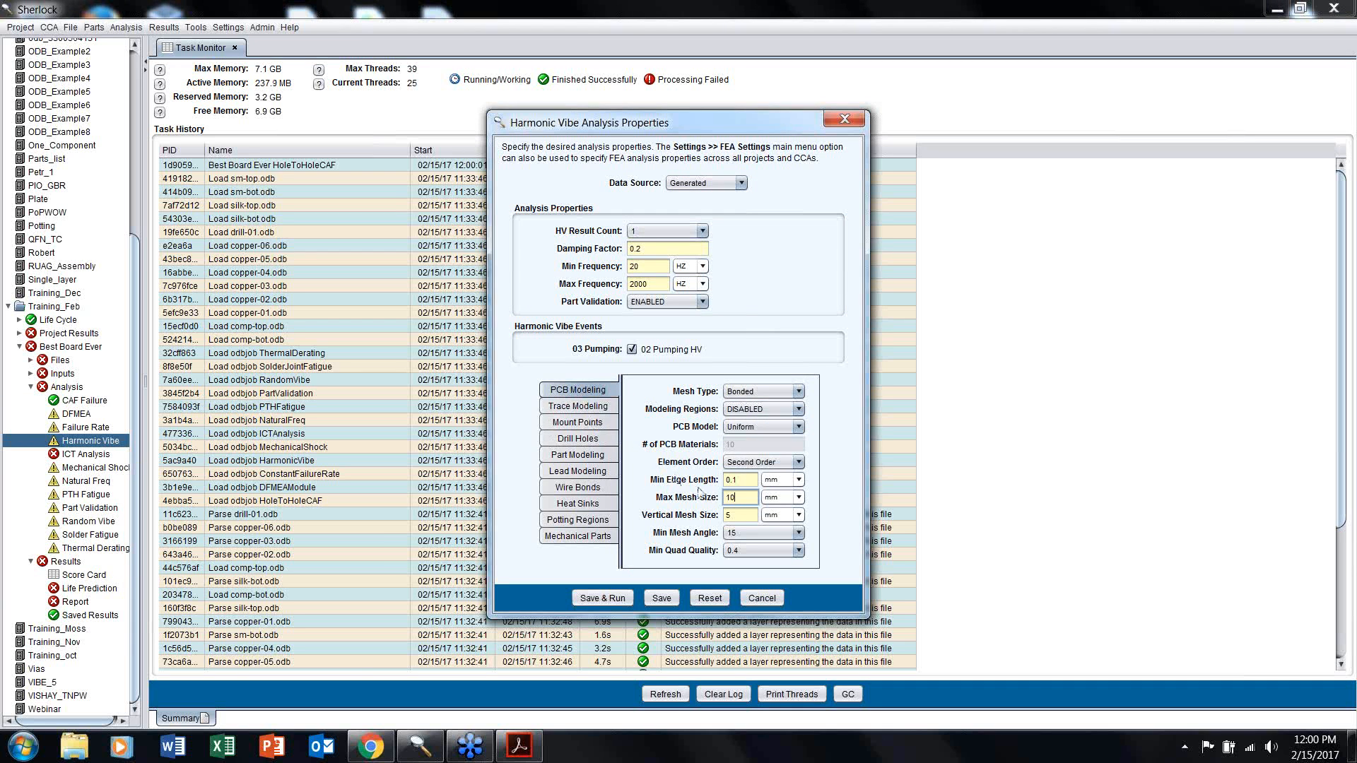
{"action": "double_click", "coordinate": [724, 515]}
Step: Set the Harmonic Vibe part modeling to a min part size of 10 mm and a max mesh size of 4 mm
{"action": "left_click", "coordinate": [592, 406]}
{"action": "left_click", "coordinate": [593, 422]}
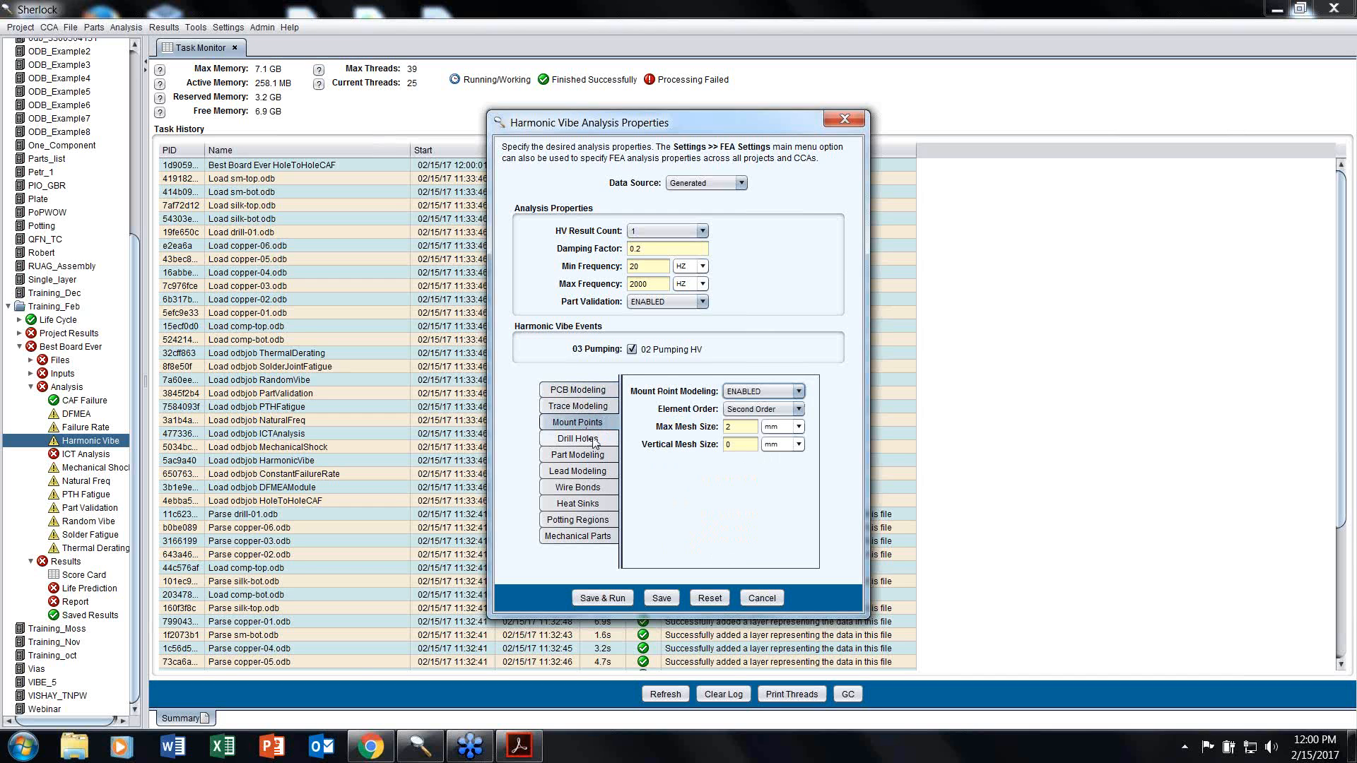
{"action": "left_click", "coordinate": [595, 441]}
{"action": "left_click", "coordinate": [615, 457]}
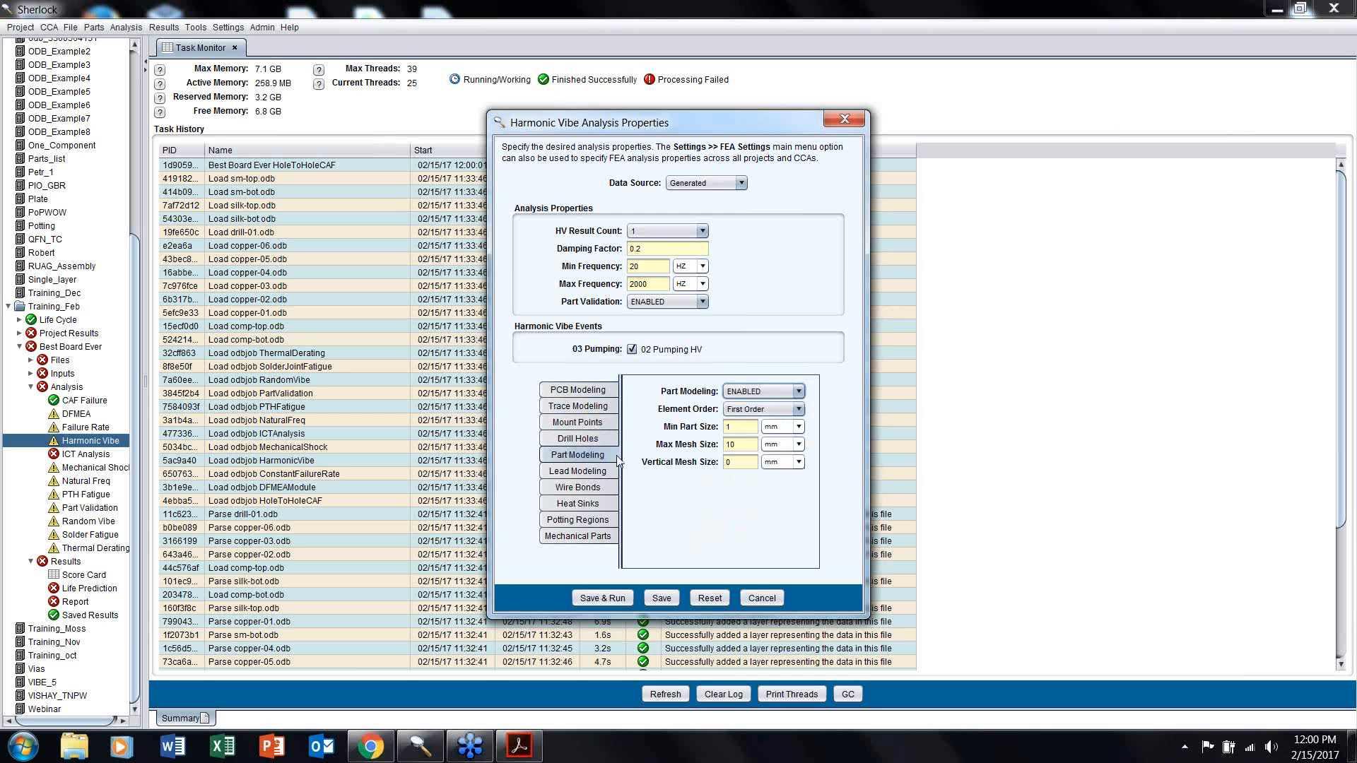
{"action": "double_click", "coordinate": [741, 428]}
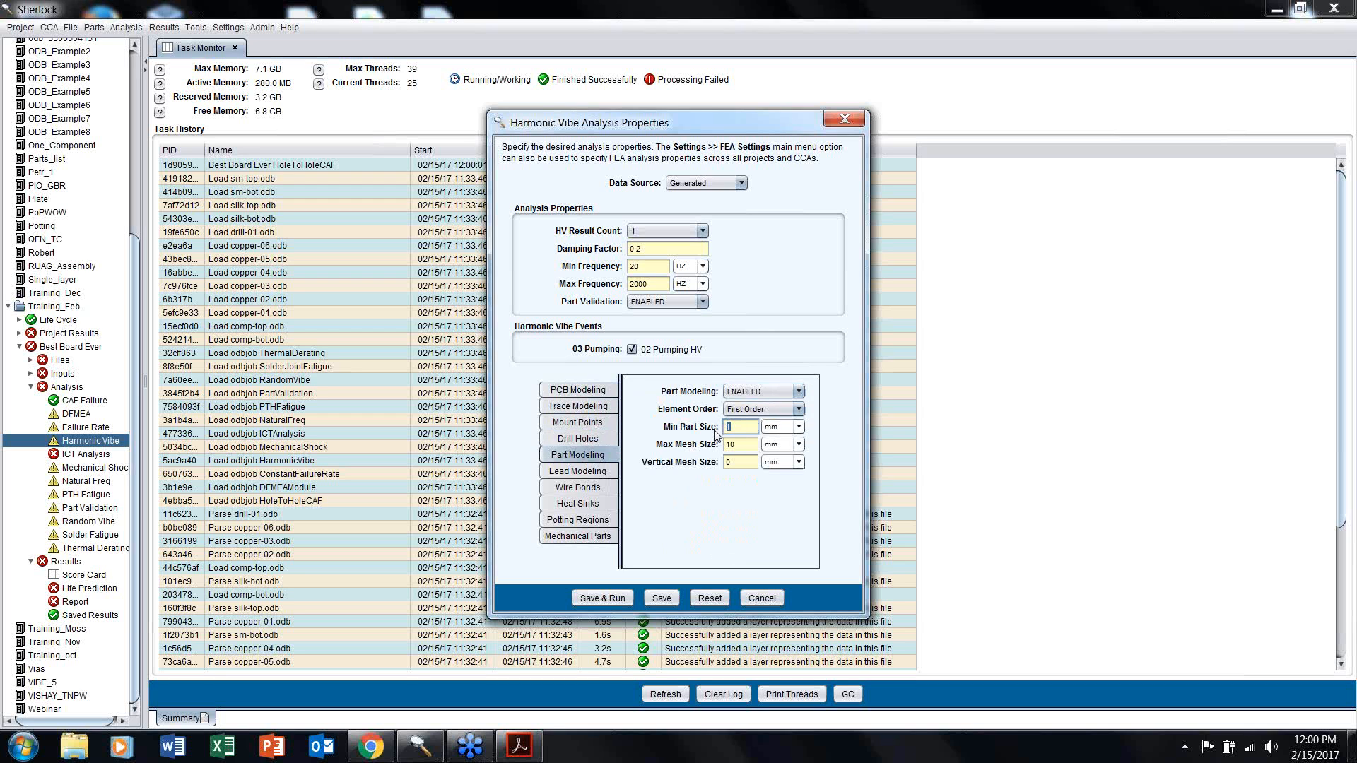
{"action": "type", "text": "10"}
{"action": "key", "text": "Tab"}
{"action": "type", "text": "4"}
{"action": "key", "text": "Tab"}
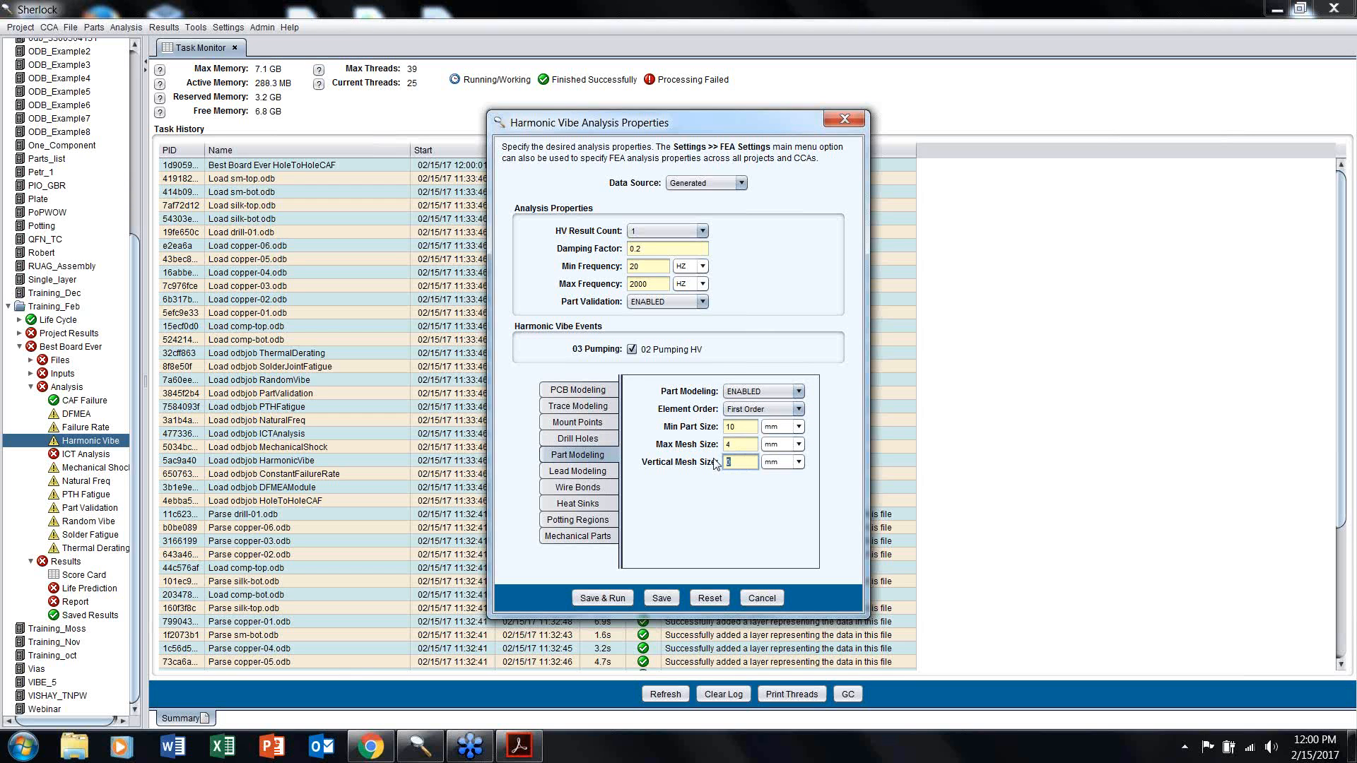
Step: Disable lead modeling for the Harmonic Vibe analysis
{"action": "left_click", "coordinate": [577, 471]}
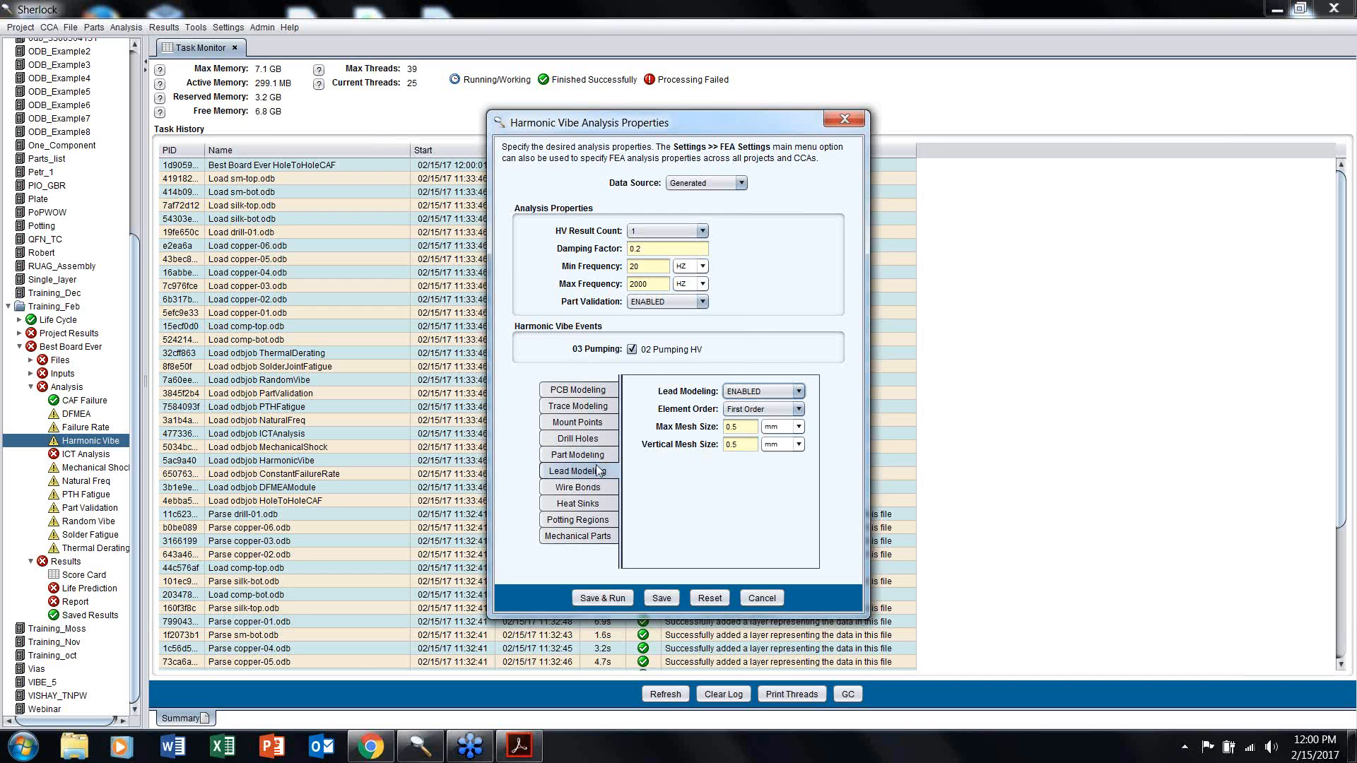
{"action": "left_click", "coordinate": [754, 392]}
{"action": "left_click", "coordinate": [738, 420]}
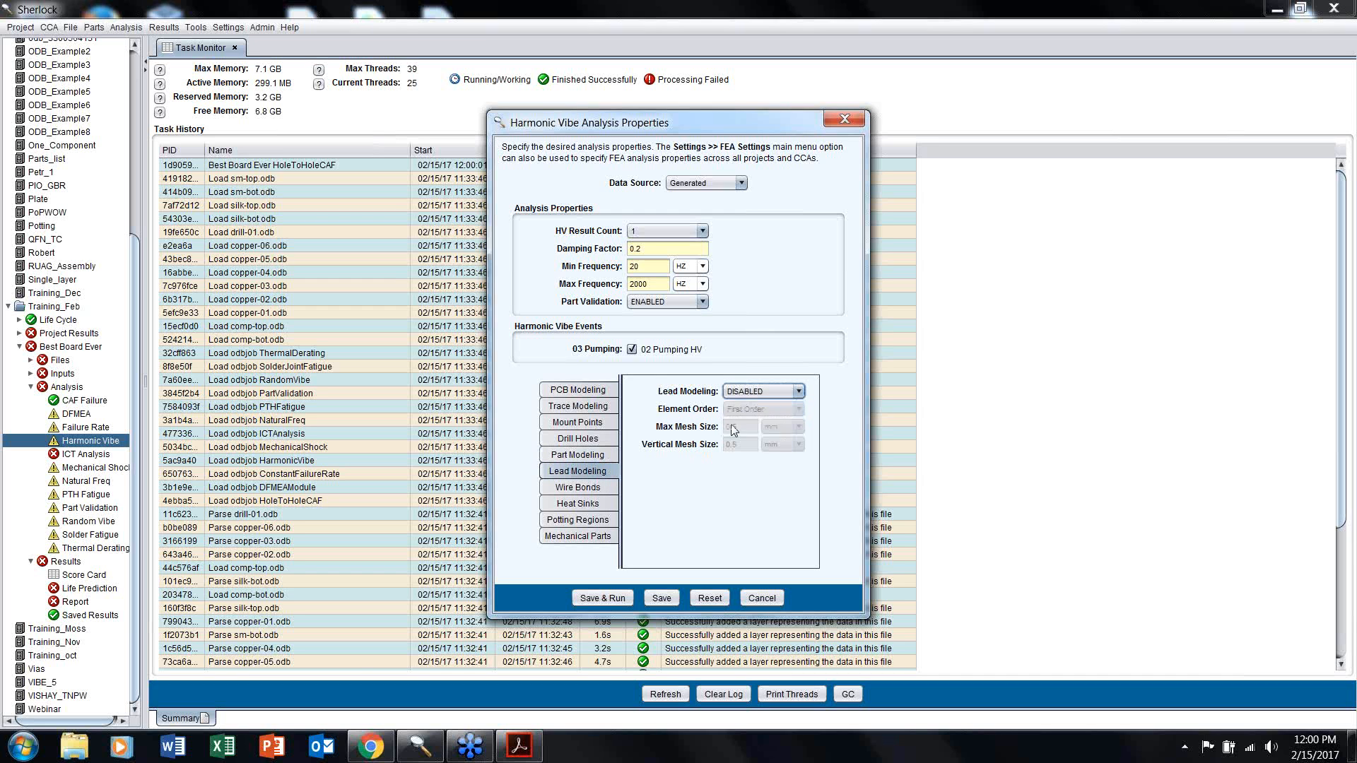
Step: Disable heat sink modeling for the Harmonic Vibe analysis
{"action": "left_click", "coordinate": [565, 489]}
{"action": "left_click", "coordinate": [577, 504]}
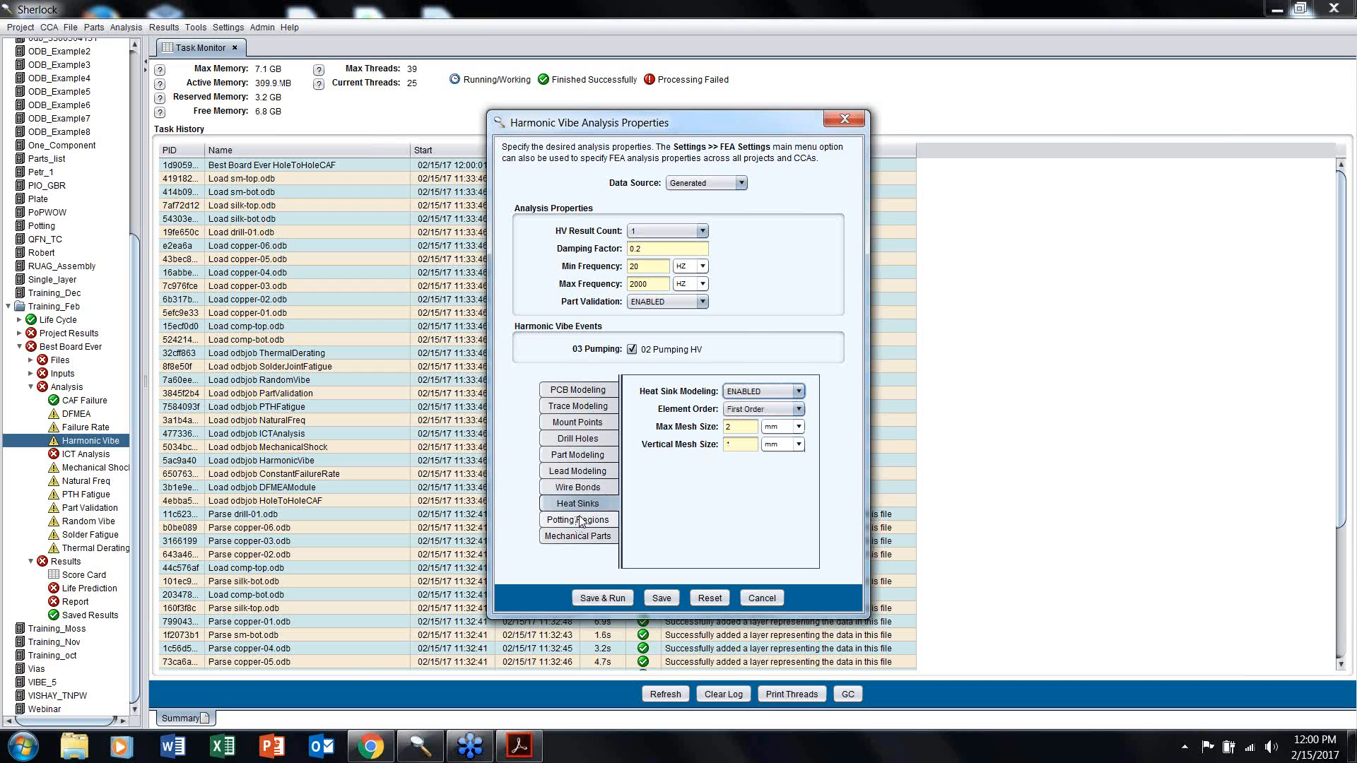
{"action": "left_click", "coordinate": [770, 392]}
{"action": "left_click", "coordinate": [742, 422]}
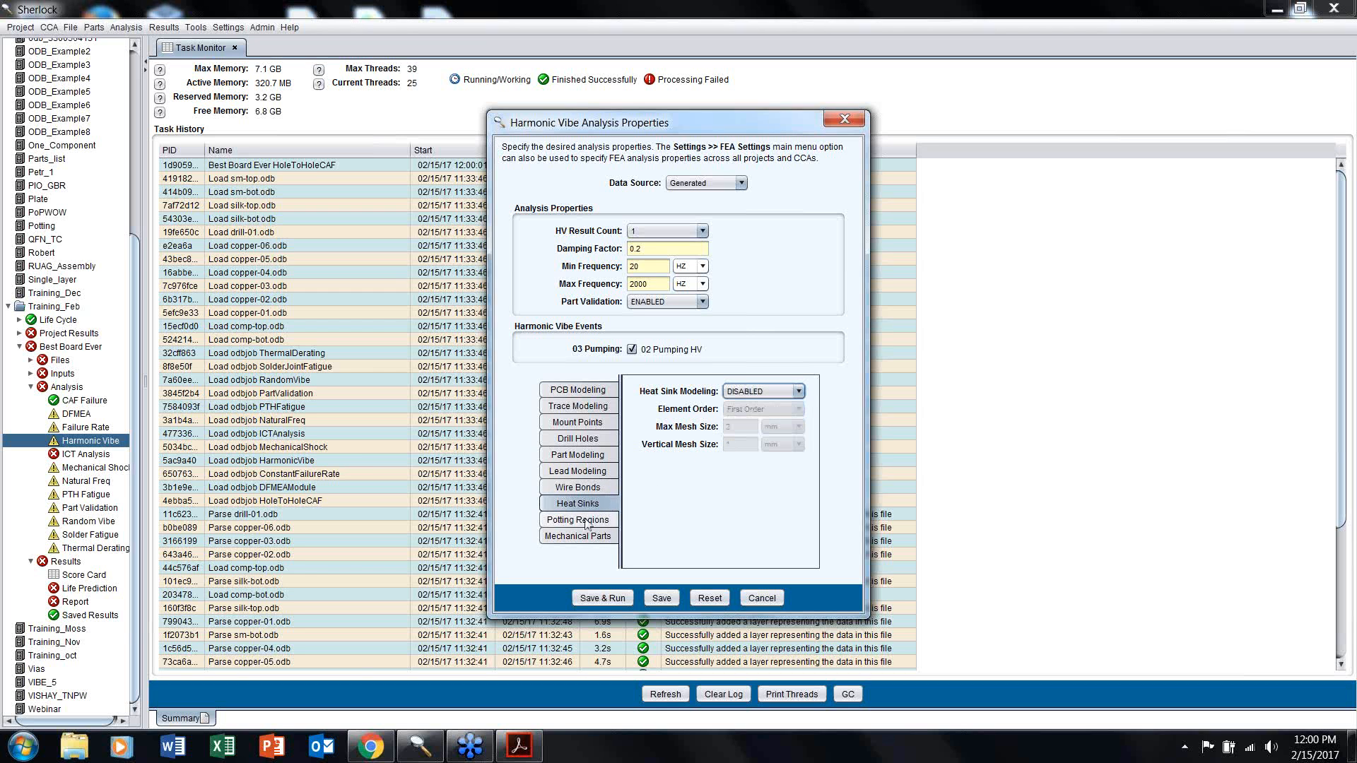
Step: Check the Harmonic Vibe potting region and mechanical part settings, and save and run the analysis
{"action": "left_click", "coordinate": [586, 522]}
{"action": "left_click", "coordinate": [577, 536]}
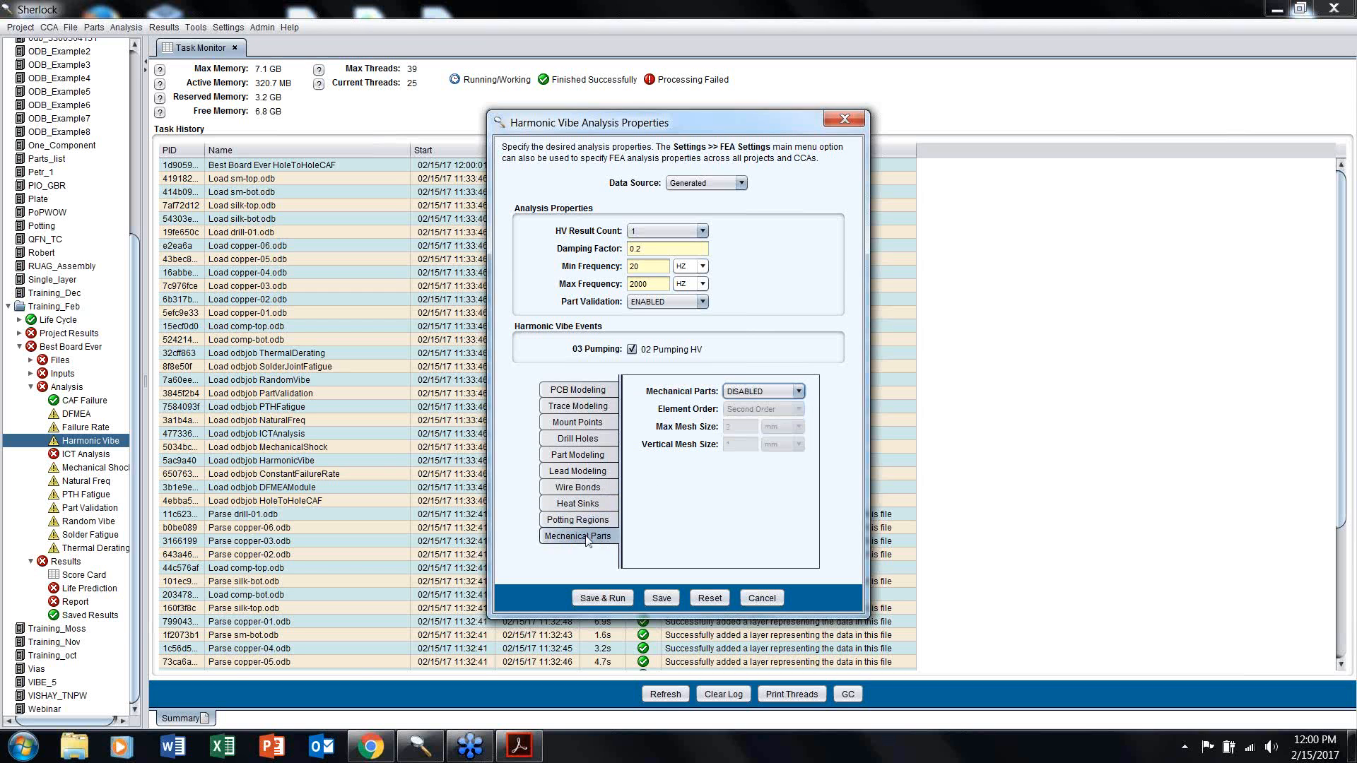
{"action": "left_click", "coordinate": [603, 597]}
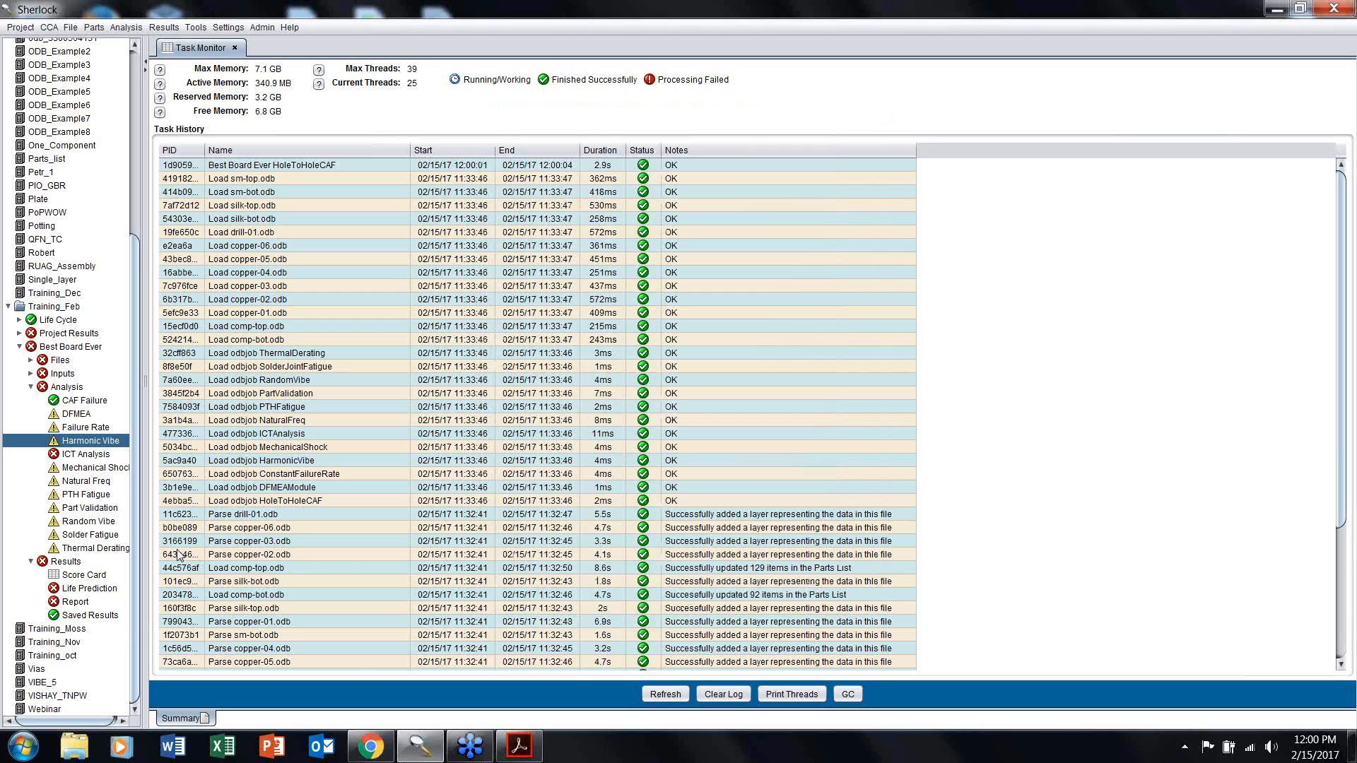
Step: Run the Mechanical Shock analysis for the 03 Initial pumping start event with its existing properties
{"action": "right_click", "coordinate": [84, 469]}
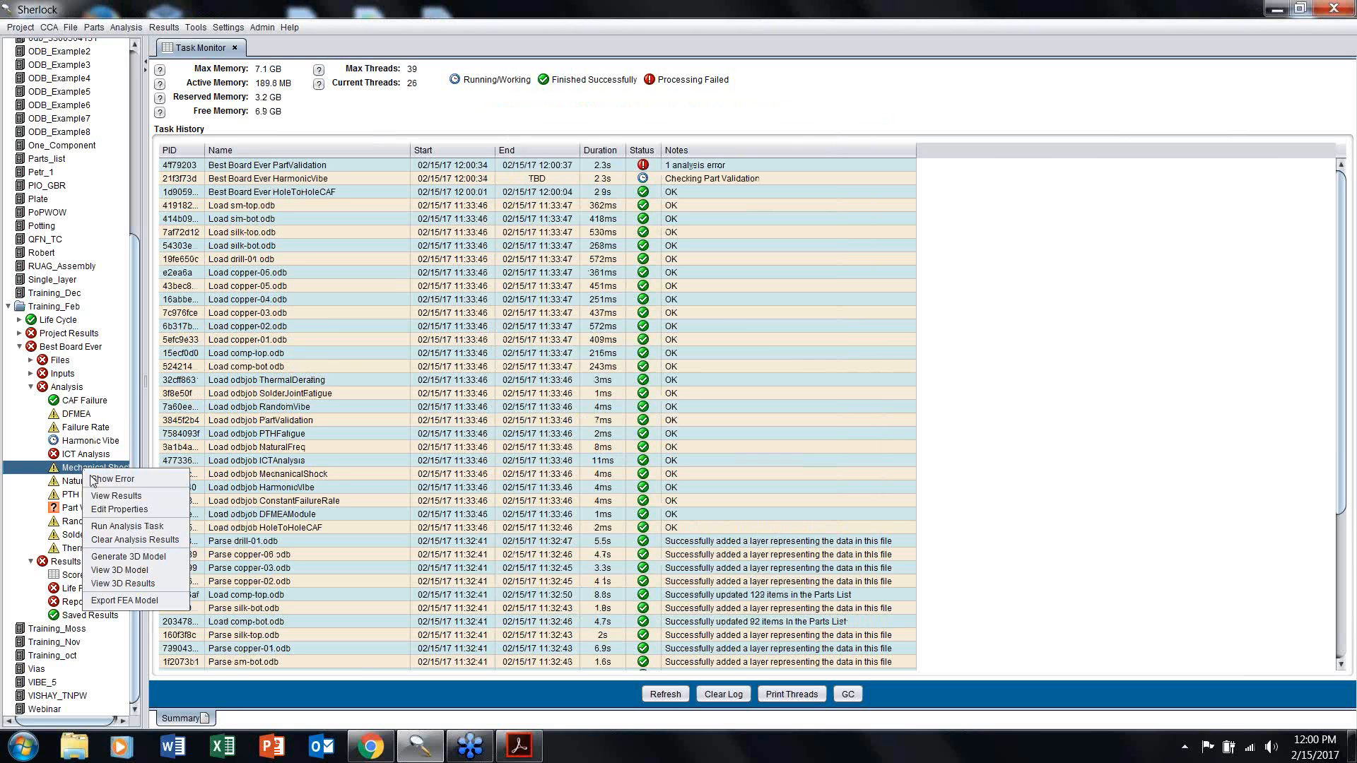
{"action": "left_click", "coordinate": [112, 513]}
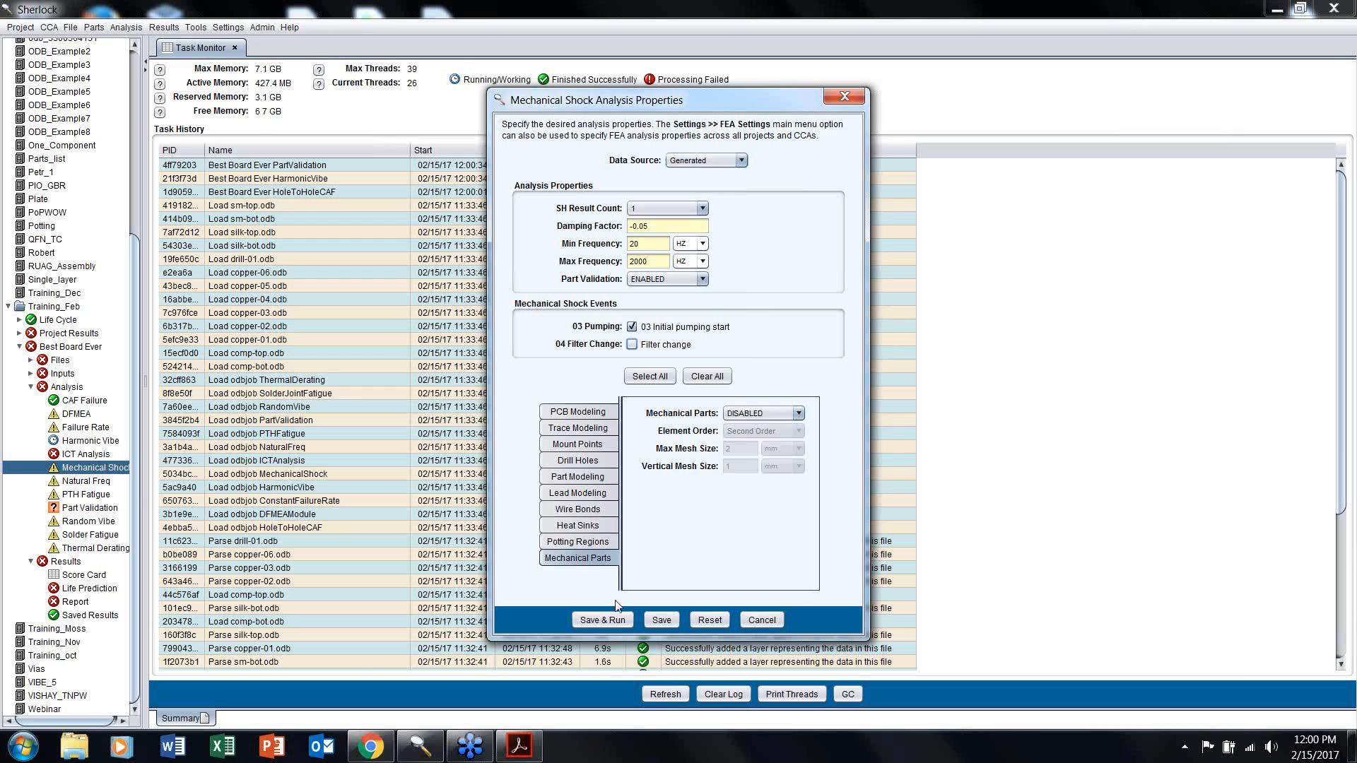
{"action": "left_click", "coordinate": [602, 620]}
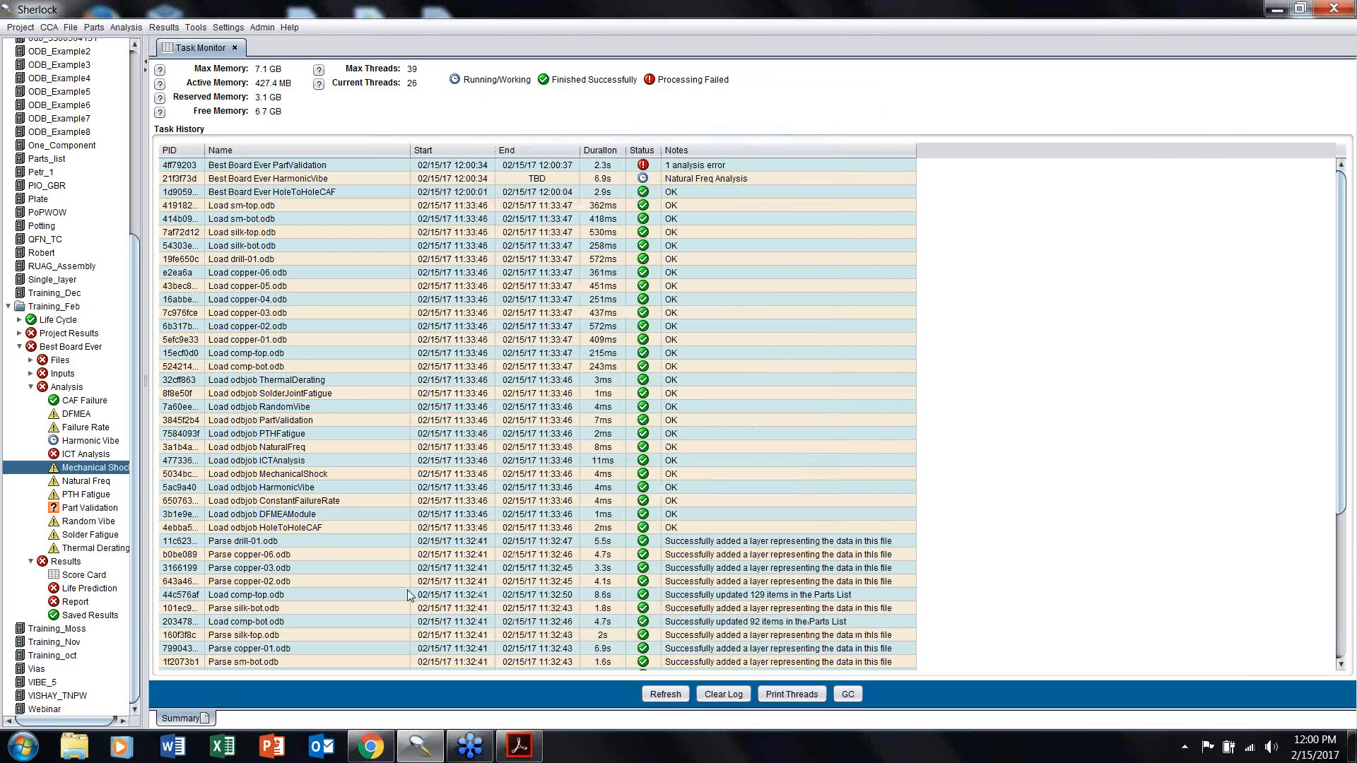
Step: Run the PTH Fatigue analysis with the Good quality factor and the default IPC-TR-579 failure model
{"action": "right_click", "coordinate": [79, 484]}
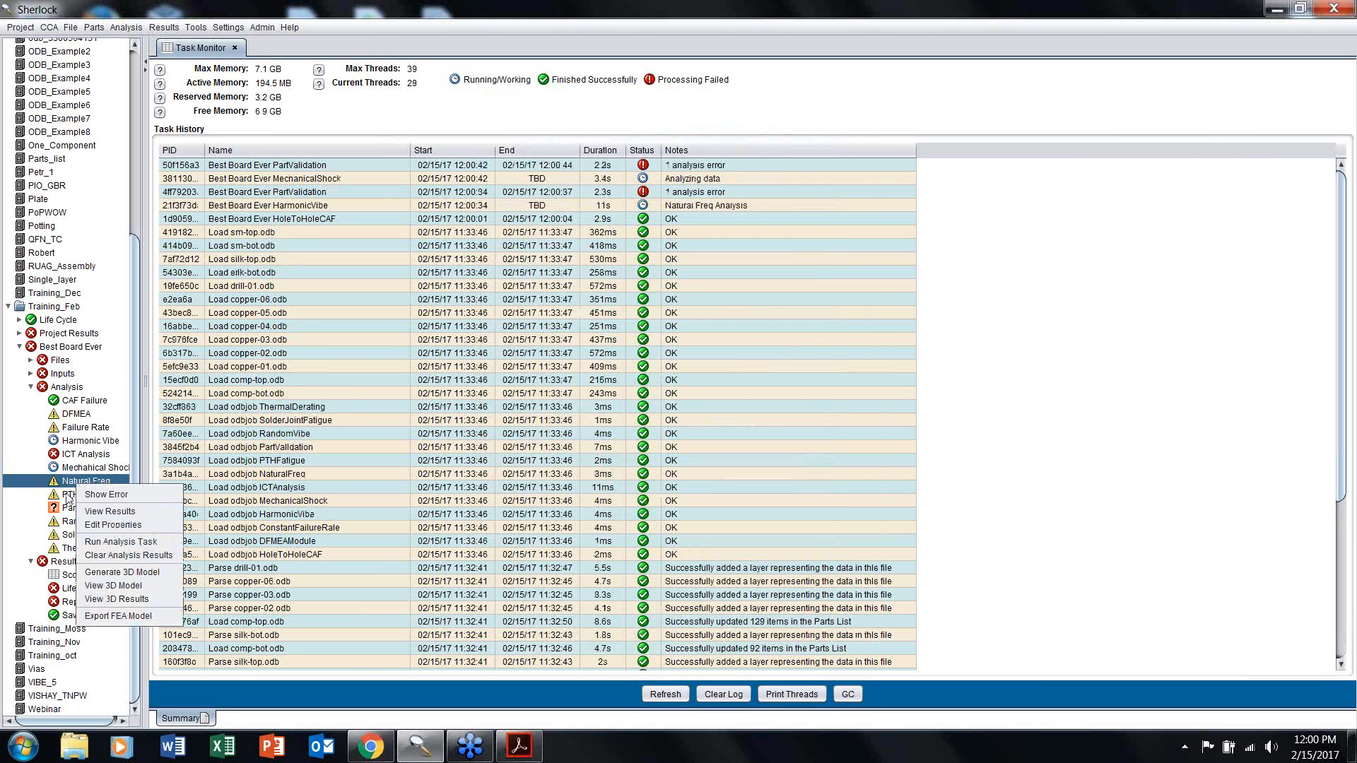
{"action": "right_click", "coordinate": [65, 495]}
{"action": "key", "text": "Return"}
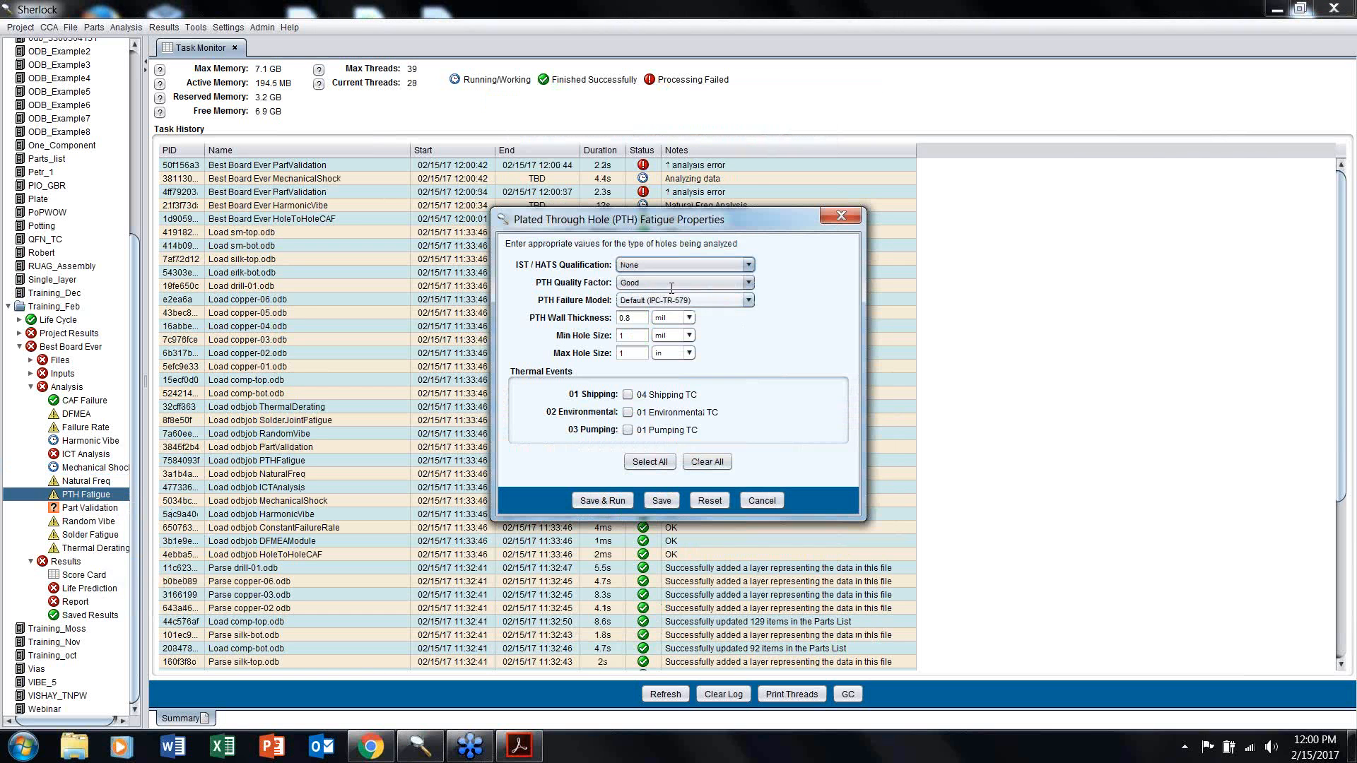
{"action": "left_click", "coordinate": [603, 500]}
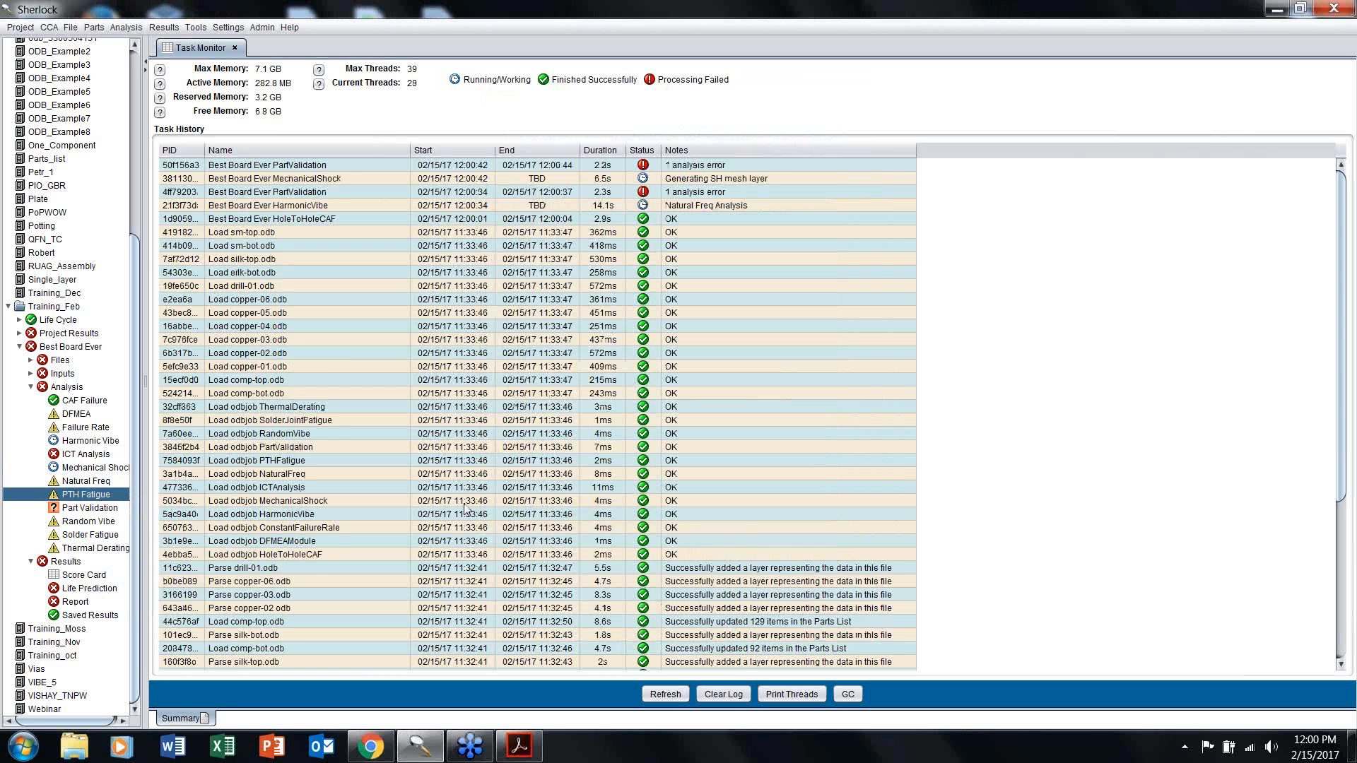
Step: Run the Solder Fatigue analysis with LEAD-FREE (SAC305) solder for the 01 Pumping TC thermal event
{"action": "right_click", "coordinate": [80, 538]}
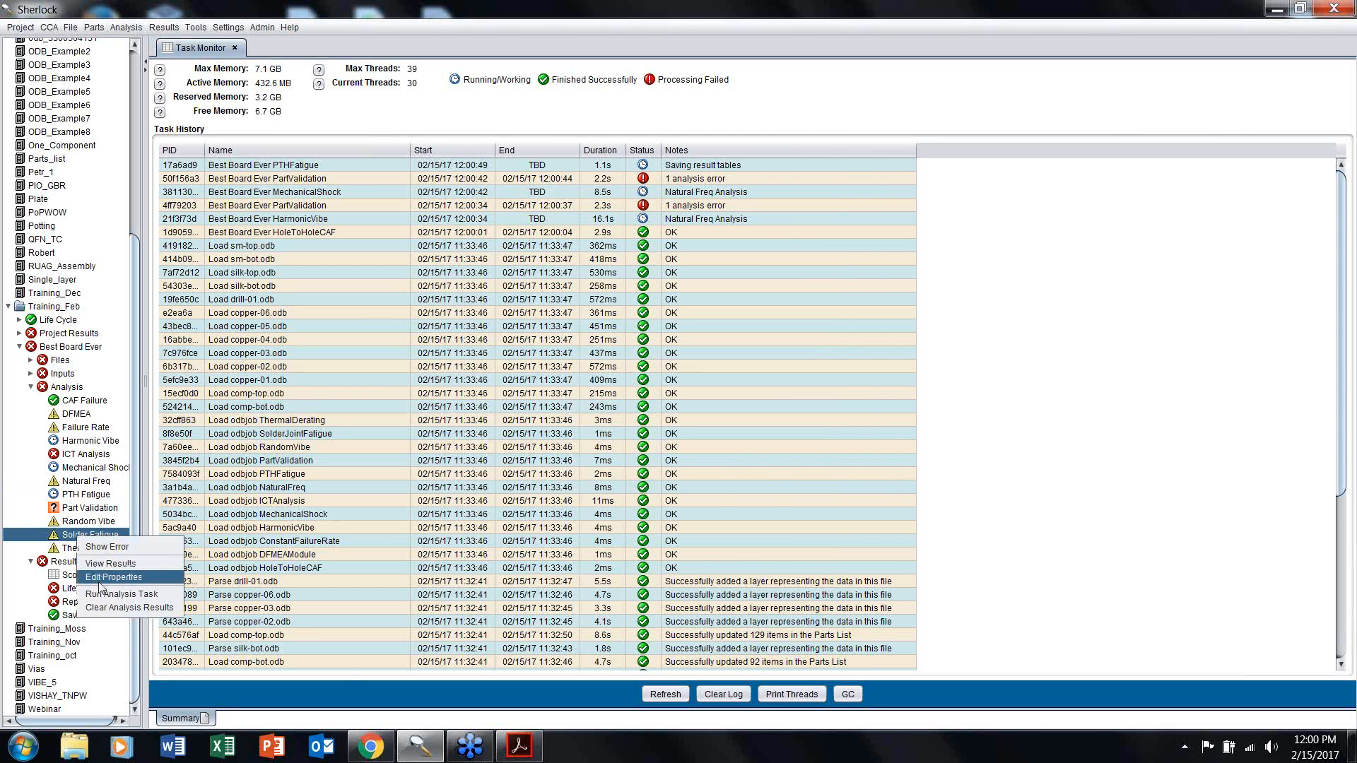
{"action": "left_click", "coordinate": [99, 578]}
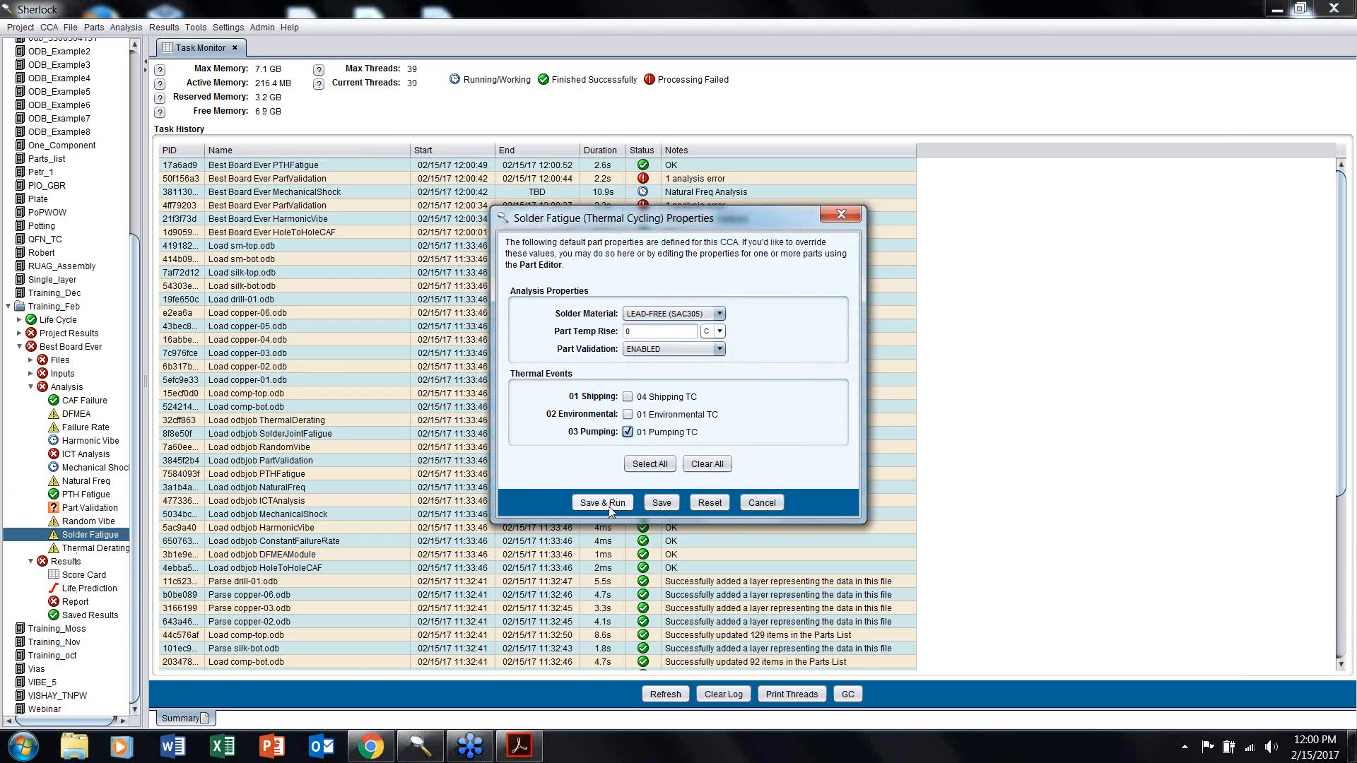
{"action": "left_click", "coordinate": [602, 502]}
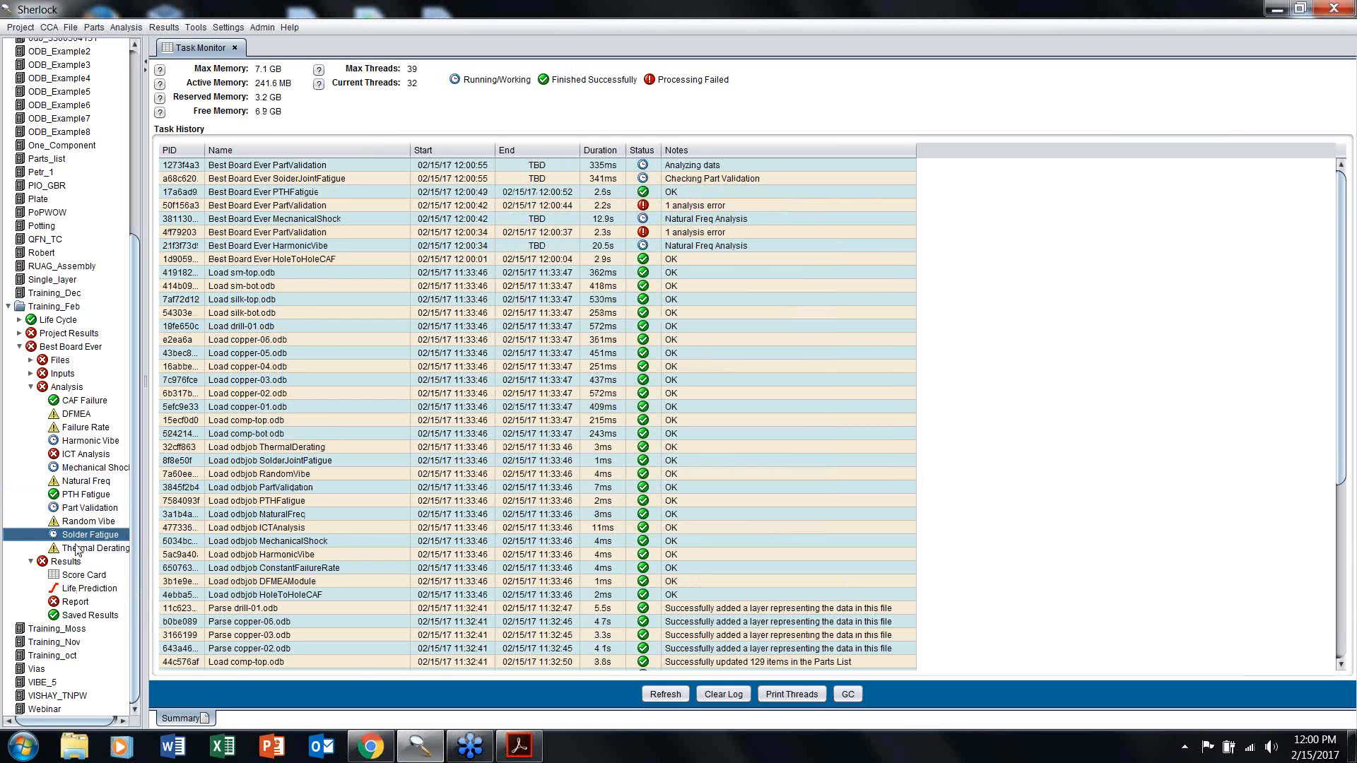
Step: Open the Thermal Derating analysis properties and save and run the analysis with part validation enabled
{"action": "right_click", "coordinate": [85, 548]}
{"action": "left_click", "coordinate": [99, 587]}
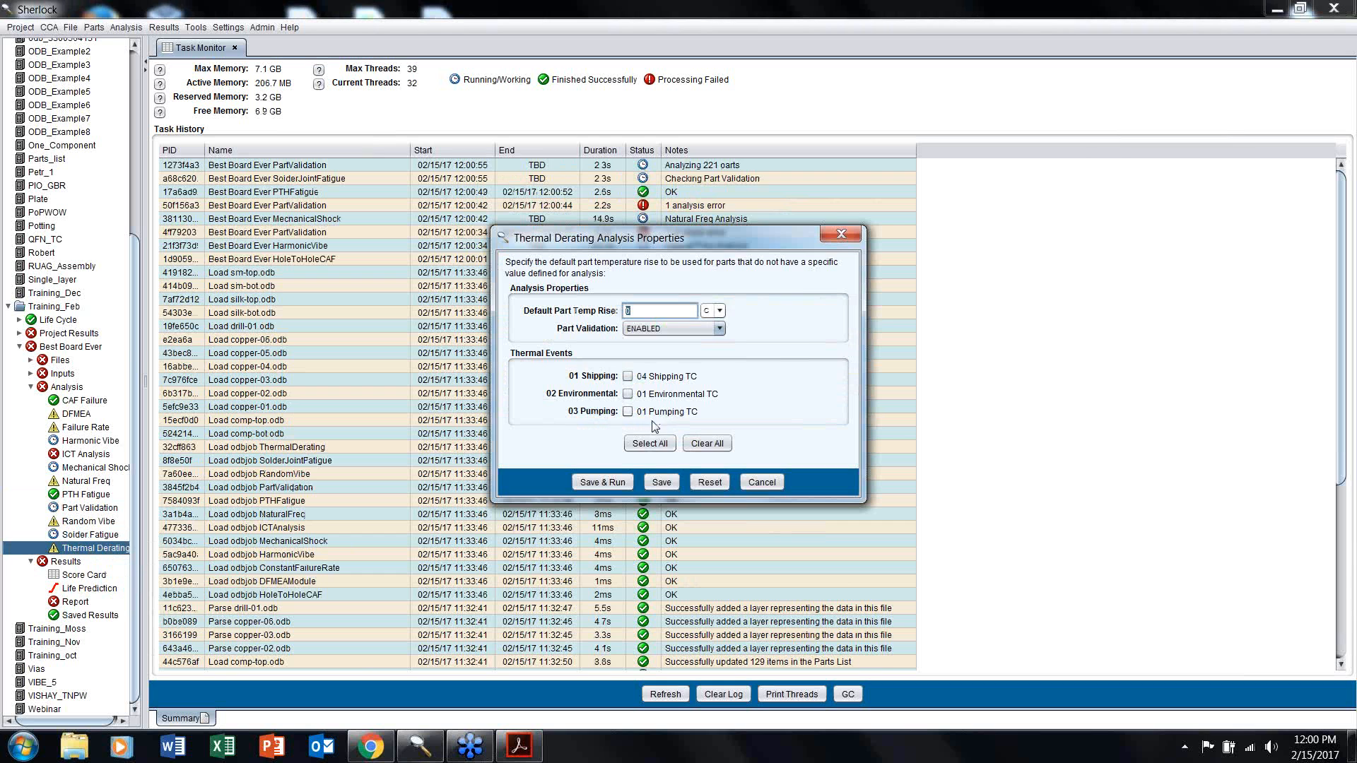
{"action": "left_click", "coordinate": [604, 484]}
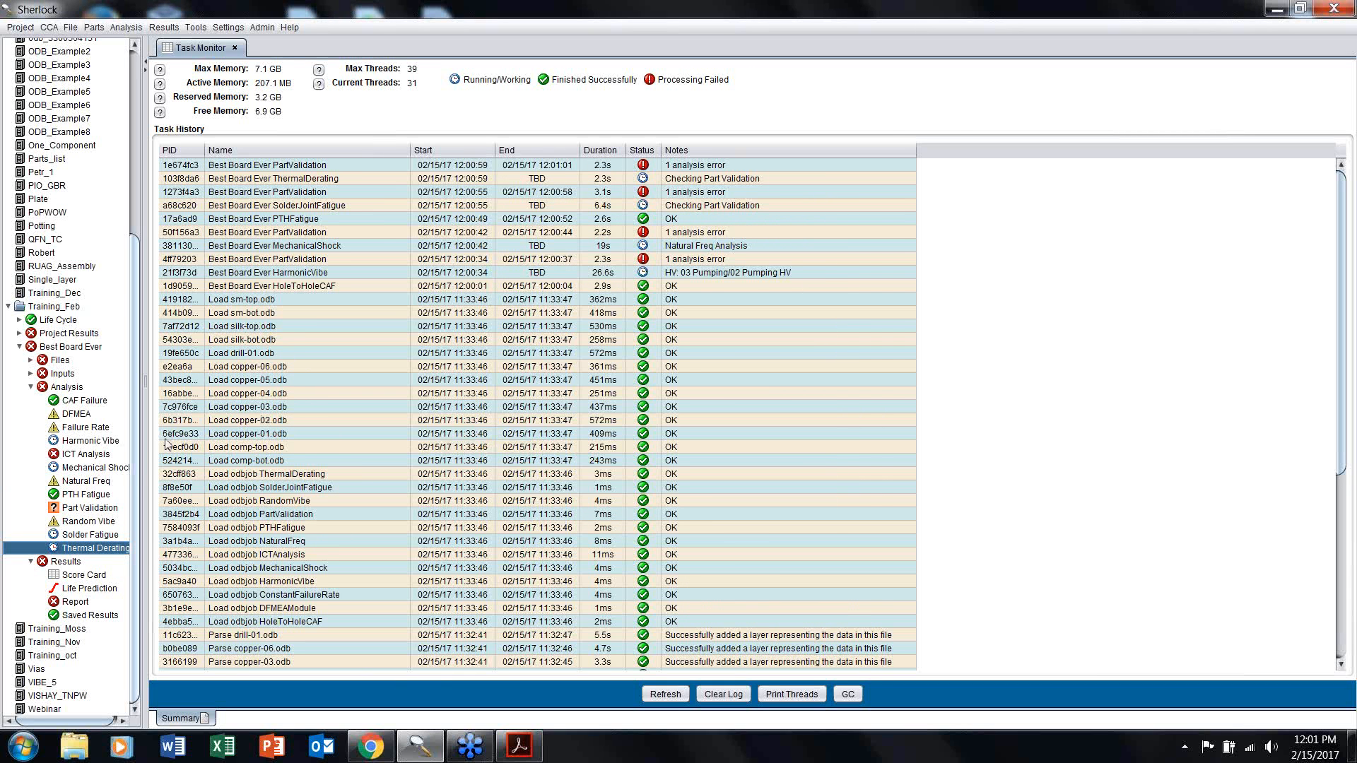
Step: Examine the PTH Fatigue life prediction chart and summary in the current results, and check the score card
{"action": "left_click", "coordinate": [79, 496]}
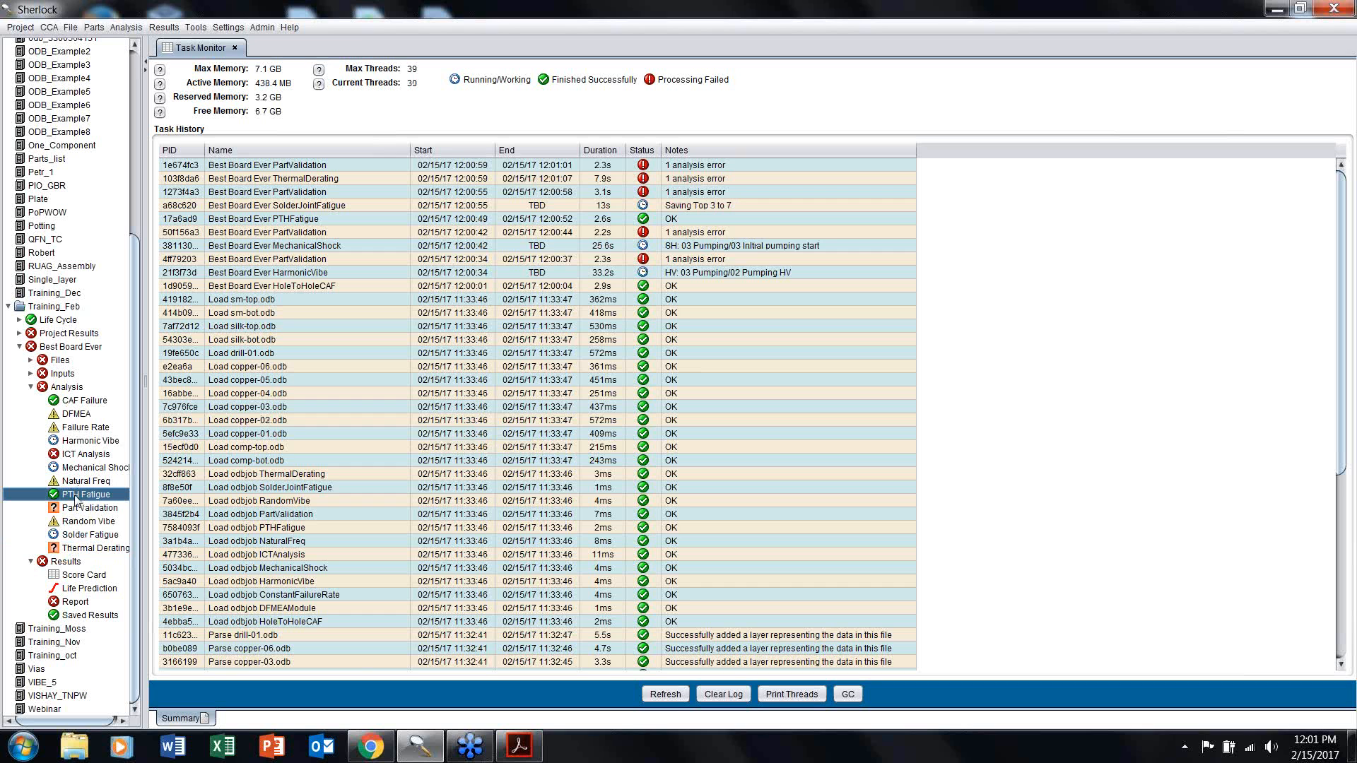
{"action": "double_click", "coordinate": [79, 497]}
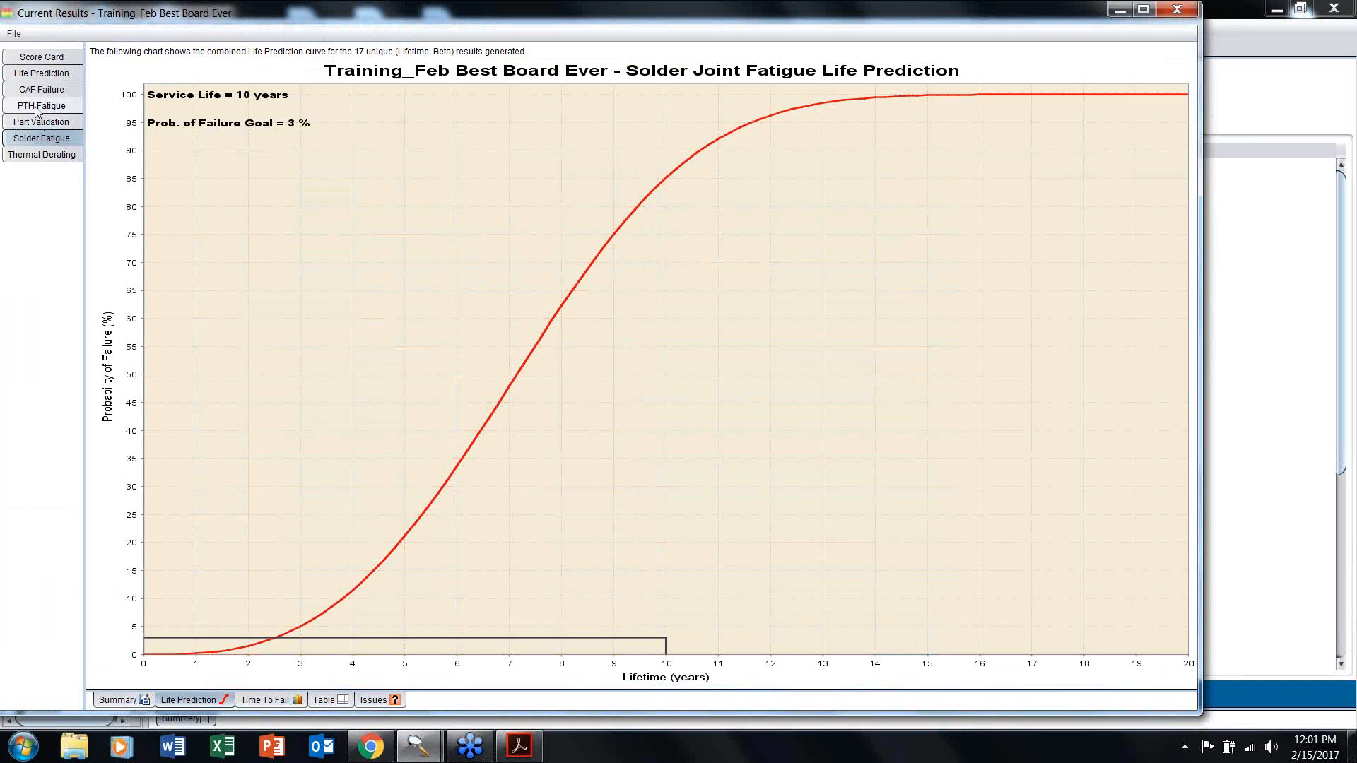
{"action": "left_click", "coordinate": [38, 106]}
{"action": "left_click", "coordinate": [188, 700]}
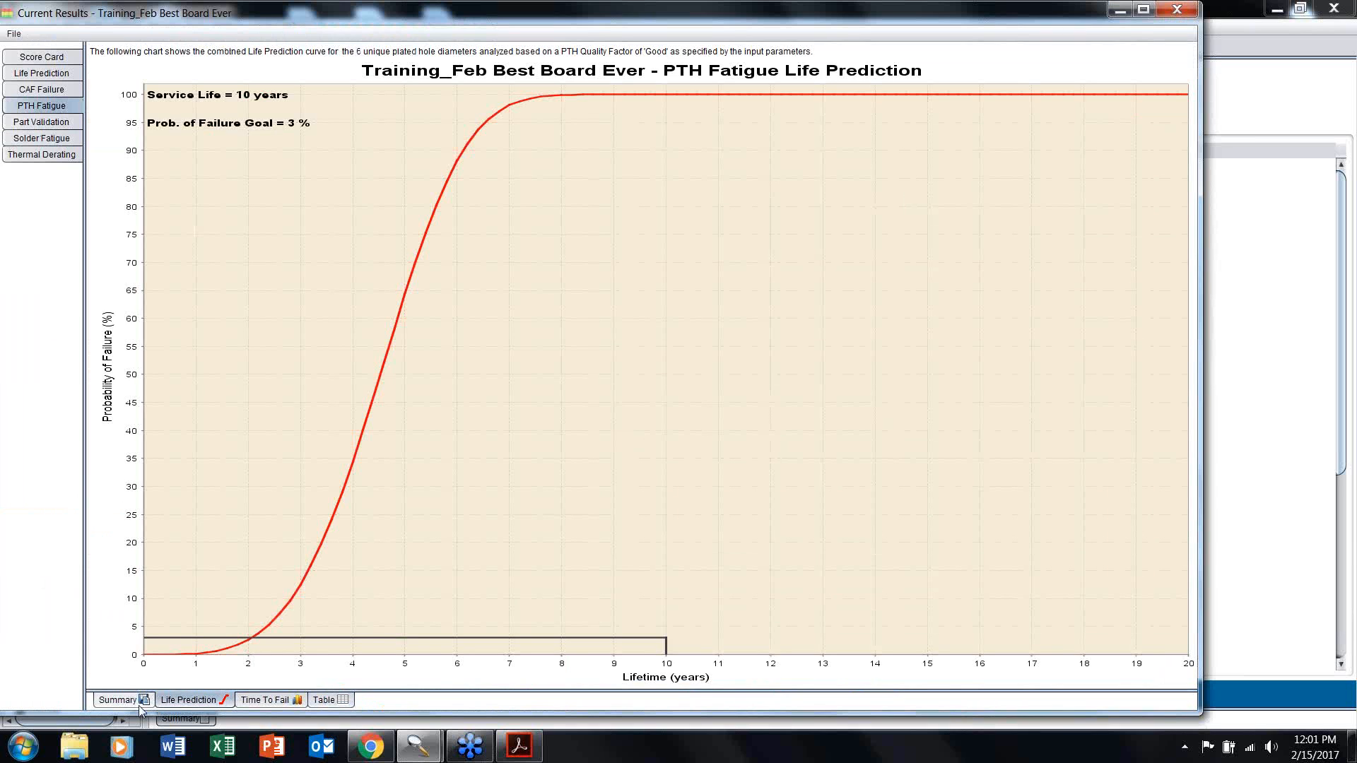
{"action": "left_click", "coordinate": [128, 701]}
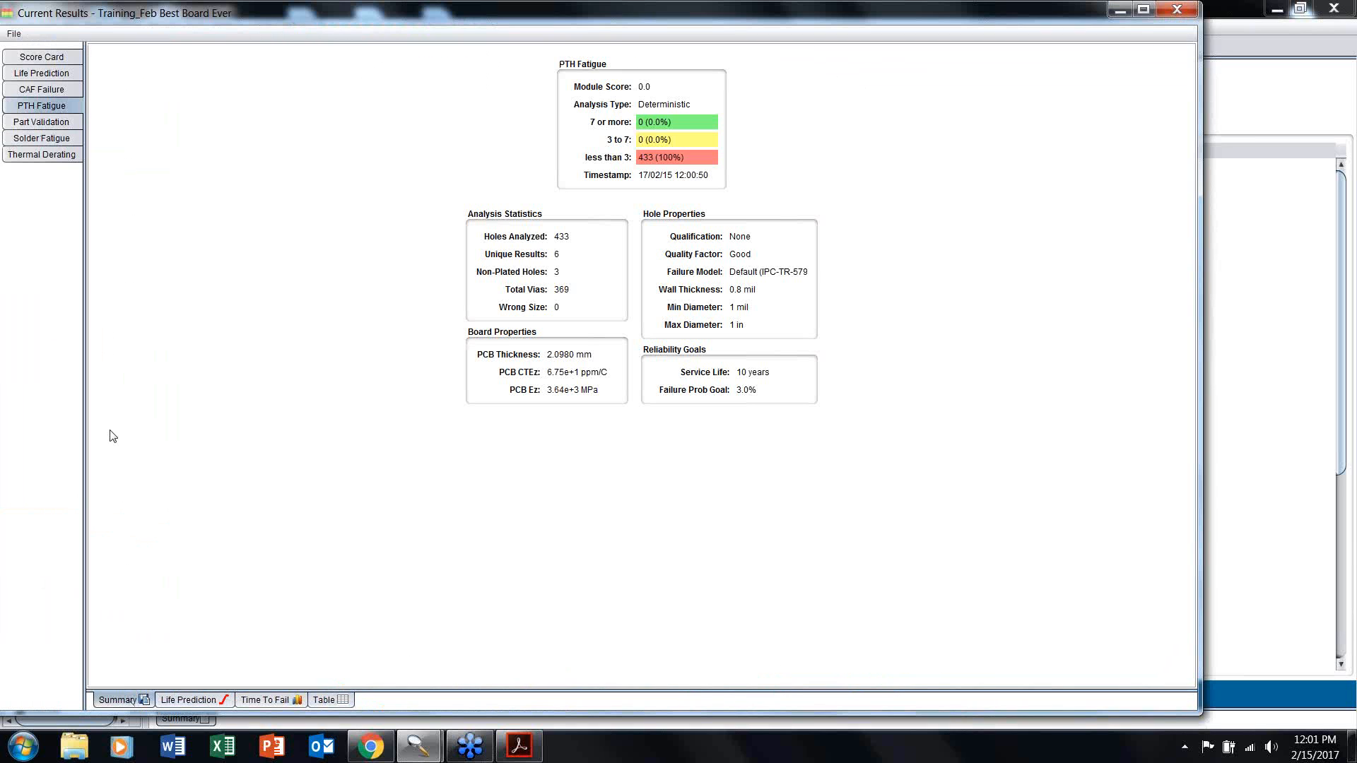
{"action": "left_click", "coordinate": [55, 60]}
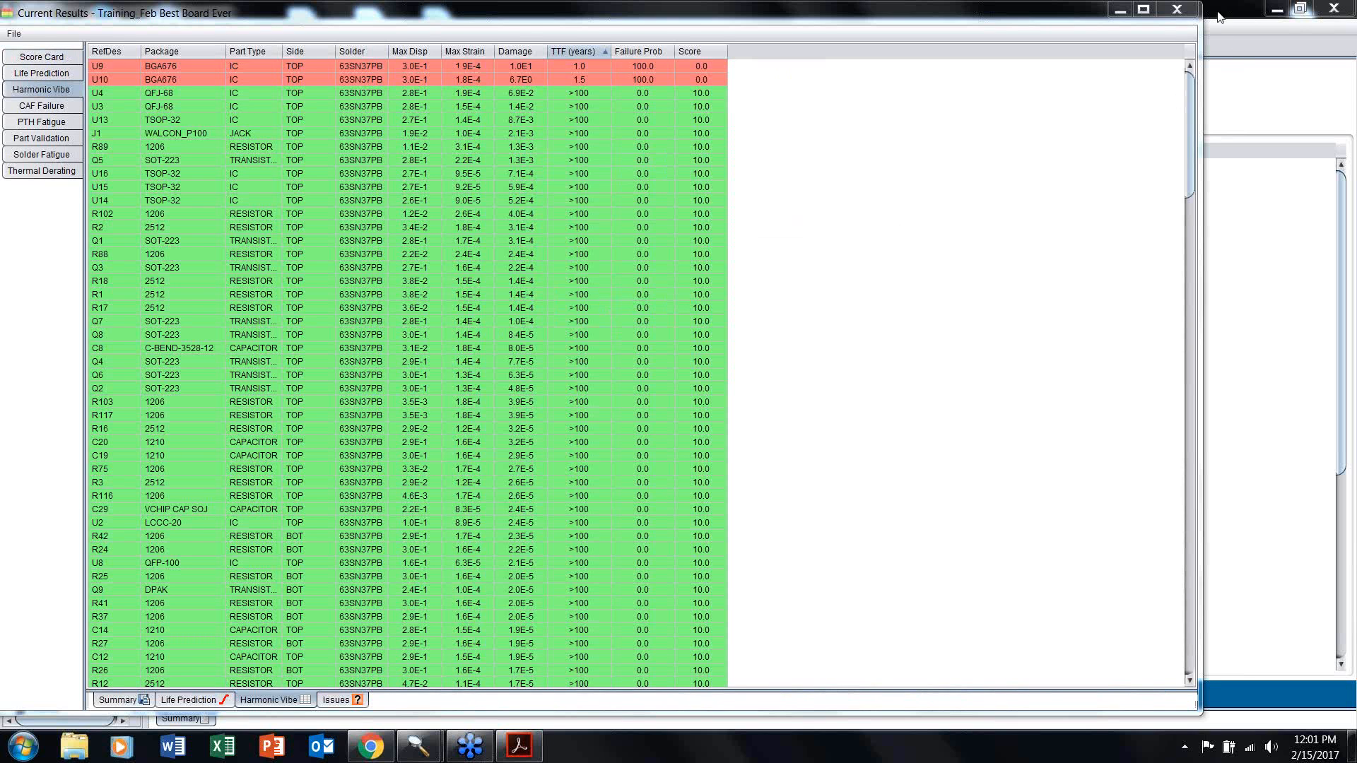
Step: Return to the project and review the Harmonic Vibe analysis properties, closing them without changes
{"action": "left_click", "coordinate": [1218, 15]}
{"action": "right_click", "coordinate": [87, 443]}
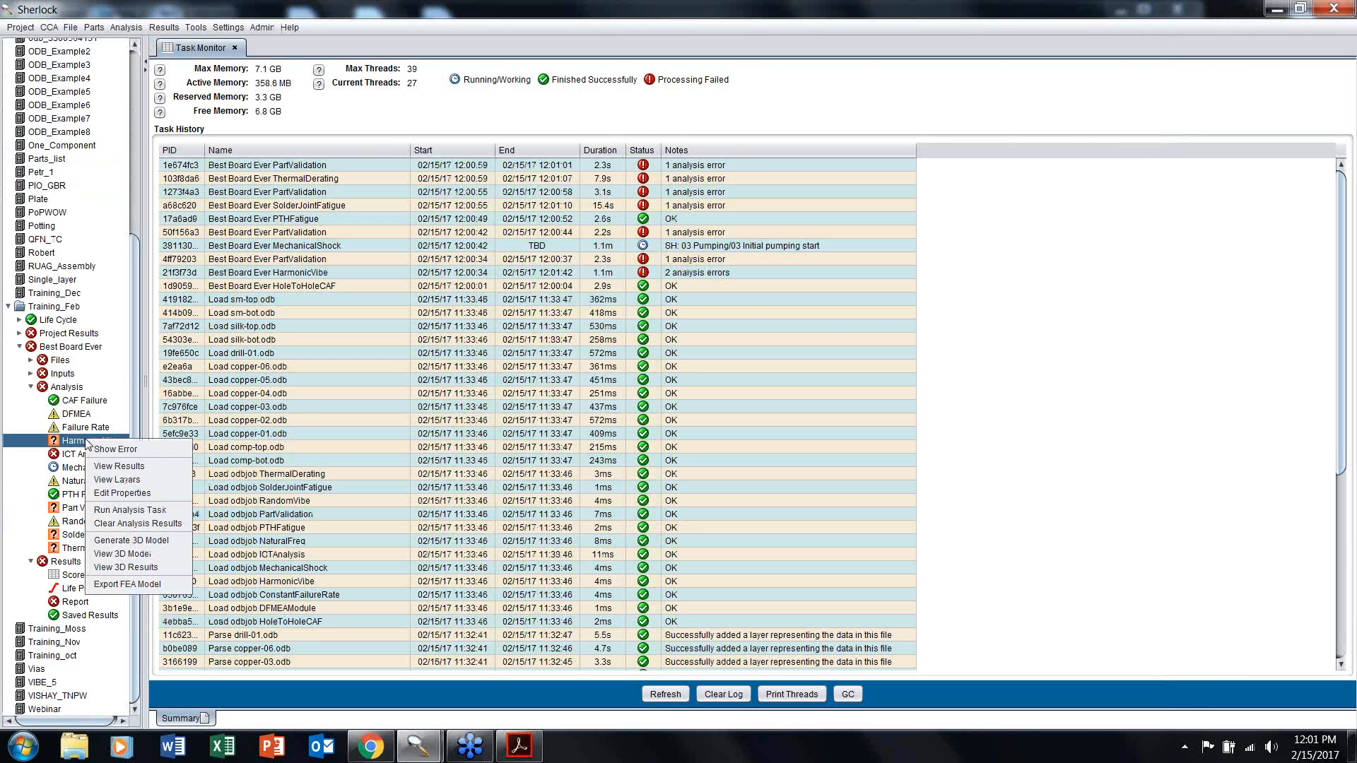
{"action": "left_click", "coordinate": [122, 492]}
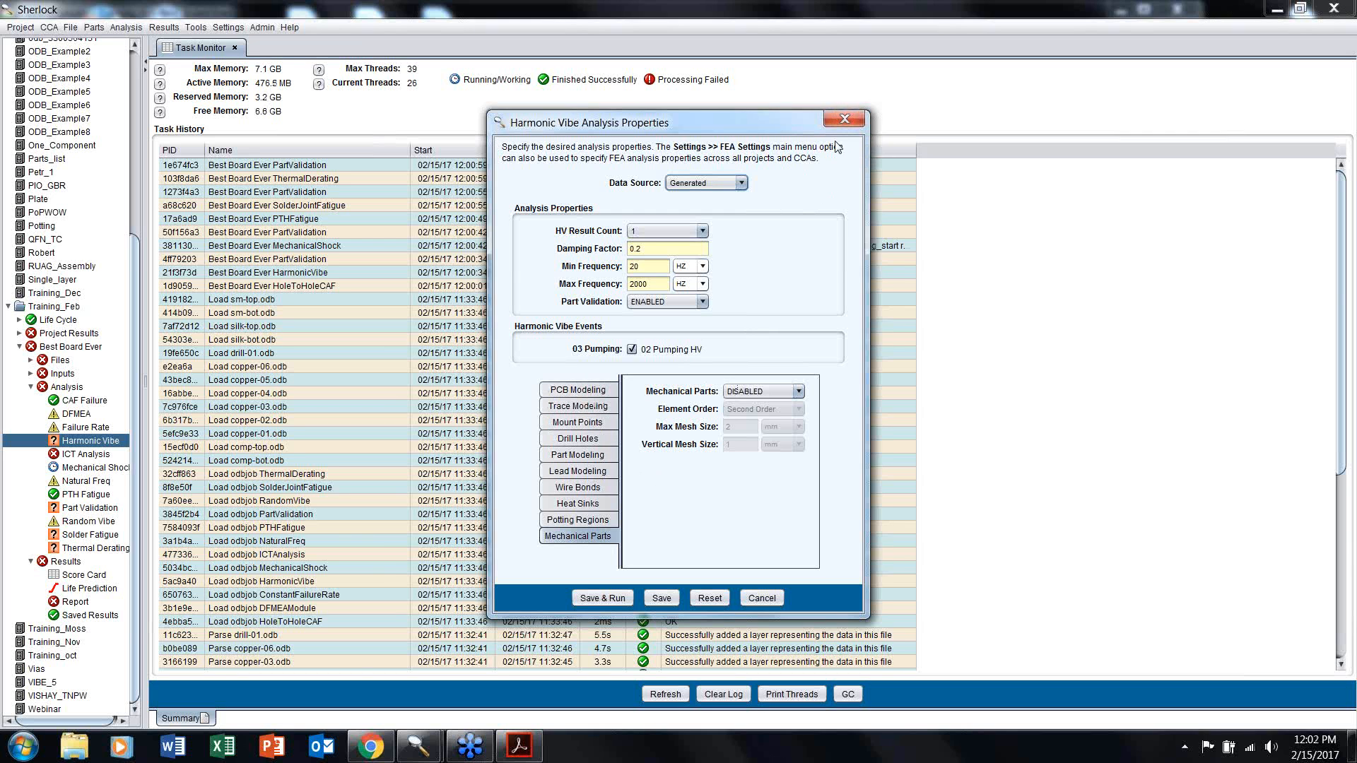
{"action": "left_click", "coordinate": [843, 118]}
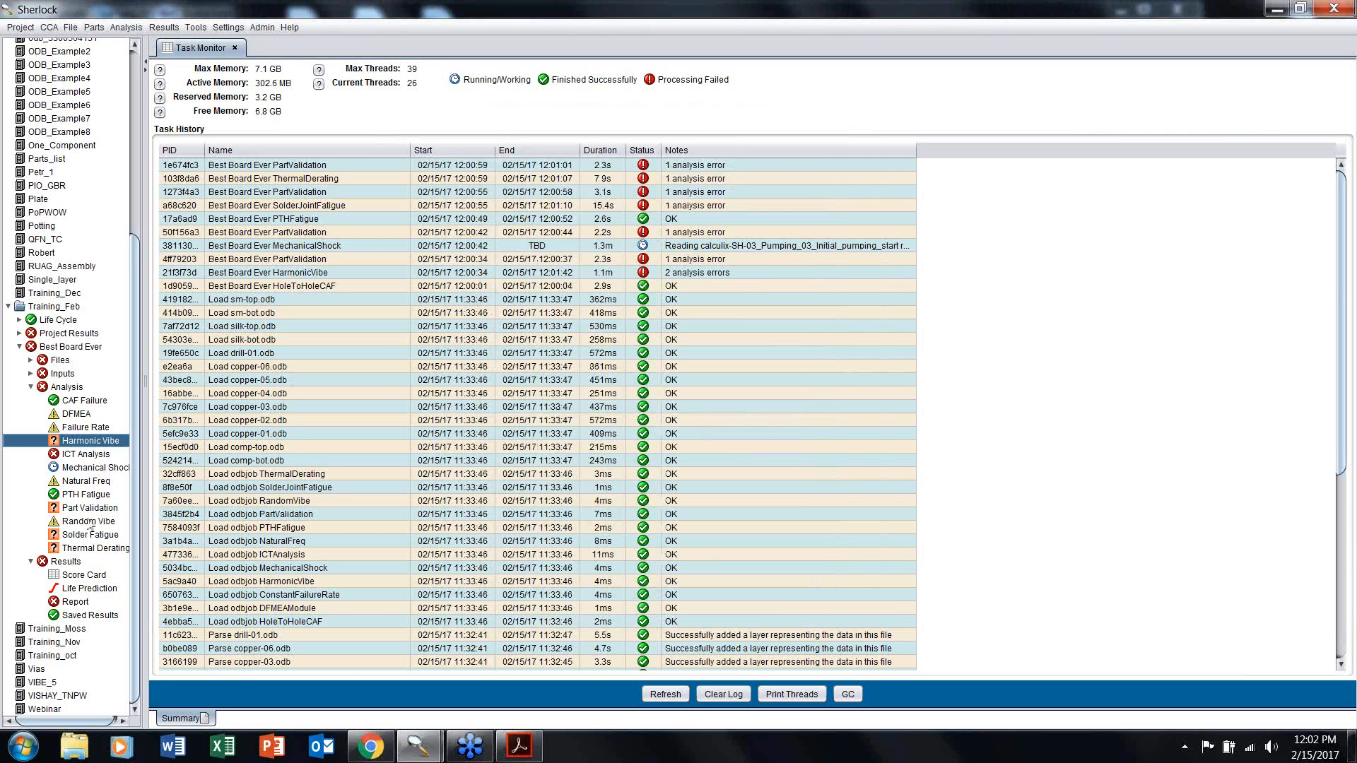
Step: Run the Natural Freq analysis with 6 results over the 20 to 2000 Hz range
{"action": "right_click", "coordinate": [99, 482]}
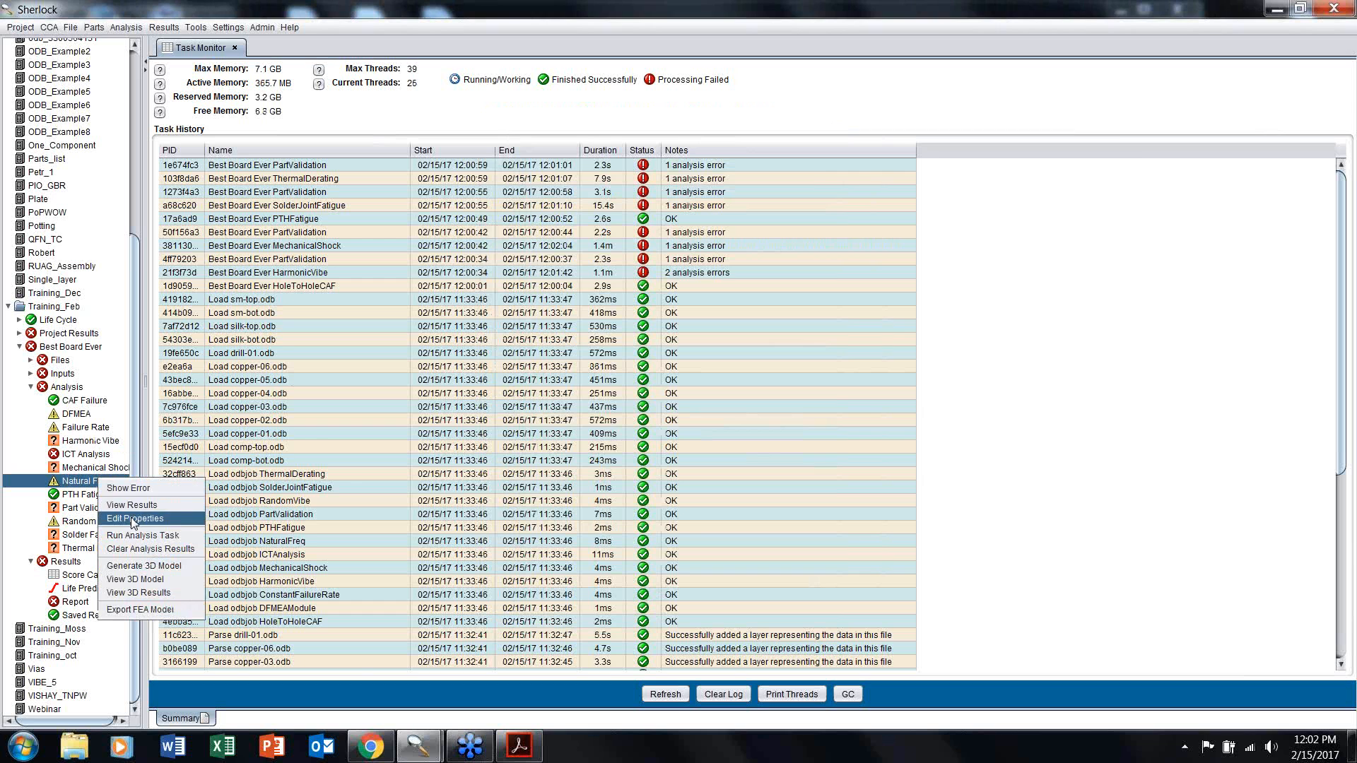
{"action": "left_click", "coordinate": [132, 520]}
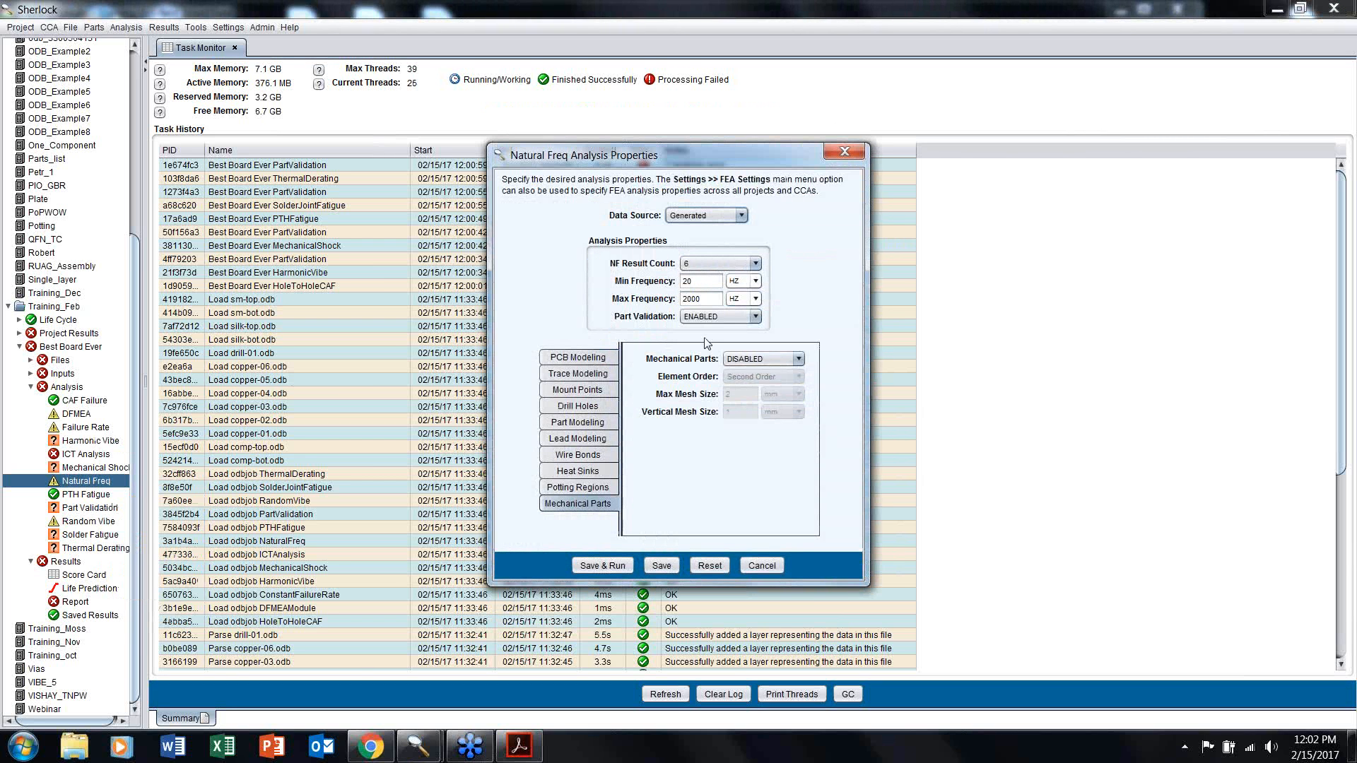
{"action": "left_click", "coordinate": [602, 565]}
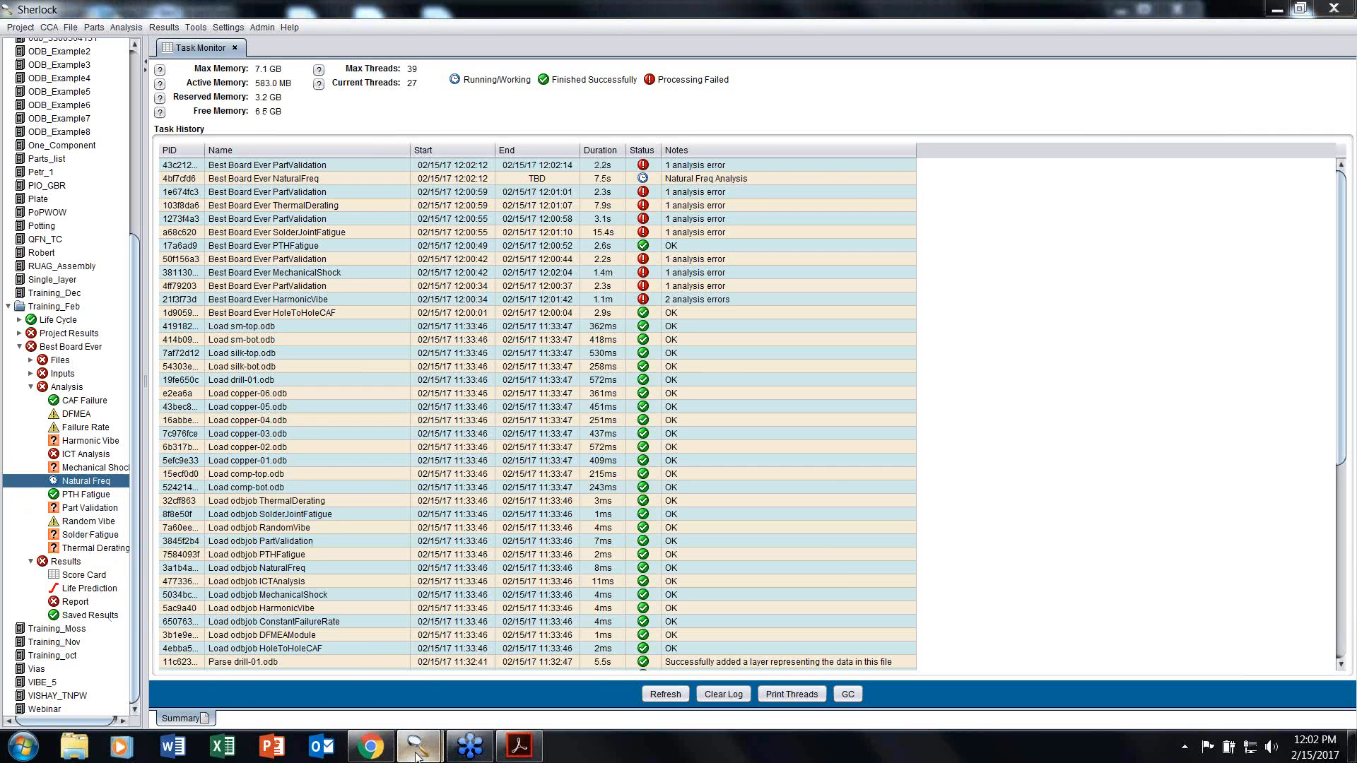
Step: Bring back the current results and examine the Best Board Ever score card and combined life prediction chart
{"action": "mouse_move", "coordinate": [418, 751]}
{"action": "left_click", "coordinate": [494, 653]}
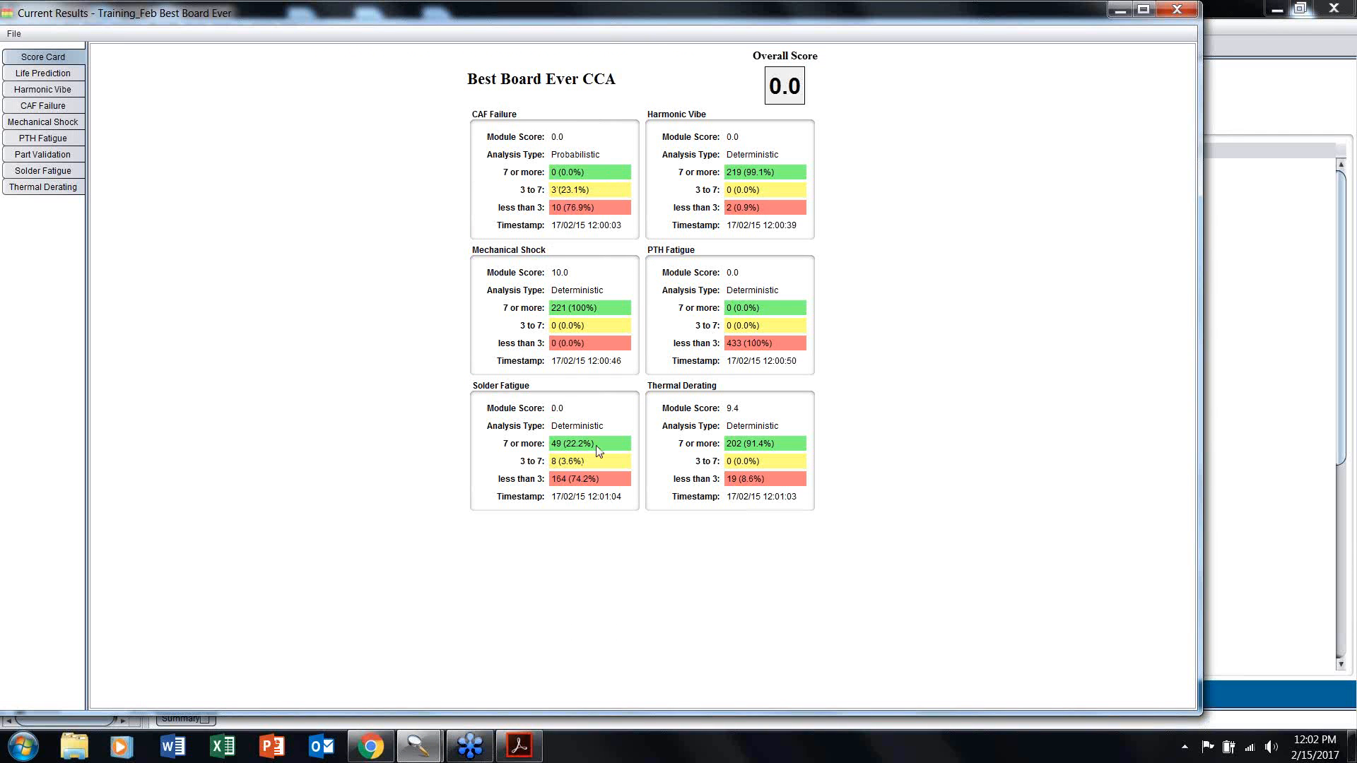
{"action": "left_click", "coordinate": [28, 75]}
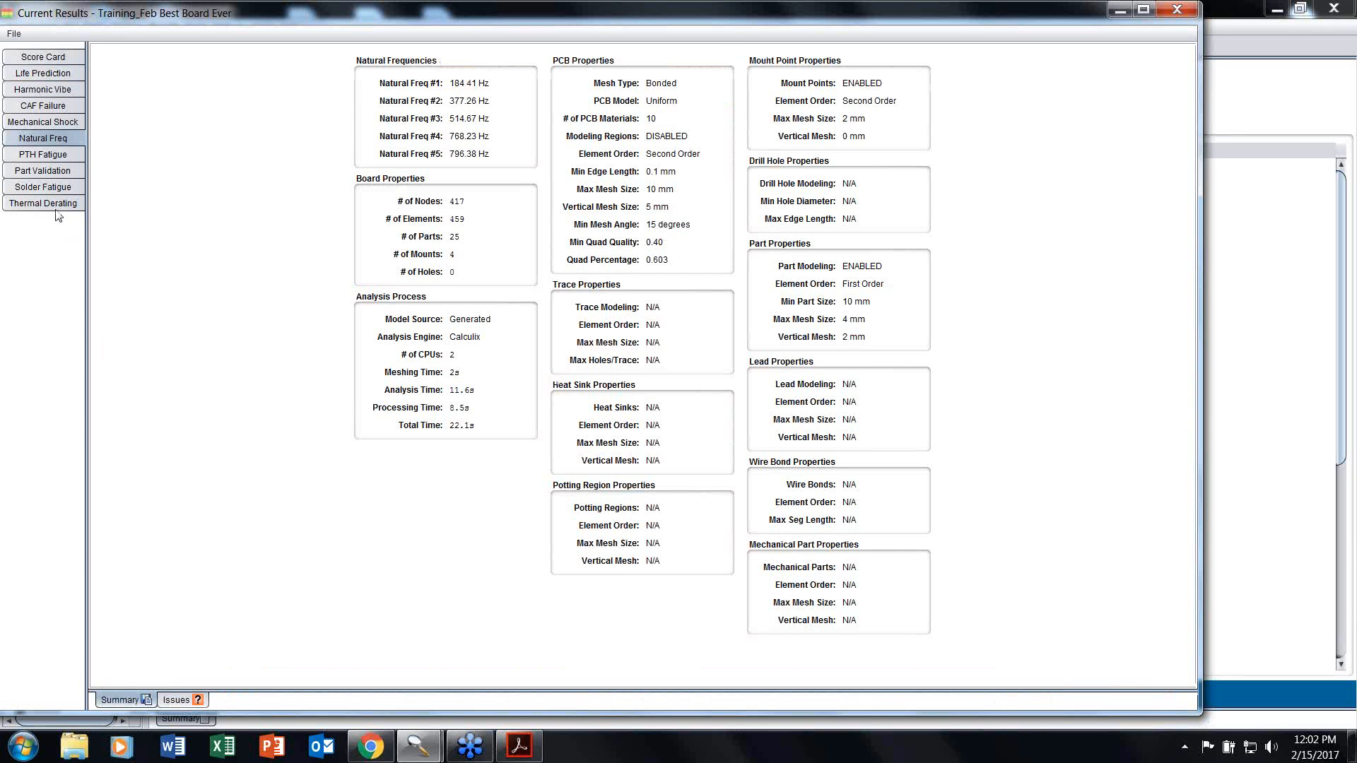
{"action": "left_click", "coordinate": [60, 75]}
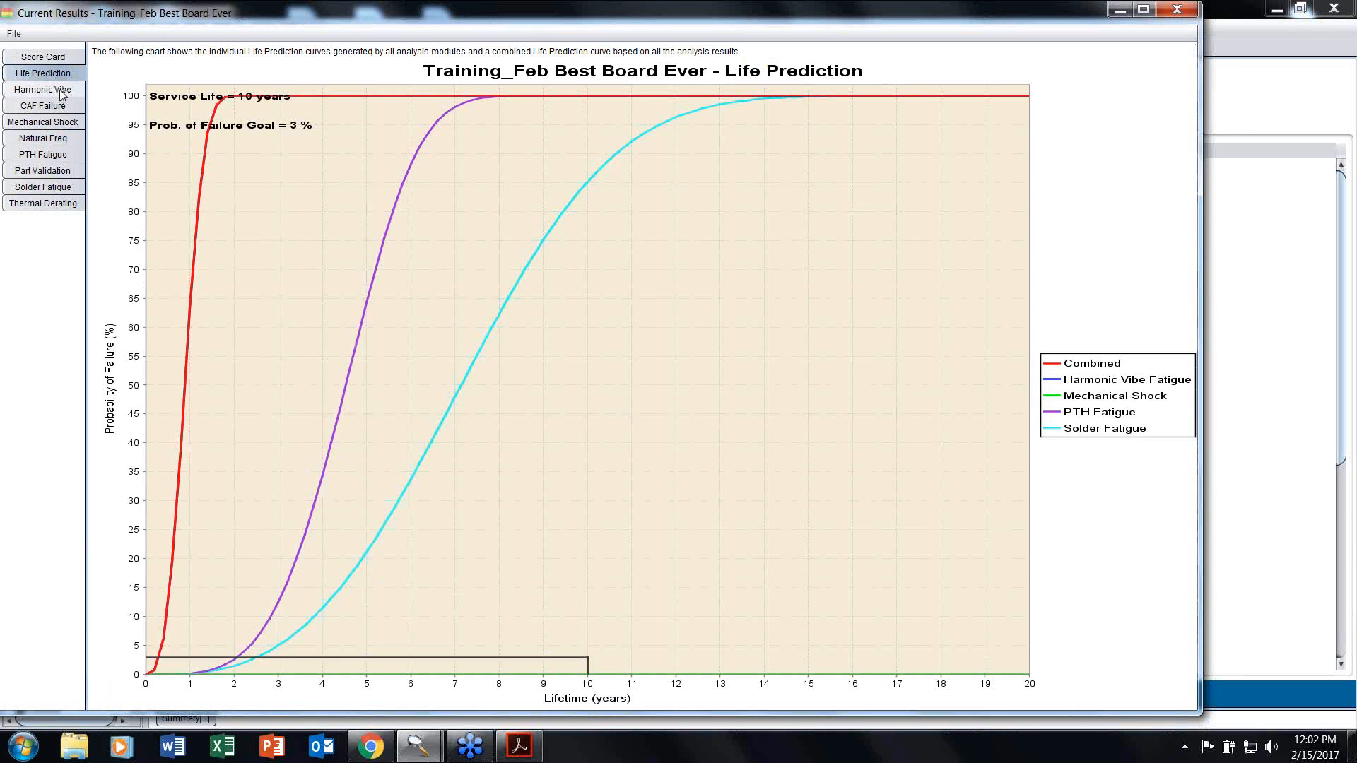
Step: Examine the Harmonic Vibe results and enlarge its life prediction chart where the curve crosses the failure goal line
{"action": "left_click", "coordinate": [62, 94]}
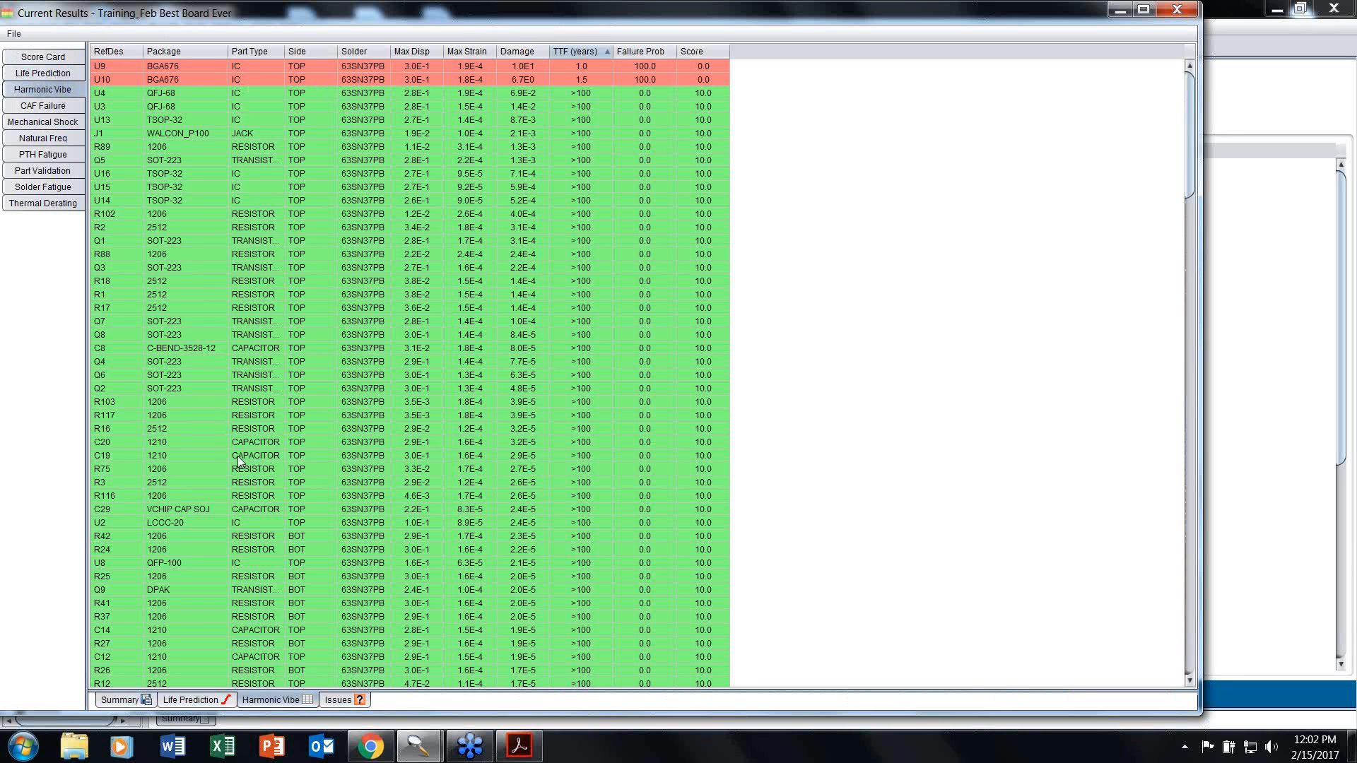
{"action": "left_click", "coordinate": [189, 701]}
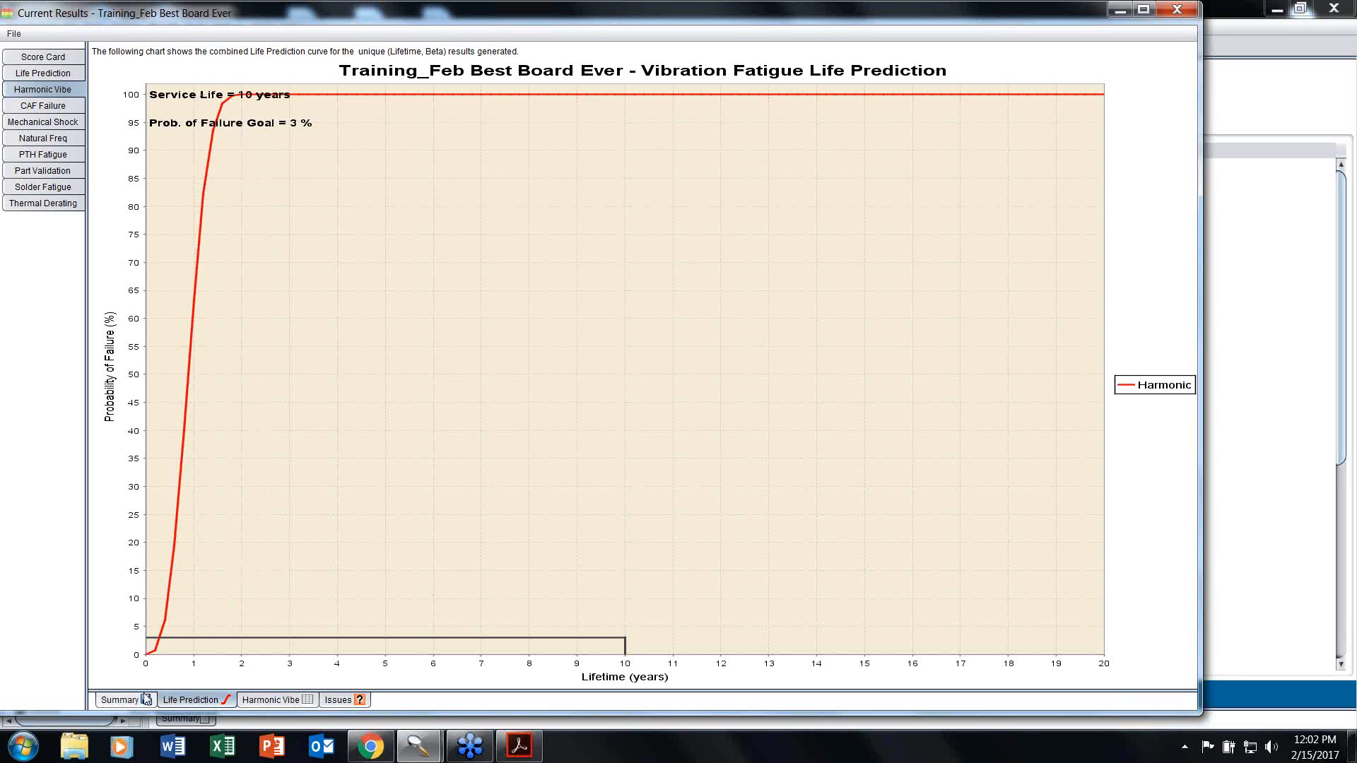
{"action": "left_click_drag", "start_coordinate": [153, 628], "coordinate": [167, 662]}
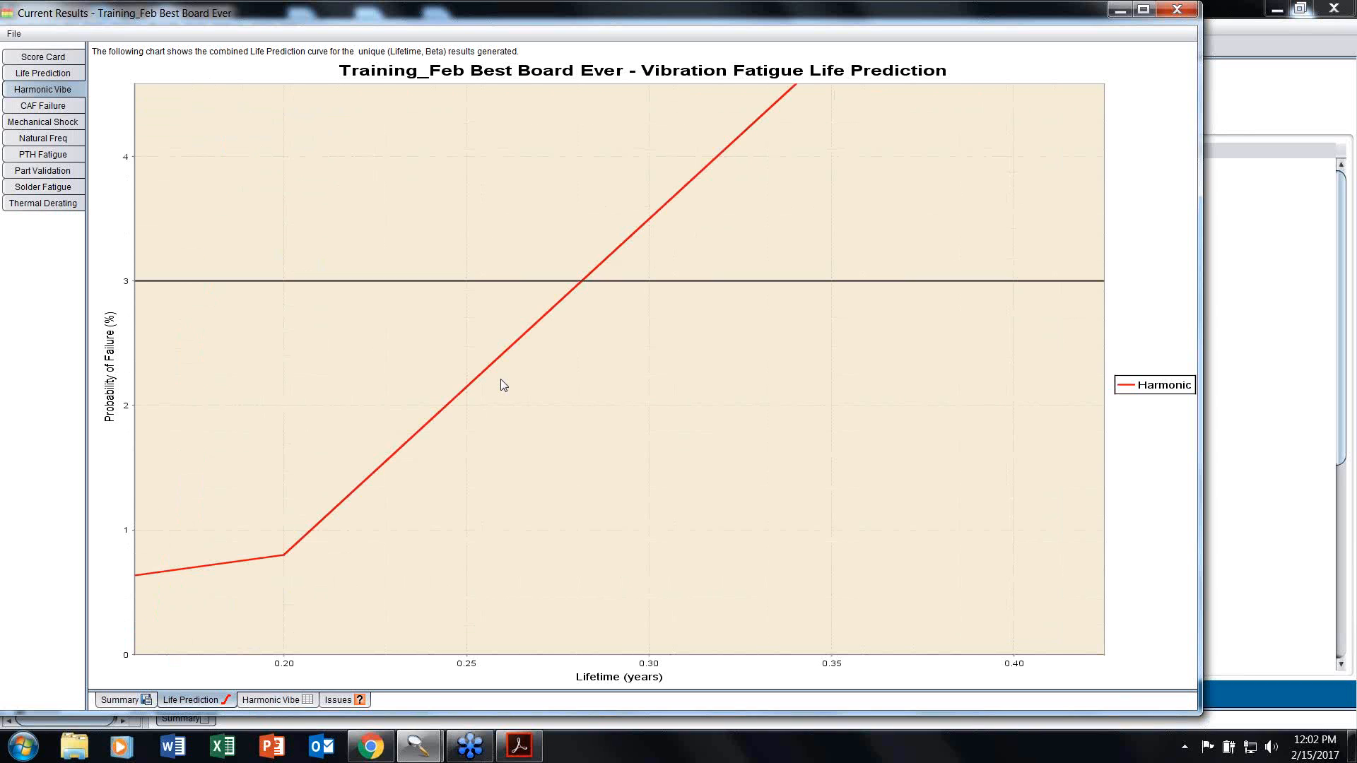
Step: View the individual life prediction curve for part U9 from the Harmonic Vibe results table
{"action": "left_click", "coordinate": [240, 698]}
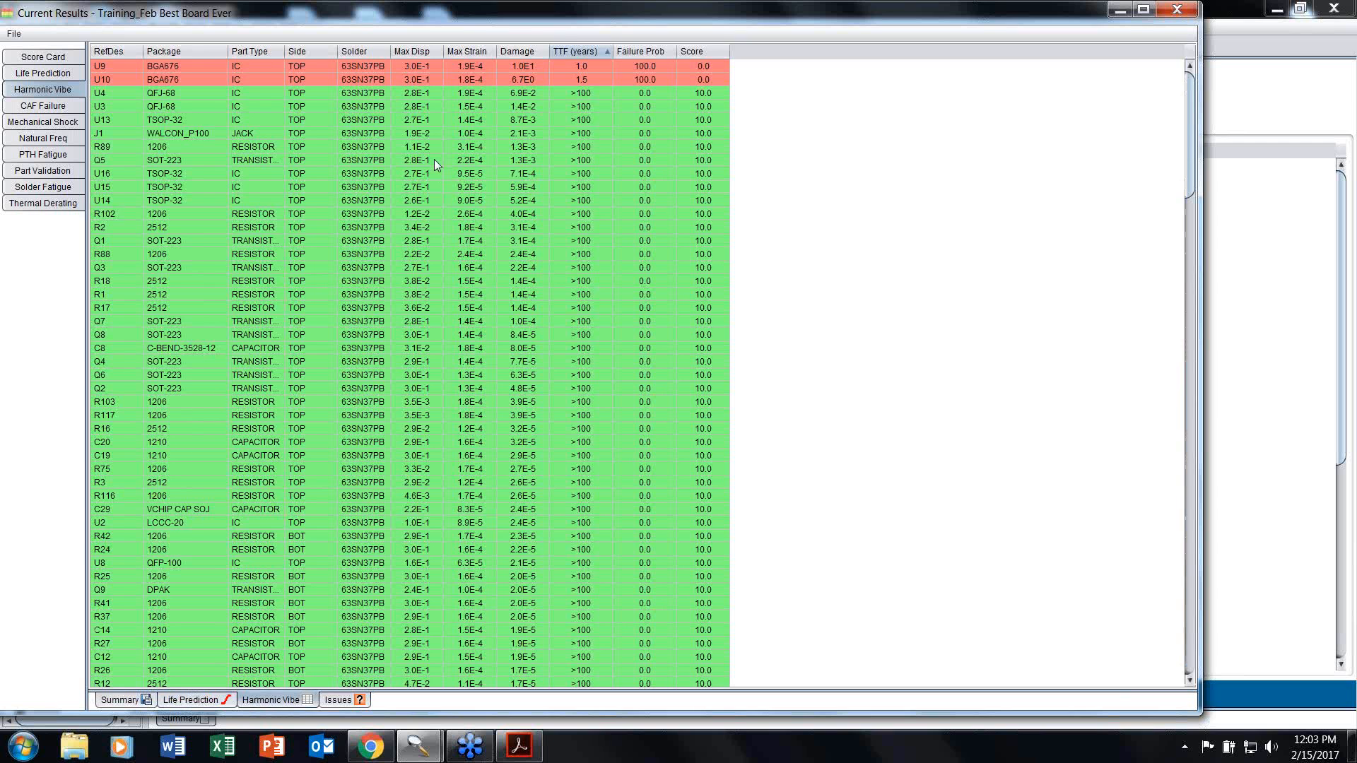
{"action": "right_click", "coordinate": [214, 63]}
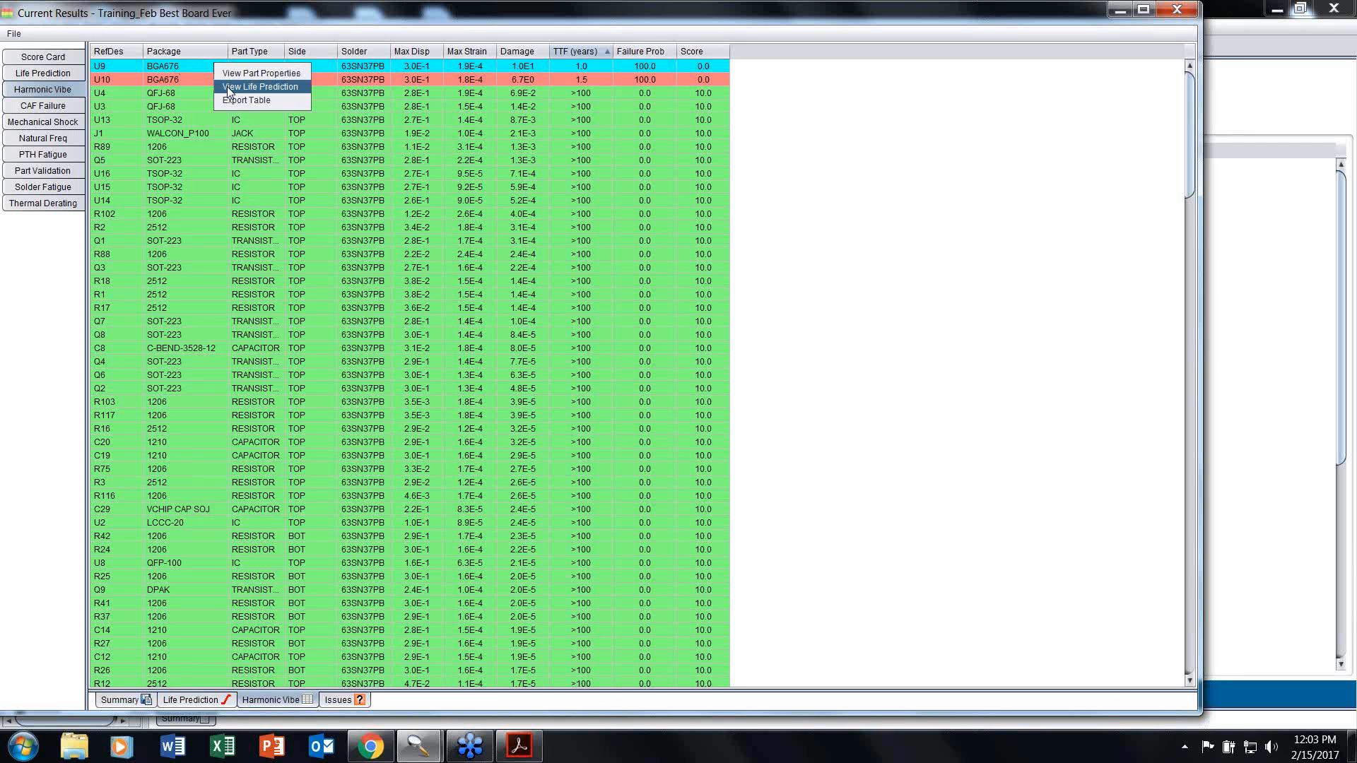
{"action": "left_click", "coordinate": [227, 88]}
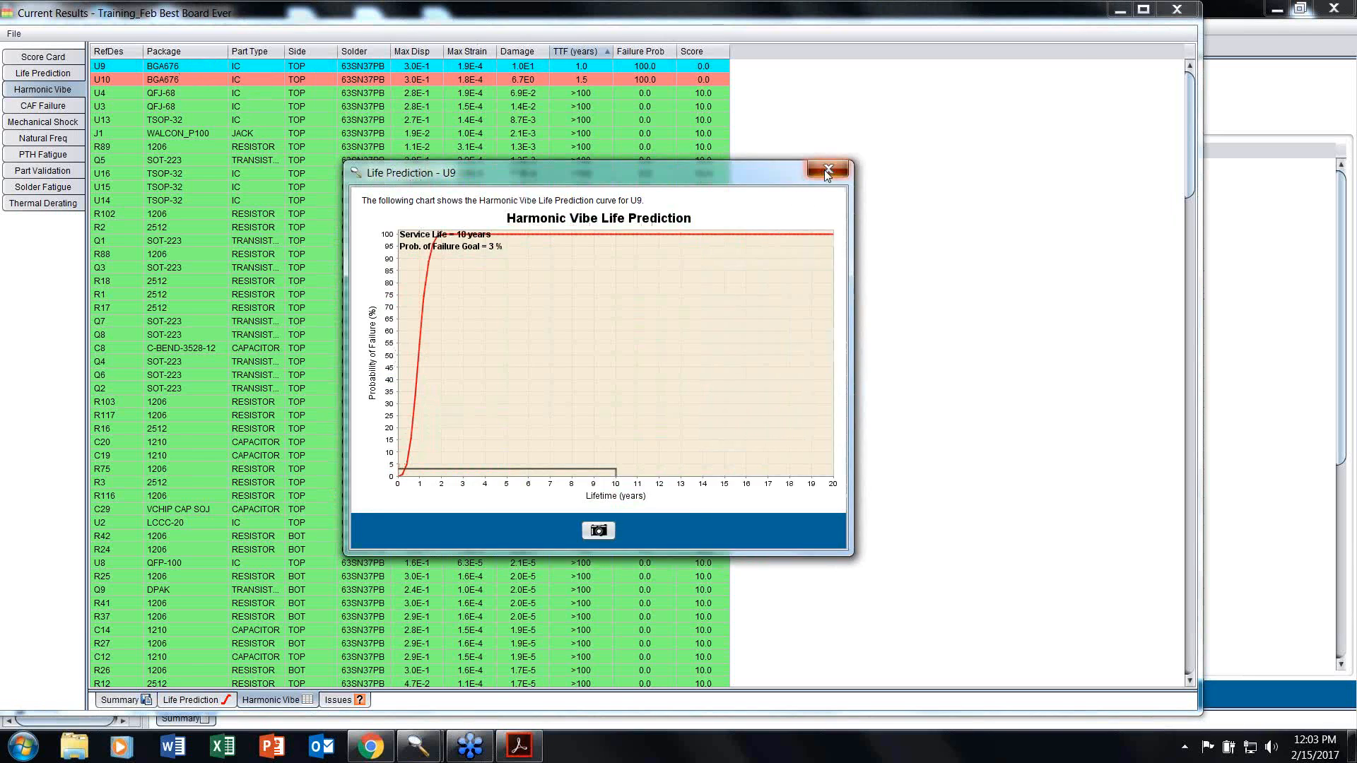
Step: Close the U9 life prediction chart, review the Harmonic Vibe summary and restore its life prediction chart to the full range
{"action": "left_click", "coordinate": [827, 171]}
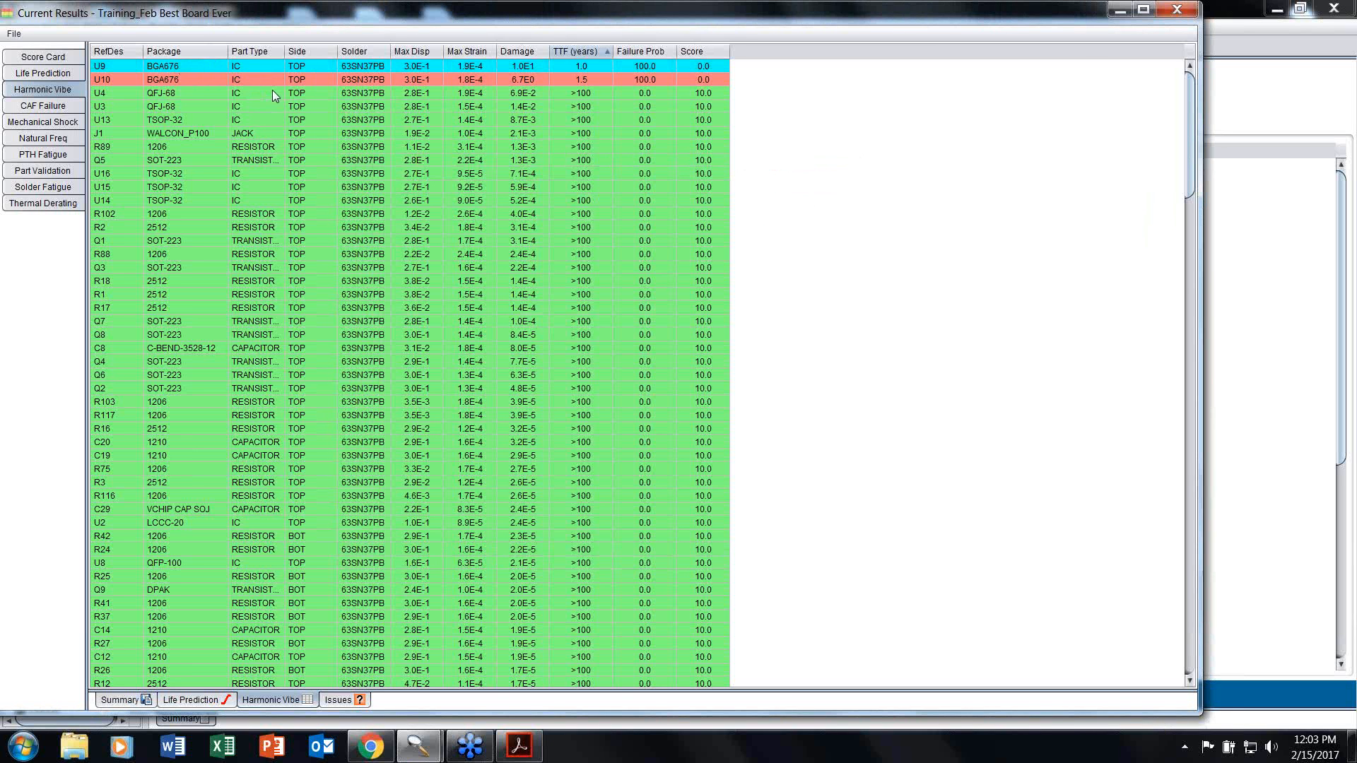
{"action": "left_click", "coordinate": [49, 112]}
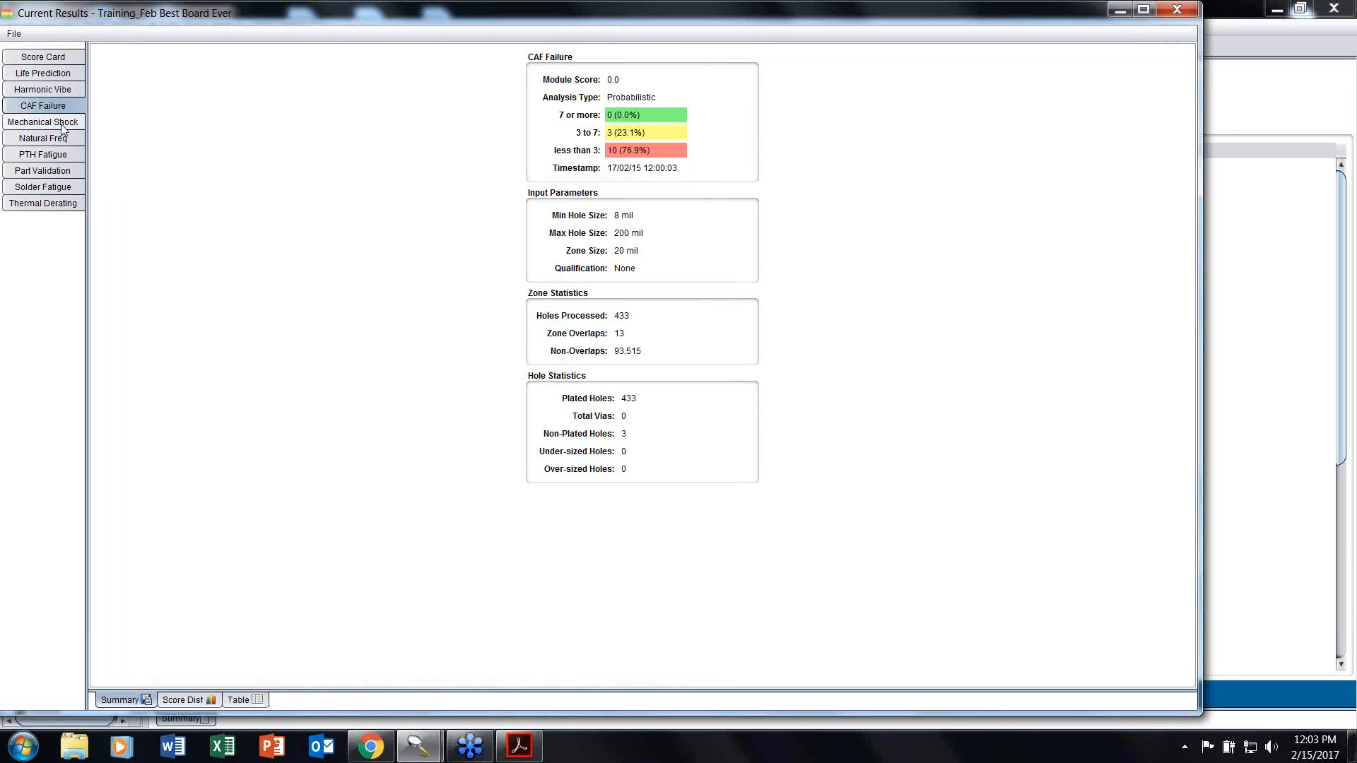
{"action": "left_click", "coordinate": [37, 95]}
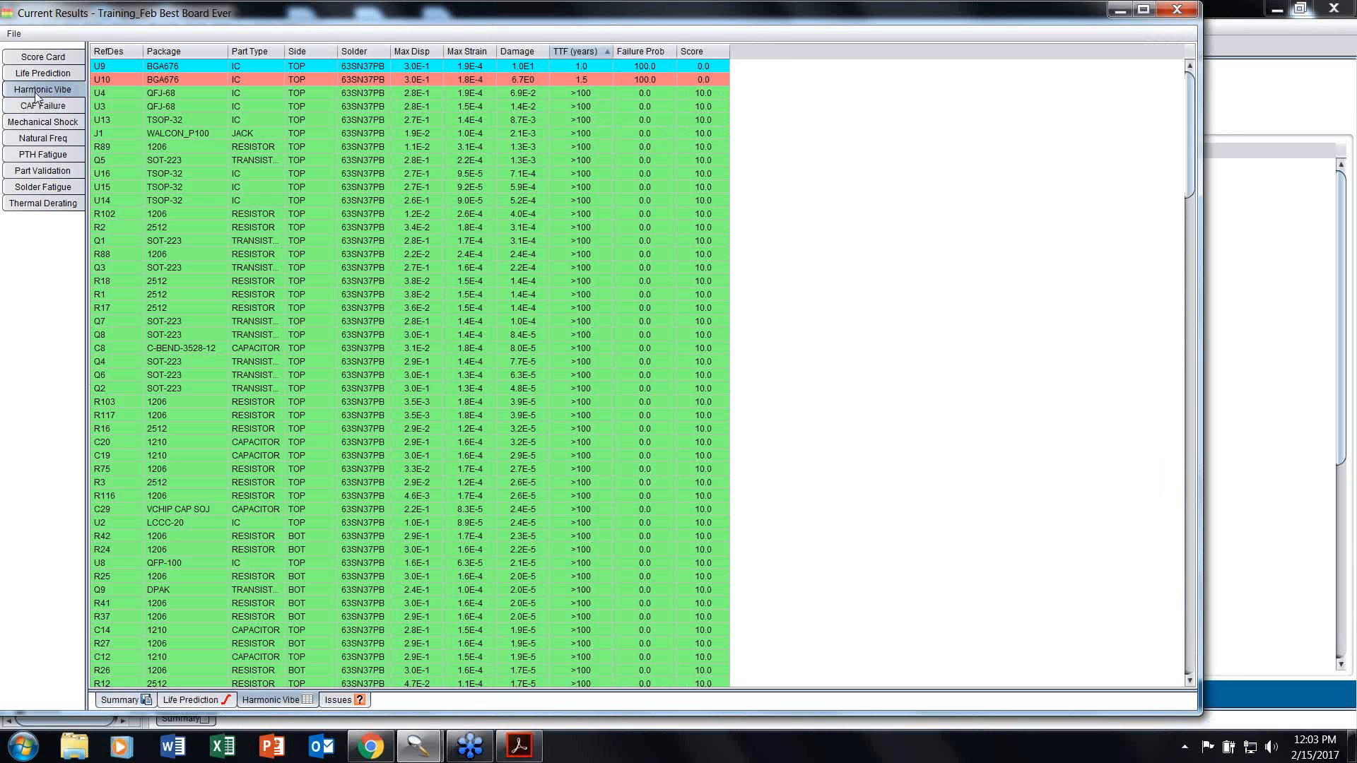
{"action": "left_click", "coordinate": [120, 699]}
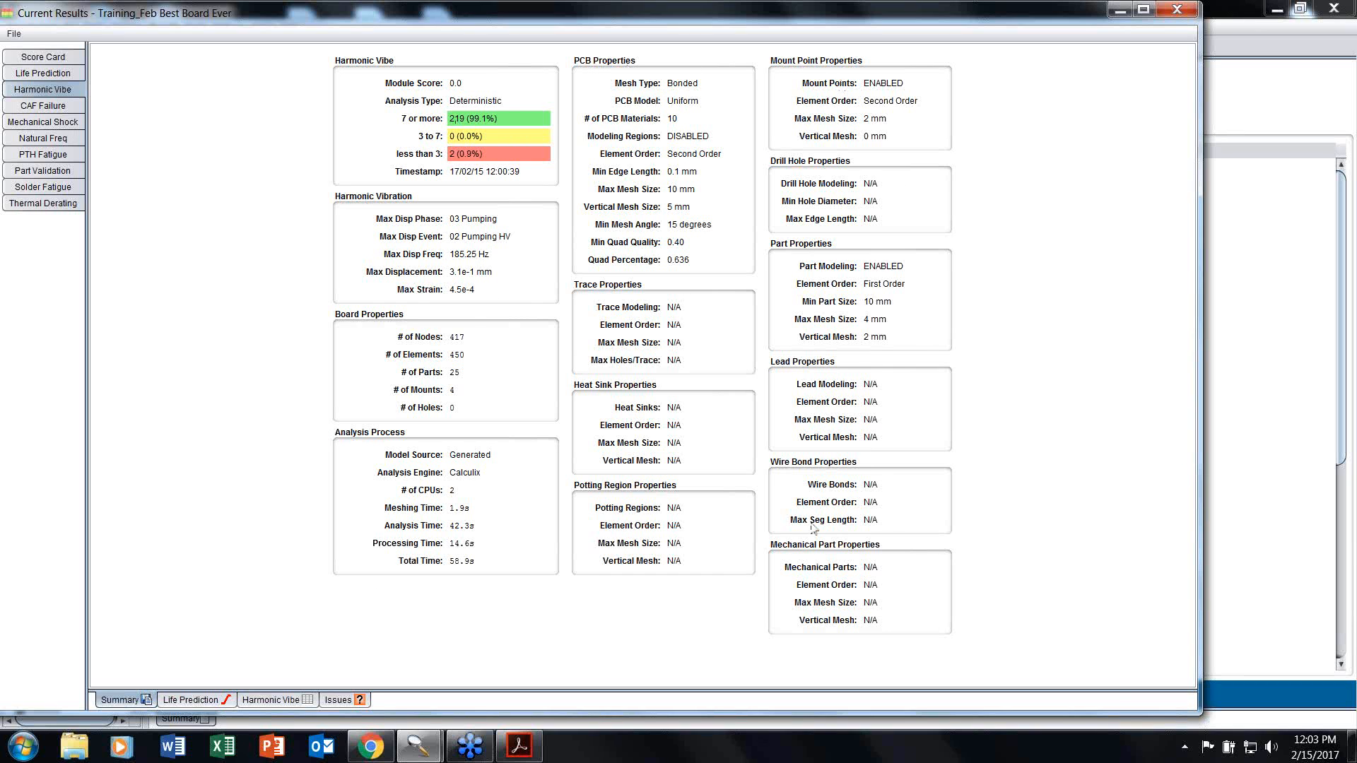
{"action": "left_click", "coordinate": [205, 701]}
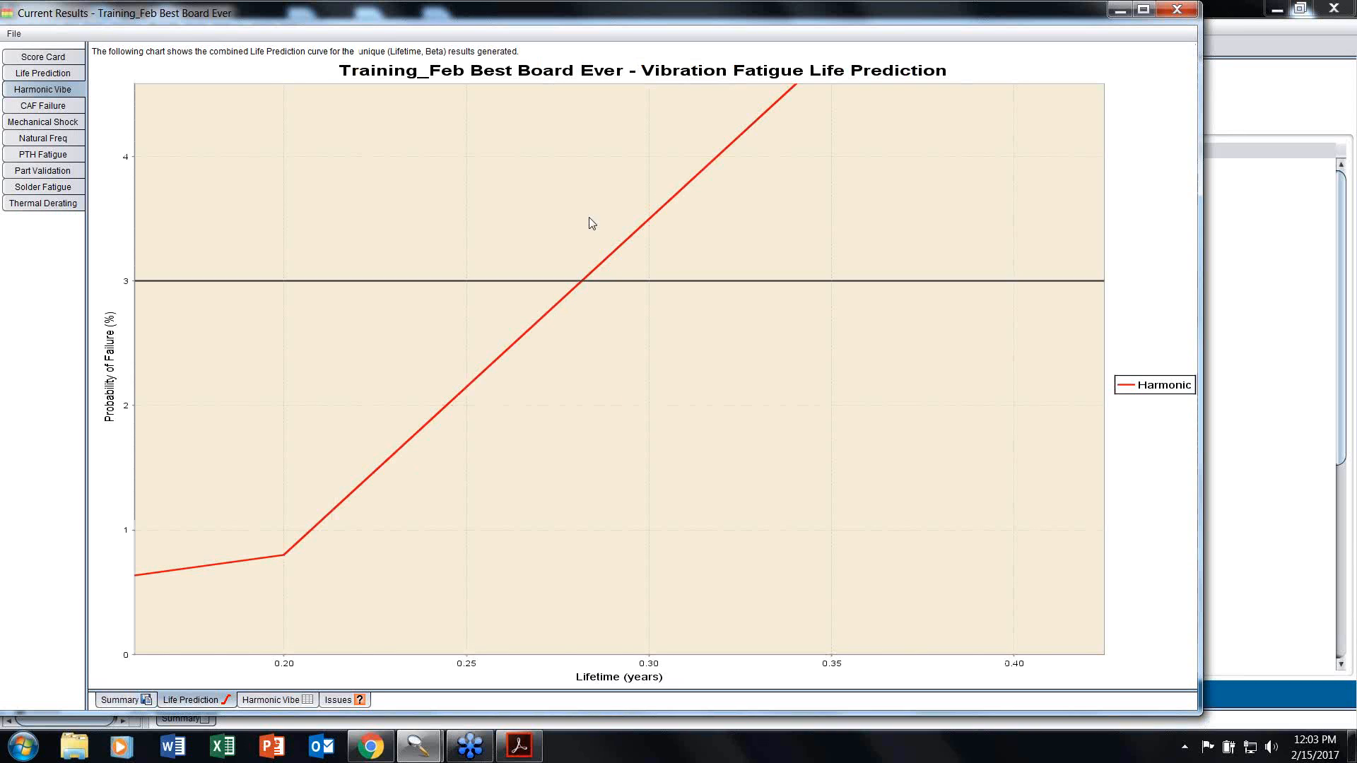
{"action": "left_click_drag", "start_coordinate": [460, 358], "coordinate": [272, 405]}
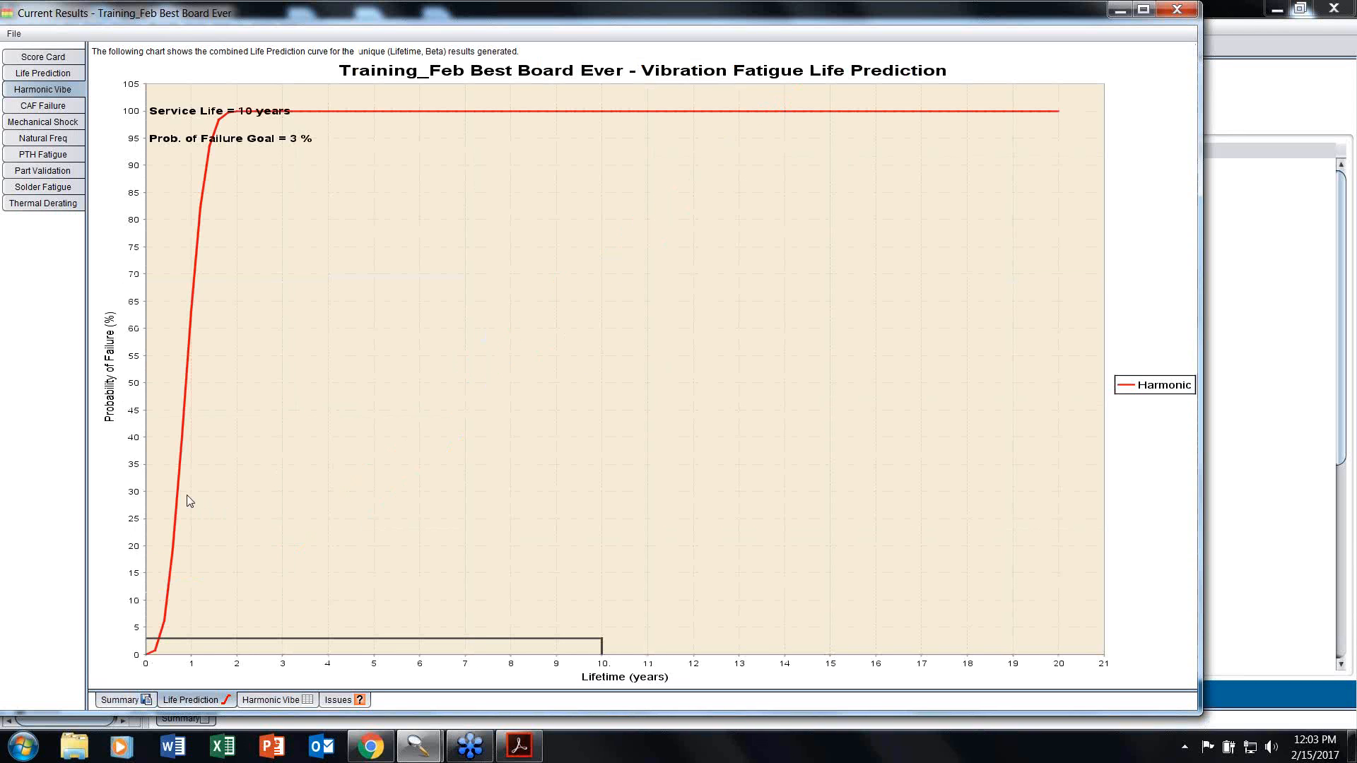
Step: Review the Harmonic Vibe parts table and the issues reported for that analysis
{"action": "left_click", "coordinate": [281, 701]}
{"action": "left_click", "coordinate": [605, 227]}
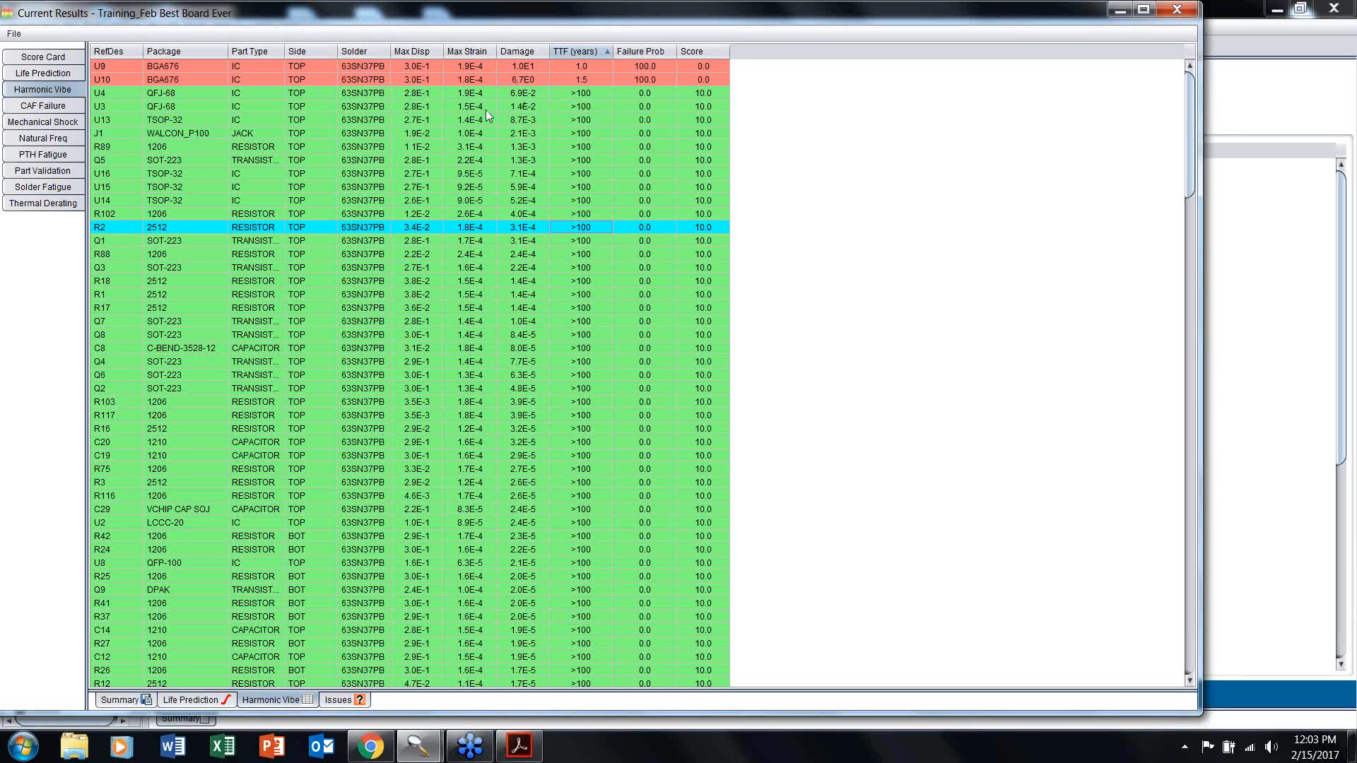
{"action": "left_click", "coordinate": [343, 700]}
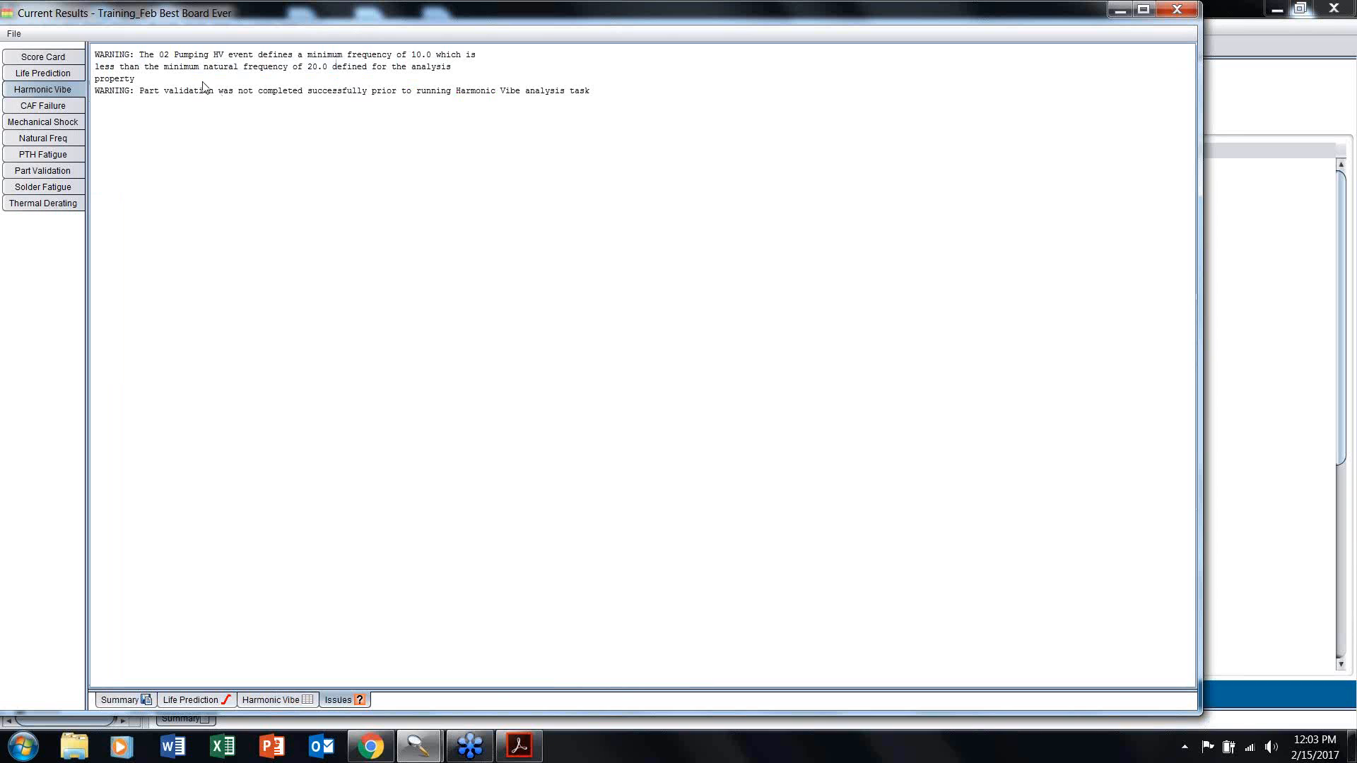
Step: Examine the CAF Failure summary, score distribution chart and results table
{"action": "left_click", "coordinate": [51, 106]}
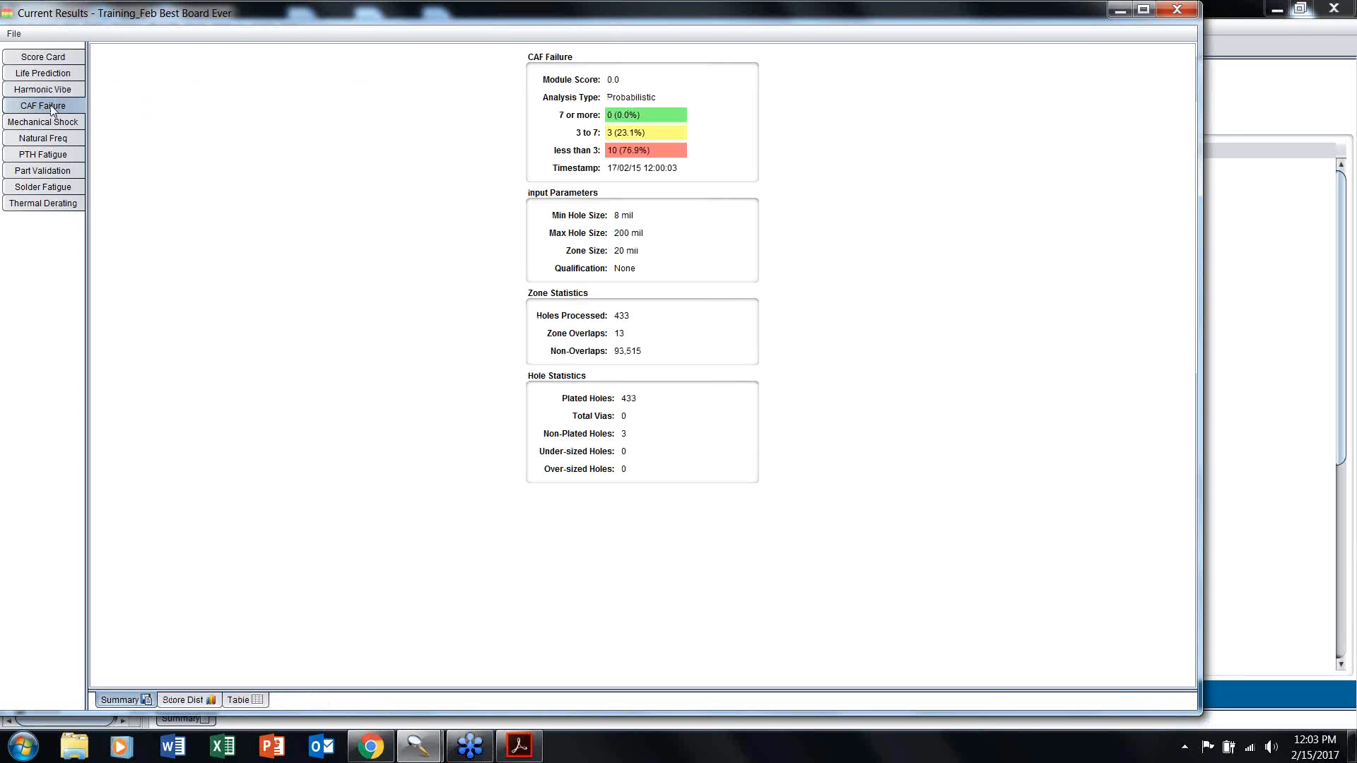
{"action": "left_click", "coordinate": [185, 700]}
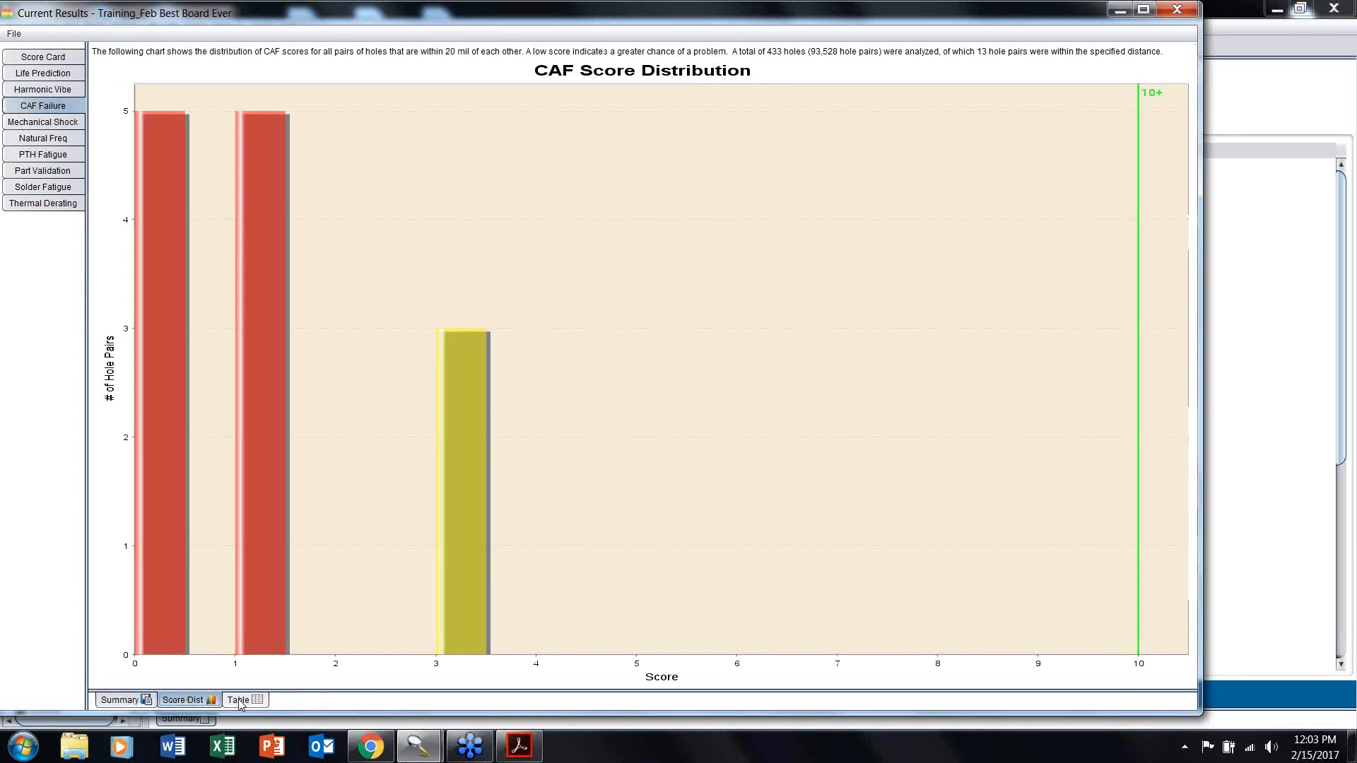
{"action": "left_click", "coordinate": [239, 700]}
Step: Examine the Mechanical Shock summary, life prediction and parts table, plus the Natural Freq summary
{"action": "left_click", "coordinate": [42, 121]}
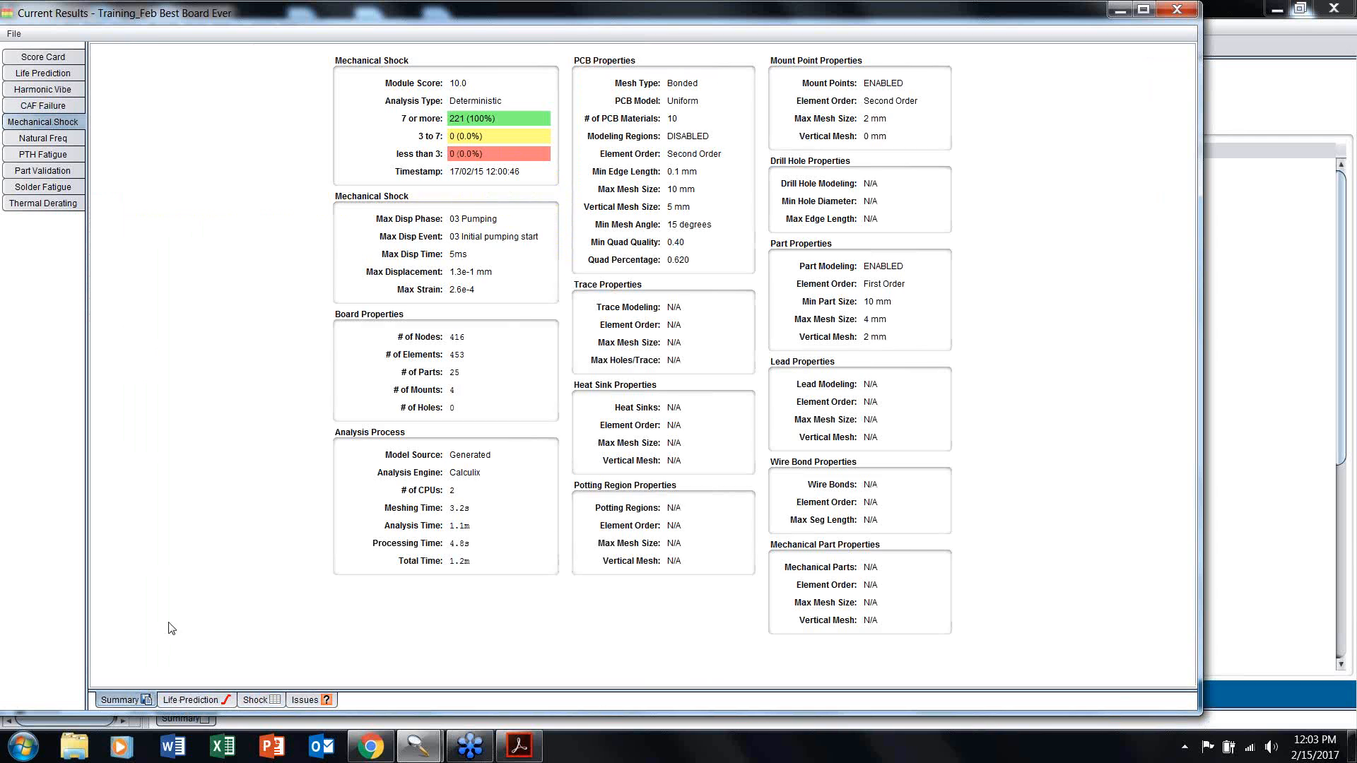
{"action": "left_click", "coordinate": [198, 700]}
{"action": "left_click", "coordinate": [262, 701]}
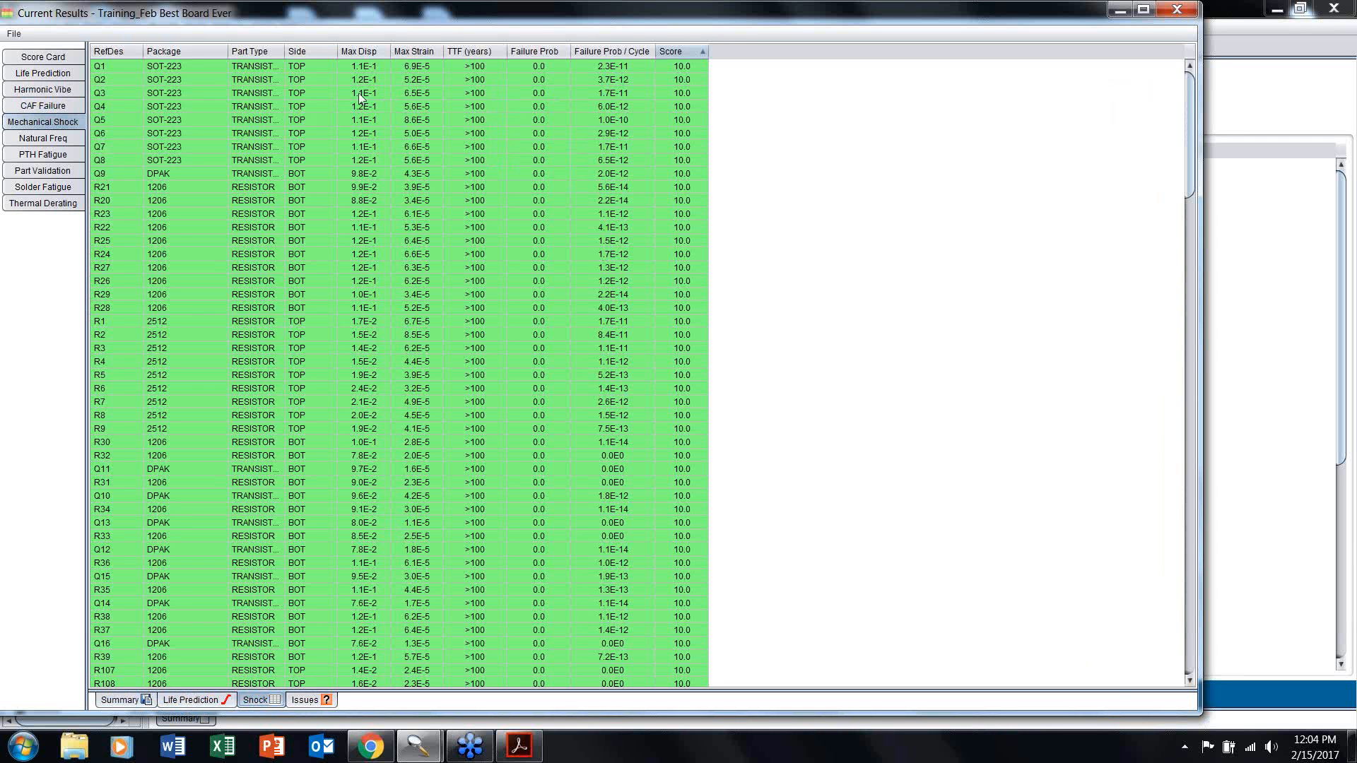
{"action": "left_click", "coordinate": [65, 138]}
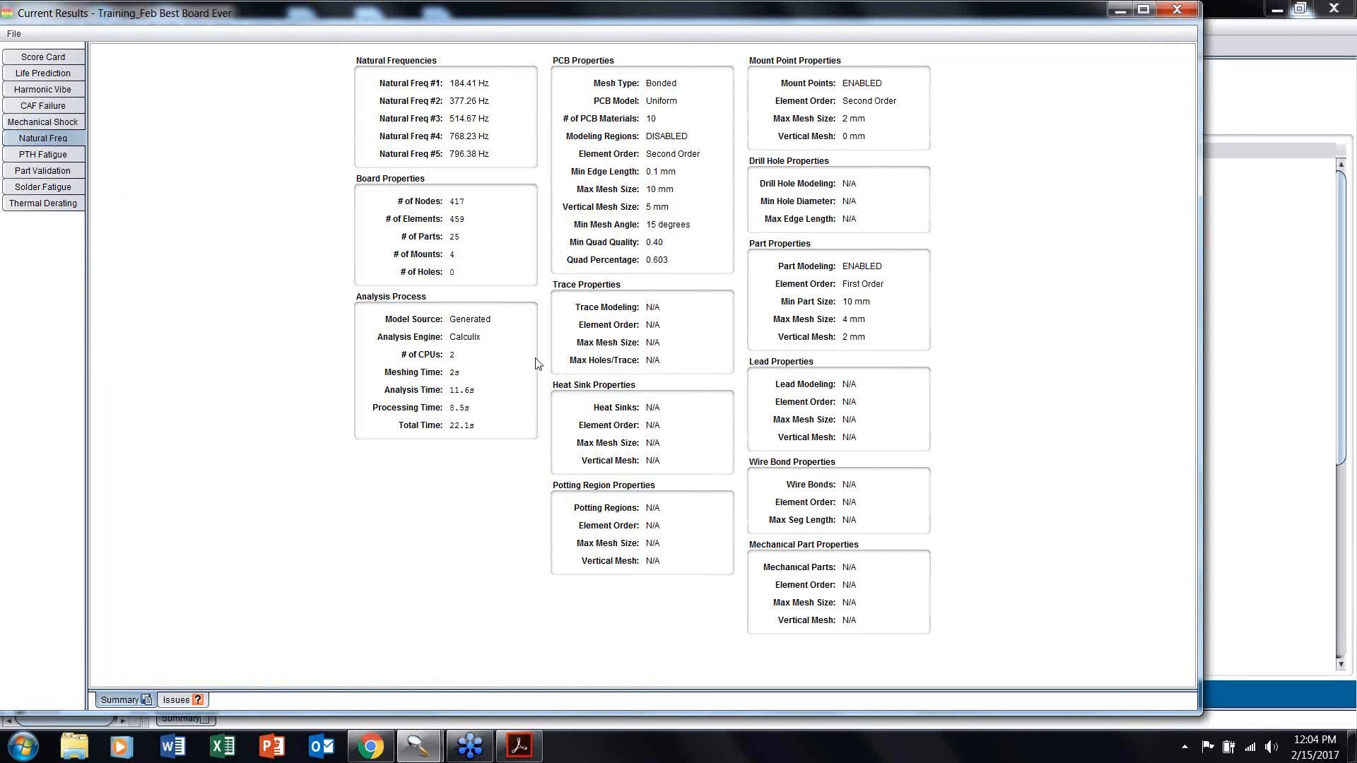
Step: Examine the PTH Fatigue results summary
{"action": "left_click", "coordinate": [40, 156]}
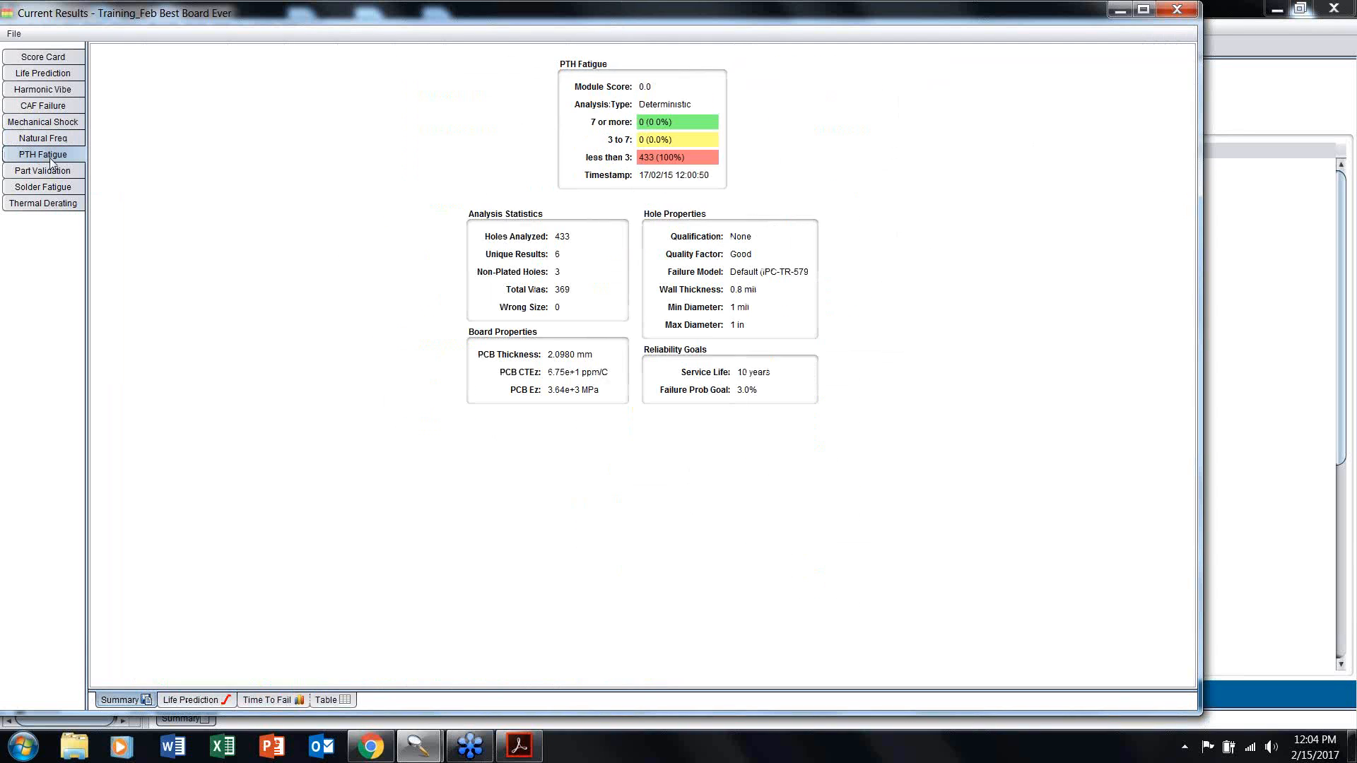
Step: Review the PTH Fatigue life prediction curve, time-to-failure distribution and per-hole results table
{"action": "left_click", "coordinate": [192, 702]}
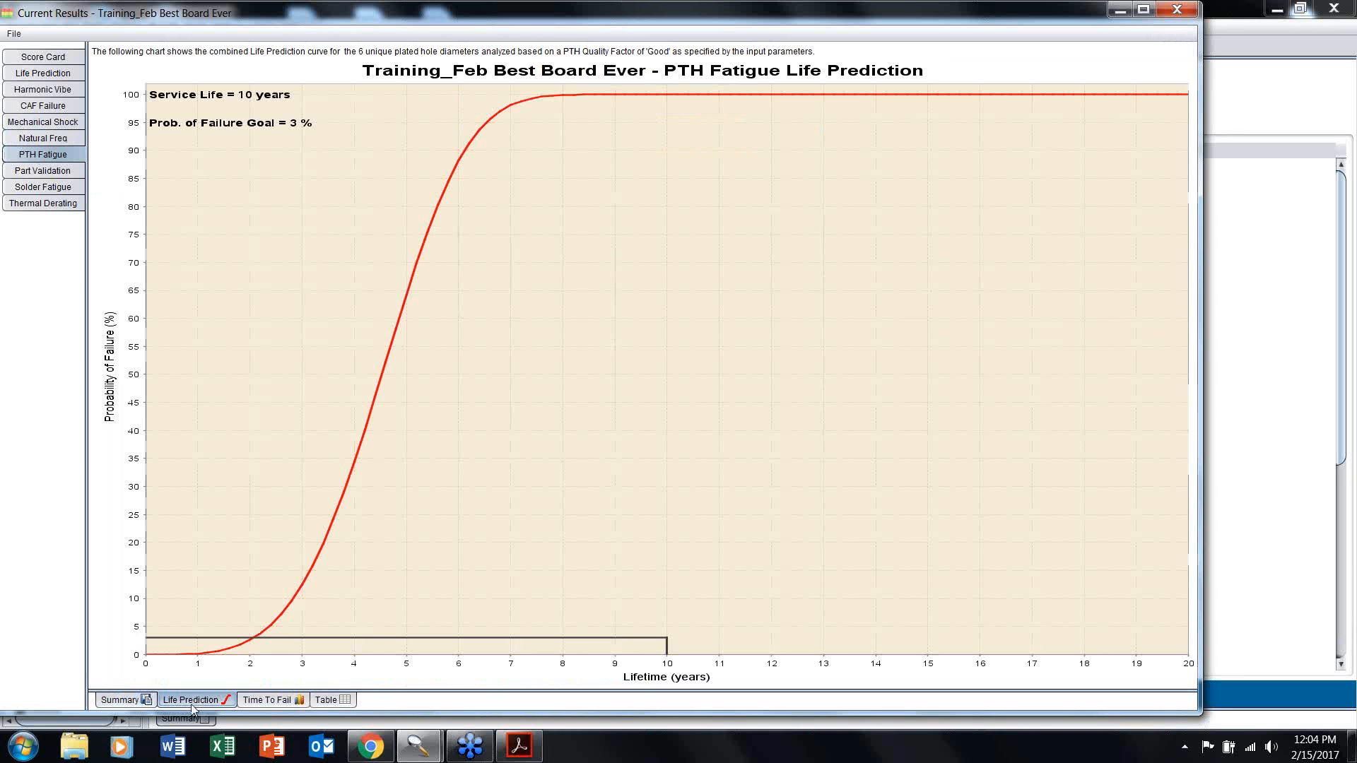
{"action": "left_click", "coordinate": [300, 703]}
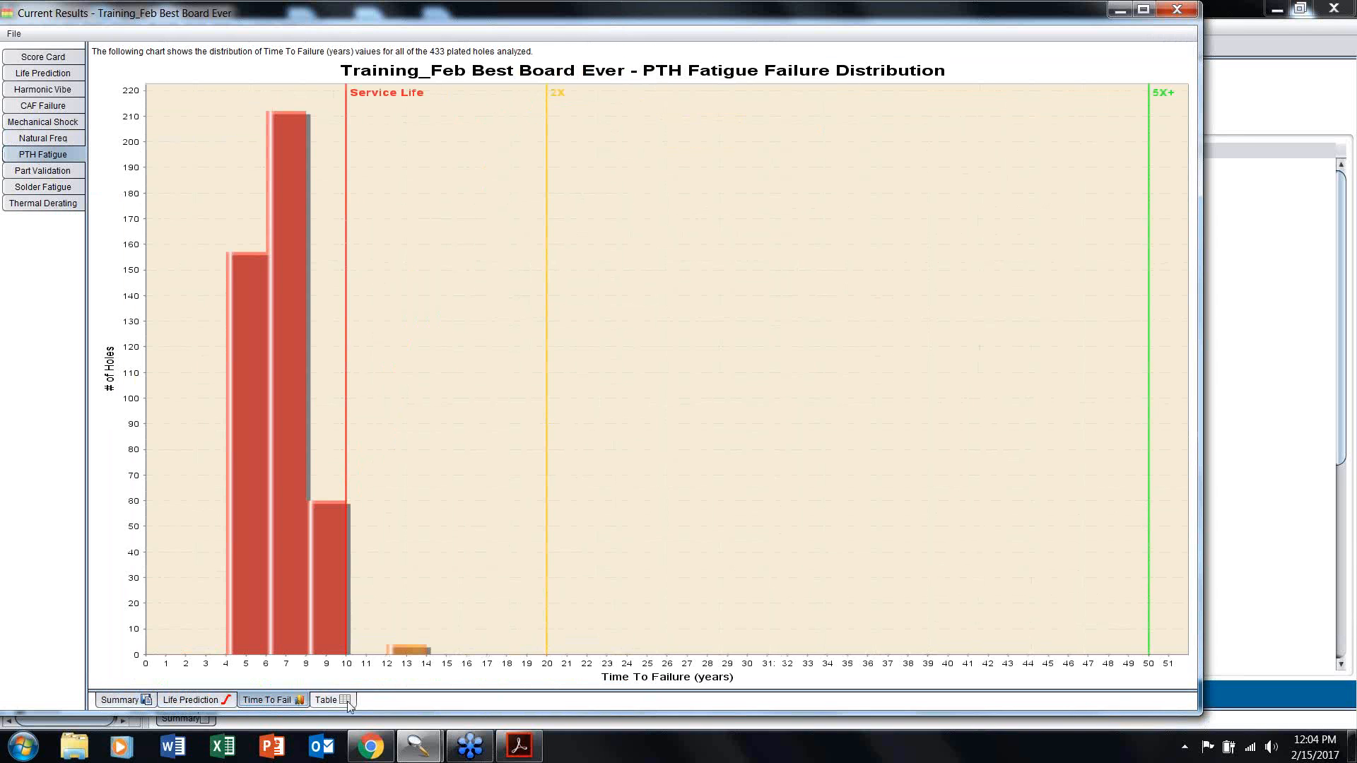
{"action": "left_click", "coordinate": [326, 700]}
{"action": "right_click", "coordinate": [362, 159]}
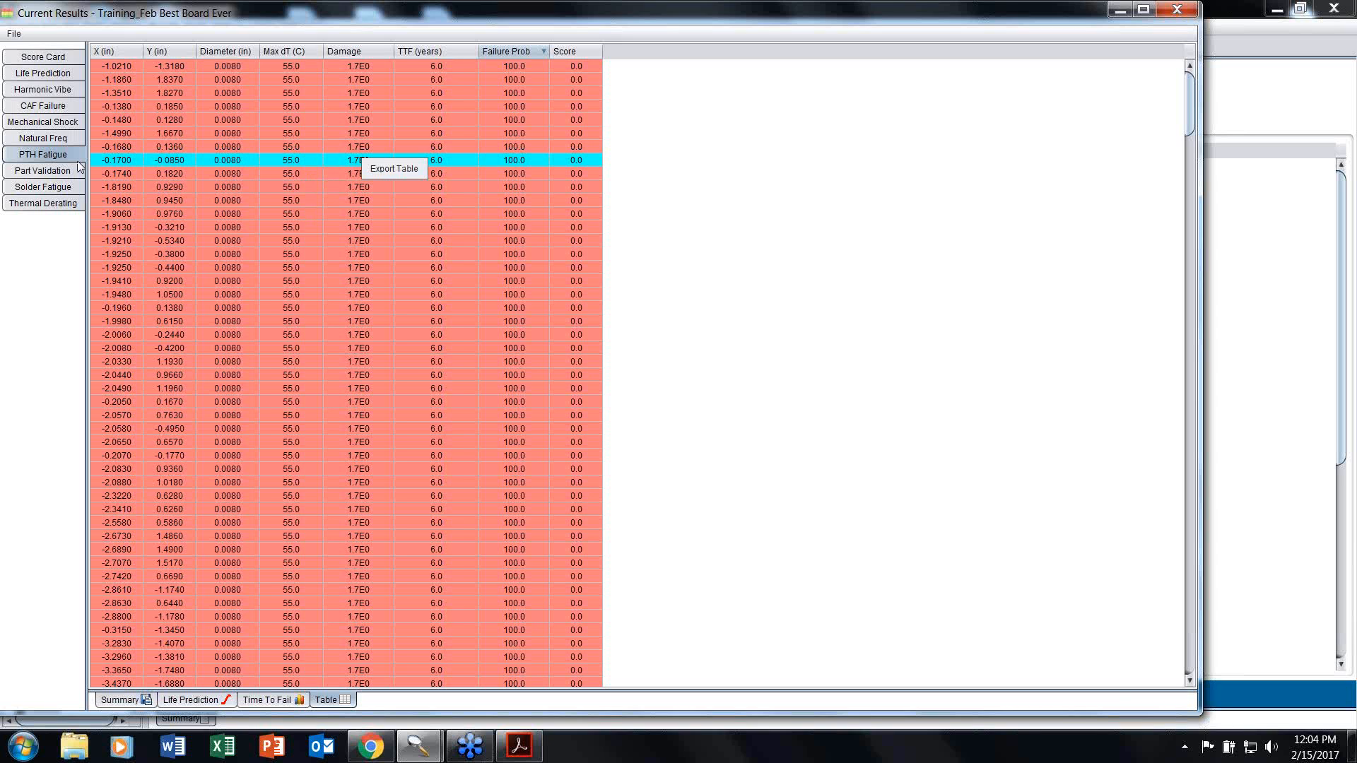
Step: Review the Solder Fatigue summary, life prediction curve and per-part results table
{"action": "left_click", "coordinate": [43, 186]}
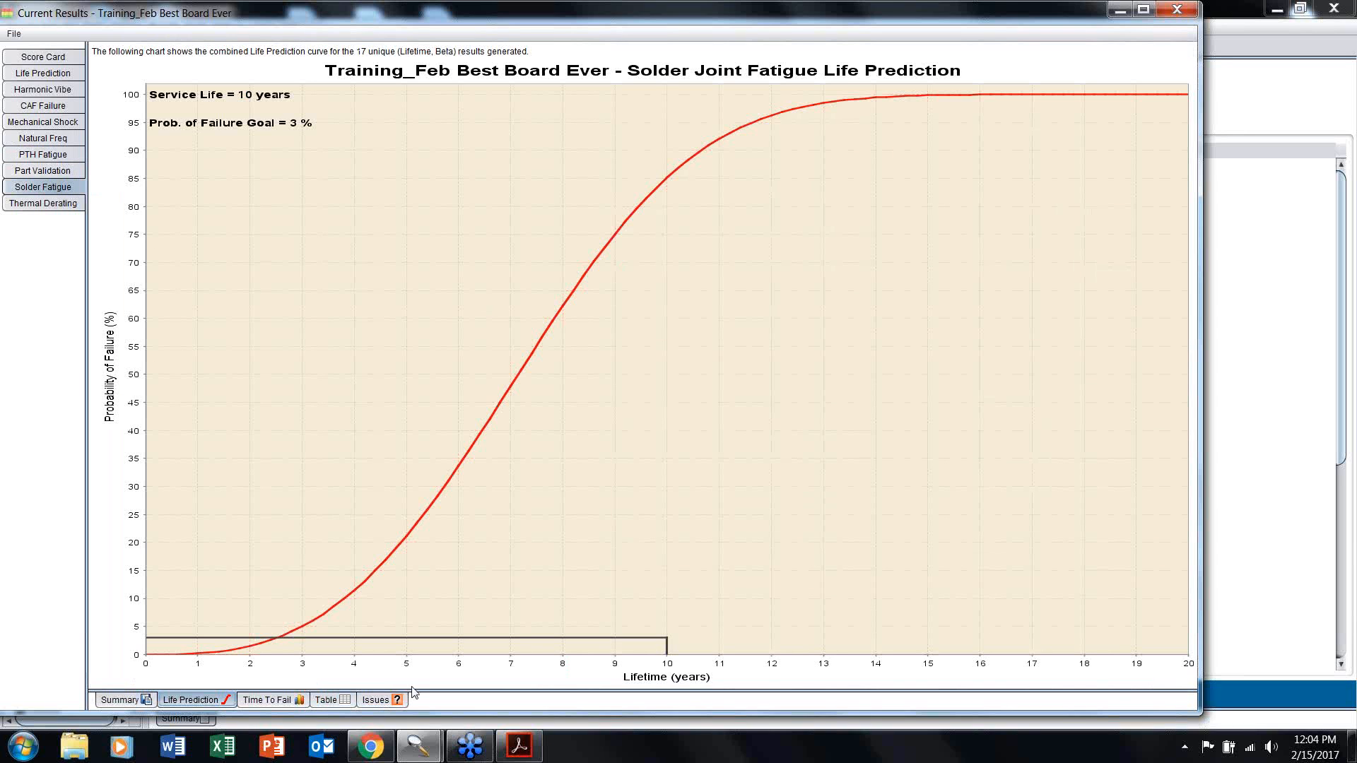
{"action": "left_click", "coordinate": [121, 701]}
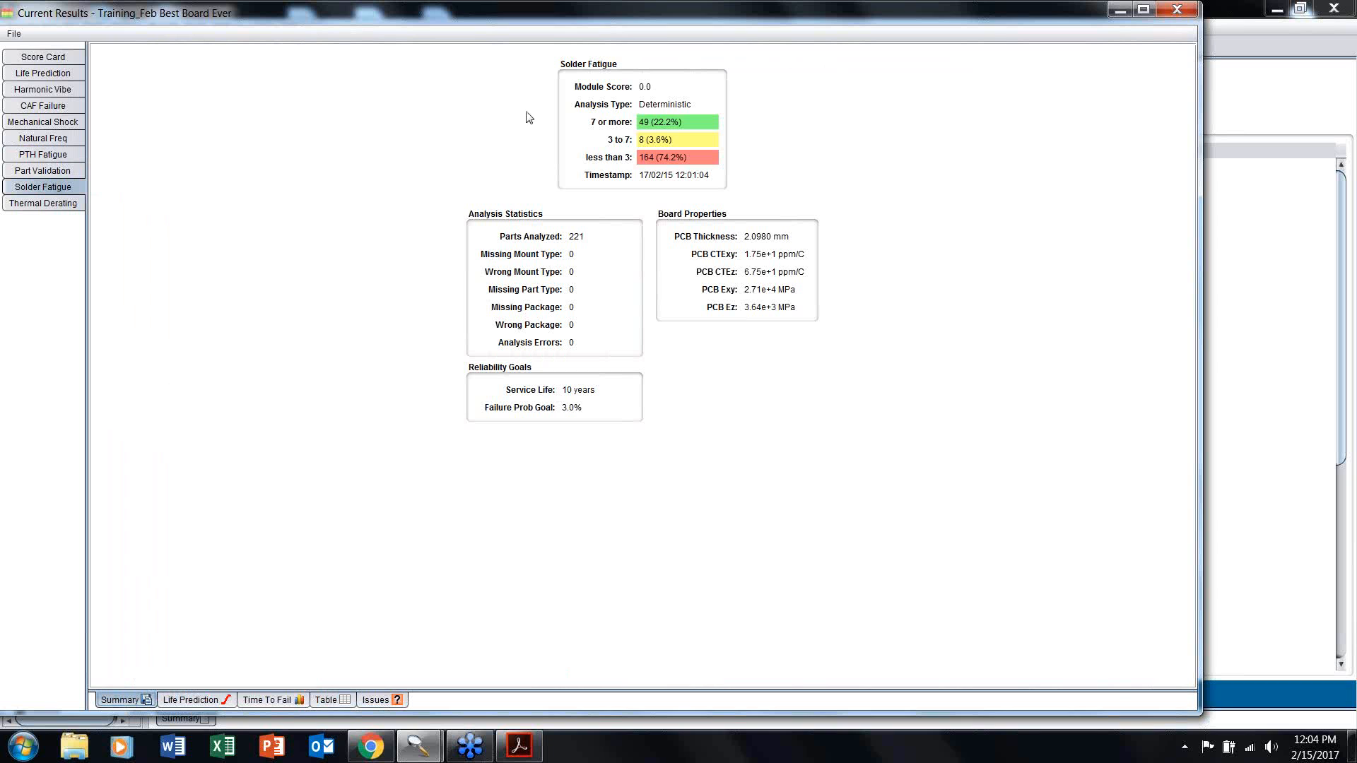
{"action": "left_click", "coordinate": [198, 701]}
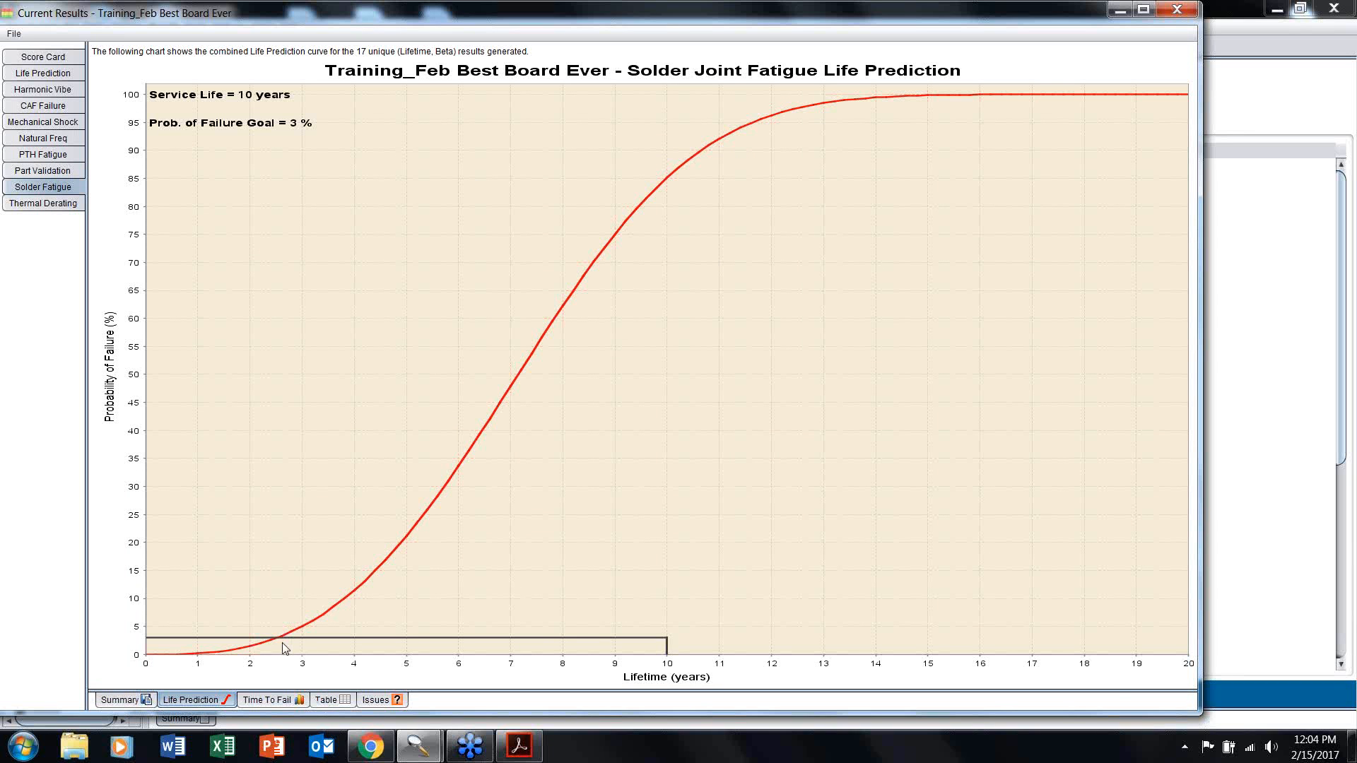
{"action": "left_click", "coordinate": [329, 702]}
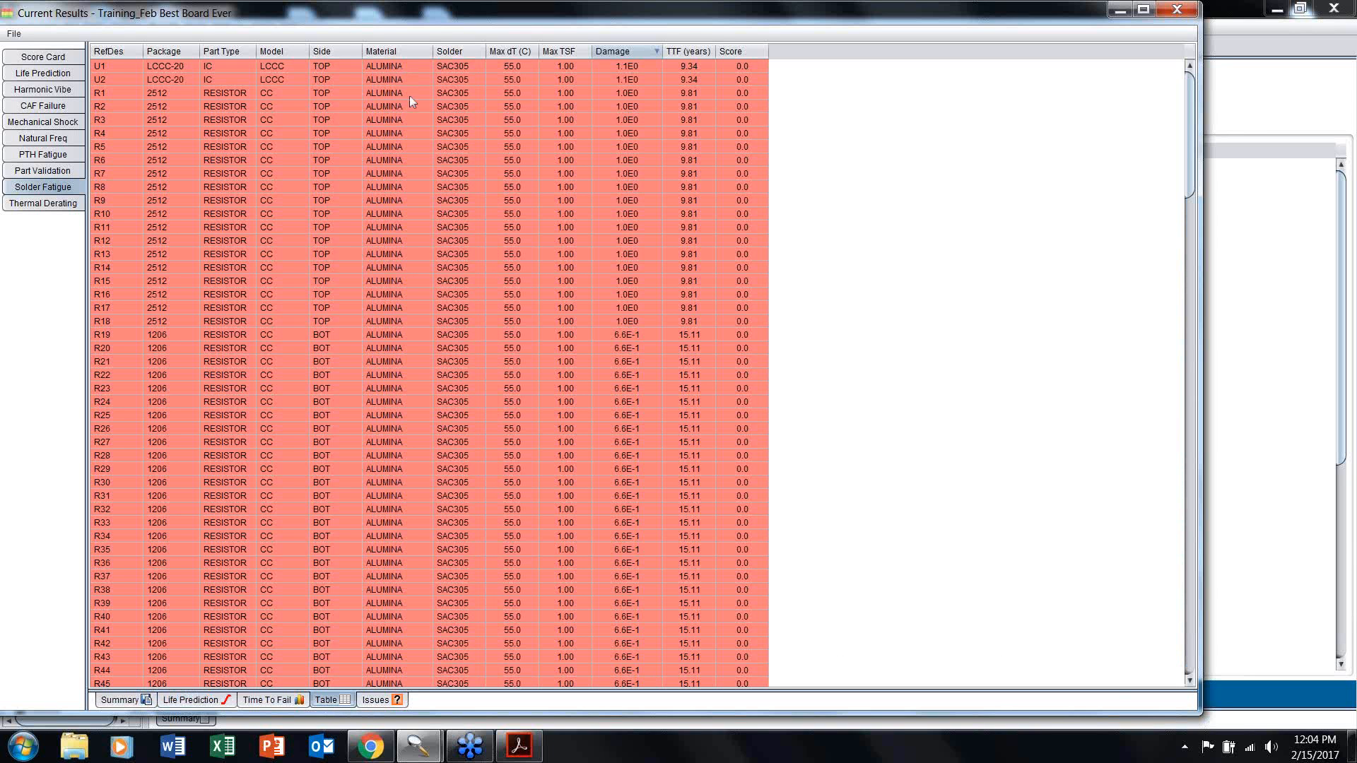
Step: View the solder fatigue life prediction curve for resistor R23 alone and close it
{"action": "right_click", "coordinate": [414, 388]}
{"action": "left_click", "coordinate": [427, 411]}
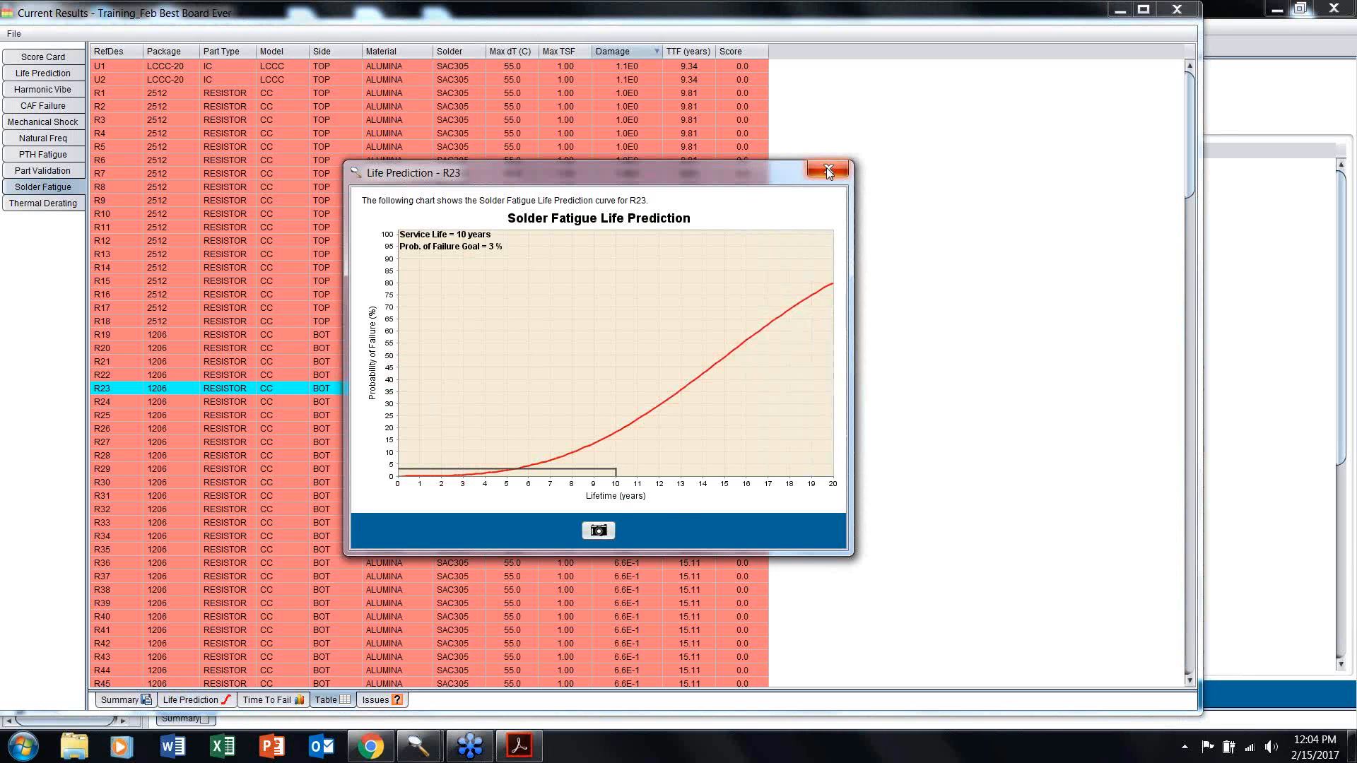
{"action": "left_click", "coordinate": [828, 171]}
Step: View the combined solder fatigue life prediction for the rows R18 through R28 and close the chart
{"action": "left_click", "coordinate": [223, 253], "text": "shift"}
{"action": "left_click", "coordinate": [324, 332], "text": "shift"}
{"action": "right_click", "coordinate": [326, 325]}
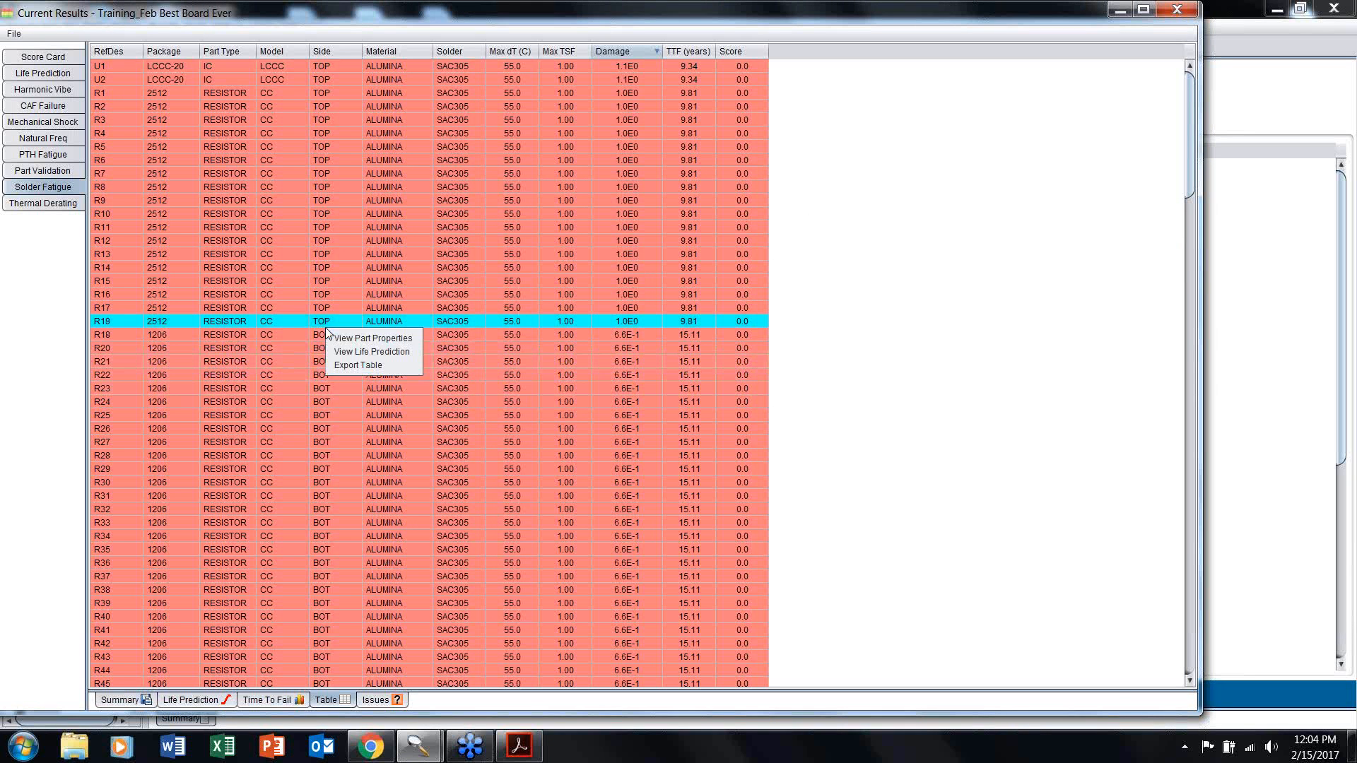
{"action": "left_click", "coordinate": [288, 456], "text": "shift"}
{"action": "right_click", "coordinate": [291, 454]}
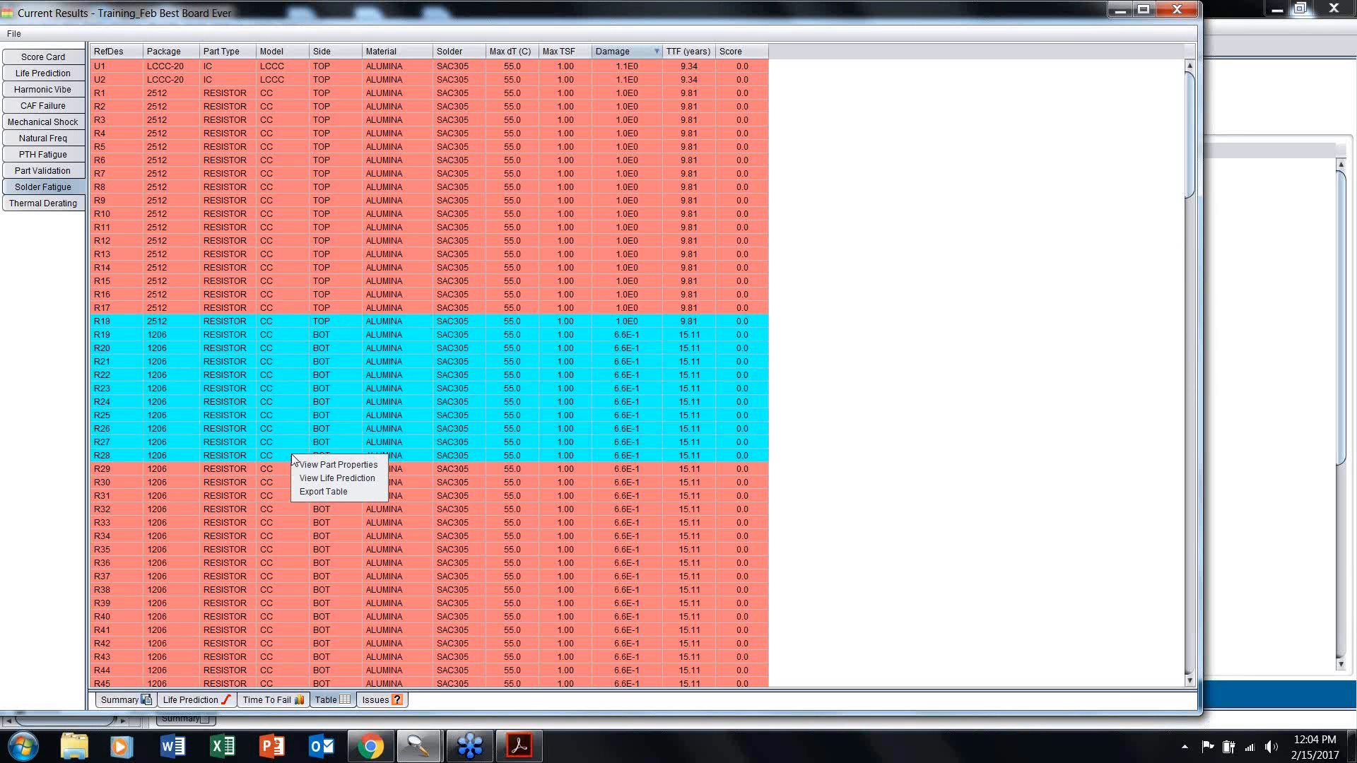
{"action": "left_click", "coordinate": [342, 480]}
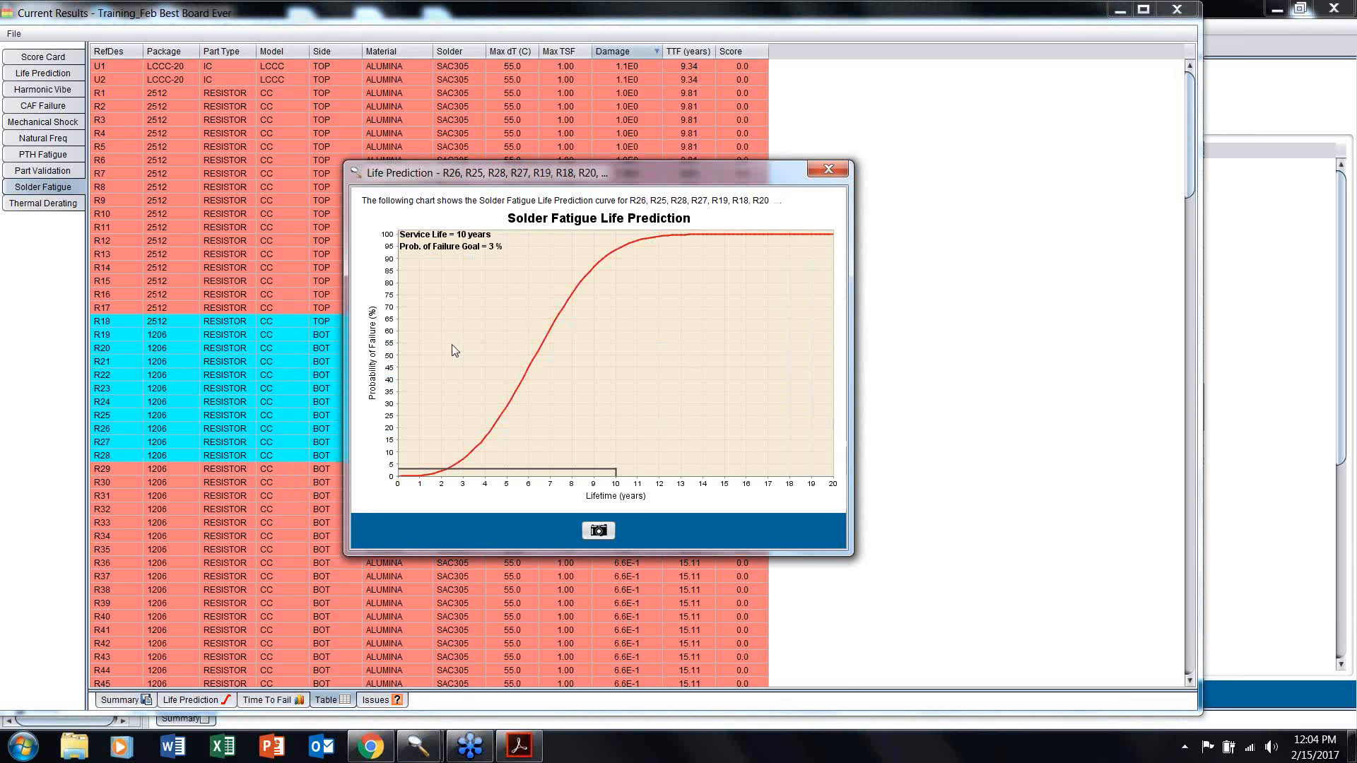
{"action": "left_click", "coordinate": [829, 169]}
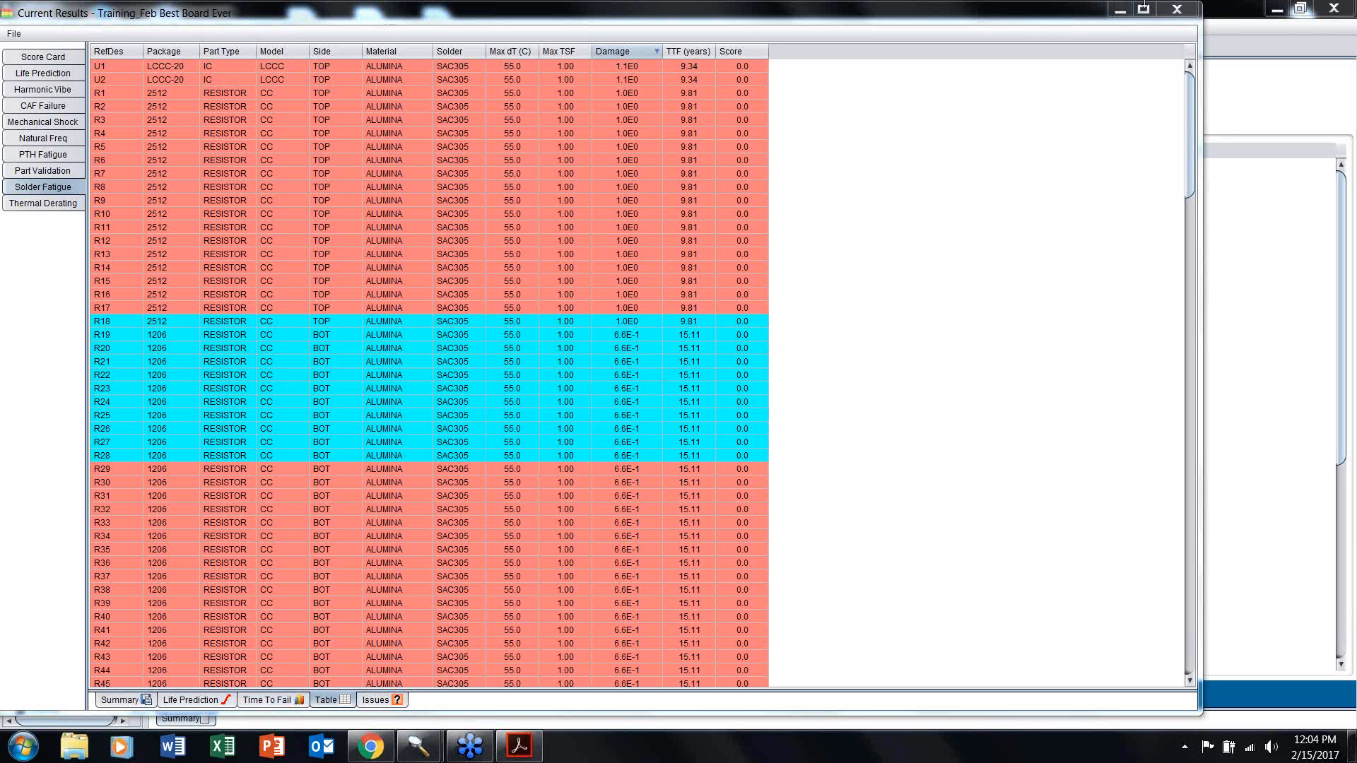
Step: Close the current results and run the Random Vibe analysis for Best Board Ever with its existing properties
{"action": "left_click", "coordinate": [1175, 10]}
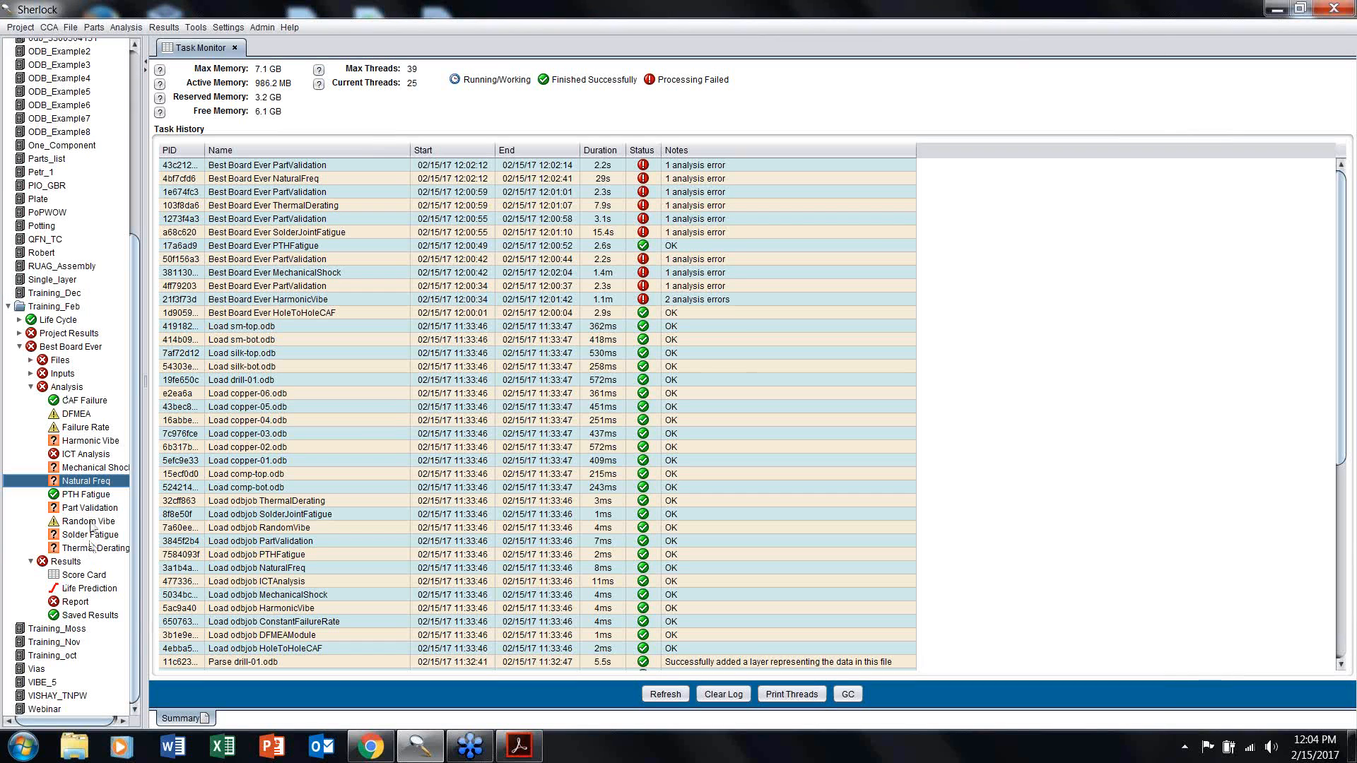
{"action": "right_click", "coordinate": [92, 523]}
{"action": "left_click", "coordinate": [113, 560]}
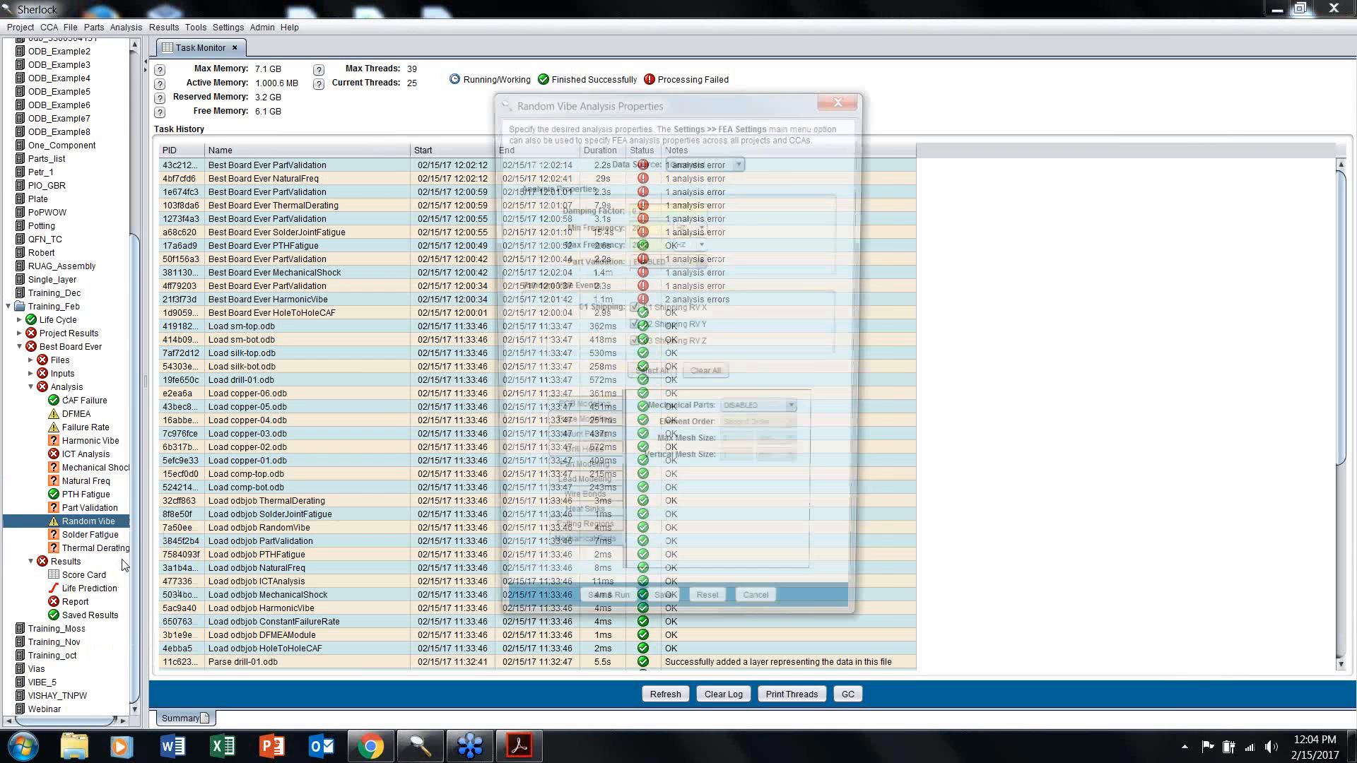
{"action": "left_click", "coordinate": [599, 620]}
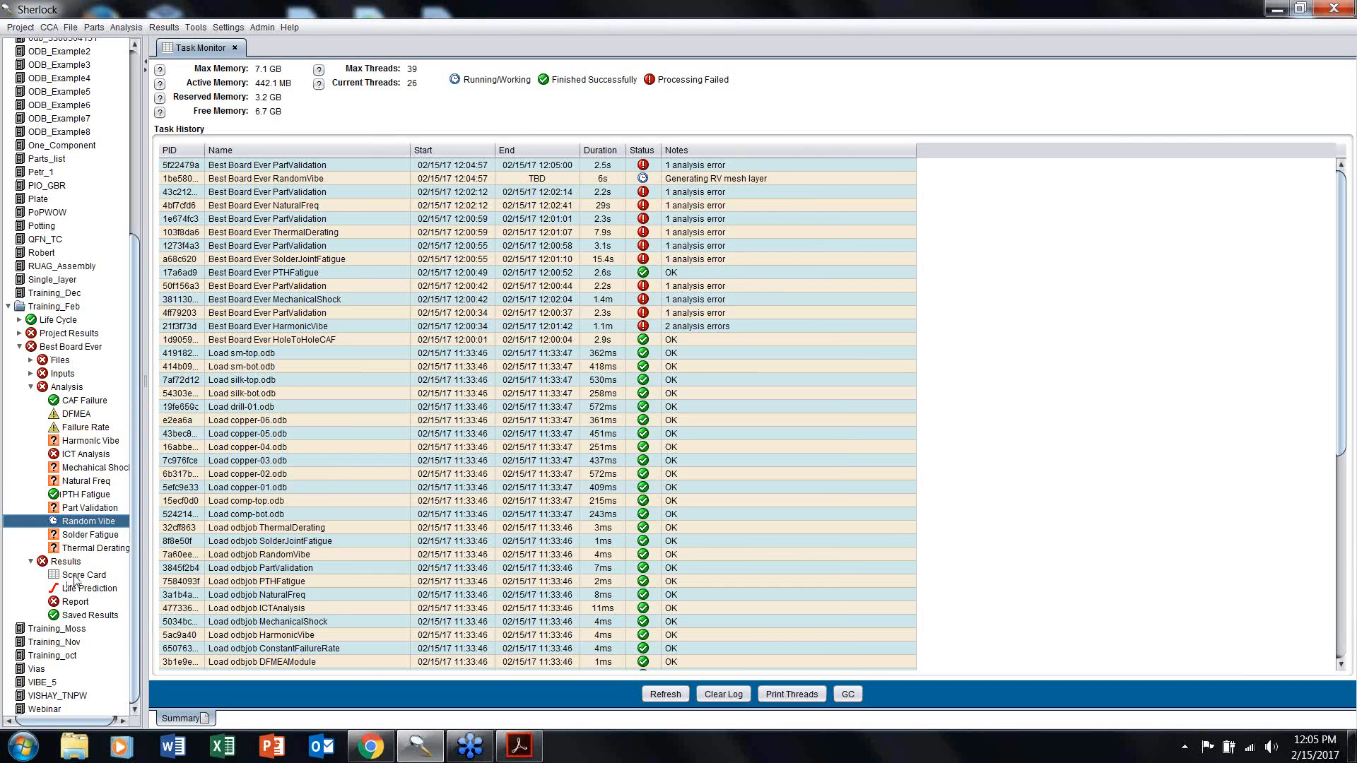
Step: Check the score card of Best Board Ever and close the results
{"action": "left_click", "coordinate": [77, 576]}
{"action": "double_click", "coordinate": [77, 576]}
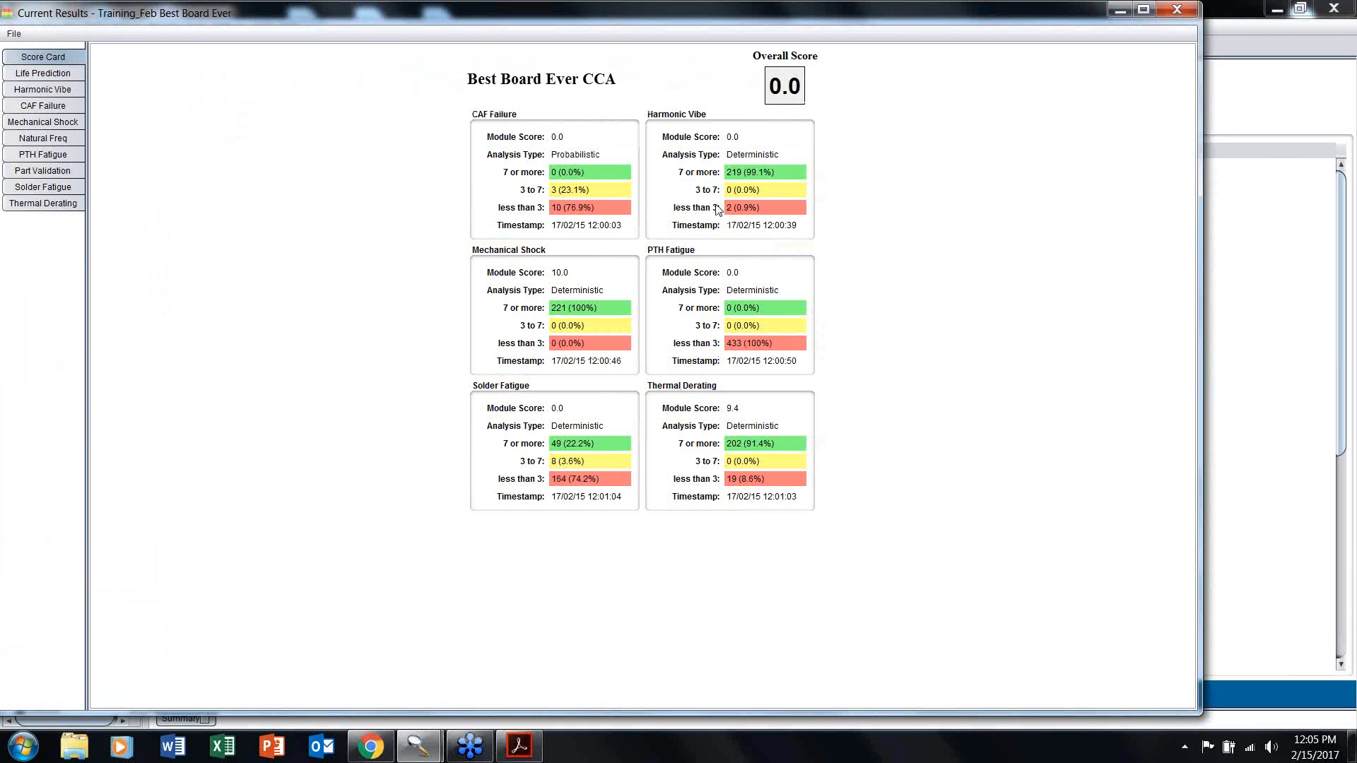
{"action": "left_click", "coordinate": [1182, 12]}
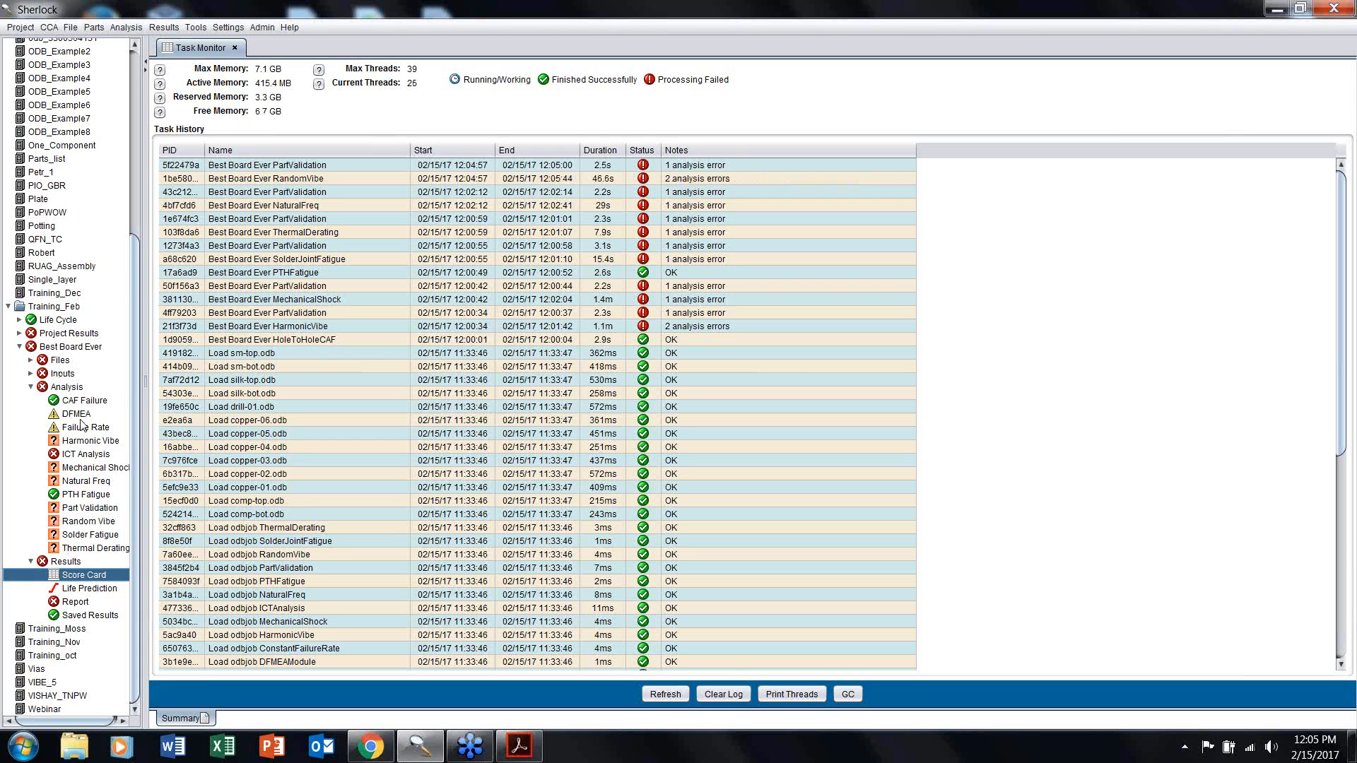
Step: Generate the circuit card report for Best Board Ever with the current report settings, and check the score card including Random Vibe
{"action": "right_click", "coordinate": [75, 604]}
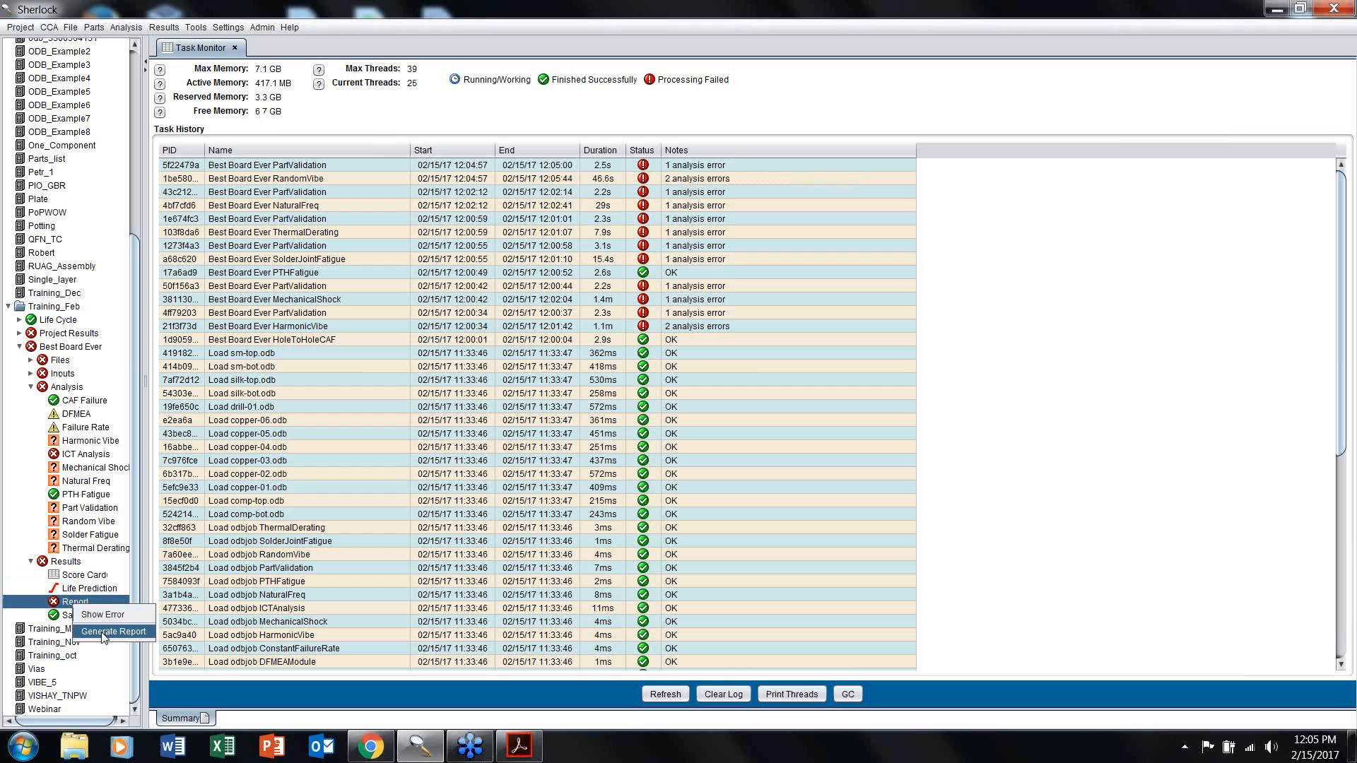
{"action": "left_click", "coordinate": [103, 633]}
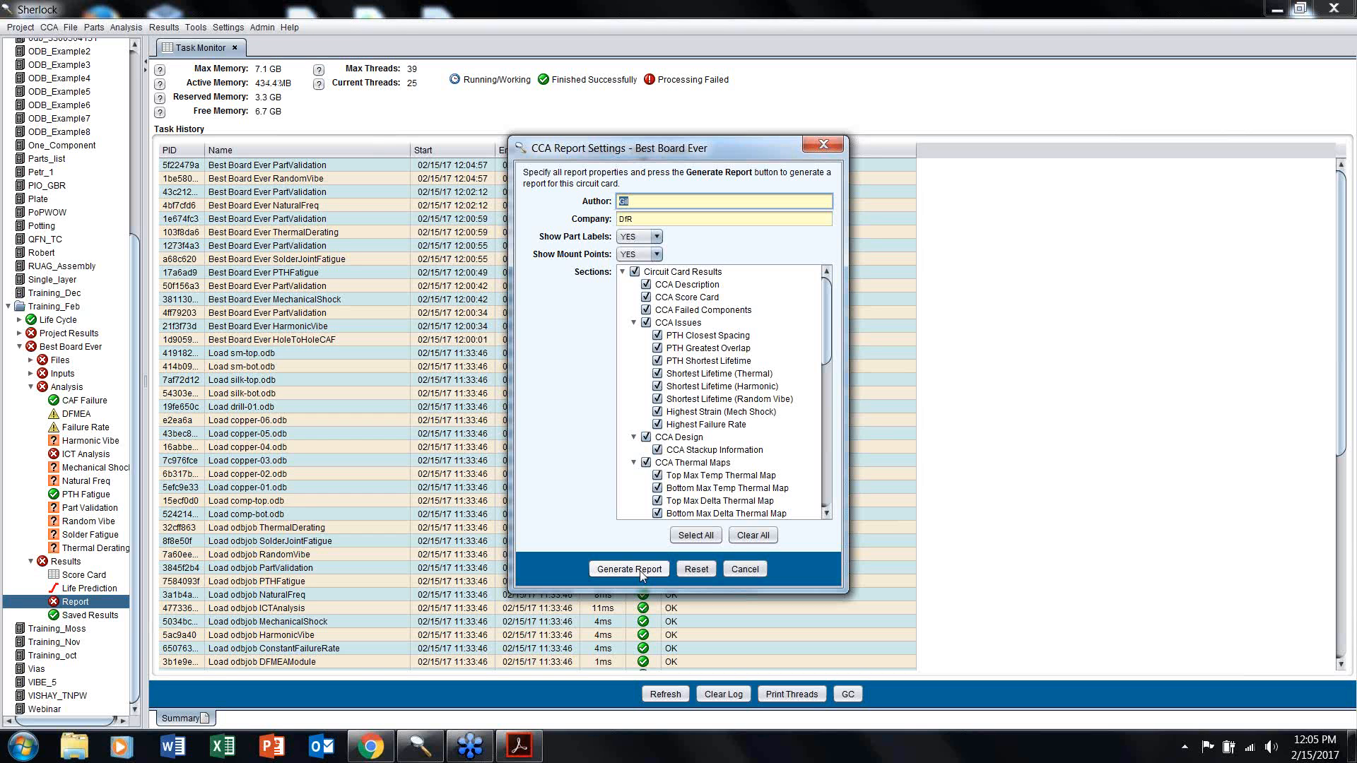
{"action": "left_click", "coordinate": [639, 570]}
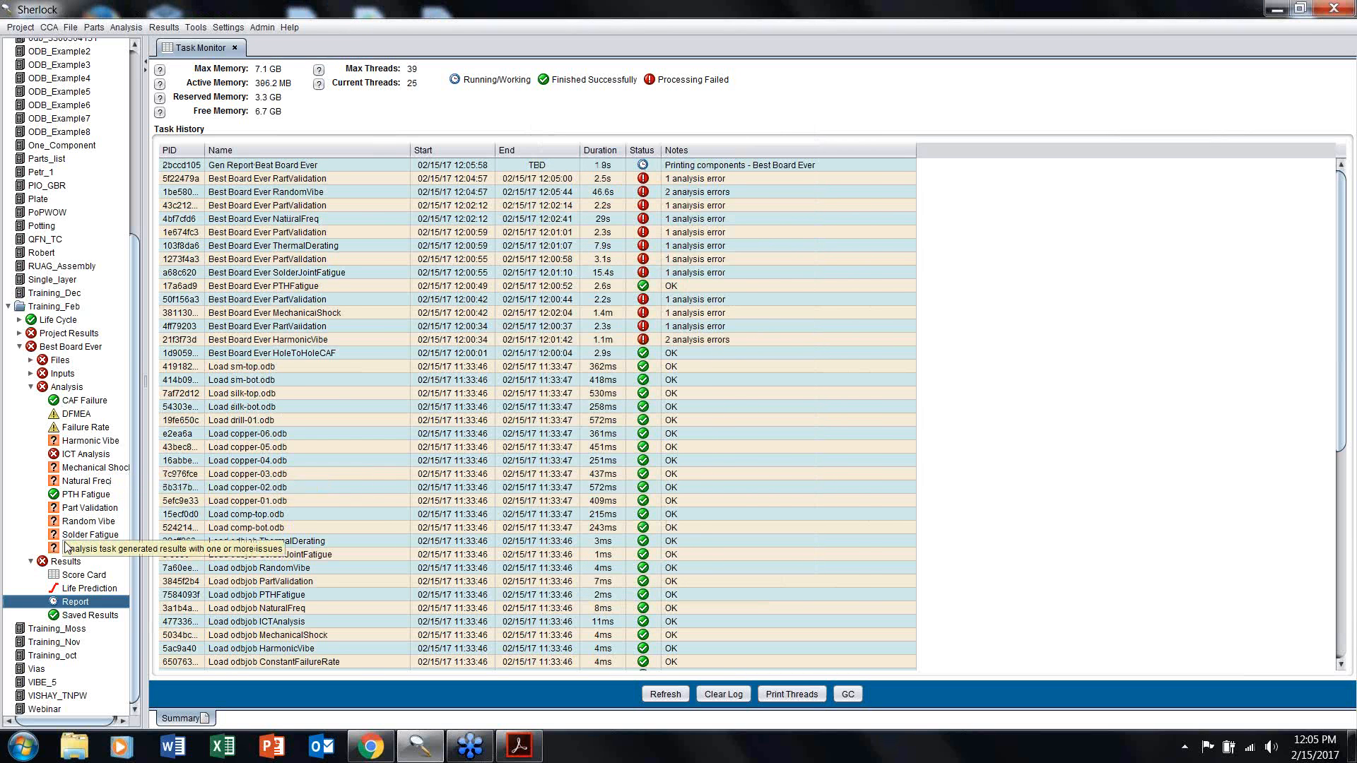
{"action": "double_click", "coordinate": [77, 576]}
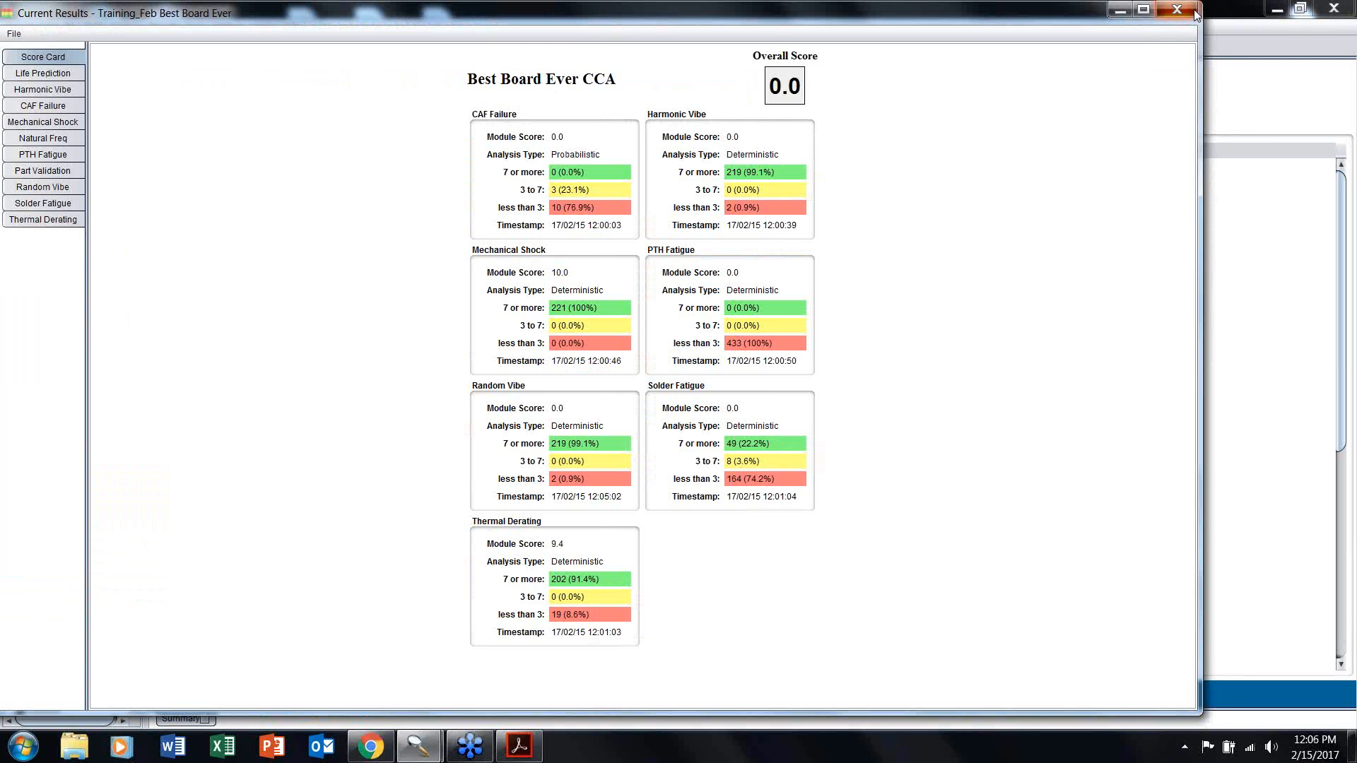
{"action": "key", "text": "alt+F4"}
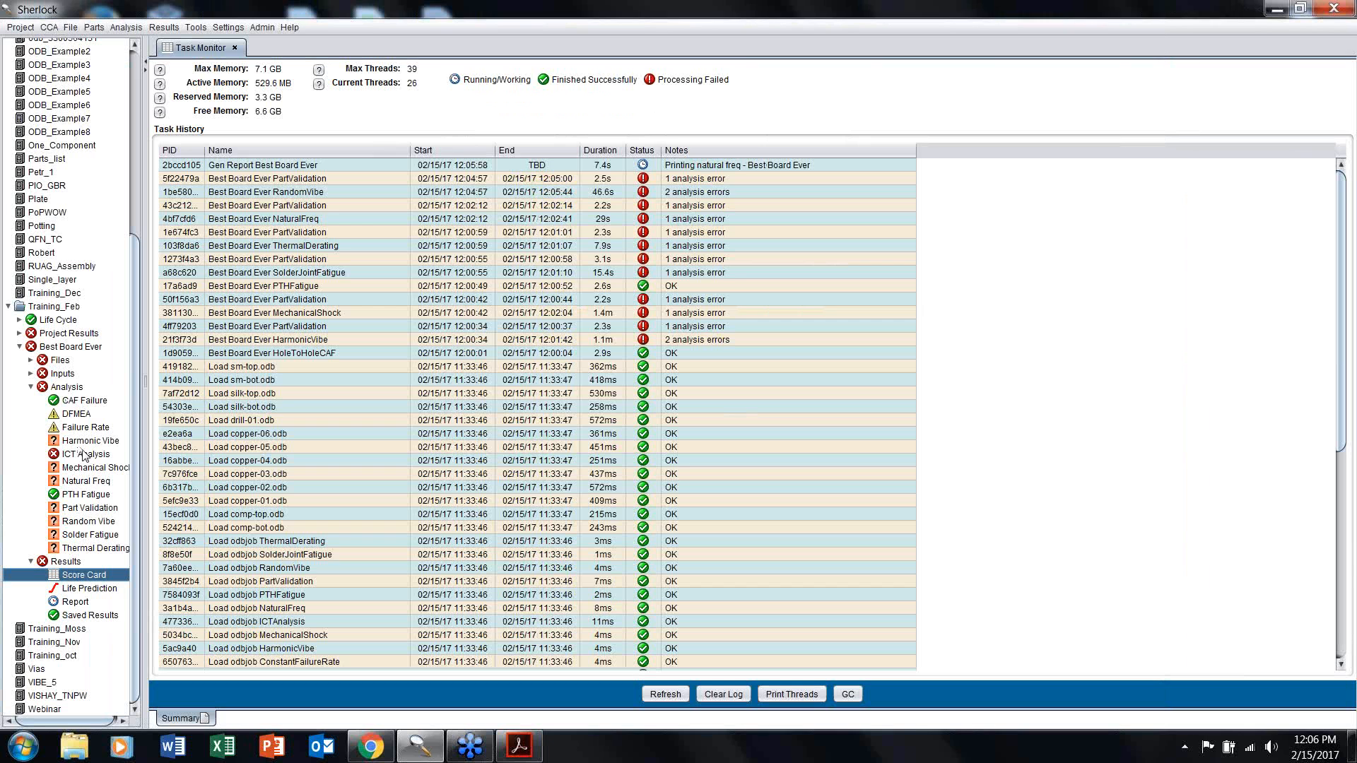
Step: Inspect the FEA result layers HV E 185.25 Hz, RV Disp RMS and RV E RMS on the board, and close the layer view
{"action": "right_click", "coordinate": [78, 443]}
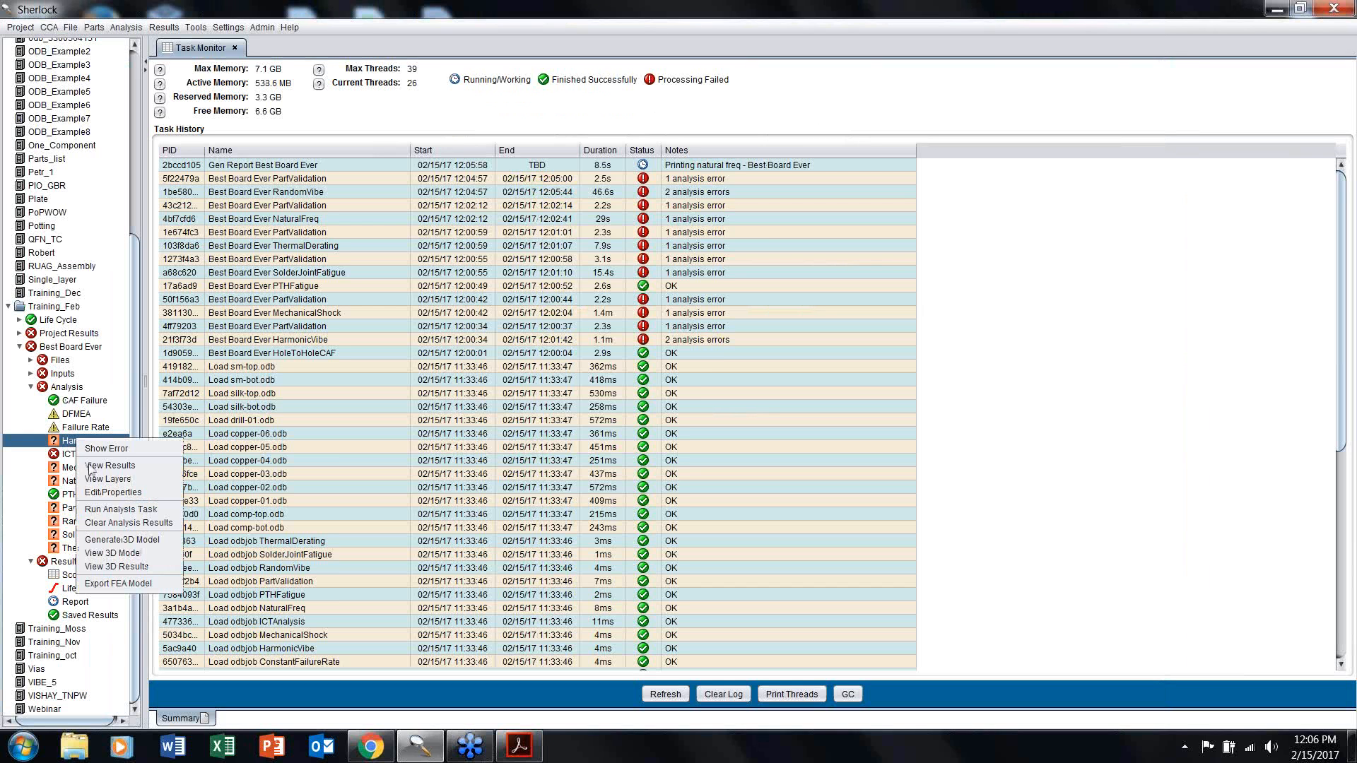
{"action": "left_click", "coordinate": [131, 480]}
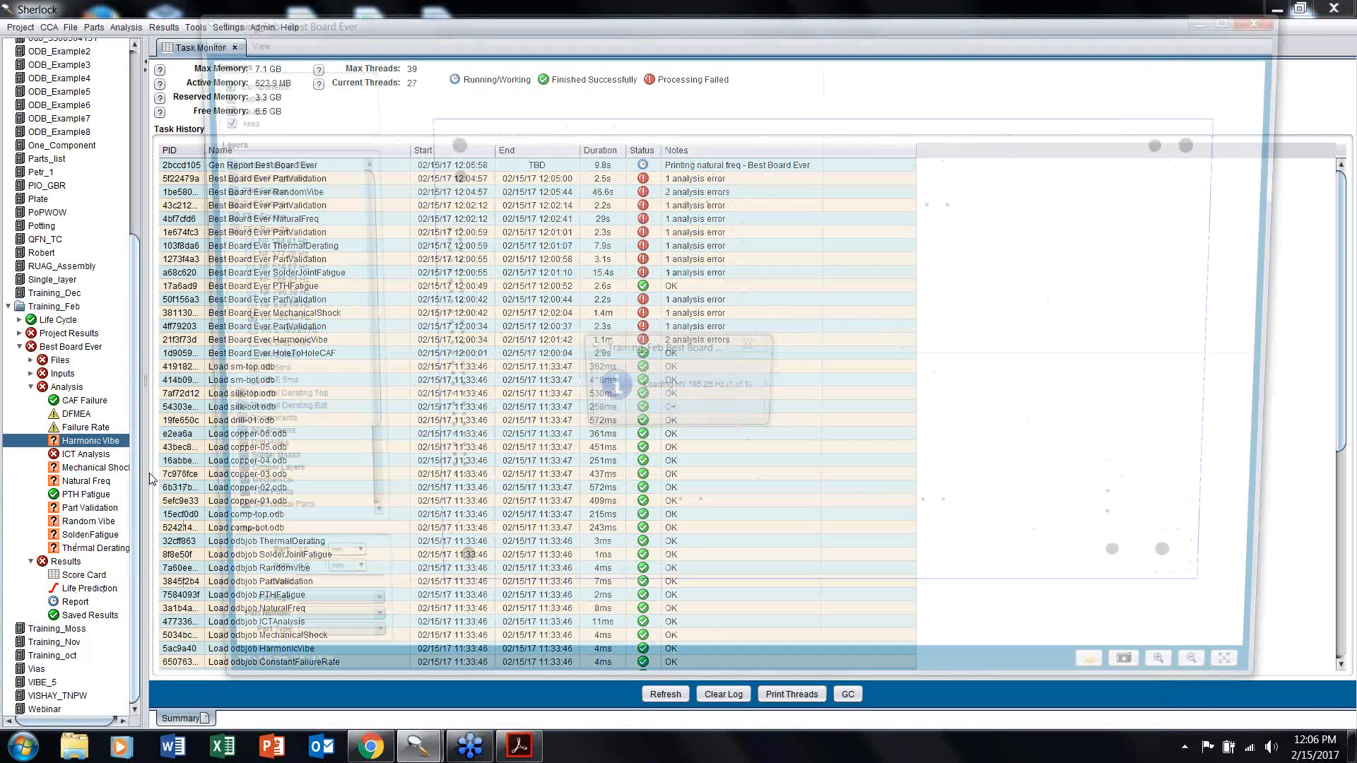
{"action": "left_click", "coordinate": [218, 336]}
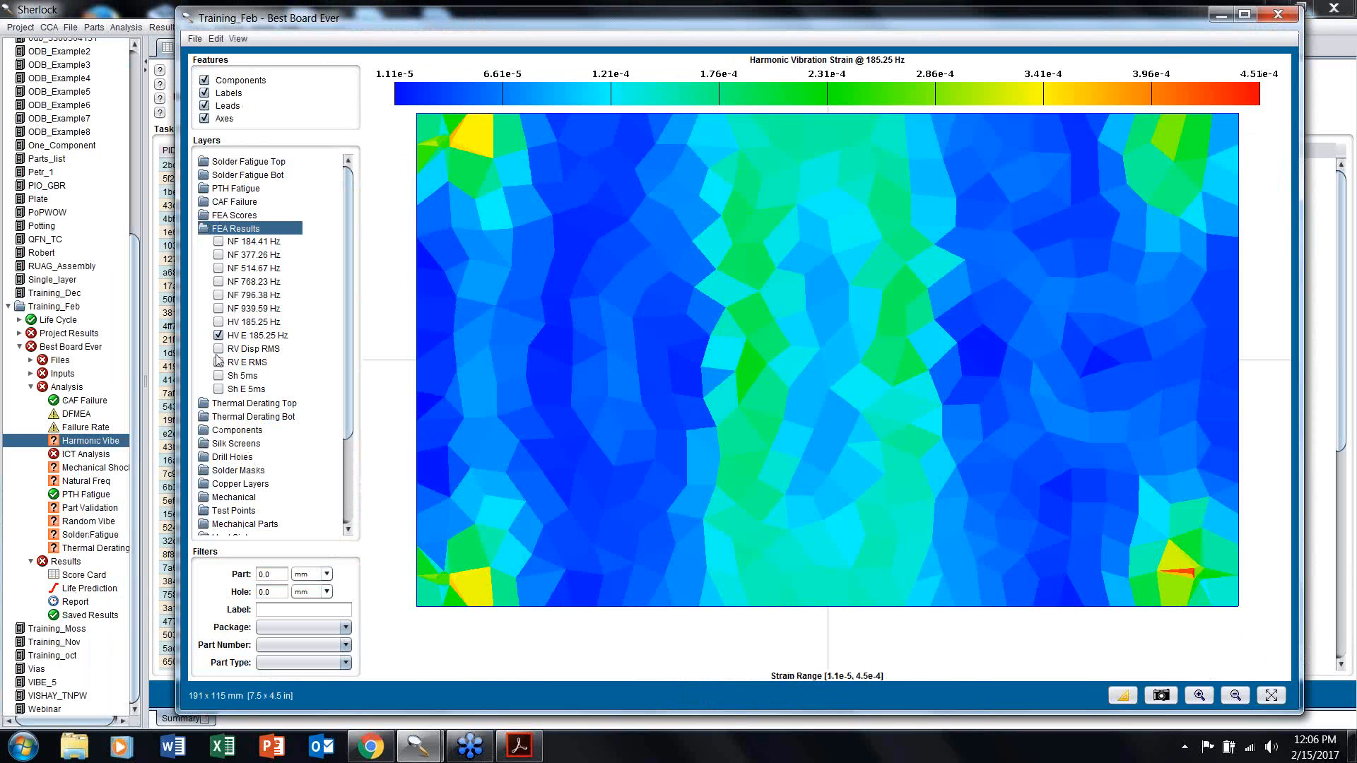
{"action": "left_click", "coordinate": [218, 349]}
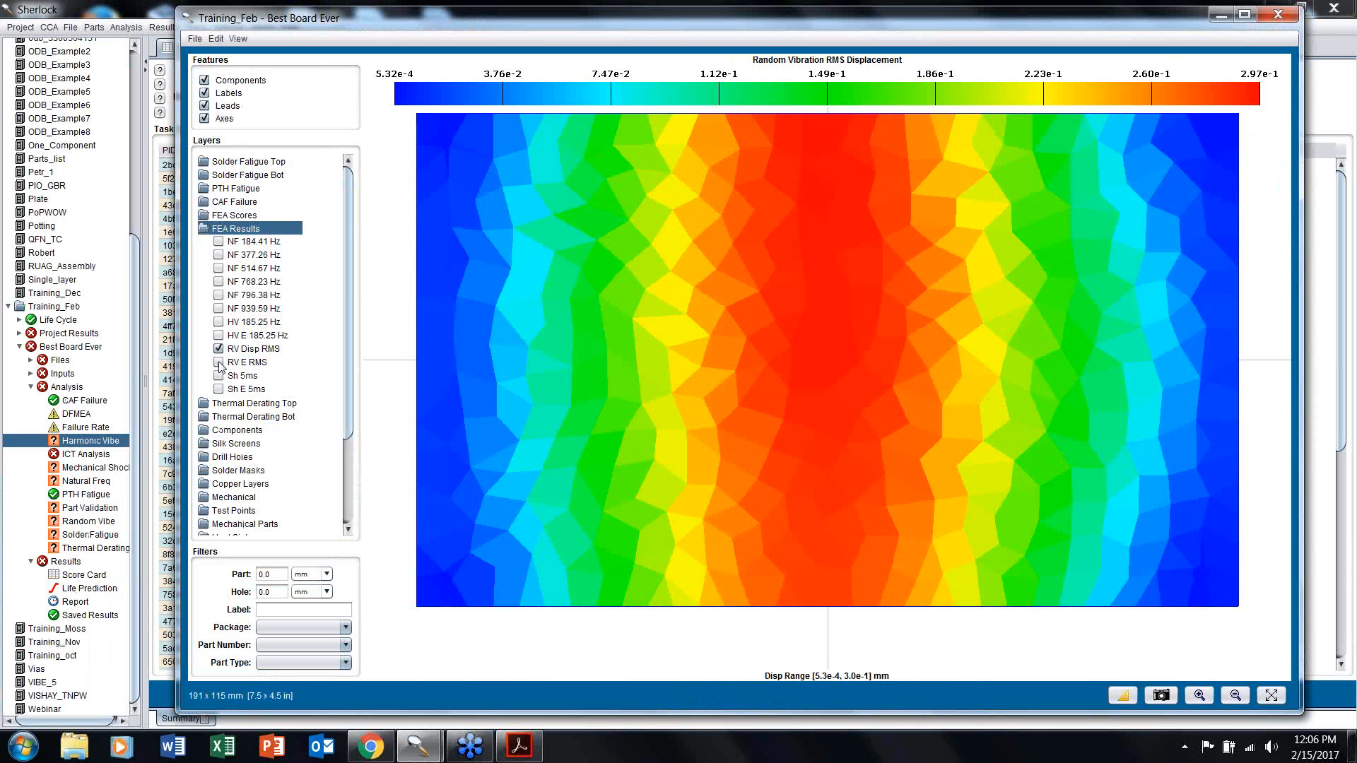
{"action": "left_click", "coordinate": [218, 362]}
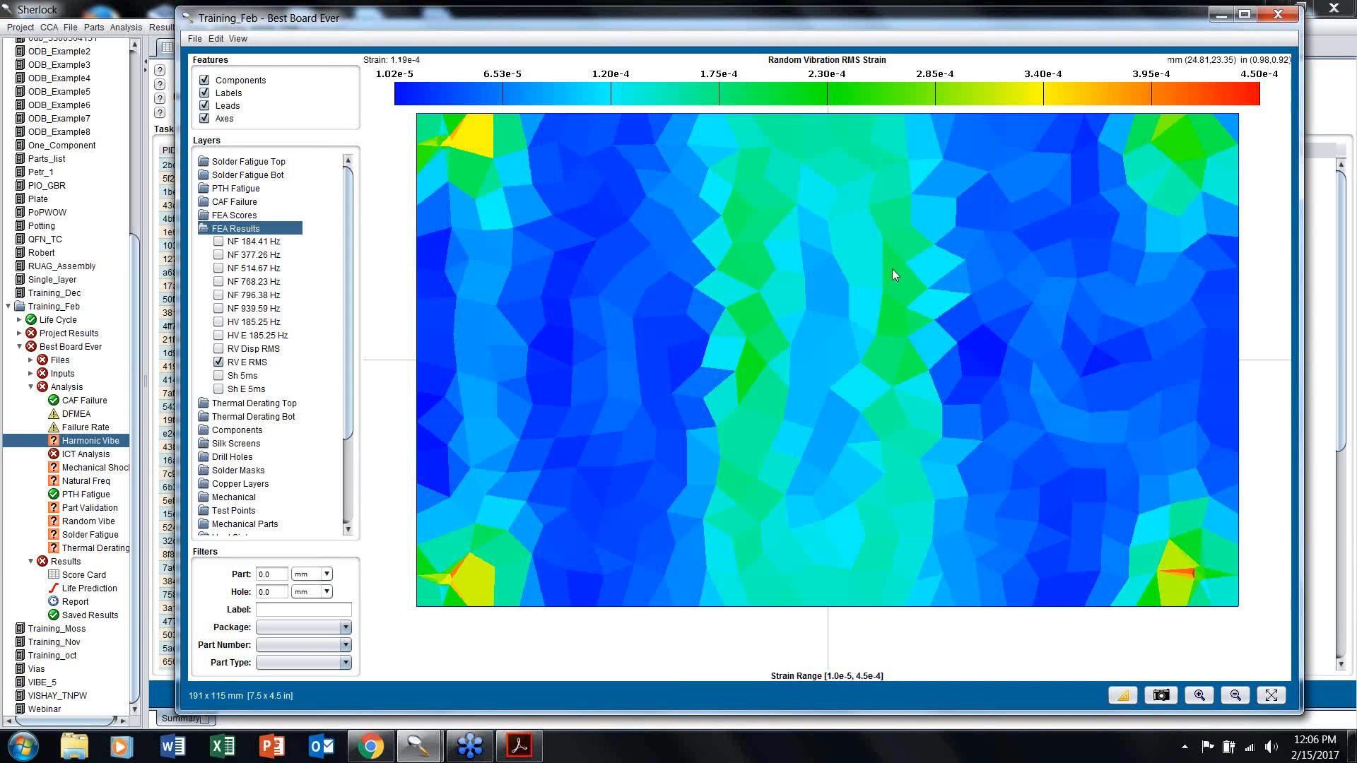
{"action": "left_click", "coordinate": [1276, 15]}
Step: Open the Harmonic Vibe 3D results and examine the board coloured by HV Disp @ 185.25 Hz
{"action": "right_click", "coordinate": [84, 441]}
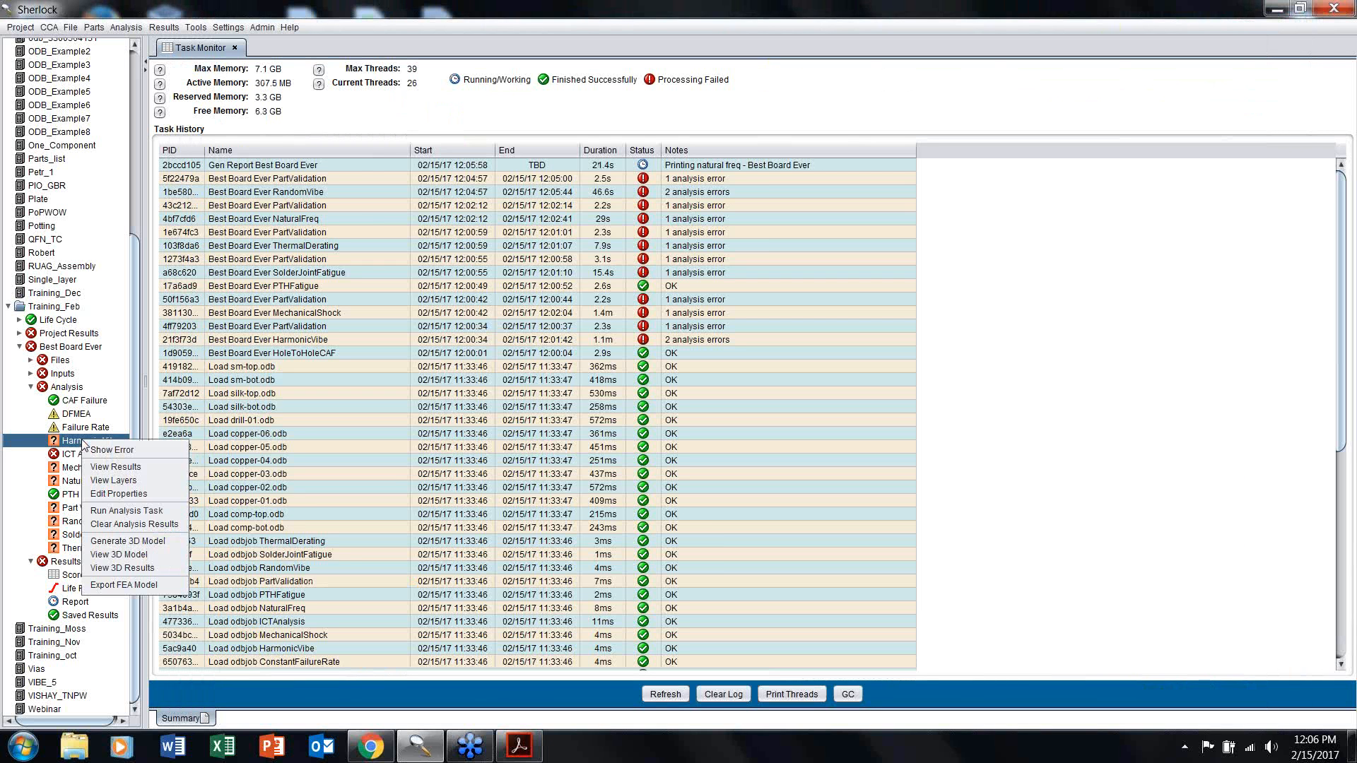
{"action": "left_click", "coordinate": [127, 568]}
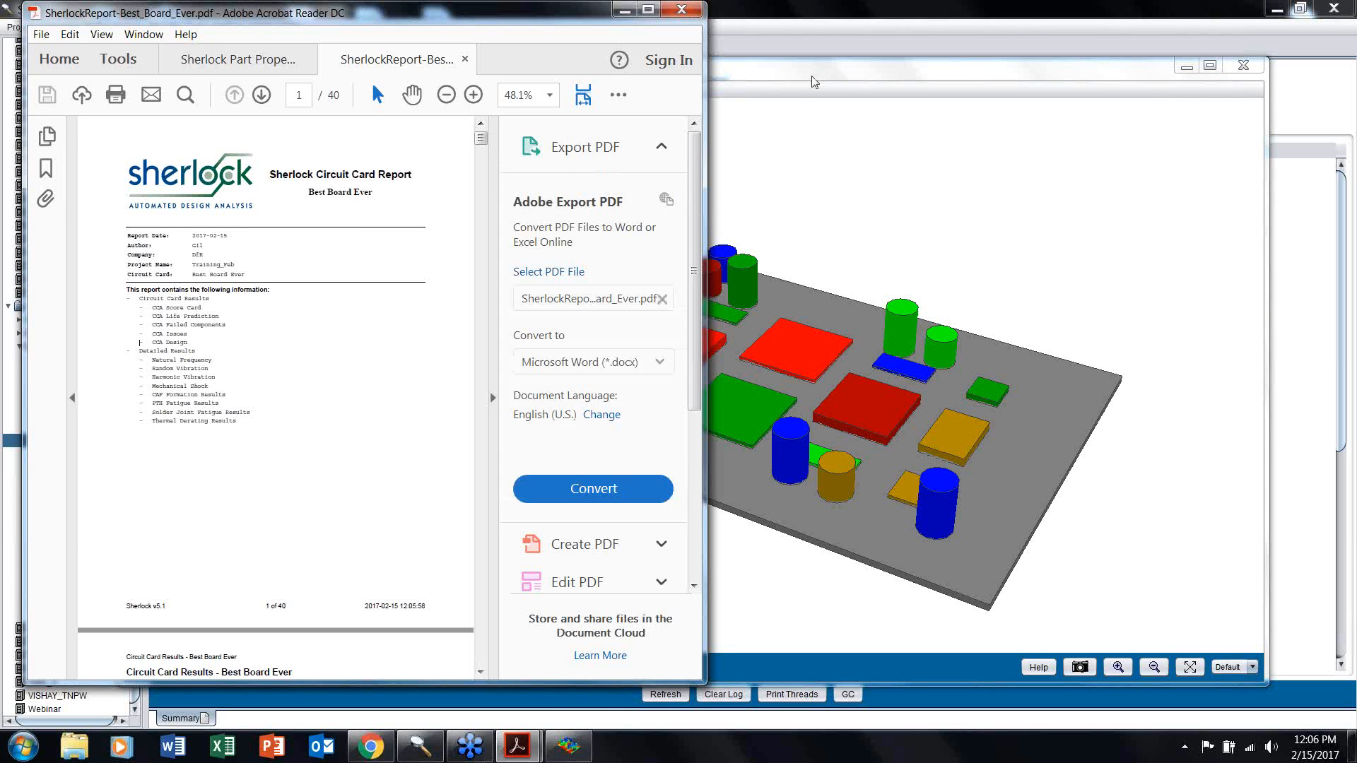
{"action": "left_click", "coordinate": [815, 78]}
{"action": "left_click", "coordinate": [141, 345]}
{"action": "left_click", "coordinate": [262, 540]}
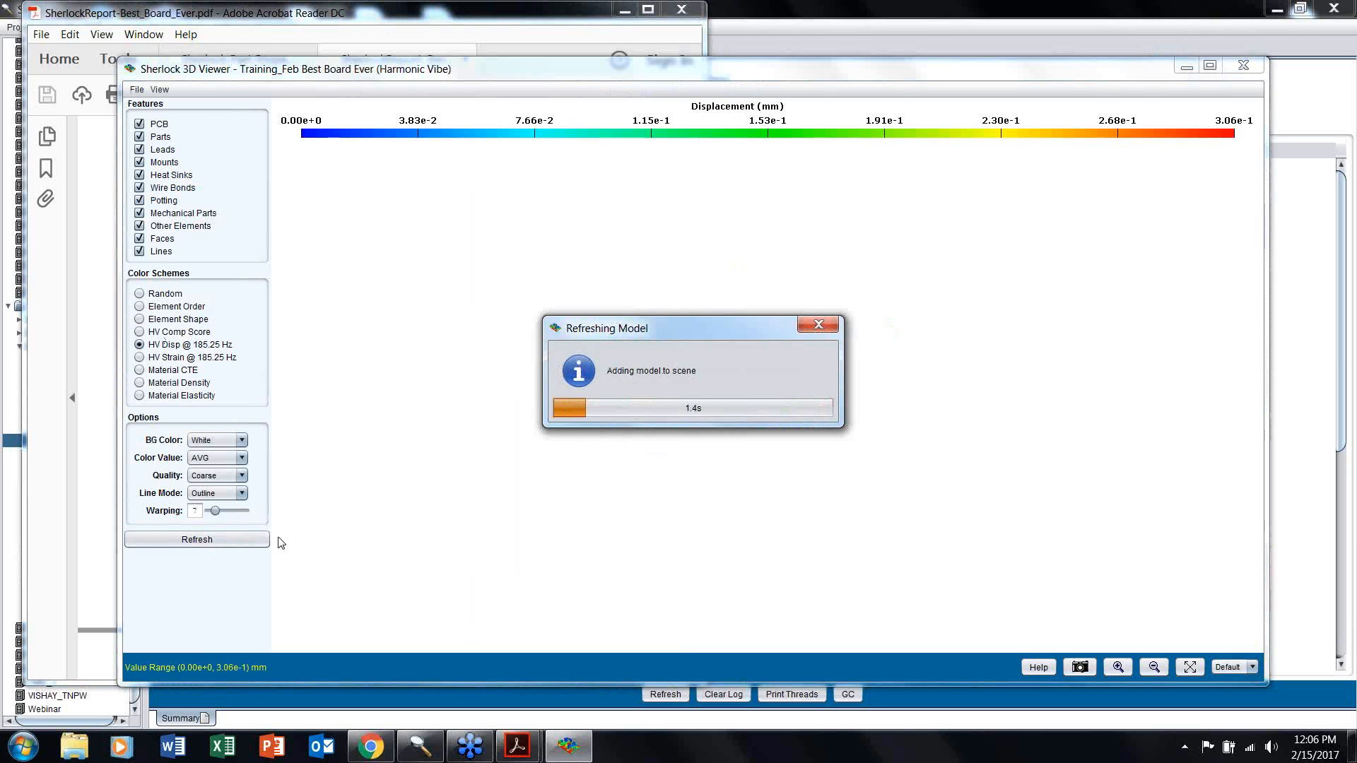
{"action": "left_click_drag", "start_coordinate": [595, 448], "coordinate": [663, 399]}
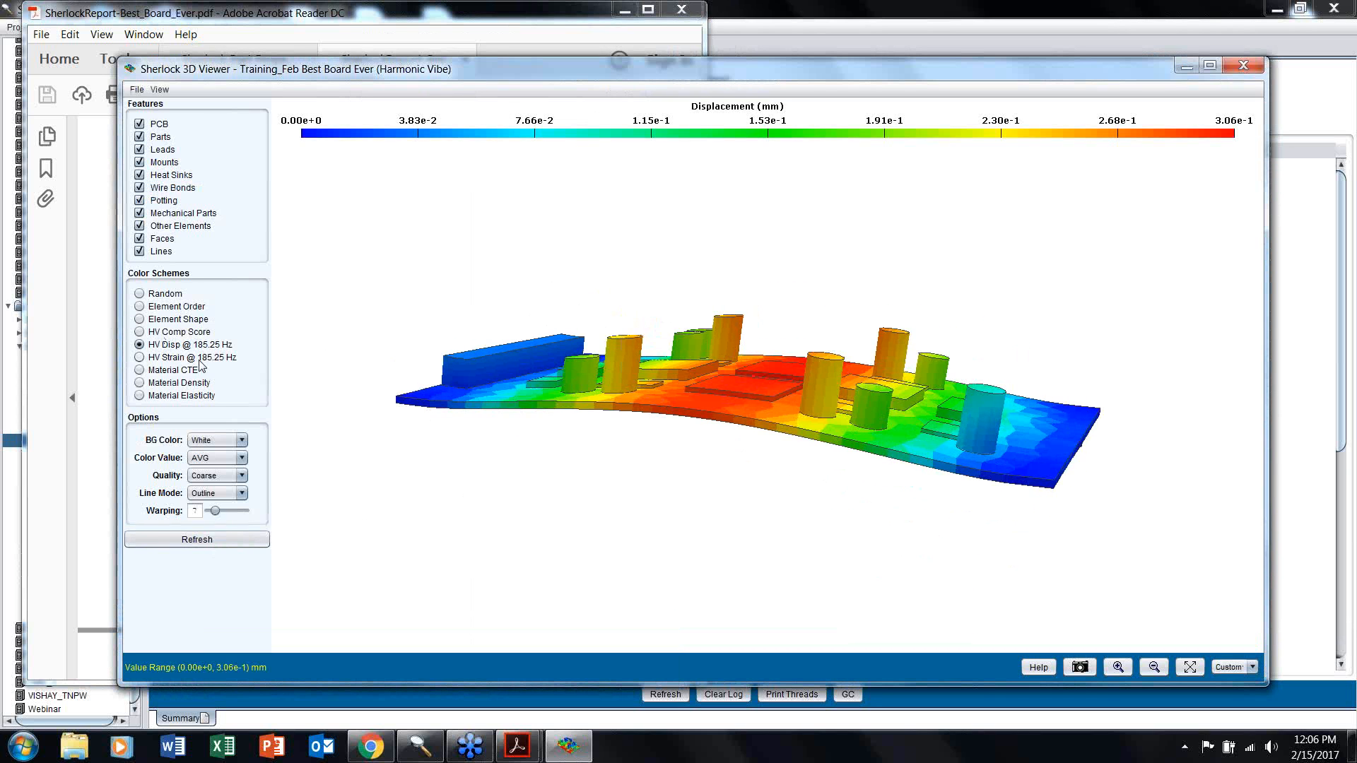
{"action": "left_click_drag", "start_coordinate": [788, 396], "coordinate": [297, 354]}
Step: Recolour the 3D board model by HV Strain @ 185.25 Hz and by HV Comp Score, and examine both of its sides
{"action": "left_click", "coordinate": [145, 357]}
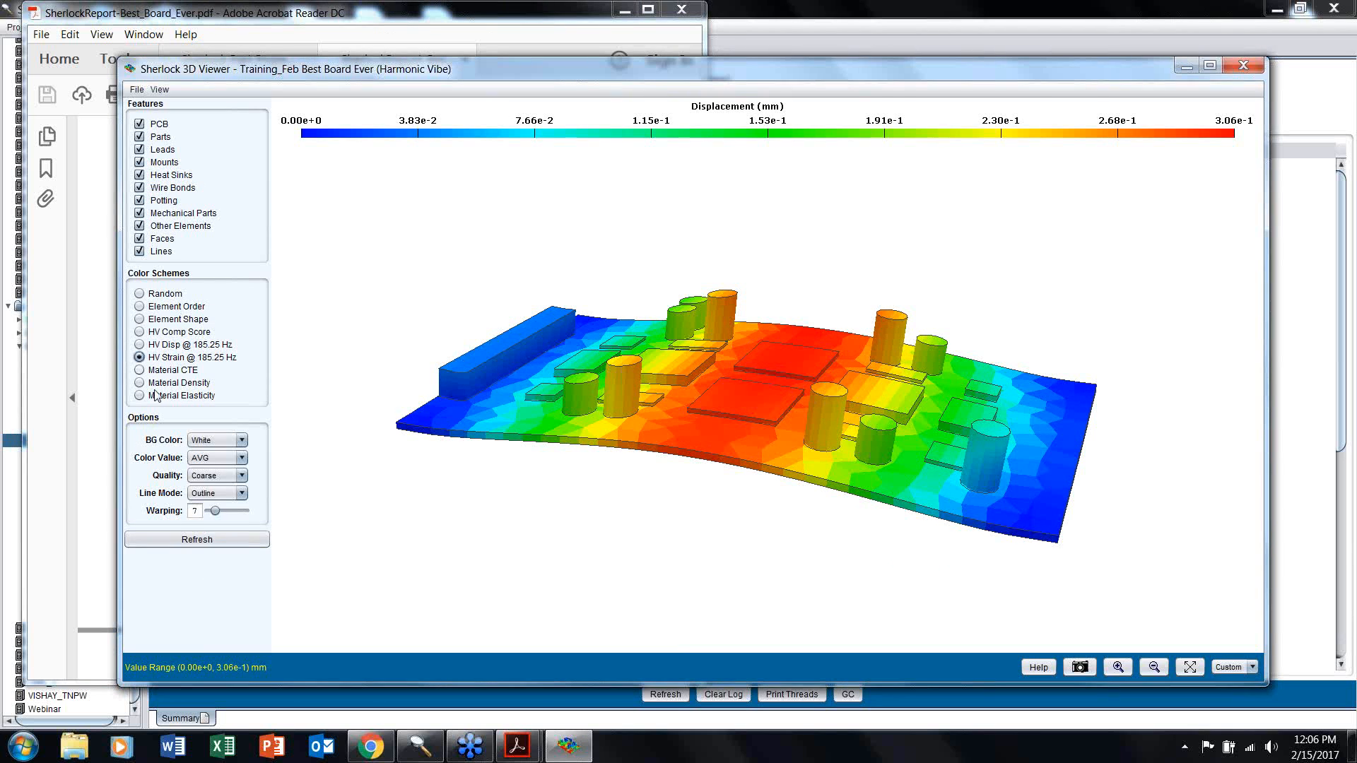
{"action": "left_click", "coordinate": [197, 540]}
{"action": "left_click", "coordinate": [140, 332]}
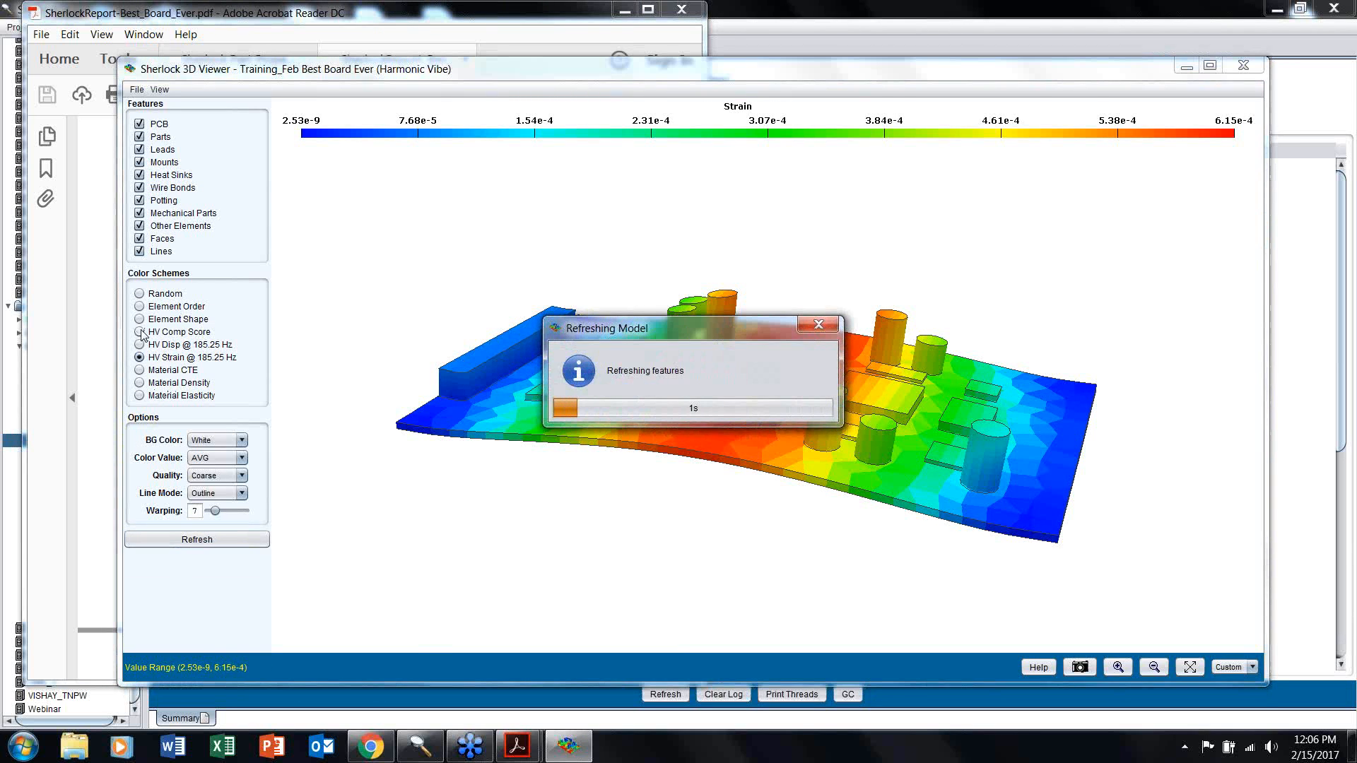
{"action": "left_click", "coordinate": [177, 541]}
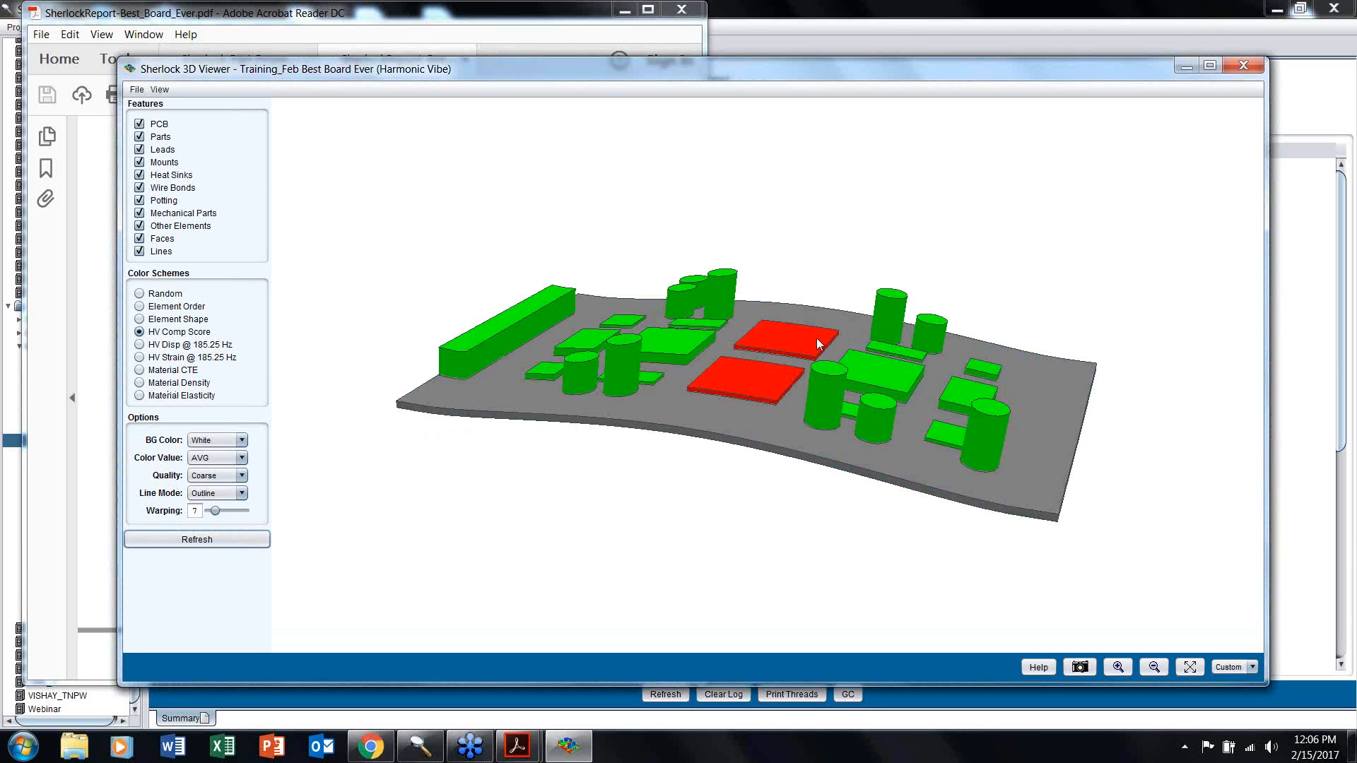
{"action": "left_click_drag", "start_coordinate": [761, 345], "coordinate": [719, 298]}
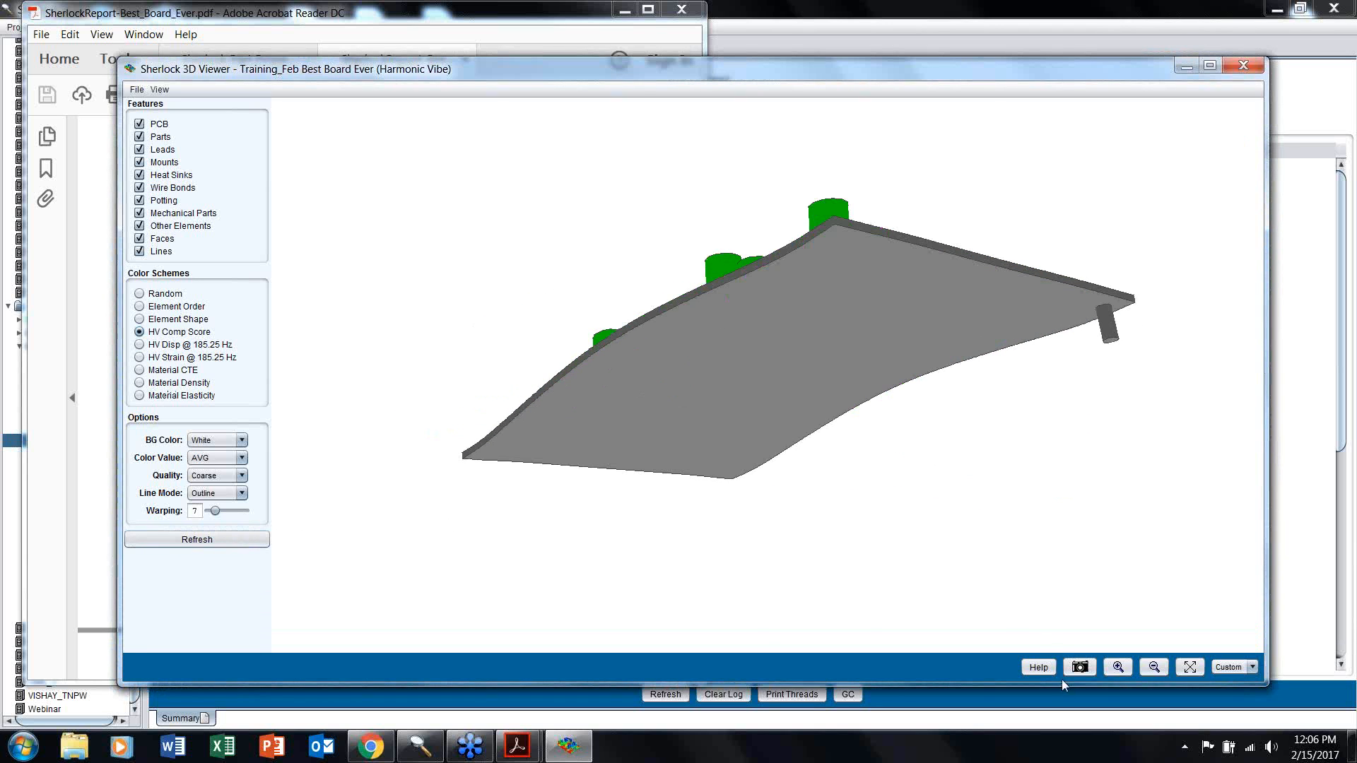
Step: Export the 3D board view coloured by HV Comp Score as Board_WOW.pdf, rotate the model in the PDF, and close that document
{"action": "left_click", "coordinate": [1079, 667]}
{"action": "left_click", "coordinate": [640, 454]}
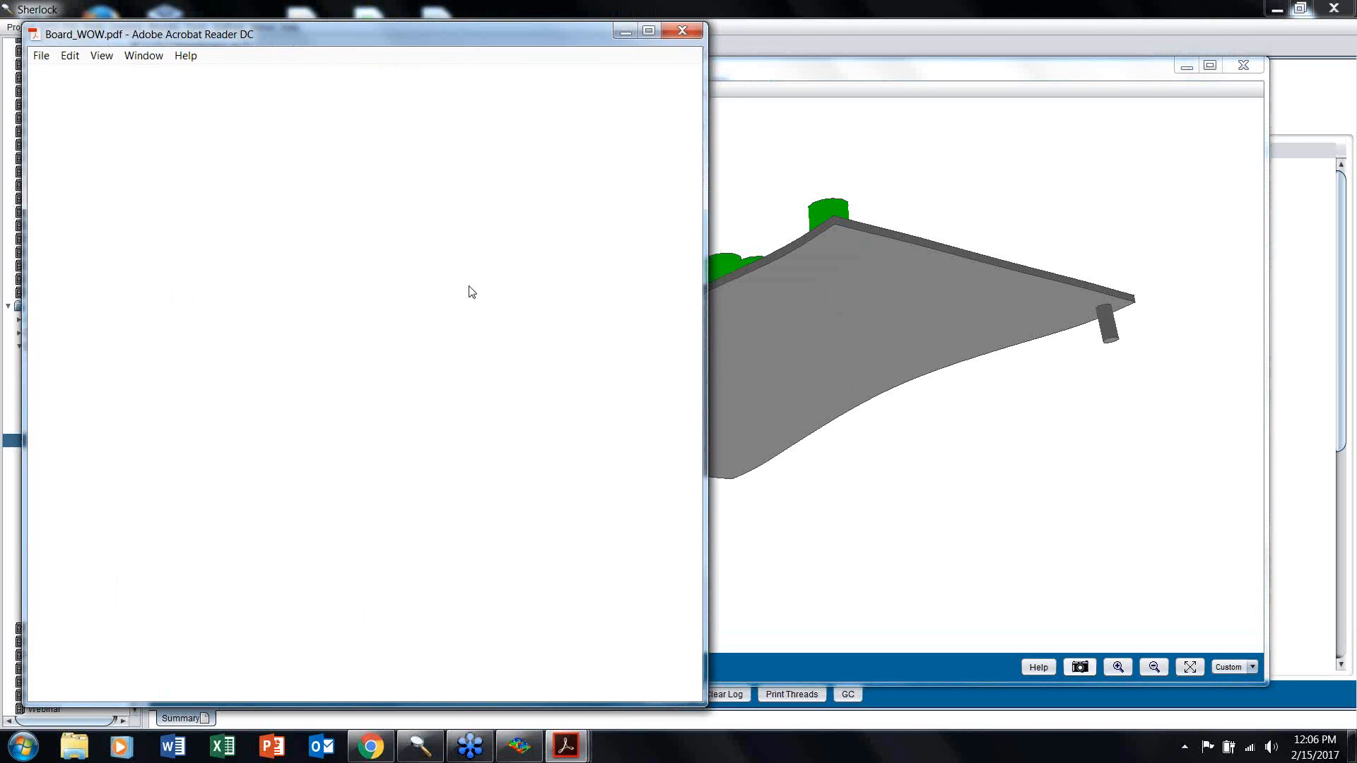
{"action": "mouse_move", "coordinate": [366, 333]}
{"action": "left_mouse_down"}
{"action": "mouse_move", "coordinate": [305, 469]}
{"action": "mouse_move", "coordinate": [363, 324]}
{"action": "left_mouse_up"}
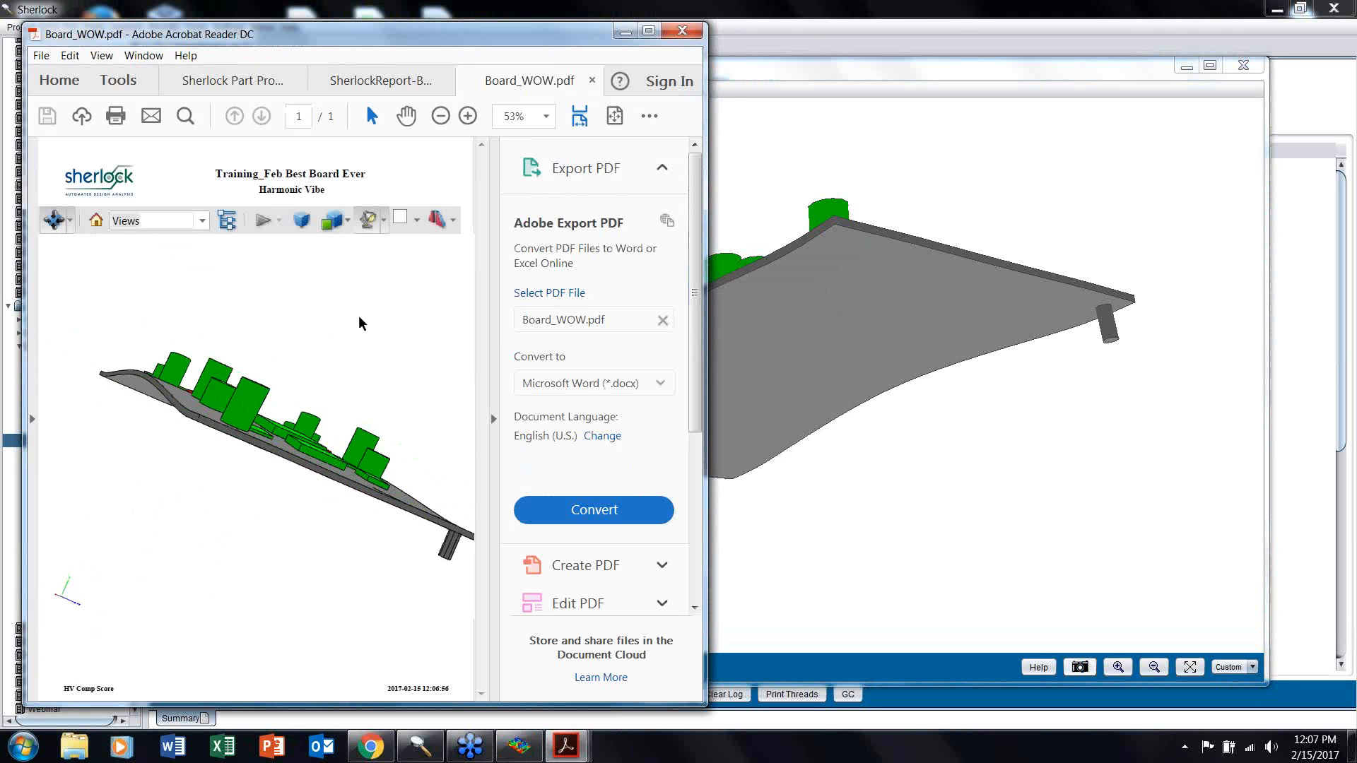
{"action": "left_click", "coordinate": [593, 81]}
Step: Examine the circuit card report's CCA Score Card, Life Prediction, Failed Components and CCA Issues tables for Best Board Ever
{"action": "left_click", "coordinate": [649, 30]}
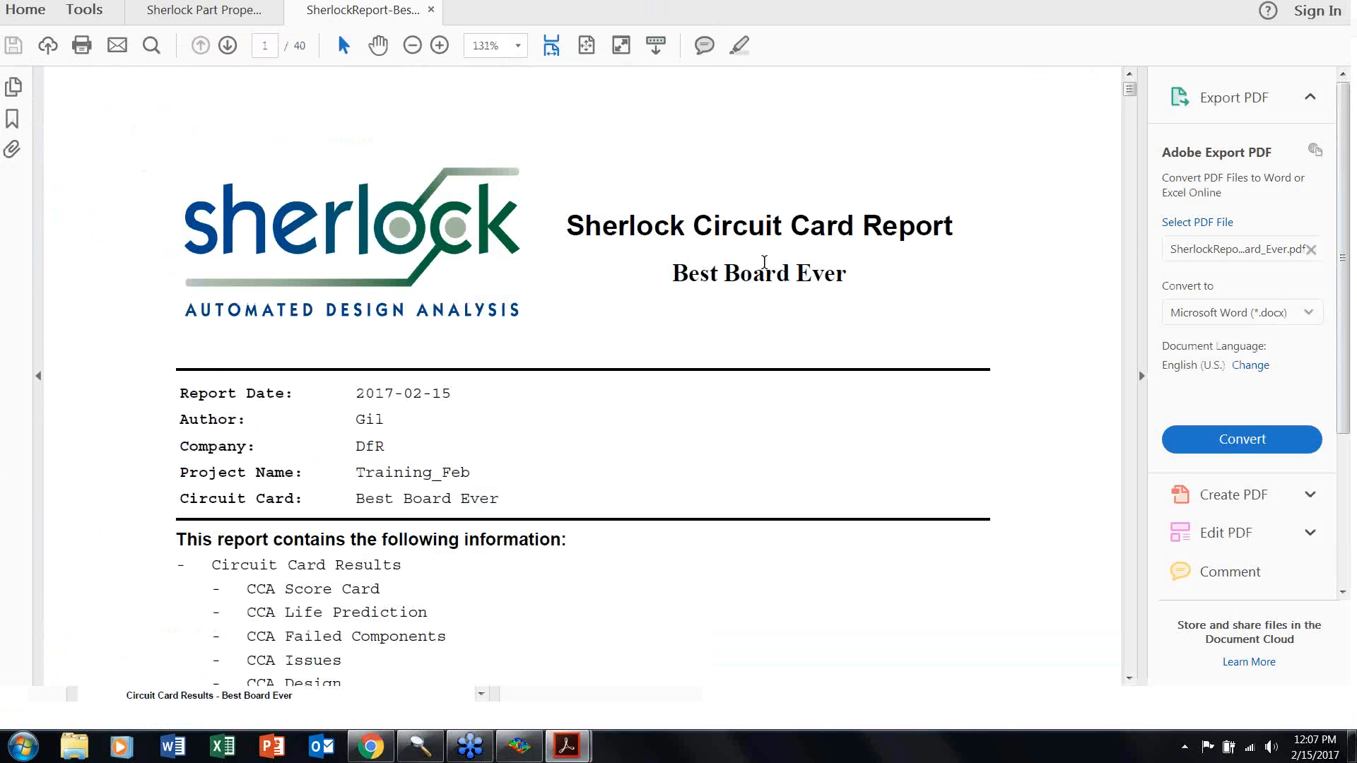
{"action": "scroll", "coordinate": [750, 273], "scroll_direction": "down", "scroll_amount": 3}
{"action": "scroll", "coordinate": [757, 282], "scroll_direction": "down", "scroll_amount": 10}
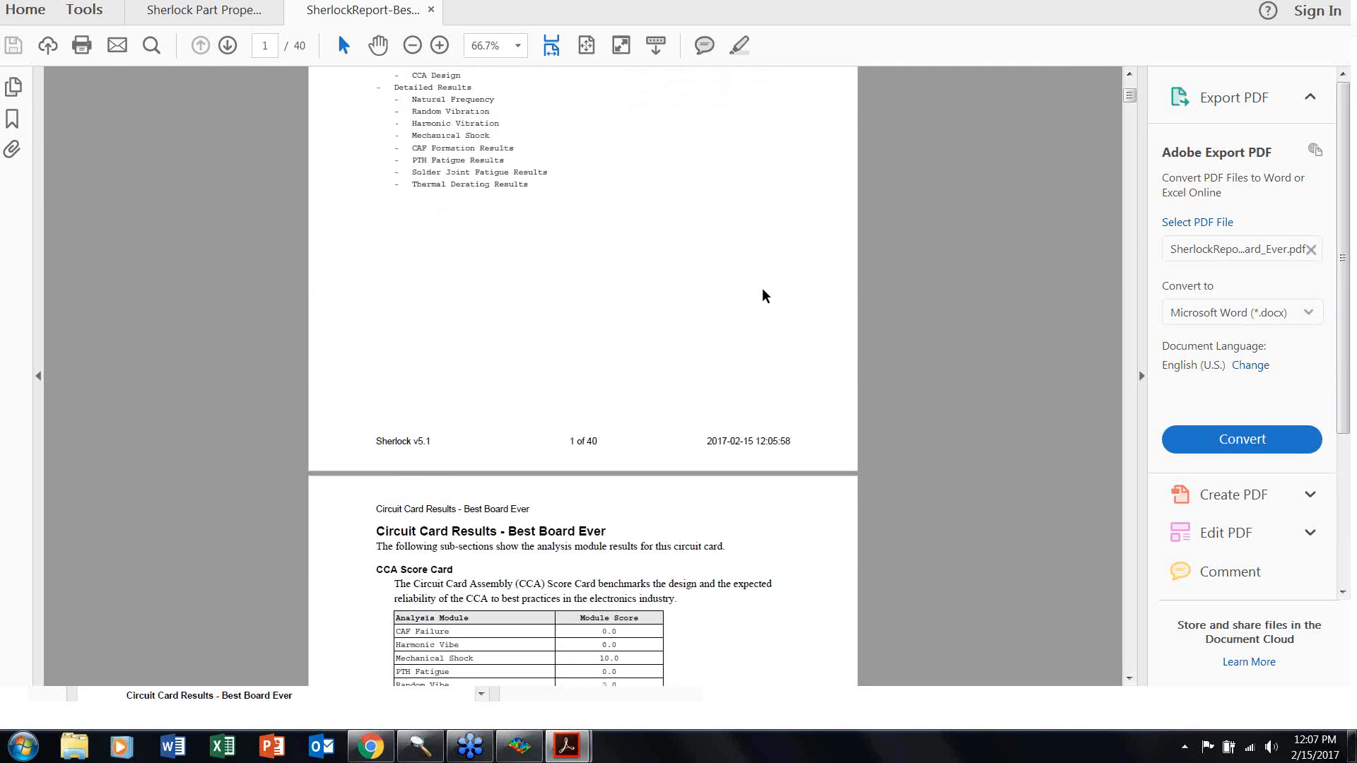
{"action": "scroll", "coordinate": [763, 287], "scroll_direction": "down", "scroll_amount": 1}
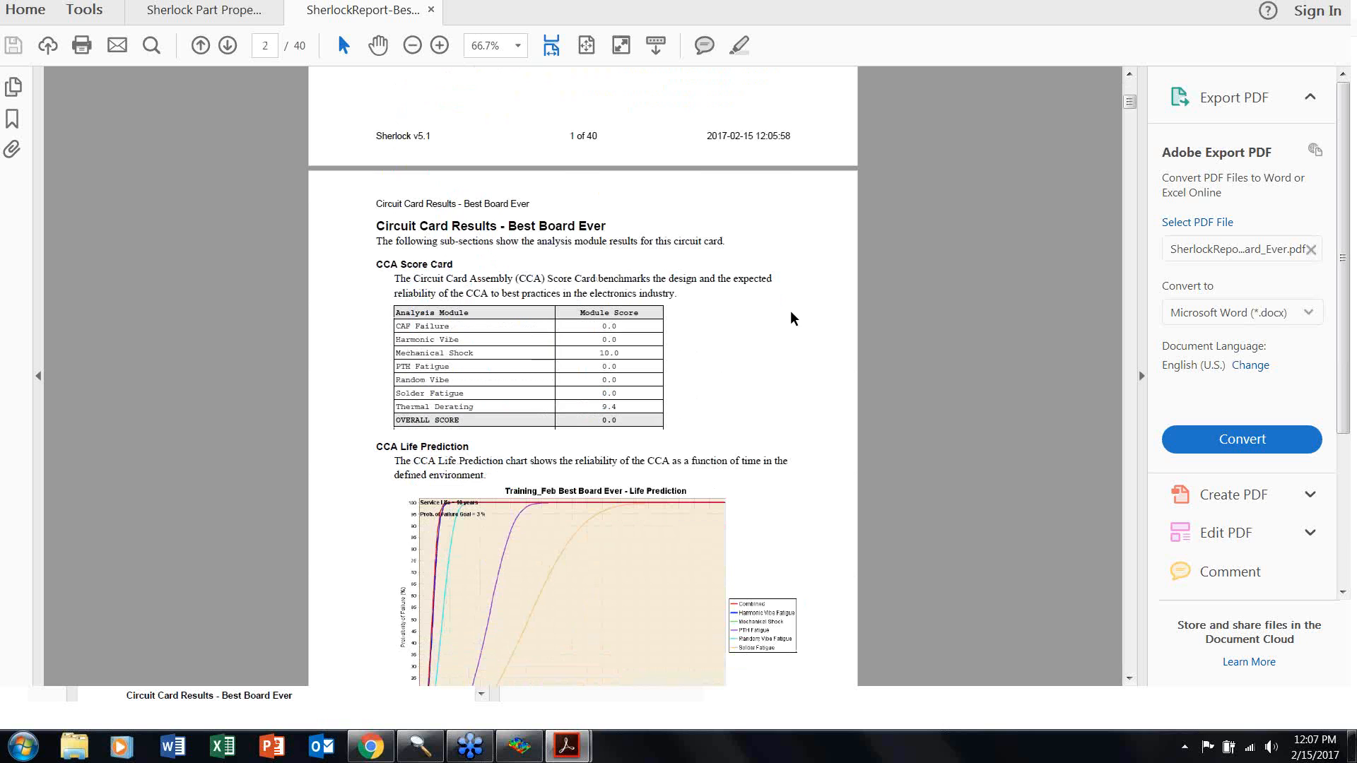
{"action": "scroll", "coordinate": [743, 306], "scroll_direction": "down", "scroll_amount": 4}
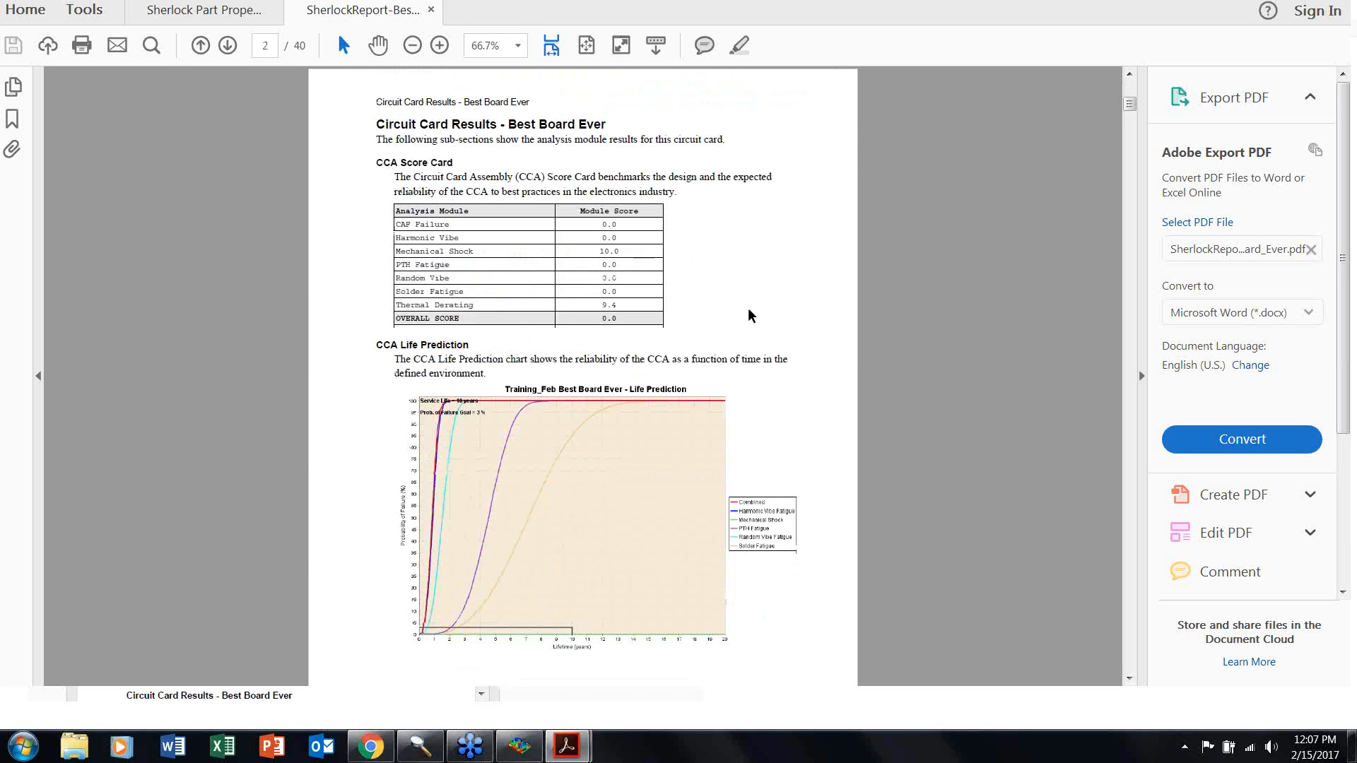
{"action": "scroll", "coordinate": [535, 422], "scroll_direction": "down", "scroll_amount": 20}
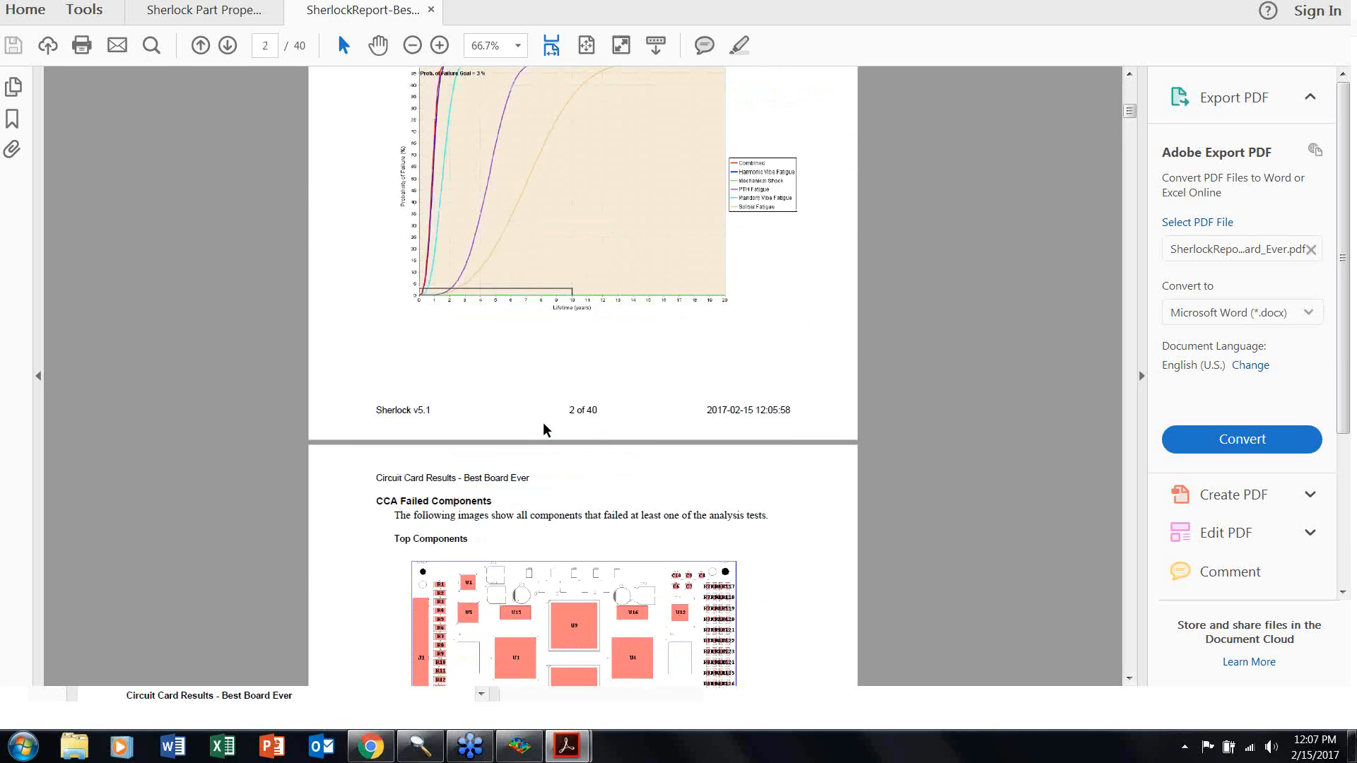
{"action": "scroll", "coordinate": [553, 404], "scroll_direction": "down", "scroll_amount": 16}
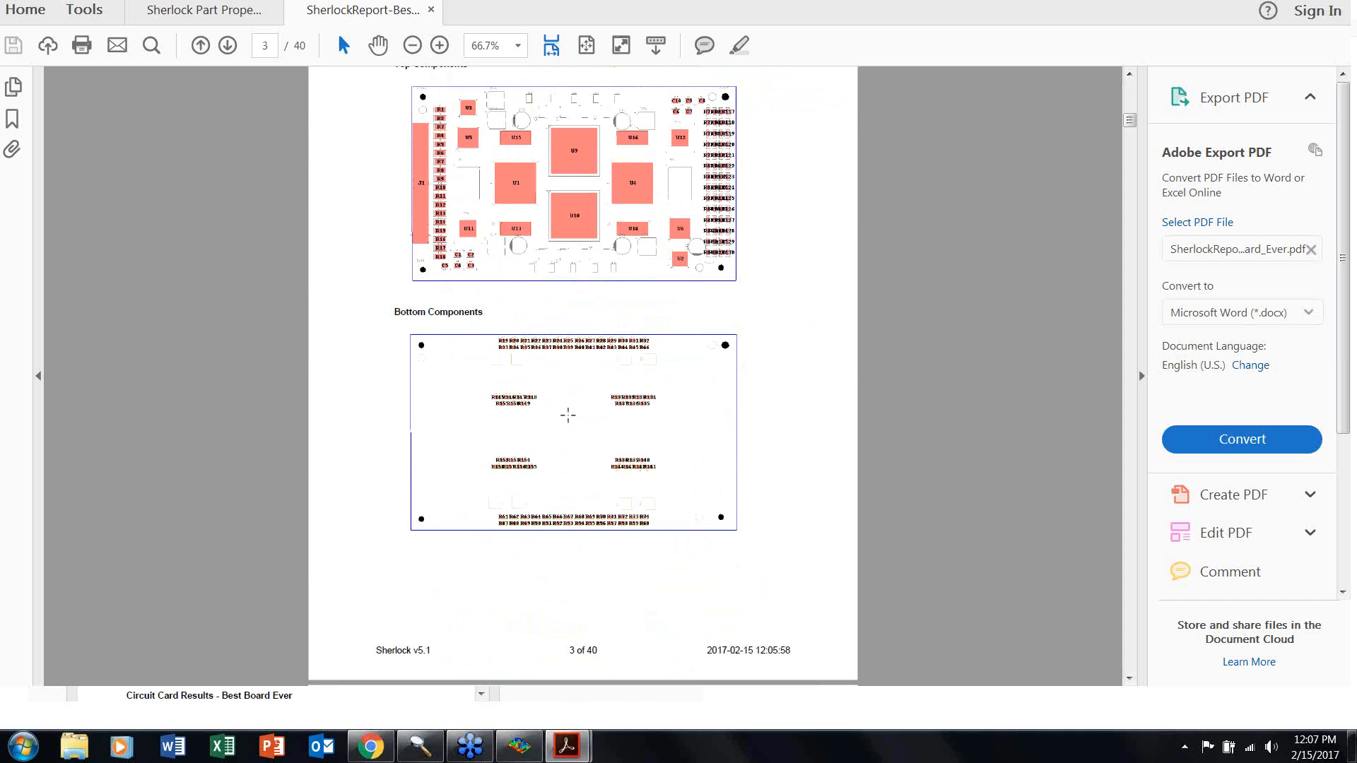
{"action": "scroll", "coordinate": [592, 497], "scroll_direction": "down", "scroll_amount": 5}
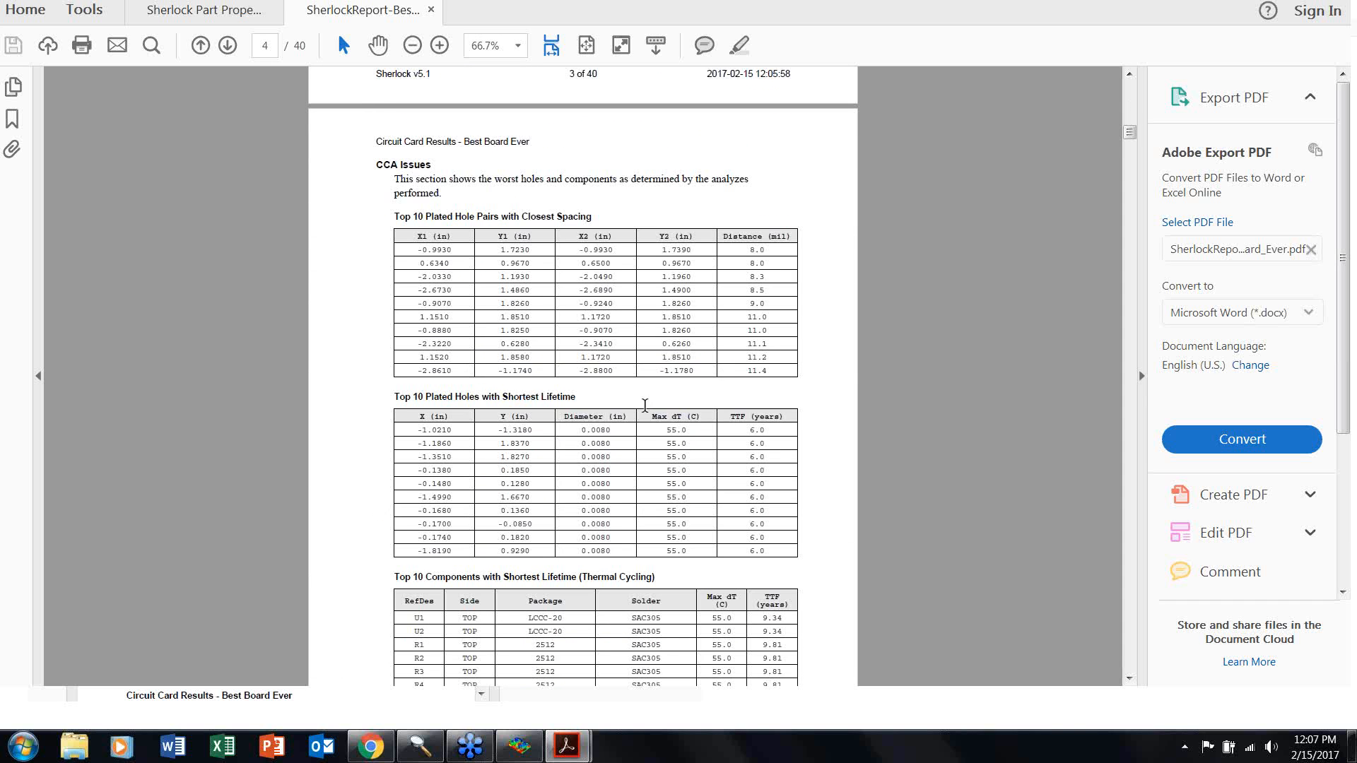
{"action": "scroll", "coordinate": [644, 405], "scroll_direction": "down", "scroll_amount": 15}
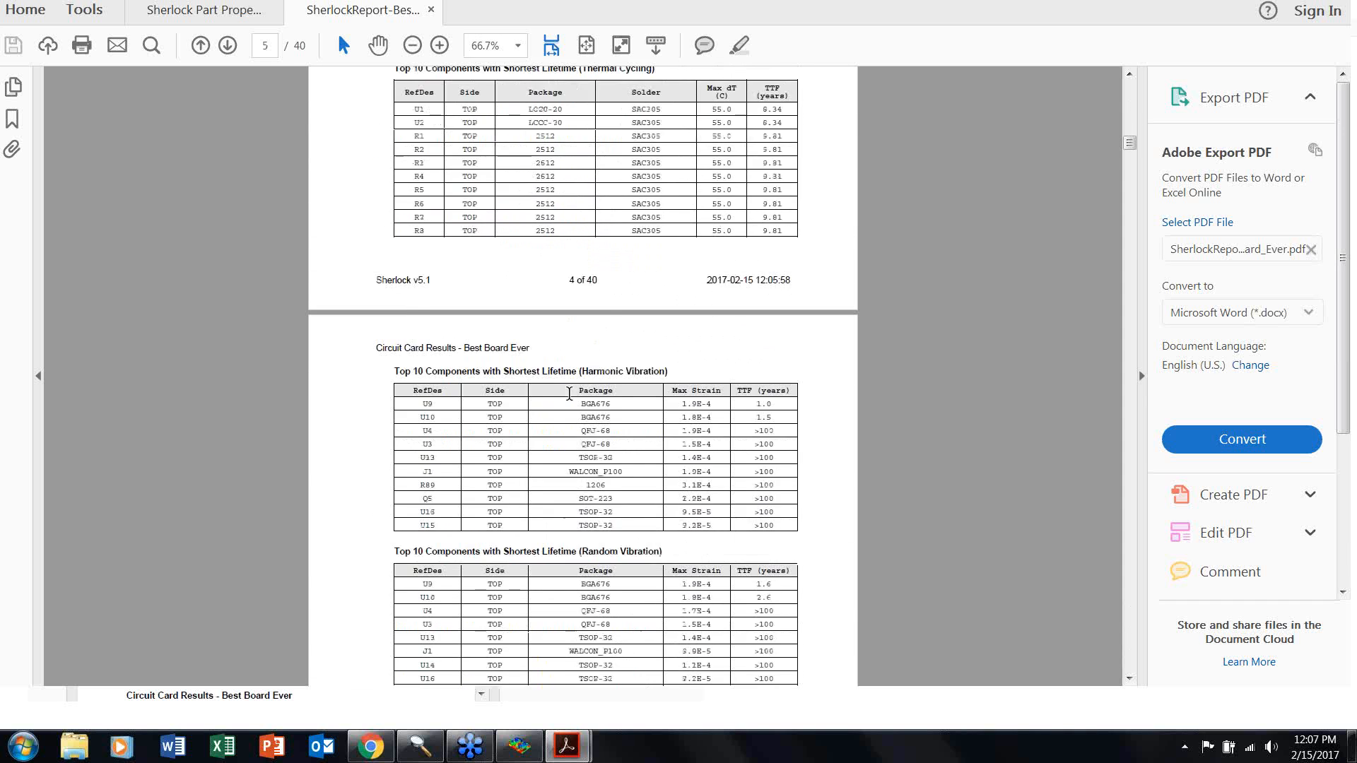
Step: Review the report's CCA Design, stackup information and detailed results, from Natural Frequency through Random Vibration RMS Displacement
{"action": "scroll", "coordinate": [571, 397], "scroll_direction": "down", "scroll_amount": 20}
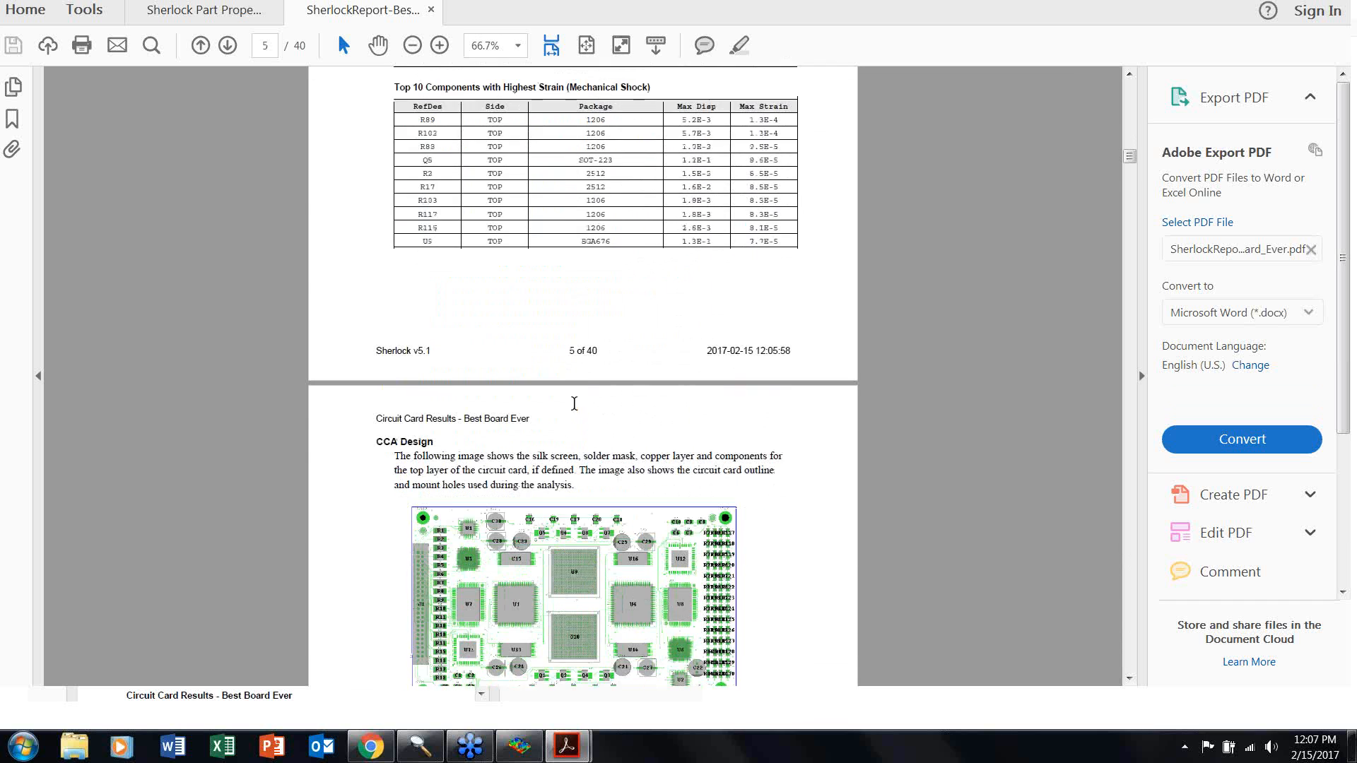
{"action": "scroll", "coordinate": [574, 402], "scroll_direction": "down", "scroll_amount": 8}
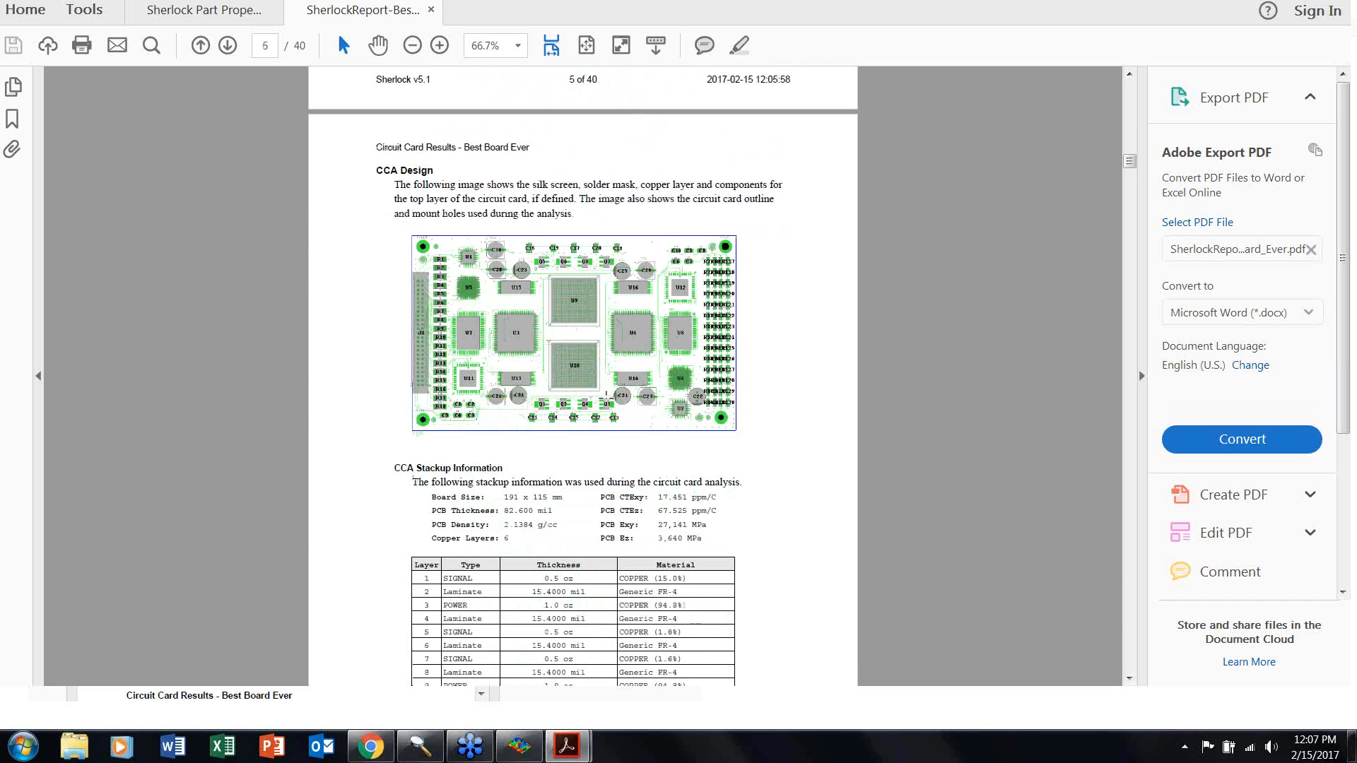
{"action": "scroll", "coordinate": [605, 391], "scroll_direction": "down", "scroll_amount": 12}
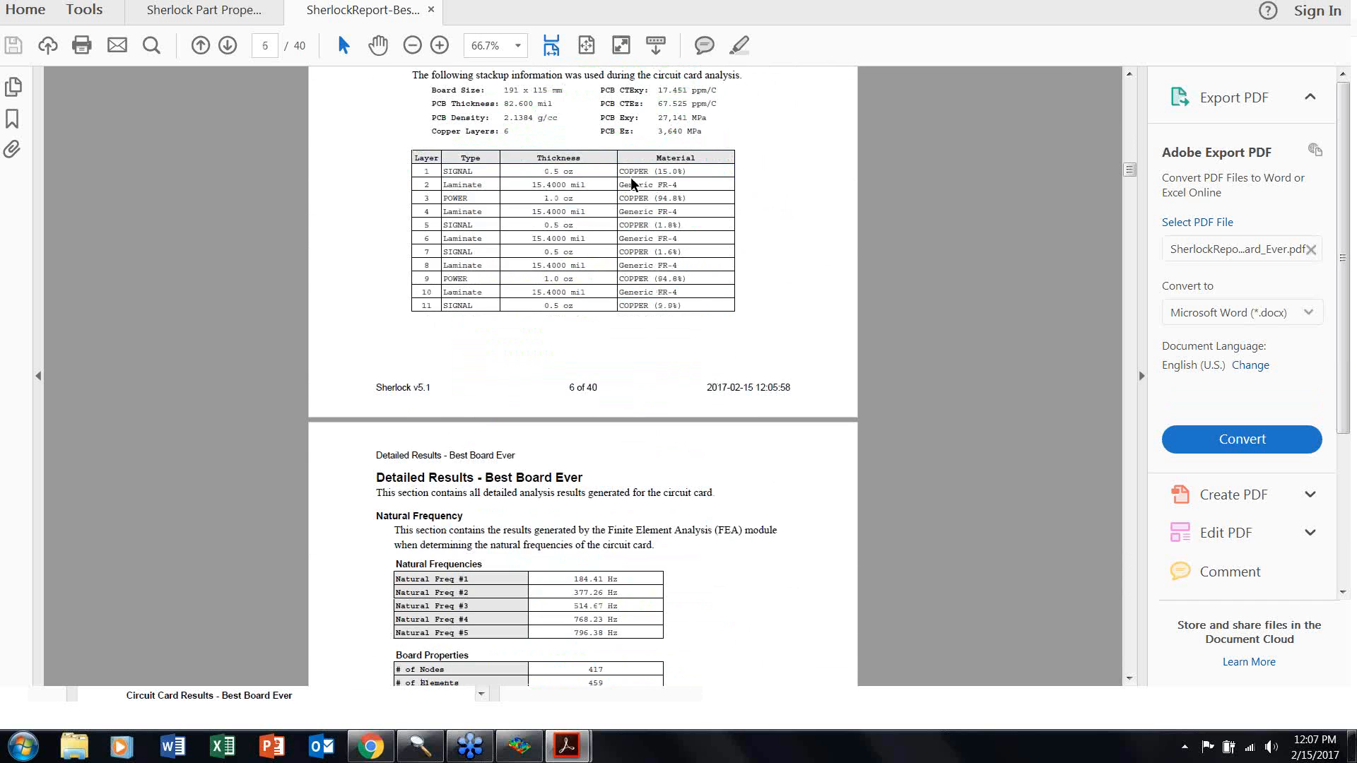
{"action": "scroll", "coordinate": [602, 401], "scroll_direction": "down", "scroll_amount": 11}
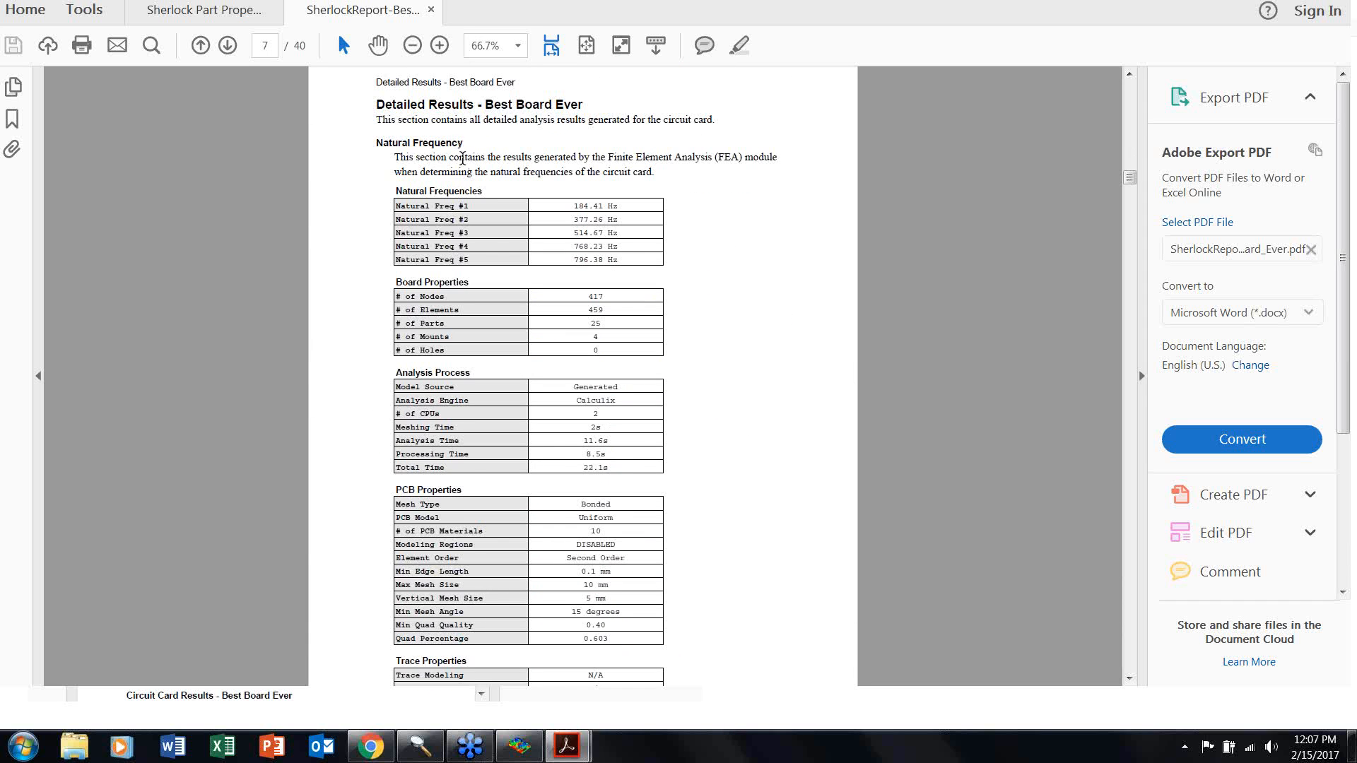
{"action": "scroll", "coordinate": [557, 424], "scroll_direction": "down", "scroll_amount": 6}
{"action": "scroll", "coordinate": [568, 461], "scroll_direction": "down", "scroll_amount": 5}
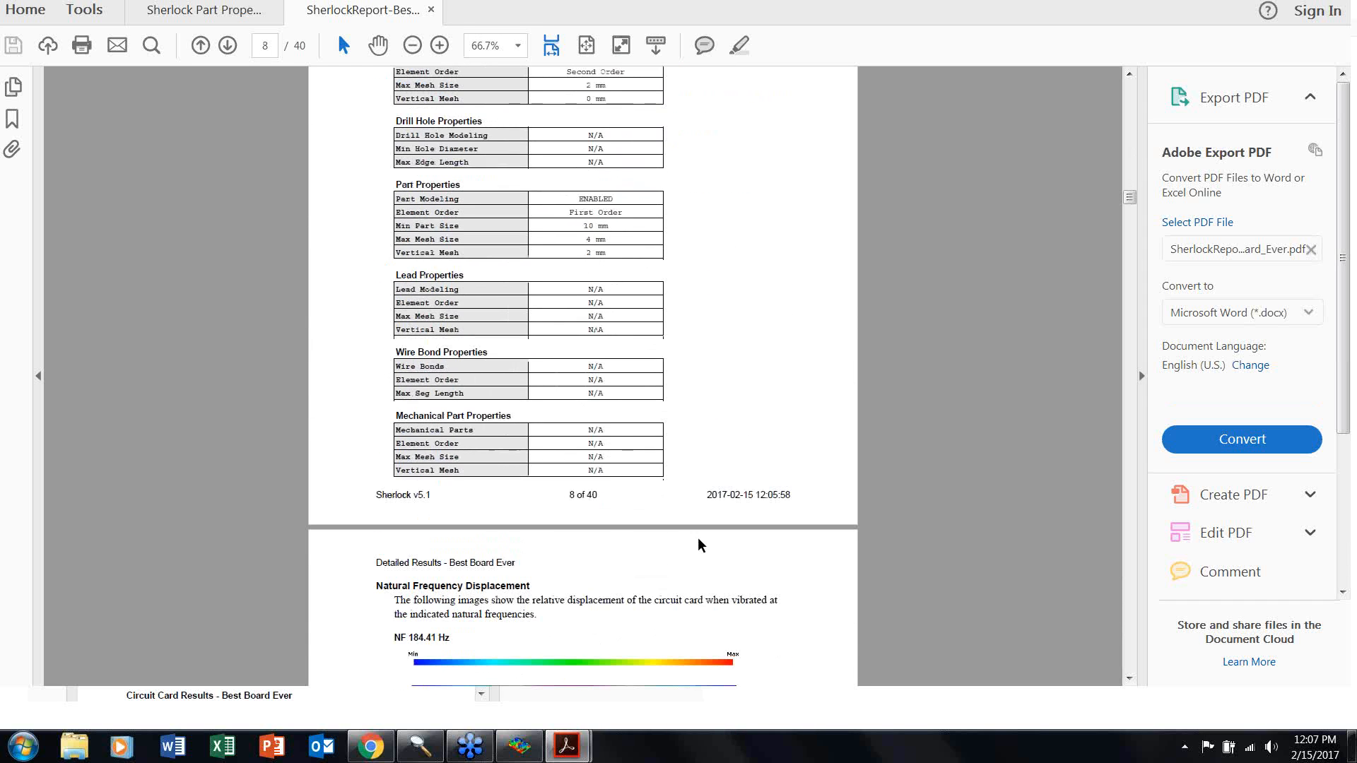
{"action": "scroll", "coordinate": [1130, 206], "scroll_direction": "down", "scroll_amount": 5}
{"action": "left_click_drag", "start_coordinate": [1131, 206], "coordinate": [942, 191]}
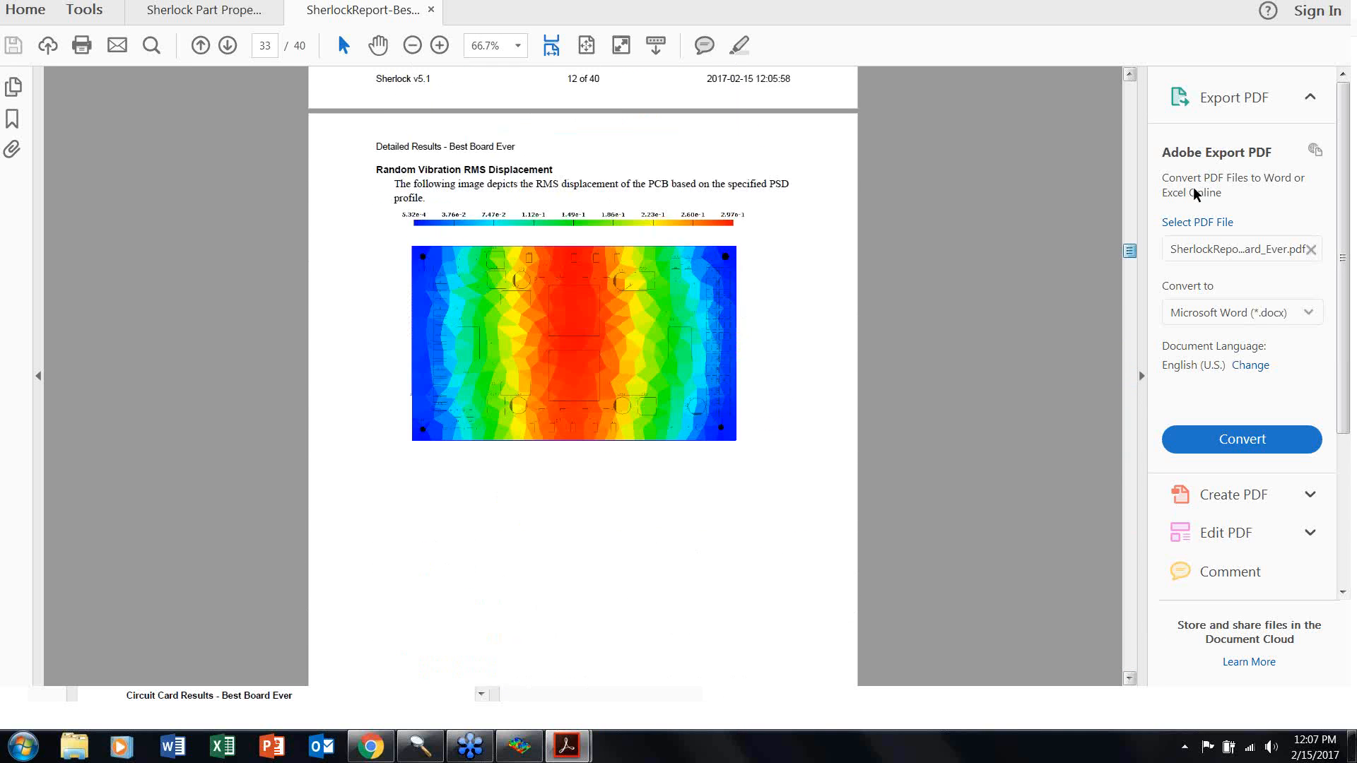
Step: Close the circuit card report and the Harmonic Vibe 3D viewer, returning to the Sherlock project
{"action": "key", "text": "Home"}
{"action": "left_click", "coordinate": [1142, 376]}
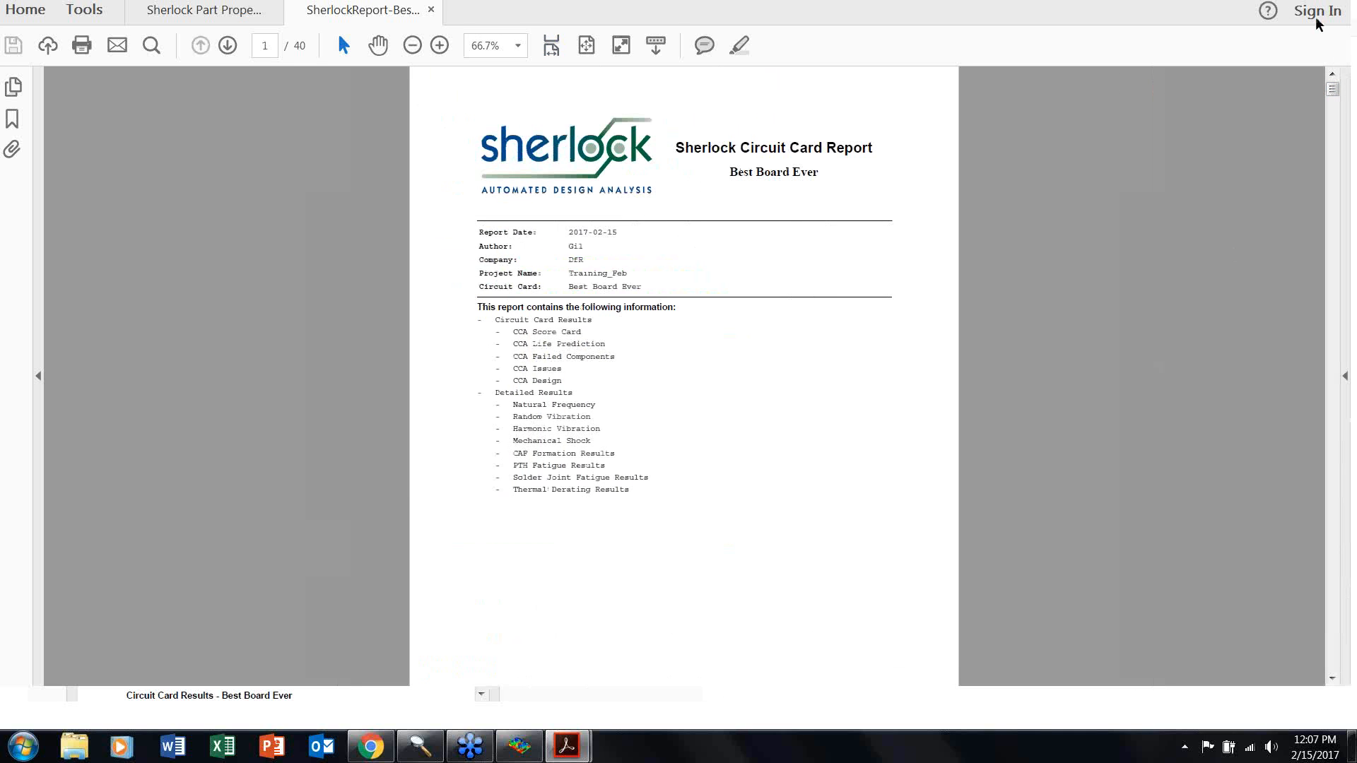
{"action": "left_click", "coordinate": [432, 11]}
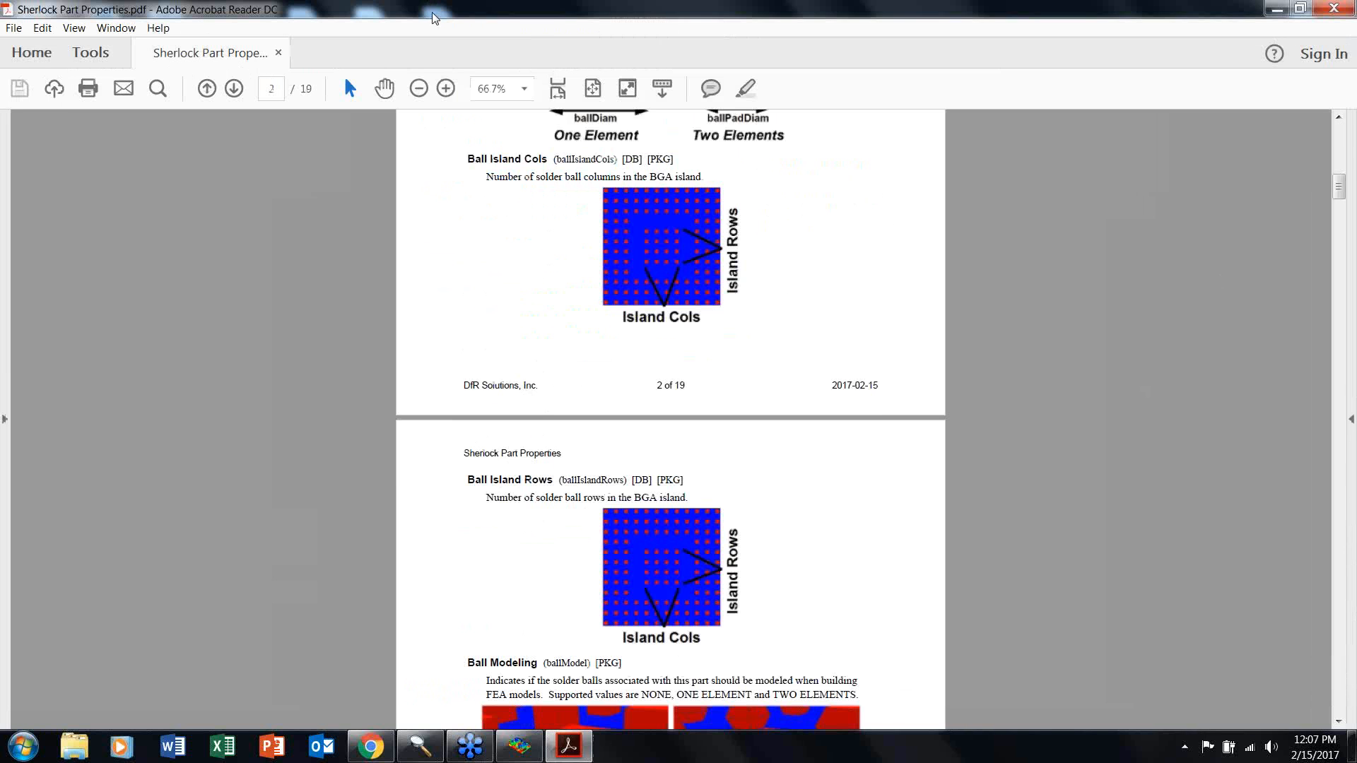
{"action": "left_click", "coordinate": [1274, 9]}
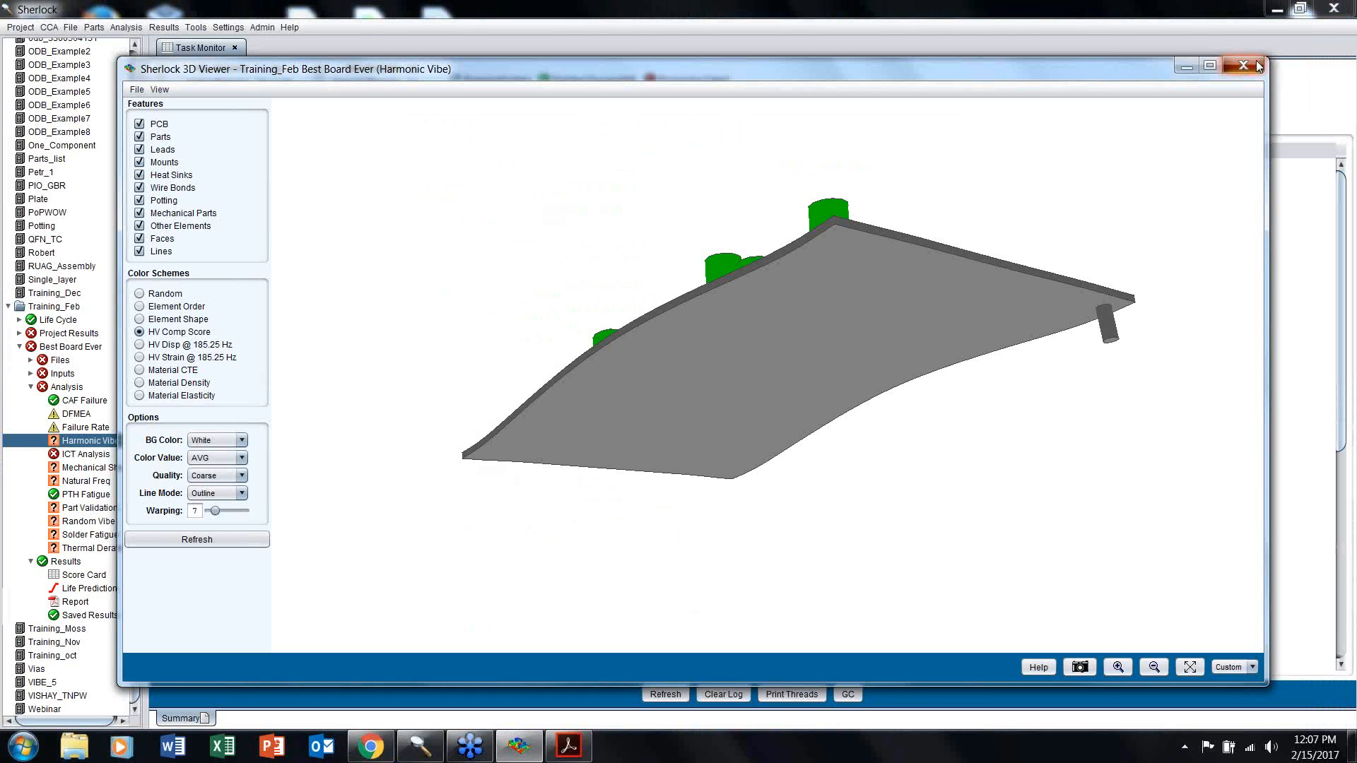
{"action": "left_click", "coordinate": [1243, 65]}
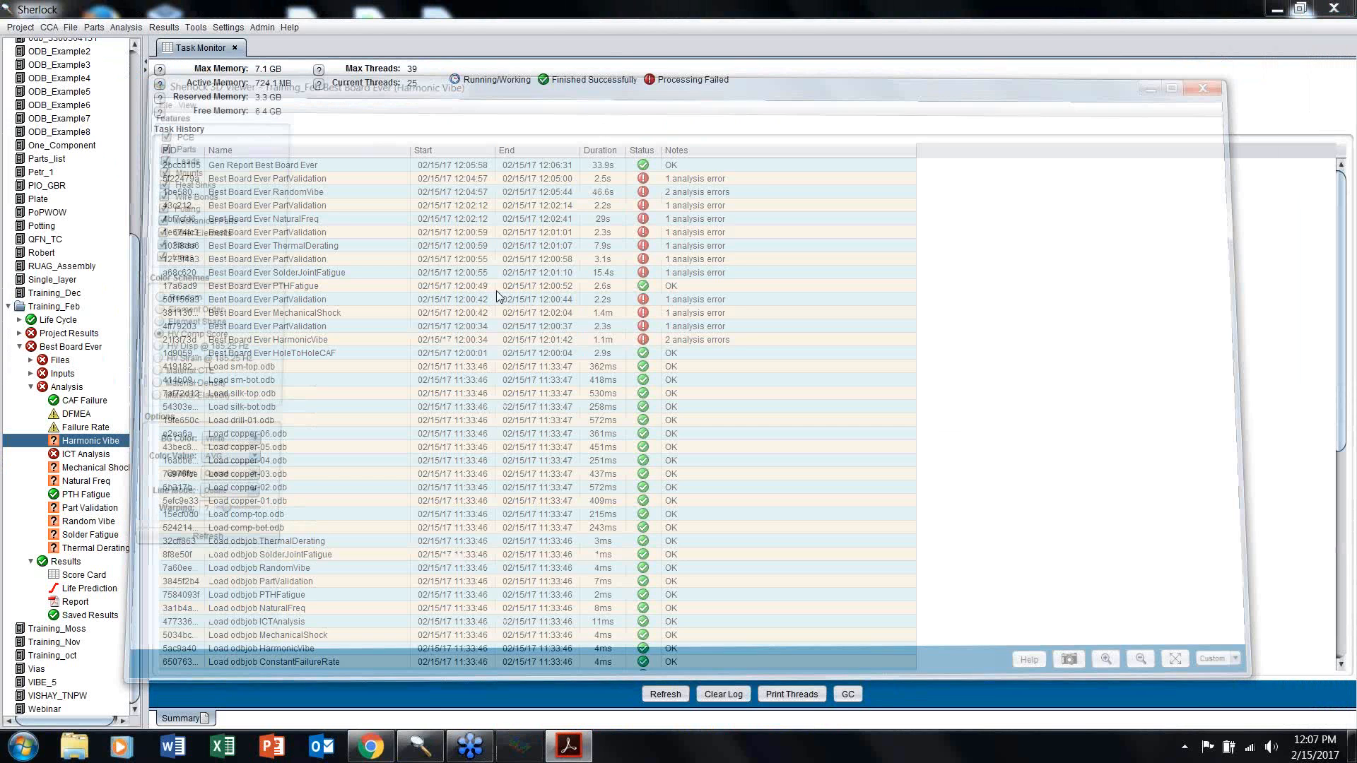
Step: View the Life Prediction chart of Best Board Ever and close the results window
{"action": "left_click", "coordinate": [87, 589]}
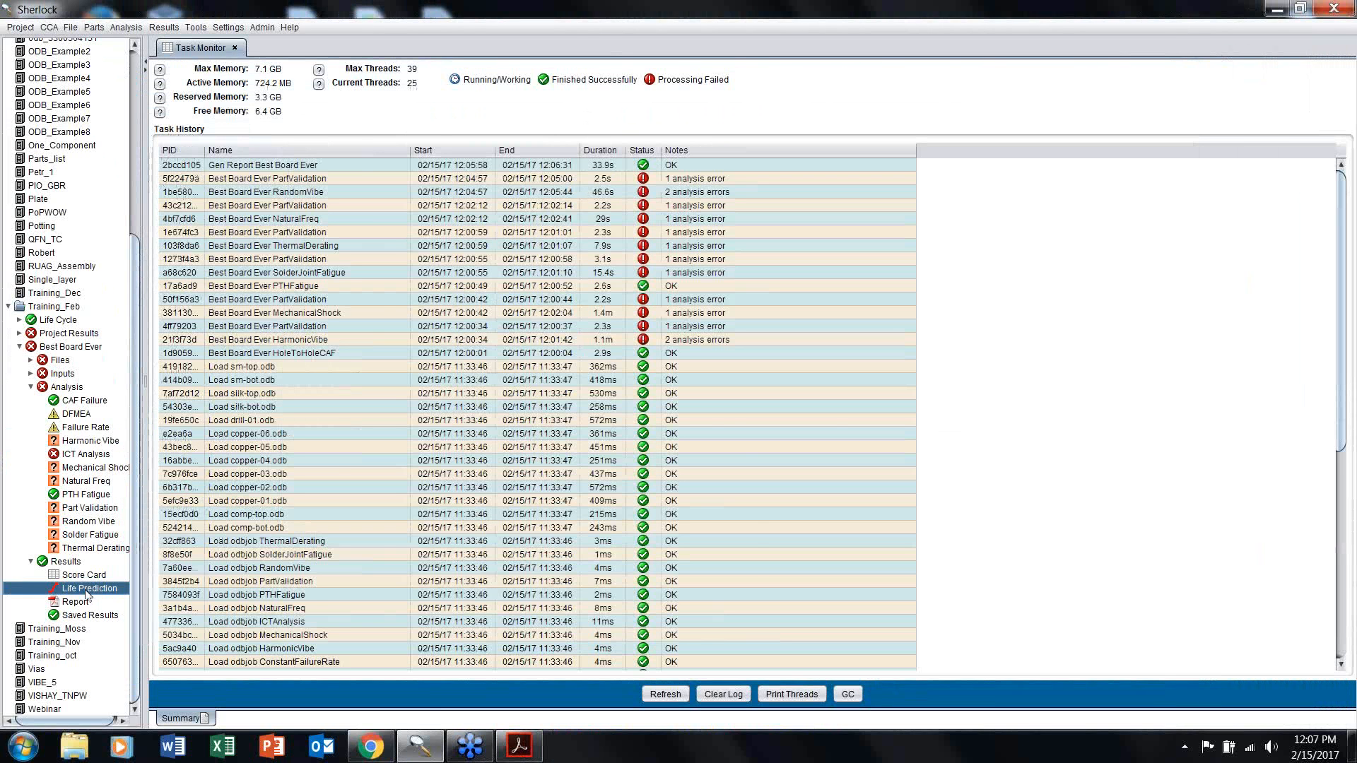
{"action": "double_click", "coordinate": [85, 589]}
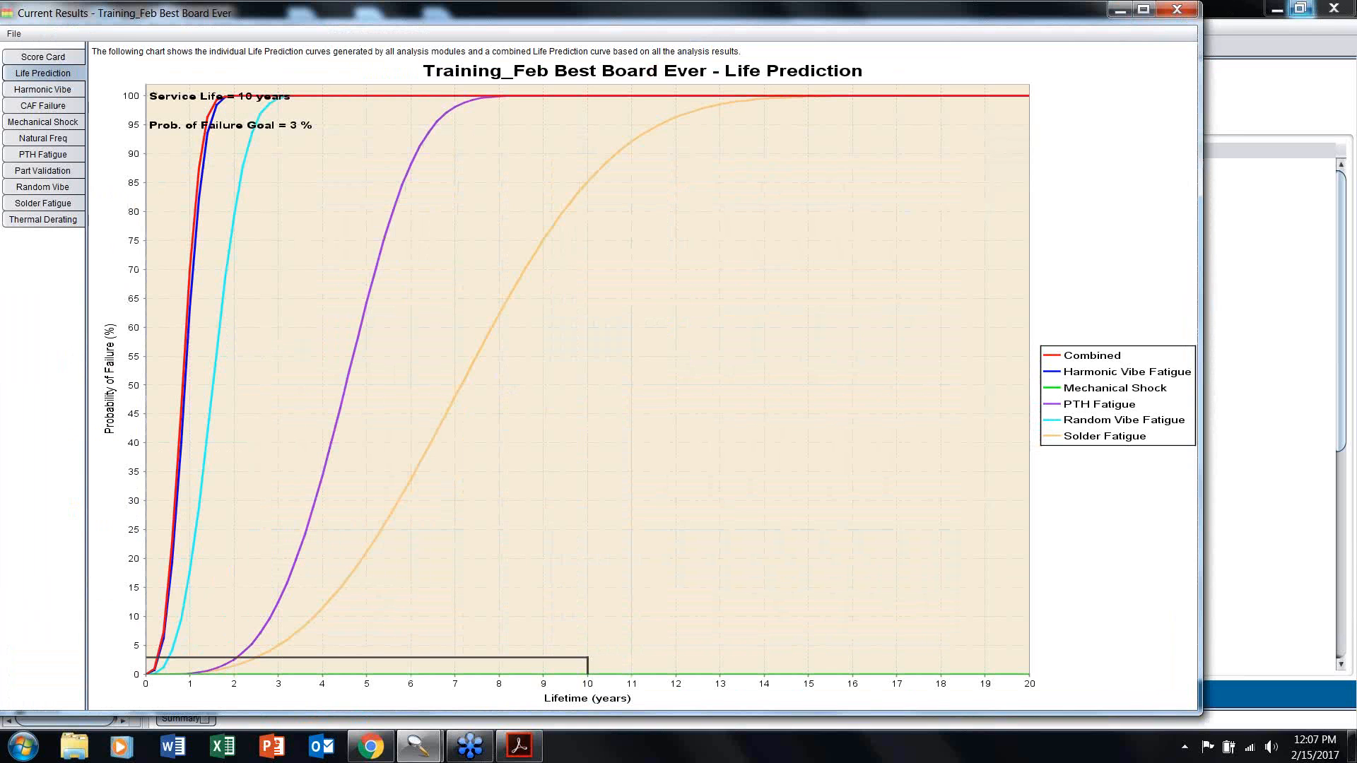
{"action": "left_click", "coordinate": [1177, 10]}
Step: Save the current analysis results of Best Board Ever to its Saved Results
{"action": "double_click", "coordinate": [79, 615]}
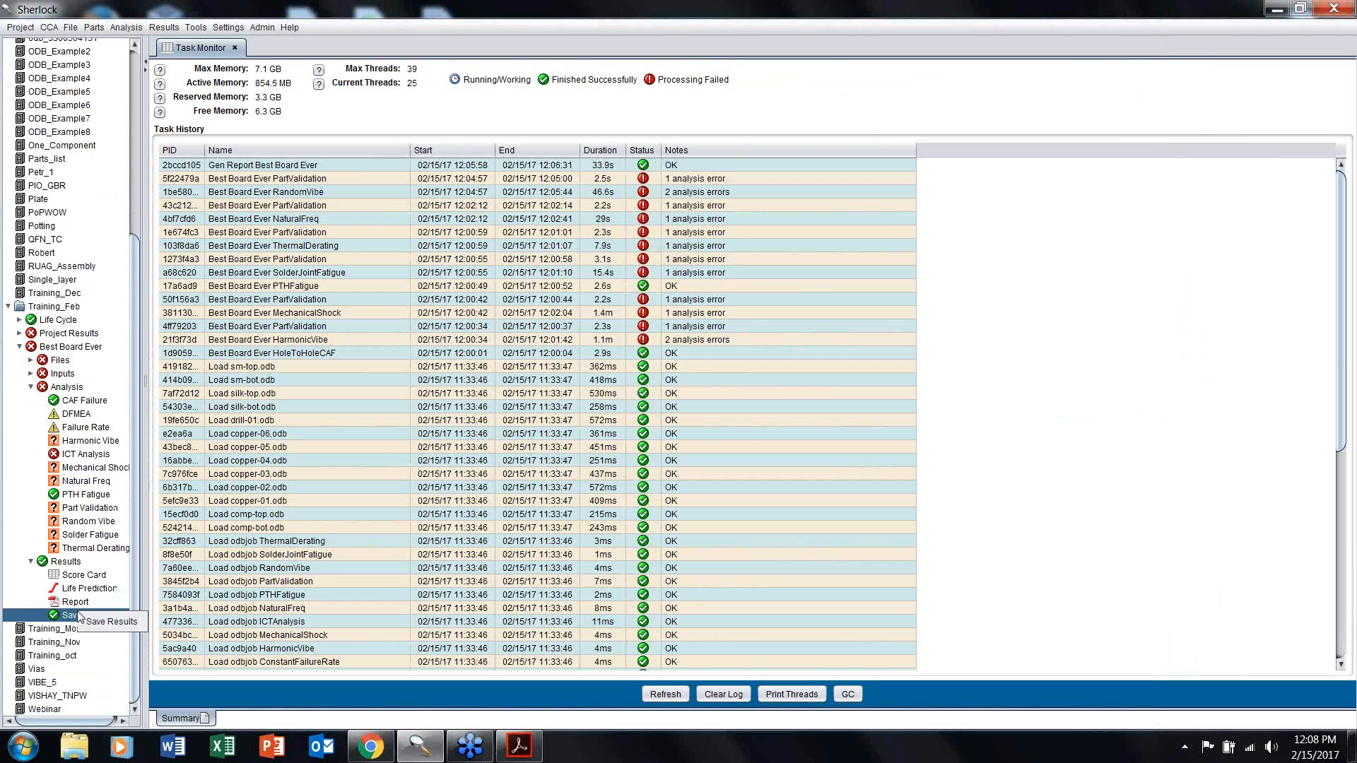
{"action": "left_click", "coordinate": [631, 414]}
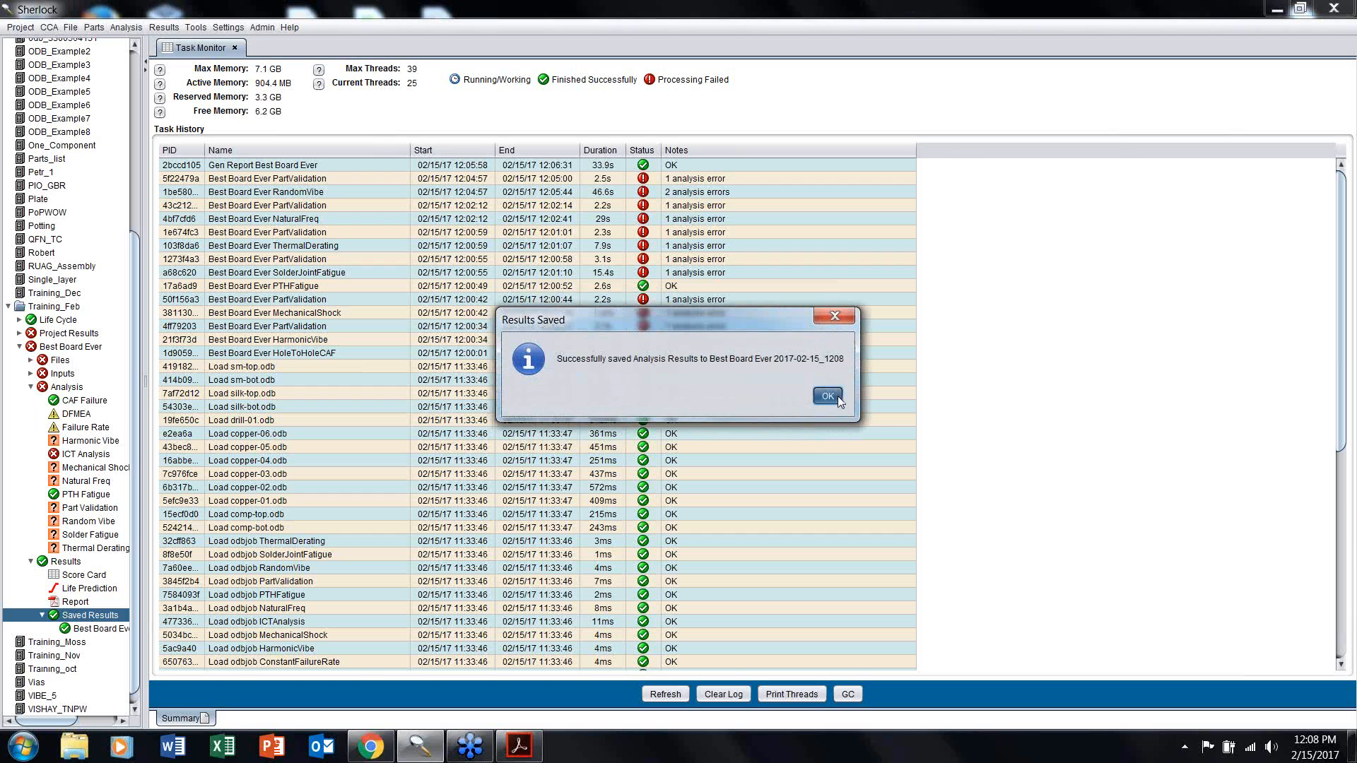
{"action": "left_click", "coordinate": [828, 395]}
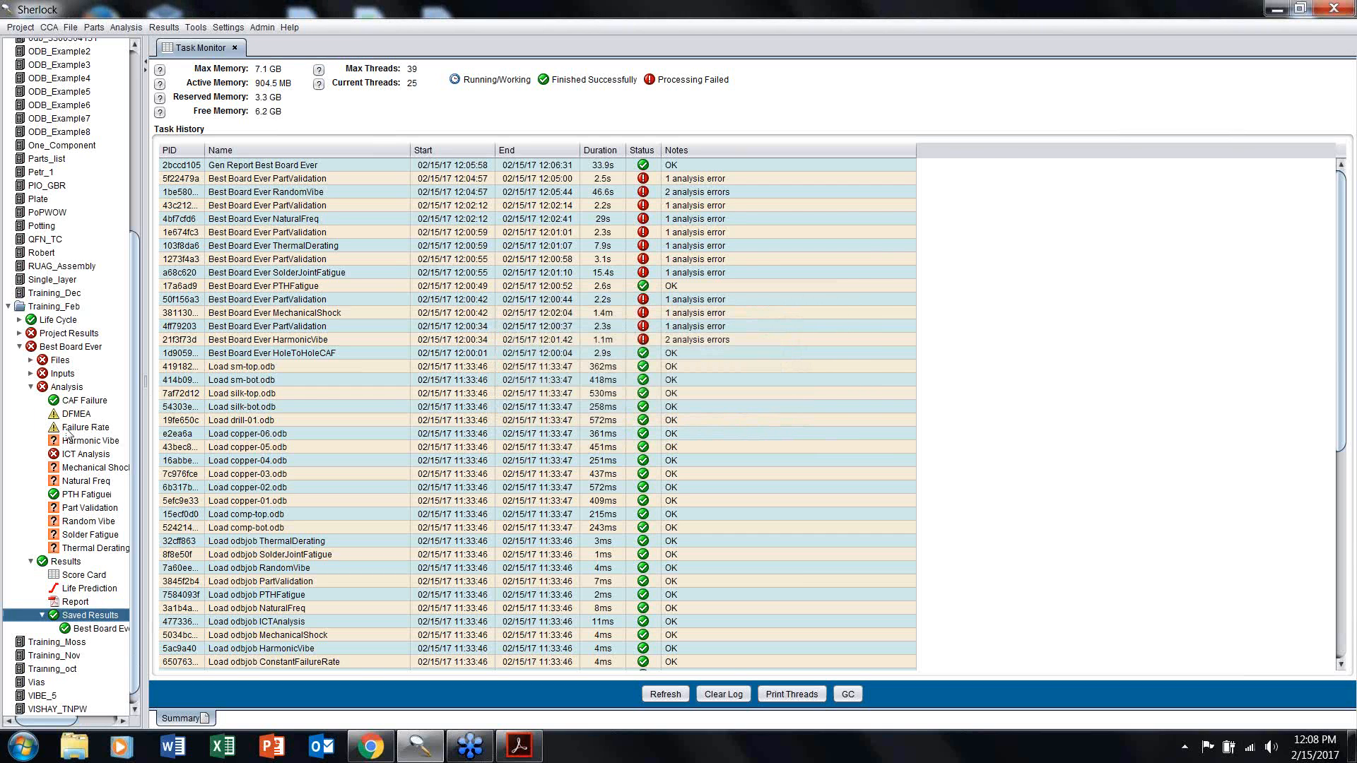
Step: View the Natural Freq analysis results of Best Board Ever and close the results window
{"action": "left_click", "coordinate": [75, 482]}
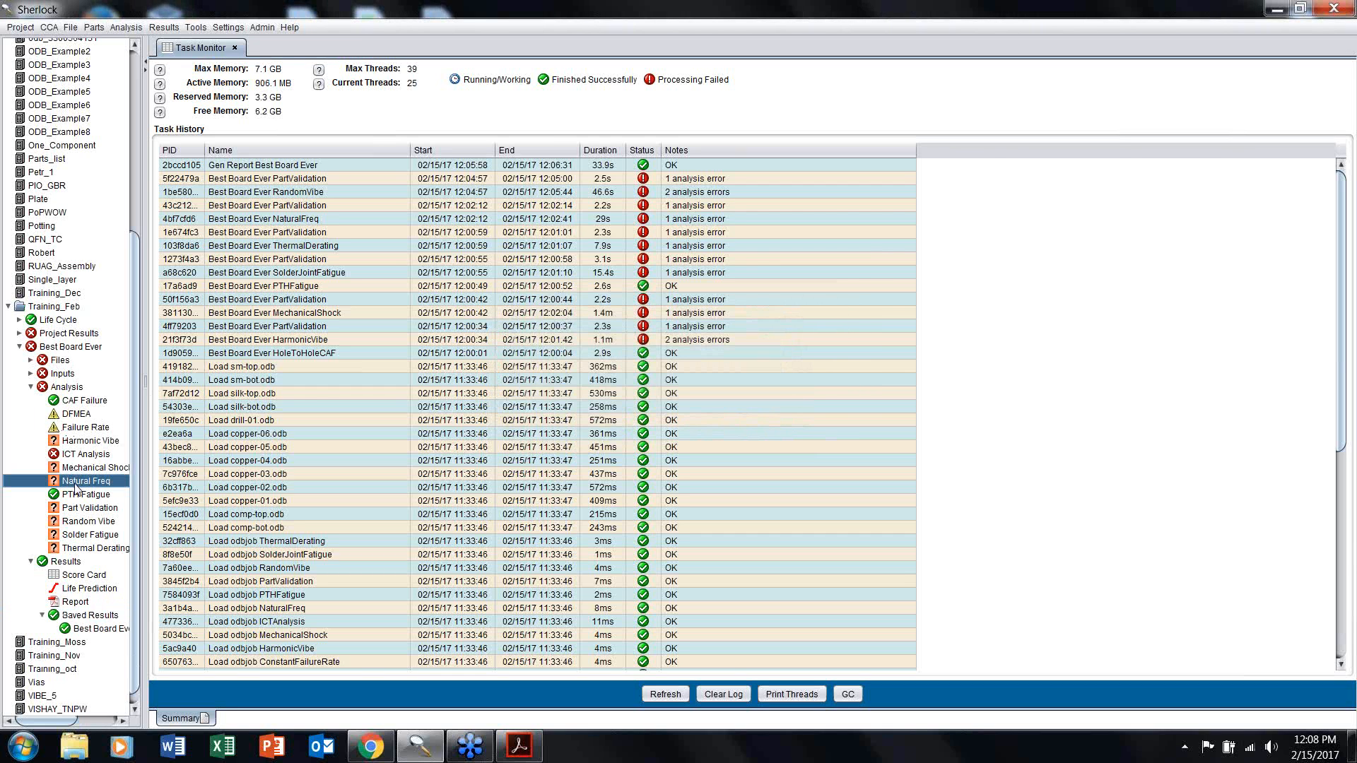
{"action": "double_click", "coordinate": [76, 487]}
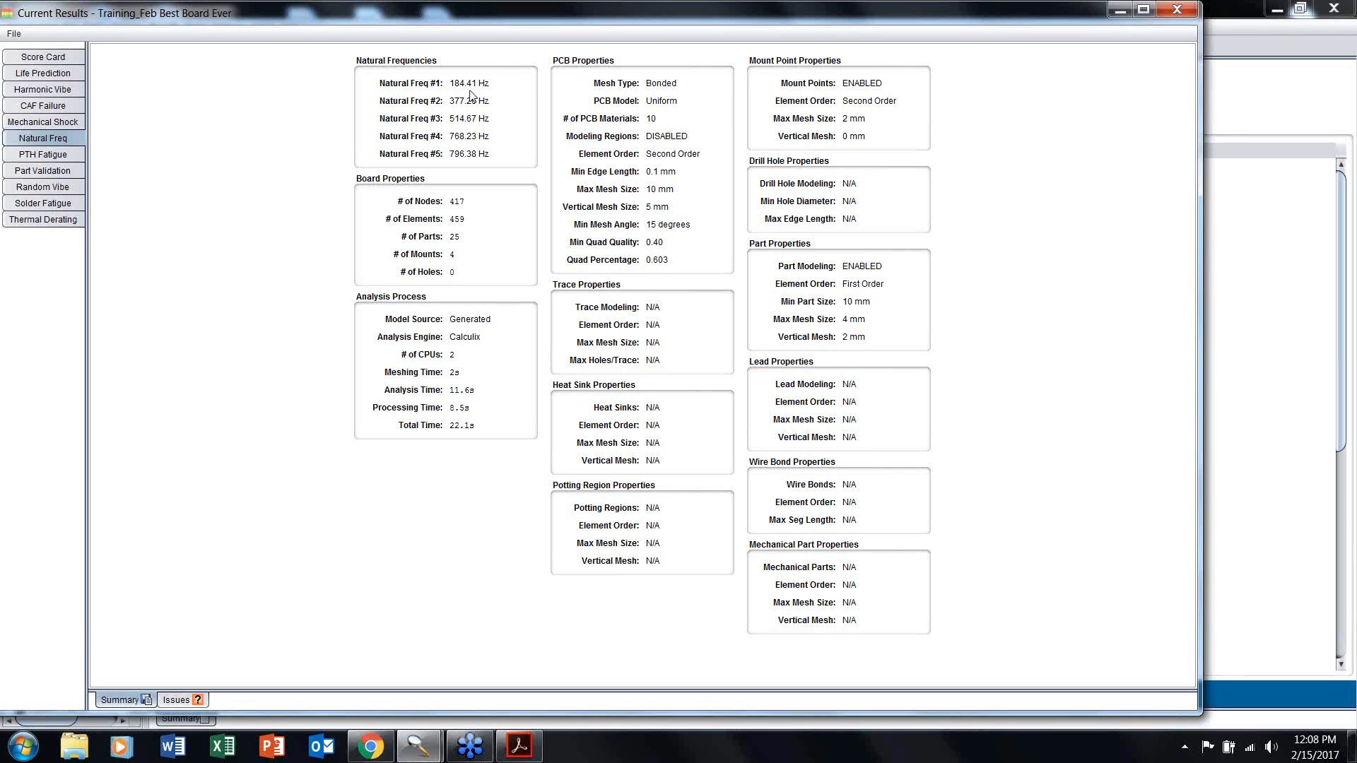
{"action": "left_click", "coordinate": [1176, 9]}
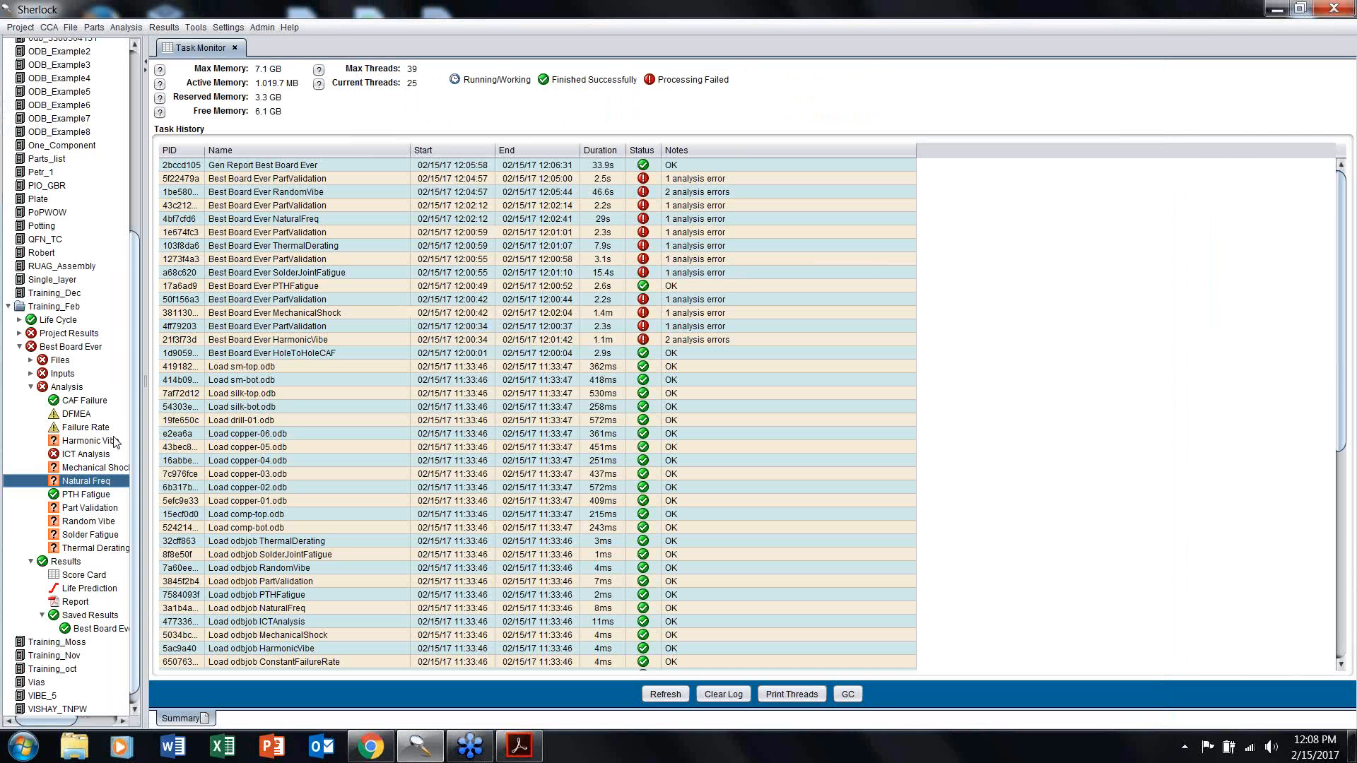
Step: Open the layer view of the Natural Freq results at NF 184.41 Hz and show the comp-top and comp-bot components over it
{"action": "right_click", "coordinate": [78, 484]}
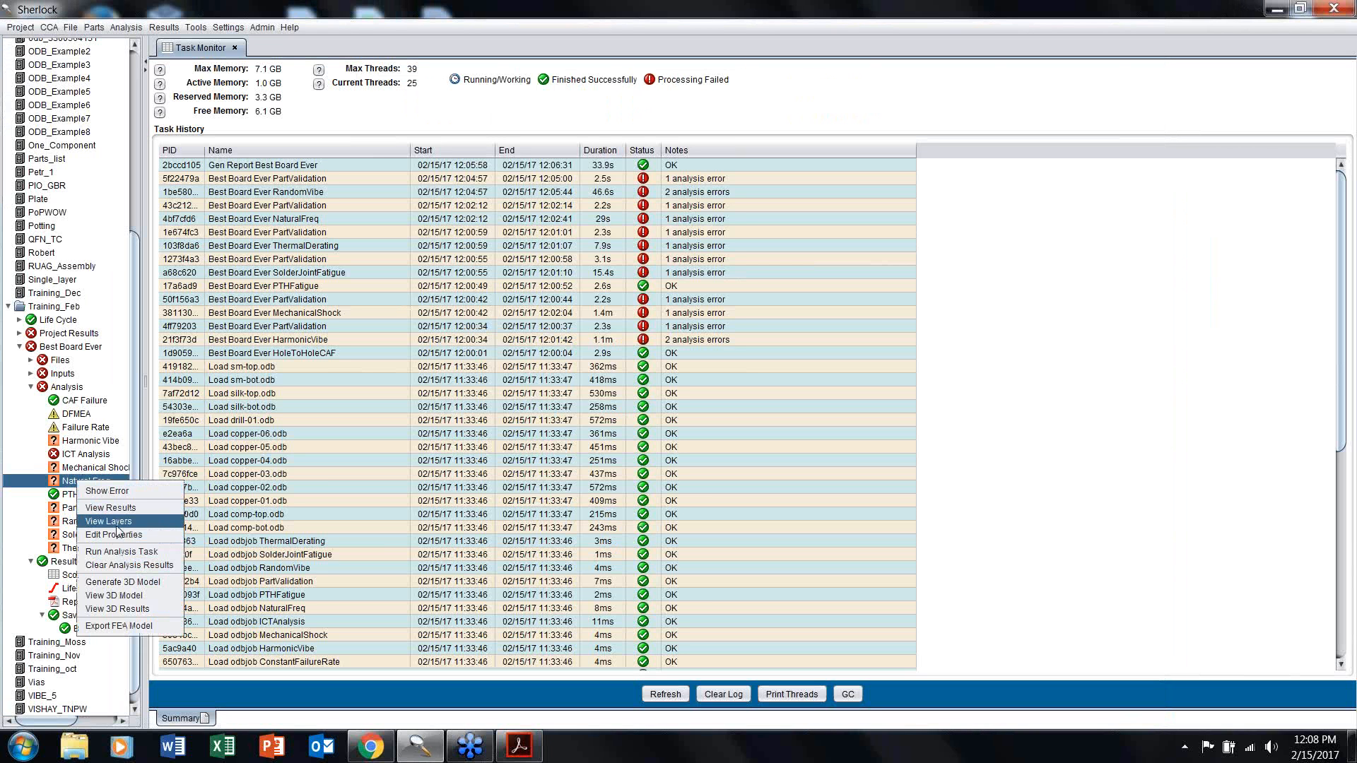
{"action": "left_click", "coordinate": [117, 526]}
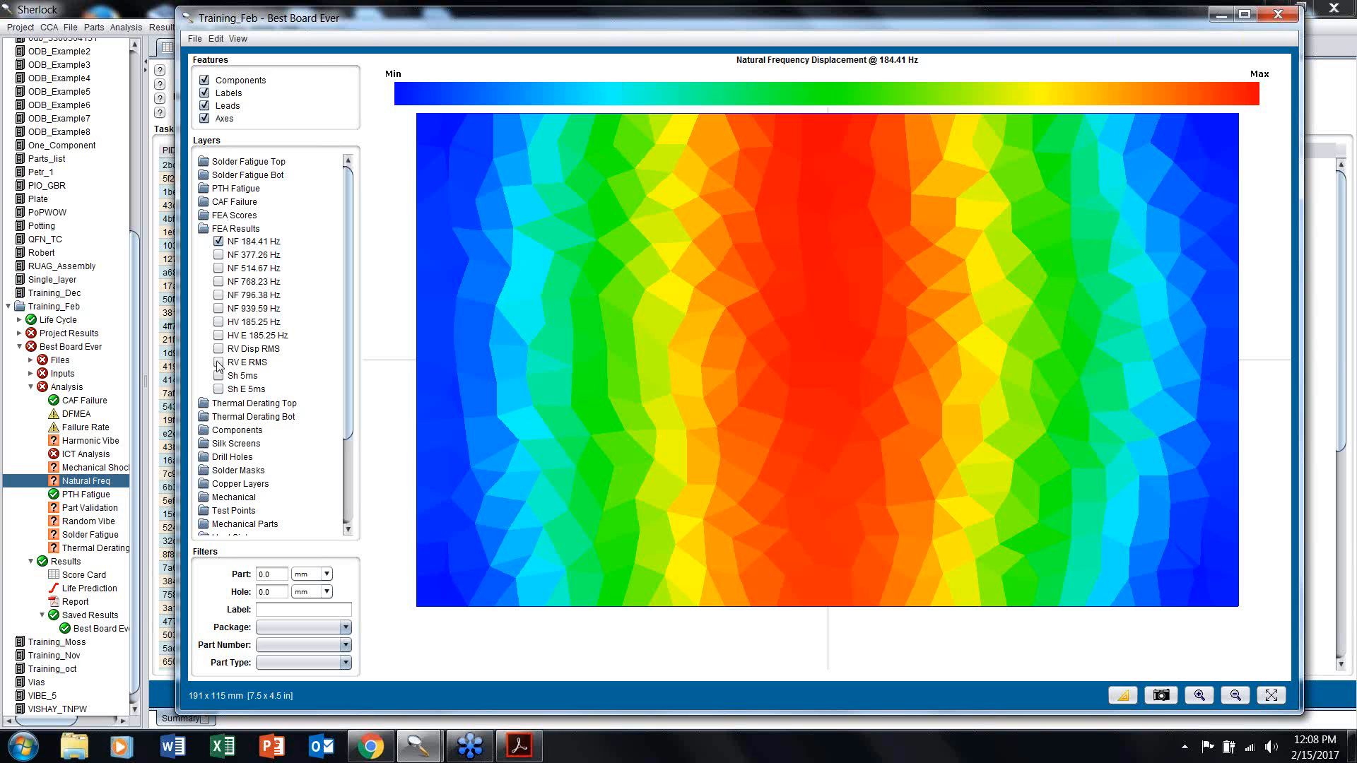
{"action": "double_click", "coordinate": [223, 432]}
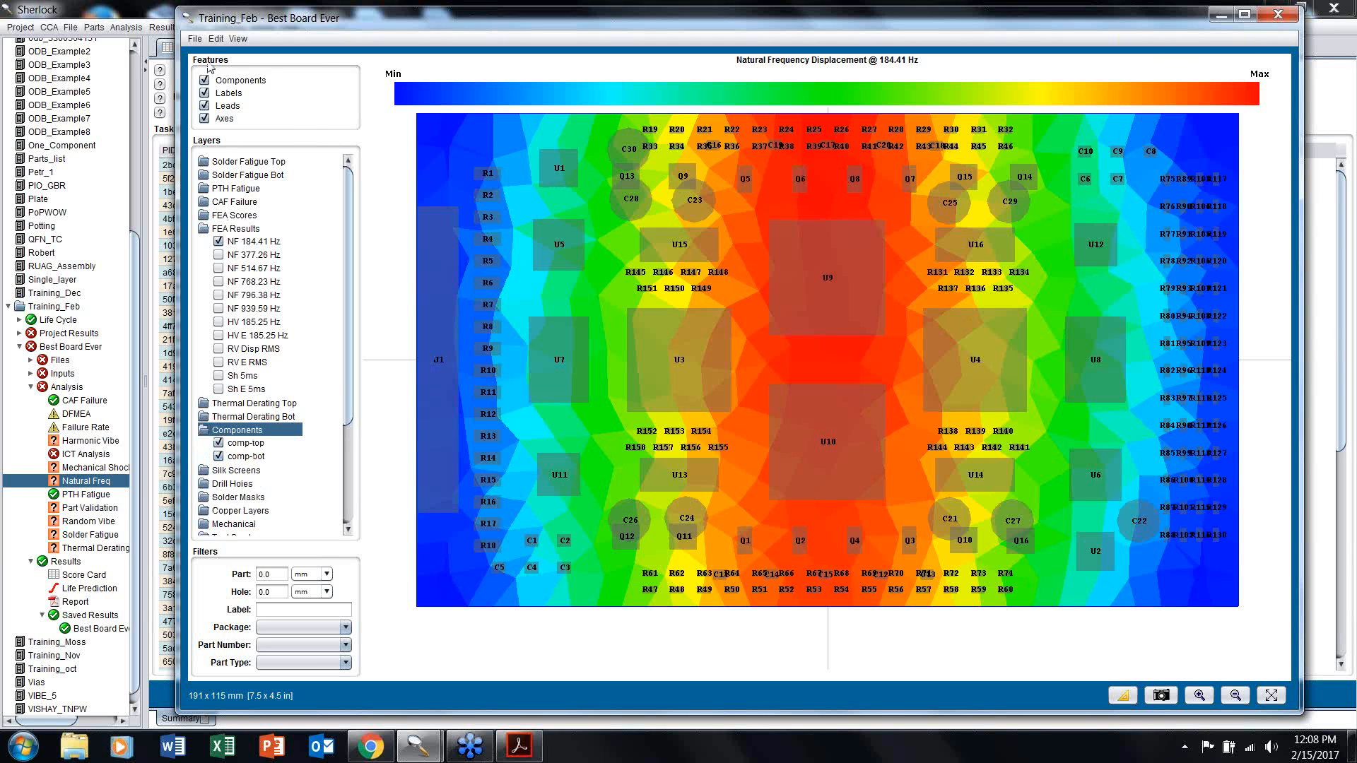
Step: In the Mount Point Editor, copy the upper-right corner mount point to the board's centre between U9 and U10, and hide the NF 184.41 Hz layer
{"action": "left_click", "coordinate": [214, 39]}
{"action": "left_click", "coordinate": [256, 88]}
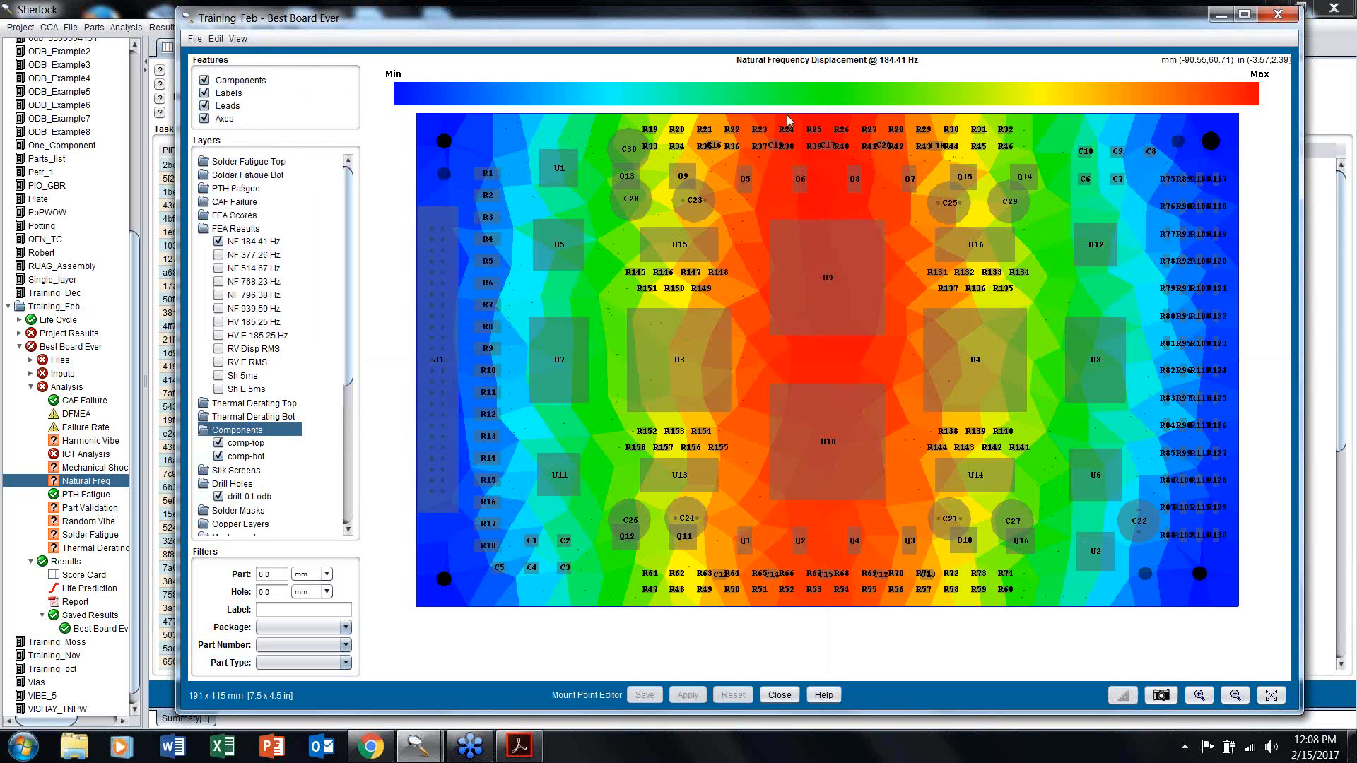
{"action": "right_click", "coordinate": [1210, 145]}
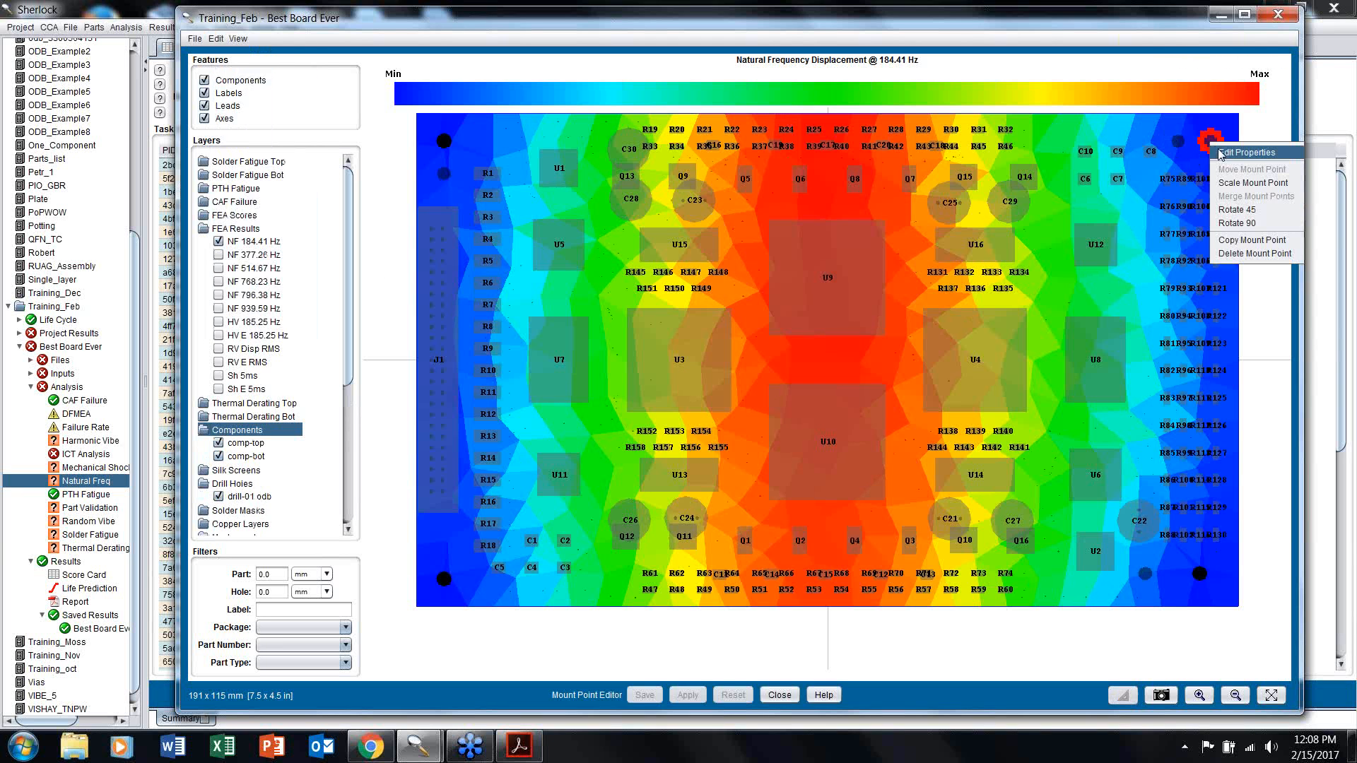
{"action": "left_click", "coordinate": [1247, 243]}
{"action": "left_click_drag", "start_coordinate": [1225, 147], "coordinate": [869, 357]}
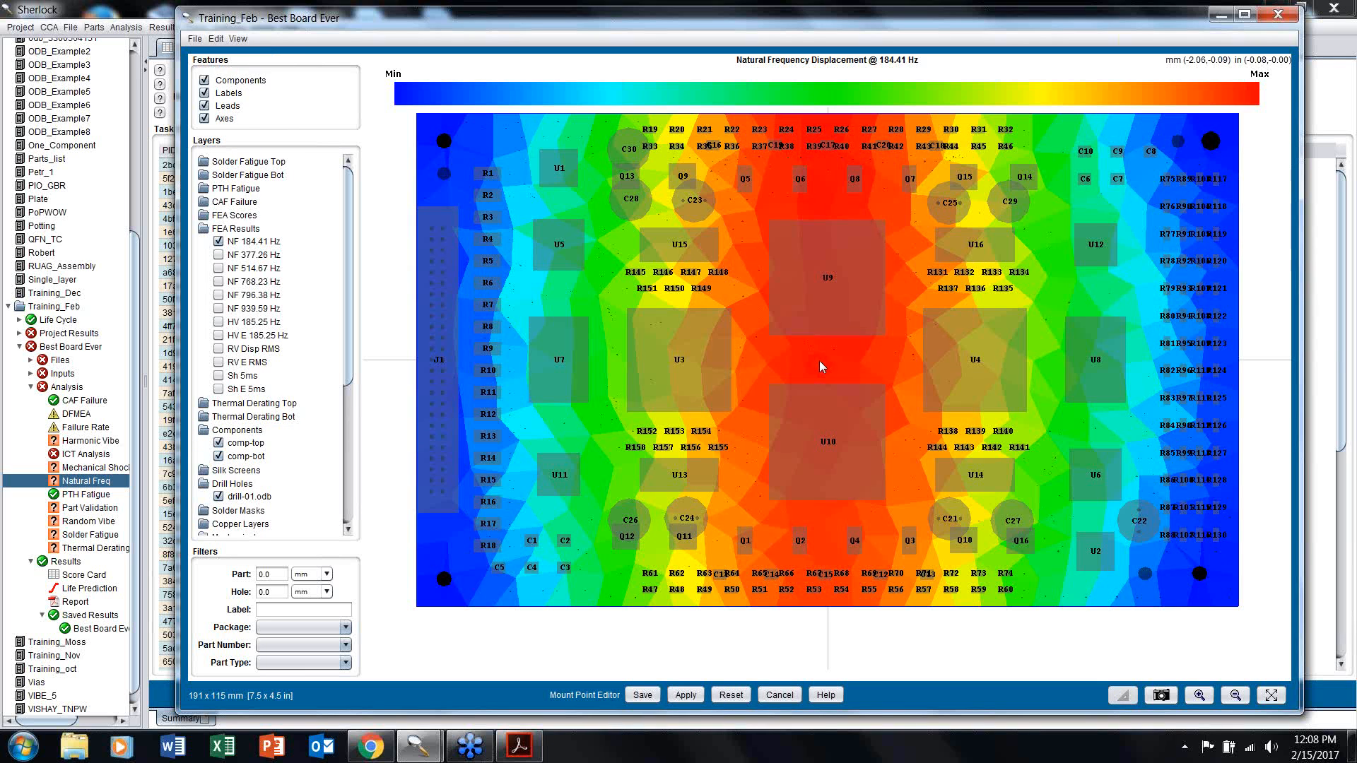
{"action": "left_click", "coordinate": [219, 242]}
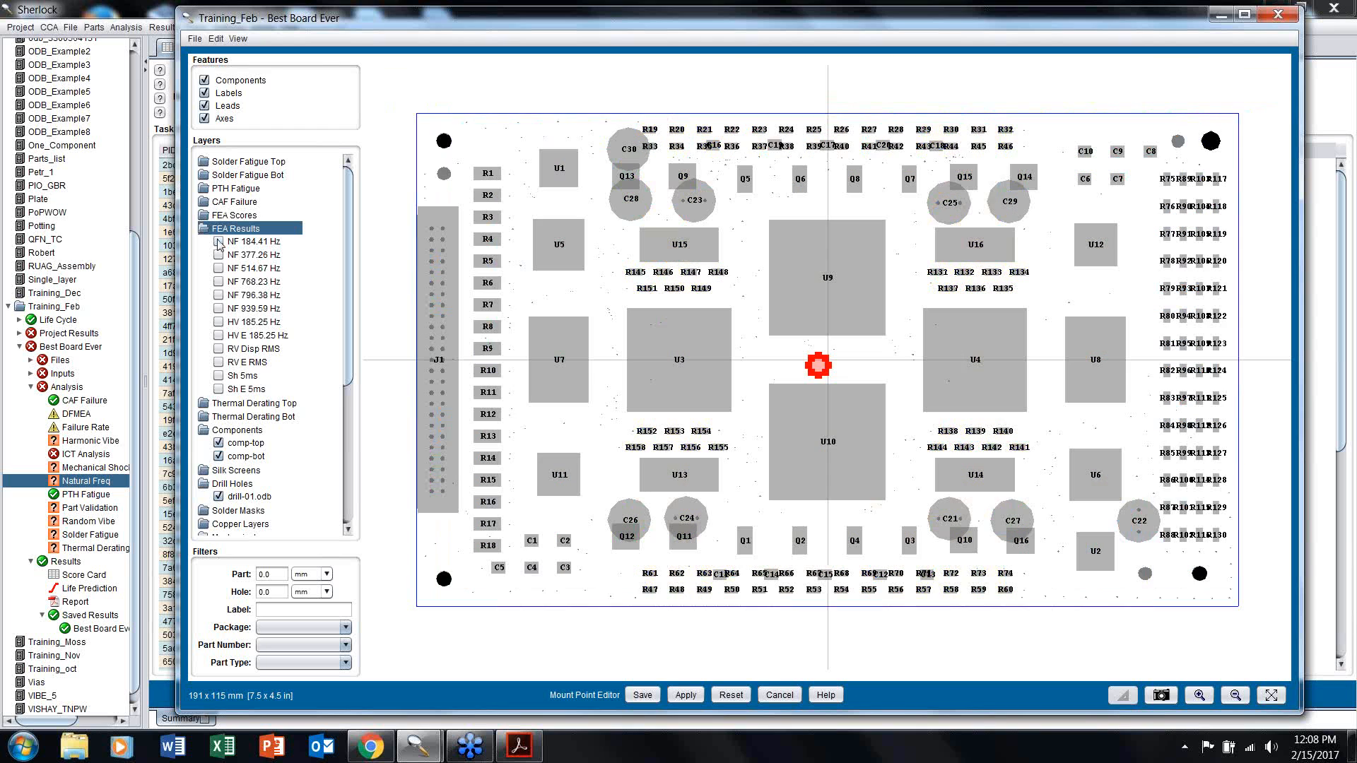
Step: Shift the central mount point toward U4, keeping it between U9 and U10, and copy it to a spot above U9 between Q6 and Q8
{"action": "left_click_drag", "start_coordinate": [823, 367], "coordinate": [869, 364]}
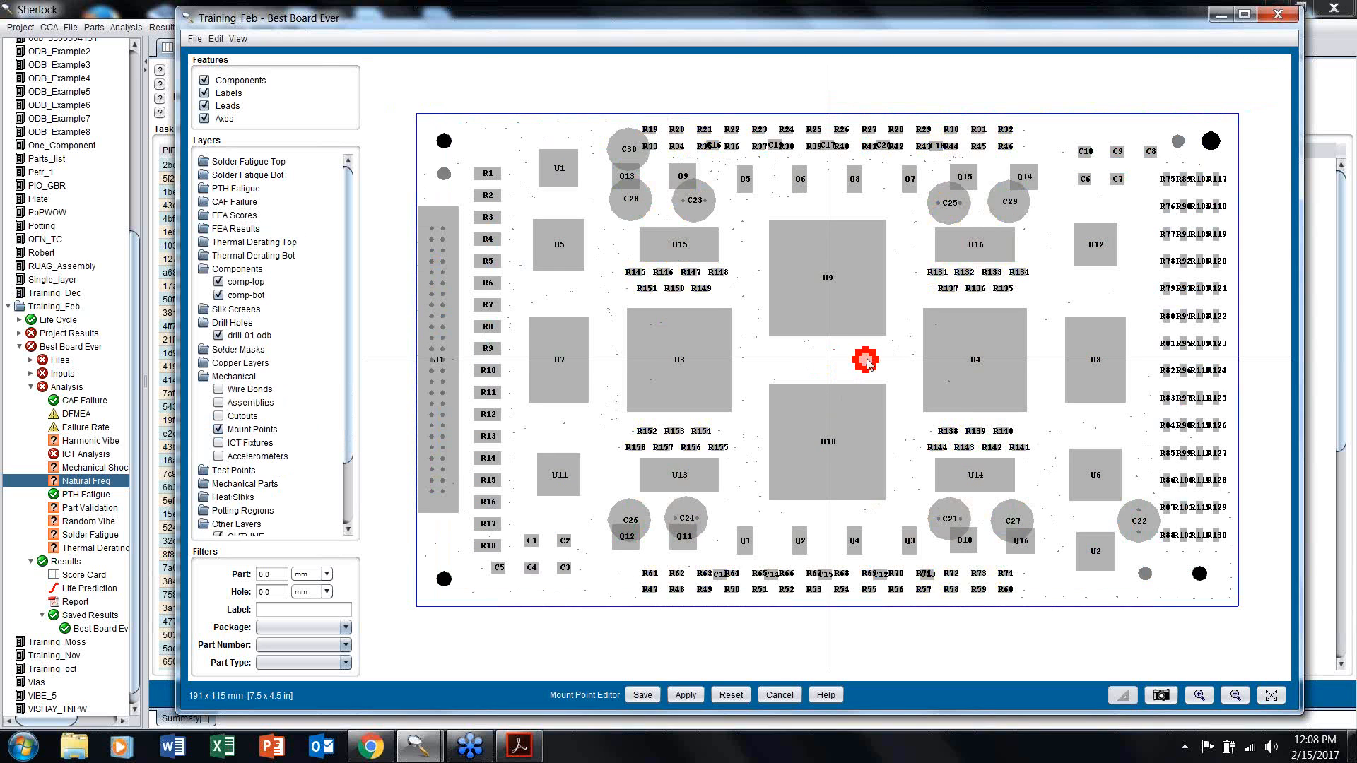
{"action": "right_click", "coordinate": [868, 362]}
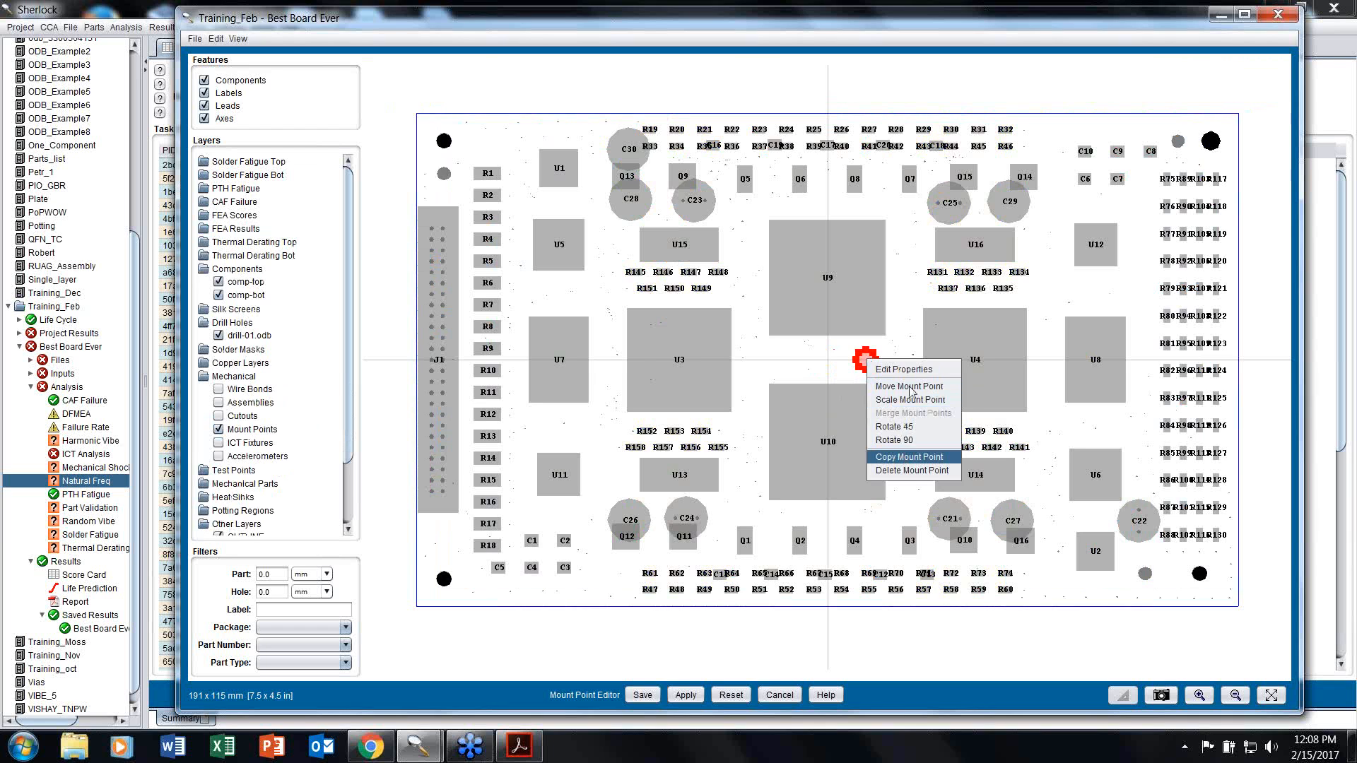
{"action": "left_click", "coordinate": [901, 456]}
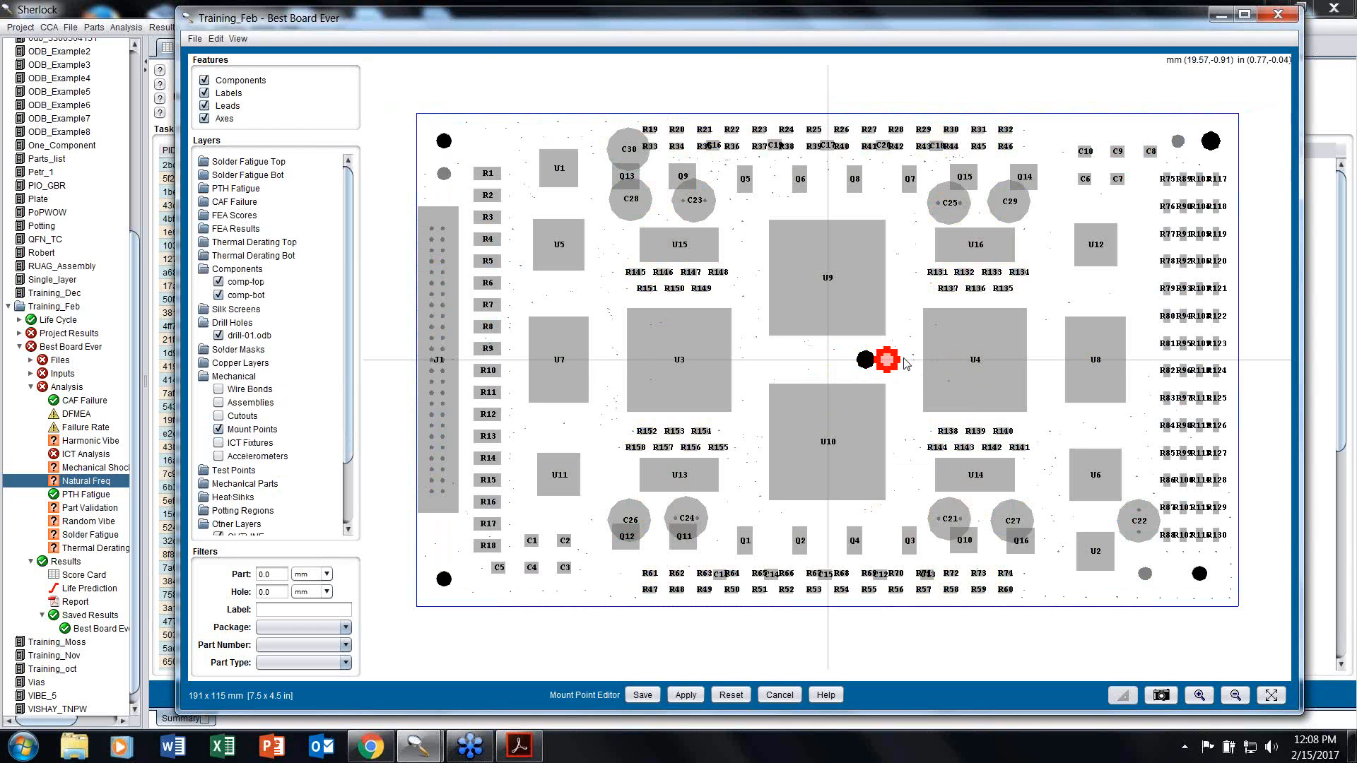
{"action": "left_click", "coordinate": [828, 200]}
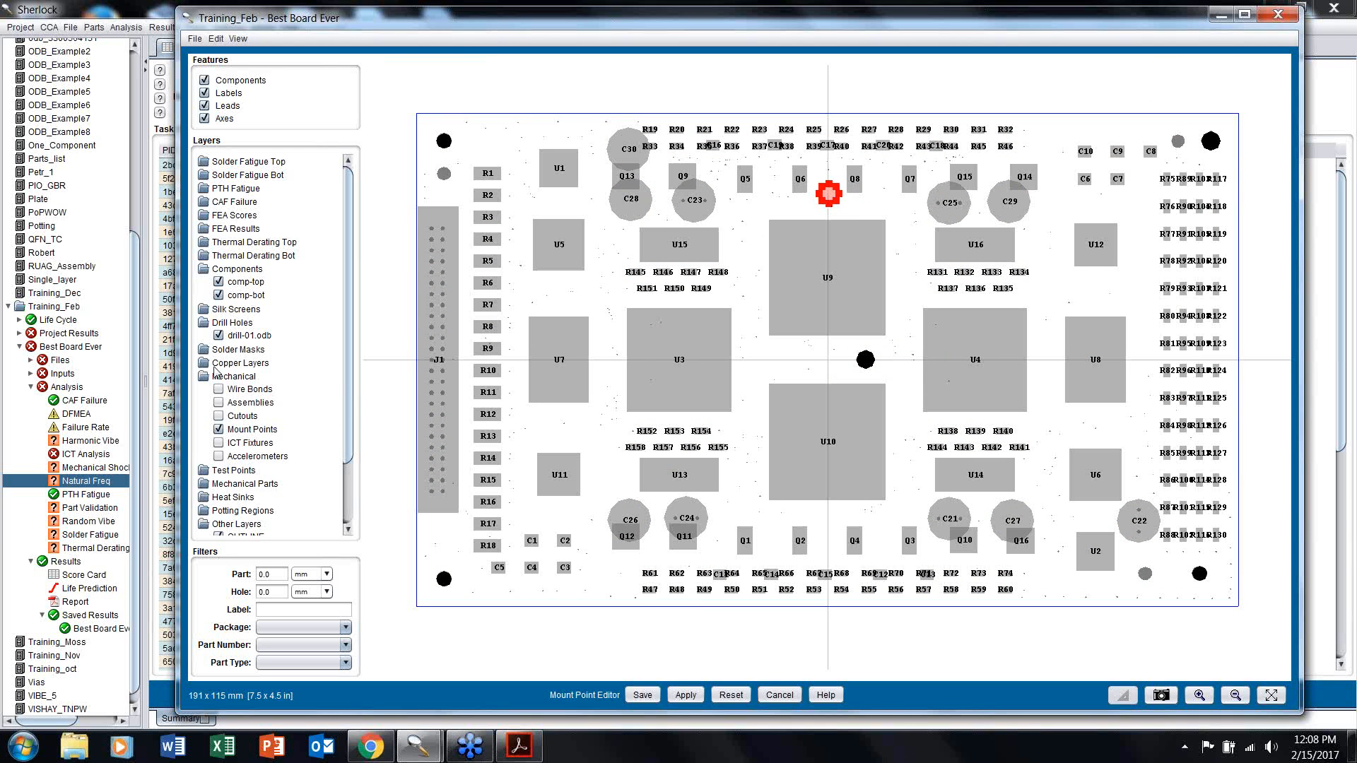
Step: Show the NF 377.26 Hz layer and copy the mount point above U9 to a spot below U10 between Q2 and Q4
{"action": "left_click", "coordinate": [210, 230]}
{"action": "left_click", "coordinate": [219, 254]}
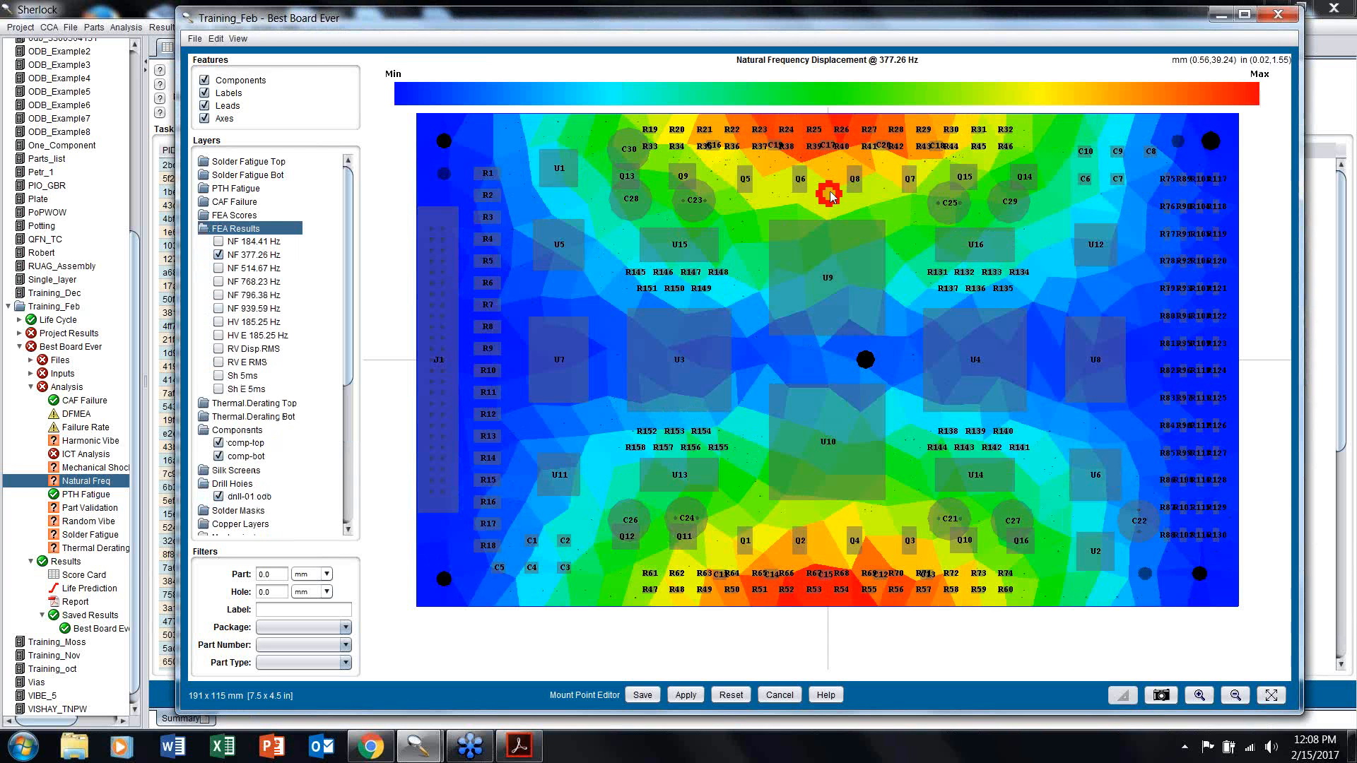
{"action": "right_click", "coordinate": [831, 198]}
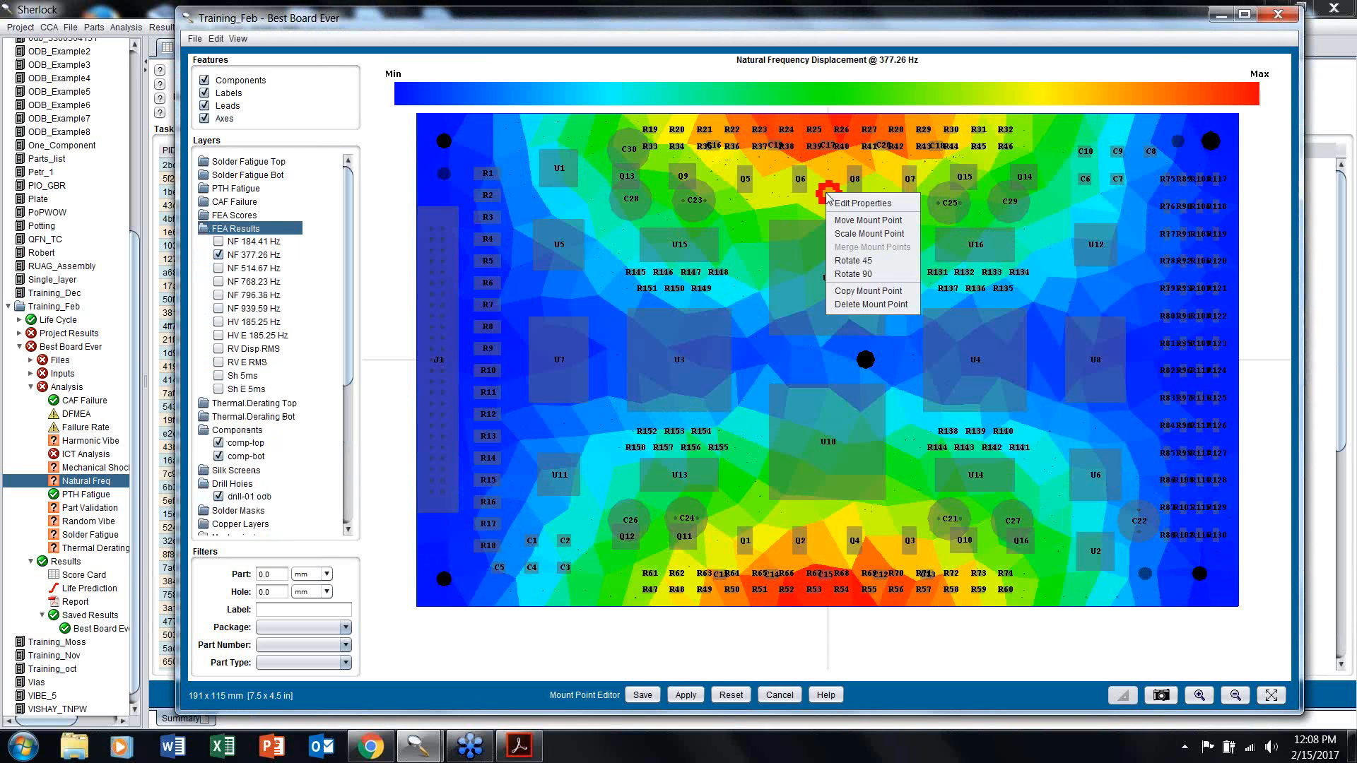
{"action": "left_click", "coordinate": [858, 295]}
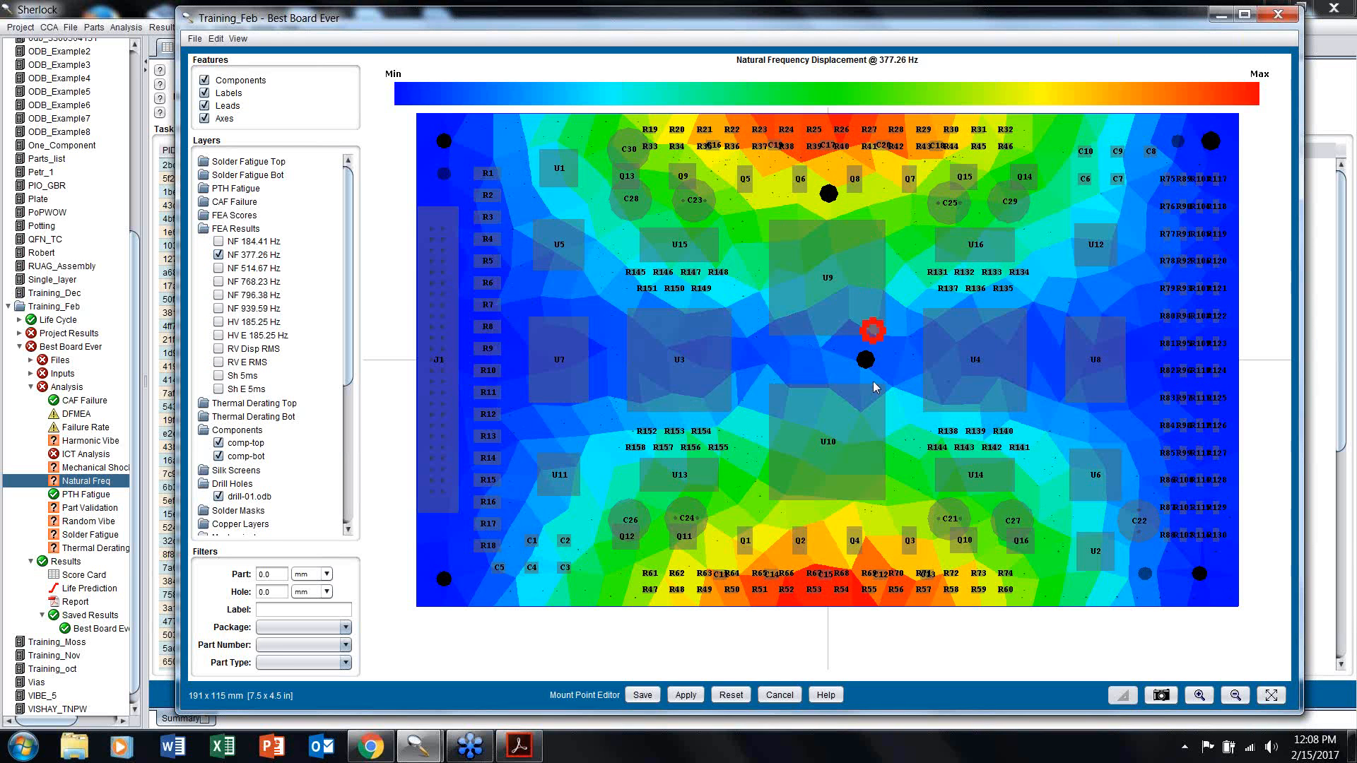
{"action": "right_click", "coordinate": [830, 517]}
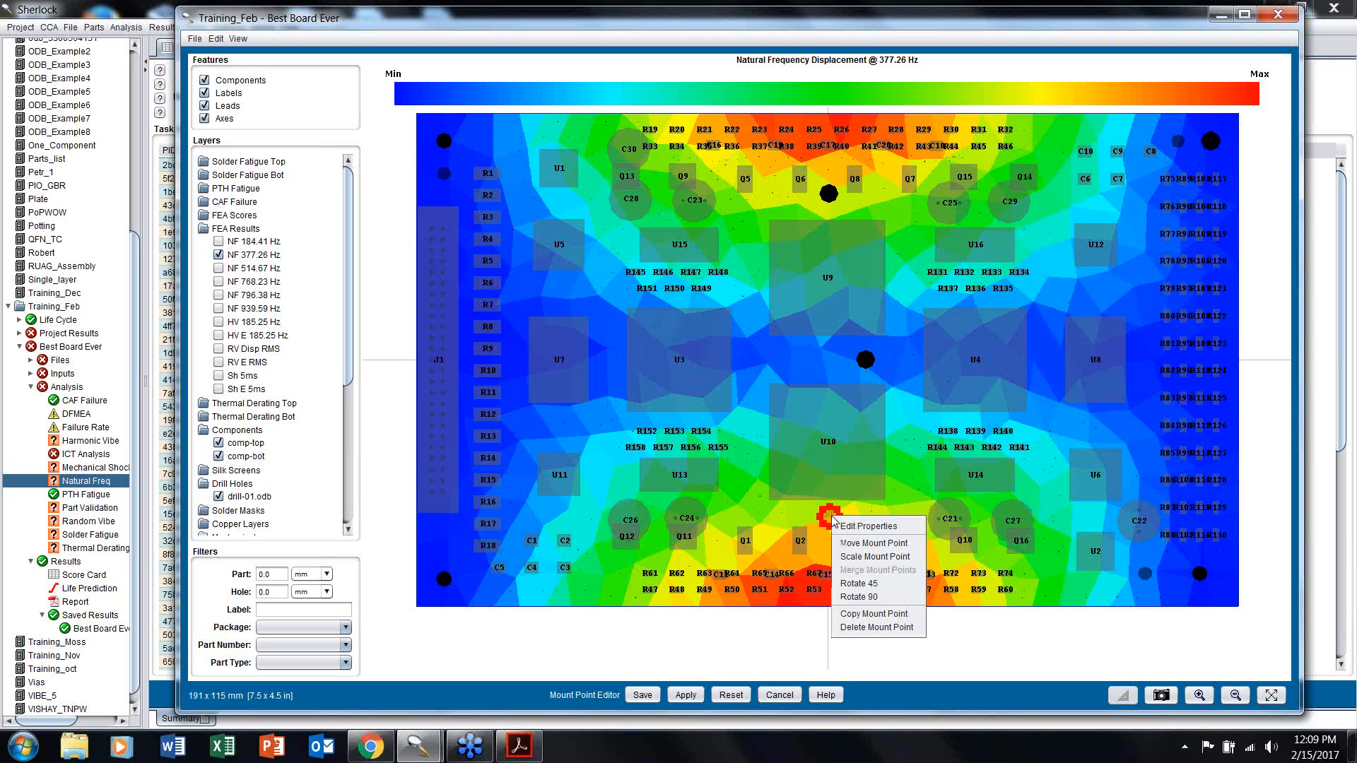
Step: Change the shape type of the mount point below U10 to Rectangular
{"action": "left_click", "coordinate": [849, 527]}
{"action": "left_click", "coordinate": [674, 337]}
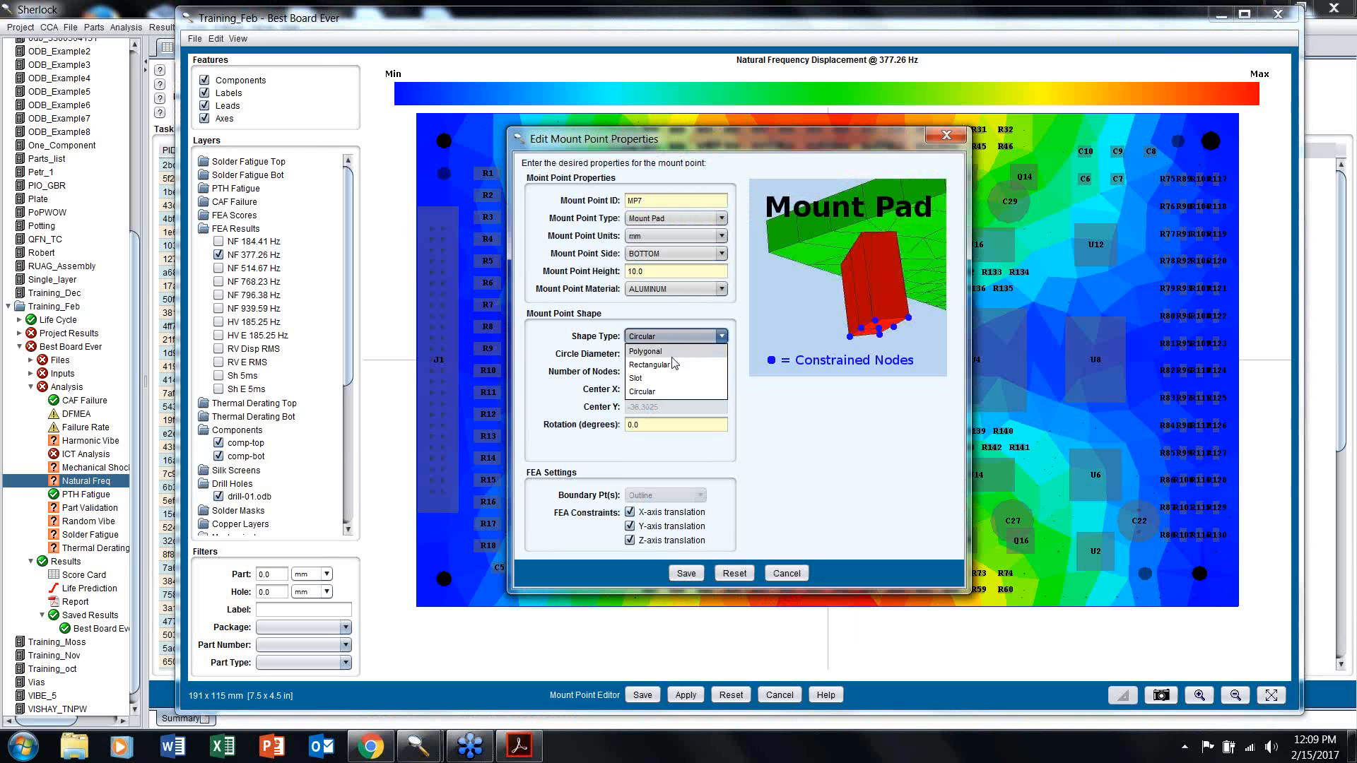
{"action": "left_click", "coordinate": [674, 347]}
{"action": "left_click", "coordinate": [686, 573]}
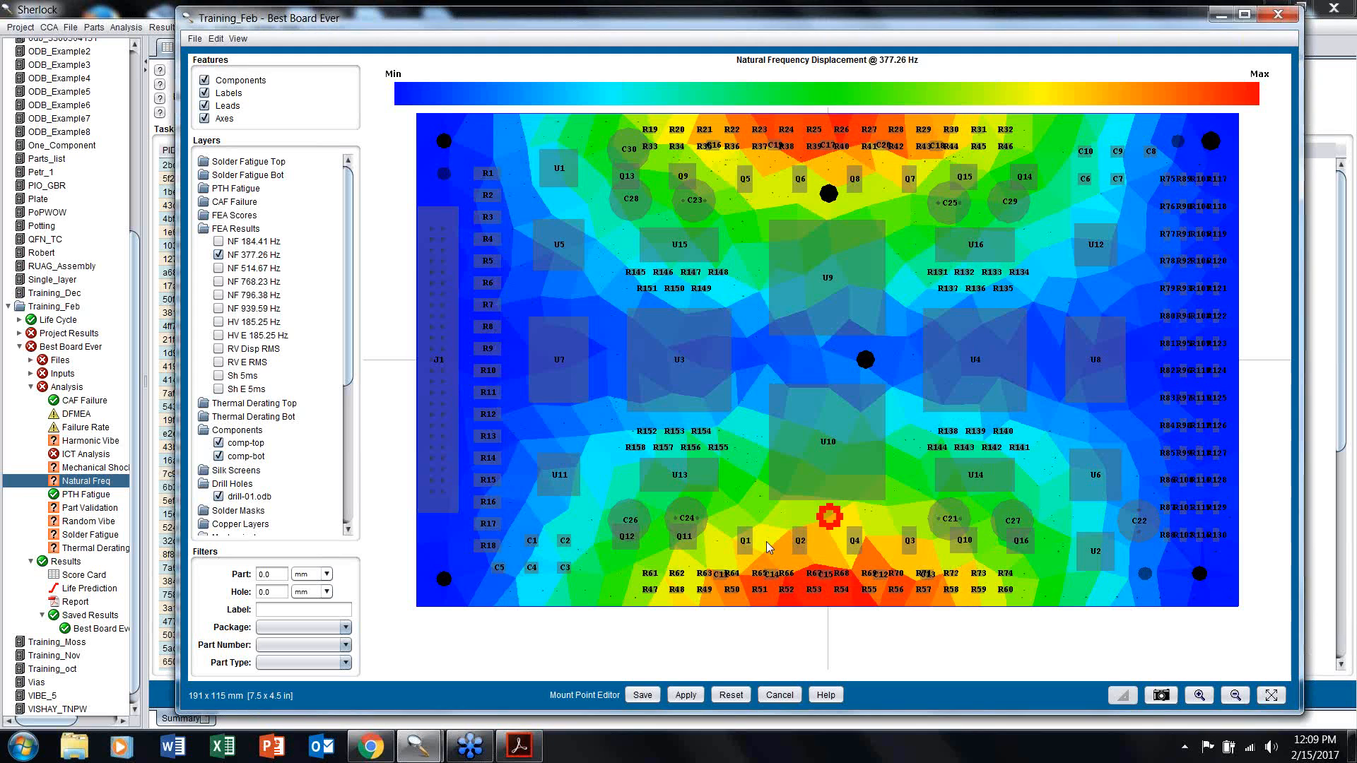
Step: Move the rectangular mount point to the middle of the board's lower edge and save the mount points with the NF 377.26 Hz layer hidden
{"action": "mouse_move", "coordinate": [839, 525]}
{"action": "left_mouse_down"}
{"action": "mouse_move", "coordinate": [885, 516]}
{"action": "mouse_move", "coordinate": [842, 607]}
{"action": "left_mouse_up"}
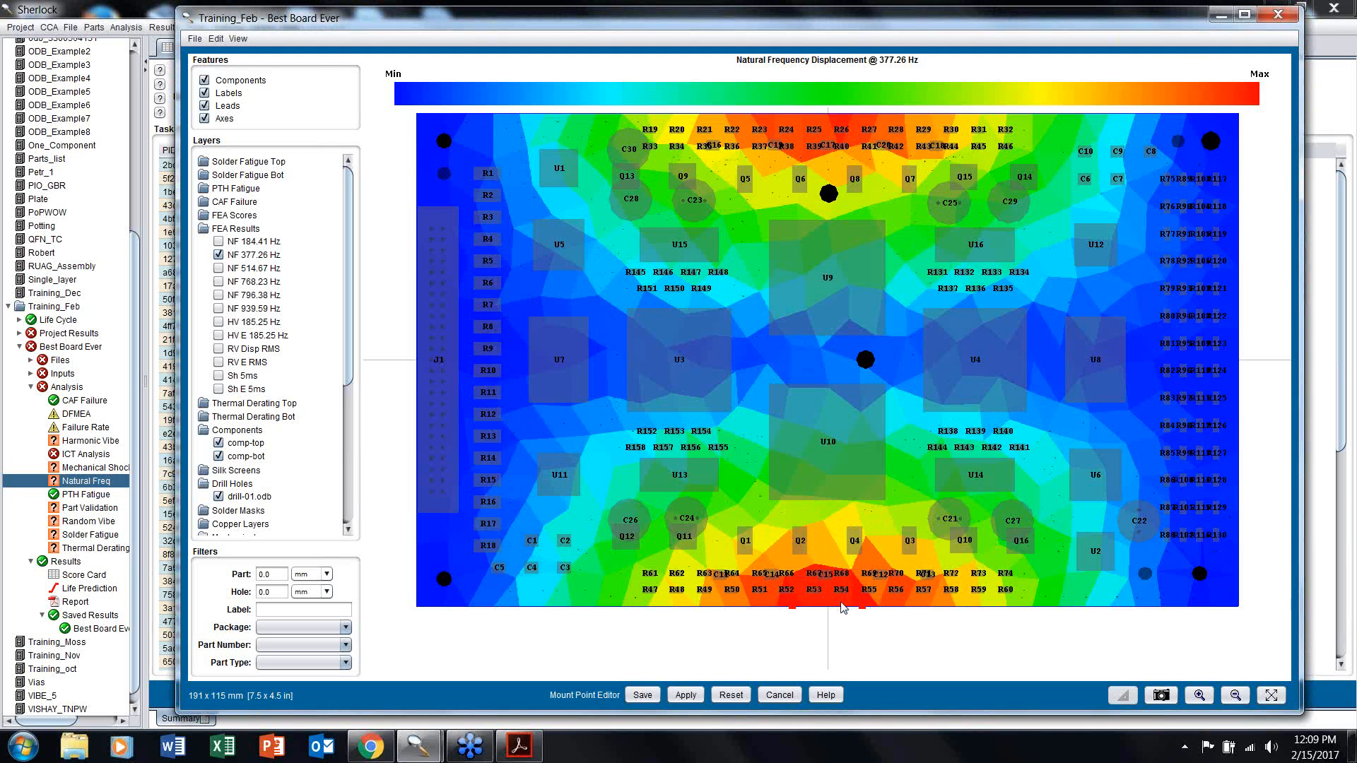
{"action": "left_click", "coordinate": [224, 256]}
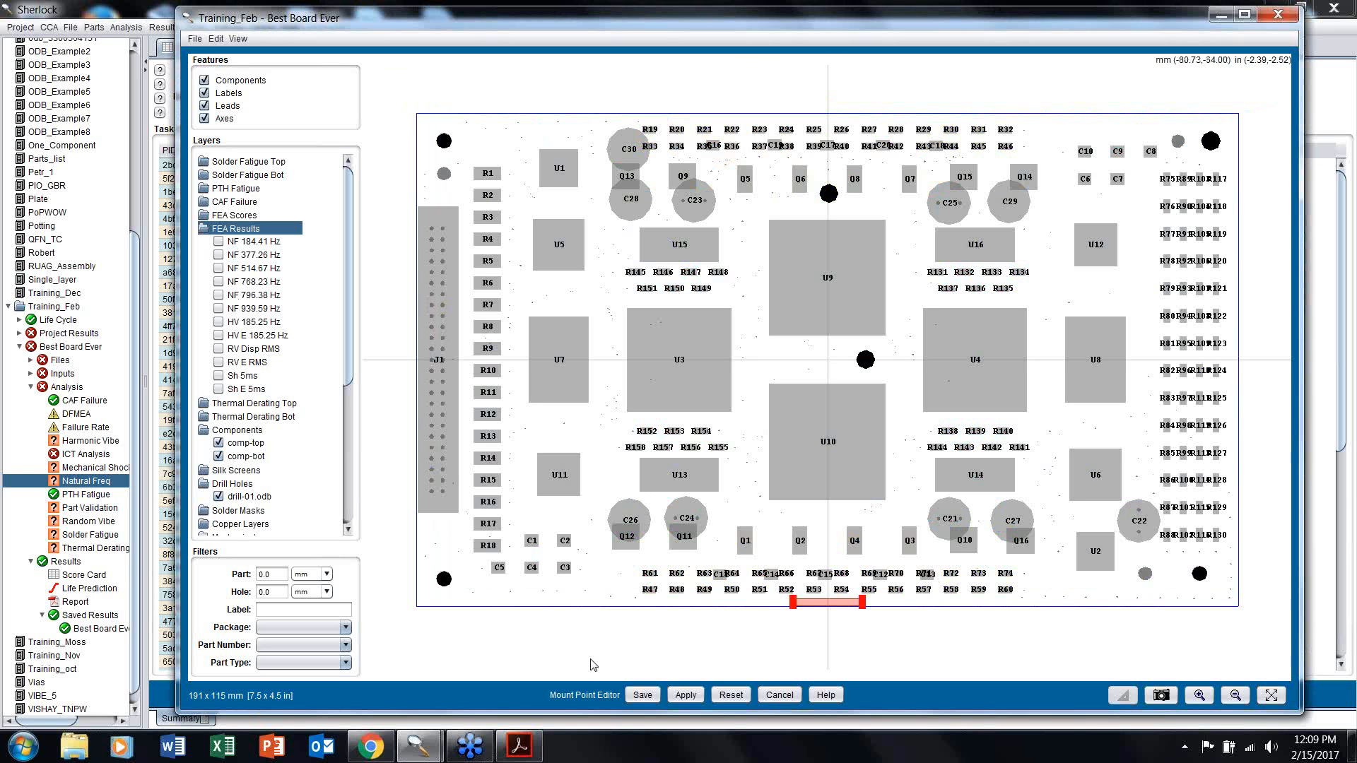
{"action": "left_click", "coordinate": [638, 696]}
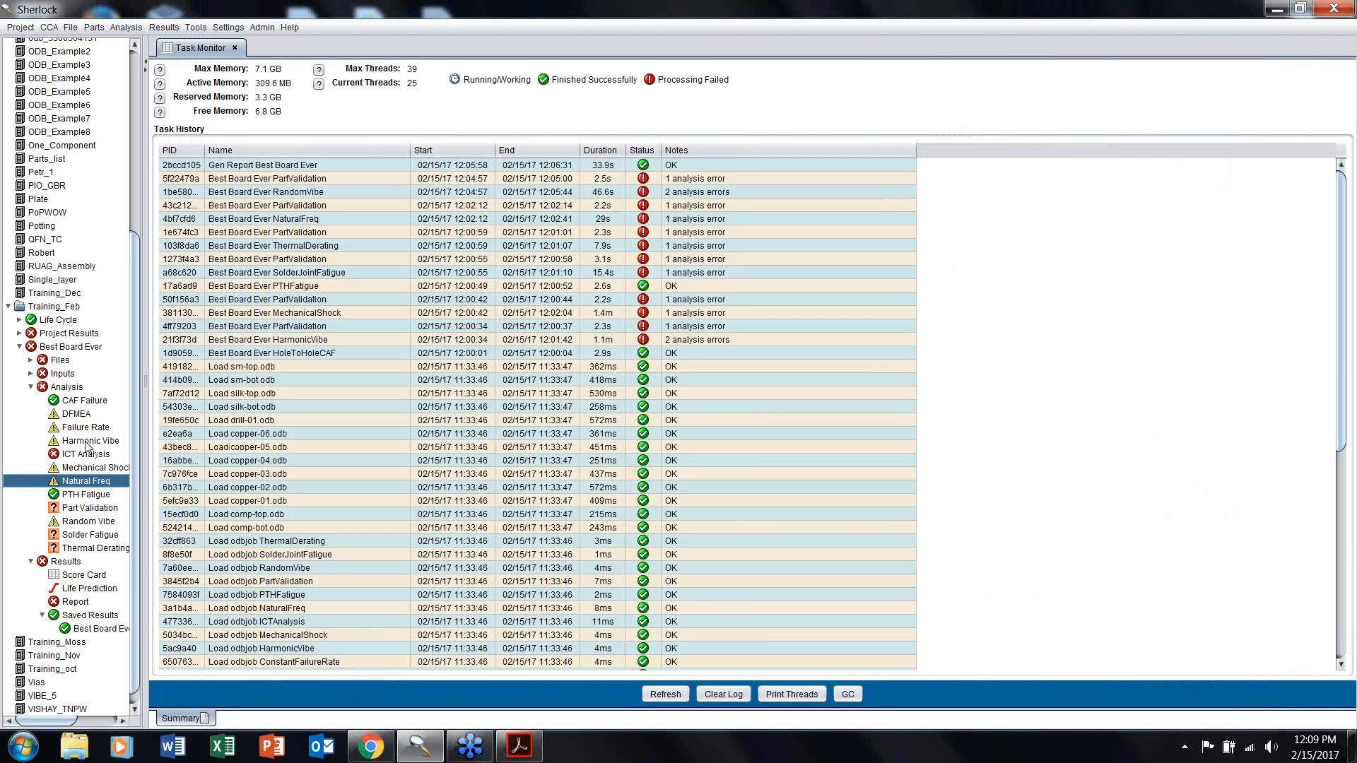
{"action": "right_click", "coordinate": [86, 442]}
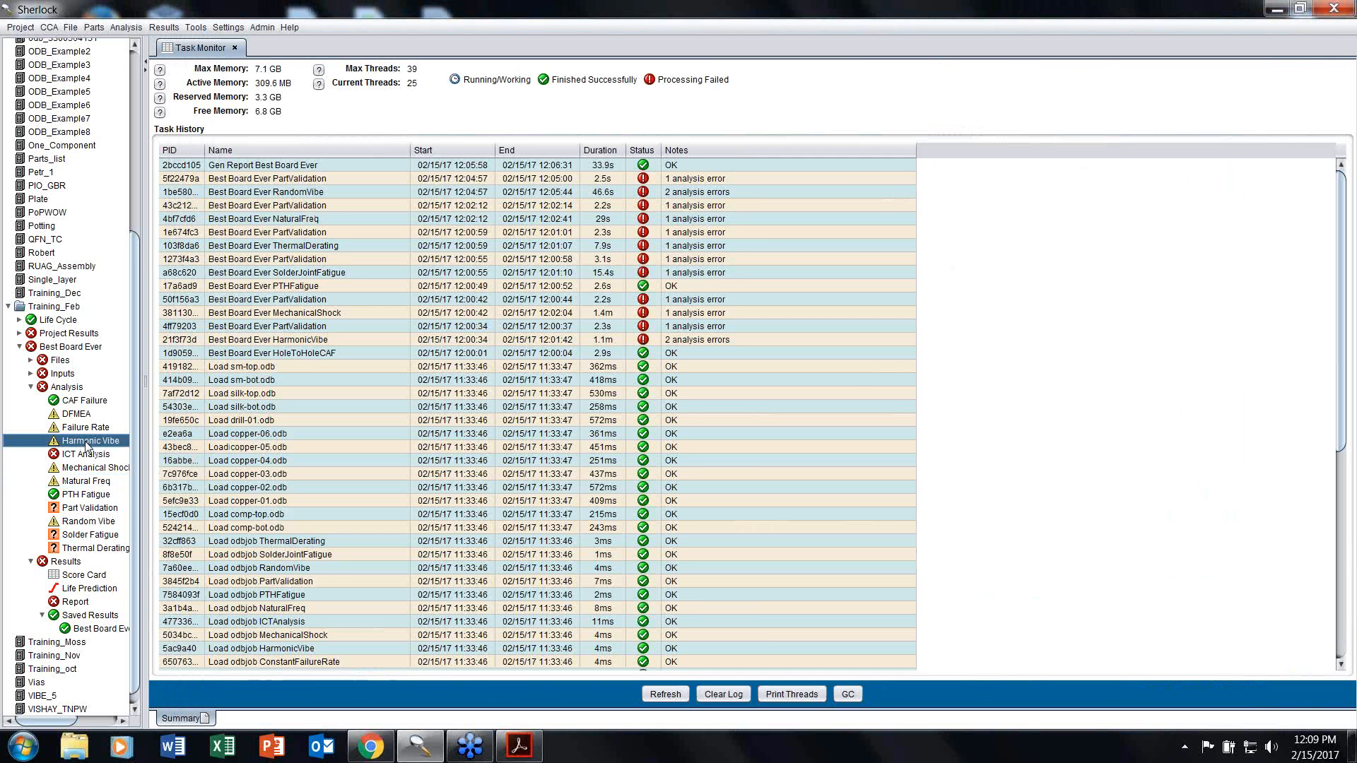
{"action": "left_click", "coordinate": [103, 483]}
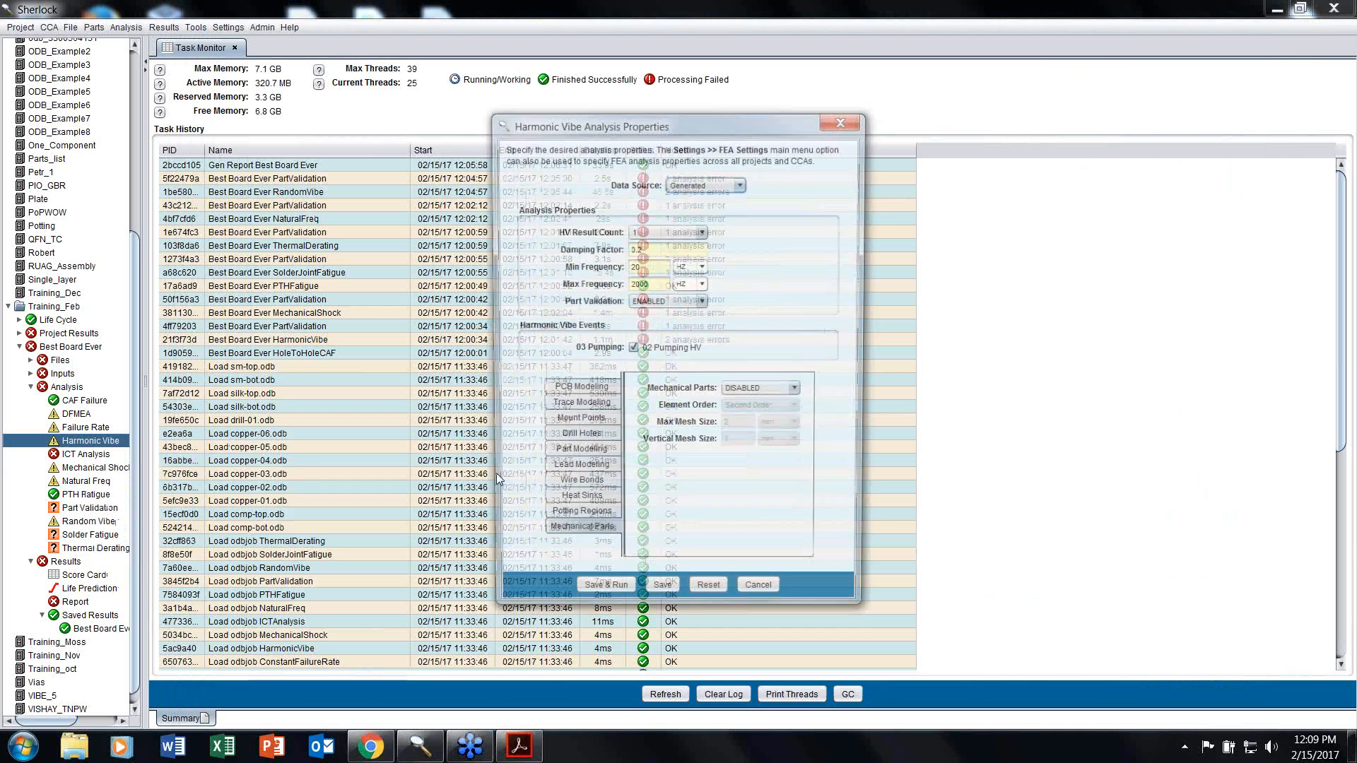
{"action": "left_click", "coordinate": [777, 599]}
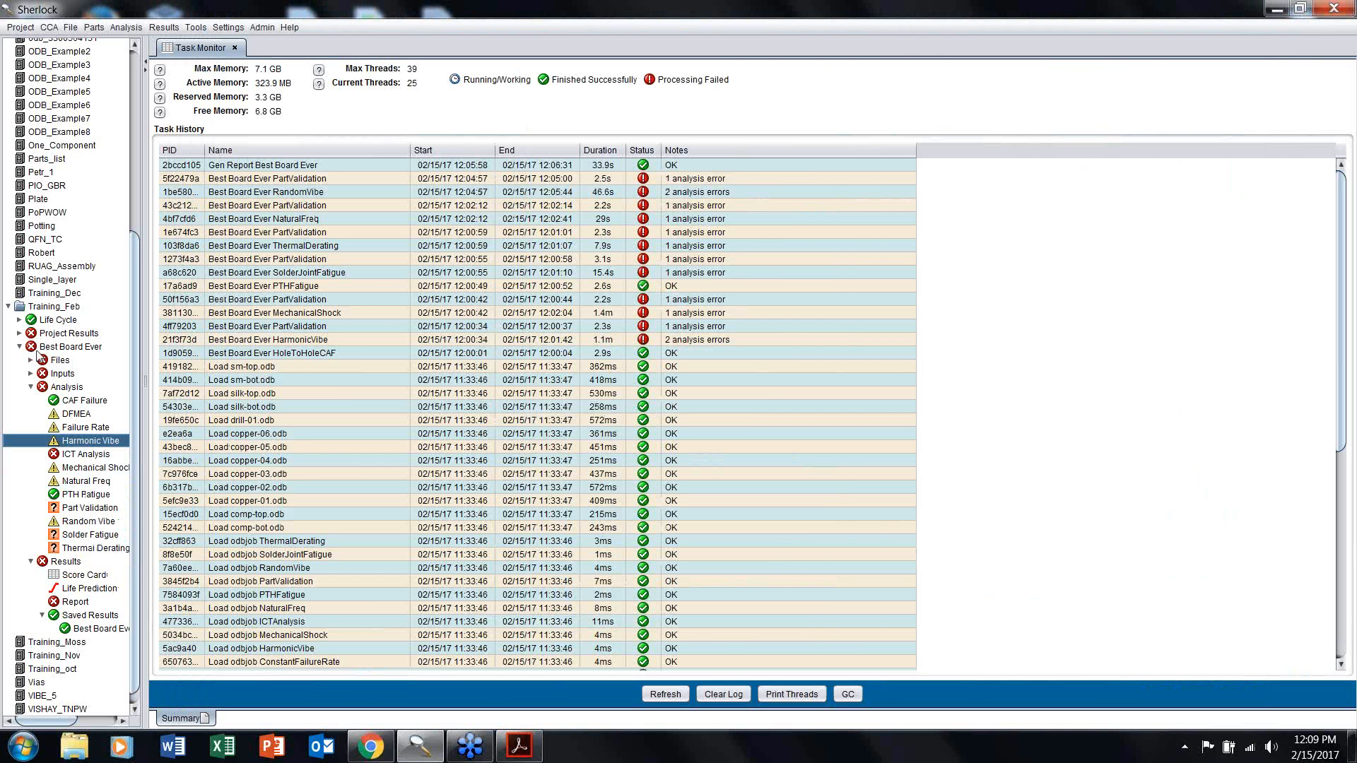
Step: View the Solder Fatigue results table of Best Board Ever and close the results window
{"action": "left_click", "coordinate": [82, 541]}
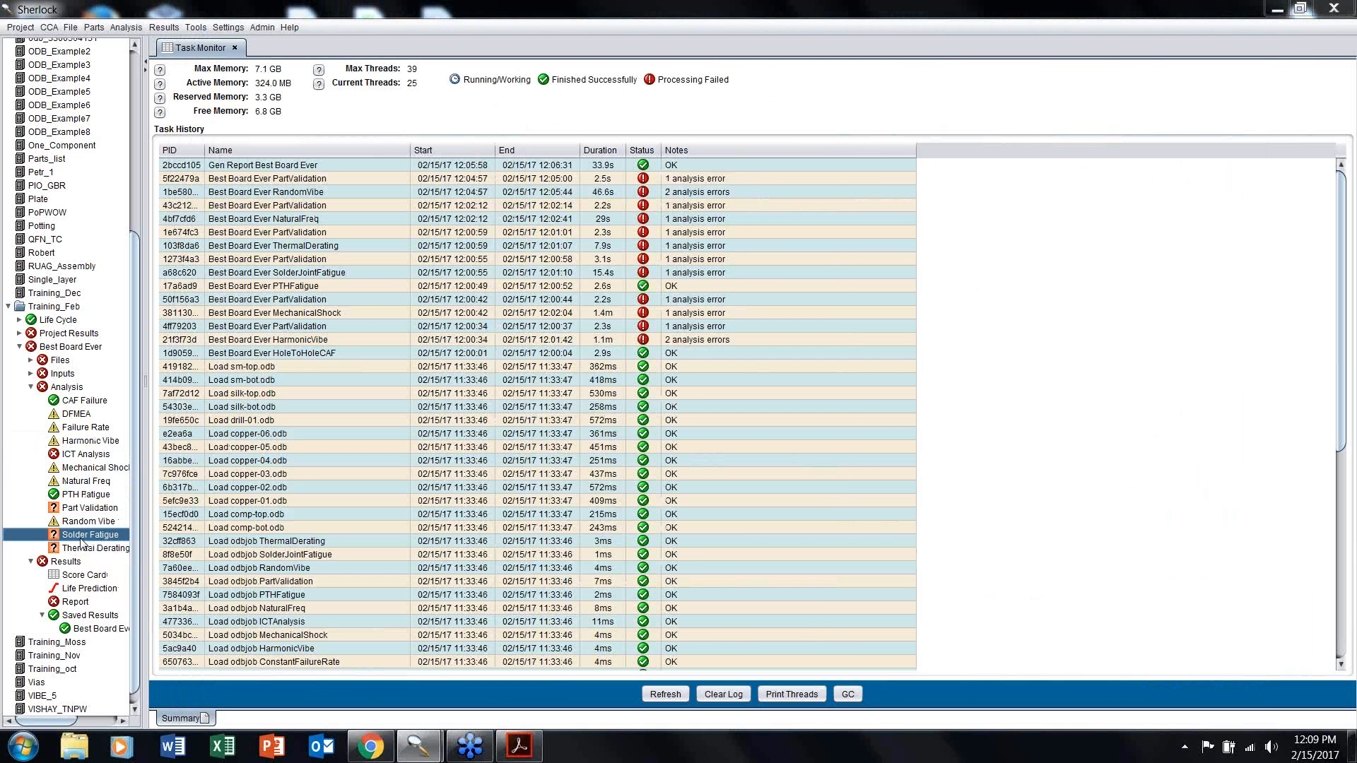
{"action": "double_click", "coordinate": [81, 541]}
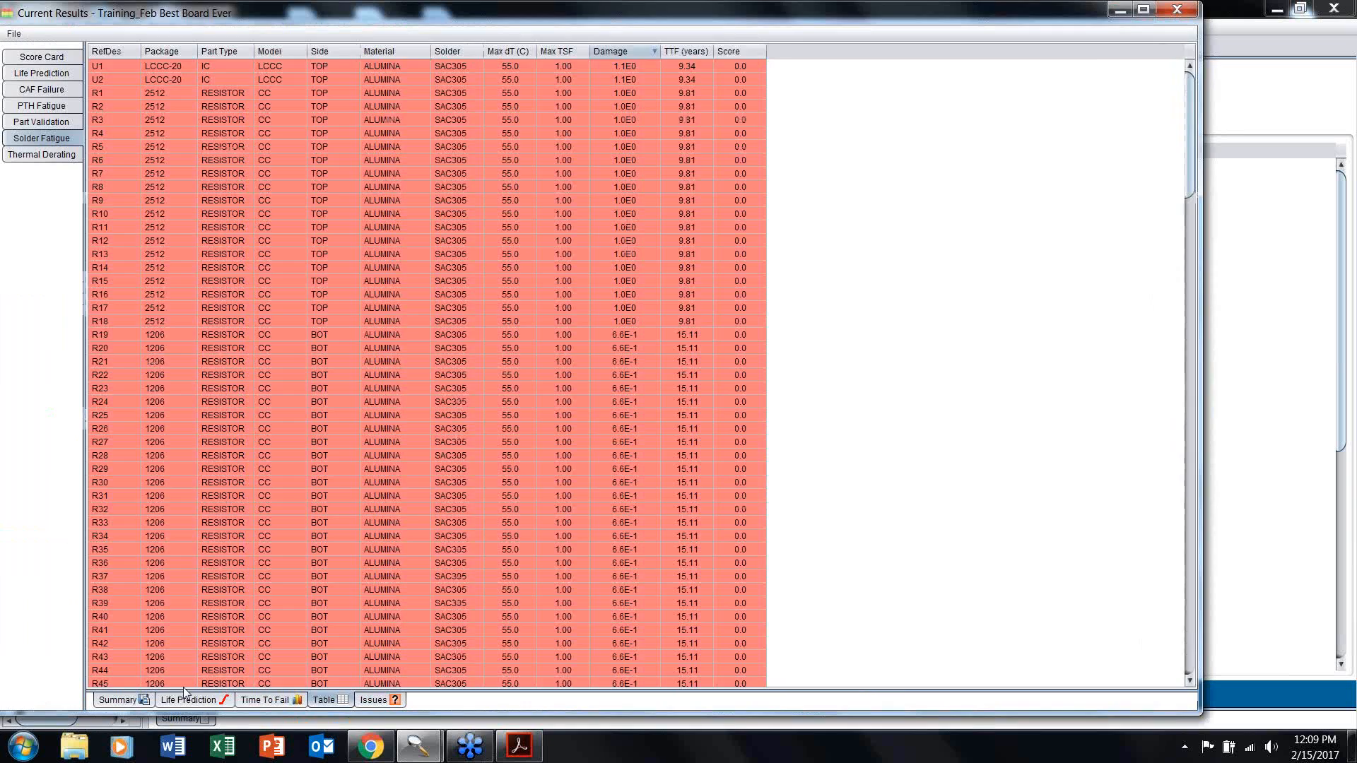
{"action": "left_click_drag", "start_coordinate": [244, 623], "coordinate": [306, 665]}
{"action": "left_click", "coordinate": [1177, 9]}
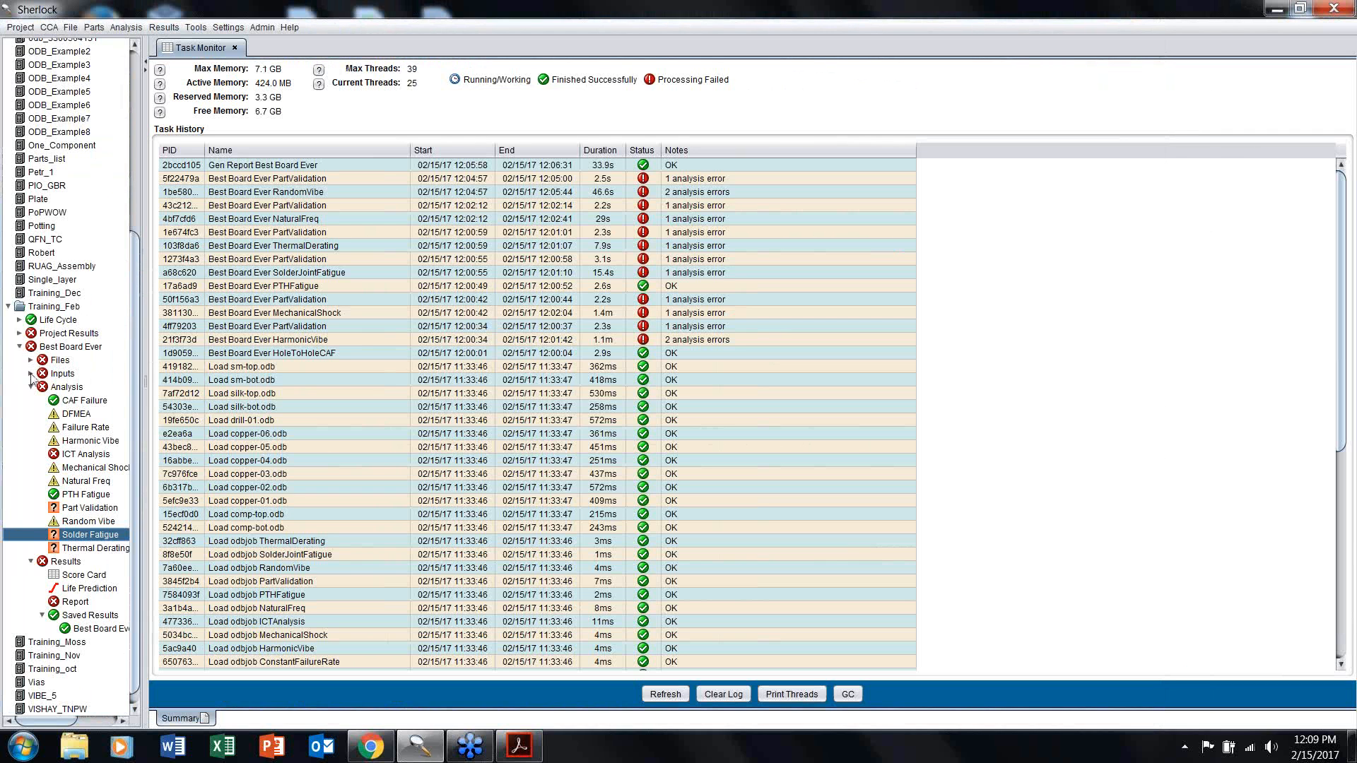
Step: Open the Stackup under the inputs of Best Board Ever
{"action": "left_click", "coordinate": [30, 374]}
{"action": "left_click", "coordinate": [62, 400]}
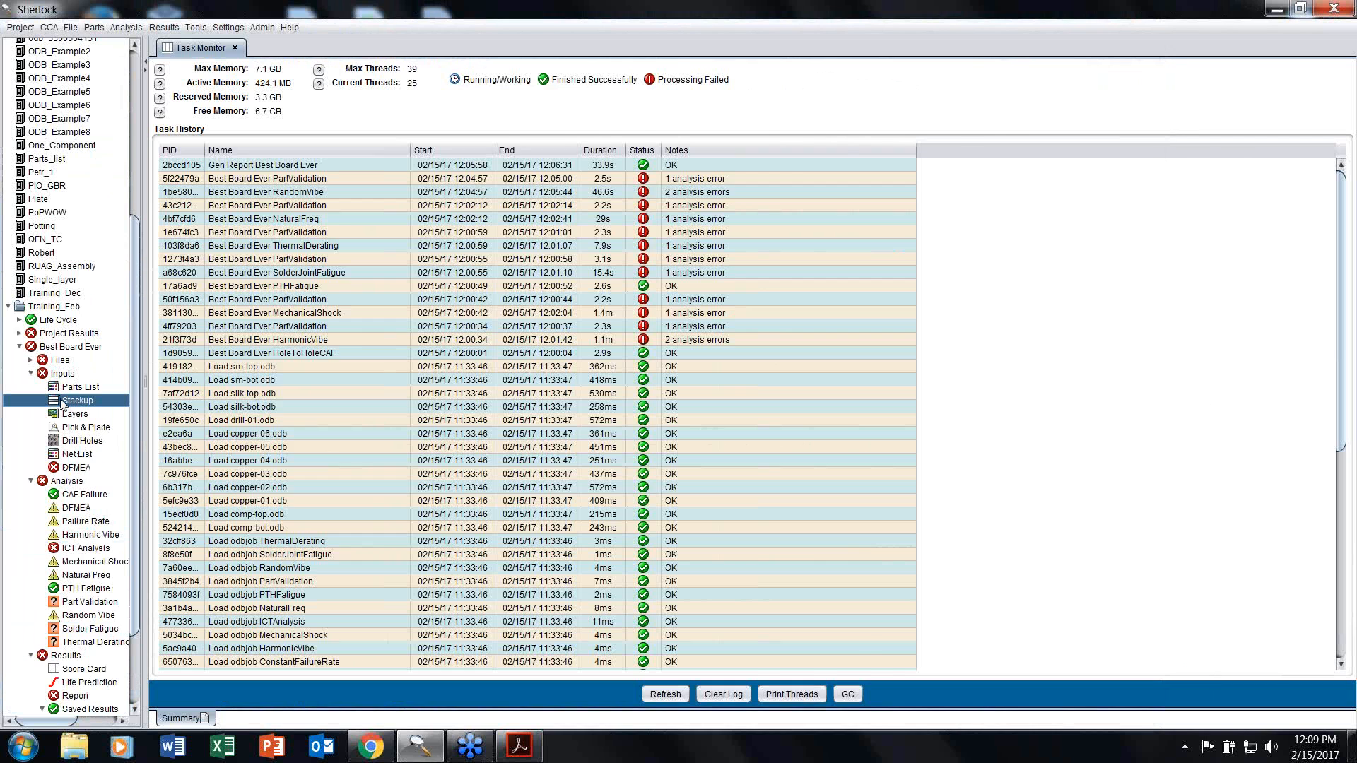
{"action": "double_click", "coordinate": [63, 400]}
Step: Set the material of all laminate layers in the stackup to Isola FR-4 370HR, save, and close the stackup
{"action": "left_click", "coordinate": [801, 657]}
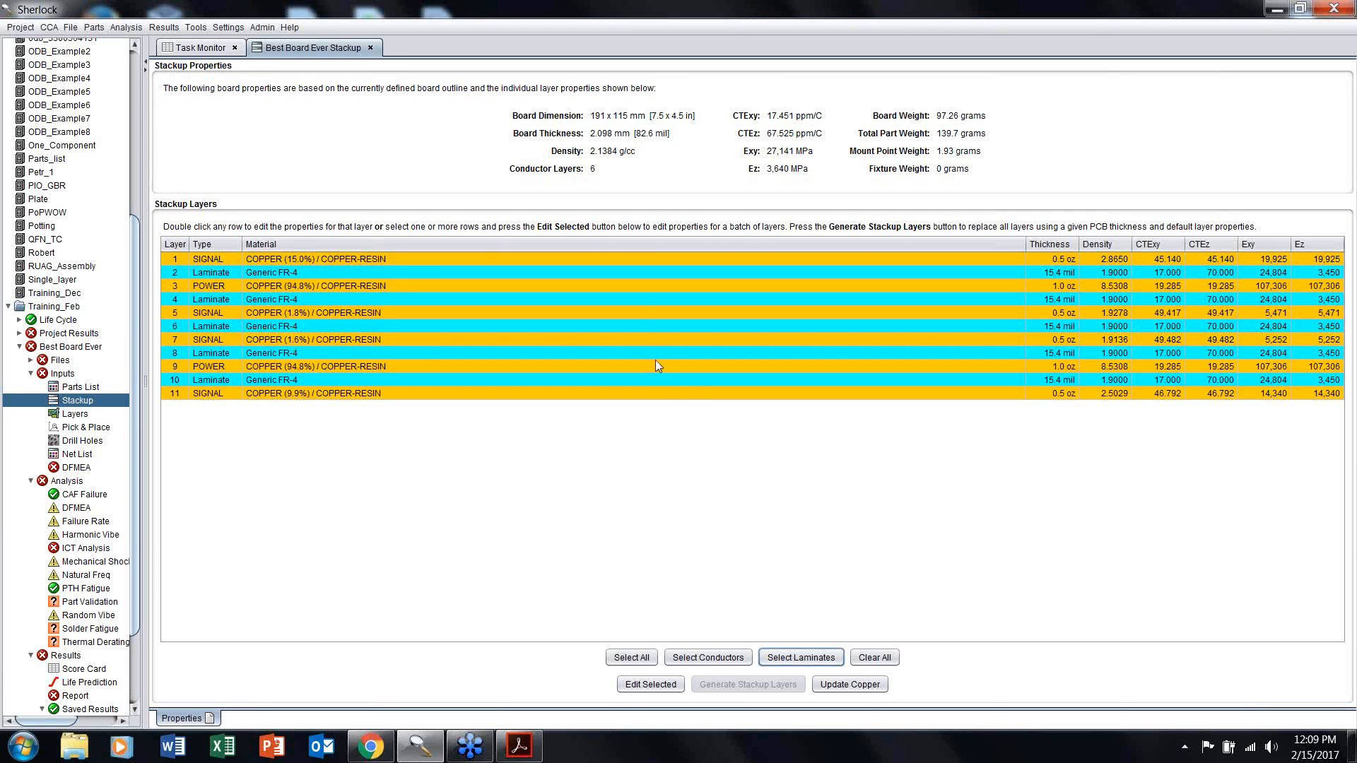
{"action": "left_click", "coordinate": [648, 684]}
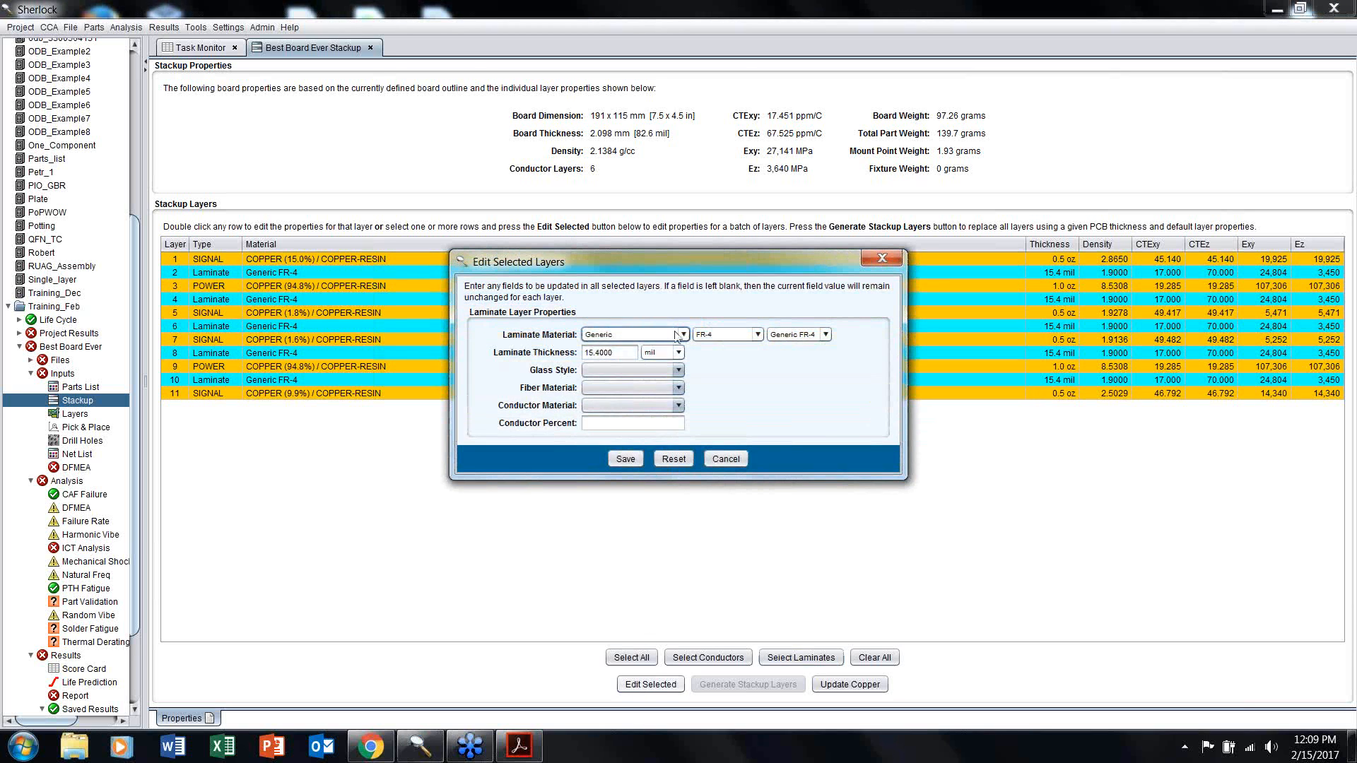
{"action": "left_click", "coordinate": [676, 336]}
{"action": "left_click_drag", "start_coordinate": [685, 387], "coordinate": [685, 417]}
{"action": "scroll", "coordinate": [602, 419], "scroll_direction": "up", "scroll_amount": 4}
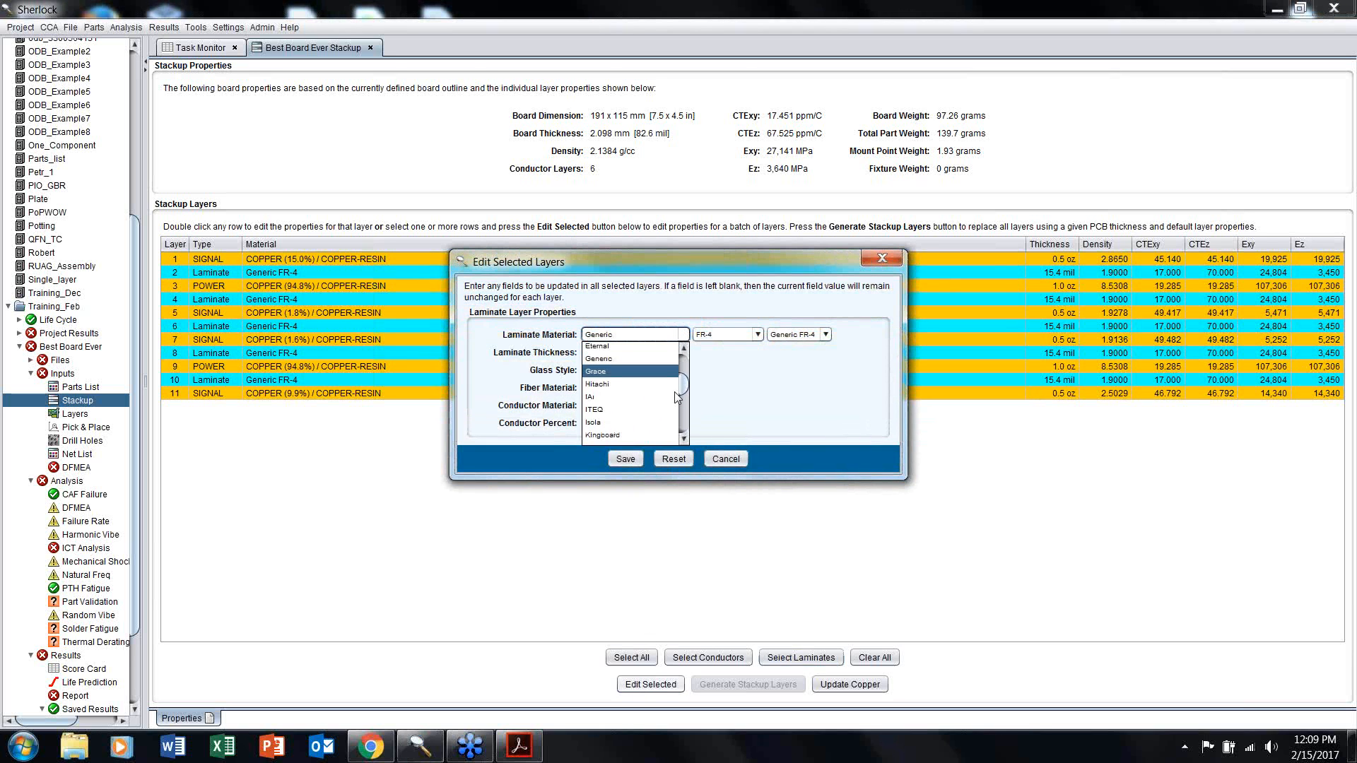
{"action": "left_click", "coordinate": [602, 422]}
{"action": "left_click", "coordinate": [755, 334]}
{"action": "left_click", "coordinate": [716, 358]}
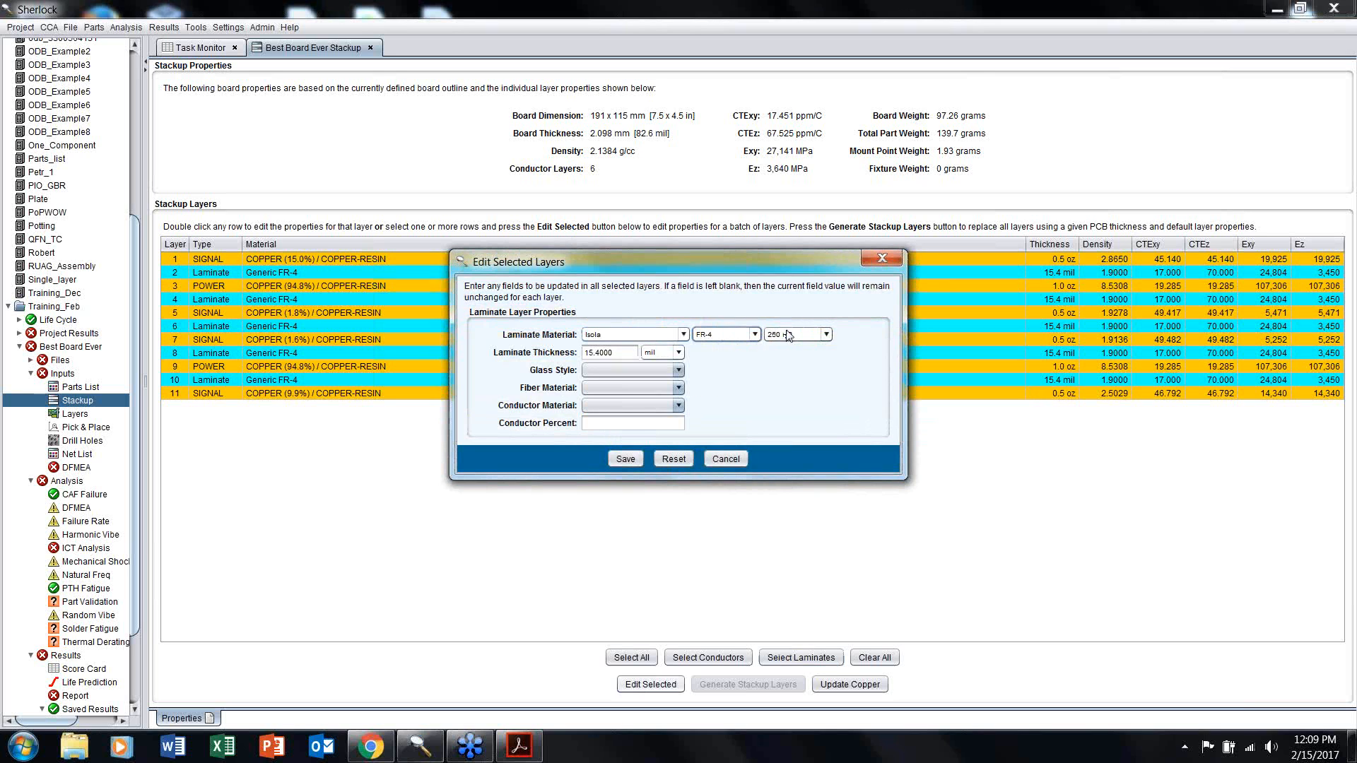
{"action": "left_click", "coordinate": [824, 334]}
{"action": "left_click", "coordinate": [783, 386]}
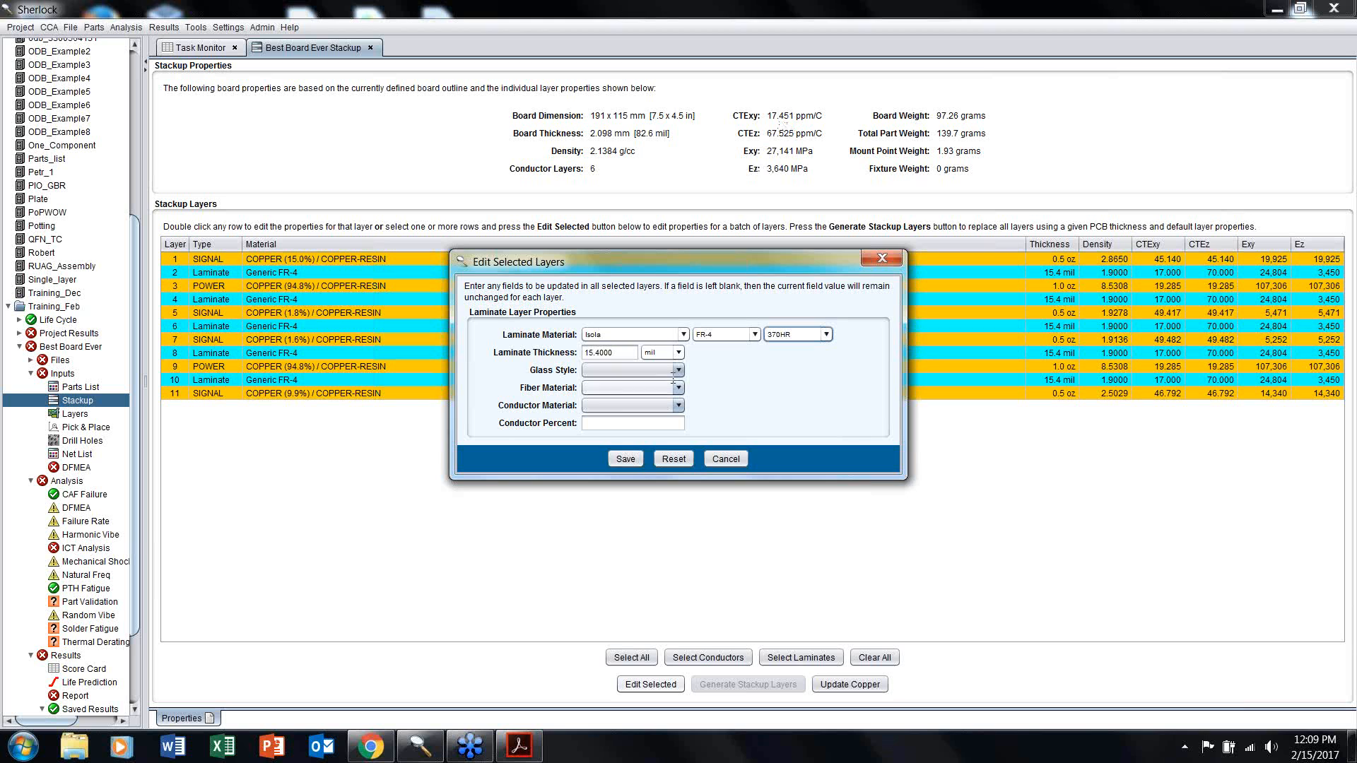
{"action": "left_click", "coordinate": [625, 459]}
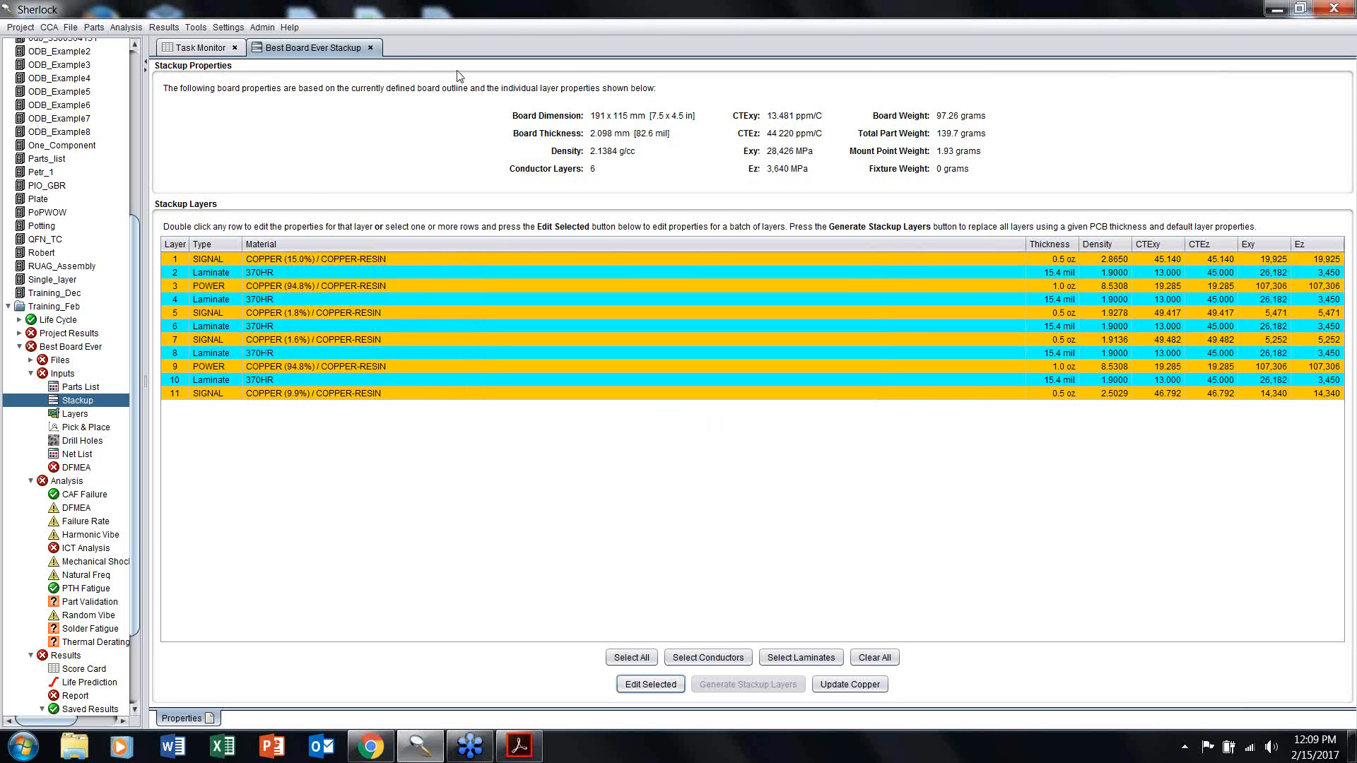
{"action": "left_click", "coordinate": [369, 47]}
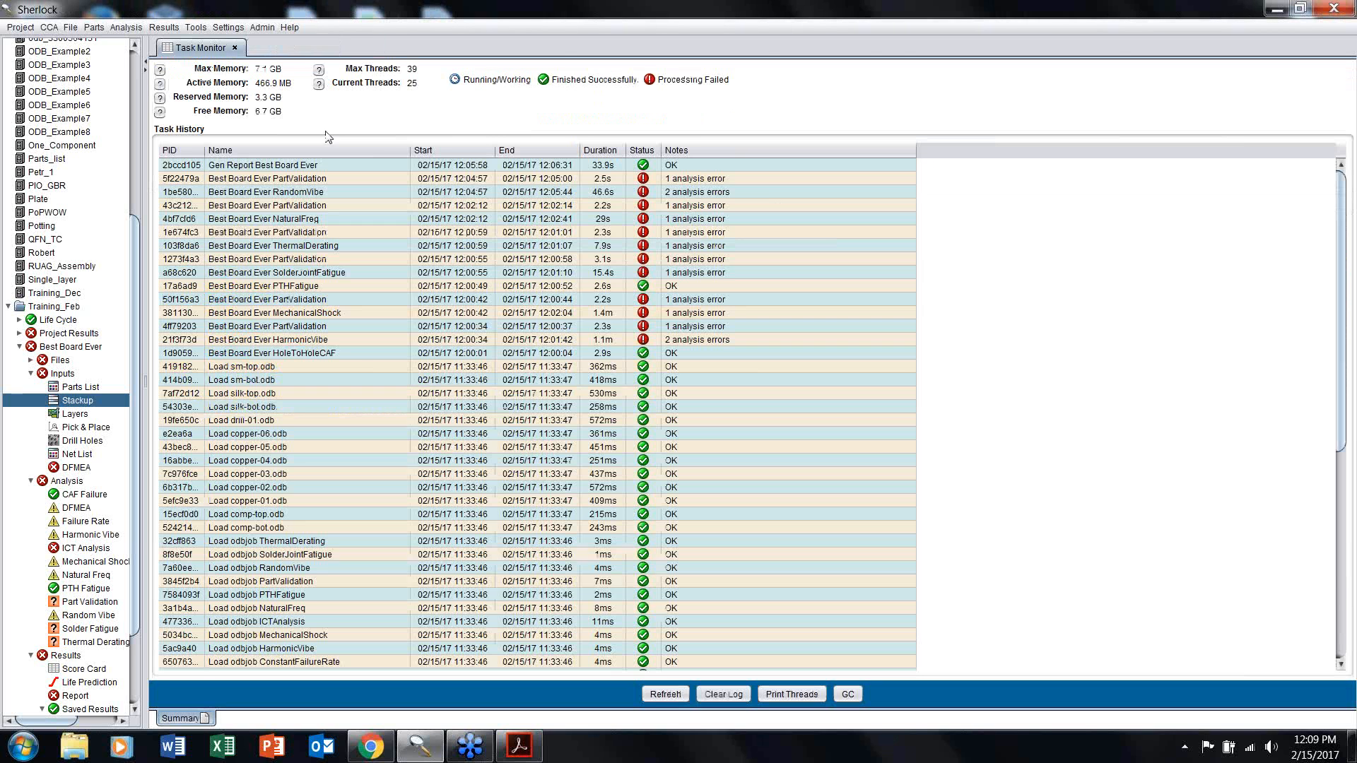
Step: Rerun the Solder Fatigue and PTH Fatigue analyses of Best Board Ever from their properties, keeping the existing settings
{"action": "left_click", "coordinate": [80, 631]}
{"action": "right_click", "coordinate": [79, 631]}
{"action": "left_click", "coordinate": [120, 693]}
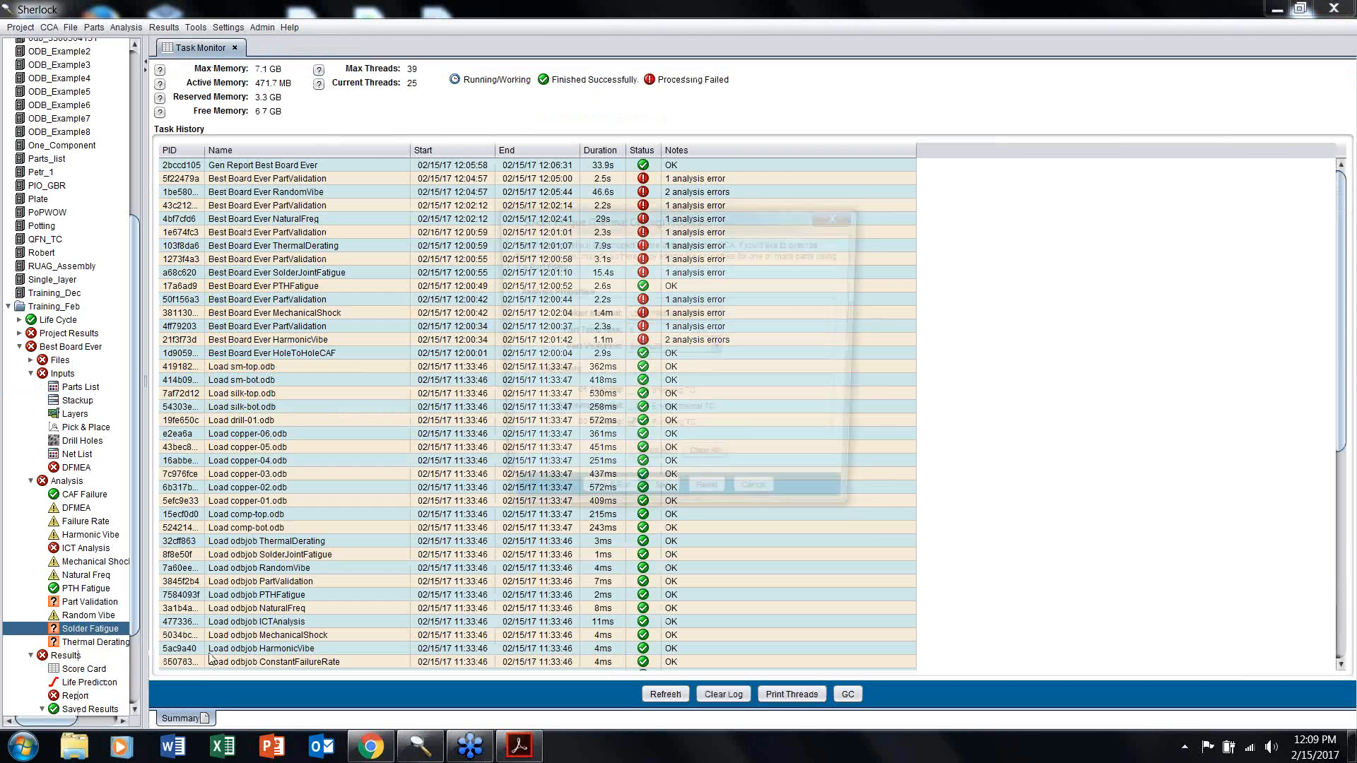
{"action": "left_click", "coordinate": [622, 485]}
{"action": "right_click", "coordinate": [74, 594]}
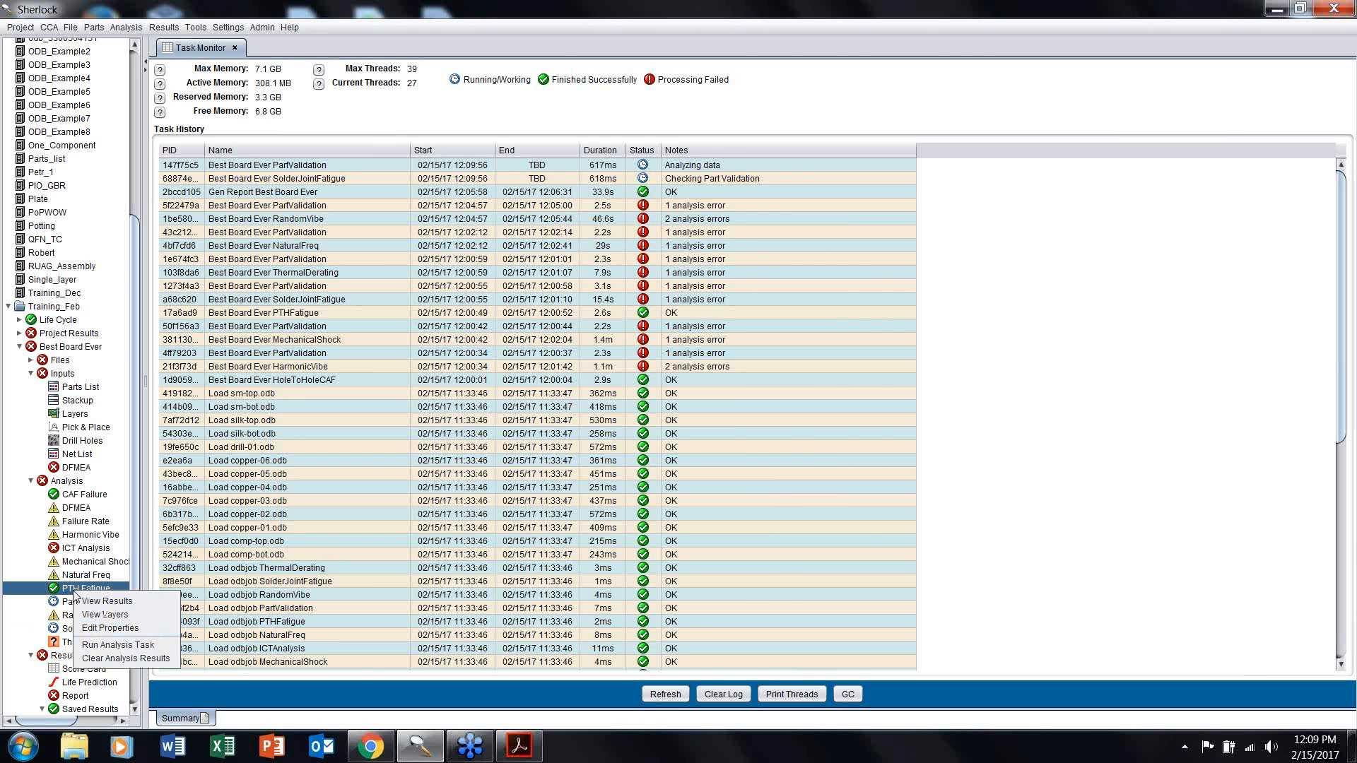
{"action": "left_click", "coordinate": [106, 628]}
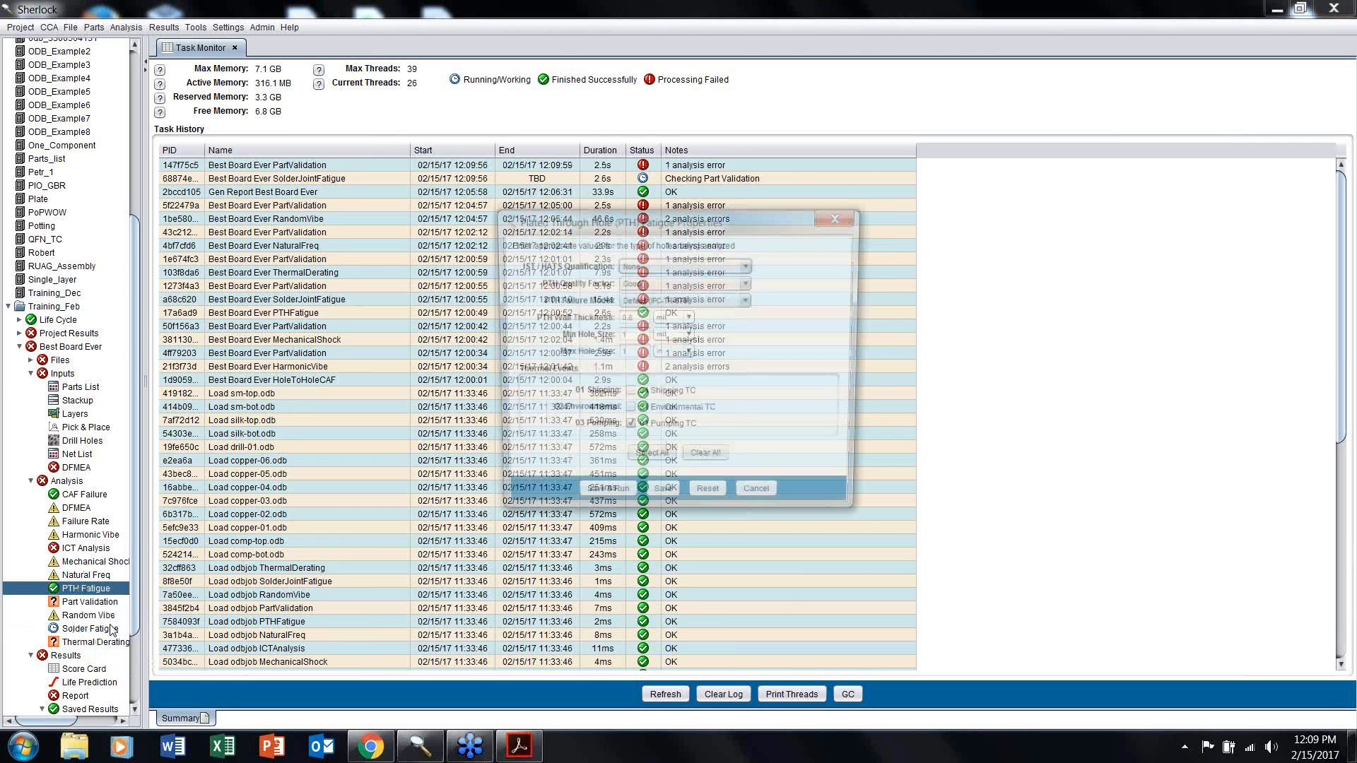
{"action": "left_click", "coordinate": [555, 501]}
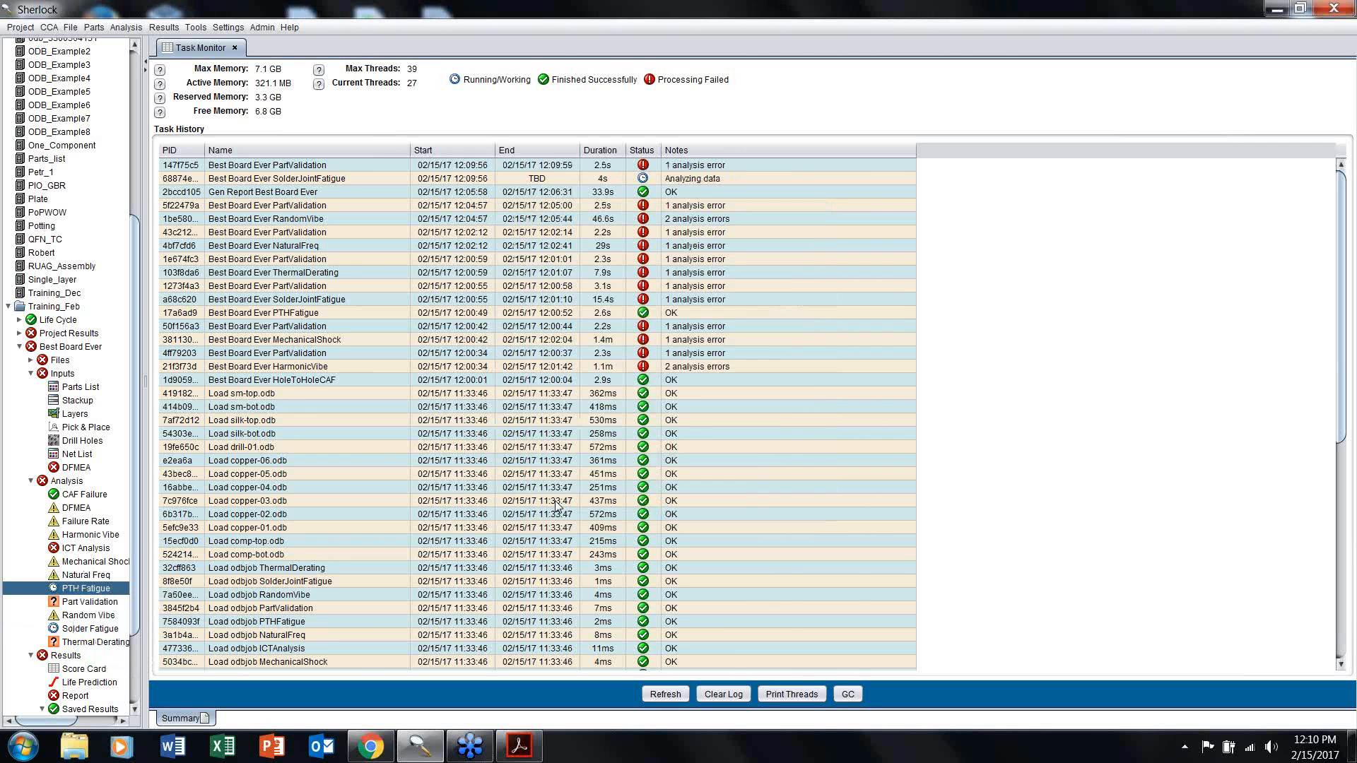
Step: Rerun the Natural Freq analysis of Best Board Ever with its existing properties
{"action": "right_click", "coordinate": [83, 536]}
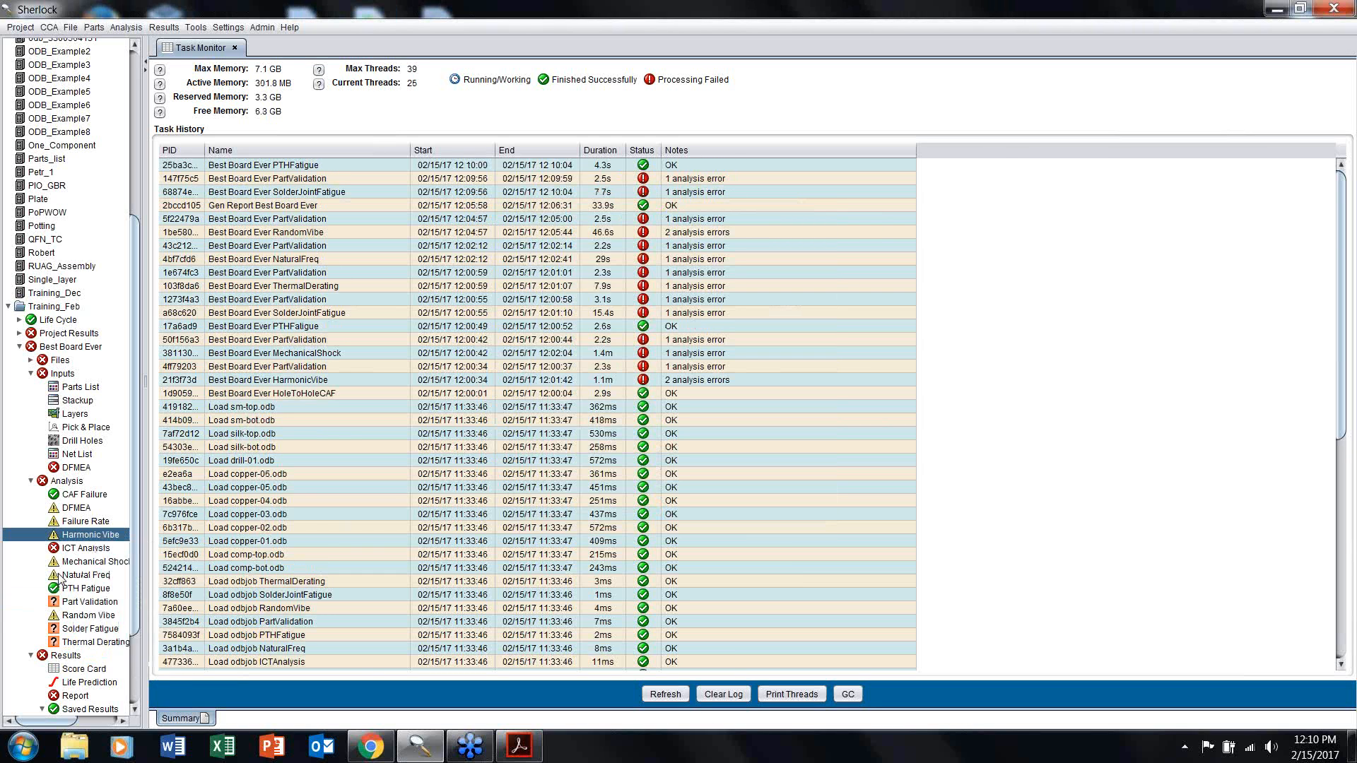
{"action": "right_click", "coordinate": [62, 575]}
{"action": "left_click", "coordinate": [93, 614]}
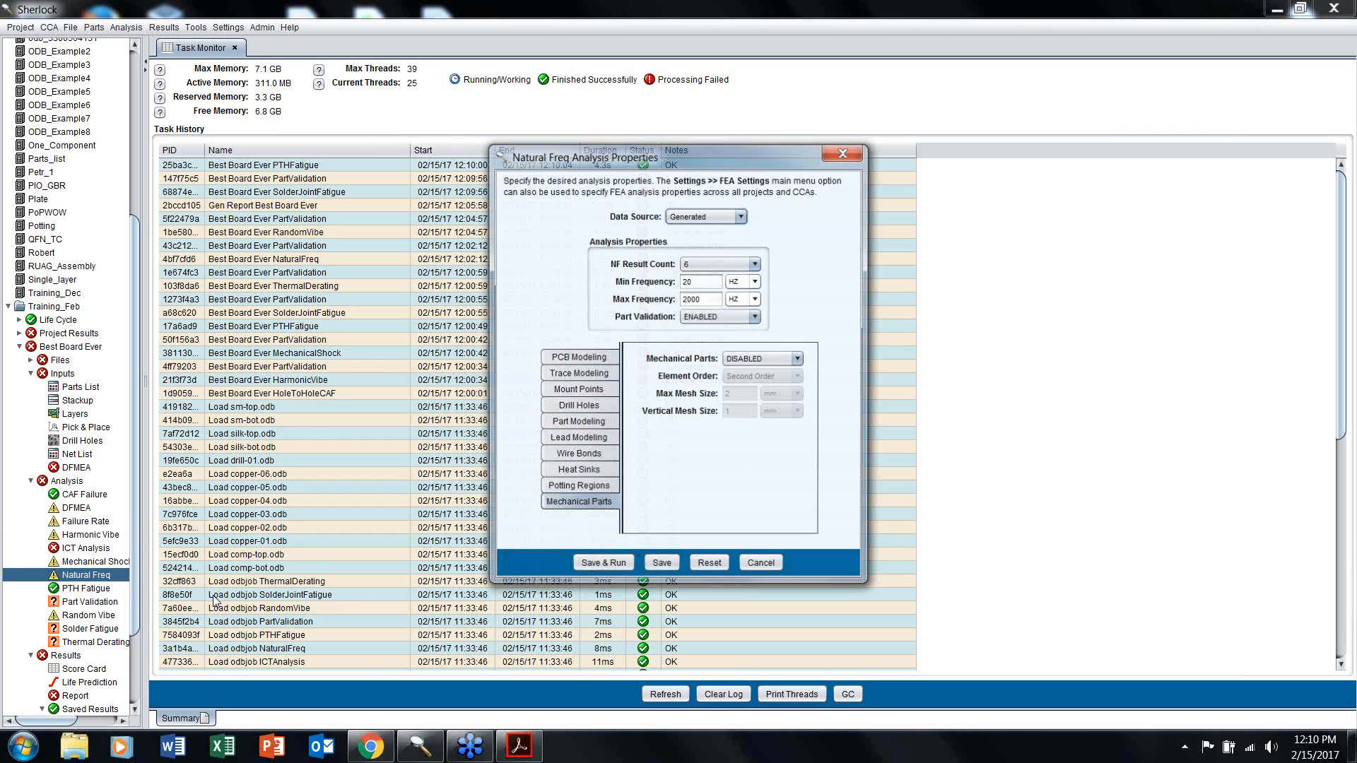
{"action": "key", "text": "Escape"}
Step: Open the Score Card in the current results of Best Board Ever
{"action": "left_click", "coordinate": [79, 632]}
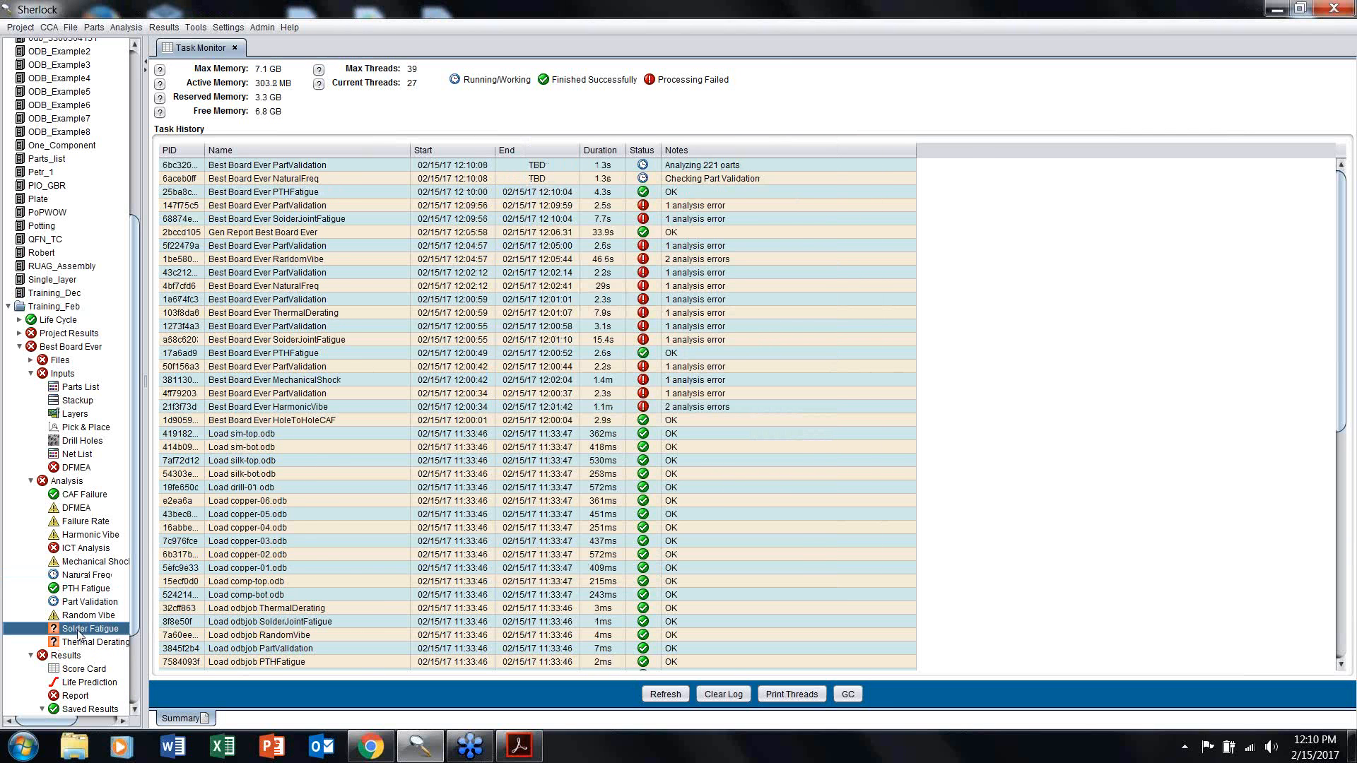
{"action": "double_click", "coordinate": [84, 669]}
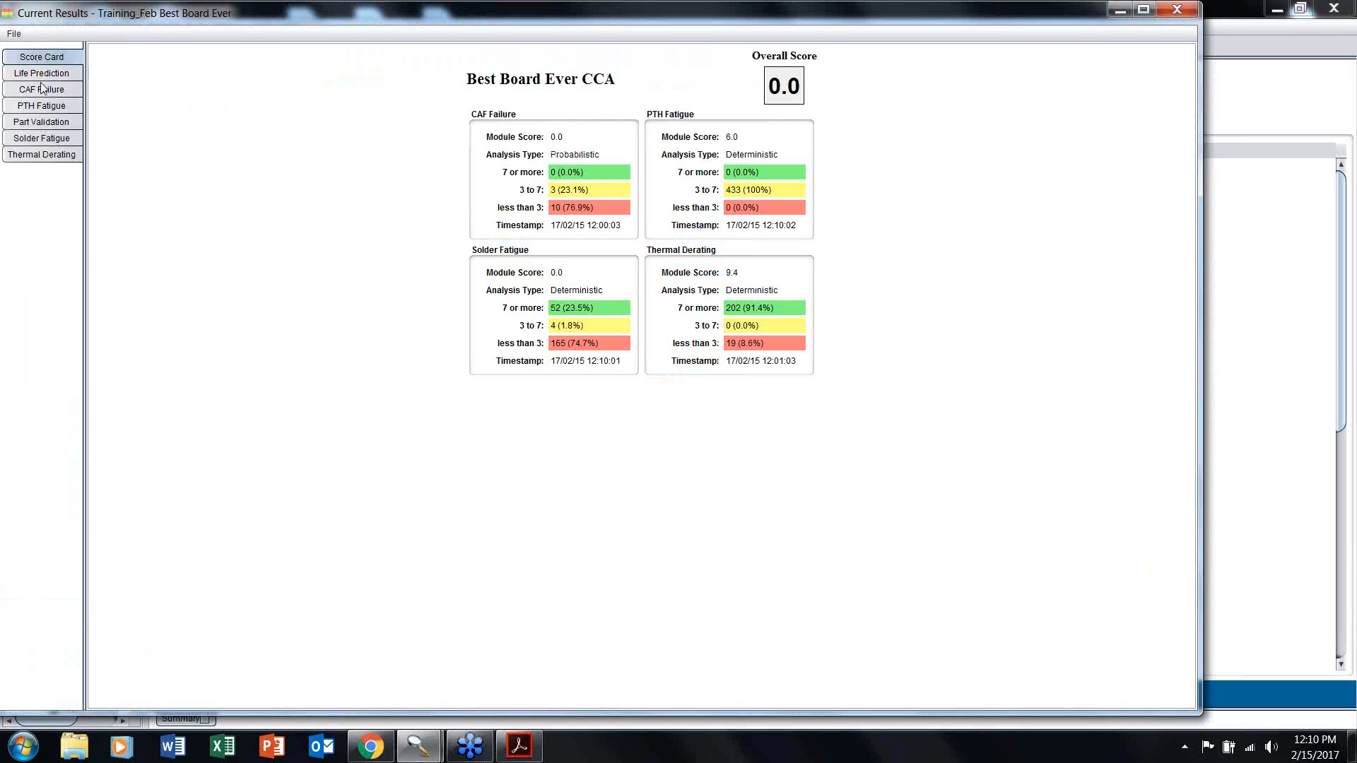
Step: Review the Solder Fatigue life prediction chart and the Natural Freq summary and issues in the current results of Best Board Ever
{"action": "left_click", "coordinate": [41, 138]}
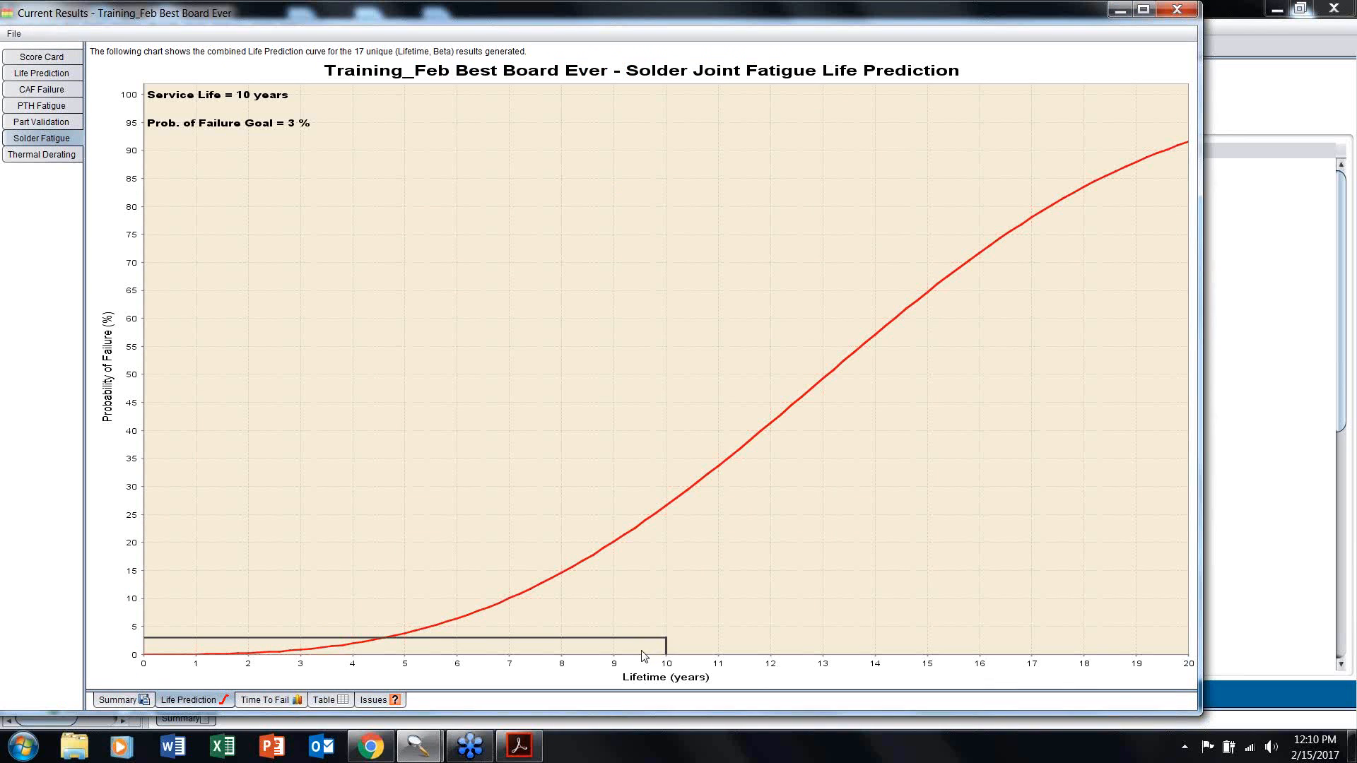
{"action": "left_click", "coordinate": [1188, 15]}
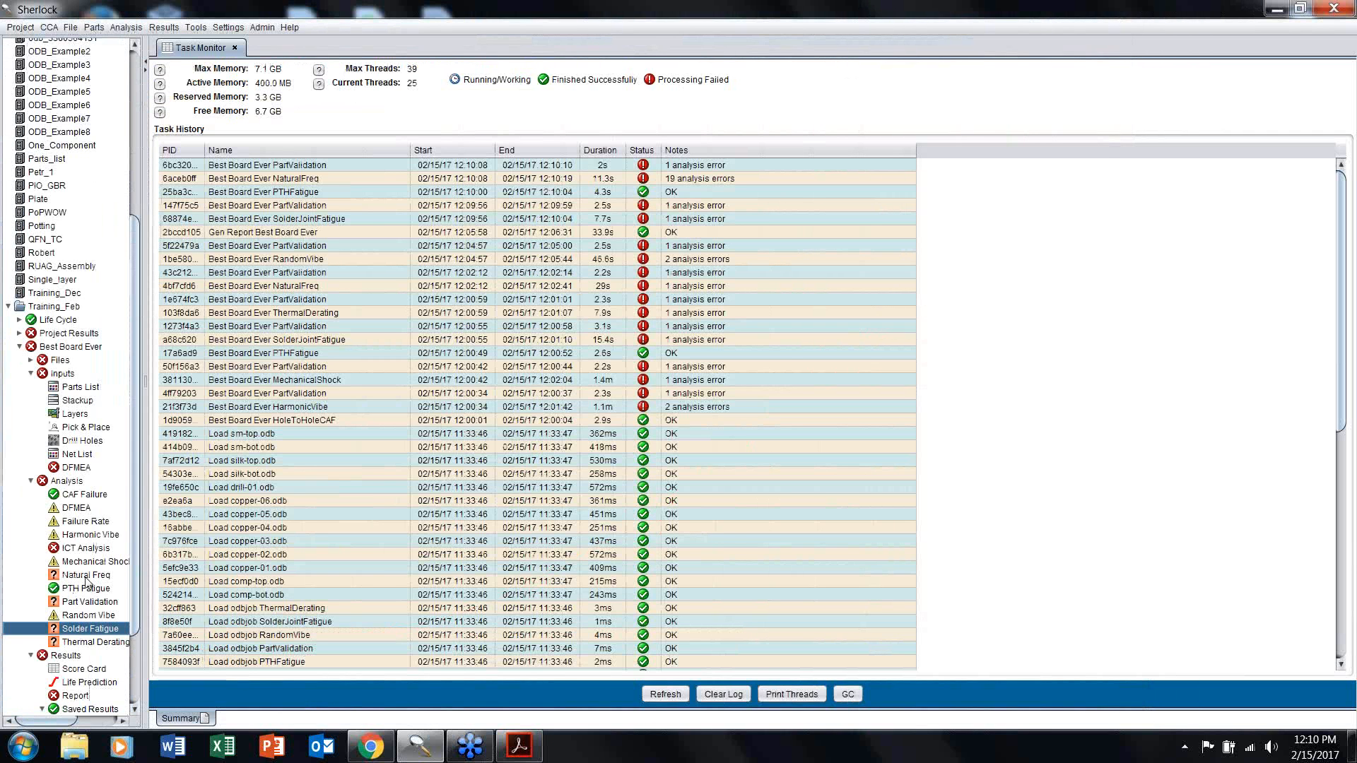
{"action": "left_click", "coordinate": [85, 576]}
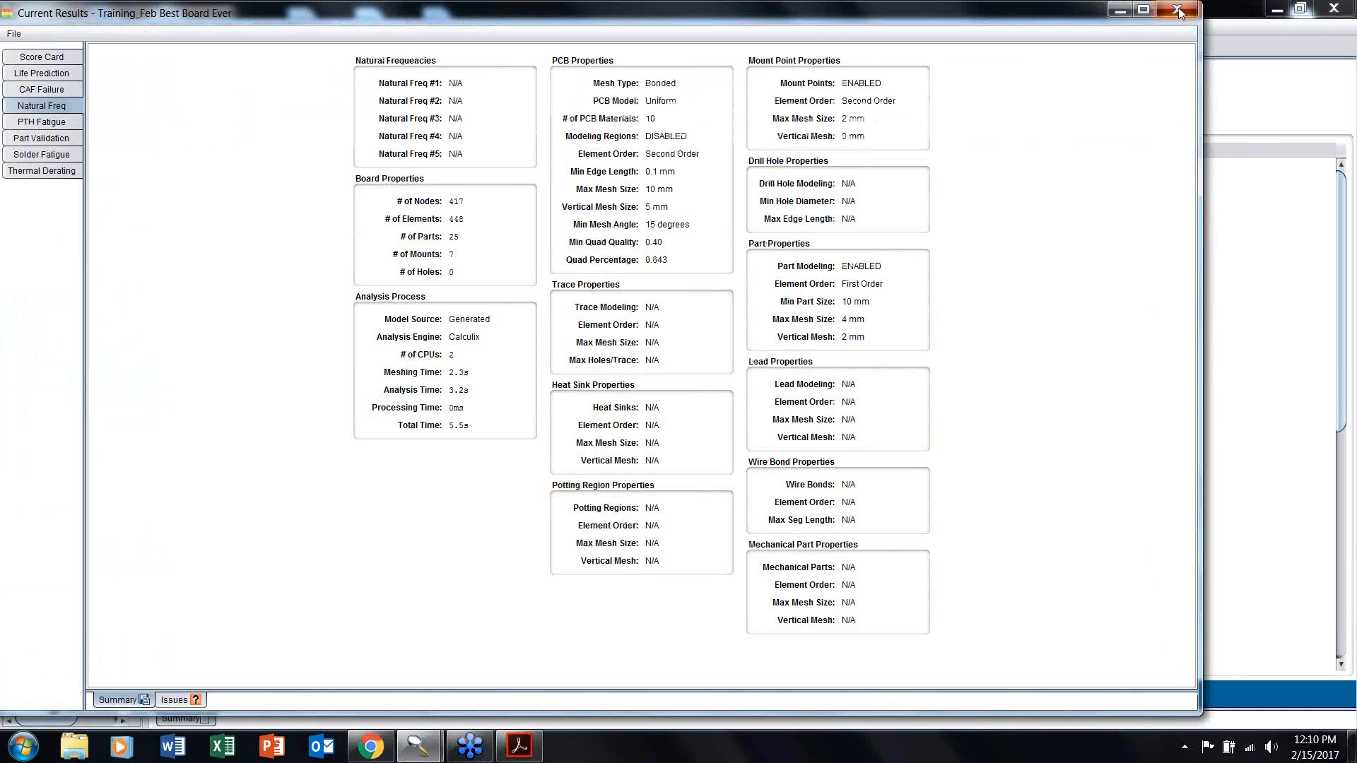
{"action": "left_click", "coordinate": [1186, 9]}
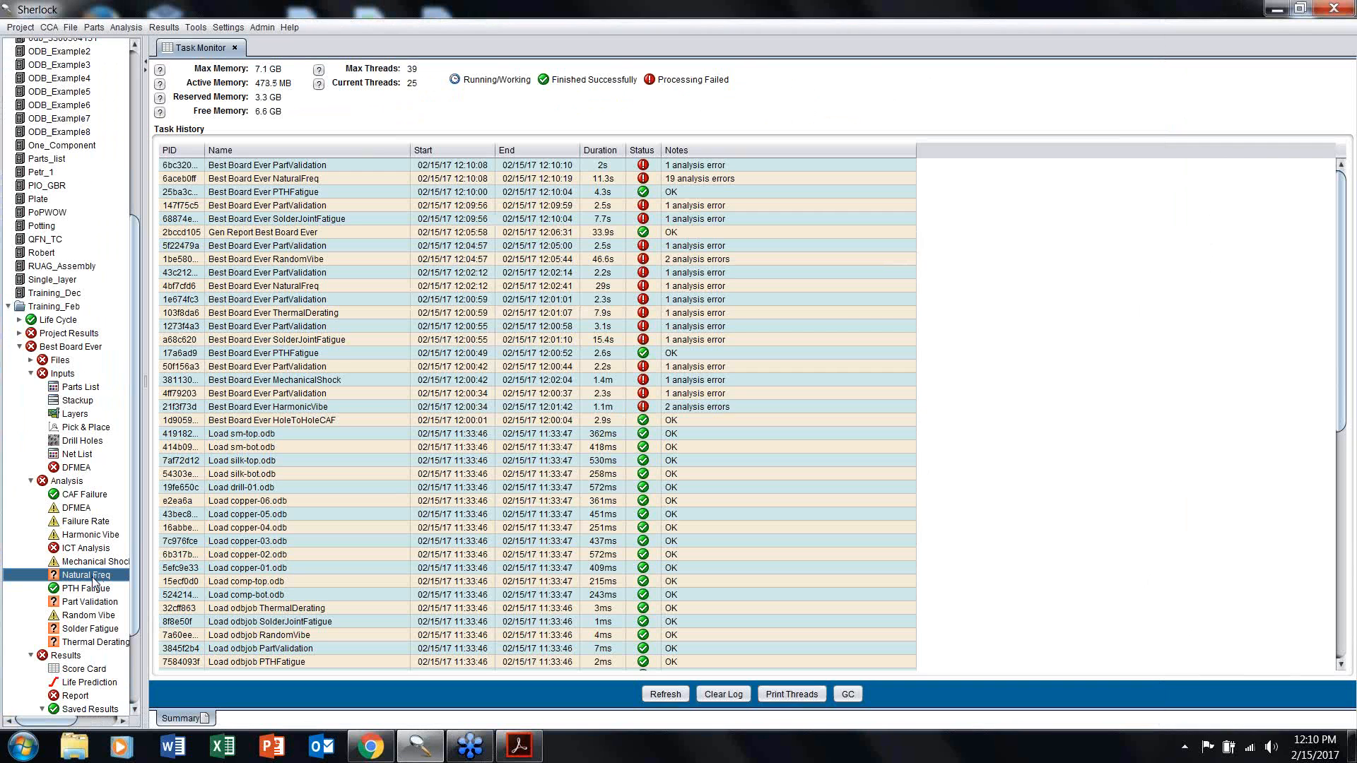
{"action": "double_click", "coordinate": [94, 581]}
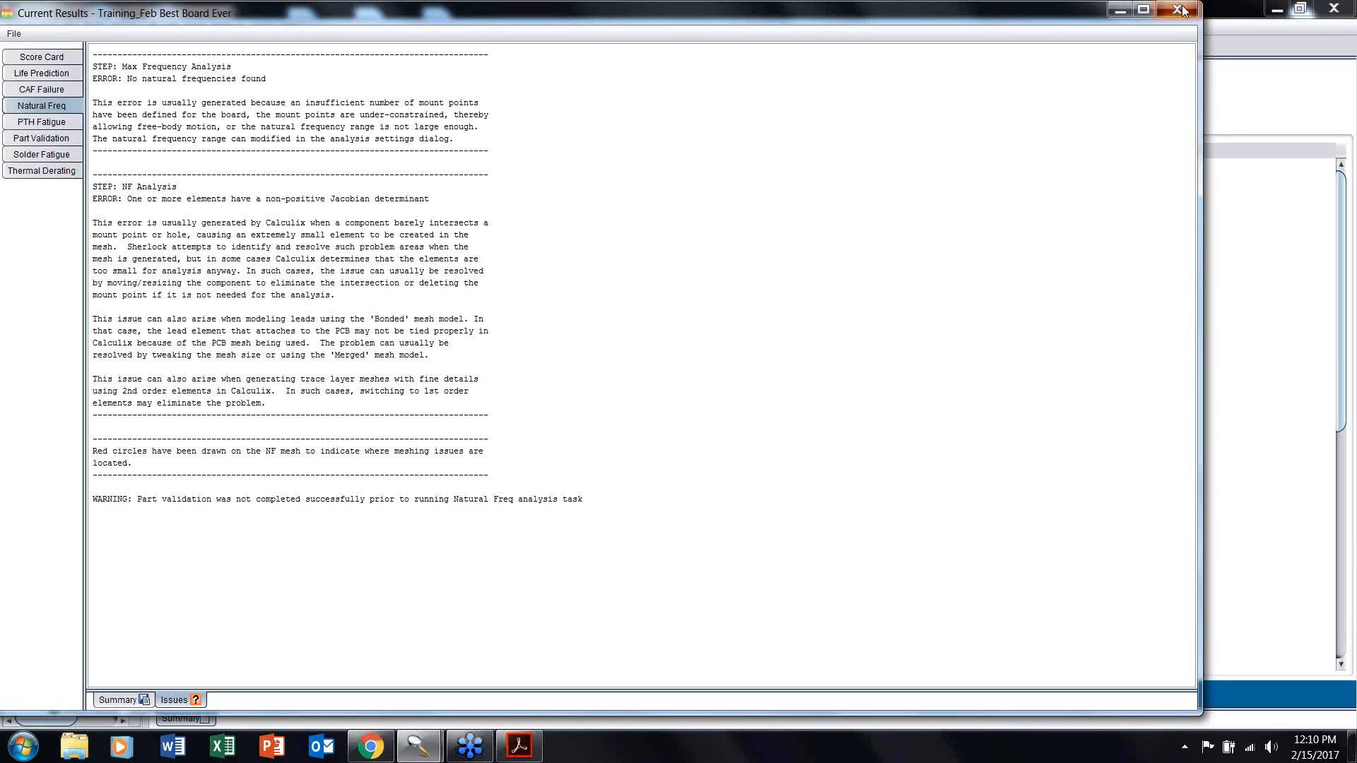
{"action": "left_click", "coordinate": [1184, 10]}
Step: Adjust the PCB max mesh size in the Natural Freq analysis properties of Best Board Ever, then save and rerun the analysis
{"action": "right_click", "coordinate": [74, 577]}
{"action": "left_click", "coordinate": [111, 618]}
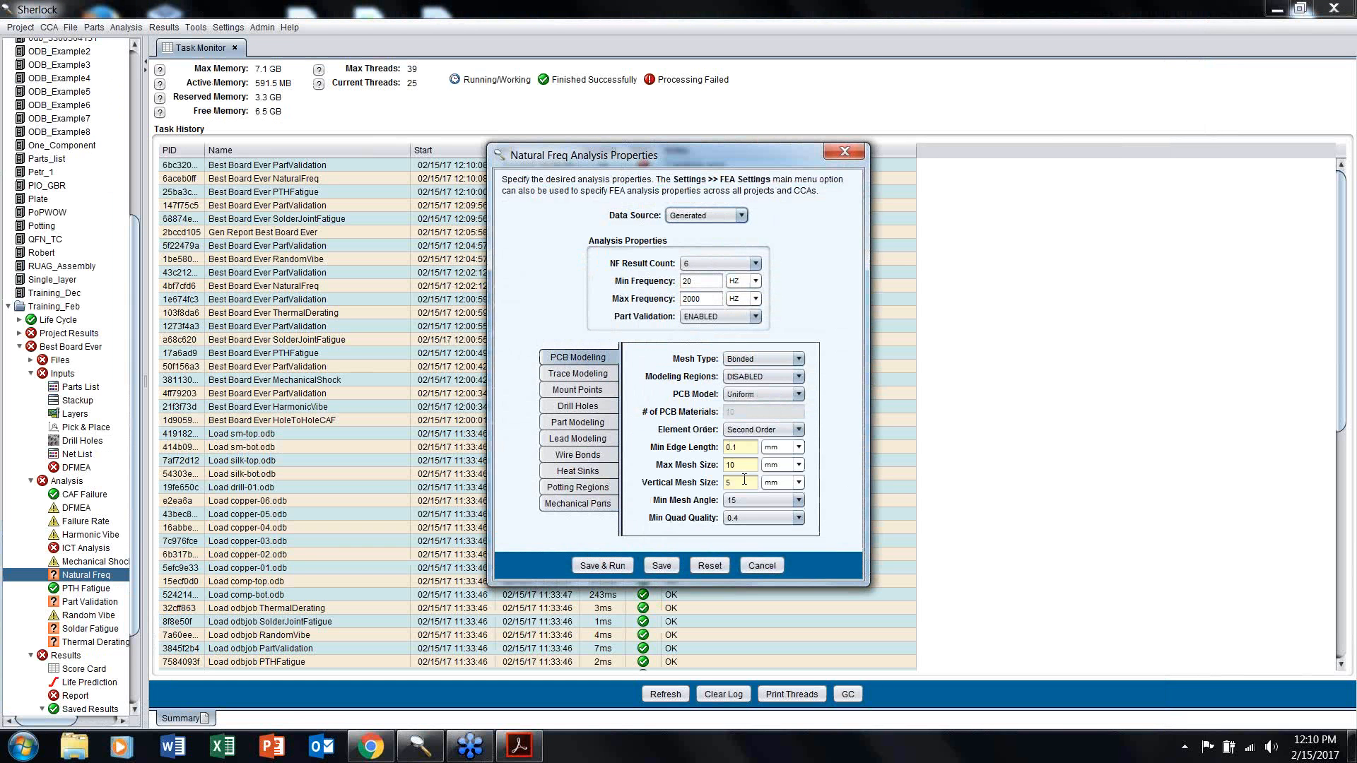
{"action": "left_click", "coordinate": [730, 465]}
{"action": "left_click", "coordinate": [616, 563]}
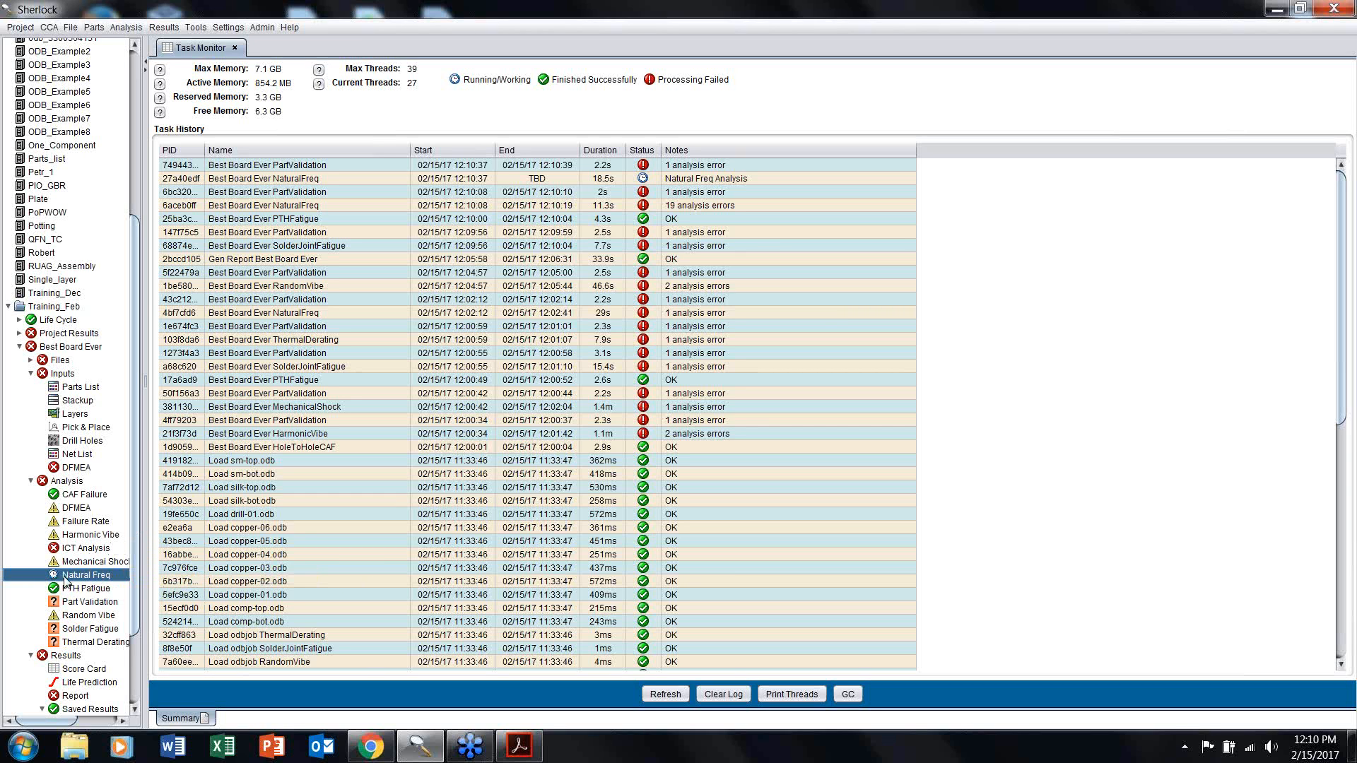
Step: Review the Solder Fatigue and PTH Fatigue life prediction charts of Best Board Ever, closing the results after each
{"action": "left_click", "coordinate": [65, 630]}
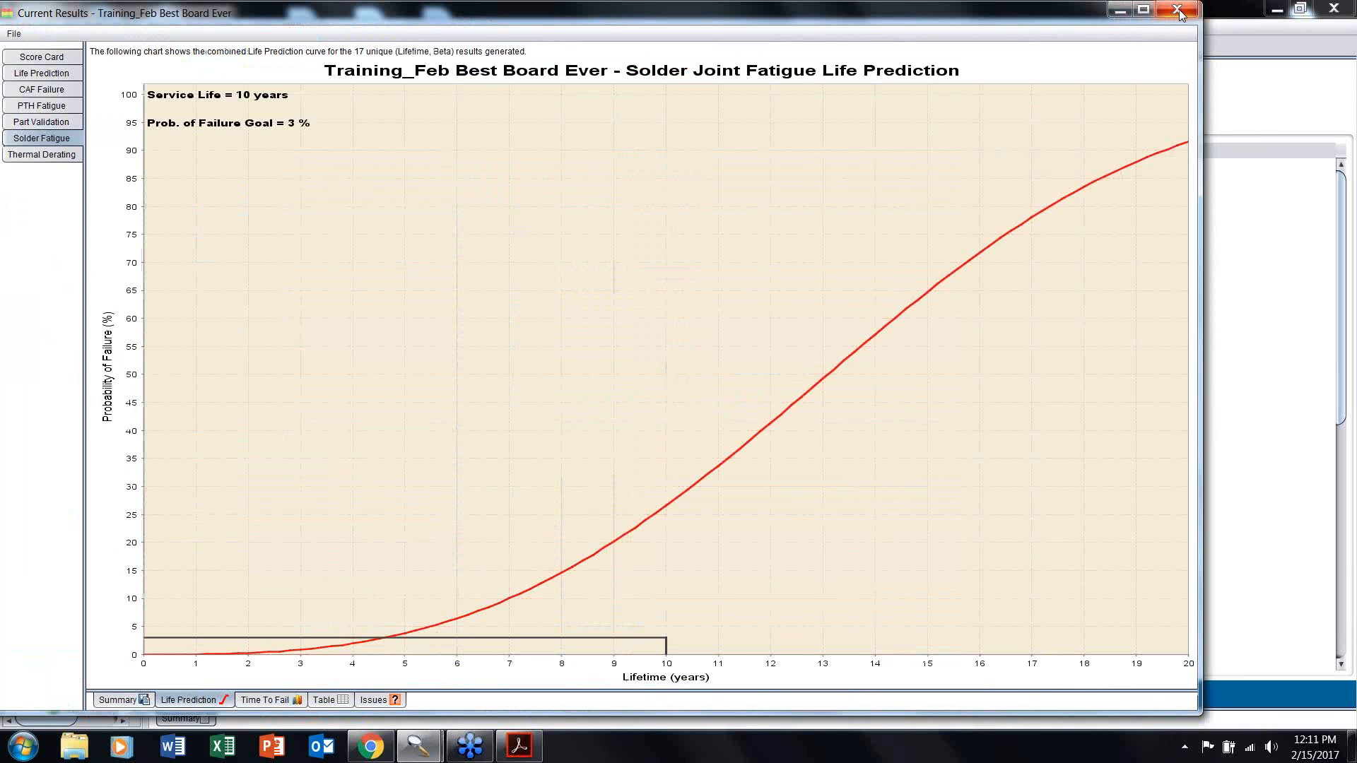
{"action": "left_click", "coordinate": [1177, 10]}
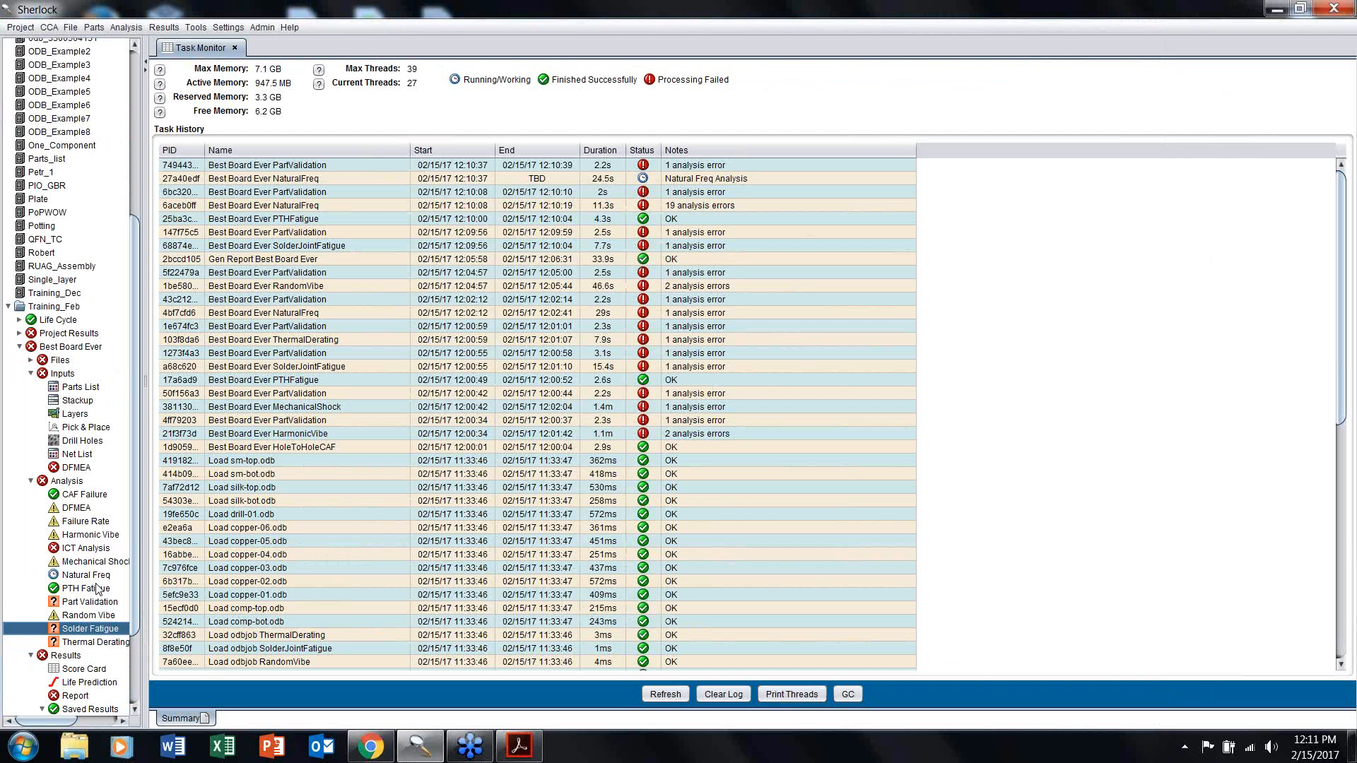
{"action": "left_click", "coordinate": [97, 589]}
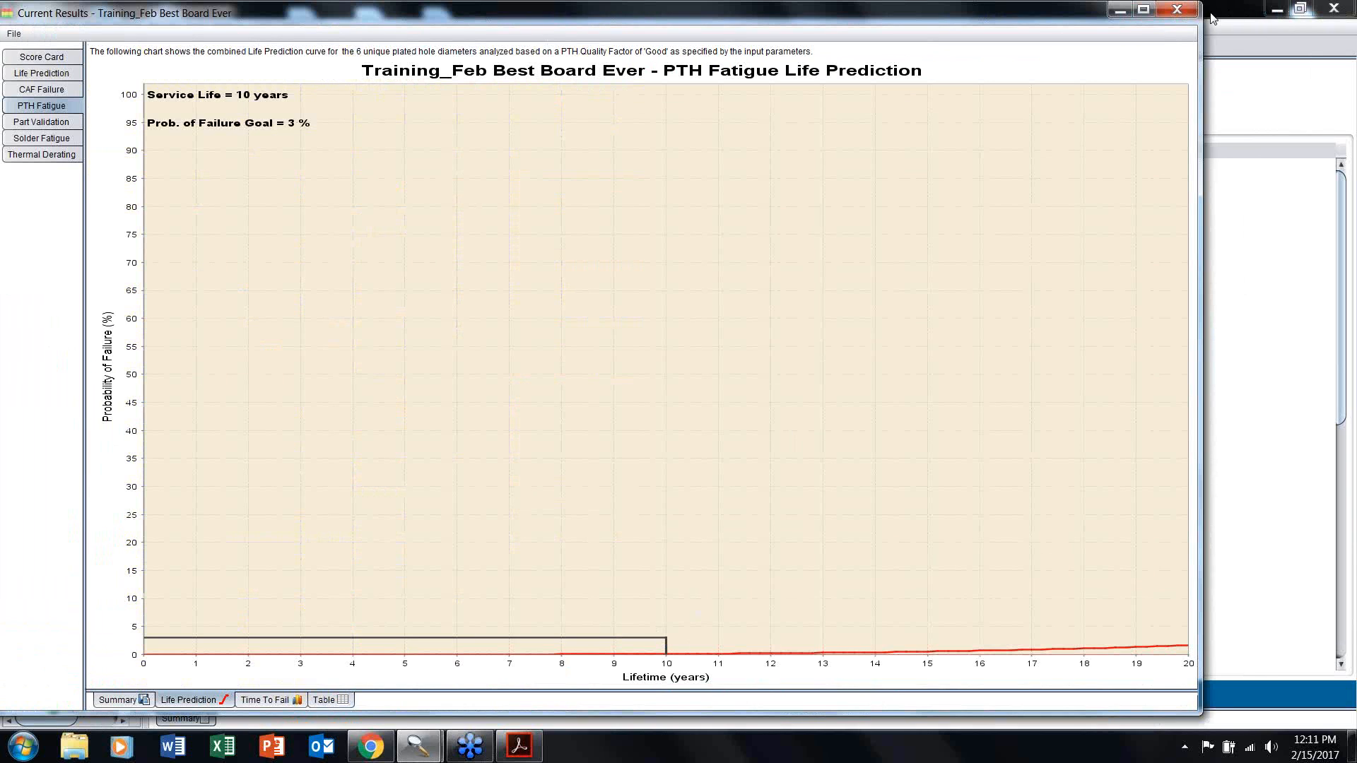
{"action": "left_click", "coordinate": [1177, 10]}
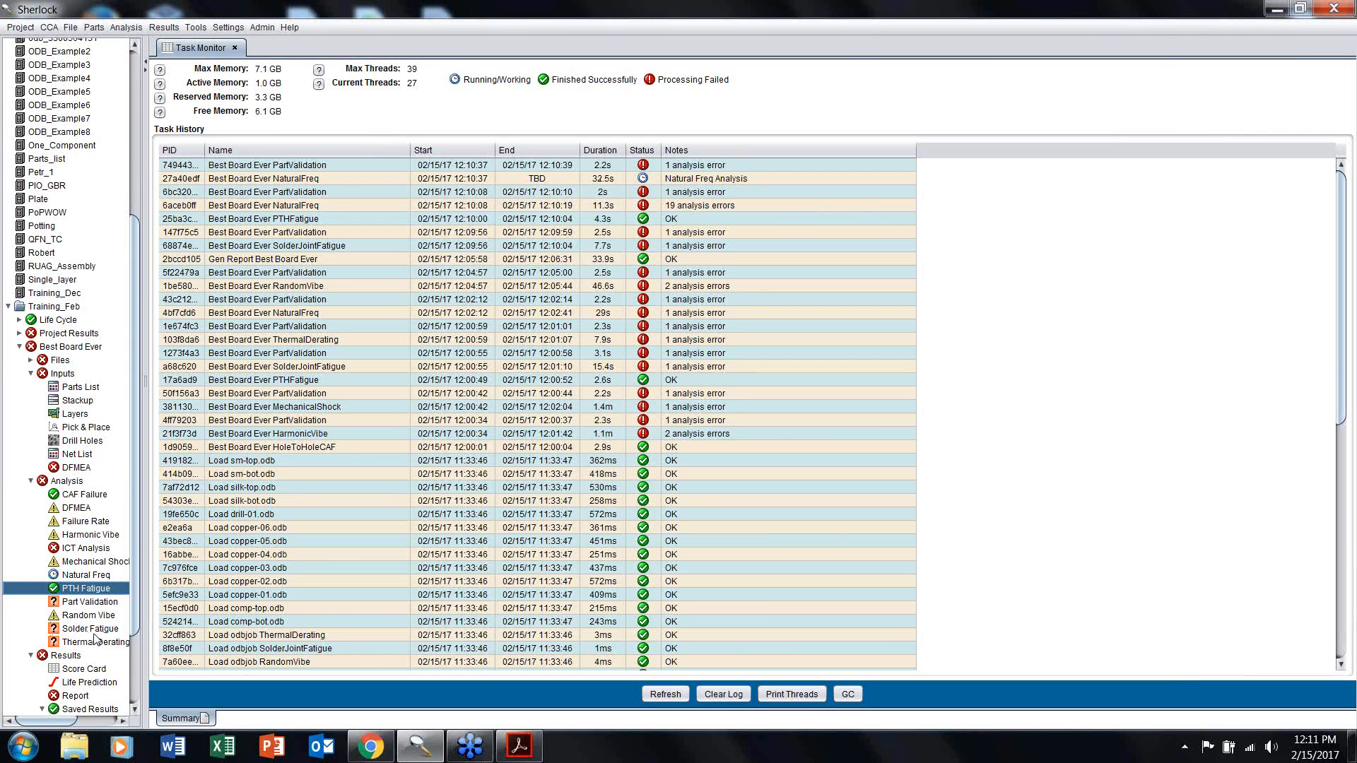
Step: Examine the thermal profile of the 01 Pumping TC event under the 03 Pumping phase of the life cycle, then close it unchanged
{"action": "left_click", "coordinate": [20, 320]}
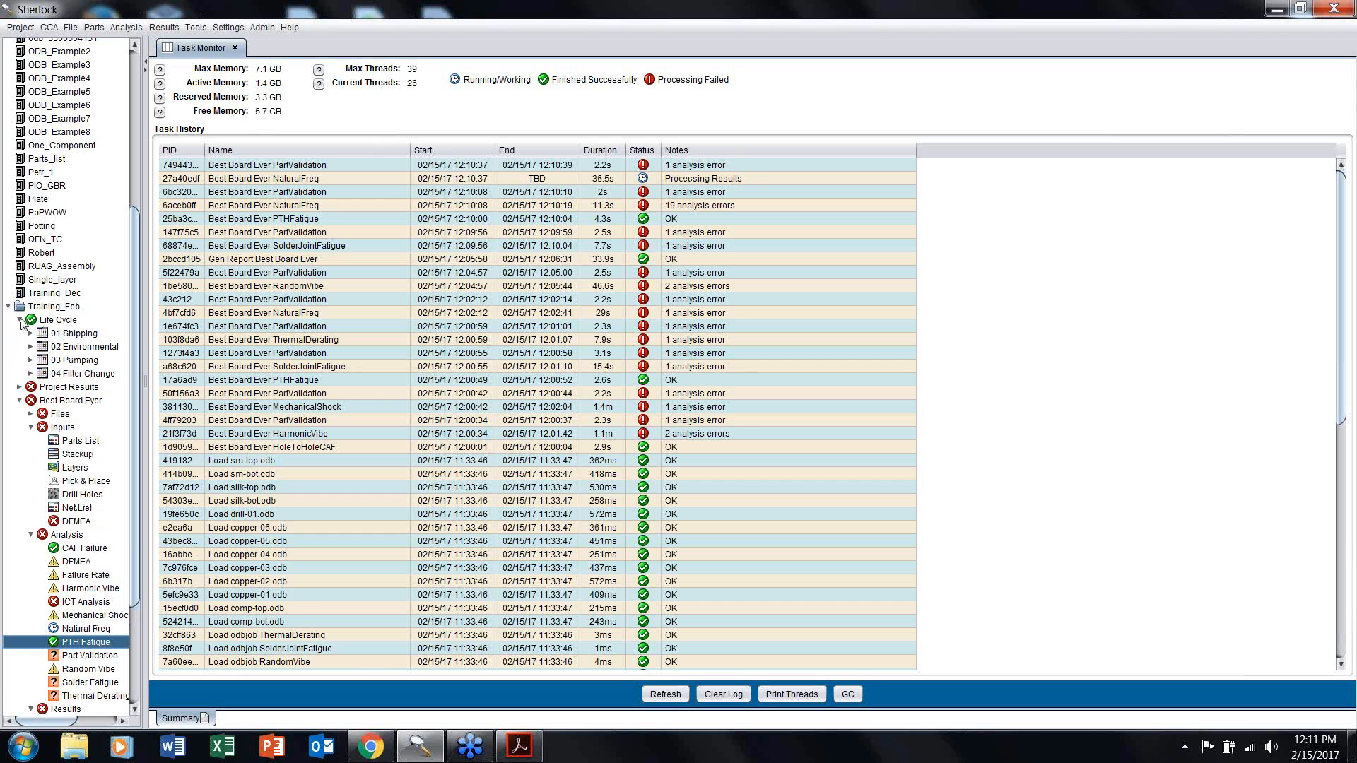
{"action": "left_click", "coordinate": [31, 361]}
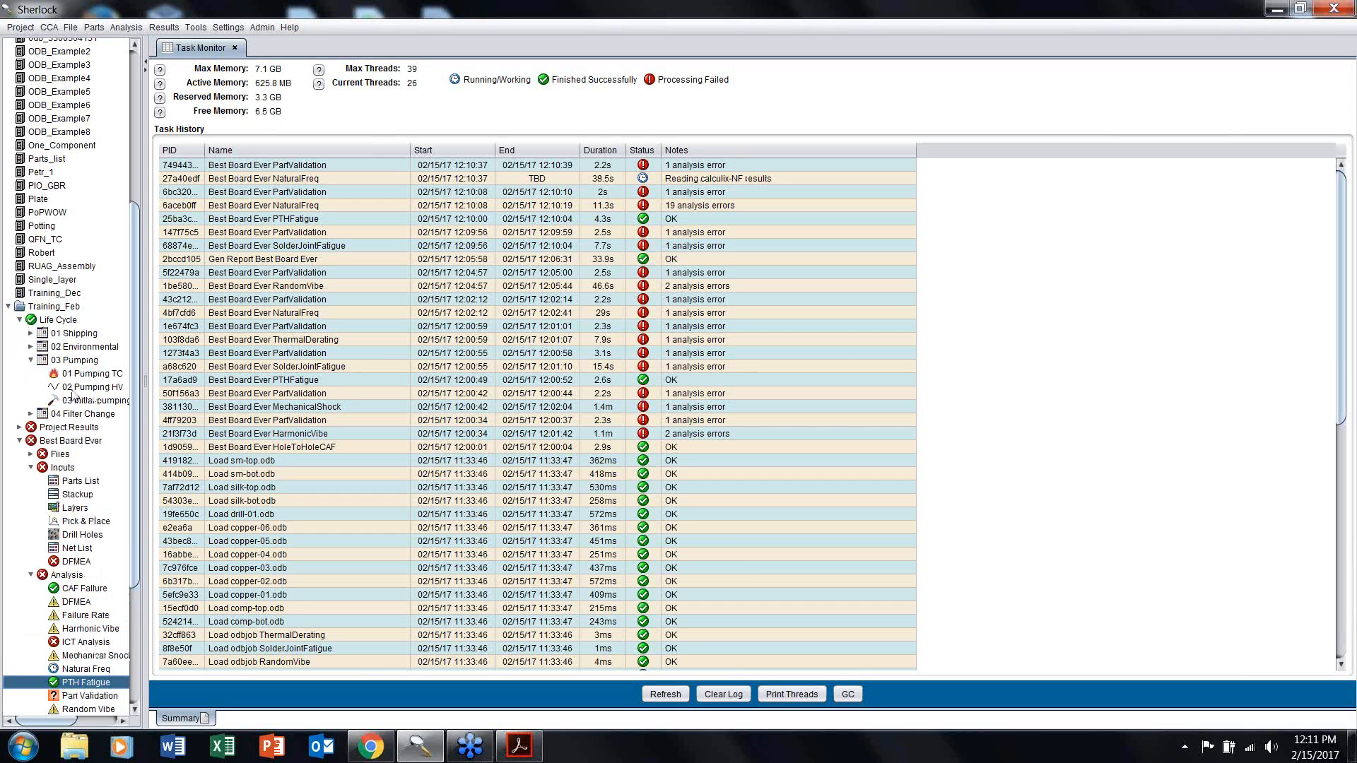
{"action": "left_click", "coordinate": [96, 375]}
{"action": "double_click", "coordinate": [97, 382]}
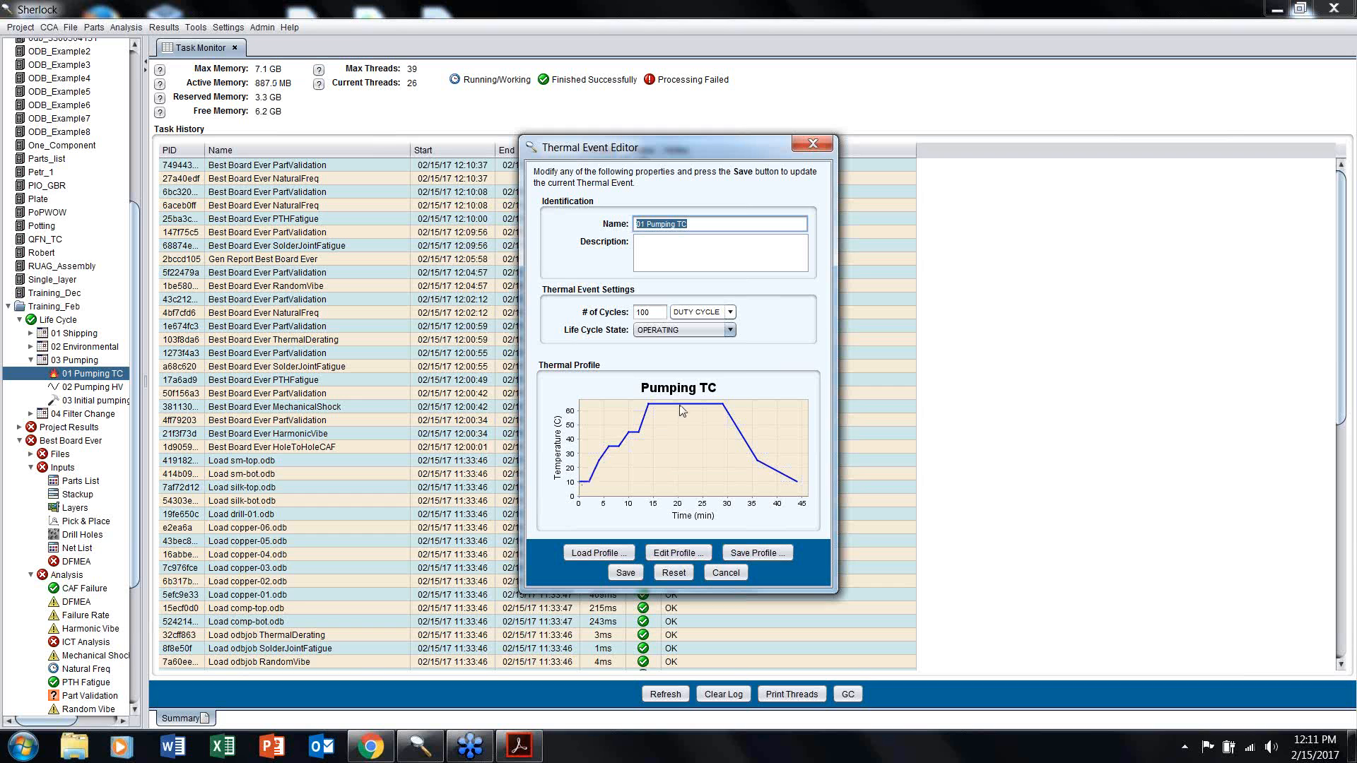
{"action": "left_click", "coordinate": [812, 144]}
Step: Start adding files to the Files of Best Board Ever and browse to the Windows (C:) drive
{"action": "scroll", "coordinate": [67, 479], "scroll_direction": "down", "scroll_amount": 2}
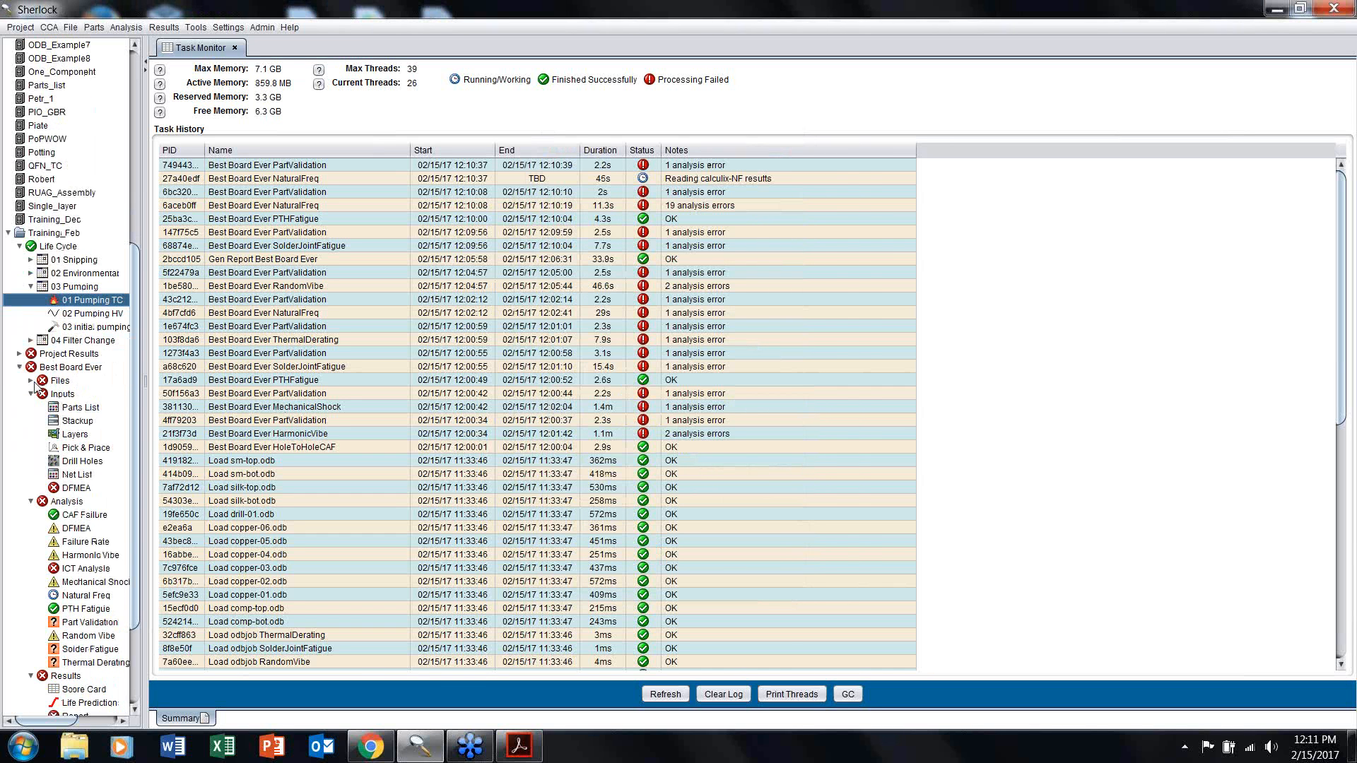
{"action": "left_click", "coordinate": [31, 380]}
{"action": "right_click", "coordinate": [70, 384]}
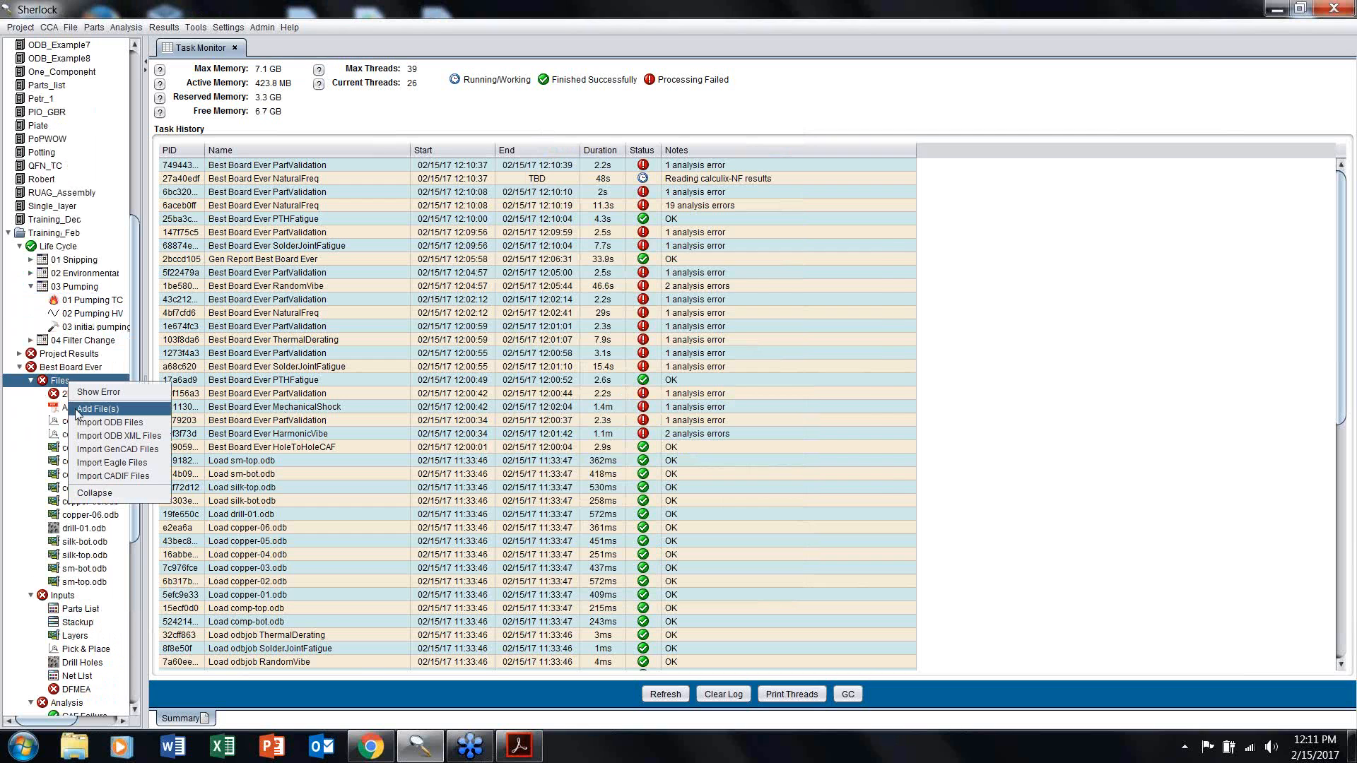
{"action": "left_click", "coordinate": [74, 409]}
{"action": "left_click", "coordinate": [693, 283]}
{"action": "scroll", "coordinate": [694, 342], "scroll_direction": "up", "scroll_amount": 3}
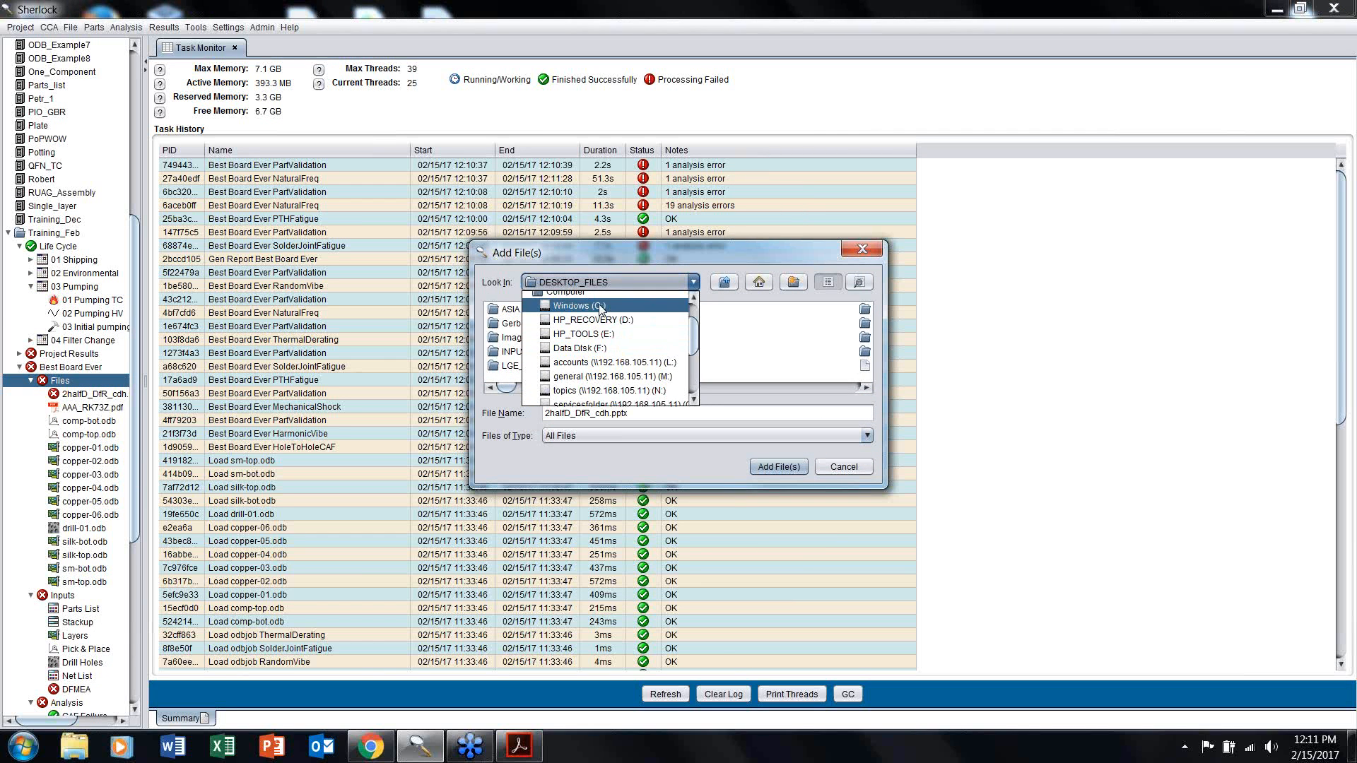
{"action": "left_click", "coordinate": [601, 306]}
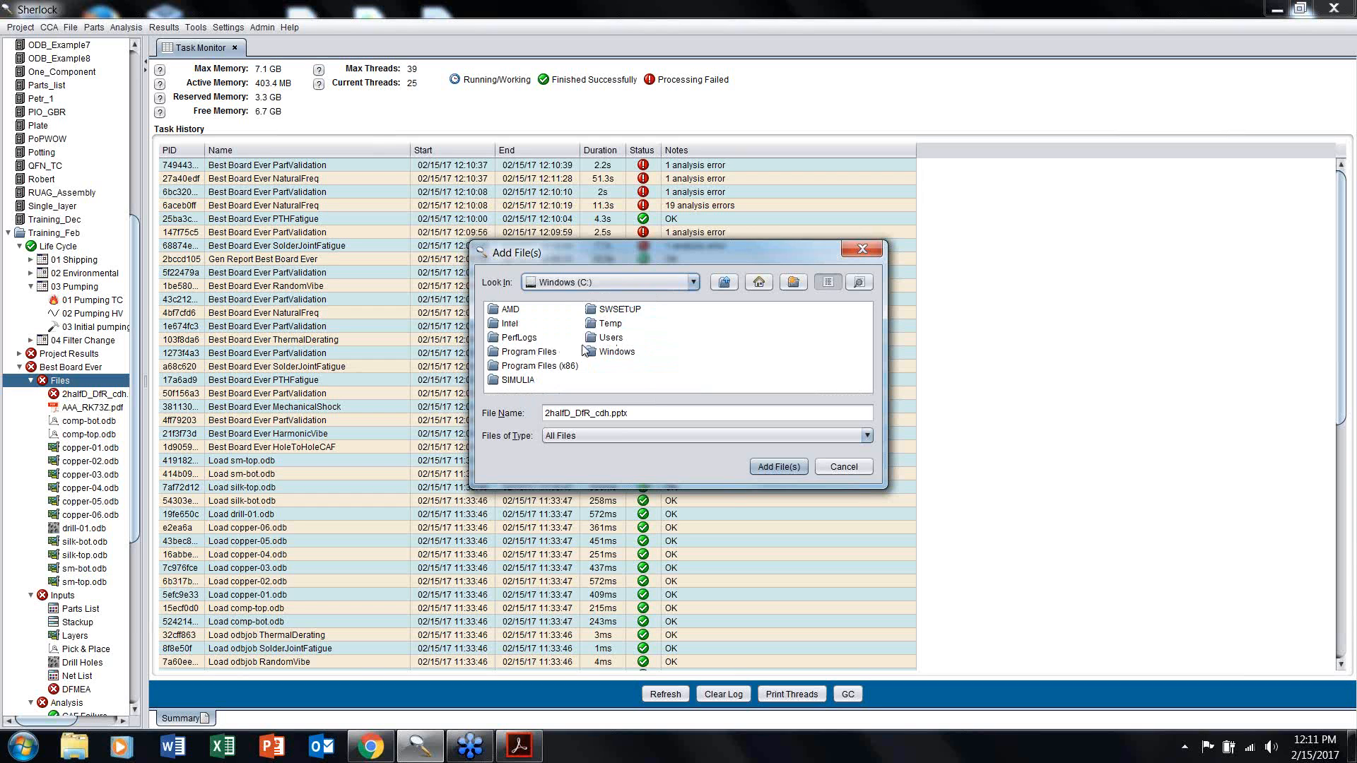
Step: Add Thermal Analysis.png and Thermal Image.jpg from the ThermalMaps folder in Program Files (x86)\DfR Solutions\Sherlock\tutorial
{"action": "double_click", "coordinate": [495, 367]}
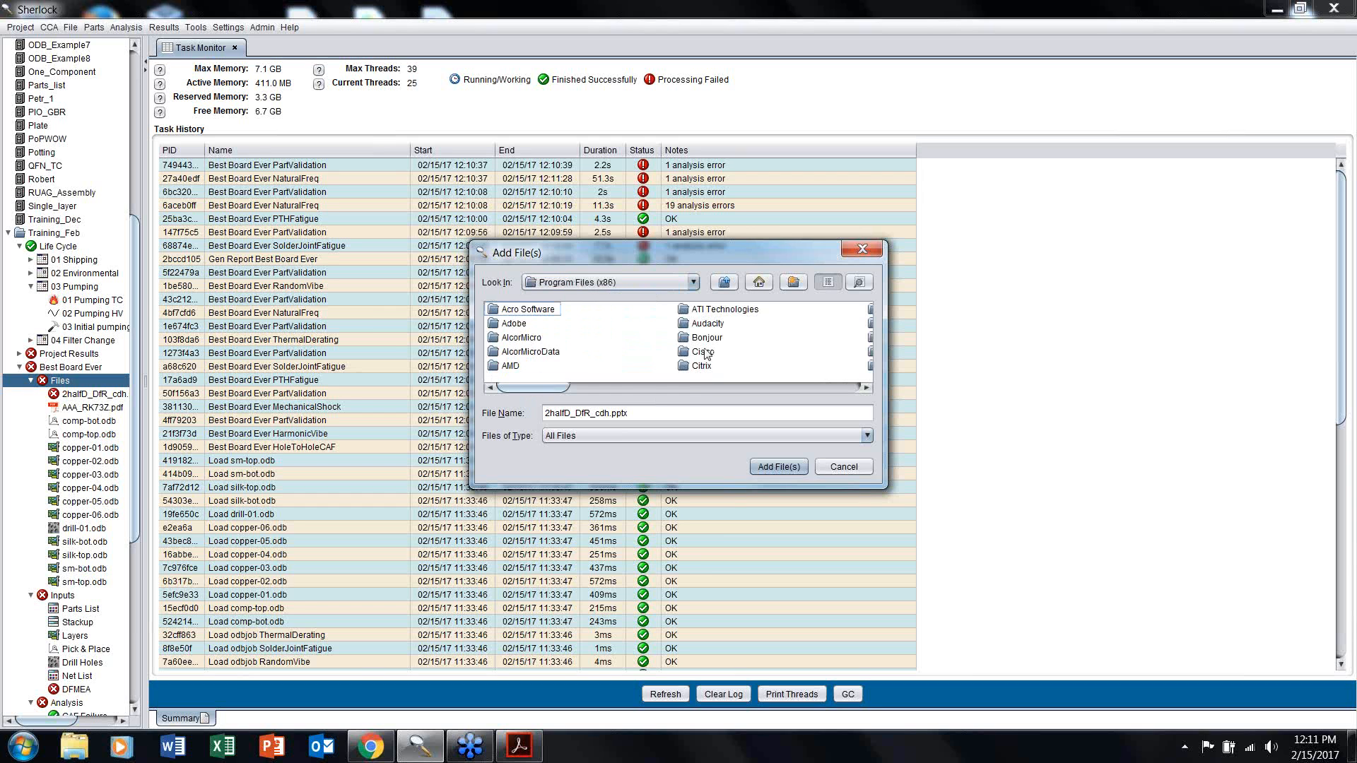
{"action": "left_click", "coordinate": [683, 388]}
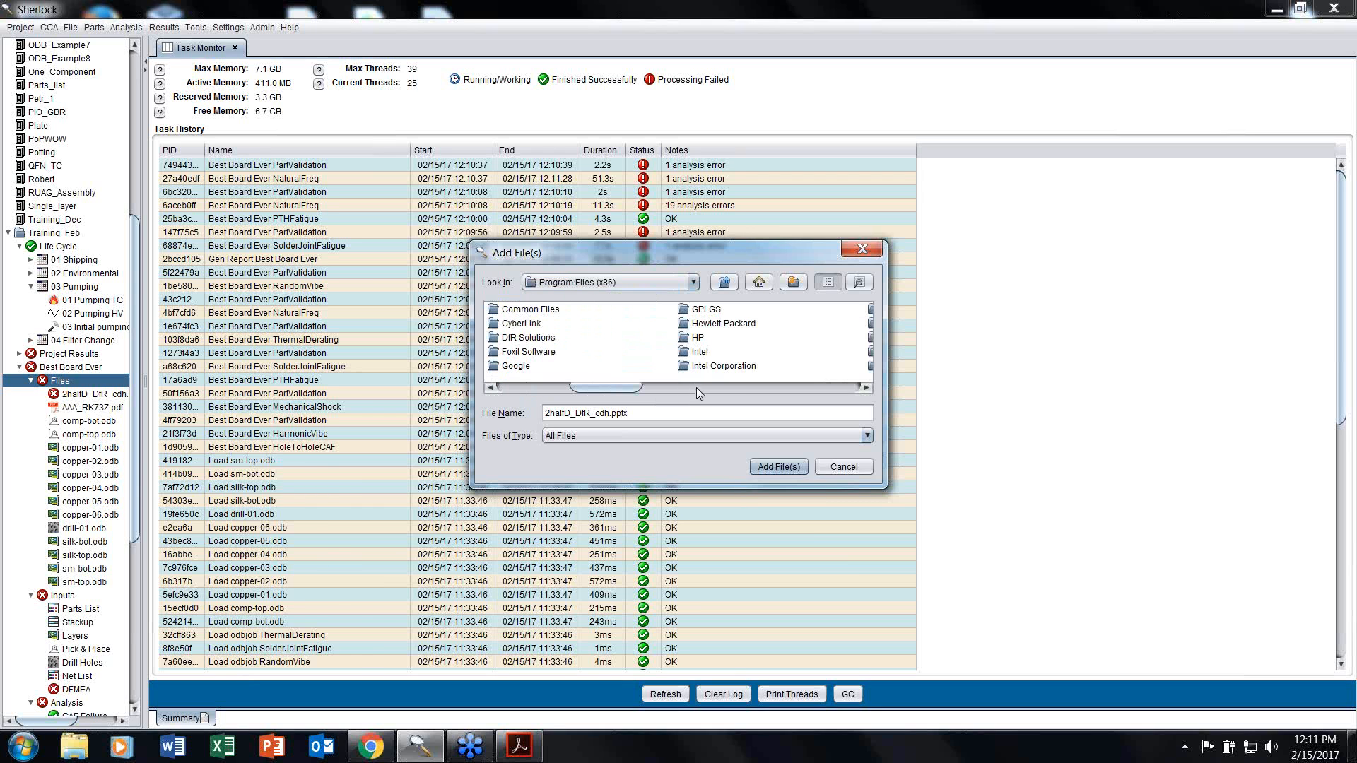
{"action": "left_click", "coordinate": [702, 385]}
{"action": "left_click", "coordinate": [555, 385]}
{"action": "double_click", "coordinate": [503, 337]}
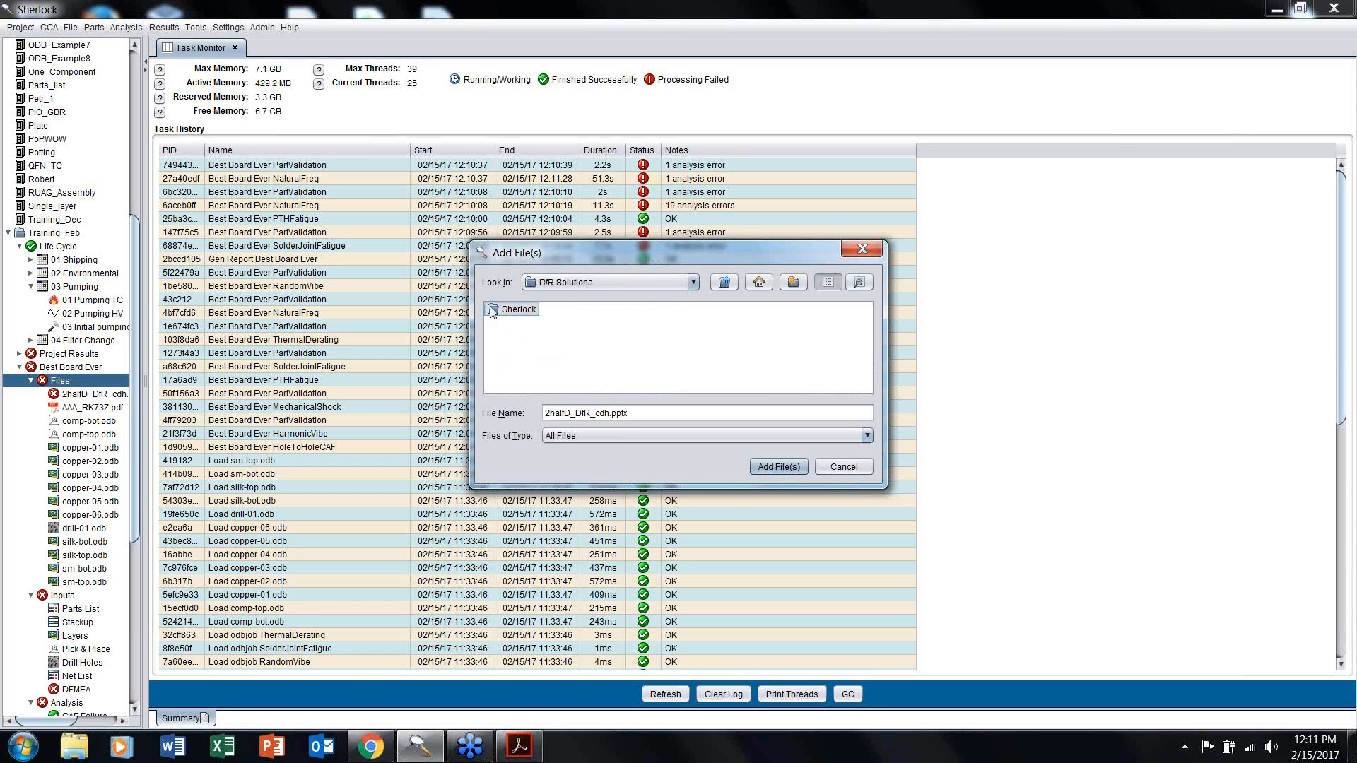
{"action": "double_click", "coordinate": [493, 311]}
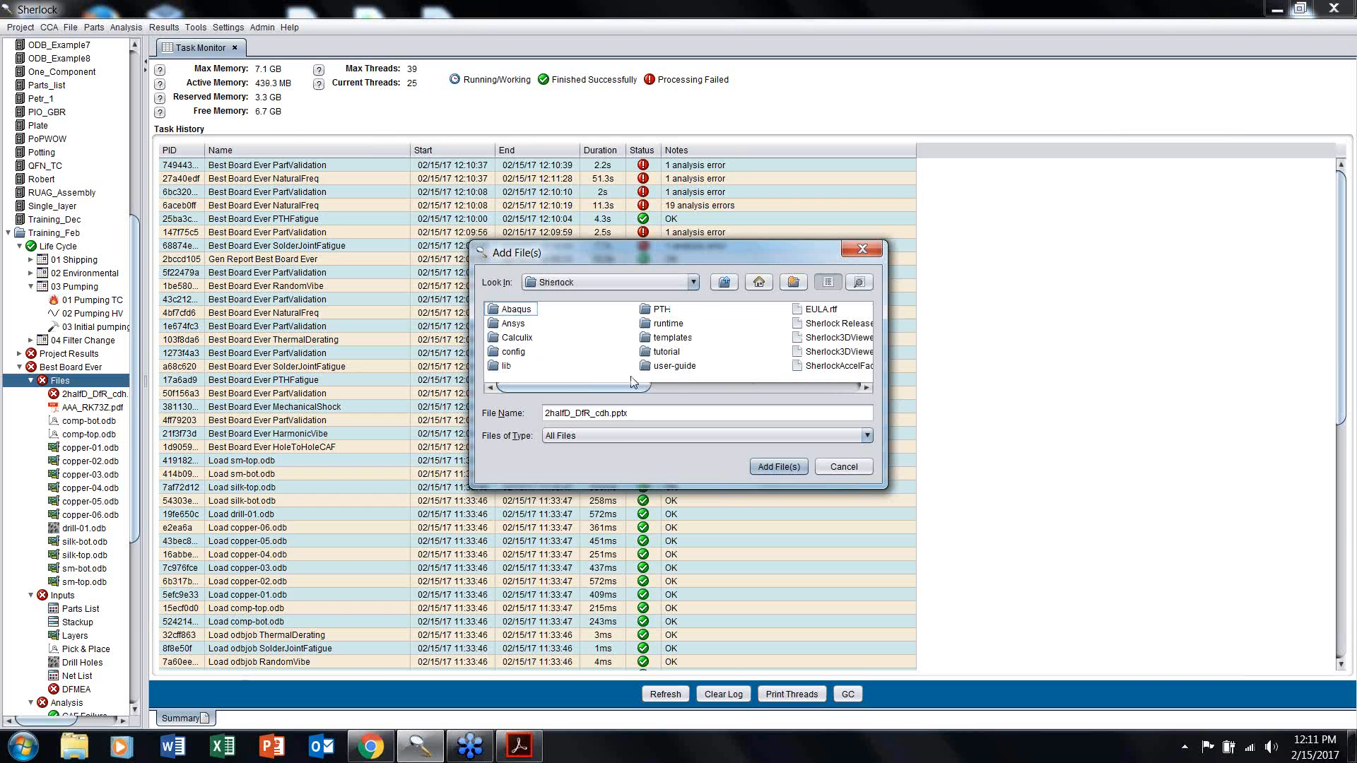
{"action": "double_click", "coordinate": [653, 352]}
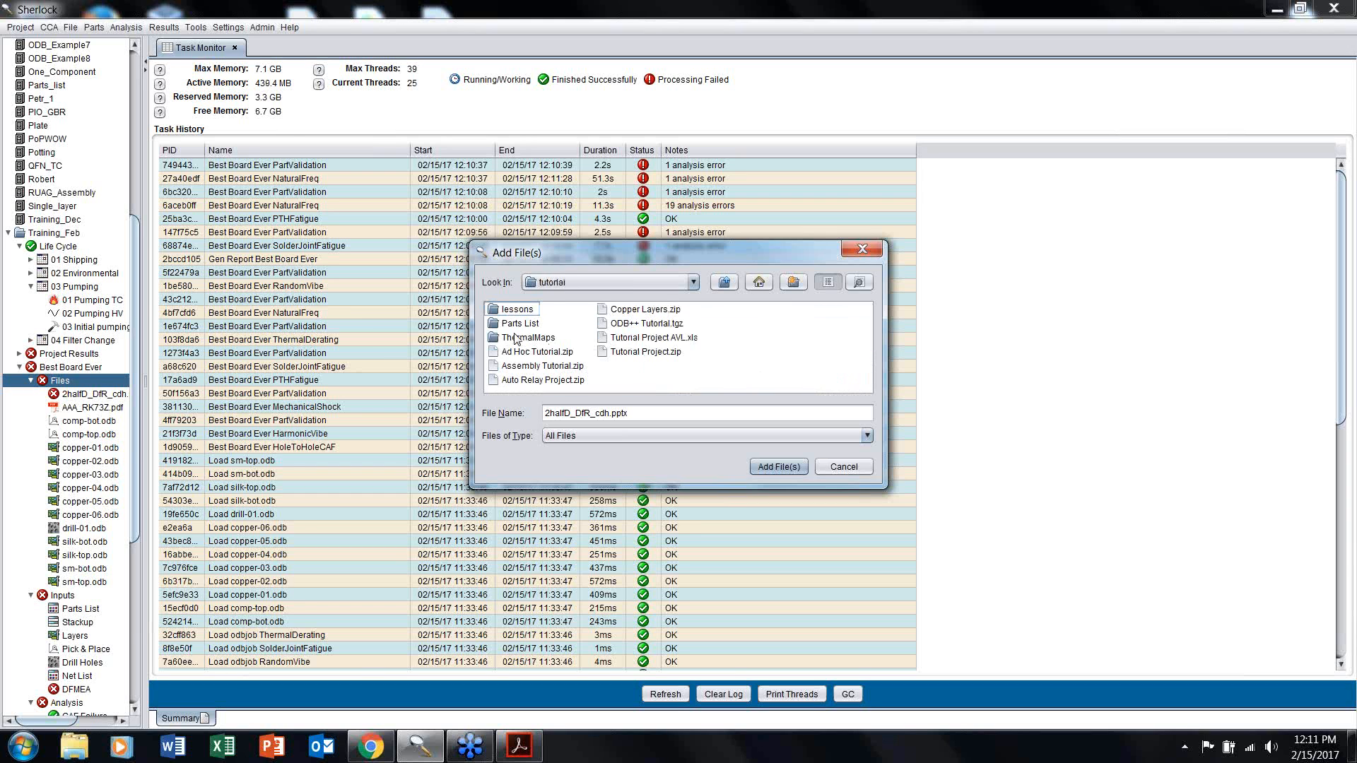
{"action": "double_click", "coordinate": [506, 339]}
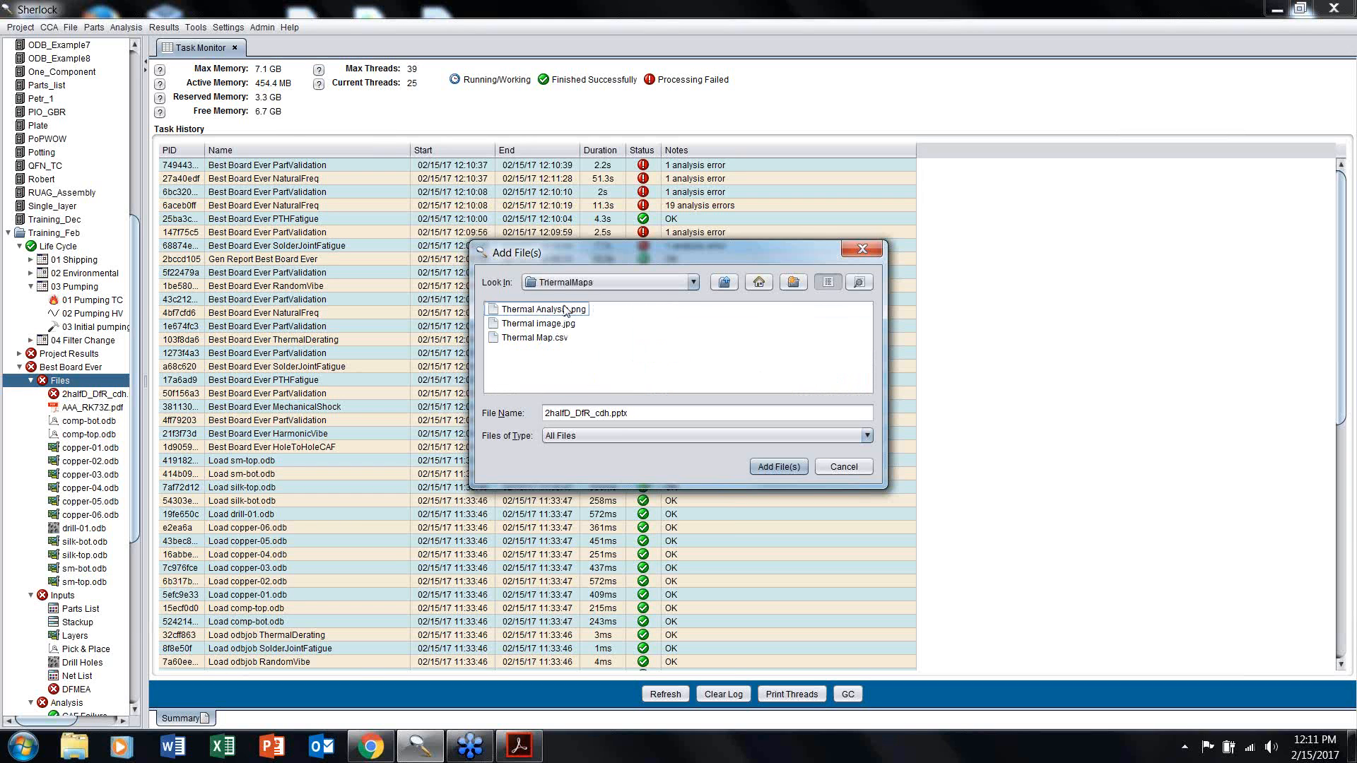
{"action": "left_click", "coordinate": [565, 311]}
{"action": "left_click", "coordinate": [565, 325], "text": "ctrl"}
{"action": "left_click", "coordinate": [779, 469]}
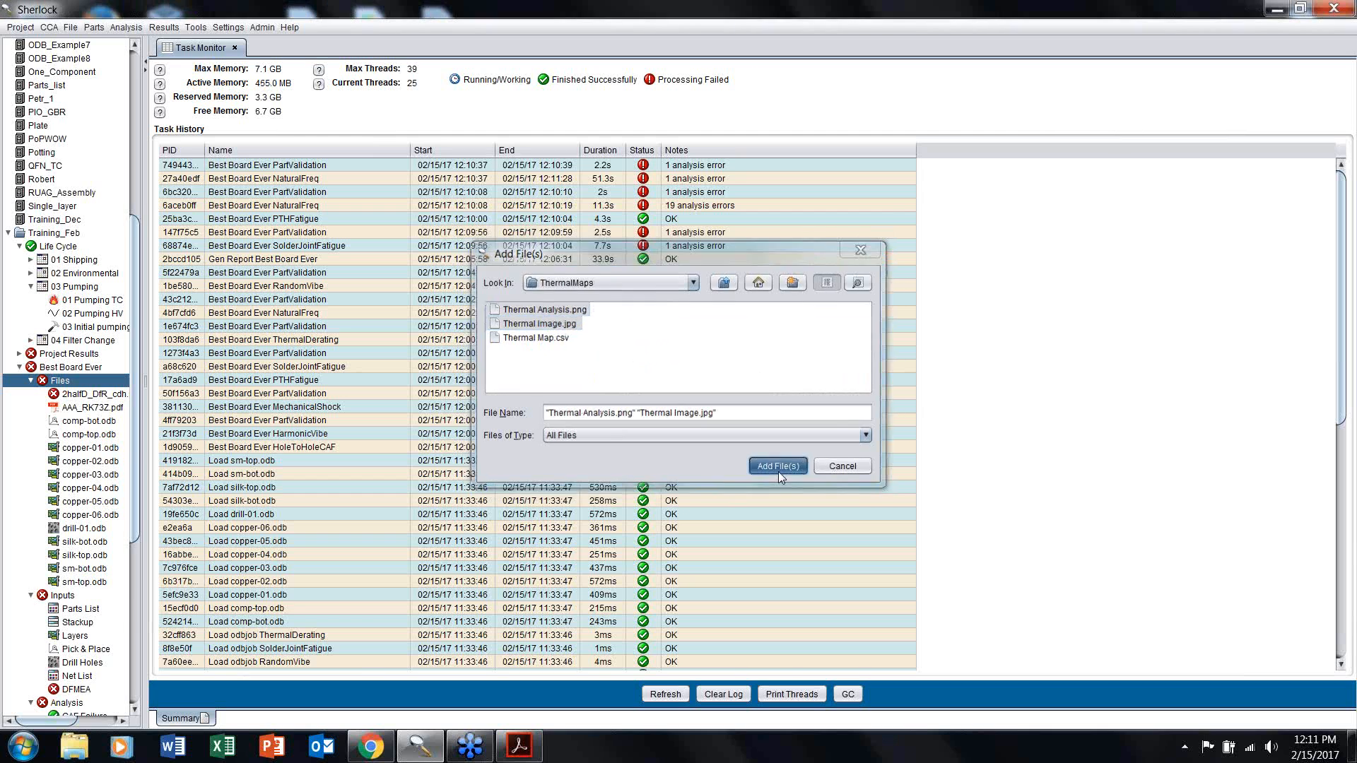
Step: View the added images Thermal Analysis.png and Thermal Image.jpg to examine their temperature maps and legends
{"action": "right_click", "coordinate": [103, 600]}
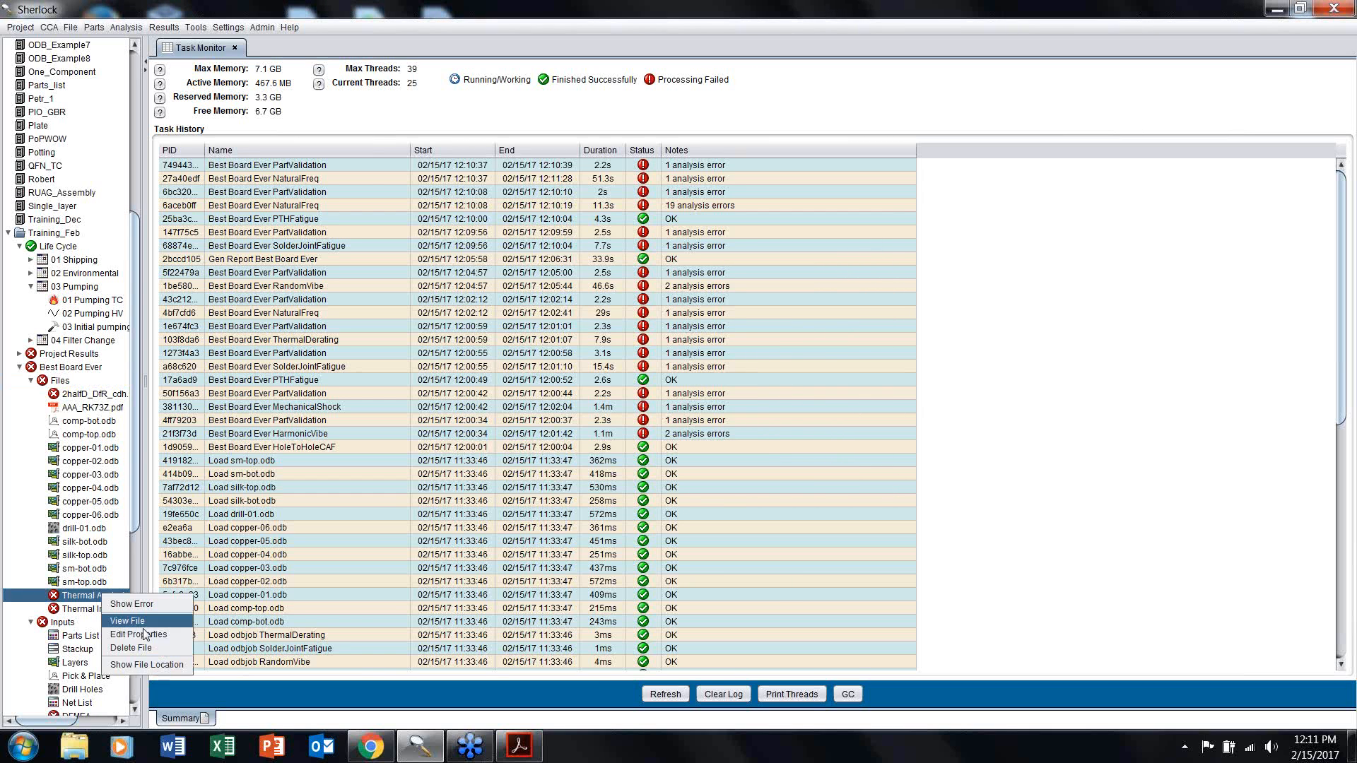
{"action": "left_click", "coordinate": [141, 622]}
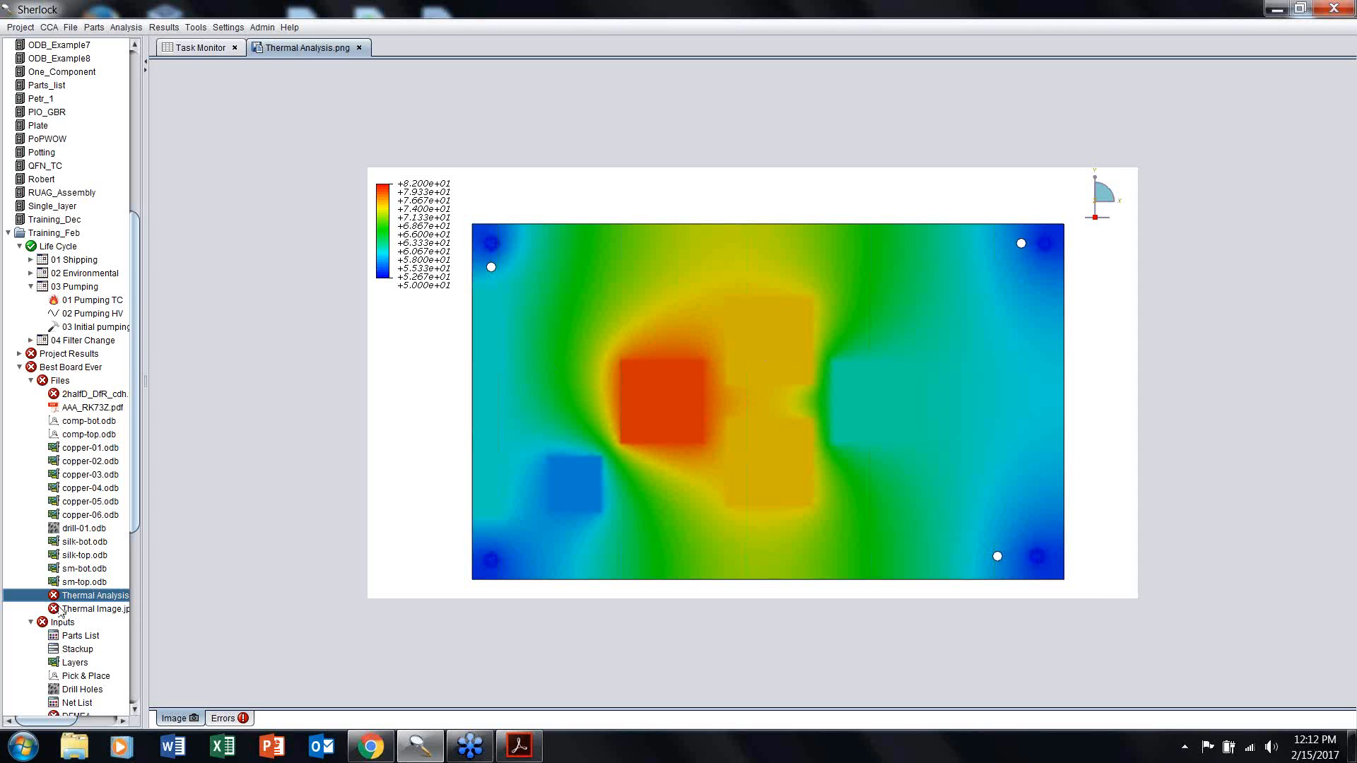
{"action": "right_click", "coordinate": [88, 610]}
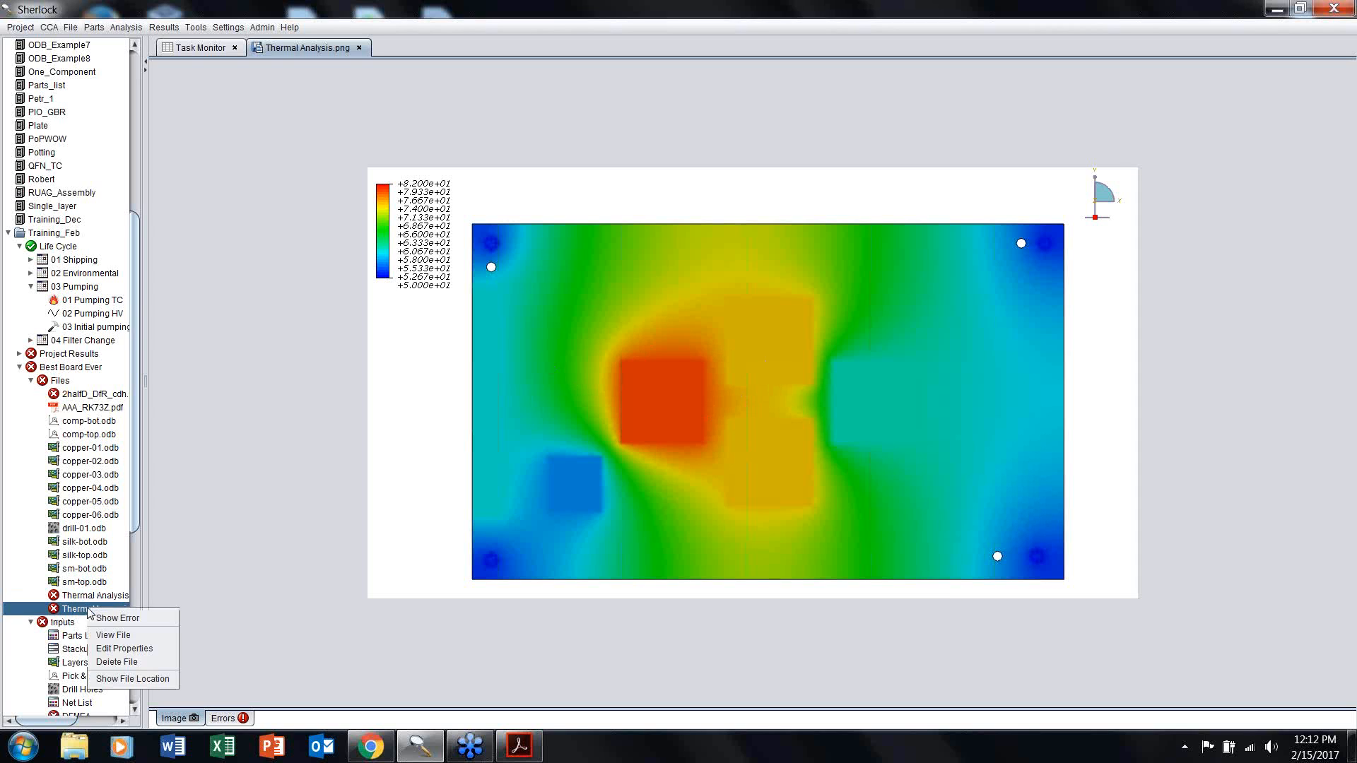
{"action": "left_click", "coordinate": [113, 634]}
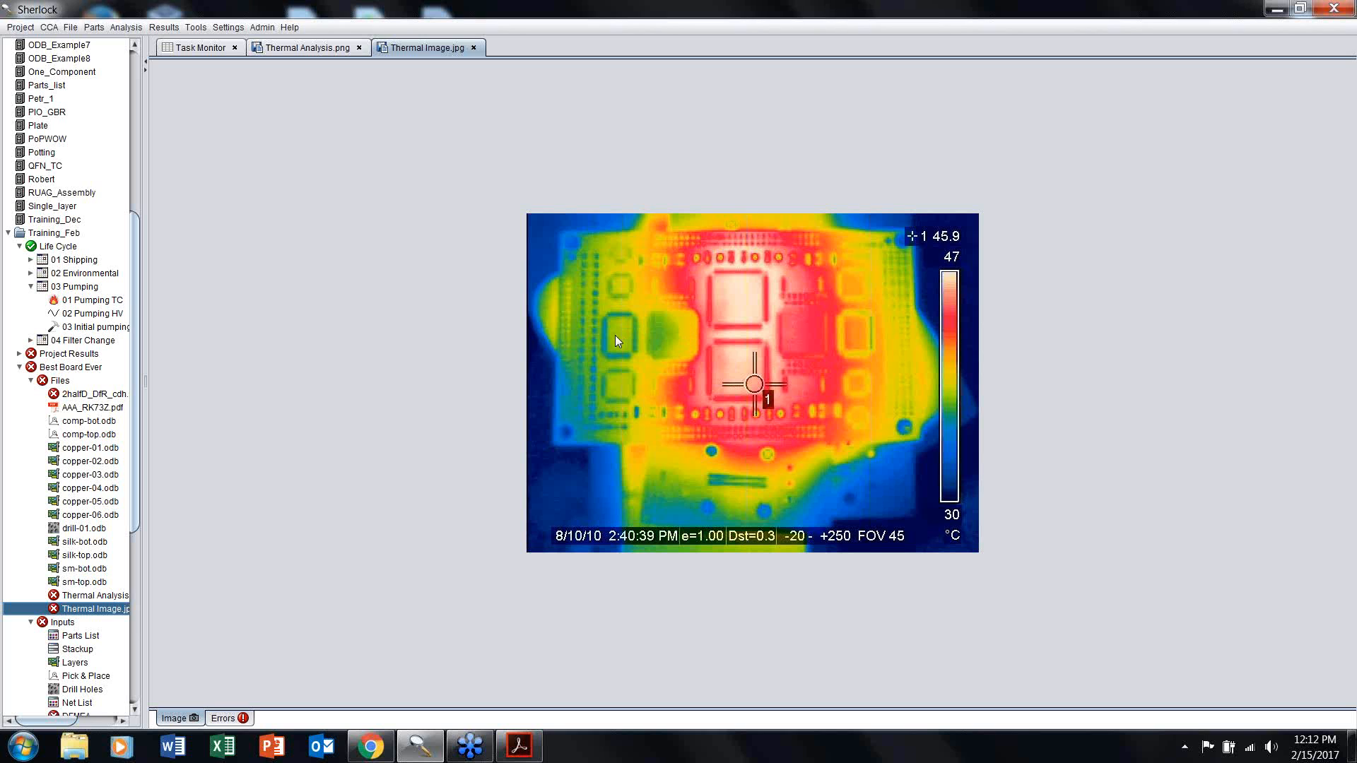
Step: Open the file properties of Thermal Image.jpg and set its file type to Thermal Map (Image)
{"action": "scroll", "coordinate": [133, 540], "scroll_direction": "down", "scroll_amount": 3}
{"action": "right_click", "coordinate": [103, 488]}
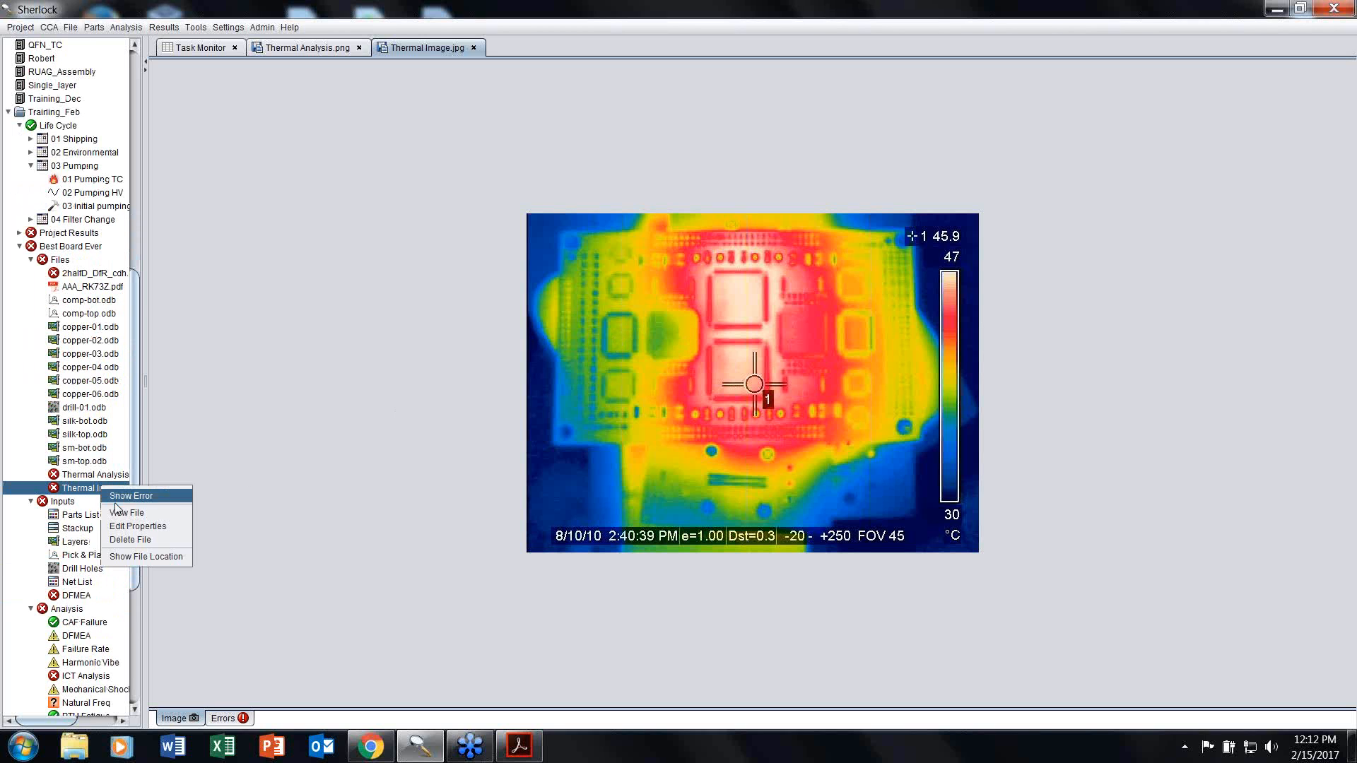
{"action": "left_click", "coordinate": [131, 527]}
{"action": "left_click", "coordinate": [734, 176]}
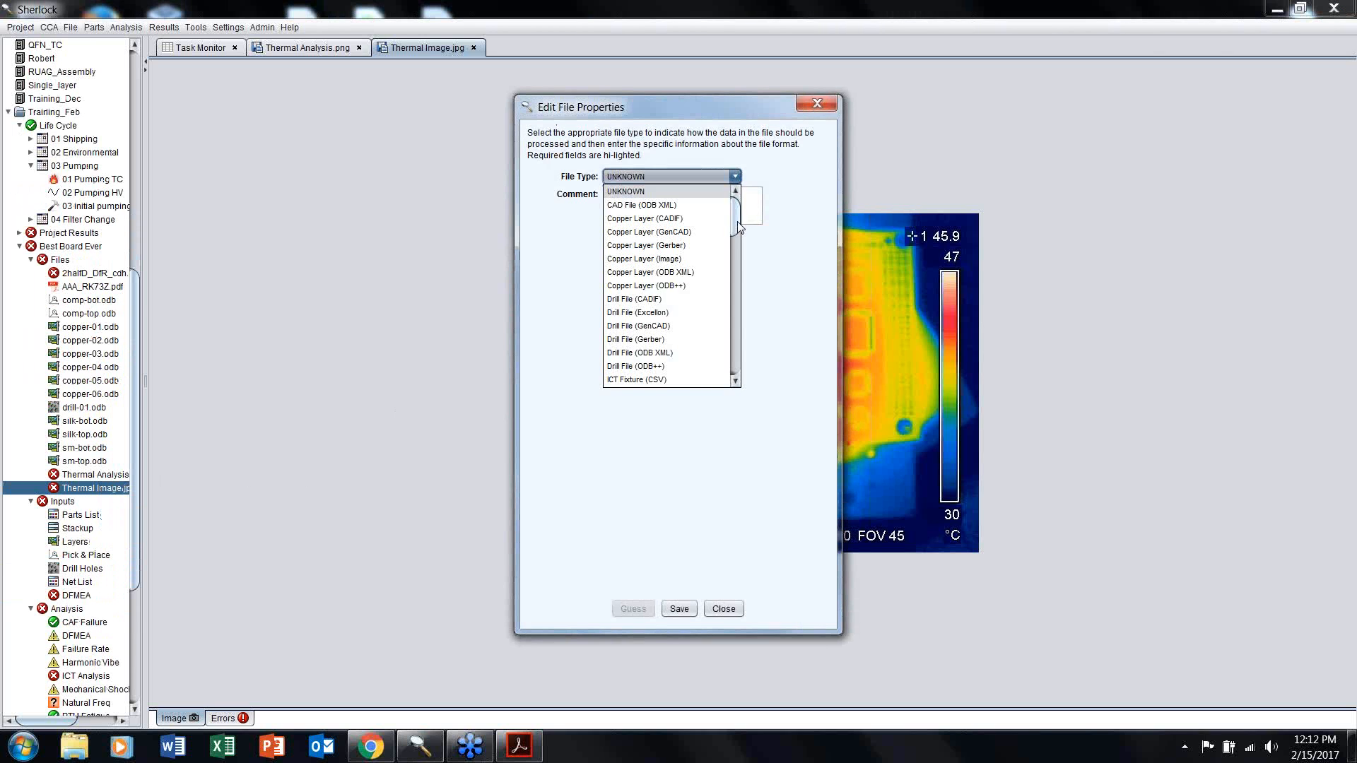
{"action": "left_click_drag", "start_coordinate": [735, 205], "coordinate": [756, 420]}
{"action": "left_click", "coordinate": [677, 354]}
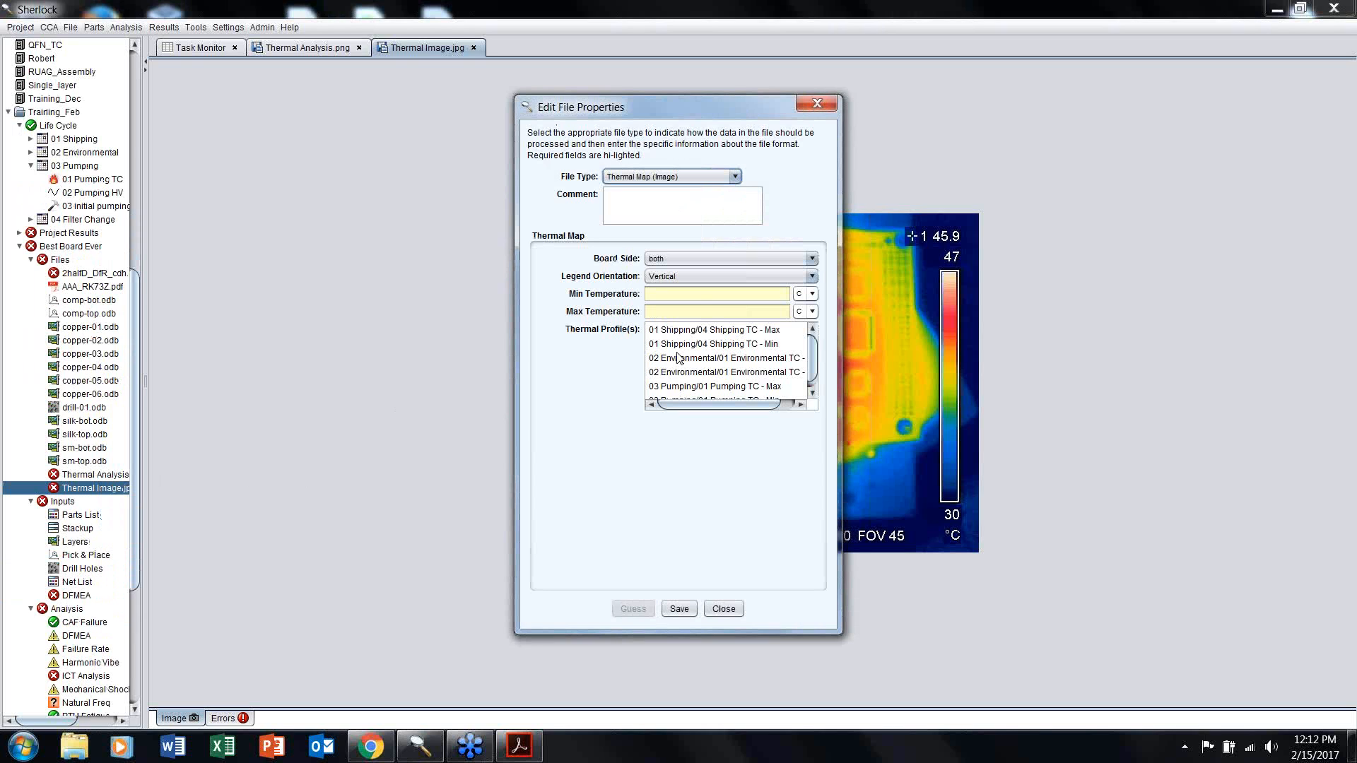
Step: Set the thermal map's minimum temperature to 30 C and maximum to 47 C, and assign the 03 Pumping/01 Pumping TC - Max profile
{"action": "left_click", "coordinate": [696, 299]}
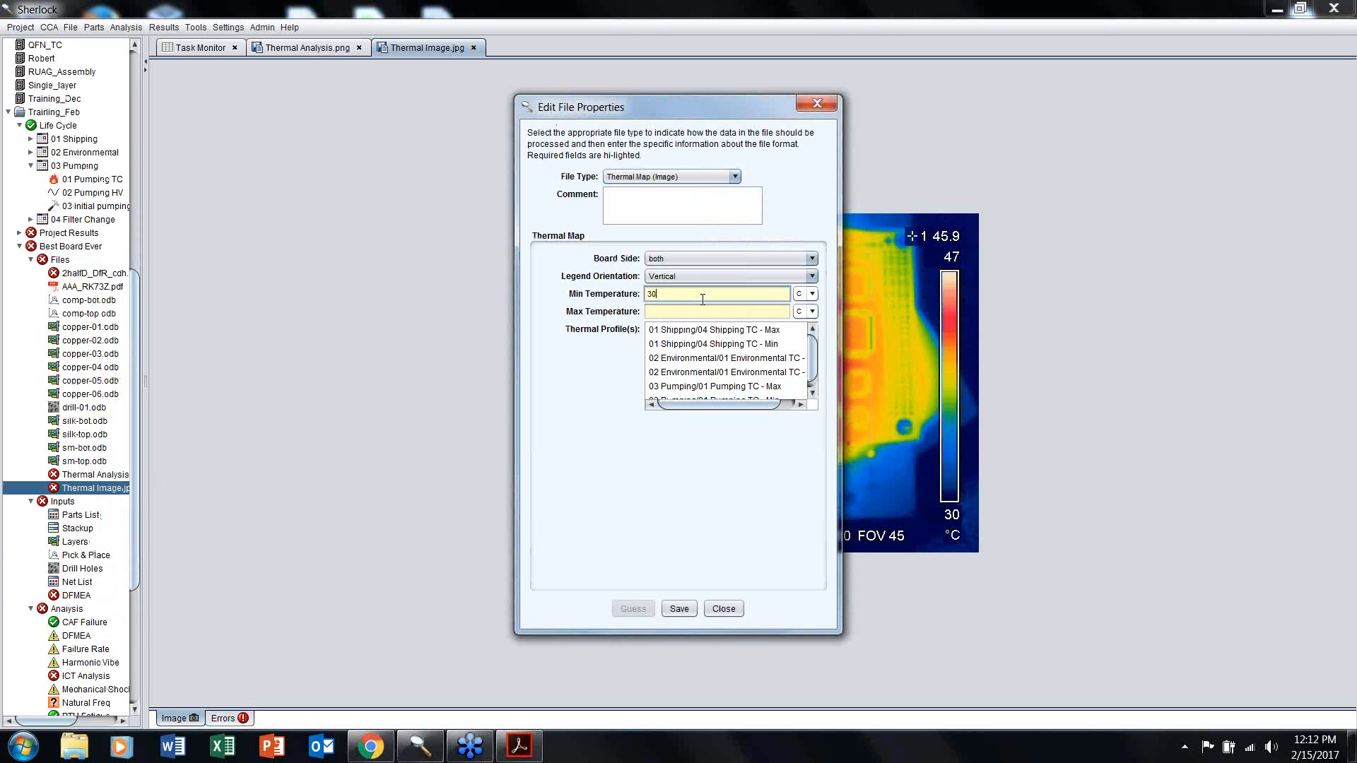
{"action": "left_click", "coordinate": [700, 314]}
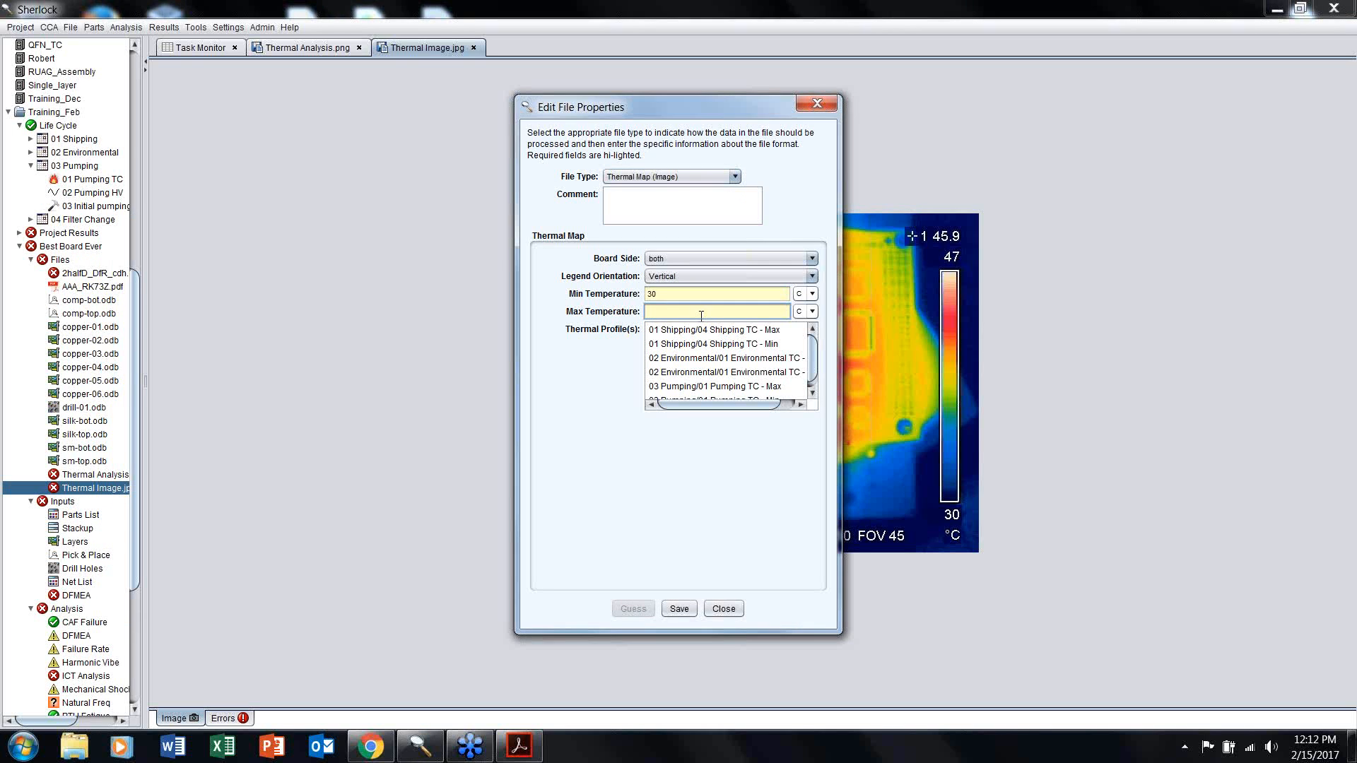
{"action": "type", "text": "47"}
{"action": "left_click", "coordinate": [733, 388]}
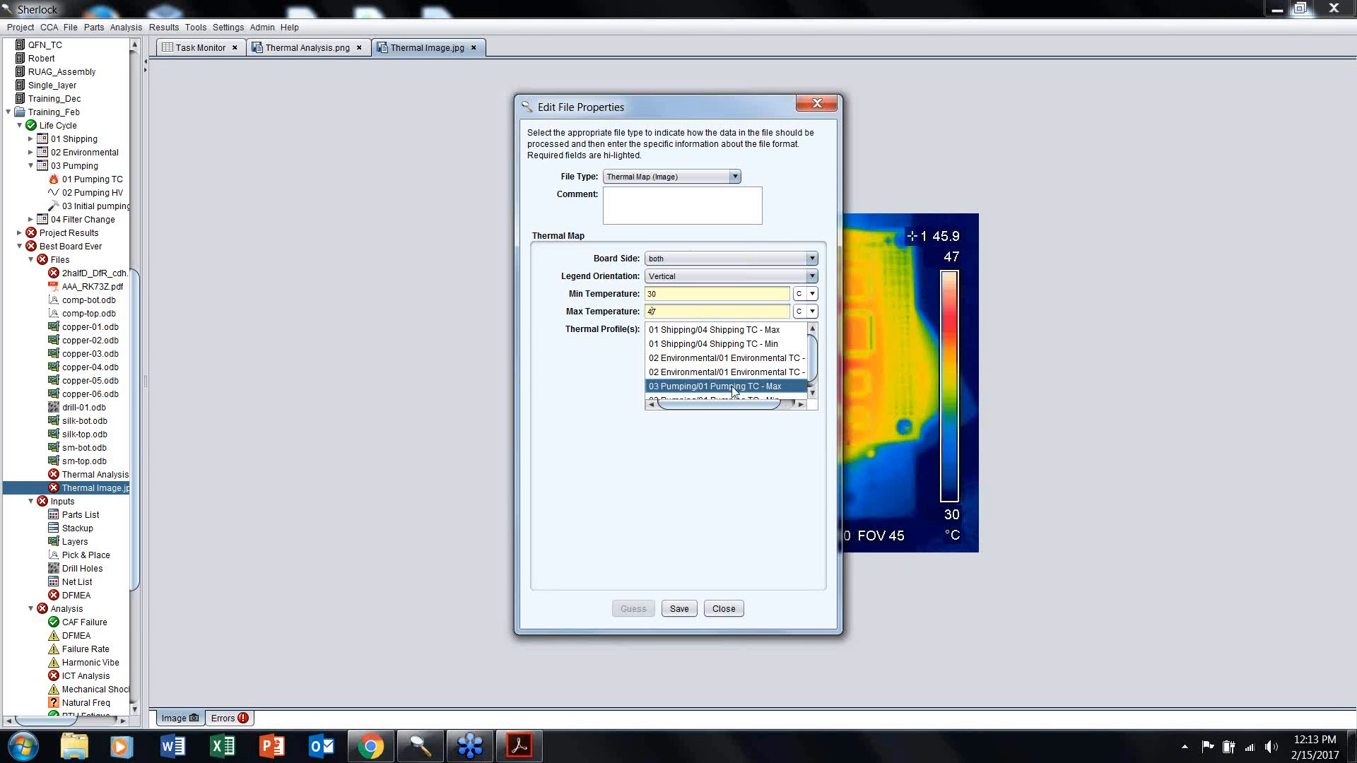
Step: Save the thermal map properties and align the mapping's board outline with the four corners of the PCB in Thermal Image.jpg
{"action": "left_click", "coordinate": [679, 608]}
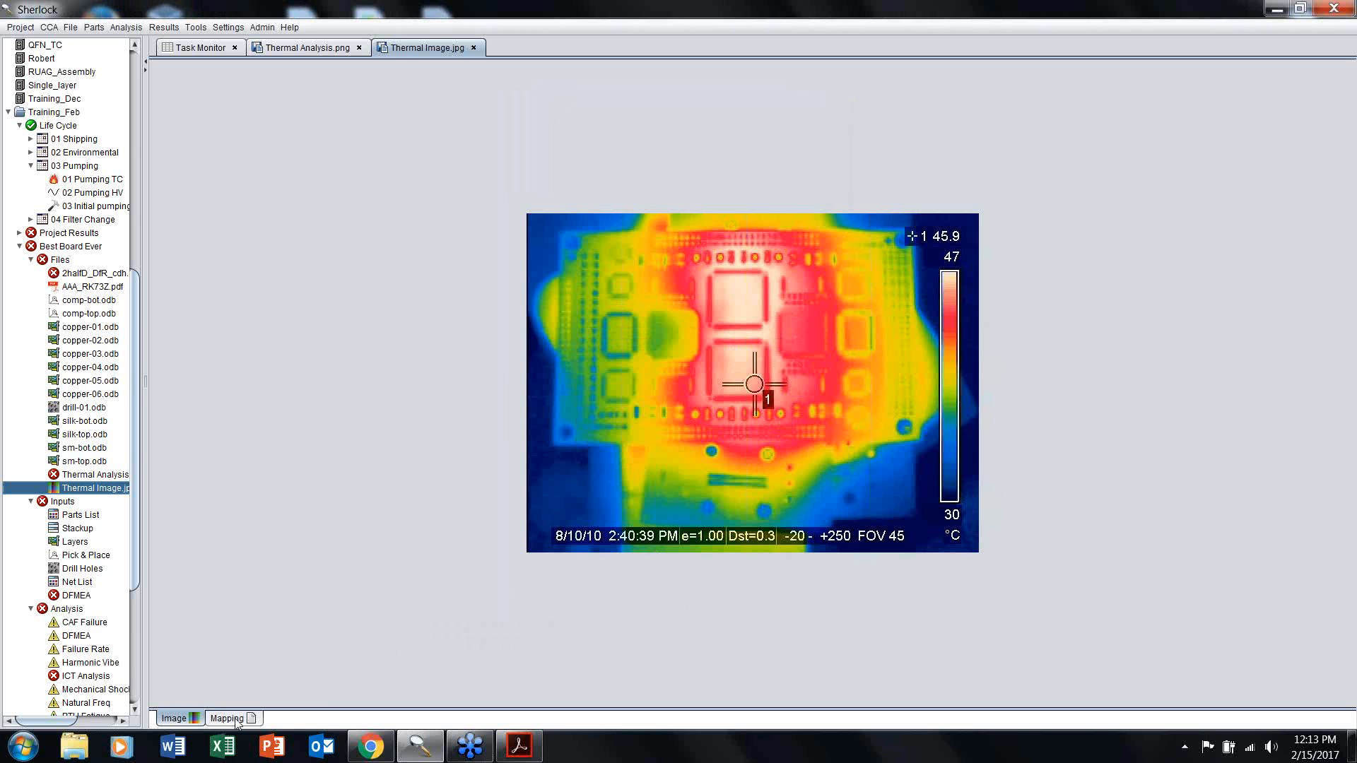
{"action": "left_click", "coordinate": [232, 719]}
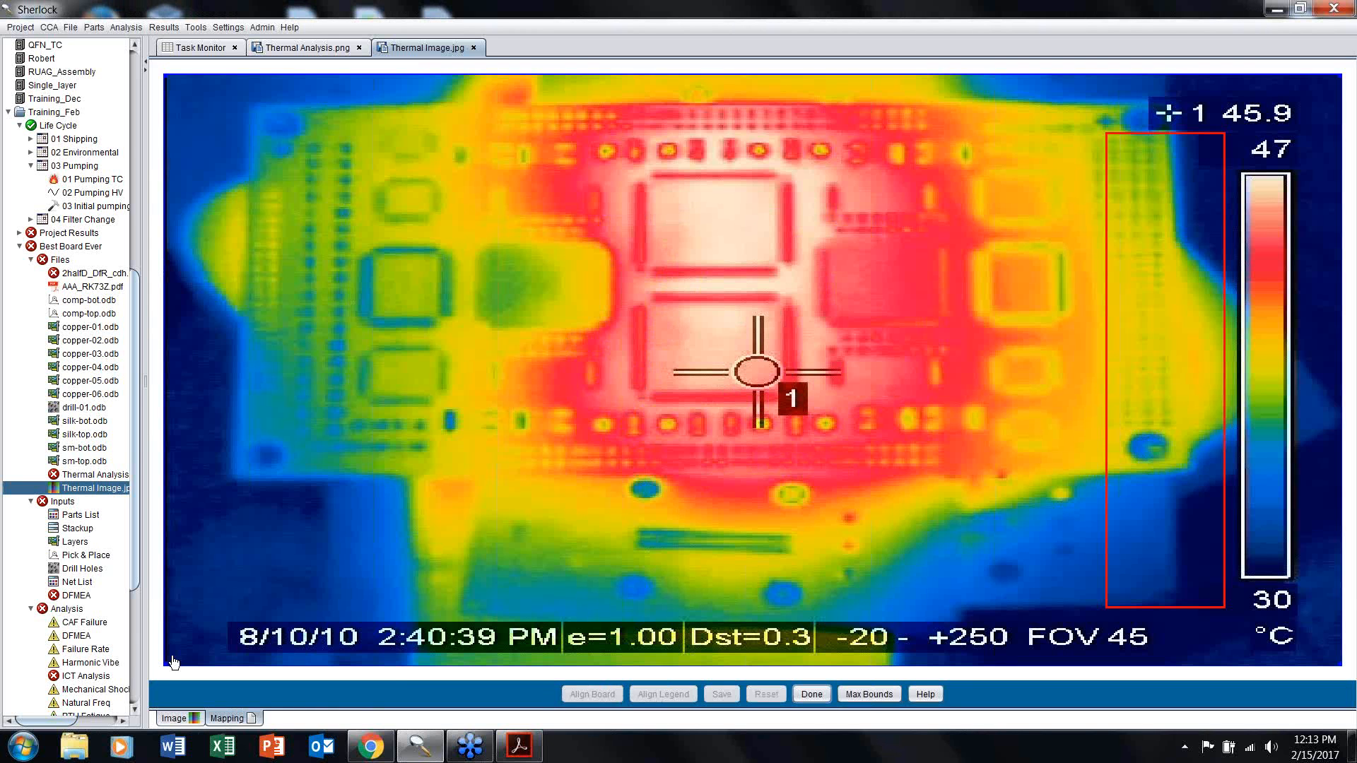
{"action": "left_click_drag", "start_coordinate": [178, 640], "coordinate": [232, 480]}
{"action": "left_click_drag", "start_coordinate": [167, 82], "coordinate": [248, 103]}
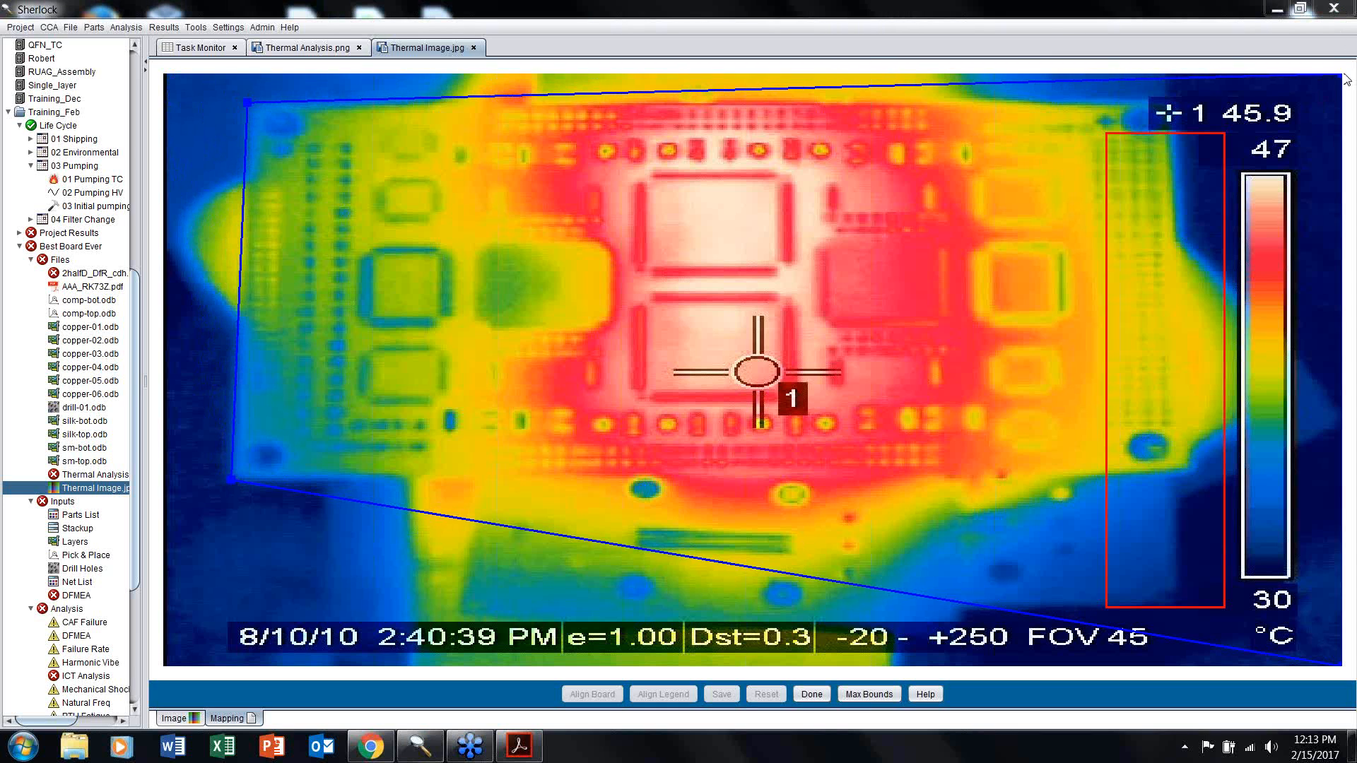
{"action": "left_click_drag", "start_coordinate": [1336, 73], "coordinate": [1167, 97]}
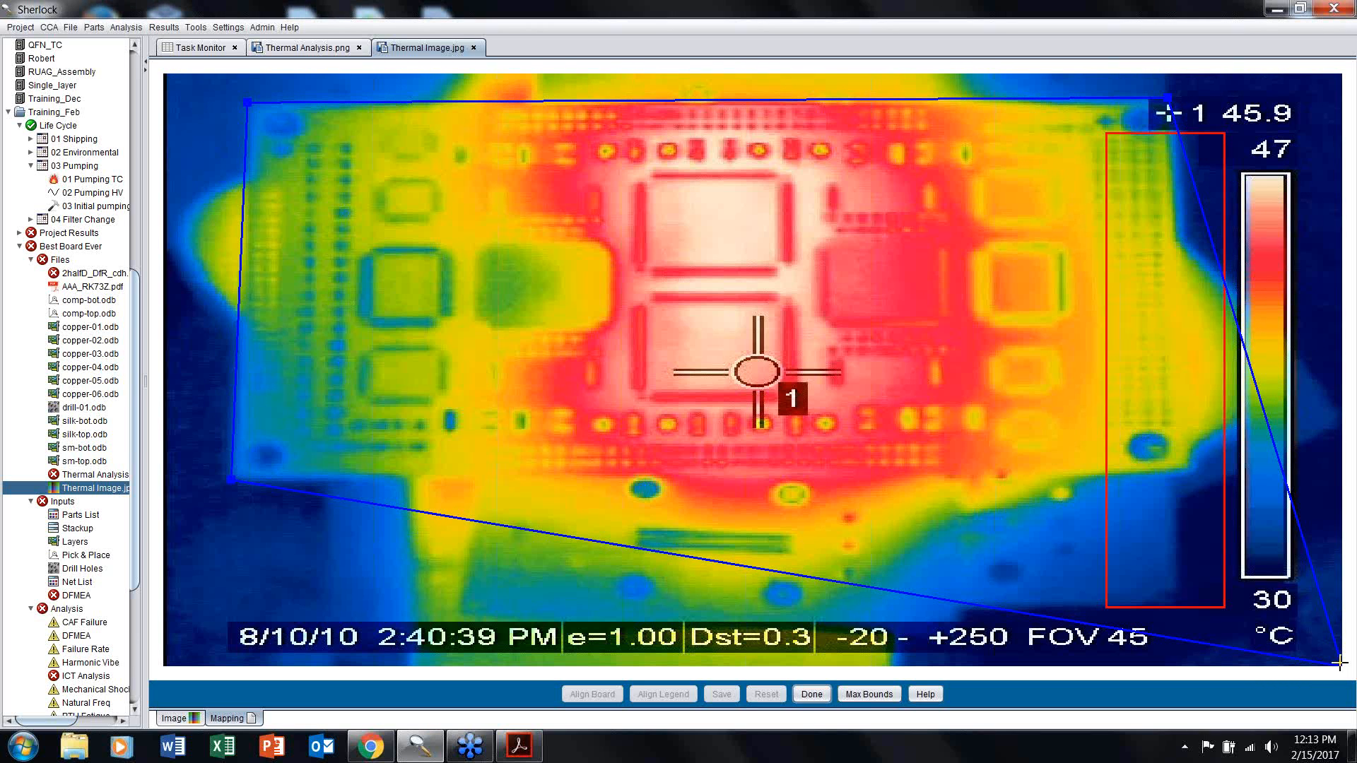
{"action": "left_click_drag", "start_coordinate": [1341, 664], "coordinate": [1189, 470]}
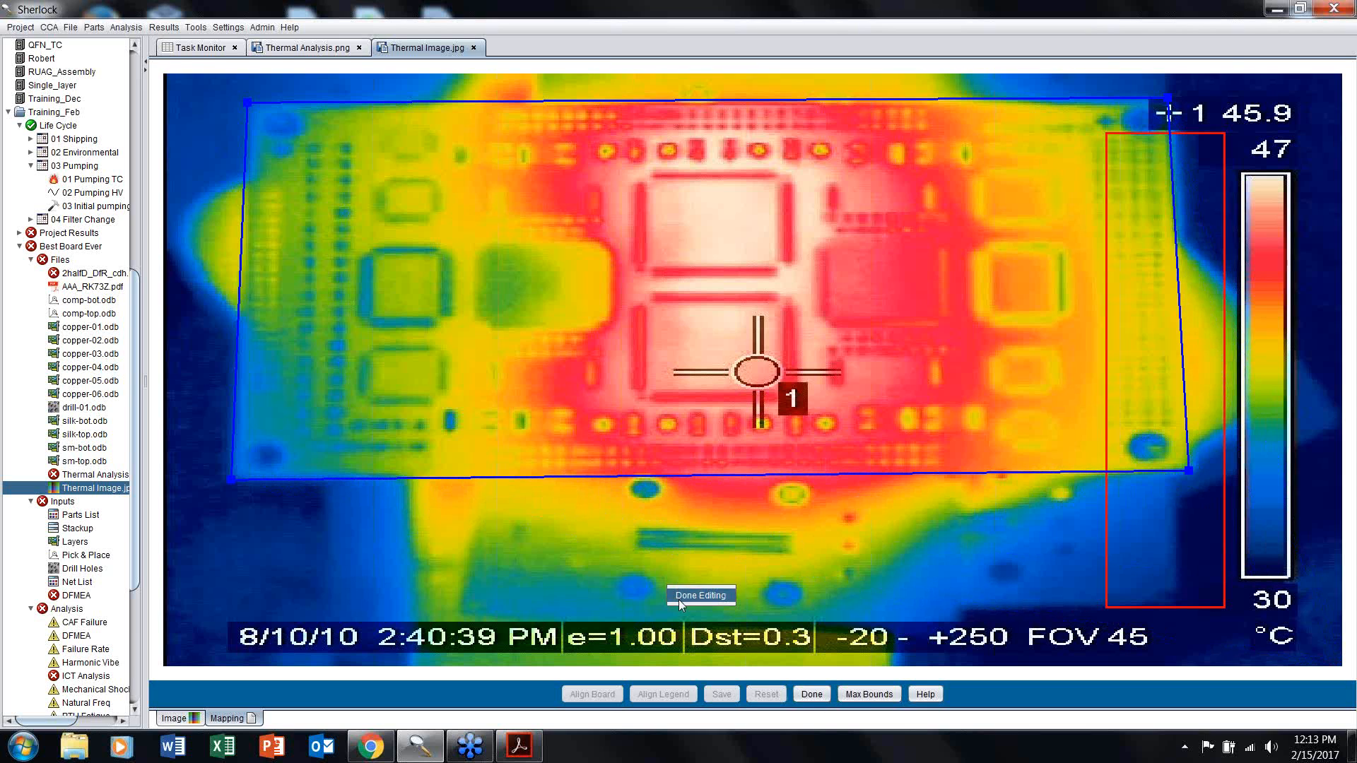
Step: Fit the mapping's legend region to the vertical temperature color bar and save the thermal map alignment
{"action": "left_click", "coordinate": [662, 693]}
{"action": "left_click_drag", "start_coordinate": [1224, 133], "coordinate": [1275, 175]}
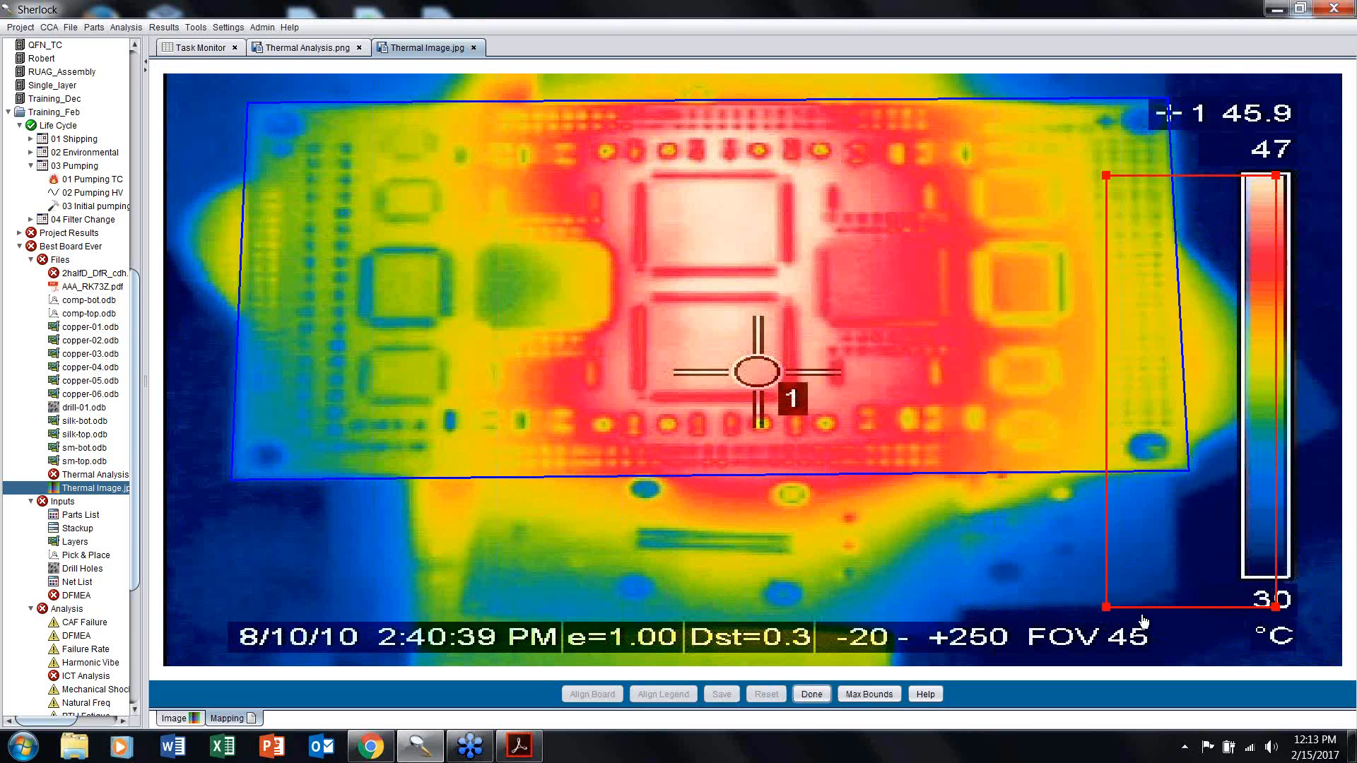
{"action": "left_click_drag", "start_coordinate": [1106, 606], "coordinate": [1255, 573]}
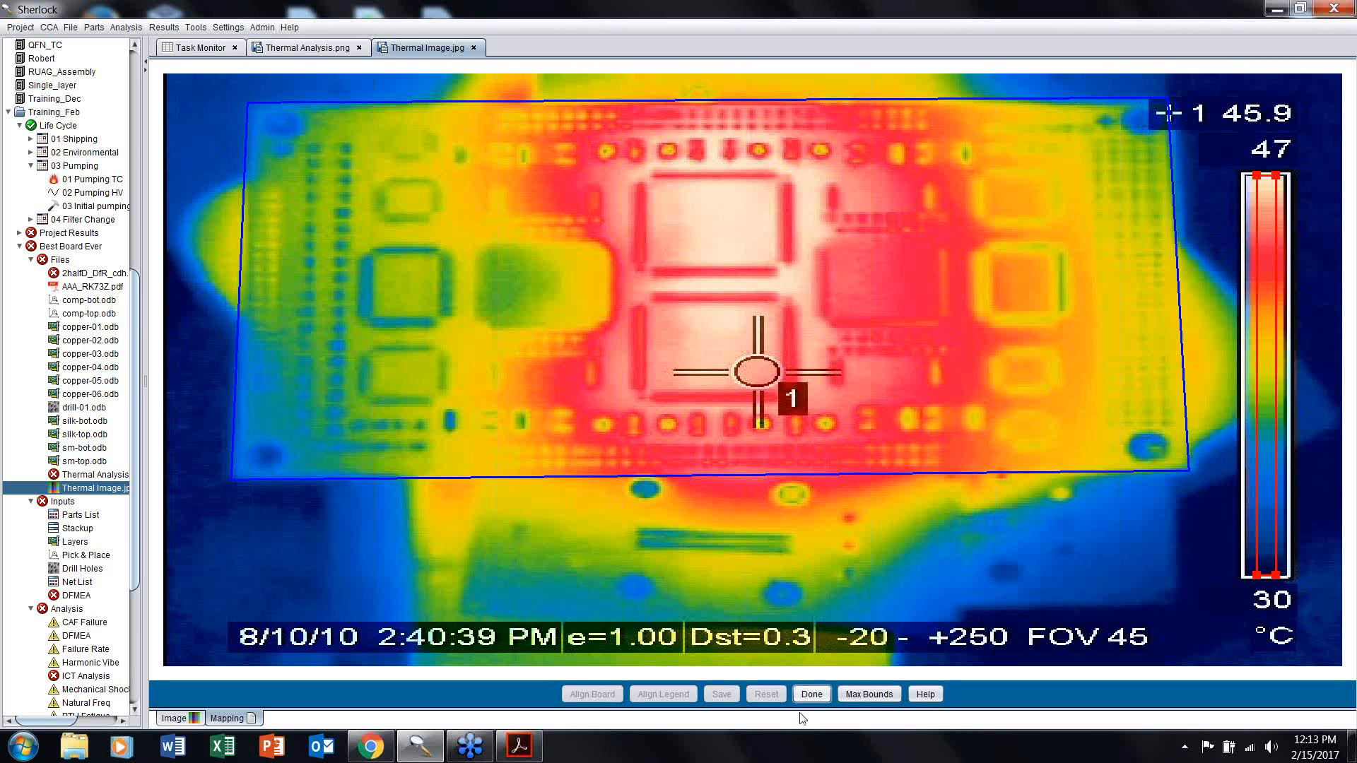
{"action": "left_click", "coordinate": [810, 694]}
{"action": "left_click", "coordinate": [721, 694]}
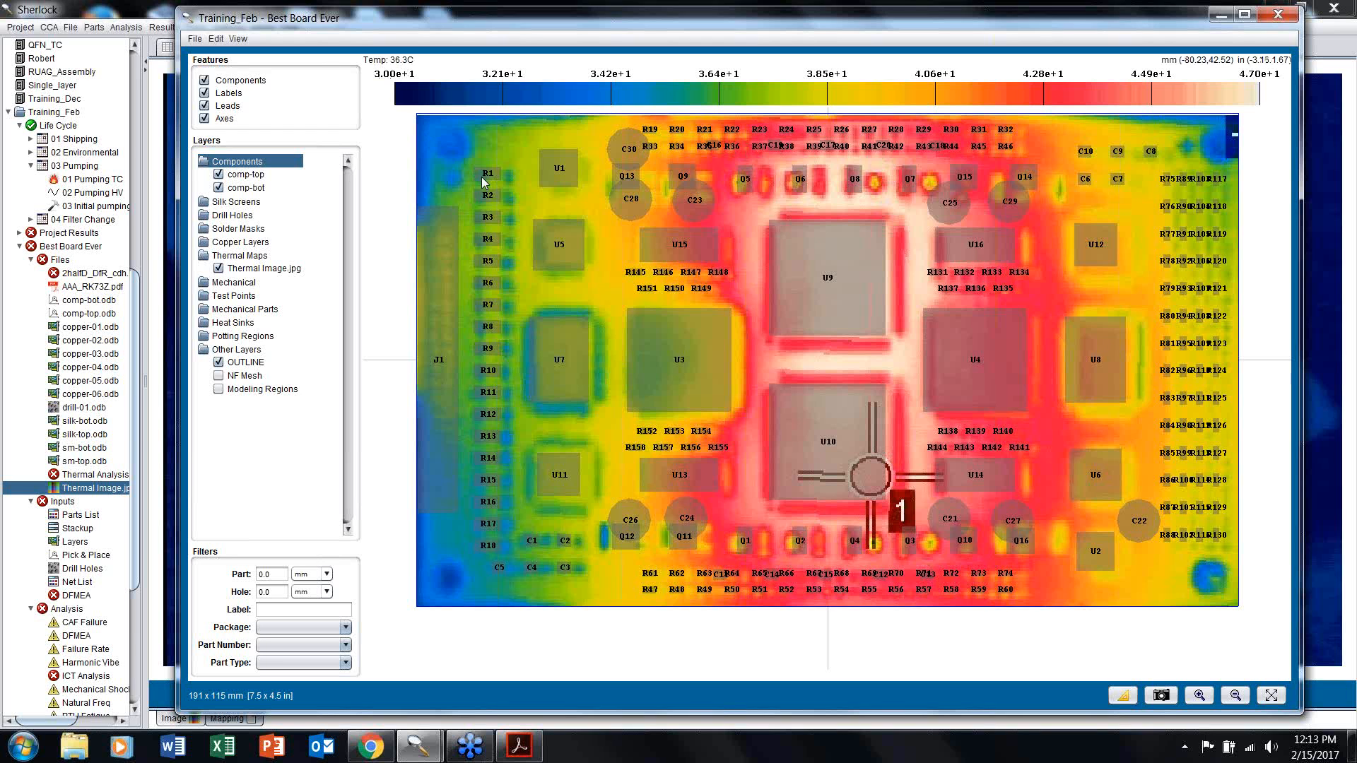
Step: Inspect the mapped thermal layer over the board's components and close both thermal images
{"action": "left_click_drag", "start_coordinate": [548, 202], "coordinate": [533, 224]}
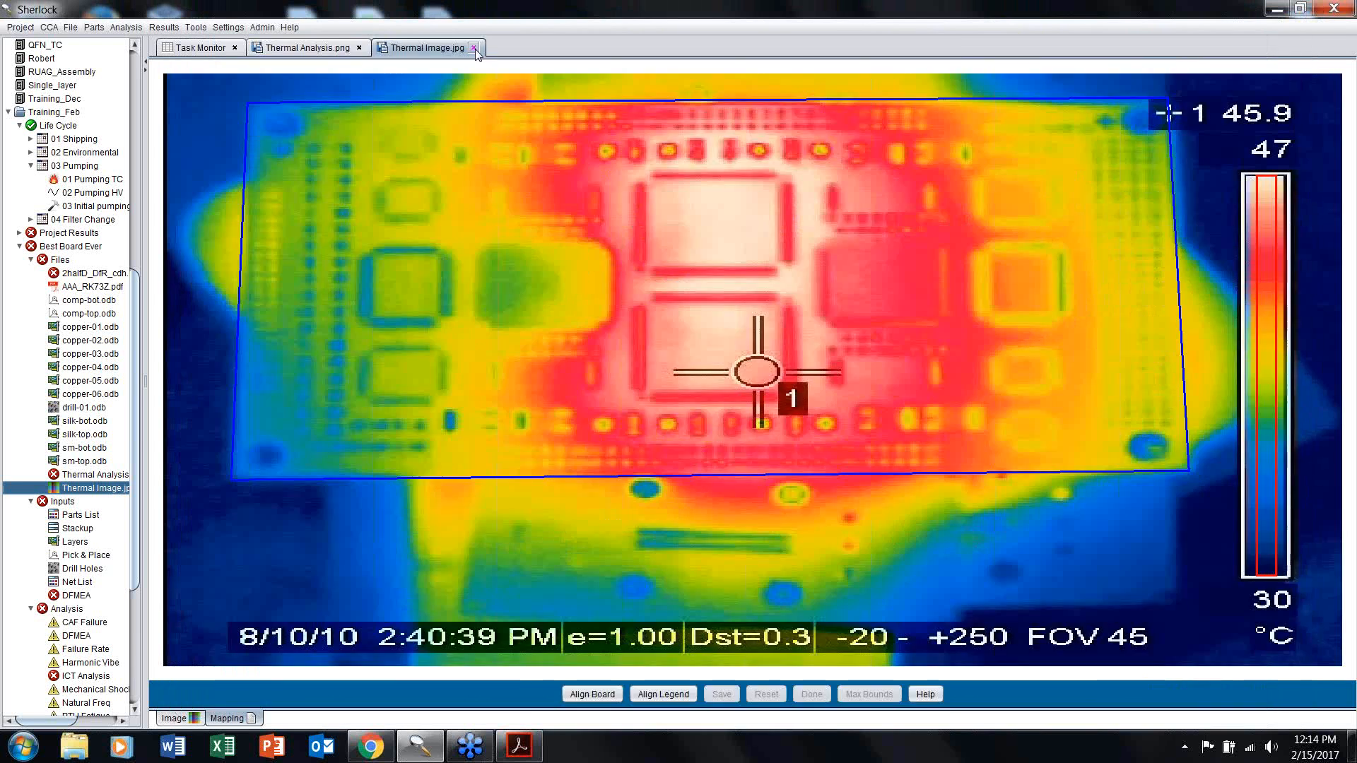
{"action": "left_click", "coordinate": [359, 48]}
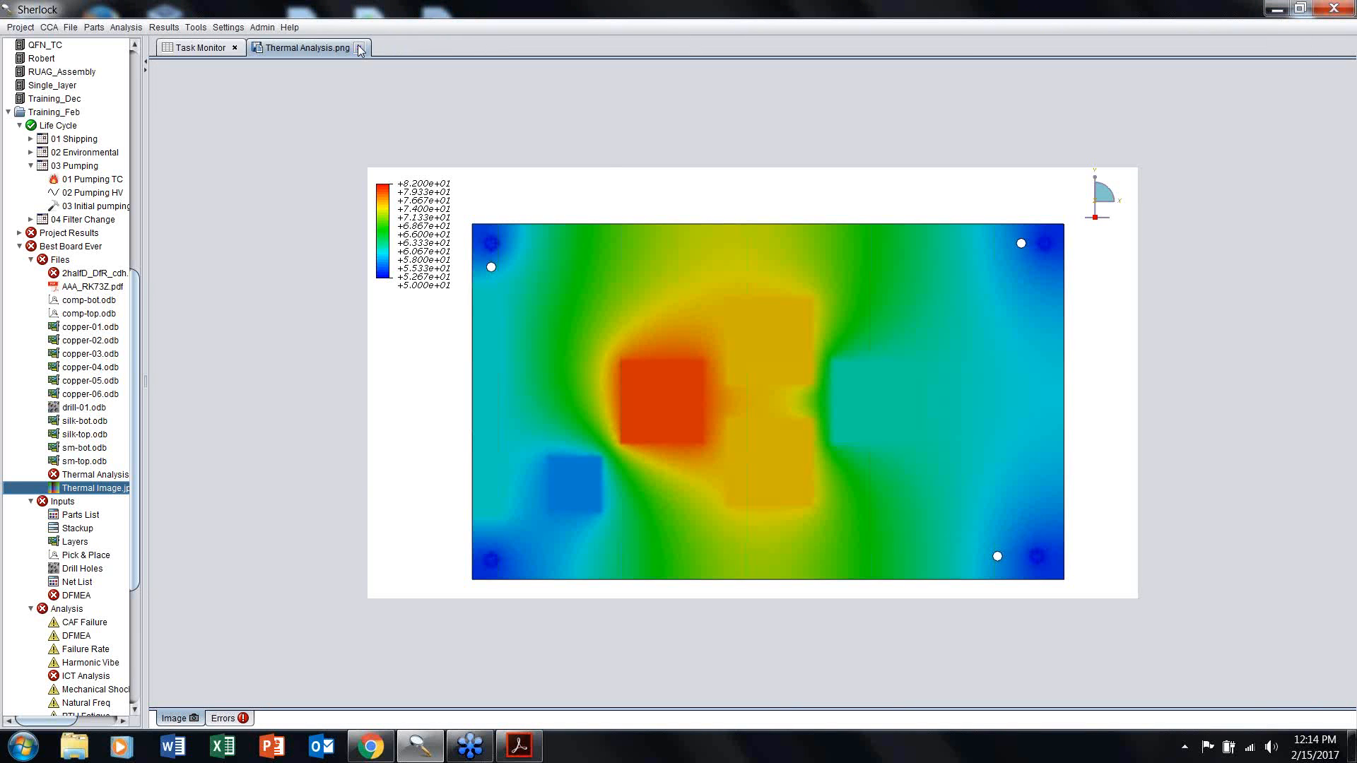
{"action": "left_click", "coordinate": [359, 48]}
Step: Rerun the Solder Fatigue analysis on Best Board Ever, keeping its existing properties
{"action": "scroll", "coordinate": [78, 424], "scroll_direction": "down", "scroll_amount": 5}
{"action": "right_click", "coordinate": [91, 555]}
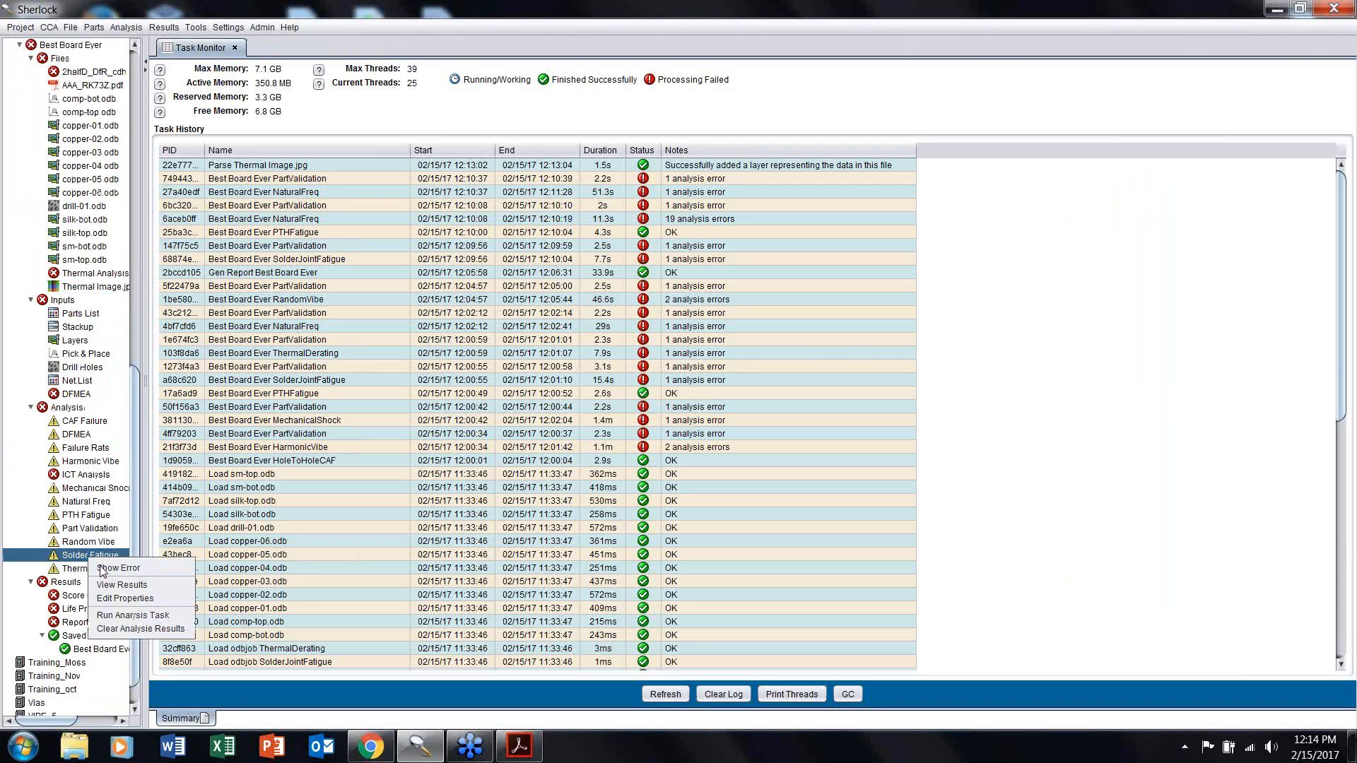
{"action": "left_click", "coordinate": [125, 601]}
{"action": "left_click", "coordinate": [622, 500]}
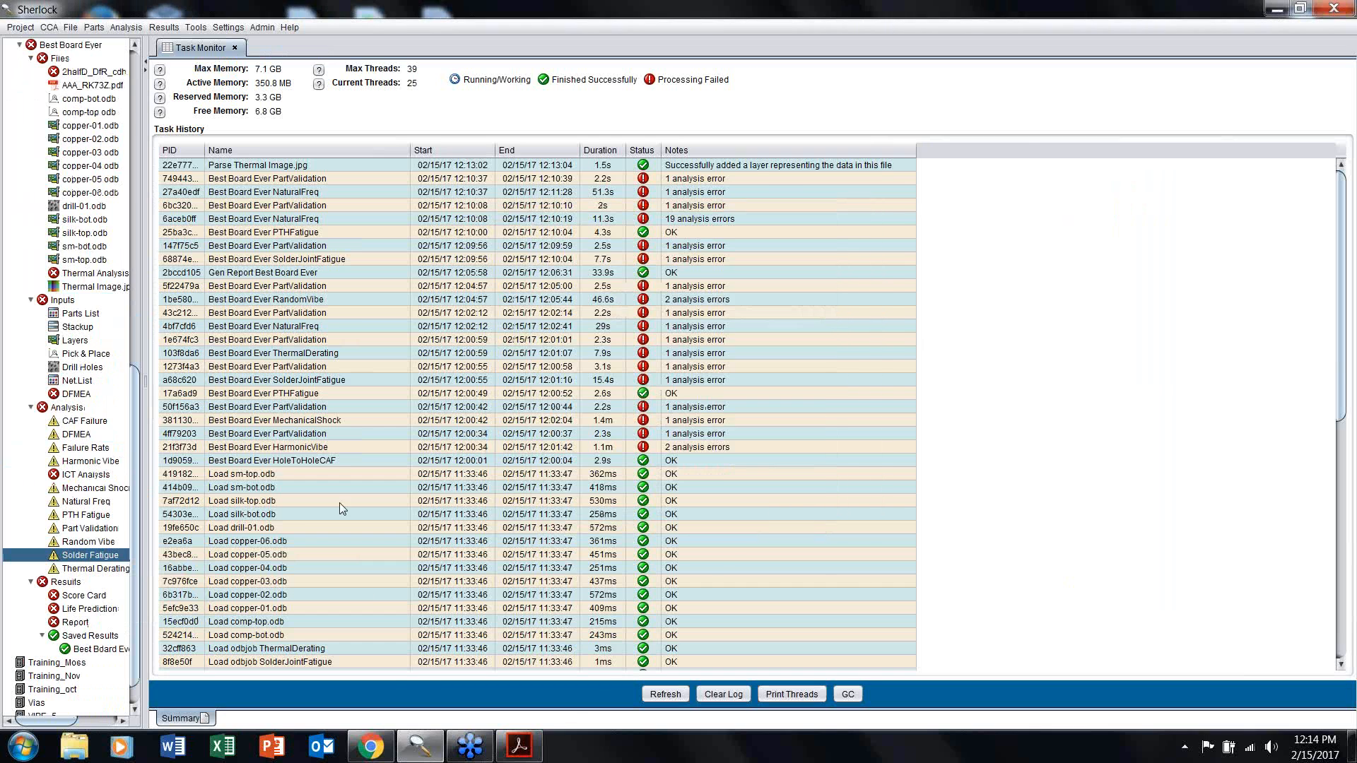
Step: Rerun the PTH Fatigue analysis for 01 Pumping TC and the Natural Freq analysis, keeping their existing properties
{"action": "right_click", "coordinate": [86, 517]}
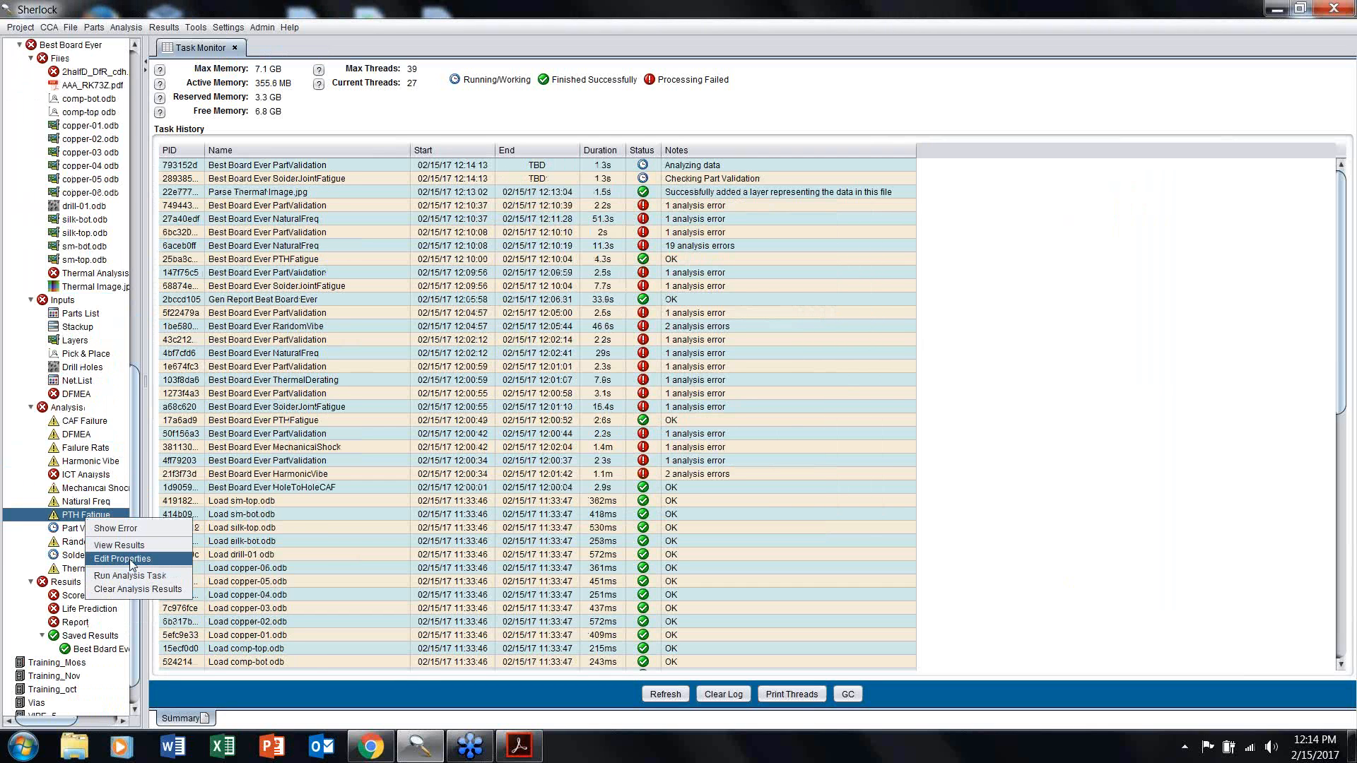
{"action": "left_click", "coordinate": [129, 558]}
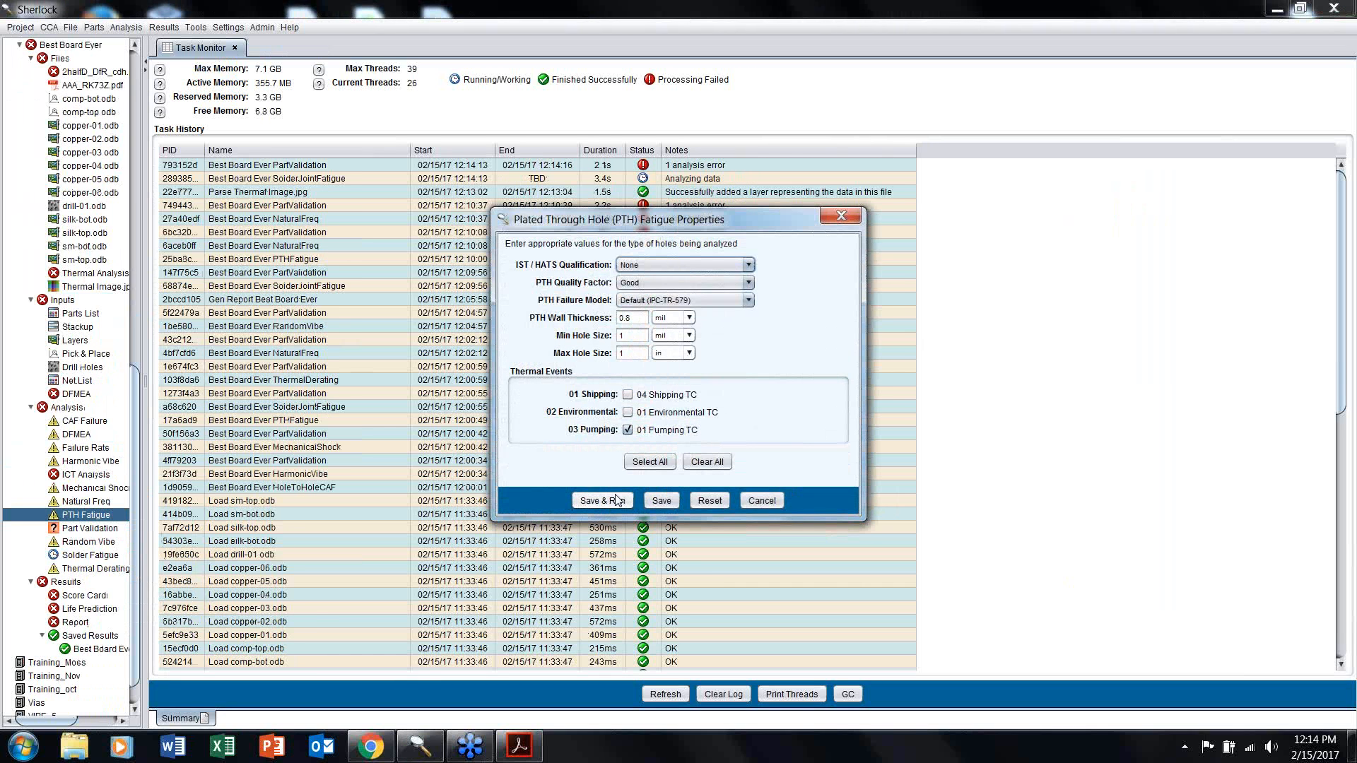
{"action": "left_click", "coordinate": [623, 505]}
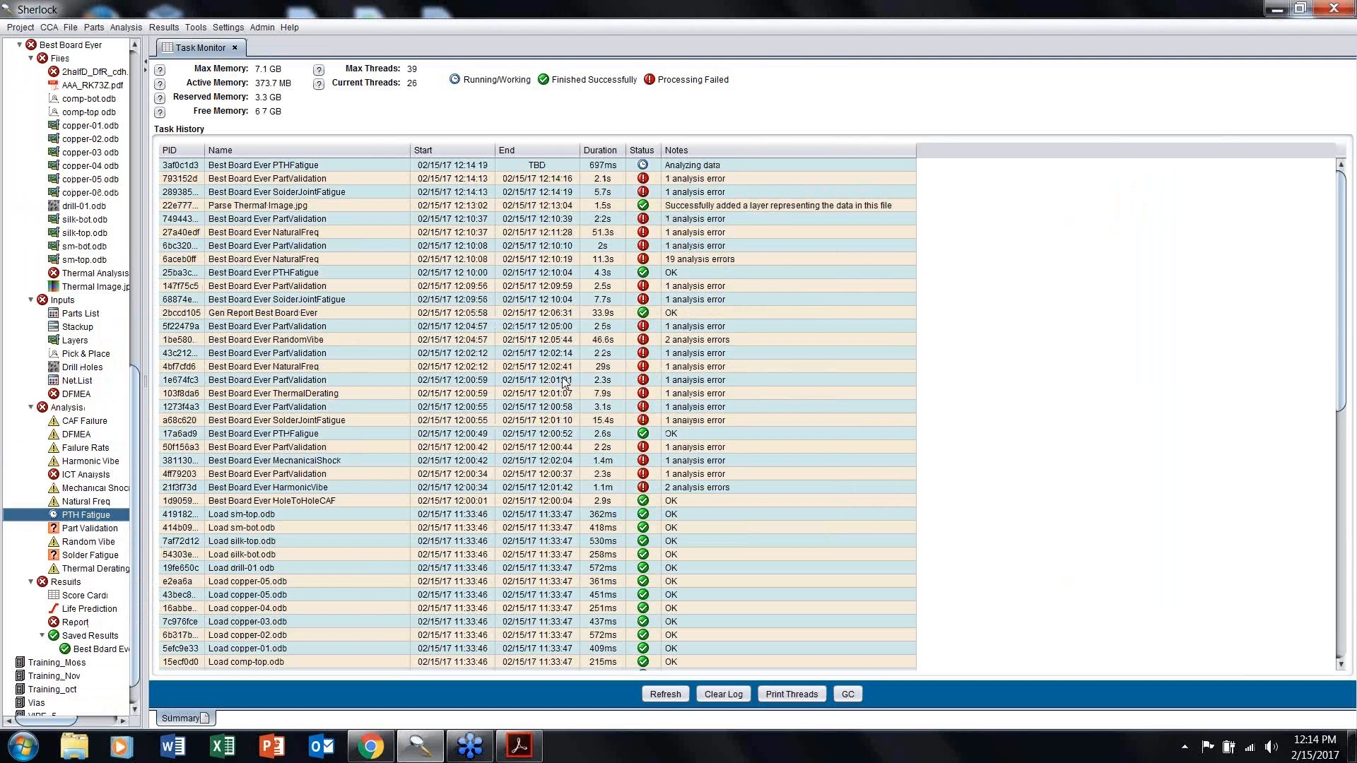
{"action": "right_click", "coordinate": [81, 503]}
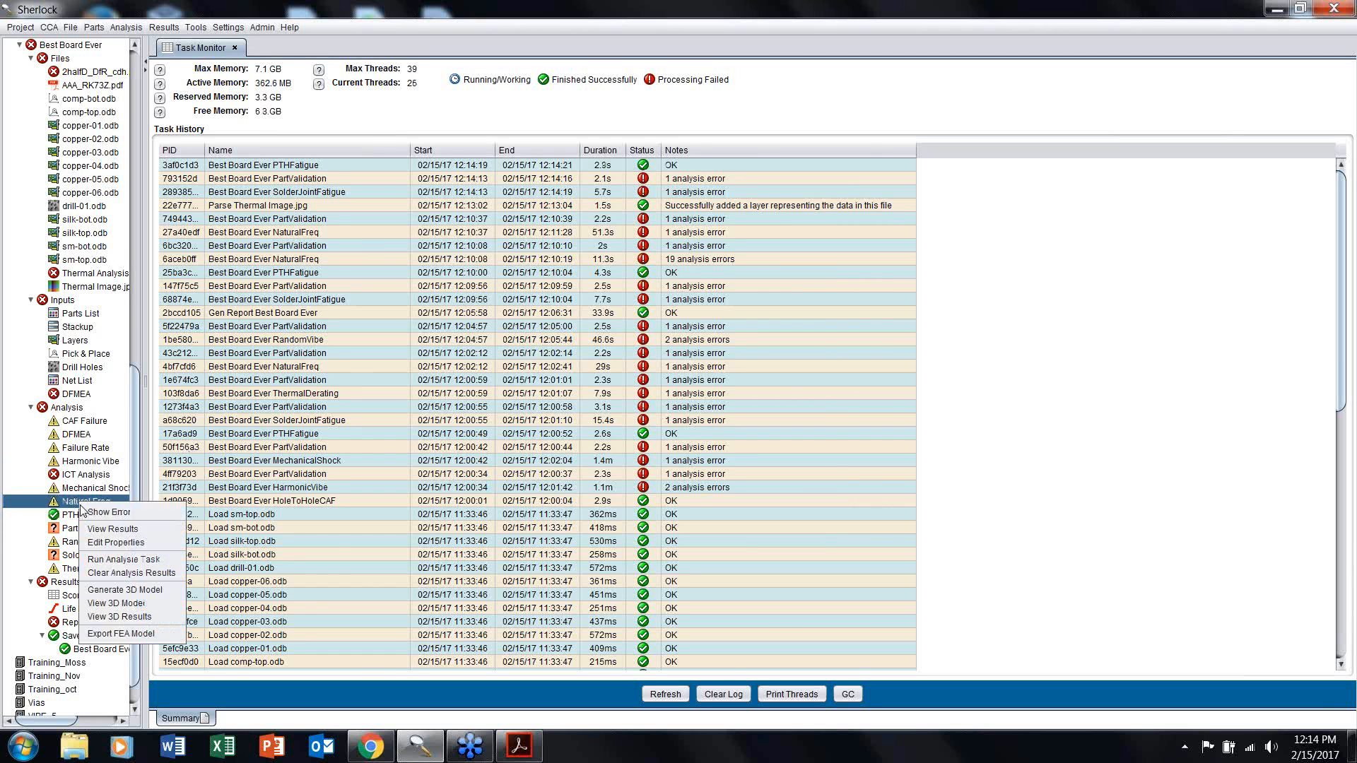
{"action": "left_click", "coordinate": [113, 545]}
{"action": "left_click", "coordinate": [602, 565]}
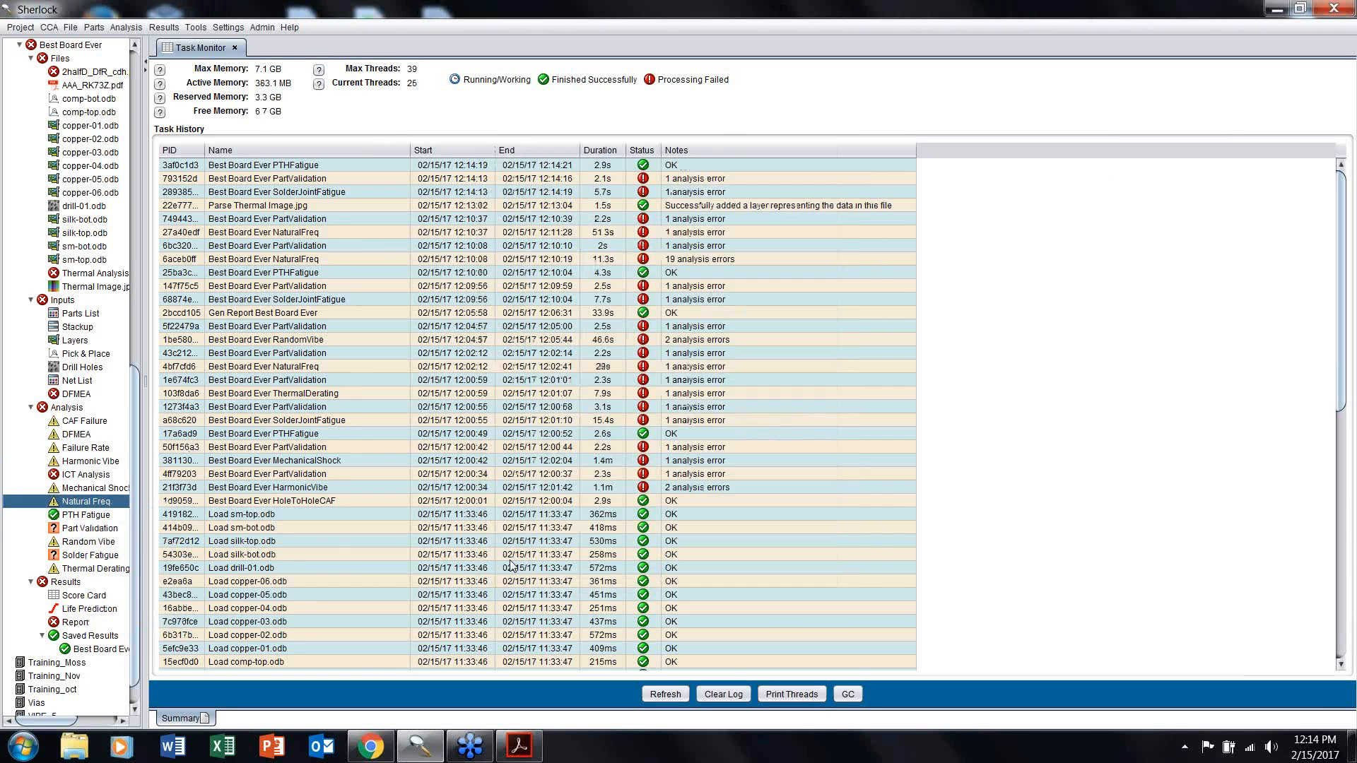
Step: Examine the Solder Fatigue results, checking the life prediction curve around 10 years and the component damage table
{"action": "left_click", "coordinate": [89, 555]}
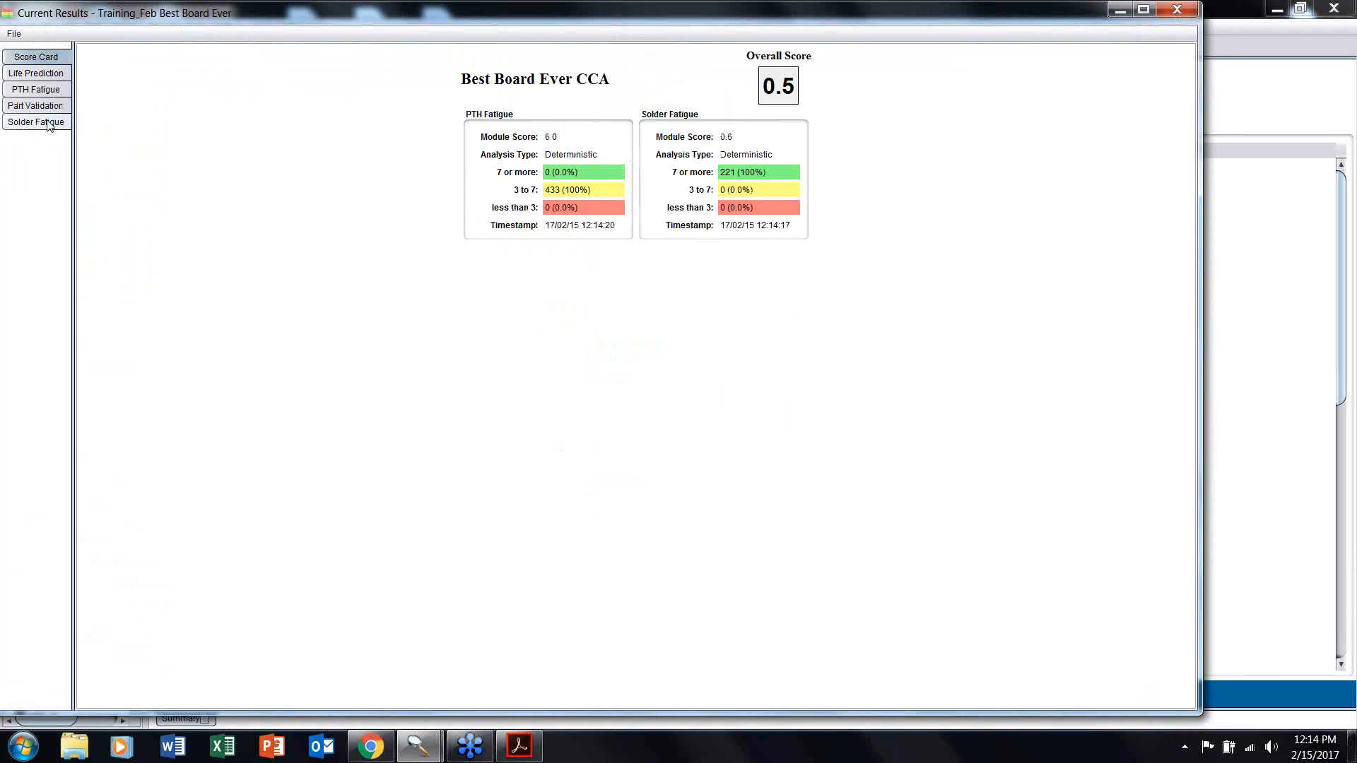
{"action": "left_click", "coordinate": [48, 124]}
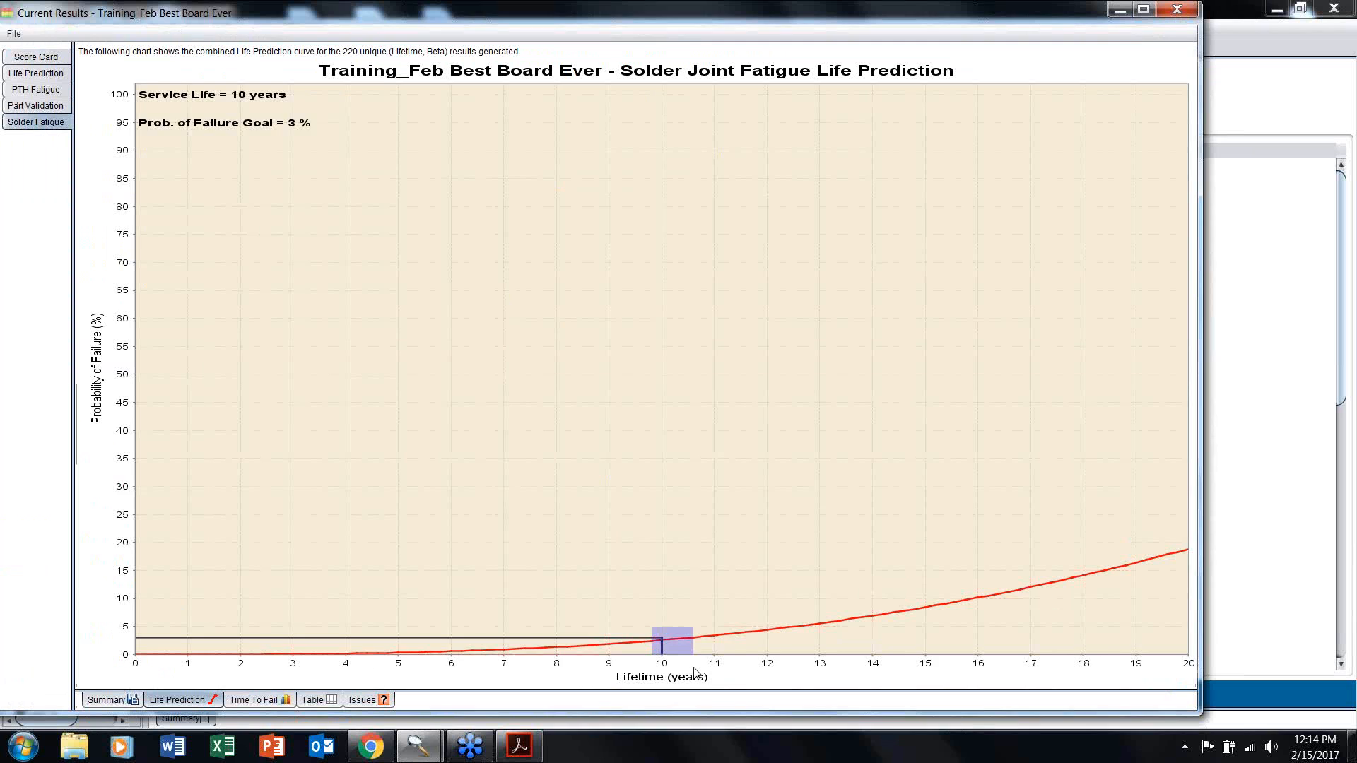
{"action": "left_click_drag", "start_coordinate": [652, 627], "coordinate": [694, 671]}
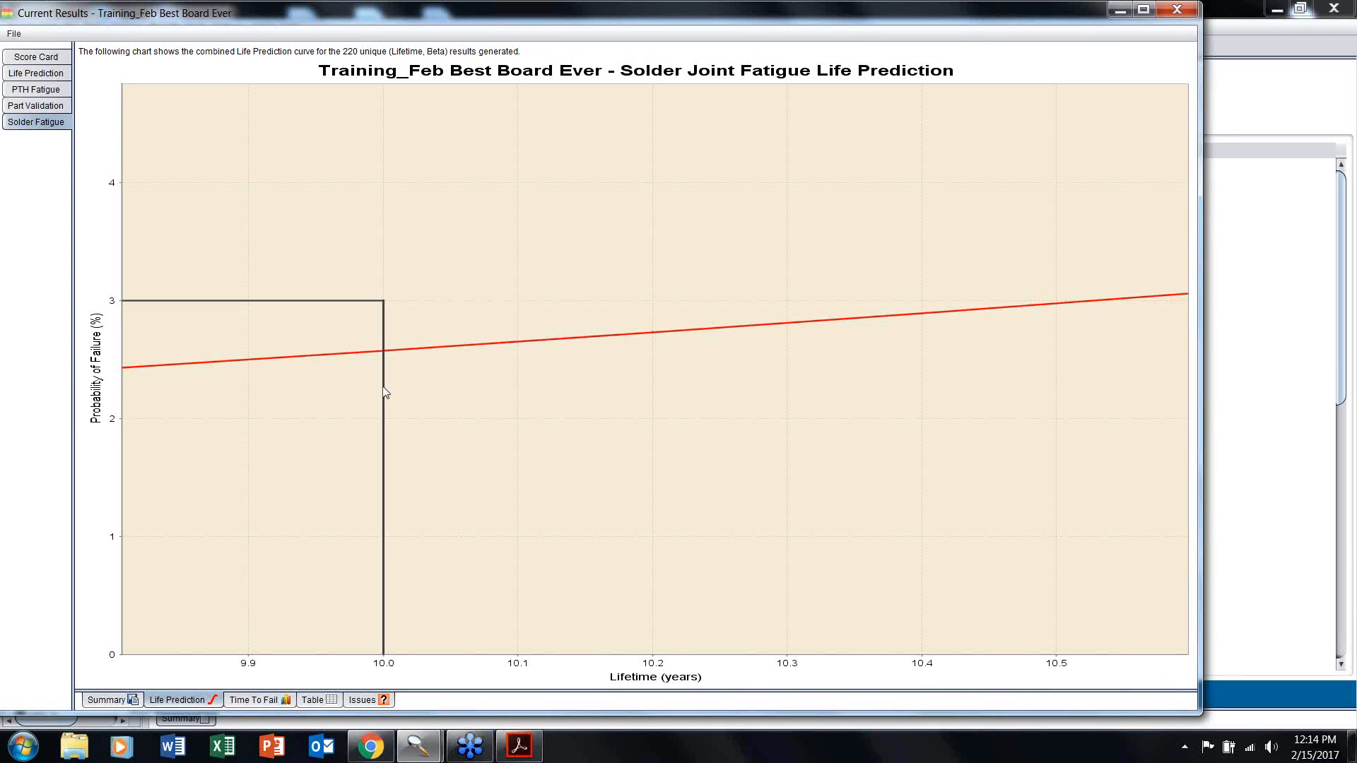
{"action": "left_click", "coordinate": [316, 701]}
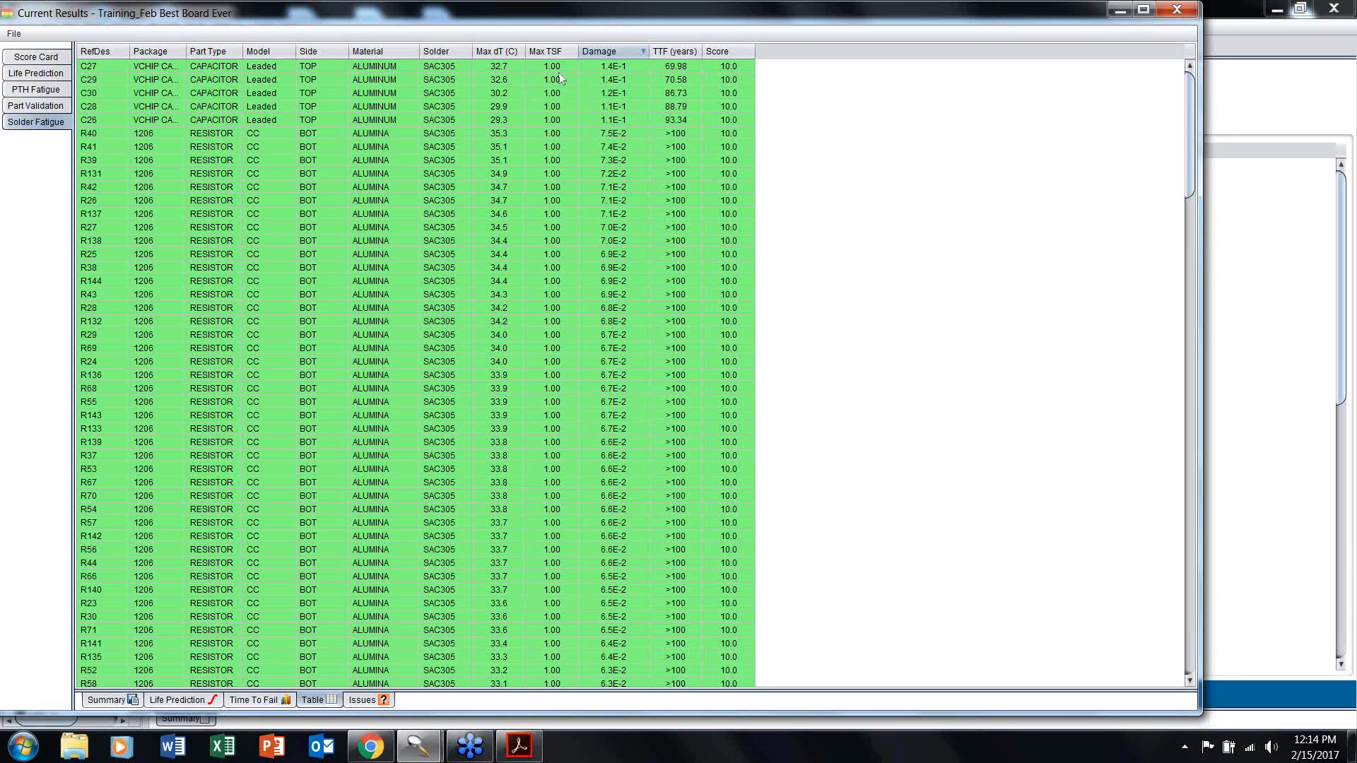
{"action": "left_click", "coordinate": [185, 700]}
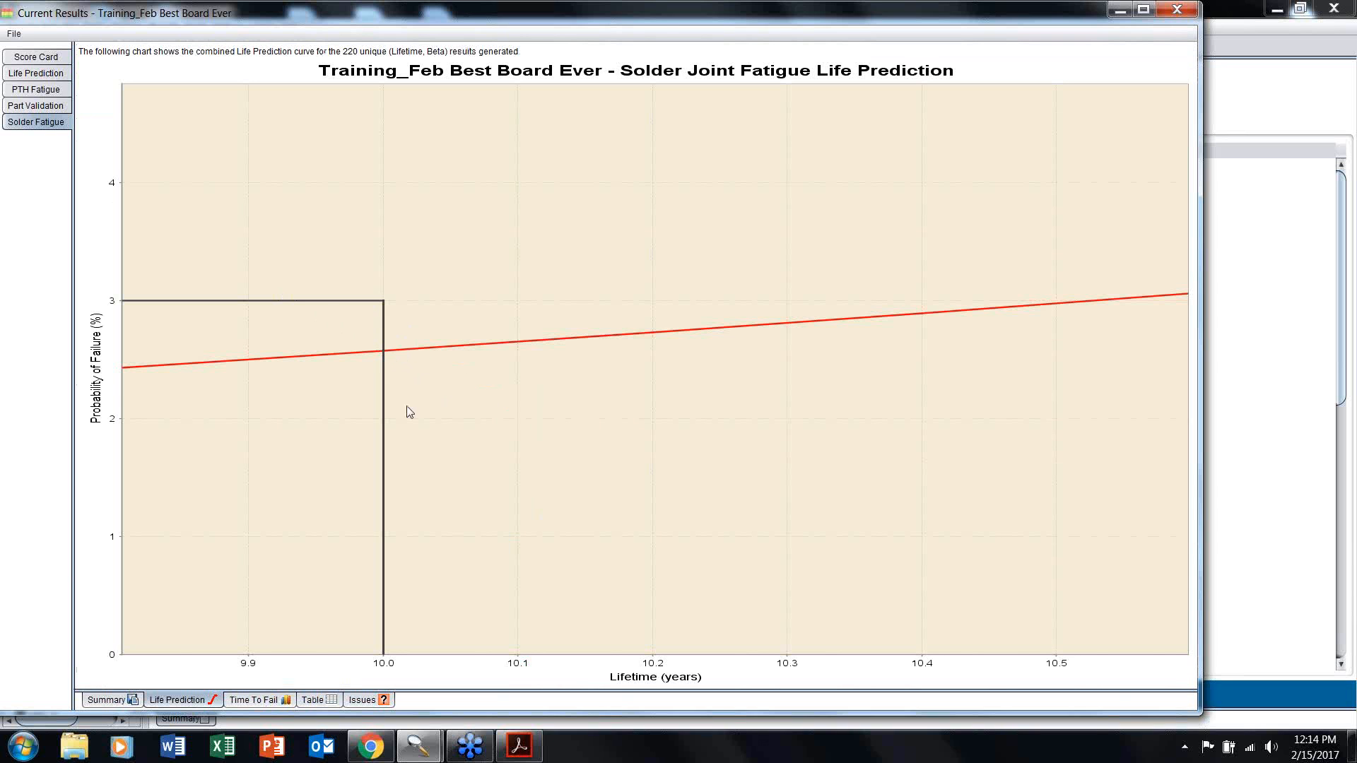
{"action": "left_click_drag", "start_coordinate": [392, 413], "coordinate": [221, 670]}
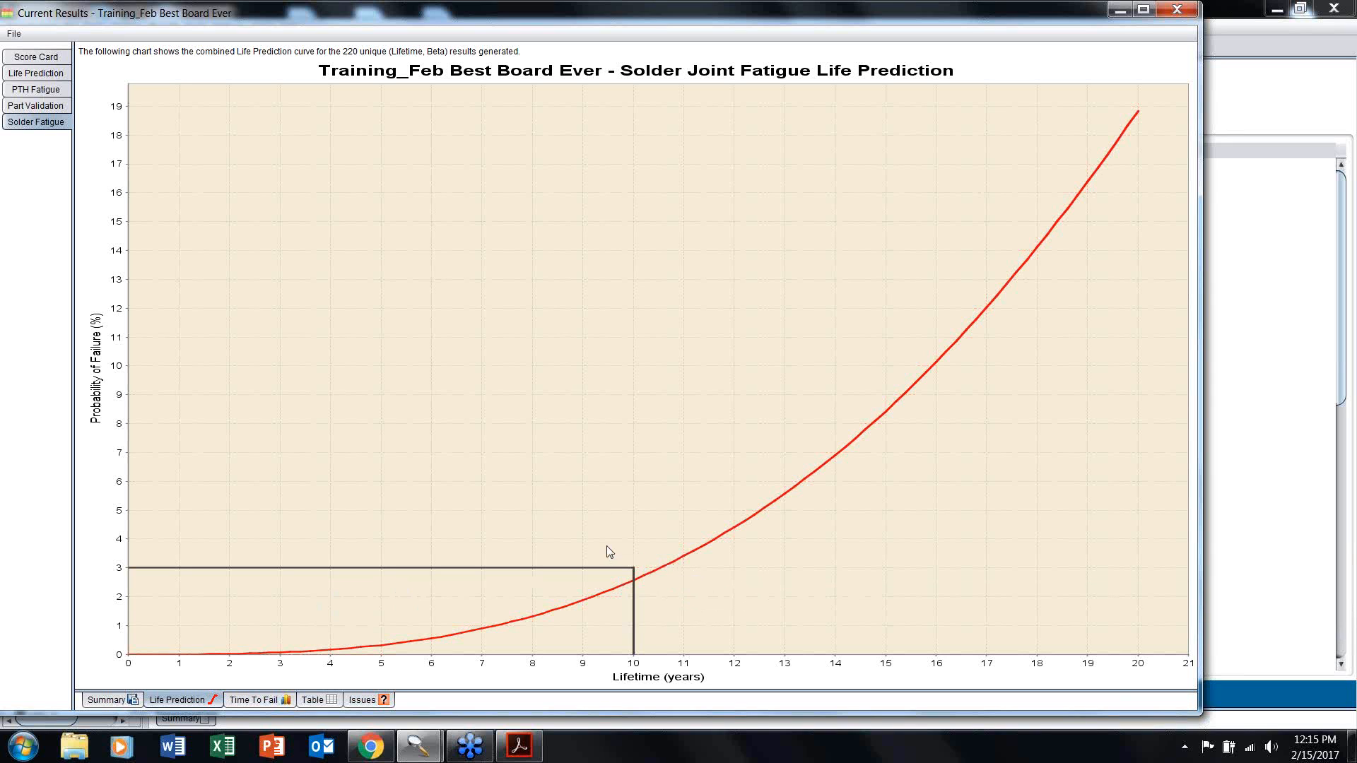
{"action": "left_click_drag", "start_coordinate": [610, 547], "coordinate": [672, 676]}
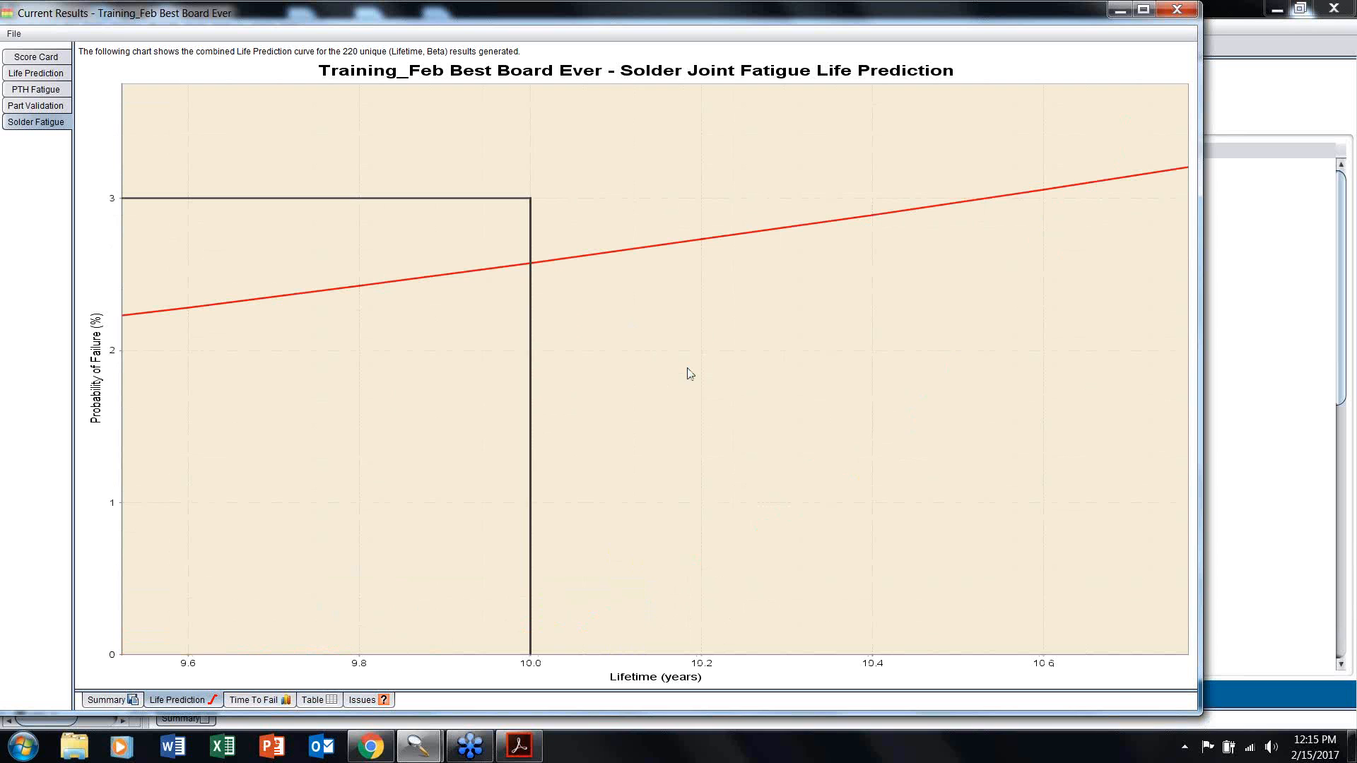
{"action": "left_click_drag", "start_coordinate": [511, 312], "coordinate": [505, 323]}
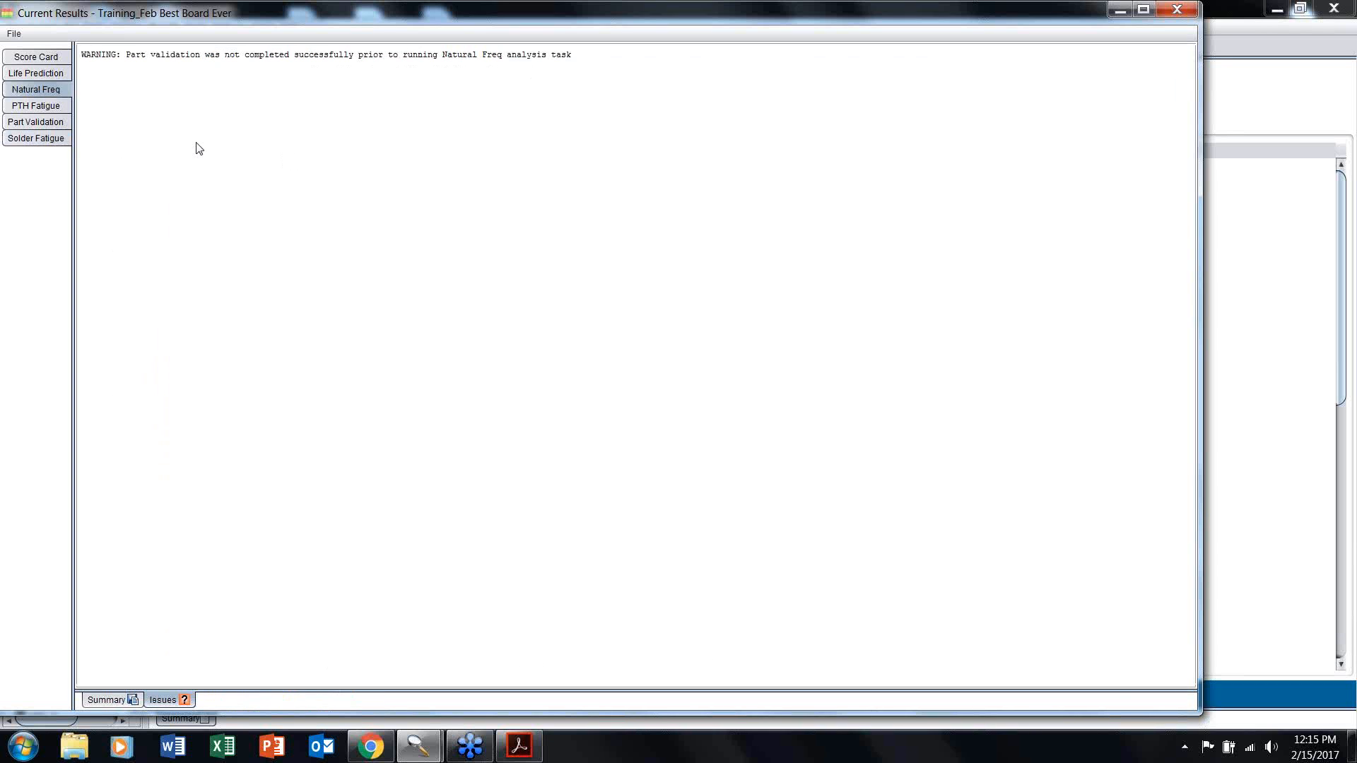
Step: Review the Natural Freq summary and the PTH Fatigue life prediction chart, closing the results window when finished
{"action": "left_click", "coordinate": [106, 699]}
{"action": "left_click", "coordinate": [1186, 15]}
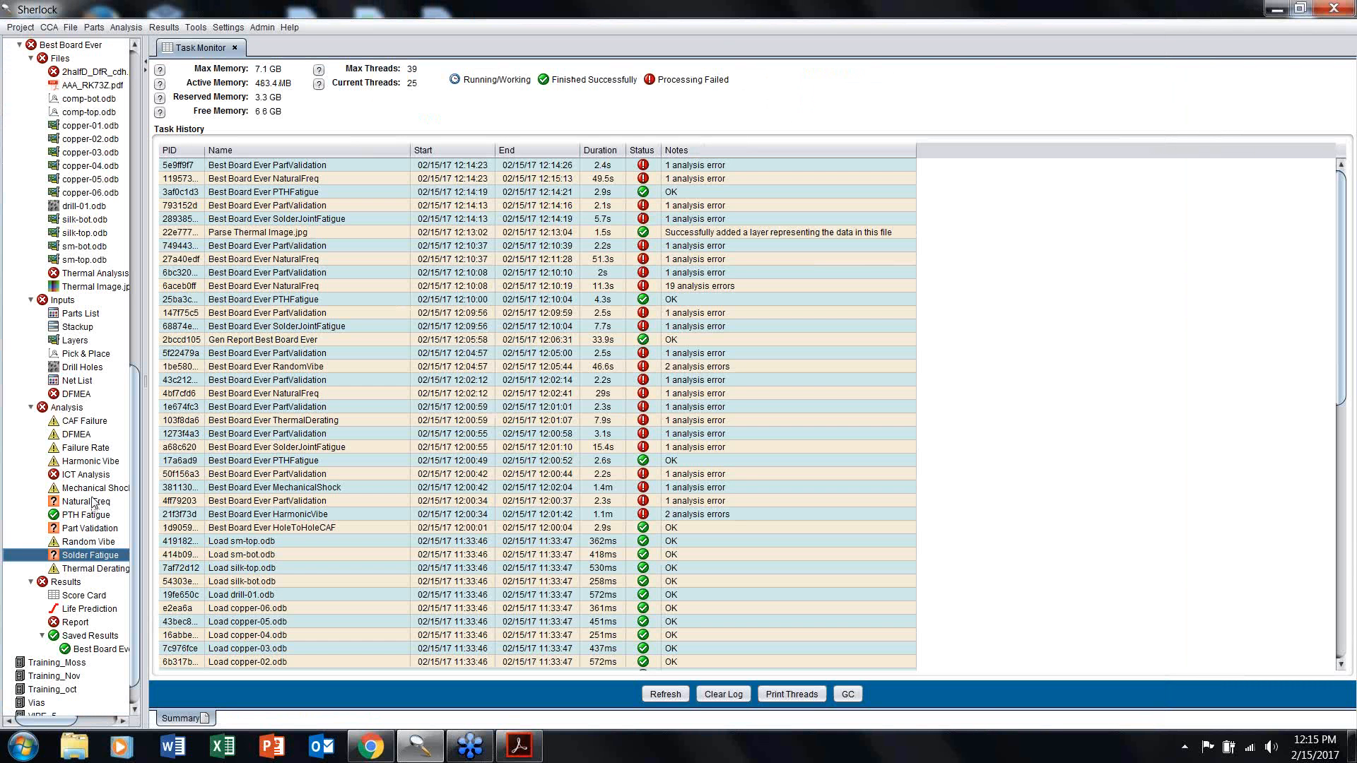
{"action": "right_click", "coordinate": [88, 503]}
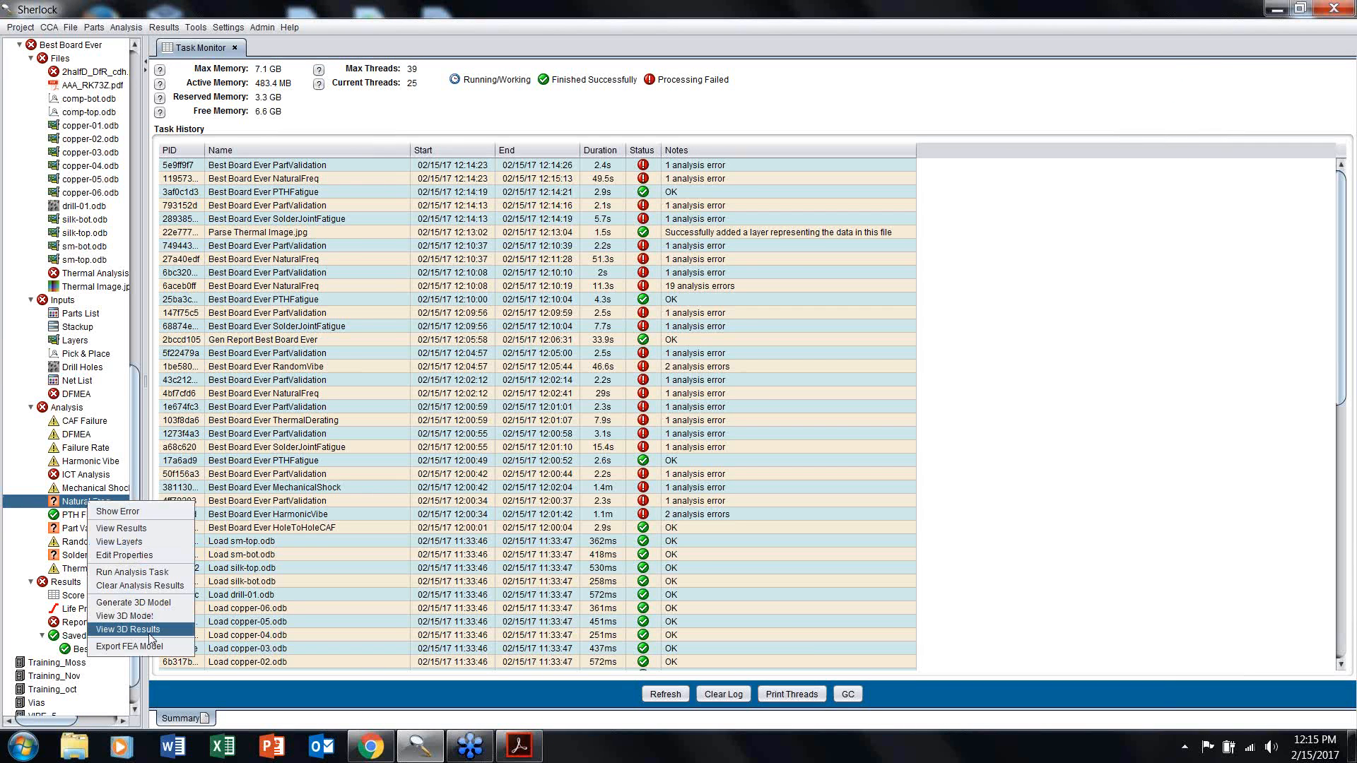
{"action": "left_click", "coordinate": [76, 521]}
{"action": "left_click", "coordinate": [75, 521]}
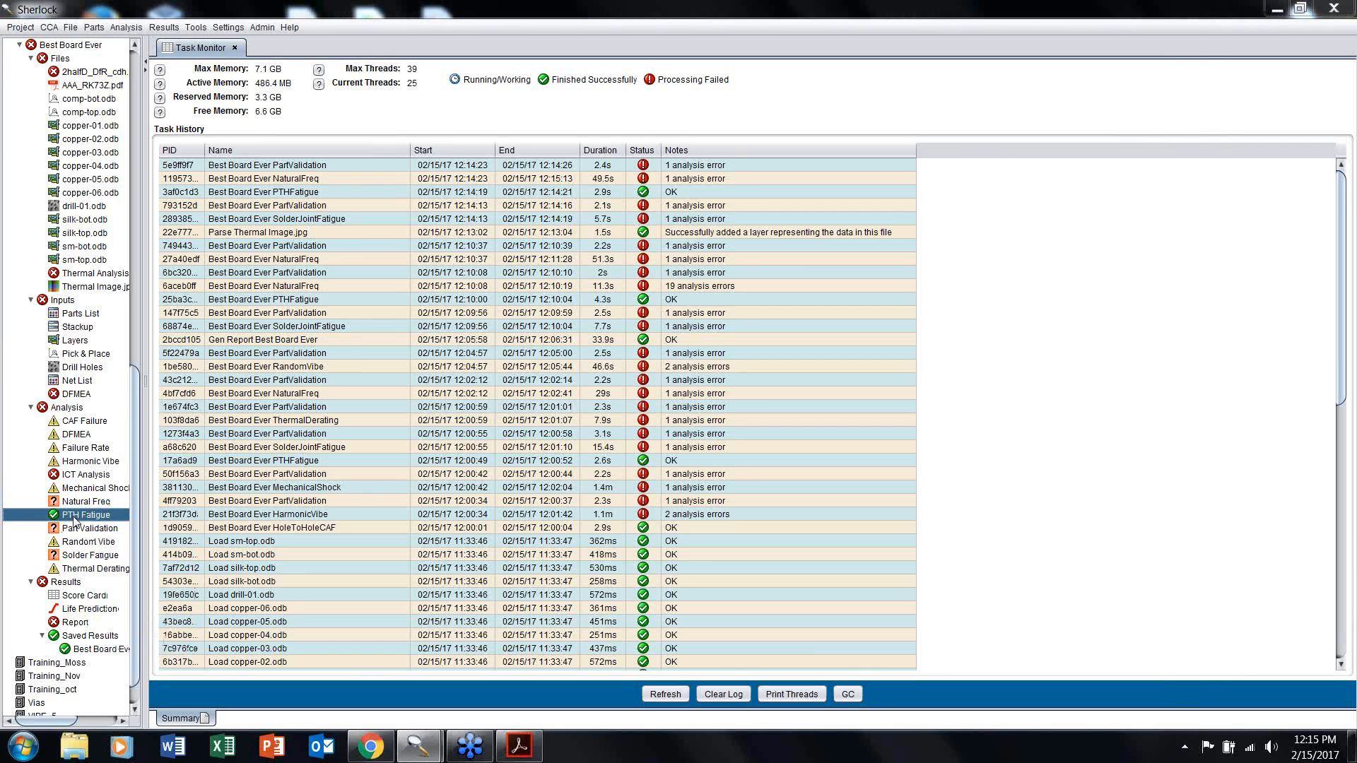
{"action": "double_click", "coordinate": [75, 521]}
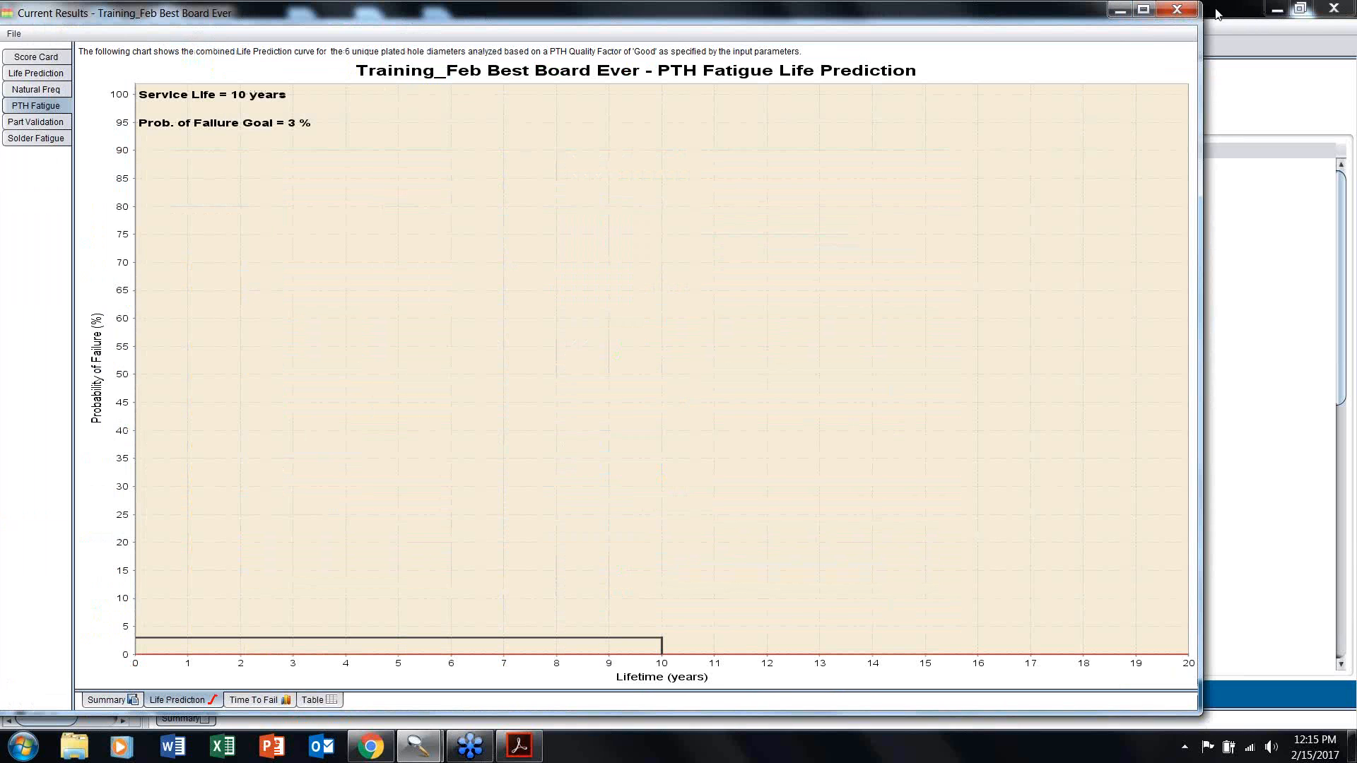
{"action": "left_click", "coordinate": [1186, 10]}
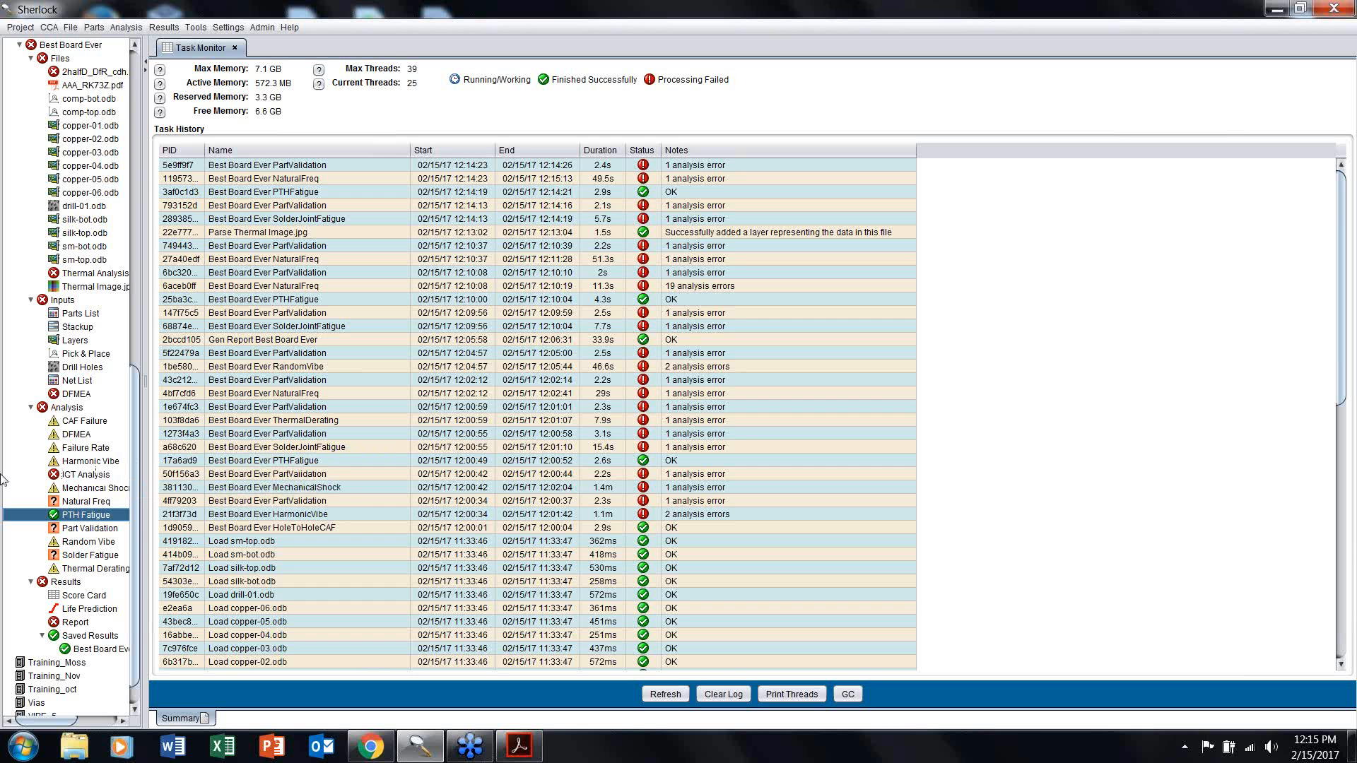
Step: Rerun the Harmonic Vibe analysis, keeping its existing properties
{"action": "right_click", "coordinate": [90, 461]}
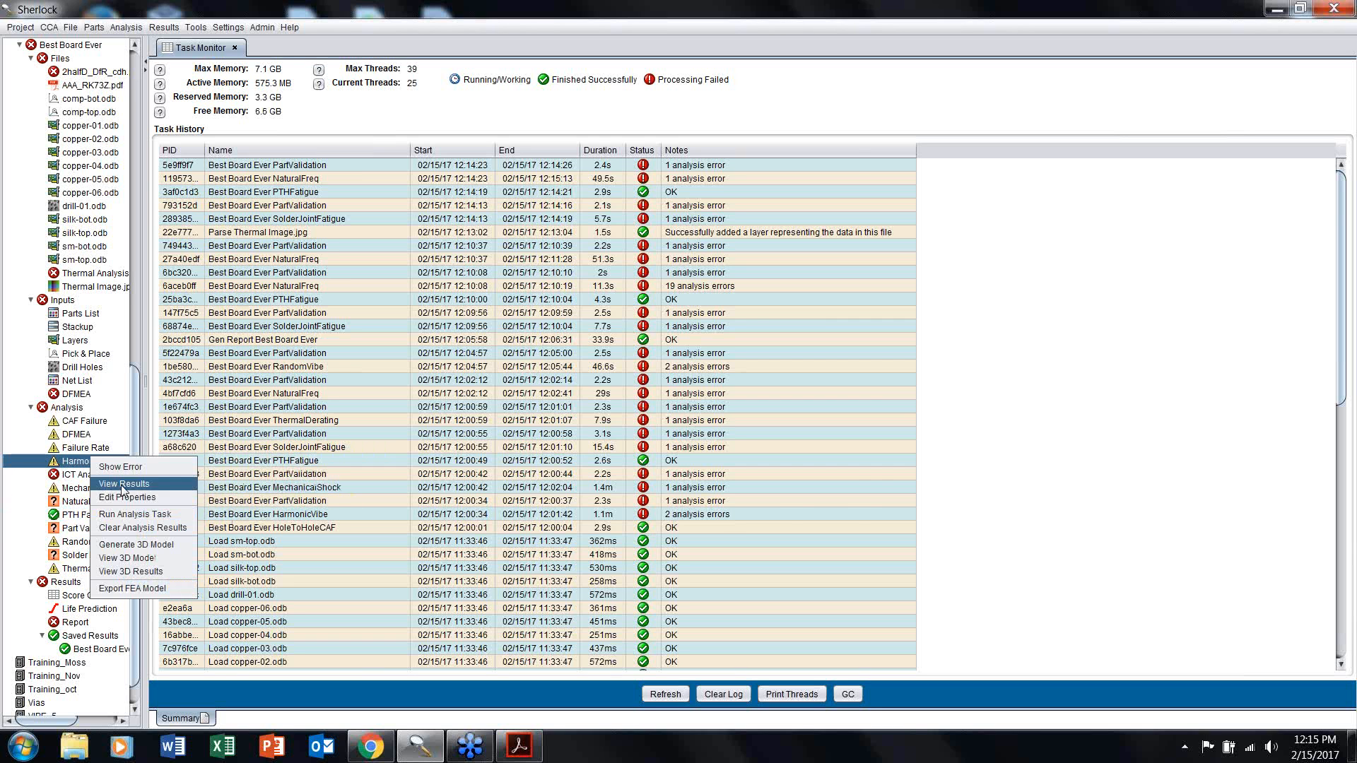
{"action": "left_click", "coordinate": [127, 498]}
{"action": "key", "text": "Escape"}
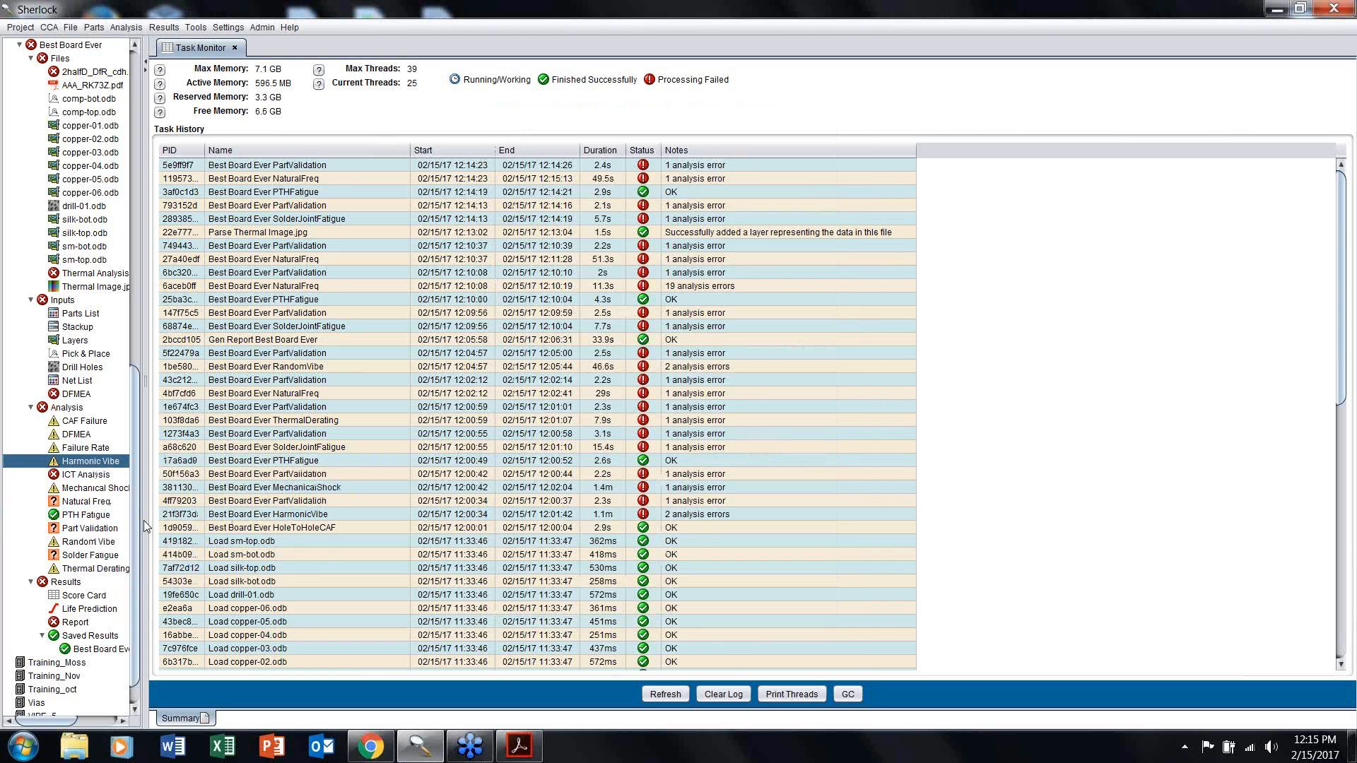
Step: Open the 3D results of the Natural Freq analysis and inspect the underside of the board model with its mounts
{"action": "right_click", "coordinate": [79, 501]}
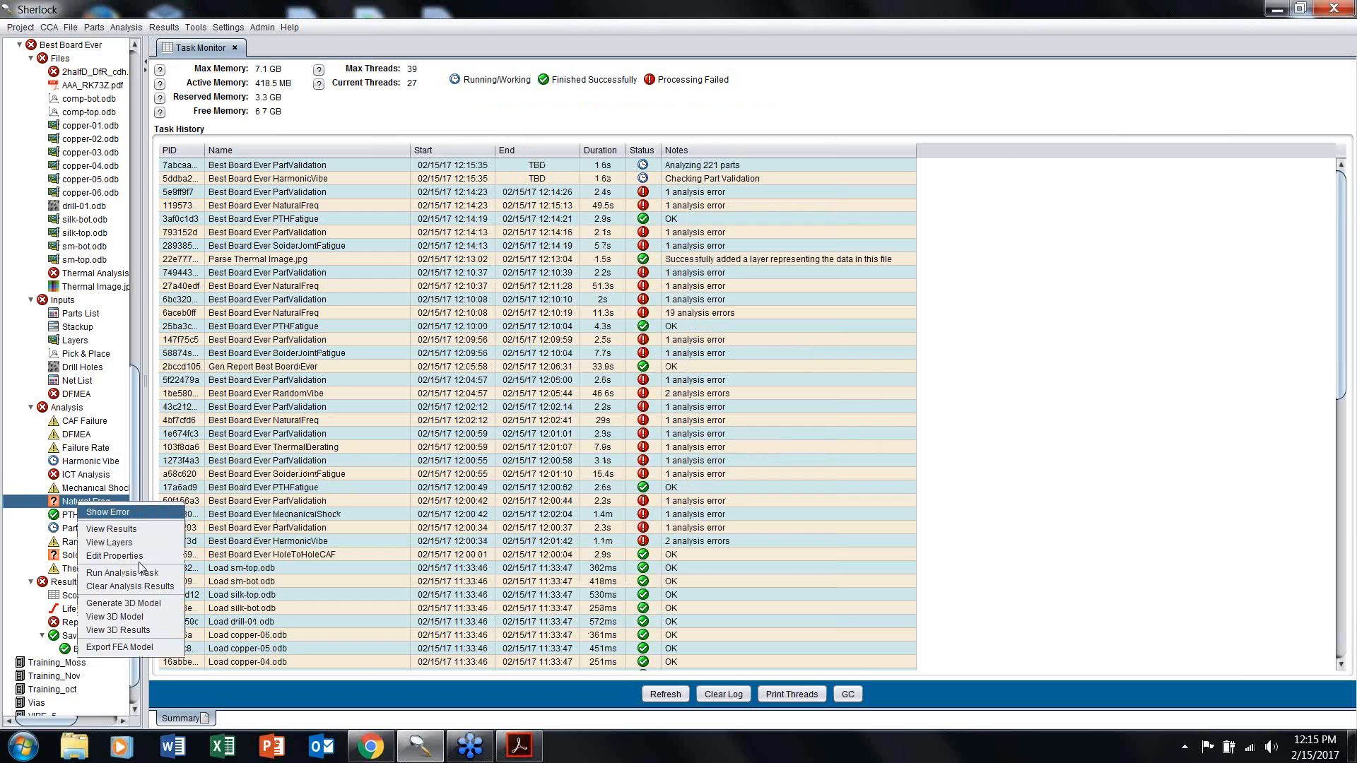
{"action": "left_click", "coordinate": [128, 632]}
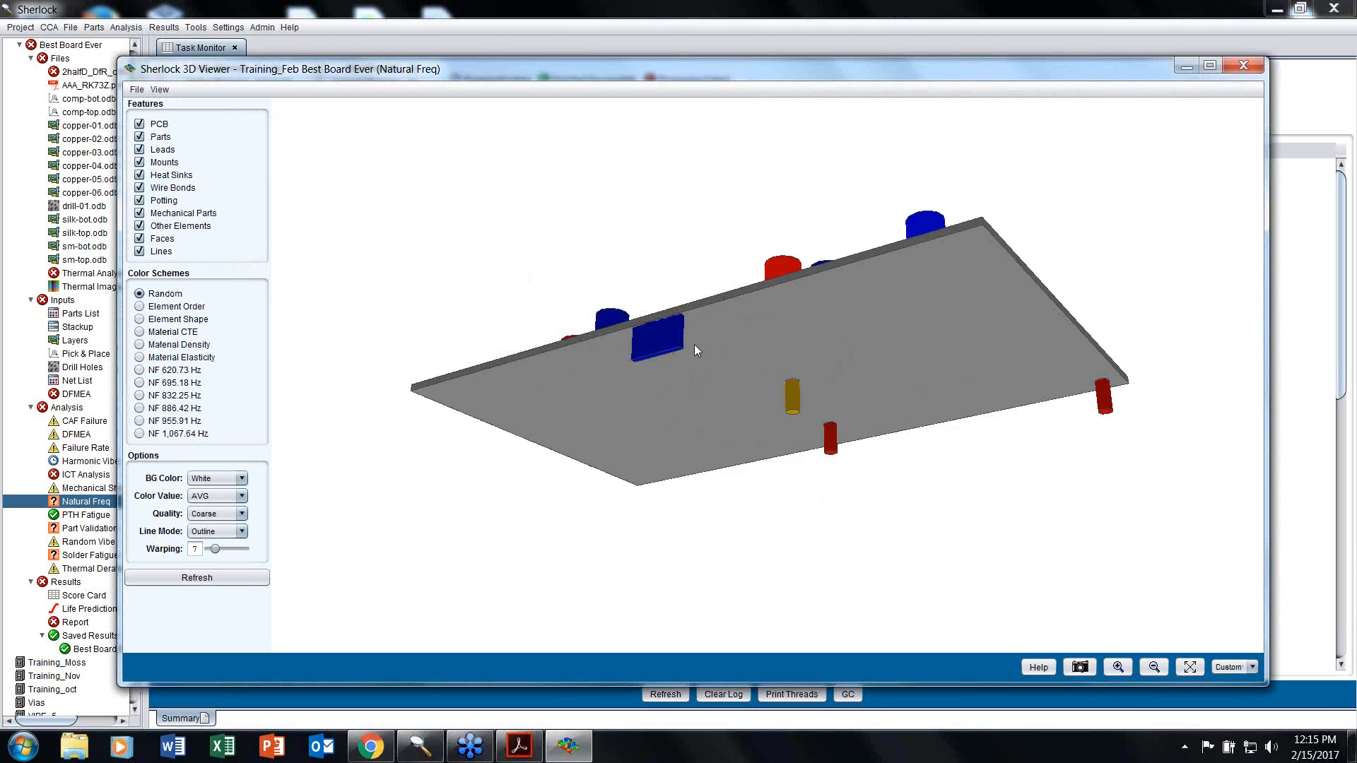
{"action": "left_click_drag", "start_coordinate": [694, 345], "coordinate": [712, 341]}
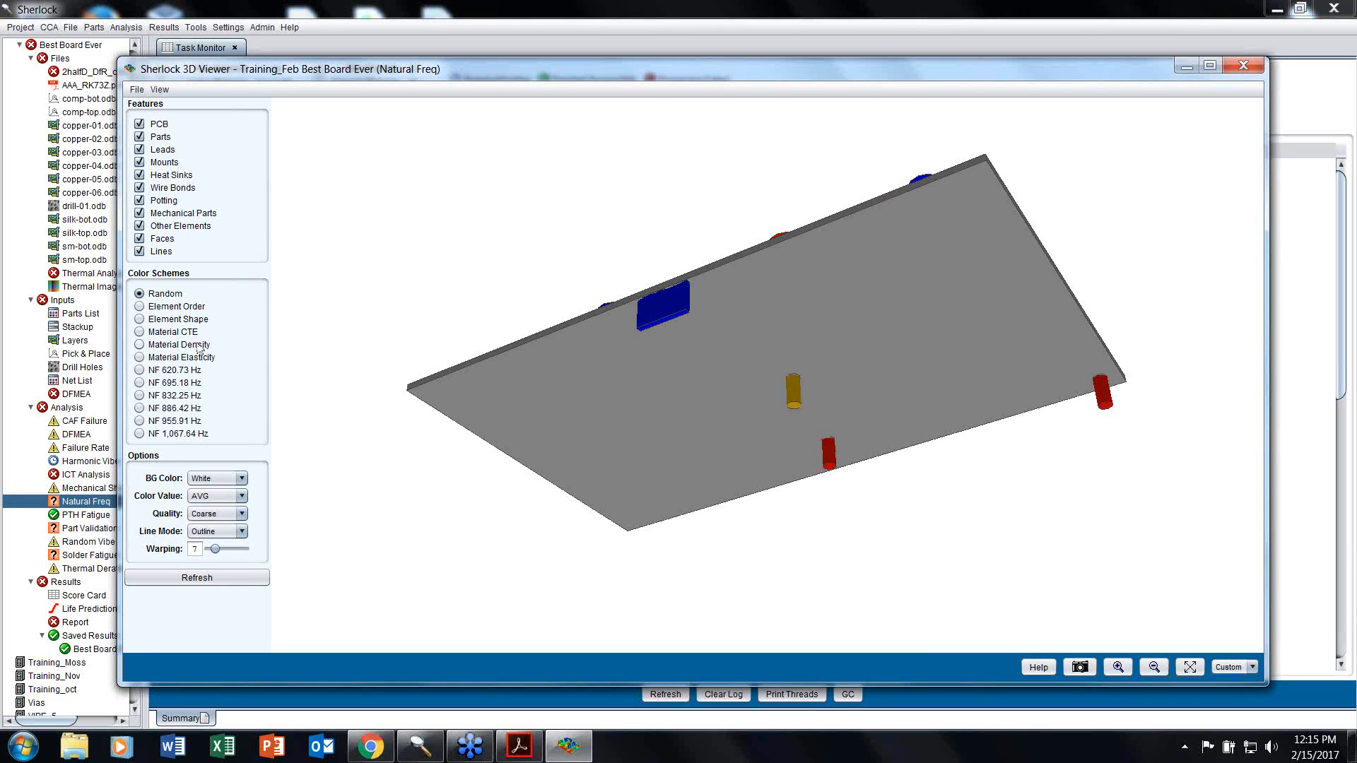
Step: Display the 620.73 Hz natural frequency mode shape on the board model and inspect its deformation from several angles
{"action": "left_click", "coordinate": [185, 370]}
{"action": "left_click", "coordinate": [202, 577]}
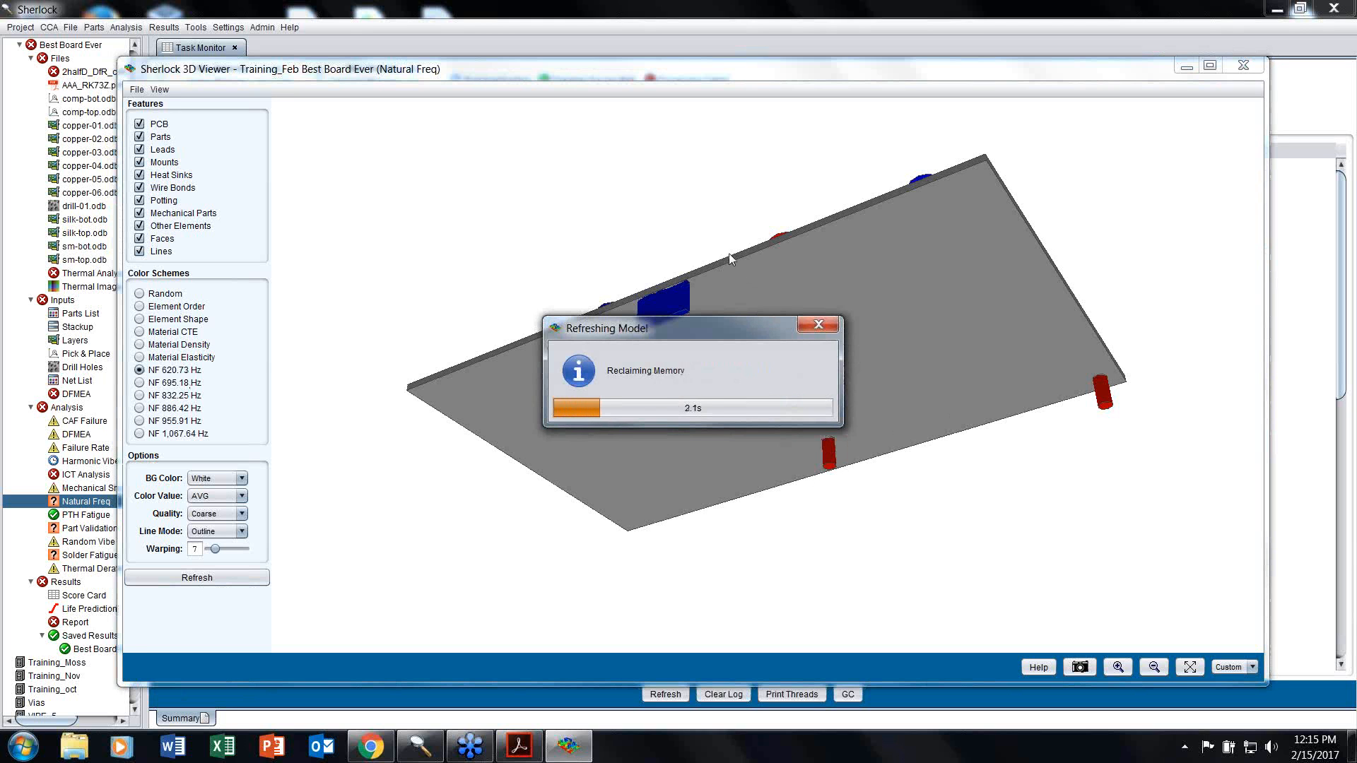
{"action": "left_click_drag", "start_coordinate": [728, 253], "coordinate": [794, 310]}
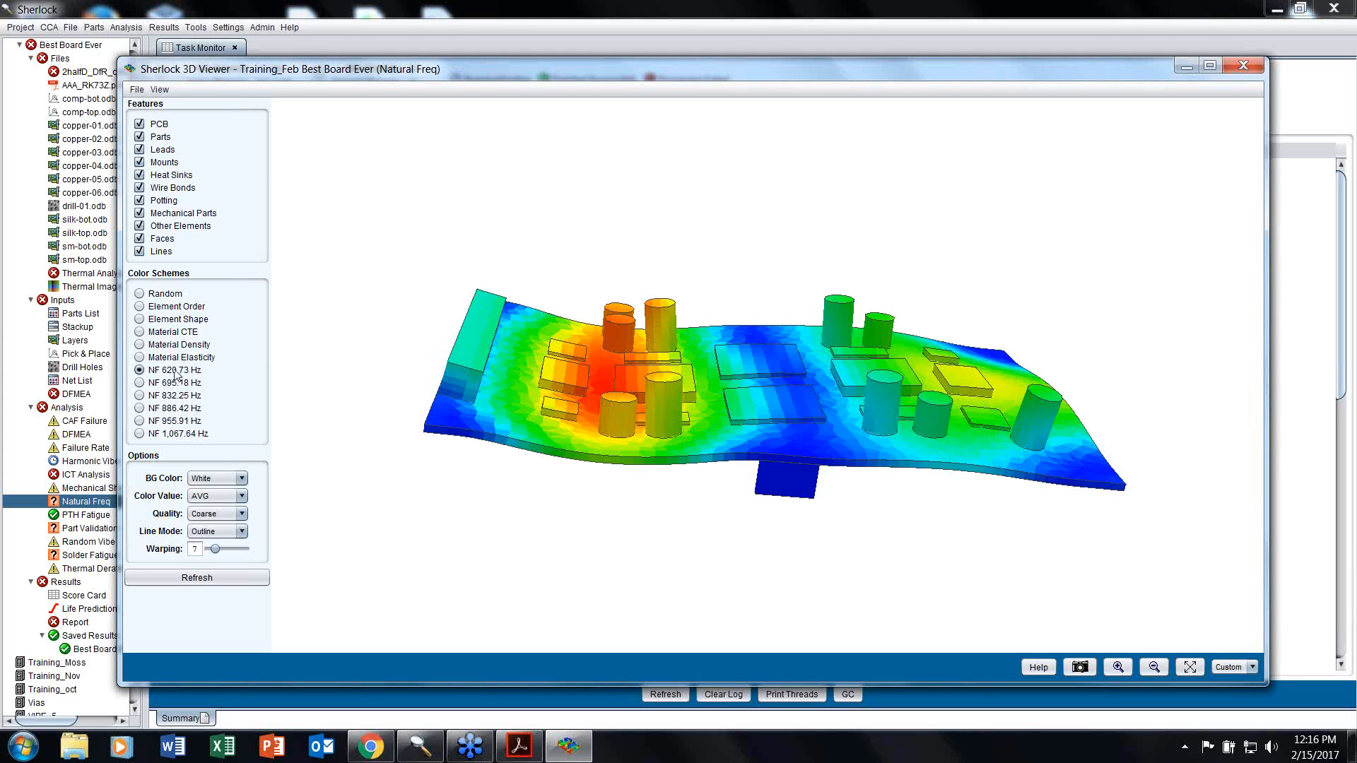
{"action": "left_click_drag", "start_coordinate": [838, 409], "coordinate": [882, 410]}
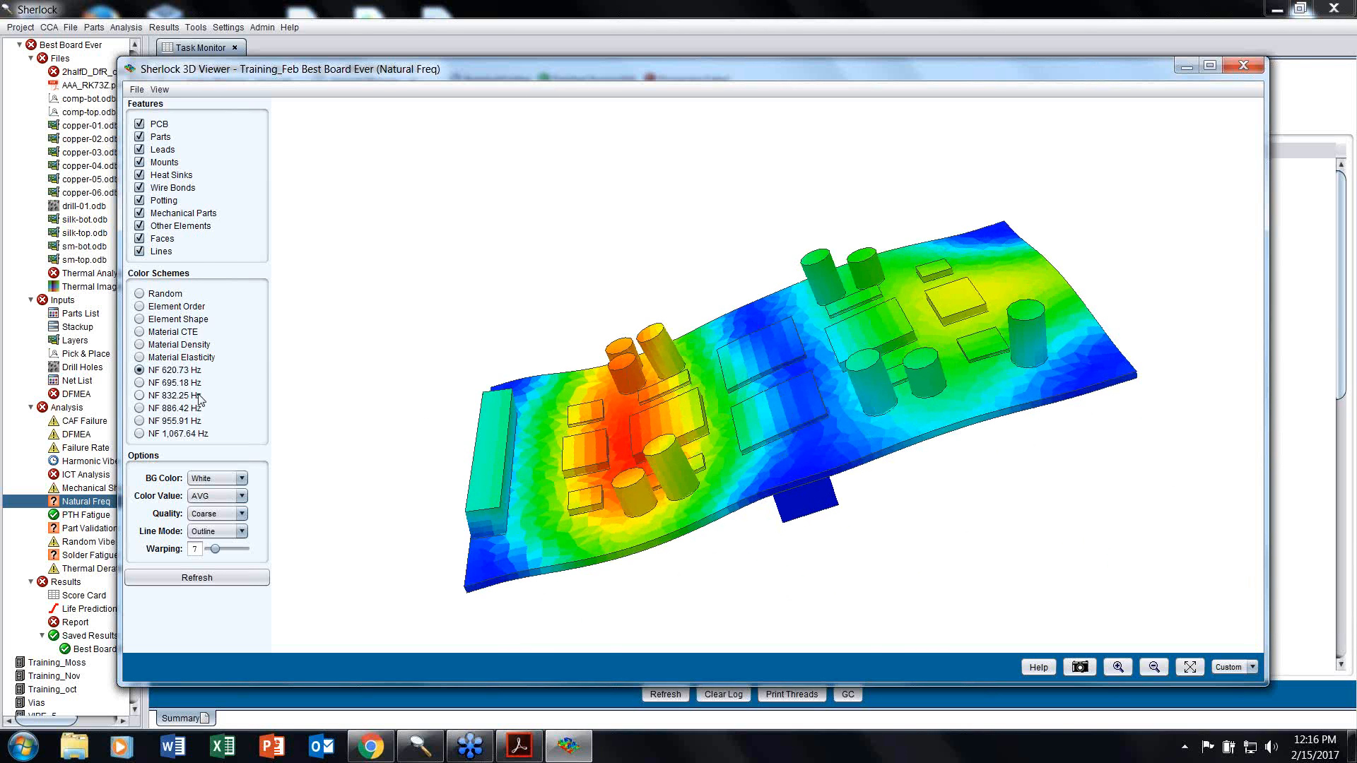
Step: Display the 695.18 Hz natural frequency mode shape, inspect the board's bending, and close the 3D viewer
{"action": "left_click", "coordinate": [169, 384]}
{"action": "left_click", "coordinate": [196, 578]}
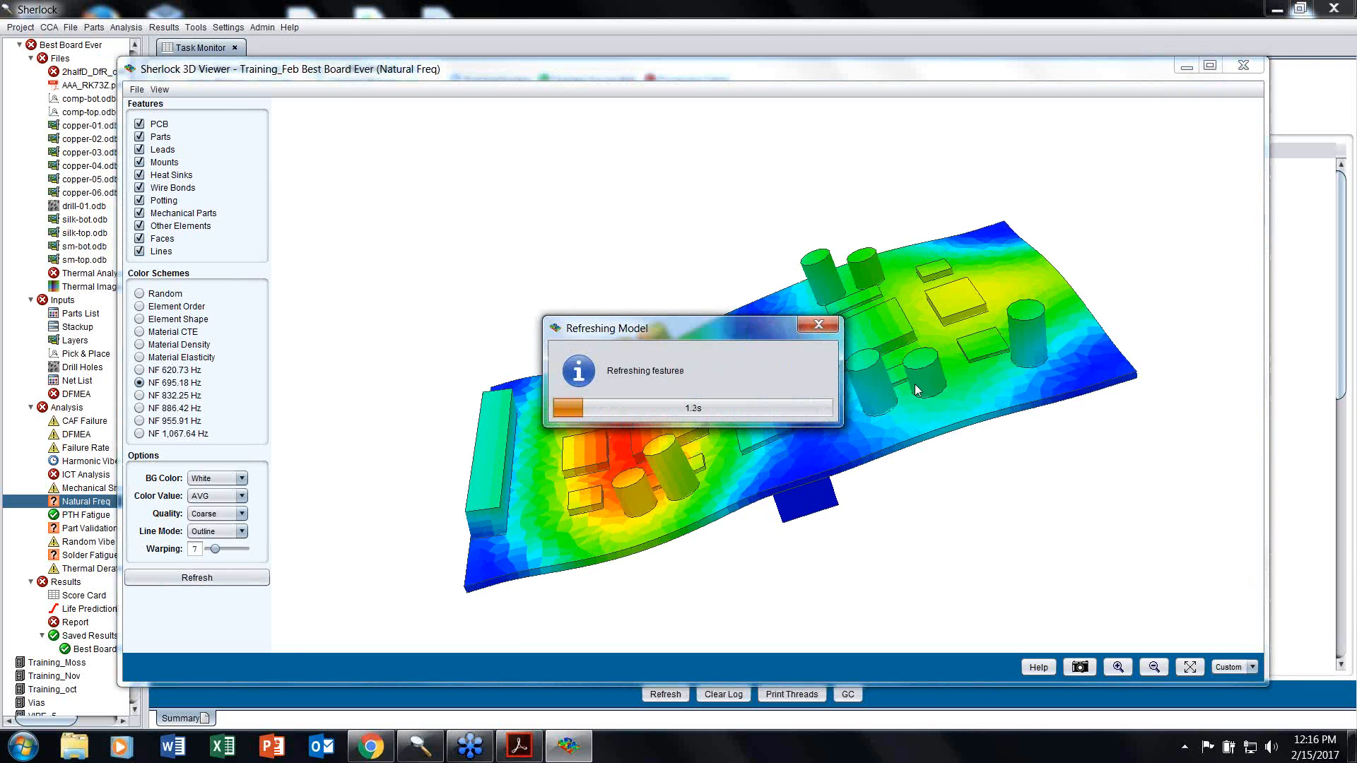
{"action": "left_click_drag", "start_coordinate": [856, 402], "coordinate": [772, 352]}
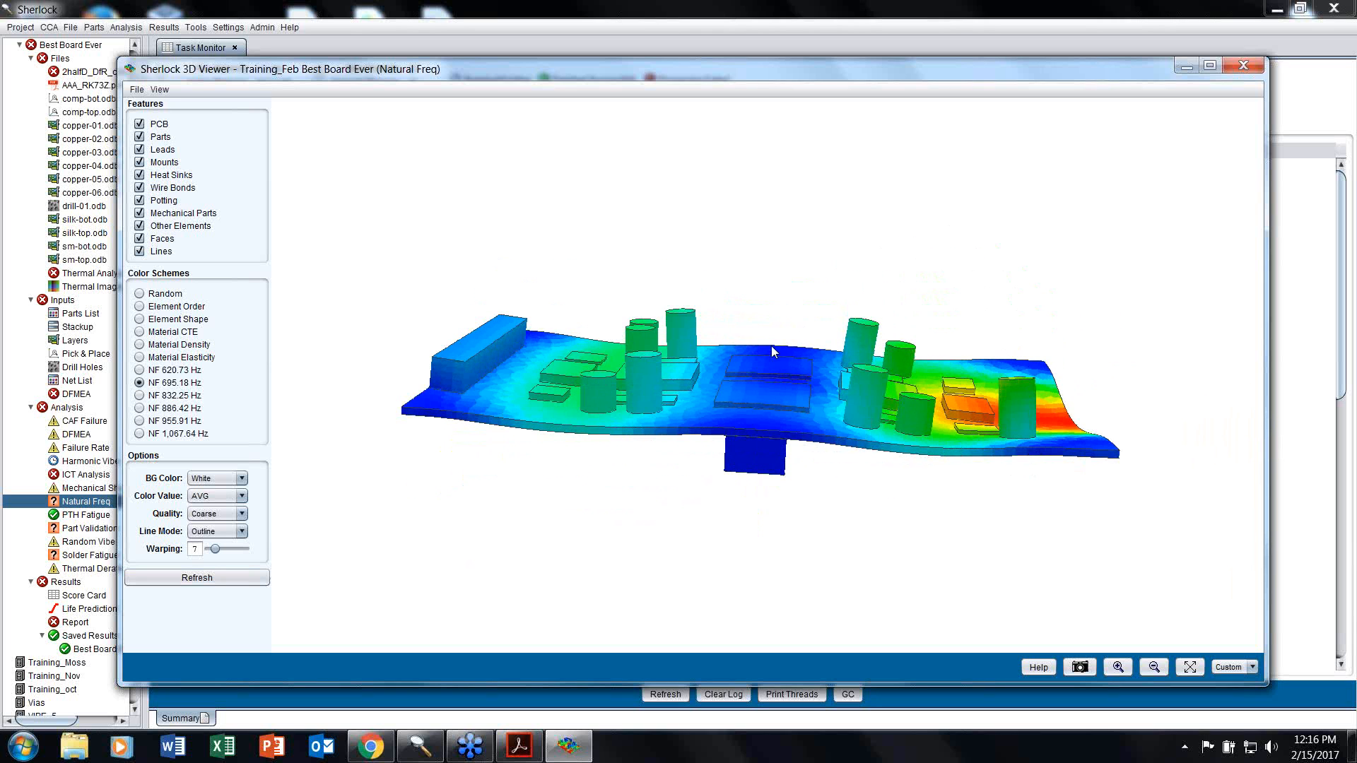
{"action": "left_click", "coordinate": [1248, 63]}
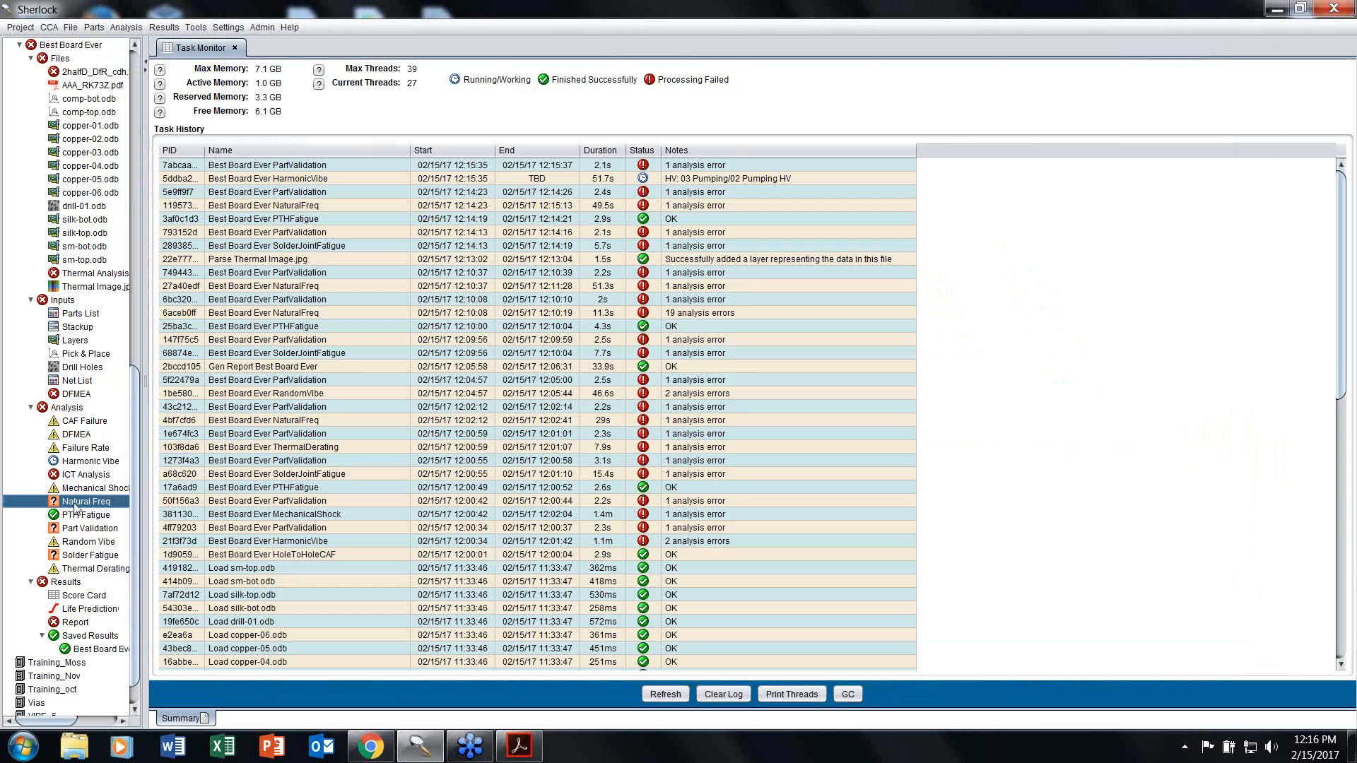
Step: Rerun the CAF Failure and Thermal Derating analyses with their existing properties
{"action": "right_click", "coordinate": [90, 424]}
{"action": "left_click", "coordinate": [106, 468]}
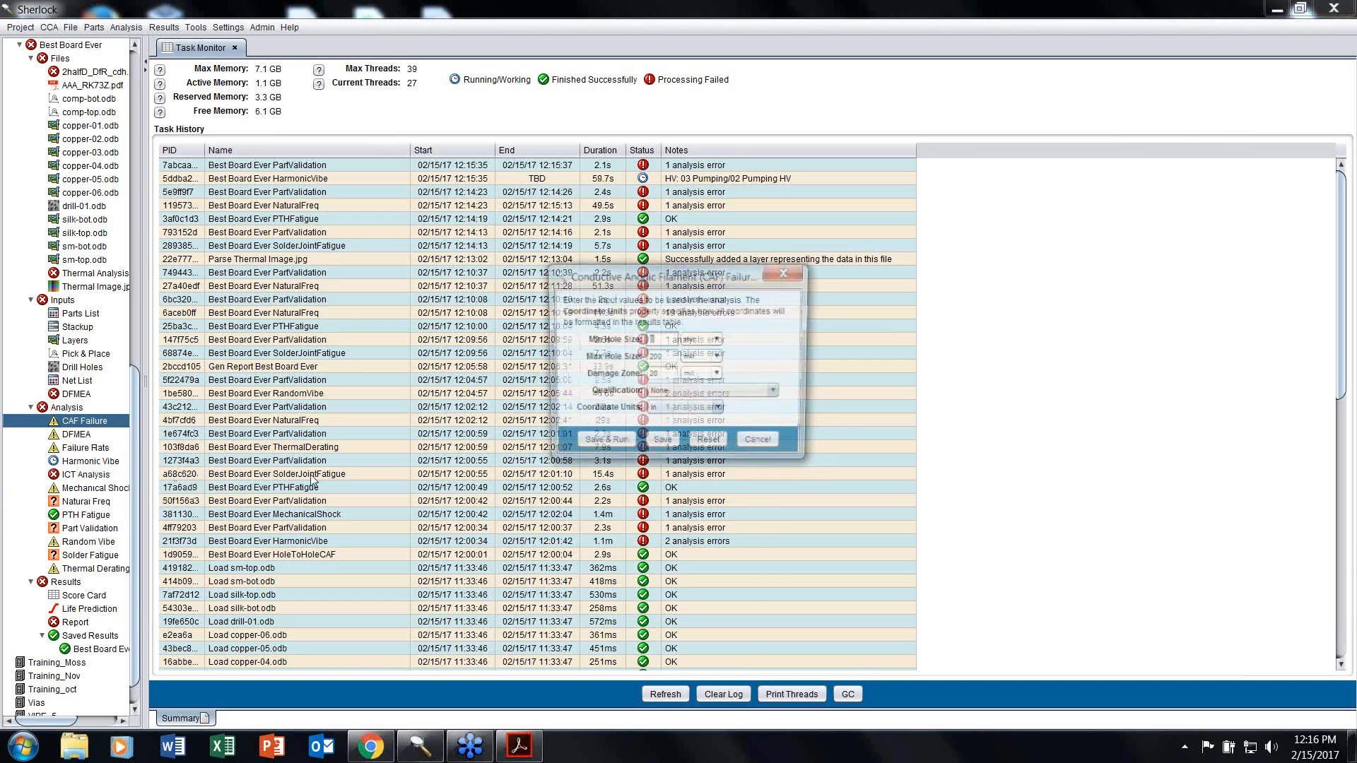
{"action": "left_click", "coordinate": [597, 445]}
{"action": "right_click", "coordinate": [82, 569]}
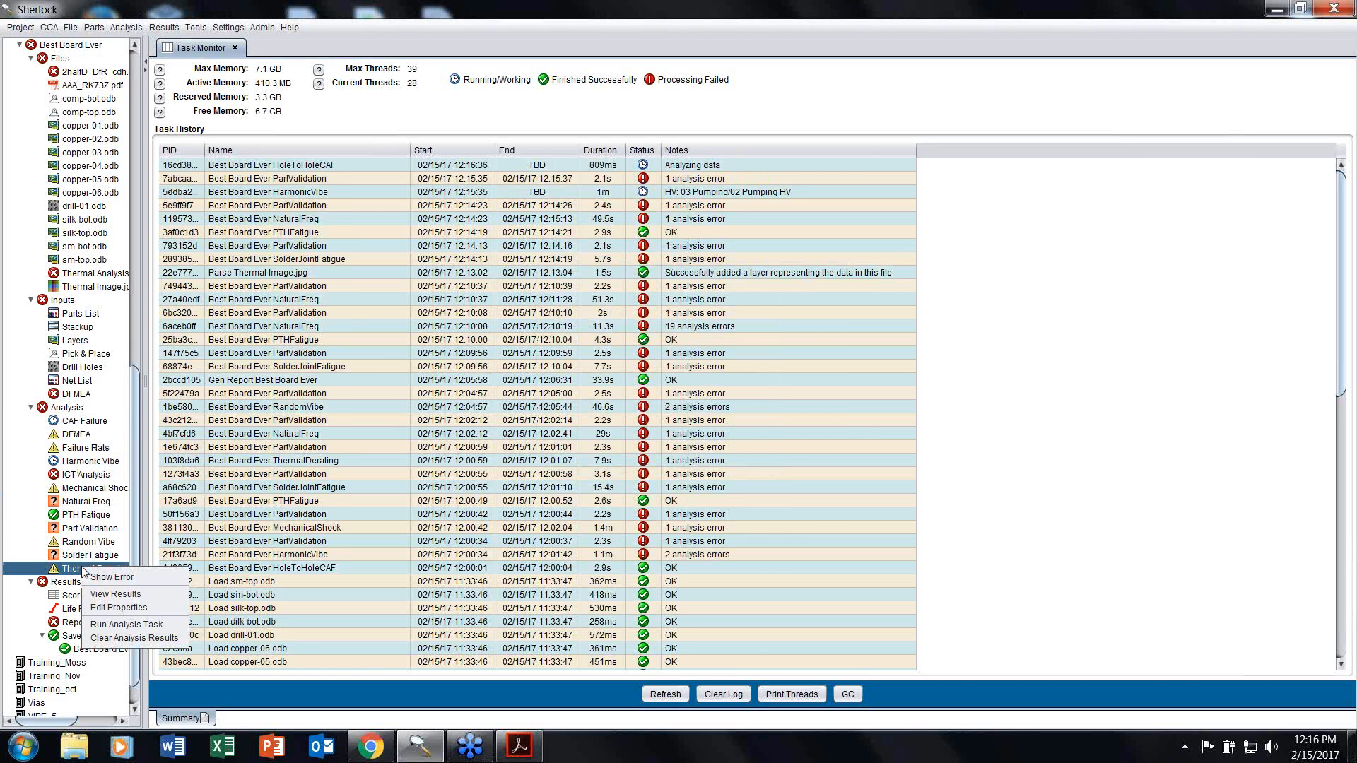
{"action": "left_click", "coordinate": [113, 609]}
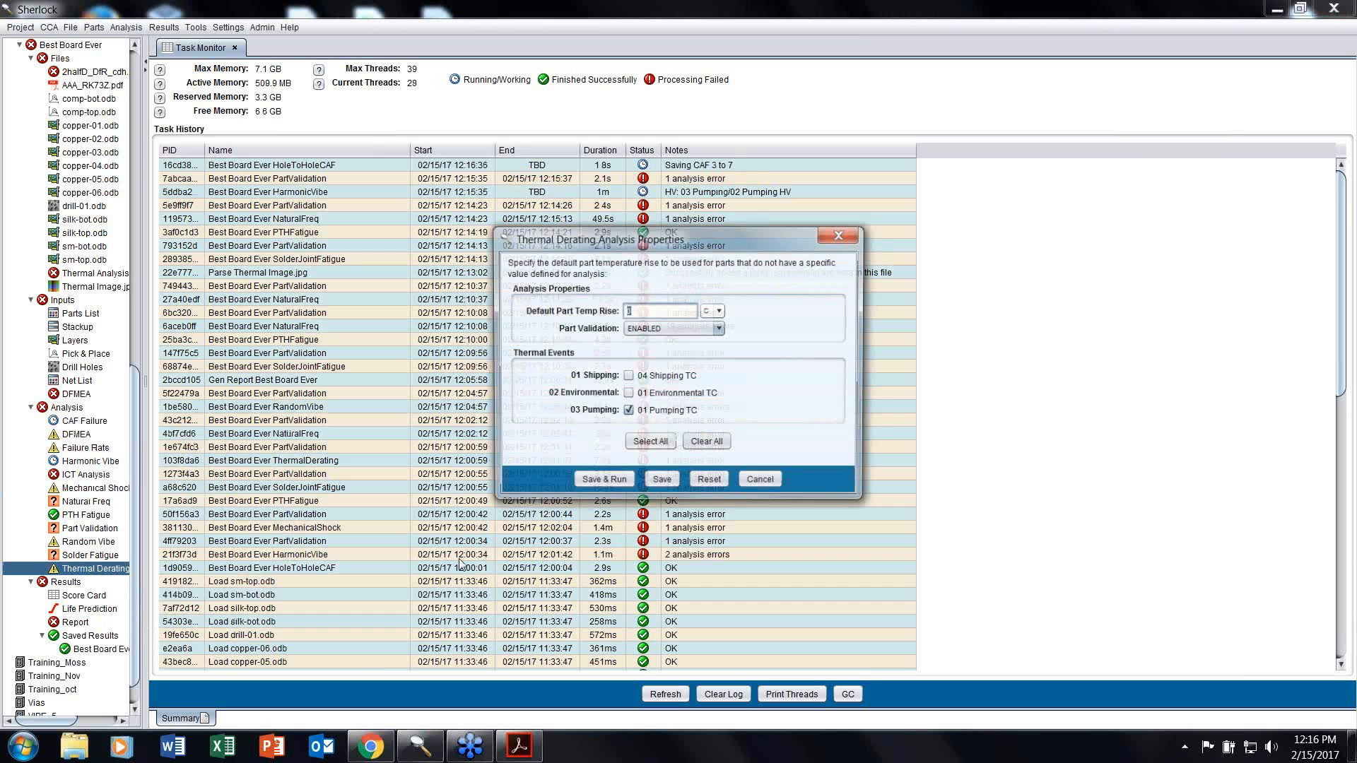
{"action": "left_click", "coordinate": [619, 482]}
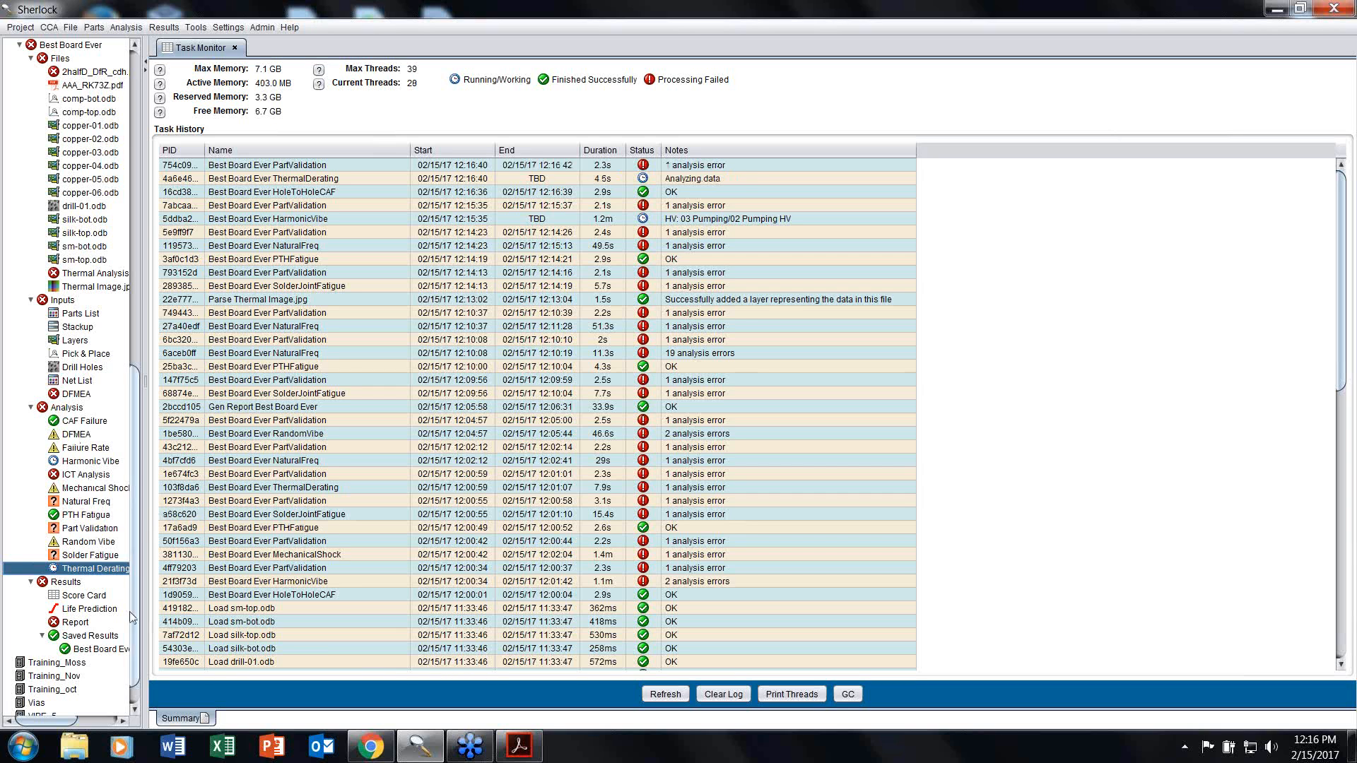
Step: Open the saved results Best Board Ever 2017-02-15_1208 and shrink their window to half the screen
{"action": "left_click", "coordinate": [112, 649]}
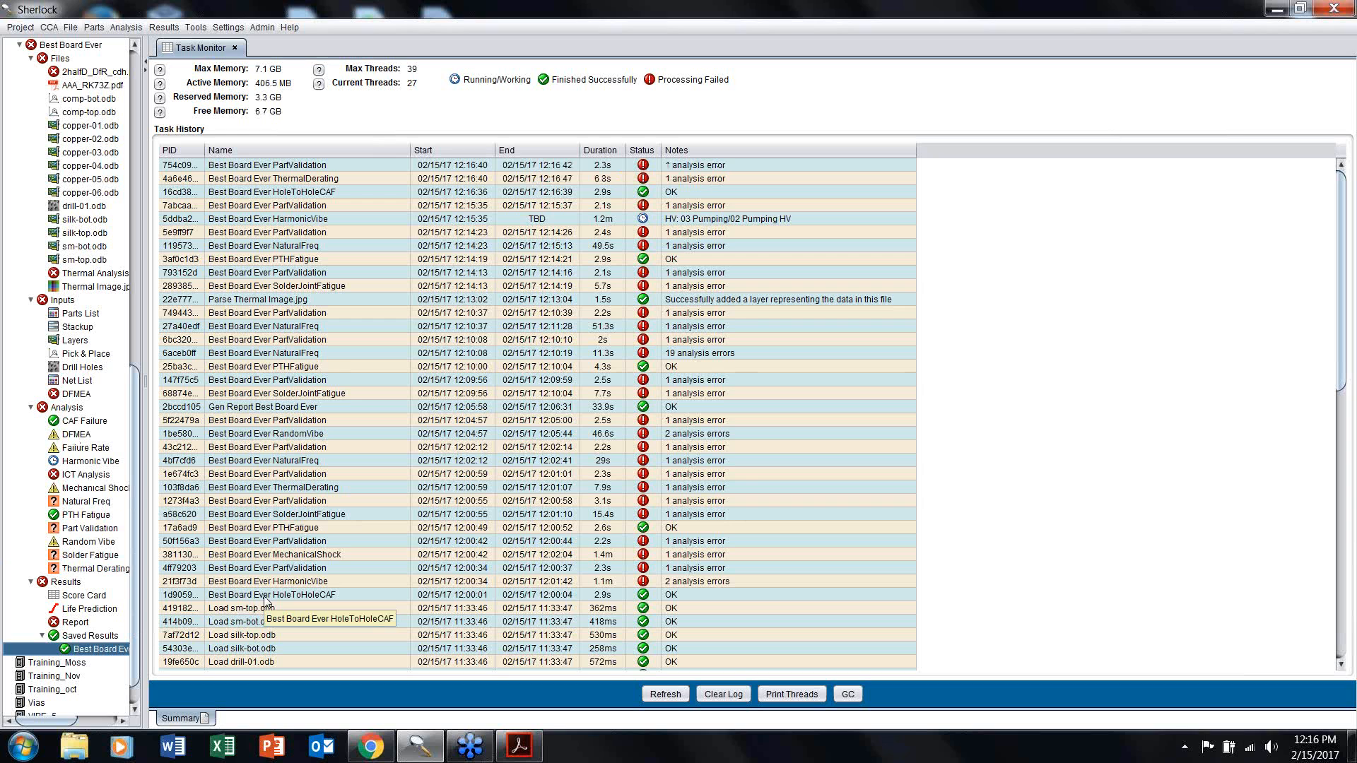
{"action": "double_click", "coordinate": [89, 650]}
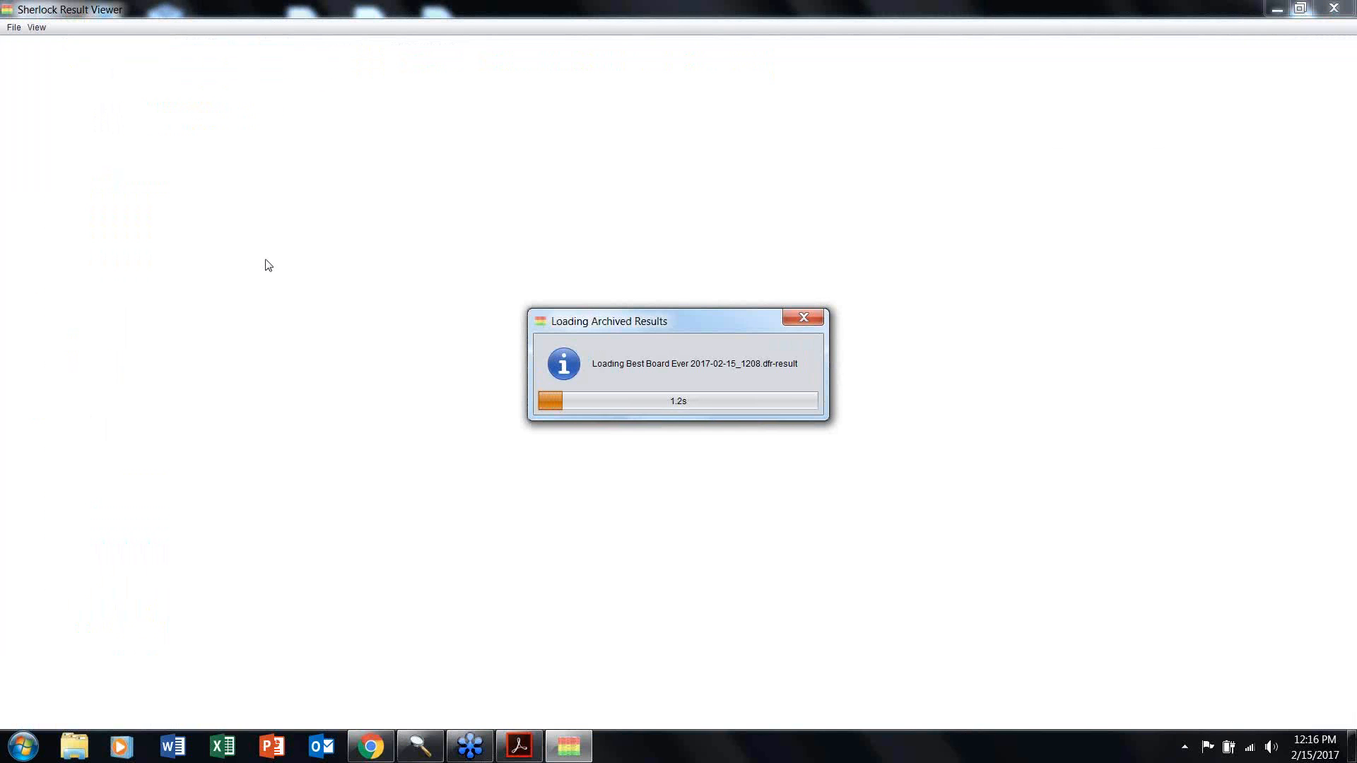
{"action": "left_click", "coordinate": [1300, 8]}
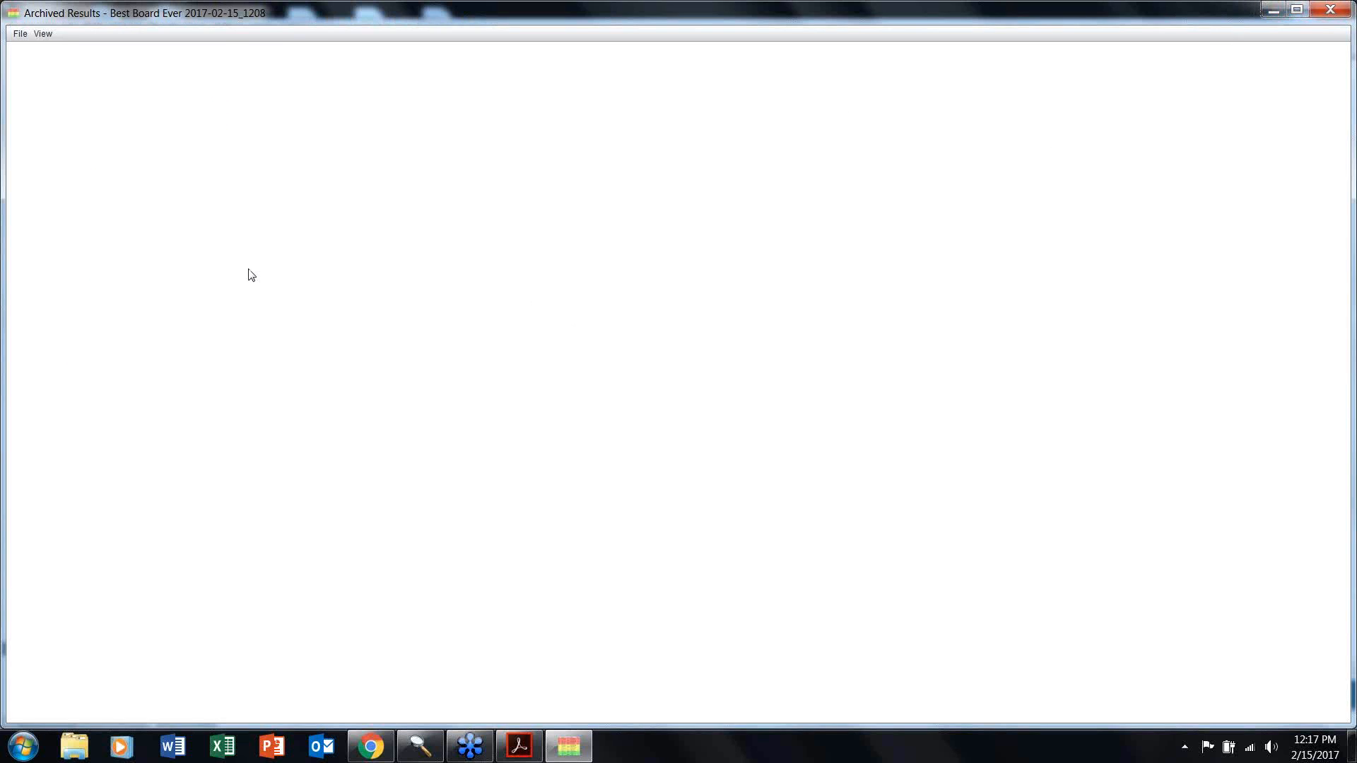
{"action": "left_click_drag", "start_coordinate": [5, 297], "coordinate": [753, 233]}
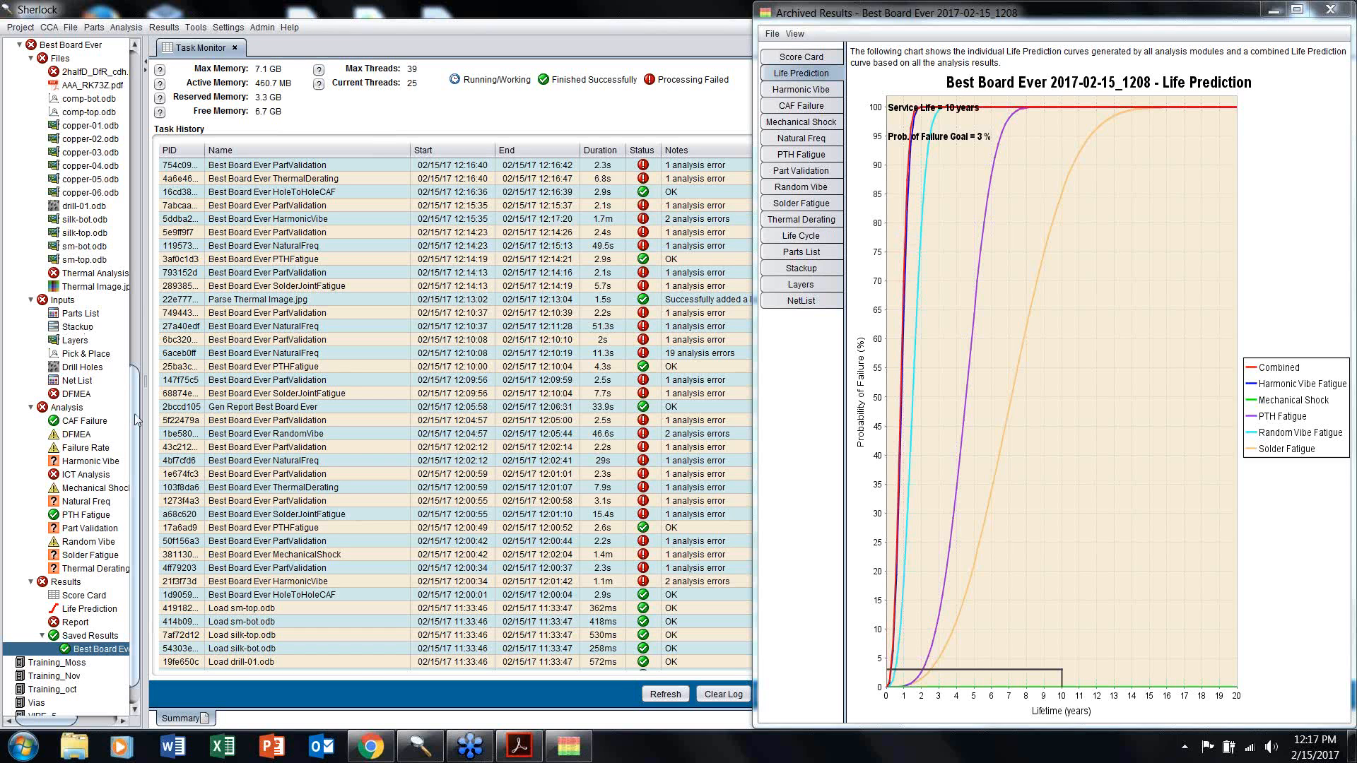
Step: Review the 01 Pumping TC thermal event and its temperature profile, closing the editor without changes
{"action": "left_click_drag", "start_coordinate": [136, 408], "coordinate": [139, 258]}
{"action": "left_click", "coordinate": [96, 295]}
{"action": "double_click", "coordinate": [97, 294]}
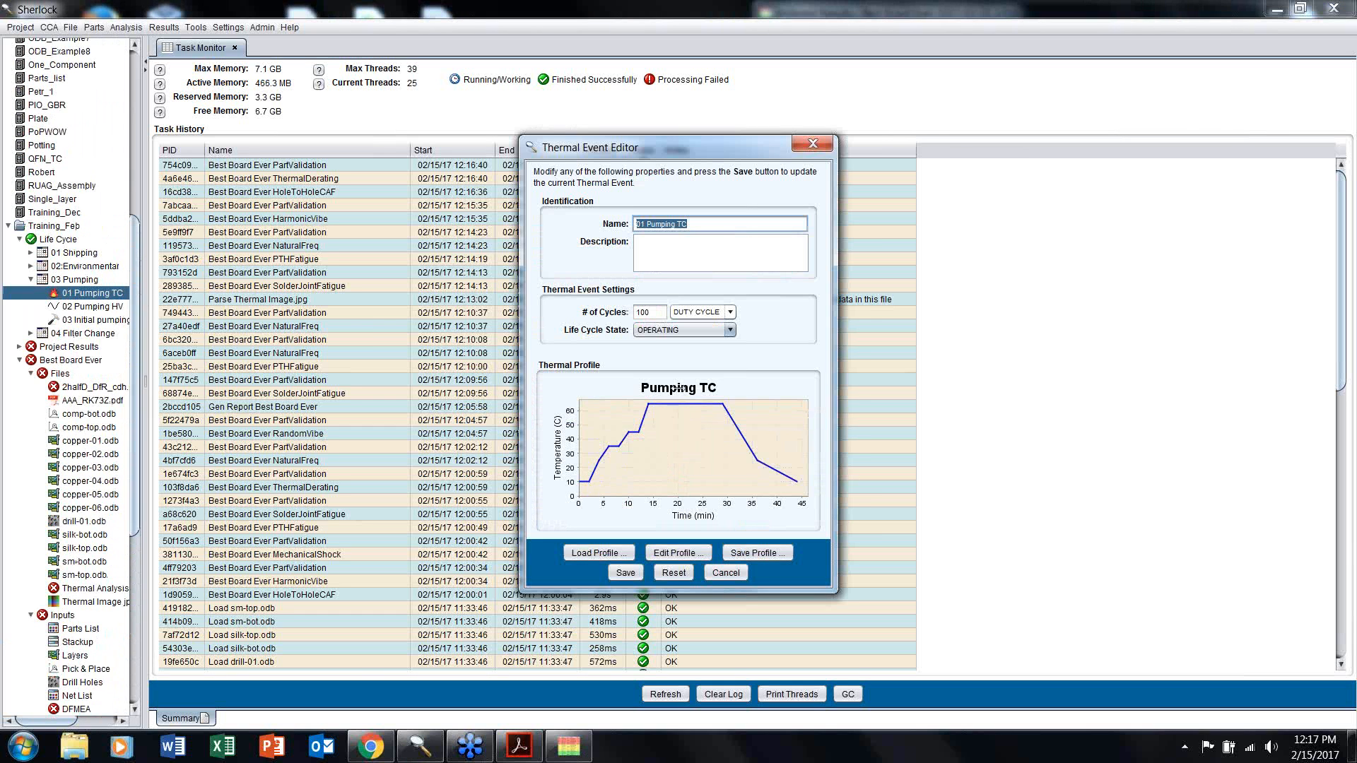
{"action": "left_click", "coordinate": [813, 143]}
Step: View the Thermal Image.jpg map over the board outline and close the layer viewer
{"action": "left_click", "coordinate": [82, 604]}
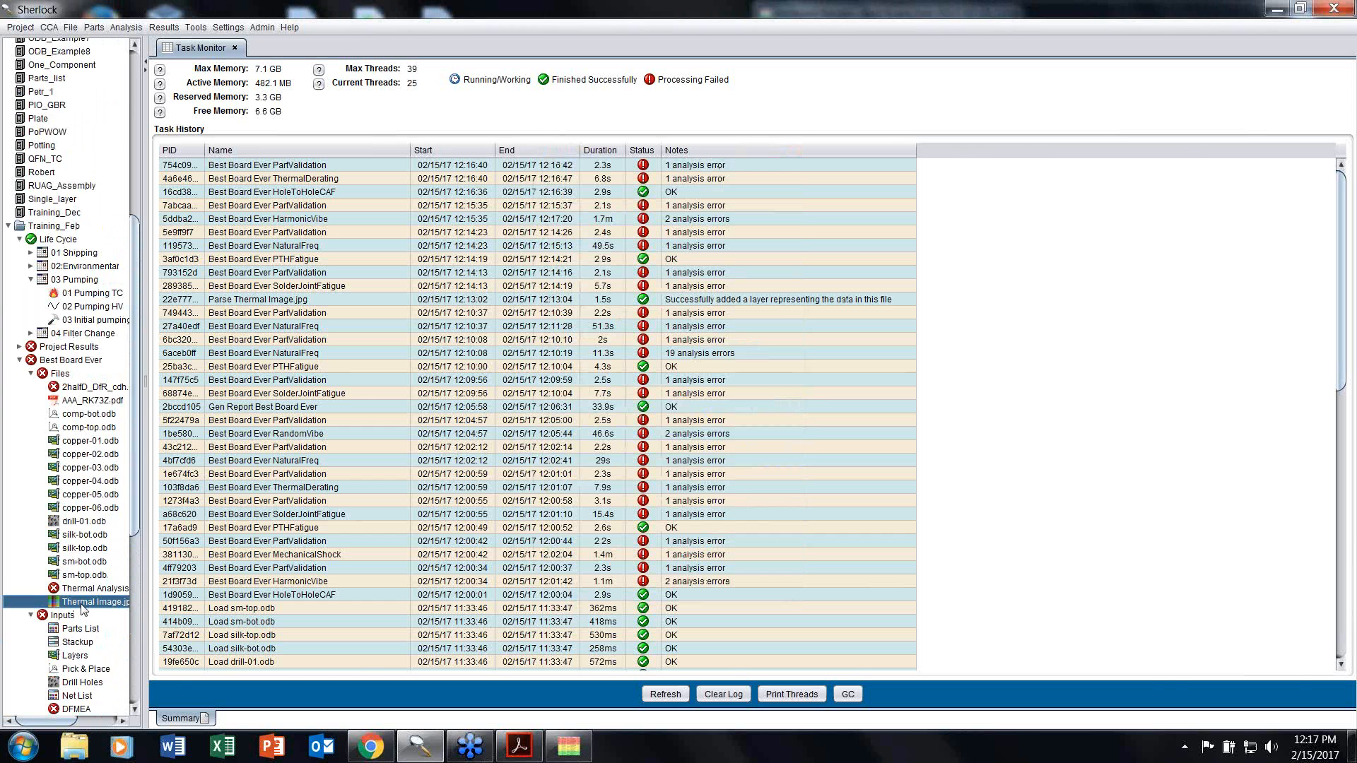
{"action": "double_click", "coordinate": [83, 604]}
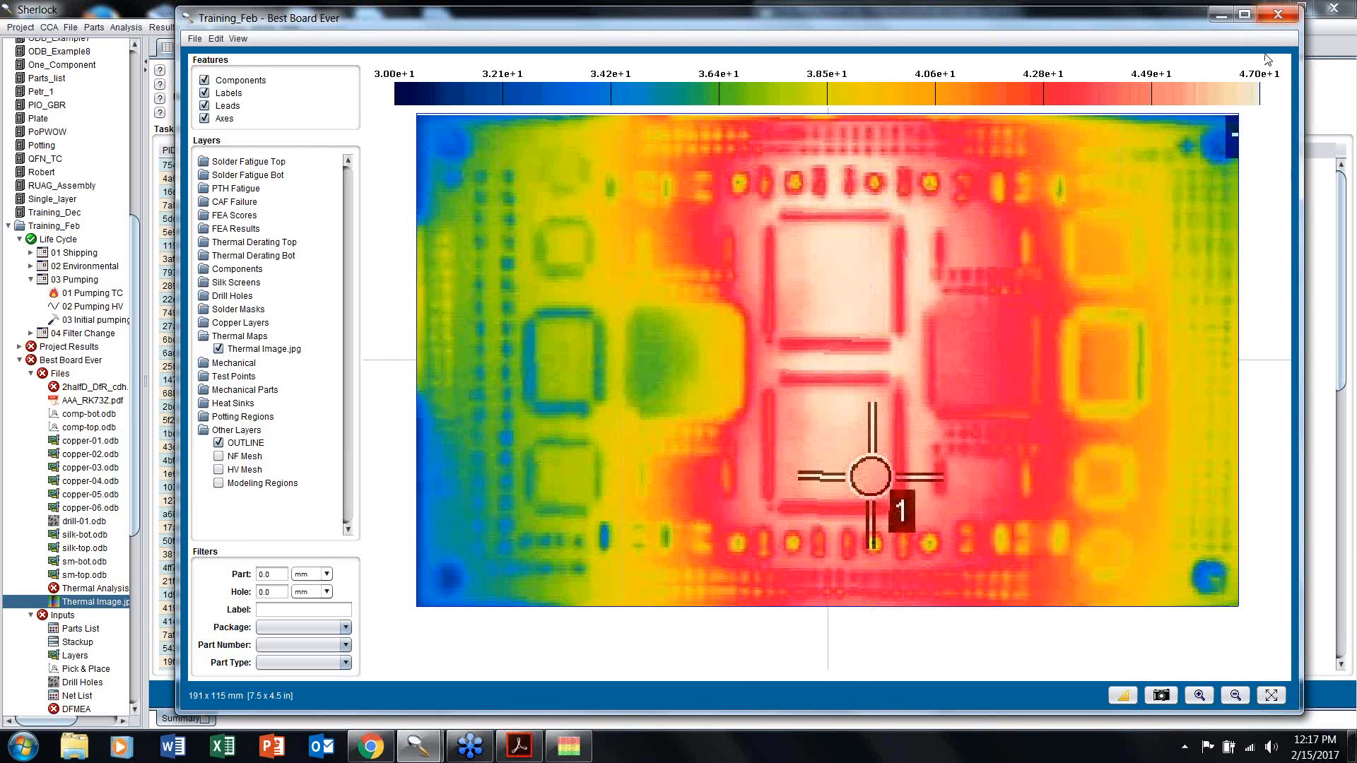
{"action": "left_click", "coordinate": [1278, 14]}
Step: Open the board's current results and review the Harmonic Vibe life prediction chart and component table
{"action": "scroll", "coordinate": [73, 640], "scroll_direction": "down", "scroll_amount": 8}
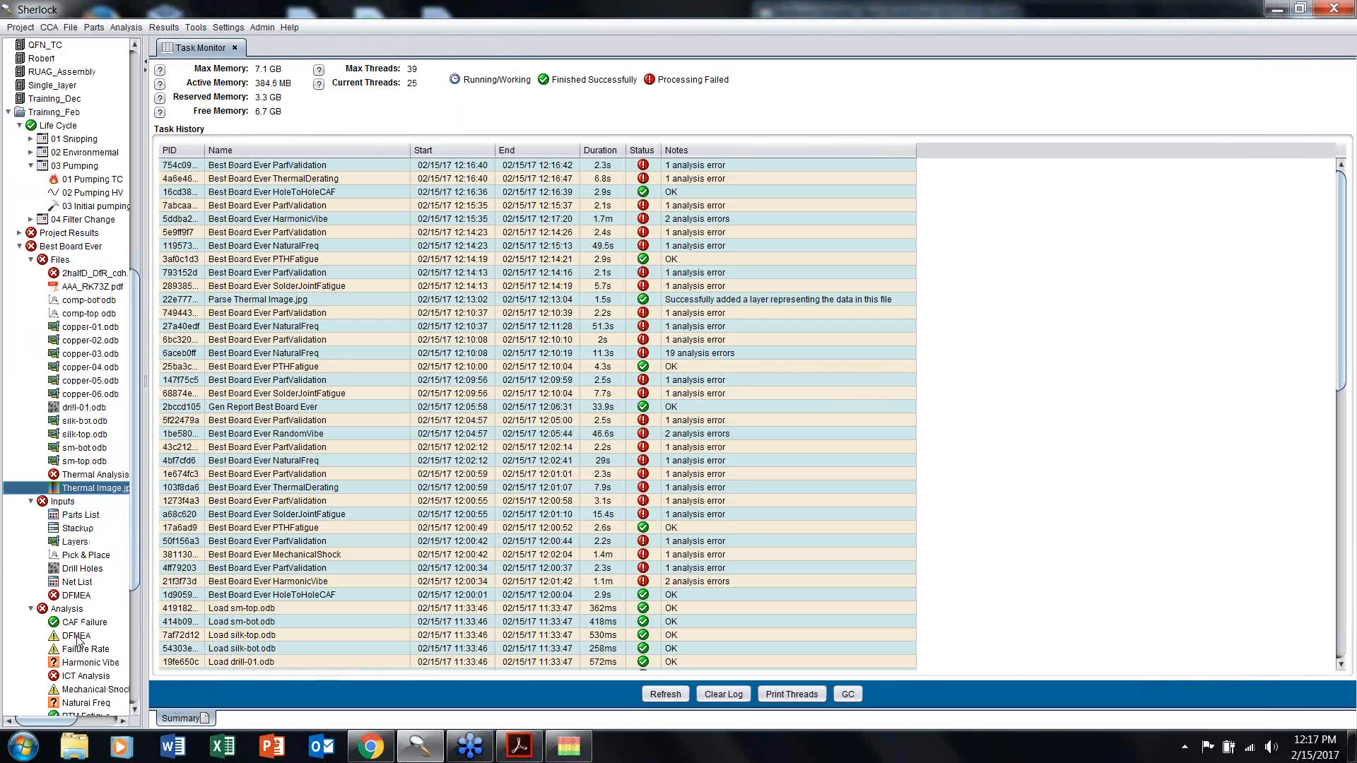
{"action": "left_click", "coordinate": [77, 598]}
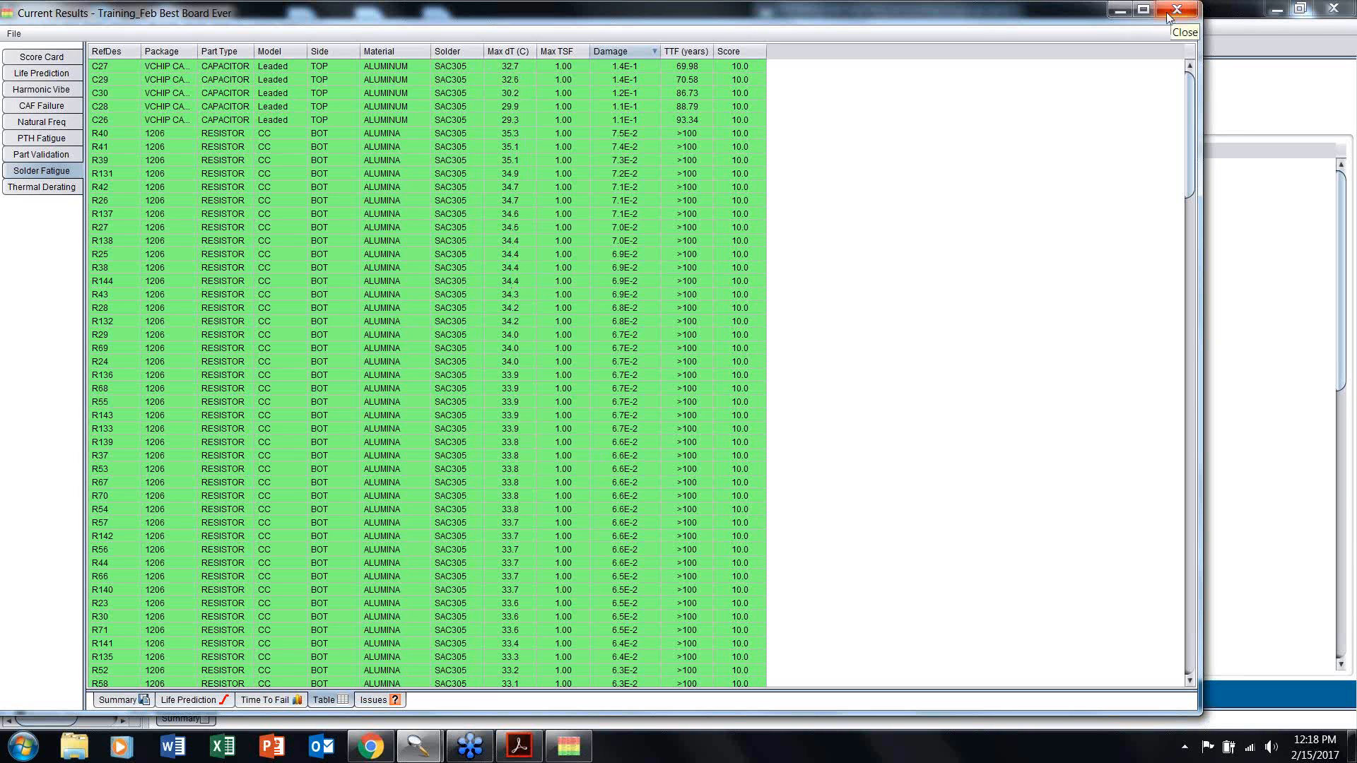
{"action": "left_click", "coordinate": [32, 89]}
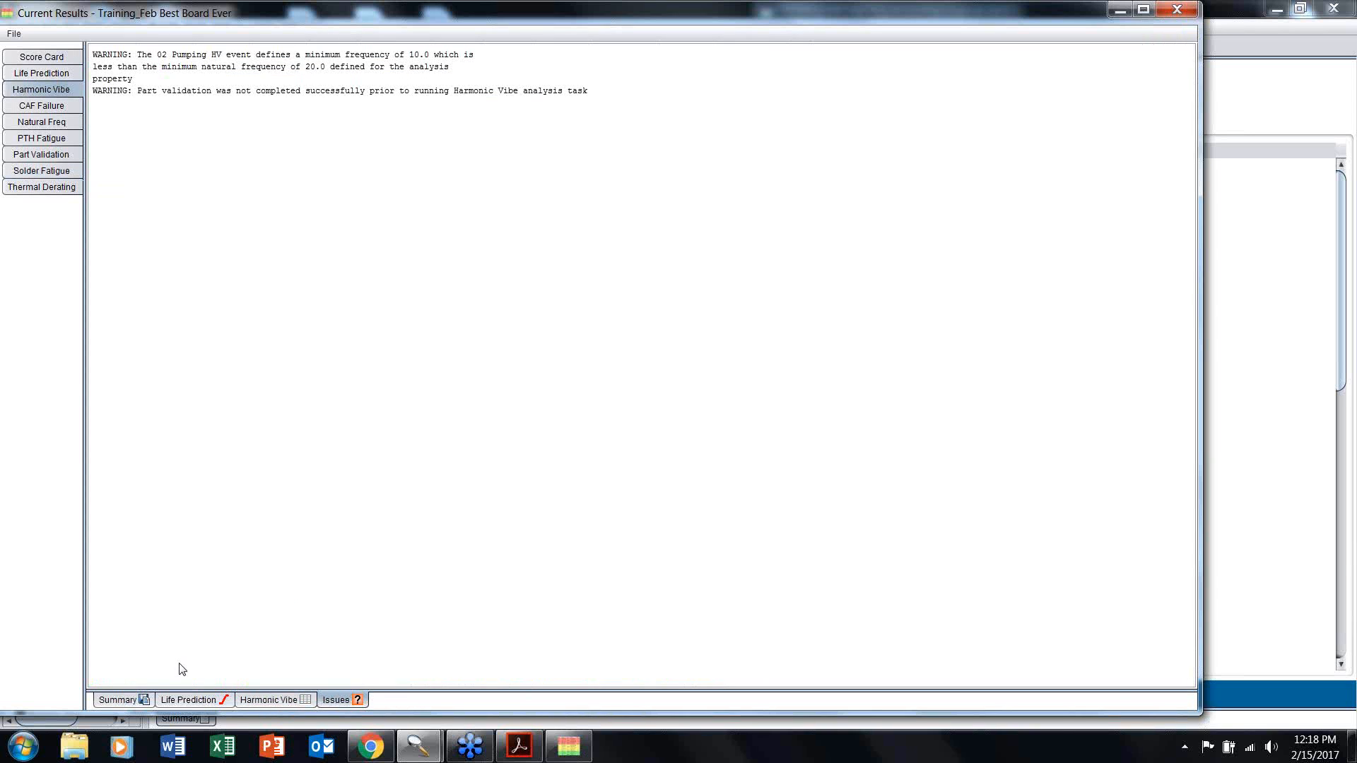
{"action": "left_click", "coordinate": [188, 699]}
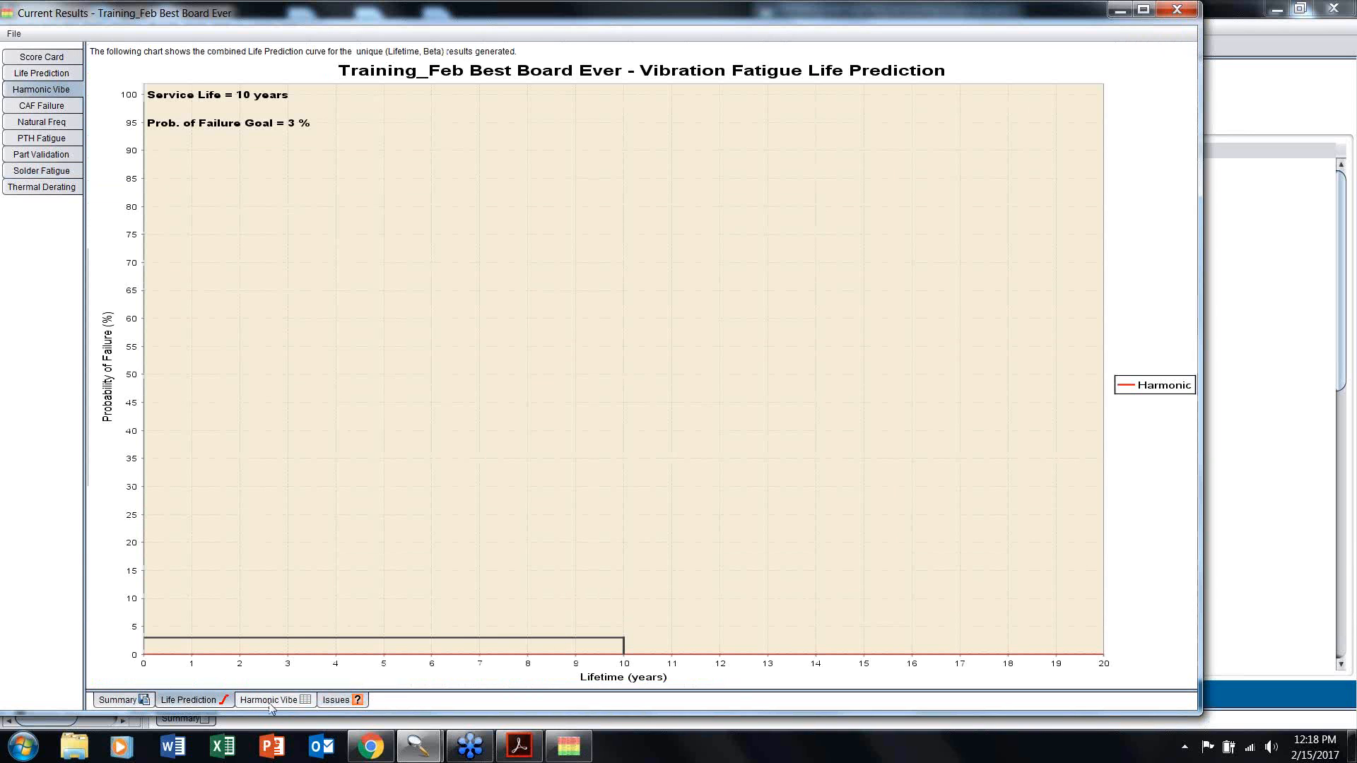
{"action": "left_click", "coordinate": [270, 700]}
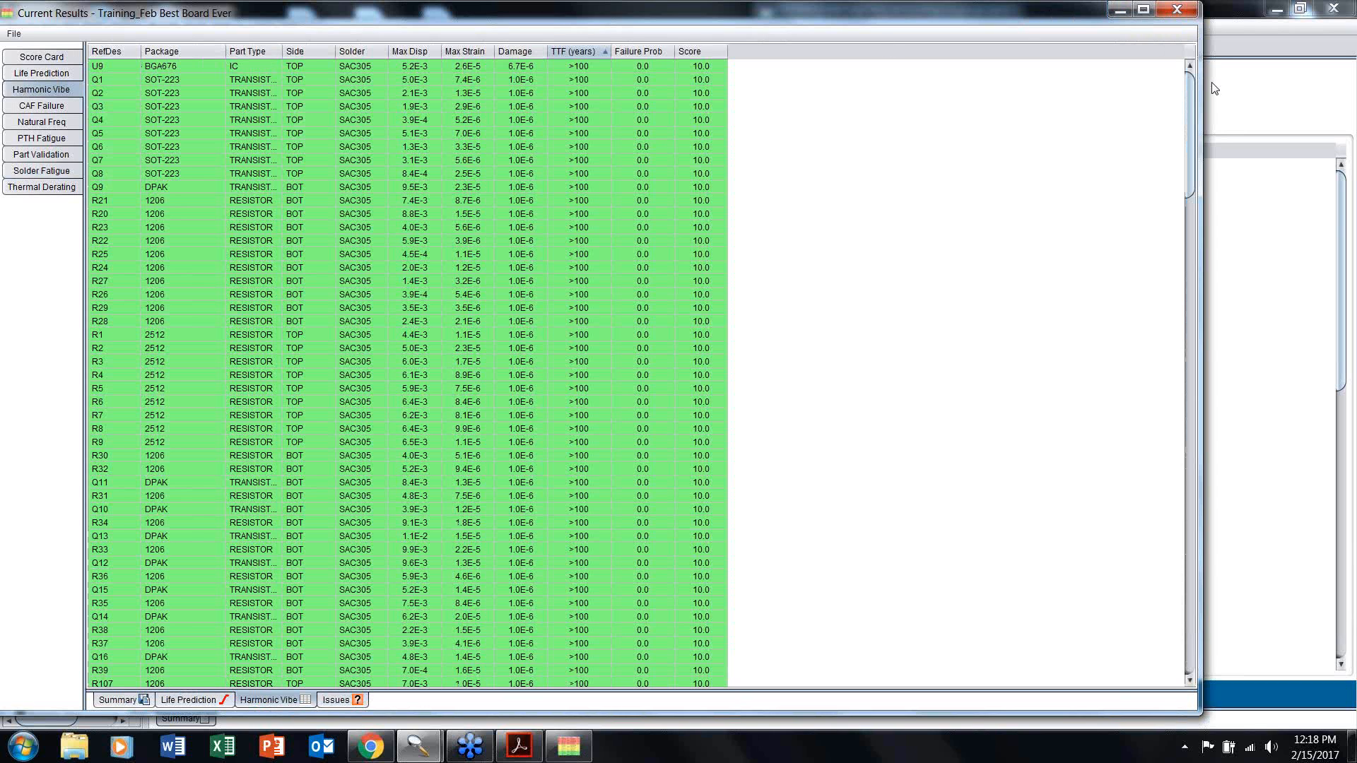
Step: Place the current results beside the archived results and show the current Life Prediction chart for comparison
{"action": "left_click_drag", "start_coordinate": [1198, 90], "coordinate": [651, 89]}
{"action": "left_click", "coordinate": [569, 746]}
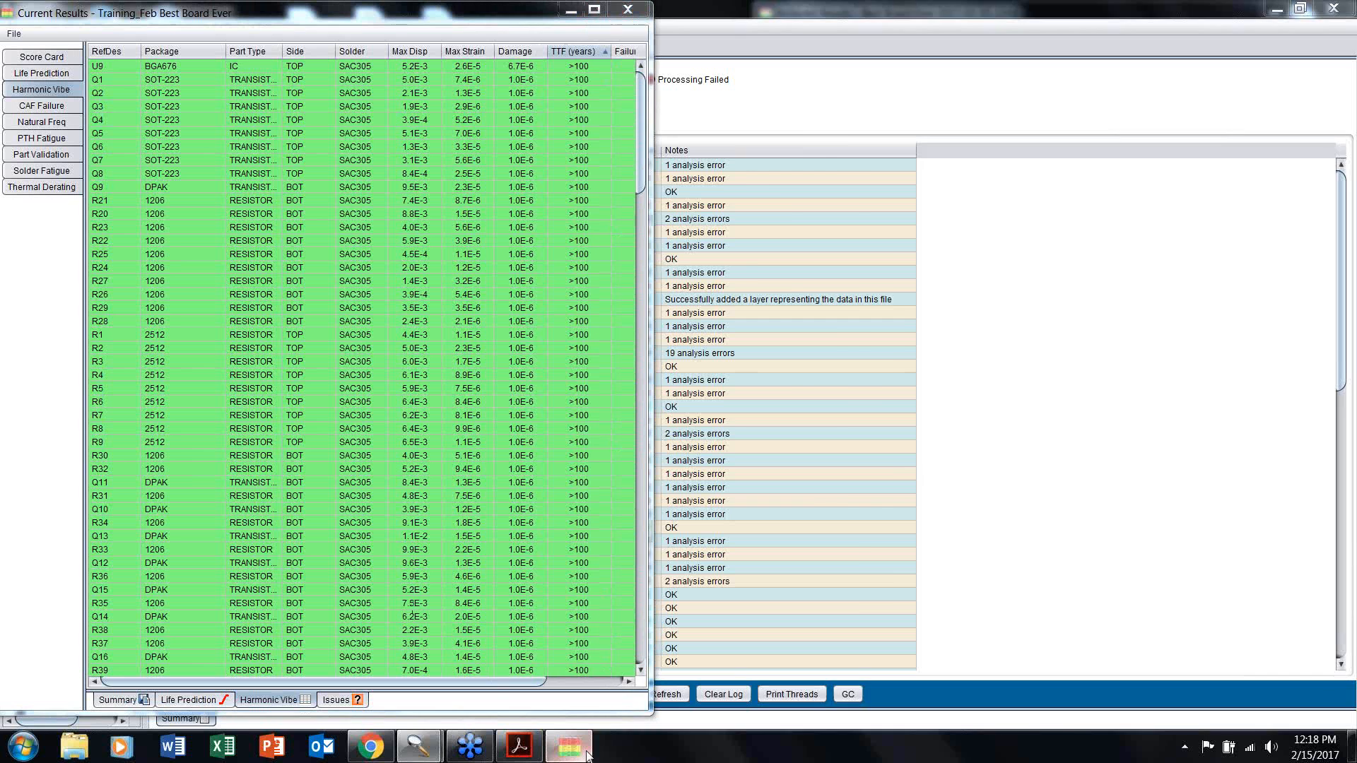
{"action": "left_click_drag", "start_coordinate": [651, 407], "coordinate": [730, 406]}
{"action": "left_click", "coordinate": [55, 75]}
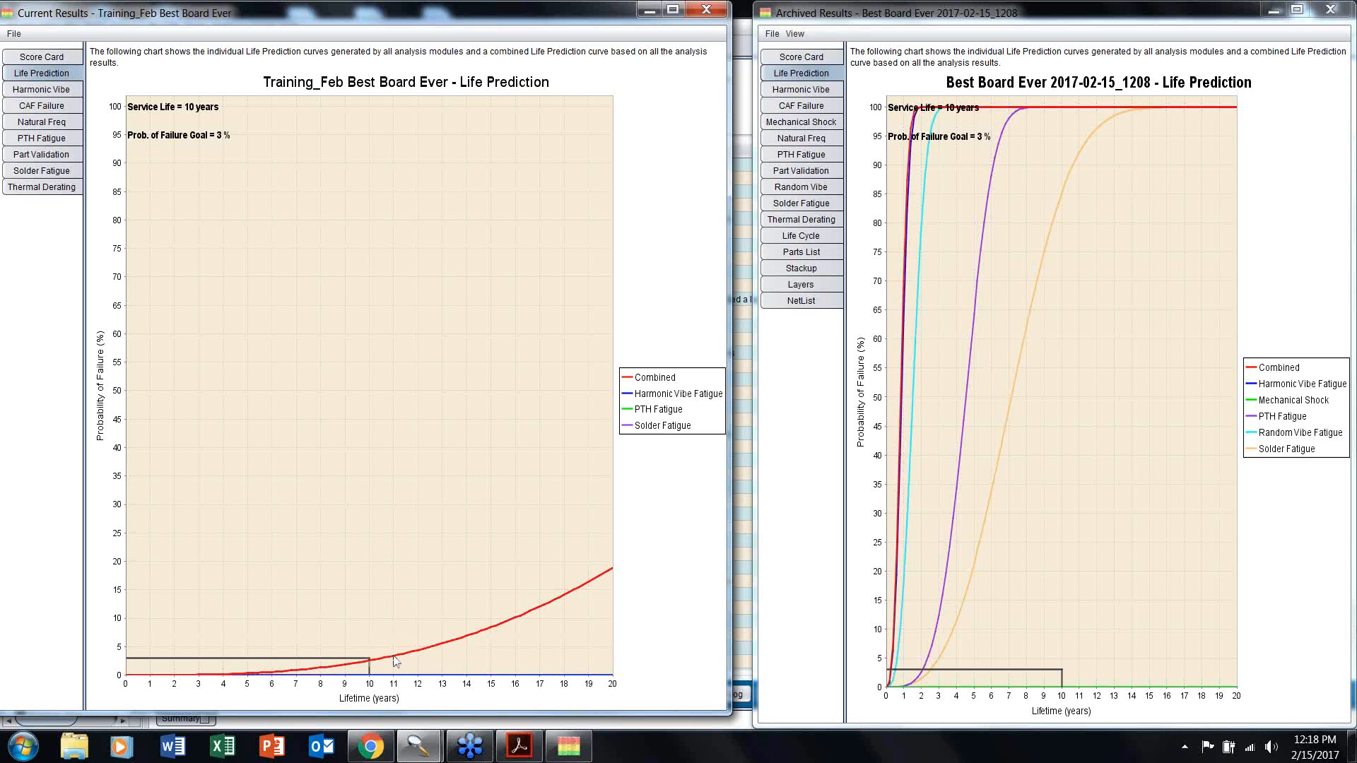
Step: Compare the Harmonic Vibe tables and the Solder Fatigue tables of the current and archived results side by side
{"action": "left_click", "coordinate": [797, 88]}
{"action": "left_click", "coordinate": [56, 90]}
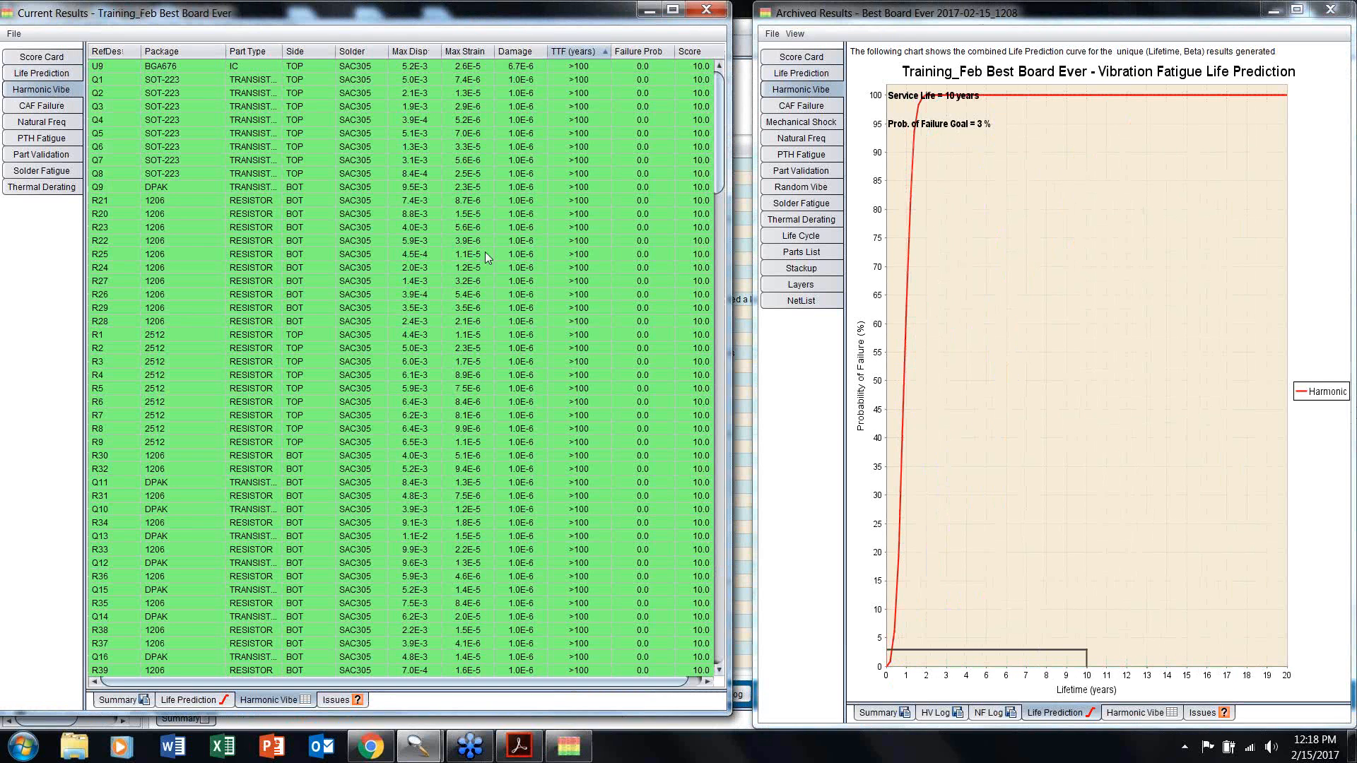
{"action": "left_click", "coordinate": [1161, 715]}
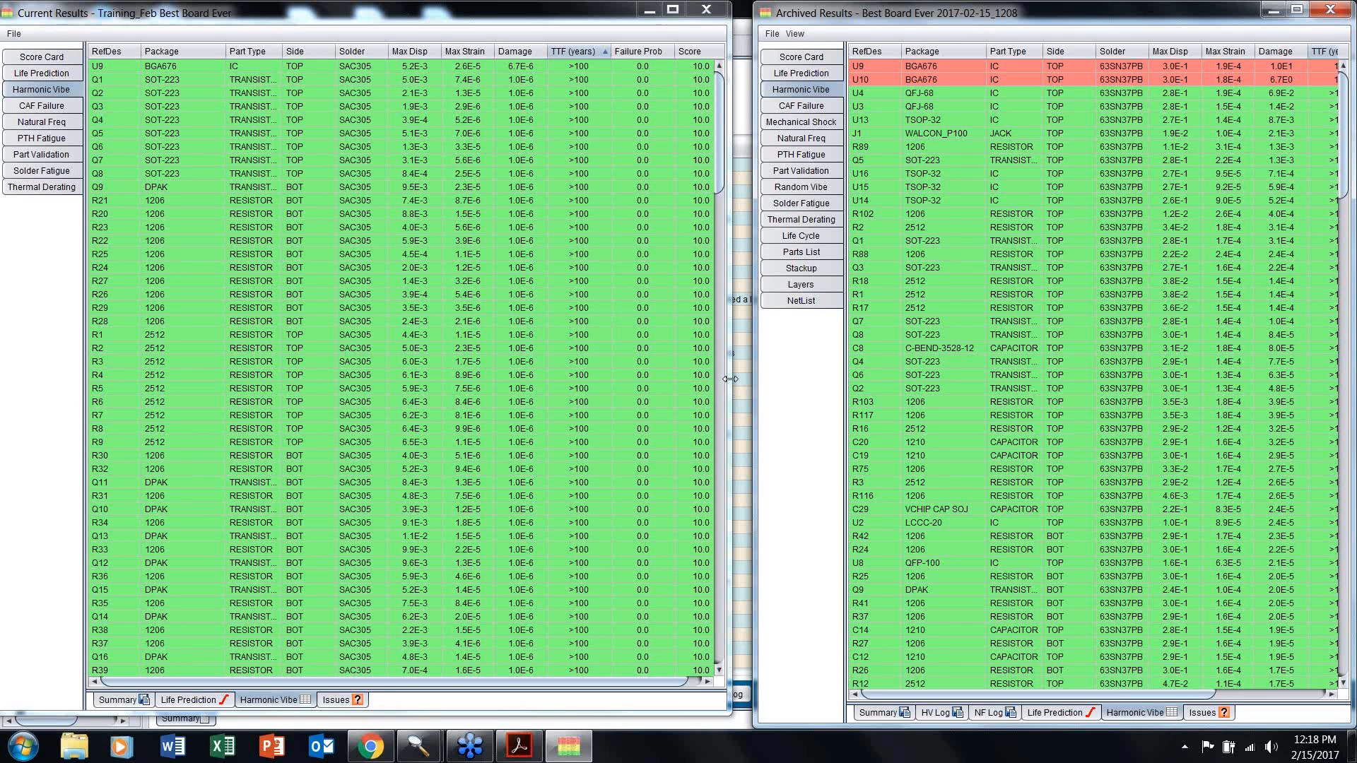
{"action": "left_click_drag", "start_coordinate": [730, 379], "coordinate": [749, 379]}
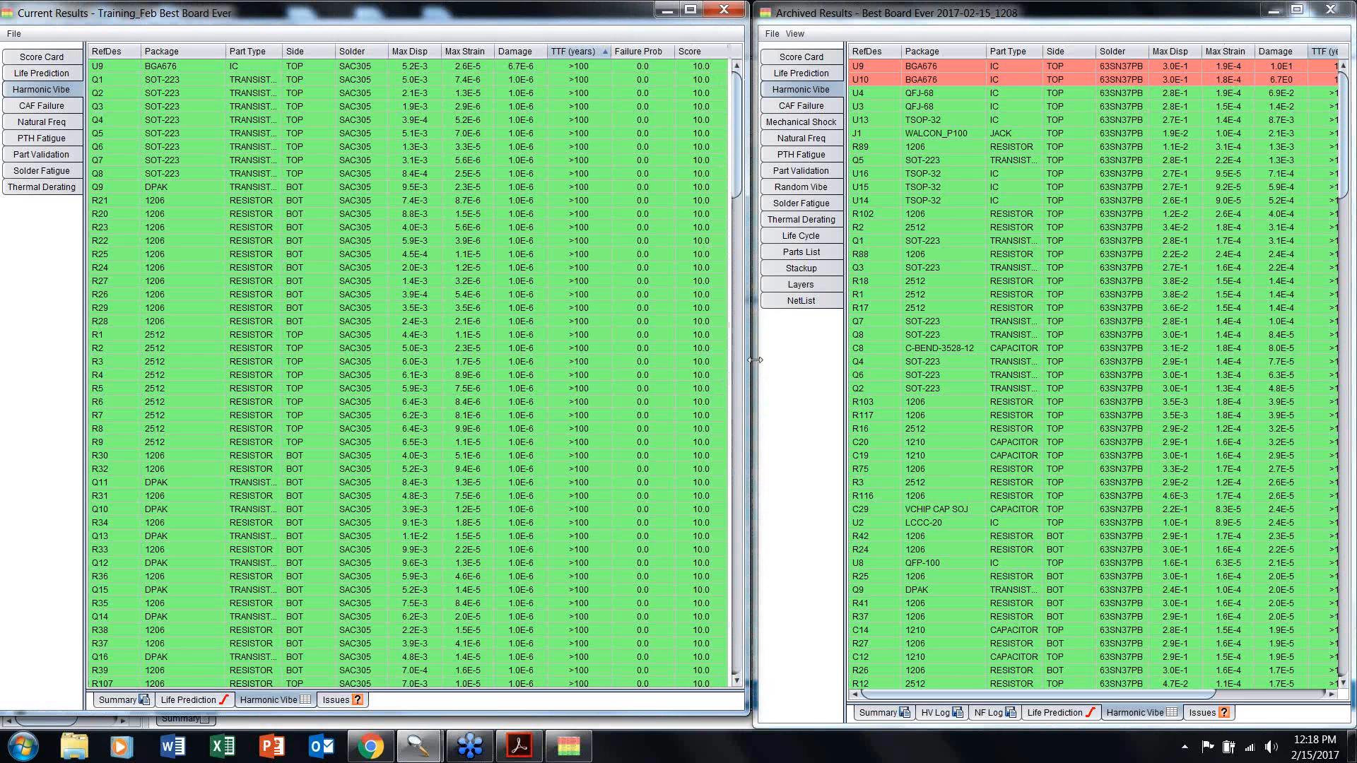
{"action": "left_click", "coordinate": [52, 170]}
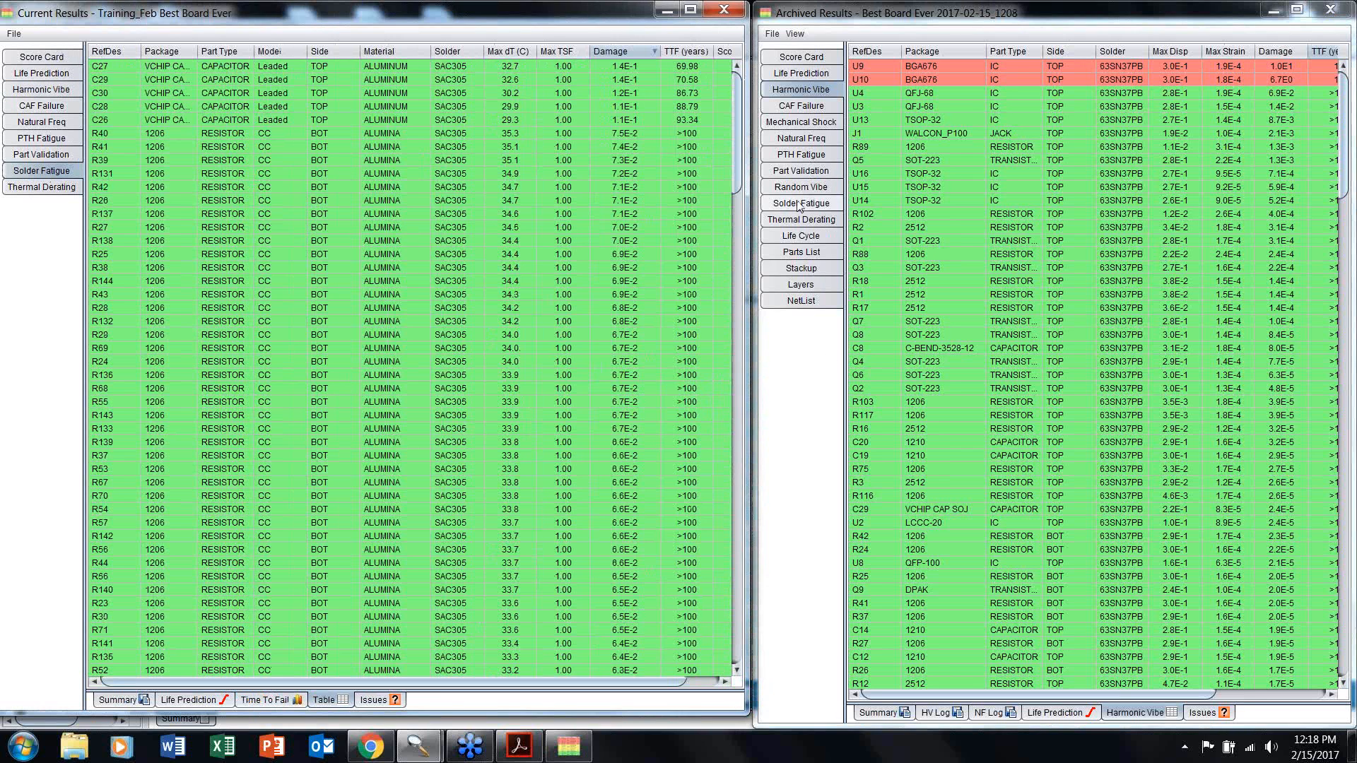
{"action": "left_click", "coordinate": [799, 203]}
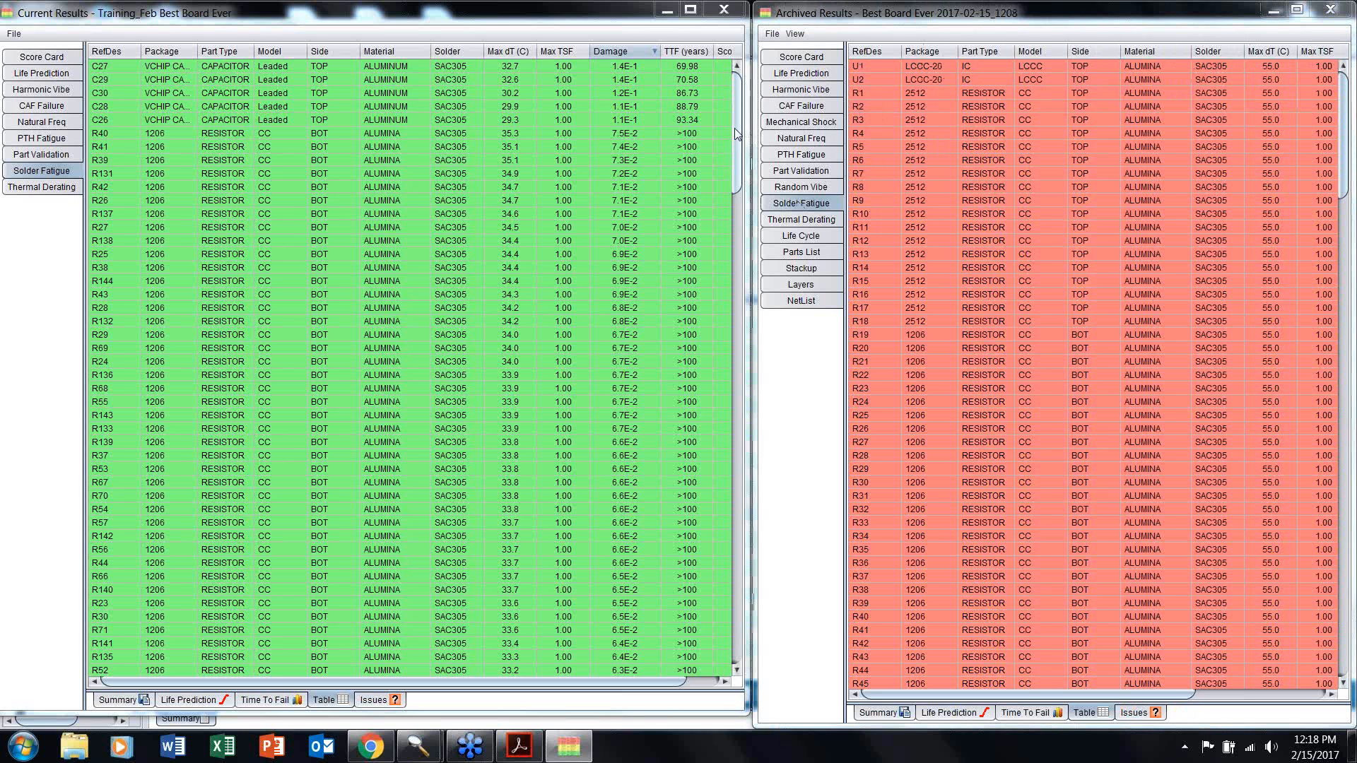
Step: Plot the solder fatigue life prediction for capacitors C26 to C30 and show the curve's full lifetime range, minimizing the archived results
{"action": "left_click", "coordinate": [97, 56]}
{"action": "left_click_drag", "start_coordinate": [182, 71], "coordinate": [186, 118]}
{"action": "right_click", "coordinate": [186, 119]}
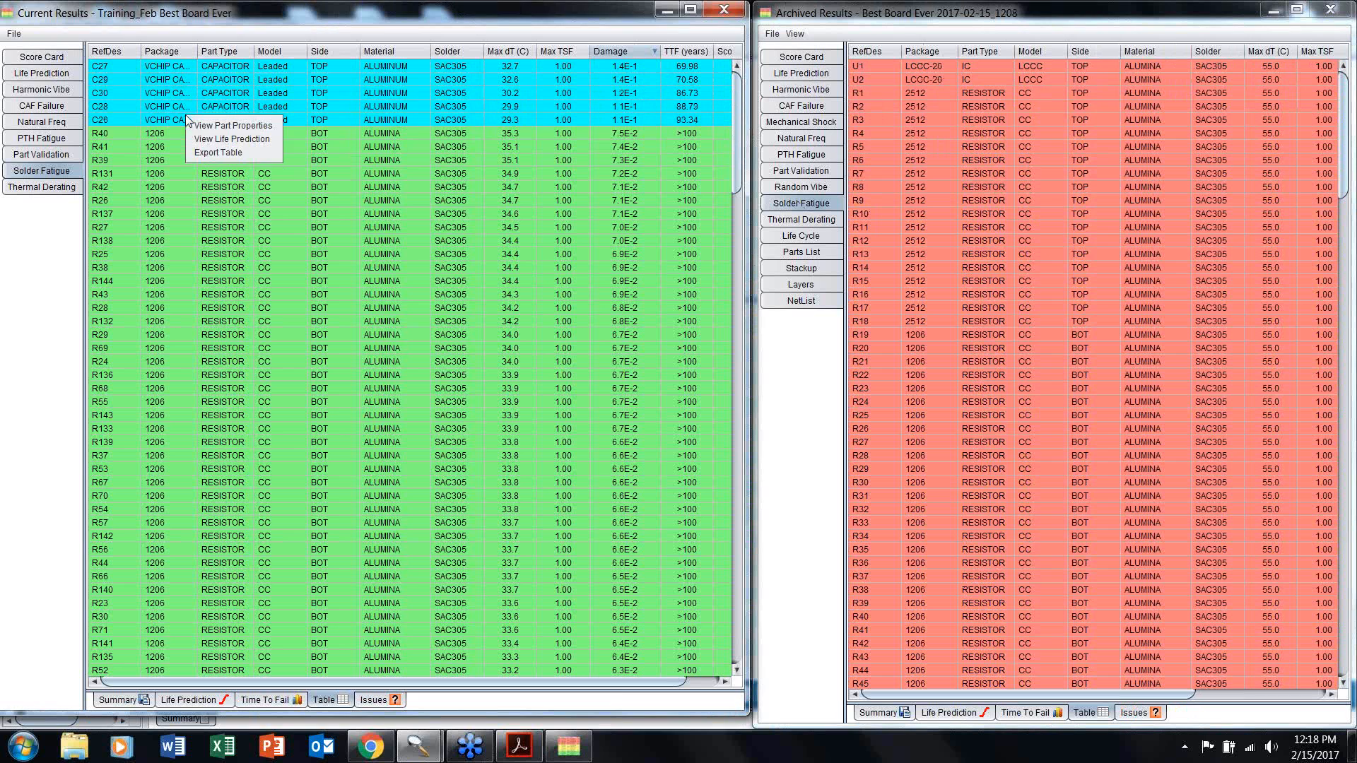
{"action": "left_click", "coordinate": [232, 139]}
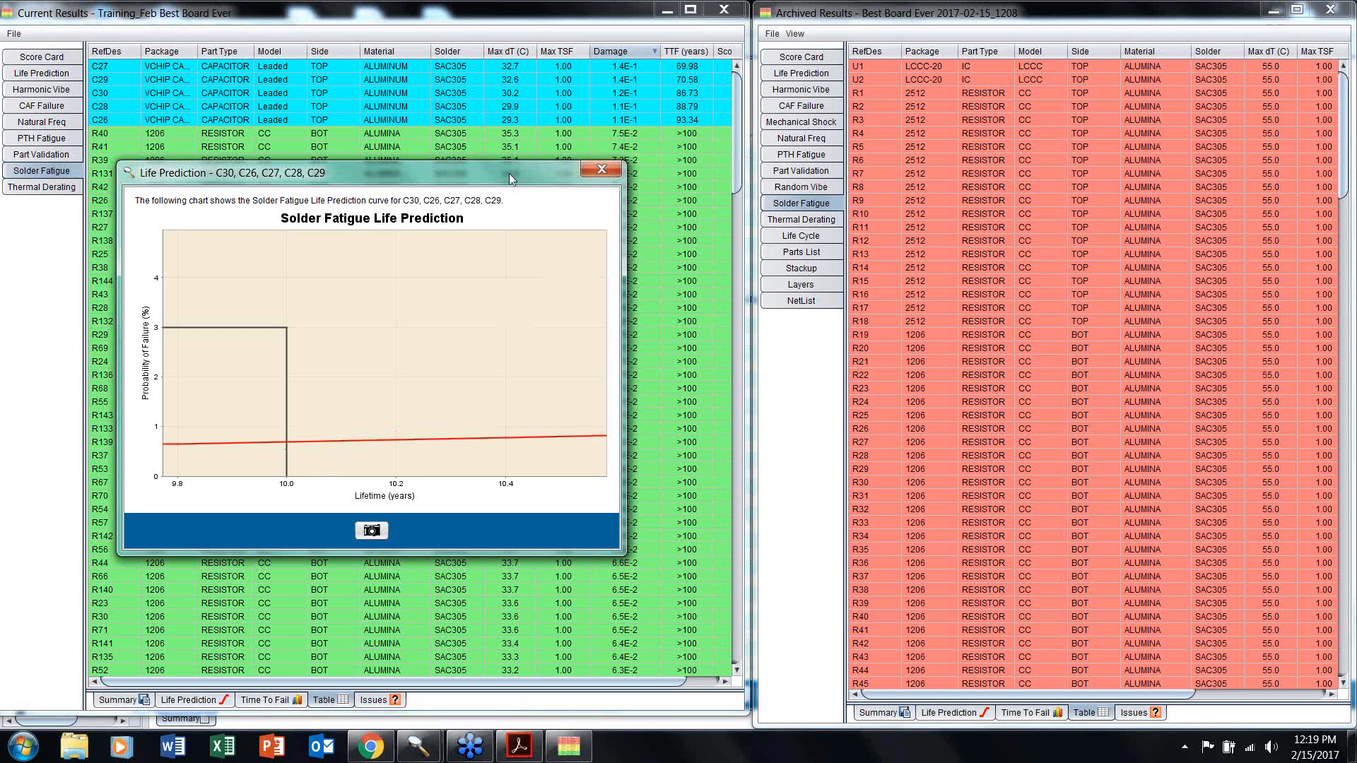
{"action": "left_click_drag", "start_coordinate": [526, 178], "coordinate": [1234, 126]}
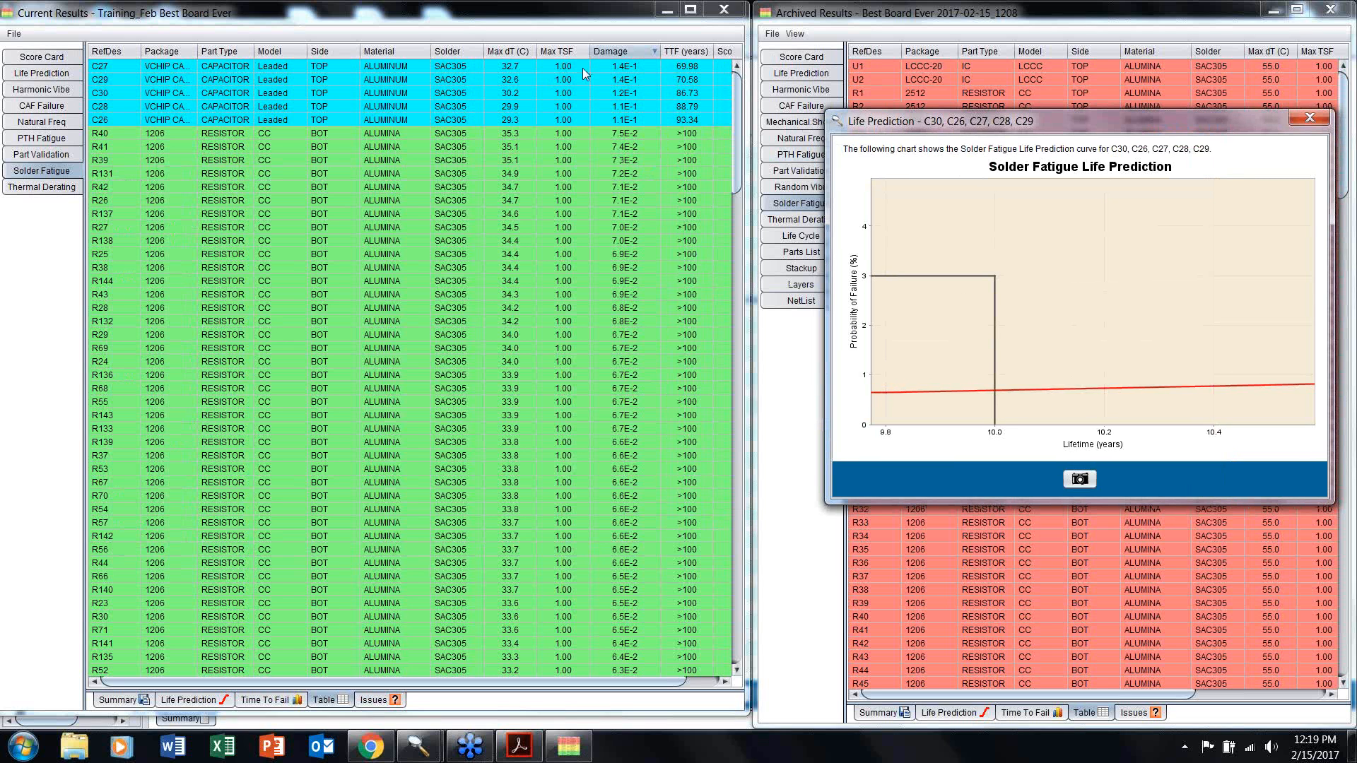
{"action": "left_click", "coordinate": [1279, 13]}
{"action": "left_click", "coordinate": [1276, 12]}
{"action": "left_click_drag", "start_coordinate": [1060, 116], "coordinate": [1067, 14]}
{"action": "left_click_drag", "start_coordinate": [1116, 243], "coordinate": [975, 238]}
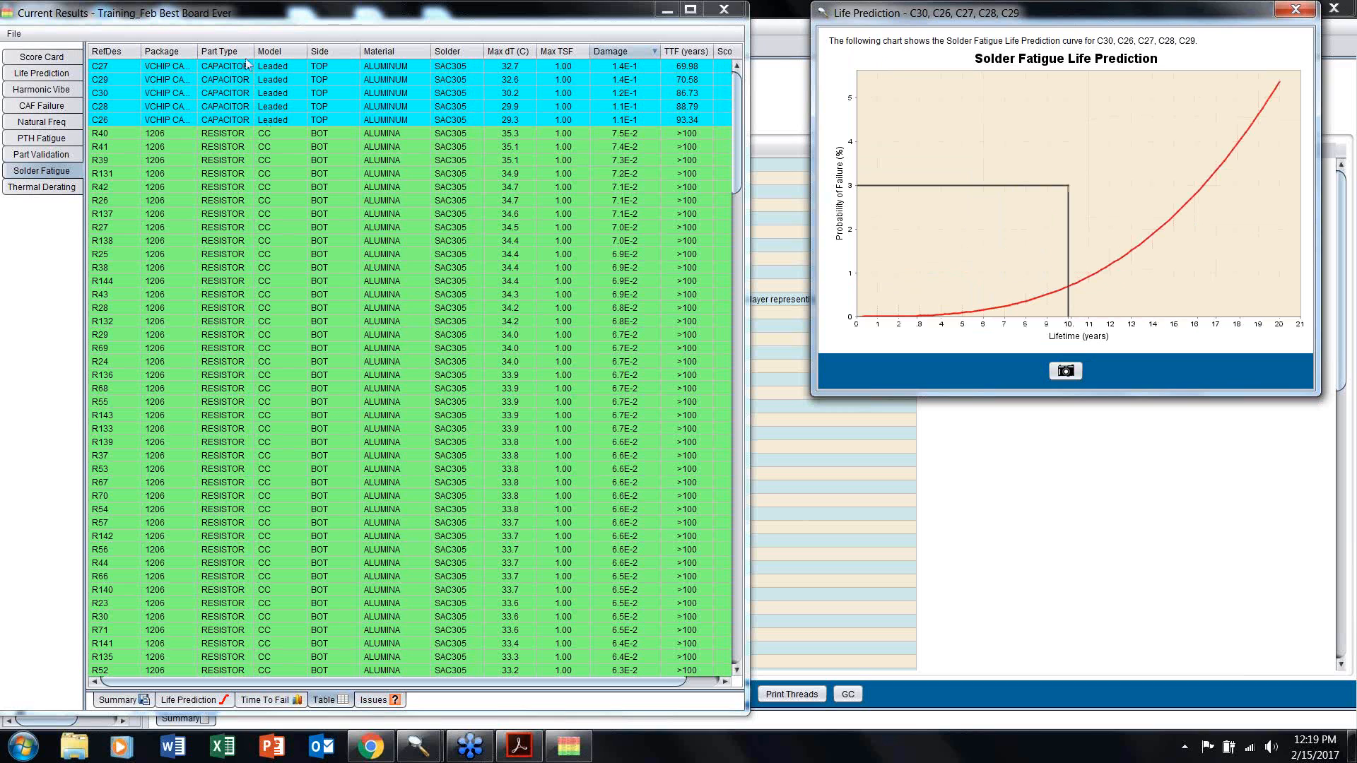
Step: Plot the solder fatigue life prediction for all components from R40 through U7 in the Solder Fatigue table
{"action": "left_click", "coordinate": [264, 136]}
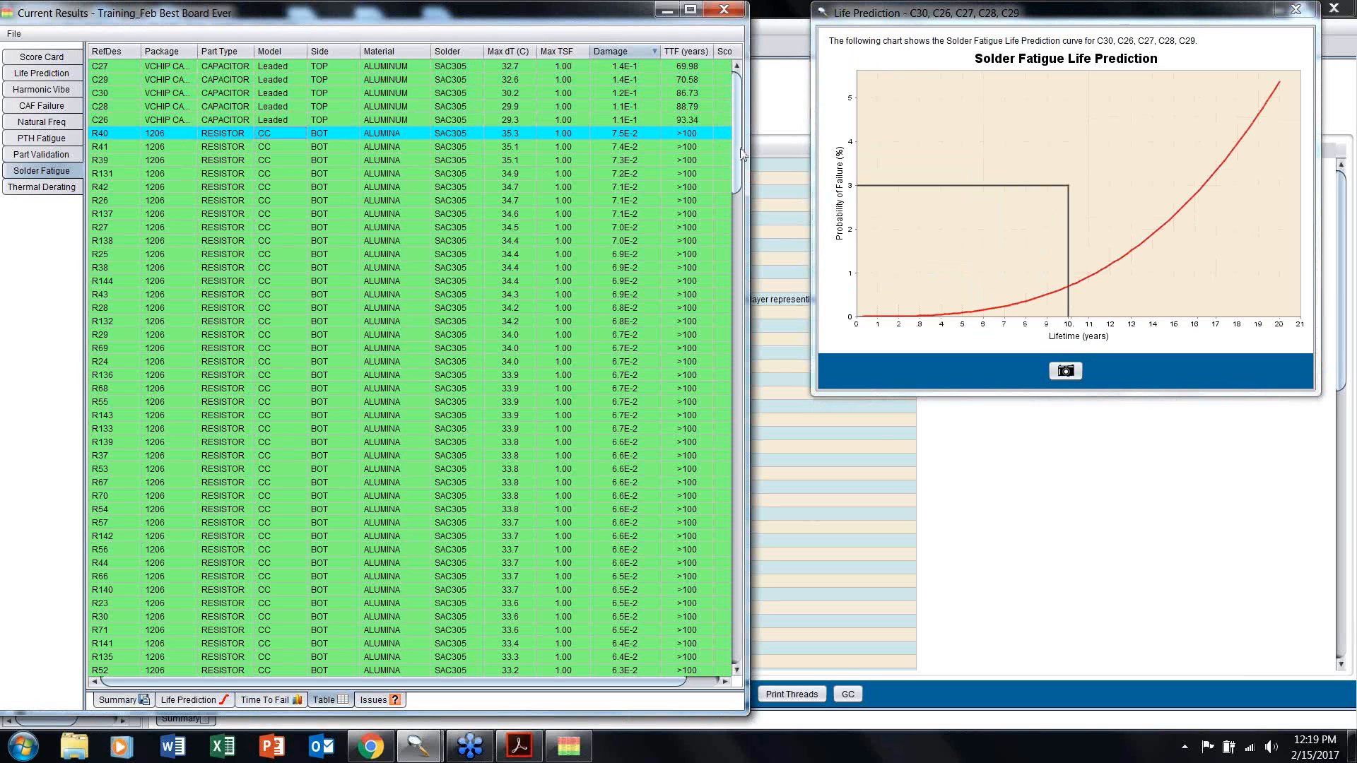
{"action": "left_click_drag", "start_coordinate": [739, 150], "coordinate": [681, 672]}
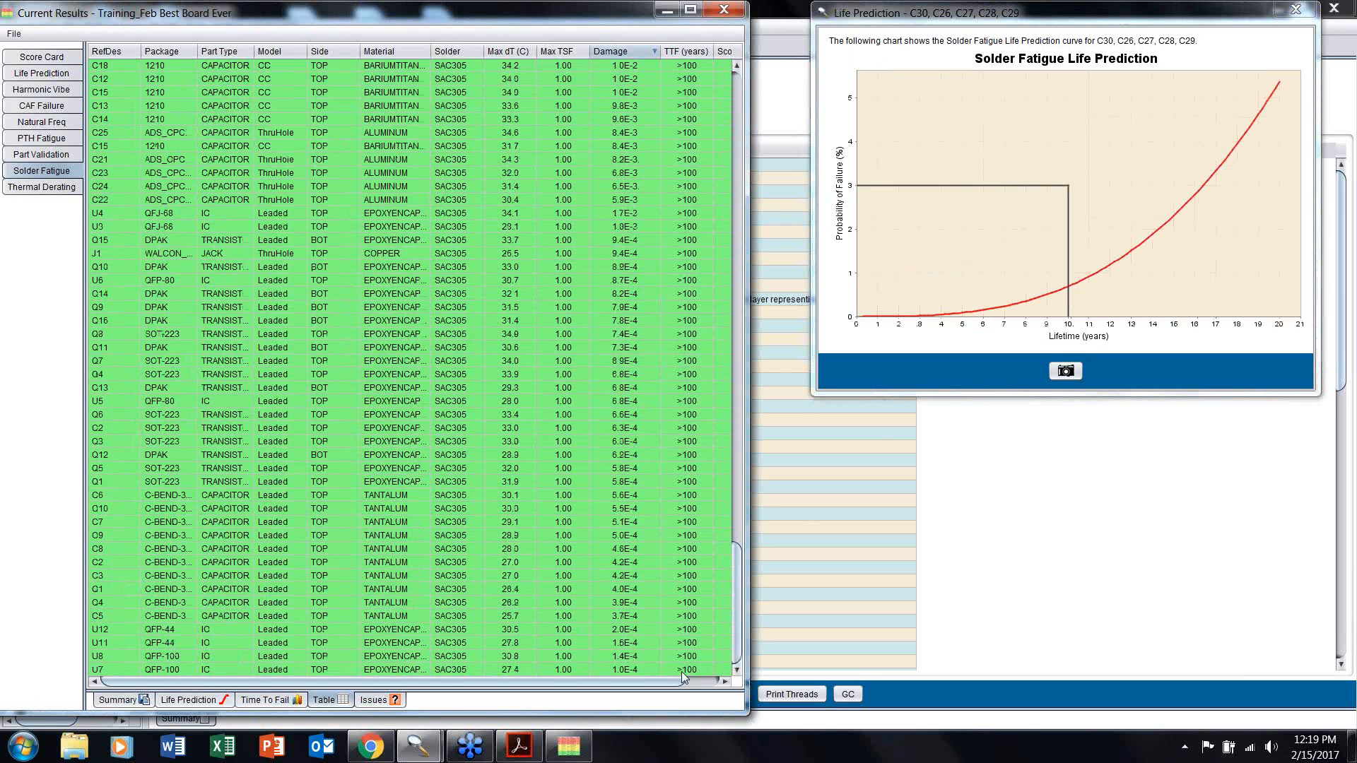
{"action": "left_click", "coordinate": [681, 669], "text": "shift"}
{"action": "right_click", "coordinate": [656, 590]}
{"action": "left_click", "coordinate": [683, 612]}
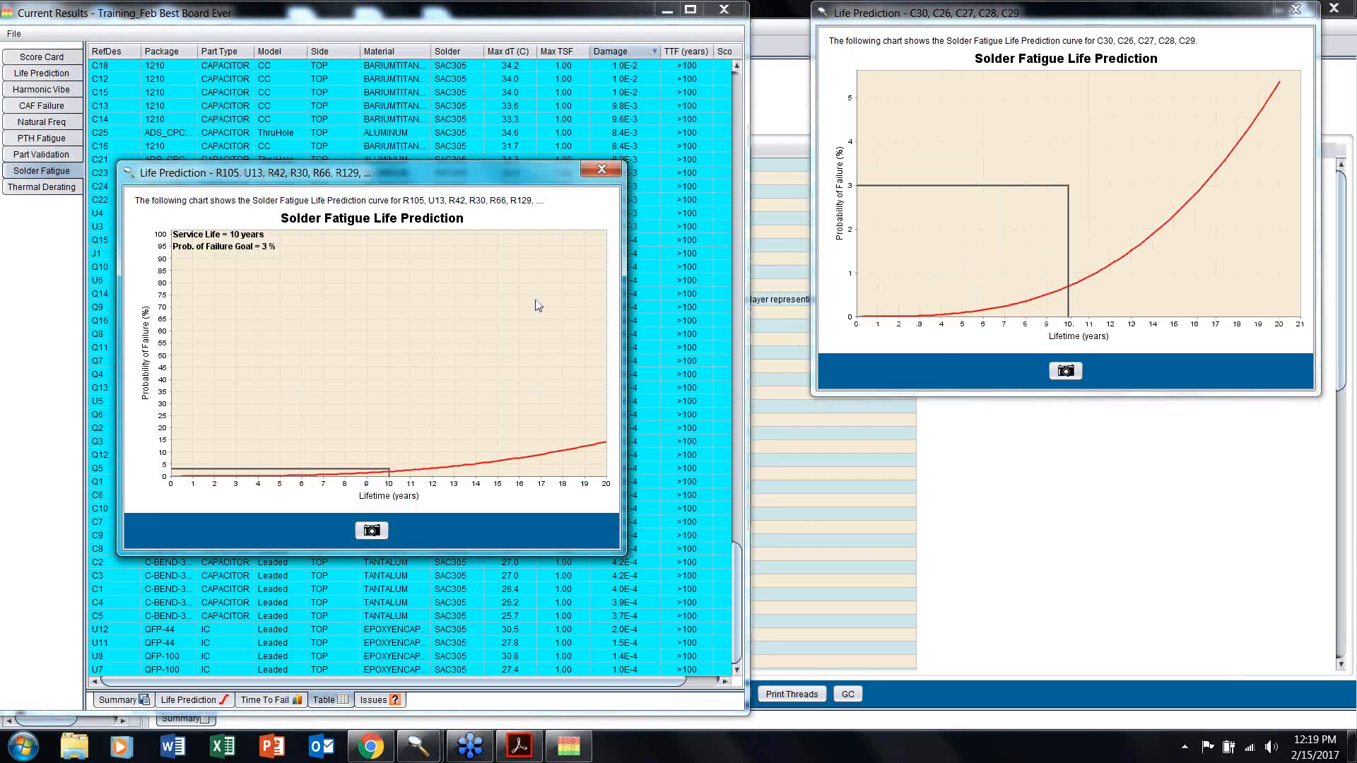
Step: Show the R40 to U7 curve over its full lifetime range and place the chart beside the capacitors' chart
{"action": "left_click_drag", "start_coordinate": [476, 168], "coordinate": [1024, 155]}
{"action": "left_click_drag", "start_coordinate": [938, 474], "coordinate": [944, 474]}
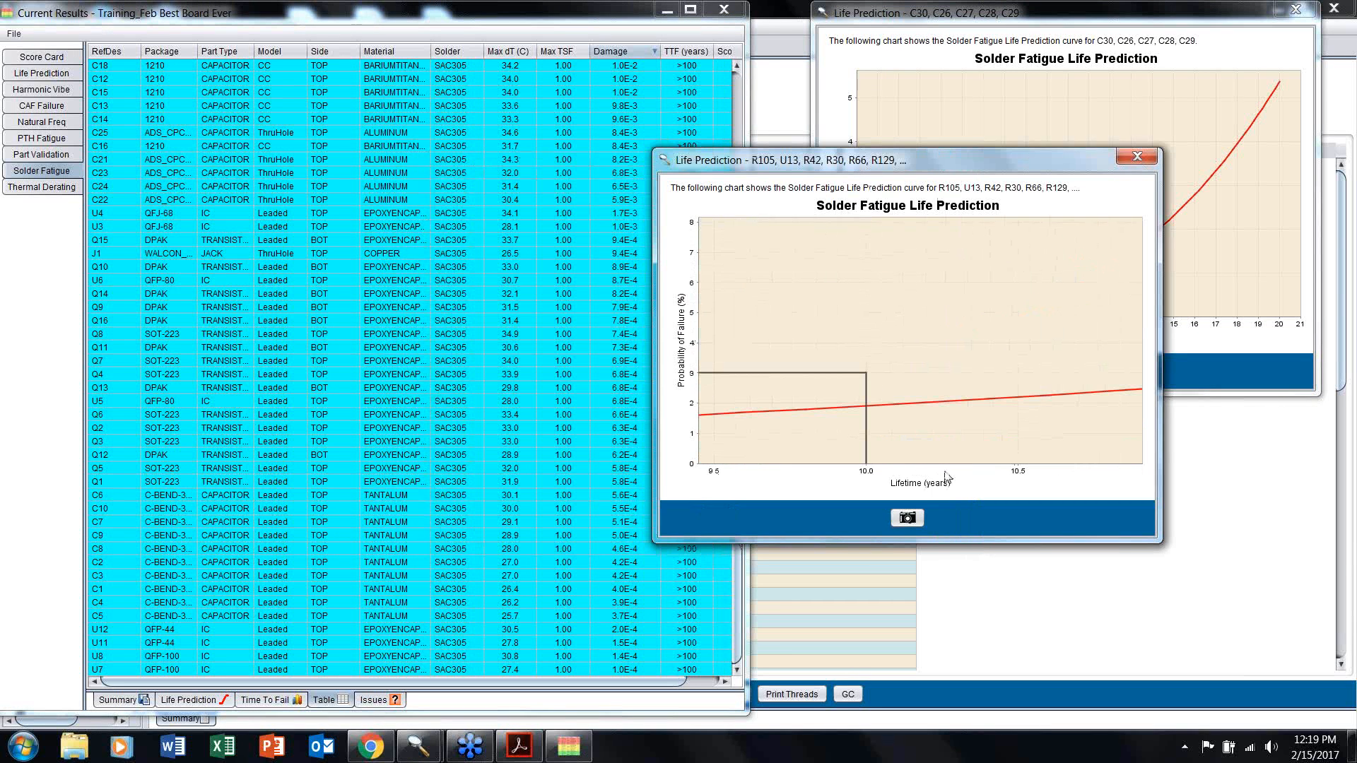
{"action": "left_click_drag", "start_coordinate": [986, 356], "coordinate": [846, 348]}
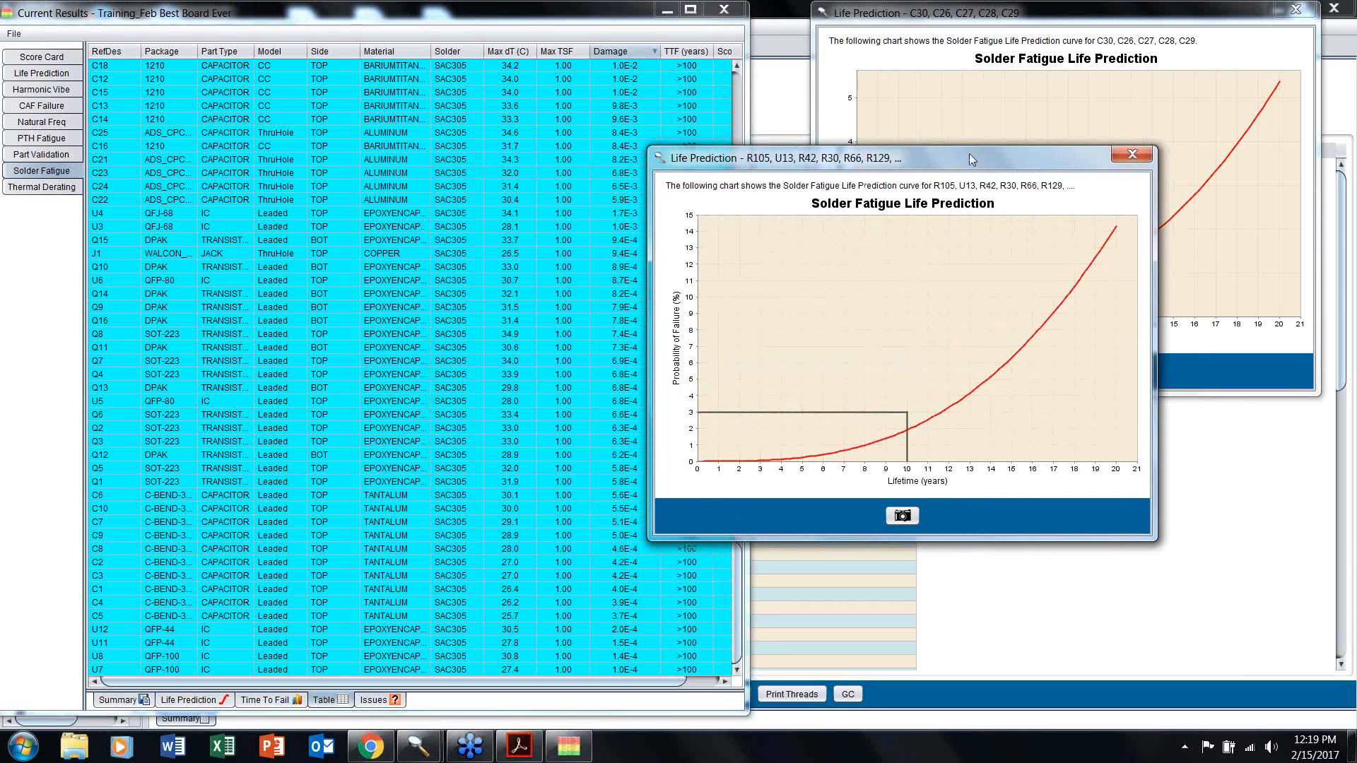
{"action": "left_click_drag", "start_coordinate": [969, 154], "coordinate": [601, 14]}
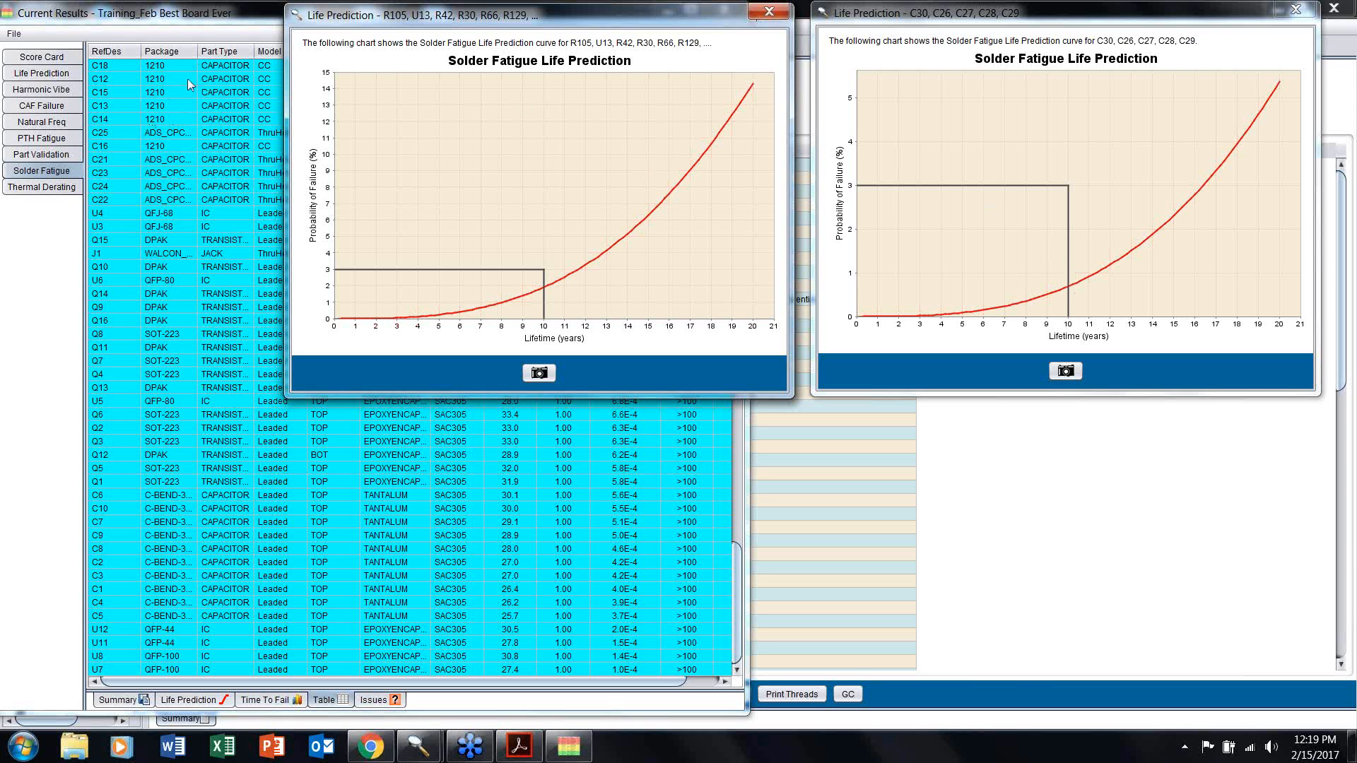
Step: Compare the board's combined Solder Fatigue life prediction with the R40 to U7 curve, enlarging both around 10 years
{"action": "left_click_drag", "start_coordinate": [424, 14], "coordinate": [1016, 44]}
{"action": "left_click_drag", "start_coordinate": [736, 580], "coordinate": [739, 106]}
{"action": "left_click_drag", "start_coordinate": [1087, 48], "coordinate": [406, 58]}
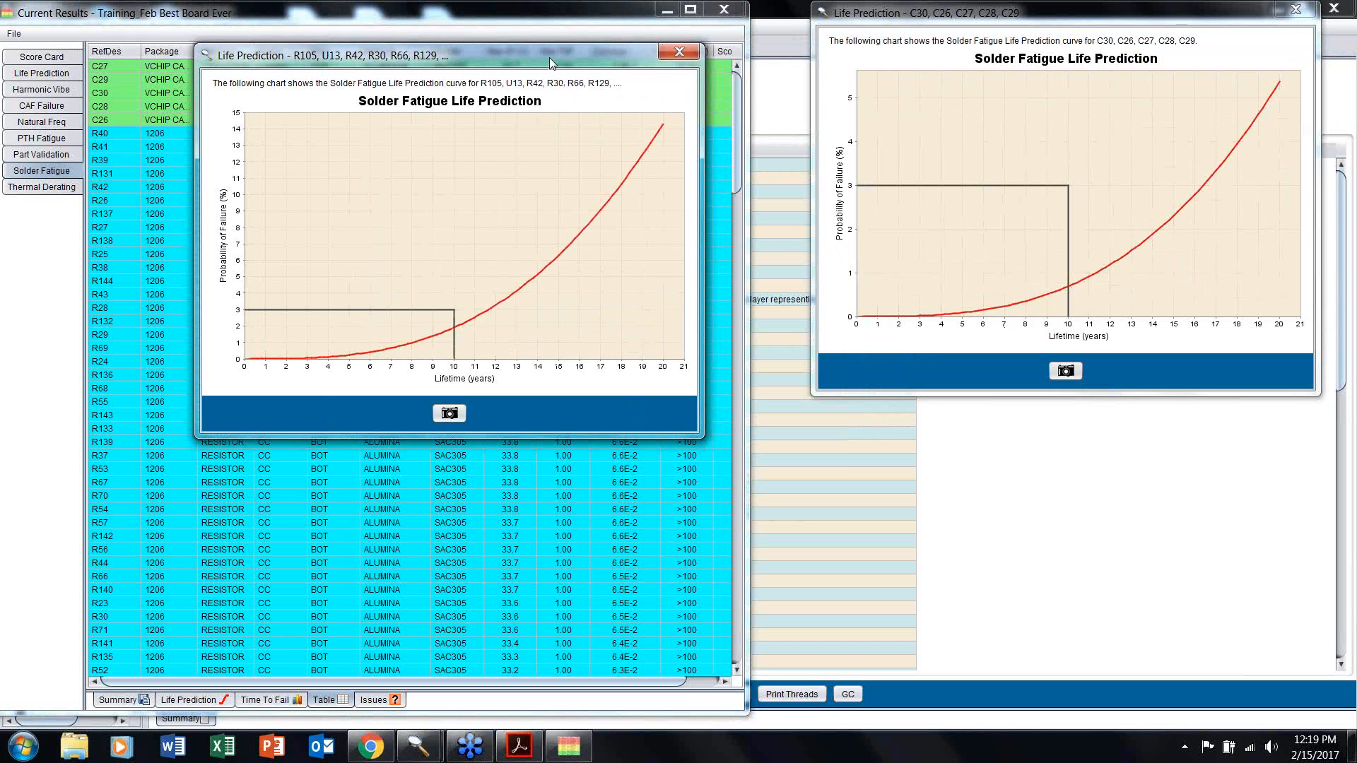
{"action": "left_click_drag", "start_coordinate": [503, 63], "coordinate": [1077, 272]}
{"action": "left_click", "coordinate": [205, 699]}
{"action": "left_click_drag", "start_coordinate": [387, 564], "coordinate": [429, 633]}
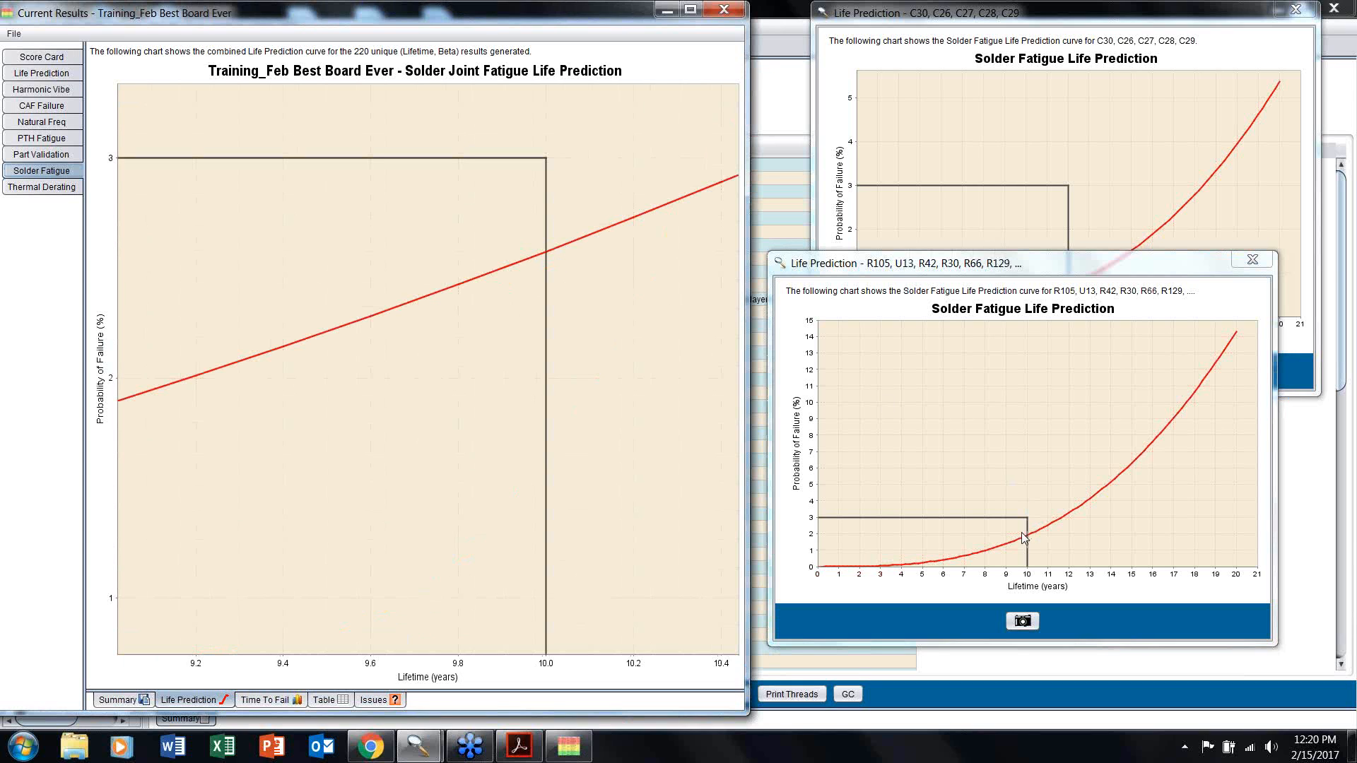
{"action": "left_click_drag", "start_coordinate": [1017, 520], "coordinate": [1055, 567]}
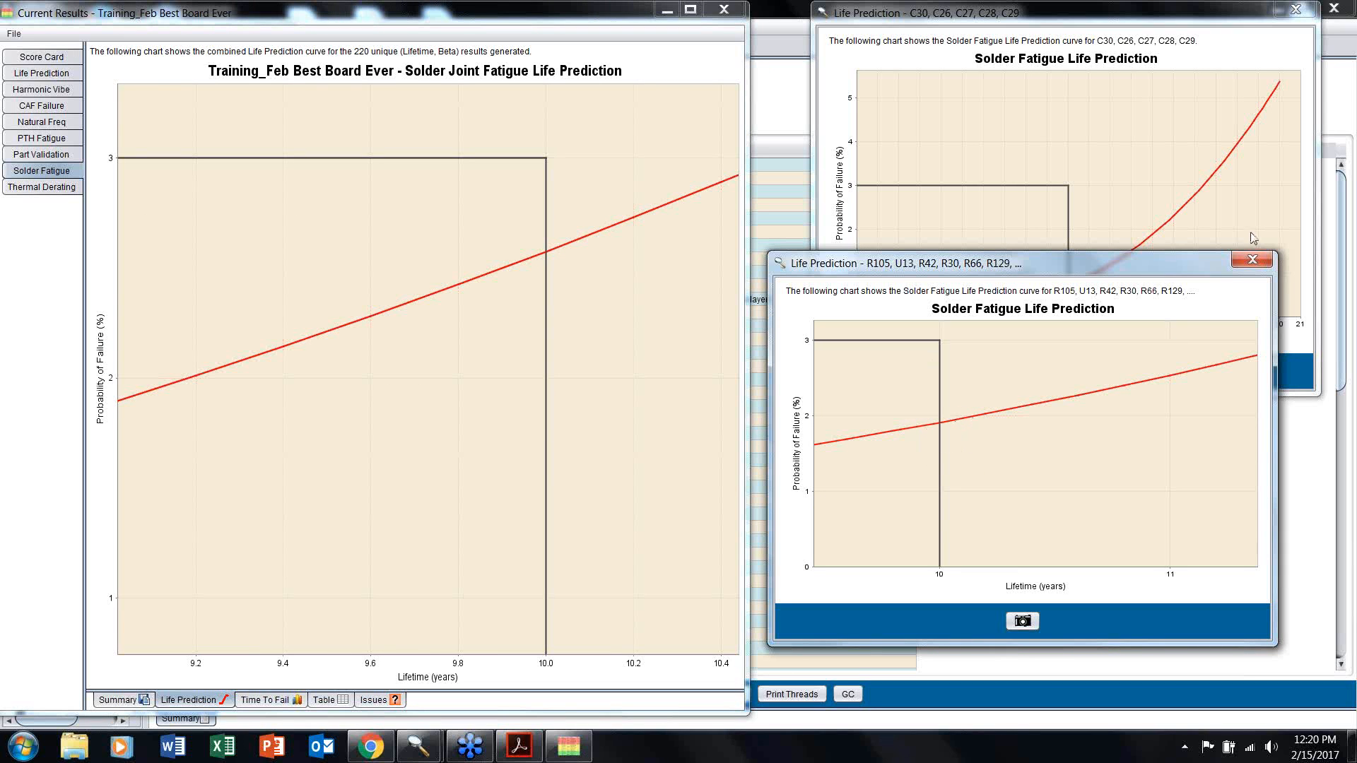
Step: Close both component life prediction charts and the current results window
{"action": "left_click", "coordinate": [1252, 259]}
{"action": "left_click", "coordinate": [1295, 9]}
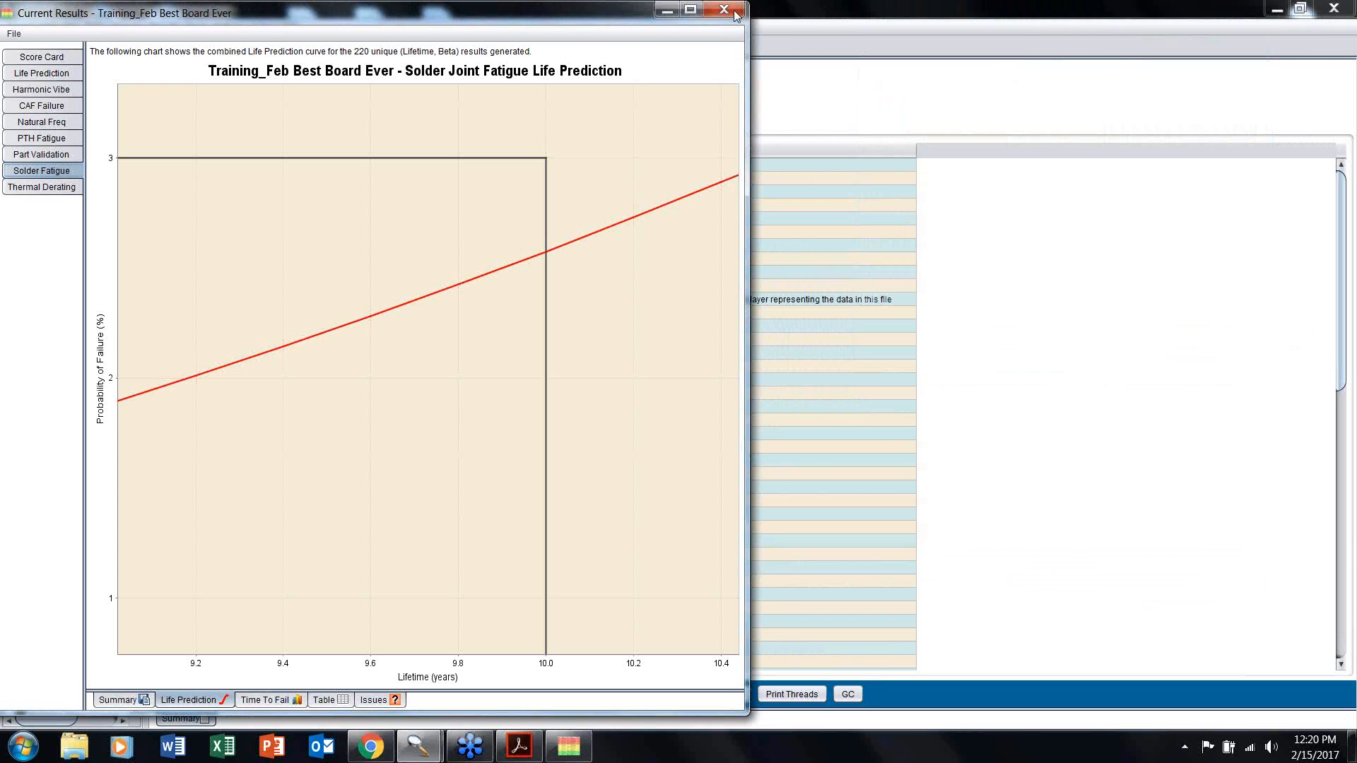
{"action": "left_click", "coordinate": [731, 13]}
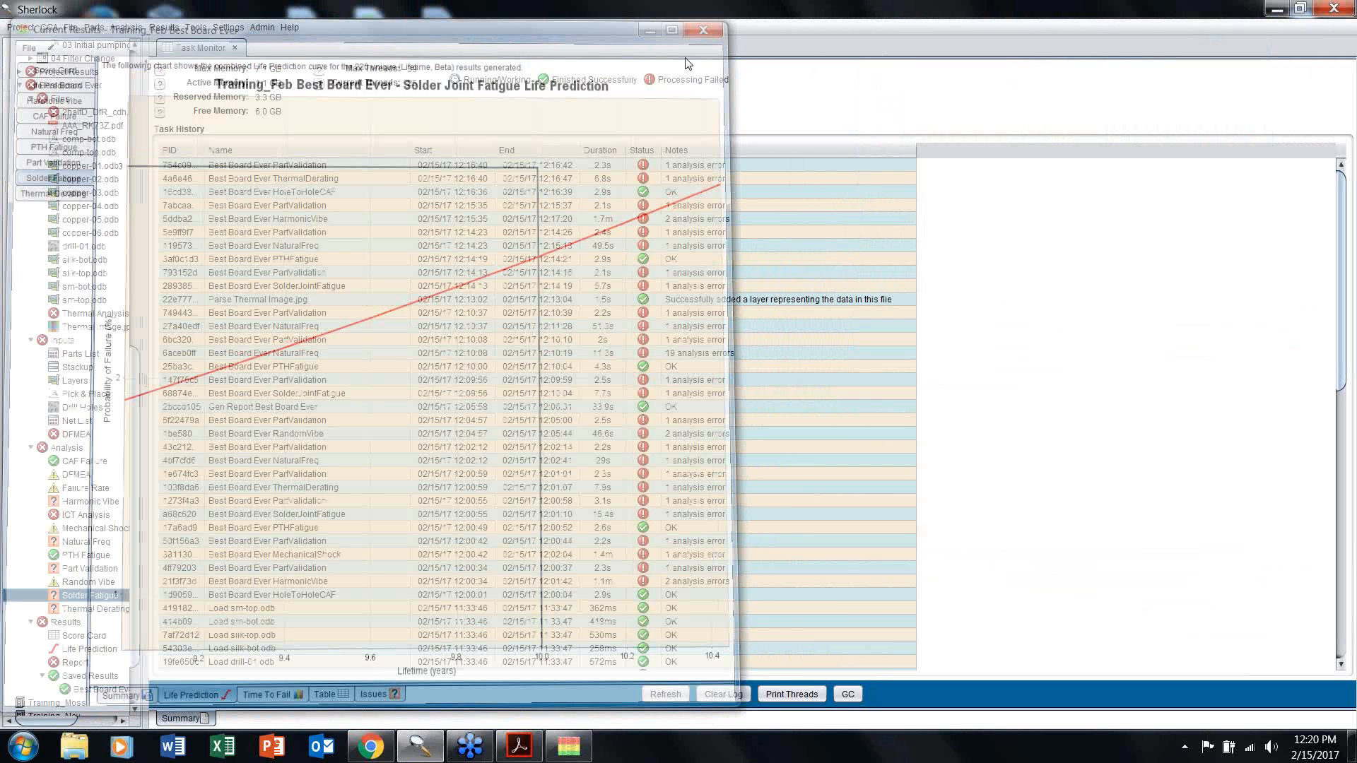
Step: Generate the circuit card report from the results of Best Board Ever
{"action": "scroll", "coordinate": [71, 424], "scroll_direction": "down", "scroll_amount": 5}
{"action": "right_click", "coordinate": [74, 589]}
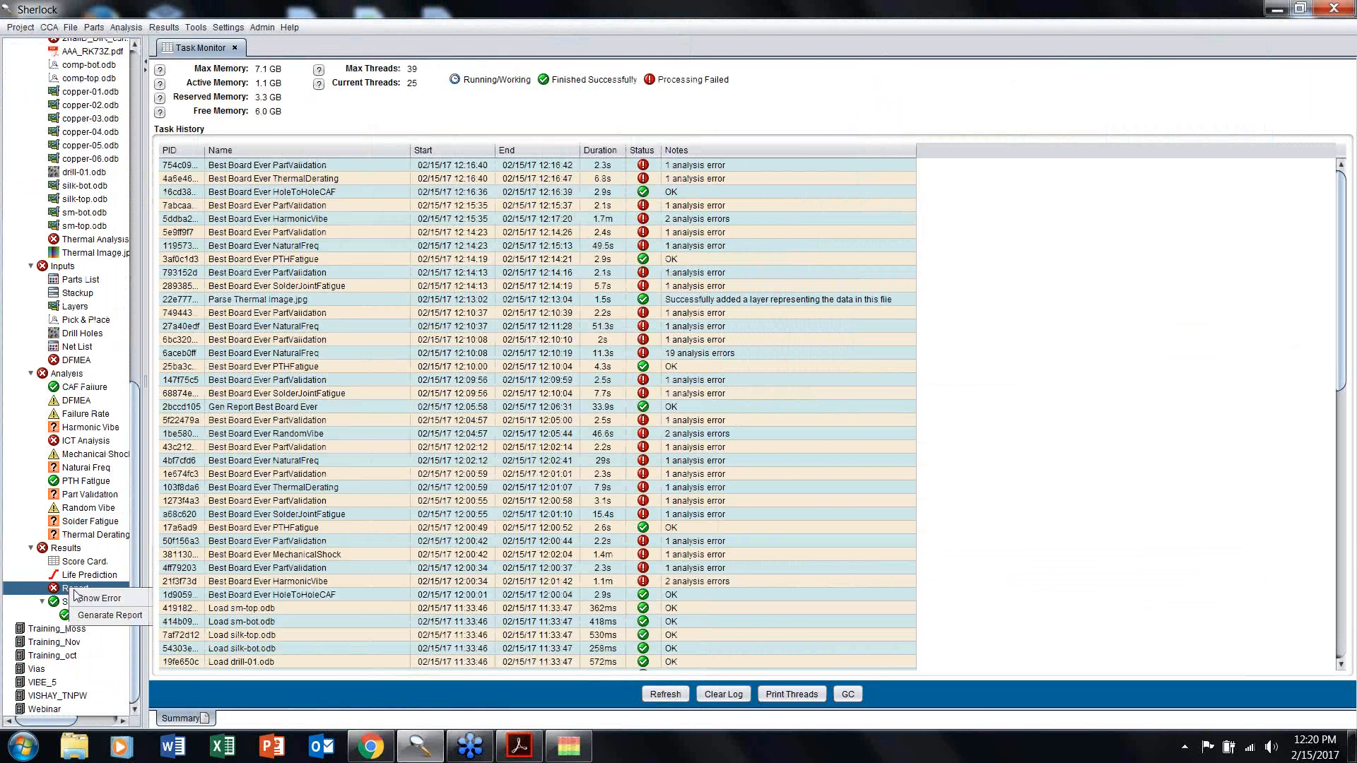
{"action": "left_click", "coordinate": [109, 615]}
{"action": "left_click", "coordinate": [628, 569]}
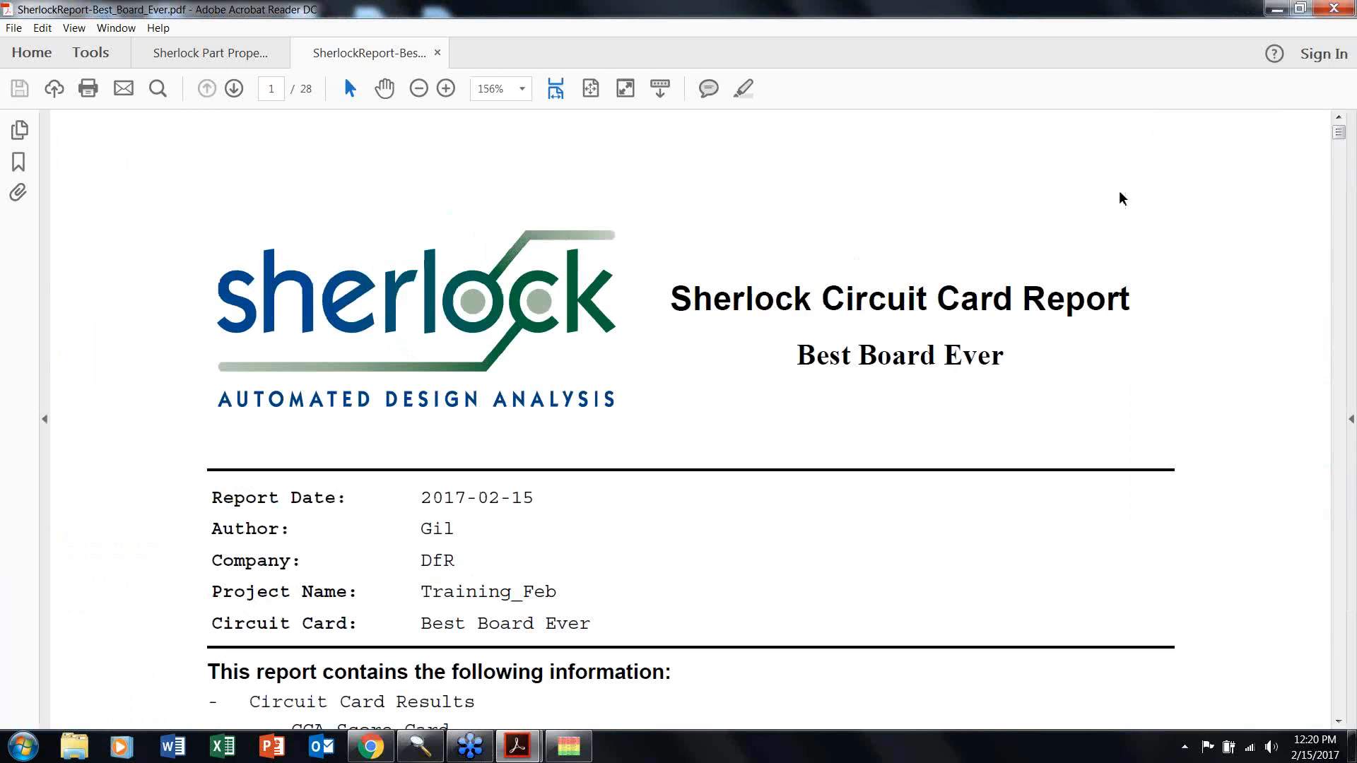
Step: Review the circuit card report's contents list and life prediction pages, close it, and return to Sherlock
{"action": "key", "text": "ctrl+minus"}
{"action": "scroll", "coordinate": [715, 411], "scroll_direction": "down", "scroll_amount": 15}
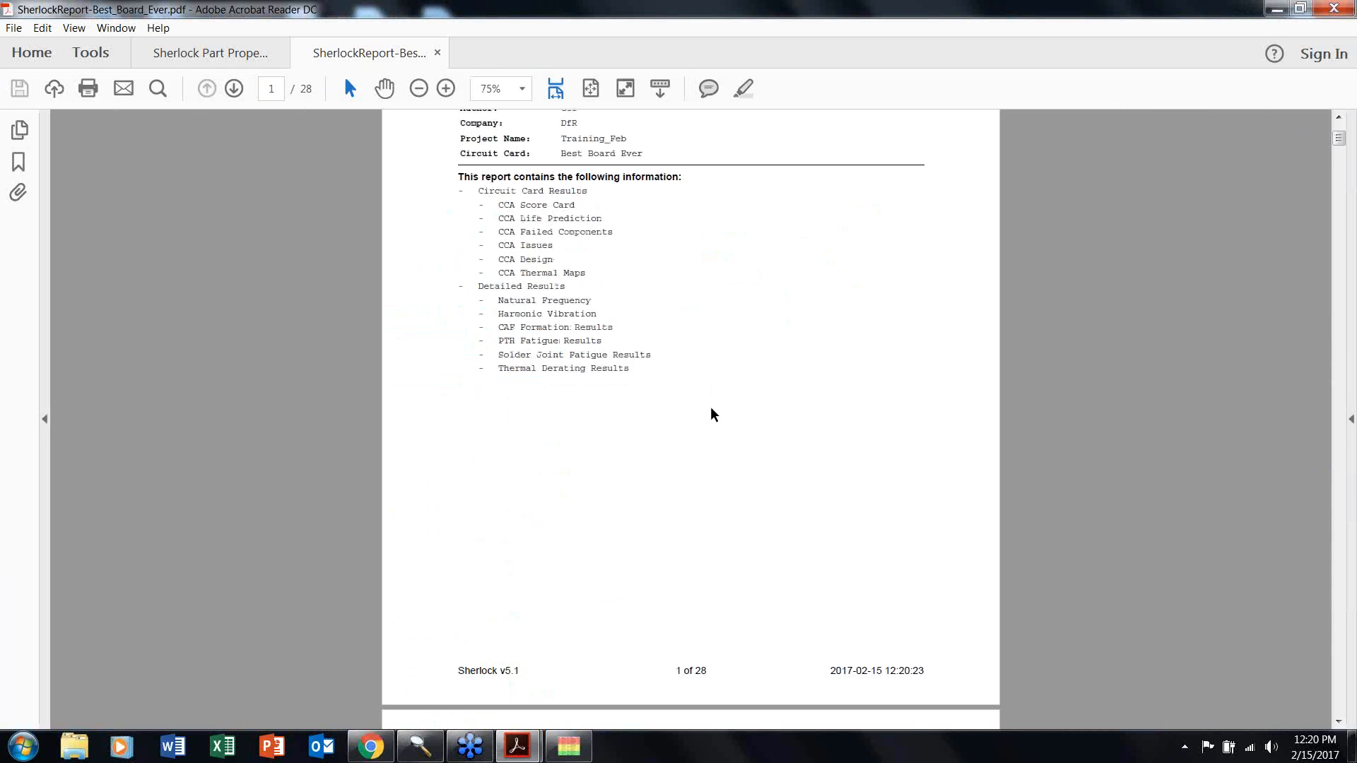
{"action": "scroll", "coordinate": [729, 417], "scroll_direction": "down", "scroll_amount": 3}
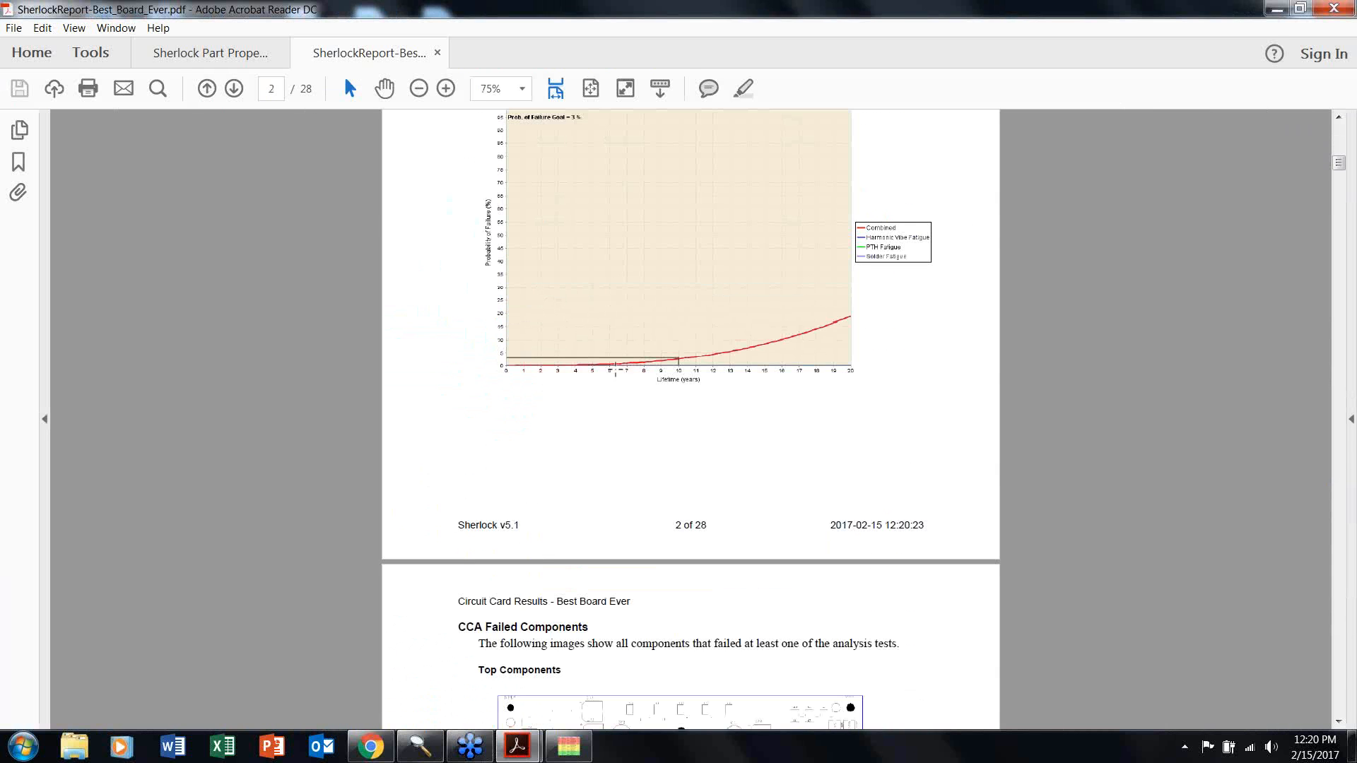
{"action": "left_click", "coordinate": [436, 54]}
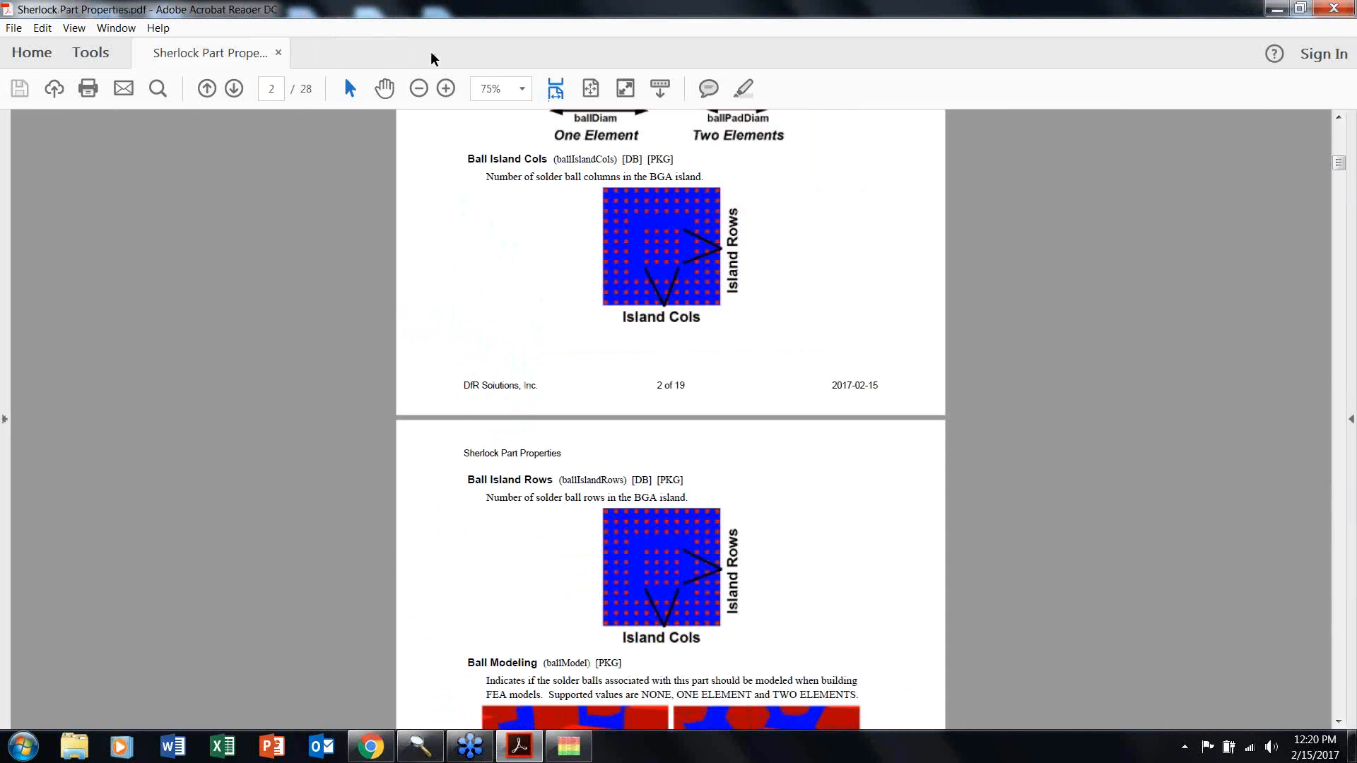
{"action": "left_click", "coordinate": [1279, 11]}
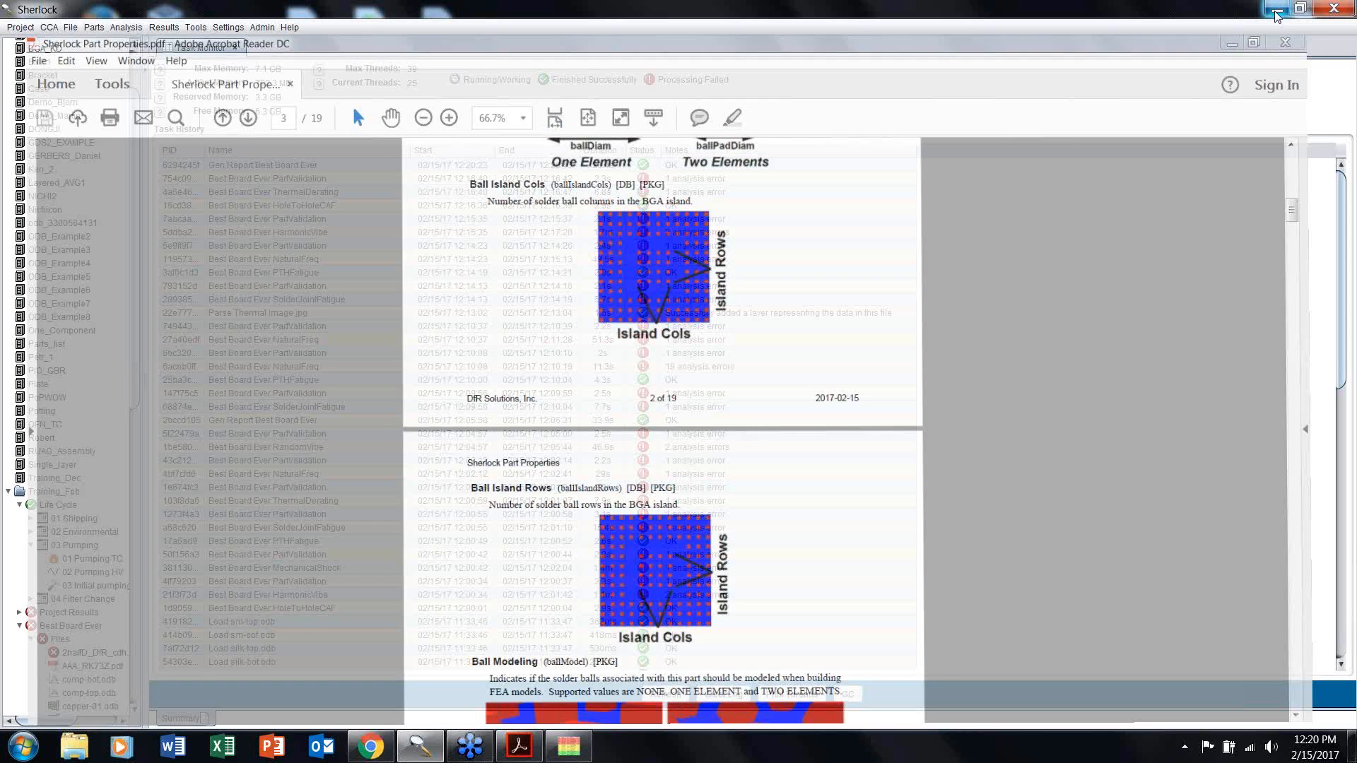
Step: Collapse the Life Cycle and Best Board Ever branches and generate the project report from Training_Feb's Project Results
{"action": "left_click", "coordinate": [19, 505]}
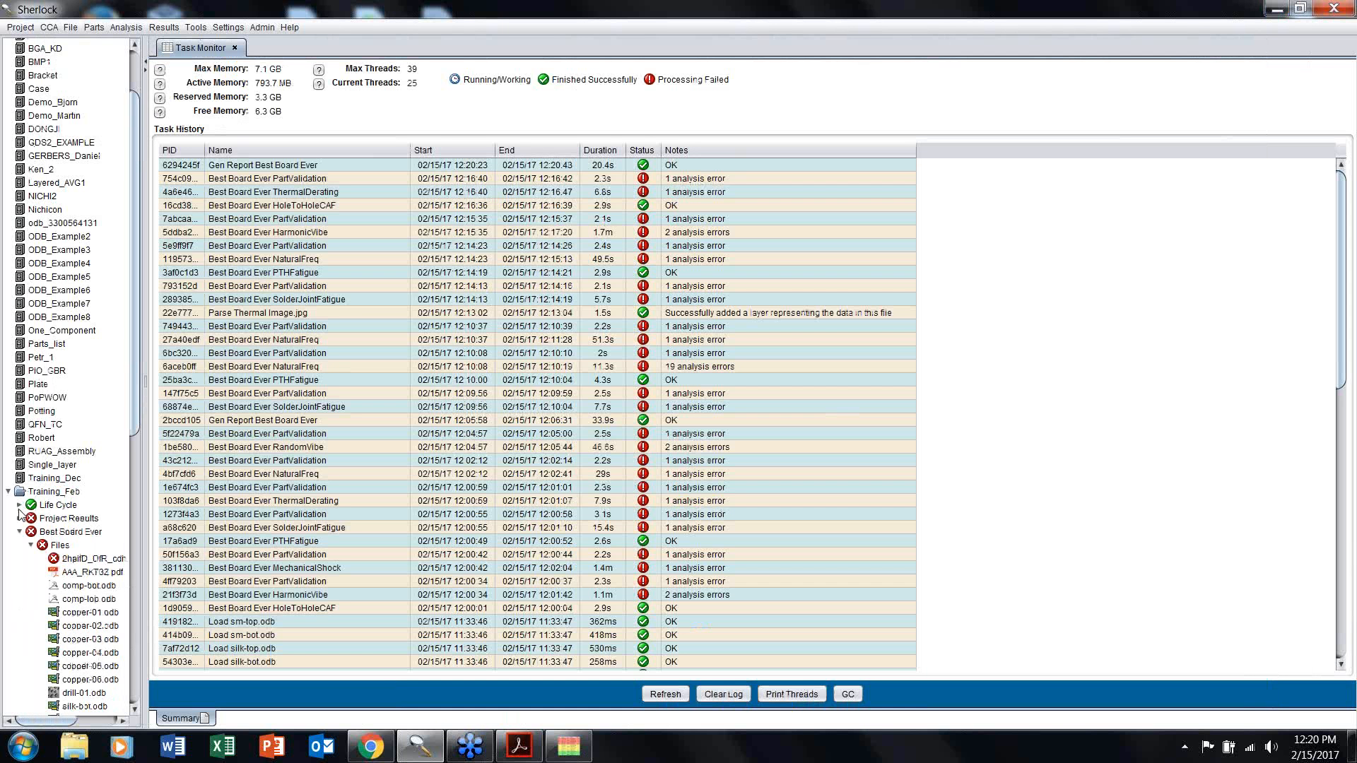
{"action": "scroll", "coordinate": [74, 552], "scroll_direction": "down", "scroll_amount": 7}
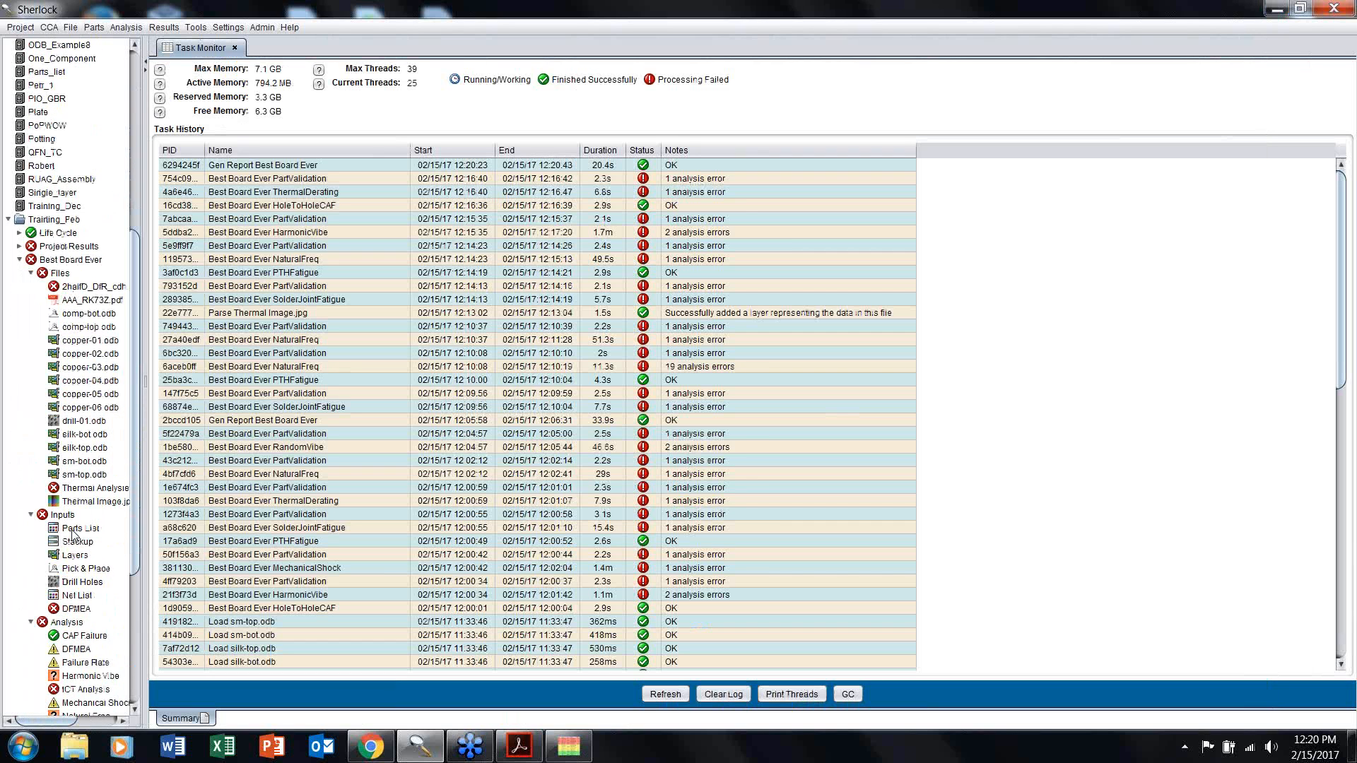
{"action": "left_click", "coordinate": [32, 273]}
{"action": "left_click", "coordinate": [31, 286]}
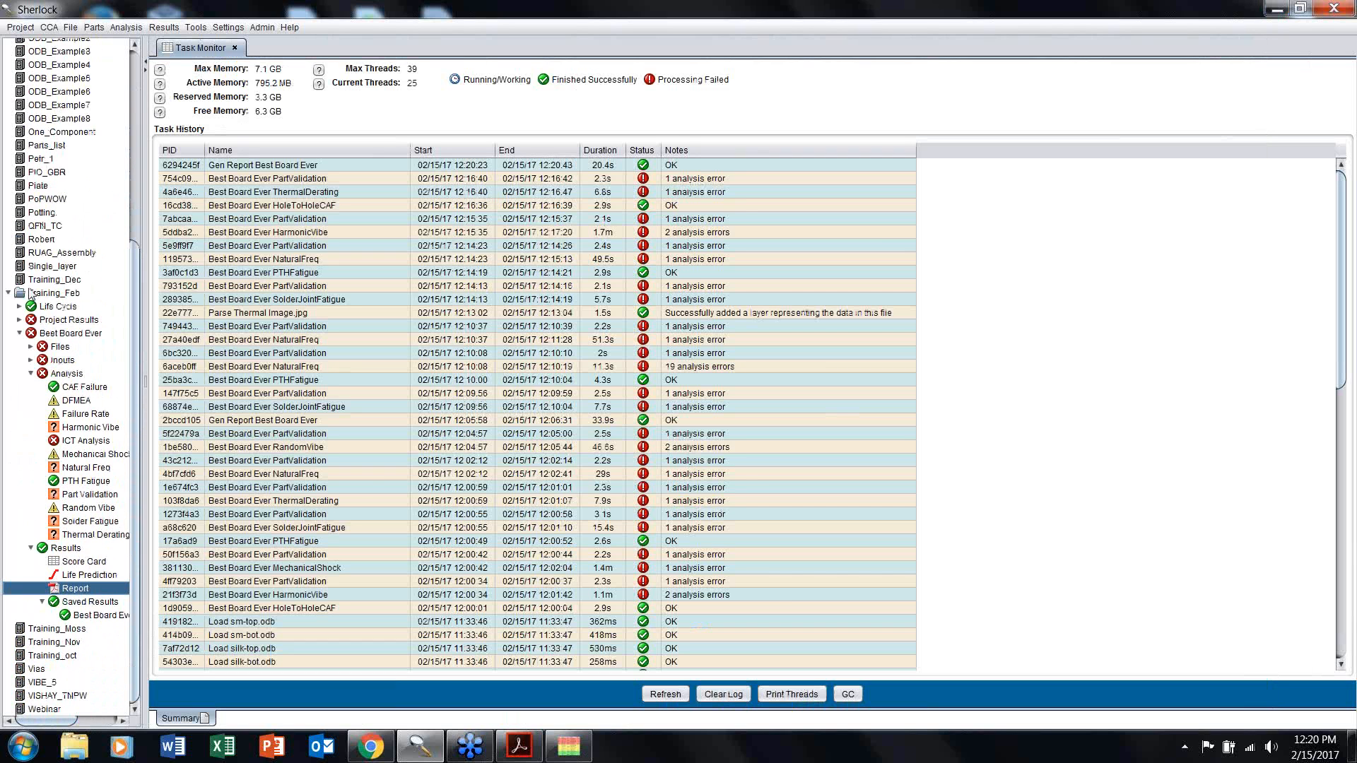
{"action": "left_click", "coordinate": [19, 333]}
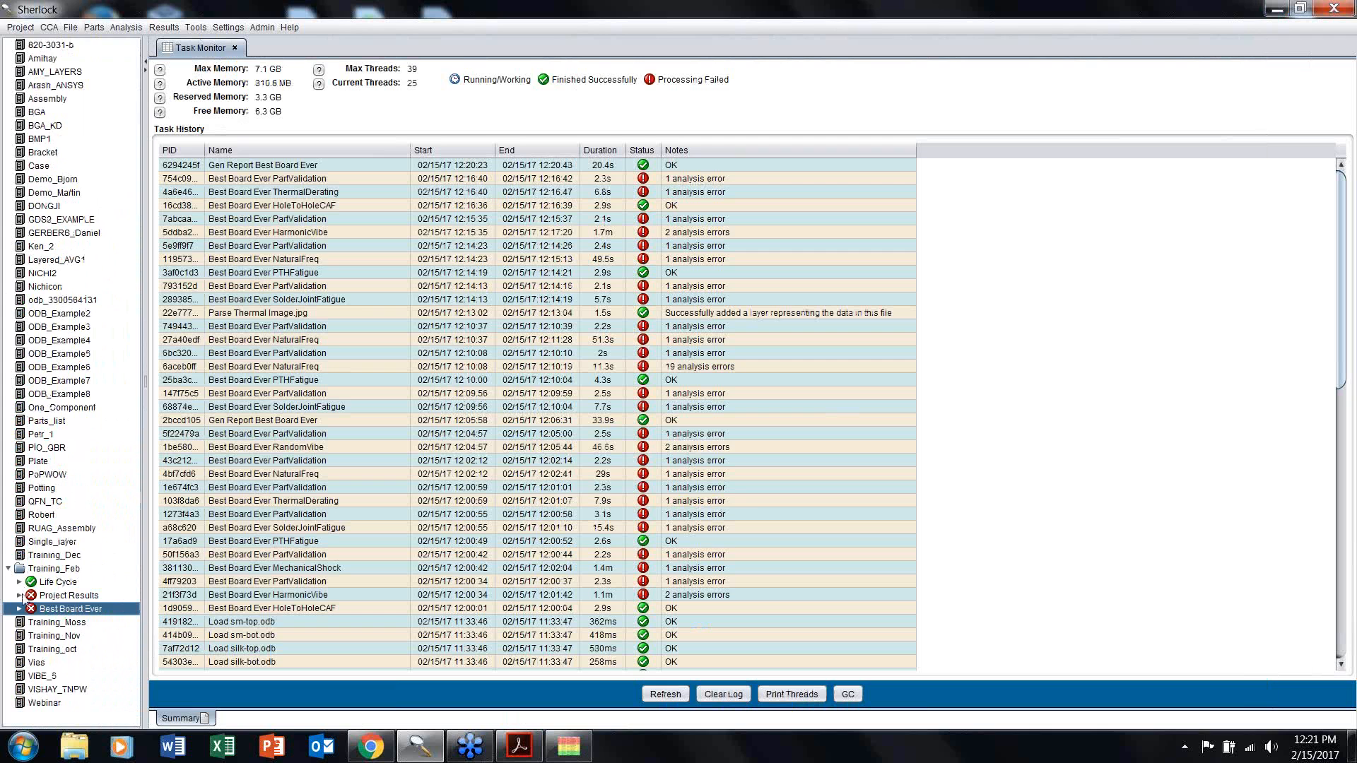
{"action": "left_click", "coordinate": [19, 572]}
{"action": "double_click", "coordinate": [63, 612]}
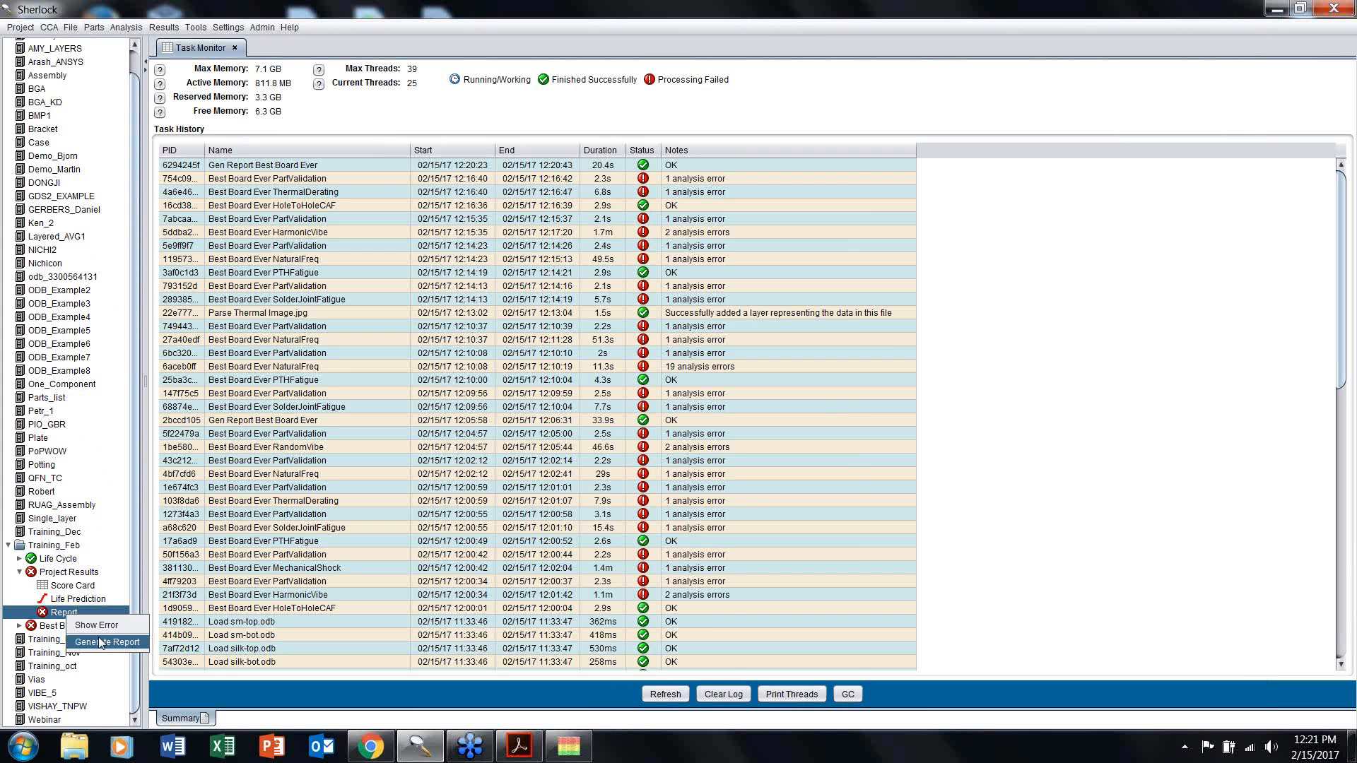
{"action": "left_click", "coordinate": [628, 659]}
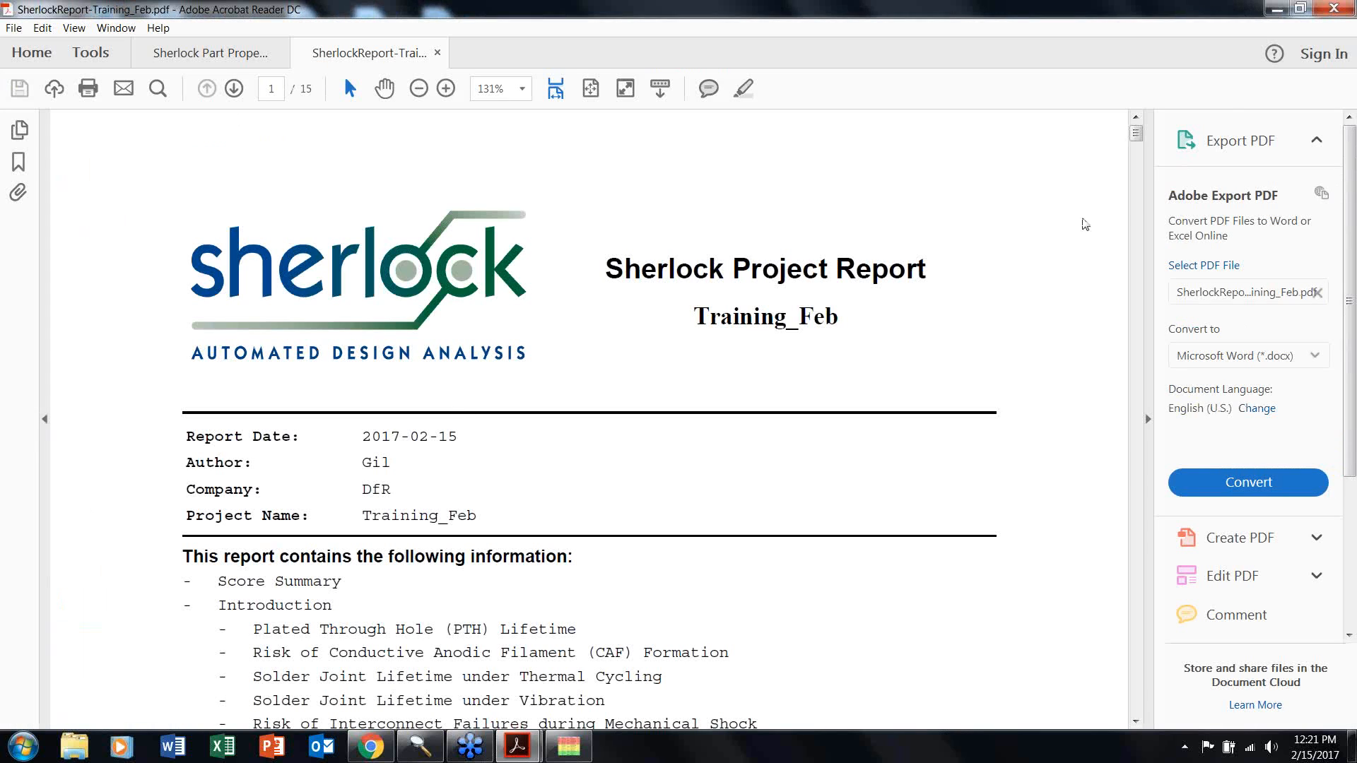
Step: Examine the project report's contents list, Score Summary page and the start of its Introduction
{"action": "scroll", "coordinate": [667, 359], "scroll_direction": "down", "scroll_amount": 3}
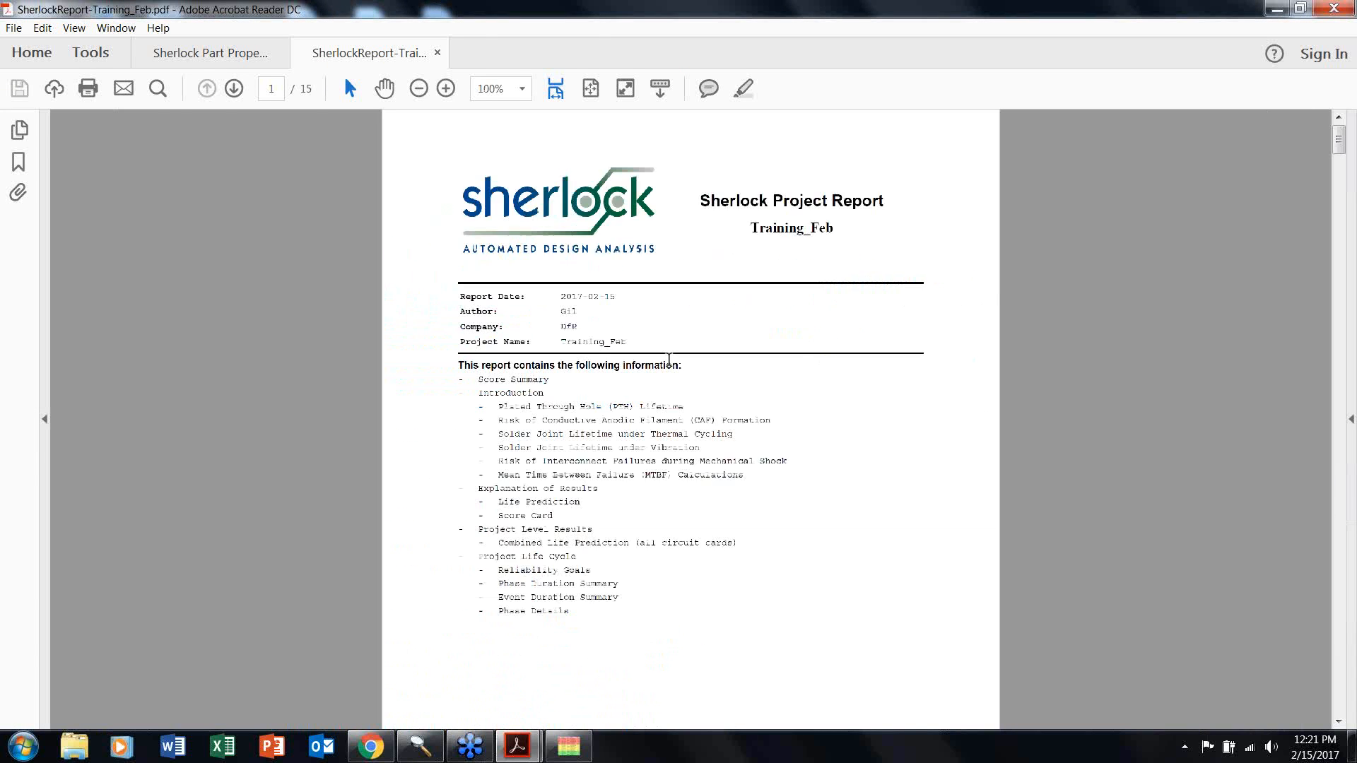
{"action": "scroll", "coordinate": [667, 359], "scroll_direction": "down", "scroll_amount": 3}
{"action": "scroll", "coordinate": [680, 358], "scroll_direction": "down", "scroll_amount": 12}
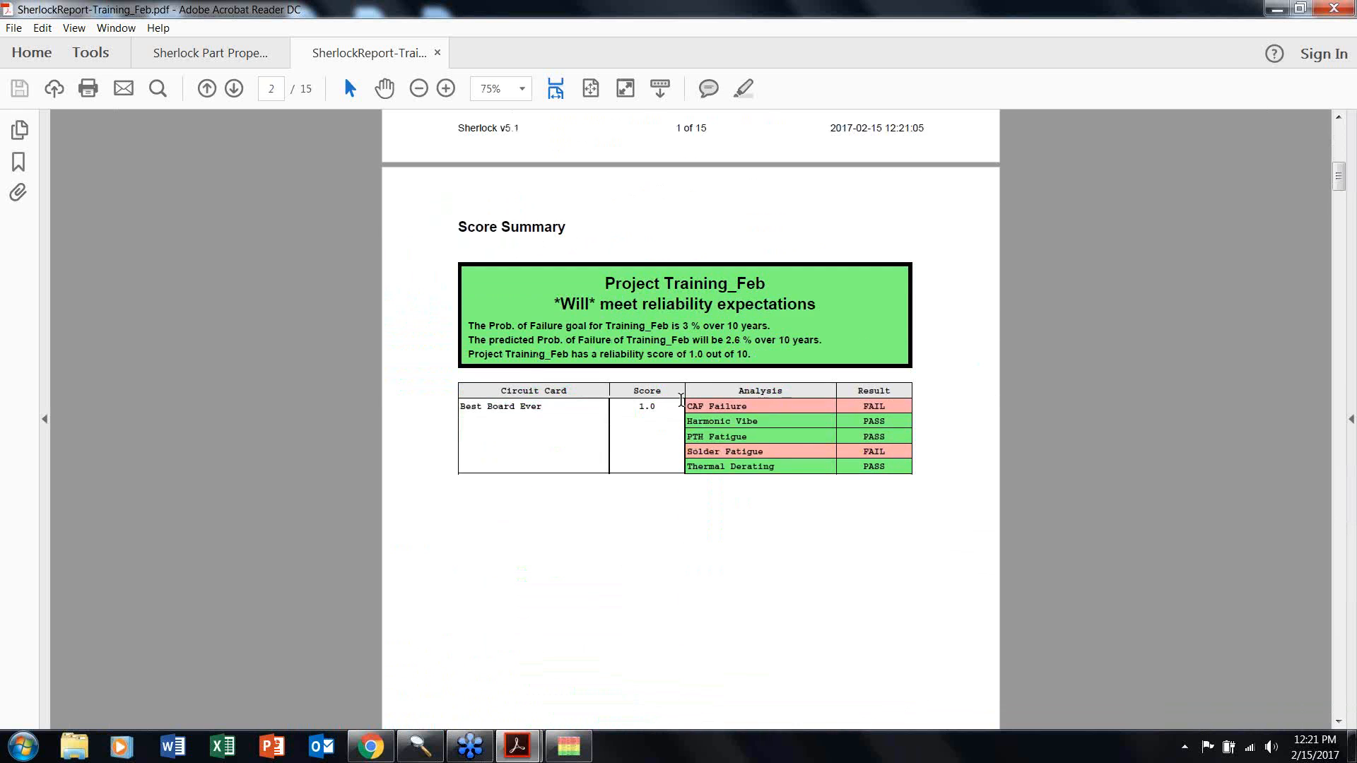
{"action": "scroll", "coordinate": [678, 414], "scroll_direction": "down", "scroll_amount": 8}
{"action": "scroll", "coordinate": [682, 414], "scroll_direction": "down", "scroll_amount": 8}
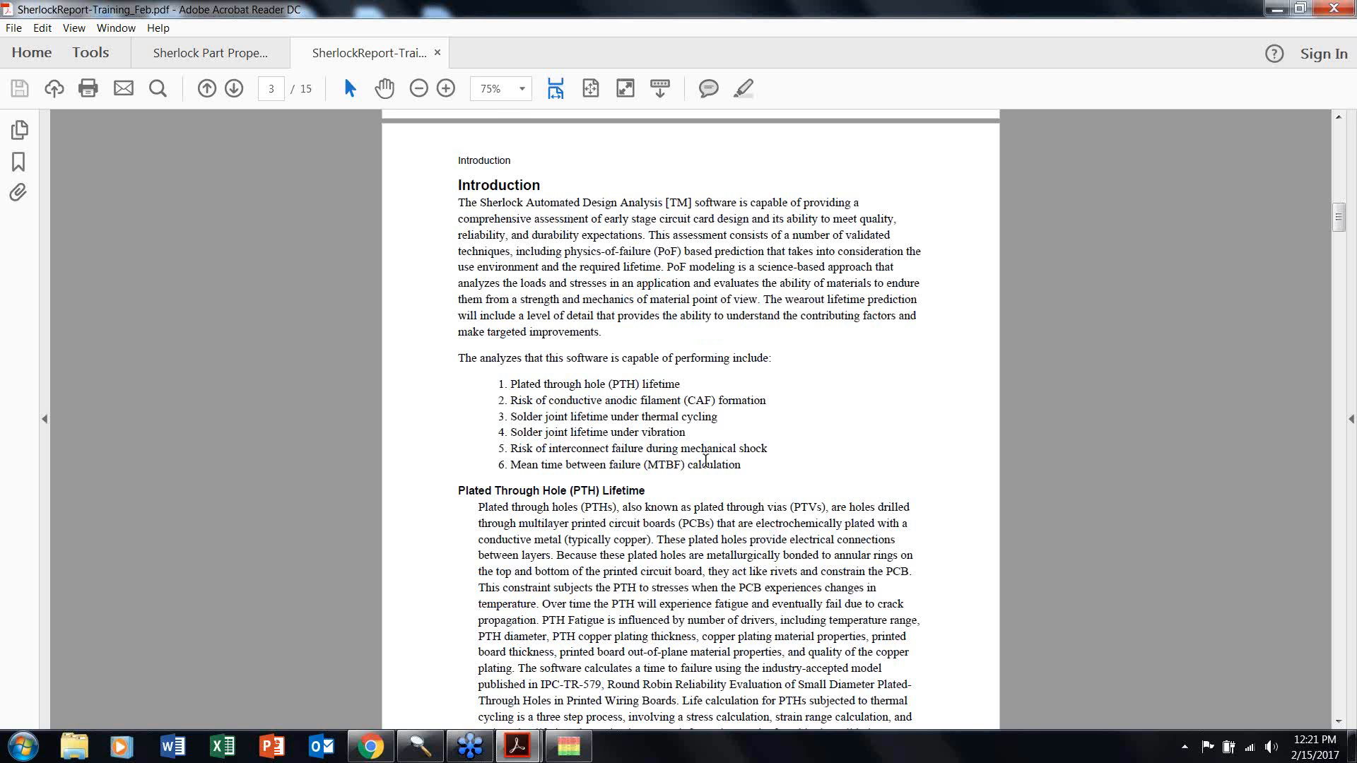
Step: Read the Introduction's descriptions of PTH lifetime, CAF formation, solder joint lifetime and mechanical shock
{"action": "scroll", "coordinate": [705, 460], "scroll_direction": "down", "scroll_amount": 5}
{"action": "left_click_drag", "start_coordinate": [479, 269], "coordinate": [684, 594]}
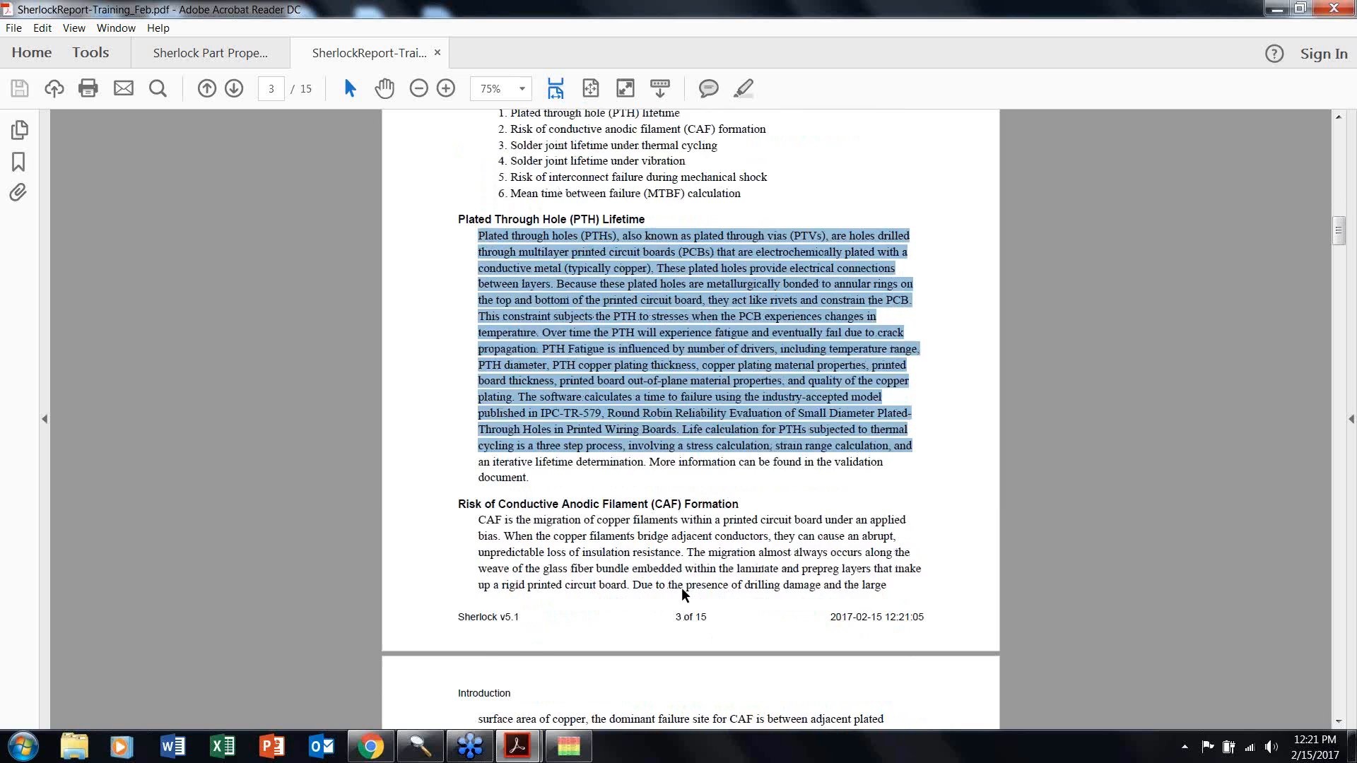
{"action": "left_click_drag", "start_coordinate": [554, 488], "coordinate": [526, 563]}
{"action": "scroll", "coordinate": [689, 666], "scroll_direction": "down", "scroll_amount": 6}
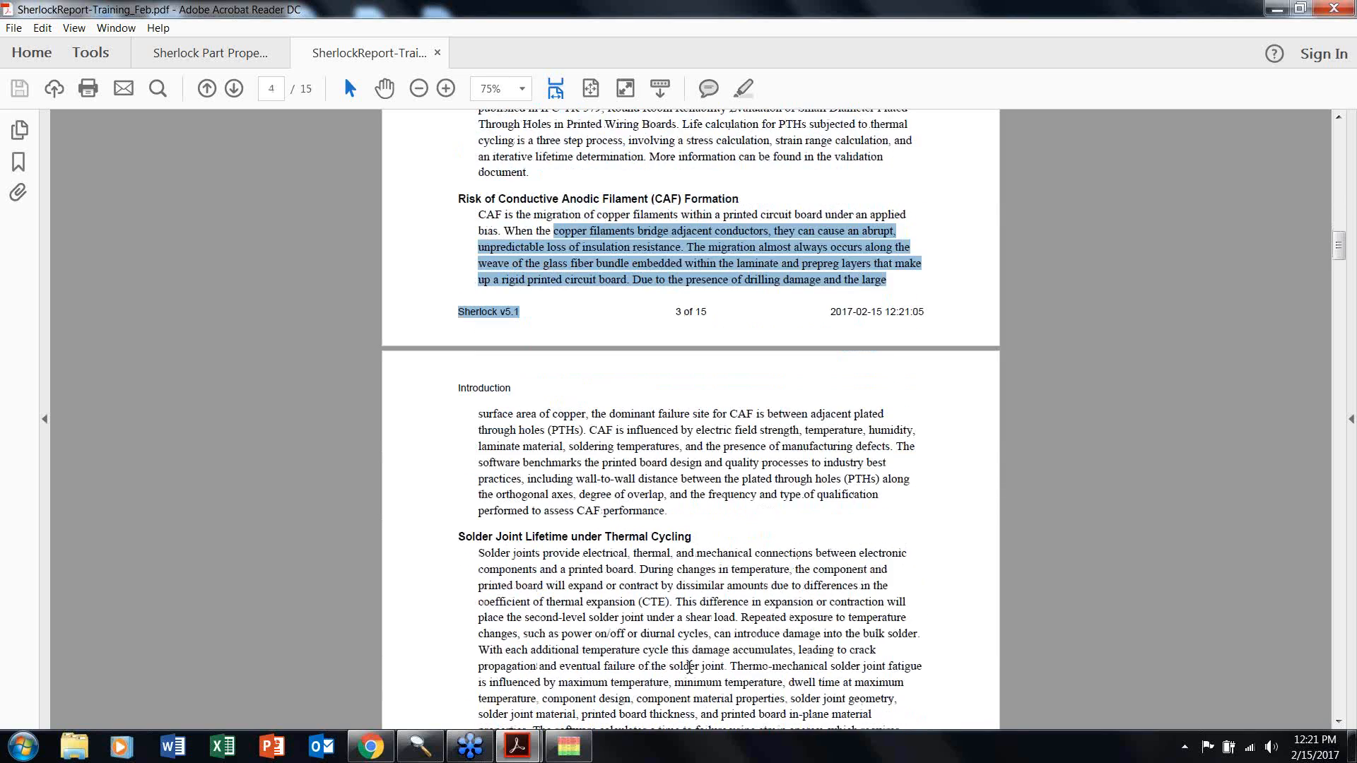
{"action": "scroll", "coordinate": [689, 666], "scroll_direction": "down", "scroll_amount": 14}
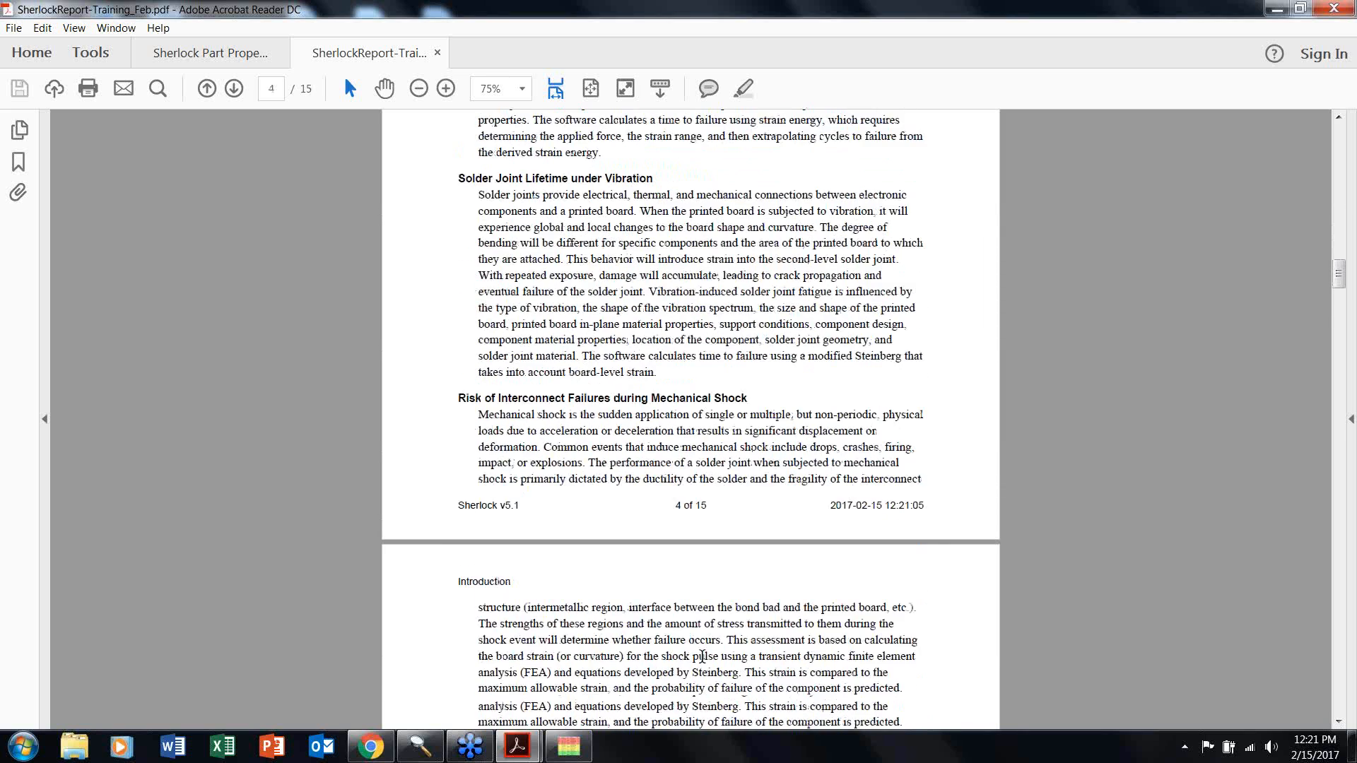
{"action": "scroll", "coordinate": [703, 657], "scroll_direction": "down", "scroll_amount": 20}
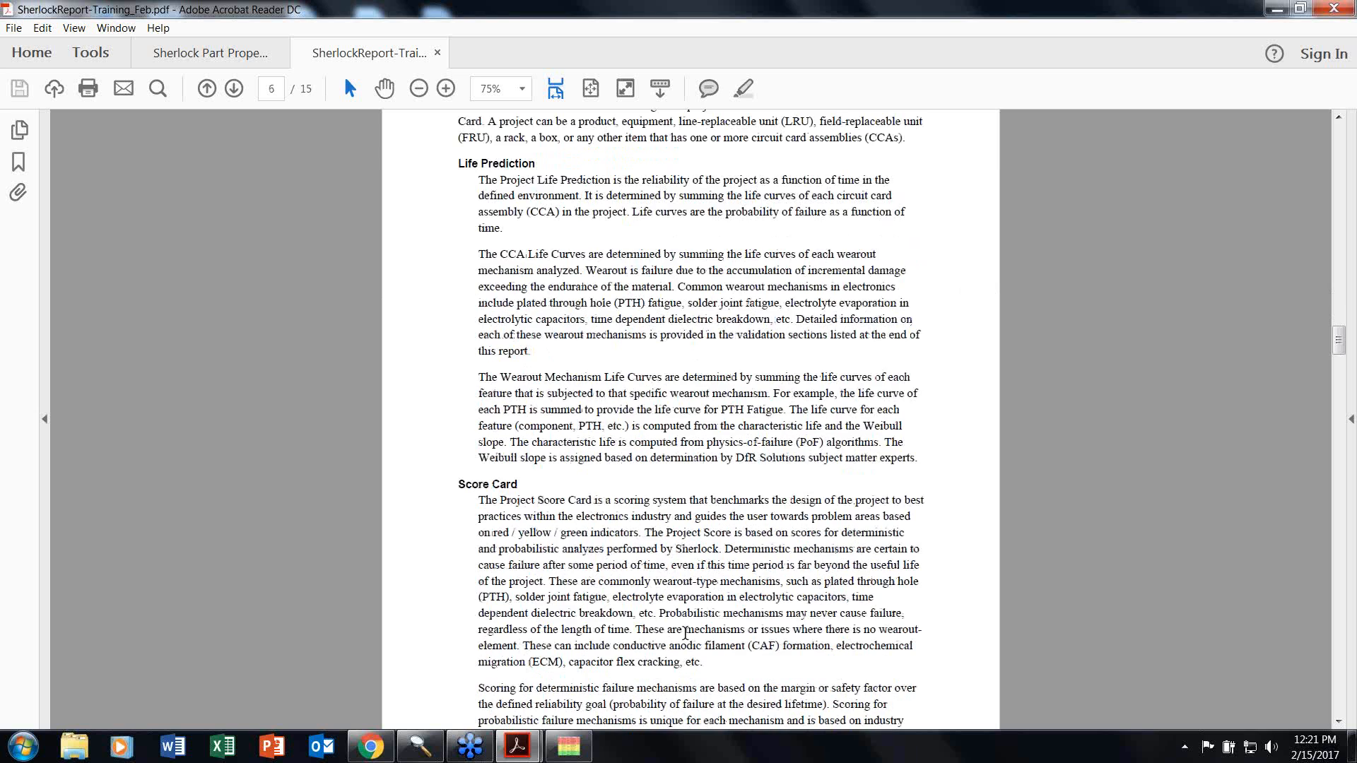
Step: Read the Life Prediction and Score Card explanations with the scoring scale, and view the Combined Life Prediction chart under Project Level Results
{"action": "scroll", "coordinate": [685, 634], "scroll_direction": "up", "scroll_amount": 2}
{"action": "left_click_drag", "start_coordinate": [478, 247], "coordinate": [931, 520]}
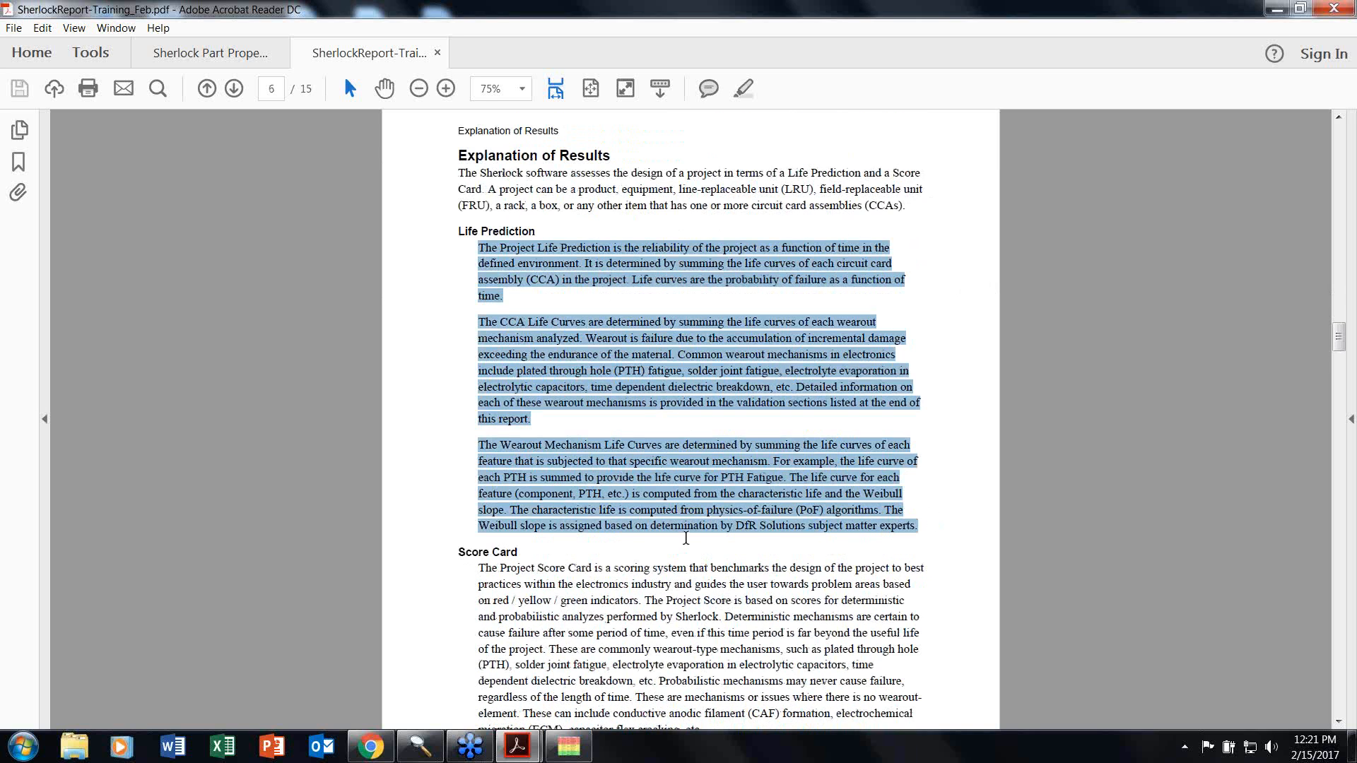
{"action": "scroll", "coordinate": [685, 538], "scroll_direction": "down", "scroll_amount": 6}
{"action": "left_click_drag", "start_coordinate": [478, 364], "coordinate": [636, 599]}
{"action": "left_click", "coordinate": [623, 598]}
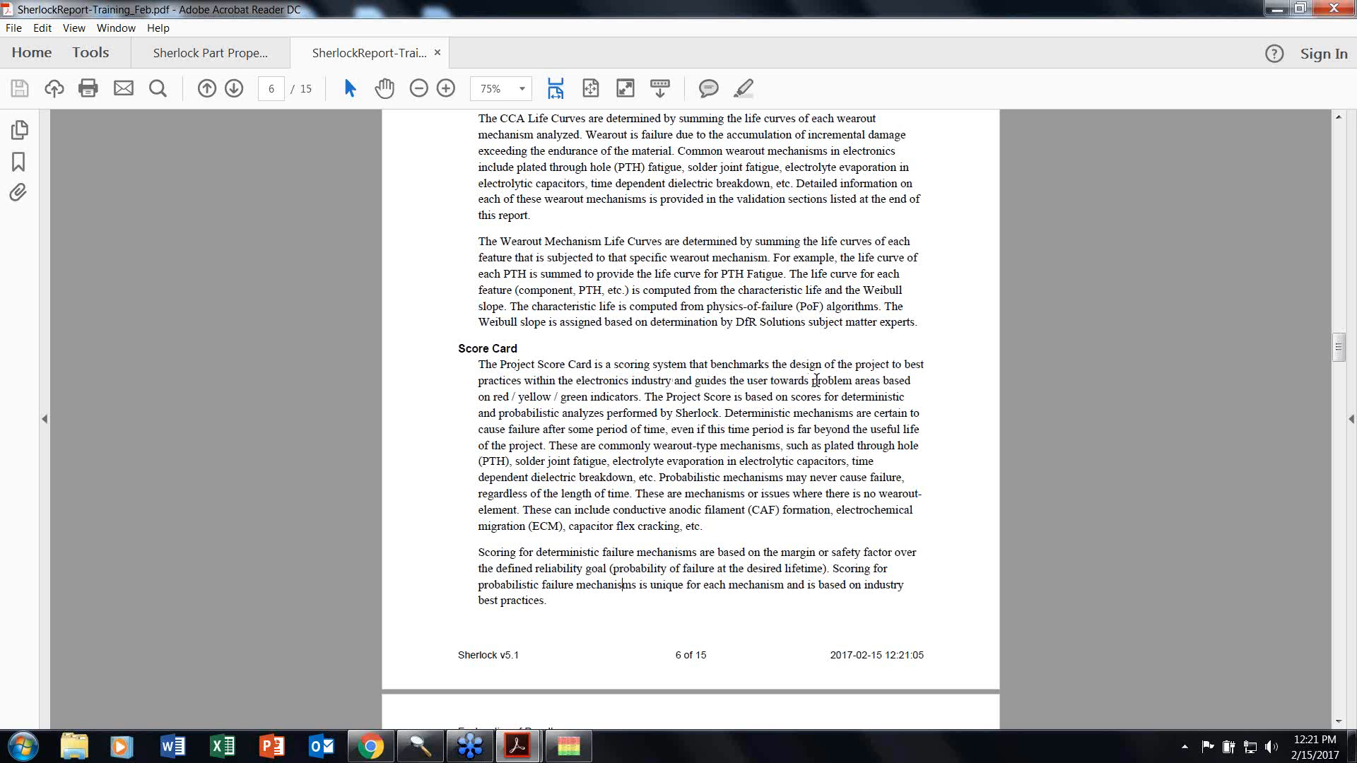
{"action": "scroll", "coordinate": [773, 485], "scroll_direction": "down", "scroll_amount": 4}
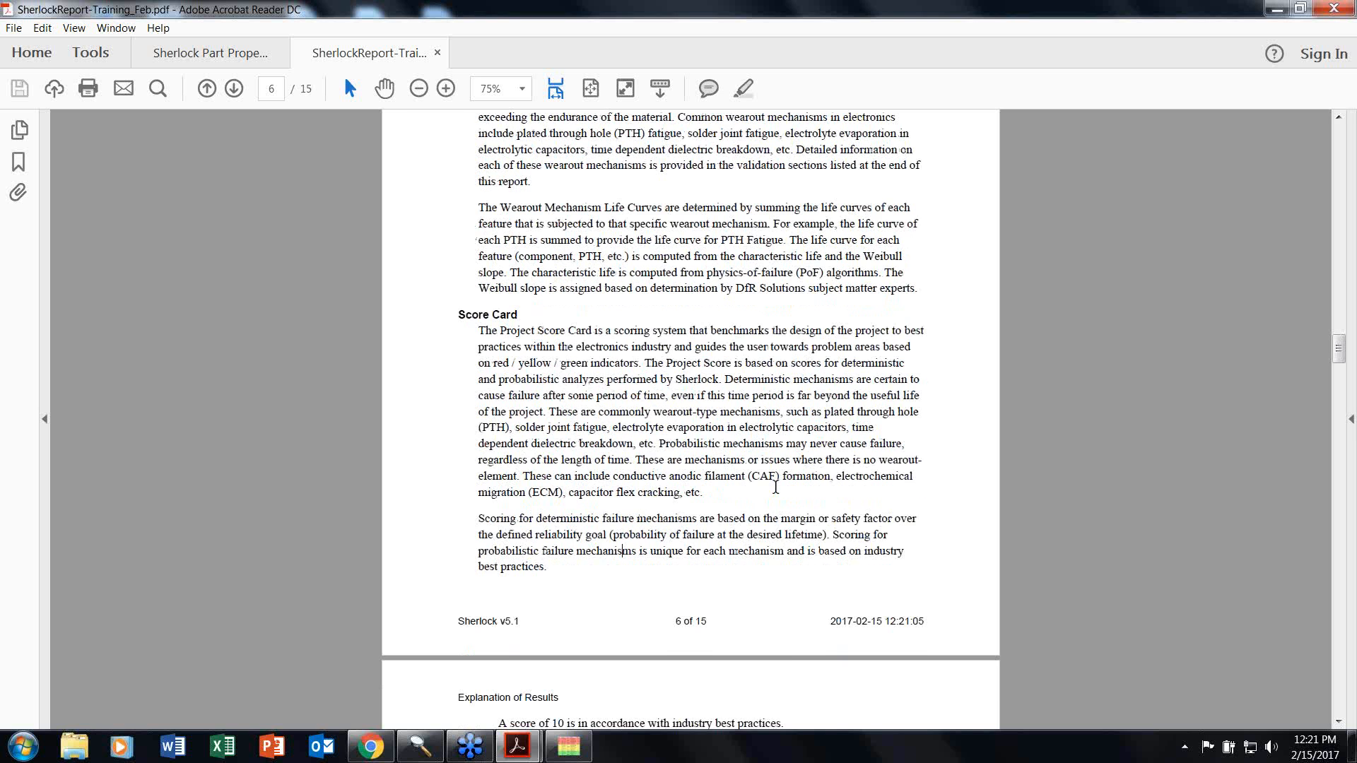
{"action": "scroll", "coordinate": [794, 402], "scroll_direction": "down", "scroll_amount": 13}
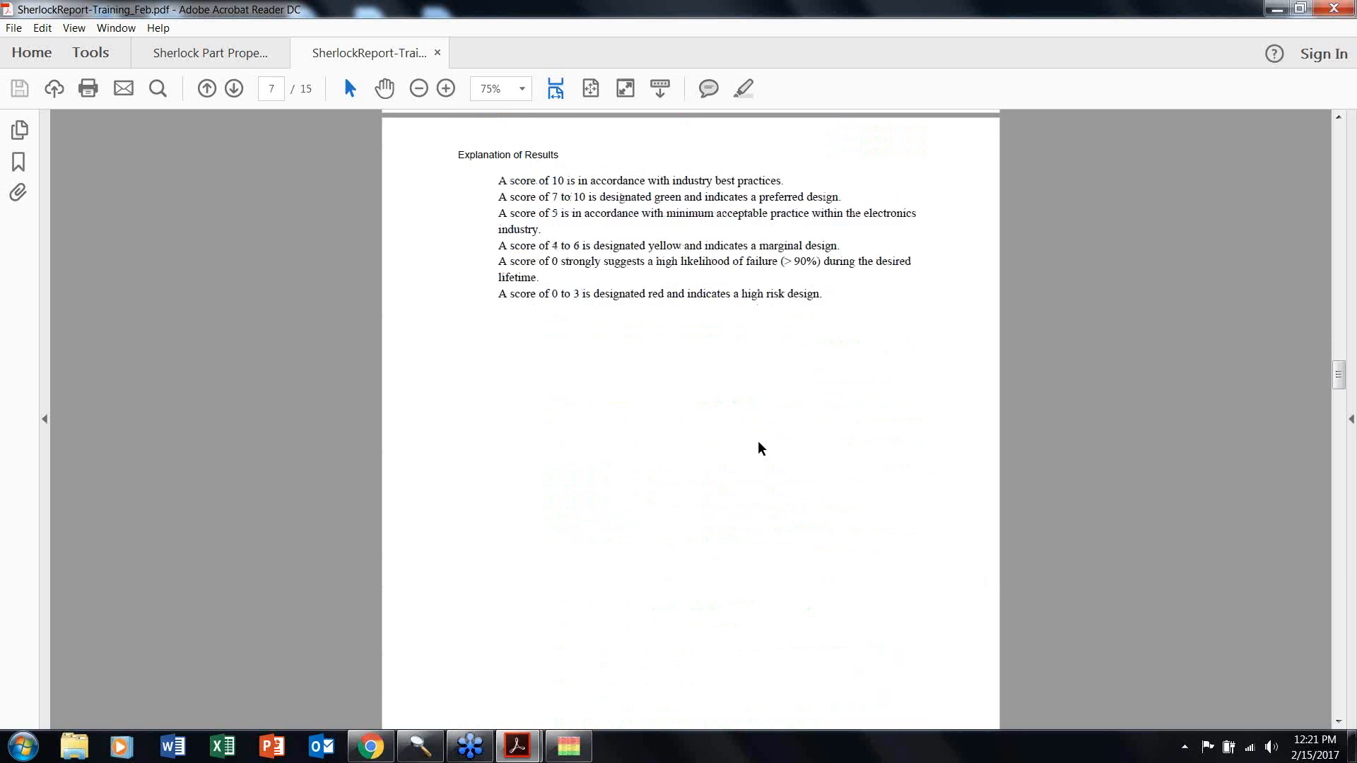
{"action": "scroll", "coordinate": [757, 445], "scroll_direction": "up", "scroll_amount": 3}
{"action": "scroll", "coordinate": [691, 289], "scroll_direction": "down", "scroll_amount": 6}
{"action": "scroll", "coordinate": [691, 289], "scroll_direction": "down", "scroll_amount": 20}
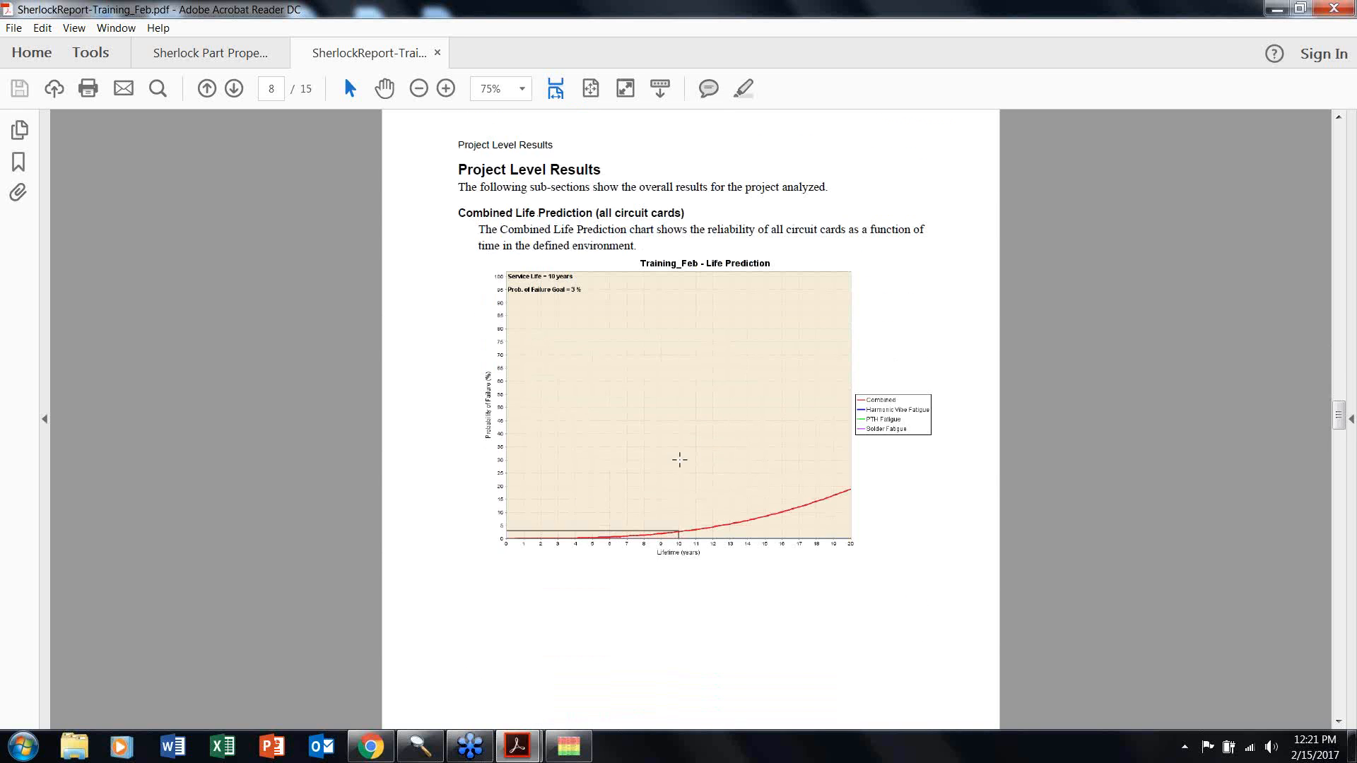
Step: Examine the project report's life cycle pages, from the Phase Duration Summary through the Shipping and Pumping profiles to Filter Change
{"action": "scroll", "coordinate": [678, 460], "scroll_direction": "down", "scroll_amount": 20}
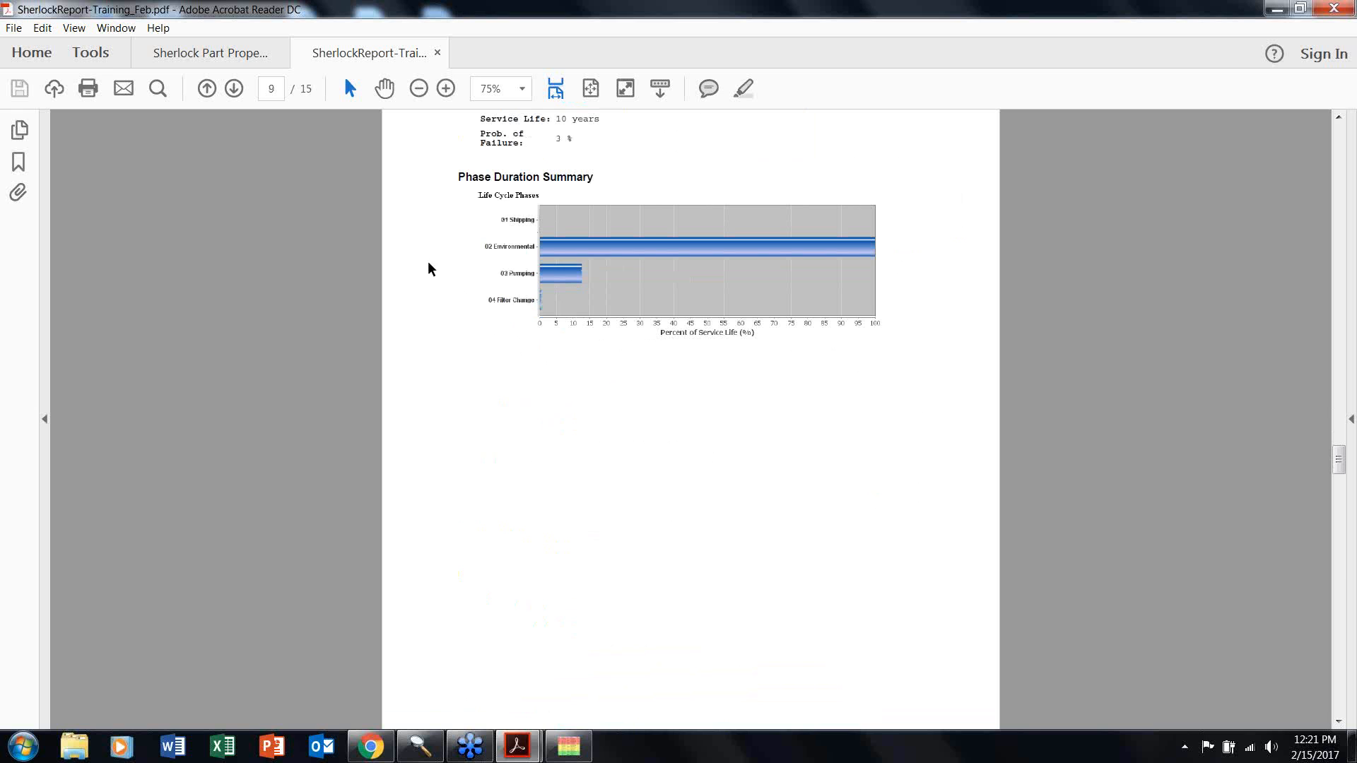
{"action": "scroll", "coordinate": [564, 309], "scroll_direction": "down", "scroll_amount": 15}
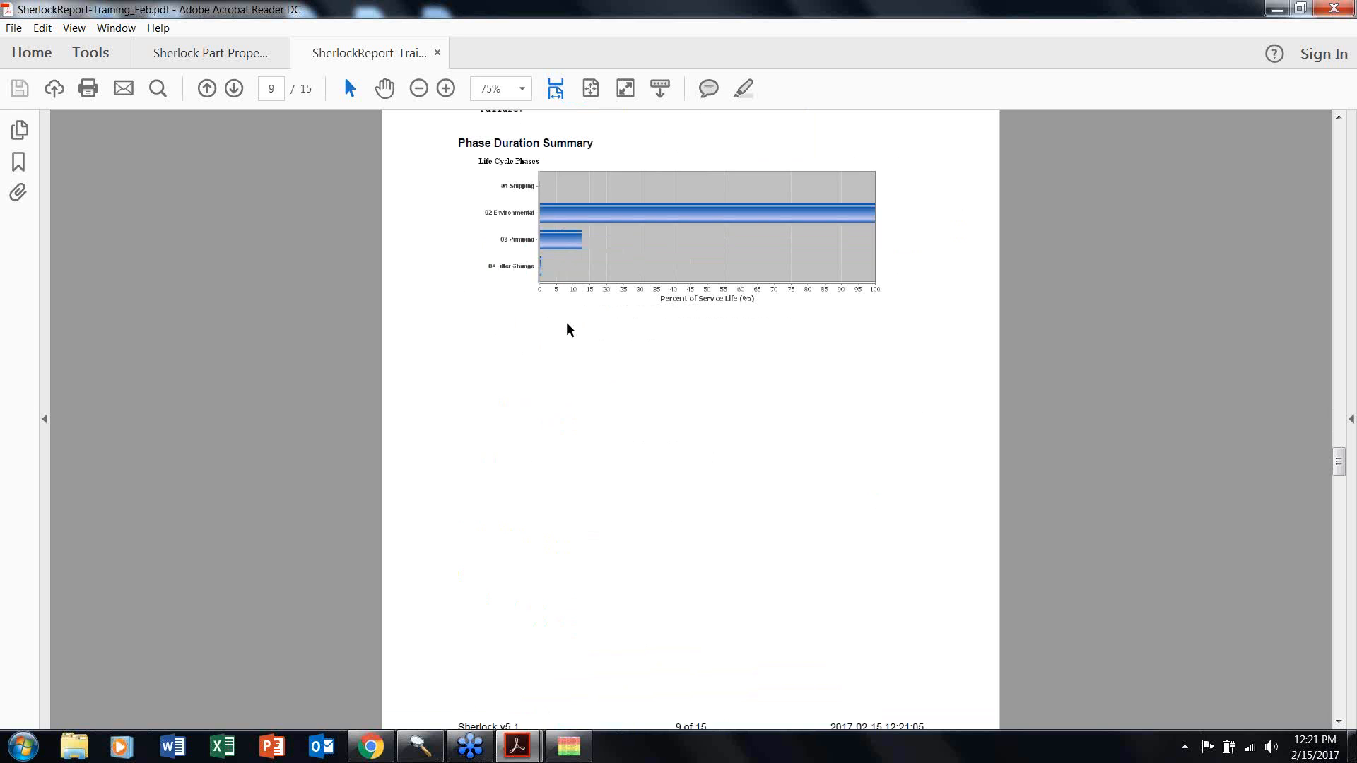
{"action": "scroll", "coordinate": [612, 426], "scroll_direction": "down", "scroll_amount": 20}
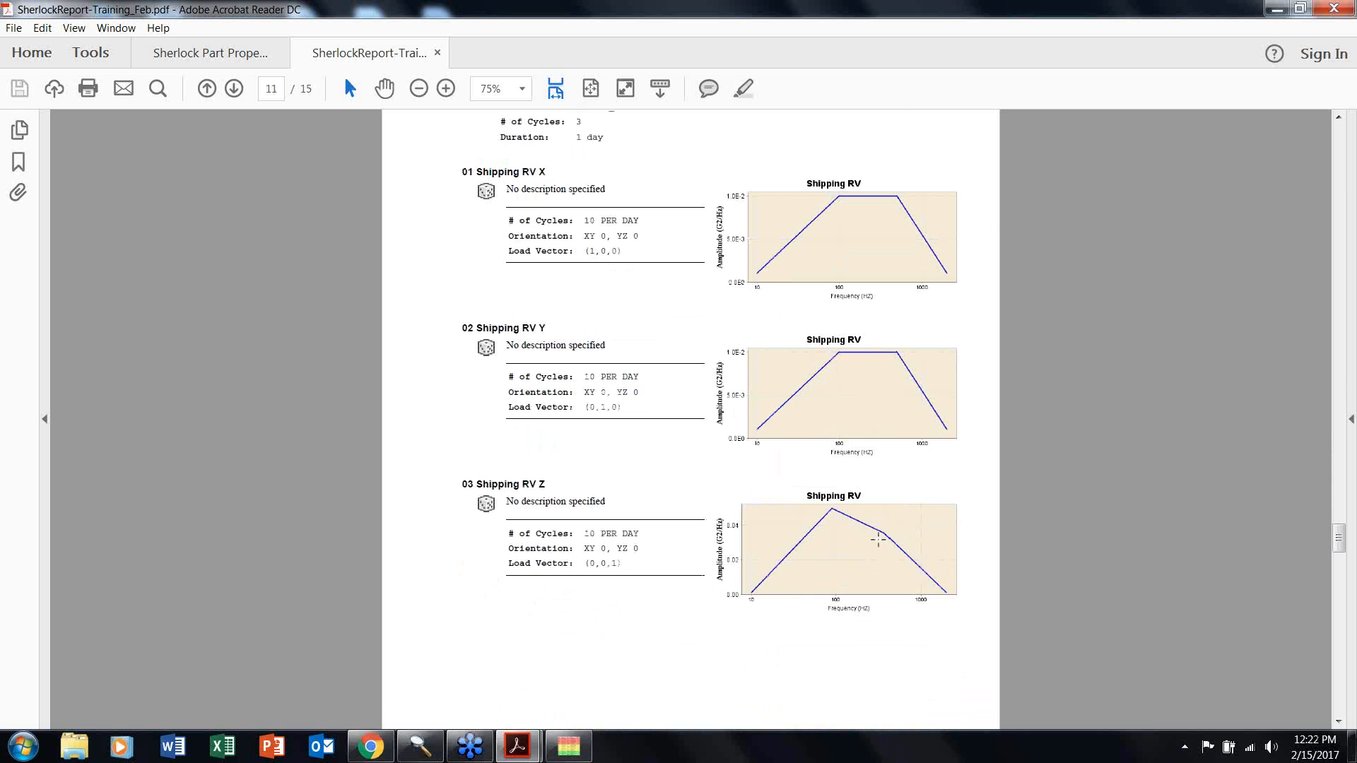
{"action": "scroll", "coordinate": [874, 529], "scroll_direction": "down", "scroll_amount": 10}
{"action": "scroll", "coordinate": [873, 537], "scroll_direction": "down", "scroll_amount": 15}
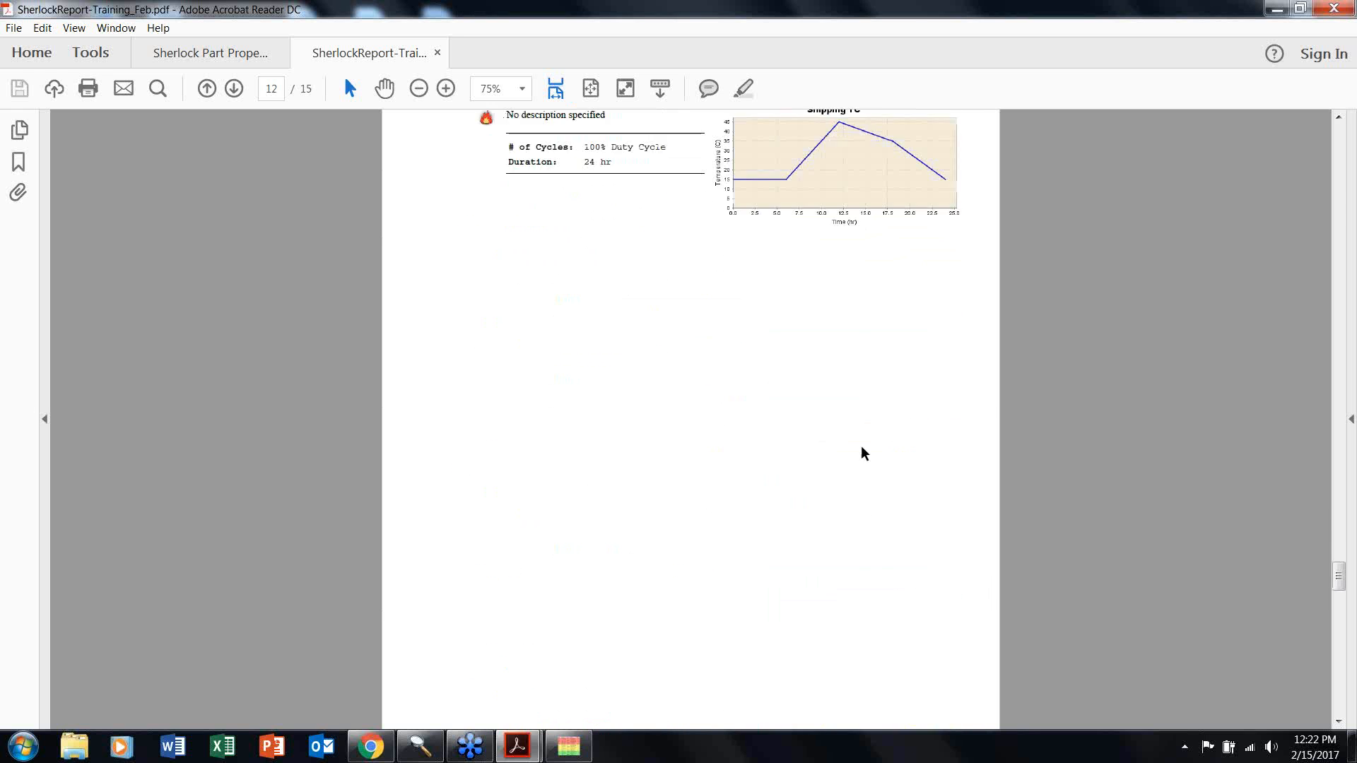
{"action": "scroll", "coordinate": [874, 566], "scroll_direction": "down", "scroll_amount": 10}
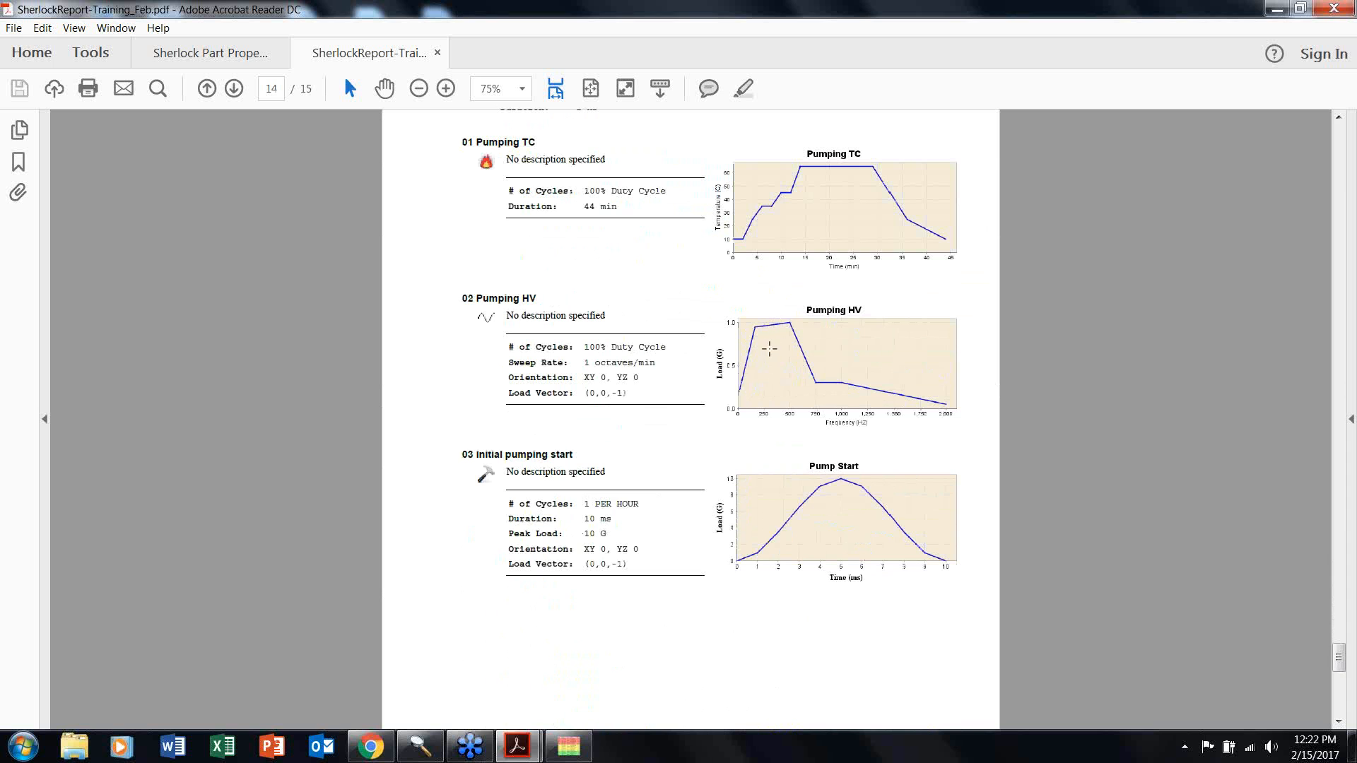
{"action": "scroll", "coordinate": [768, 348], "scroll_direction": "down", "scroll_amount": 15}
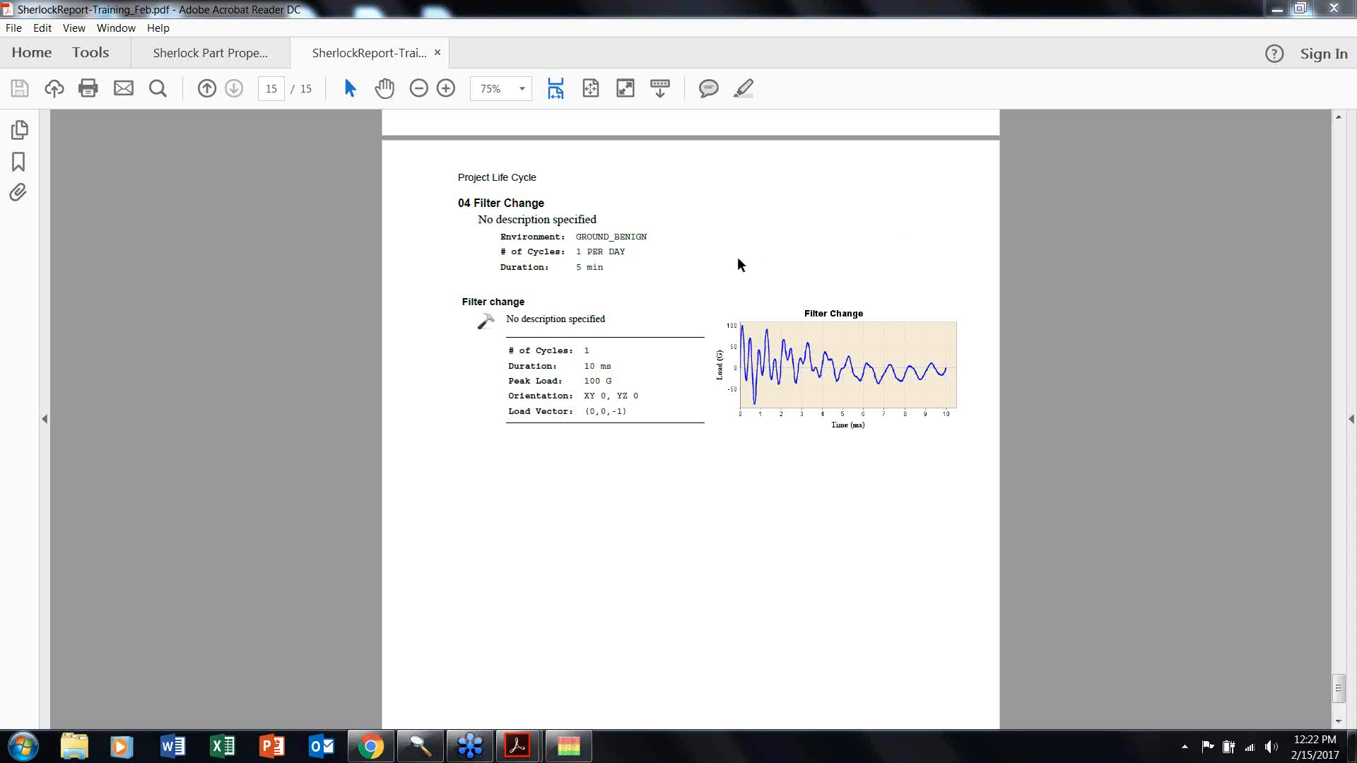
Step: Close the Training_Feb project report, return to Sherlock and collapse the Project Results branch
{"action": "left_click", "coordinate": [437, 53]}
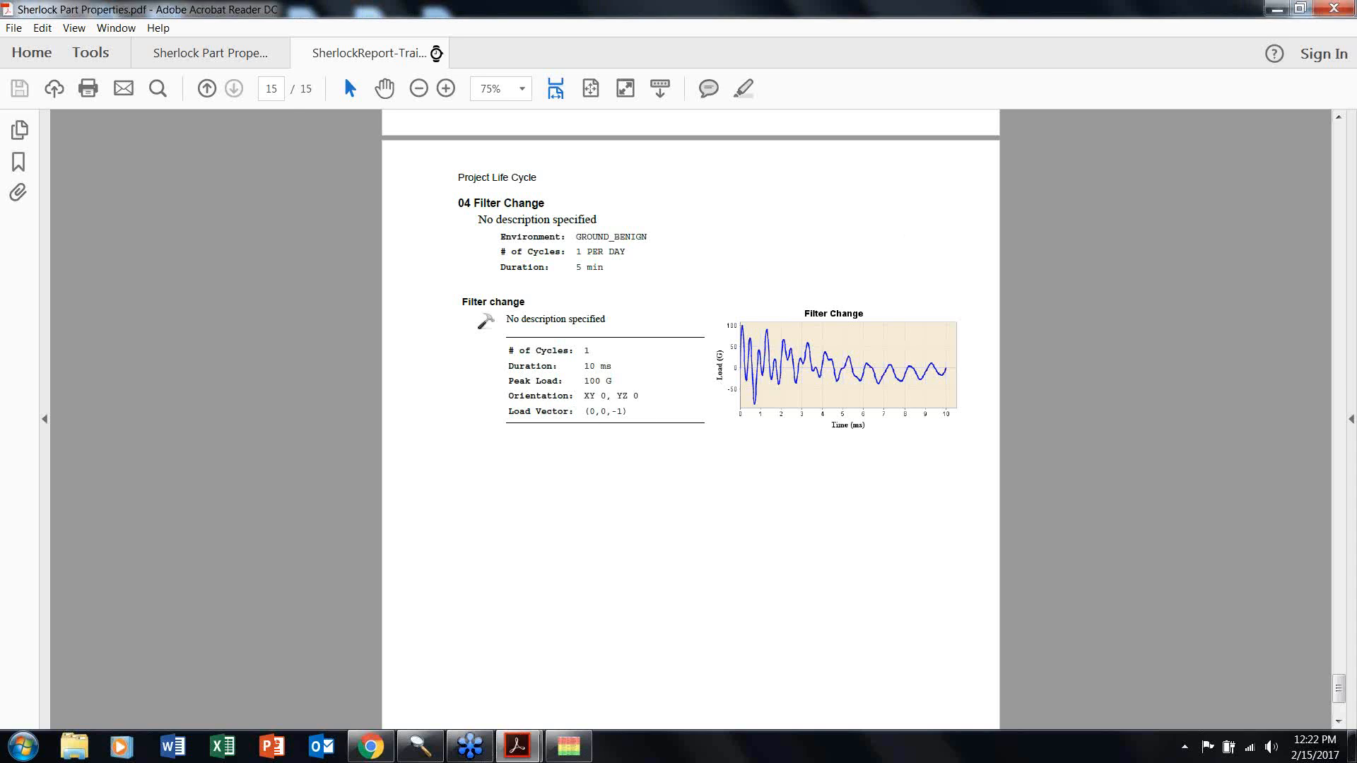
{"action": "left_click", "coordinate": [1276, 10]}
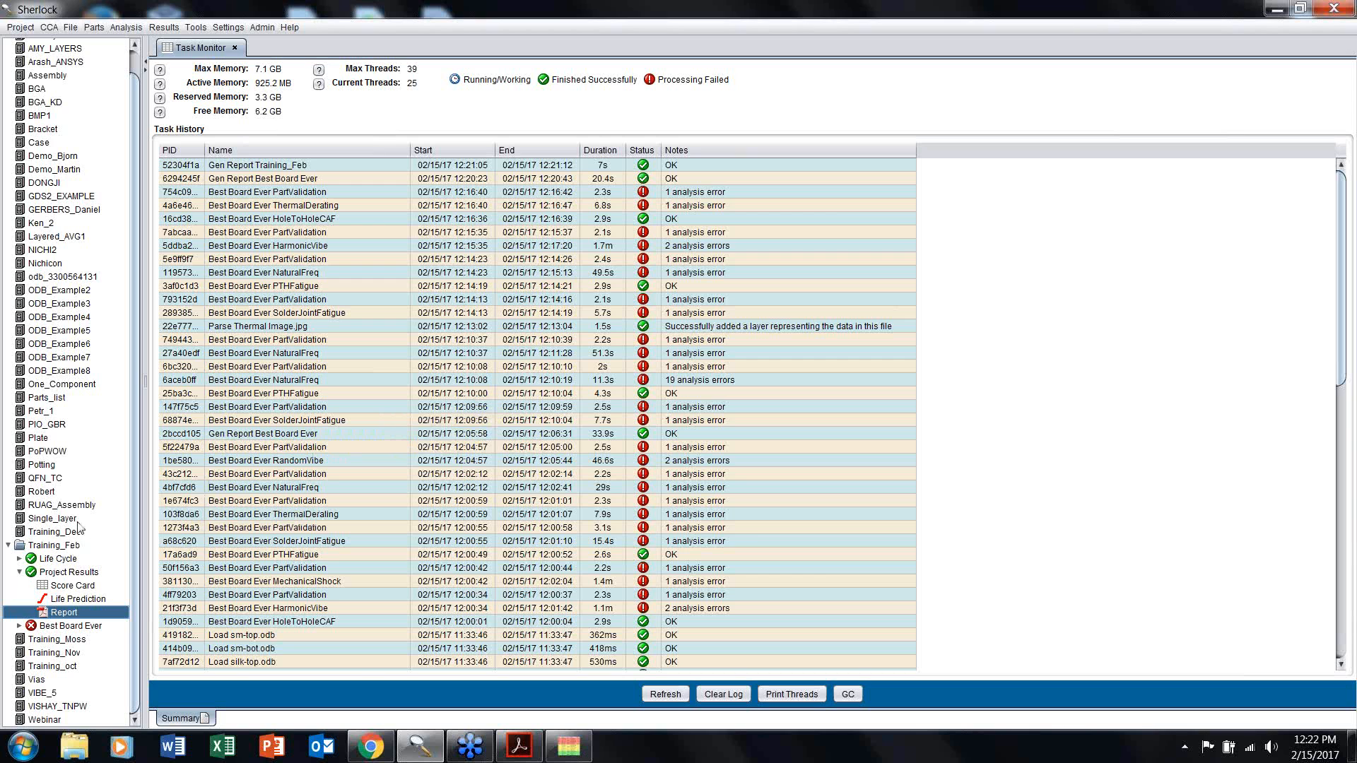
{"action": "left_click", "coordinate": [20, 572]}
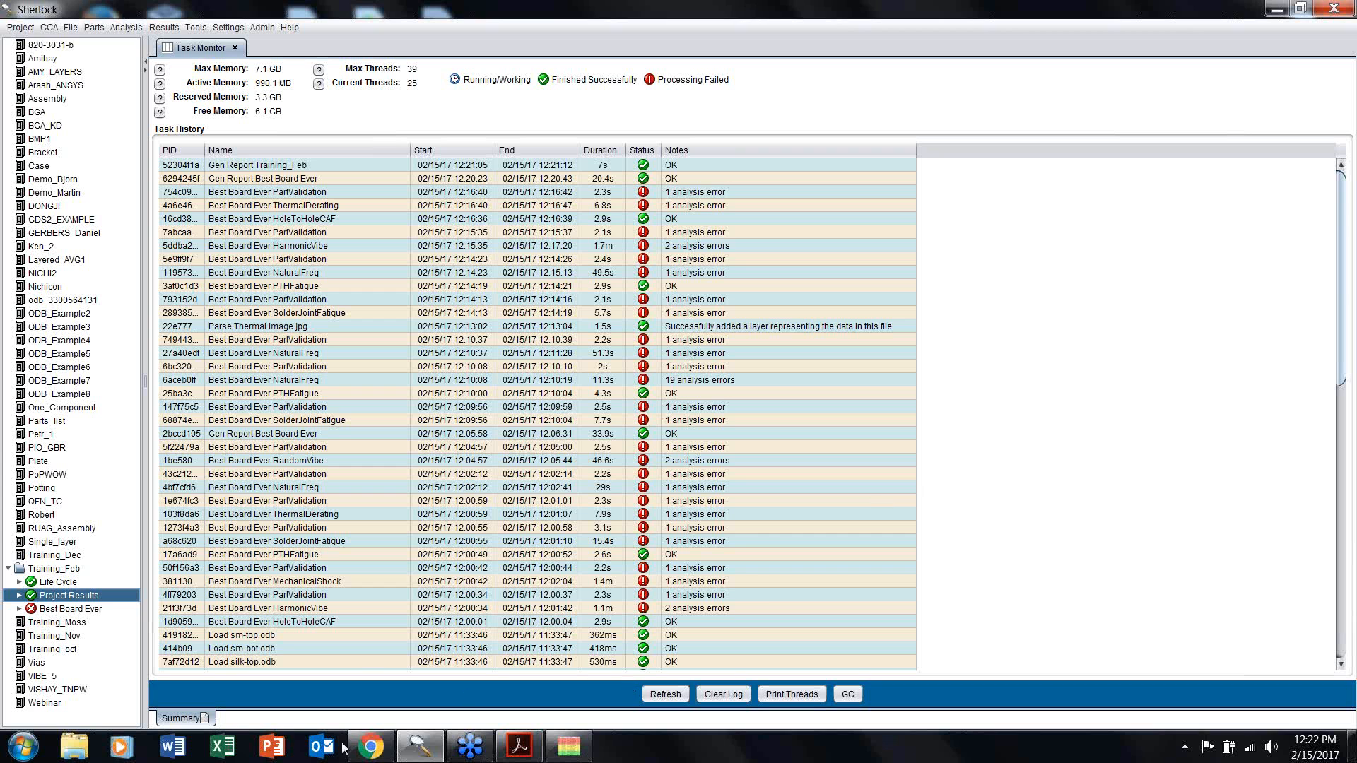
{"action": "left_click", "coordinate": [373, 657]}
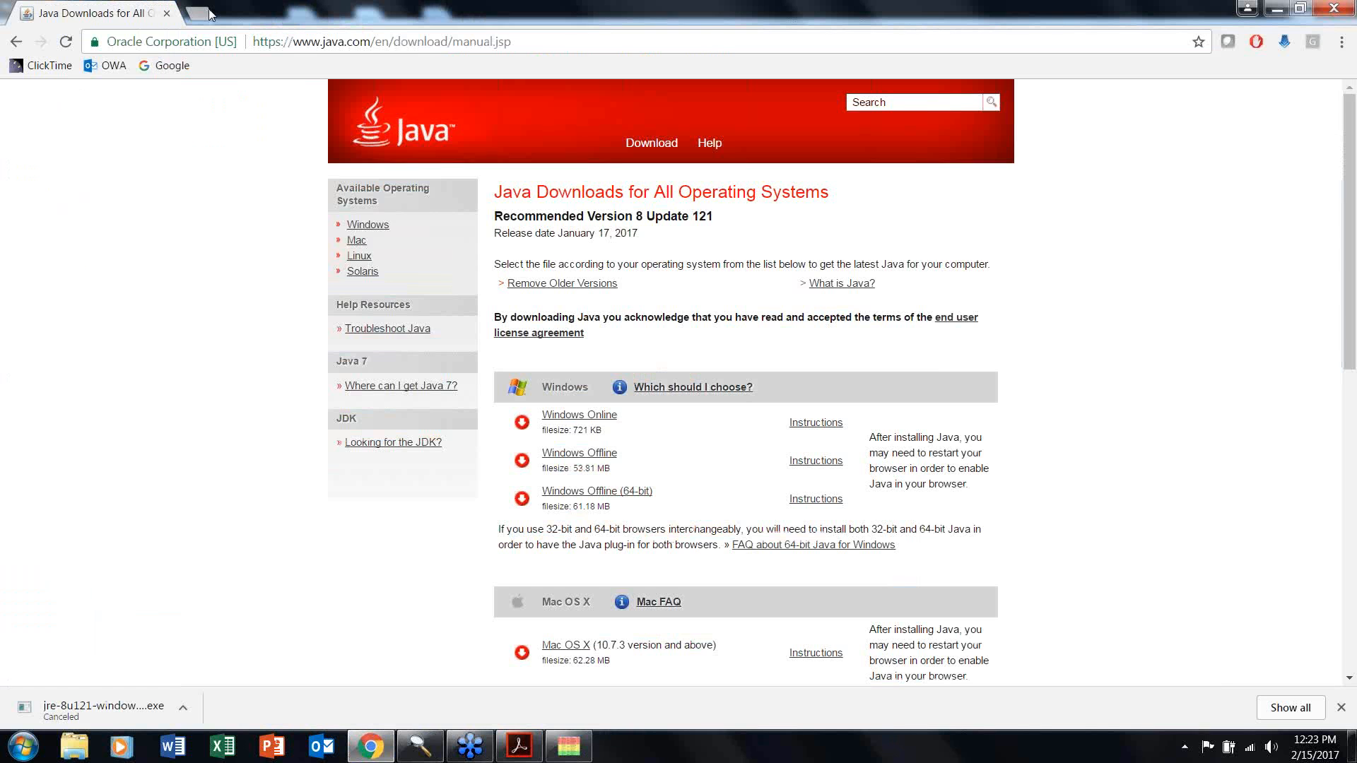
{"action": "left_click", "coordinate": [208, 14]}
{"action": "type", "text": "dfr"}
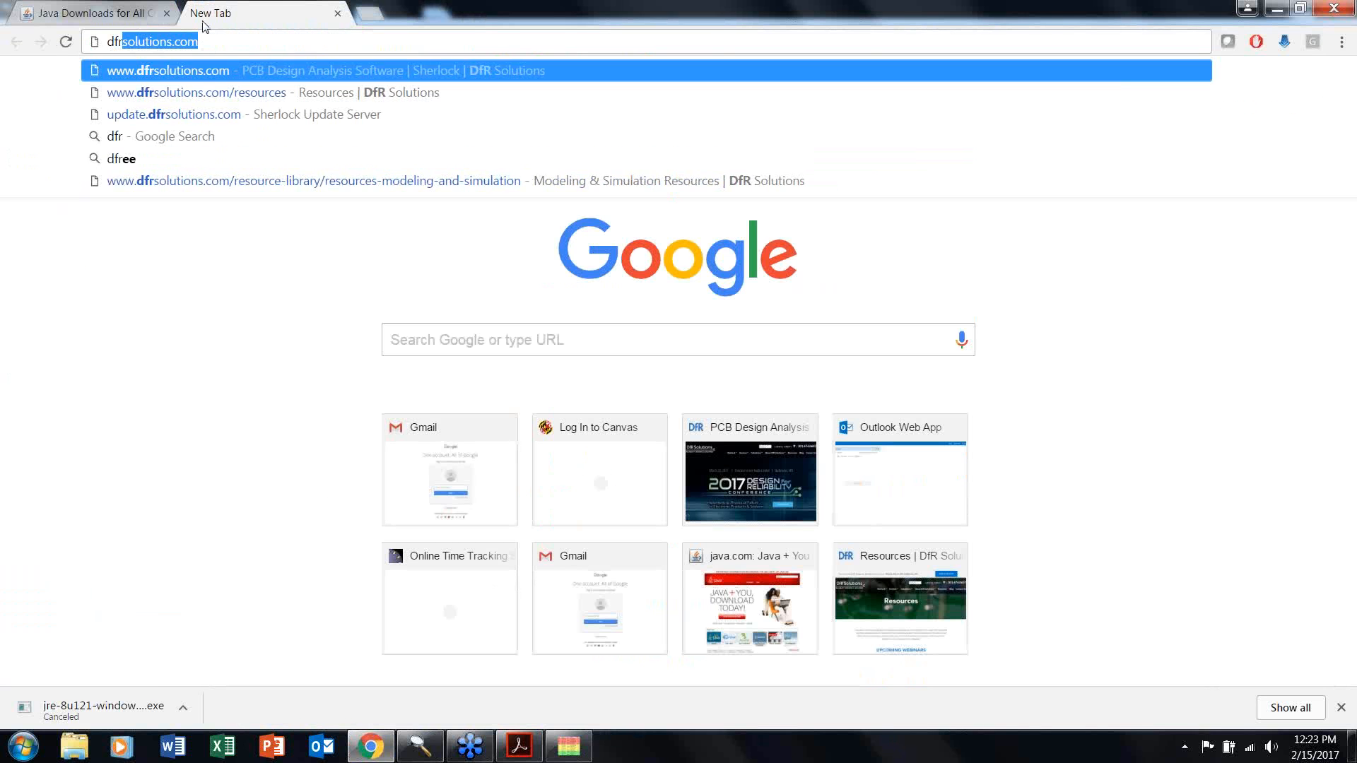
{"action": "key", "text": "Return"}
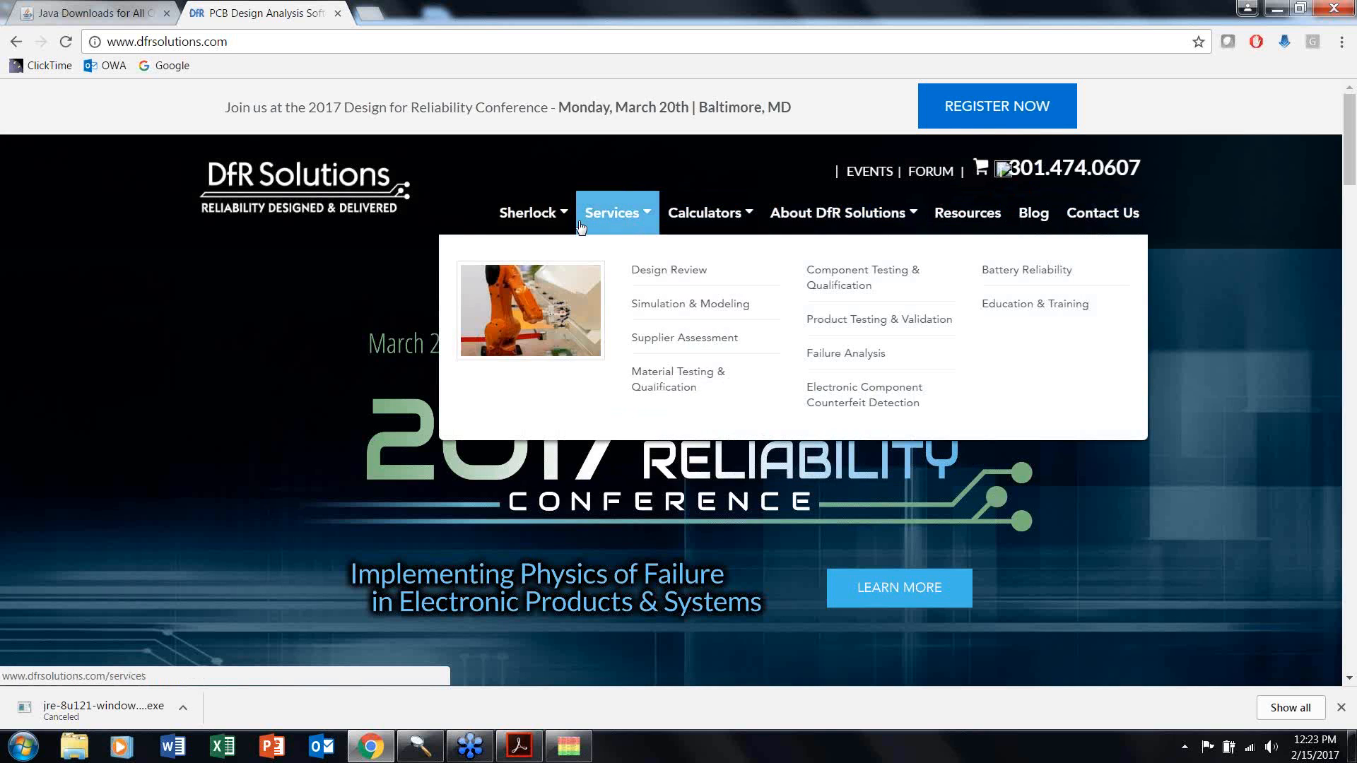
Step: Open the DfR Solutions Team page and look through the staff profiles from the Executive Team to the Sales Team
{"action": "mouse_move", "coordinate": [546, 225]}
{"action": "mouse_move", "coordinate": [841, 213]}
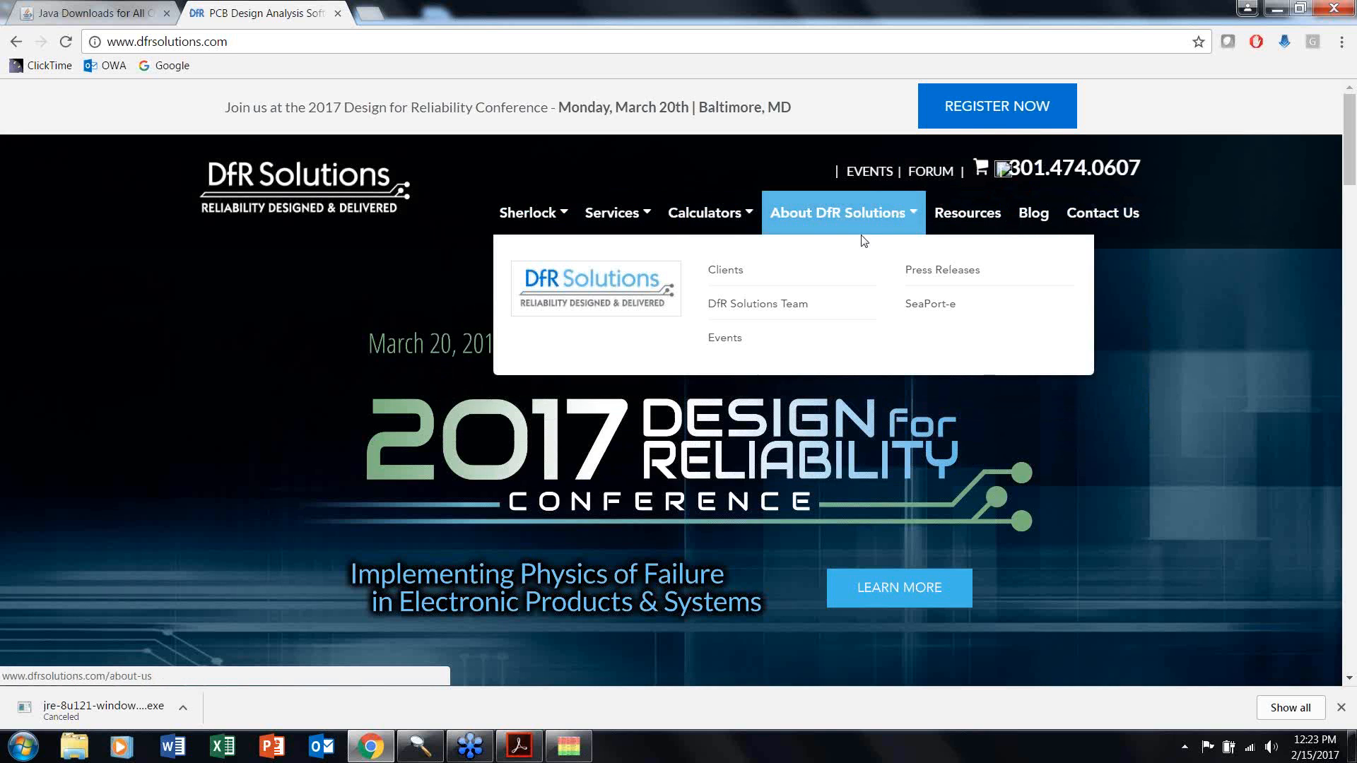
{"action": "left_click", "coordinate": [746, 310]}
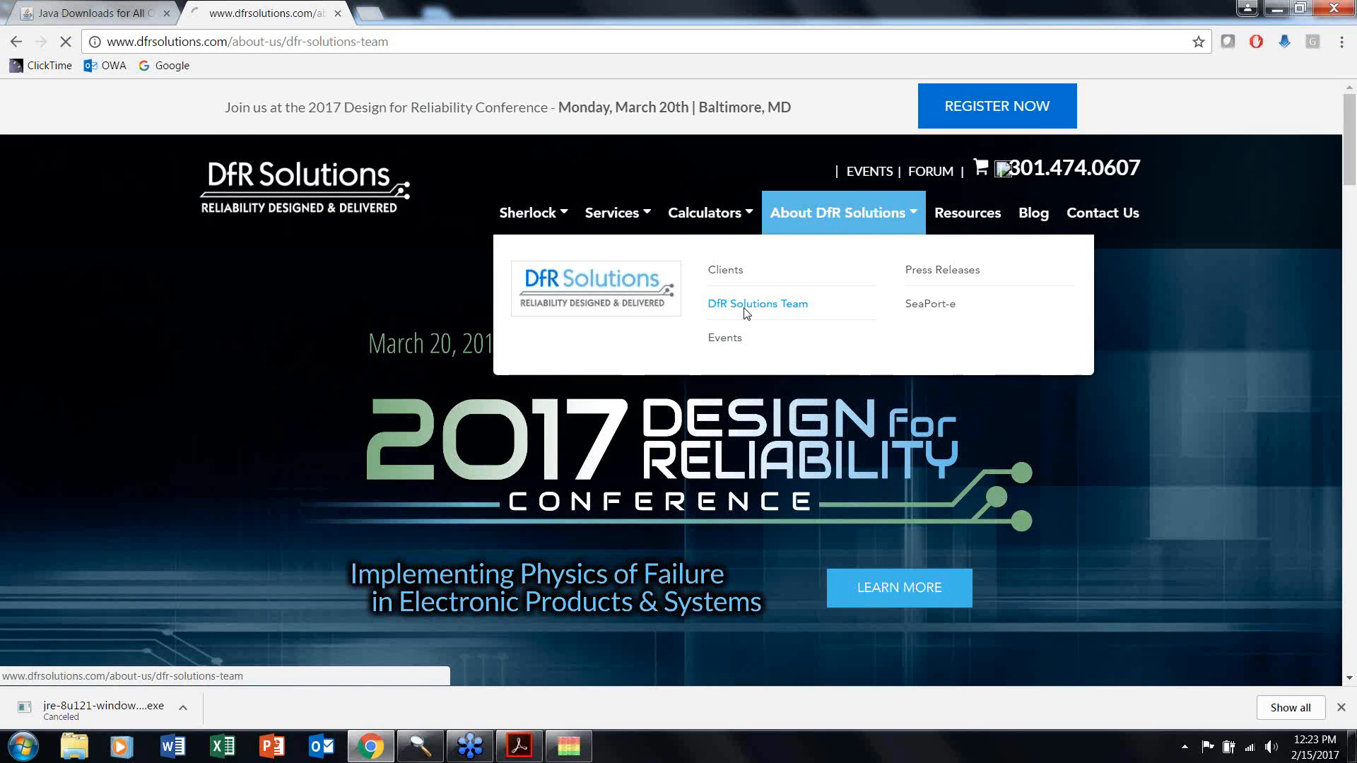
{"action": "scroll", "coordinate": [393, 523], "scroll_direction": "down", "scroll_amount": 8}
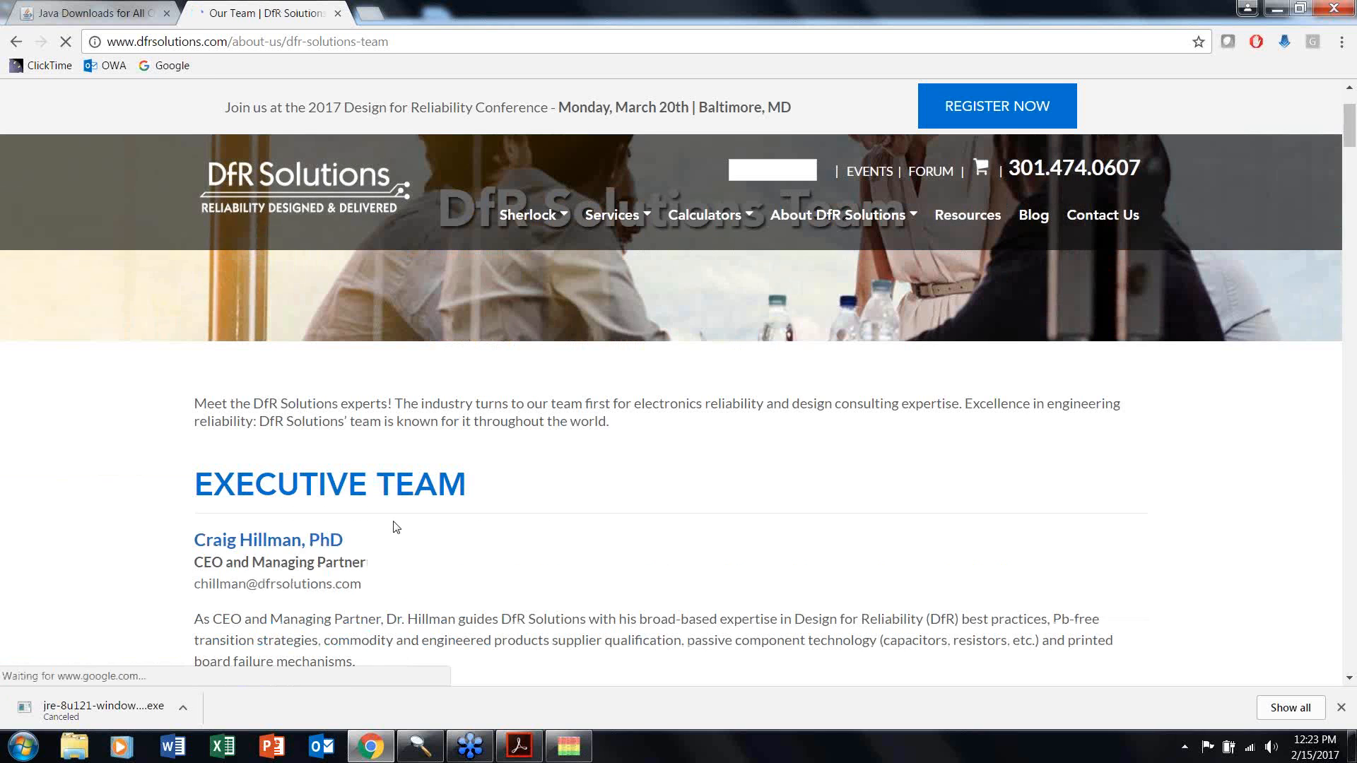
{"action": "scroll", "coordinate": [324, 532], "scroll_direction": "down", "scroll_amount": 15}
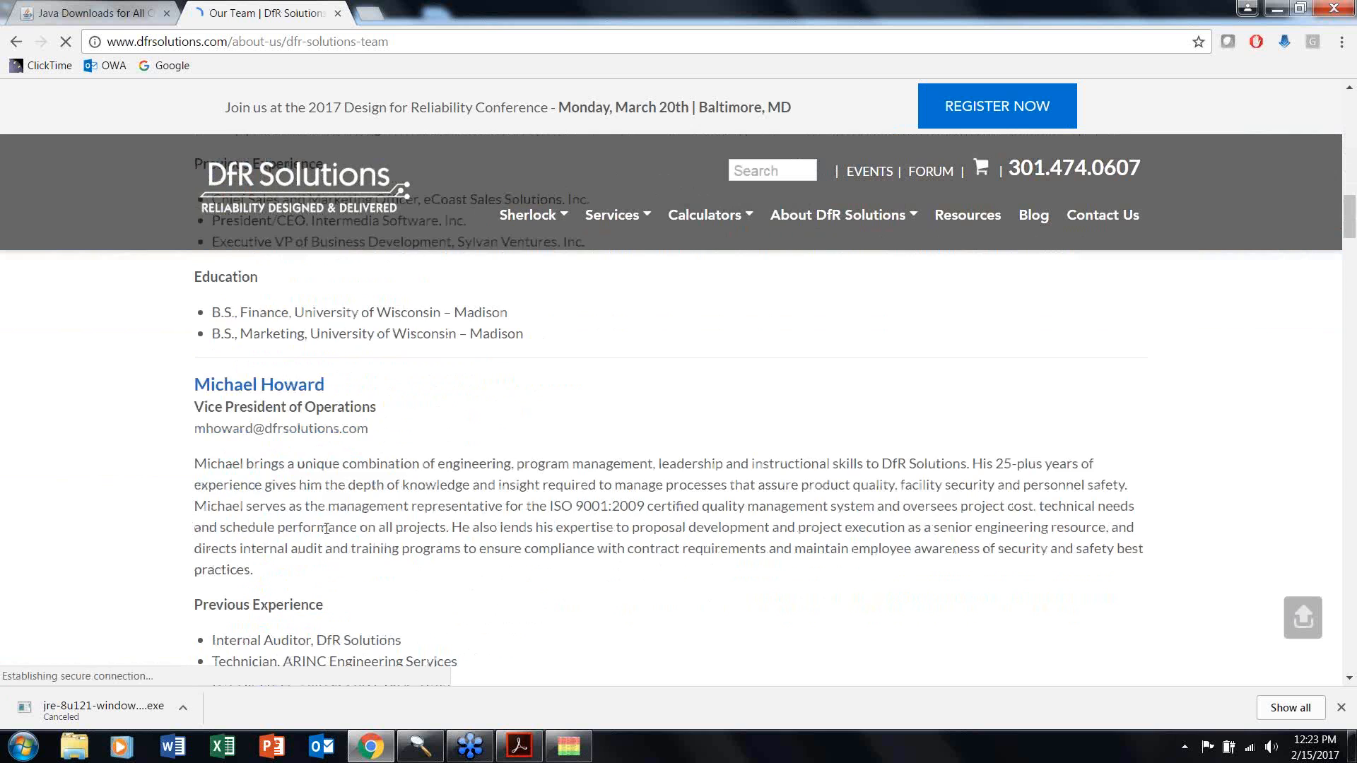
{"action": "scroll", "coordinate": [333, 535], "scroll_direction": "down", "scroll_amount": 9}
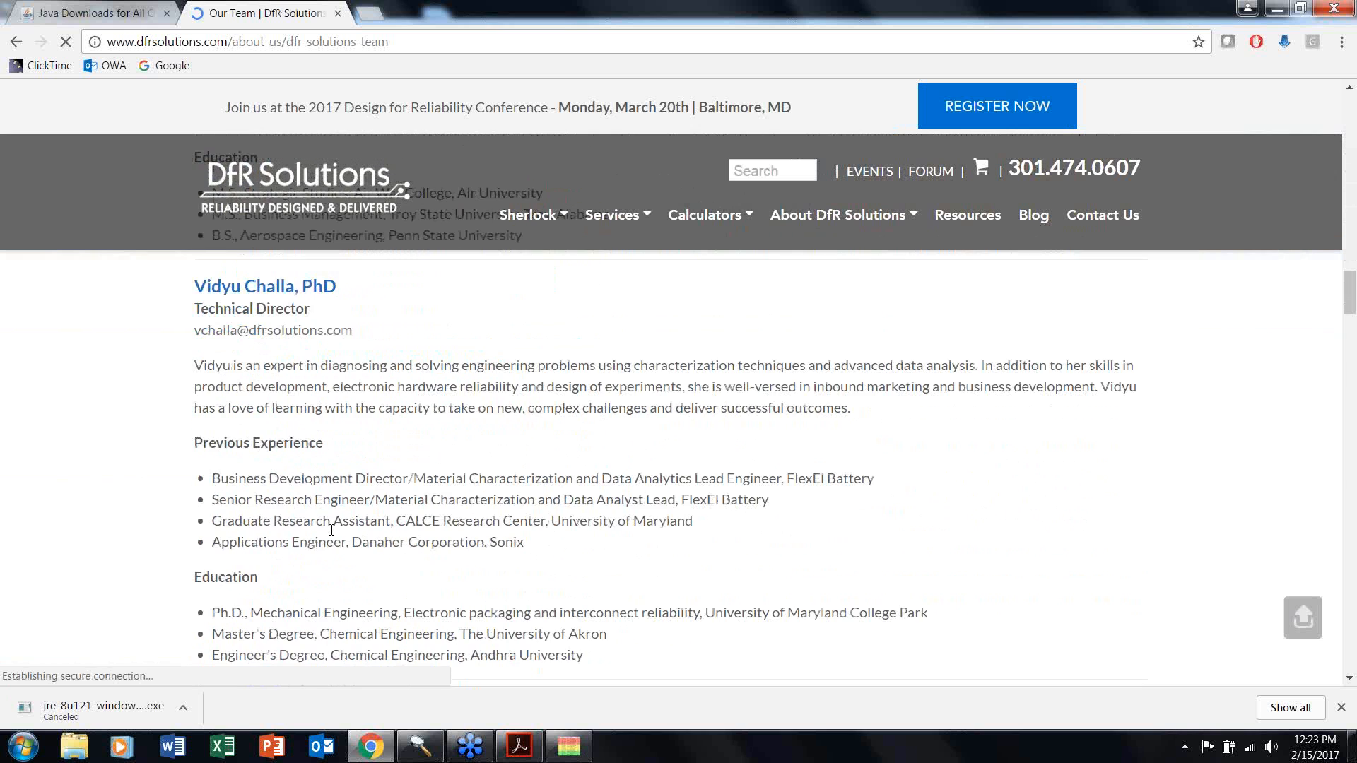
{"action": "scroll", "coordinate": [336, 535], "scroll_direction": "down", "scroll_amount": 10}
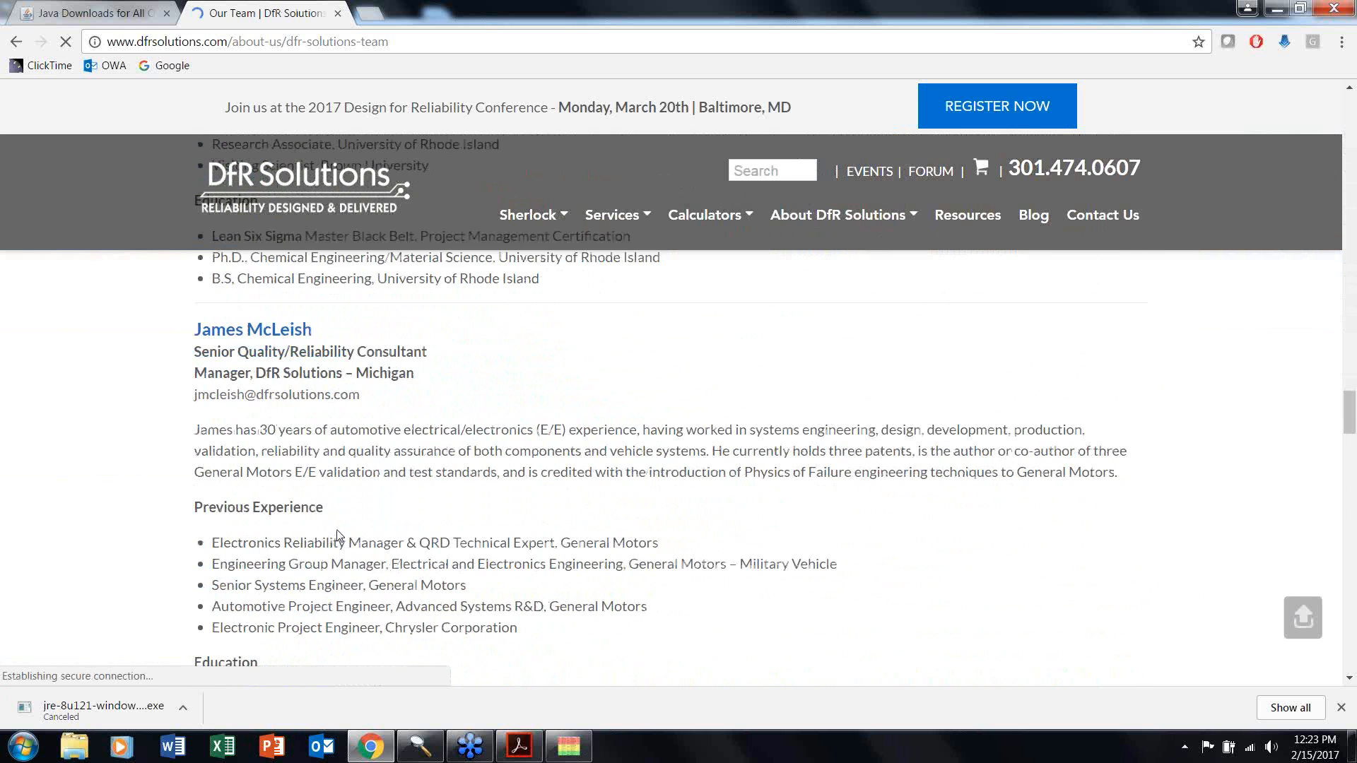
{"action": "scroll", "coordinate": [337, 534], "scroll_direction": "down", "scroll_amount": 10}
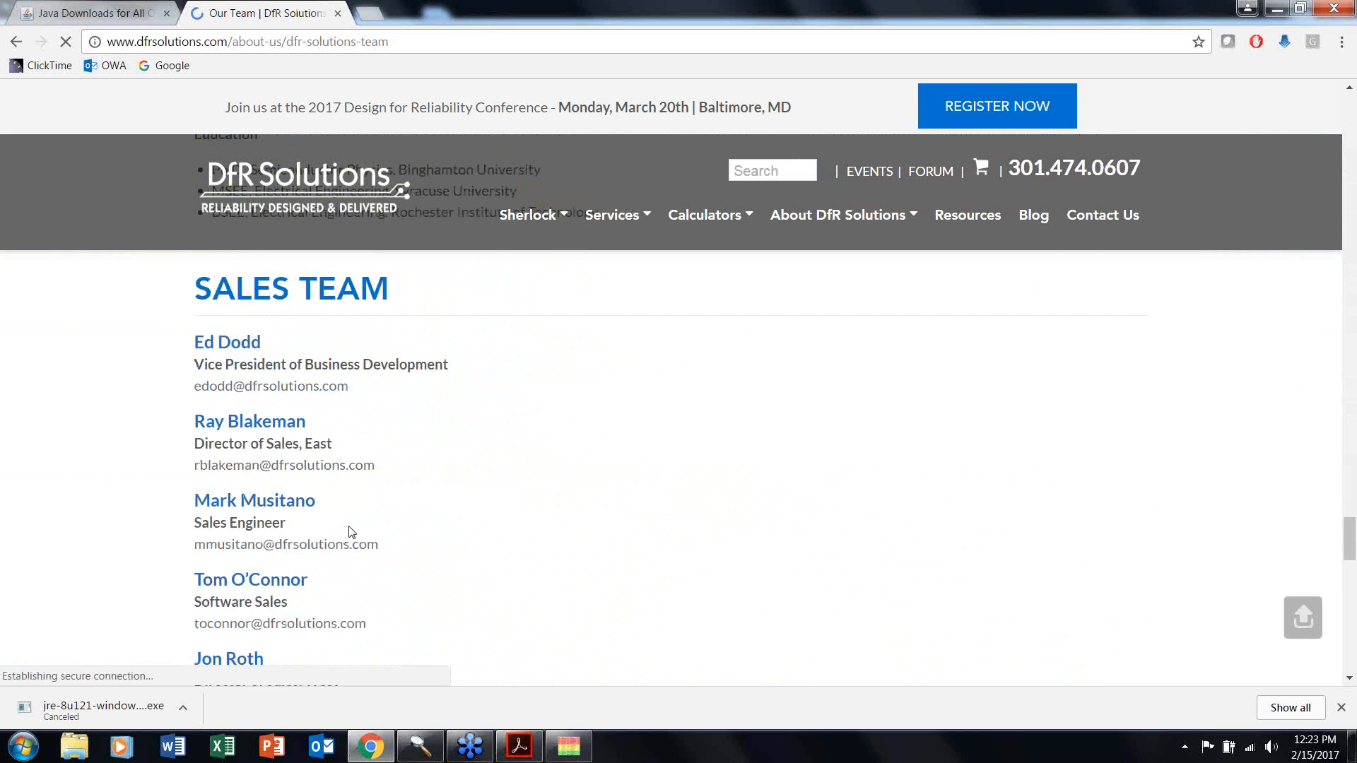
{"action": "scroll", "coordinate": [351, 532], "scroll_direction": "up", "scroll_amount": 3}
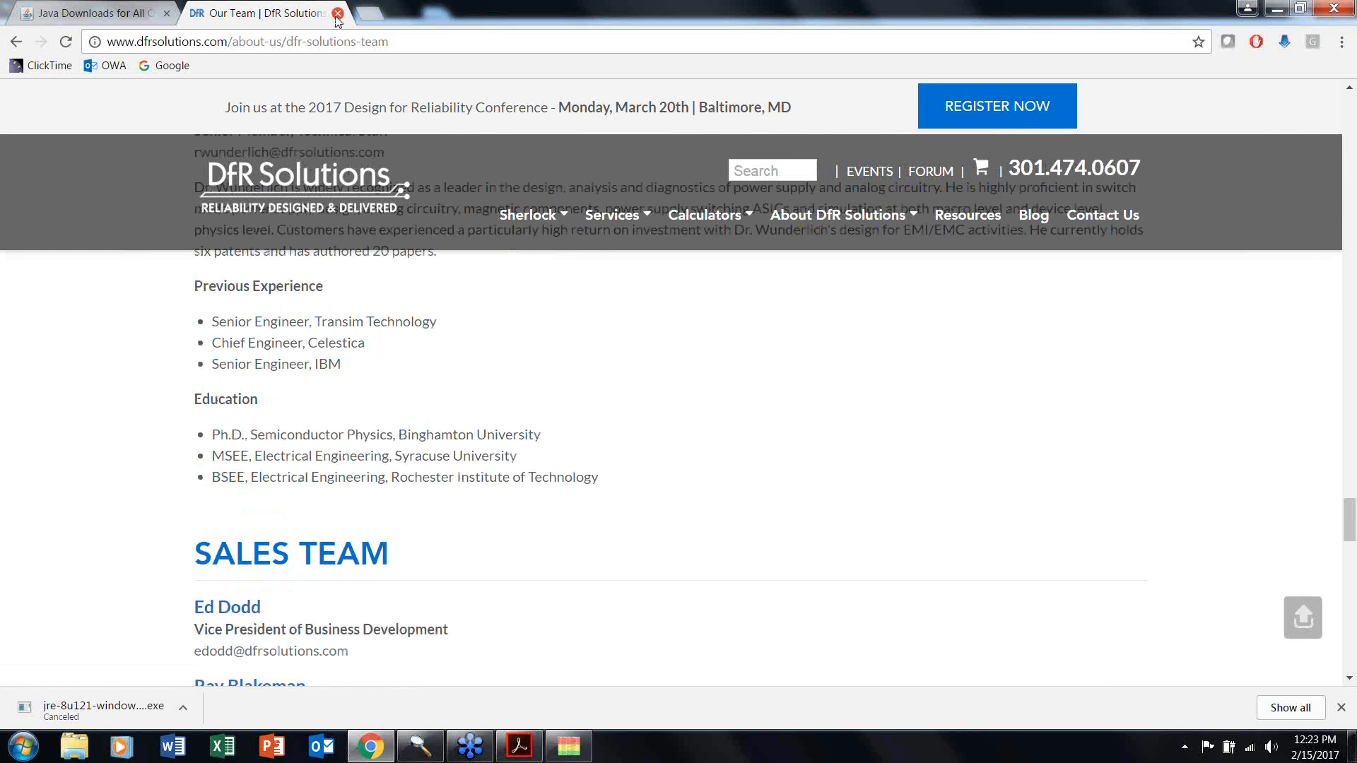
Step: Open the site's Modeling & Simulation resources and expand the Modeling & Simulation category
{"action": "left_click", "coordinate": [968, 219]}
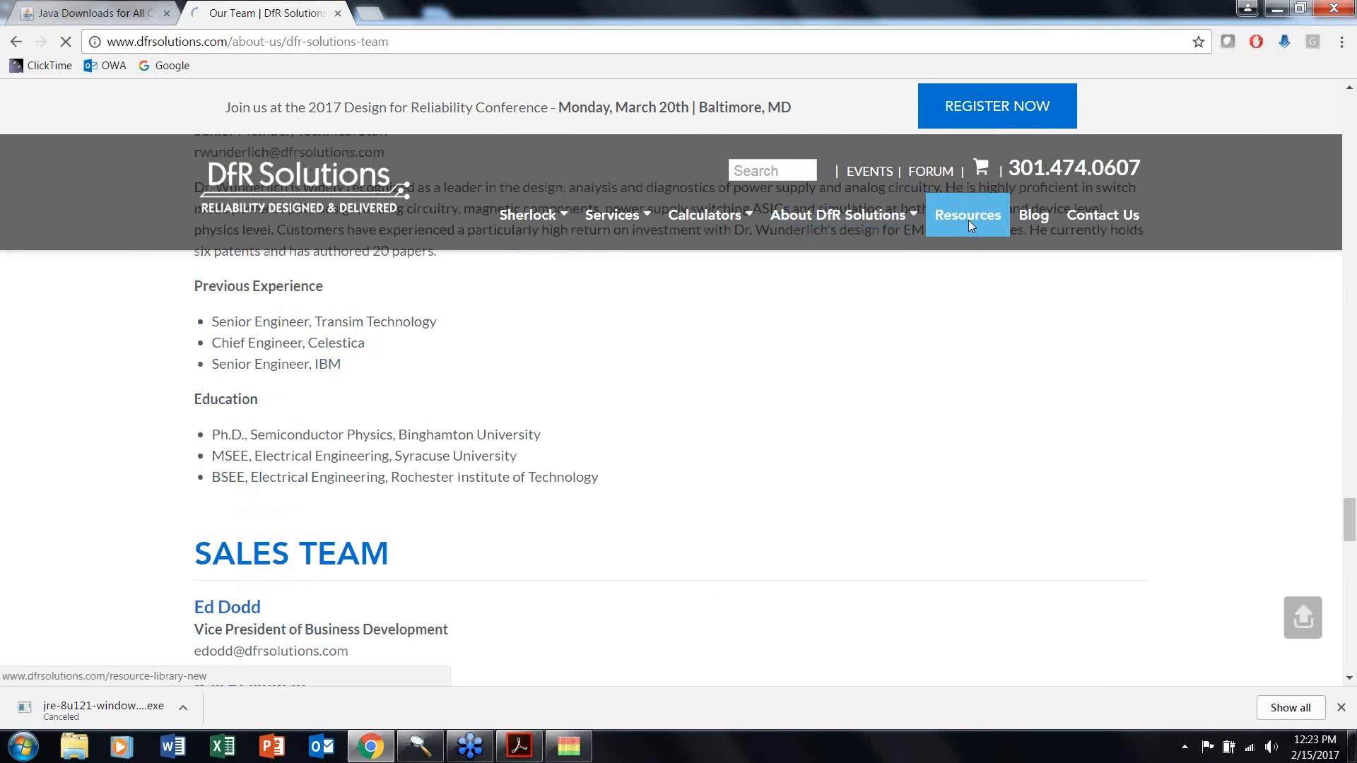
{"action": "scroll", "coordinate": [703, 388], "scroll_direction": "down", "scroll_amount": 10}
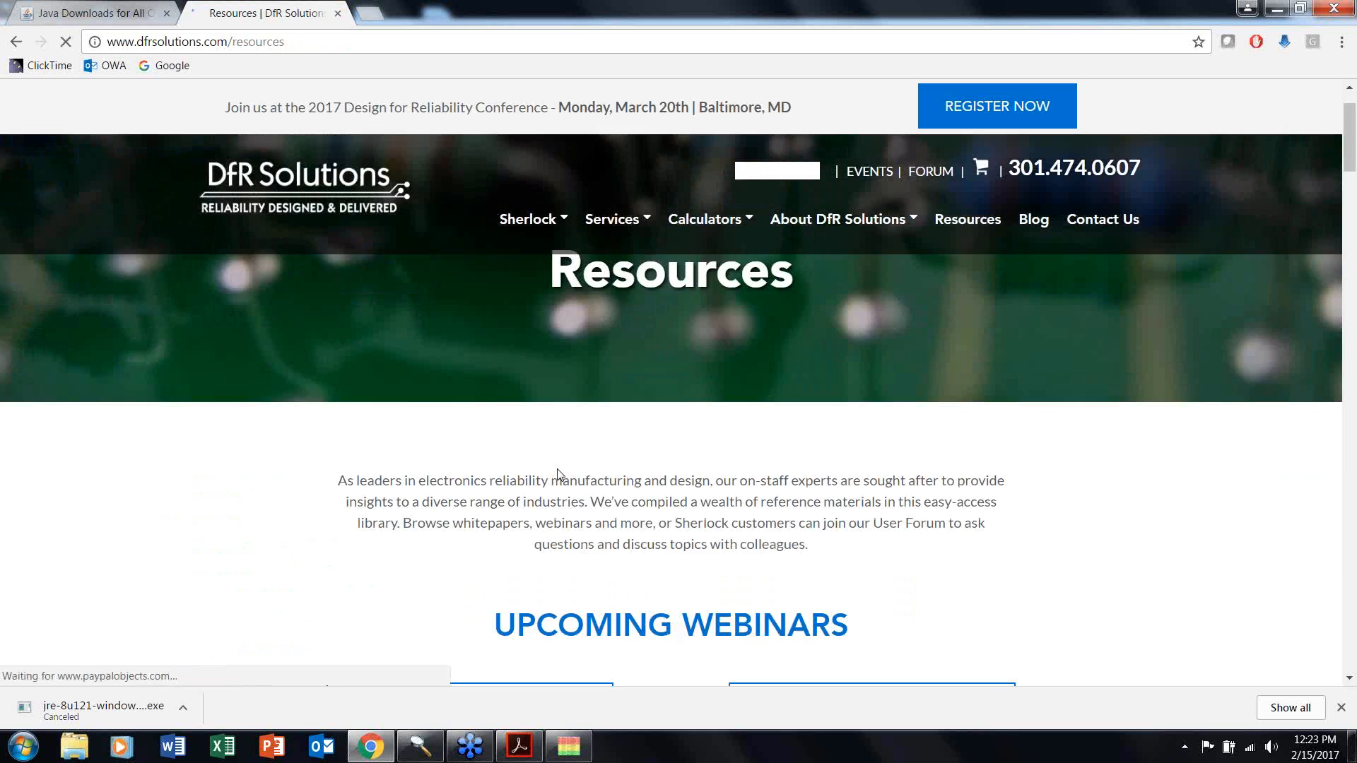
{"action": "scroll", "coordinate": [707, 399], "scroll_direction": "down", "scroll_amount": 9}
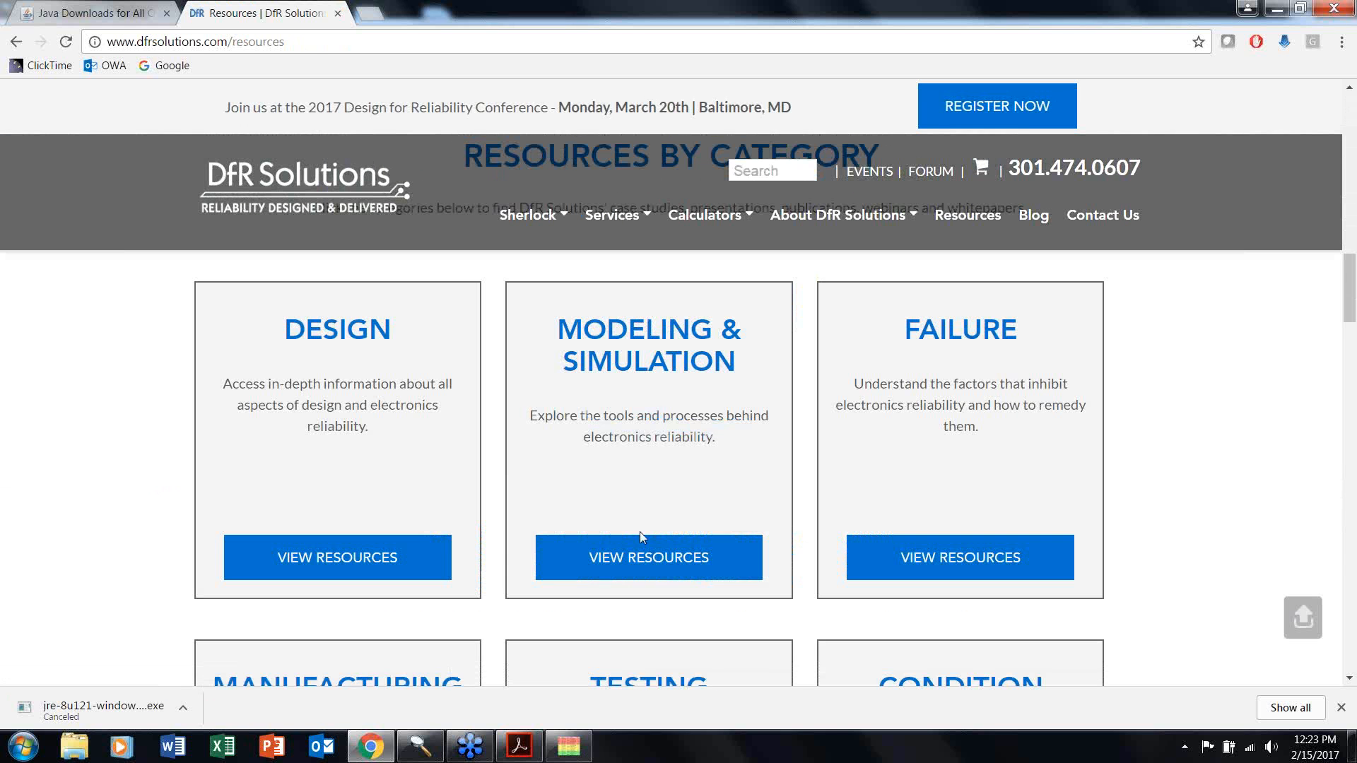
{"action": "left_click", "coordinate": [648, 547]}
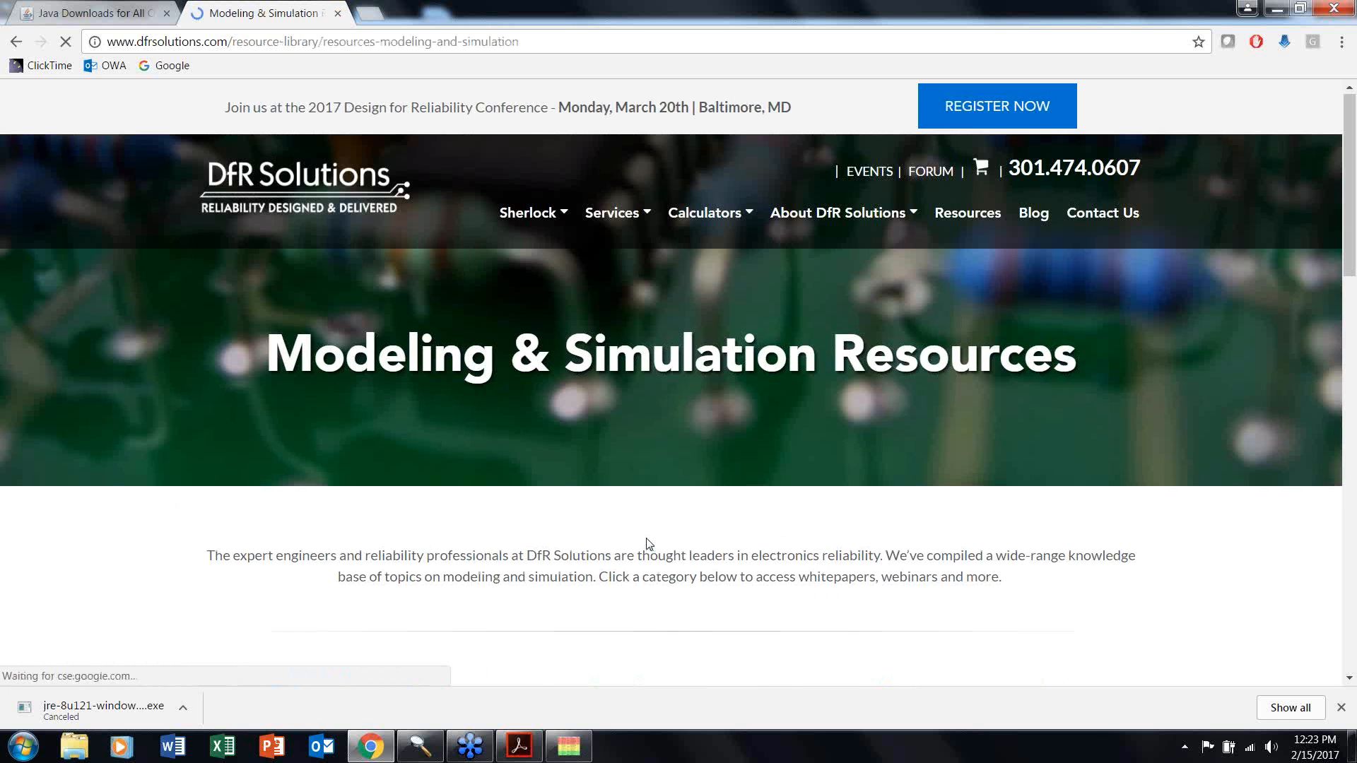
{"action": "scroll", "coordinate": [646, 545], "scroll_direction": "down", "scroll_amount": 8}
{"action": "left_click", "coordinate": [325, 350]}
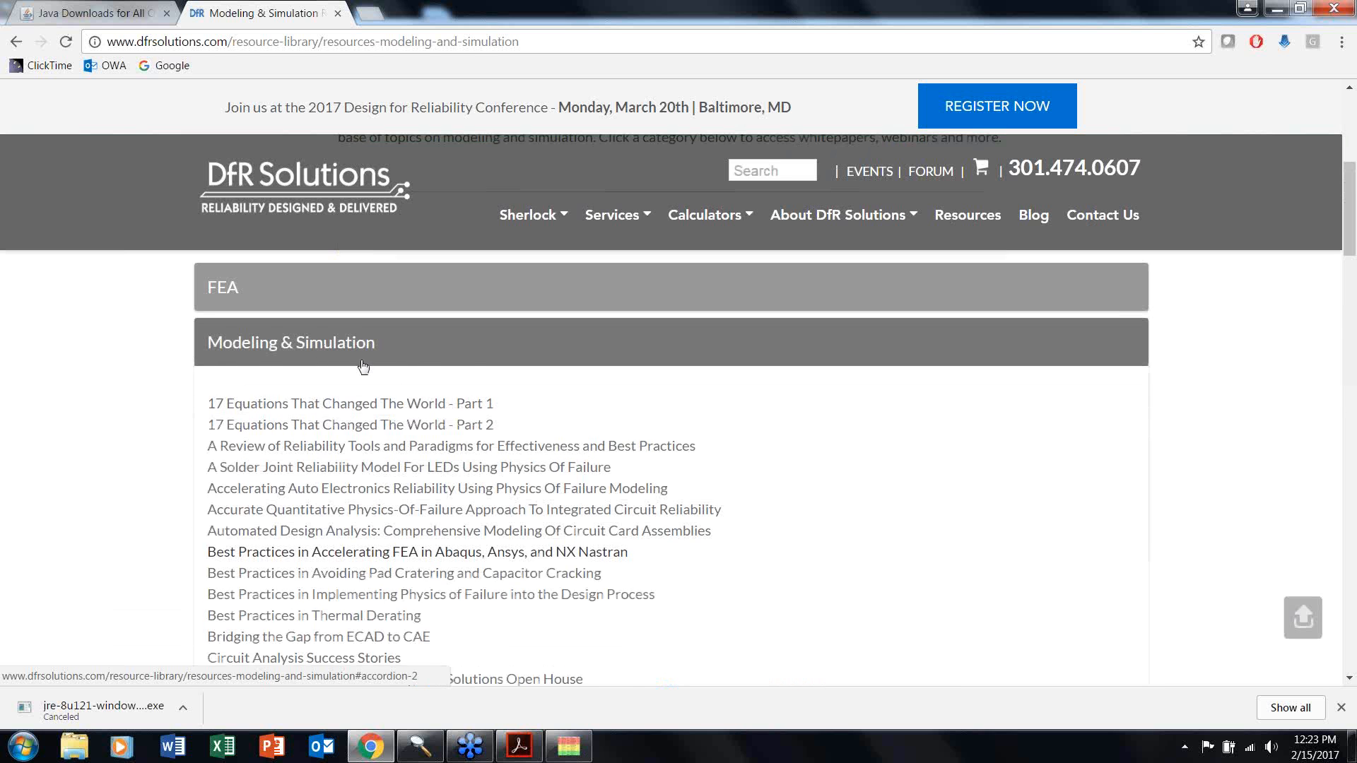
Step: Look through the titles of the whitepapers and webinars listed under Modeling & Simulation
{"action": "scroll", "coordinate": [353, 325], "scroll_direction": "down", "scroll_amount": 3}
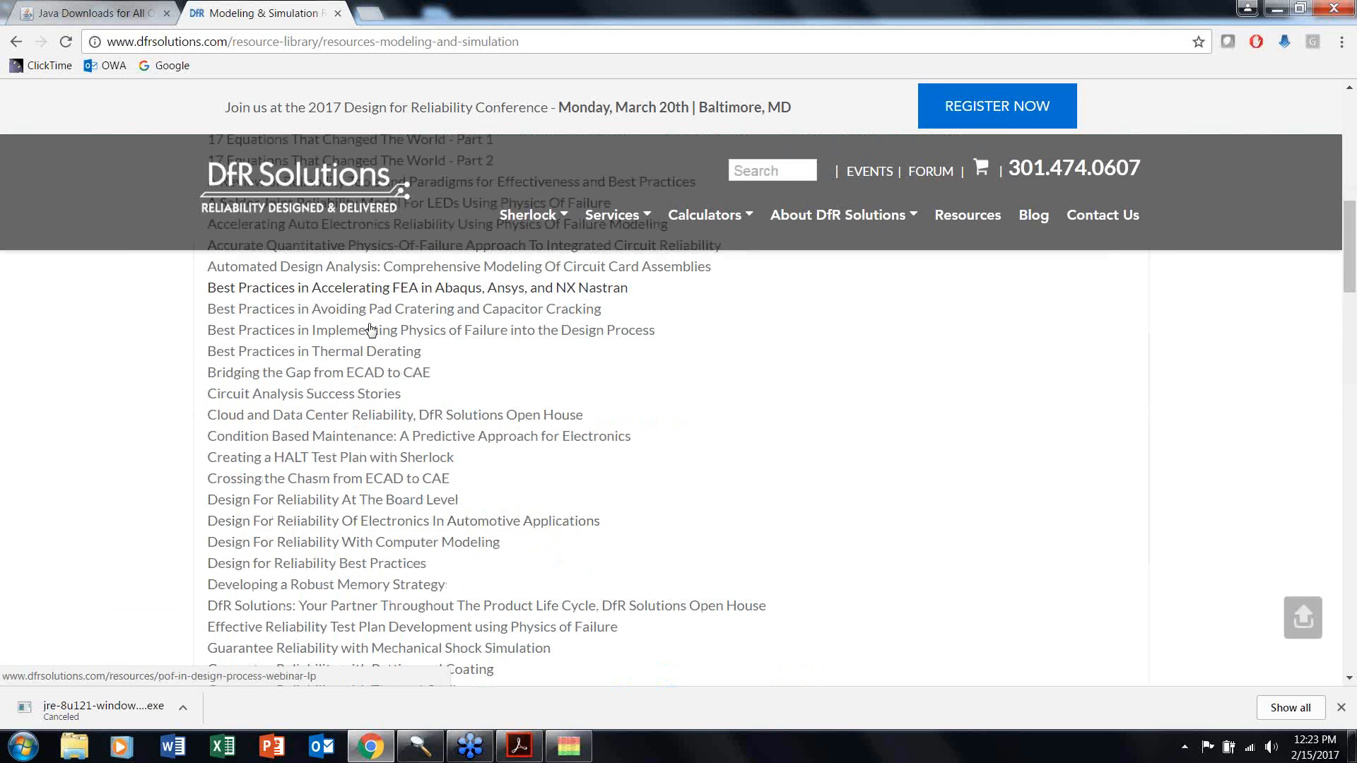
{"action": "scroll", "coordinate": [375, 333], "scroll_direction": "down", "scroll_amount": 3}
{"action": "scroll", "coordinate": [375, 333], "scroll_direction": "up", "scroll_amount": 3}
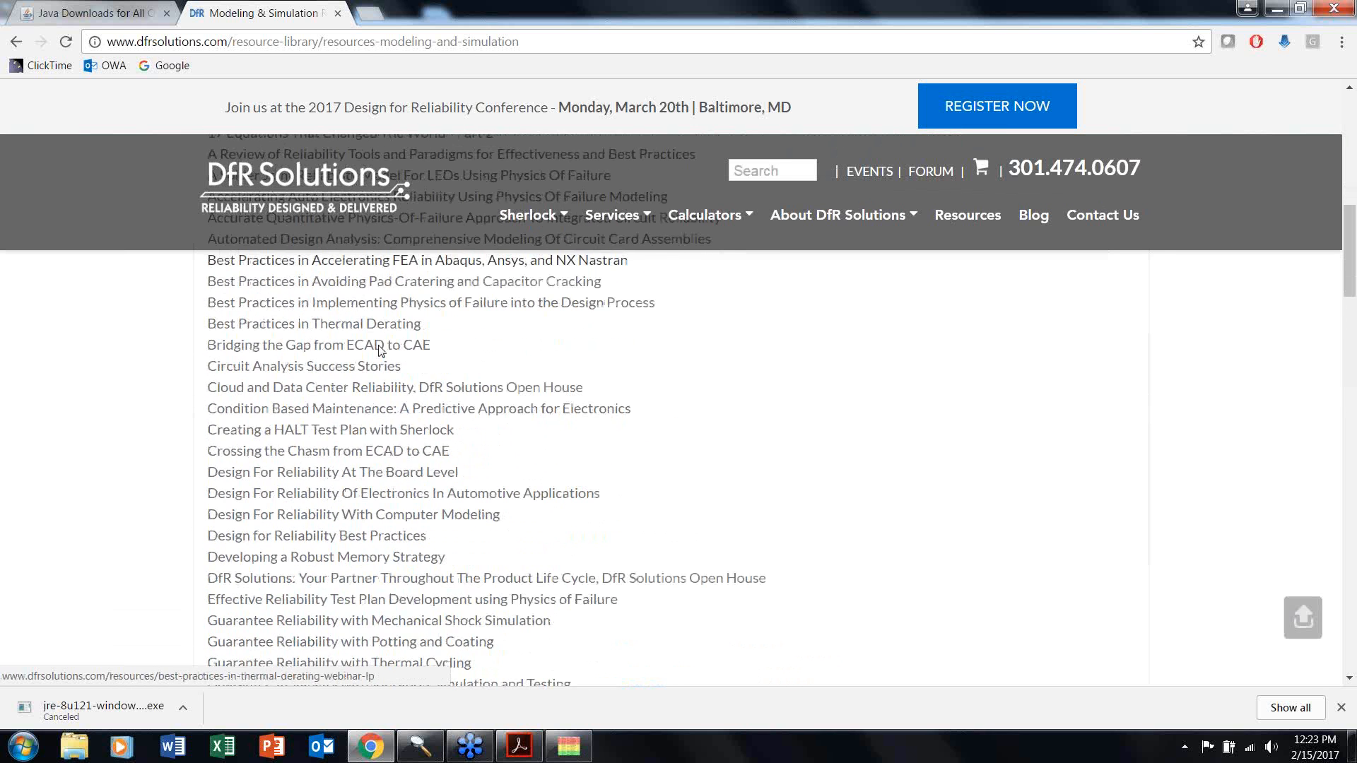
{"action": "scroll", "coordinate": [416, 296], "scroll_direction": "down", "scroll_amount": 6}
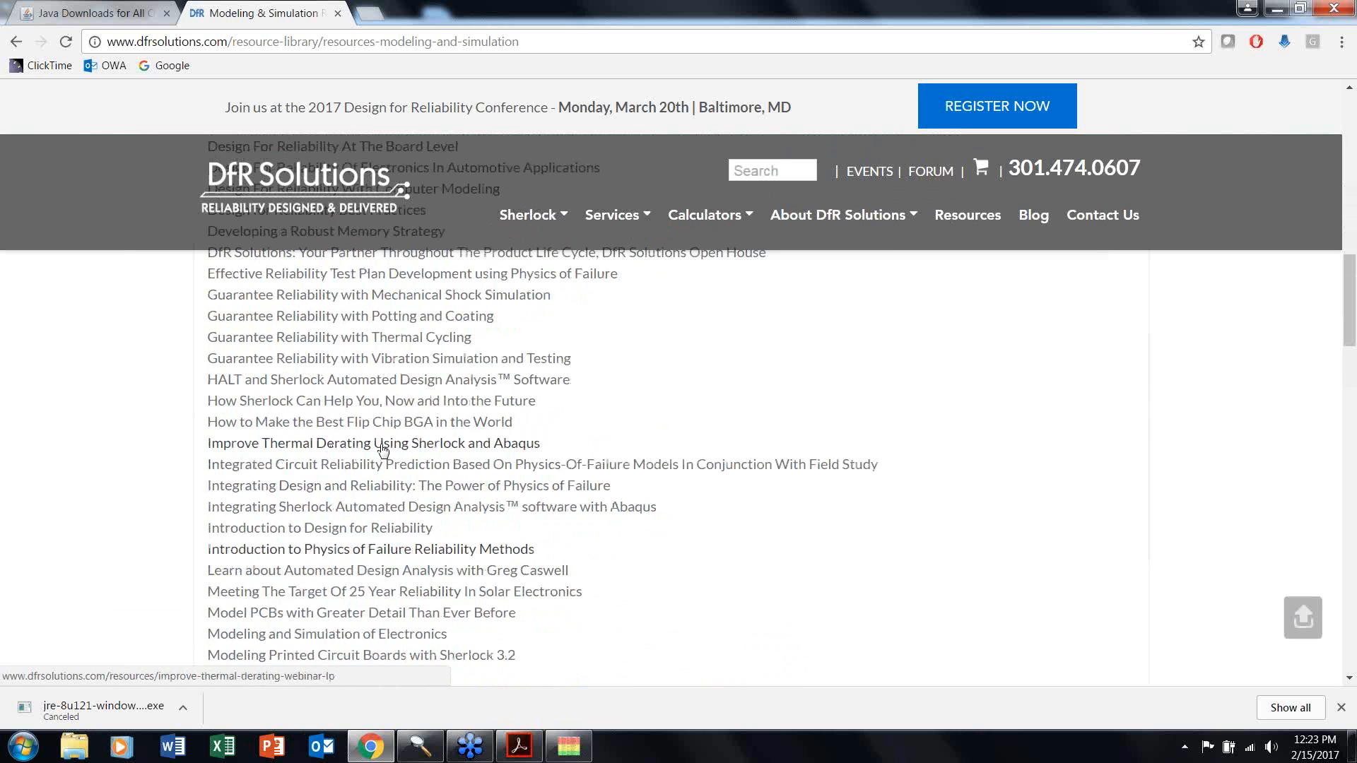
{"action": "scroll", "coordinate": [416, 452], "scroll_direction": "down", "scroll_amount": 3}
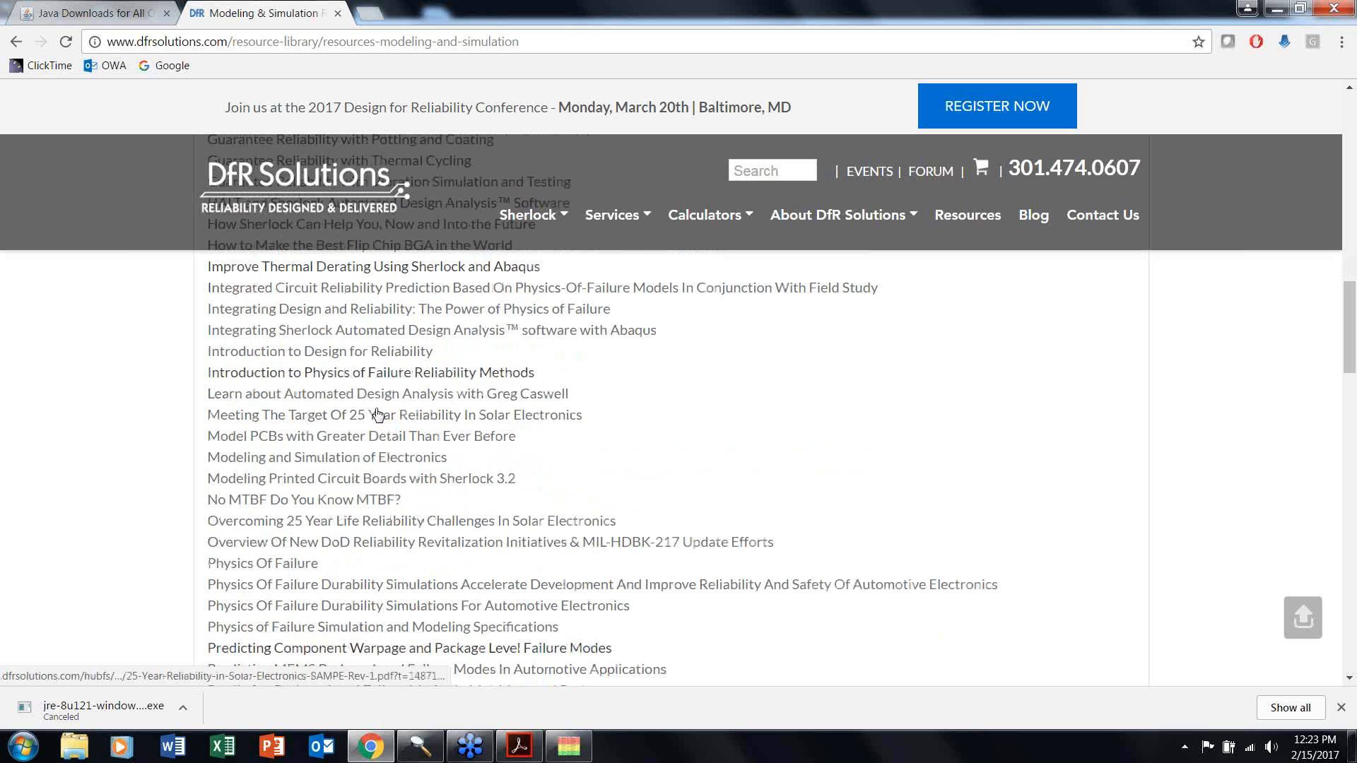
{"action": "scroll", "coordinate": [414, 433], "scroll_direction": "down", "scroll_amount": 2}
{"action": "scroll", "coordinate": [413, 433], "scroll_direction": "down", "scroll_amount": 4}
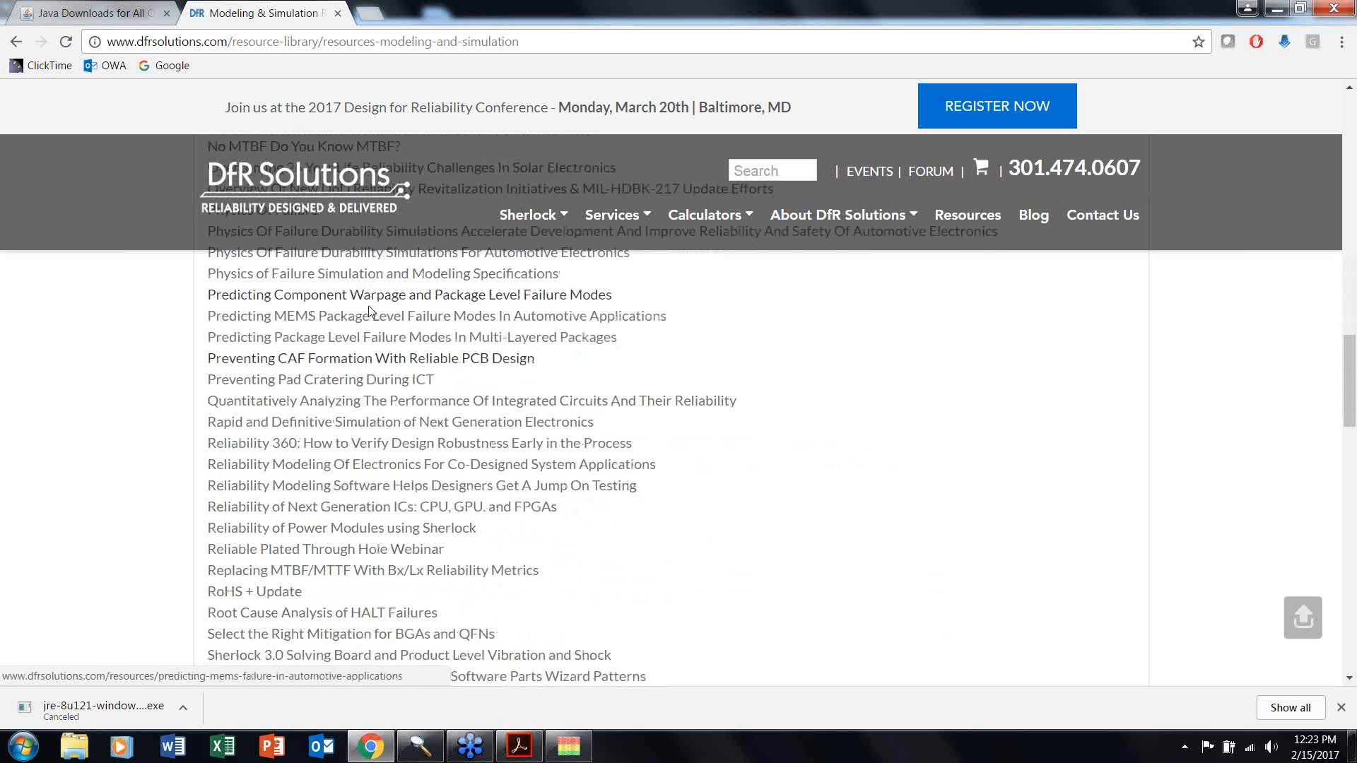
{"action": "scroll", "coordinate": [369, 311], "scroll_direction": "down", "scroll_amount": 4}
{"action": "scroll", "coordinate": [371, 442], "scroll_direction": "down", "scroll_amount": 6}
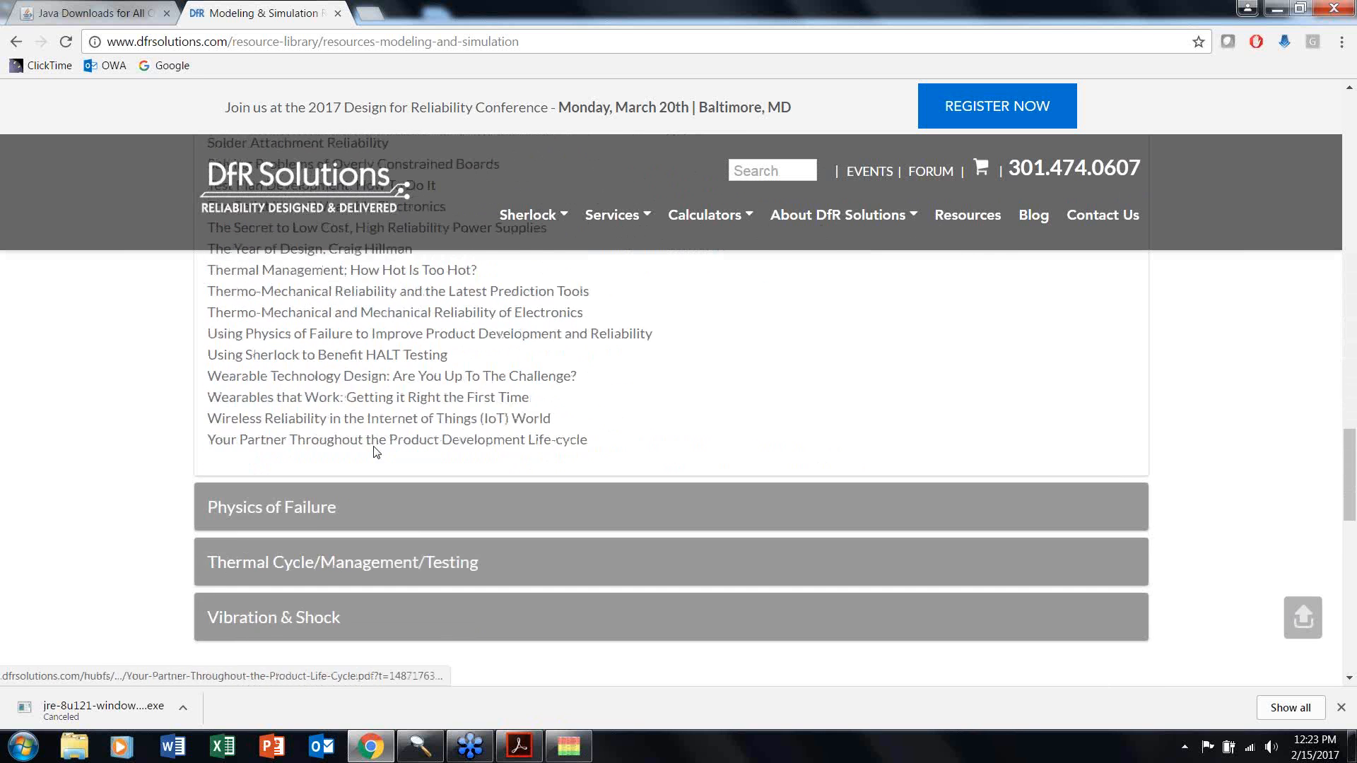
{"action": "scroll", "coordinate": [529, 378], "scroll_direction": "up", "scroll_amount": 6}
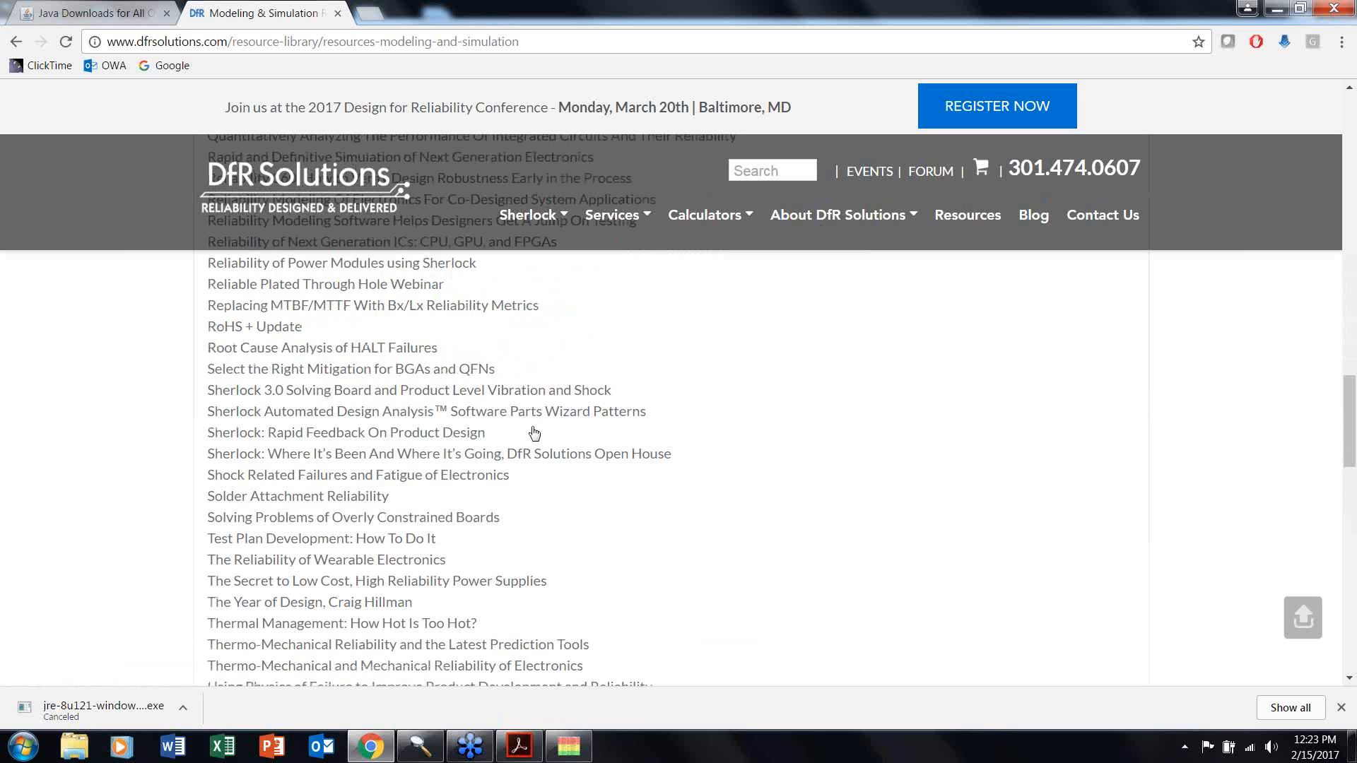
{"action": "scroll", "coordinate": [533, 433], "scroll_direction": "up", "scroll_amount": 6}
Step: Return to the Resources page and view the Upcoming Webinars and Sherlock Customer User Forum sections
{"action": "key", "text": "alt+Left"}
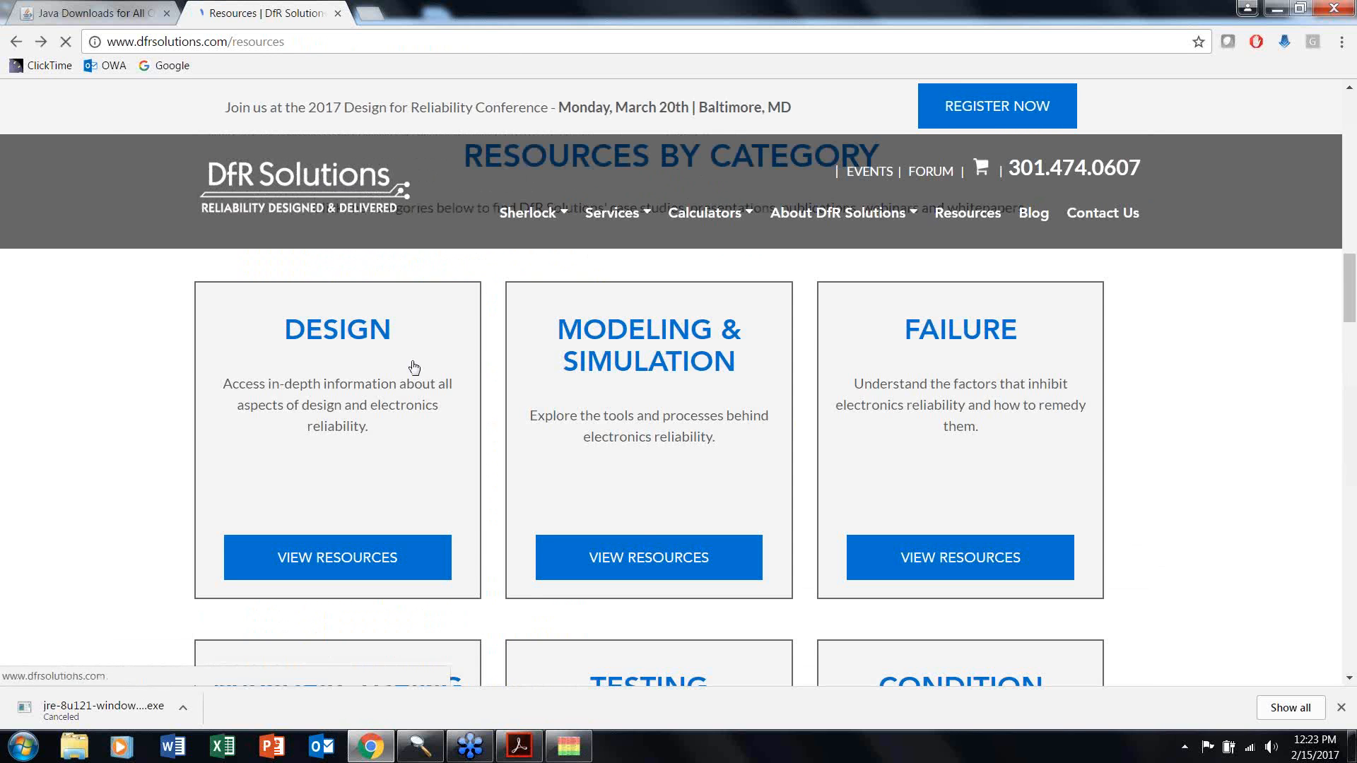
{"action": "scroll", "coordinate": [439, 385], "scroll_direction": "up", "scroll_amount": 6}
{"action": "scroll", "coordinate": [441, 383], "scroll_direction": "up", "scroll_amount": 5}
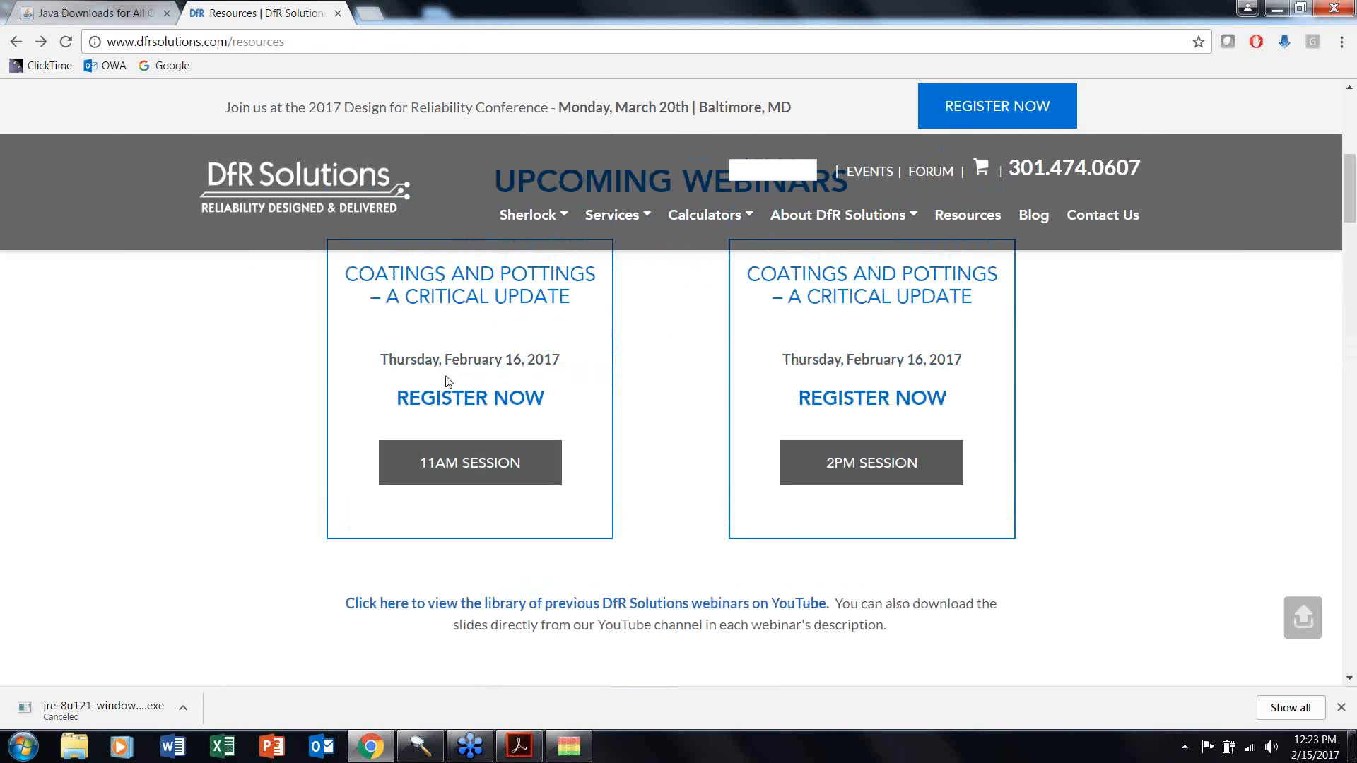
{"action": "scroll", "coordinate": [452, 382], "scroll_direction": "down", "scroll_amount": 10}
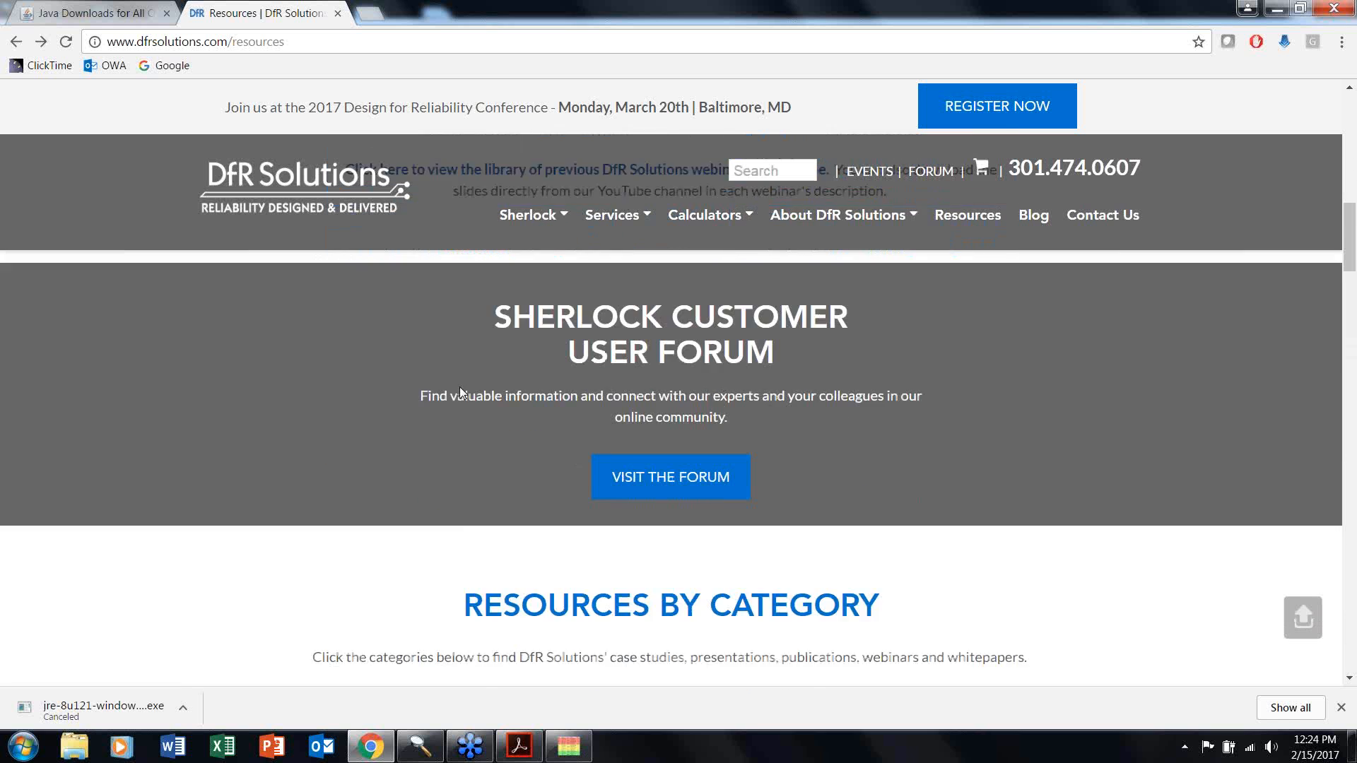
Step: Open the Condition Based Maintenance resources from Resources by Category and look through the titles listed there
{"action": "scroll", "coordinate": [460, 391], "scroll_direction": "down", "scroll_amount": 4}
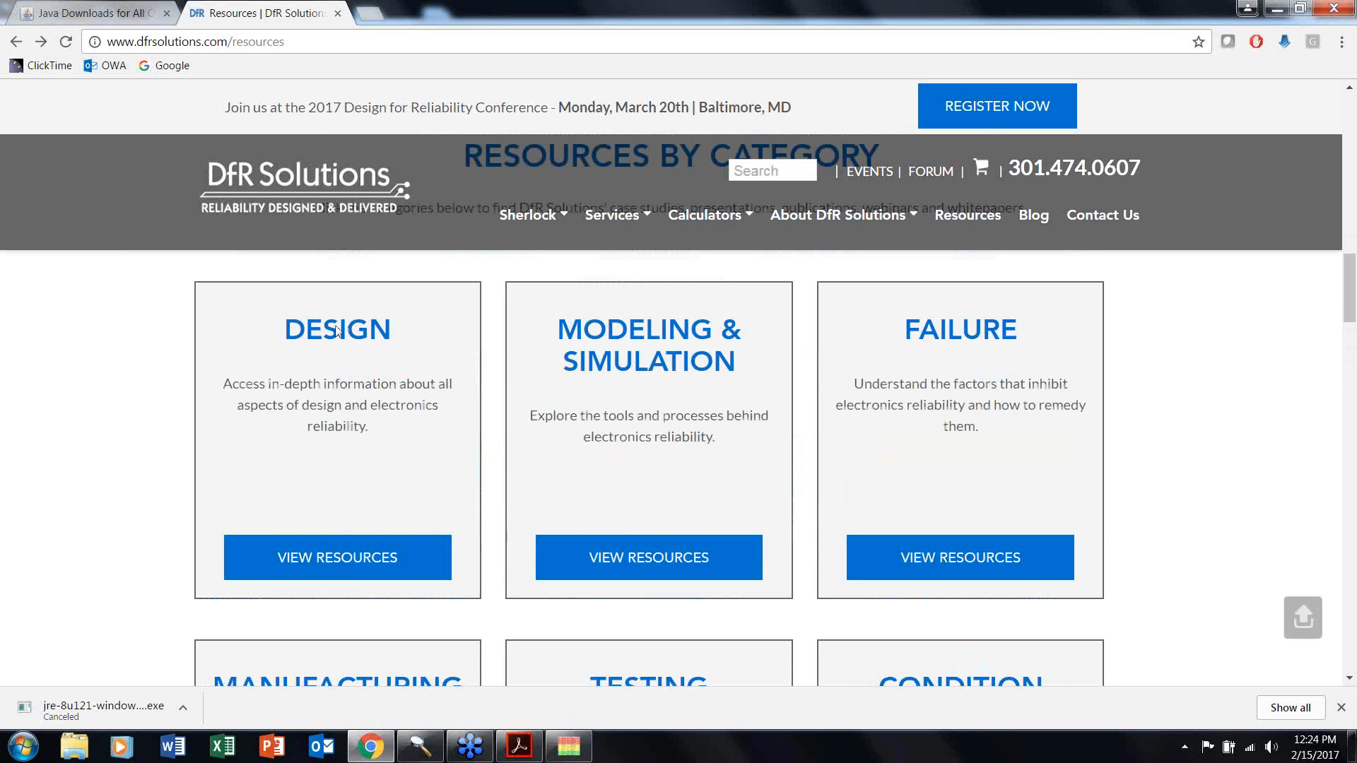
{"action": "scroll", "coordinate": [1096, 566], "scroll_direction": "down", "scroll_amount": 3}
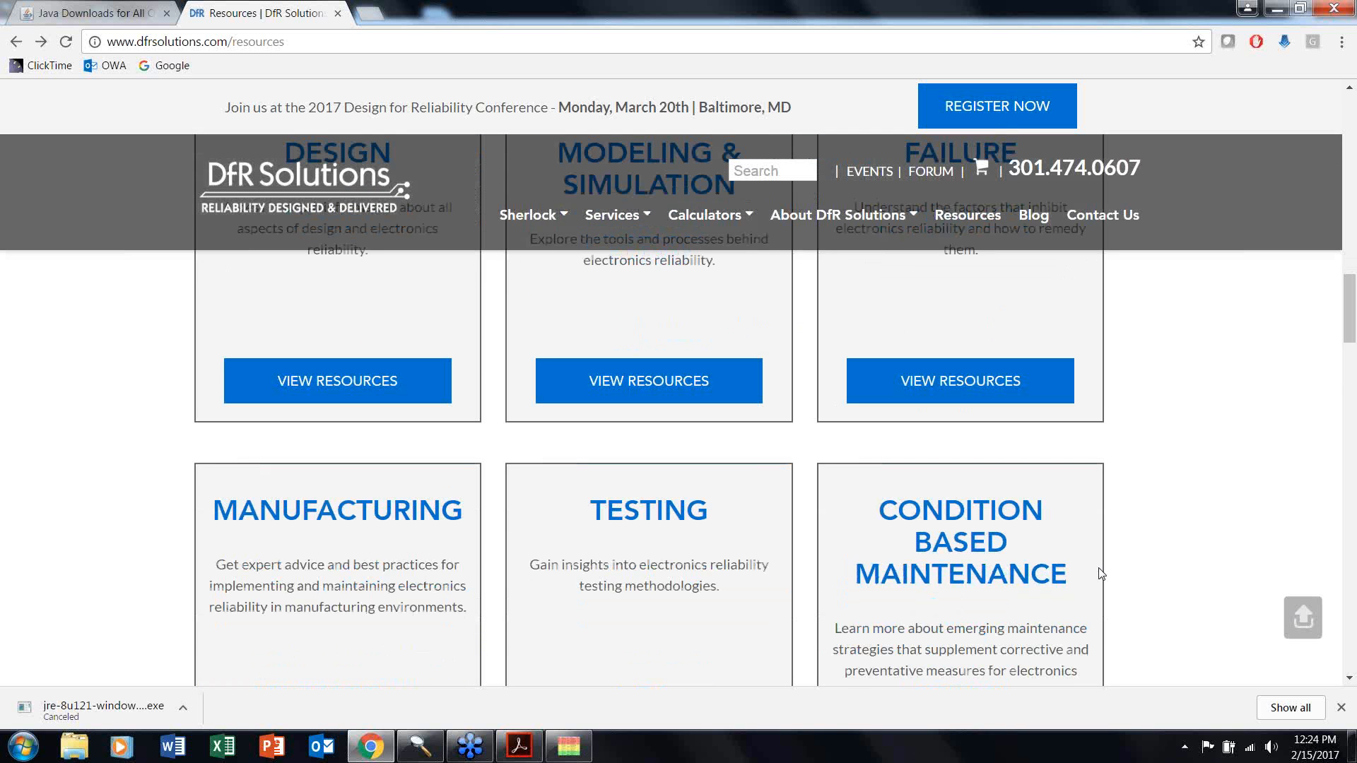
{"action": "scroll", "coordinate": [1021, 520], "scroll_direction": "down", "scroll_amount": 2}
{"action": "left_click", "coordinate": [954, 562]}
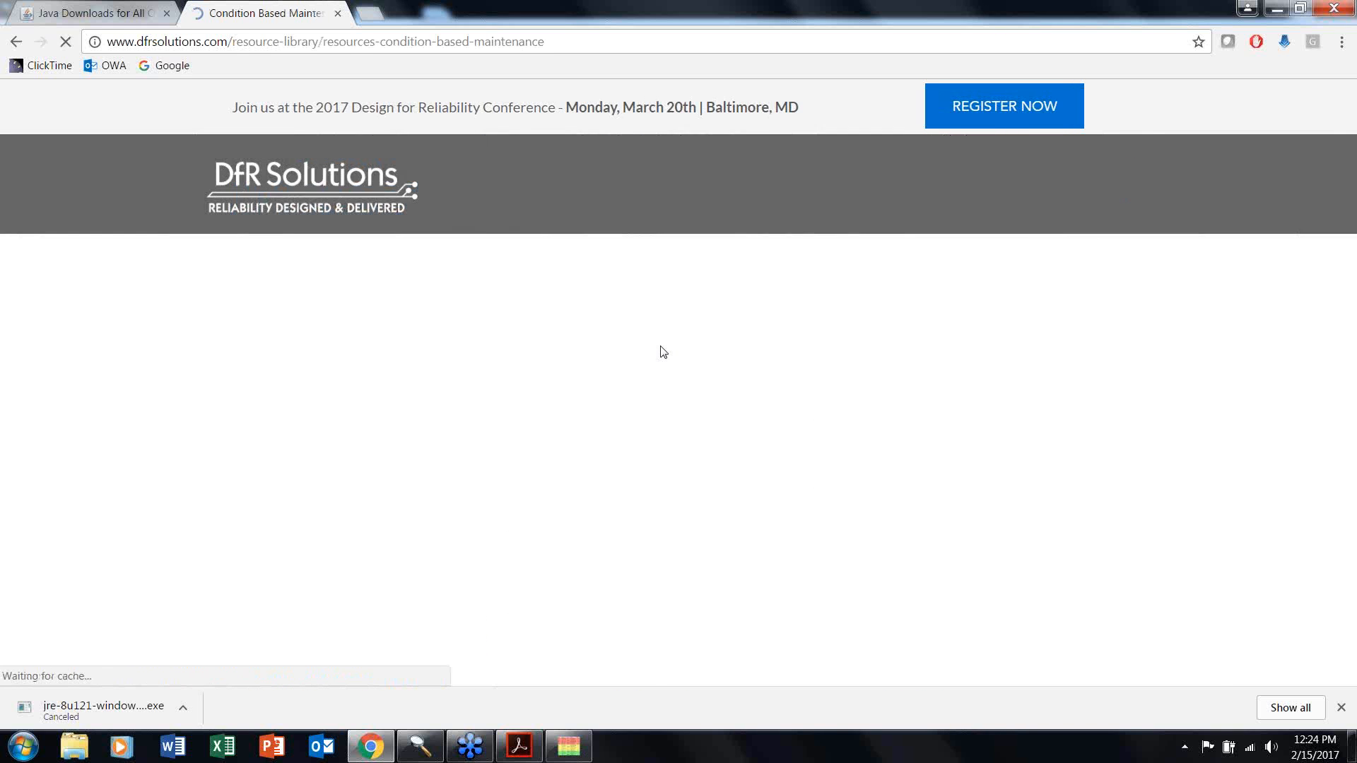
{"action": "scroll", "coordinate": [444, 318], "scroll_direction": "down", "scroll_amount": 6}
{"action": "scroll", "coordinate": [444, 318], "scroll_direction": "up", "scroll_amount": 3}
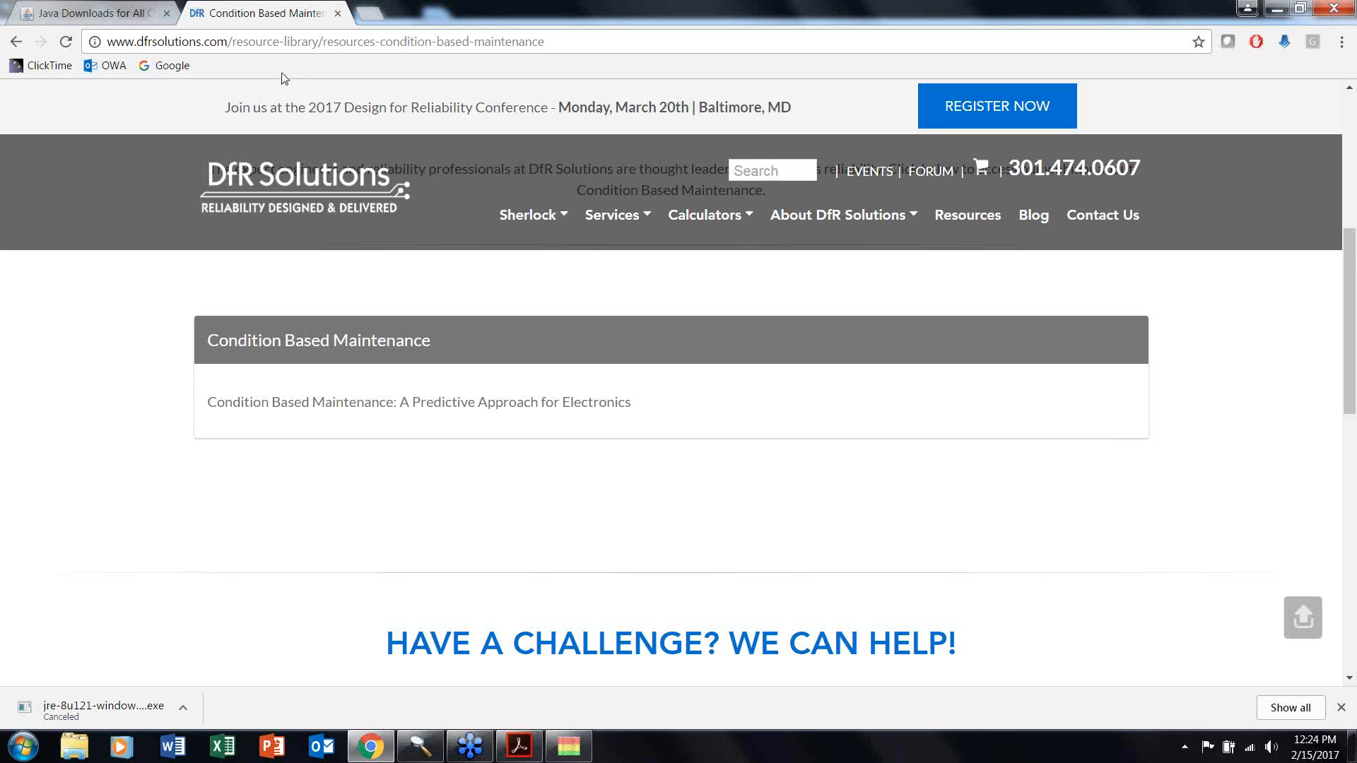
Step: Minimize the browser window and dismiss the call-ended notifications on the desktop
{"action": "left_click", "coordinate": [1276, 10]}
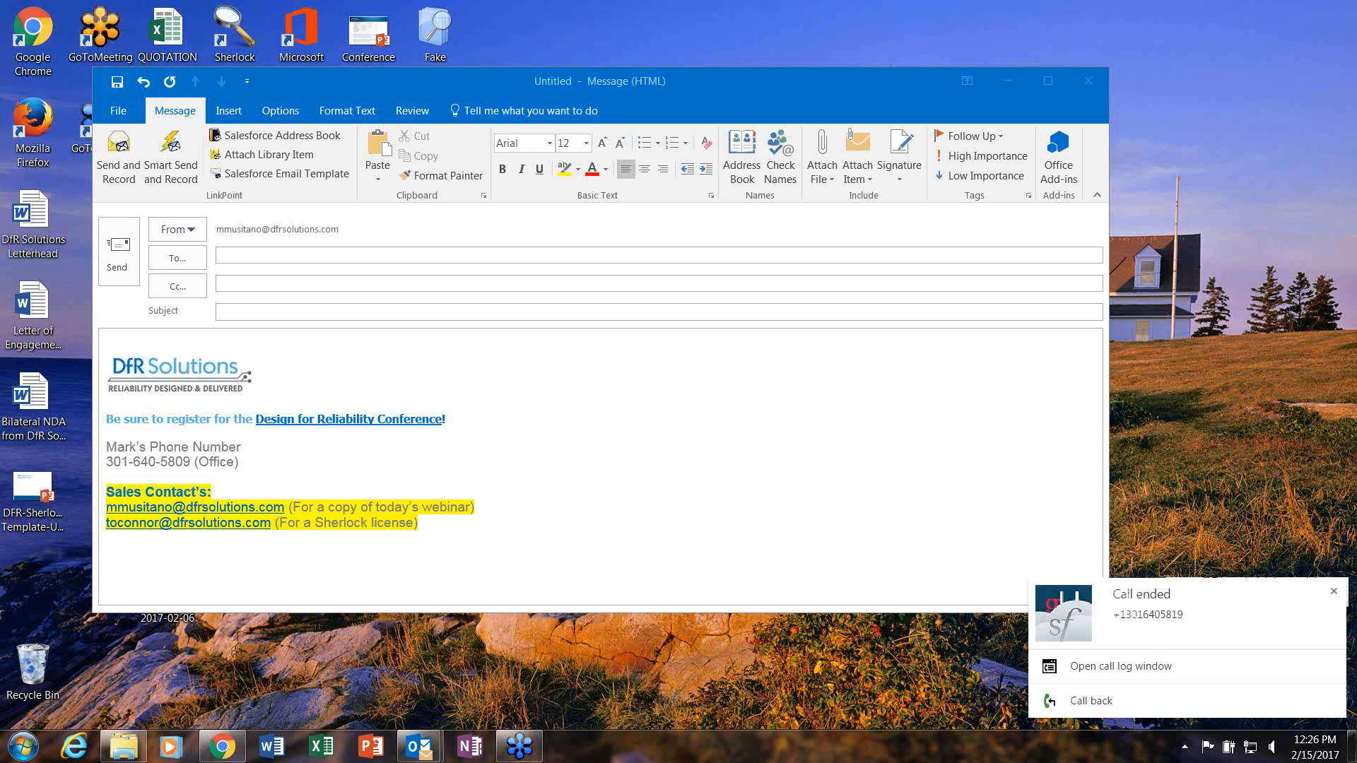
{"action": "left_click", "coordinate": [1333, 592]}
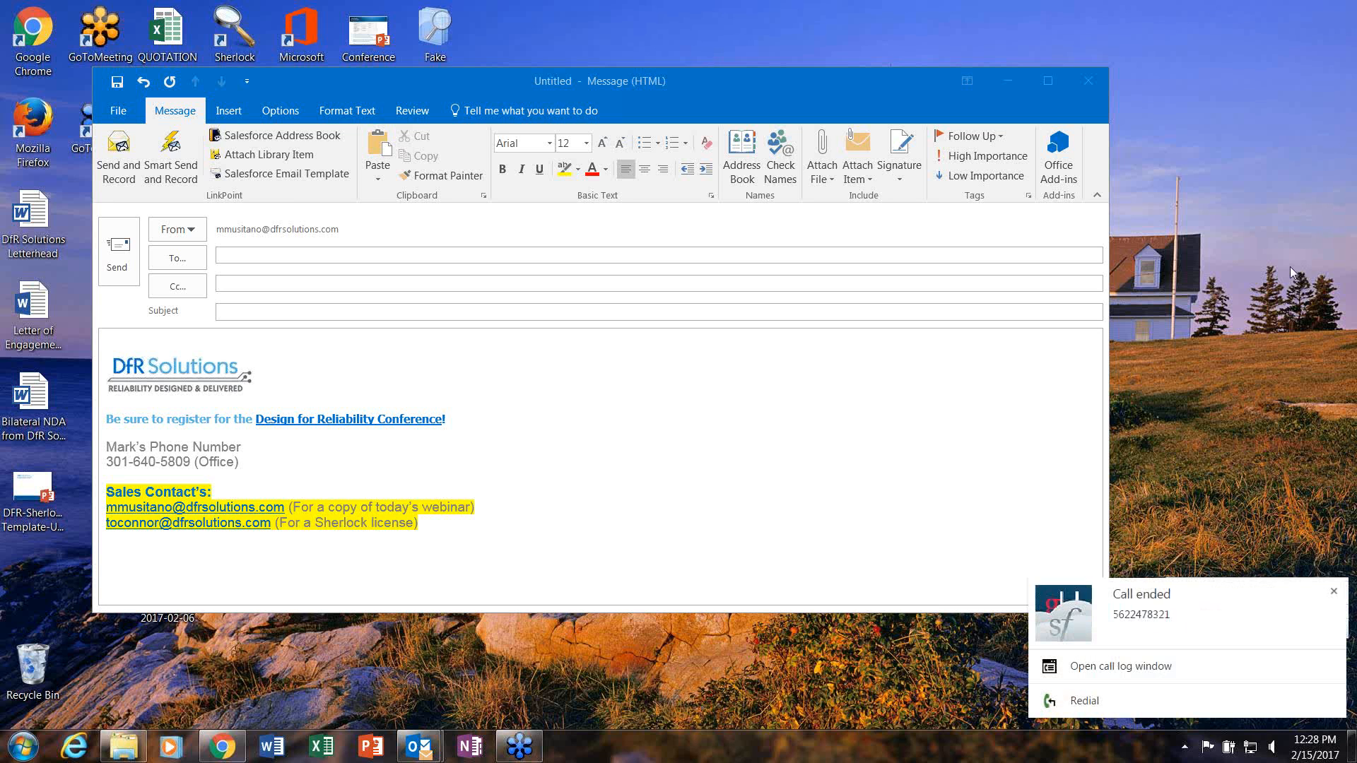
{"action": "left_click", "coordinate": [1333, 591]}
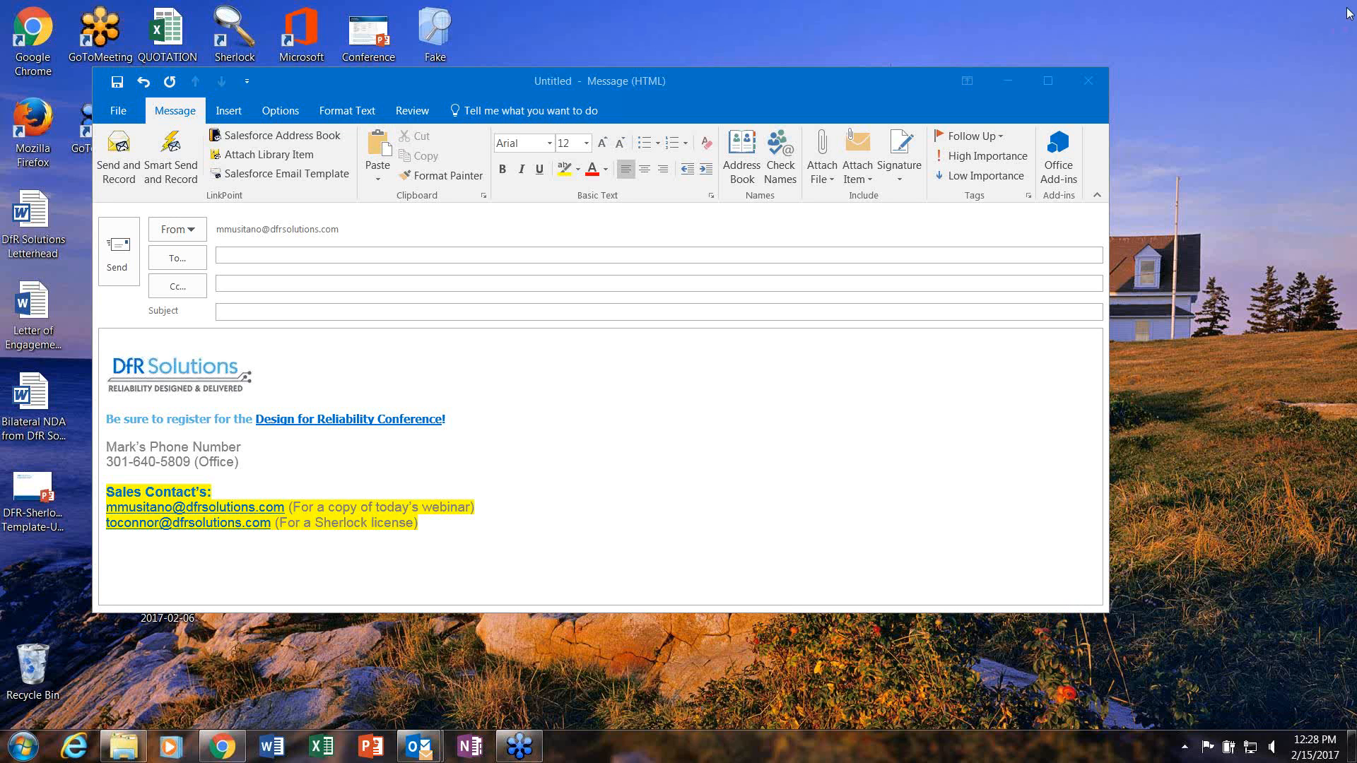